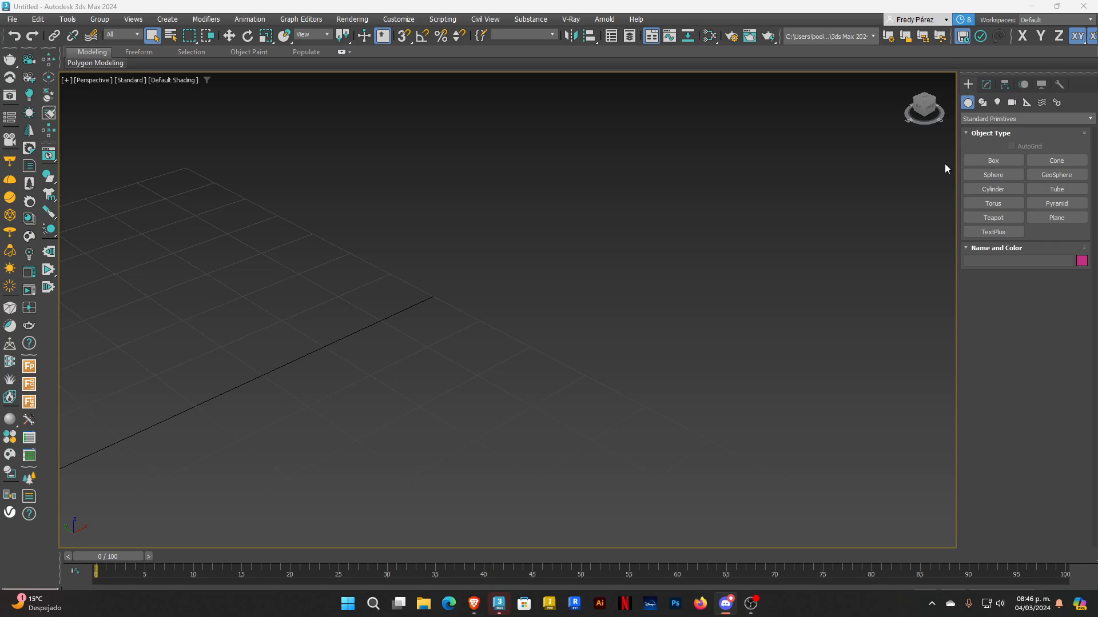
Show the spline shape tools and switch the workspace from the single Perspective view to four viewports
left_click(983, 104)
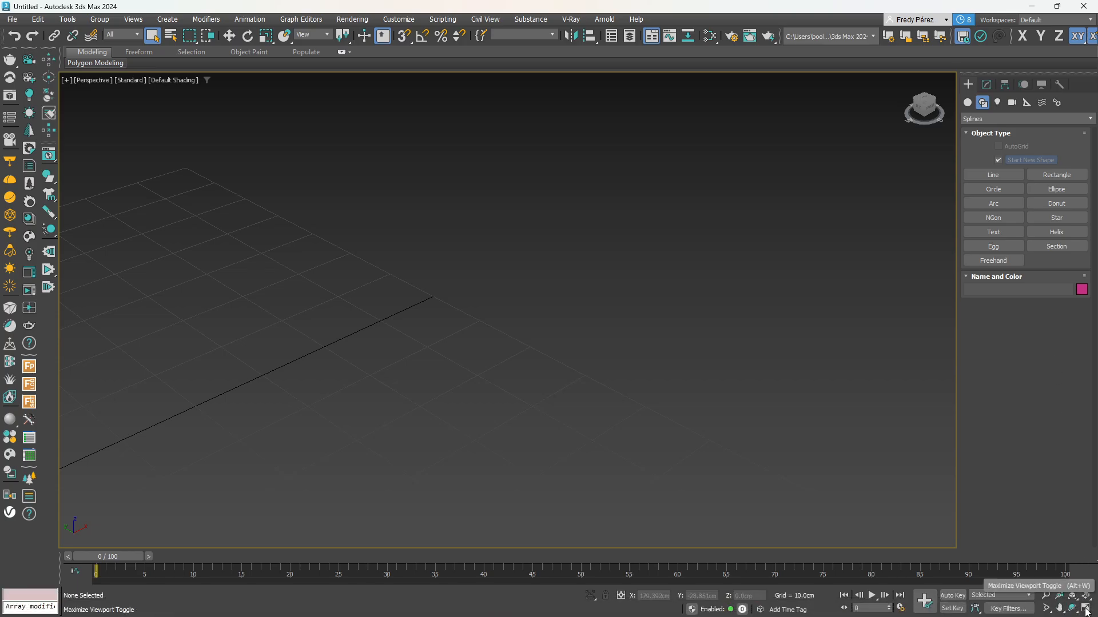
left_click(1086, 609)
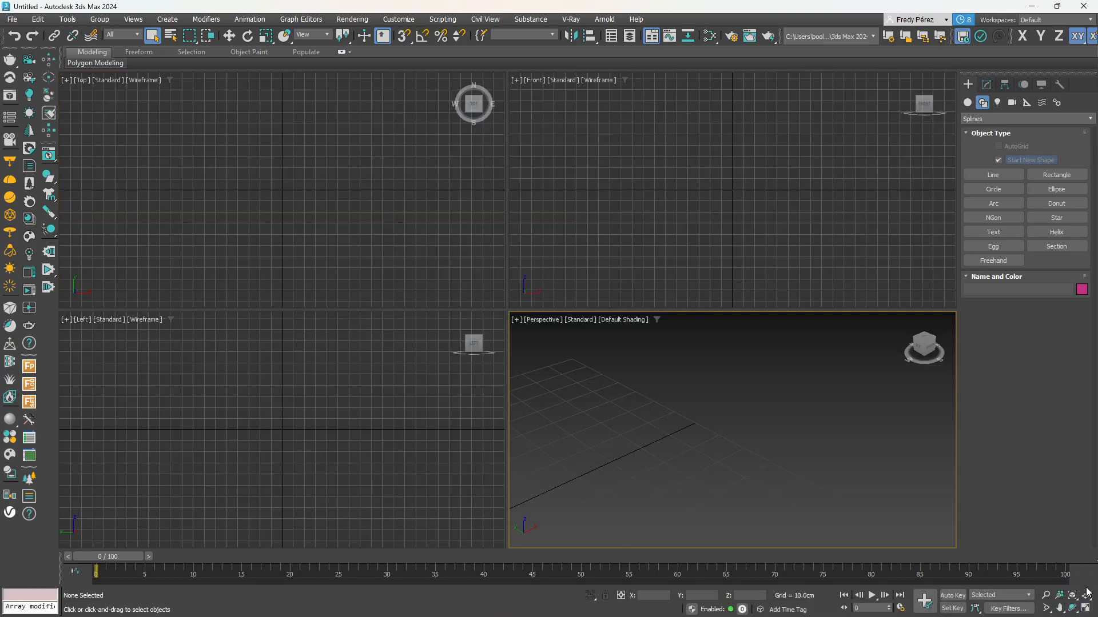
left_click(1085, 594)
Hide the home grid in the Top, Front, Left and Perspective viewports
left_click(443, 235)
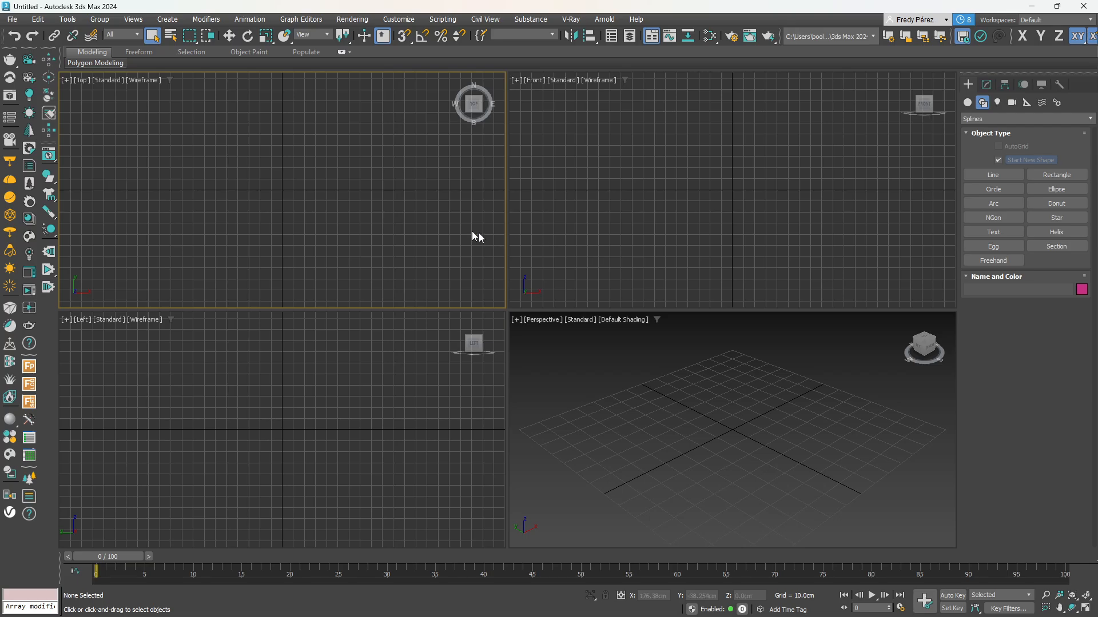
key("g")
left_click(595, 239)
key("g")
left_click(451, 398)
key("g")
left_click(543, 371)
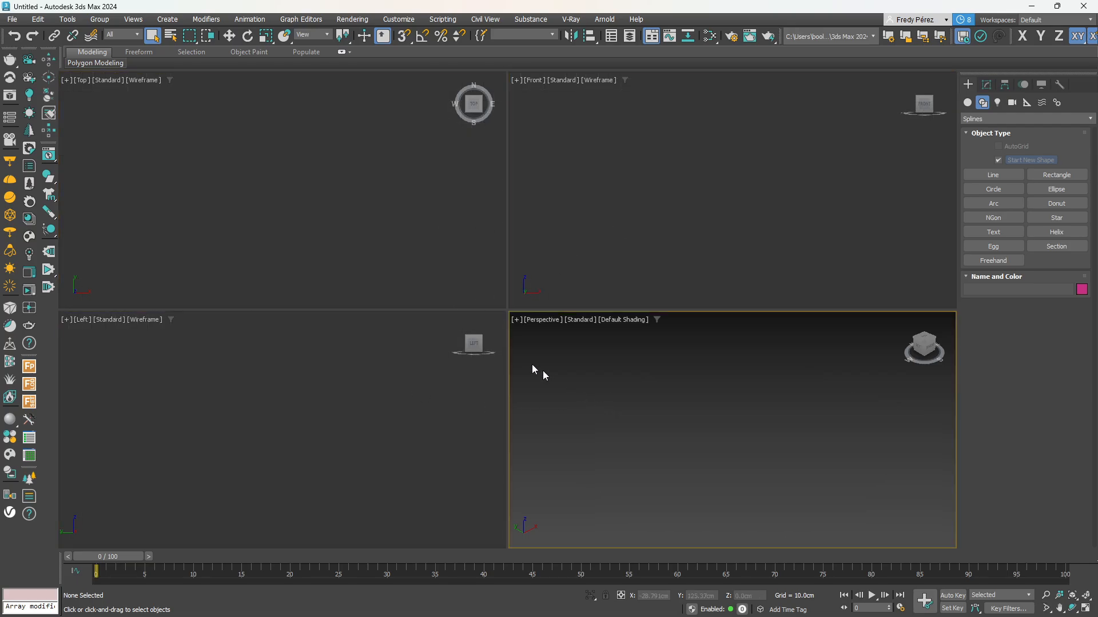
key("g")
left_click(393, 218)
key("g")
key("g")
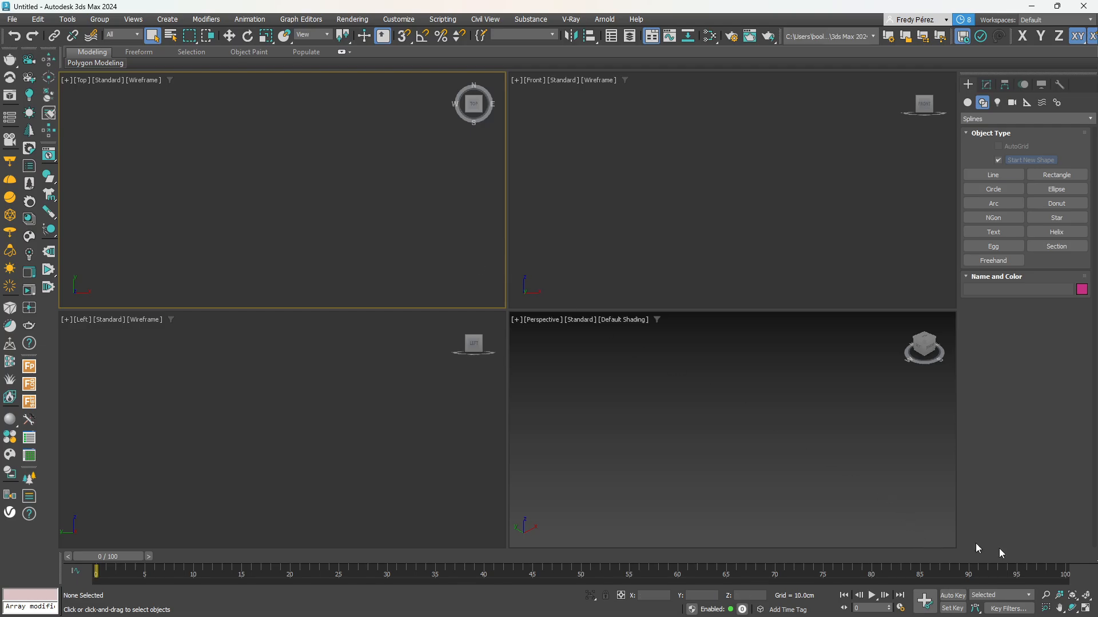
Draw a circle with a radius of about 53 cm in the maximized Top view, and return to the four-viewport layout
left_click(1085, 608)
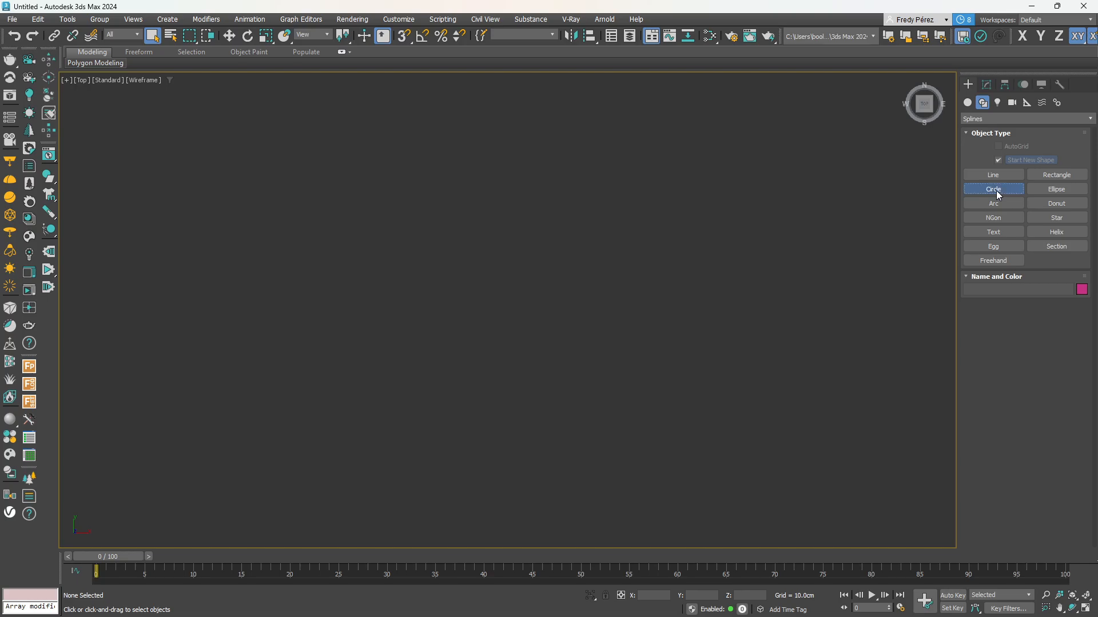
left_click(993, 190)
left_click_drag(493, 327, 583, 250)
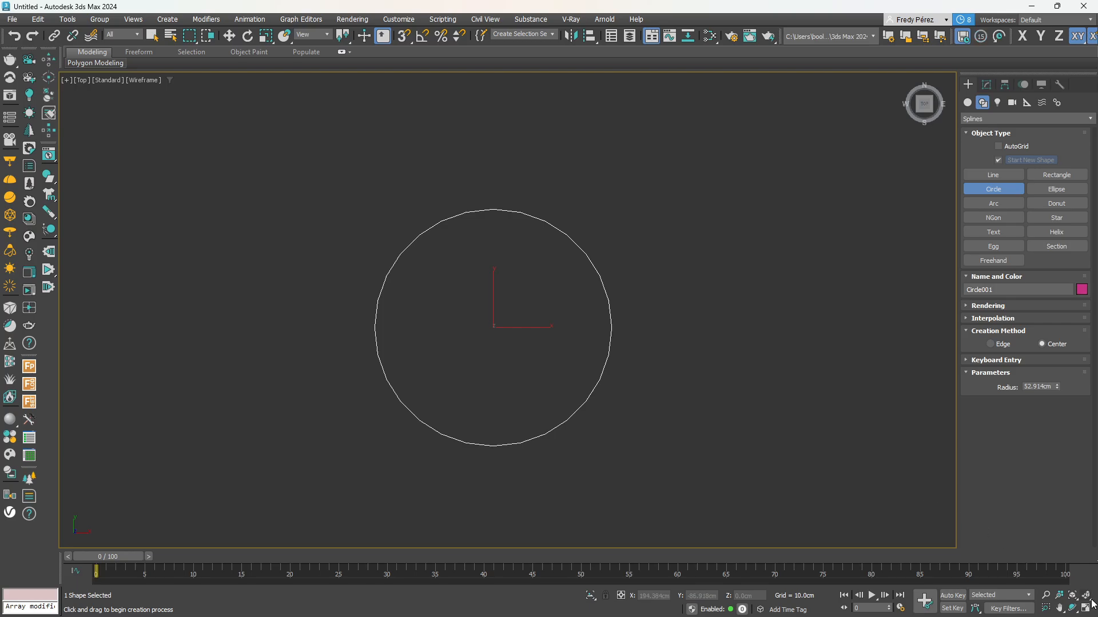
key("alt+w")
scroll(890, 441, "down", 4)
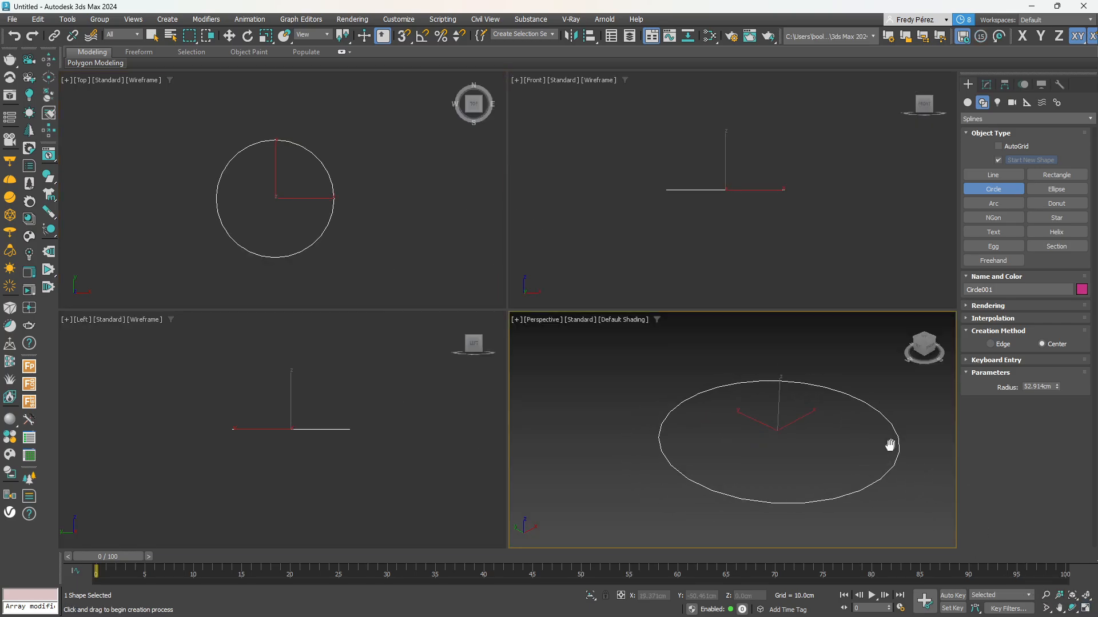
middle_click_drag(853, 434, 803, 434)
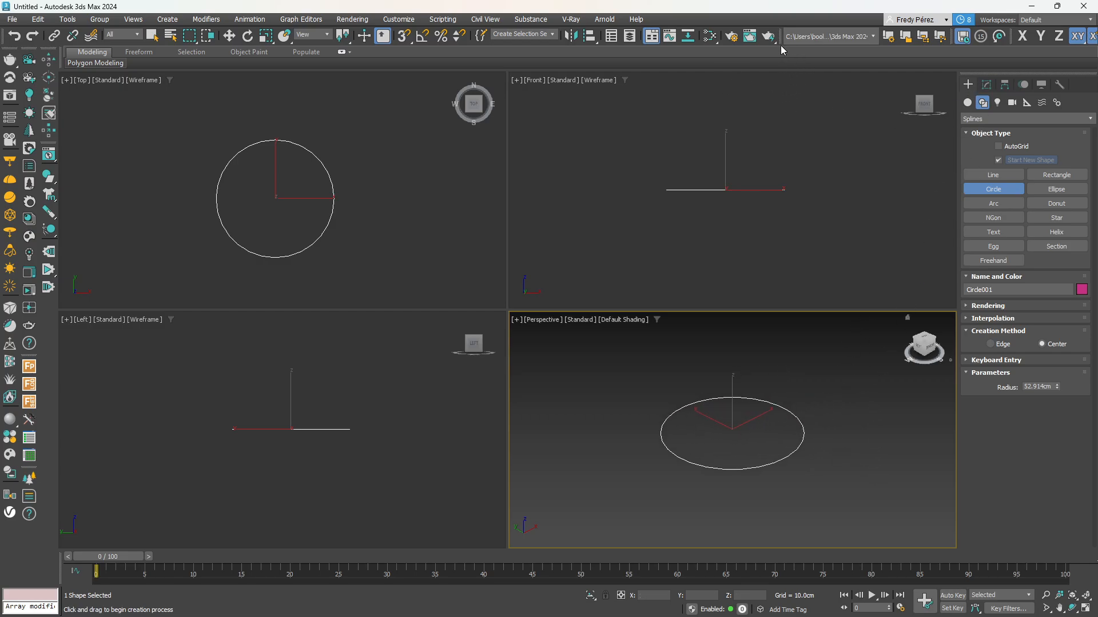
Set the renderer to Scanline Renderer and render the Perspective view, closing the render windows after the test
left_click(710, 36)
key("F10")
left_click(513, 165)
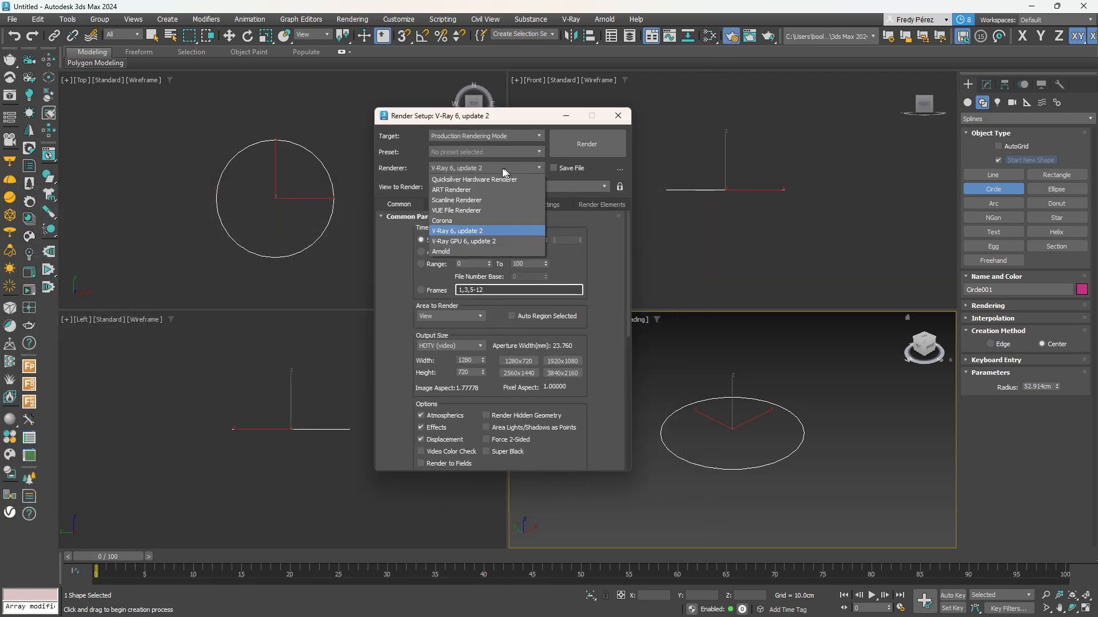
left_click(474, 200)
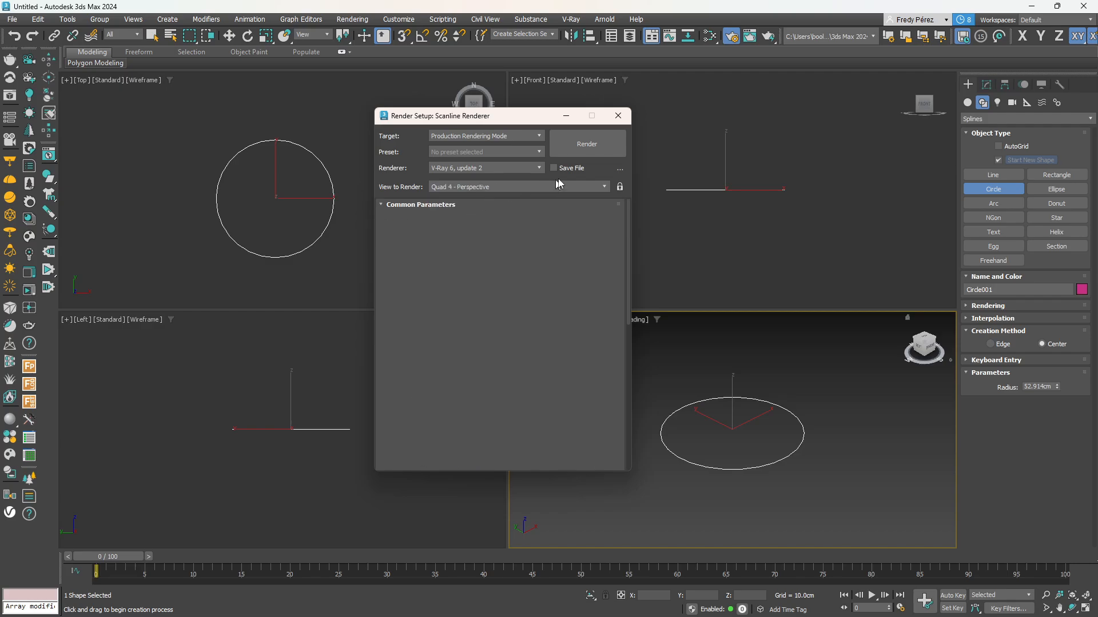
left_click(588, 142)
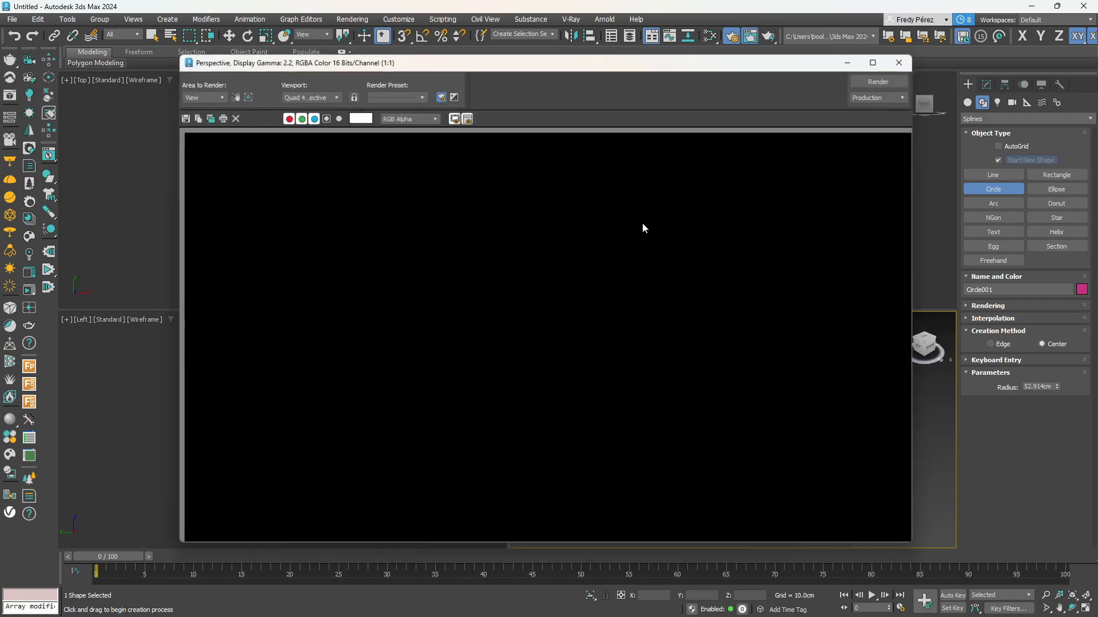
left_click(902, 62)
key("F10")
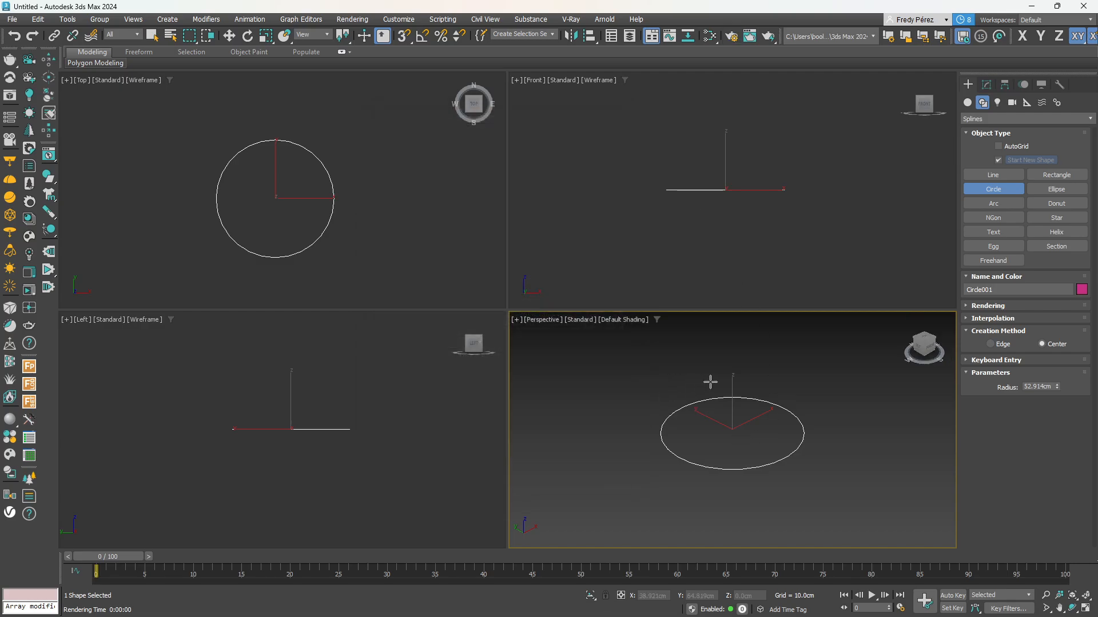
Enlarge the circle's radius to about 62.4 cm, and delete the circle
right_click(740, 369)
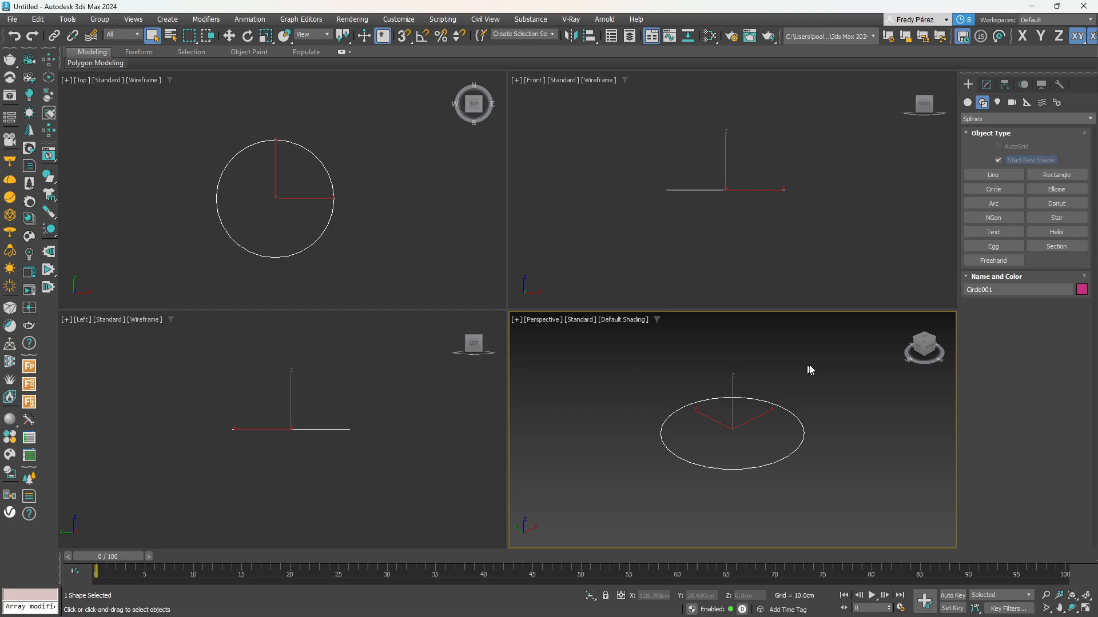
left_click(986, 84)
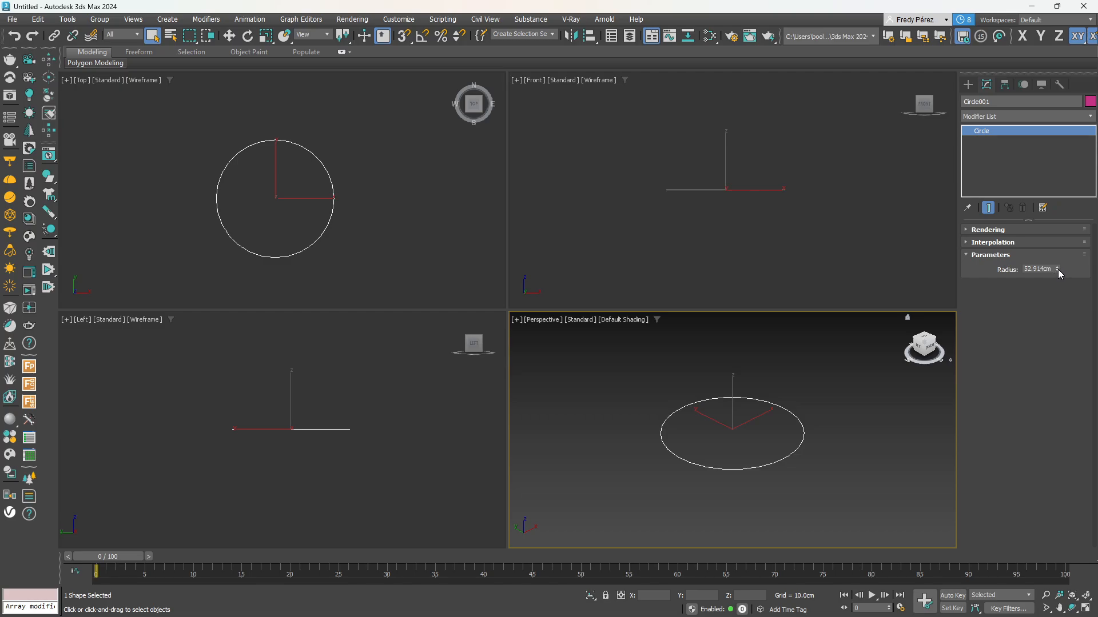
mouse_move(1057, 269)
left_mouse_down()
mouse_move(1064, 249)
mouse_move(1067, 264)
left_mouse_up()
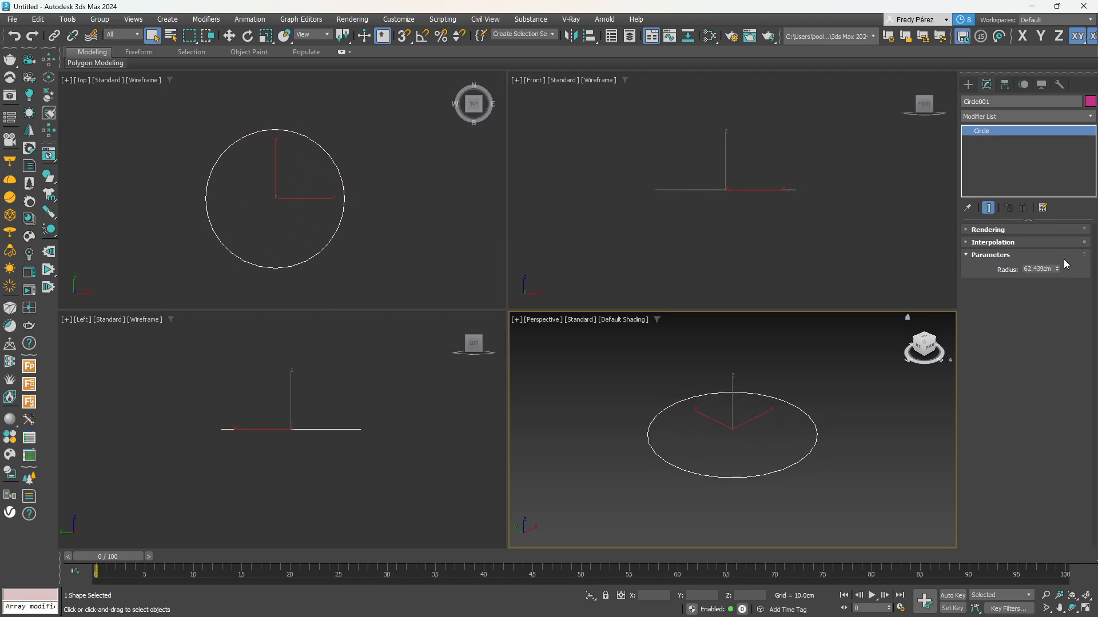
key("Delete")
Start a Line spline in the Top view with four corner vertices joined by straight segments
left_click(968, 84)
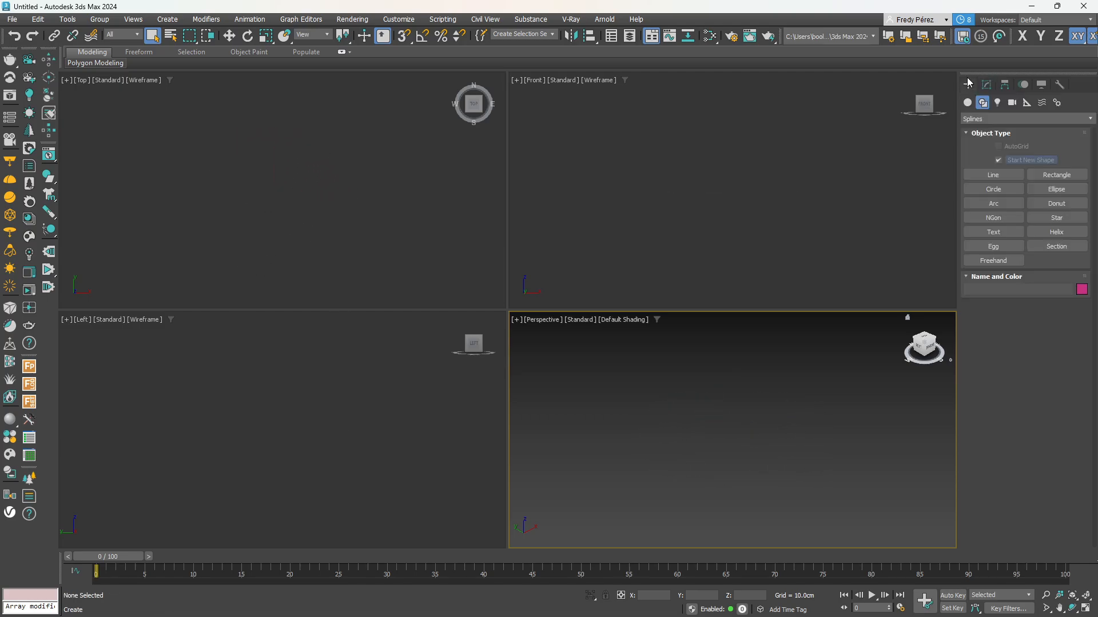
left_click(993, 175)
left_click(182, 211)
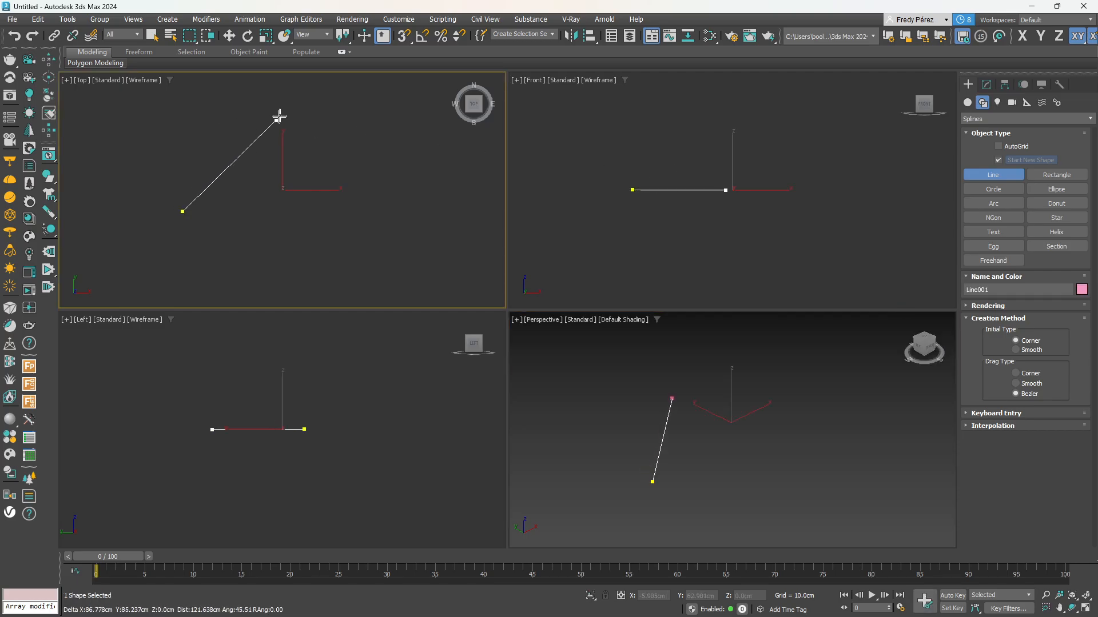
left_click(298, 108)
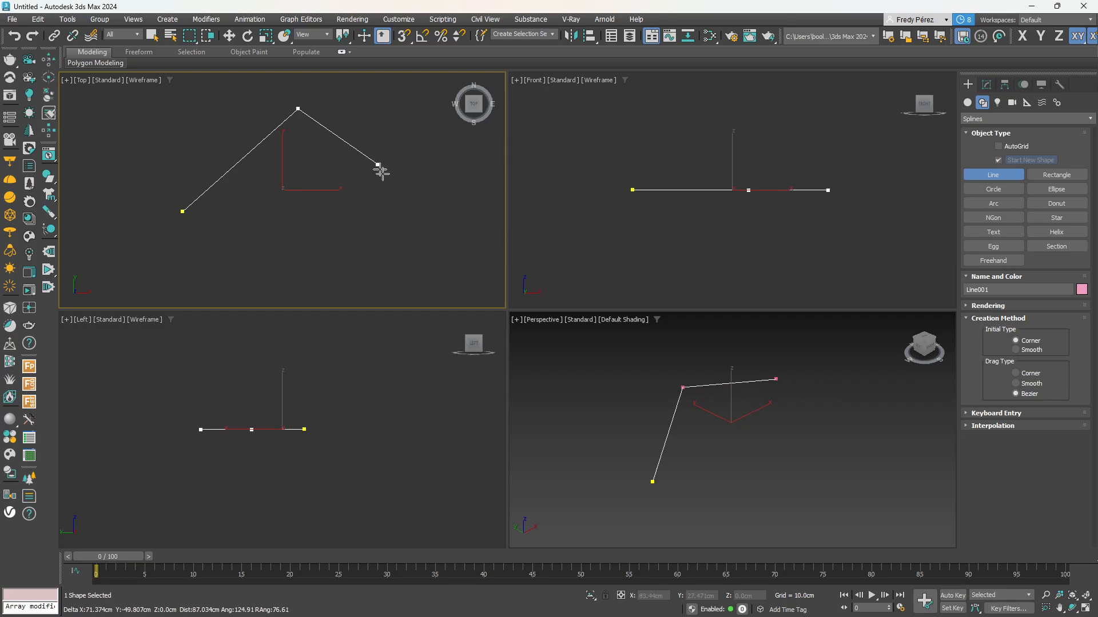
left_click(400, 220)
left_click(322, 276)
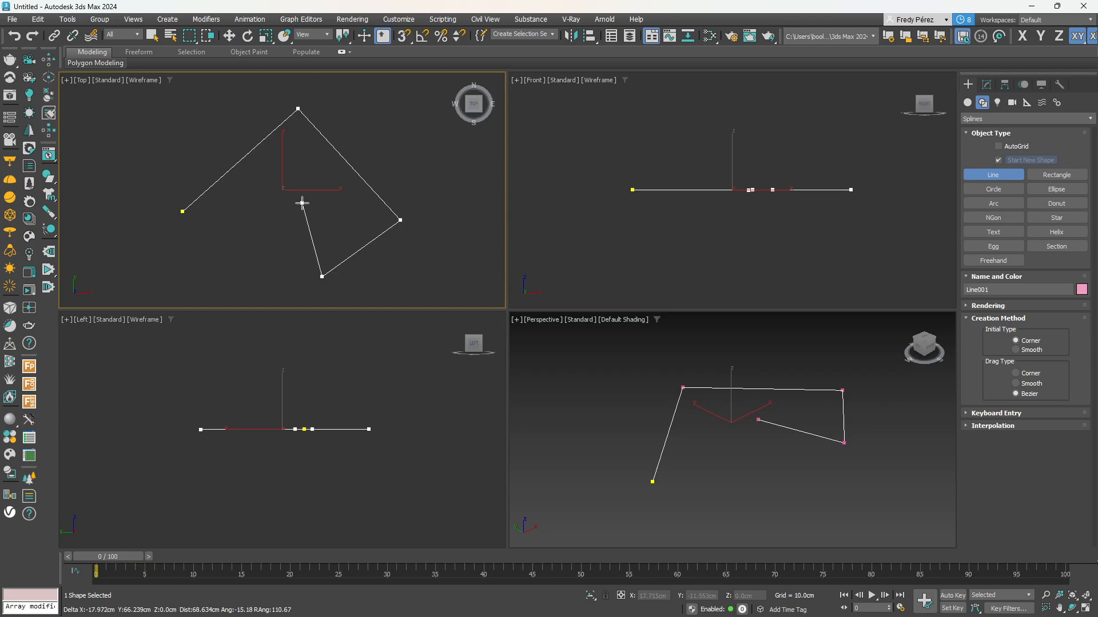
Continue the line with three curved Bezier vertices and two corner vertices, and finish it as an open spline
mouse_move(302, 203)
left_mouse_down()
mouse_move(255, 186)
mouse_move(257, 221)
mouse_move(291, 208)
mouse_move(264, 201)
mouse_move(276, 218)
mouse_move(282, 203)
mouse_move(260, 221)
mouse_move(260, 250)
mouse_move(283, 197)
left_mouse_up()
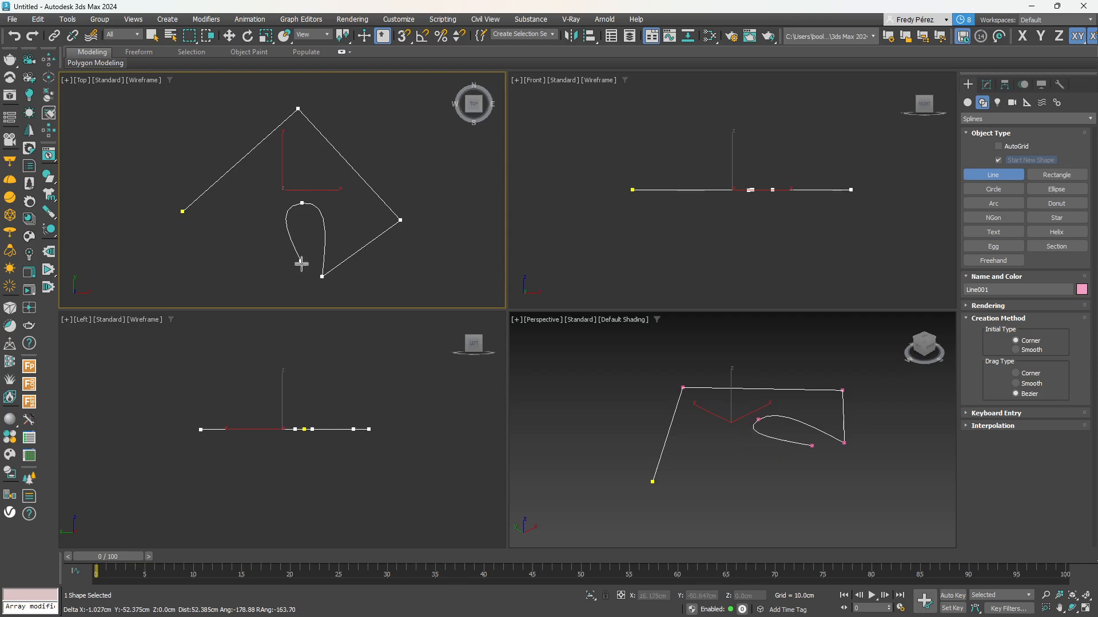
left_click_drag(288, 256, 223, 229)
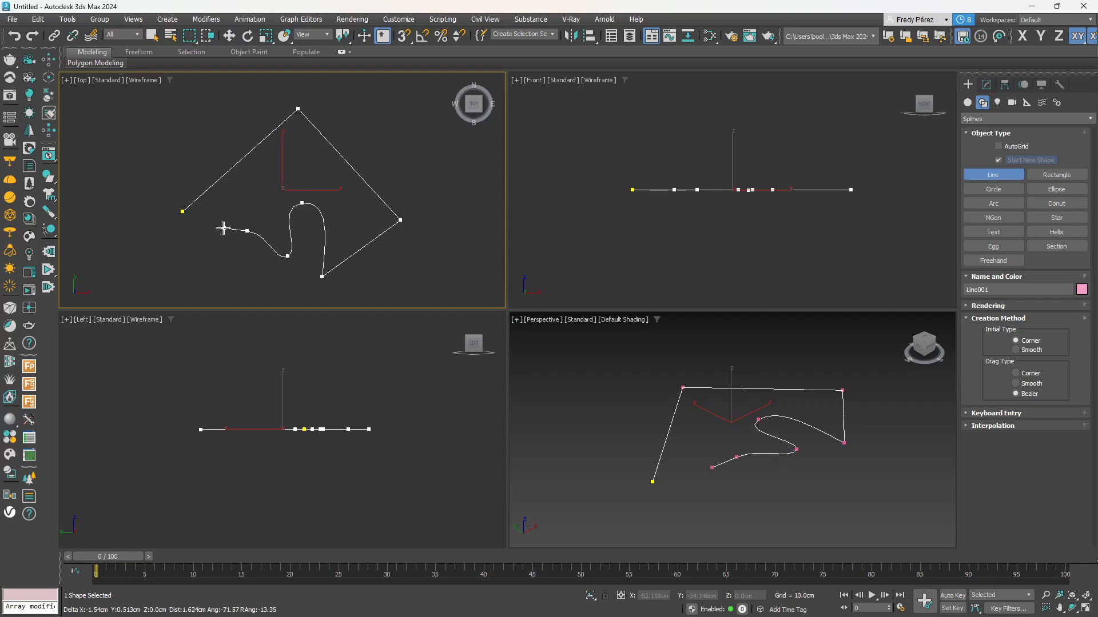
left_click(226, 280)
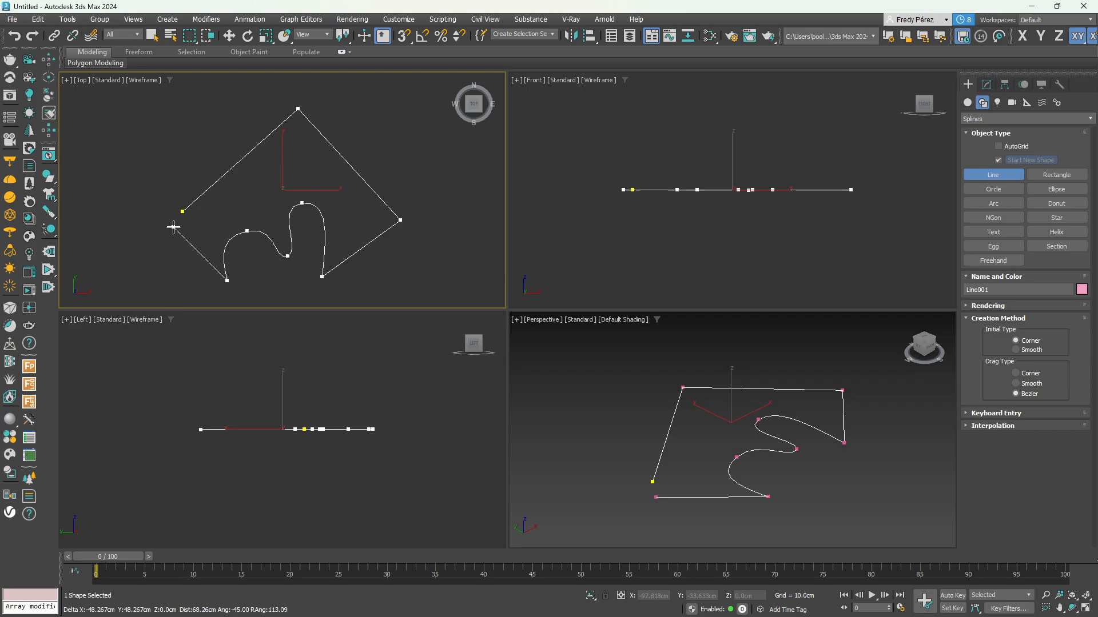
left_click(139, 253)
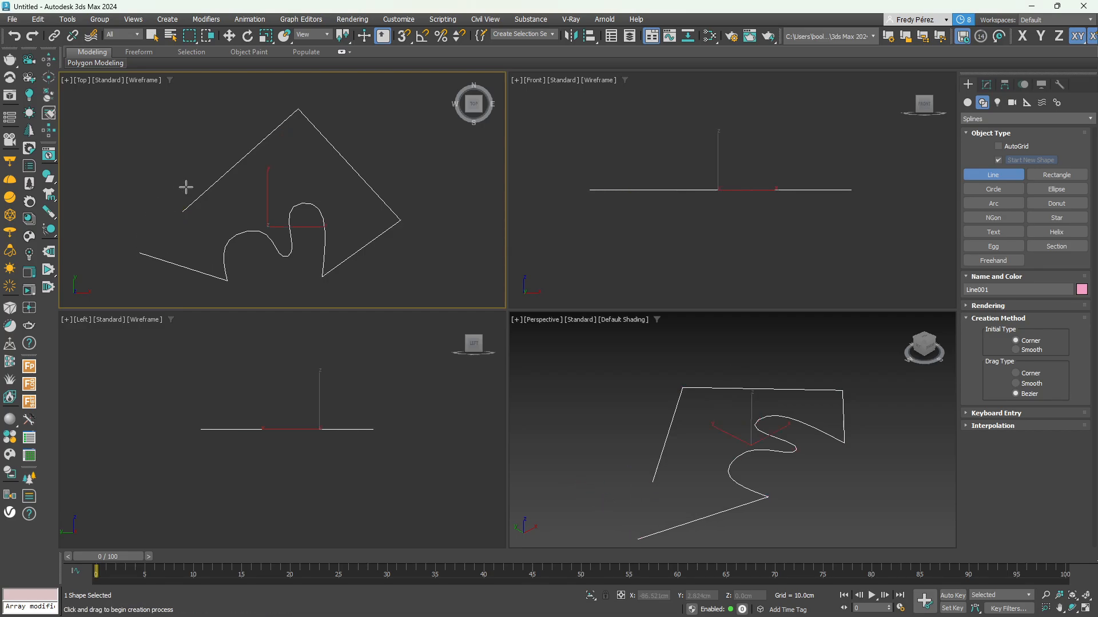
right_click(305, 200)
right_click(304, 200)
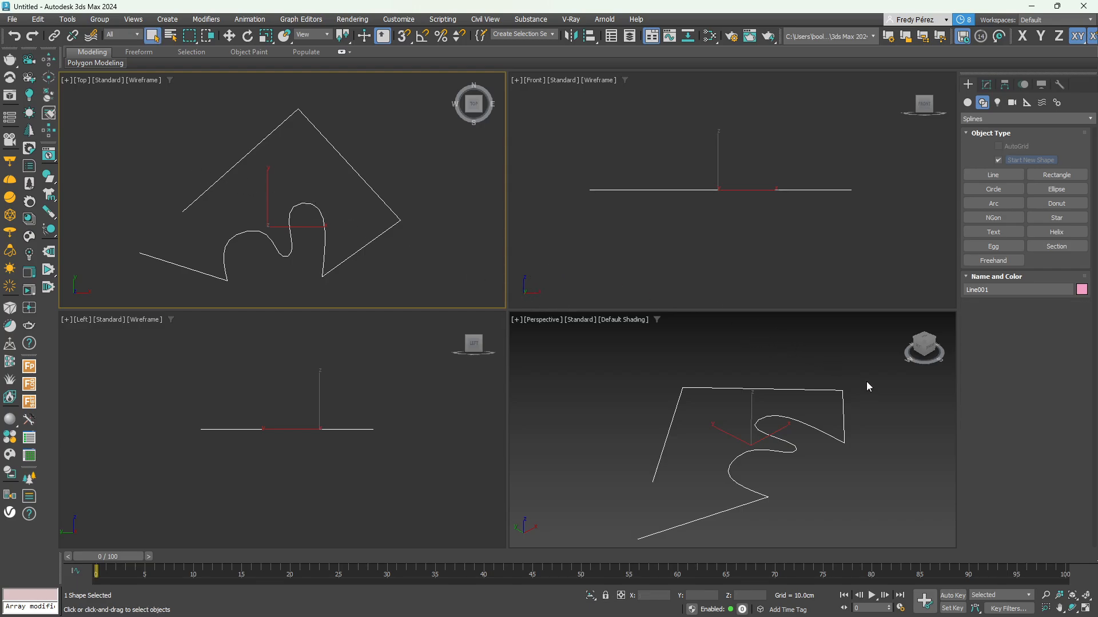
Maximize the Top view and display the line's modify parameters with the Selection, Soft Selection and Geometry sections collapsed
left_click(1086, 609)
middle_click_drag(808, 377, 826, 357)
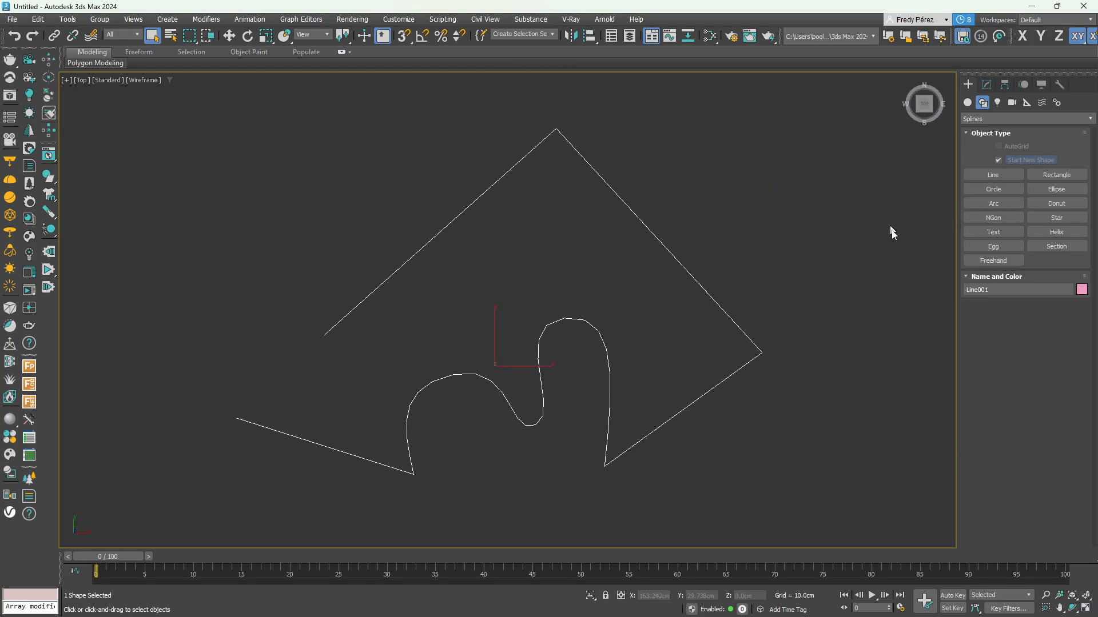
left_click(987, 84)
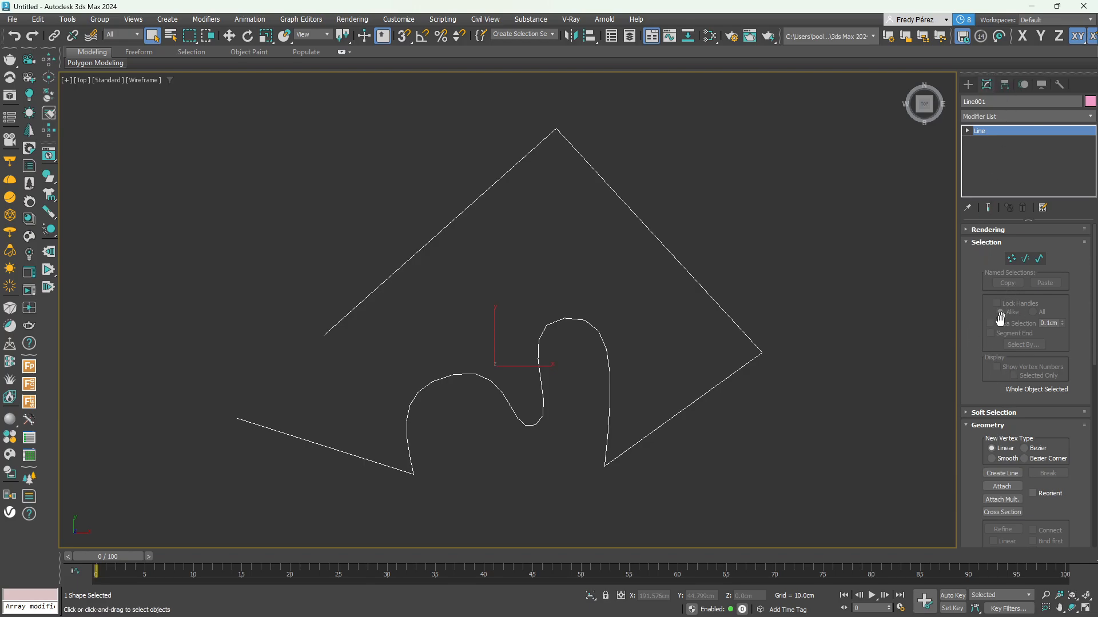
left_click_drag(976, 364, 962, 507)
left_click(966, 424)
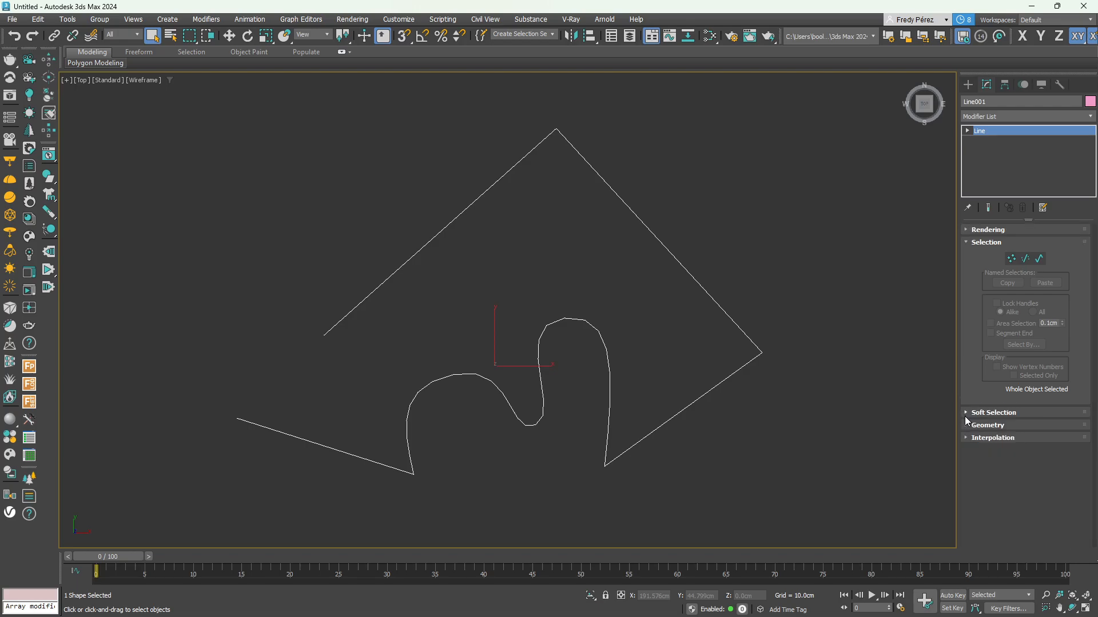
left_click(967, 242)
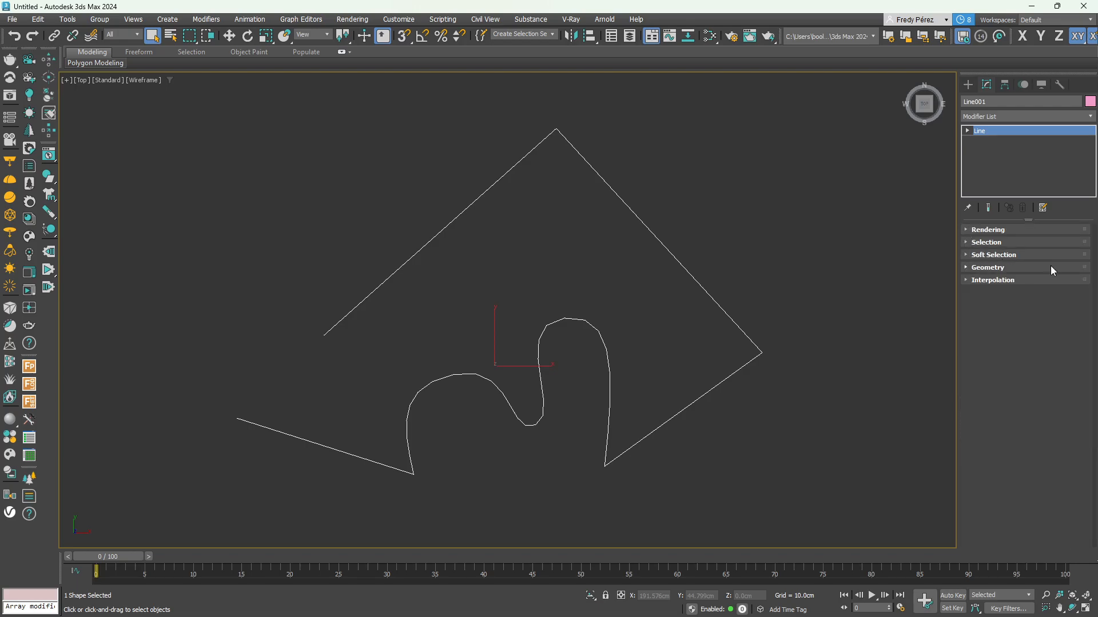
left_click(965, 255)
left_click(965, 255)
Expand the line's sub-object list and go through its Vertex, Segment and Spline levels
left_click(967, 131)
left_click(993, 141)
left_click(996, 151)
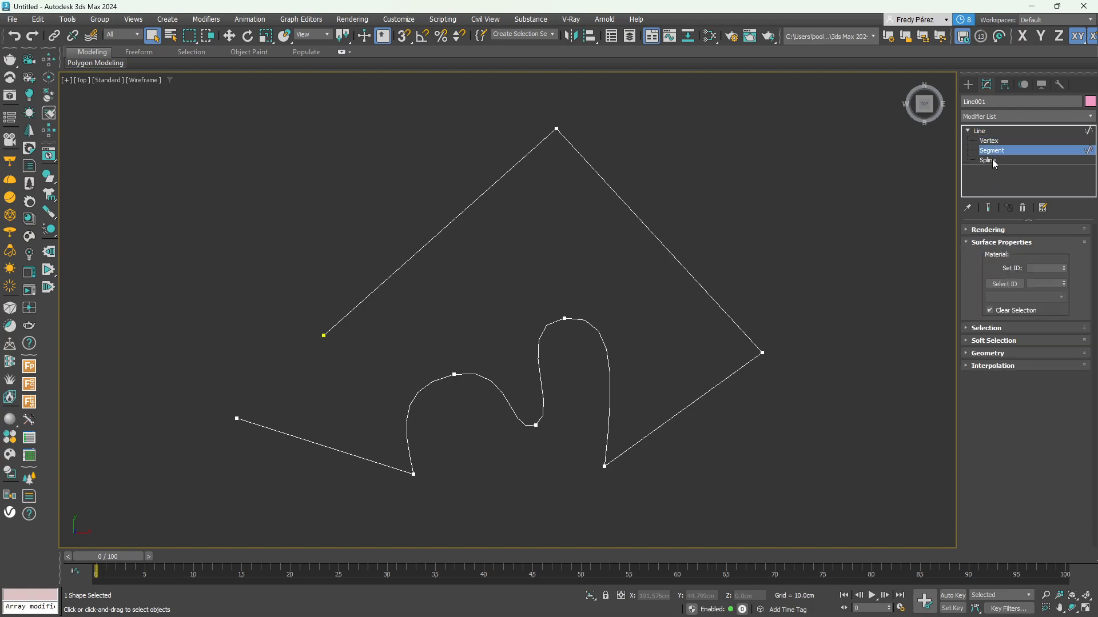
left_click(993, 160)
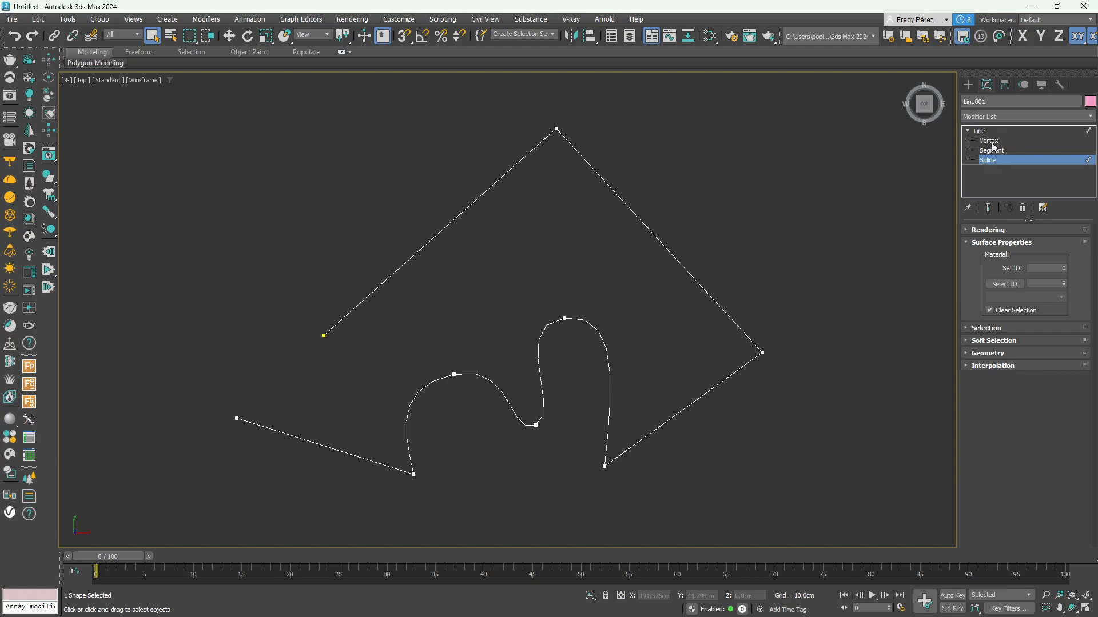
At Vertex level, window-select the line's vertices one after another along the spline
left_click(990, 141)
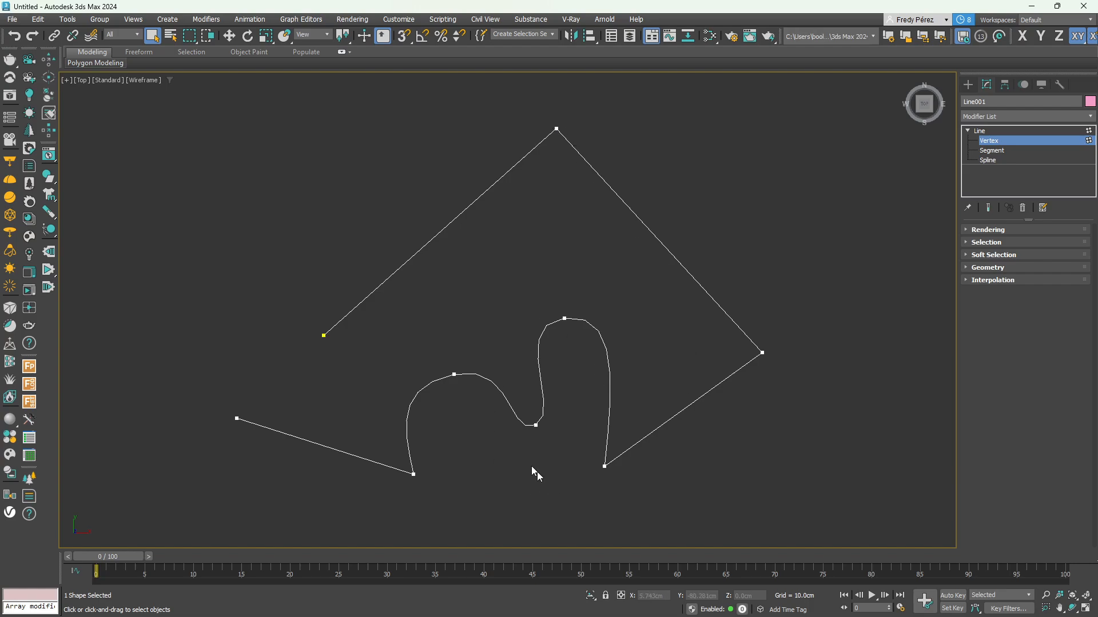
left_click_drag(287, 309, 383, 362)
left_click_drag(536, 99, 603, 166)
left_click_drag(626, 443, 589, 481)
left_click_drag(582, 279, 552, 329)
left_click_drag(558, 395, 523, 435)
left_click_drag(485, 343, 439, 390)
left_click_drag(424, 456, 400, 485)
left_click_drag(257, 400, 232, 448)
At Segment level, select the line's straight and curved segments one after another along the spline
left_click(997, 151)
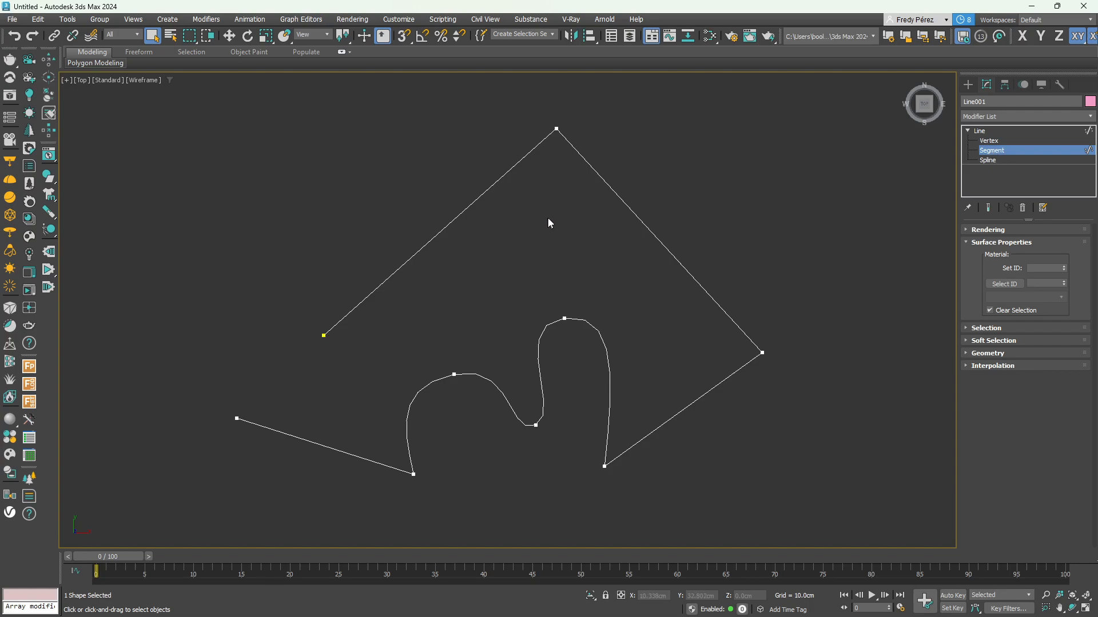
left_click(461, 210)
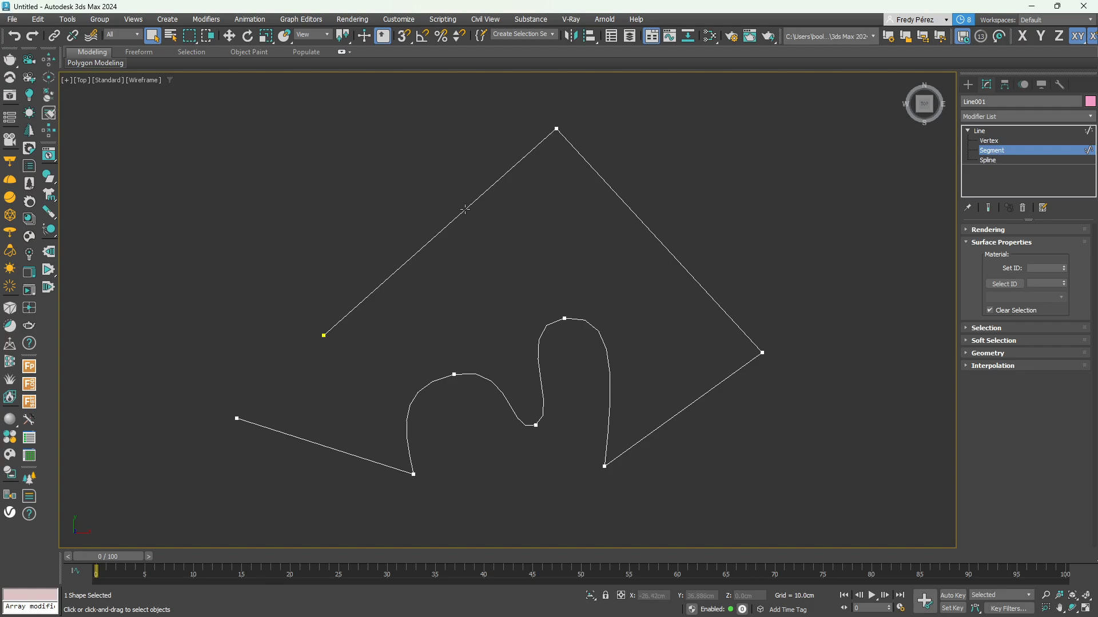
left_click(632, 218)
left_click(695, 407)
left_click(610, 392)
left_click(551, 324)
left_click(503, 398)
left_click(418, 389)
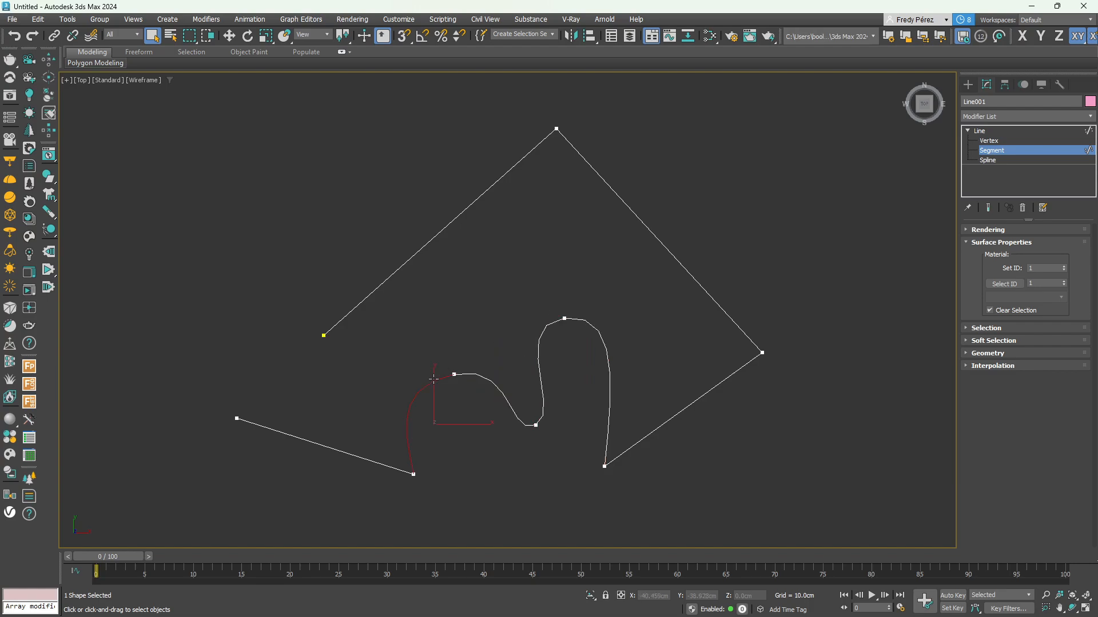
left_click(361, 459)
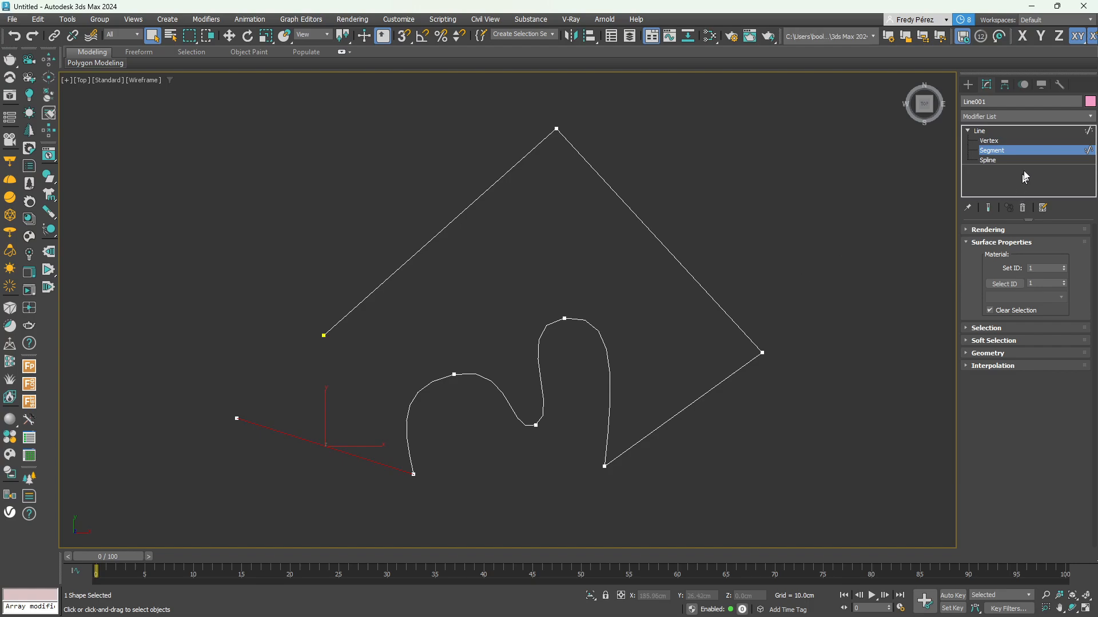
At Spline level, select the whole spline and leave sub-object editing
left_click(1004, 159)
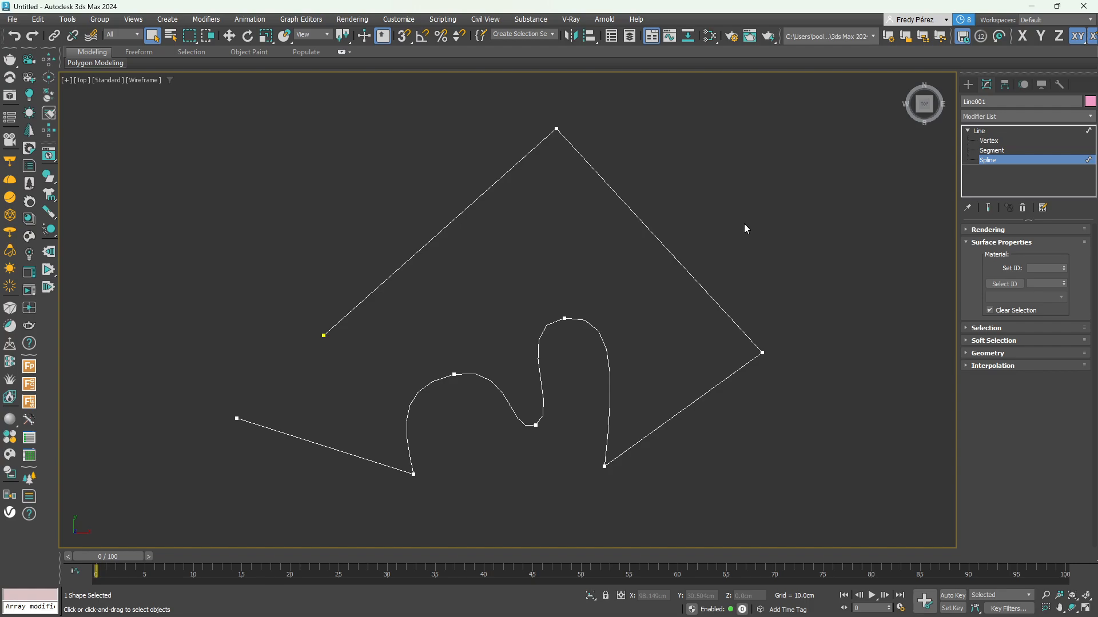
left_click(671, 257)
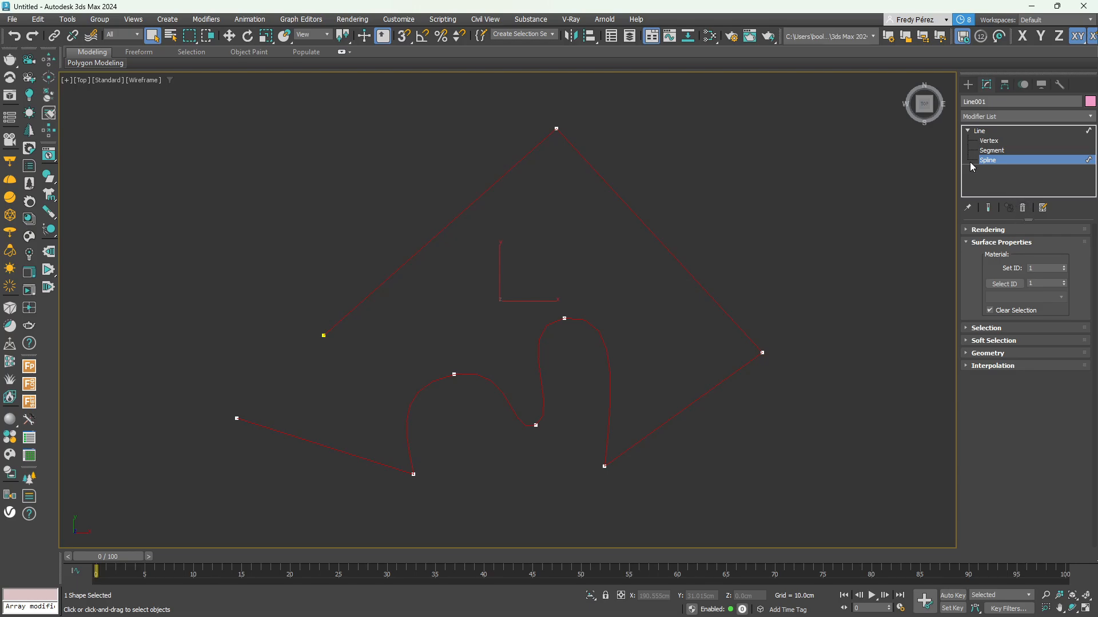
left_click(1086, 161)
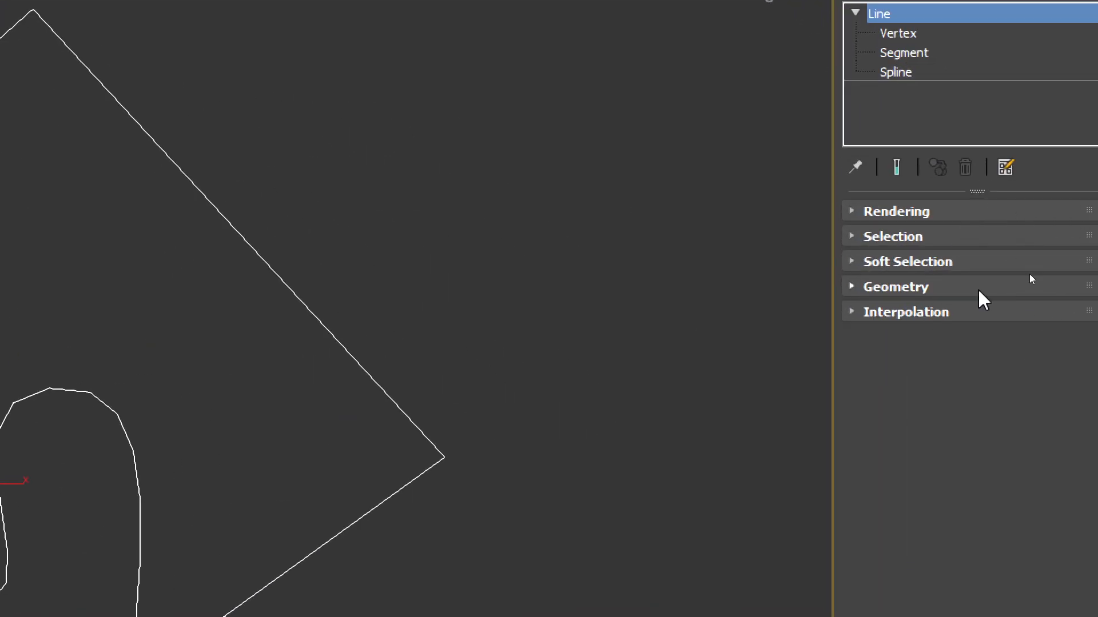
Expand the line's Rendering settings and view them at the Vertex, Segment and Spline levels
left_click(854, 212)
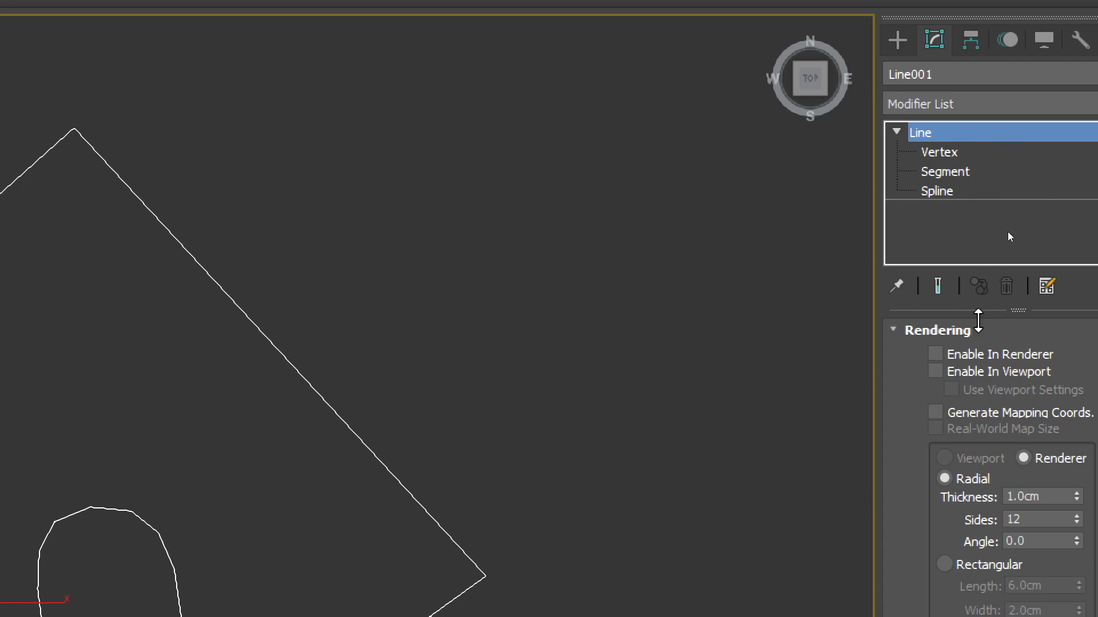
left_click(992, 144)
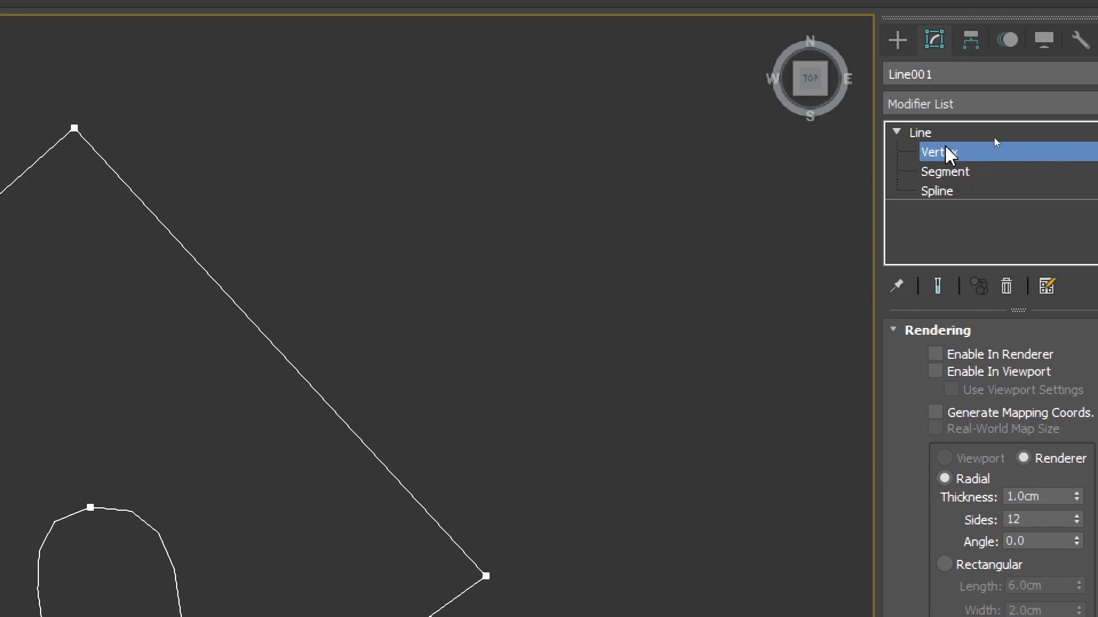
left_click(939, 172)
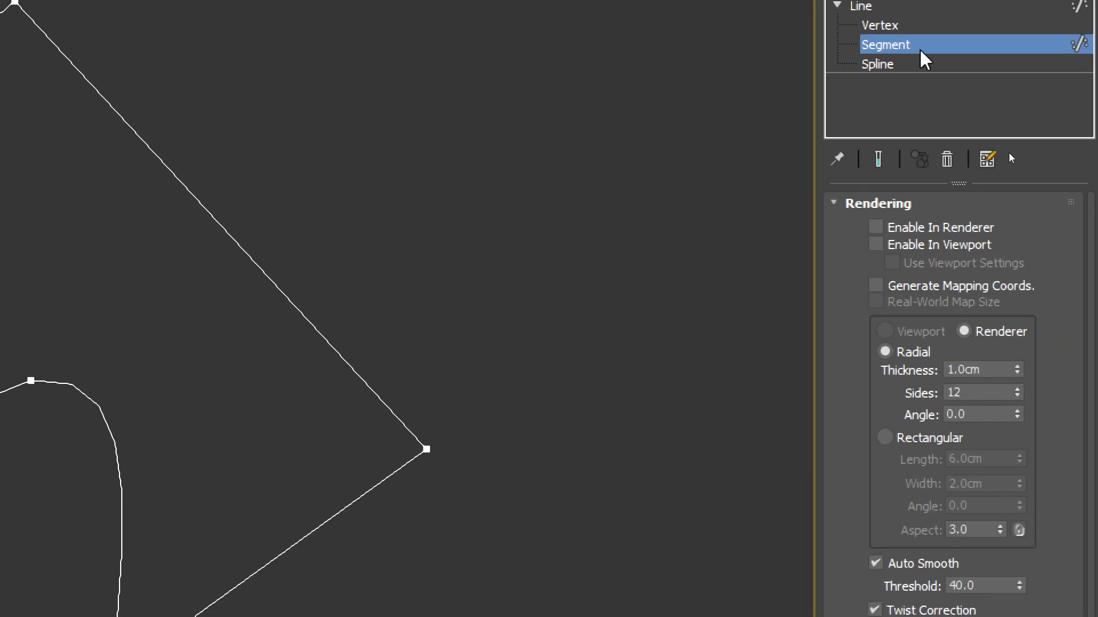
left_click(942, 194)
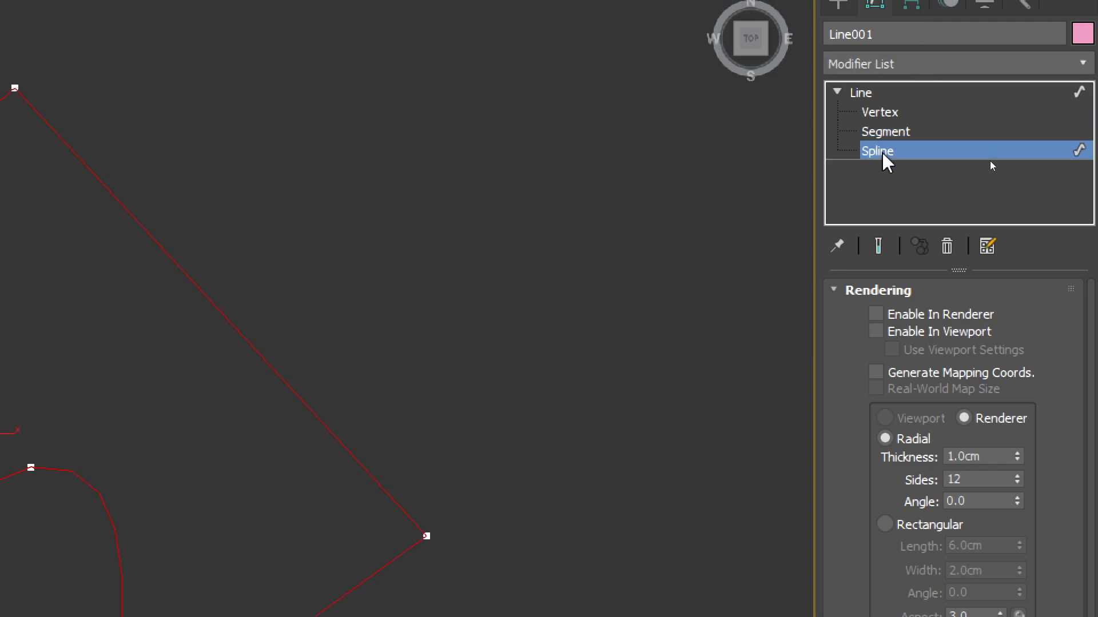
At the Line level, turn on Enable In Renderer, render the Top view to inspect the line, and dismiss the render
left_click(862, 94)
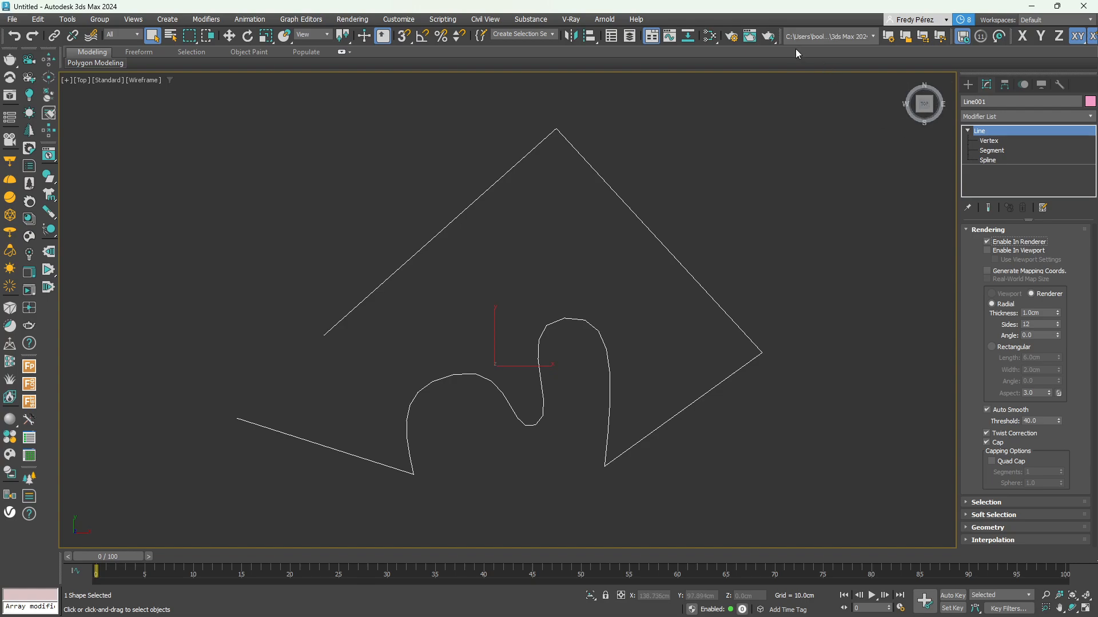
left_click(769, 37)
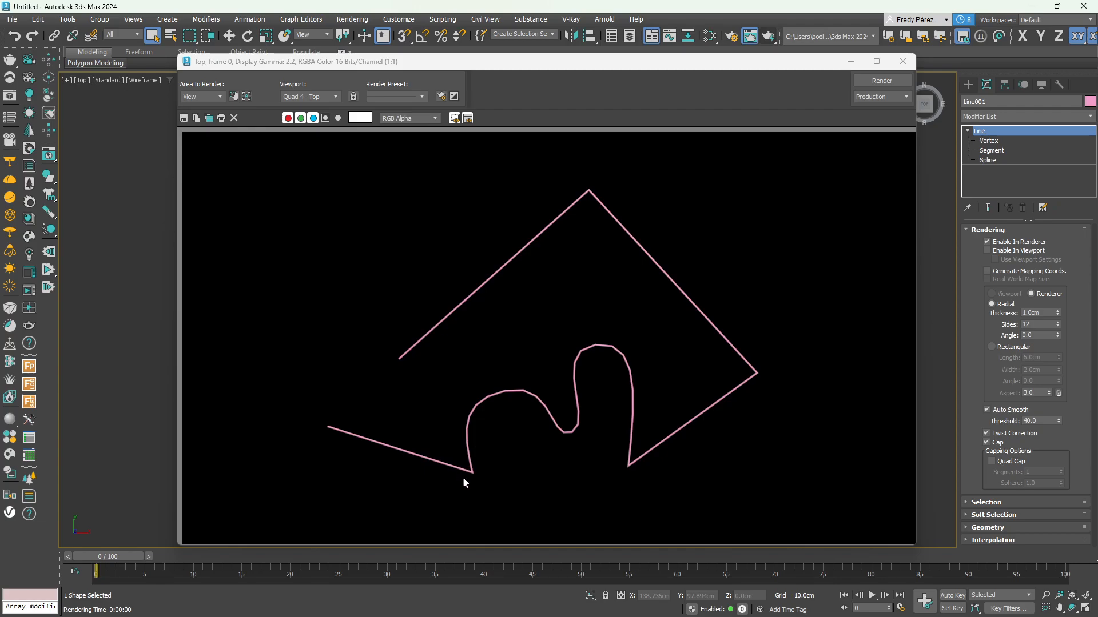
scroll(463, 483, "up", 4)
scroll(473, 478, "down", 2)
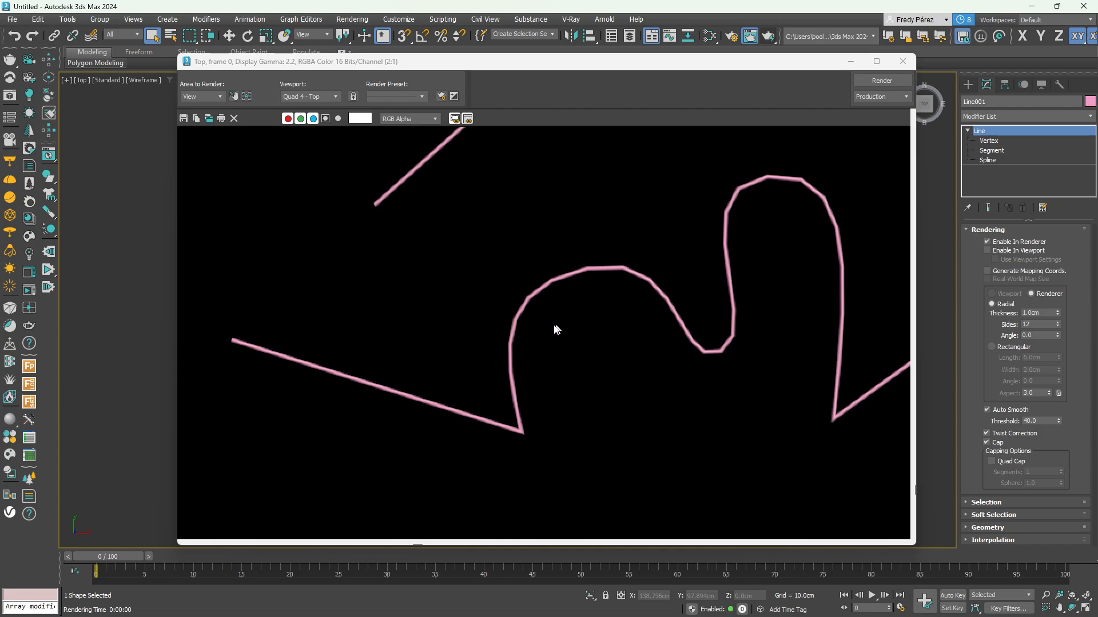
scroll(534, 351, "down", 2)
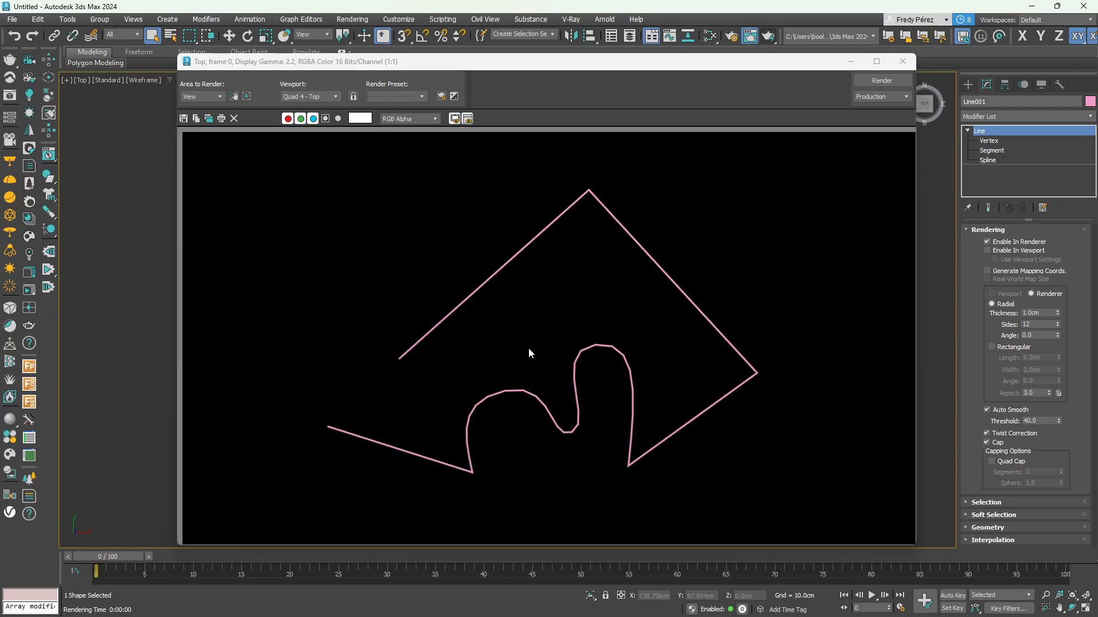
scroll(437, 330, "up", 3)
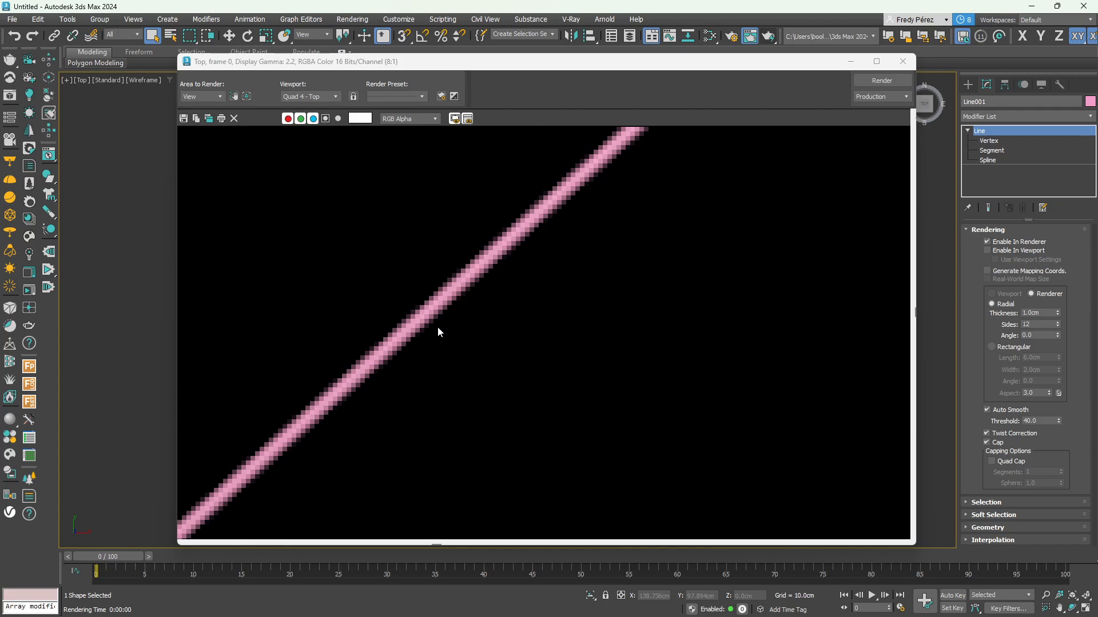
scroll(438, 330, "down", 3)
left_click(901, 63)
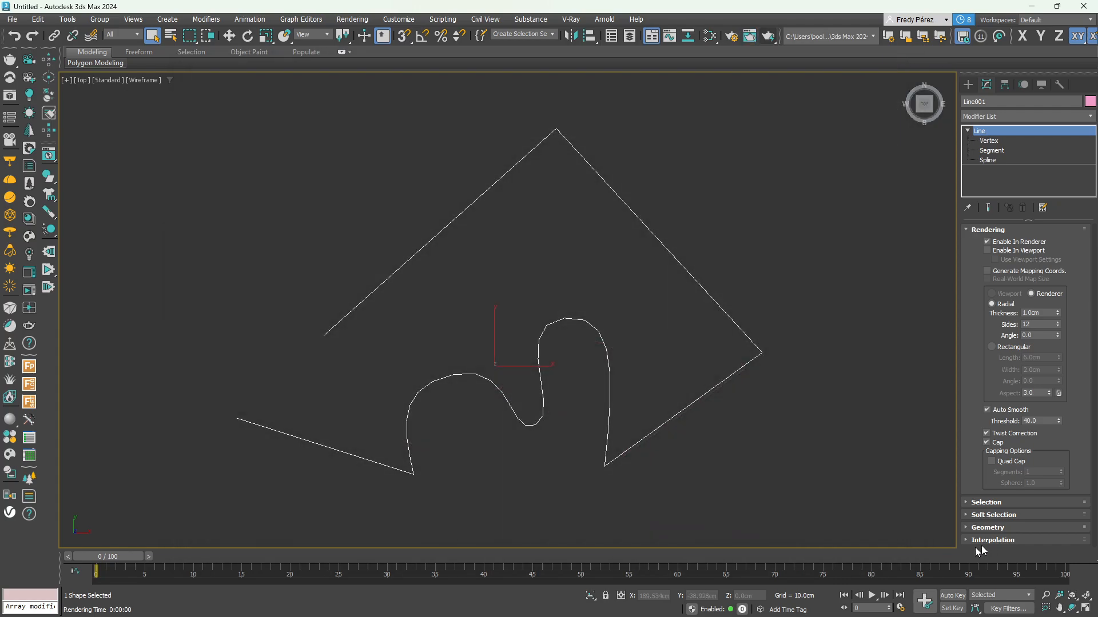
Switch from the maximized Top view to a maximized Perspective view and frame the line from a low angle
left_click(1086, 608)
middle_click_drag(795, 446, 833, 418)
left_click(1086, 608)
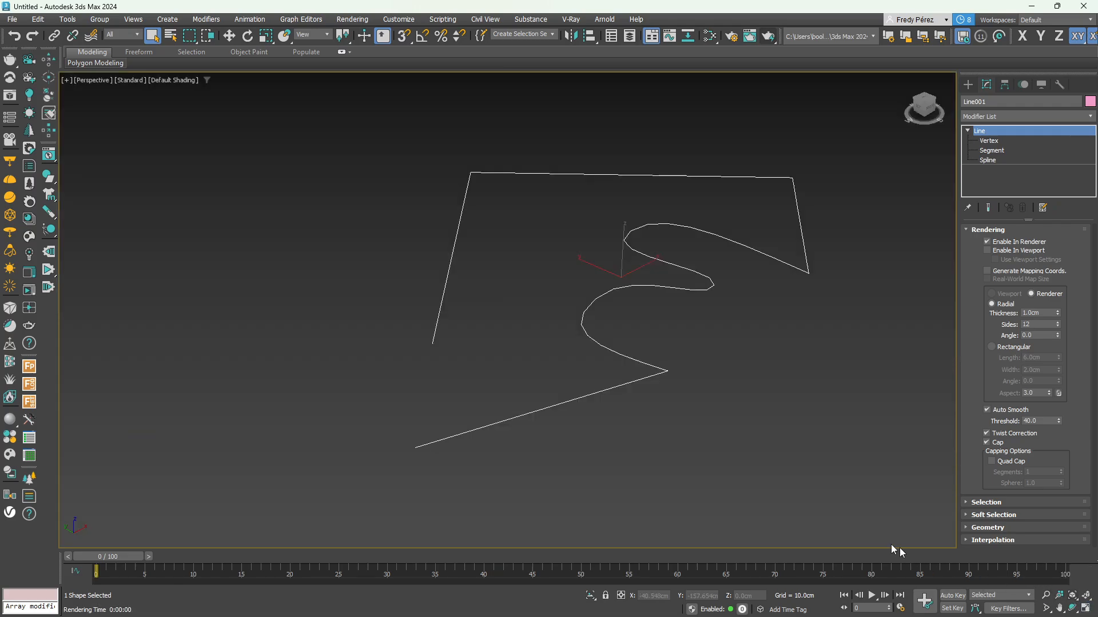
middle_click_drag(745, 478, 805, 461, "alt")
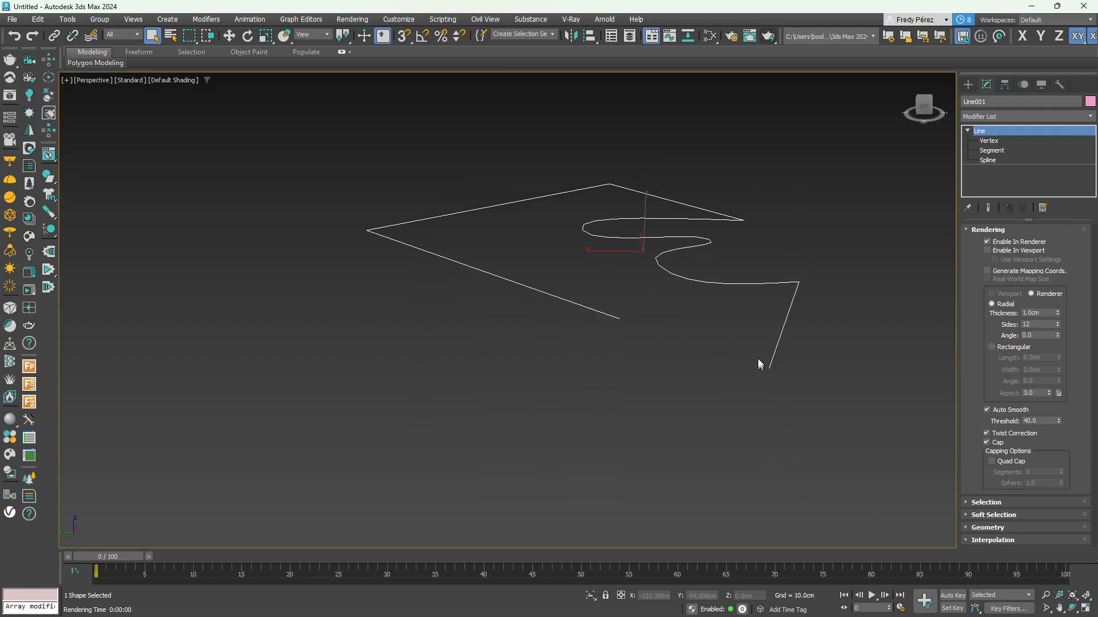
scroll(765, 355, "up", 4)
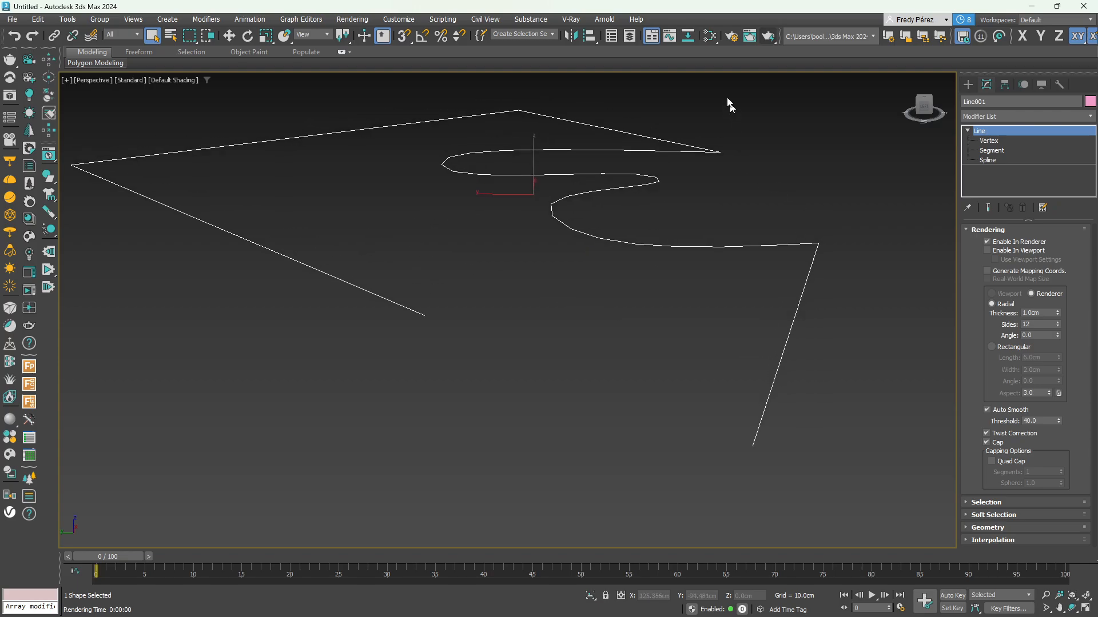
Render the Perspective view, examine the line's thickness and both open ends up close, and dismiss the render
left_click(769, 36)
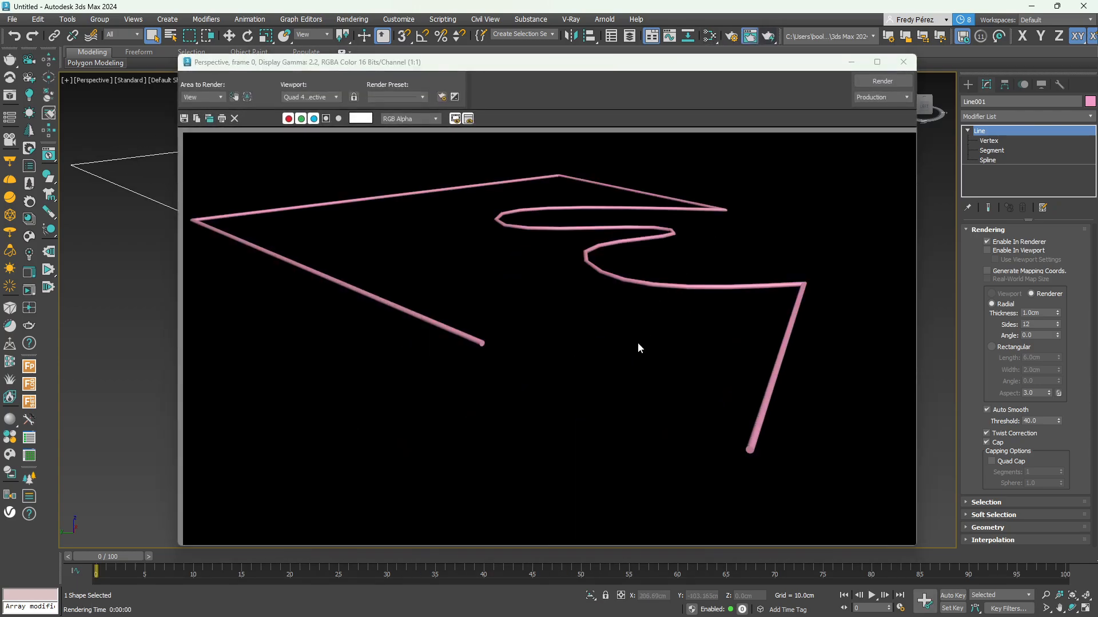
scroll(749, 454, "up", 2)
scroll(742, 451, "down", 2)
scroll(478, 354, "up", 3)
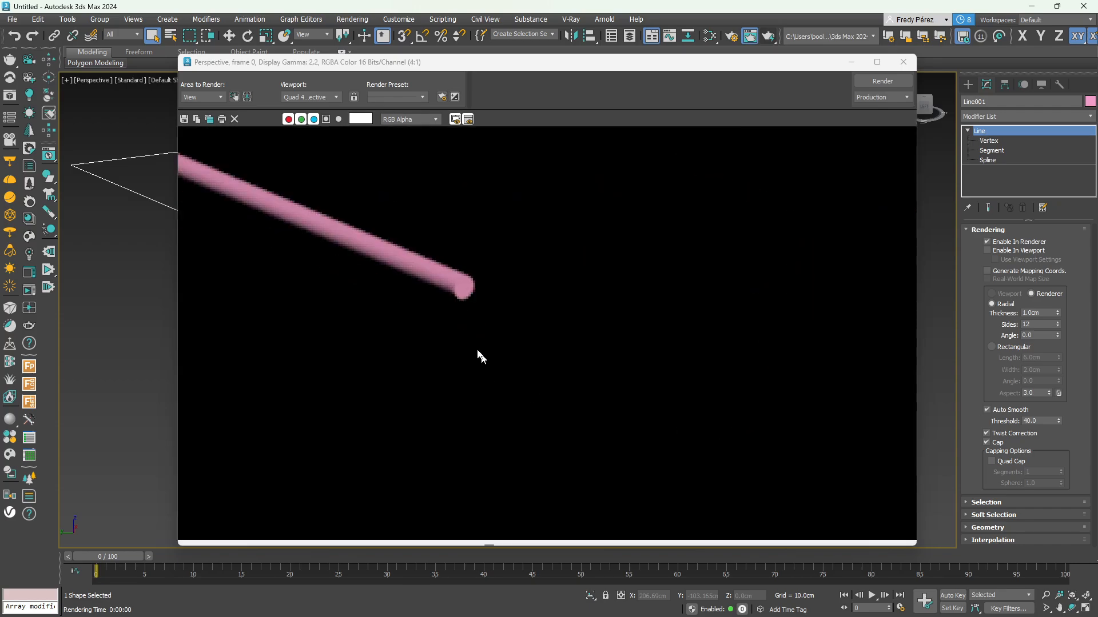
scroll(544, 318, "down", 3)
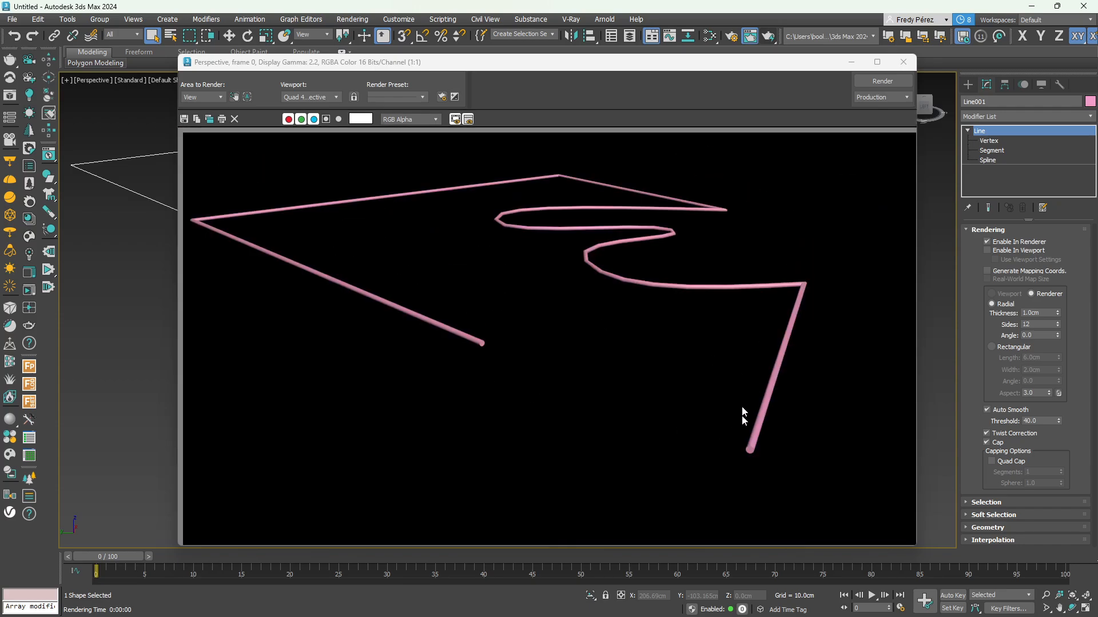
scroll(763, 438, "up", 2)
scroll(763, 438, "down", 2)
left_click(903, 62)
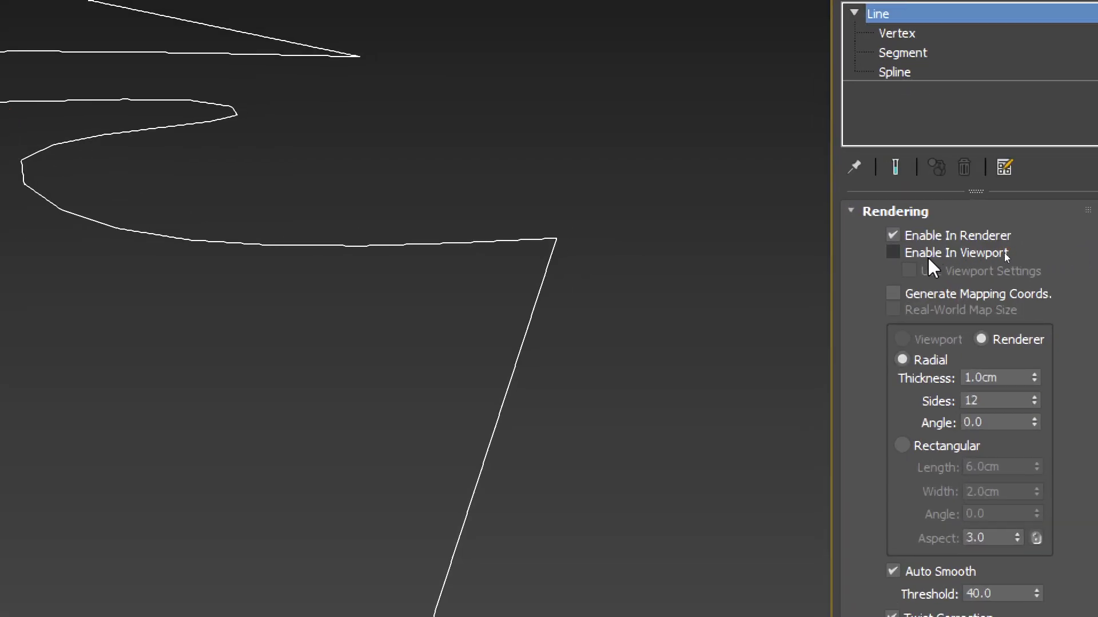
Turn on Enable In Viewport for the line and bring its thick geometry back into view
left_click(892, 250)
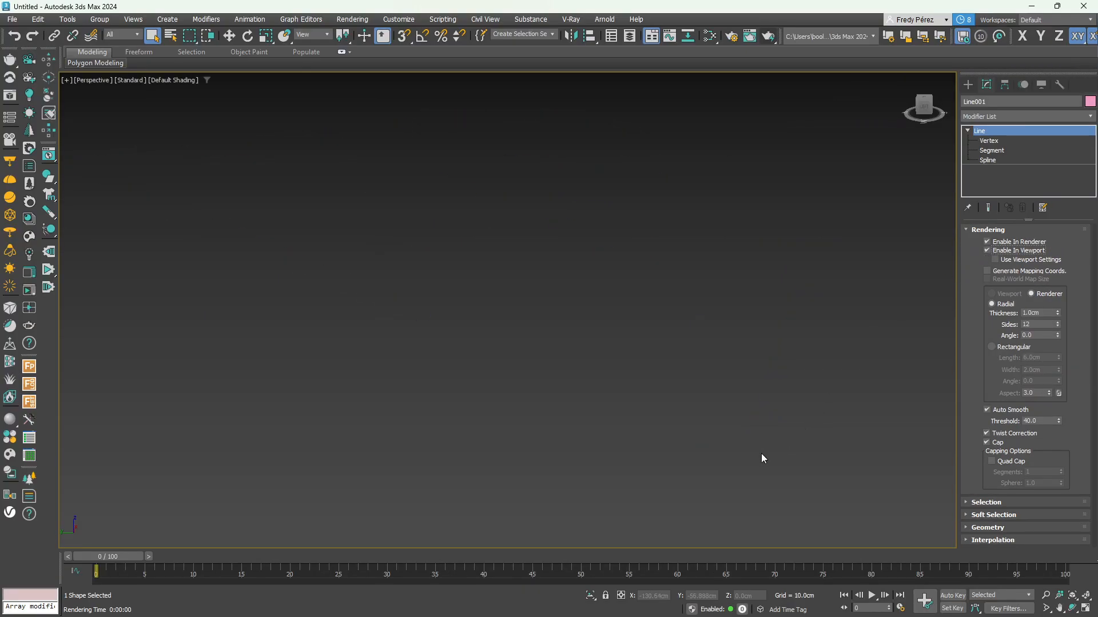
scroll(762, 454, "down", 3)
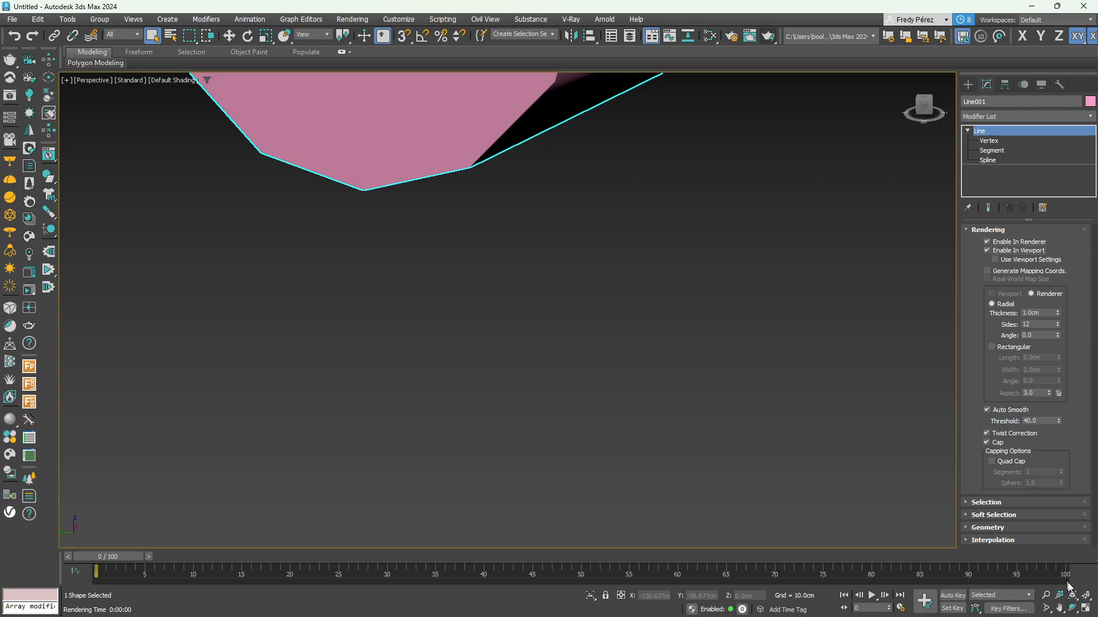
scroll(762, 434, "down", 5)
scroll(656, 353, "up", 5)
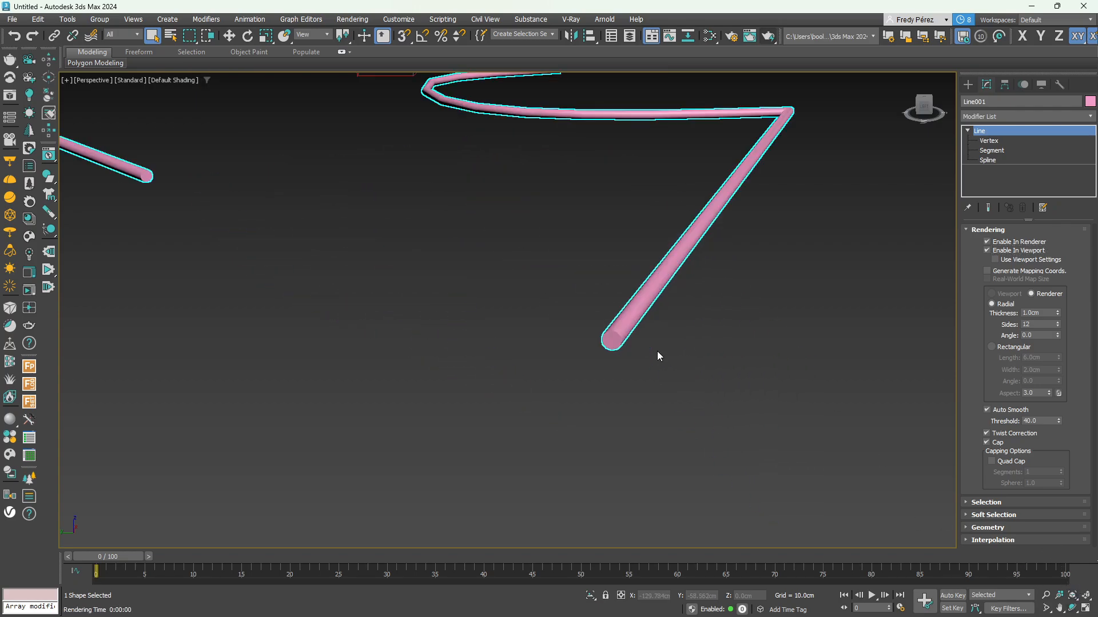
Examine the line's tubular thickness and round end caps in the Perspective view, close up and from a distance
left_click(1071, 596)
left_click(1045, 595)
middle_click_drag(813, 469, 629, 309)
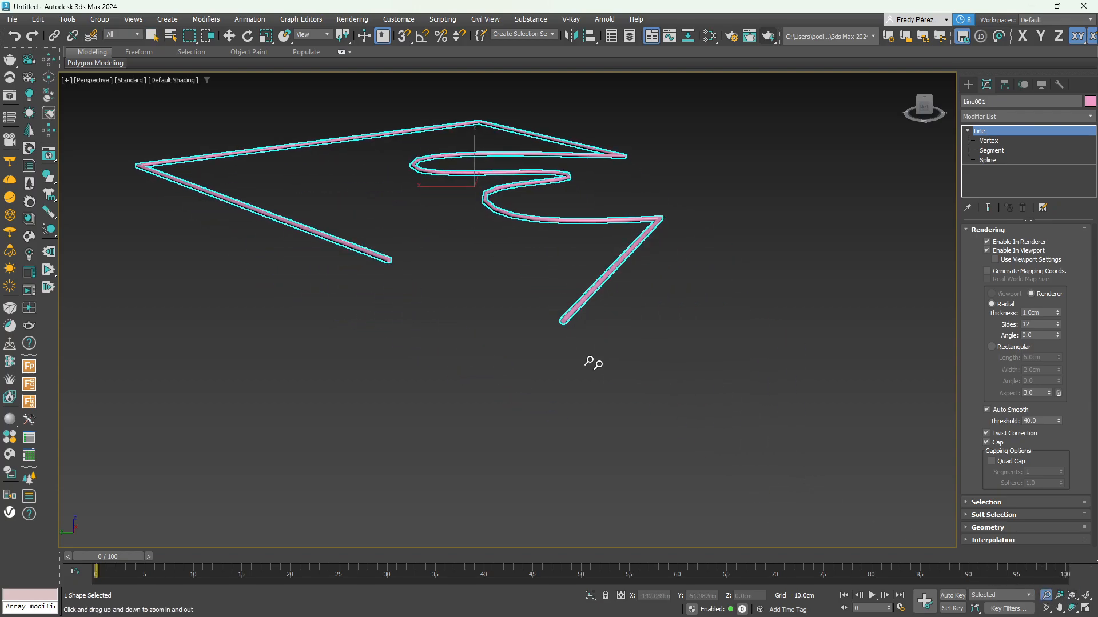
left_click_drag(576, 320, 582, 294)
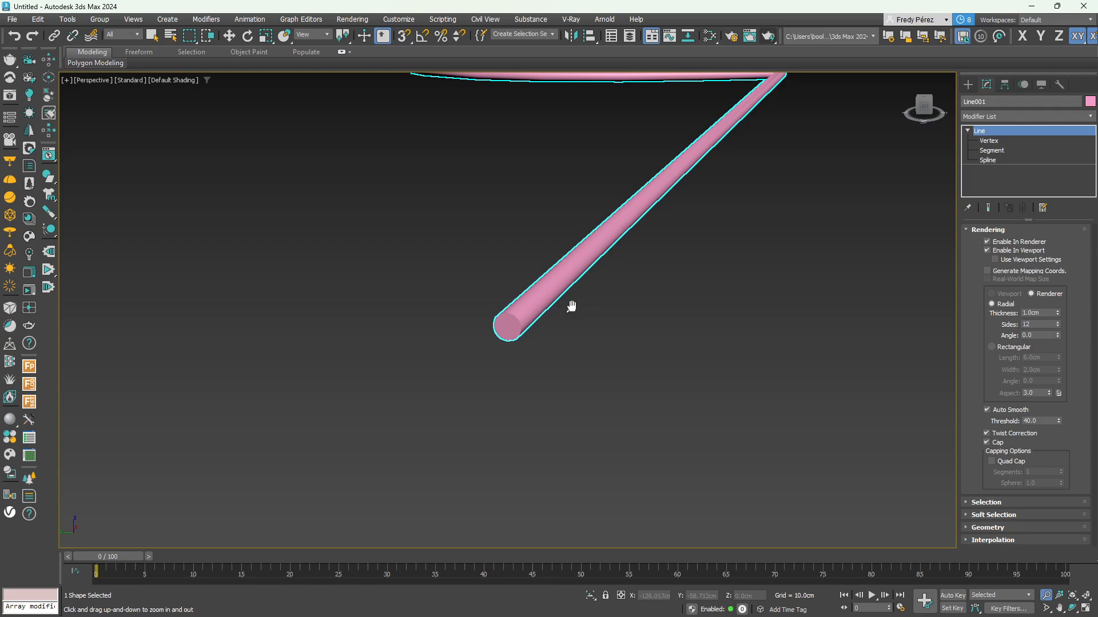
middle_click_drag(571, 306, 595, 333)
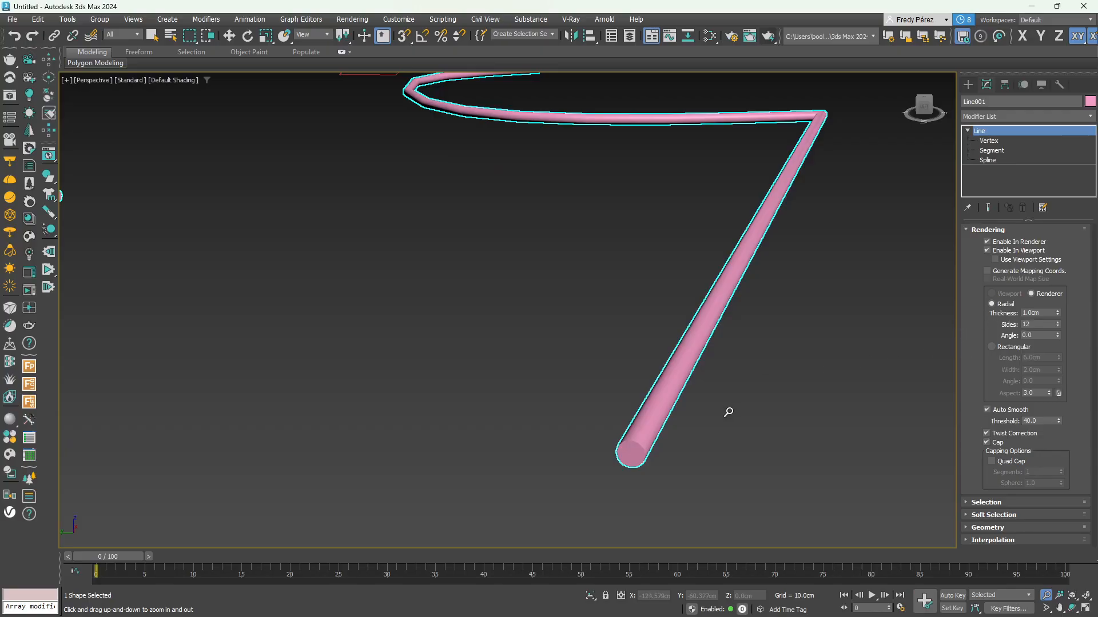
mouse_move(728, 412)
middle_mouse_down()
mouse_move(753, 382)
mouse_move(757, 395)
mouse_move(740, 396)
middle_mouse_up()
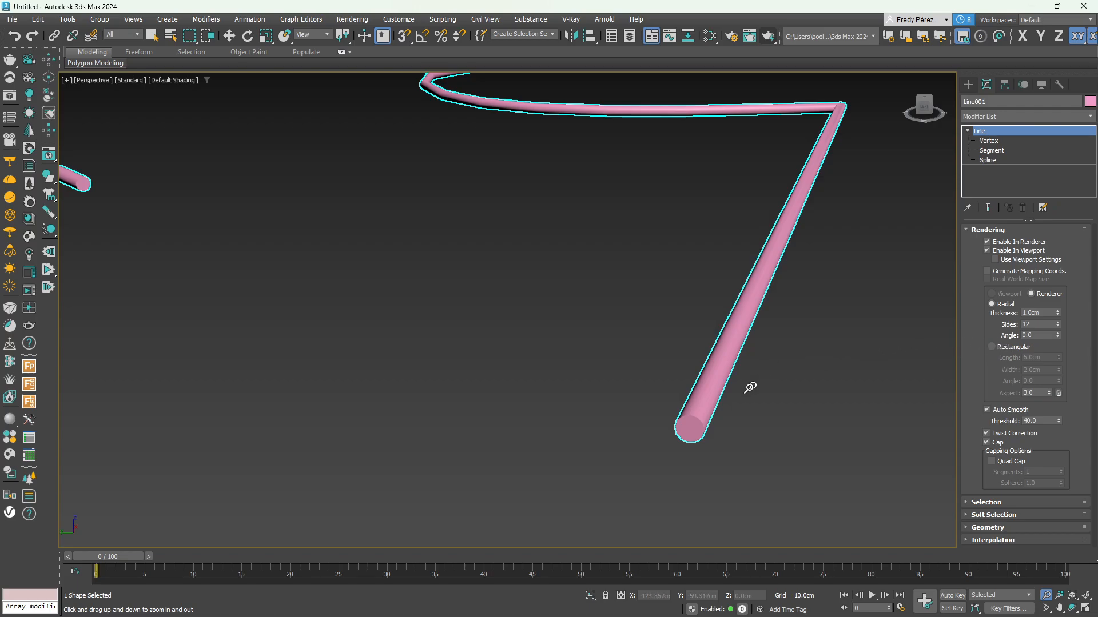
scroll(705, 419, "up", 3)
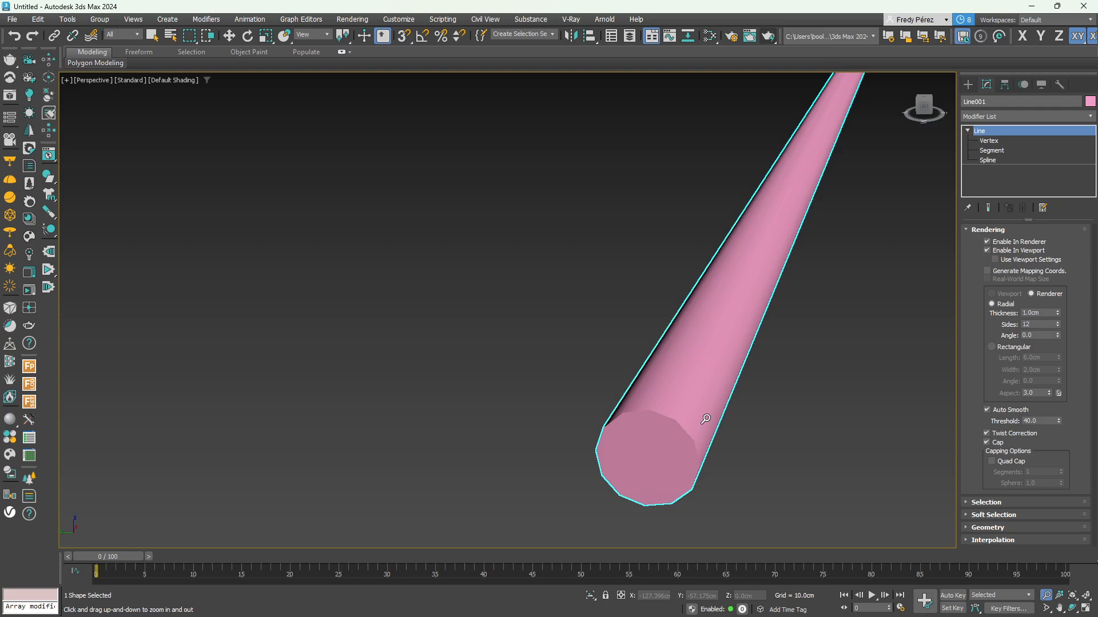
scroll(706, 419, "down", 2)
scroll(709, 366, "down", 3)
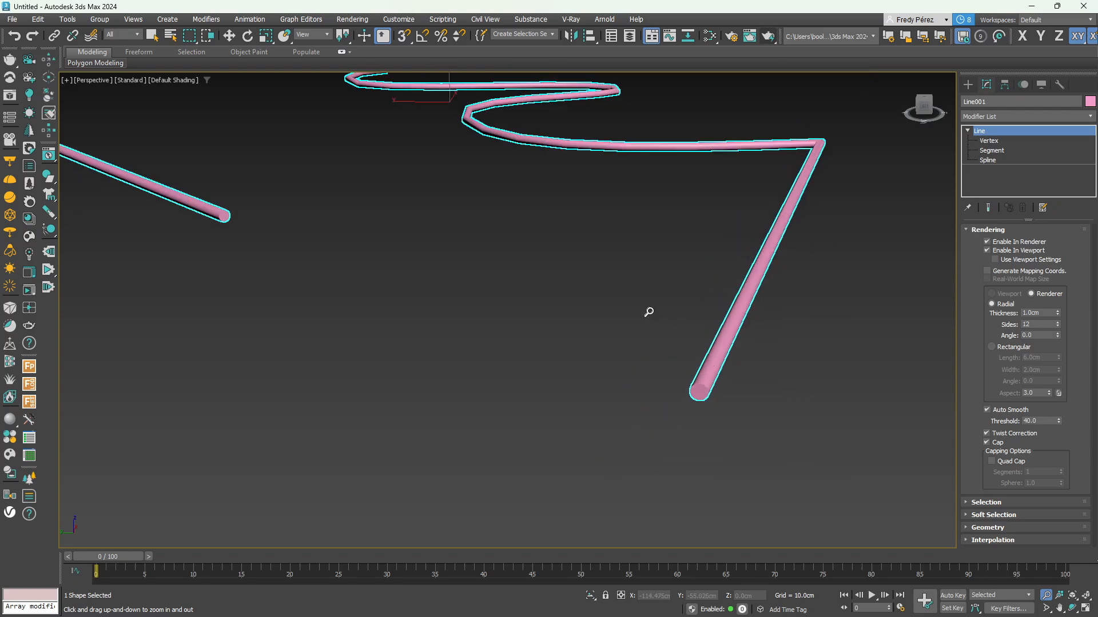
scroll(647, 313, "down", 3)
middle_click_drag(663, 317, 657, 340)
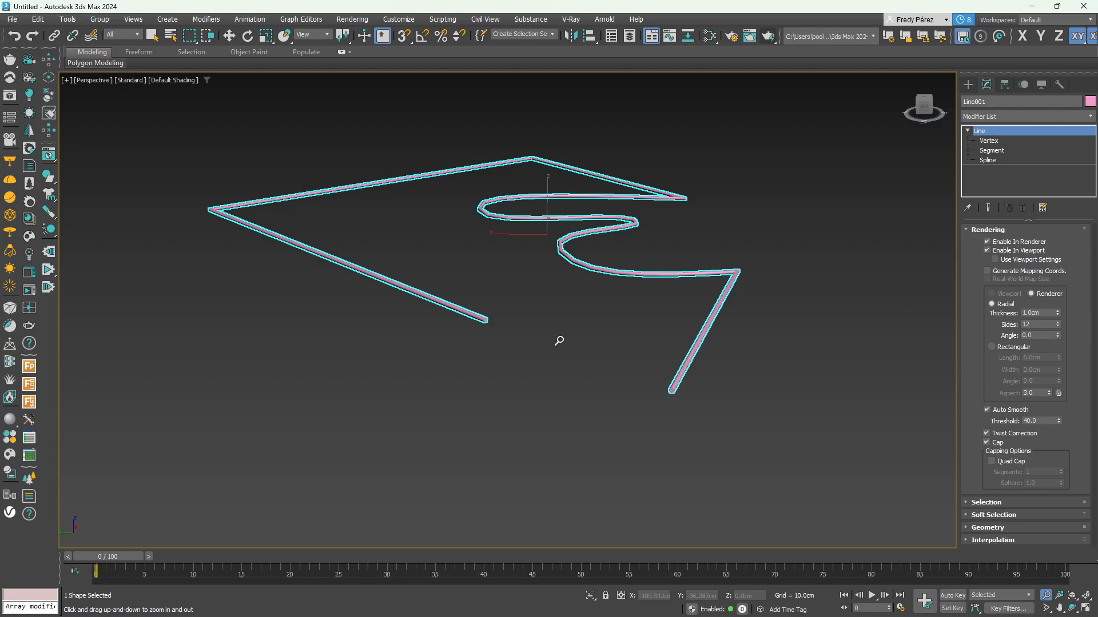
scroll(475, 325, "up", 3)
scroll(474, 325, "down", 4)
scroll(482, 308, "up", 3)
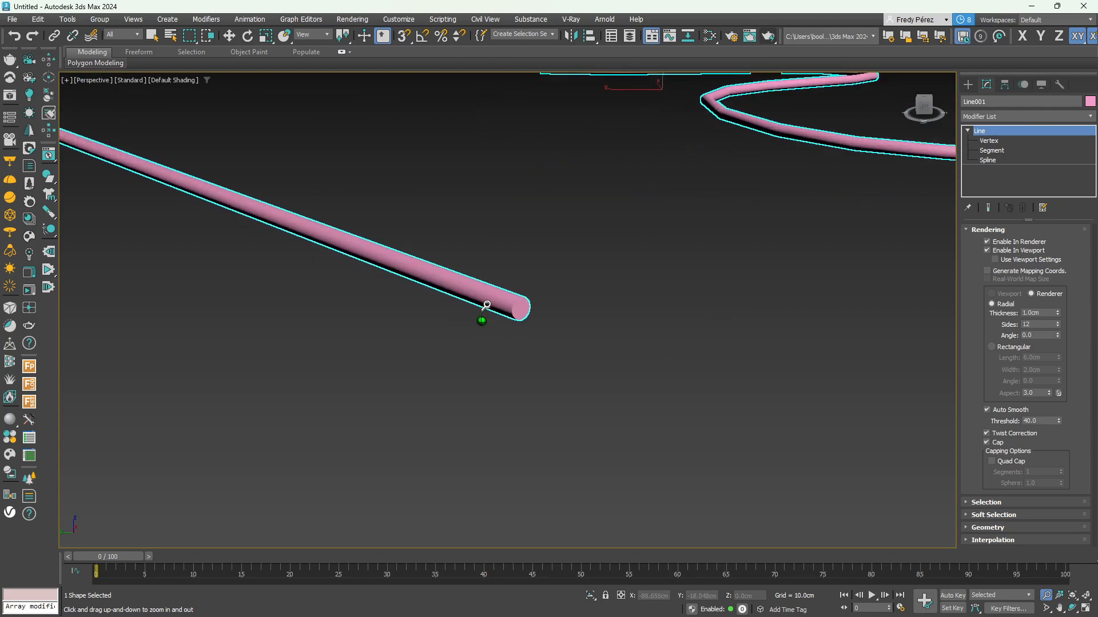
Increase the line's radial rendering thickness to about 3.19 cm and bring the whole shape into view
scroll(495, 303, "up", 1)
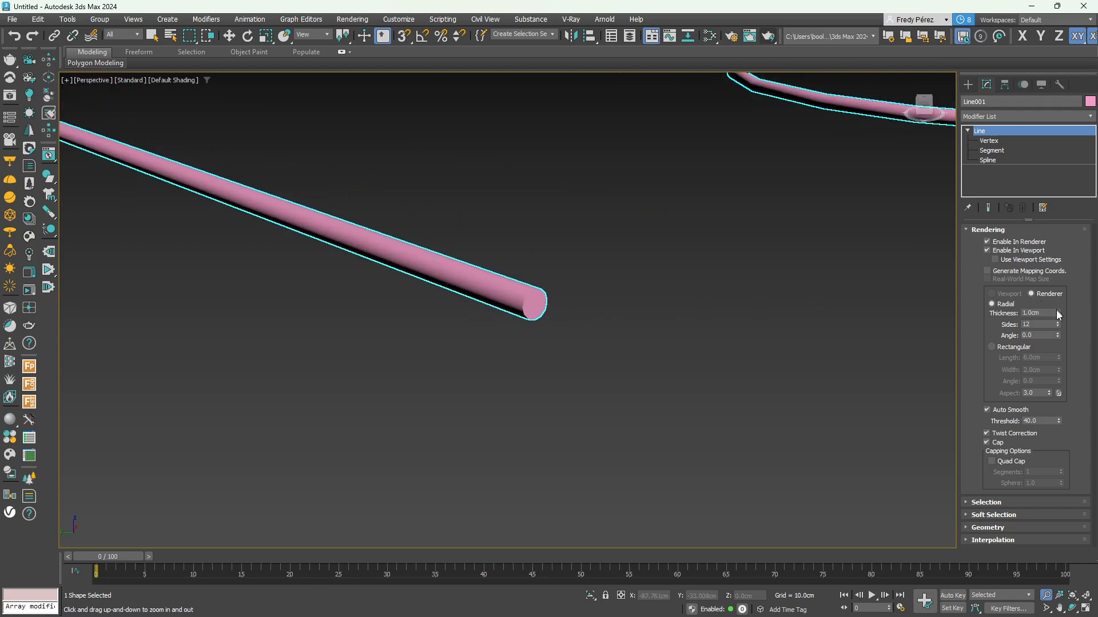
left_click_drag(1057, 314, 1065, 189)
scroll(674, 262, "down", 5)
scroll(703, 263, "up", 2)
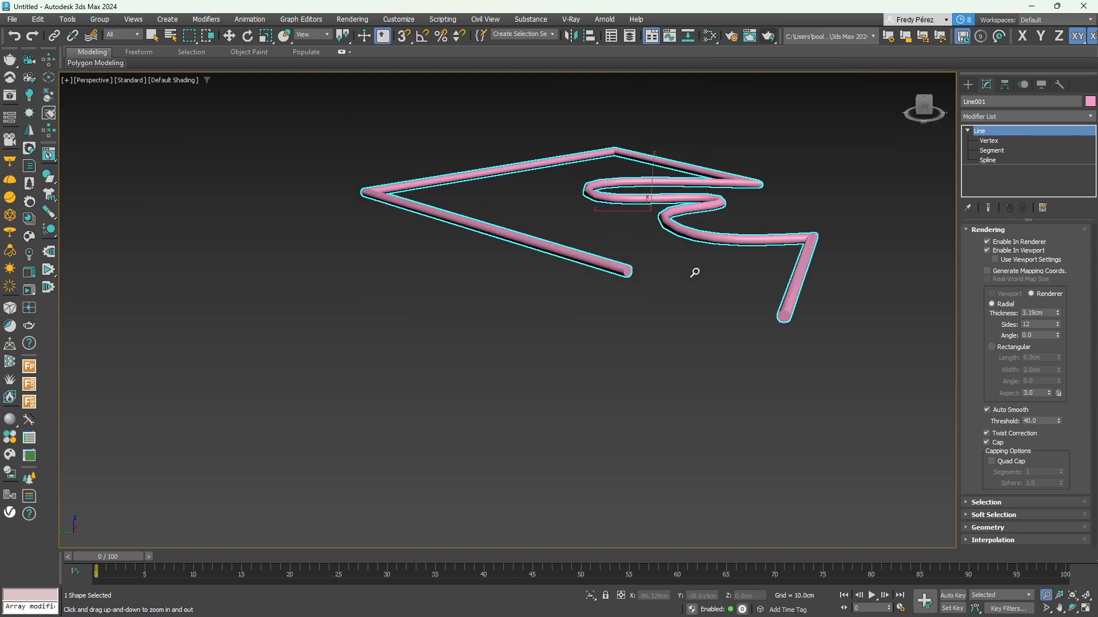
Switch the Perspective view to an orthographic projection and frame the entire line from an oblique angle
middle_click_drag(667, 331, 684, 356, "alt")
middle_click_drag(640, 292, 633, 293)
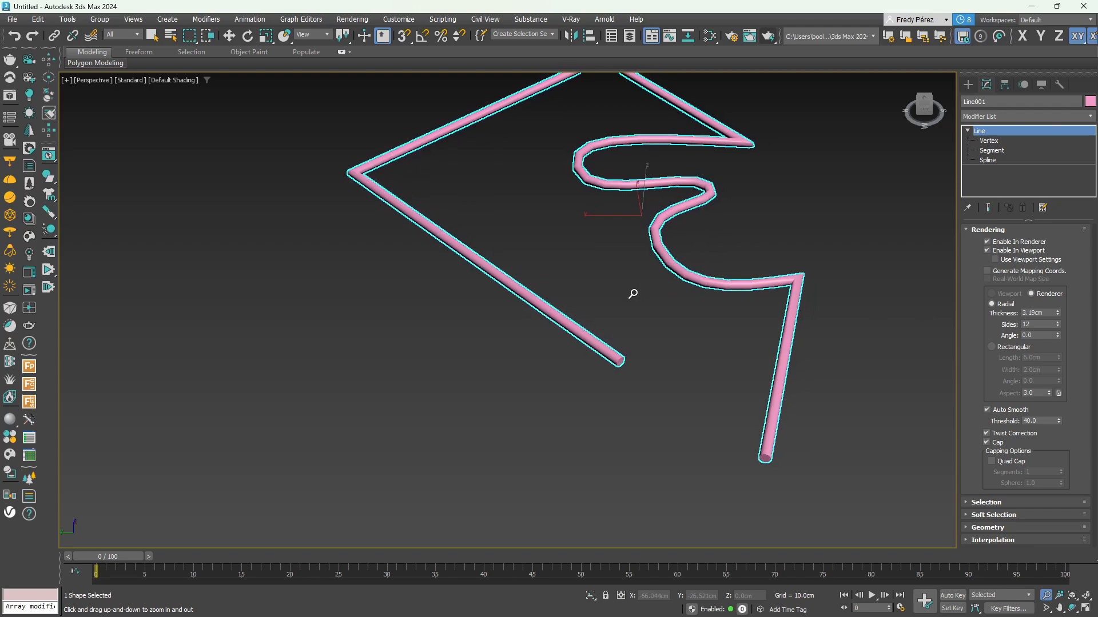
key("u")
middle_click_drag(615, 262, 590, 380, "alt")
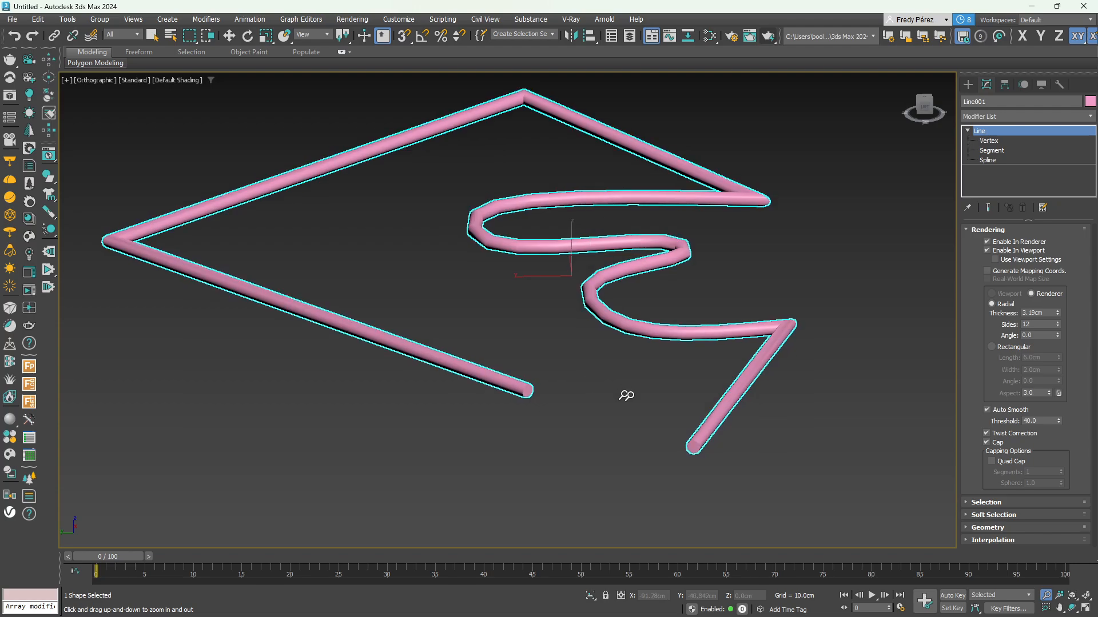
Set the line's radial thickness to 2 cm
mouse_move(1058, 312)
left_mouse_down()
mouse_move(1065, 251)
mouse_move(1068, 379)
mouse_move(1077, 52)
mouse_move(1037, 317)
left_mouse_up()
double_click(1048, 313)
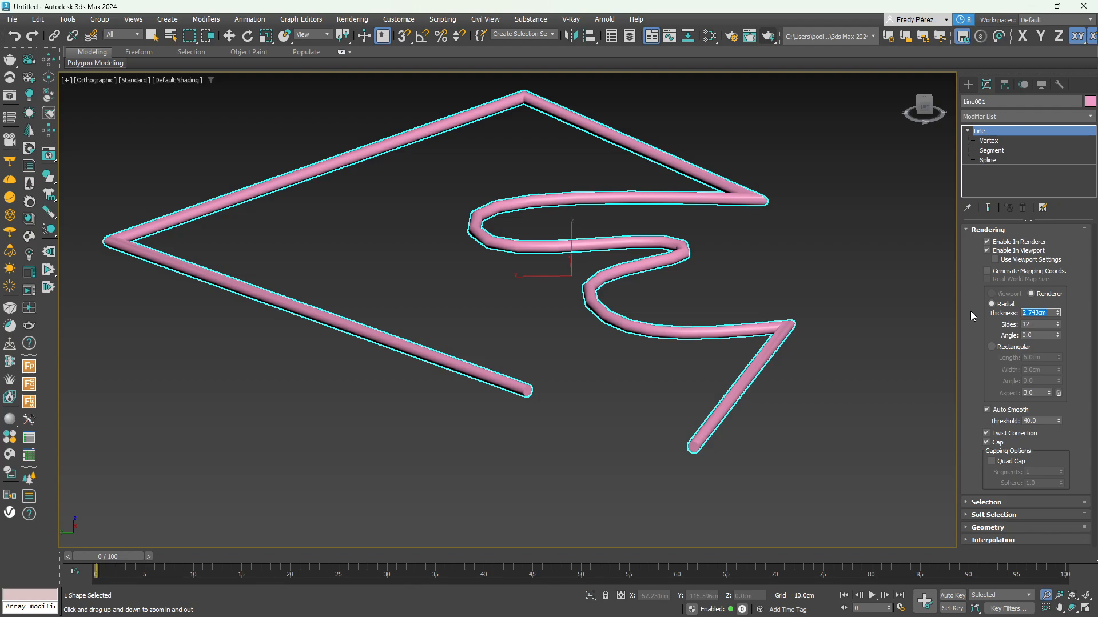
type("2")
key("Return")
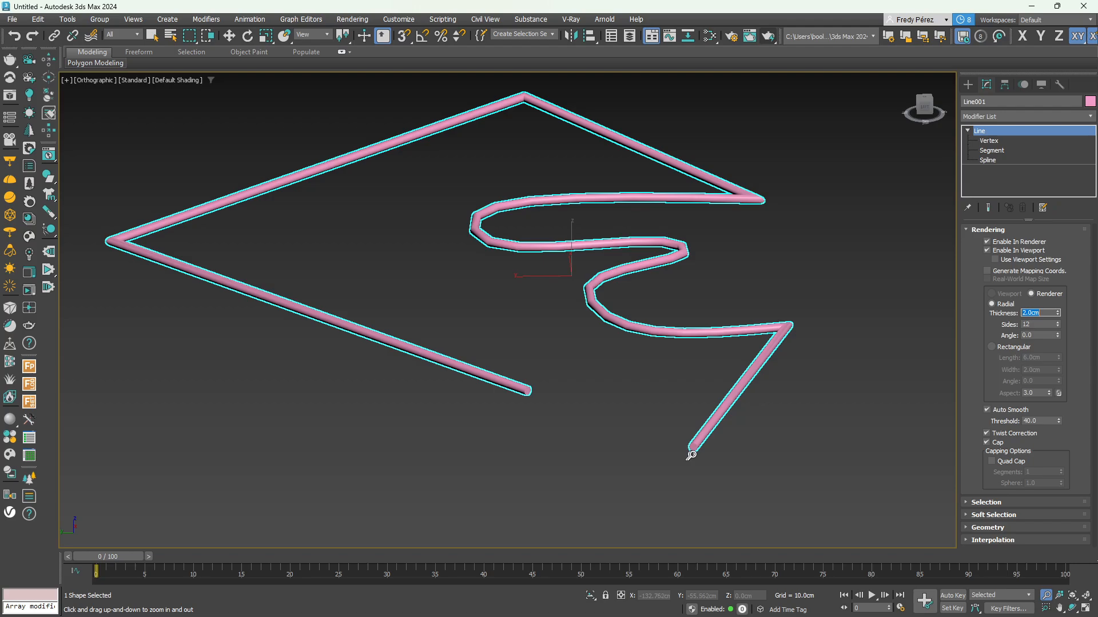
Get close to the end cap of the line's short straight segment and turn on Edged Faces shading
left_click_drag(698, 451, 714, 329)
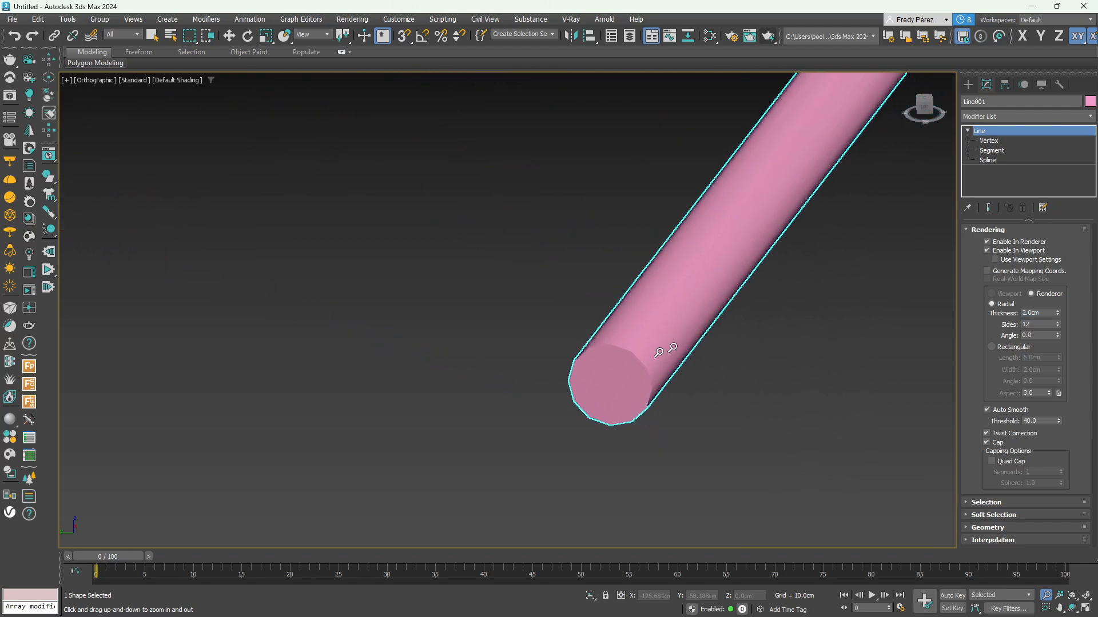
left_click_drag(614, 392, 625, 318)
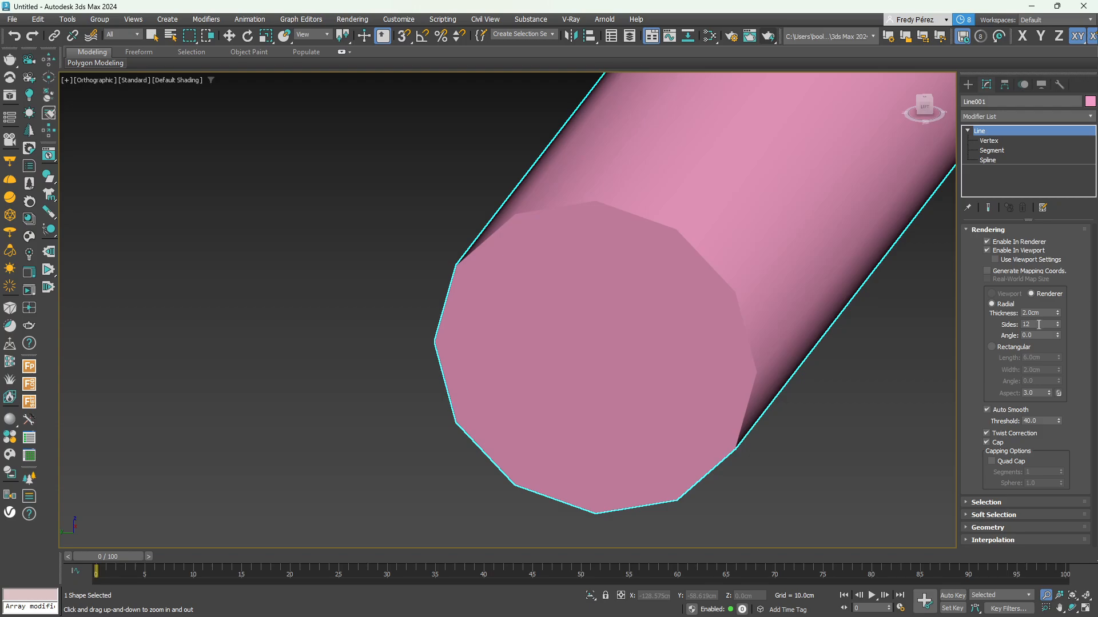
left_click(187, 80)
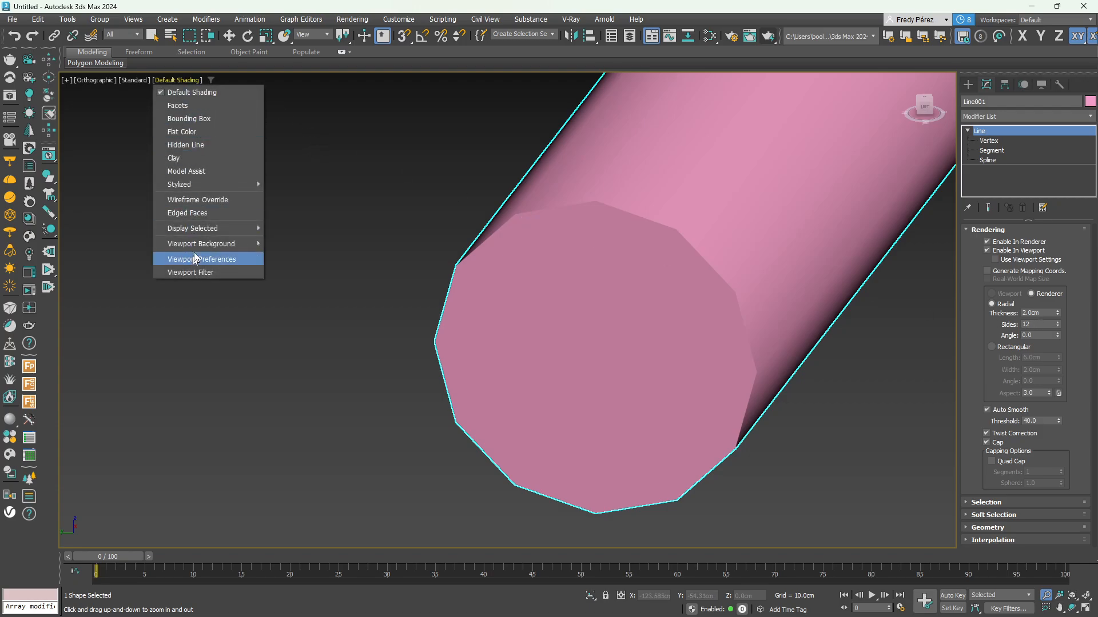
left_click(189, 212)
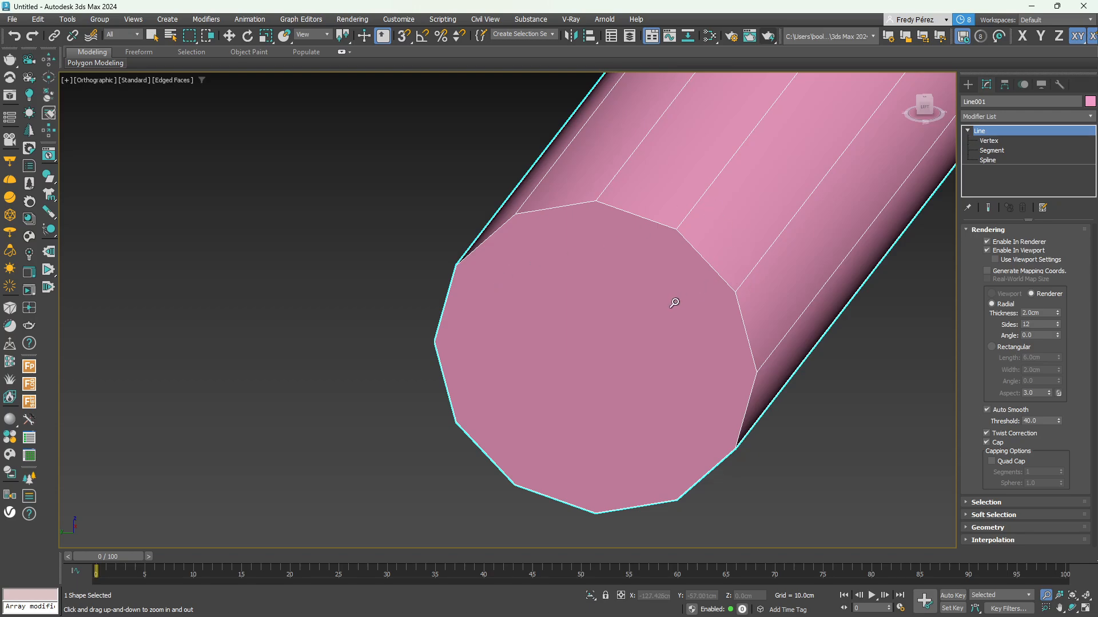
Set the line's radial cross-section to 60 sides
scroll(673, 306, "down", 5)
scroll(668, 314, "up", 4)
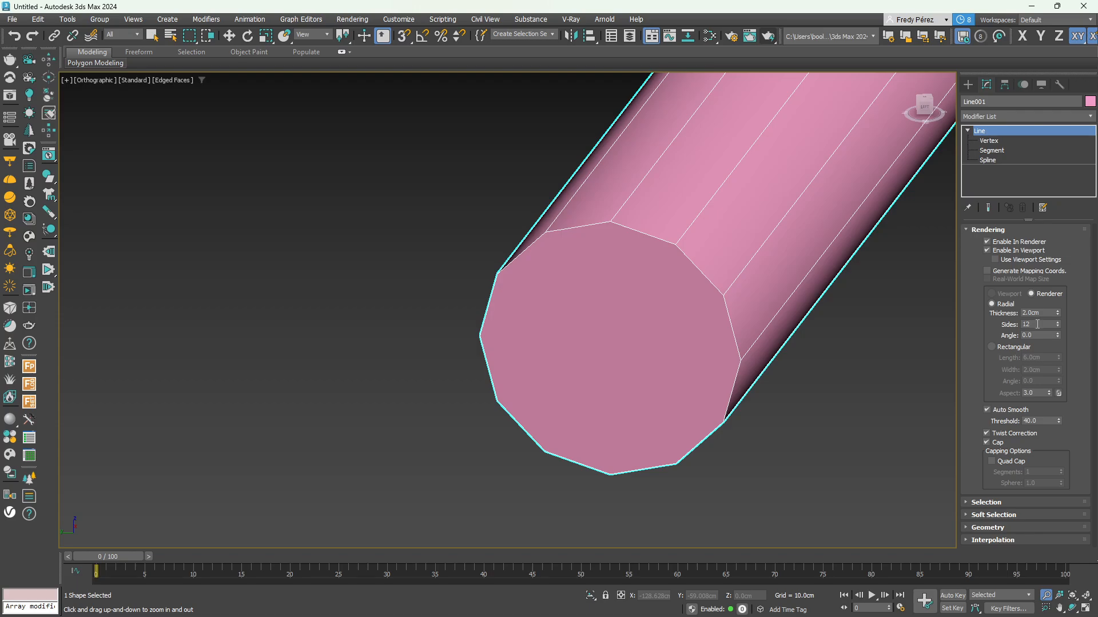
double_click(1037, 324)
type("60")
key("Return")
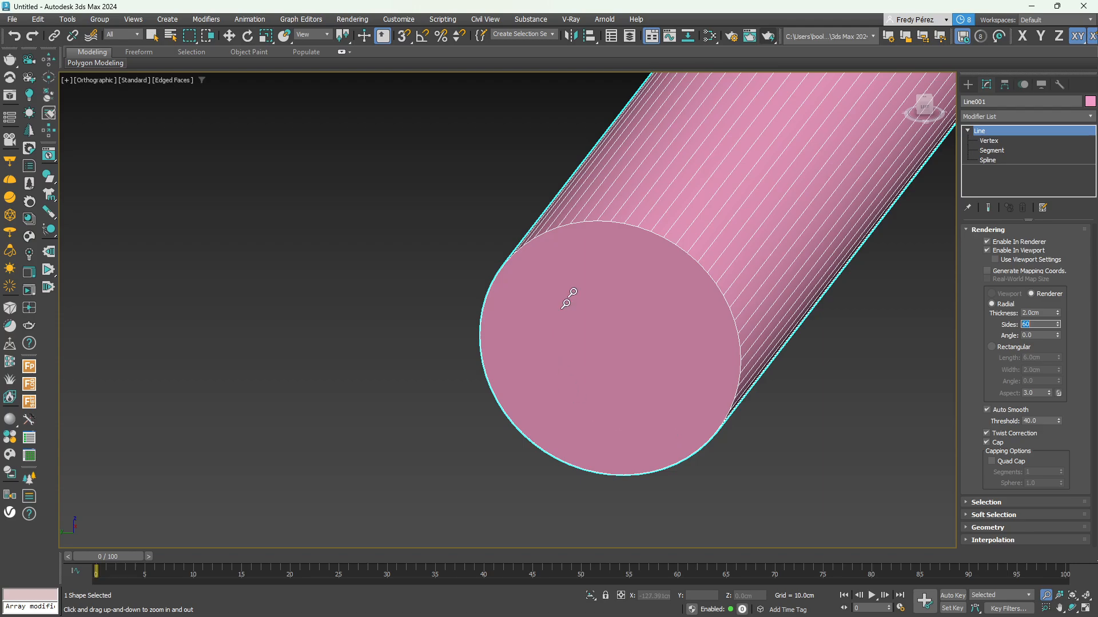
Examine the density of the line's lengthwise edges from a distance and close up at the capped end
left_click_drag(677, 332, 670, 380)
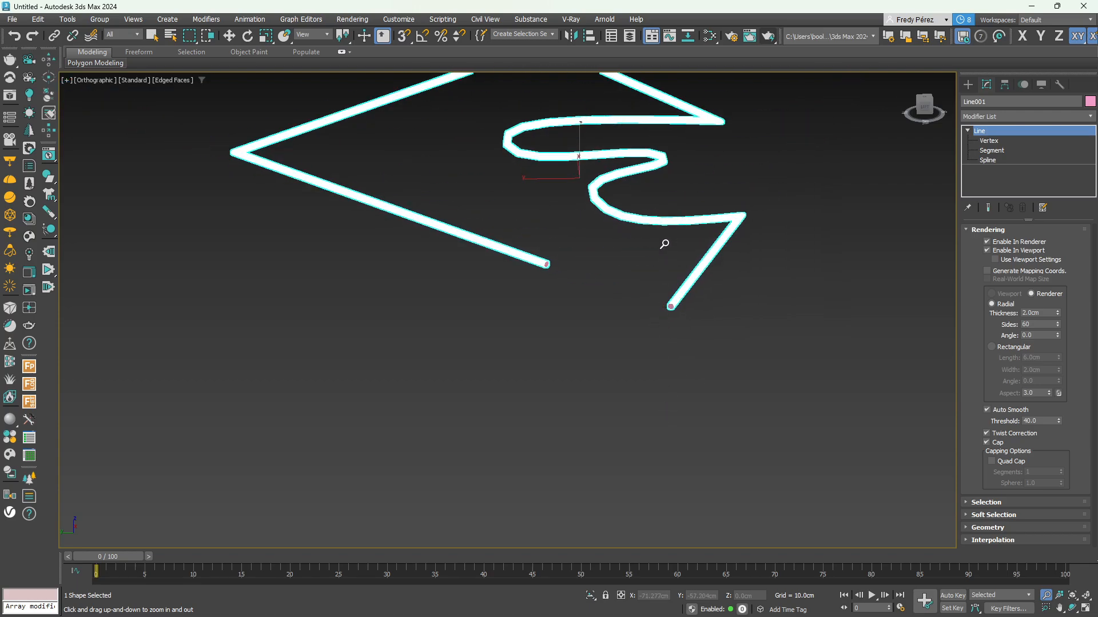
middle_click_drag(663, 245, 669, 327)
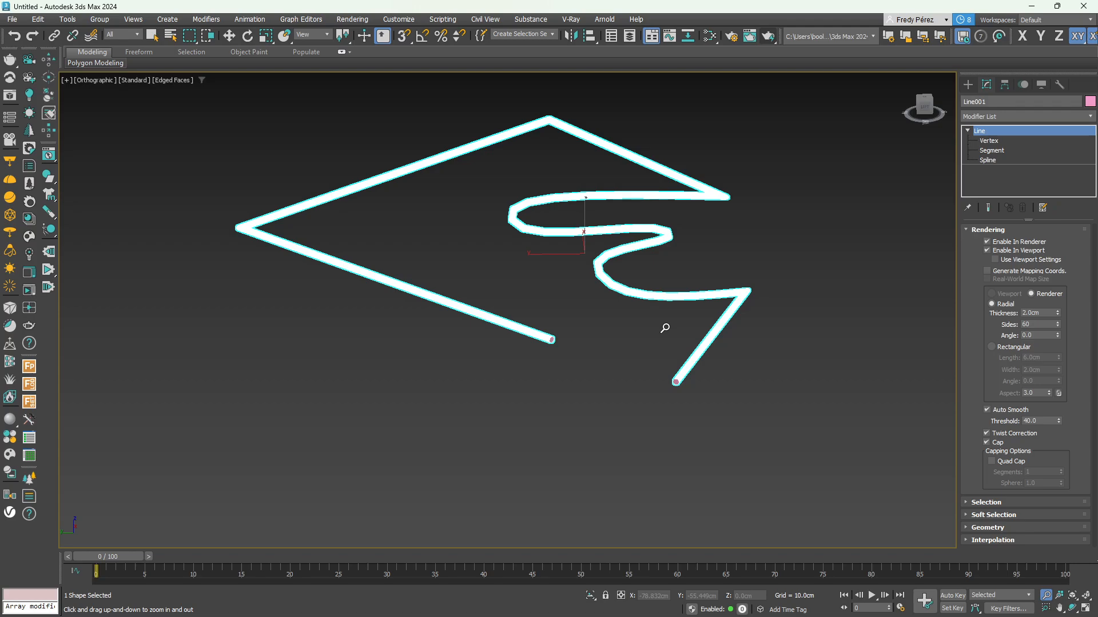
left_click_drag(713, 335, 730, 293)
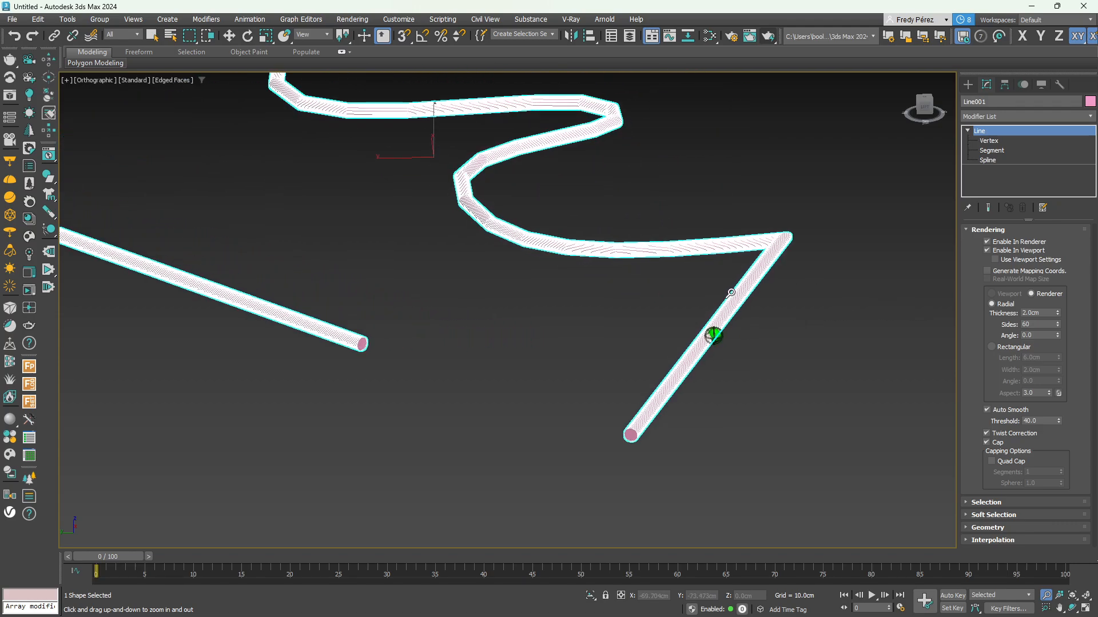
left_click_drag(701, 334, 706, 258)
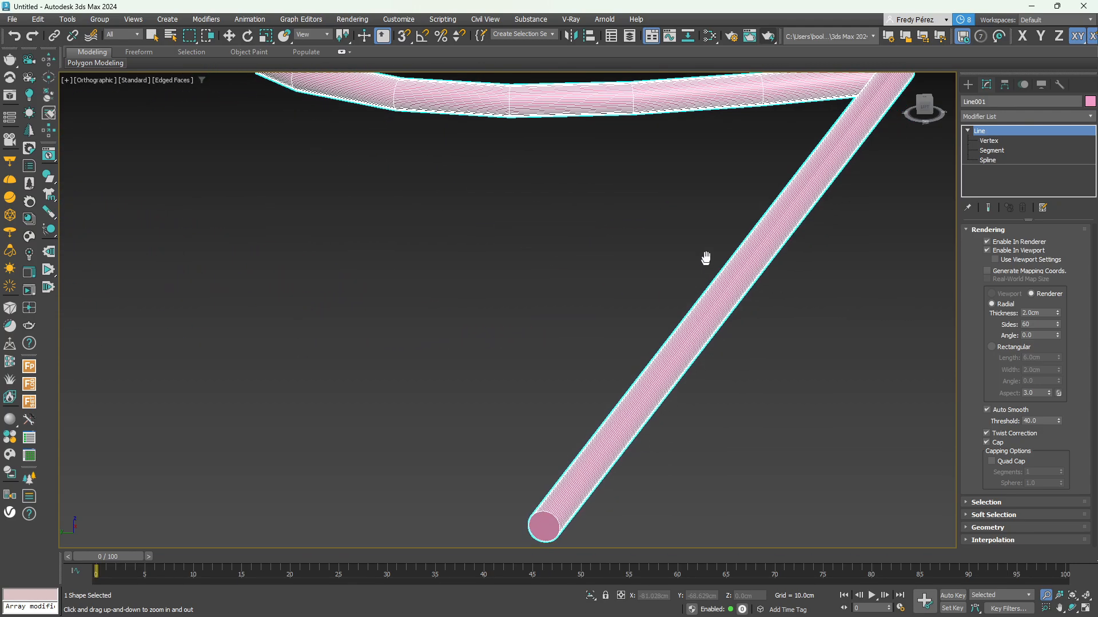
middle_click_drag(706, 259, 735, 142)
left_click_drag(701, 304, 703, 252)
middle_click_drag(702, 300, 780, 150)
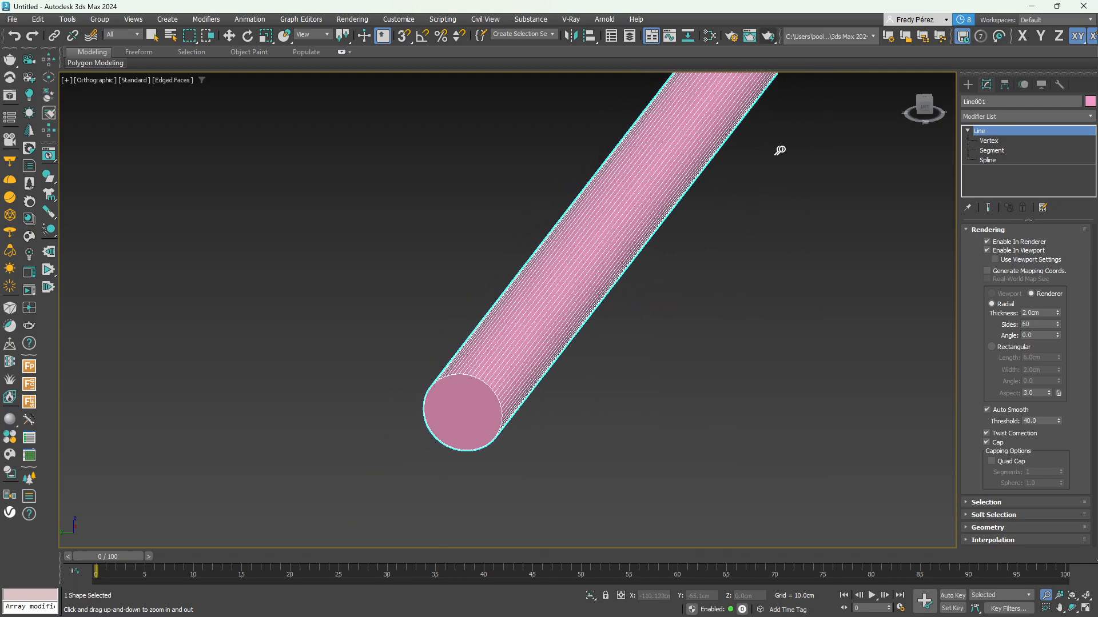
Set the line's radial cross-section to 24 sides
double_click(1035, 324)
type("50")
key("Return")
key("Return")
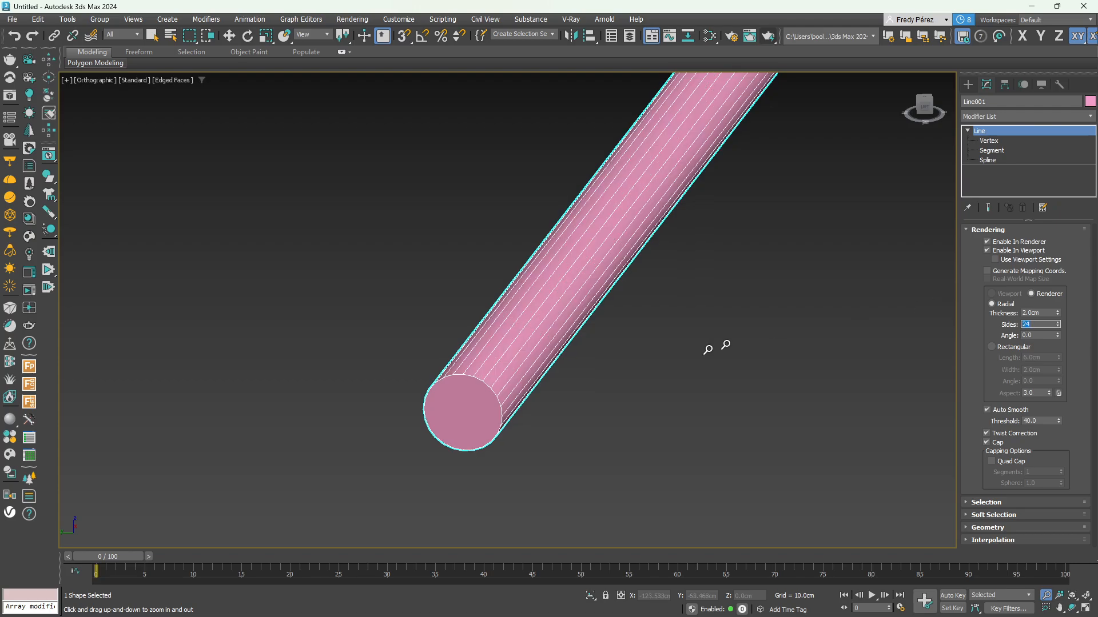
Render the orthographic view with the curve and both open ends framed, inspect the smoothness, and dismiss the render
left_click_drag(525, 390, 544, 482)
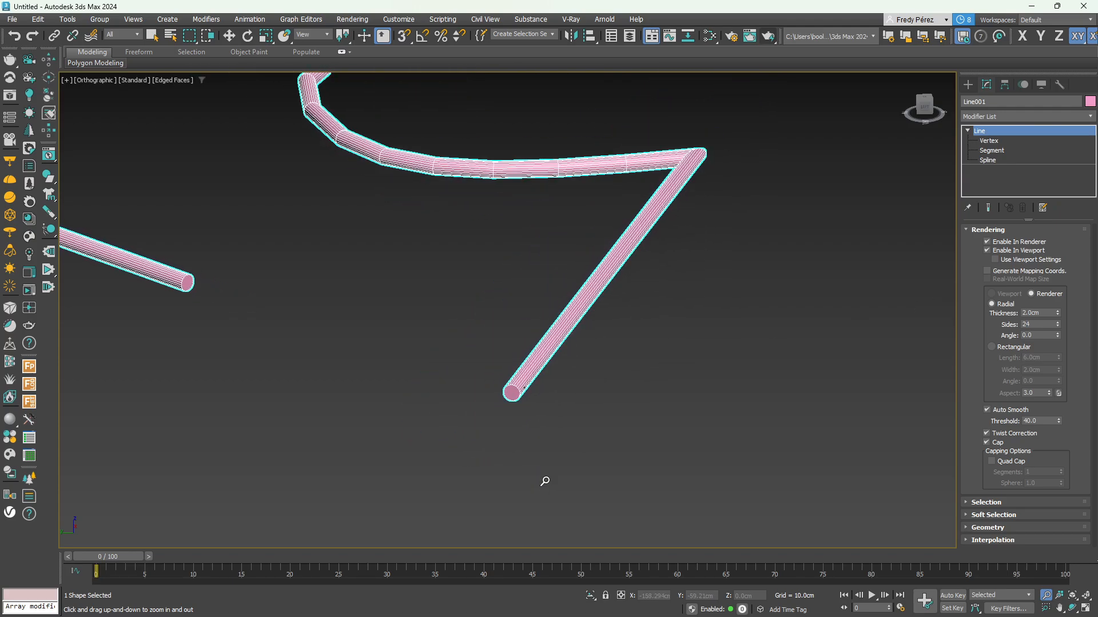
middle_click_drag(487, 372, 649, 425)
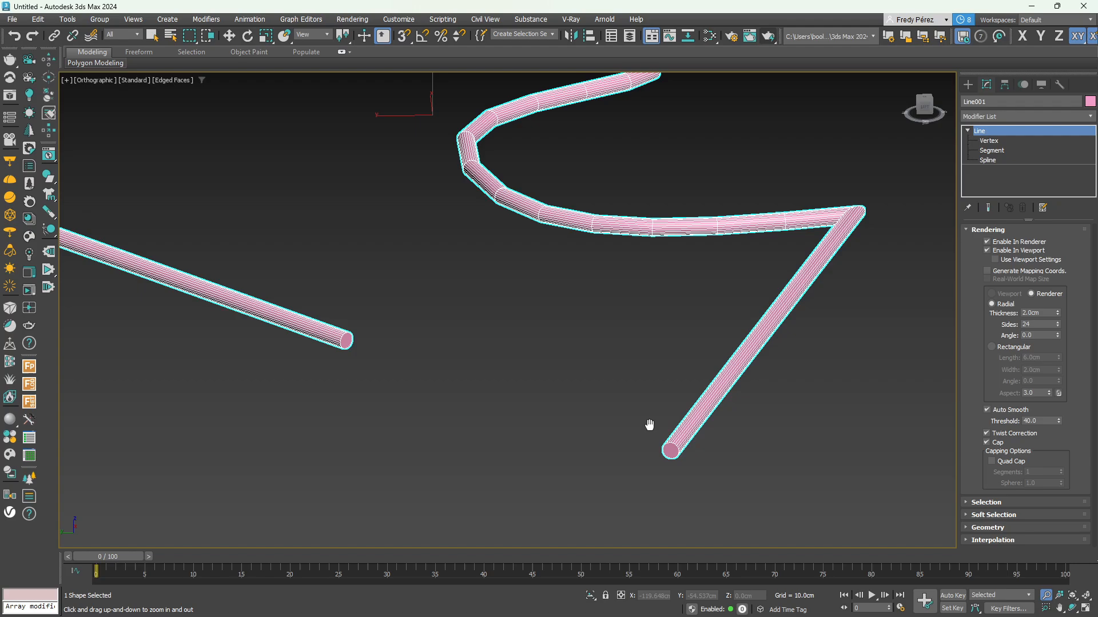
left_click(768, 37)
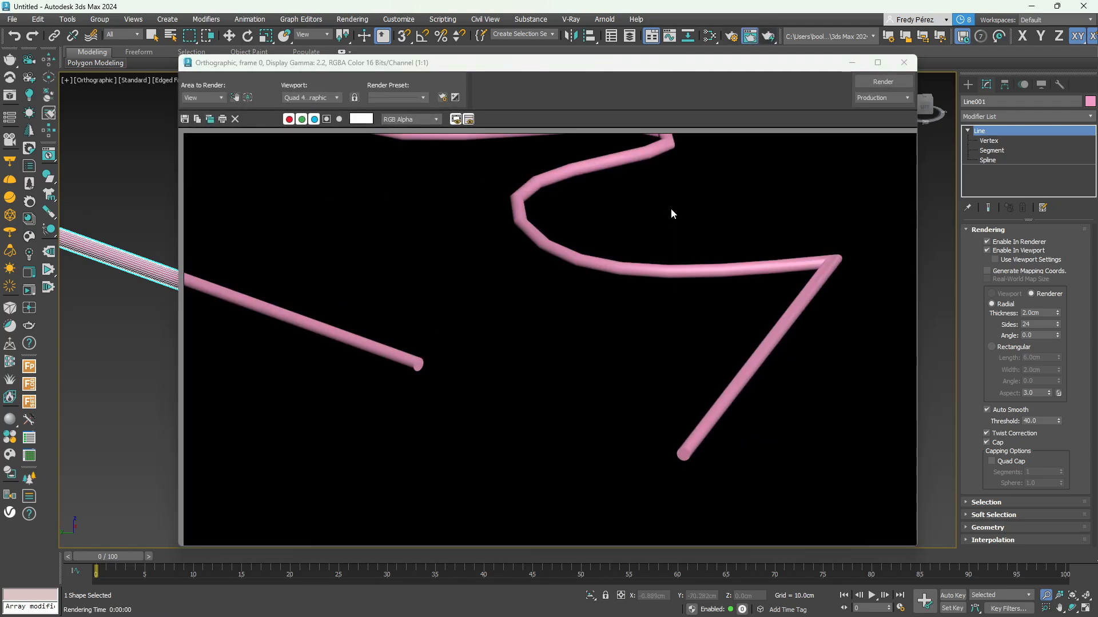
left_click(906, 65)
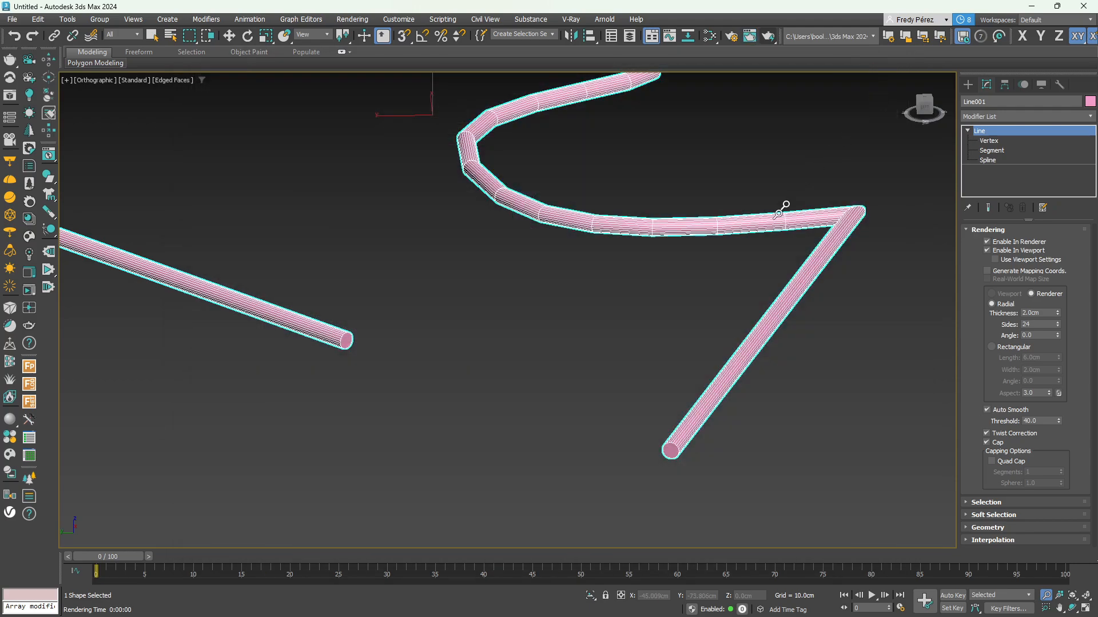
Examine the faceting of the line's curved segments in the Top view
middle_click_drag(711, 272, 703, 285)
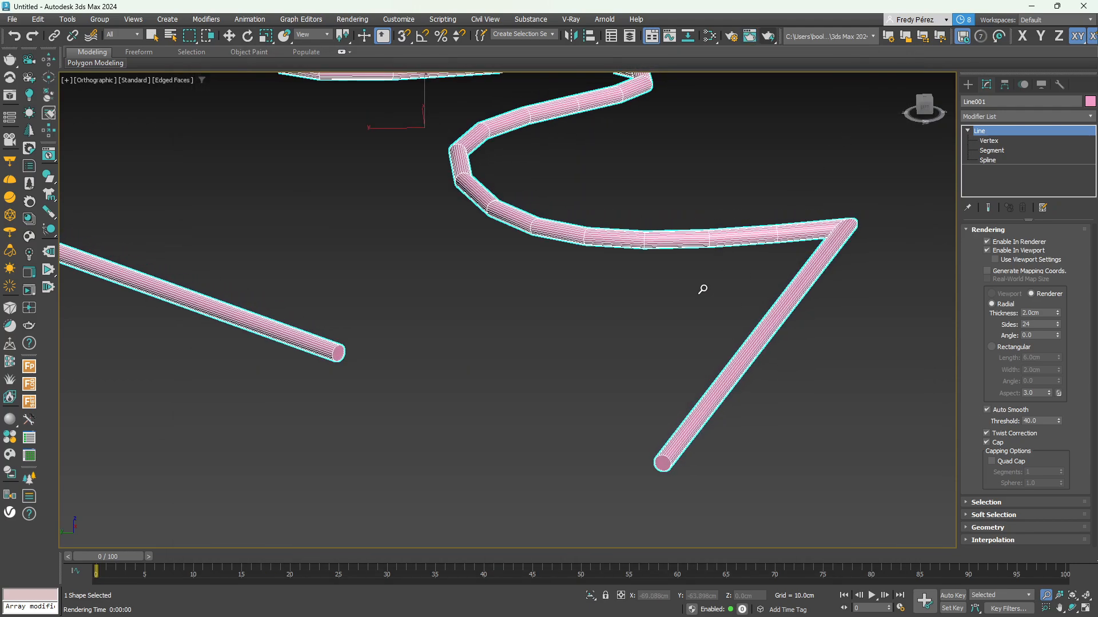
key("t")
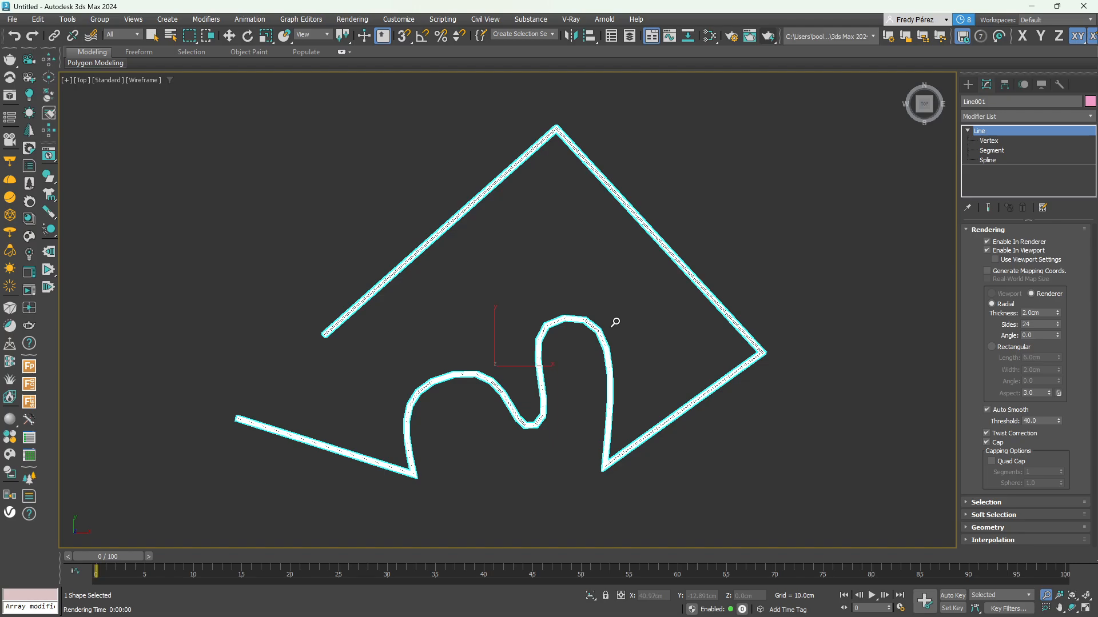
middle_click_drag(620, 372, 673, 348)
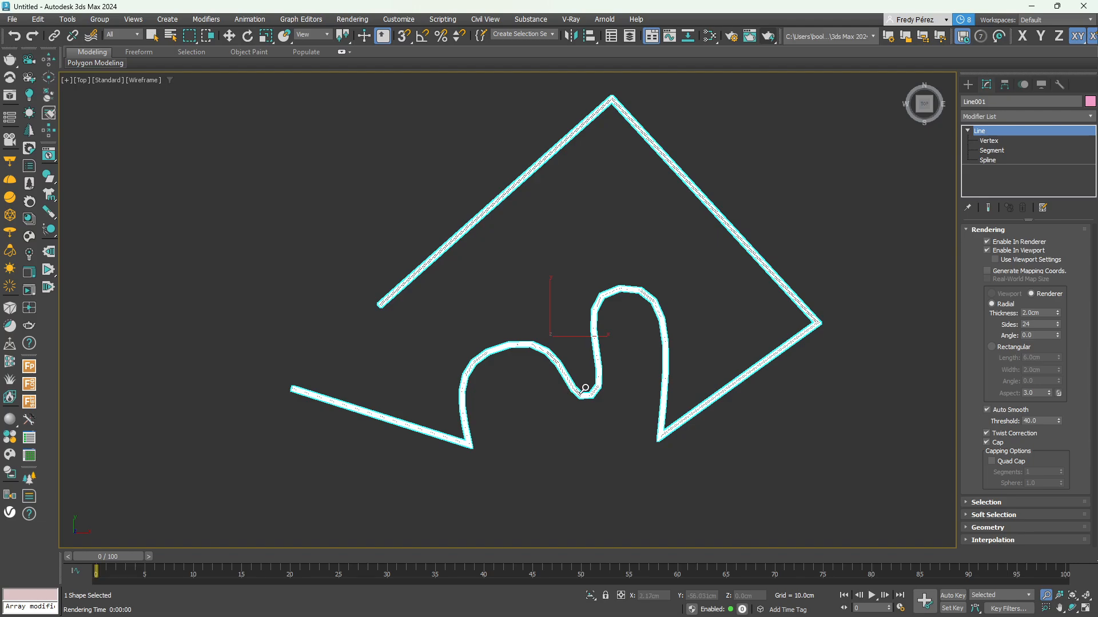
scroll(581, 373, "up", 5)
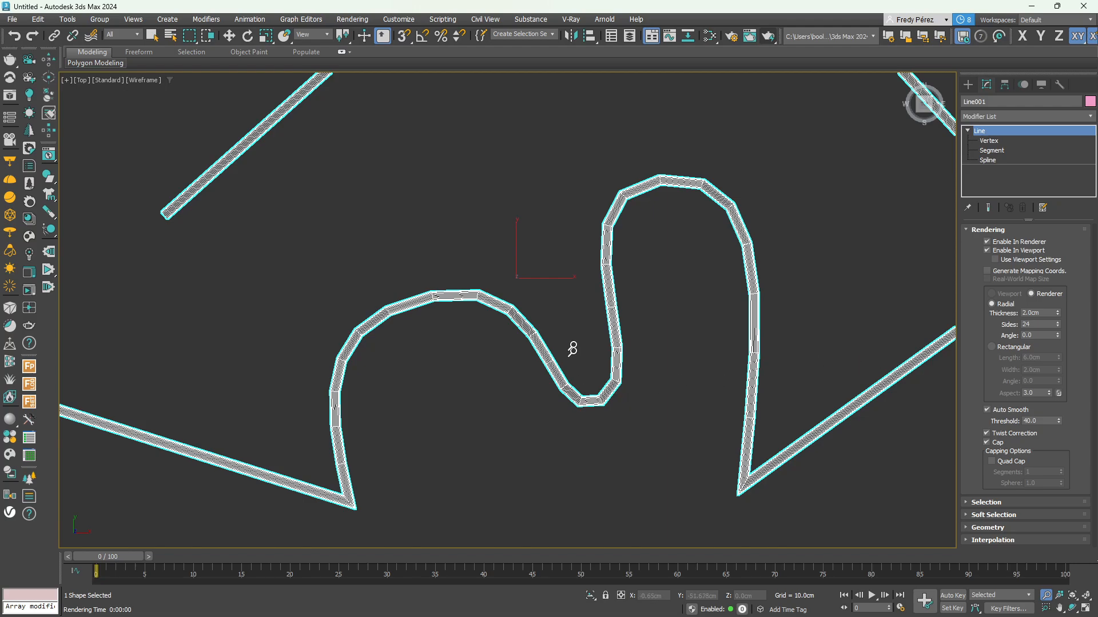
Focus on the line's end in an orthographic wireframe view, try a radial Angle of -1.82, and reset it to 0
key("p")
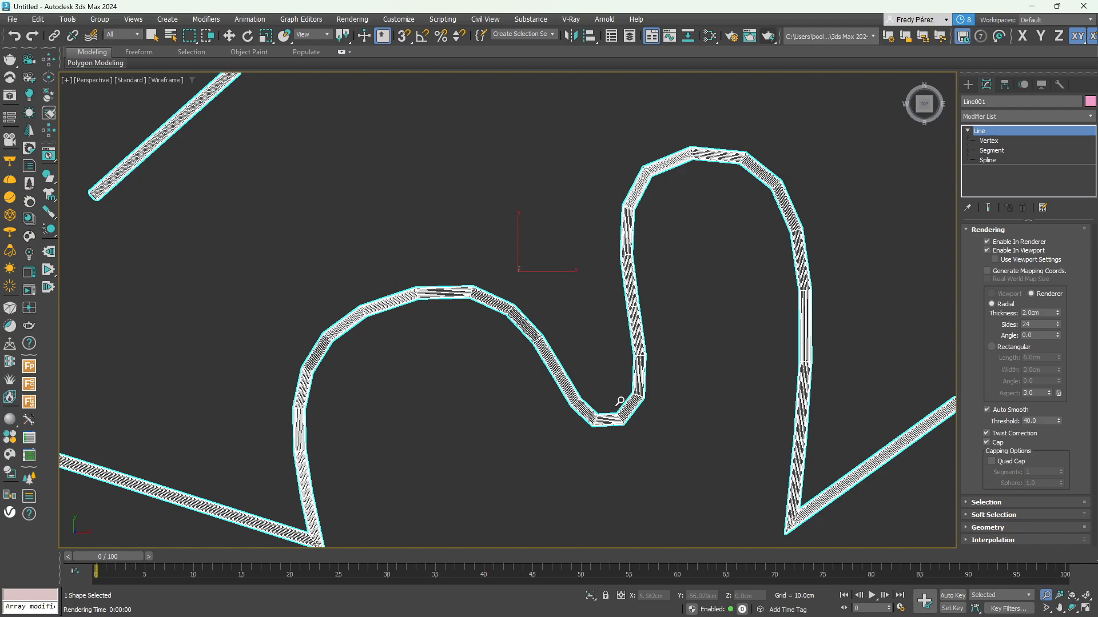
key("t")
middle_click_drag(620, 401, 626, 239)
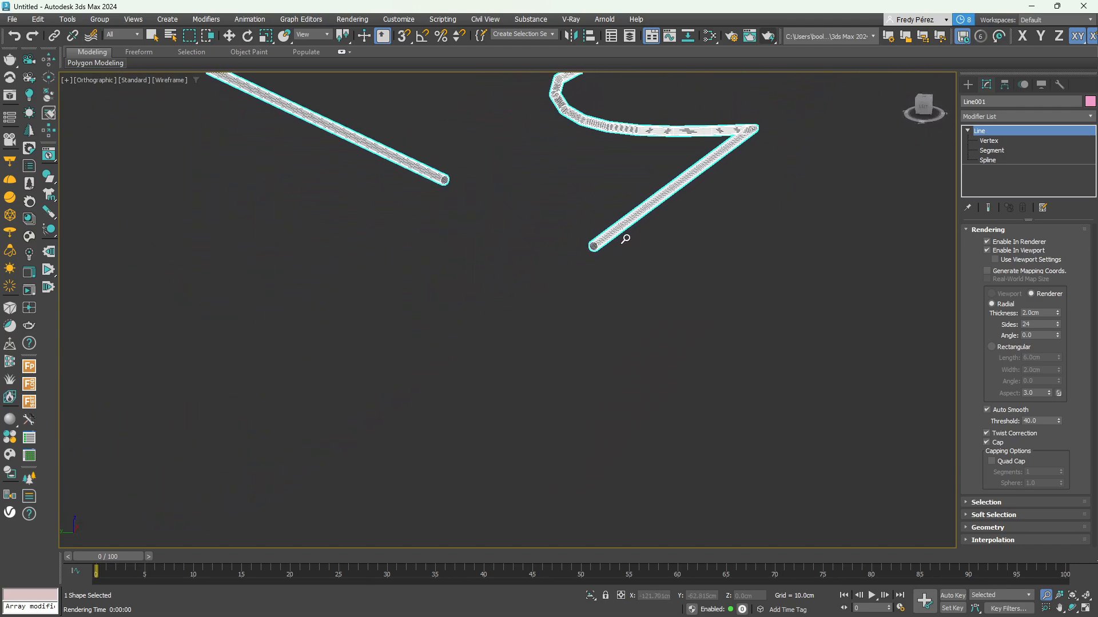
scroll(591, 249, "up", 3)
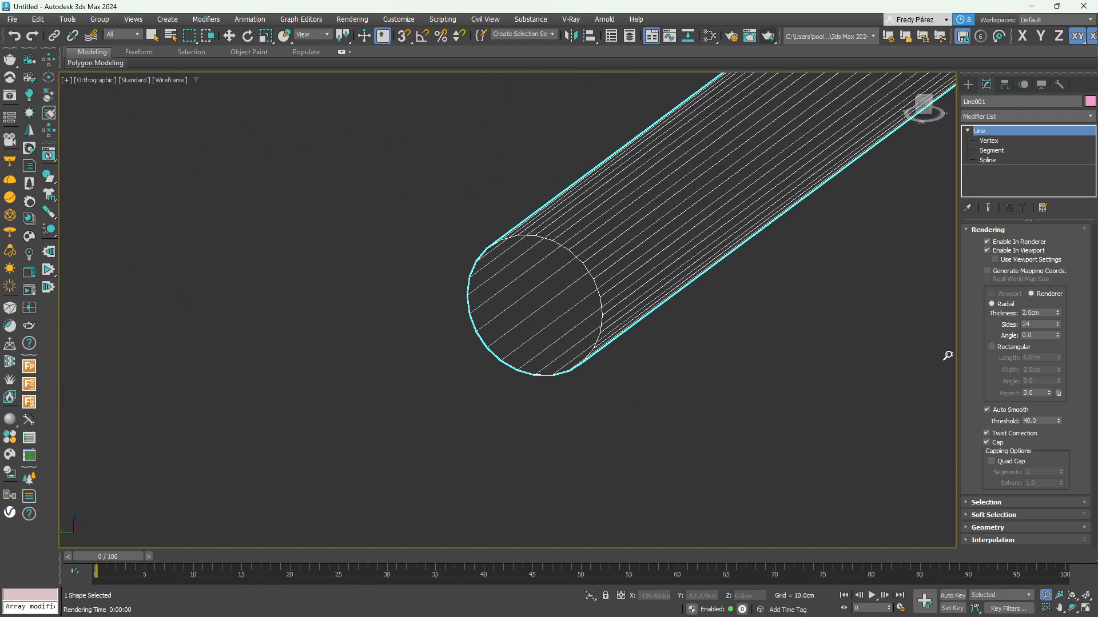
left_click_drag(1059, 335, 1037, 413)
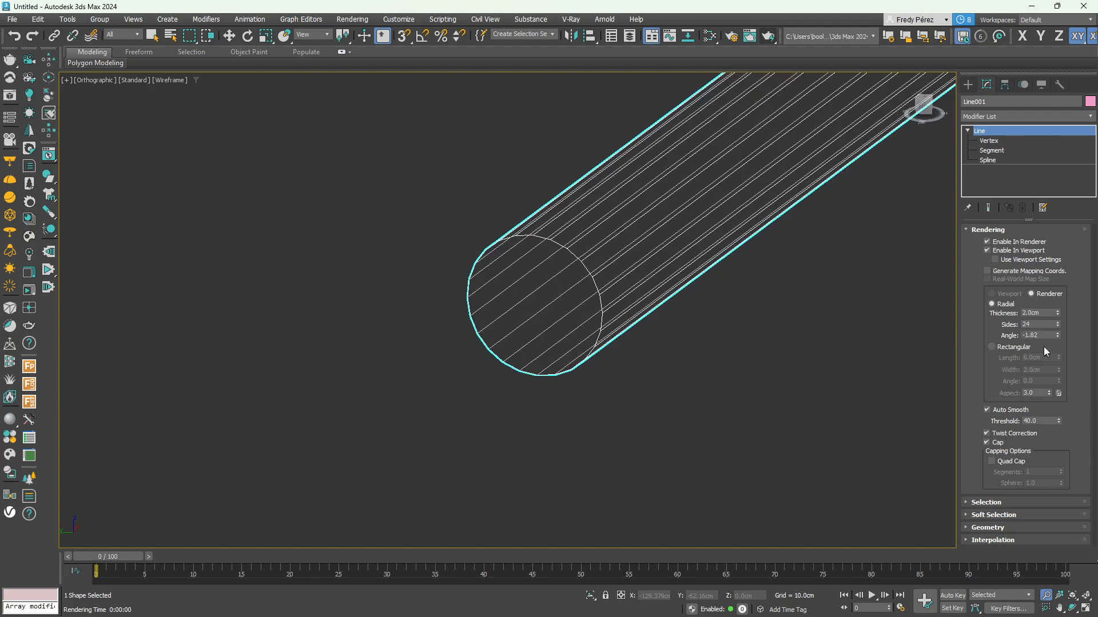
left_click_drag(1045, 337, 968, 337)
type("0")
key("Return")
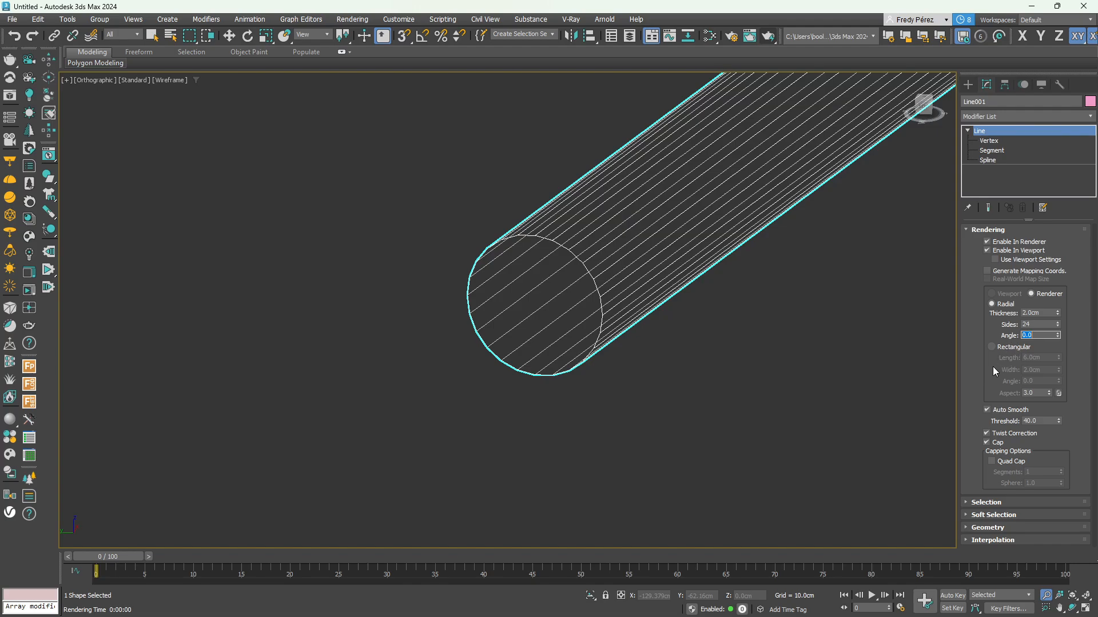
Return to the maximized orthographic view with edged faces and switch the line's rendering cross-section from Radial to Rectangular
scroll(862, 368, "down", 8)
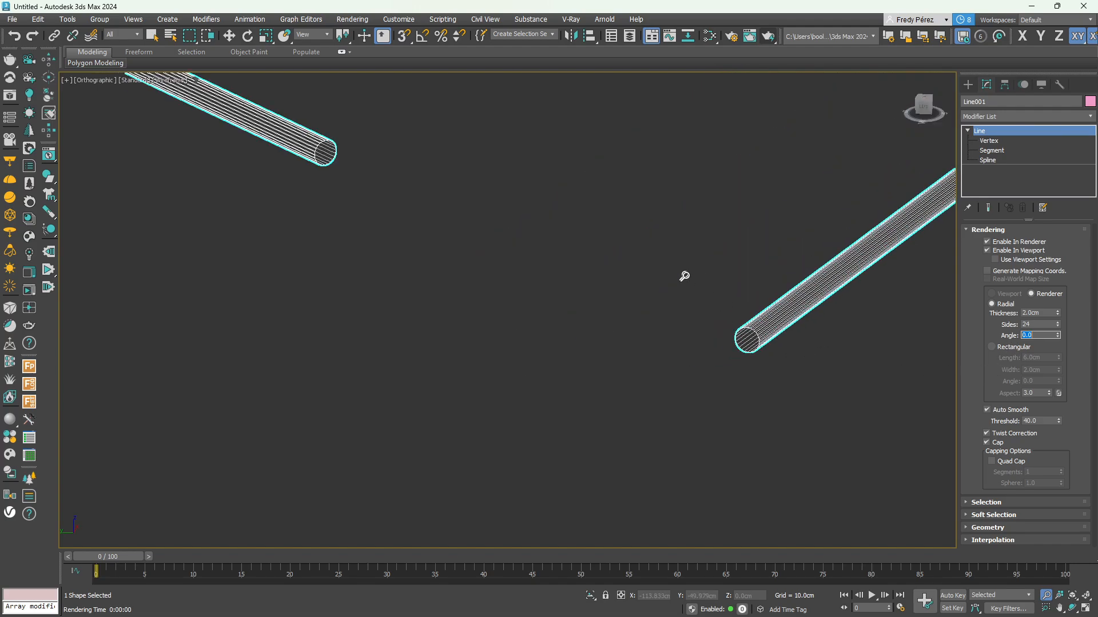
left_click(1085, 608)
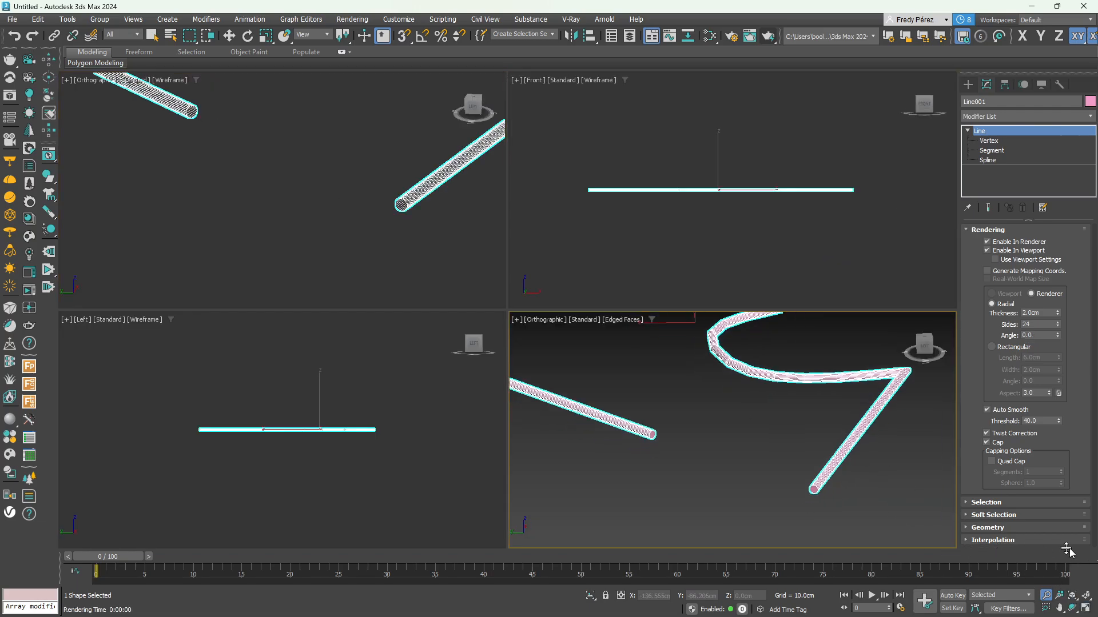
left_click(1085, 608)
scroll(757, 380, "up", 5)
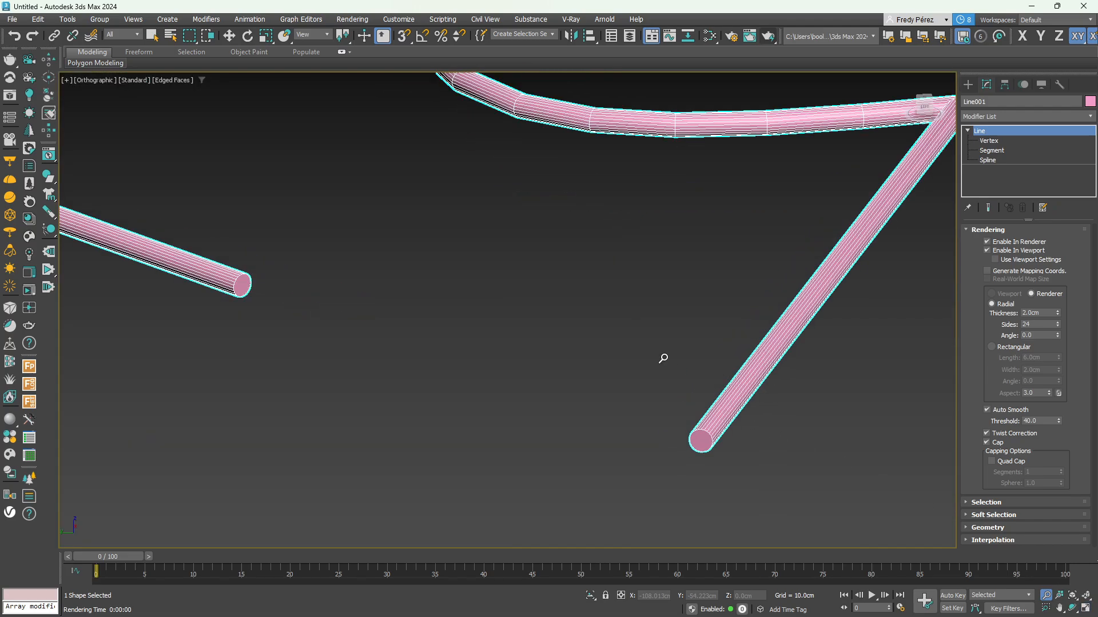
left_click(992, 347)
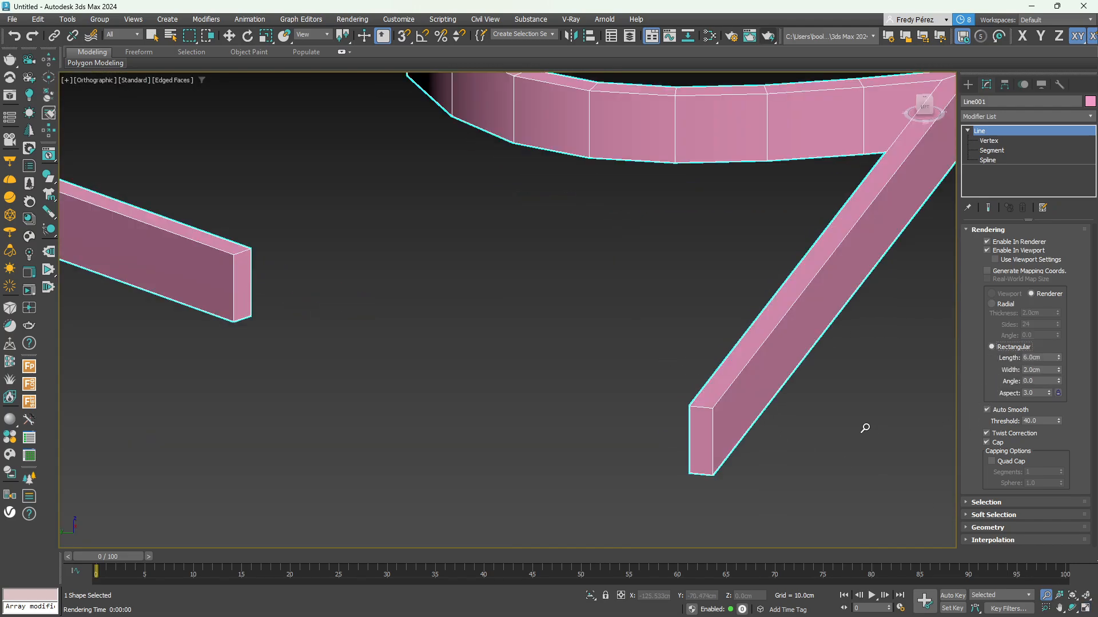
Flatten the line's rectangular cross-section by setting its Length to 0.63 cm and its Width to 10.26 cm
scroll(863, 426, "down", 5)
scroll(848, 417, "up", 3)
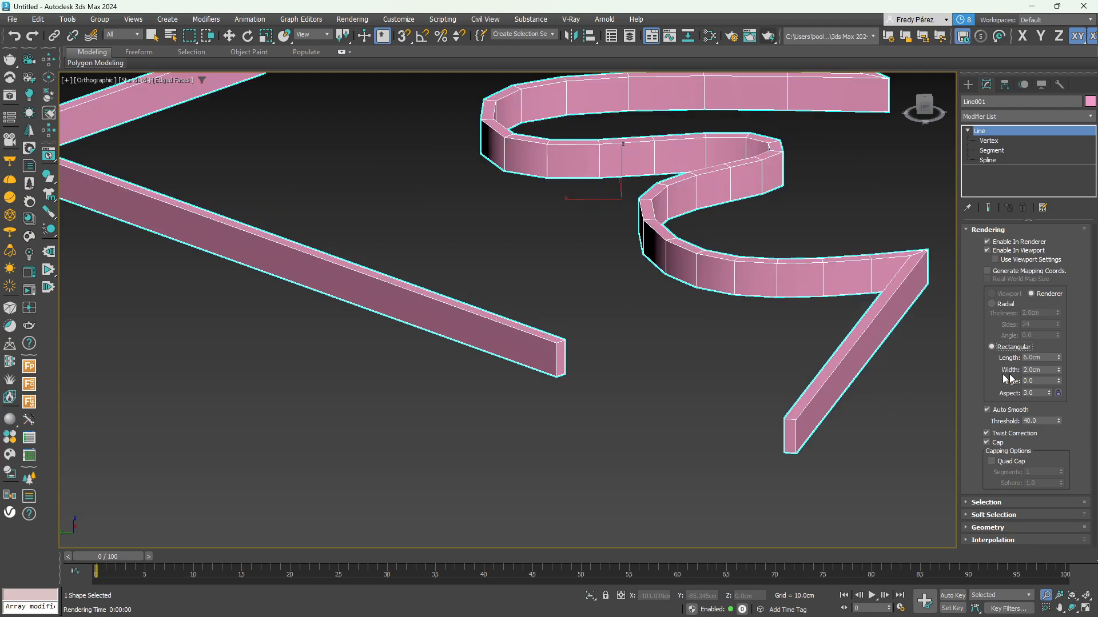
middle_click_drag(834, 356, 840, 385)
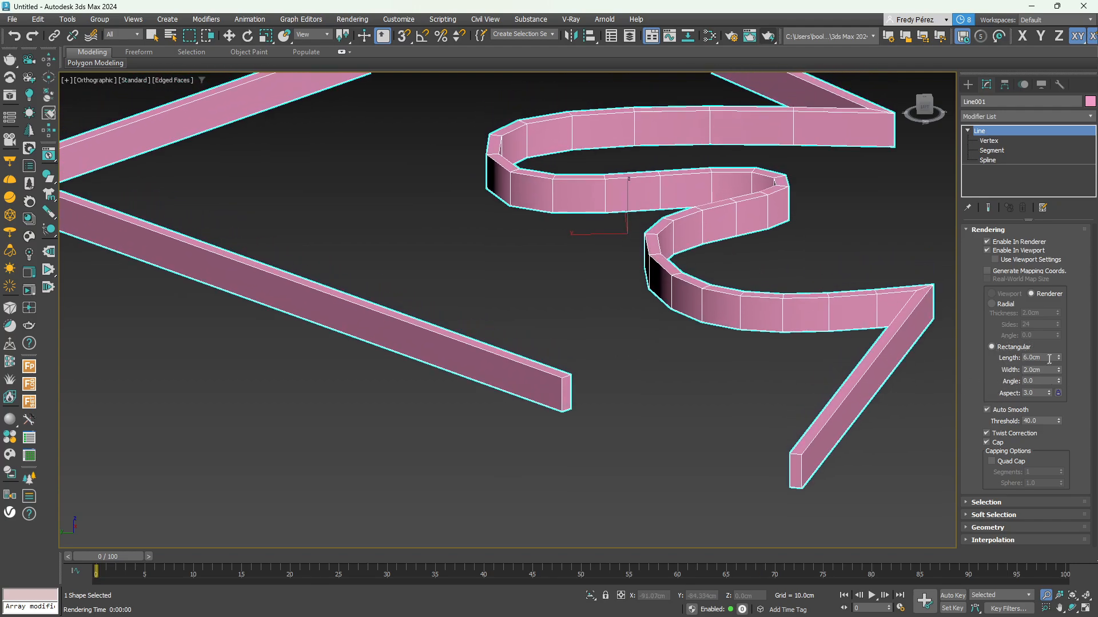
left_click_drag(1058, 357, 1027, 135)
left_click_drag(1058, 359, 1061, 409)
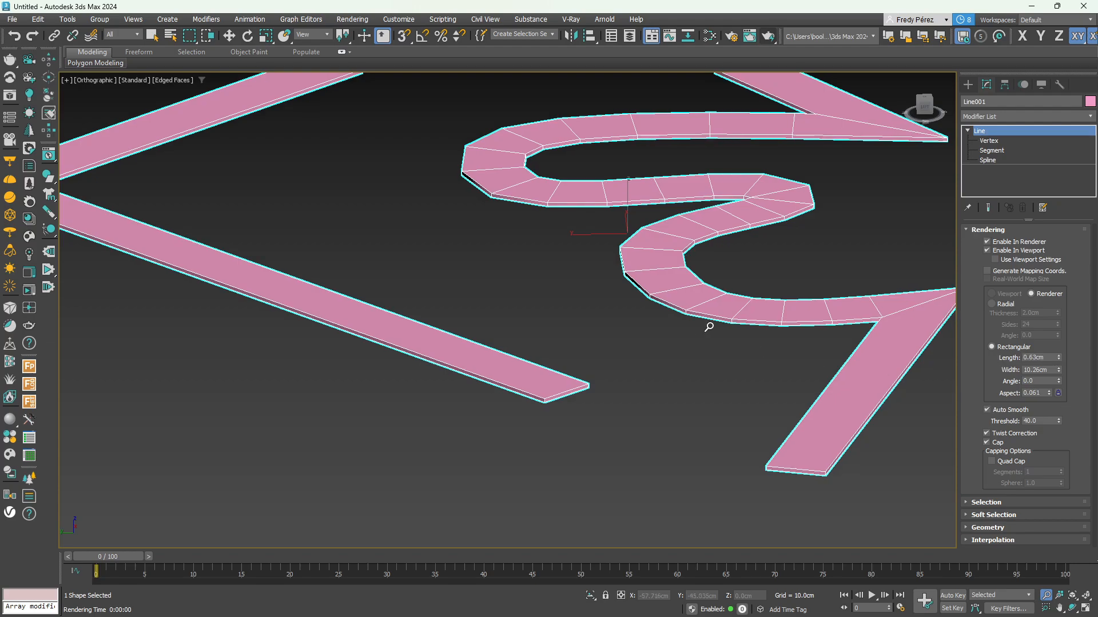
middle_click_drag(711, 326, 732, 413)
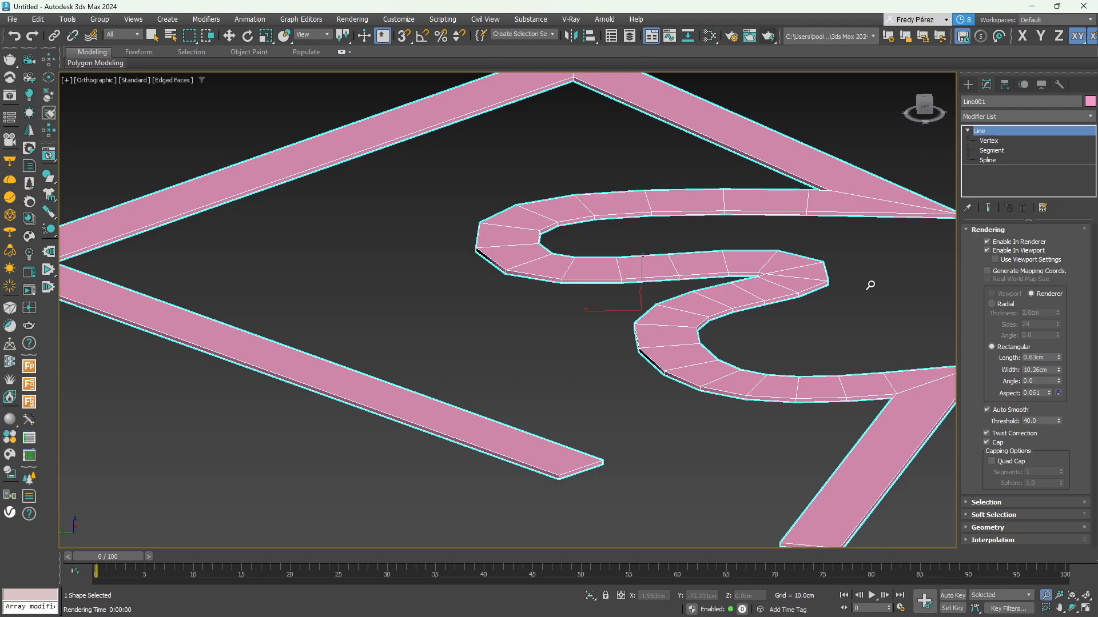
Try a rectangular cross-section Angle of -1.42 and reset it to 0
mouse_move(1058, 381)
left_mouse_down()
mouse_move(1074, 298)
mouse_move(1061, 155)
mouse_move(997, 319)
mouse_move(1092, 291)
mouse_move(48, 257)
mouse_move(48, 514)
mouse_move(950, 584)
mouse_move(955, 464)
left_mouse_up()
double_click(1053, 382)
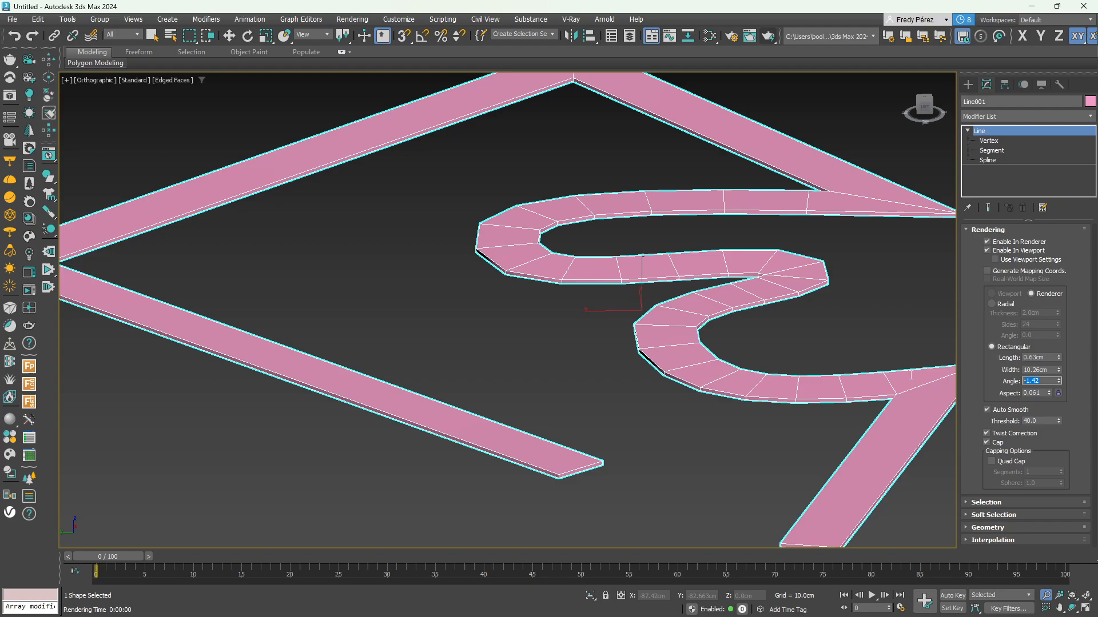
type("0")
key("Return")
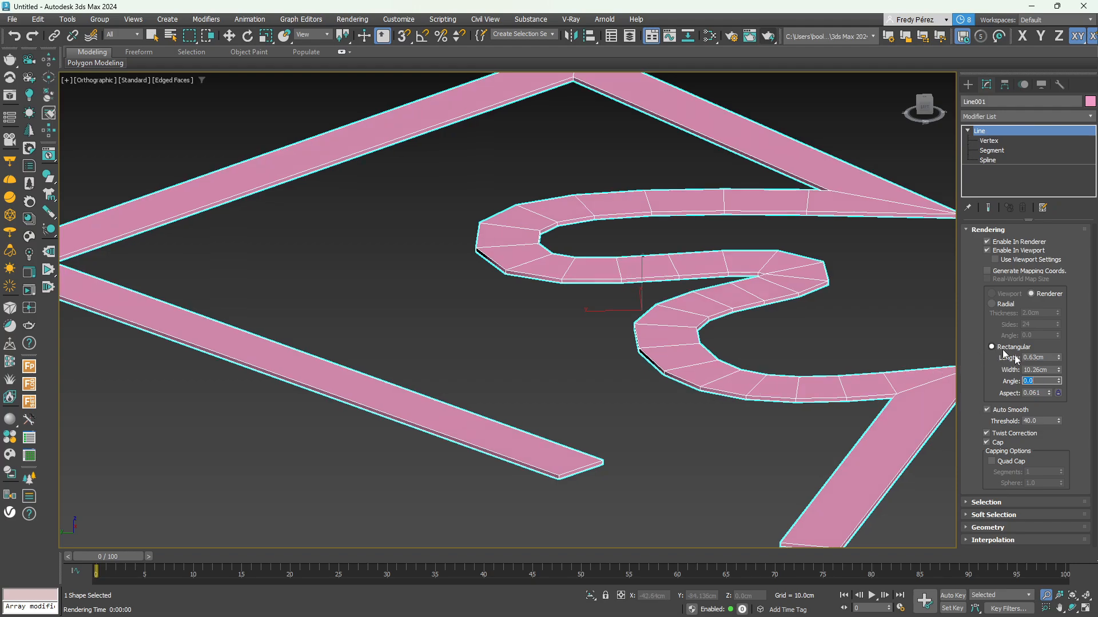
Switch the line's rendering cross-section from Rectangular back to Radial
left_click(1001, 308)
middle_click_drag(817, 341, 793, 327)
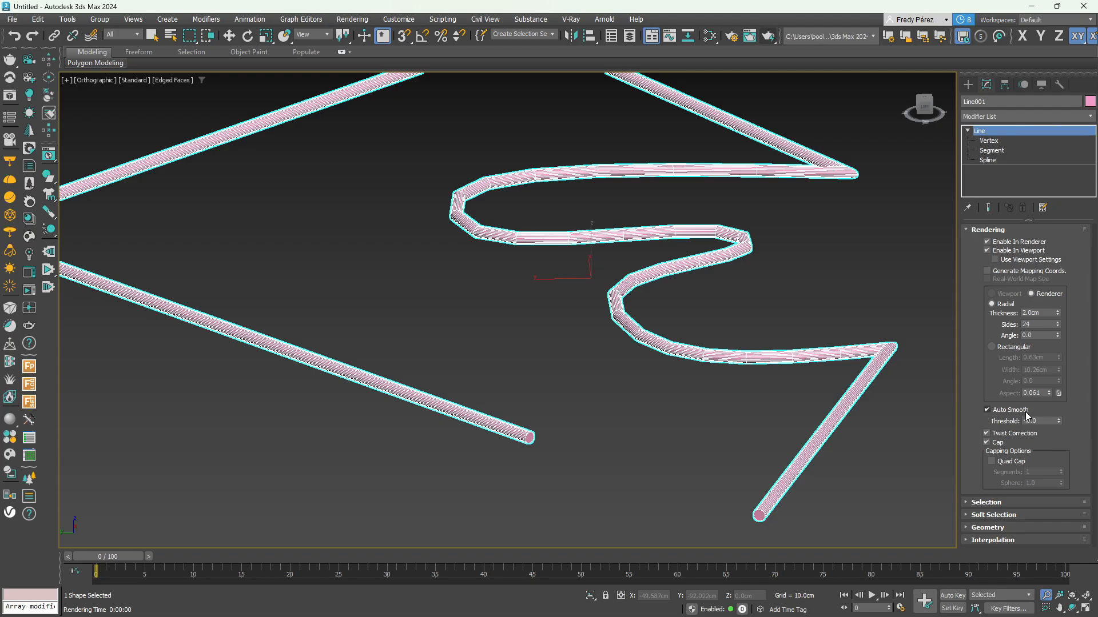
middle_click_drag(831, 451, 863, 344)
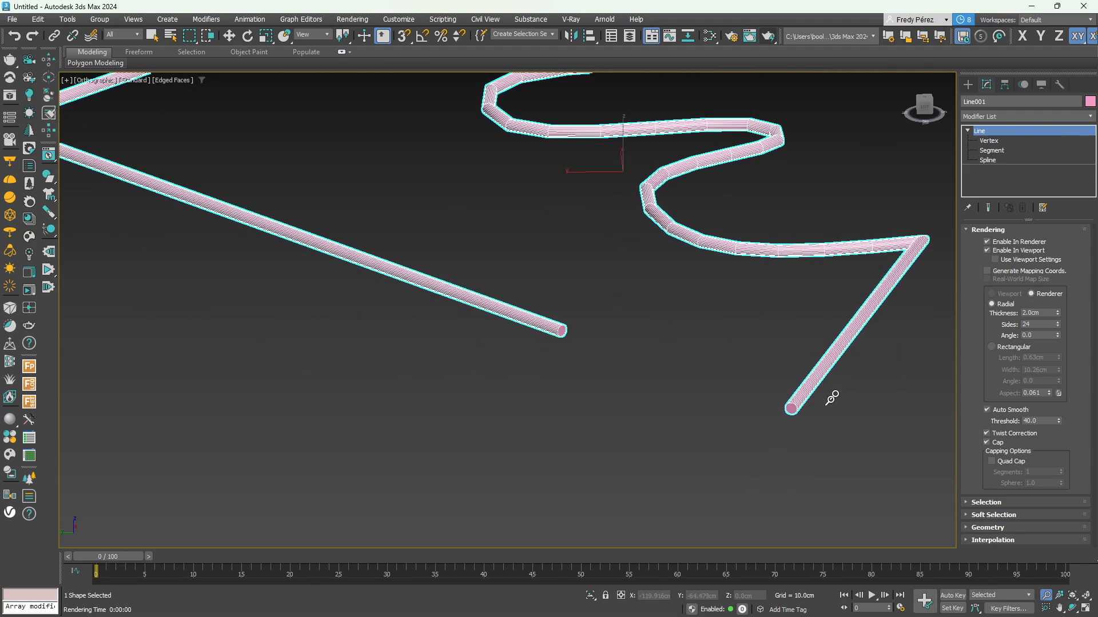
Set the radial Sides to 6 with the line's open end in close-up
scroll(800, 412, "up", 8)
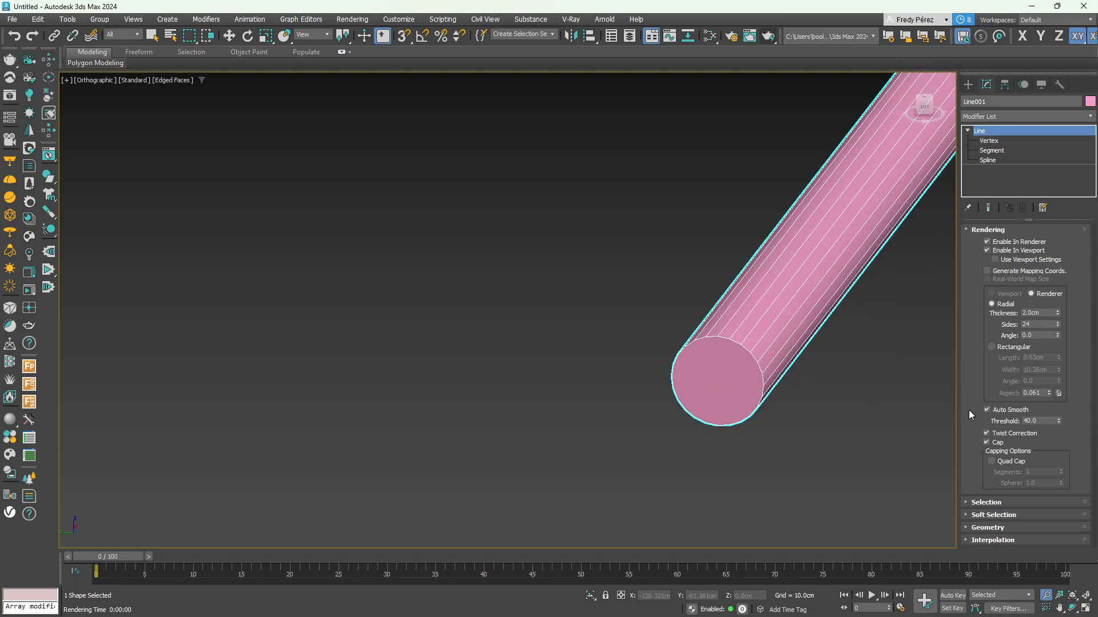
scroll(794, 387, "down", 2)
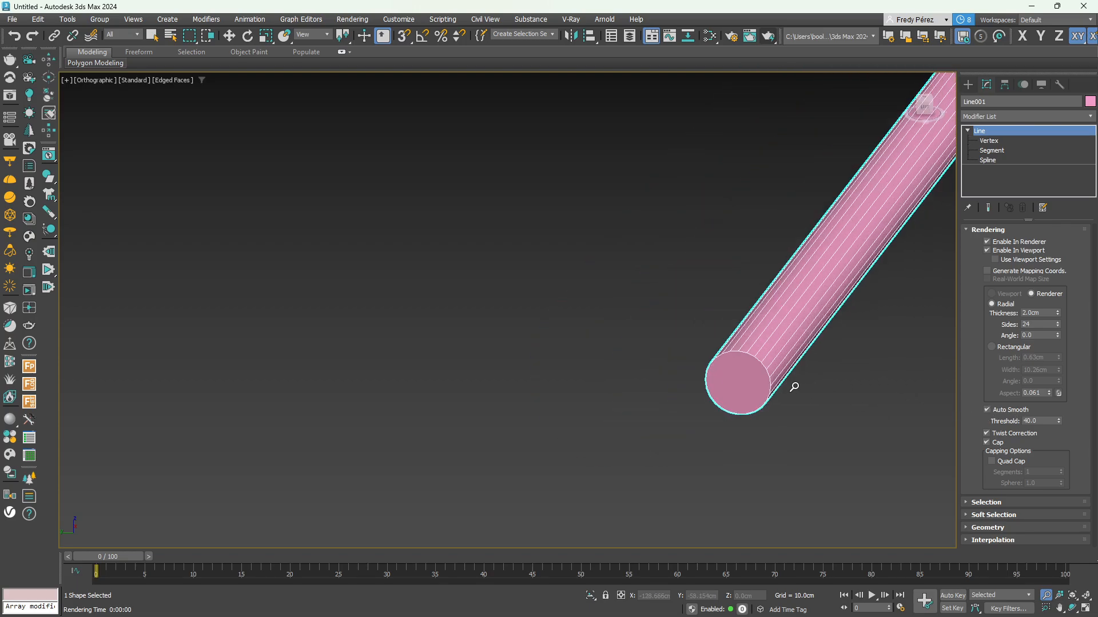
middle_click_drag(857, 317, 686, 402)
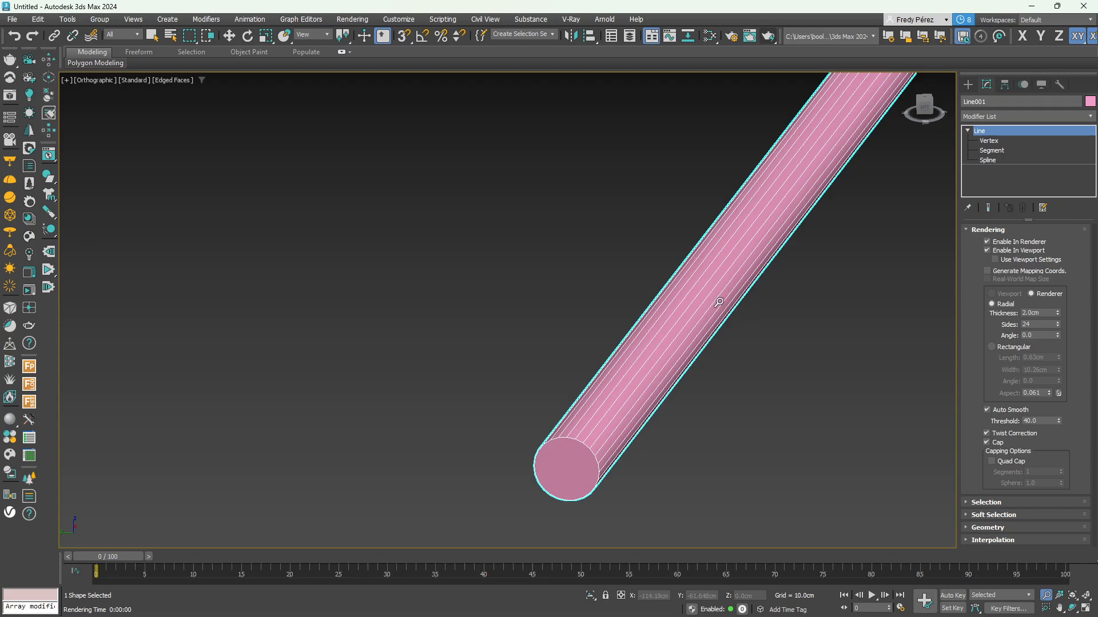
scroll(676, 300, "up", 2)
scroll(675, 299, "down", 2)
middle_click_drag(668, 349, 666, 292)
scroll(651, 356, "up", 2)
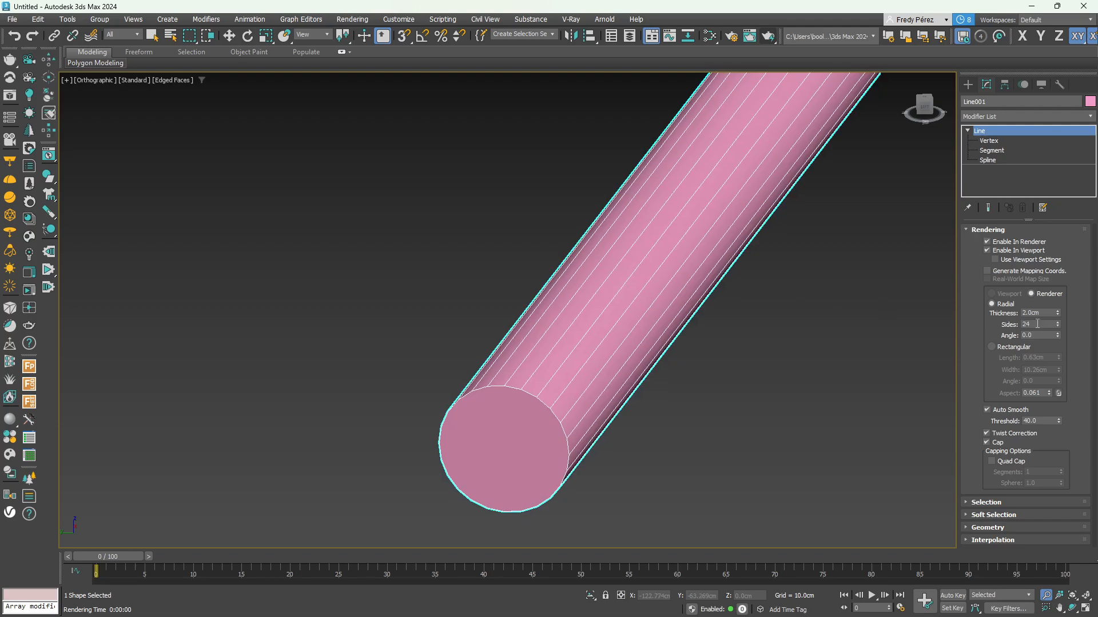
left_click_drag(1037, 324, 961, 320)
type("6")
key("Return")
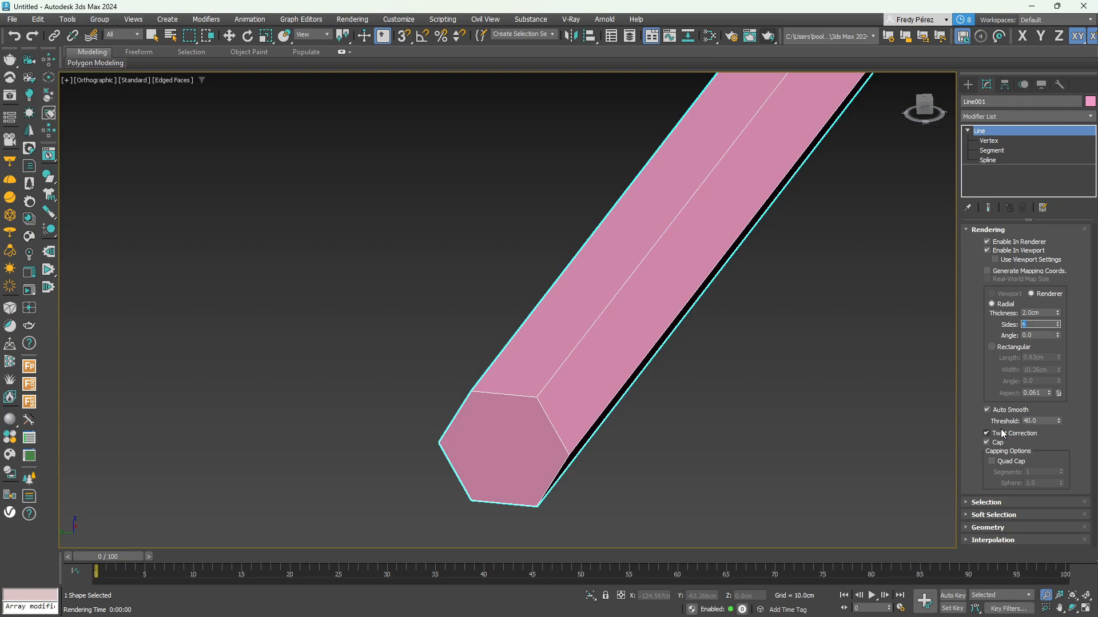
Render the hexagonal tube's end in the orthographic view, inspect its hard edges, and close the render window
scroll(708, 306, "down", 3)
middle_click_drag(708, 299, 636, 312)
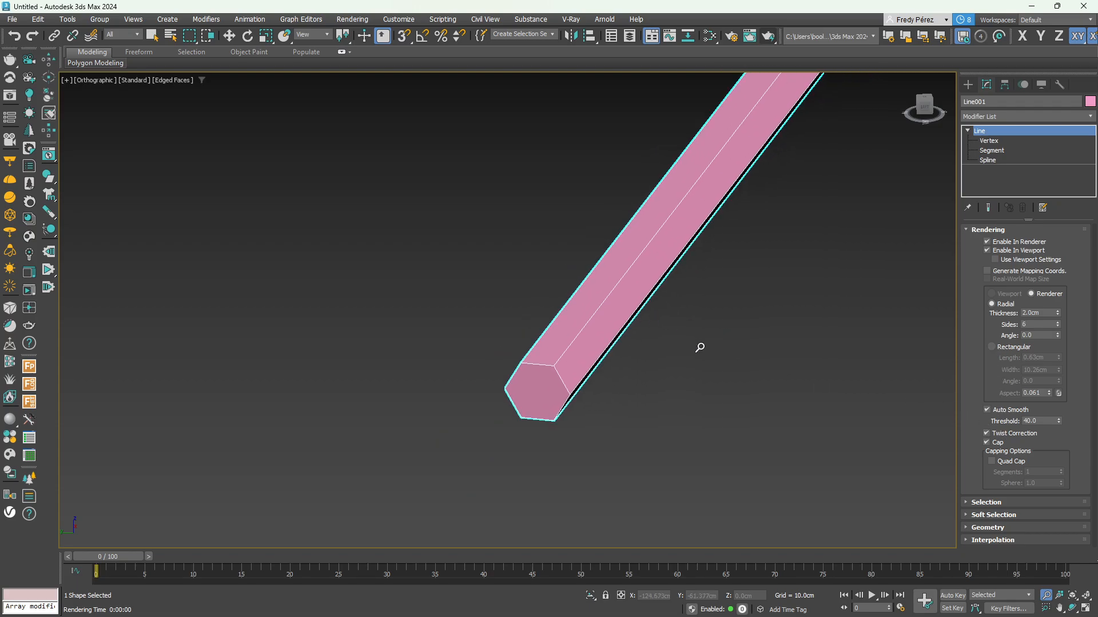
middle_click_drag(697, 339, 667, 333, "alt")
scroll(674, 341, "down", 4)
middle_click_drag(594, 288, 750, 327)
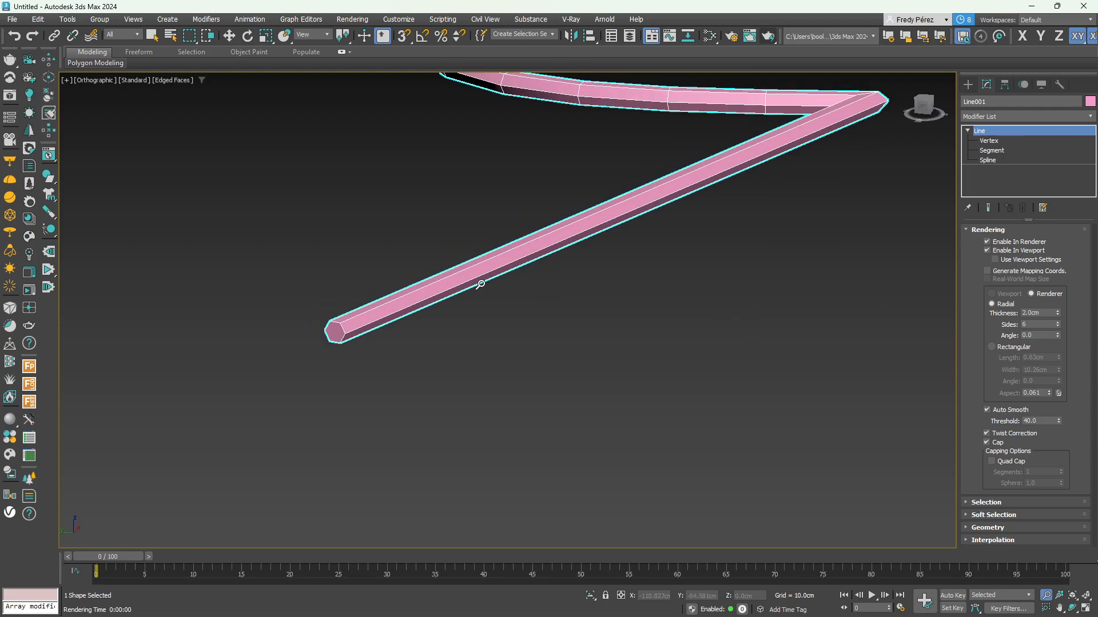
scroll(480, 280, "up", 4)
middle_click_drag(490, 272, 604, 308)
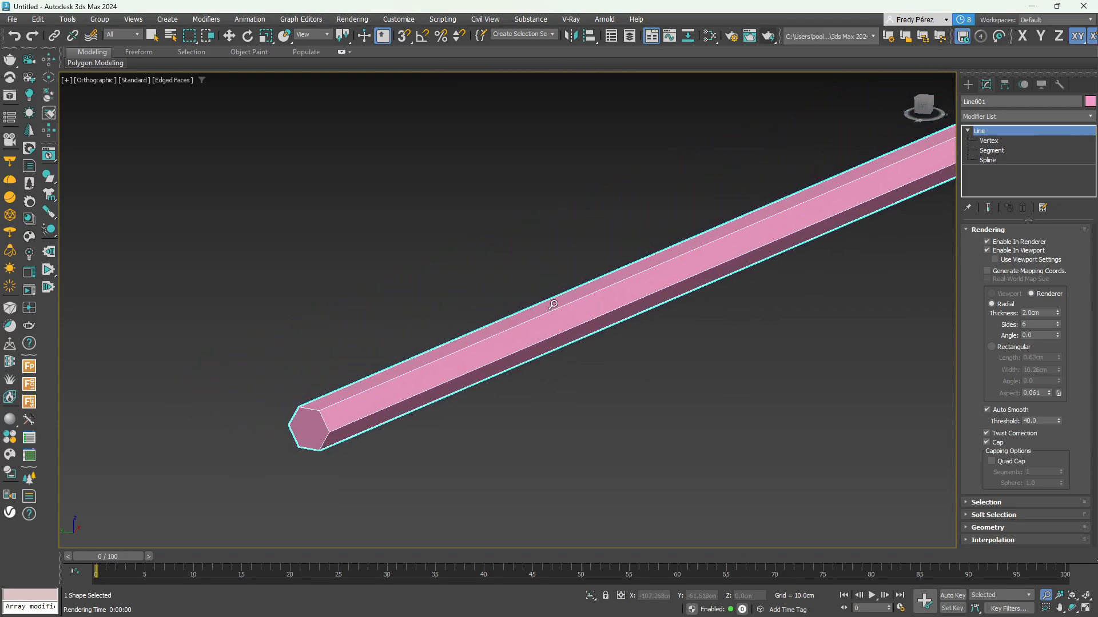
left_click(769, 36)
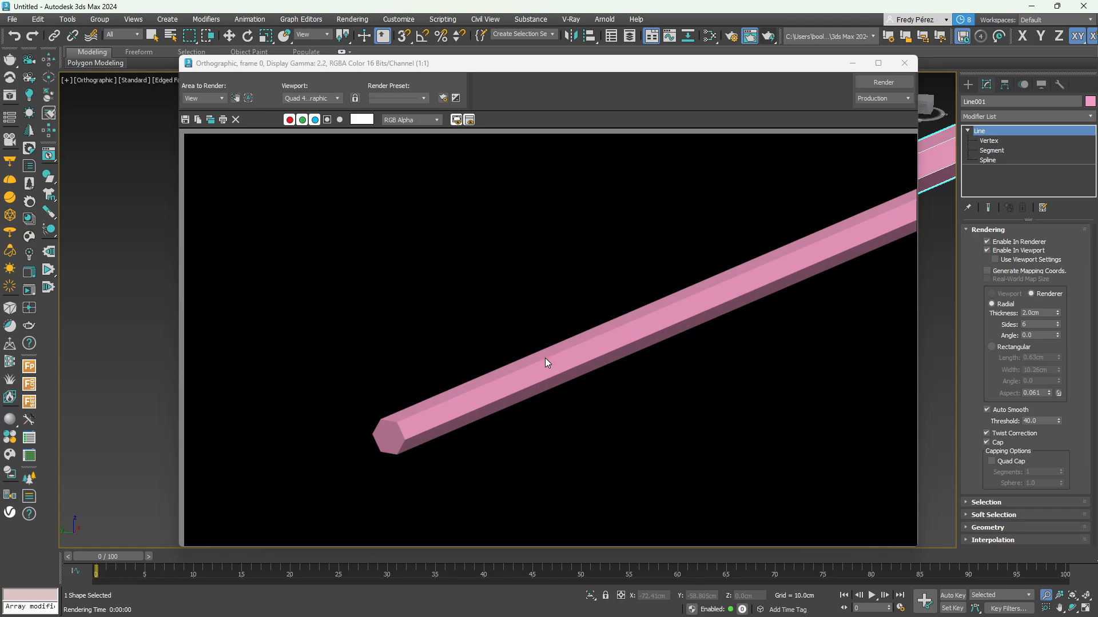
left_click(904, 63)
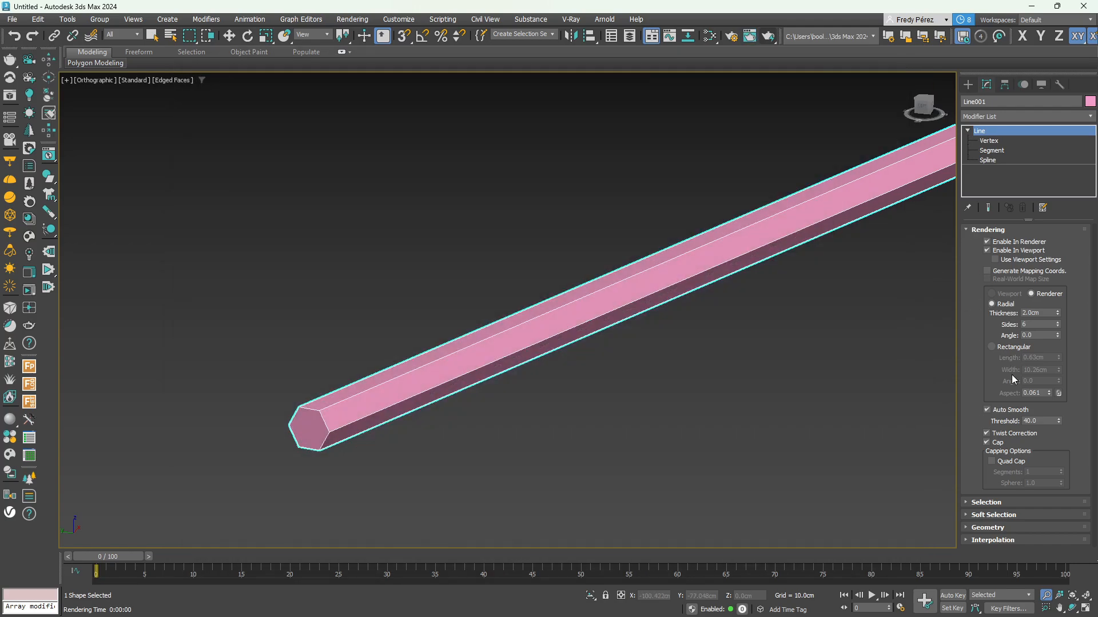
Set the line's radial Sides to 10 while keeping the Auto Smooth threshold at 40
left_click_drag(1041, 421, 1071, 417)
double_click(1040, 324)
type("5")
key("Return")
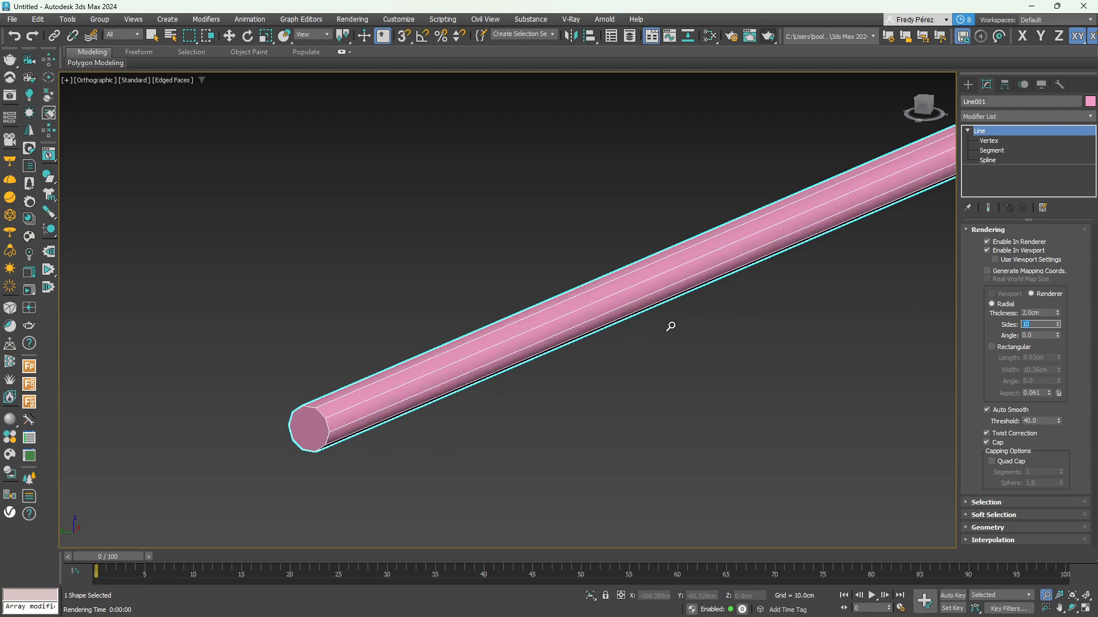
Render the 10-sided tube, enlarge the image to inspect its surface smoothing, and close the render window
left_click(769, 37)
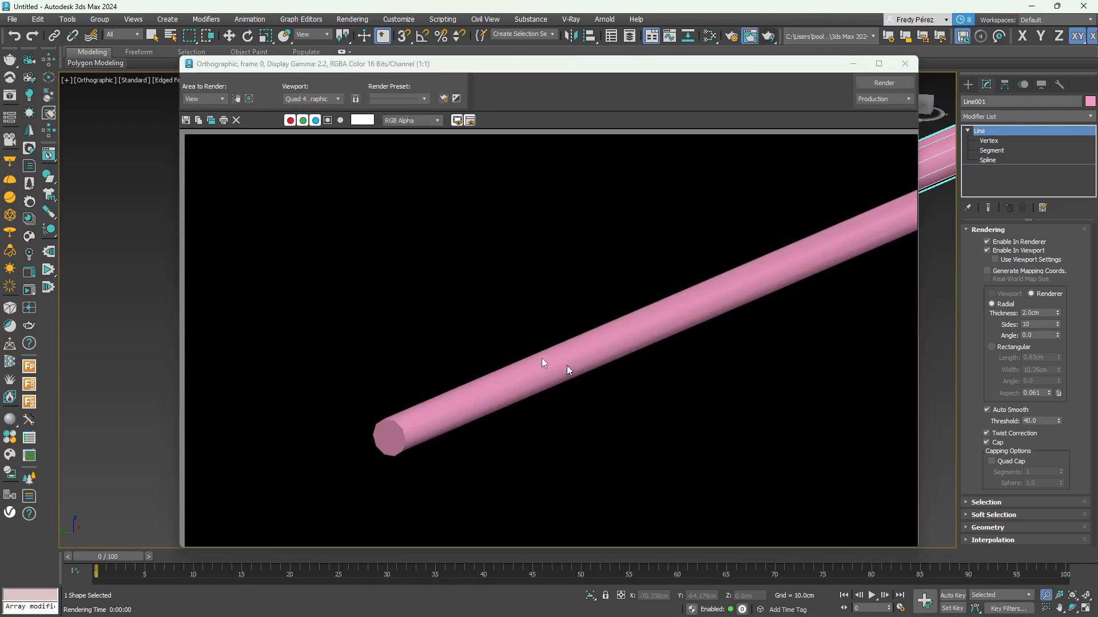
scroll(510, 402, "up", 2)
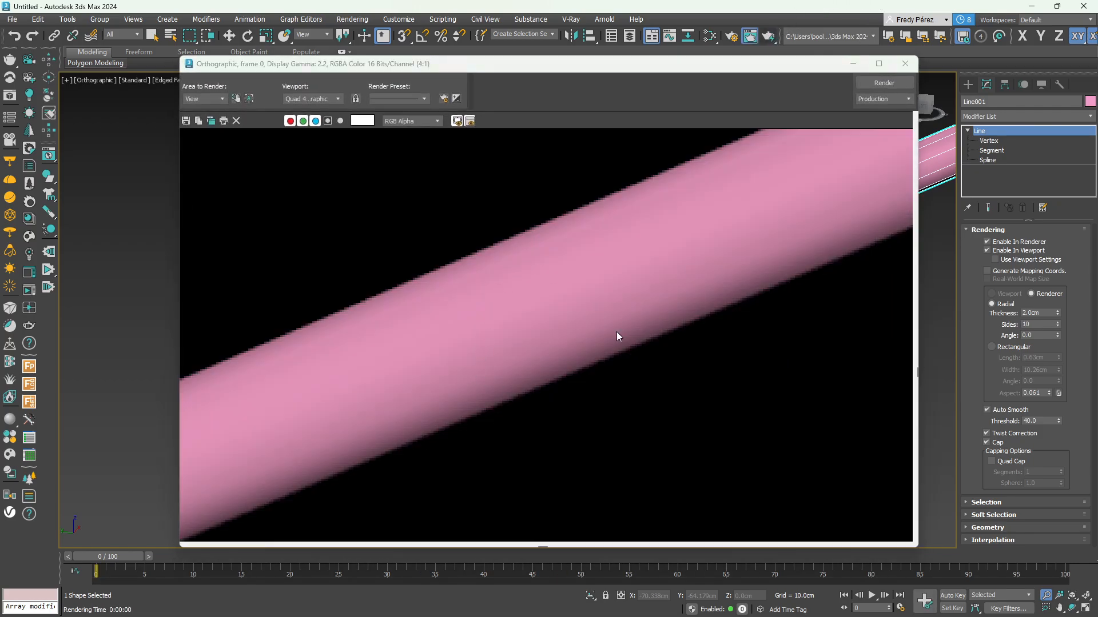
left_click(910, 66)
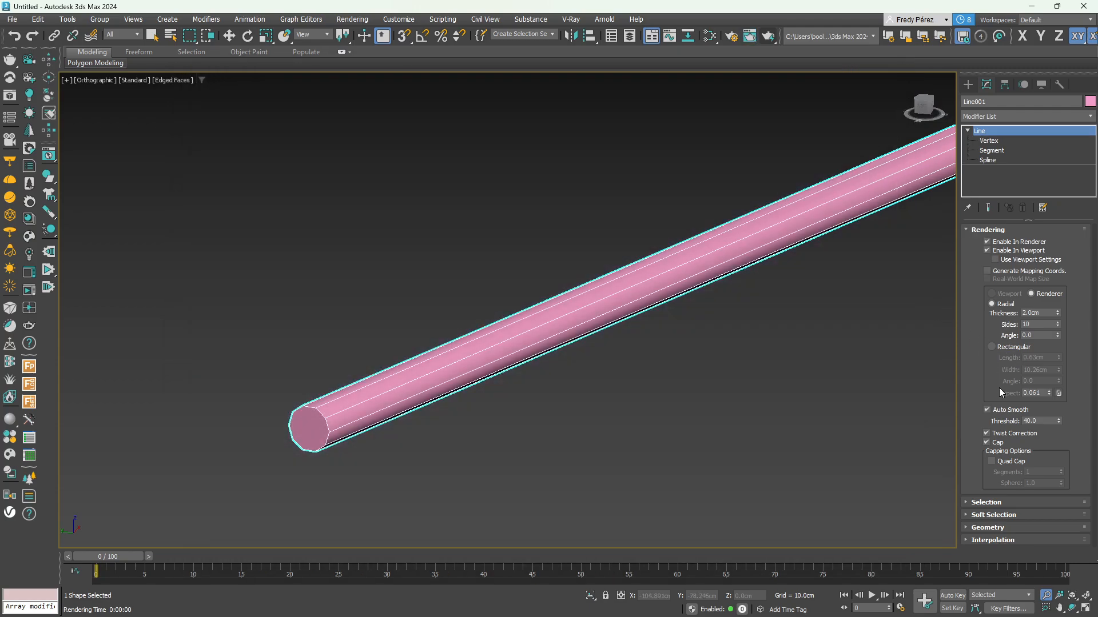
Set the line's radial Sides back to 24
double_click(1044, 324)
type("24")
key("Return")
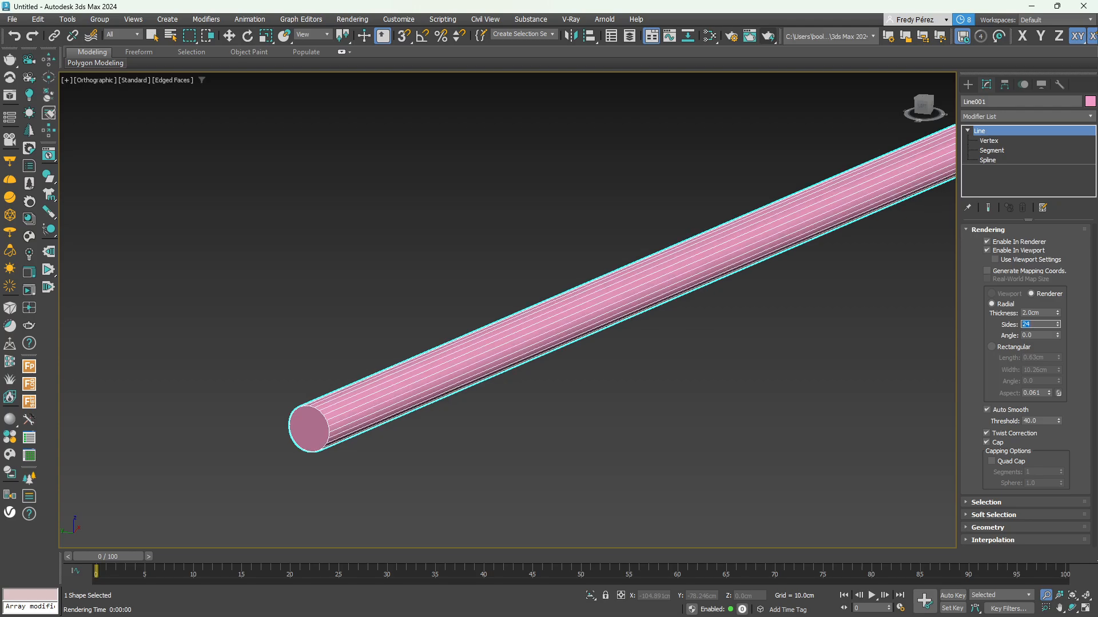
double_click(1041, 422)
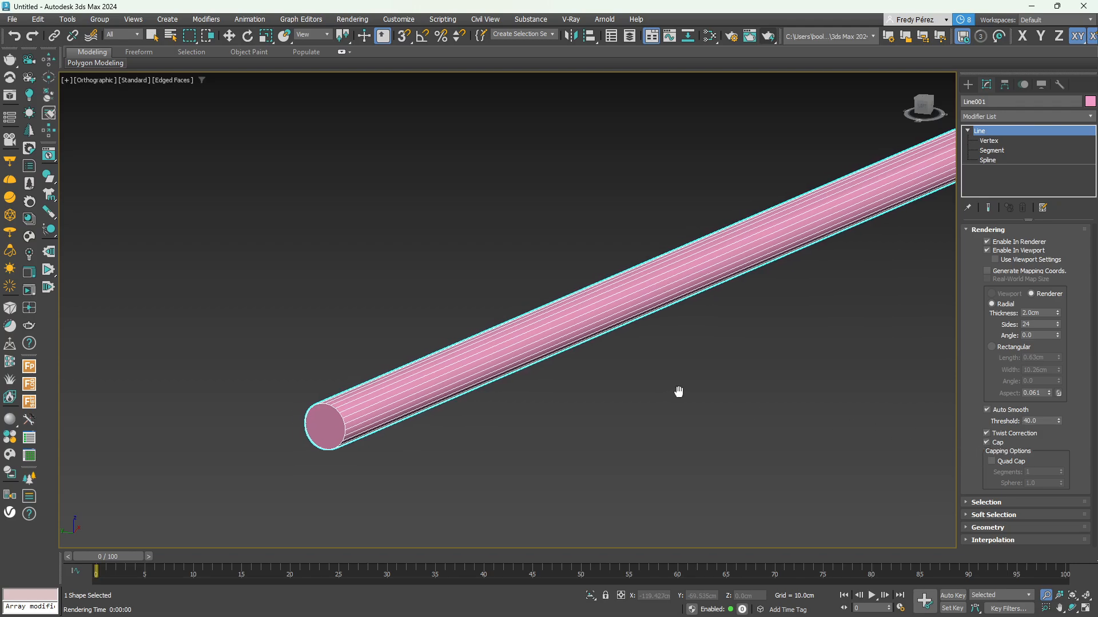
Turn off Cap for the line and inspect the hollow tube at both open ends
middle_click_drag(678, 392, 829, 375)
scroll(766, 394, "up", 2)
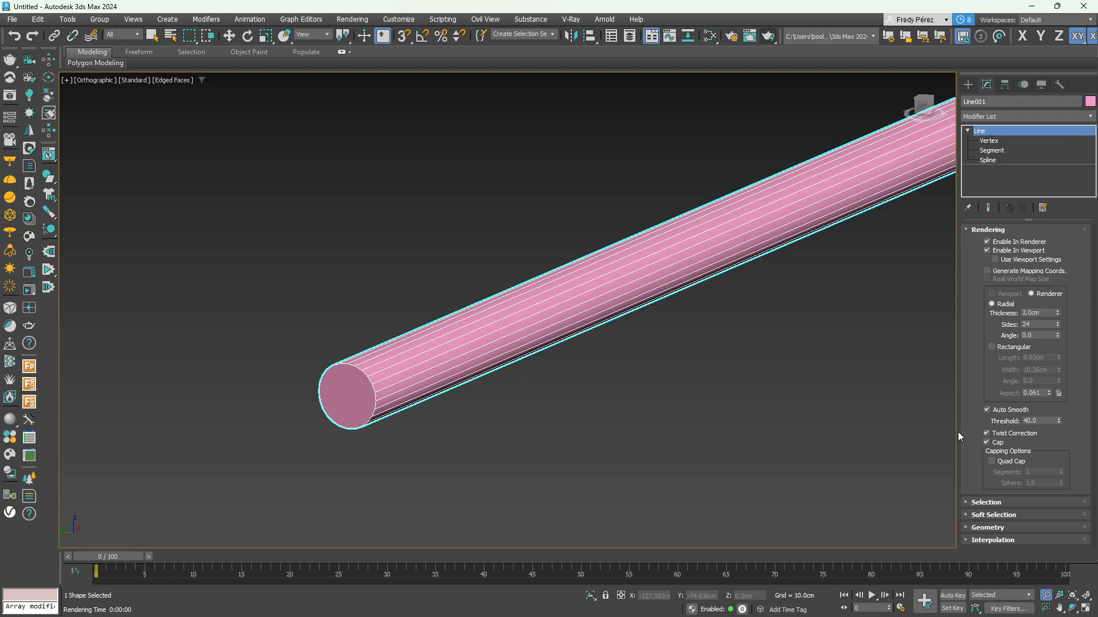
scroll(356, 381, "up", 3)
scroll(491, 393, "down", 10)
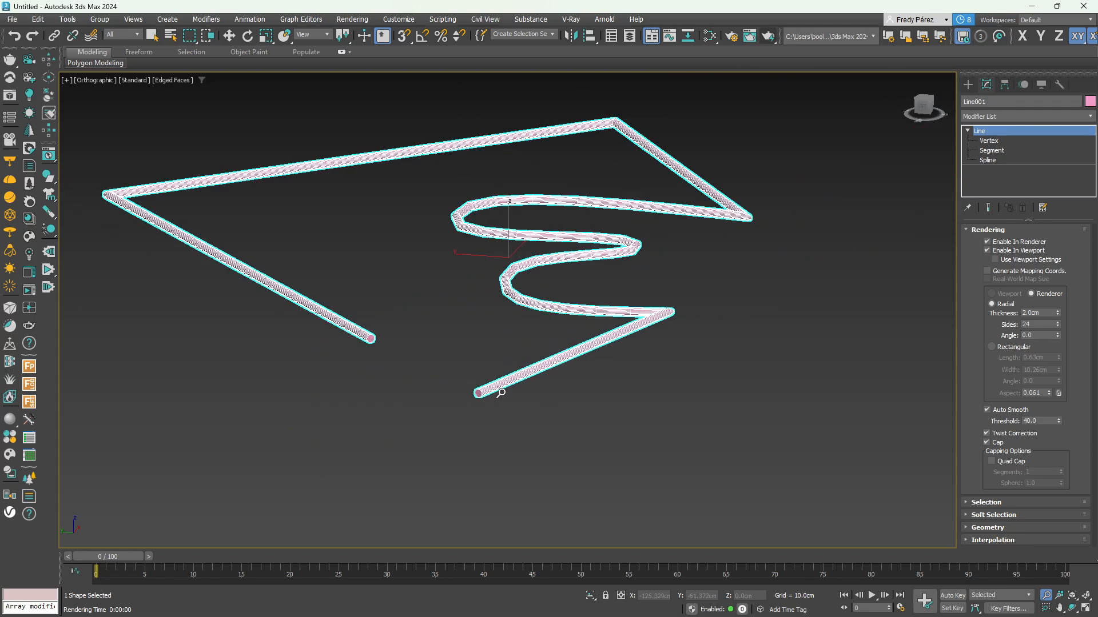
scroll(370, 341, "up", 2)
scroll(370, 344, "up", 5)
scroll(400, 341, "down", 3)
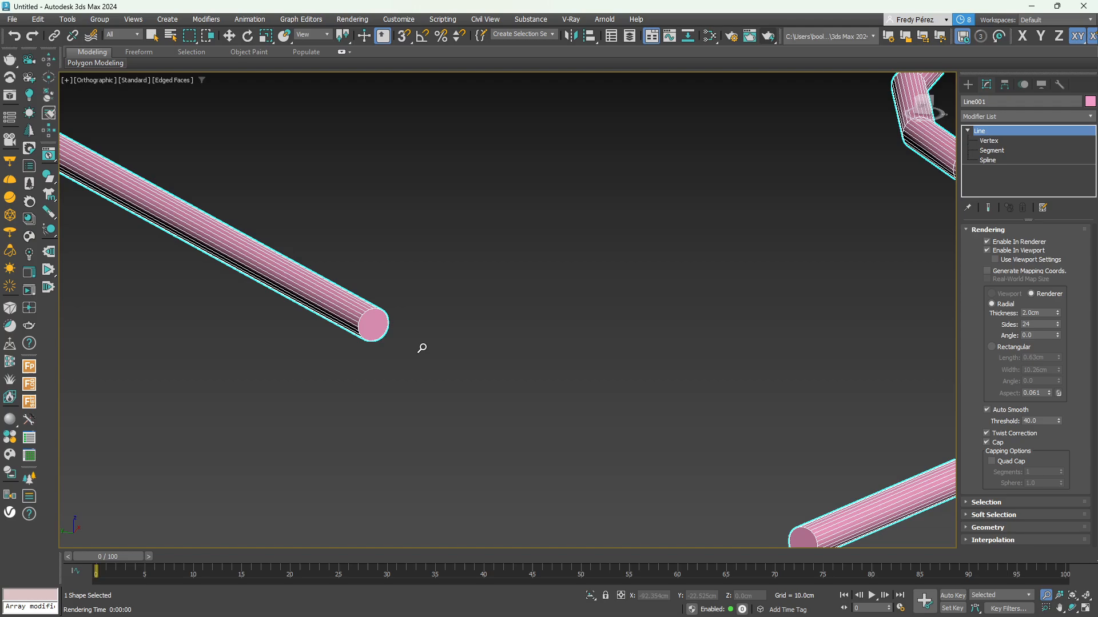
left_click(986, 443)
scroll(404, 324, "up", 1)
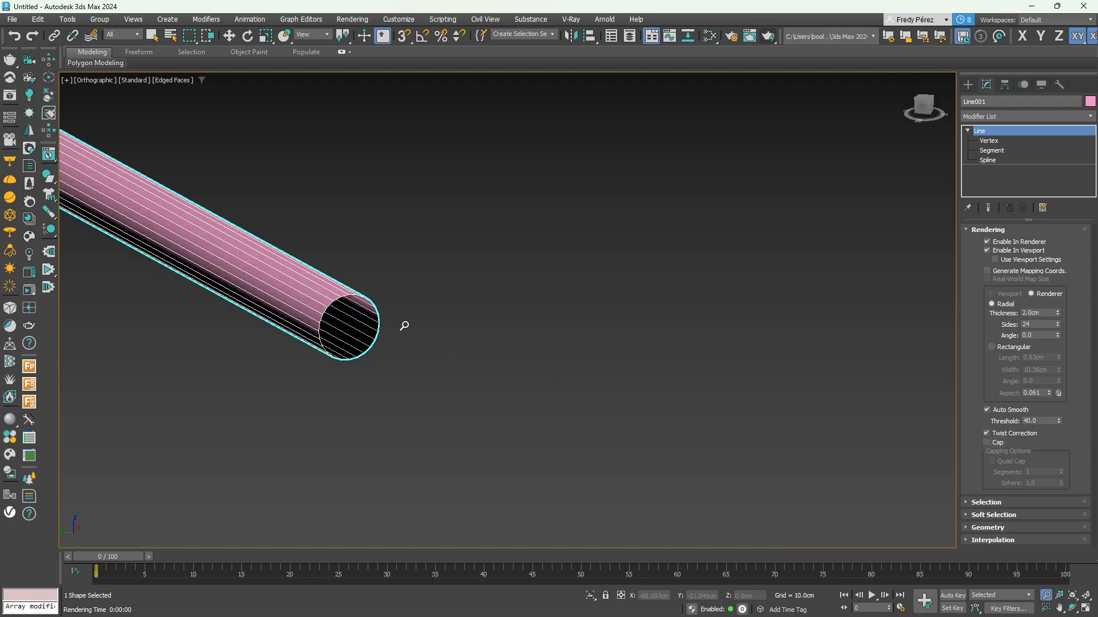
scroll(328, 326, "up", 3)
scroll(360, 314, "down", 7)
scroll(511, 390, "up", 5)
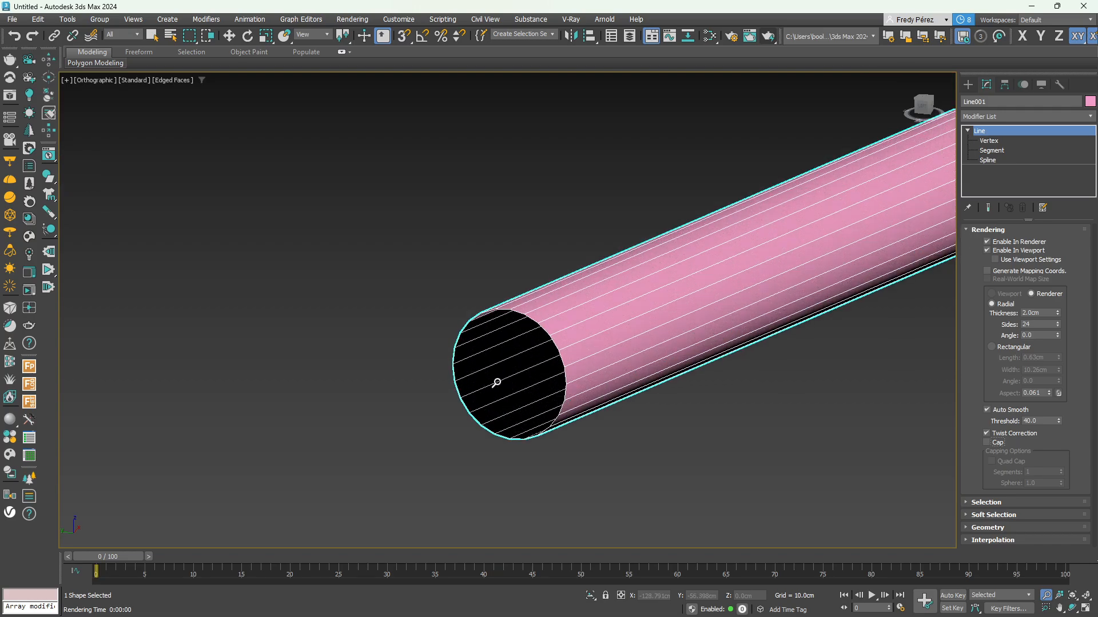
scroll(512, 389, "down", 2)
scroll(489, 380, "up", 4)
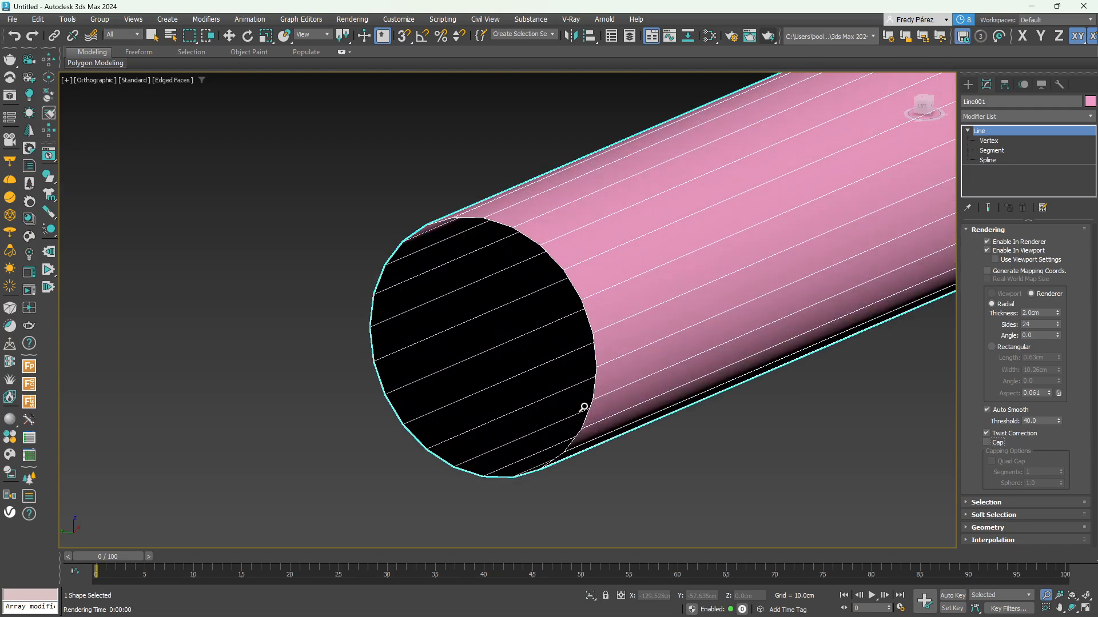
Turn Cap back on to close the line's tube ends
left_click(988, 442)
scroll(604, 334, "down", 2)
scroll(604, 335, "down", 5)
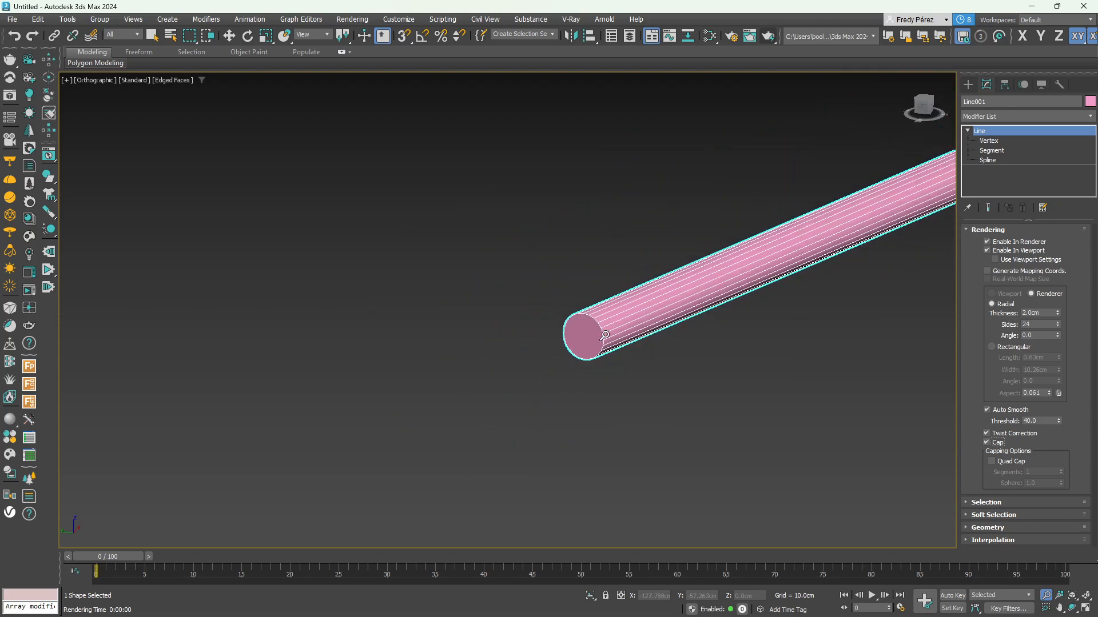
Enable Quad Cap on the line and inspect the domed end in close-up
middle_click_drag(518, 278, 531, 342)
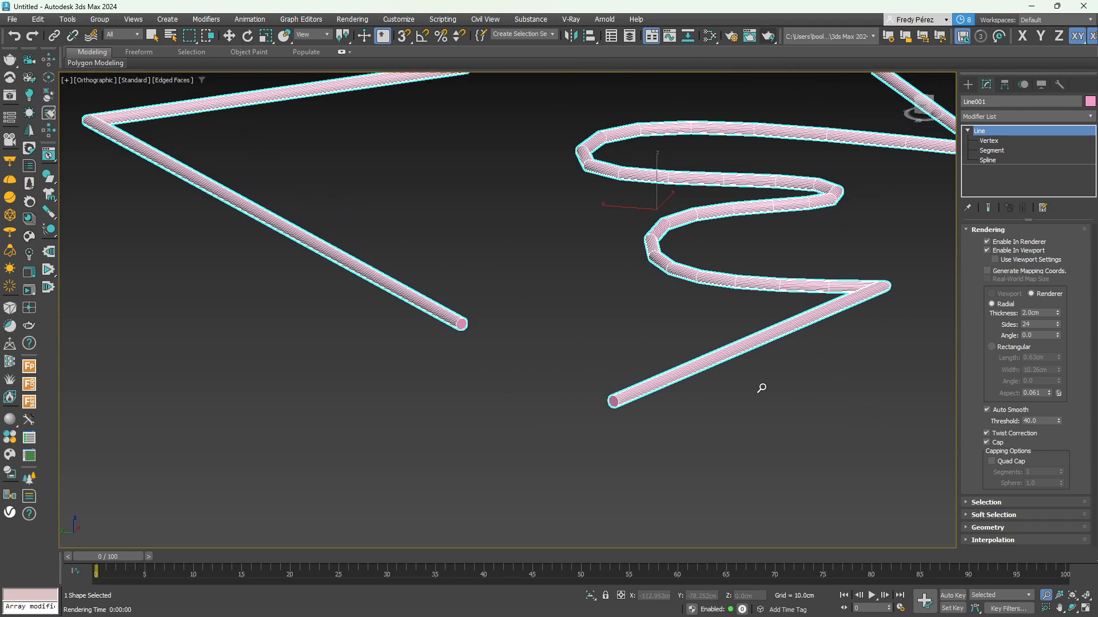
scroll(760, 386, "up", 3)
scroll(761, 387, "down", 3)
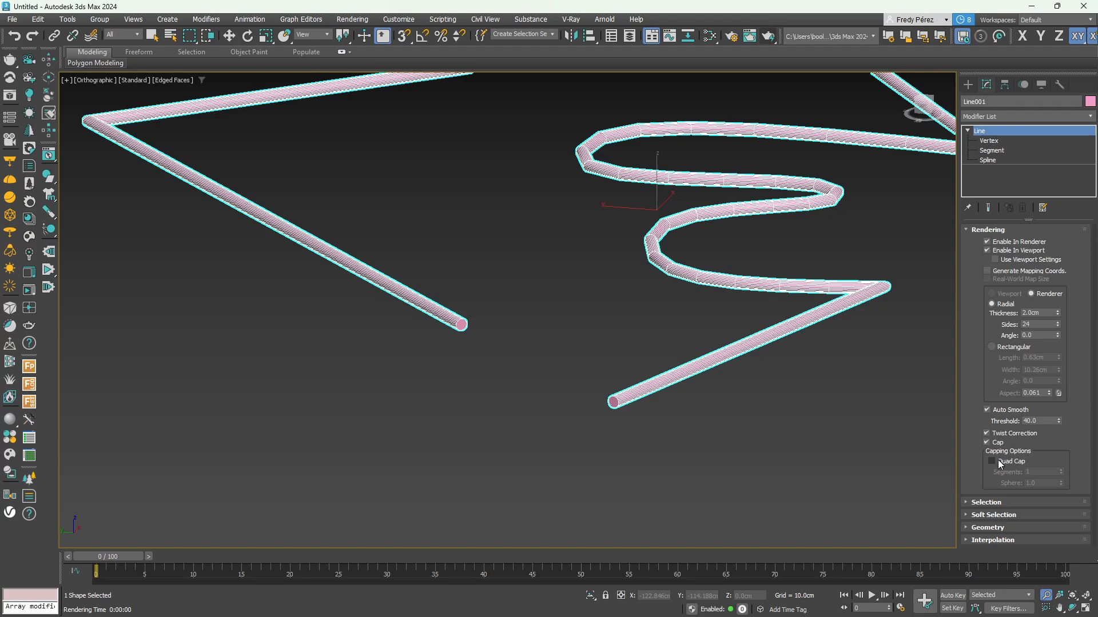
scroll(623, 410, "up", 5)
scroll(623, 410, "up", 6)
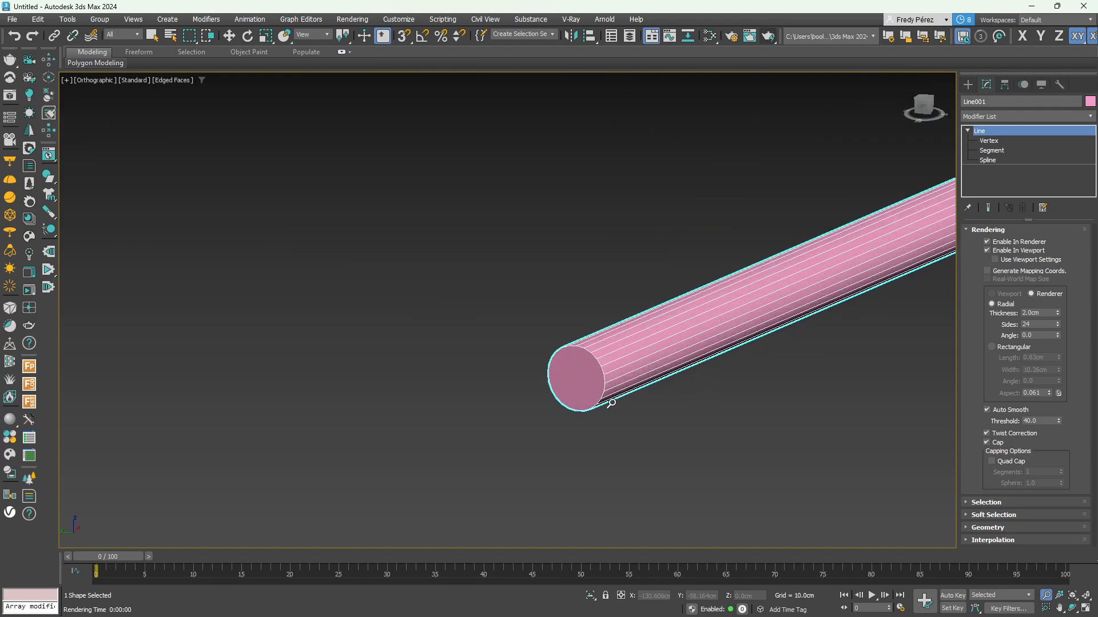
left_click(991, 461)
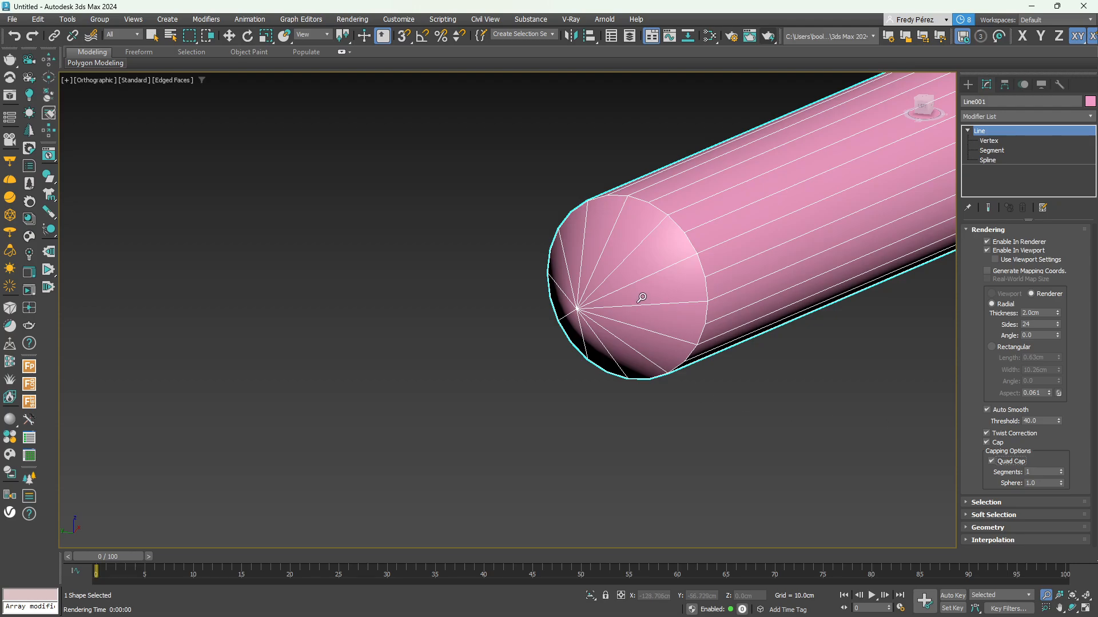
Turn off Quad Cap for the line so its ends are closed with flat caps
scroll(643, 293, "up", 4)
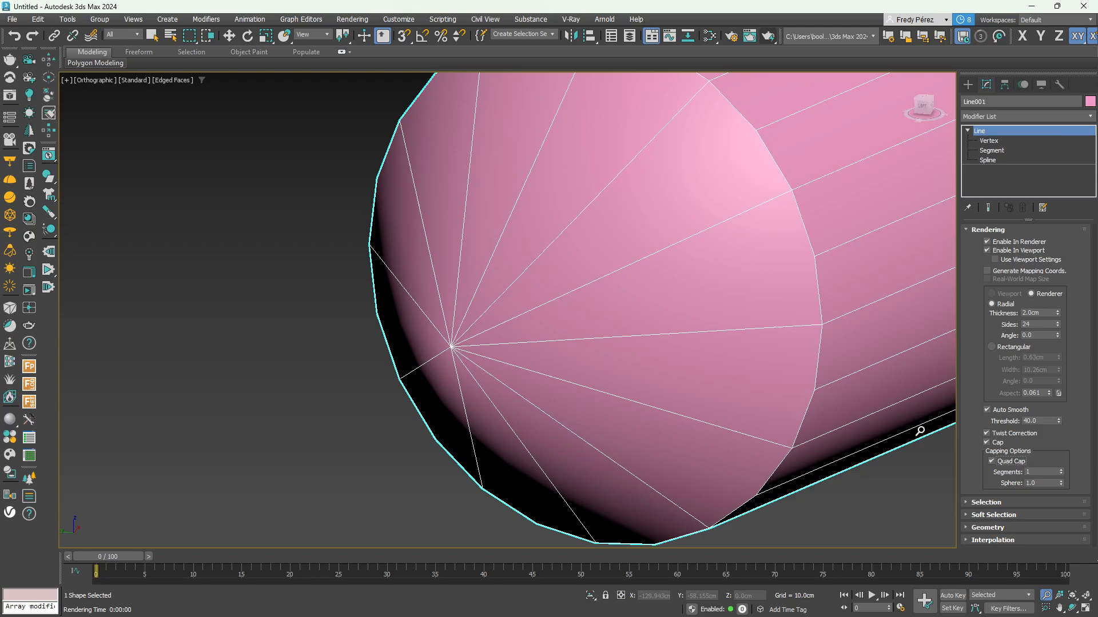
left_click(991, 462)
left_click(992, 462)
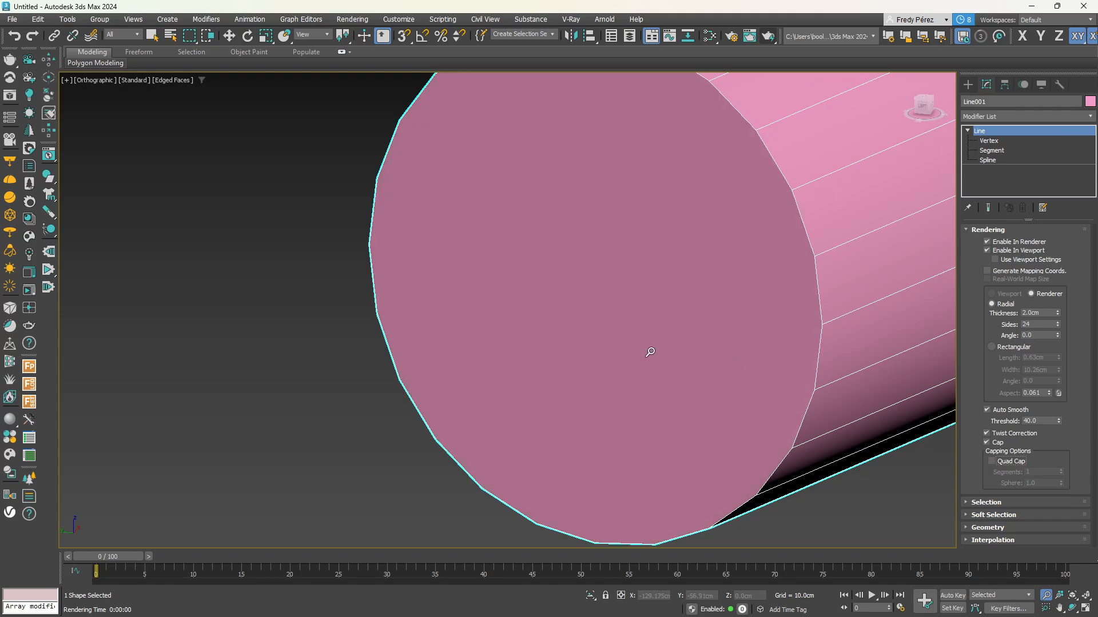
scroll(650, 352, "down", 10)
mouse_move(649, 353)
middle_mouse_down()
mouse_move(633, 336)
mouse_move(623, 348)
middle_mouse_up()
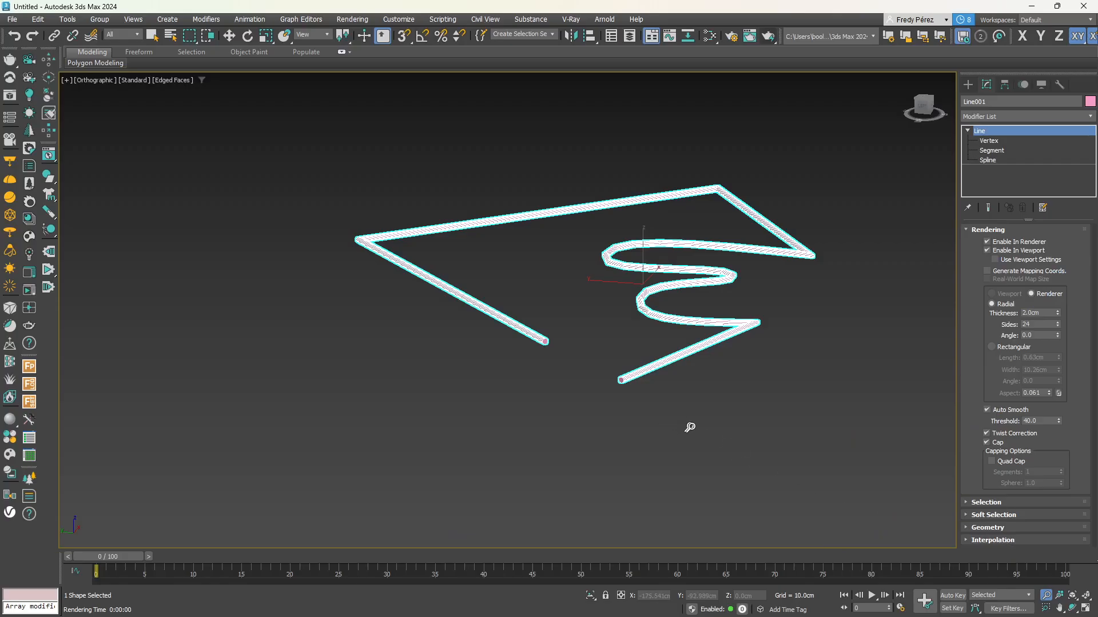
Switch to the Top view and examine the smoothness of the line's curved segments in close-up
key("t")
middle_click_drag(544, 390, 650, 348)
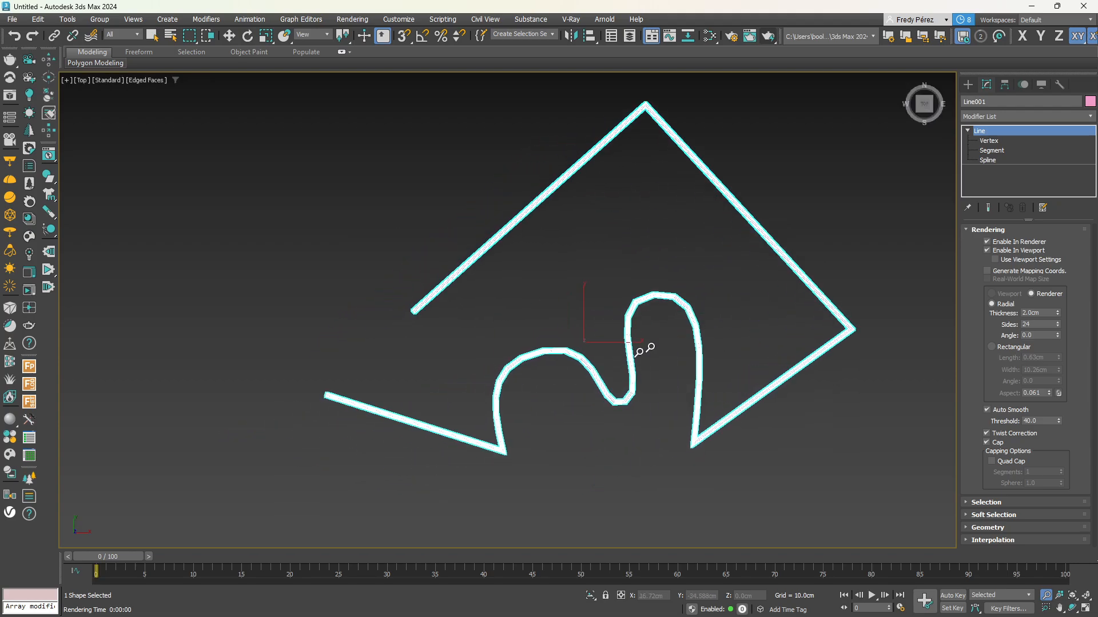
scroll(363, 391, "up", 9)
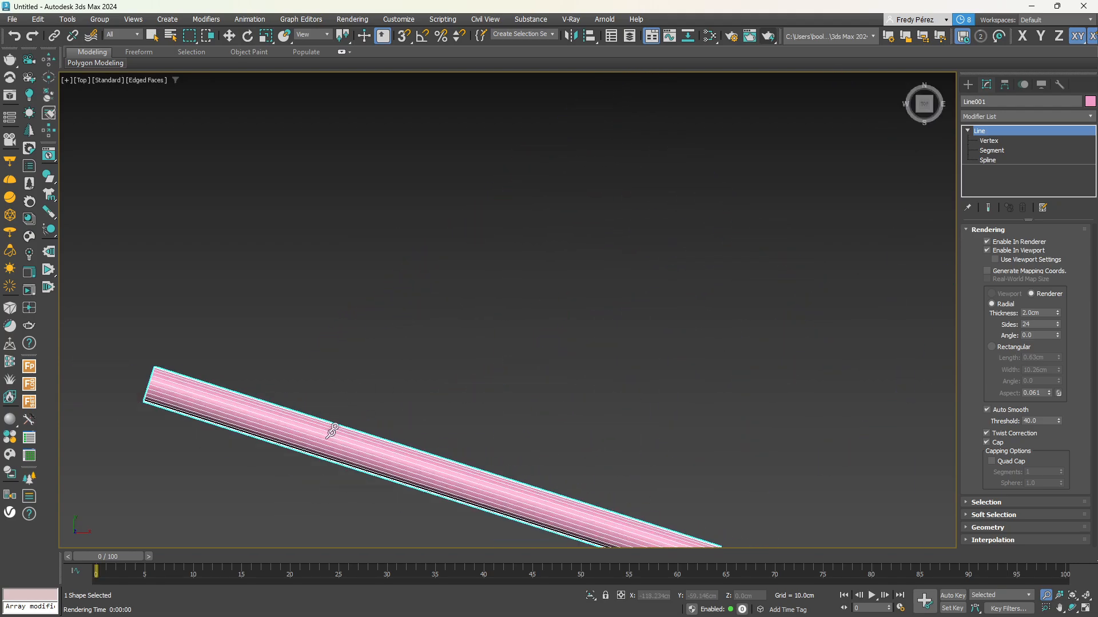
scroll(348, 372, "down", 8)
scroll(482, 351, "up", 4)
middle_click_drag(561, 391, 502, 254)
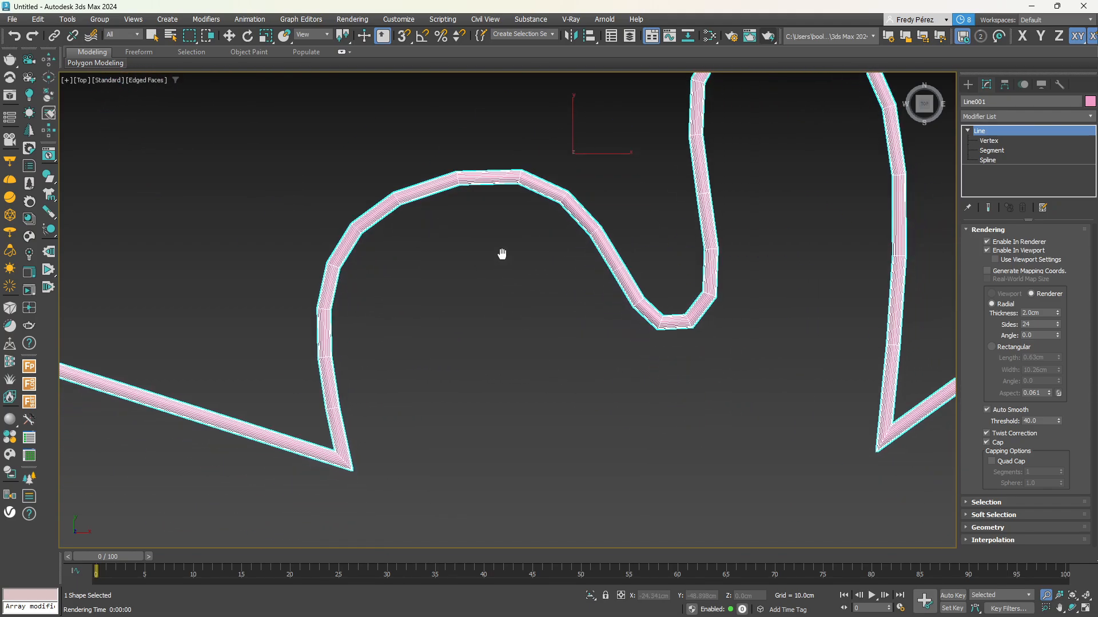
scroll(694, 347, "down", 3)
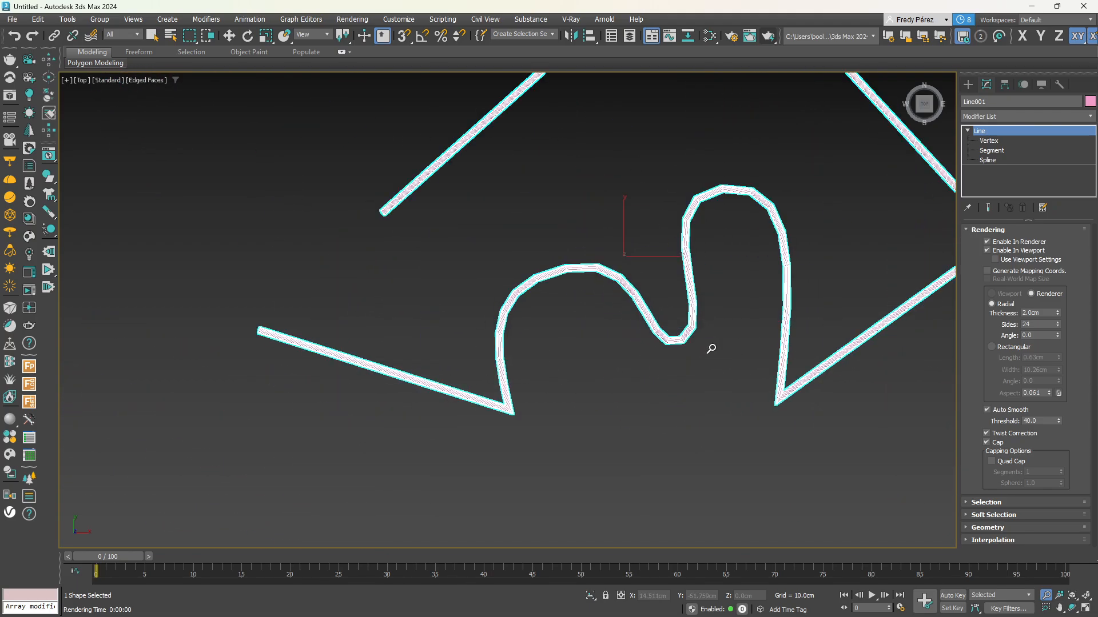
scroll(686, 345, "up", 2)
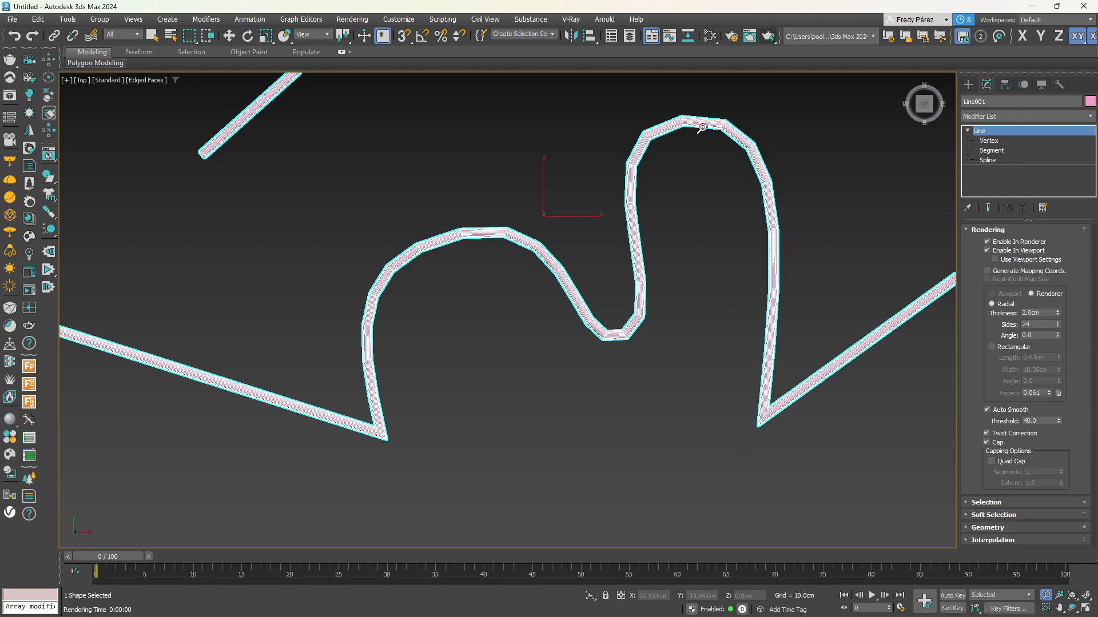
middle_click_drag(700, 127, 651, 174)
scroll(659, 160, "up", 3)
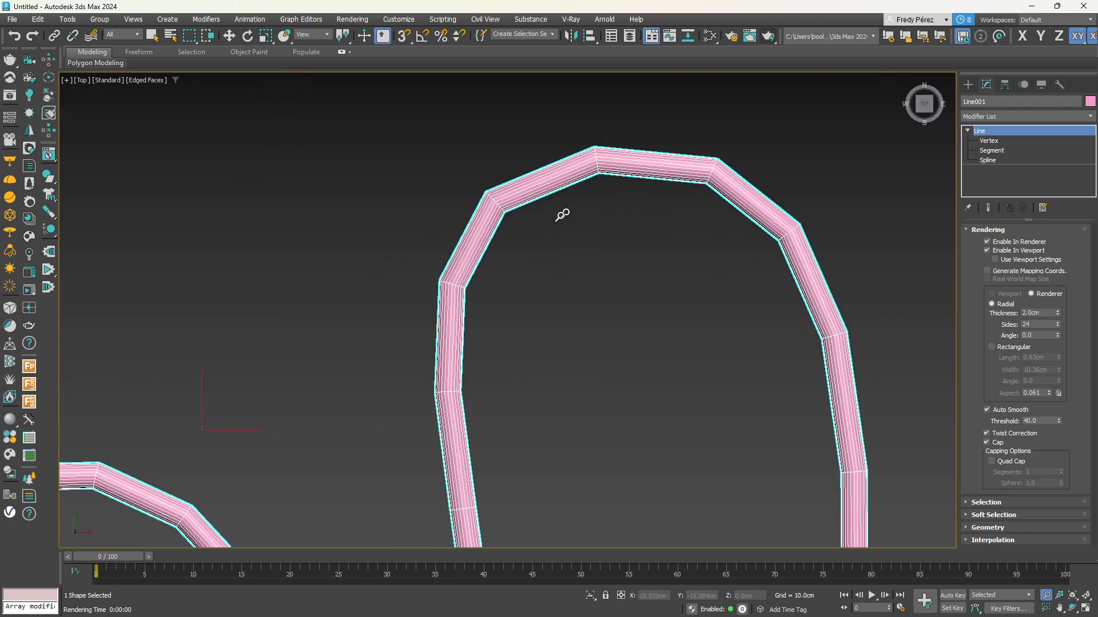
scroll(476, 254, "up", 2)
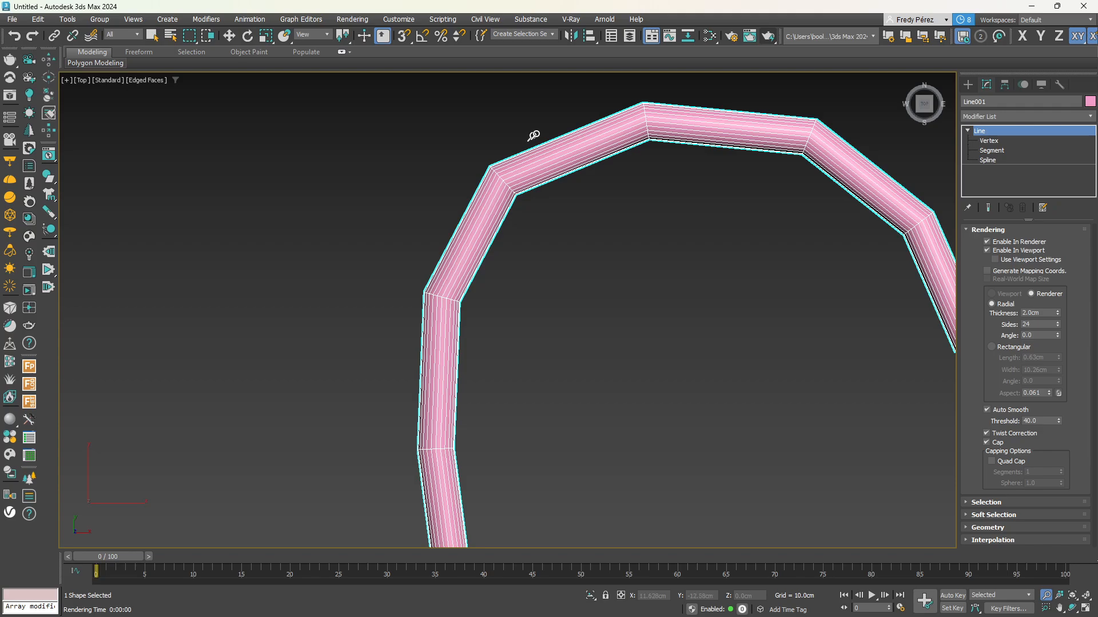
scroll(651, 197, "down", 4)
scroll(583, 264, "up", 3)
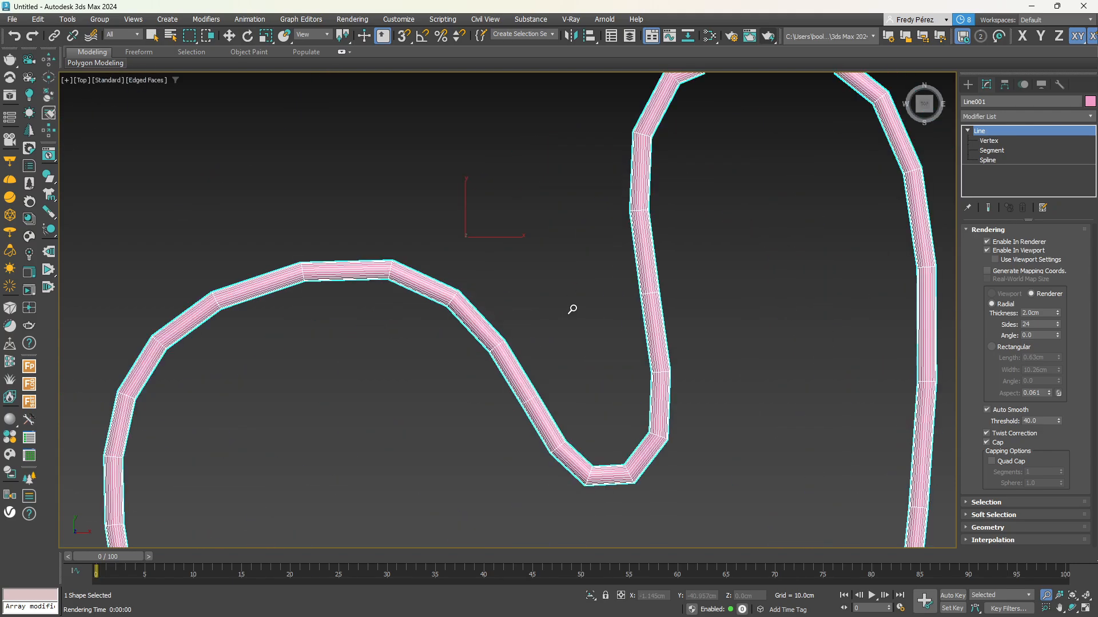
scroll(571, 308, "down", 3)
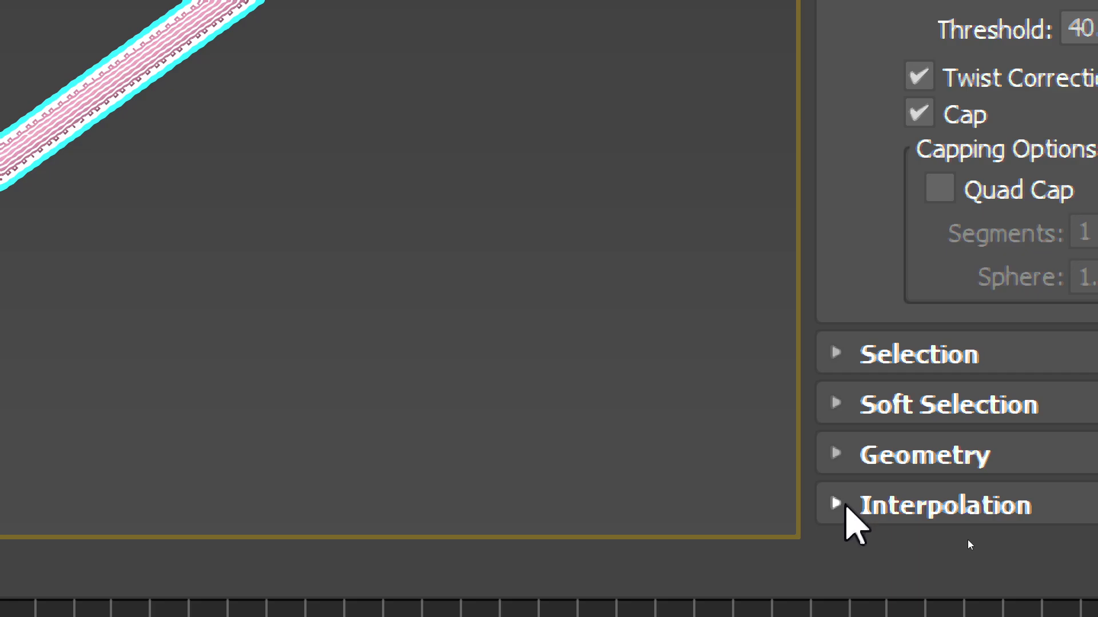
Open the line's Interpolation settings and examine the straight divisions that make up its curved segments
left_click(846, 506)
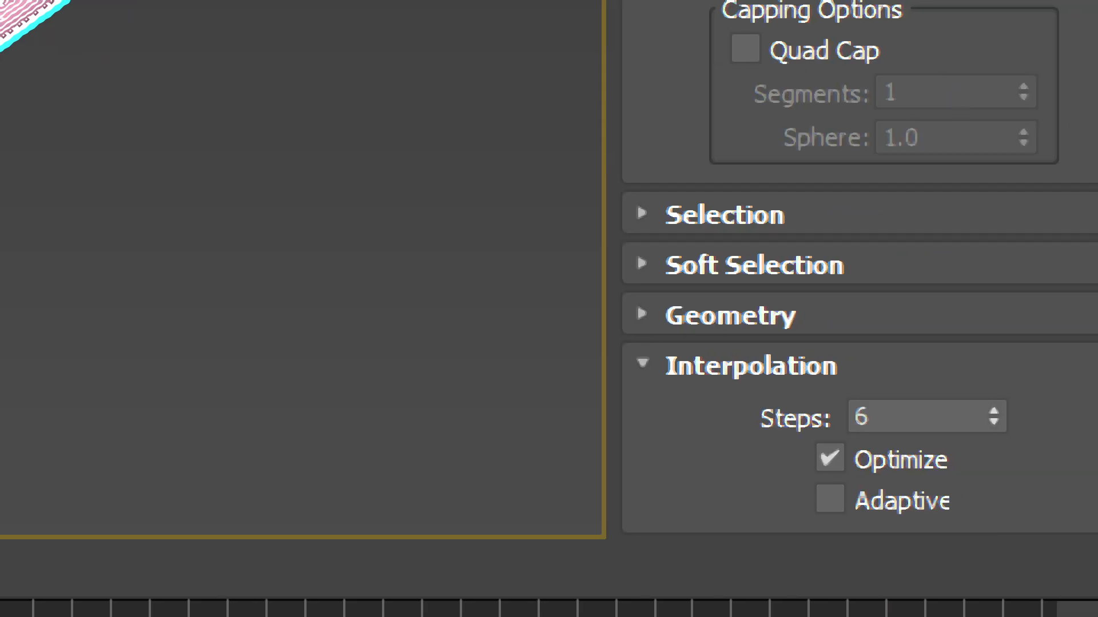
left_click_drag(929, 411, 723, 406)
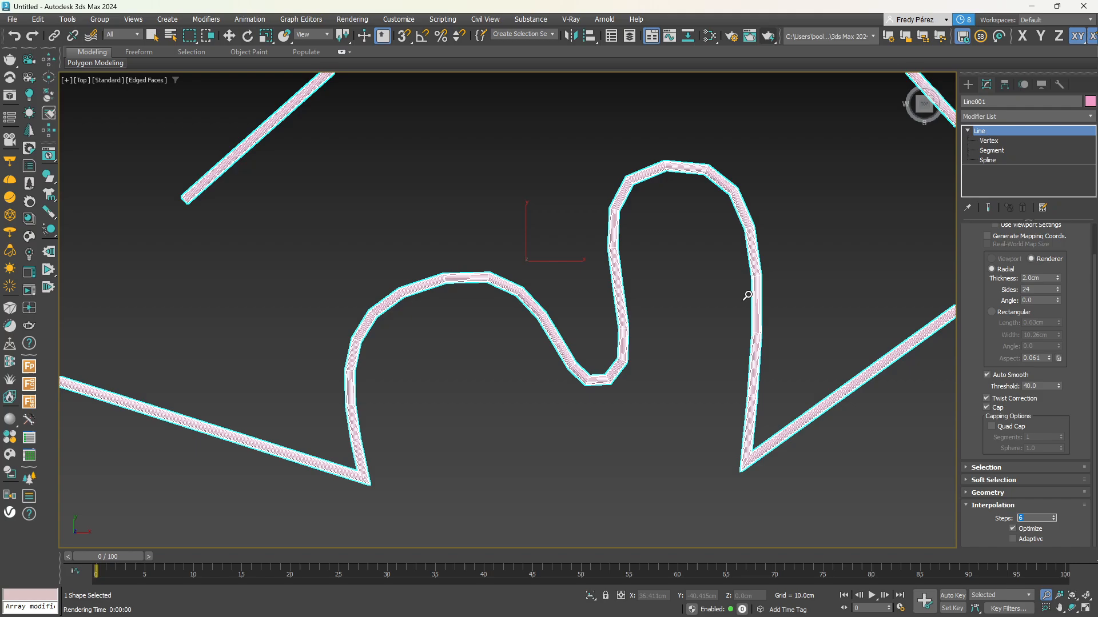
scroll(732, 281, "up", 5)
middle_click_drag(601, 195, 617, 220)
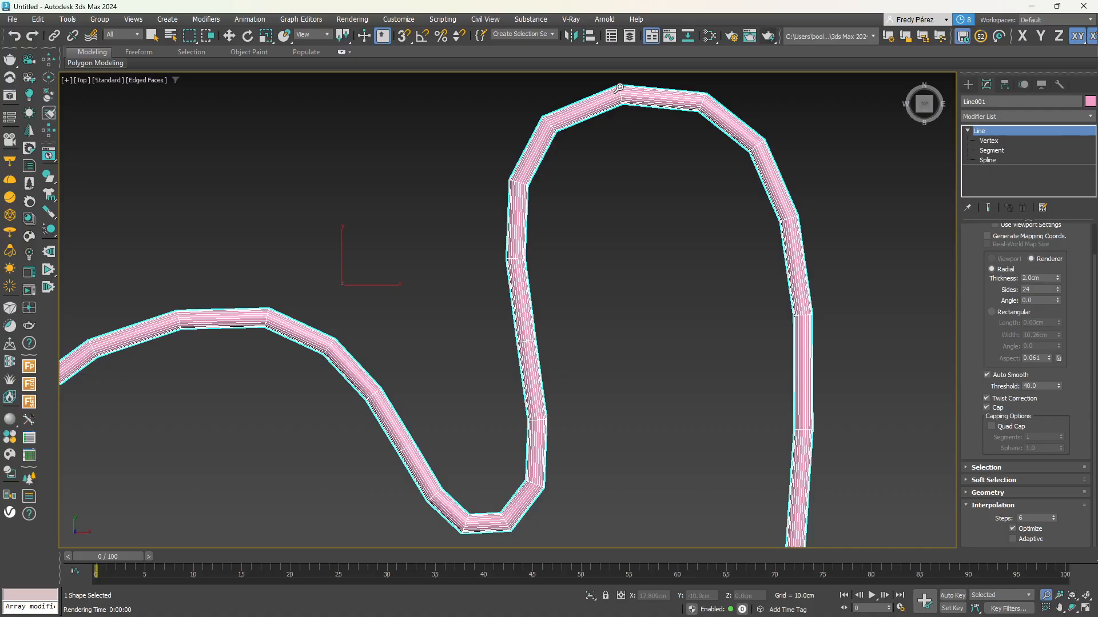
scroll(619, 87, "up", 3)
scroll(619, 87, "down", 3)
scroll(497, 539, "up", 5)
scroll(497, 540, "down", 5)
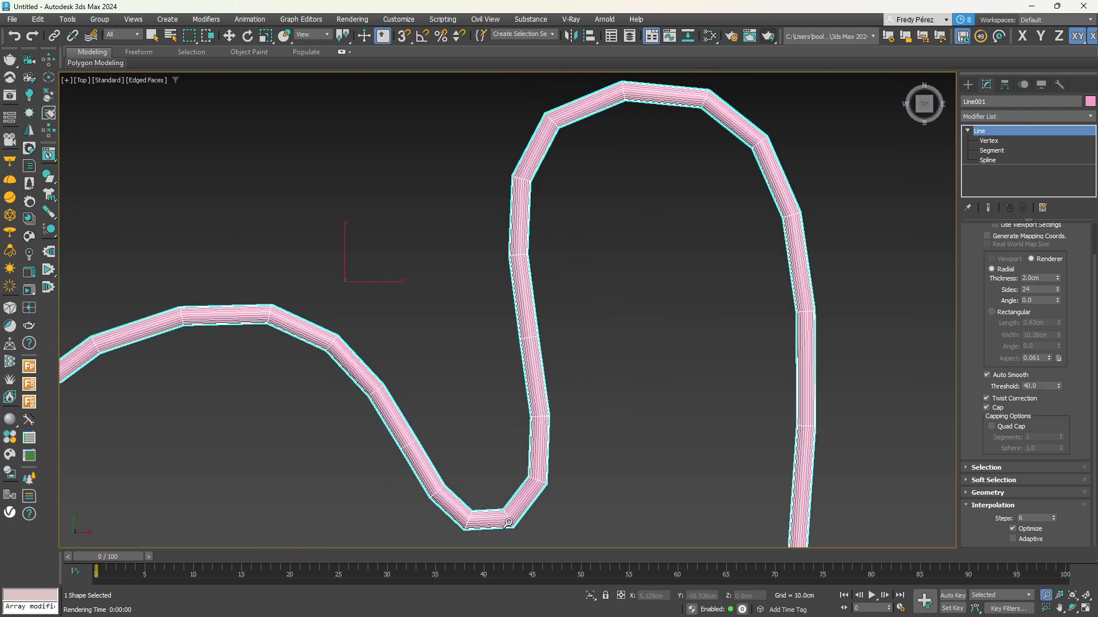
scroll(519, 472, "up", 3)
scroll(541, 391, "down", 3)
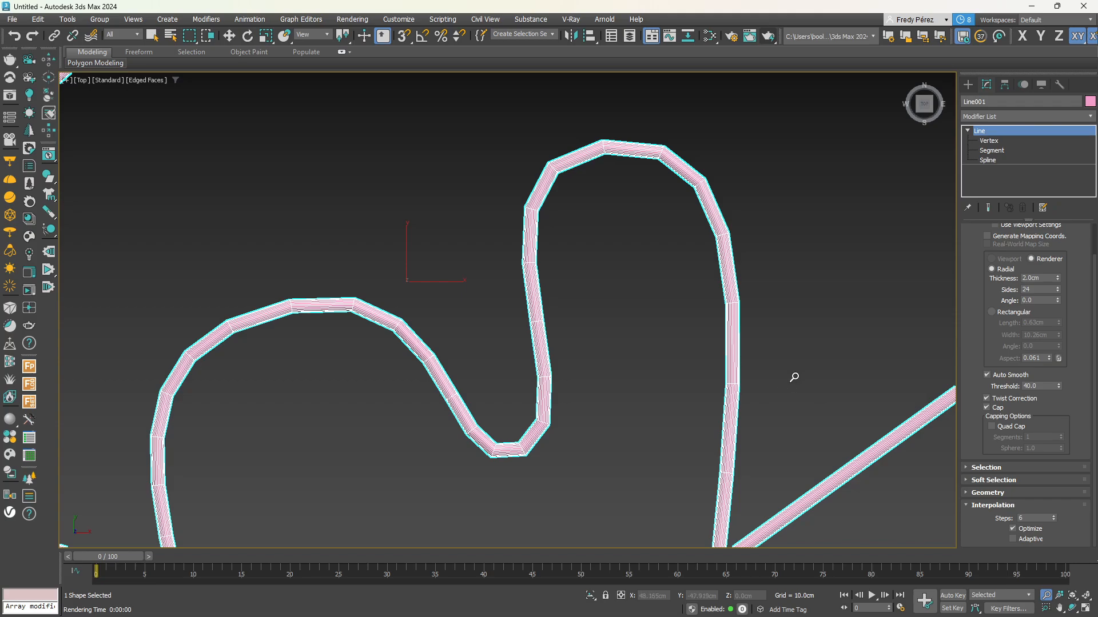
Set the line's interpolation Steps to 20 to smooth its curved segments
left_click_drag(1031, 519, 931, 513)
key("Return")
middle_click_drag(418, 341, 476, 295)
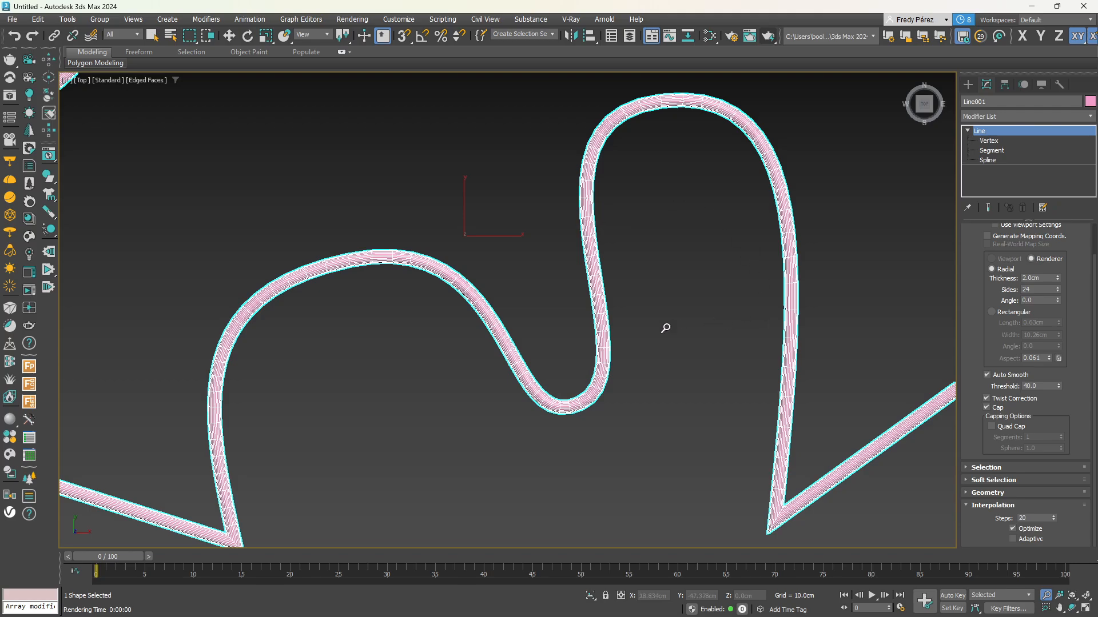
left_click_drag(663, 330, 663, 354)
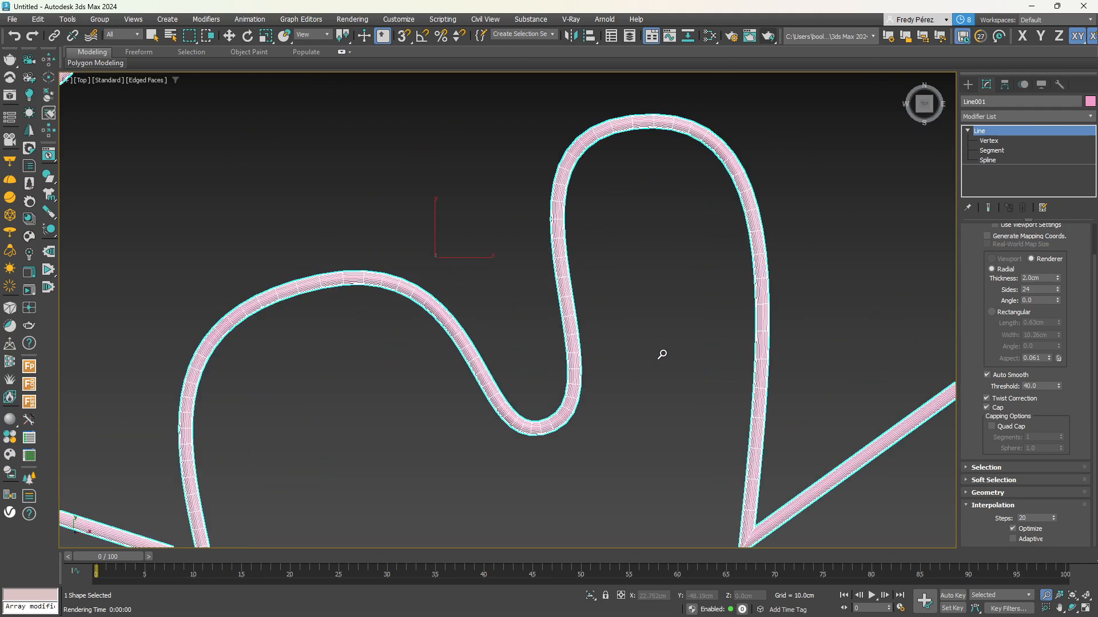
middle_click_drag(701, 380, 519, 354)
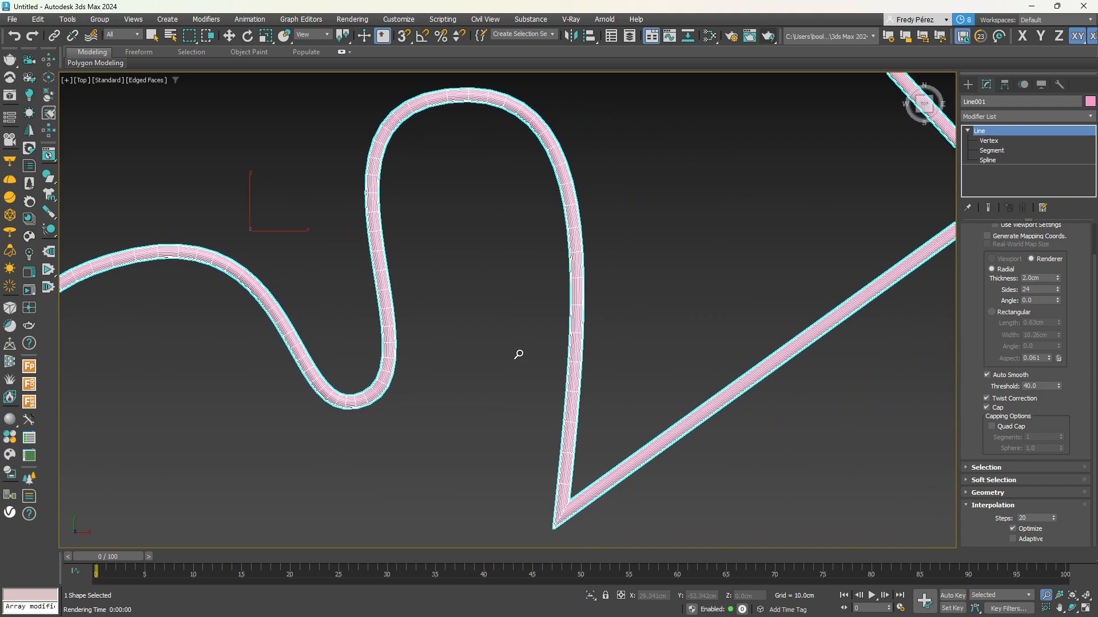
Examine the straight segments and sharp corners of the line for divisions while Optimize is on
middle_click_drag(683, 386, 513, 349)
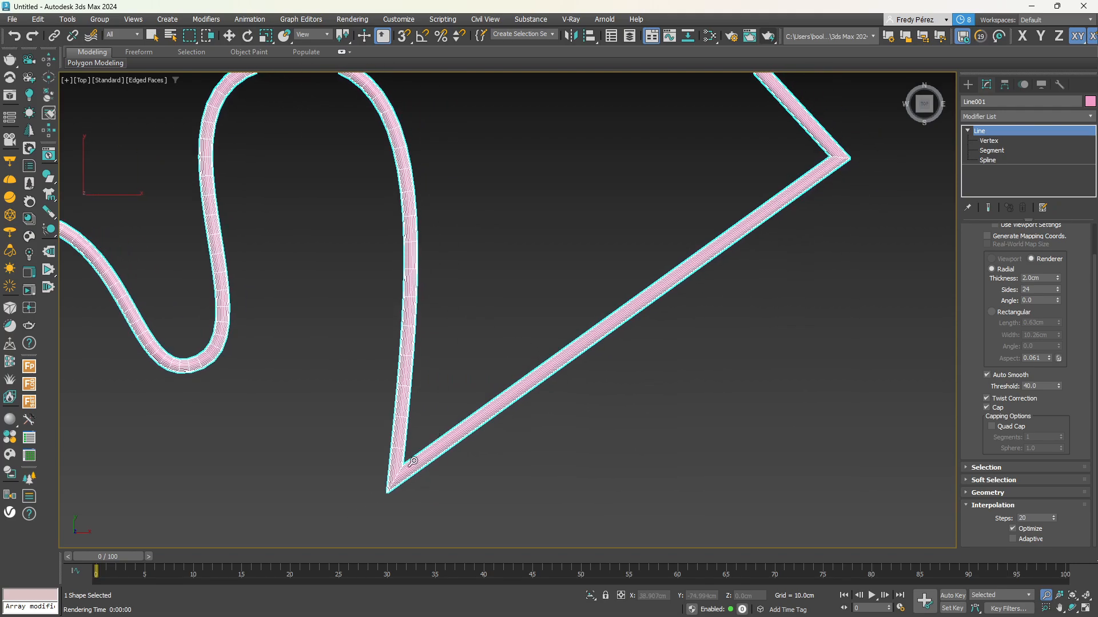
middle_click_drag(663, 299, 565, 336)
middle_click_drag(622, 228, 637, 191)
scroll(291, 512, "up", 5)
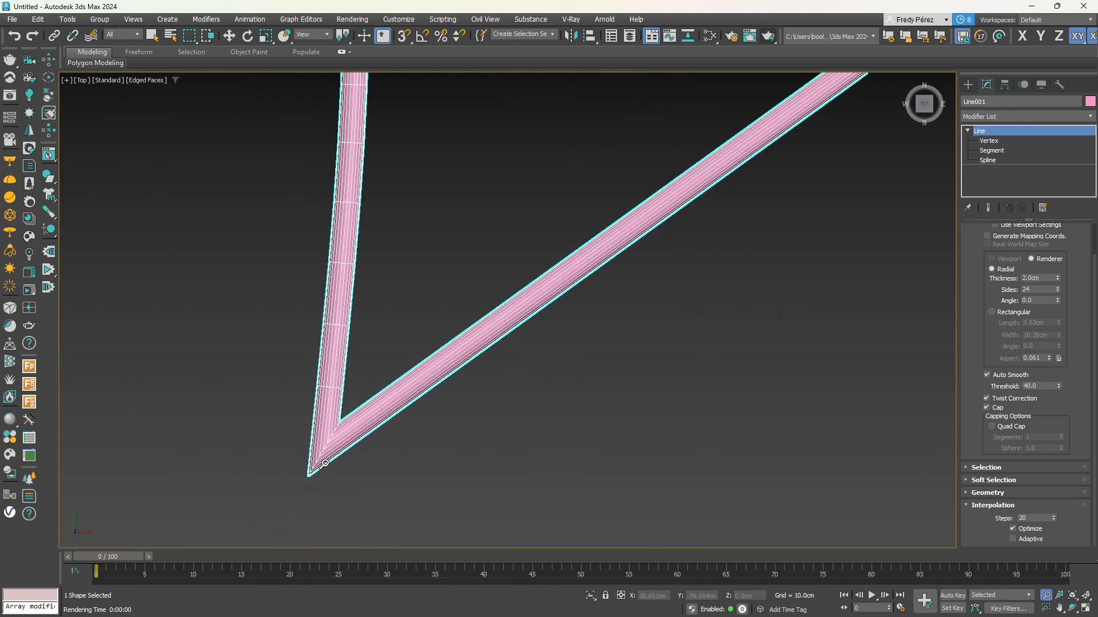
scroll(284, 482, "down", 6)
scroll(752, 157, "up", 6)
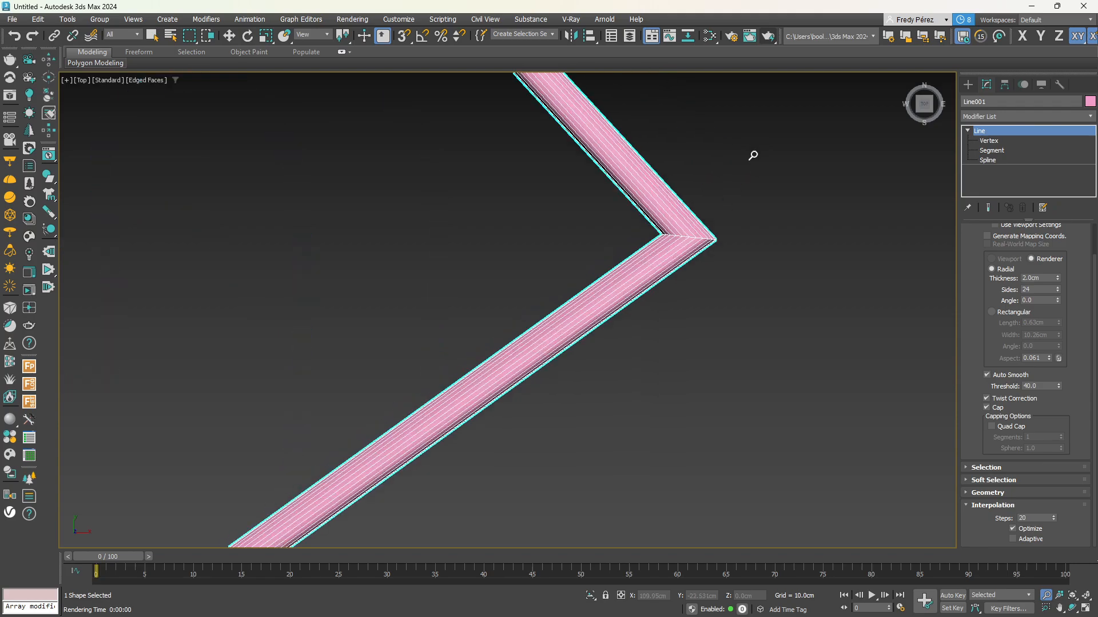
scroll(689, 242, "down", 7)
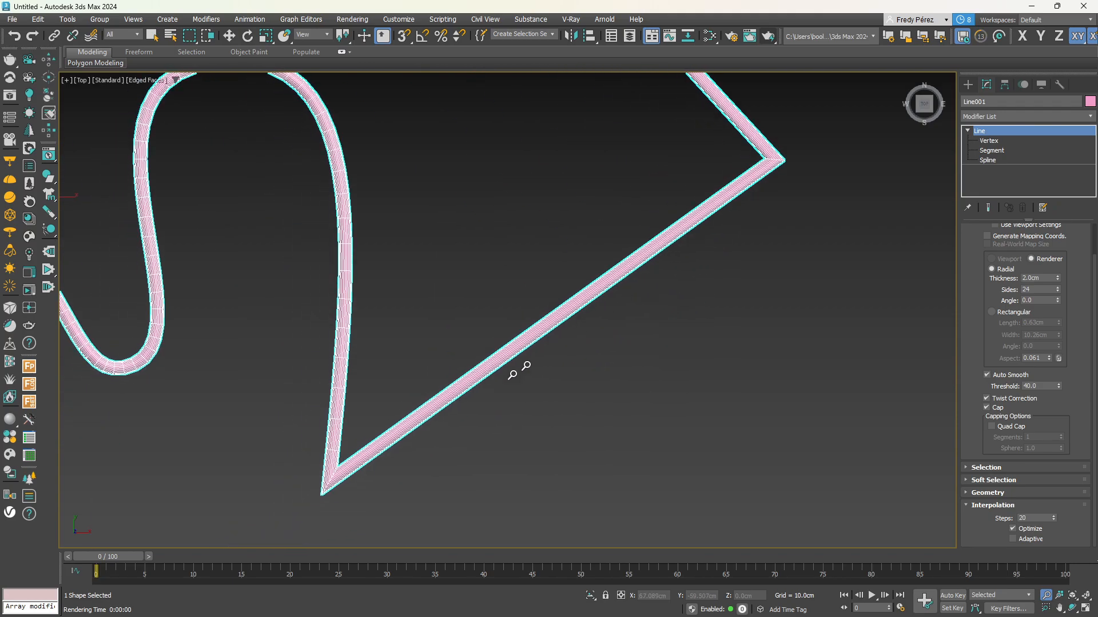
scroll(561, 310, "up", 8)
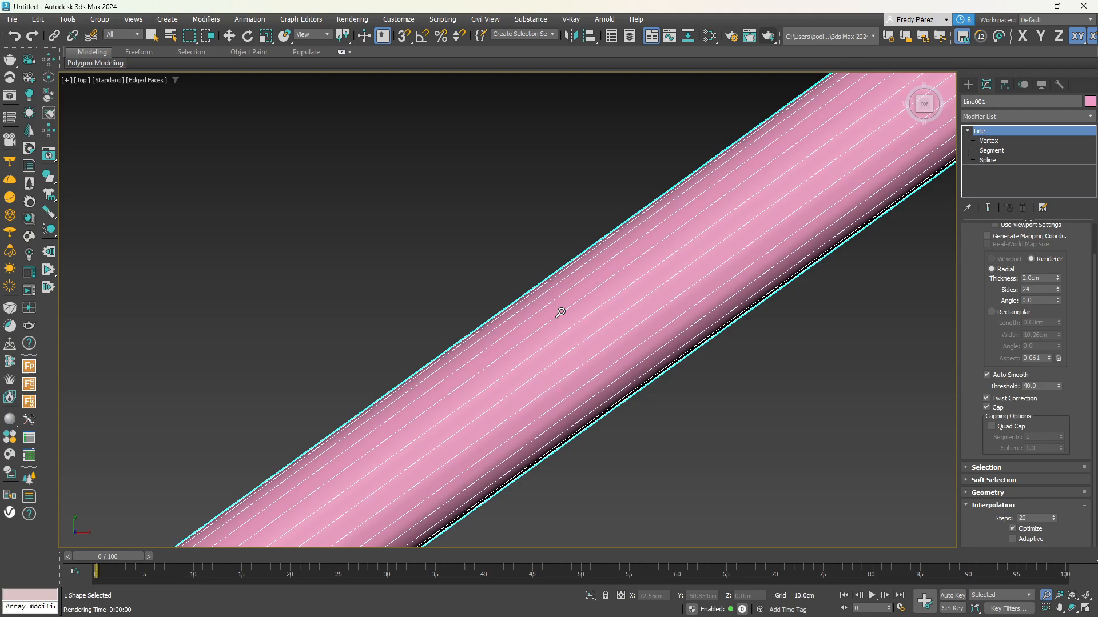
scroll(561, 313, "down", 8)
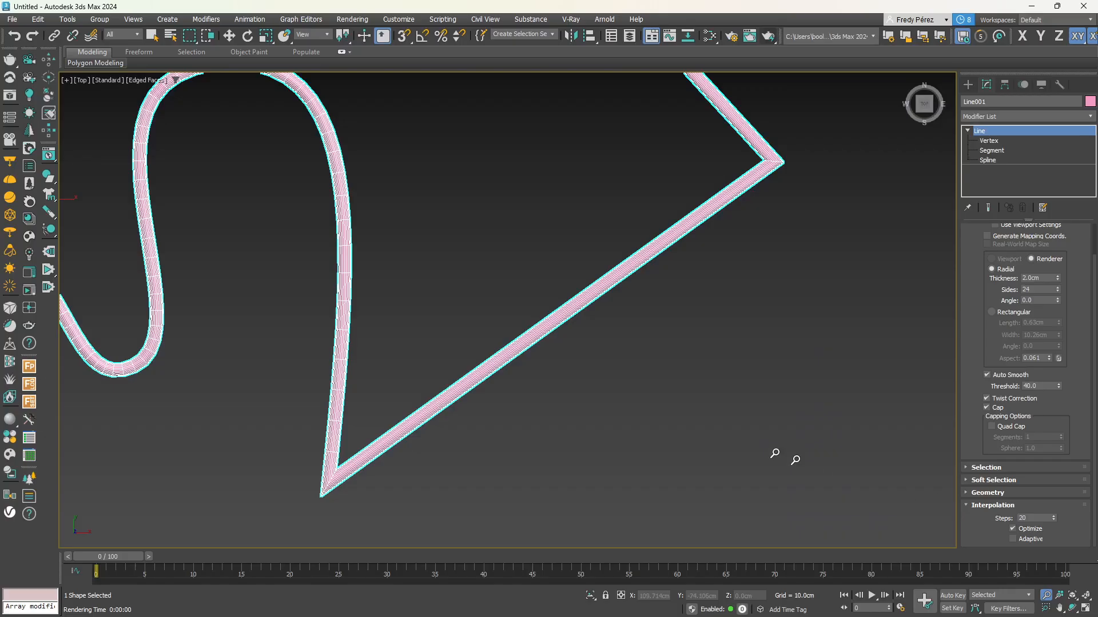
scroll(662, 404, "up", 5)
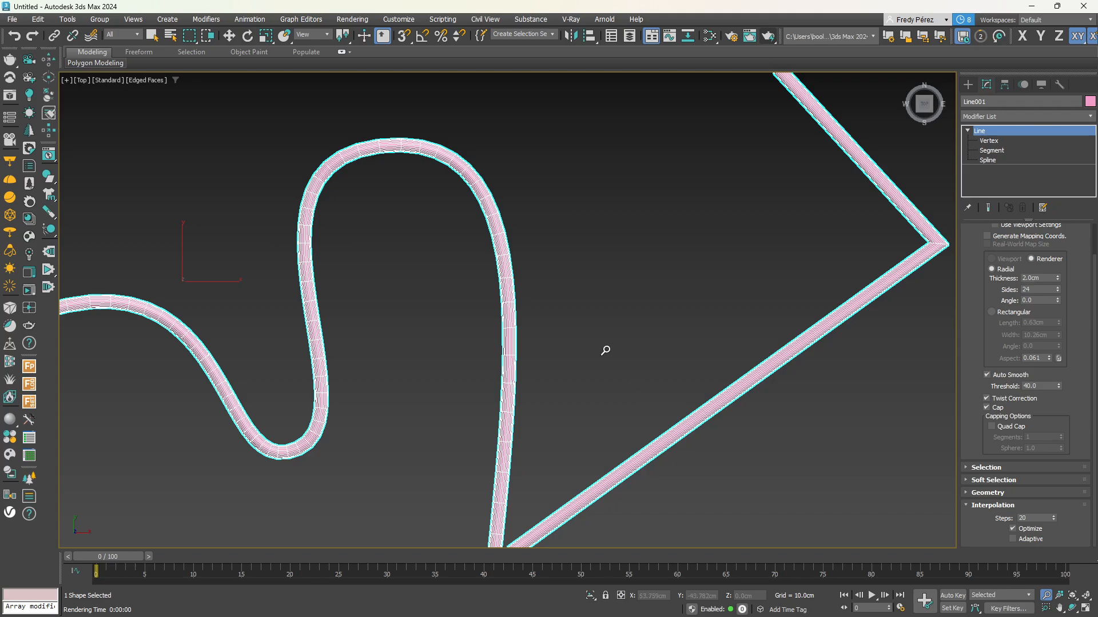
middle_click_drag(570, 331, 677, 501)
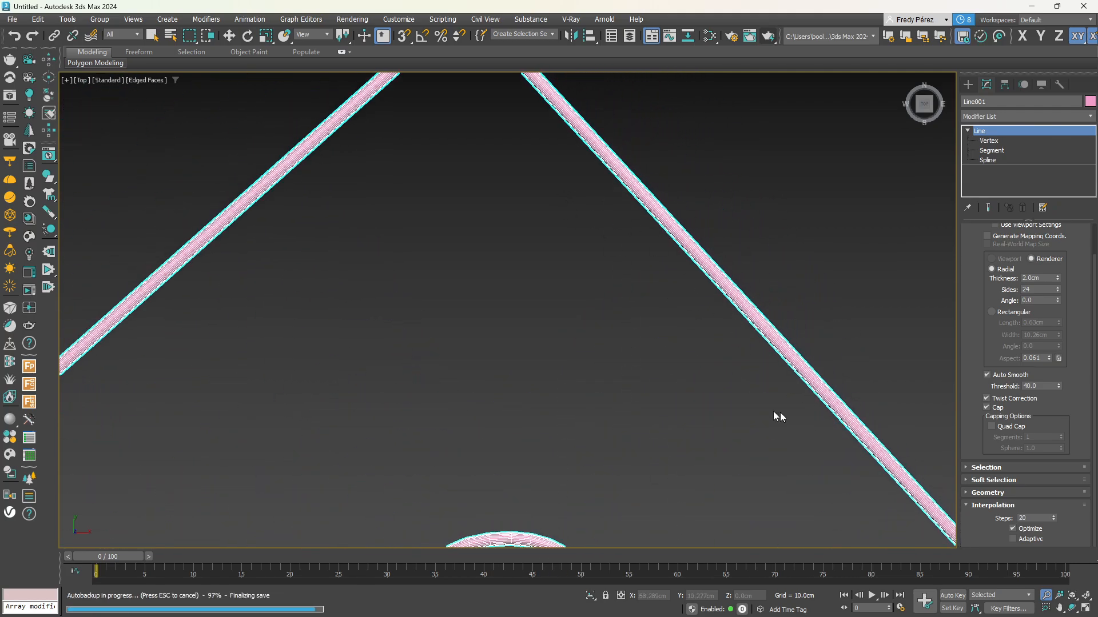
scroll(710, 383, "down", 2)
middle_click_drag(779, 383, 611, 281)
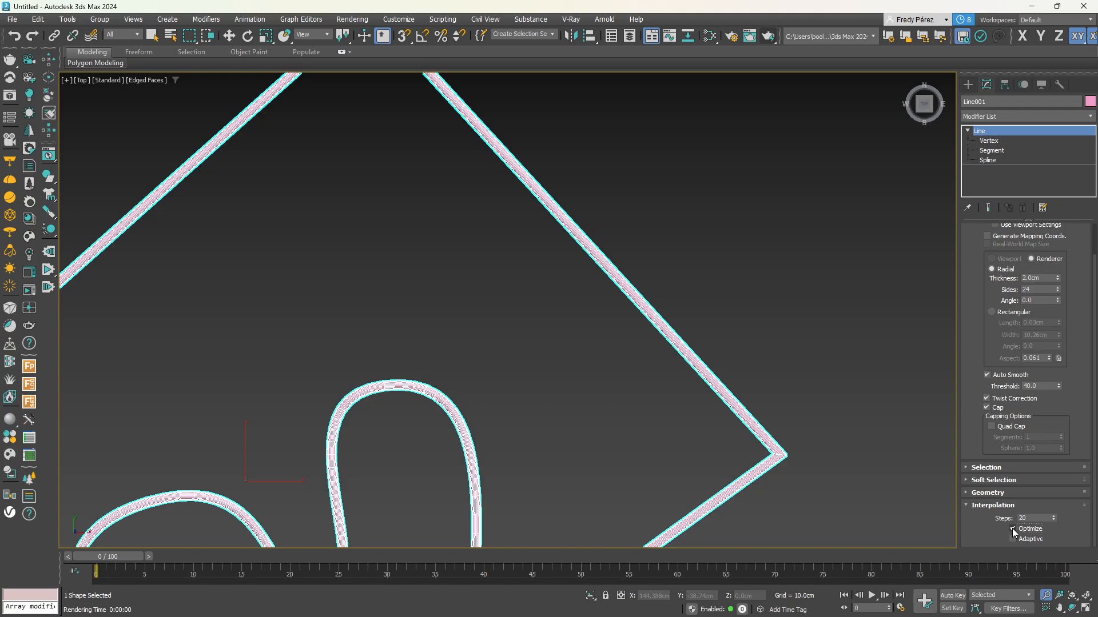
Turn off Optimize in the line's interpolation settings and inspect the divisions along the straight segments
scroll(747, 411, "up", 5)
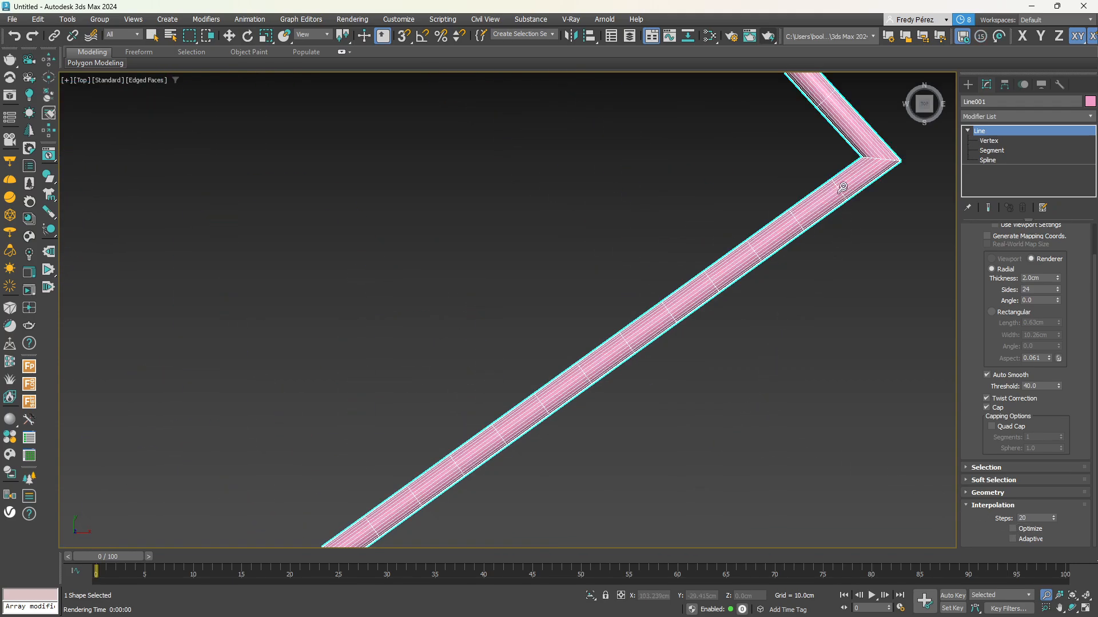
scroll(842, 182, "up", 3)
scroll(835, 206, "up", 4)
scroll(834, 210, "down", 3)
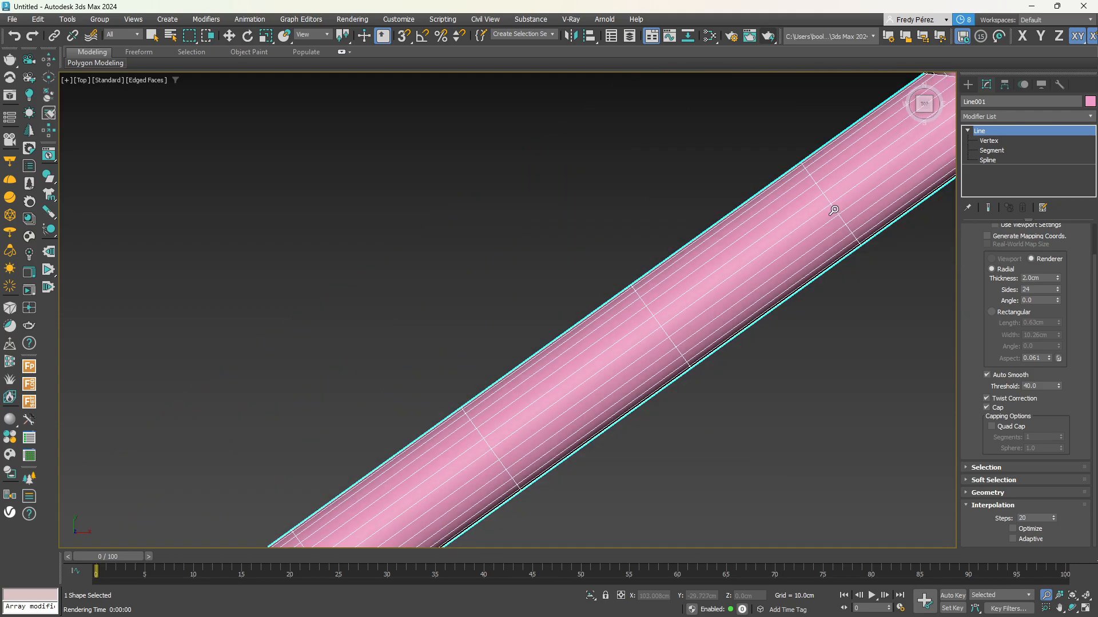
scroll(670, 316, "up", 4)
scroll(670, 316, "down", 4)
middle_click_drag(606, 358, 840, 154)
scroll(640, 326, "up", 1)
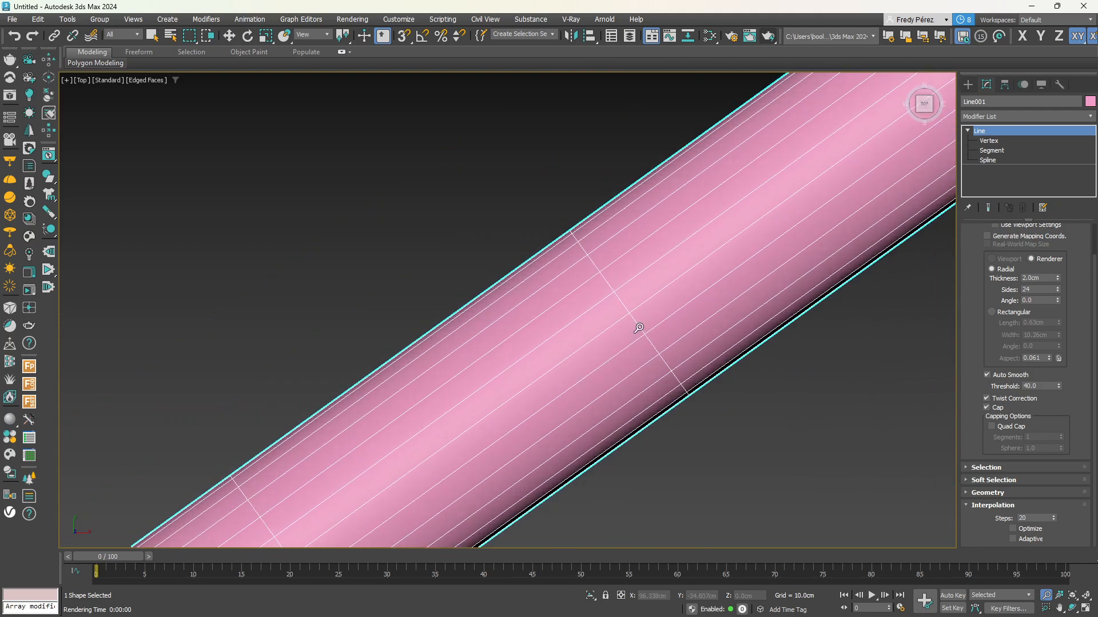
scroll(641, 327, "down", 6)
scroll(641, 327, "down", 5)
scroll(581, 307, "up", 5)
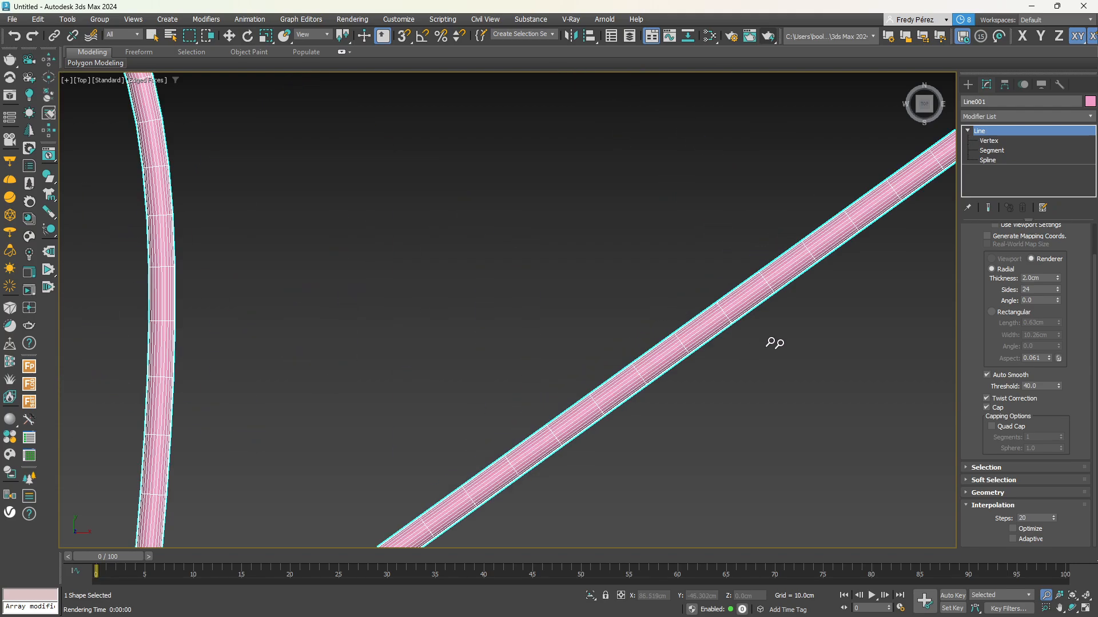
Turn Optimize back on for the line and check its straight segments and corner
left_click(1013, 529)
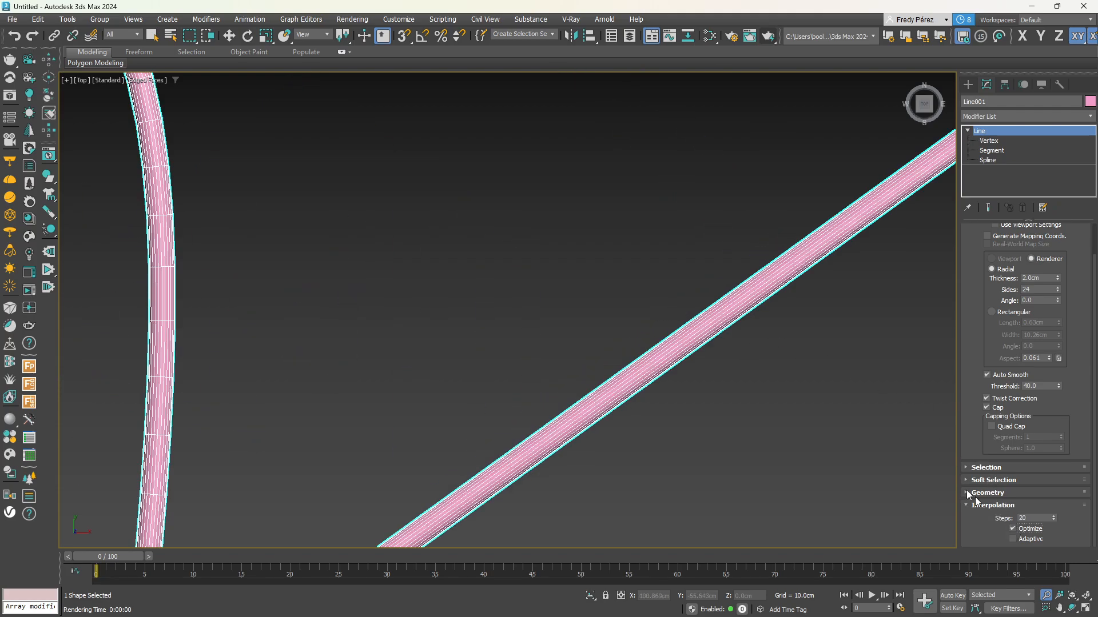
middle_click_drag(785, 363, 590, 342)
scroll(590, 342, "down", 6)
scroll(656, 264, "up", 5)
middle_click_drag(630, 300, 725, 249)
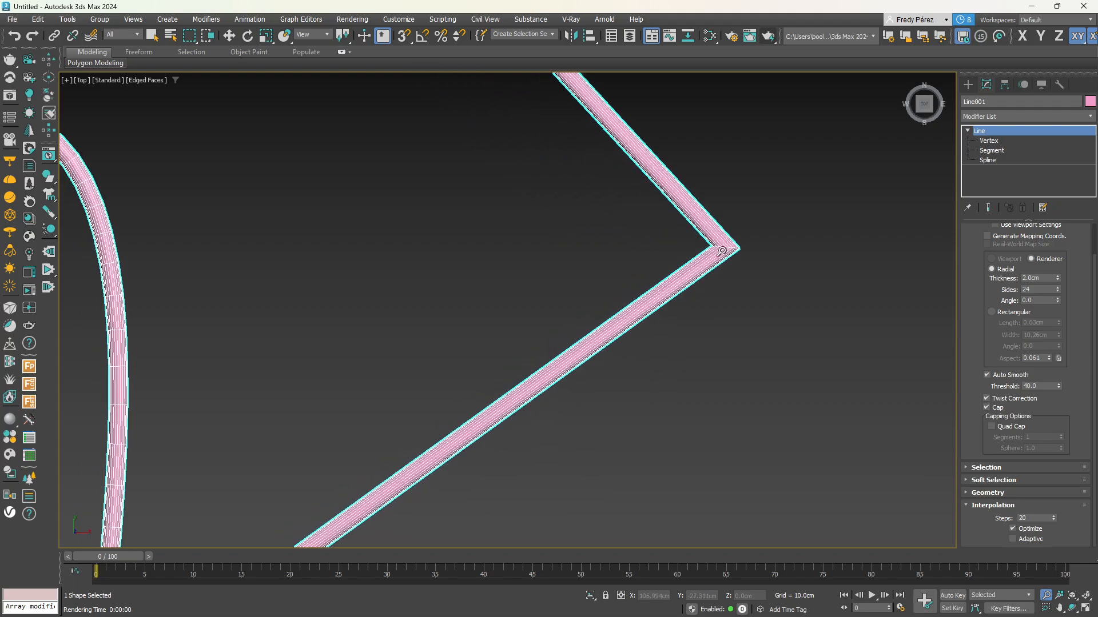
Turn Adaptive on in the line's interpolation settings, check the overall curve, and turn it back off
scroll(740, 249, "down", 4)
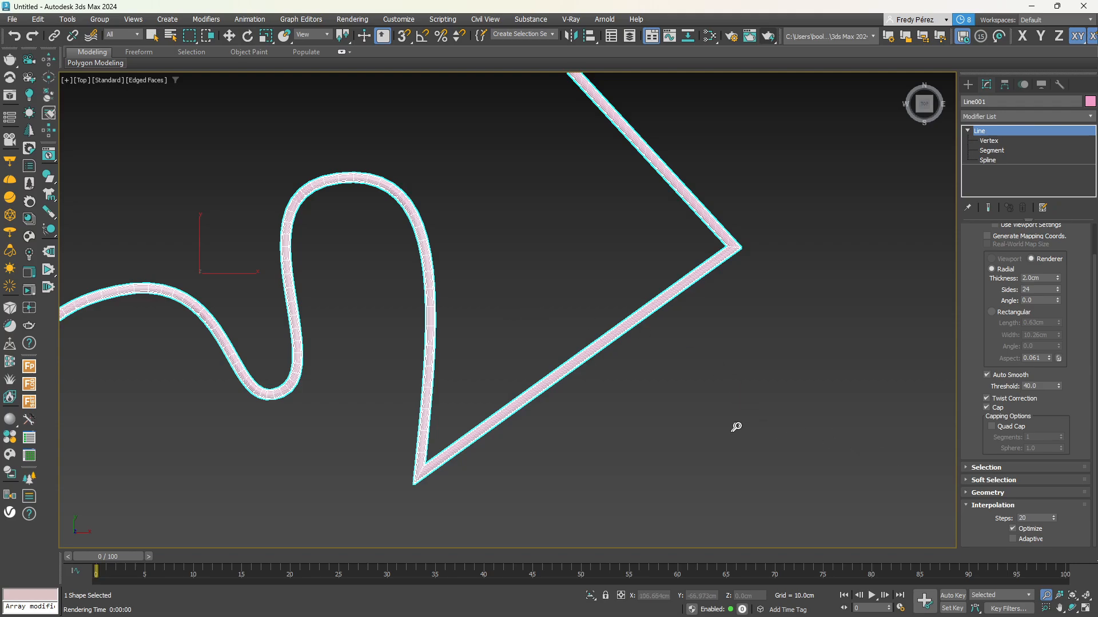
left_click(1013, 538)
middle_click_drag(657, 392, 800, 358)
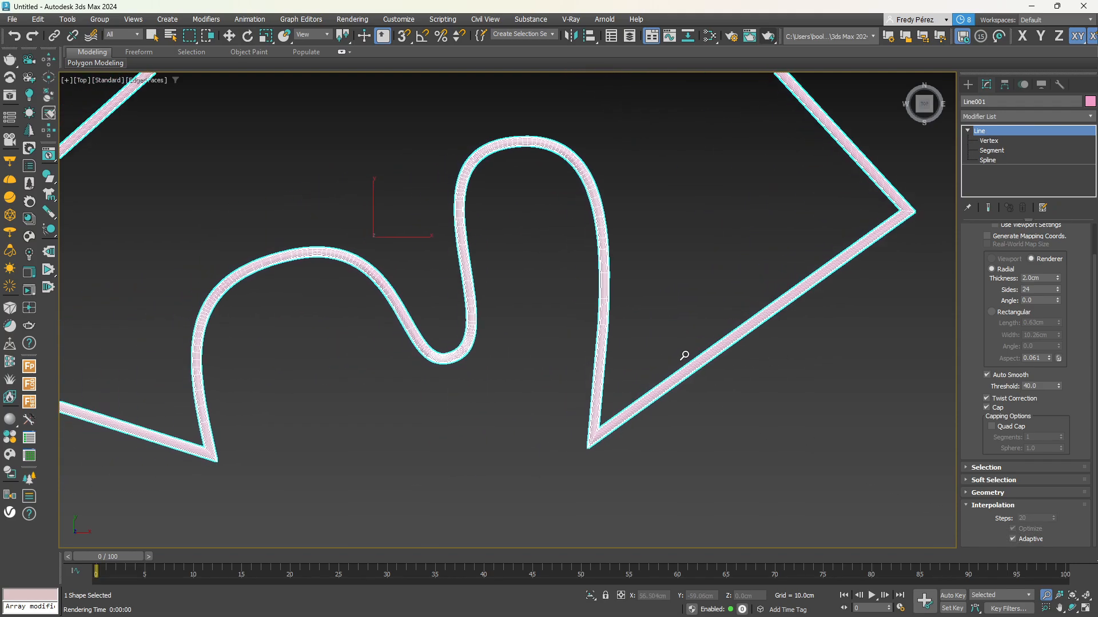
left_click(1013, 538)
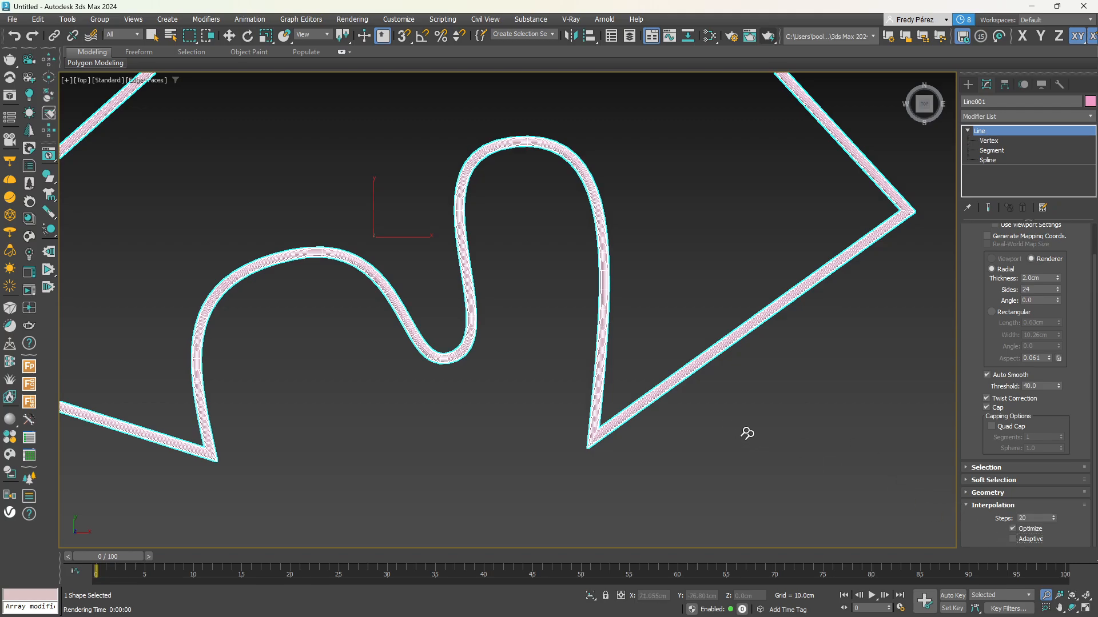
Examine the spacing of the divisions along the line's tall curve, from its sharp lower corner to its crest, with Adaptive off
scroll(664, 297, "up", 3)
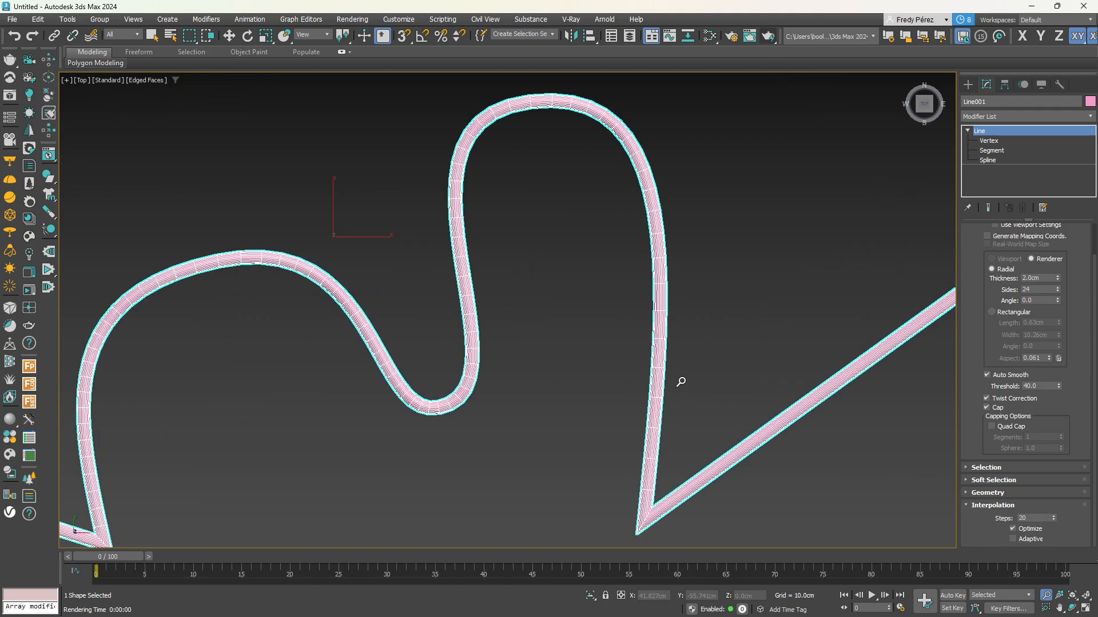
scroll(680, 382, "up", 2)
middle_click_drag(698, 311, 707, 355)
scroll(708, 355, "up", 2)
middle_click_drag(704, 206, 553, 146)
scroll(489, 128, "up", 2)
middle_click_drag(654, 334, 610, 223)
middle_click_drag(615, 335, 612, 201)
middle_click_drag(619, 394, 645, 154)
middle_click_drag(629, 316, 569, 326)
scroll(568, 390, "up", 3)
middle_click_drag(571, 215, 581, 484)
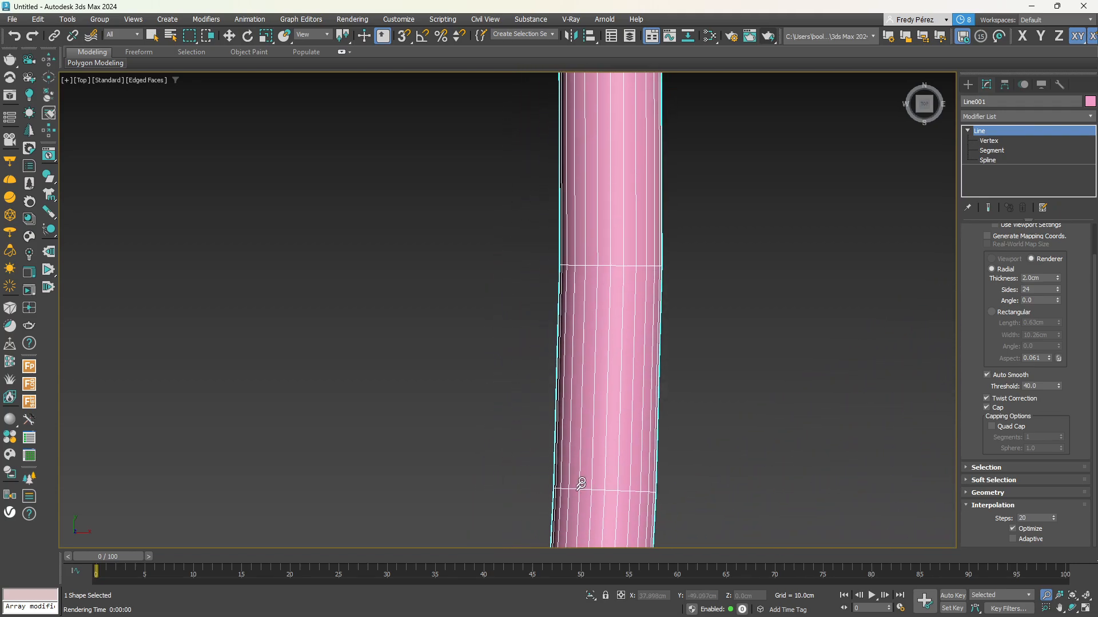
middle_click_drag(600, 263, 635, 487)
middle_click_drag(649, 86, 658, 468)
middle_click_drag(651, 191, 636, 315)
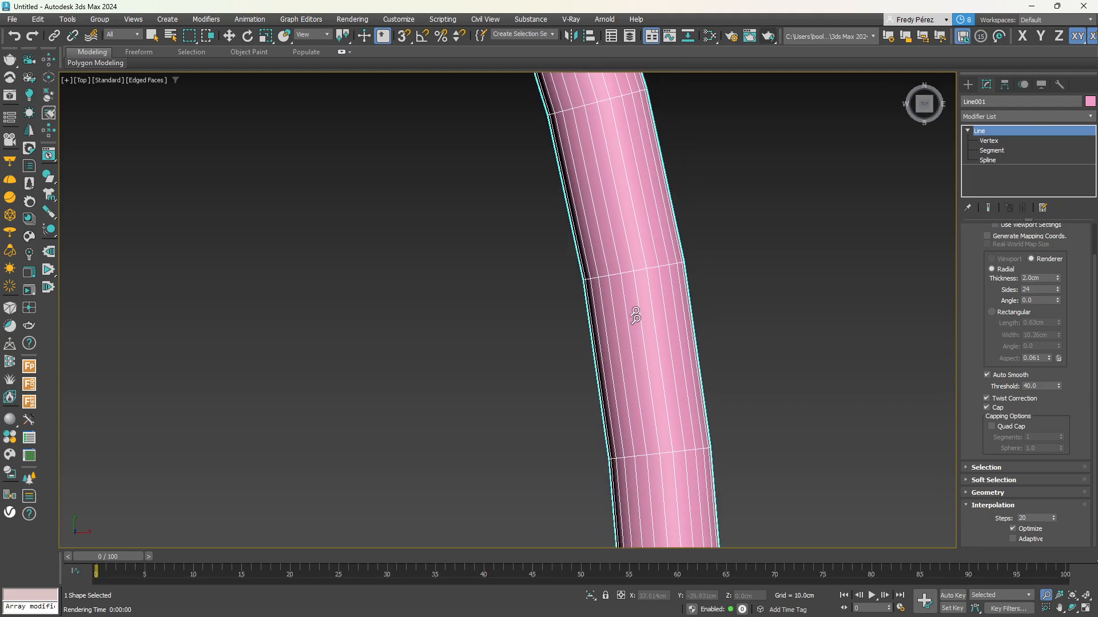
middle_click_drag(626, 214, 652, 431)
middle_click_drag(531, 139, 666, 440)
middle_click_drag(520, 89, 634, 326)
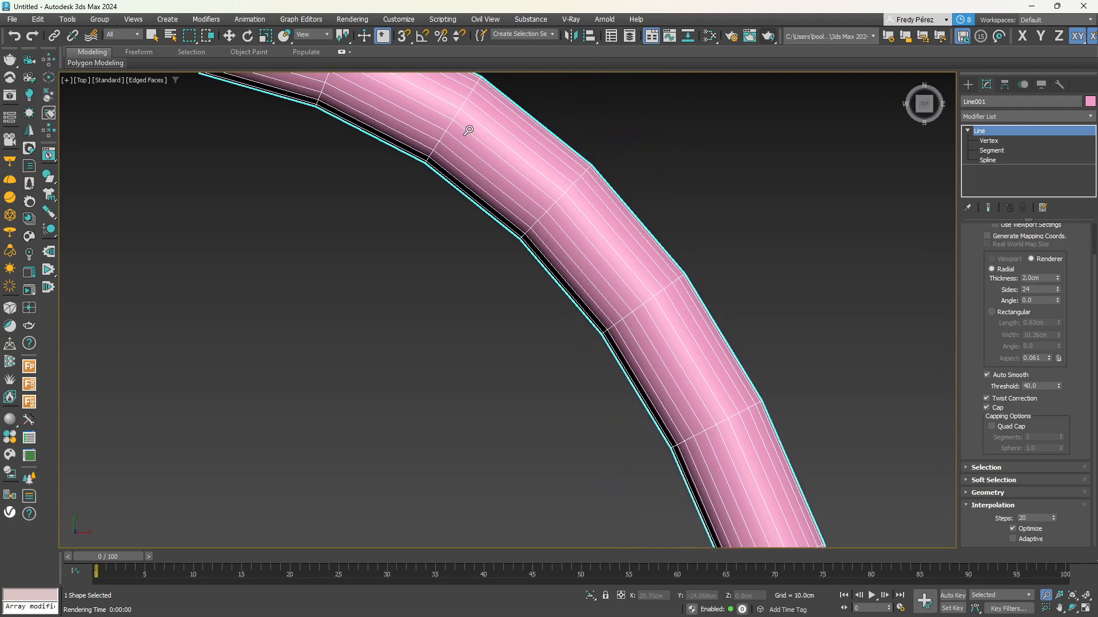
middle_click_drag(468, 130, 637, 292)
middle_click_drag(431, 215, 593, 201)
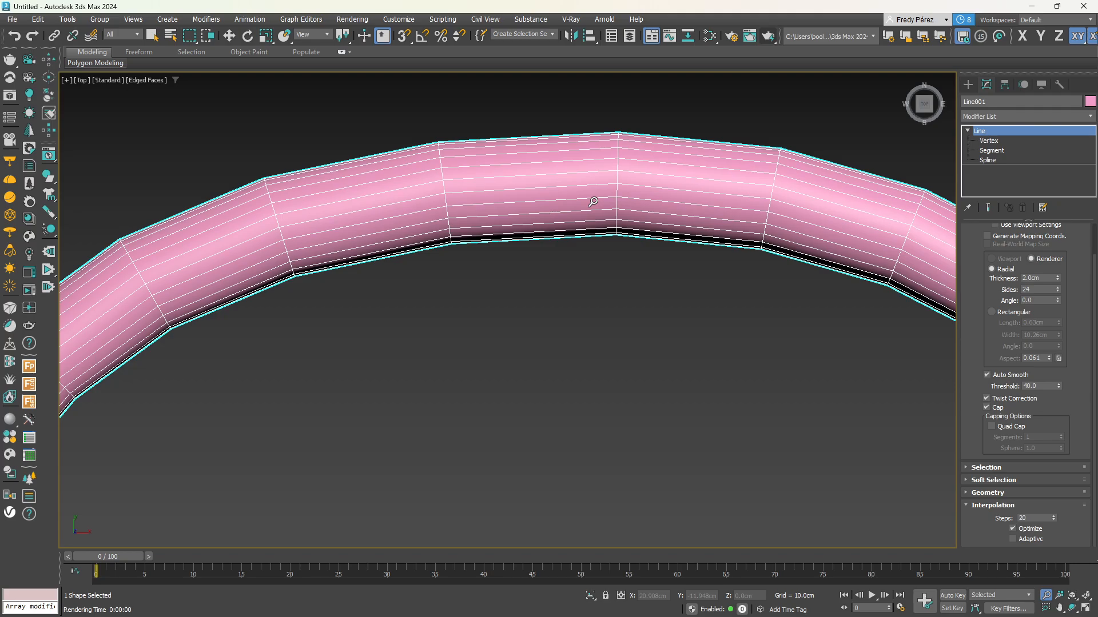
Inspect the divisions between the tall curve and the lower bend, including the nearly straight stretch, with Adaptive off
scroll(589, 191, "down", 6)
middle_click_drag(564, 237, 604, 131)
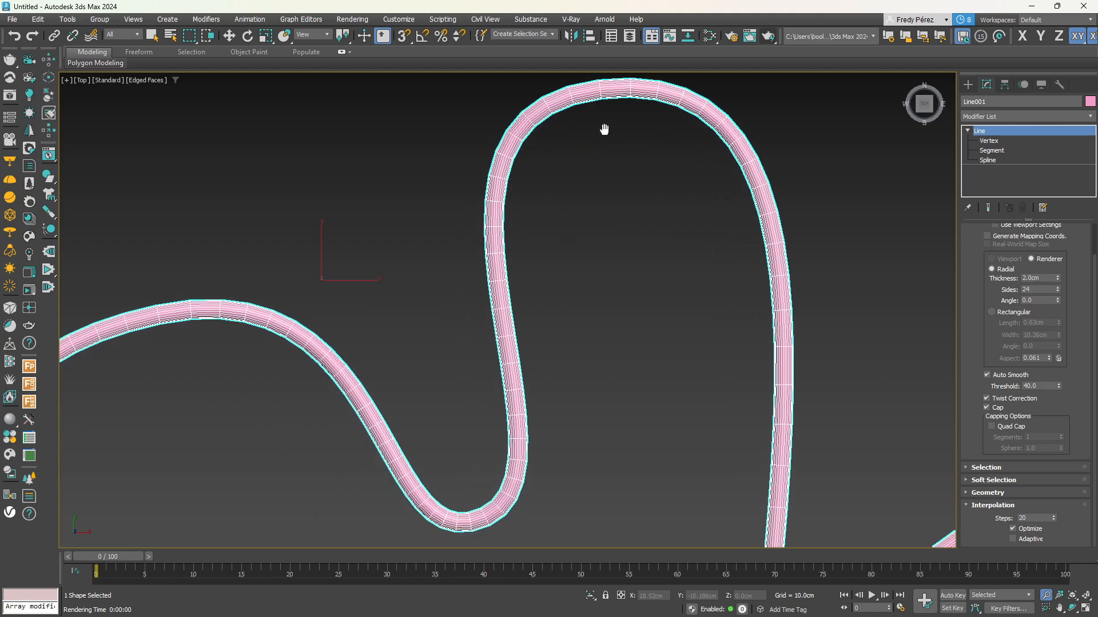
scroll(522, 274, "up", 3)
middle_click_drag(482, 318, 478, 179)
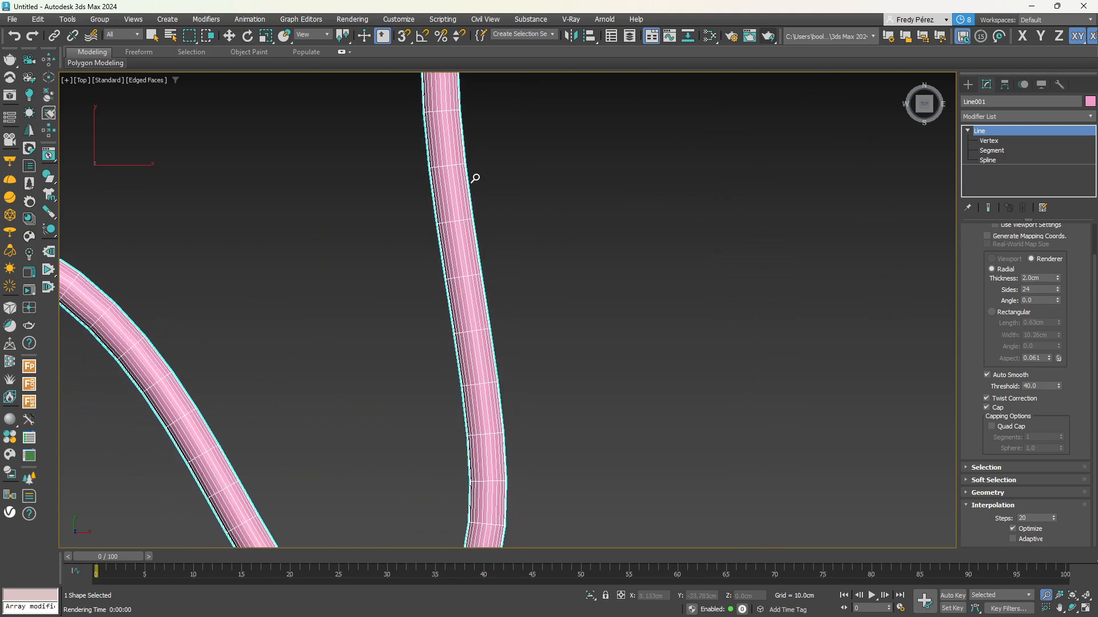
scroll(475, 178, "down", 5)
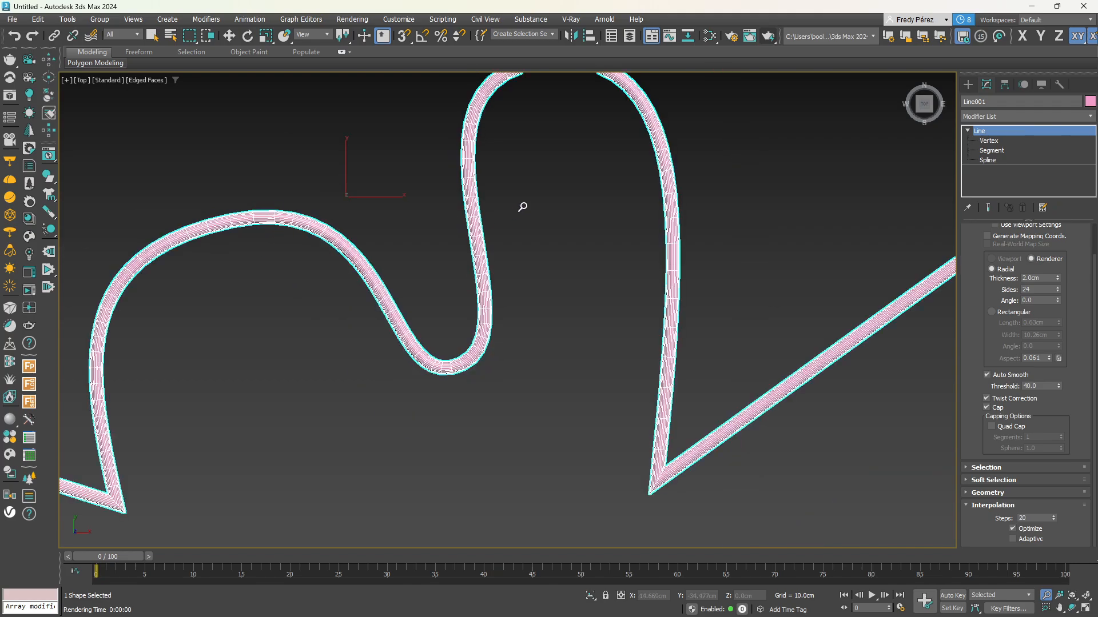
scroll(698, 326, "down", 1)
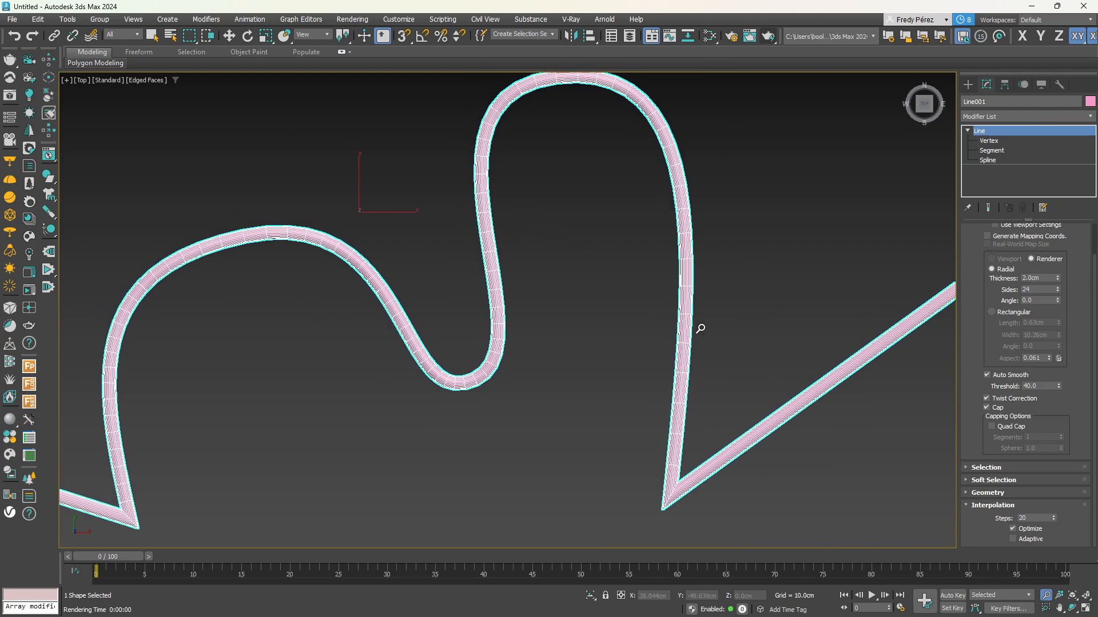
Turn on Adaptive interpolation for the line and inspect the divisions along its long side and in the tight lower bend
left_click(1012, 540)
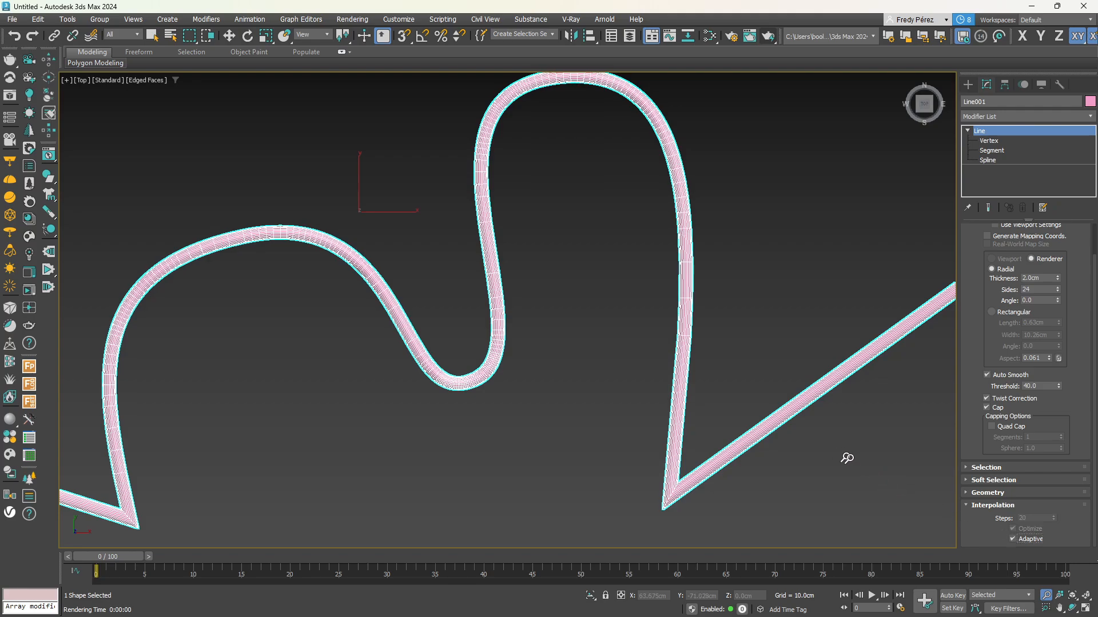
scroll(699, 441, "up", 2)
scroll(695, 333, "up", 2)
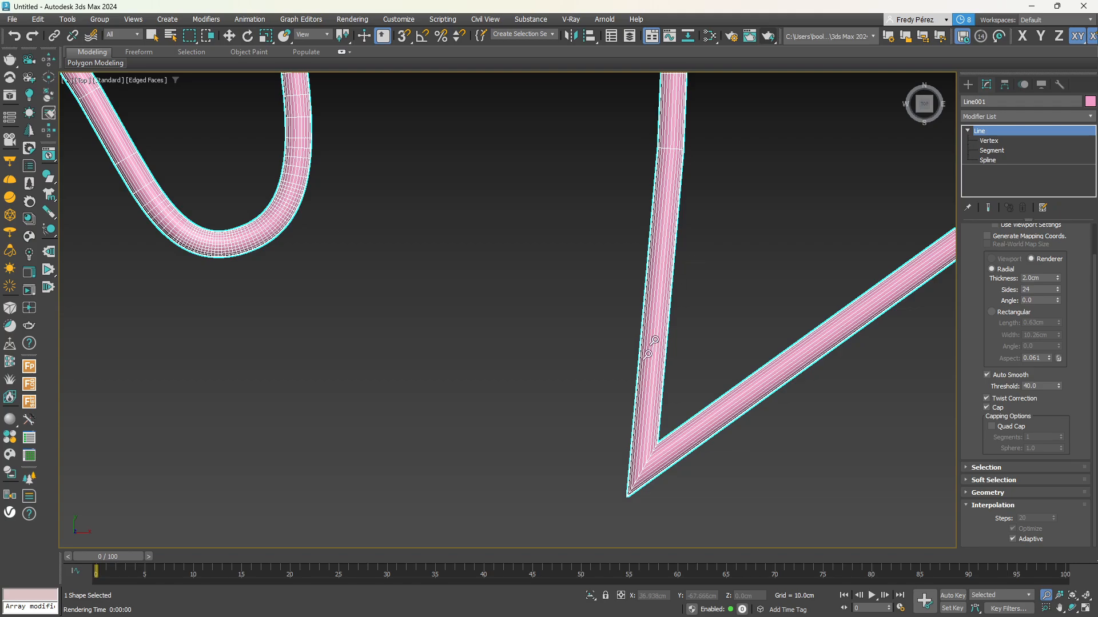
scroll(660, 162, "up", 2)
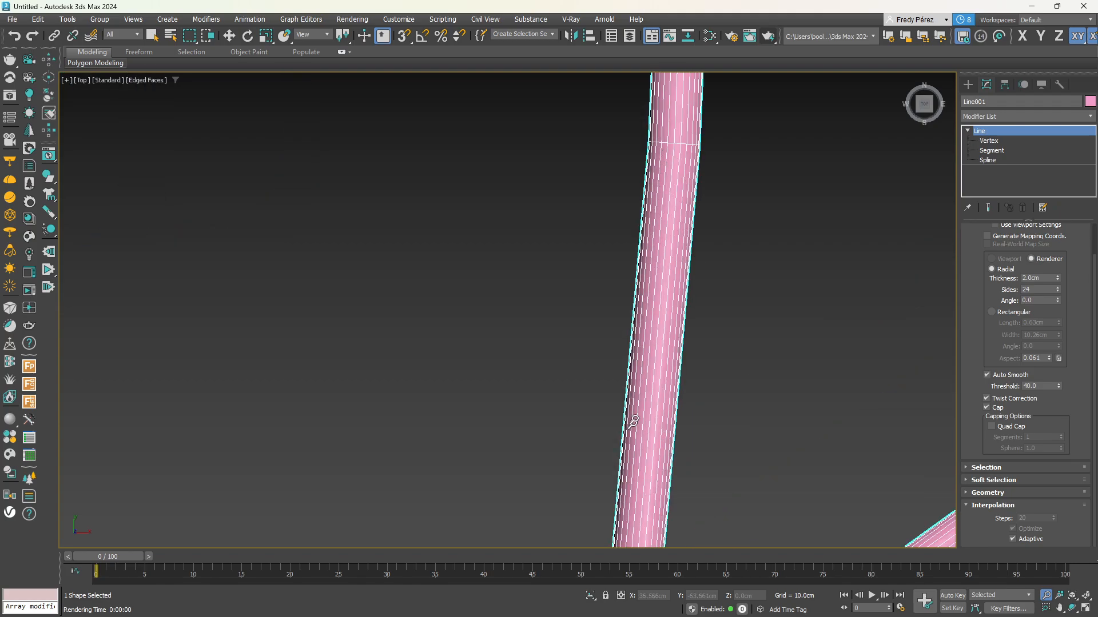
scroll(633, 420, "down", 1)
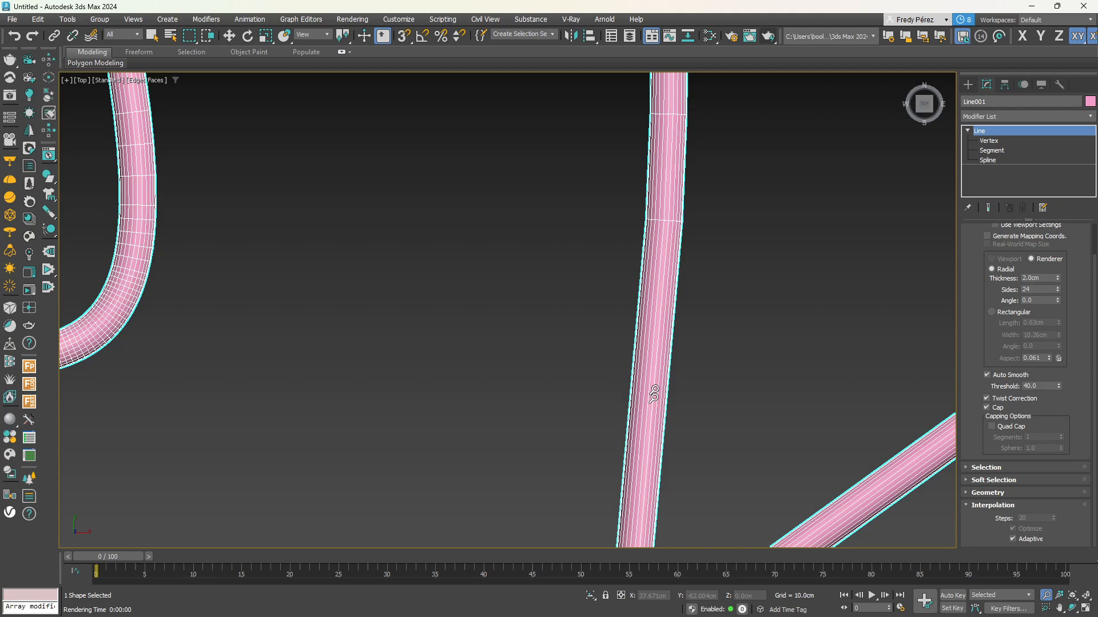
middle_click_drag(669, 189, 677, 377)
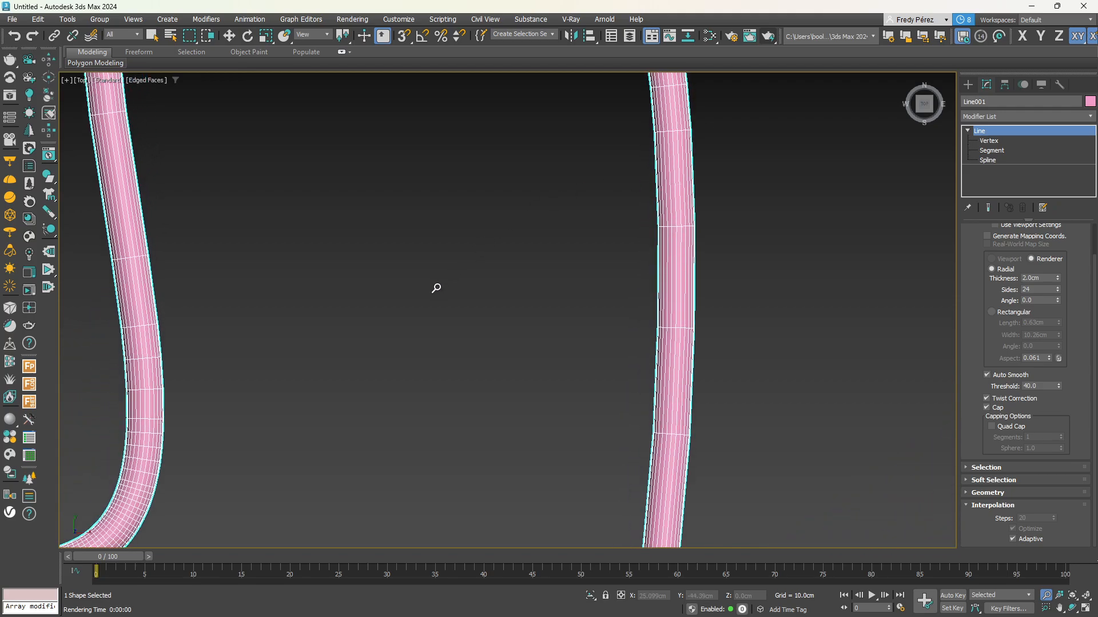
middle_click_drag(256, 441, 468, 297)
middle_click_drag(359, 375, 597, 231)
scroll(520, 211, "up", 4)
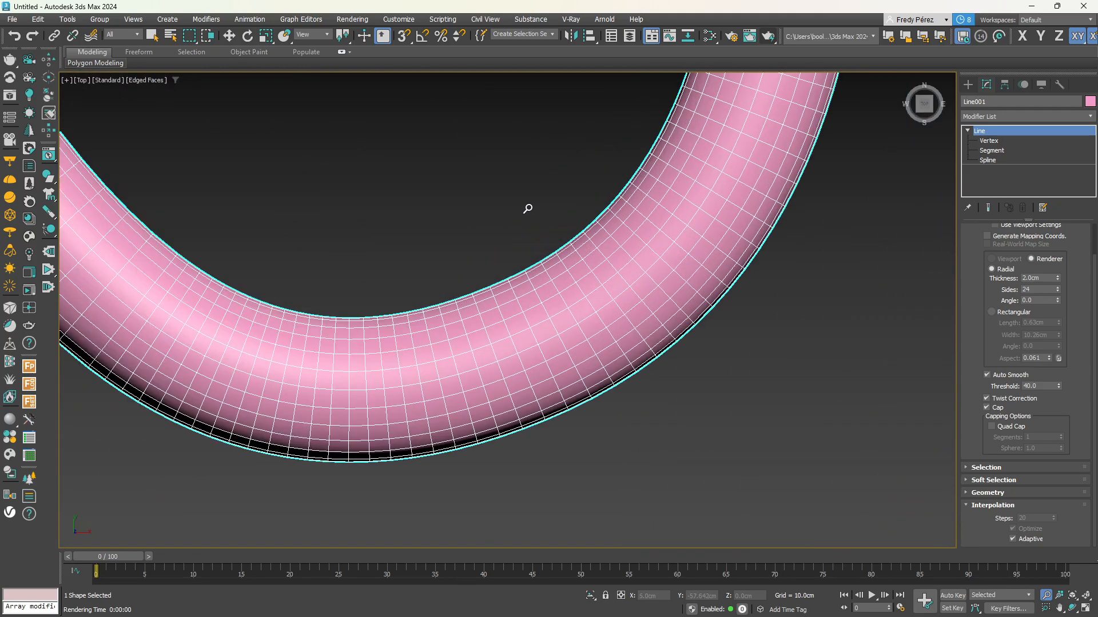
scroll(527, 208, "down", 1)
middle_click_drag(552, 188, 587, 237)
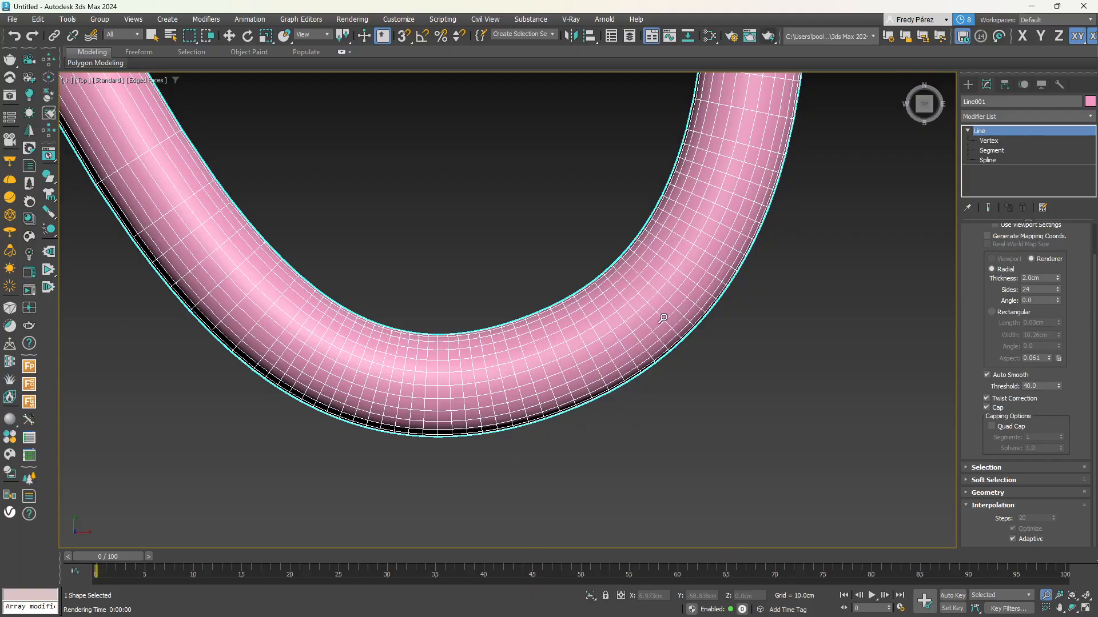
Compare the adaptive divisions on the line's nearly straight stretches with those on its tight bends and upper curve
scroll(663, 315, "down", 4)
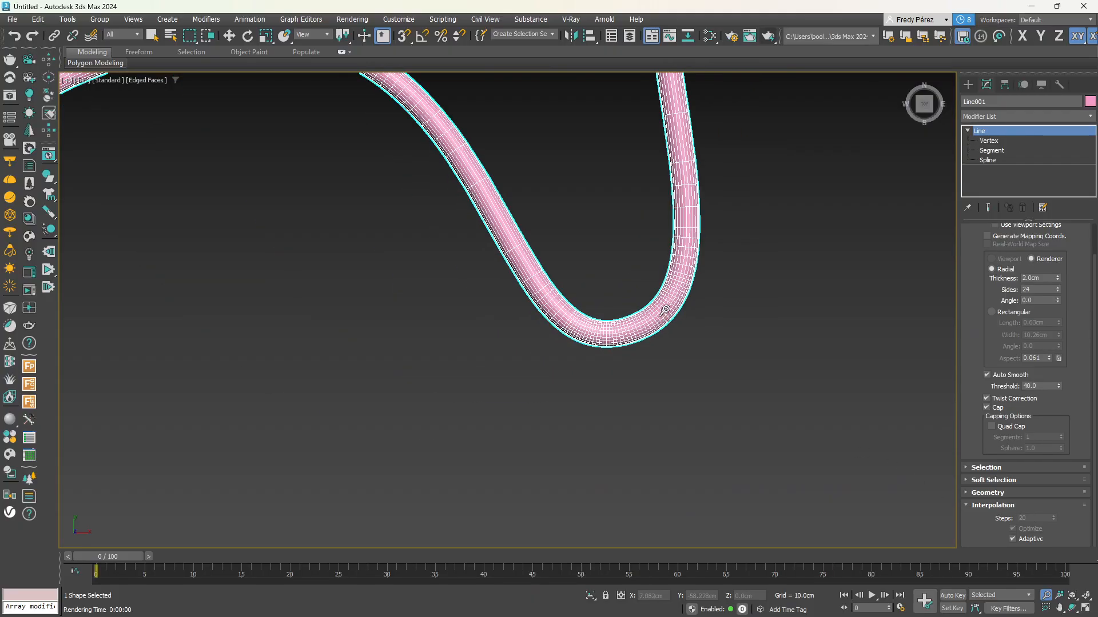
scroll(698, 240, "up", 2)
scroll(747, 366, "up", 1)
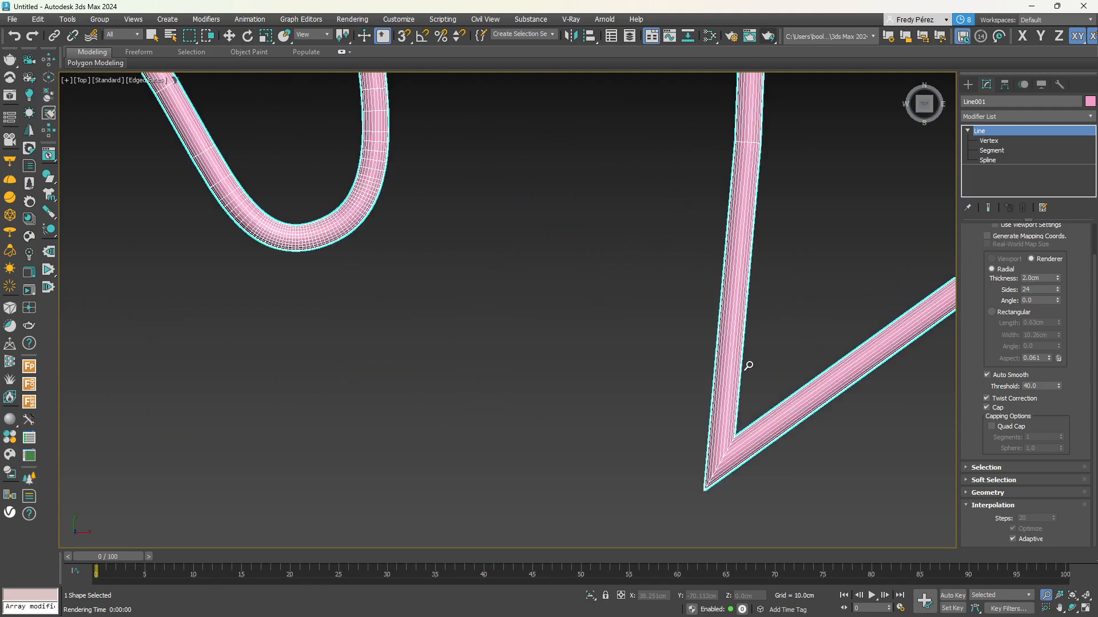
scroll(755, 314, "down", 1)
scroll(713, 245, "down", 1)
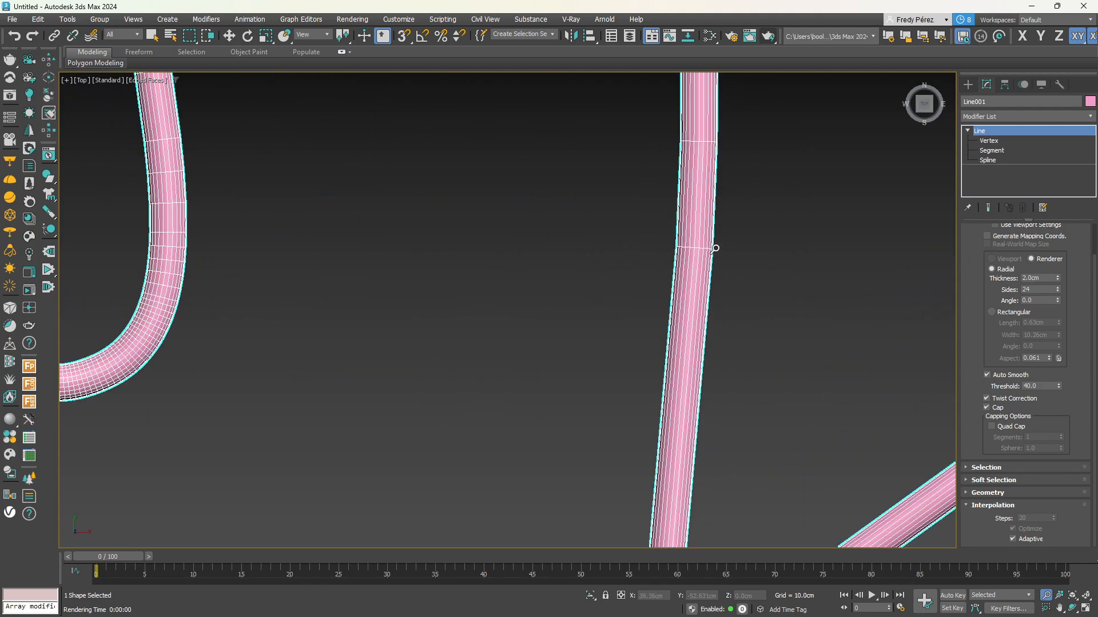
scroll(691, 194, "down", 1)
middle_click_drag(691, 193, 758, 347)
scroll(593, 142, "up", 3)
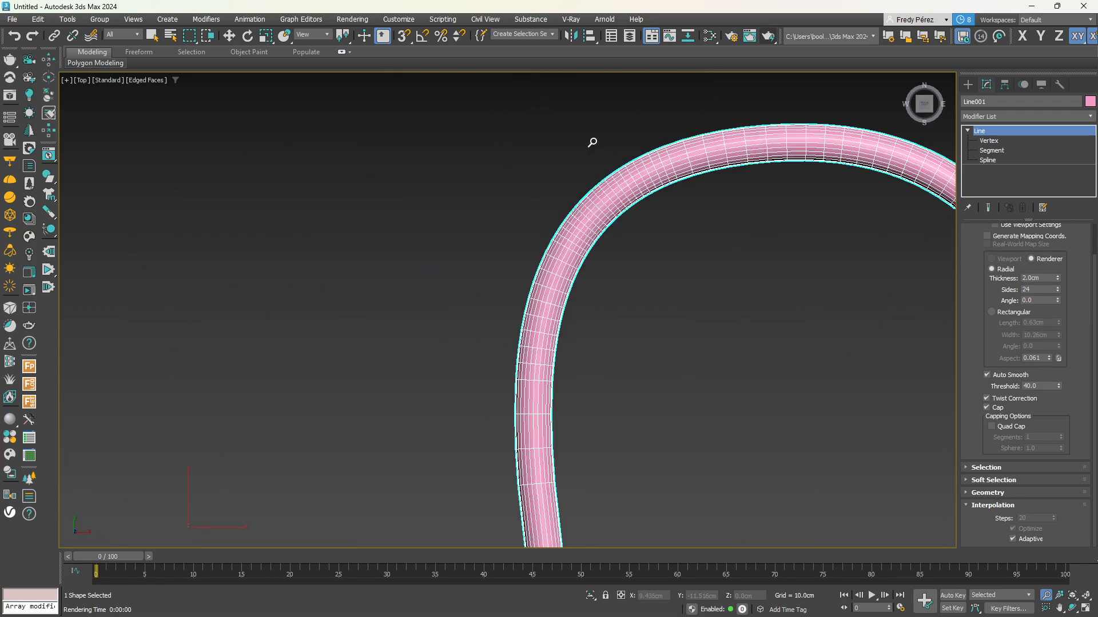
scroll(608, 169, "up", 1)
scroll(595, 216, "up", 2)
scroll(589, 220, "down", 4)
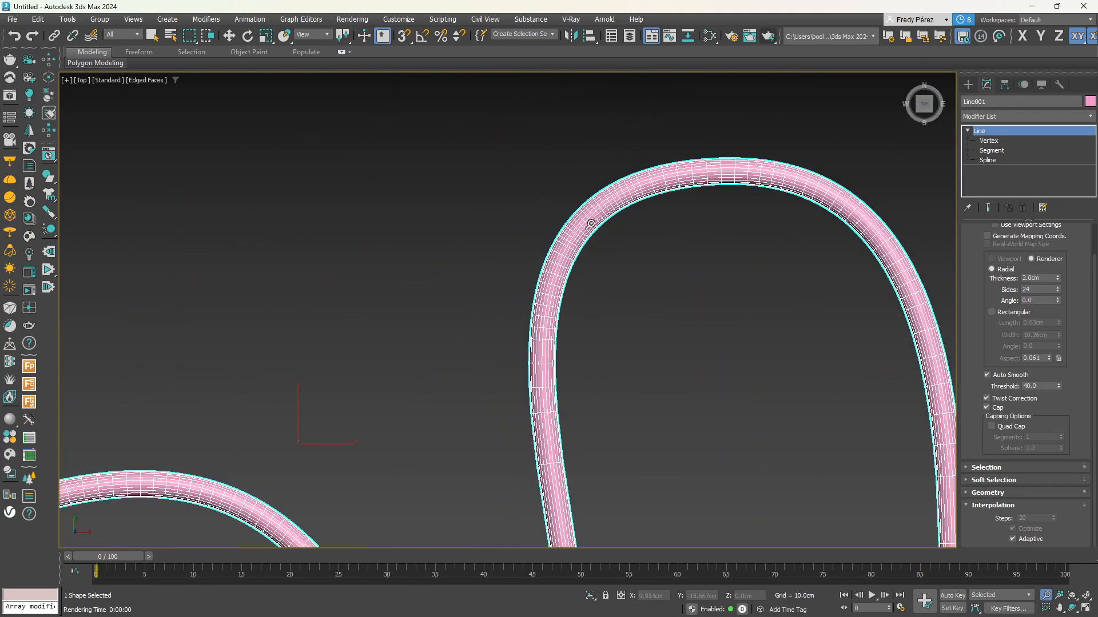
middle_click_drag(659, 248, 602, 181)
scroll(649, 228, "down", 3)
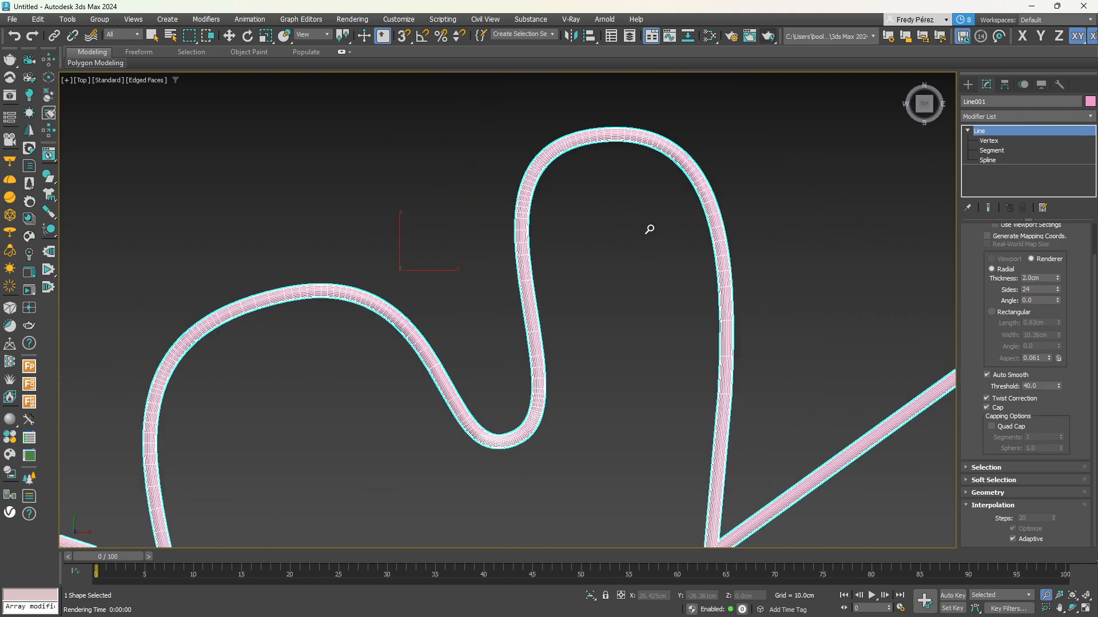
Turn off Adaptive for the line, check the curves, and collapse the Interpolation settings
left_click(1013, 539)
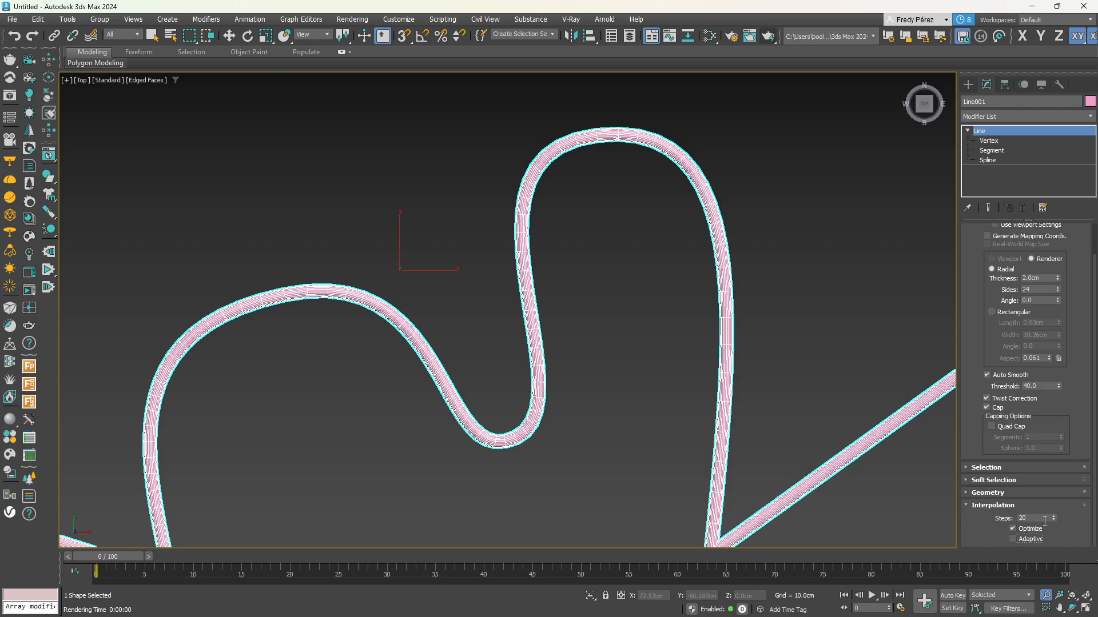
scroll(781, 338, "down", 3)
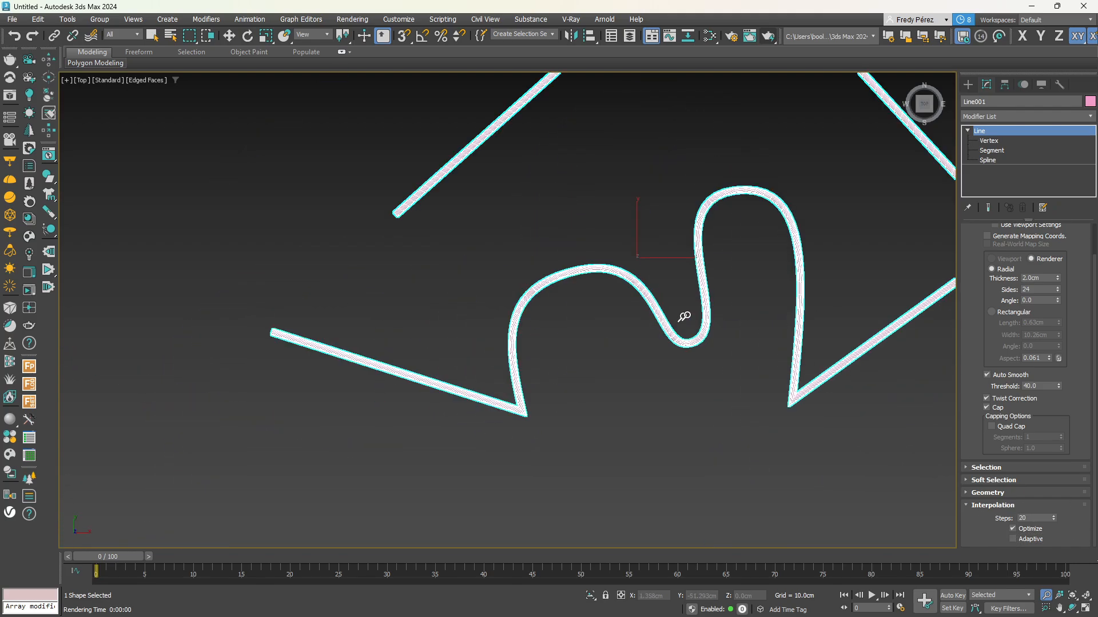
scroll(708, 286, "up", 3)
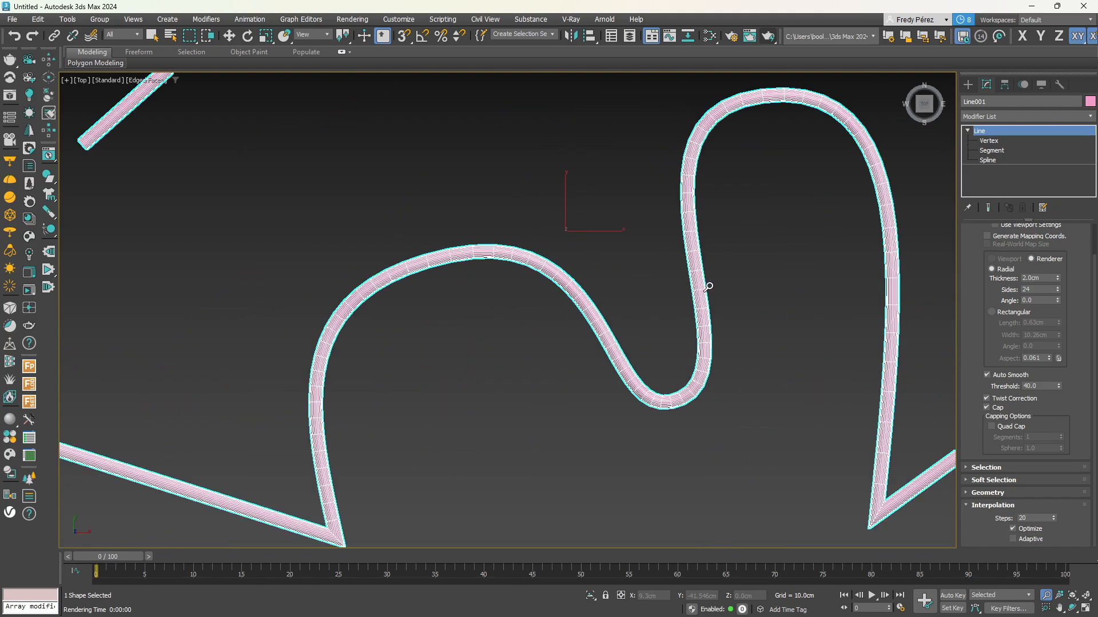
left_click(979, 505)
Frame the line's shape, collapse its Rendering settings and expand its Selection settings
left_click_drag(813, 444, 748, 381)
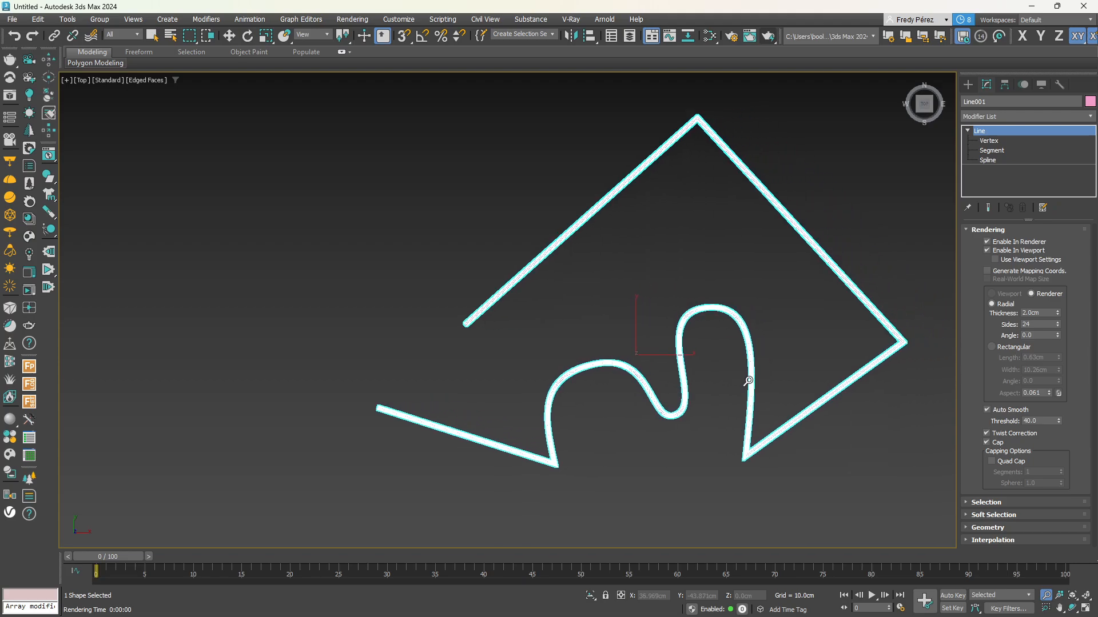
scroll(785, 391, "up", 2)
scroll(752, 348, "down", 1)
middle_click_drag(752, 348, 713, 372)
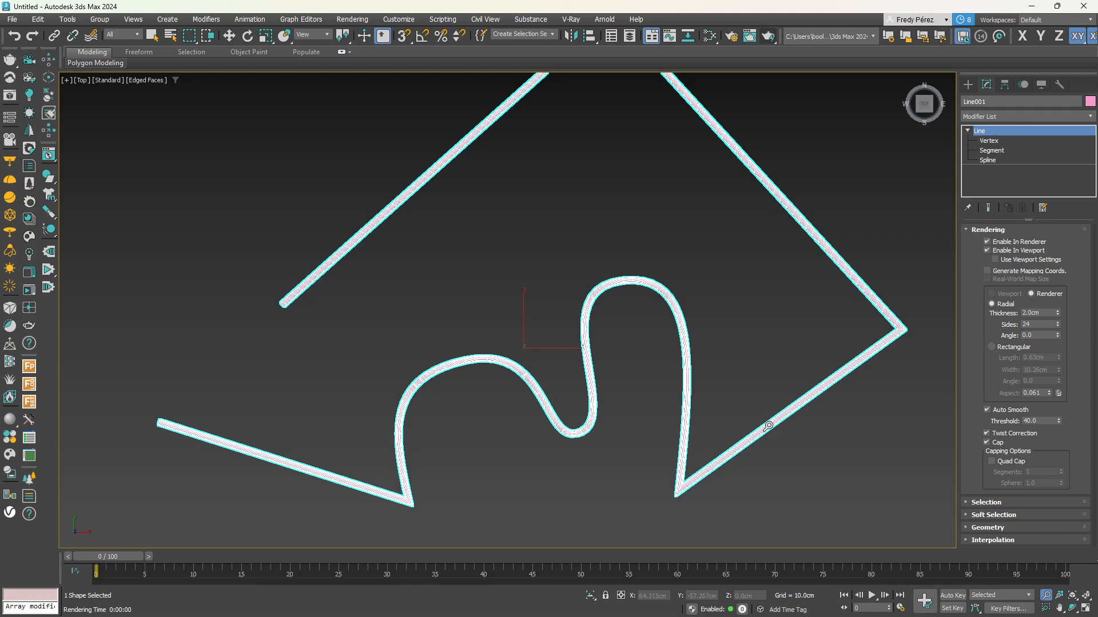
left_click(965, 230)
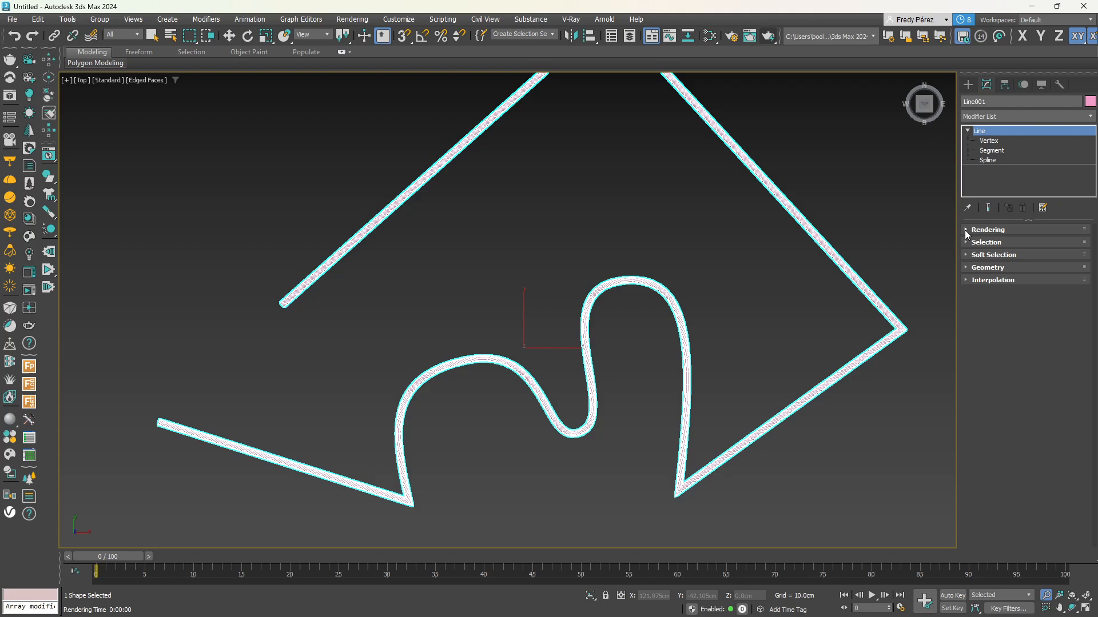
left_click(965, 242)
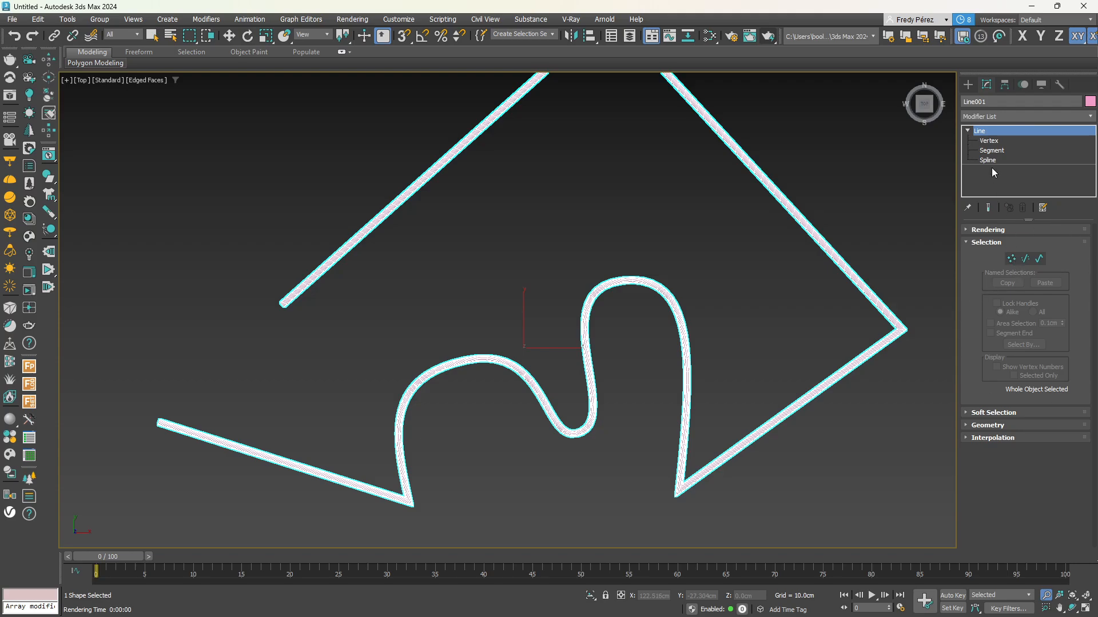
Switch the line through its Vertex, Segment and Spline sub-object levels and return to Vertex level
left_click(1011, 259)
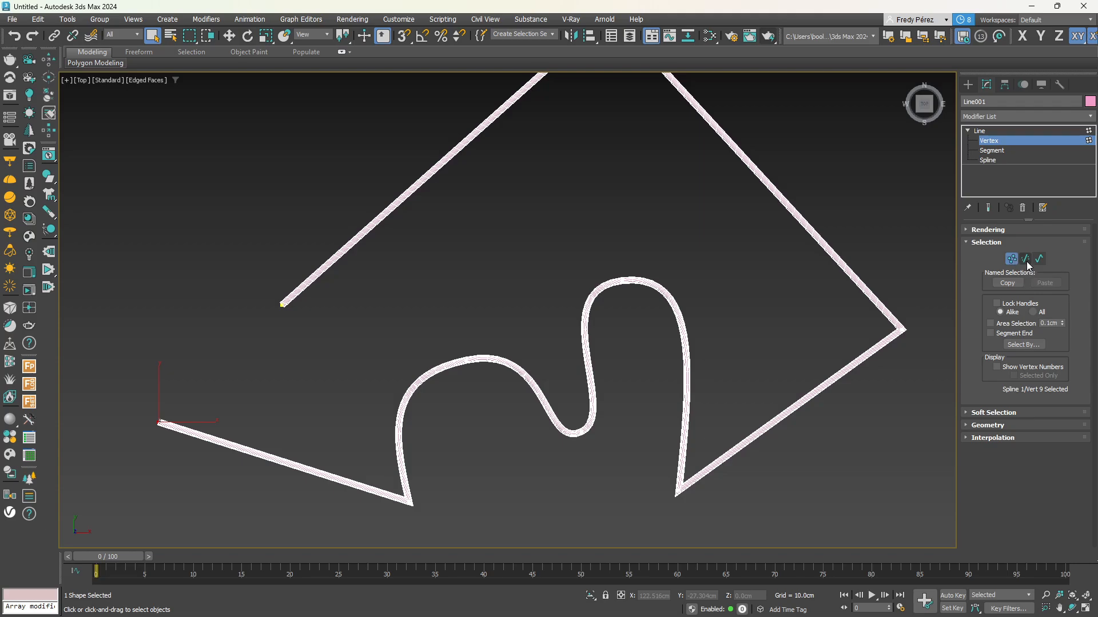
left_click(1025, 260)
left_click(1040, 344)
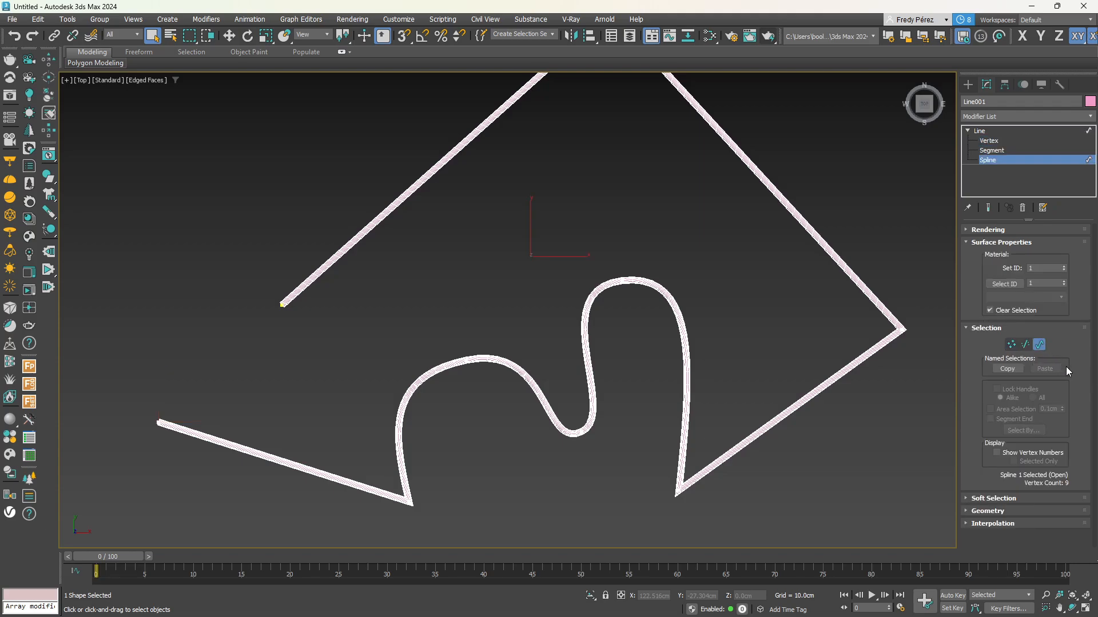
left_click(1011, 345)
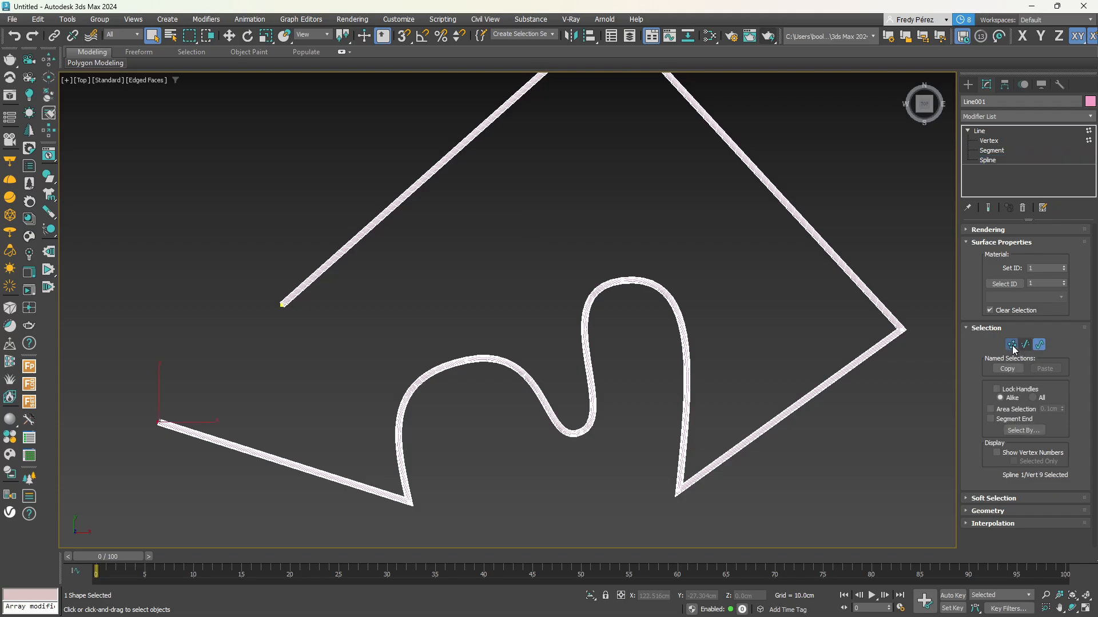
Compare the settings offered at the line's Segment, Spline and Vertex levels, ending at Vertex level
left_click(1026, 259)
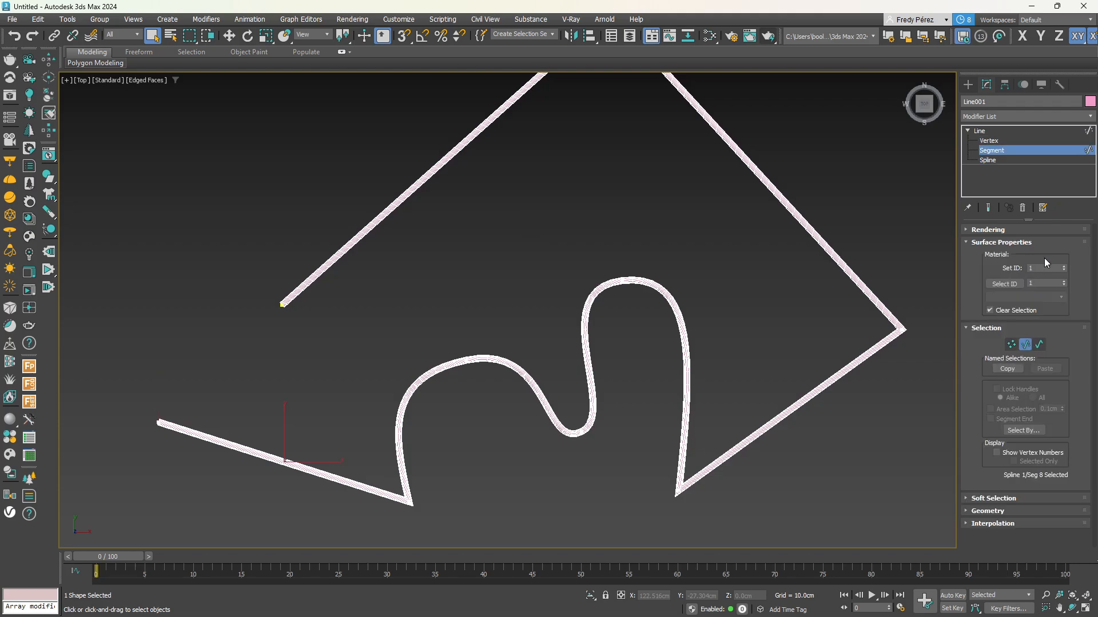
left_click(1040, 344)
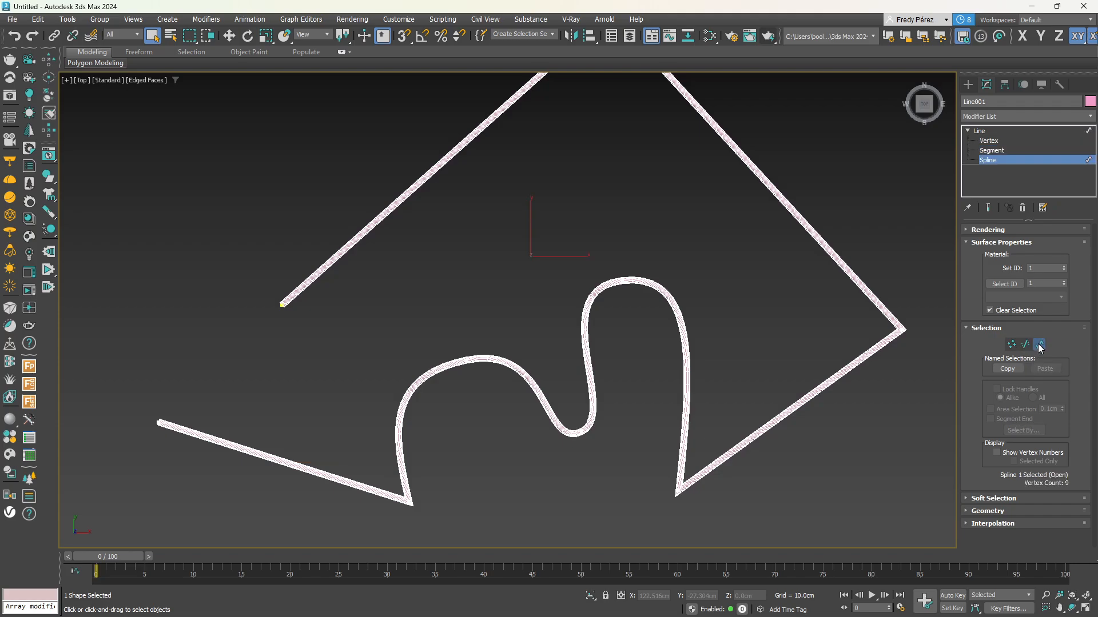
left_click(1041, 266)
left_click(1012, 345)
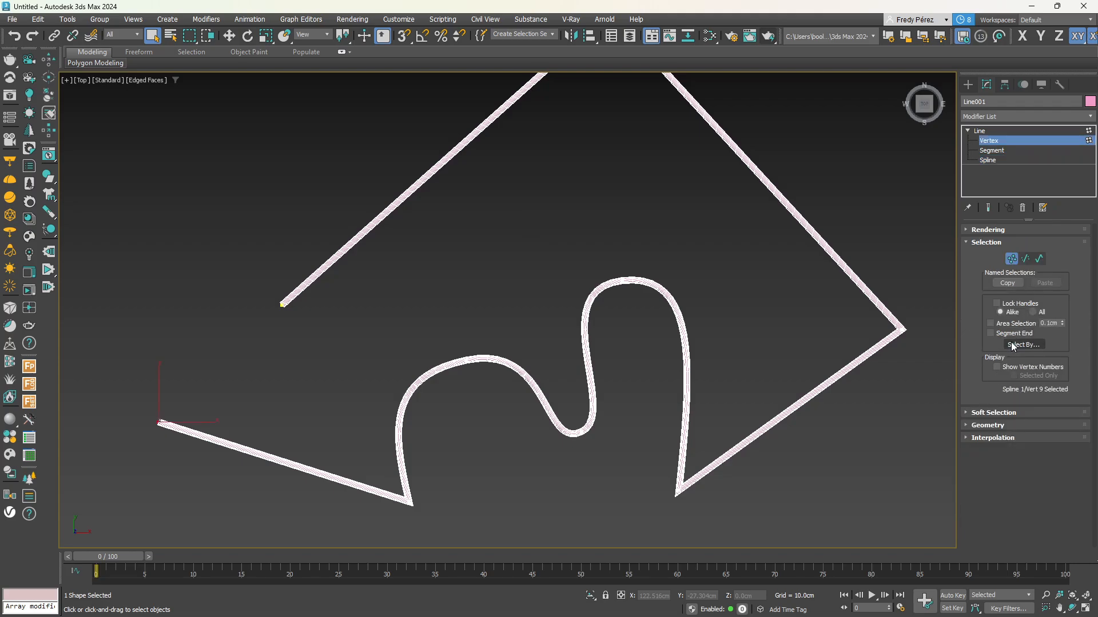
left_click(1025, 259)
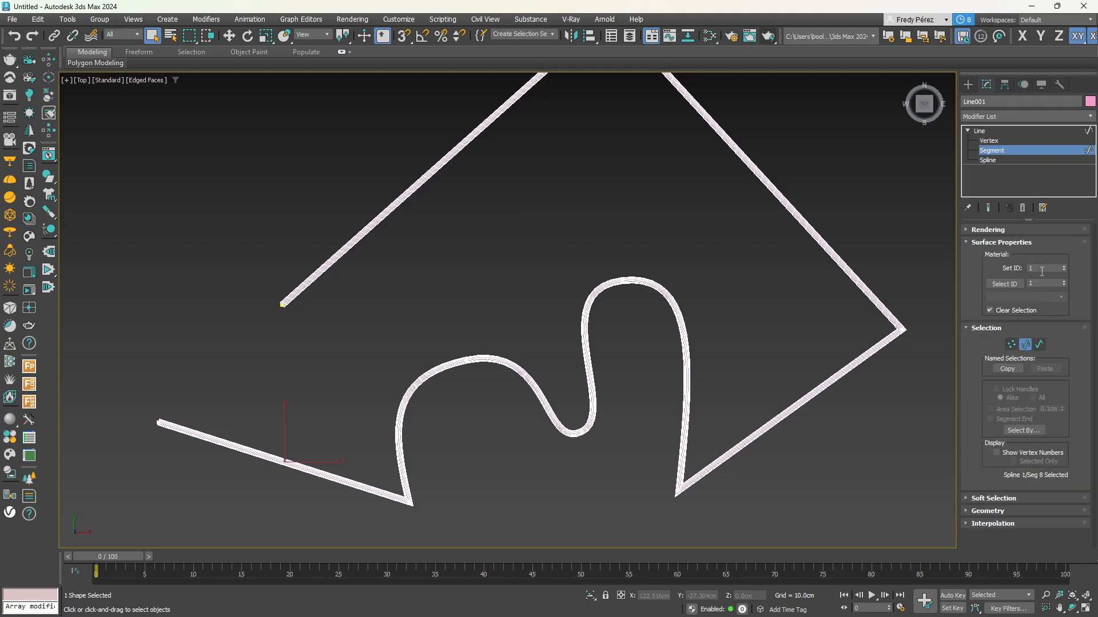
left_click(1040, 345)
left_click(1010, 345)
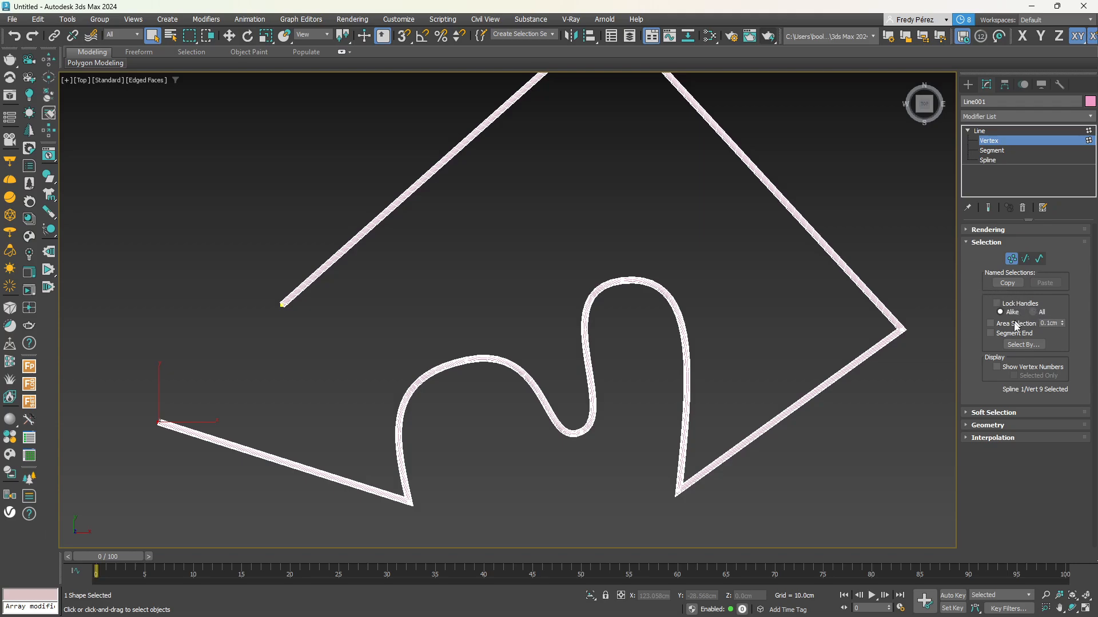
Reshape the tall arch and the dip beside it by moving the Bezier handles of their vertices
left_click(625, 281)
left_click(228, 36)
mouse_move(703, 272)
left_mouse_down()
mouse_move(703, 343)
mouse_move(688, 237)
mouse_move(674, 265)
mouse_move(744, 278)
mouse_move(705, 281)
mouse_move(708, 326)
mouse_move(704, 262)
mouse_move(686, 299)
mouse_move(746, 314)
mouse_move(726, 273)
mouse_move(757, 304)
mouse_move(720, 267)
mouse_move(737, 277)
mouse_move(698, 257)
mouse_move(765, 299)
mouse_move(671, 238)
mouse_move(687, 261)
left_mouse_up()
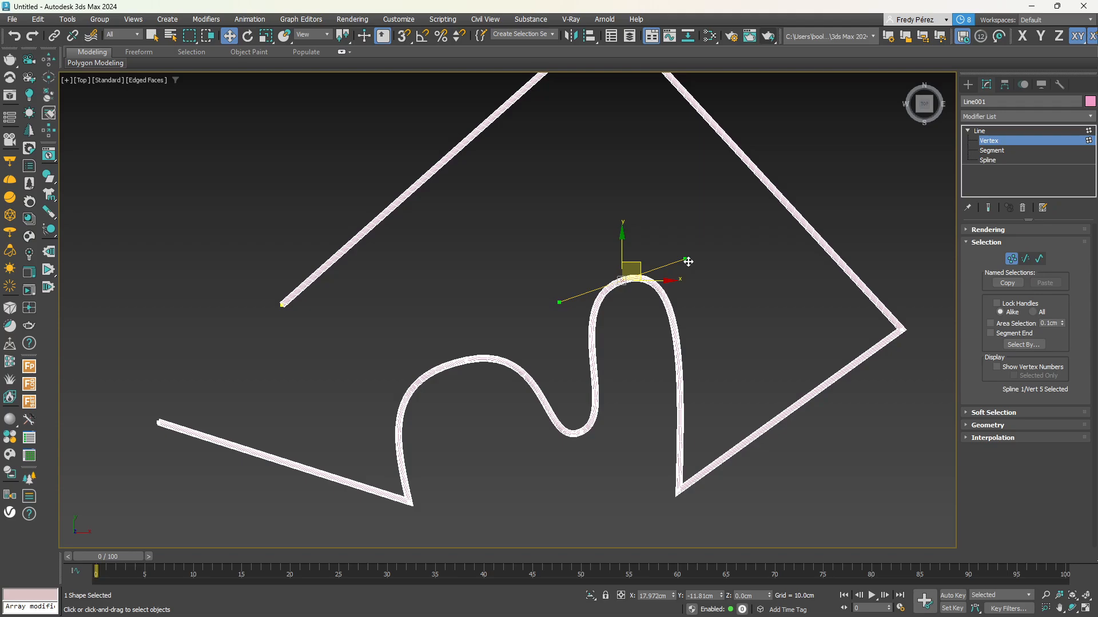
mouse_move(687, 260)
left_mouse_down()
mouse_move(747, 279)
mouse_move(731, 305)
mouse_move(693, 280)
mouse_move(718, 289)
mouse_move(722, 252)
mouse_move(691, 254)
mouse_move(700, 257)
left_mouse_up()
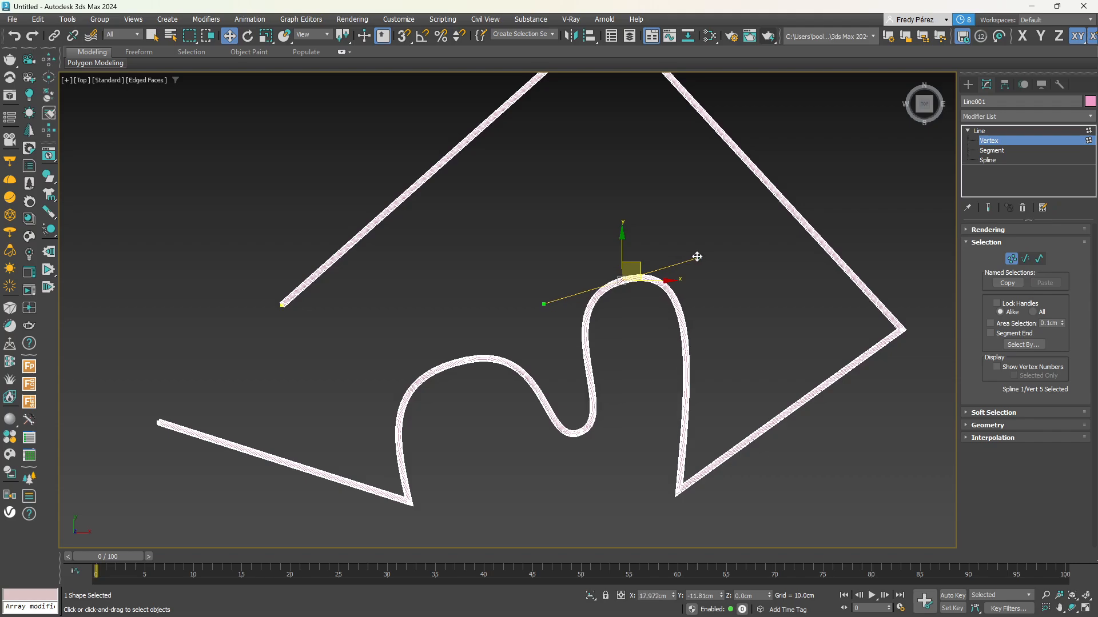
left_click(580, 433)
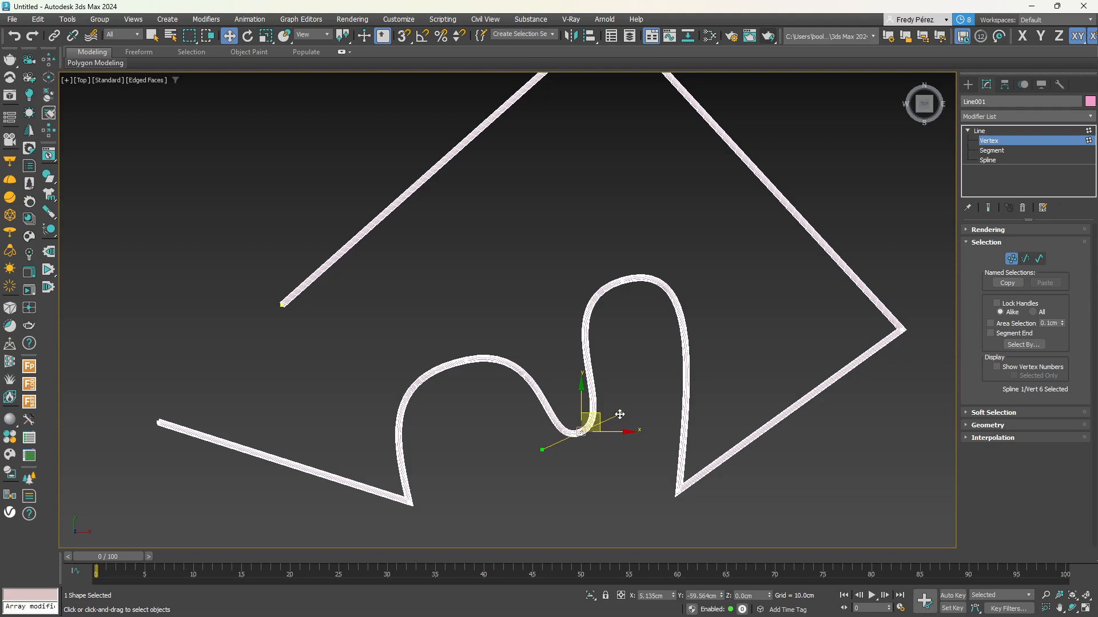
mouse_move(620, 414)
left_mouse_down()
mouse_move(650, 380)
mouse_move(636, 399)
left_mouse_up()
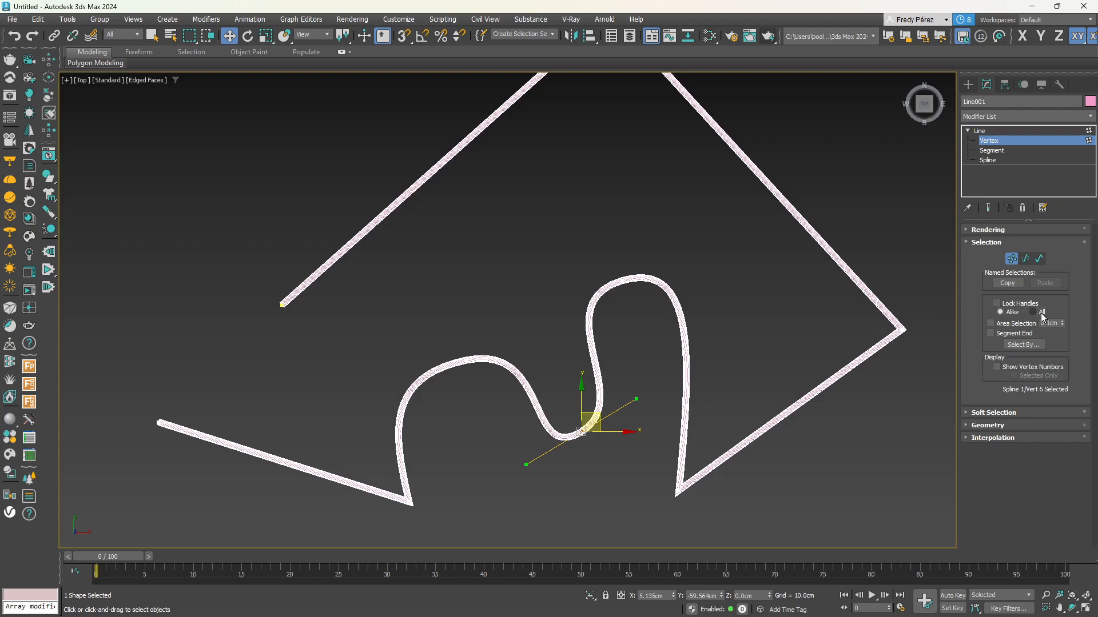
Turn on Lock Handles and adjust the Bezier handles of the dip vertex and the tall arch's top vertex
left_click(1012, 303)
mouse_move(637, 402)
left_mouse_down()
mouse_move(654, 414)
mouse_move(637, 406)
left_mouse_up()
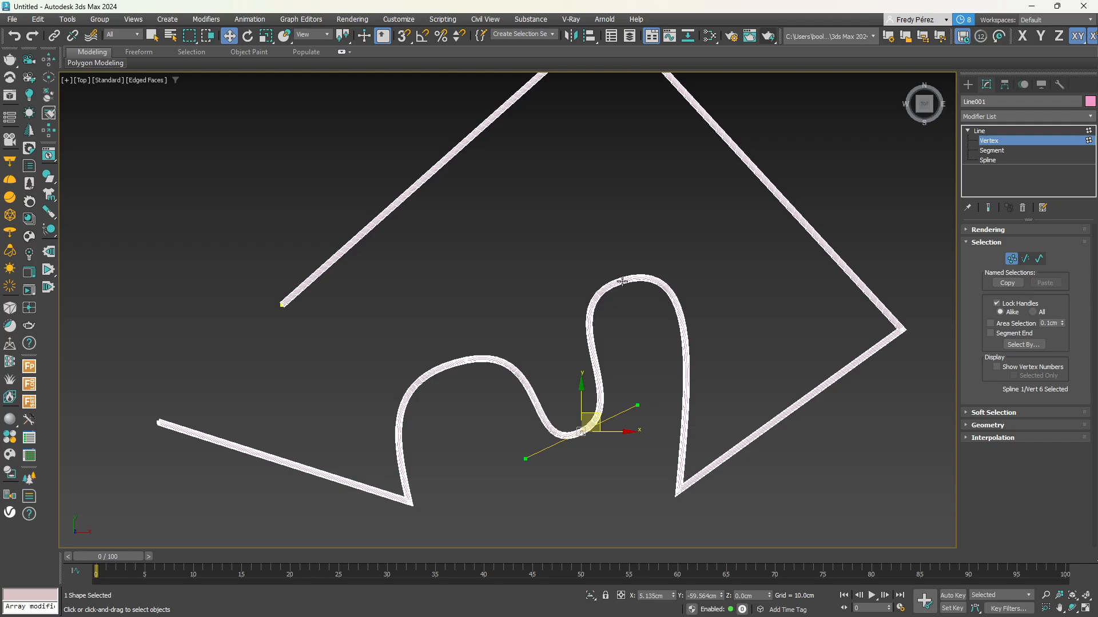
left_click(622, 279)
mouse_move(701, 257)
left_mouse_down()
mouse_move(679, 270)
mouse_move(679, 259)
mouse_move(708, 265)
left_mouse_up()
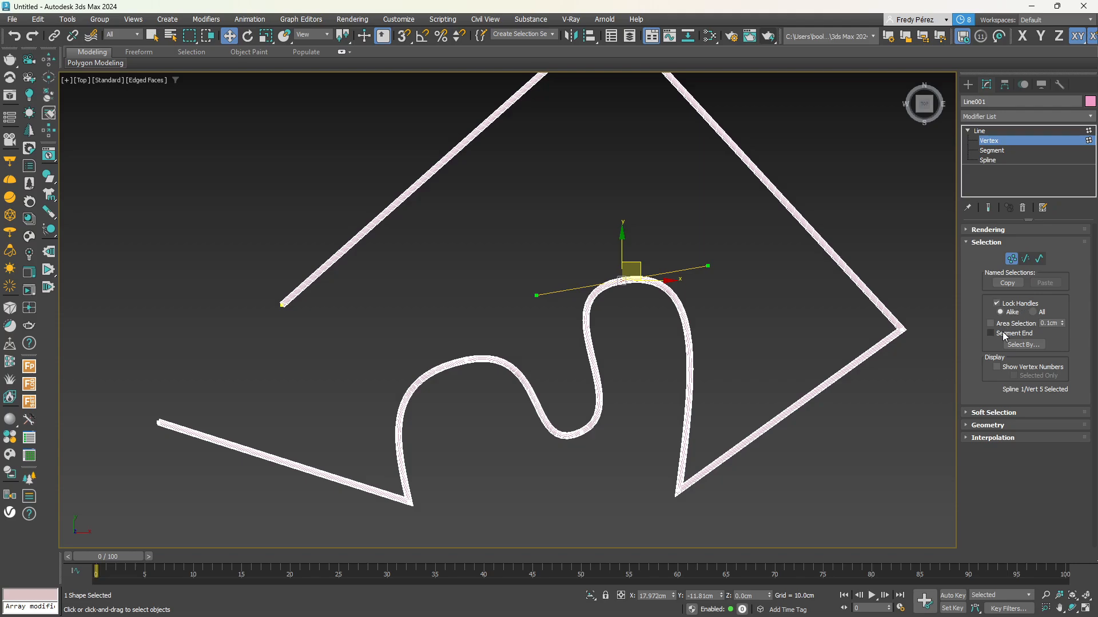
Turn off Lock Handles and shorten the Bezier handles at the tall arch's top and at the dip to tighten both curves
left_click(997, 303)
left_click_drag(709, 266, 673, 267)
left_click(677, 491)
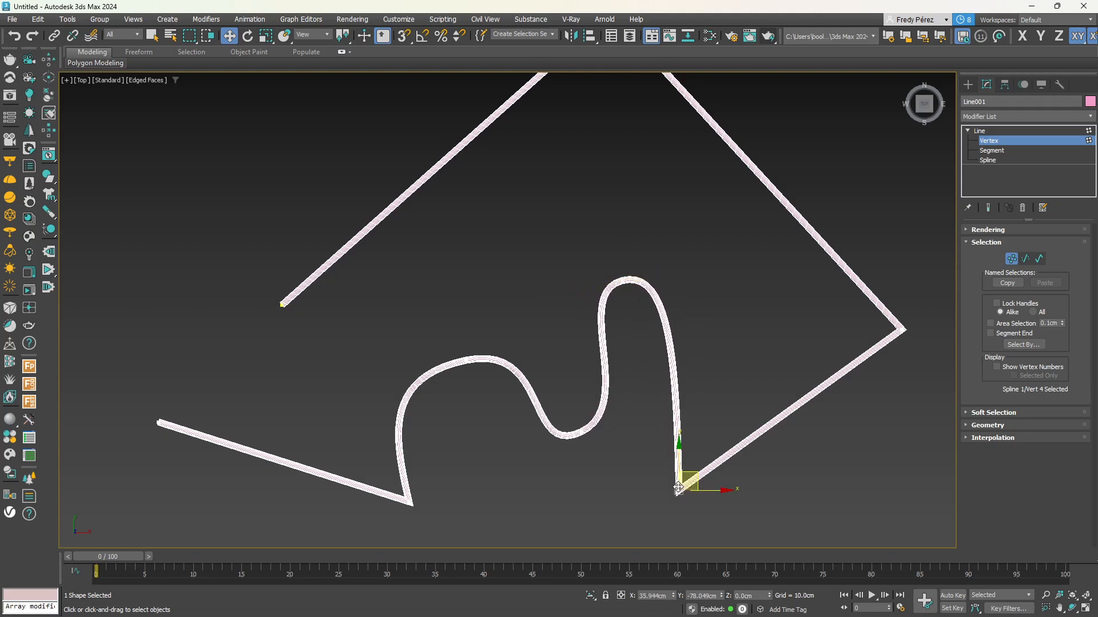
left_click(580, 432)
left_click_drag(637, 403, 623, 415)
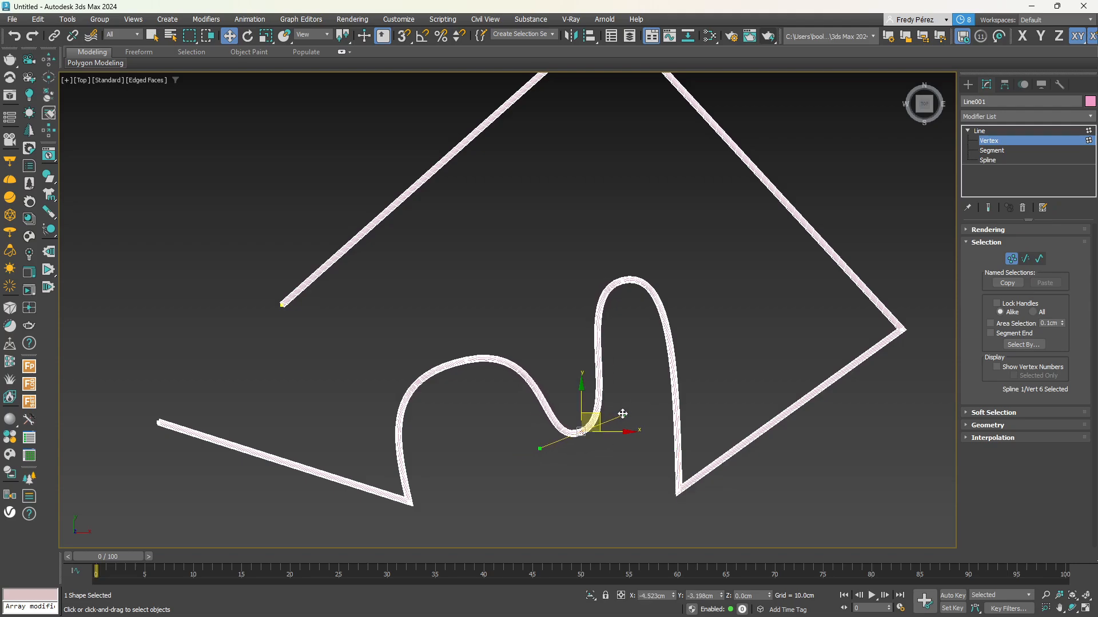
Shorten and tilt the Bezier handles of the lower hump's top vertex to narrow its curve
left_click(410, 503)
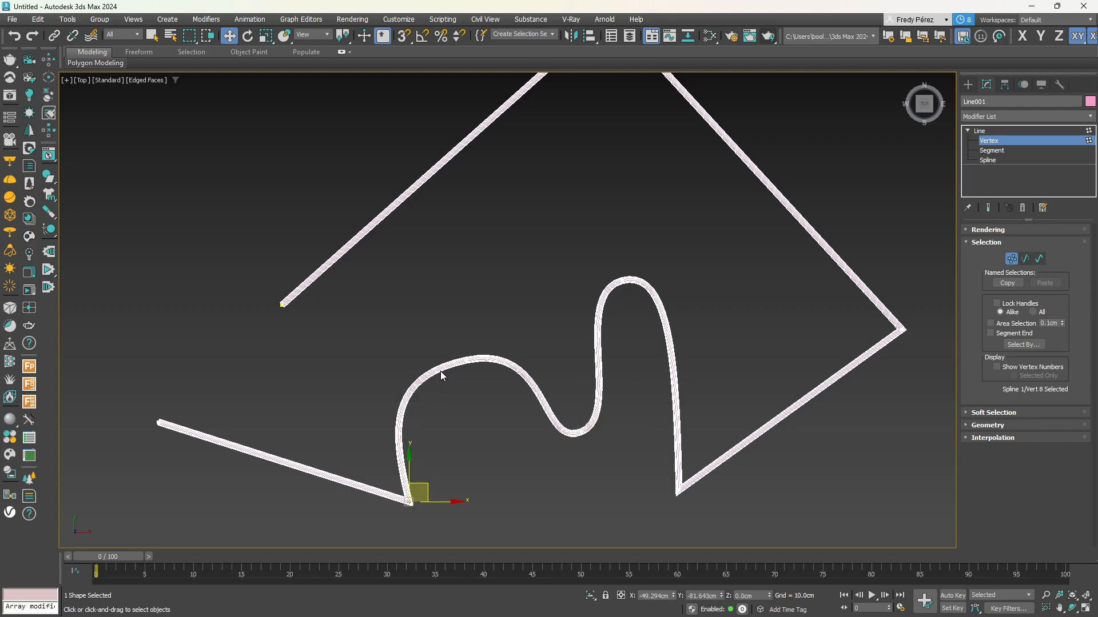
left_click(475, 360)
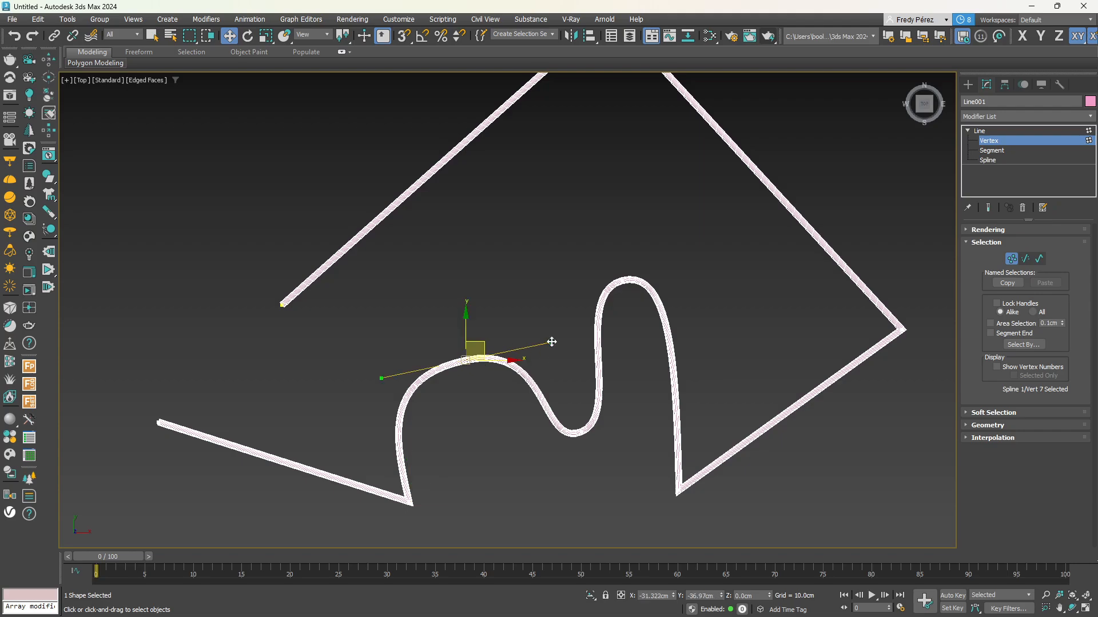
left_click_drag(552, 341, 523, 348)
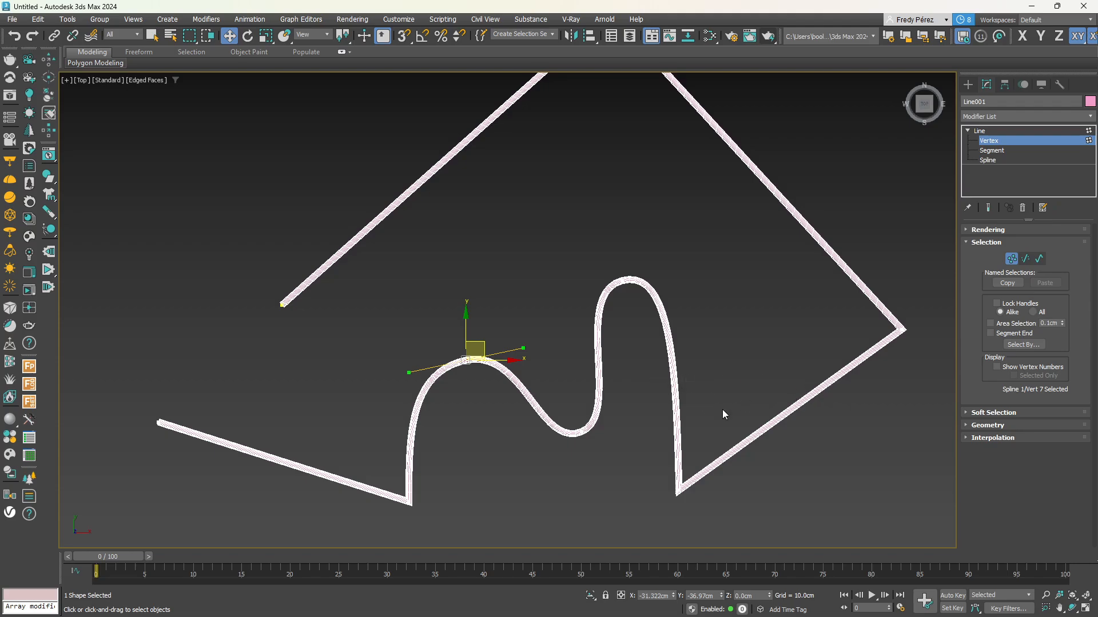
mouse_move(410, 373)
left_mouse_down()
mouse_move(395, 385)
mouse_move(414, 384)
left_mouse_up()
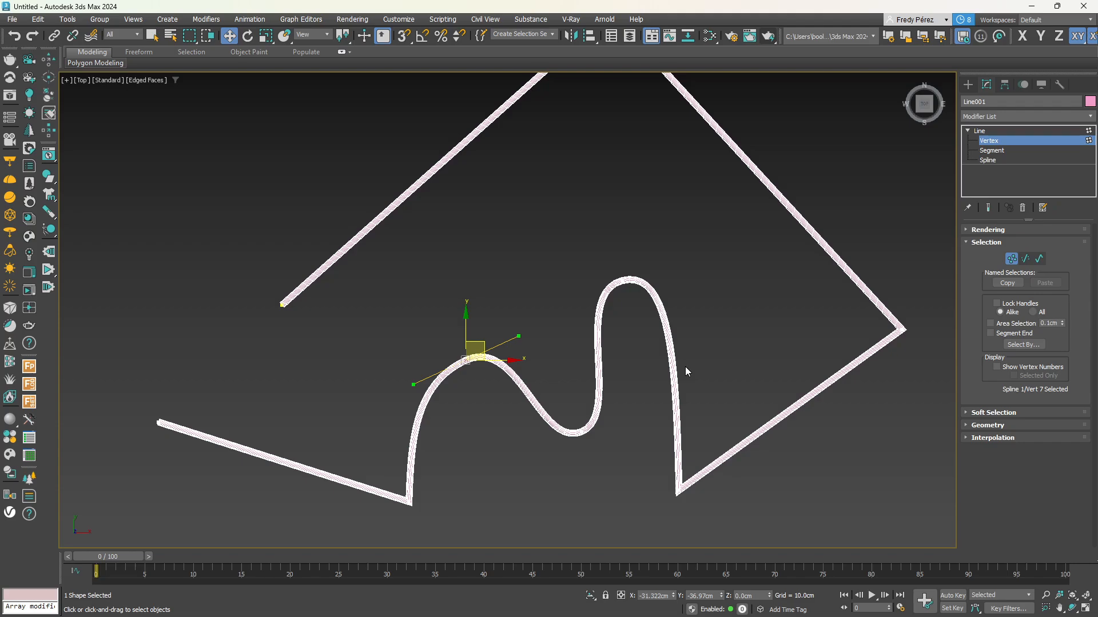
Draw an open zigzag line with five corner vertices in the empty area to the right of the existing shape
left_click(968, 84)
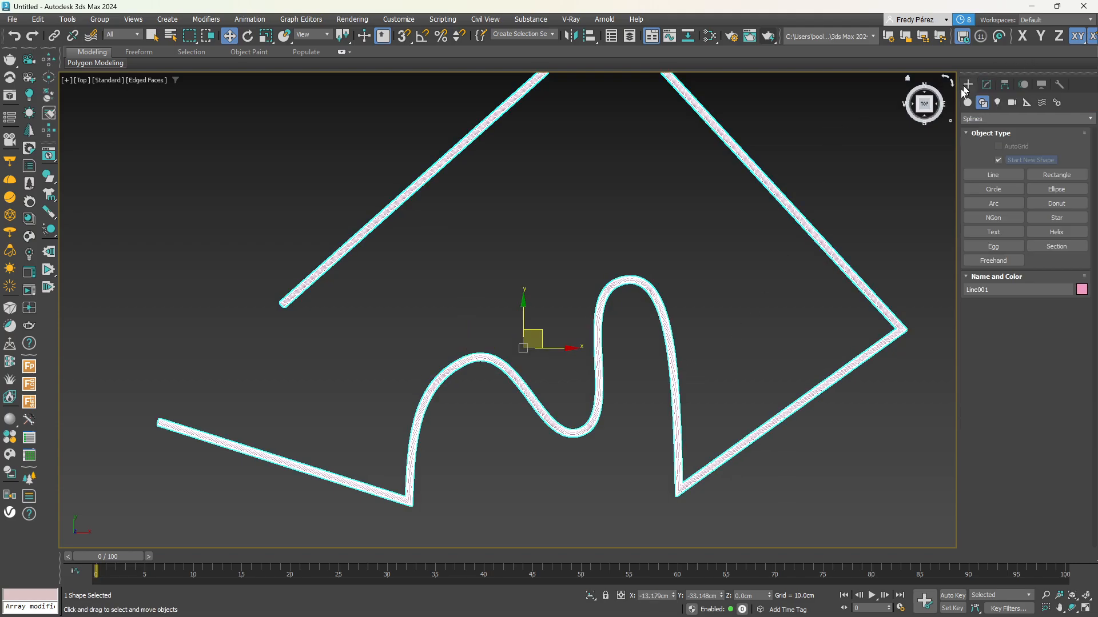
middle_click_drag(769, 192, 536, 205)
left_click(993, 175)
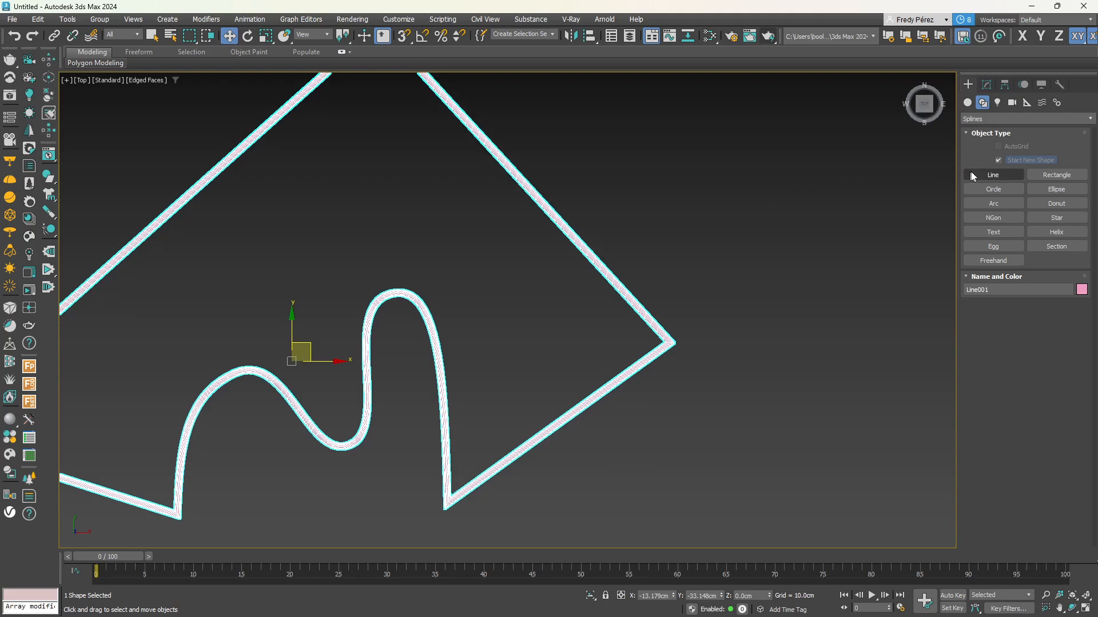
left_click(755, 162)
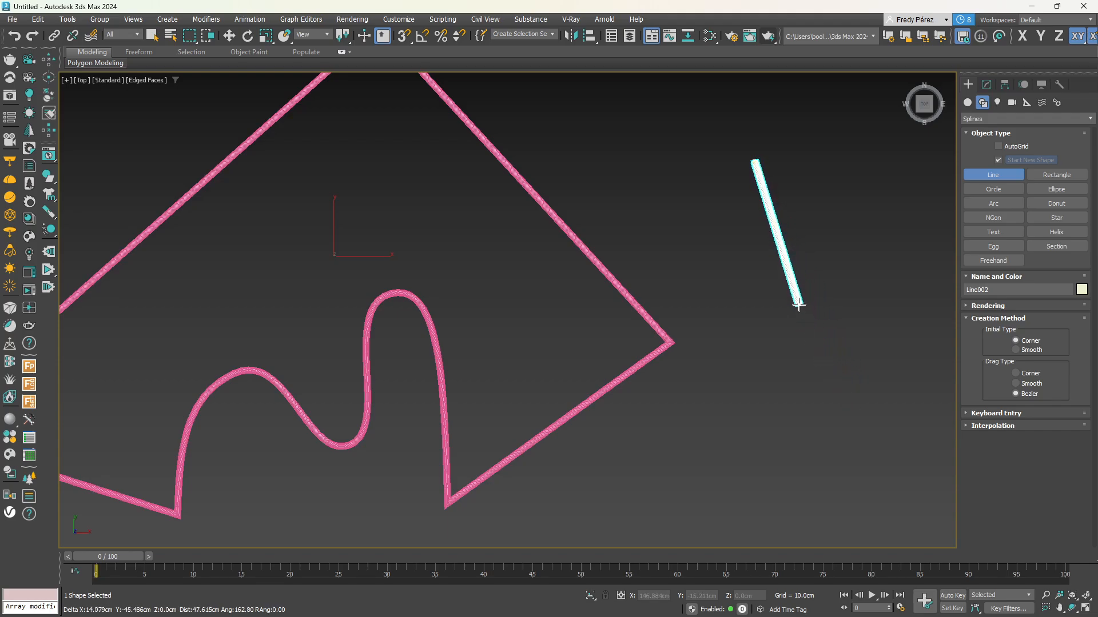
middle_click_drag(798, 305, 661, 324)
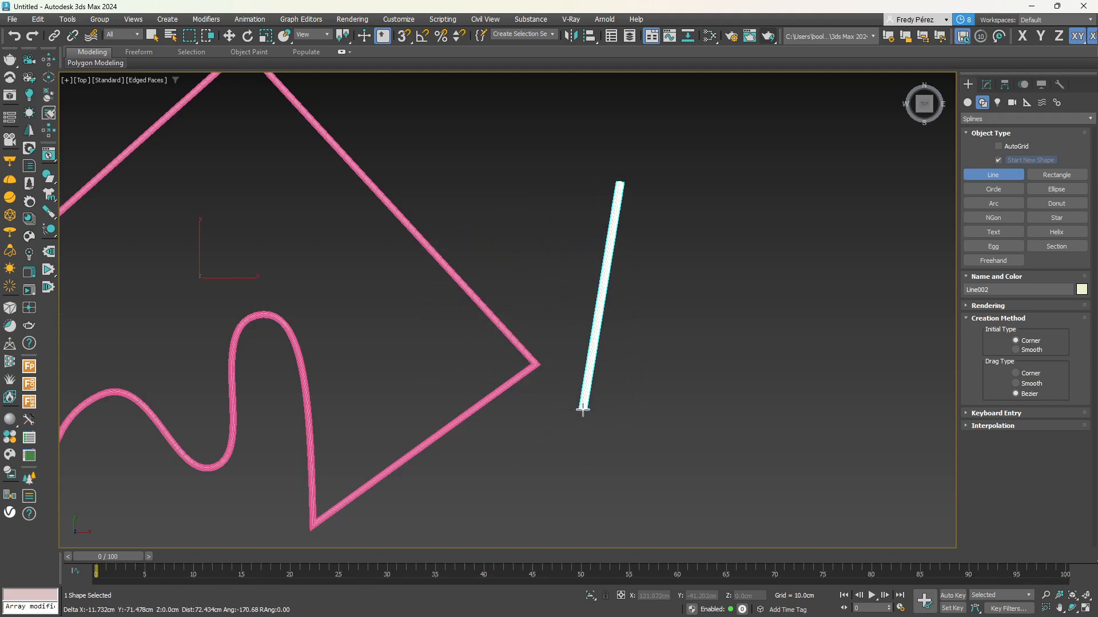
left_click(568, 447)
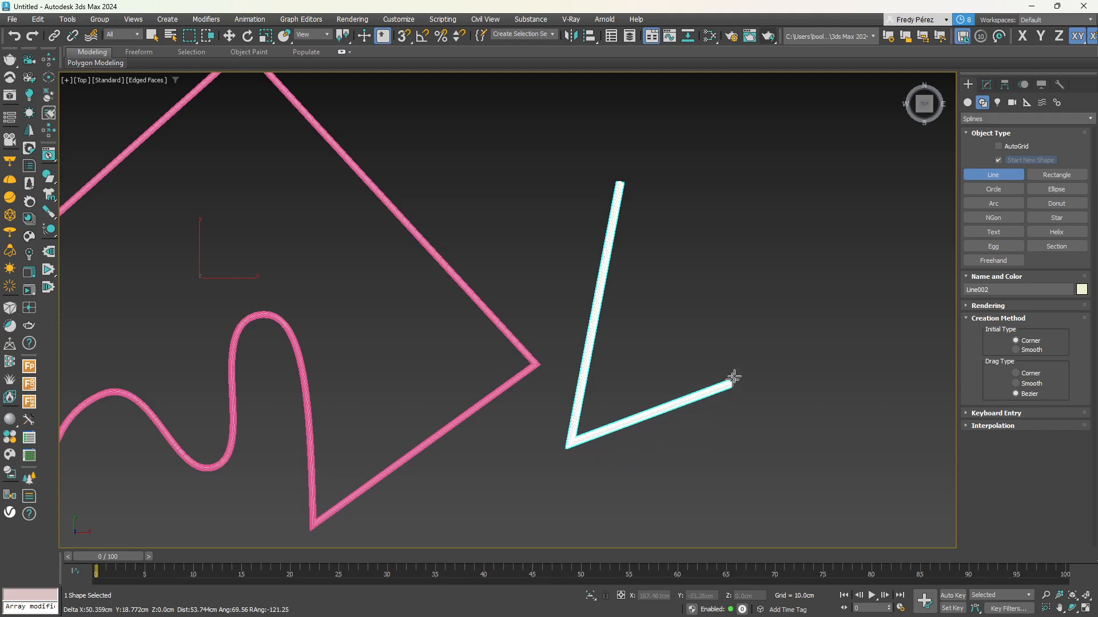
left_click(741, 296)
left_click(802, 487)
left_click(887, 338)
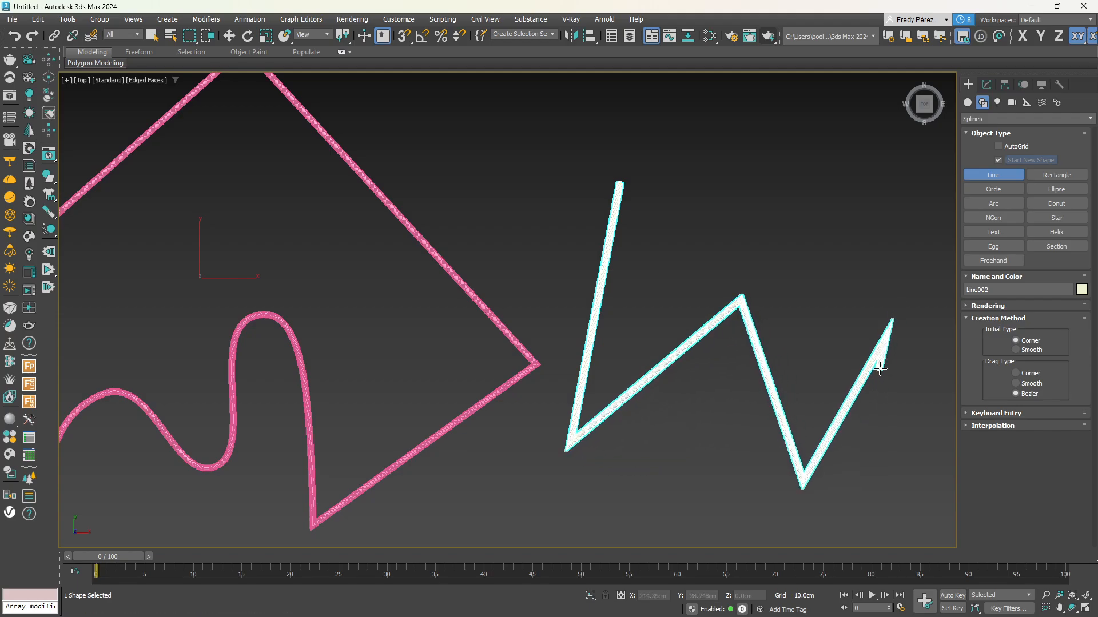
right_click(884, 274)
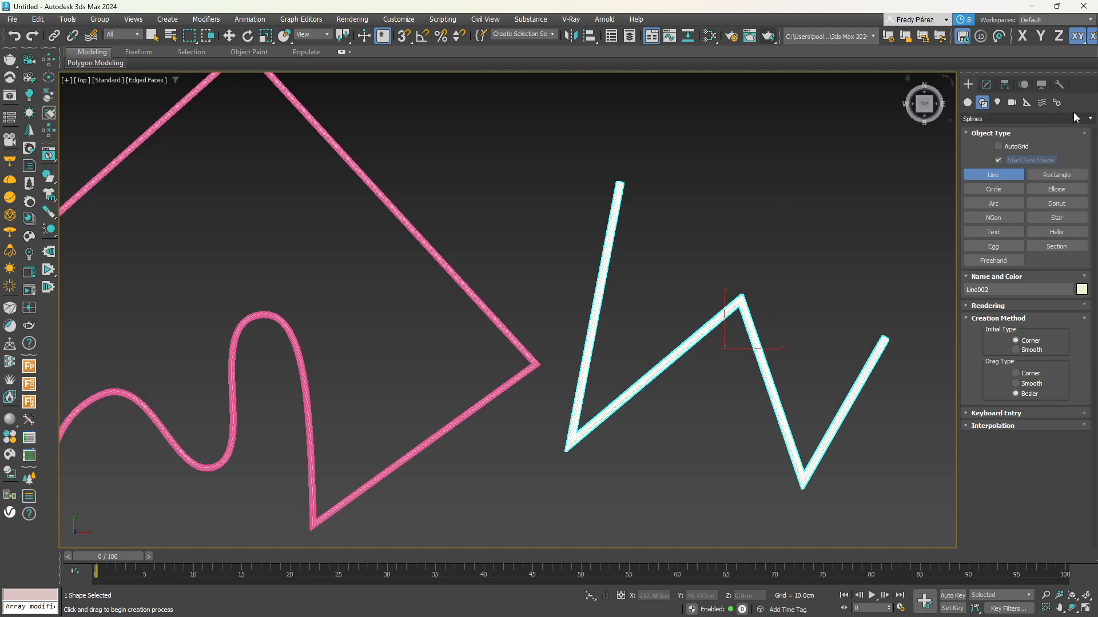
right_click(817, 247)
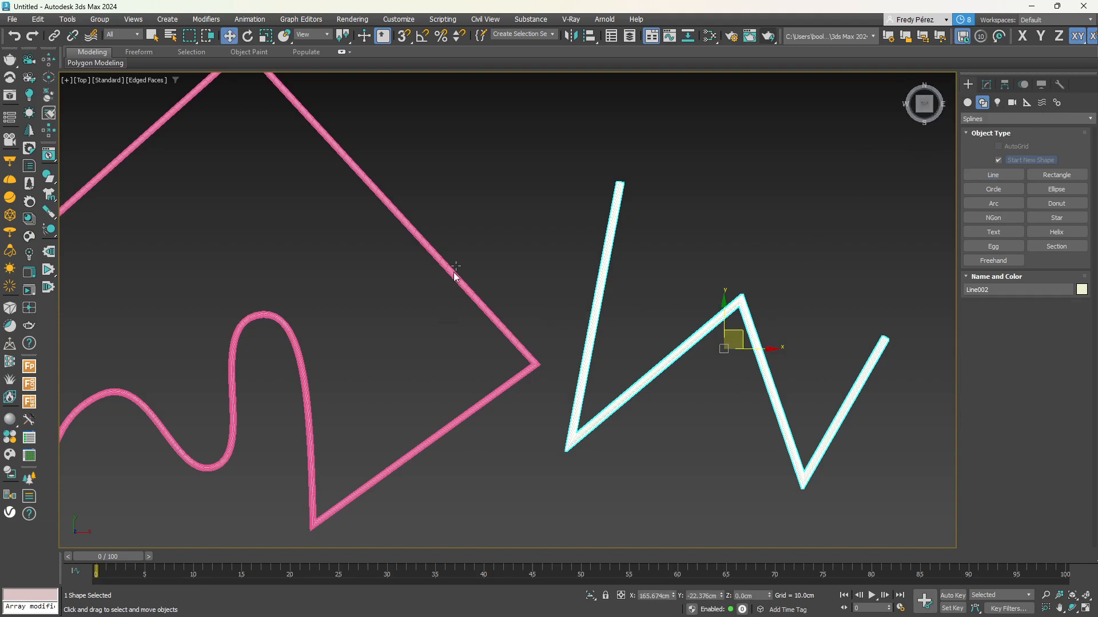
Review the zigzag line's modifier settings, the Geometry and Shapes creation categories, and the available shape types
left_click(820, 251)
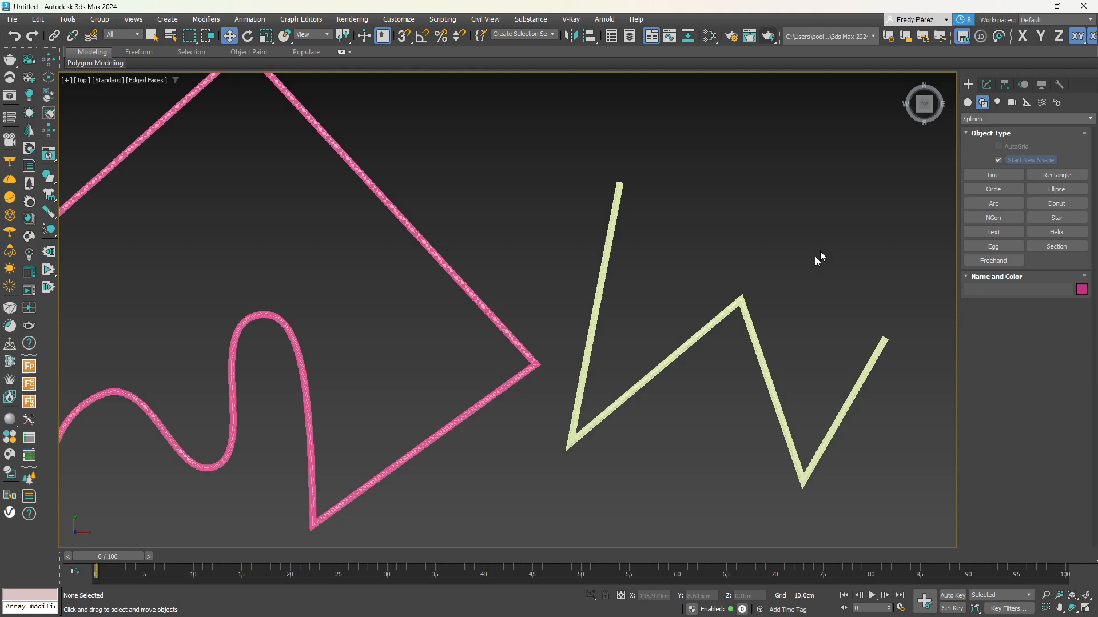
left_click(759, 365)
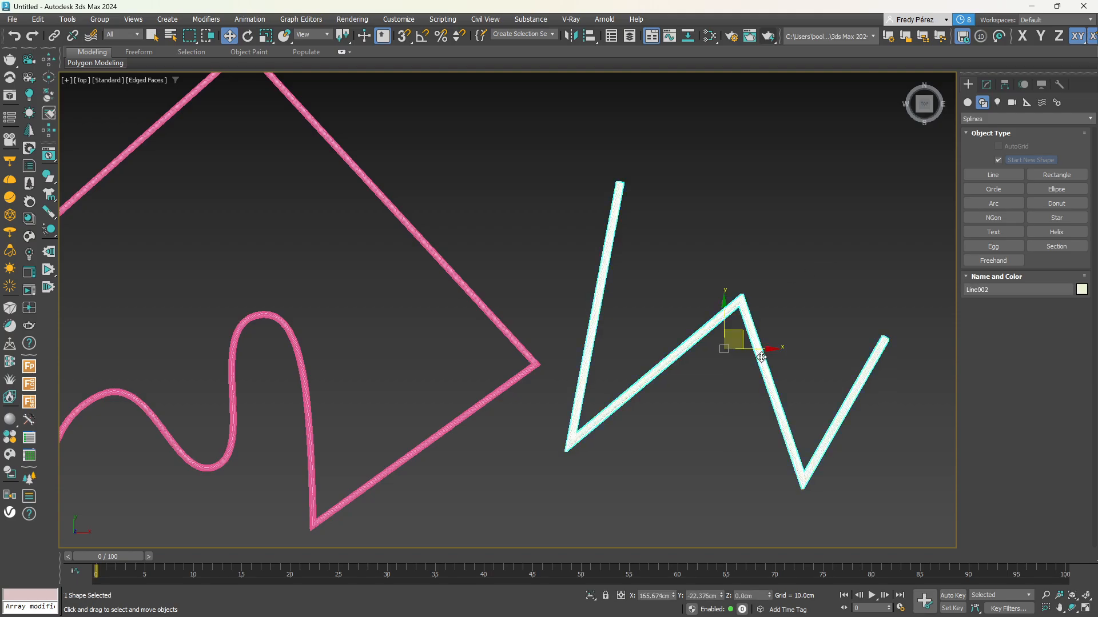
left_click(986, 84)
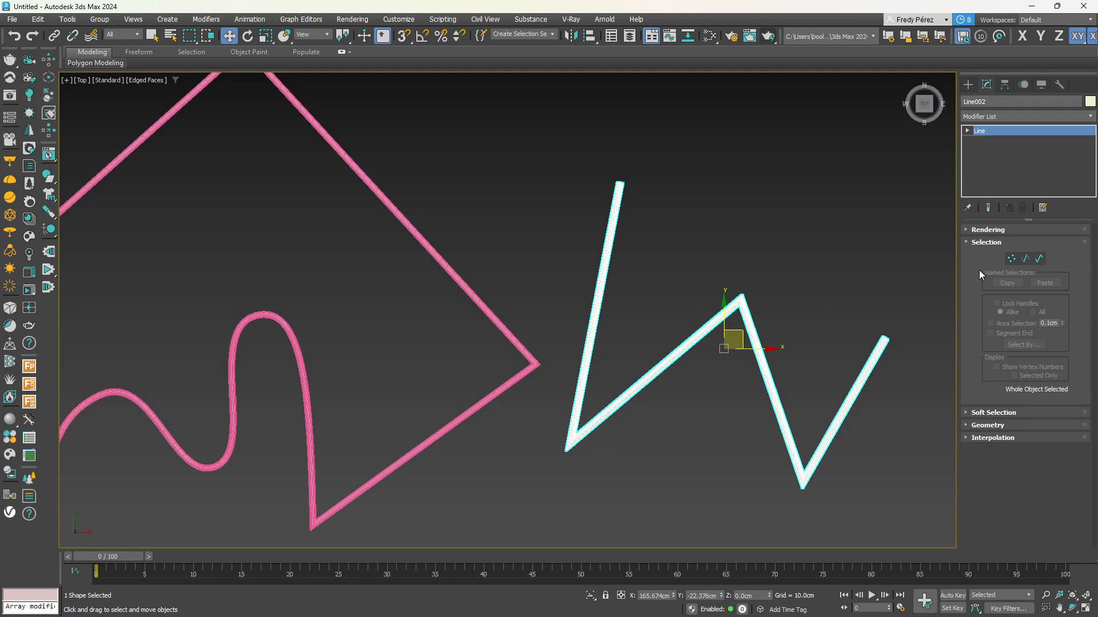
left_click(968, 84)
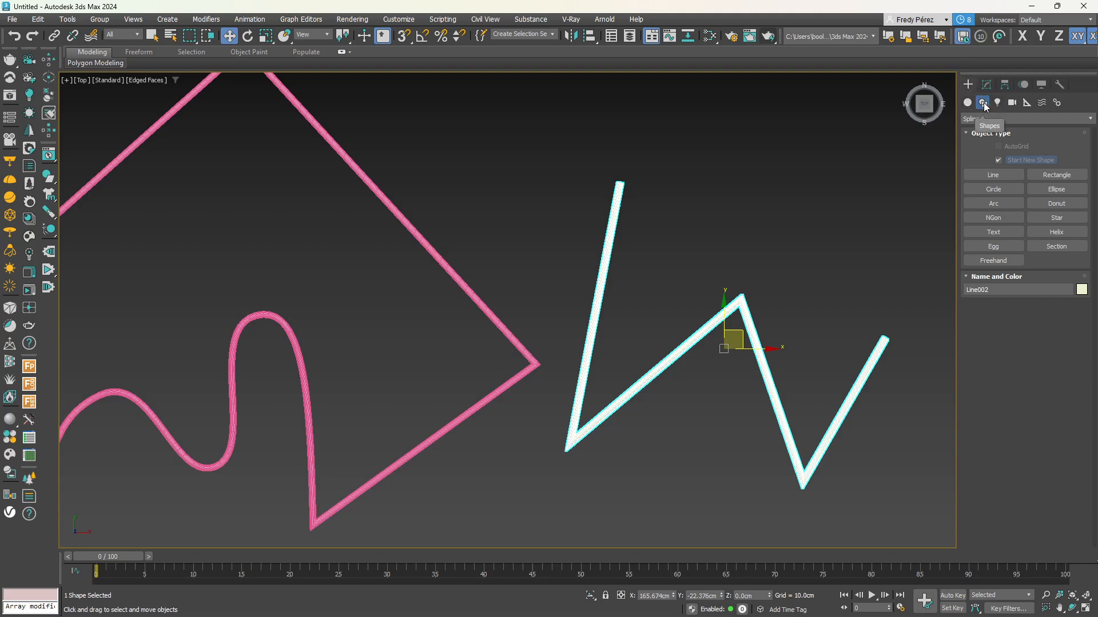
left_click(968, 103)
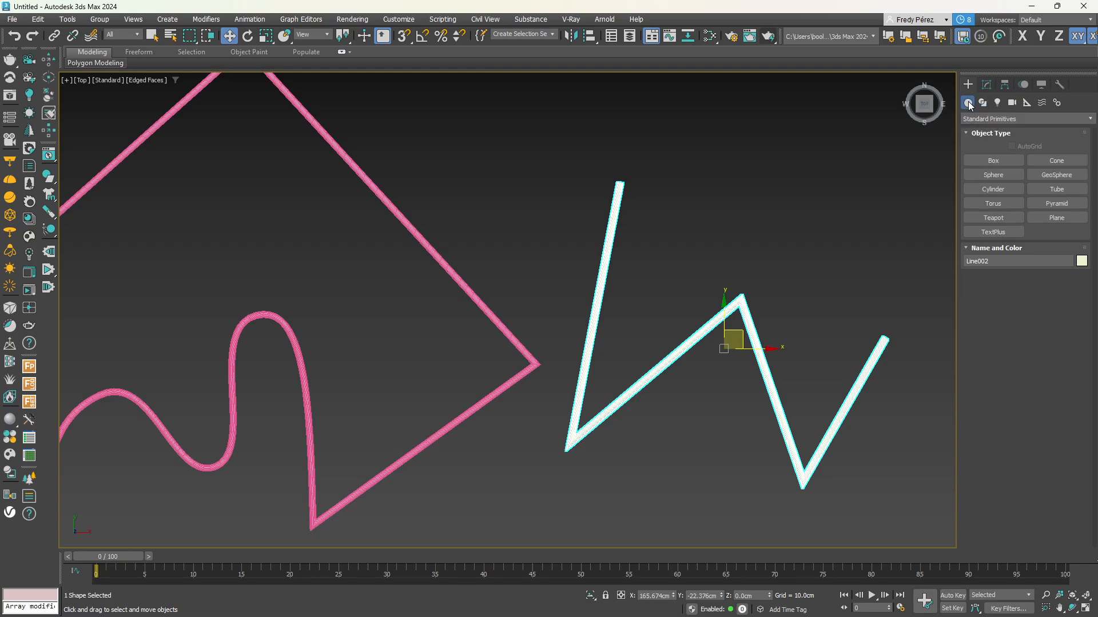
left_click(983, 104)
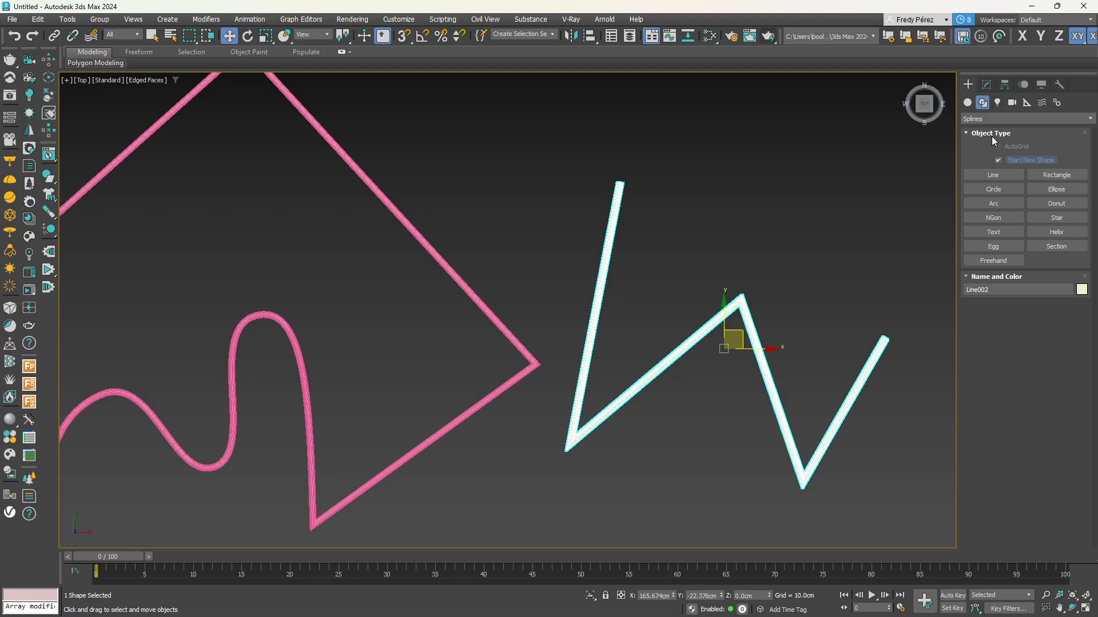
left_click(983, 117)
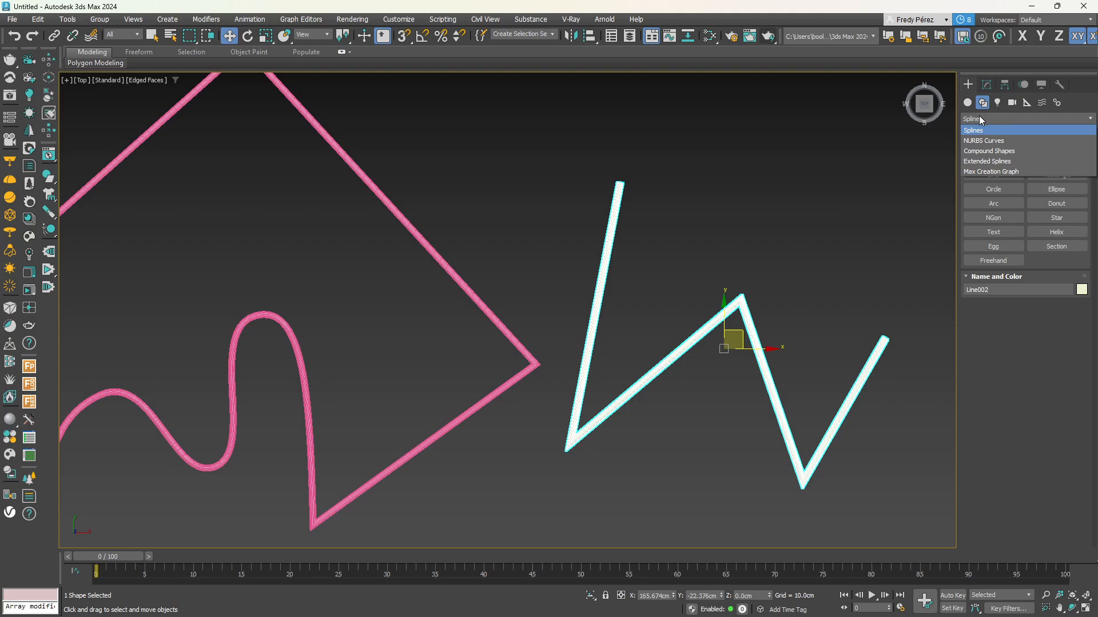
left_click(979, 118)
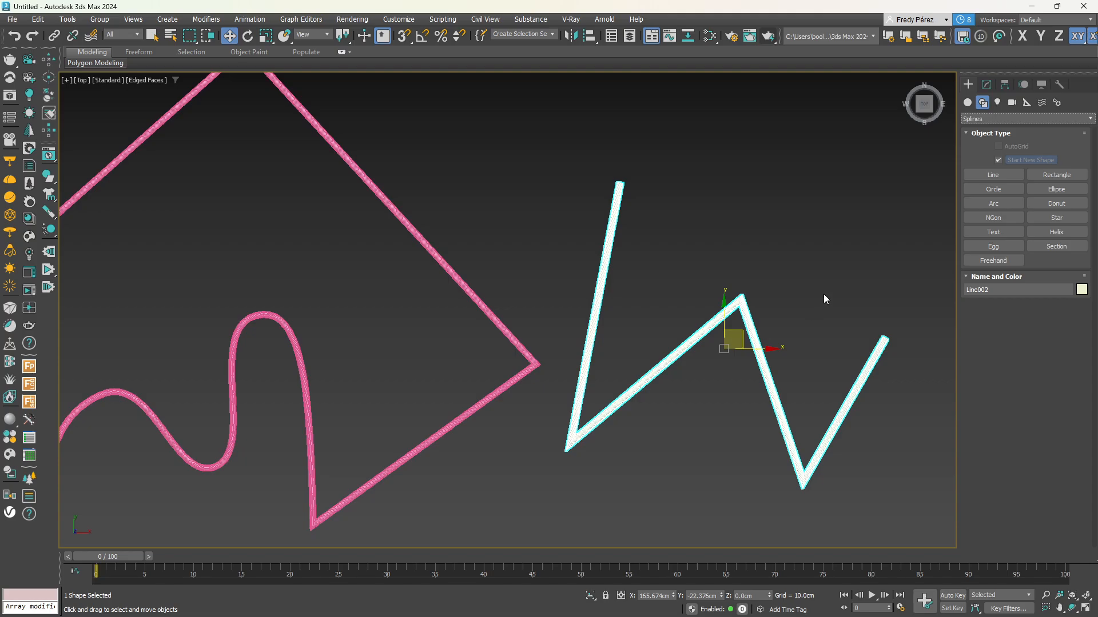
Delete the zigzag line
left_click(994, 175)
left_click(986, 85)
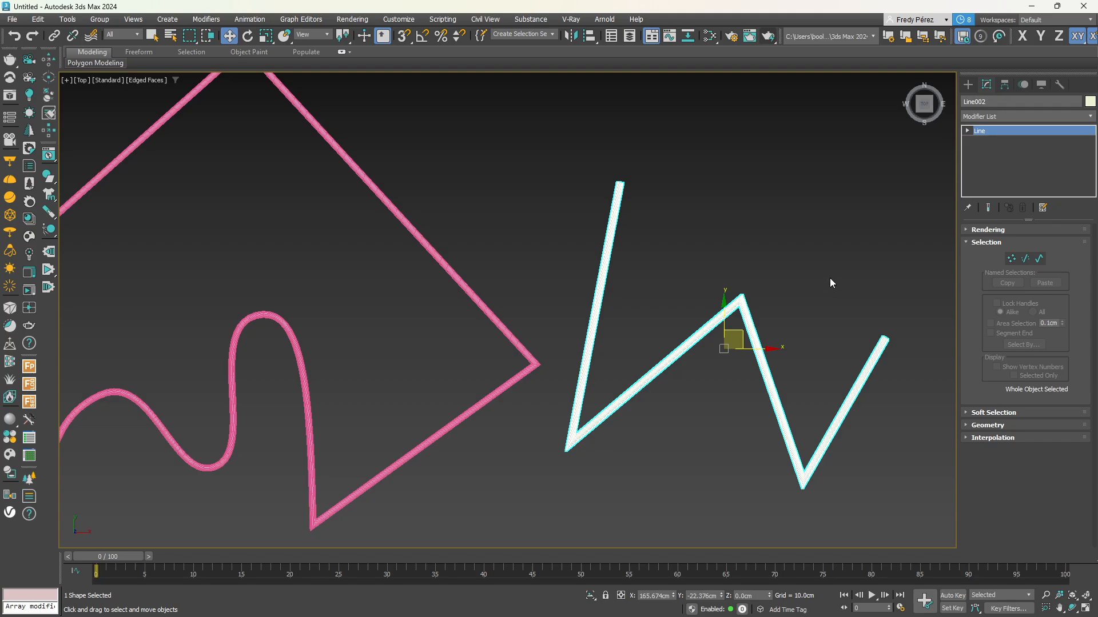
key("Delete")
middle_click_drag(679, 307, 834, 290)
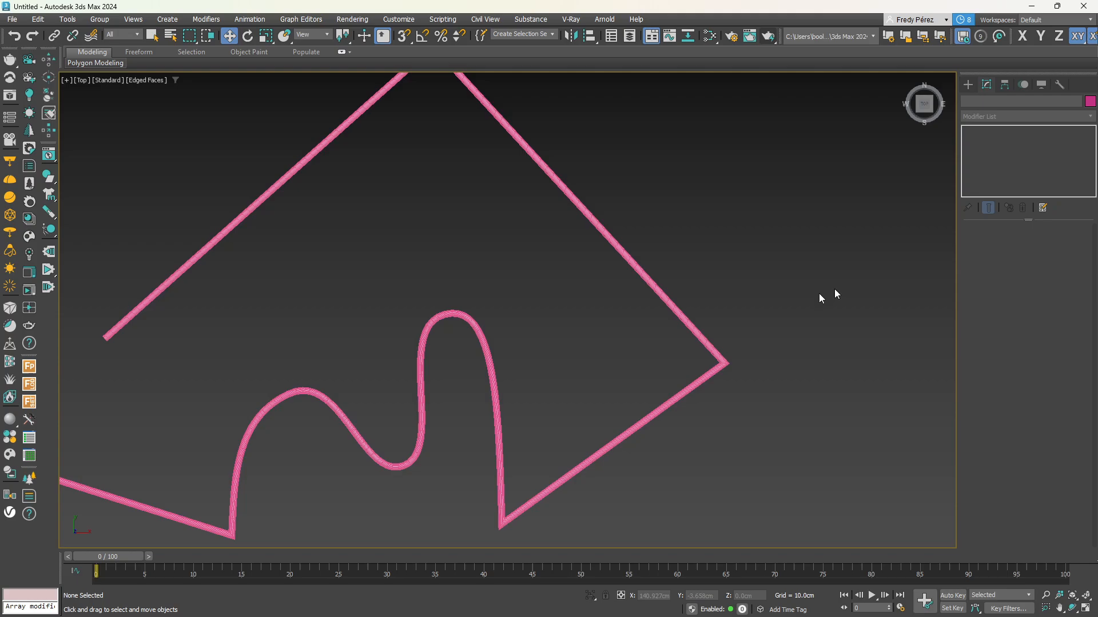
Open the existing line at vertex level and slightly shorten the Bezier handles of the lower-left hump's top vertex
left_click(686, 325)
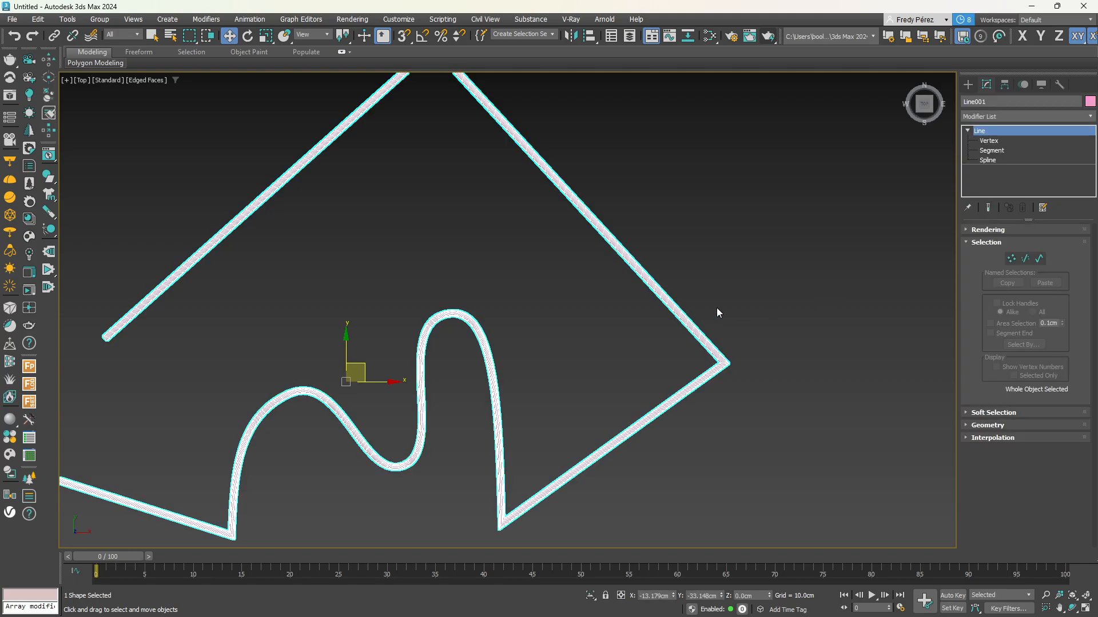
middle_click_drag(716, 308, 774, 284)
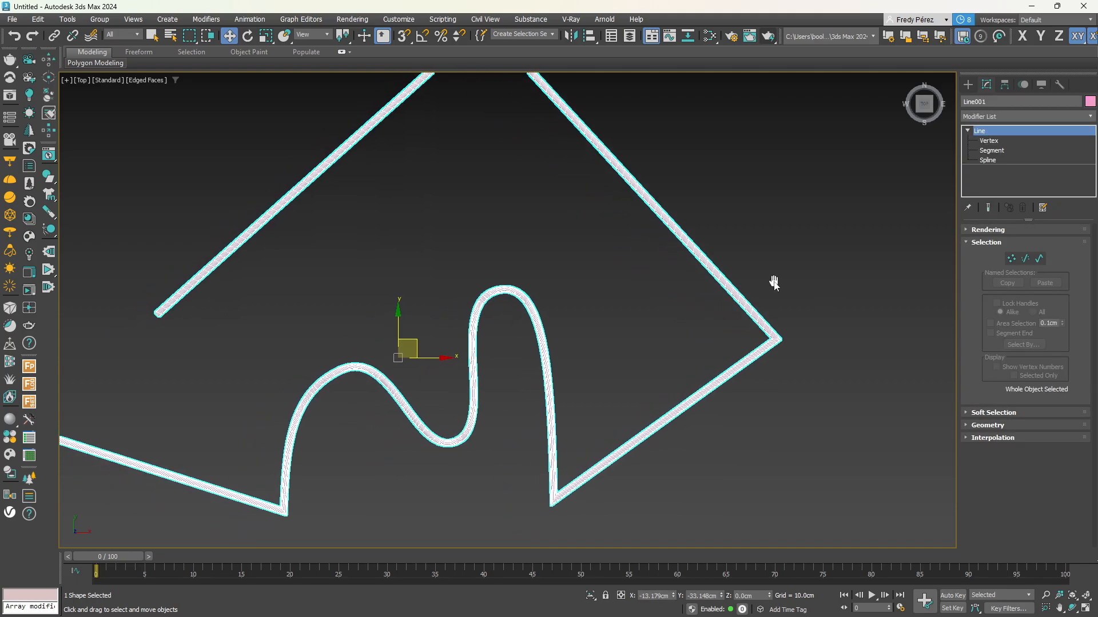
left_click(1010, 259)
middle_click_drag(476, 344, 528, 314)
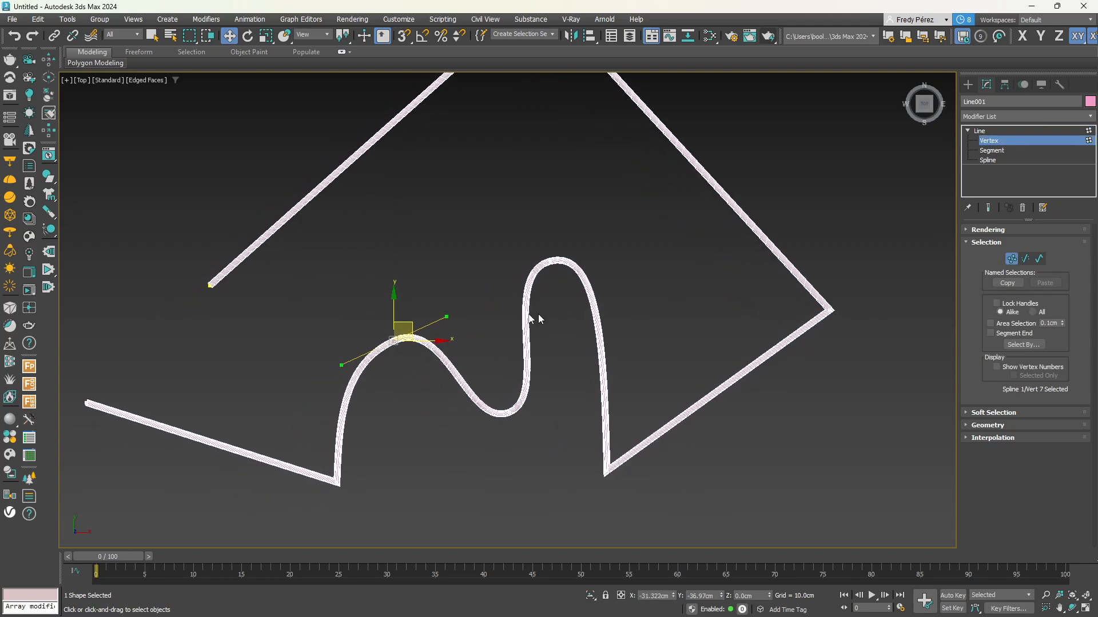
left_click_drag(447, 317, 444, 321)
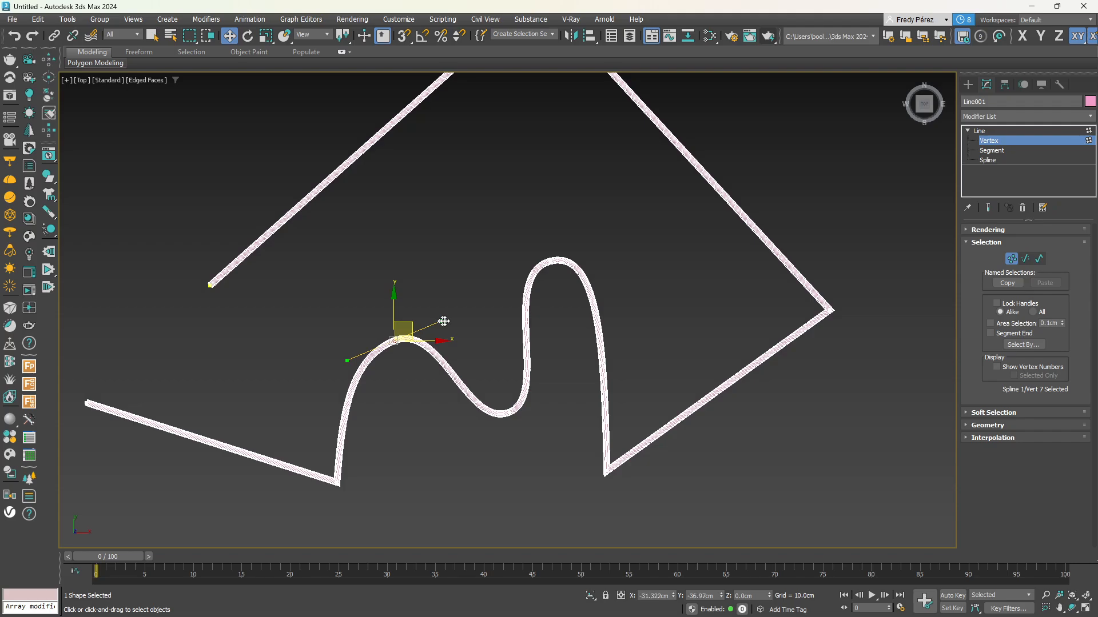
Select the vertex at the shape's topmost peak and convert it to Bezier
middle_click_drag(685, 285, 705, 353)
middle_click_drag(607, 240, 631, 310)
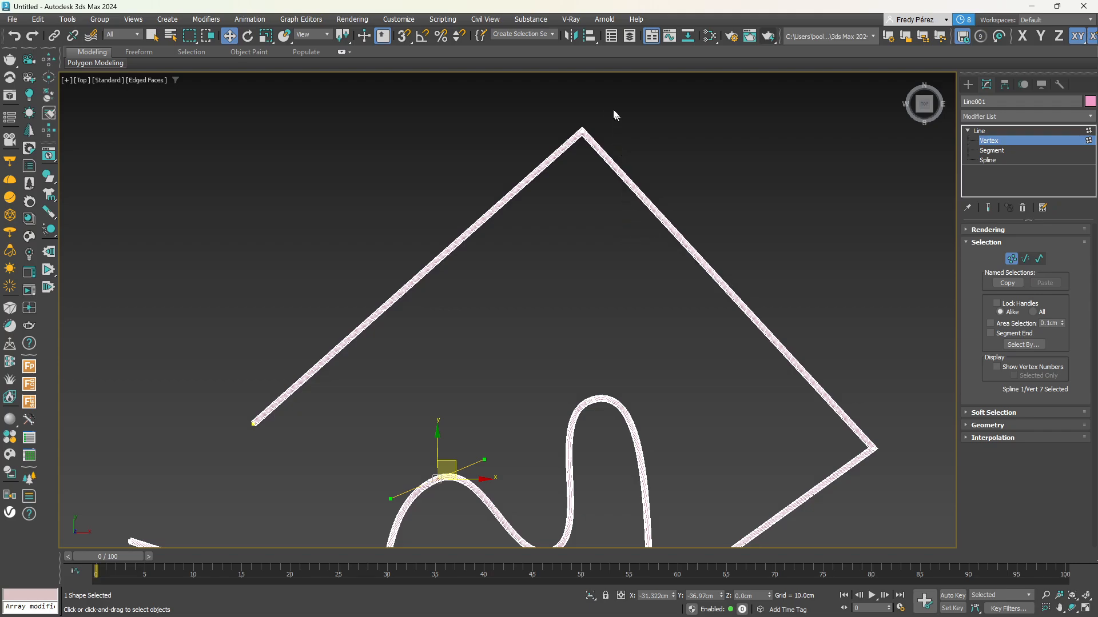
middle_click_drag(613, 110, 619, 154)
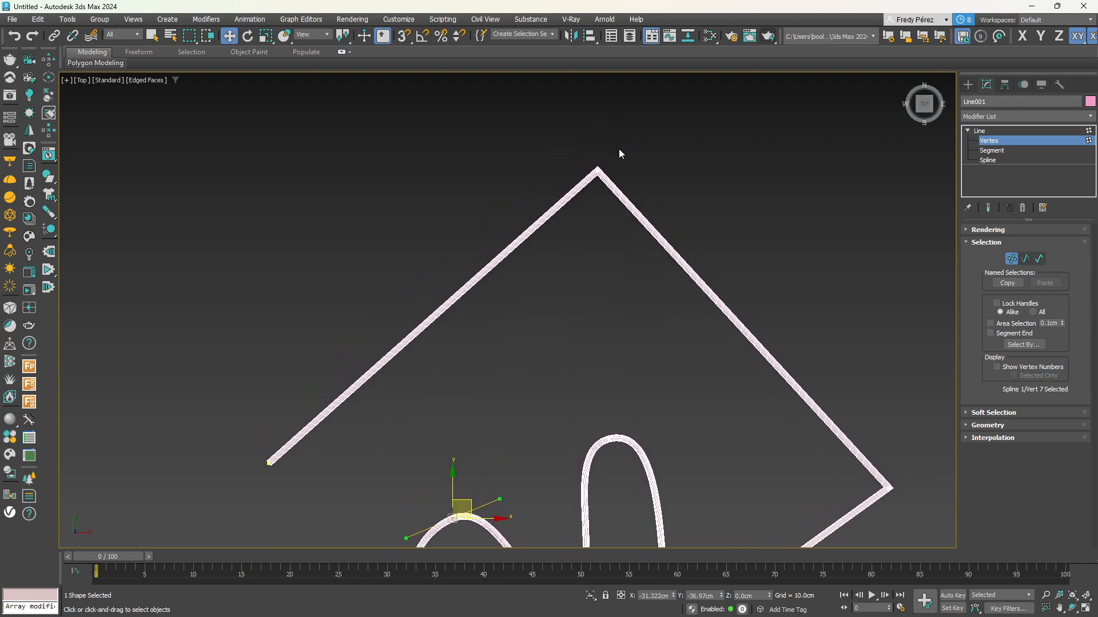
left_click(596, 171)
scroll(595, 175, "up", 5)
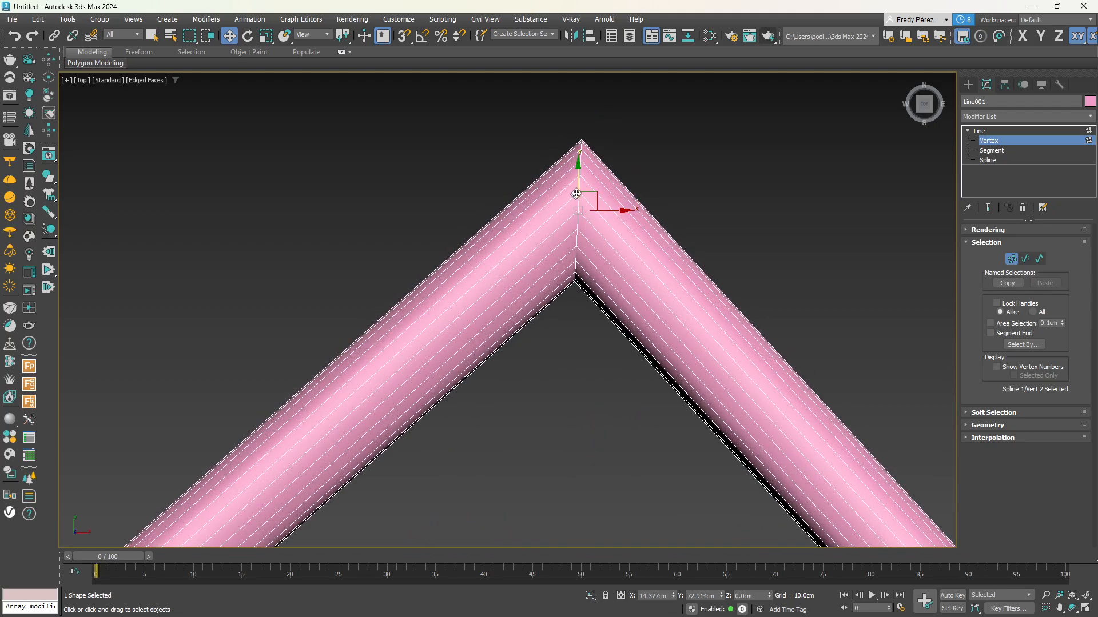
scroll(576, 194, "down", 5)
middle_click_drag(579, 218, 567, 186)
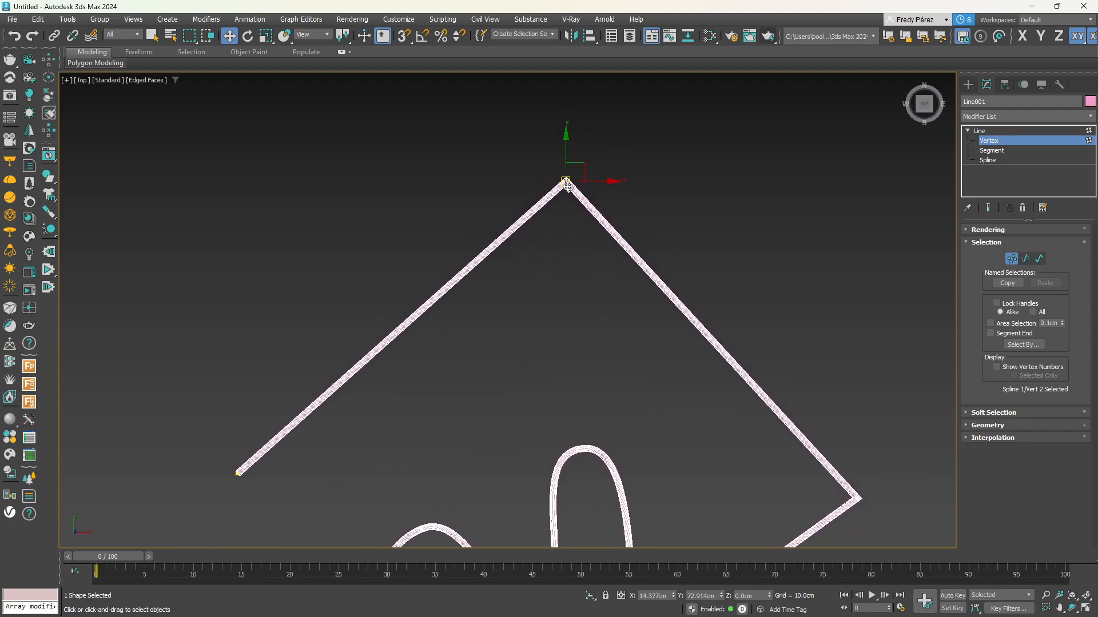
scroll(568, 186, "up", 3)
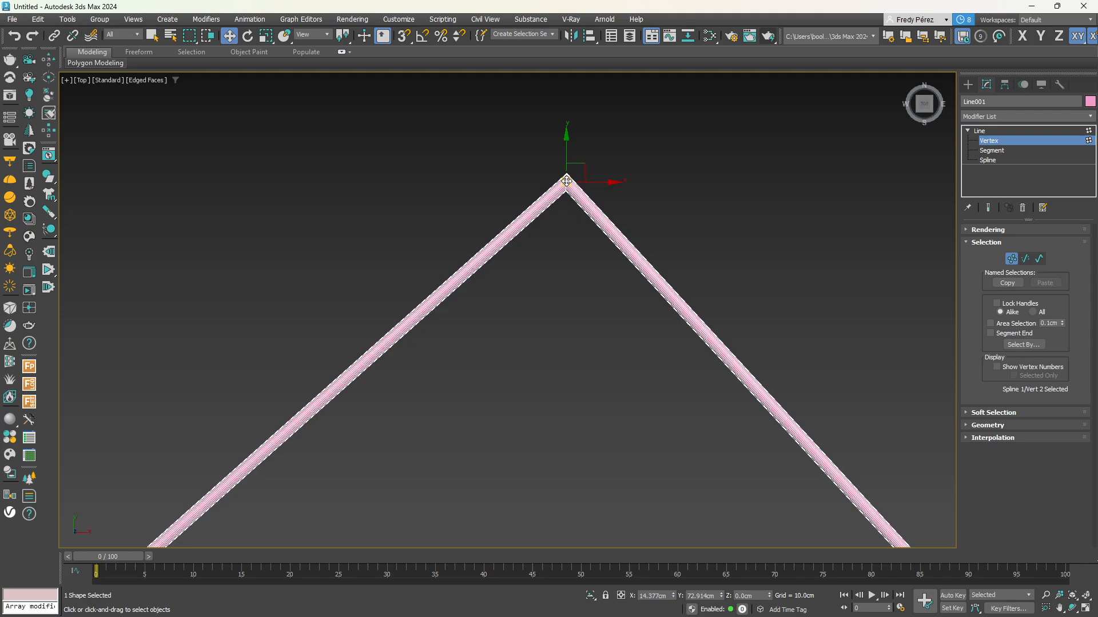
right_click(566, 182)
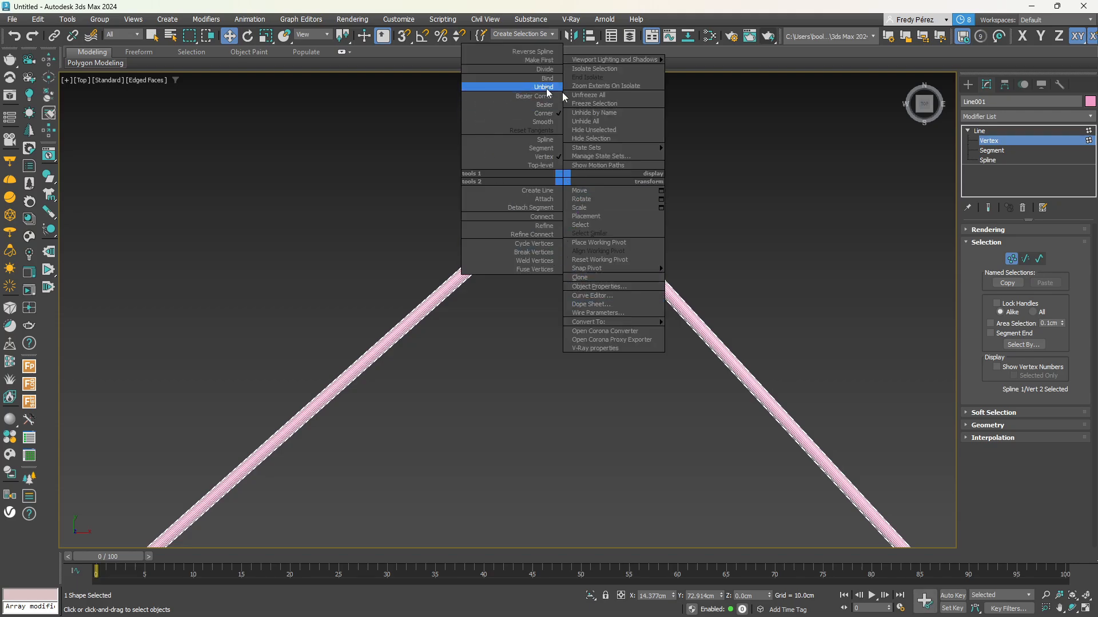
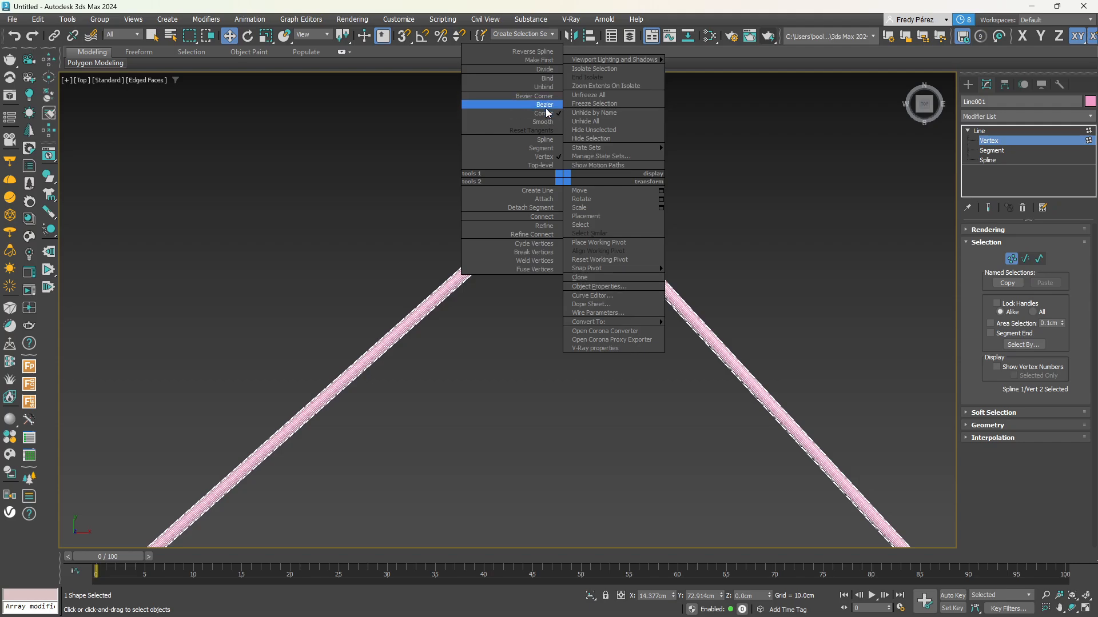
left_click(546, 106)
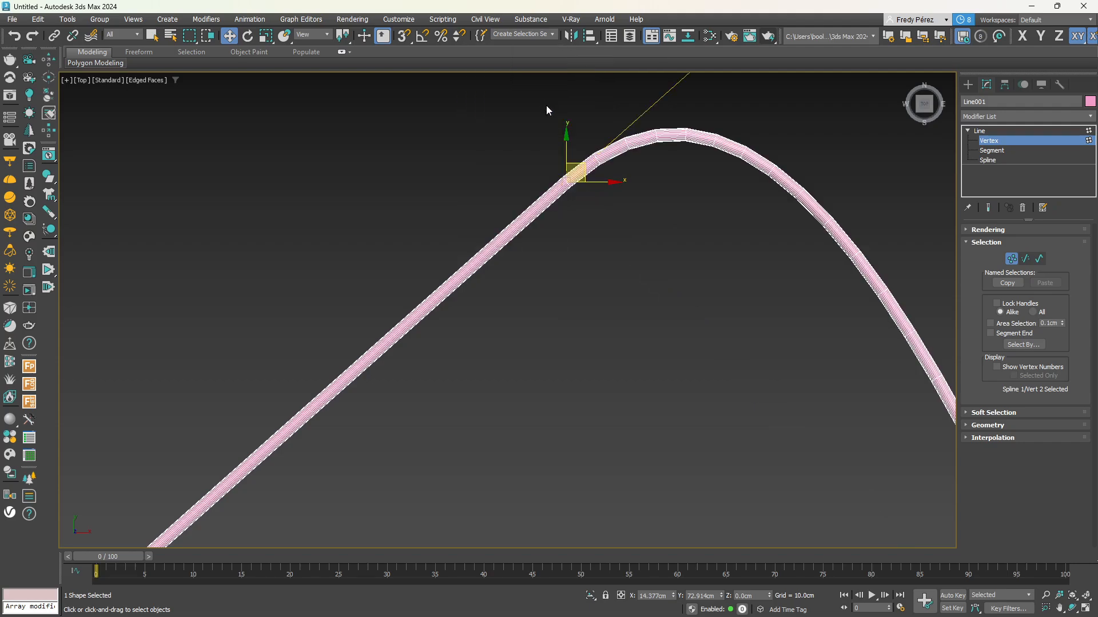
Swing the peak vertex's Bezier handles to nearly horizontal so the peak becomes a rounded arch
scroll(543, 198, "down", 5)
left_click_drag(601, 143, 594, 198)
scroll(550, 186, "up", 5)
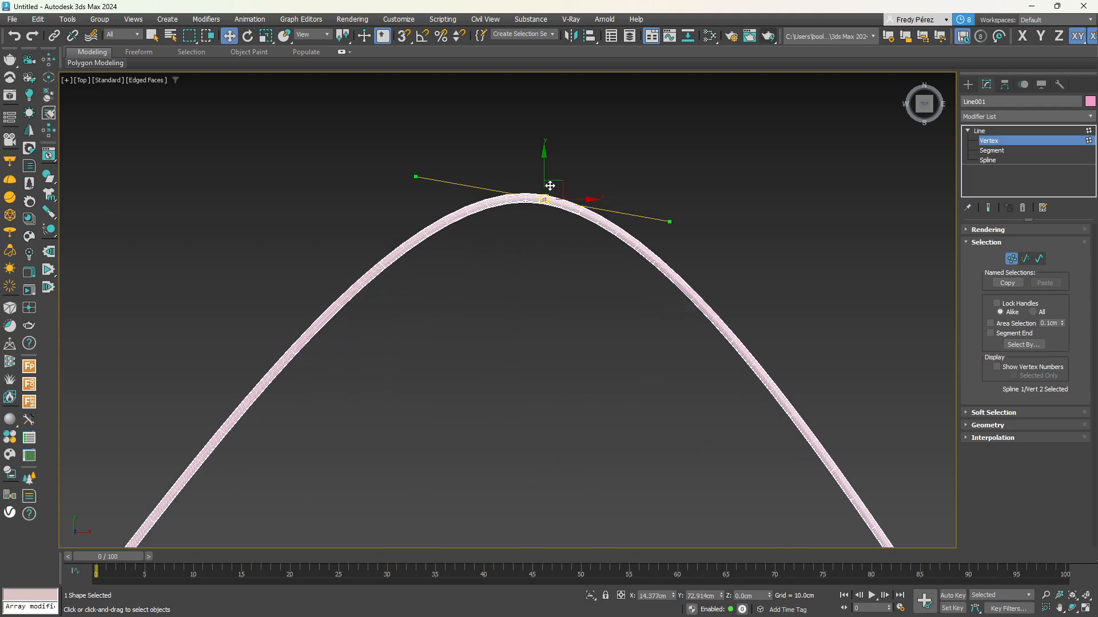
Convert the peak vertex to Corner to make both adjoining segments straight
scroll(550, 185, "down", 3)
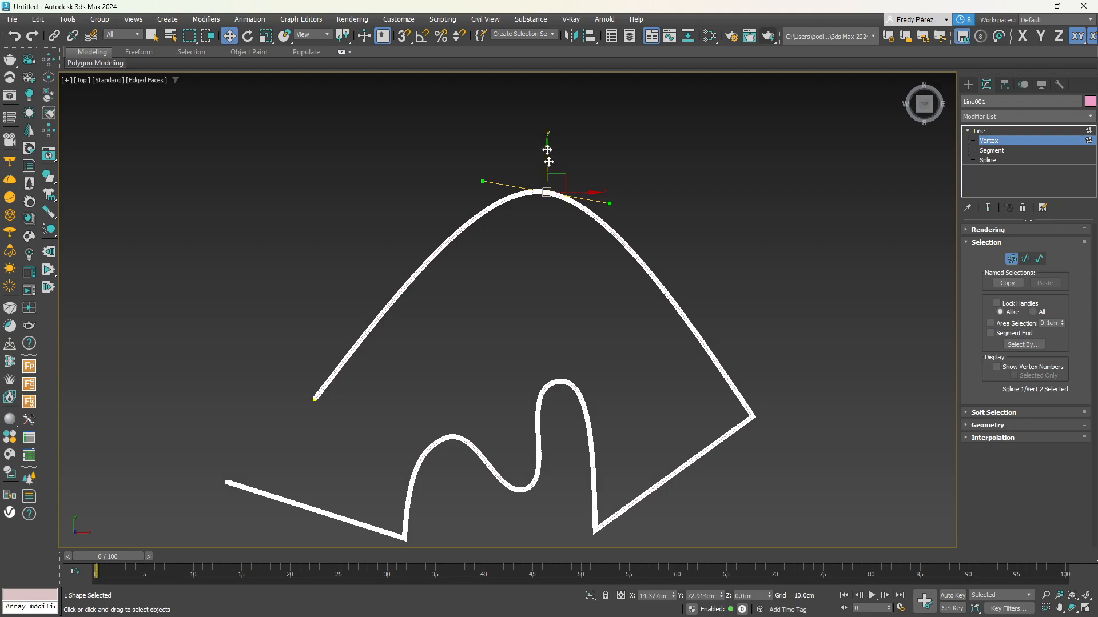
scroll(547, 189, "up", 3)
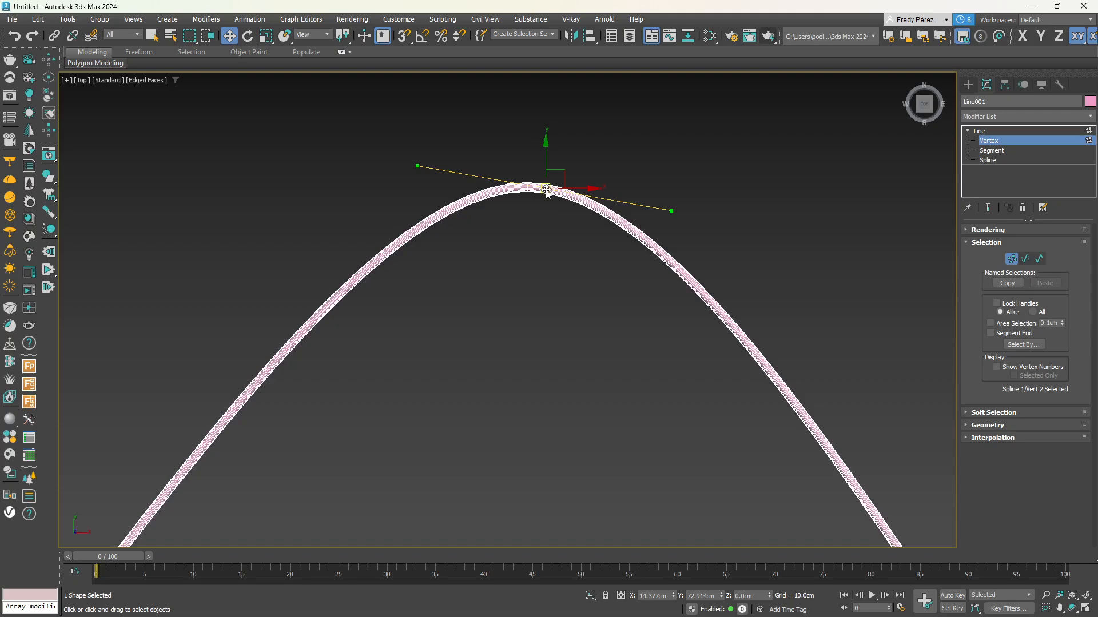
right_click(545, 189)
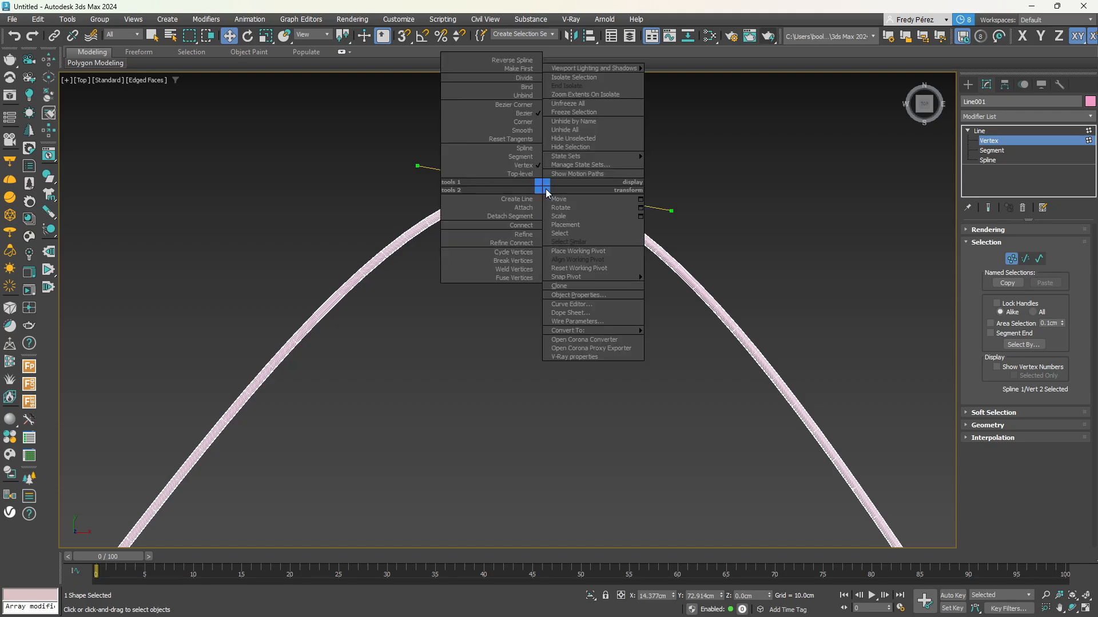
left_click(523, 123)
scroll(668, 177, "down", 5)
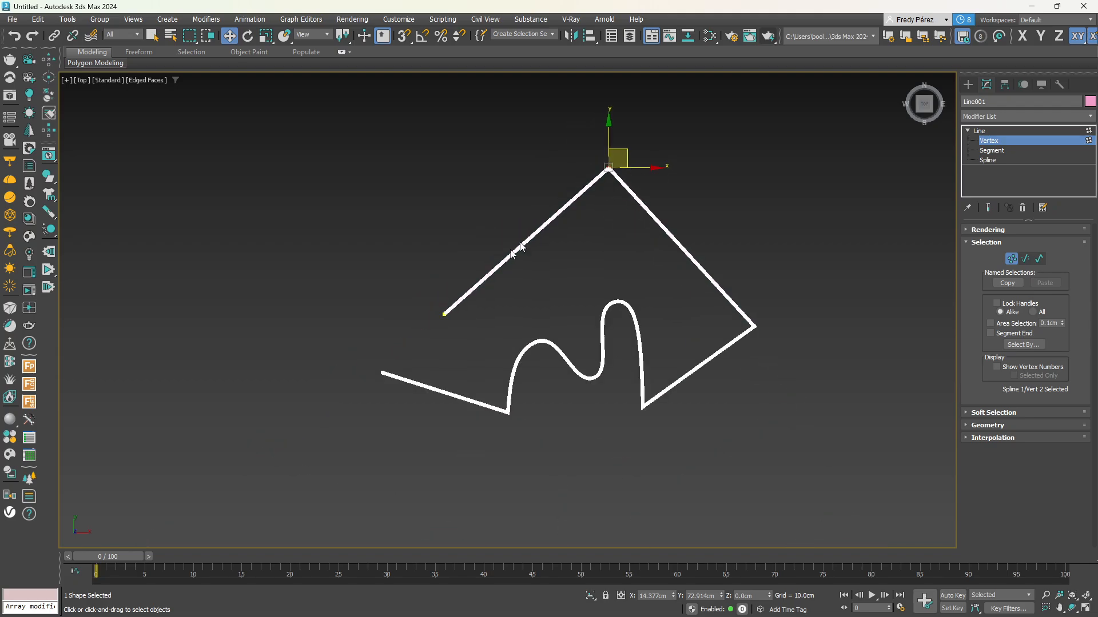
Convert the peak vertex to Bezier Corner to give it independent handles
scroll(635, 176, "up", 5)
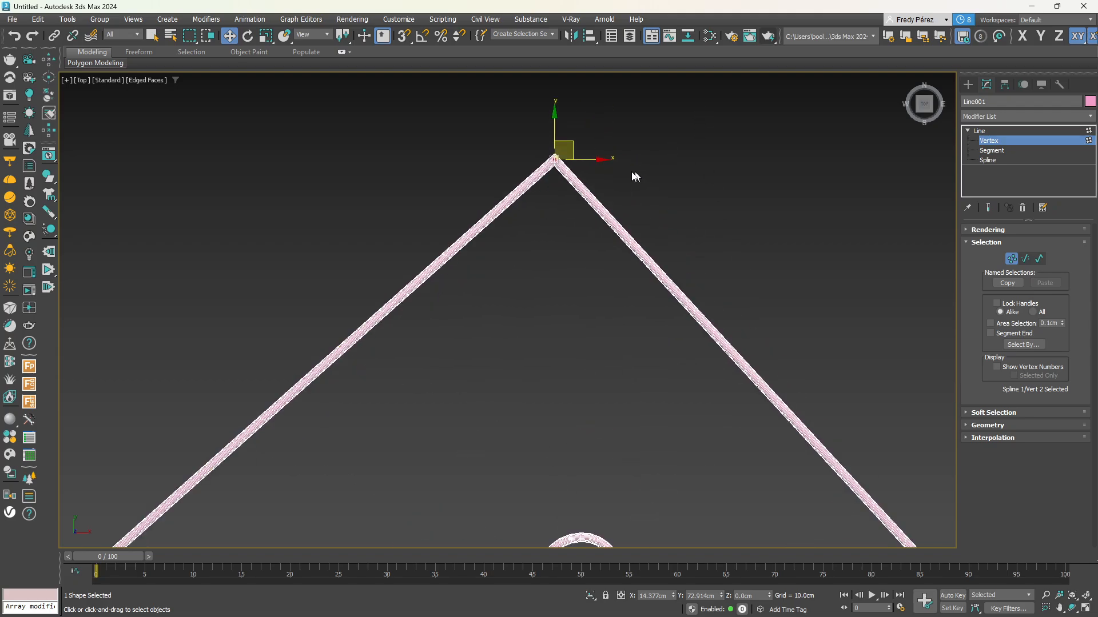
right_click(556, 163)
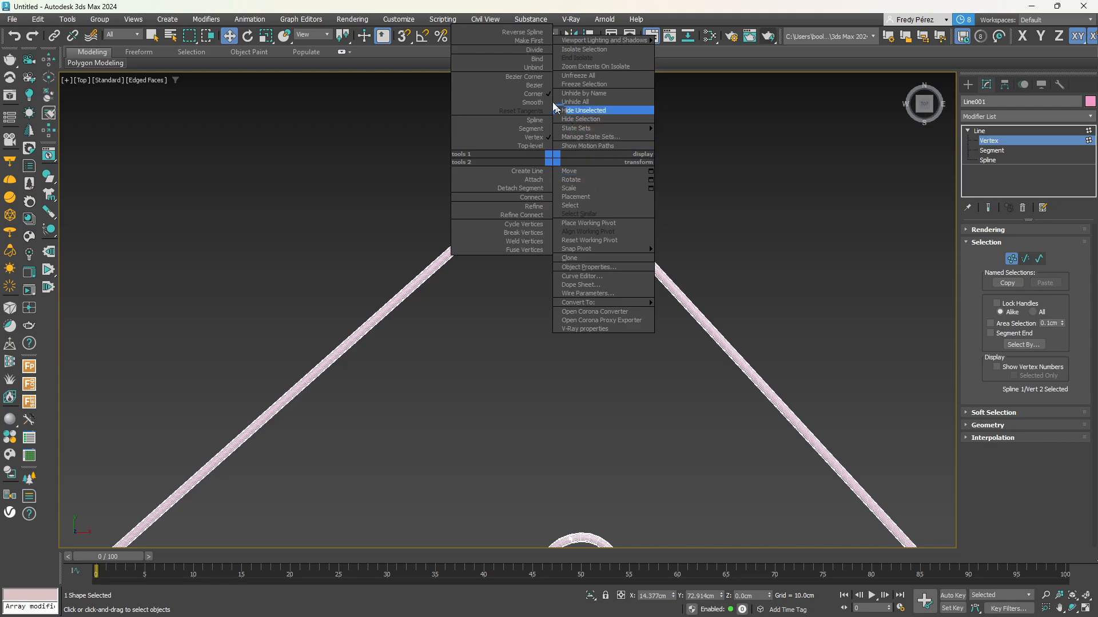
left_click(535, 76)
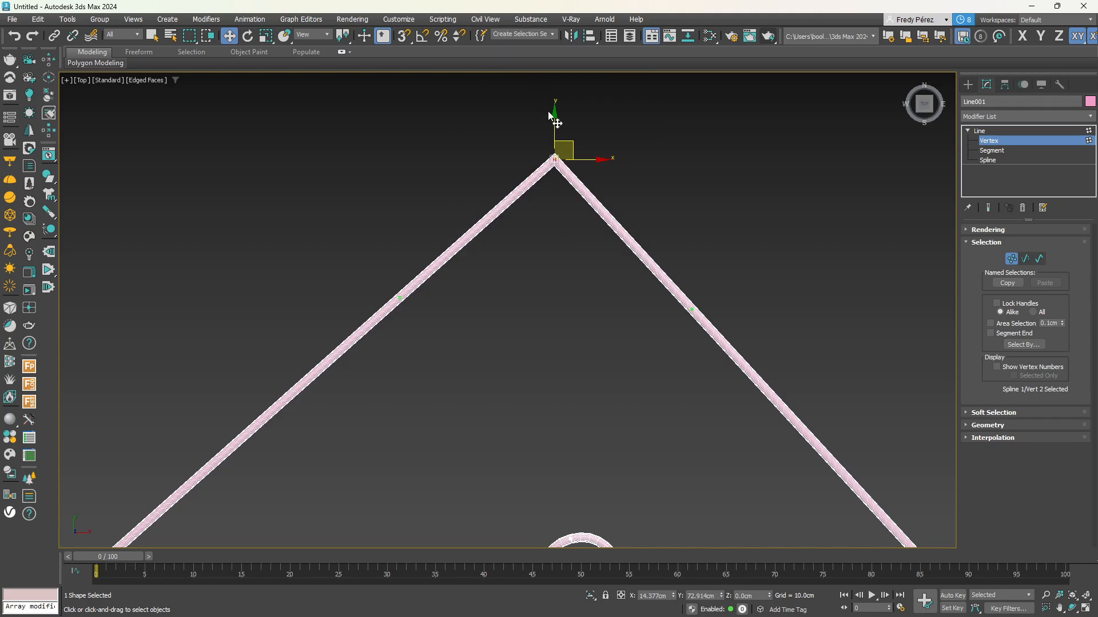
scroll(619, 177, "down", 3)
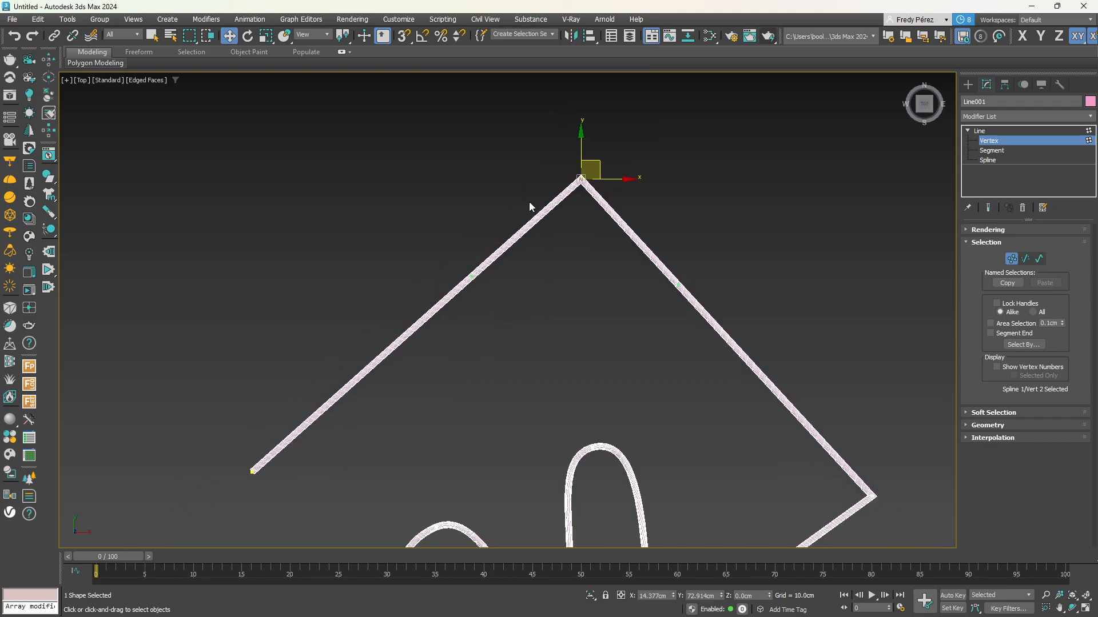
scroll(628, 220, "up", 3)
Turn off the line's viewport rendering so the bare spline and its handles can be edited
scroll(626, 221, "down", 2)
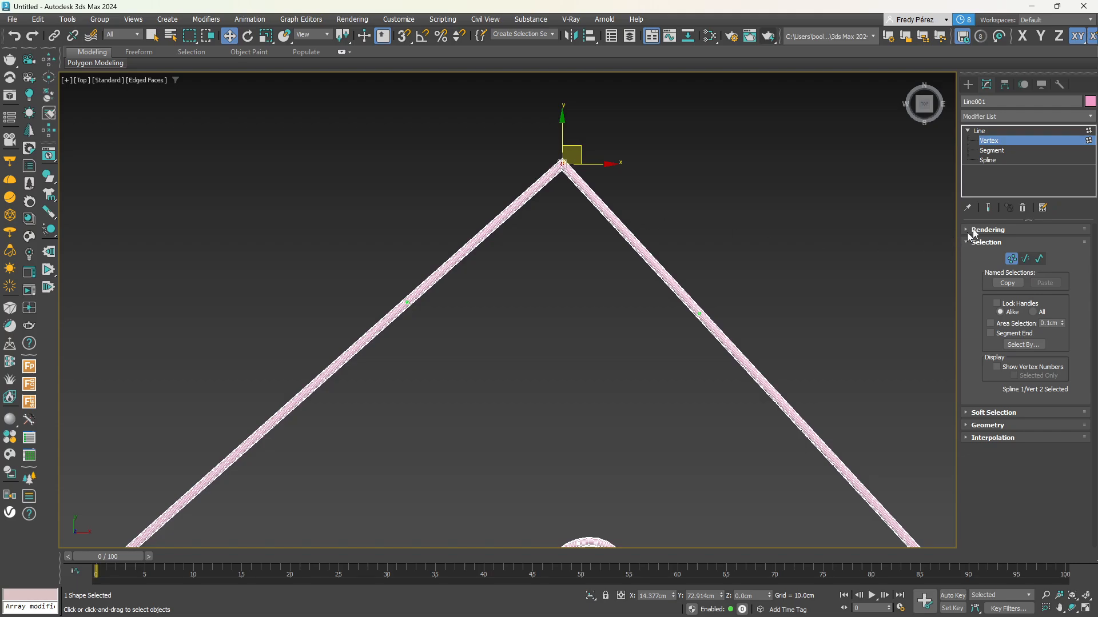
left_click(980, 229)
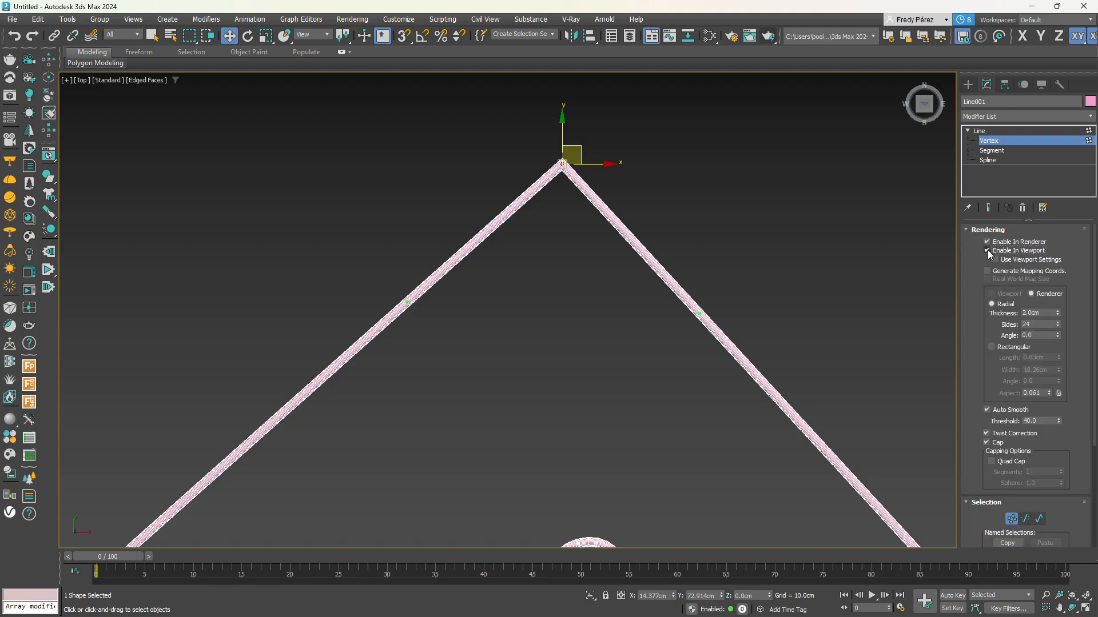
left_click(987, 250)
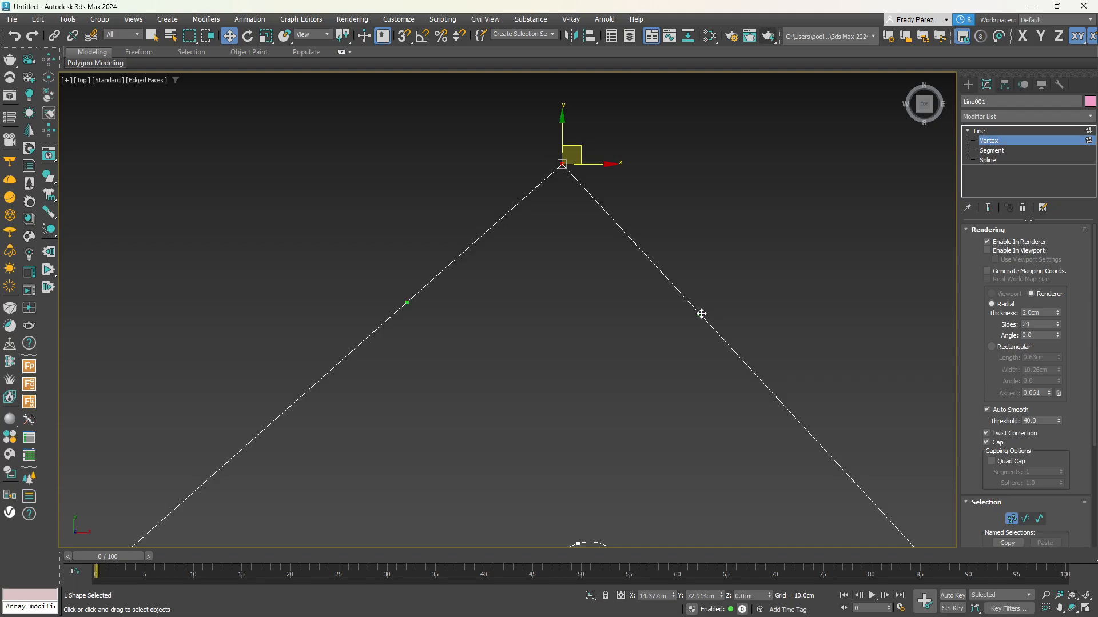
Pull the peak vertex's right handle below the vertex to bend only that segment, and return it close to the segment's straight path
left_click_drag(701, 314, 484, 463)
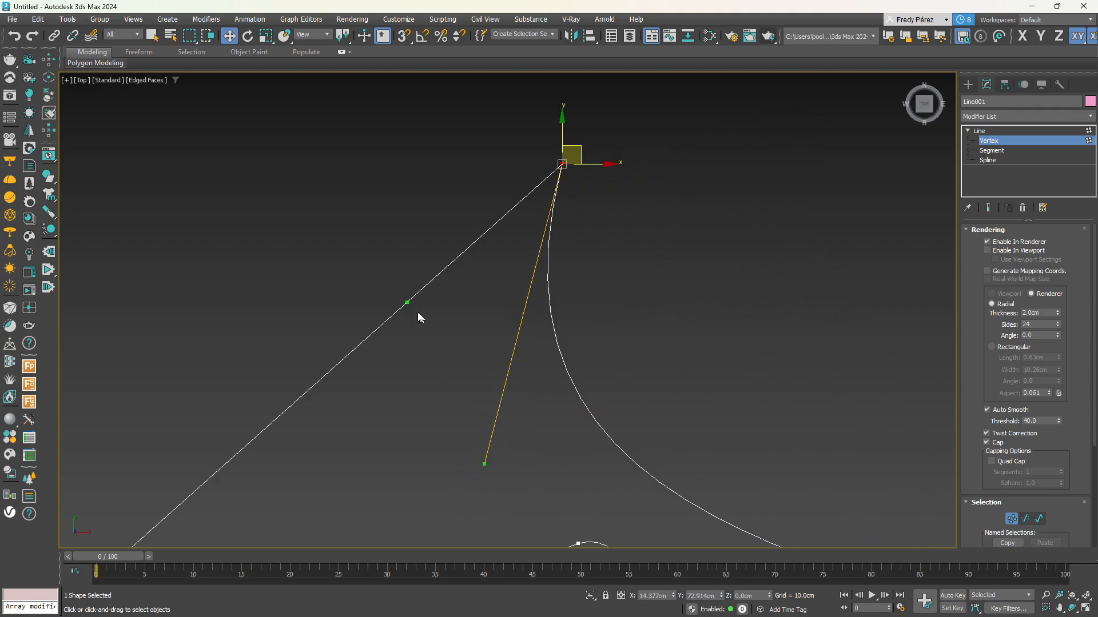
mouse_move(407, 302)
left_mouse_down()
mouse_move(346, 230)
mouse_move(366, 303)
mouse_move(322, 222)
mouse_move(379, 343)
mouse_move(368, 314)
mouse_move(372, 328)
mouse_move(384, 272)
mouse_move(393, 309)
mouse_move(391, 300)
mouse_move(404, 304)
left_mouse_up()
left_click_drag(484, 463, 713, 294)
Raise the peak vertex's two handles independently above it to form an upward arch on each side
scroll(704, 314, "down", 4)
middle_click_drag(675, 303, 648, 327)
scroll(648, 330, "up", 4)
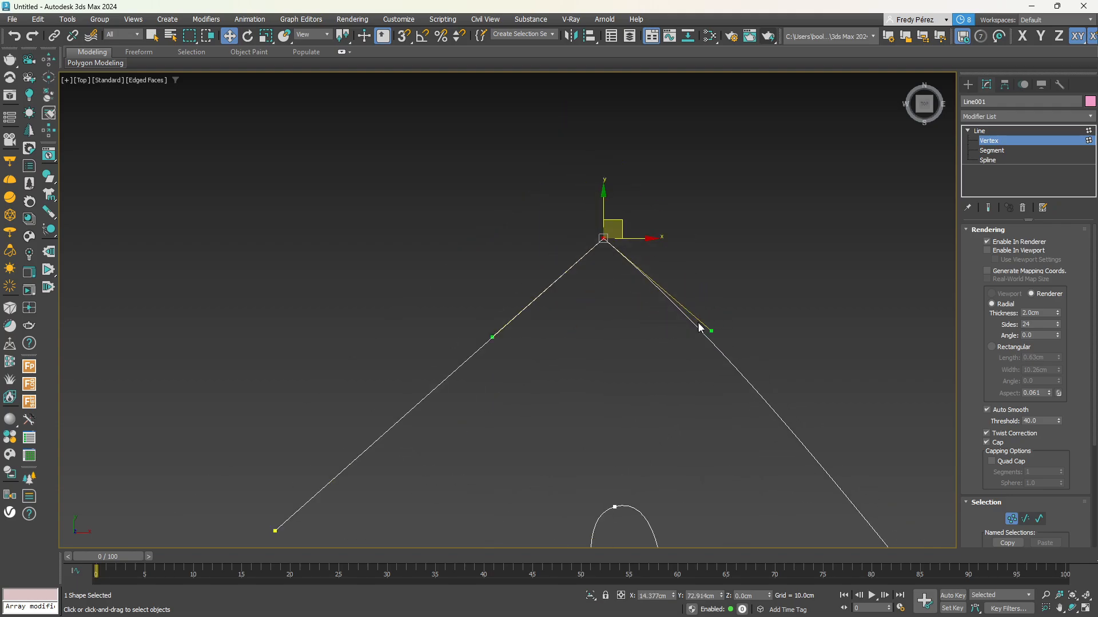
left_click_drag(713, 328, 763, 106)
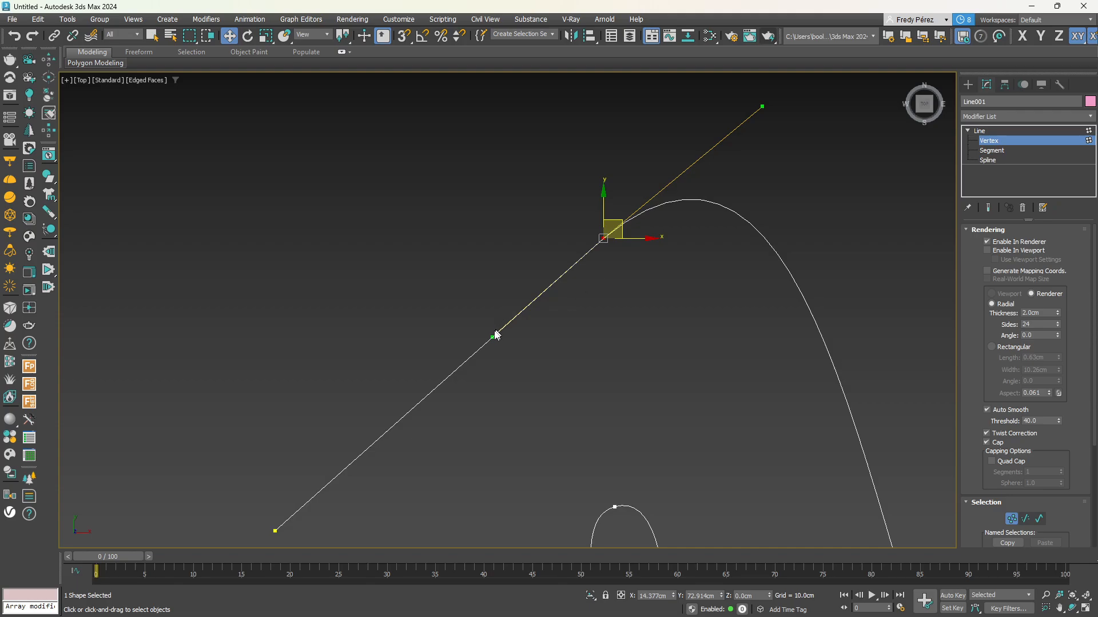
left_click_drag(492, 337, 475, 98)
scroll(597, 229, "up", 5)
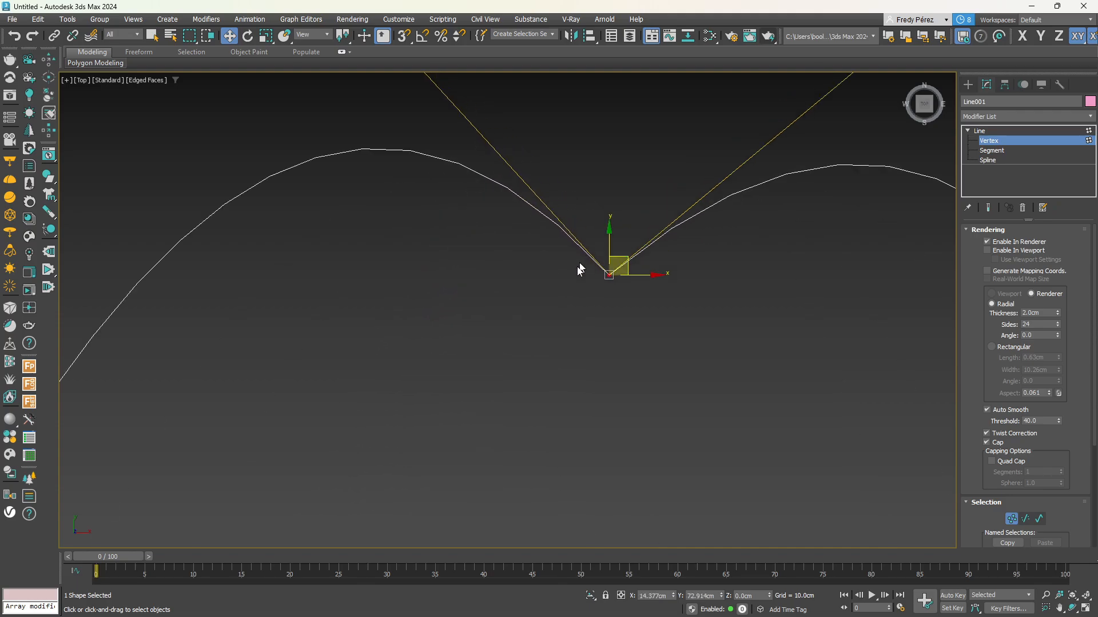
scroll(604, 280, "down", 3)
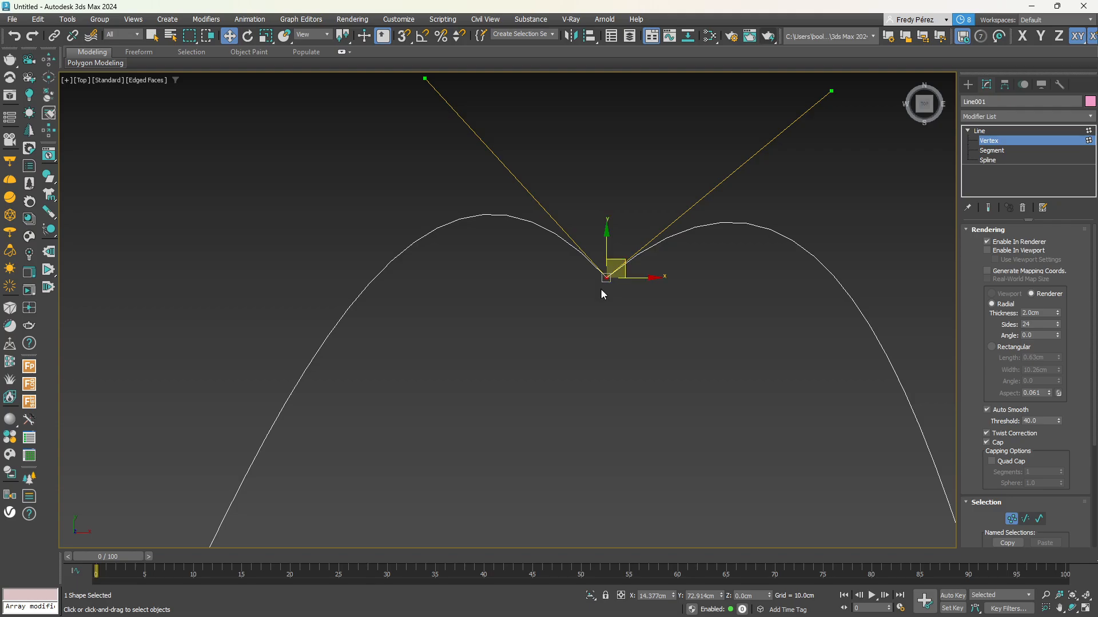
middle_click_drag(600, 293, 534, 290)
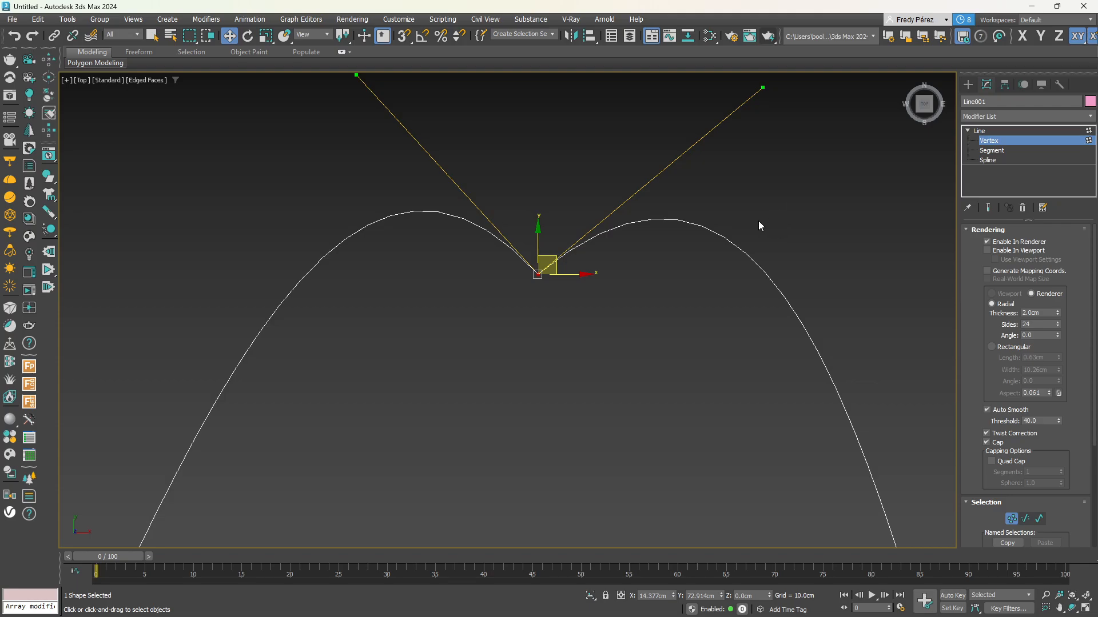
Move both handles below the peak vertex to form a sharp point with inward-curving sides, and deselect the vertex
left_click_drag(765, 86, 496, 398)
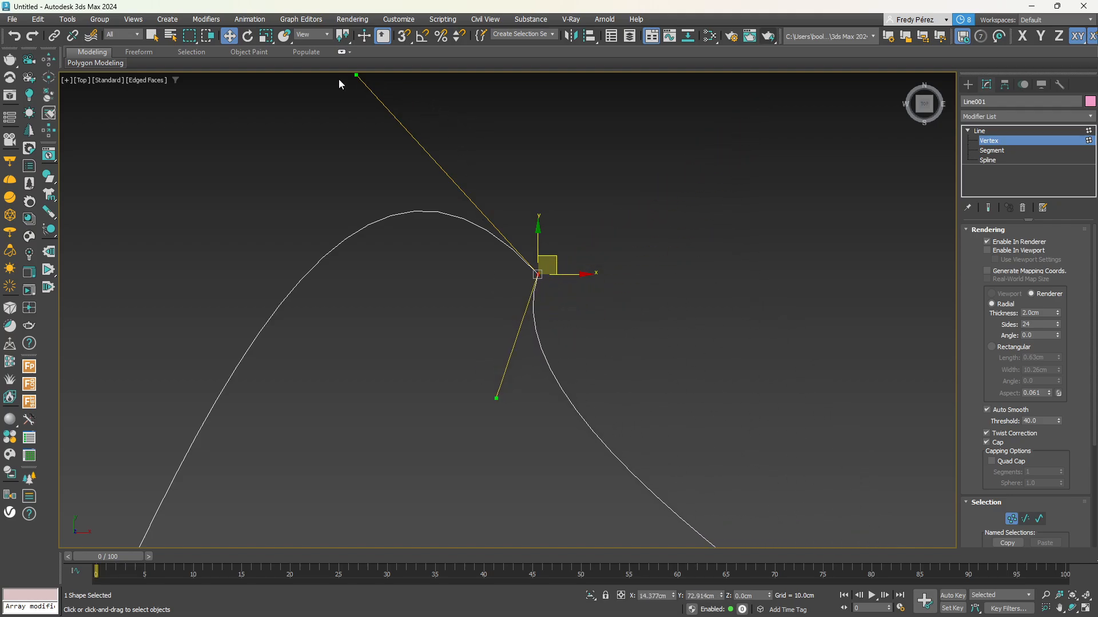
left_click_drag(356, 75, 470, 417)
left_click(573, 329)
scroll(545, 277, "up", 4)
scroll(524, 251, "down", 4)
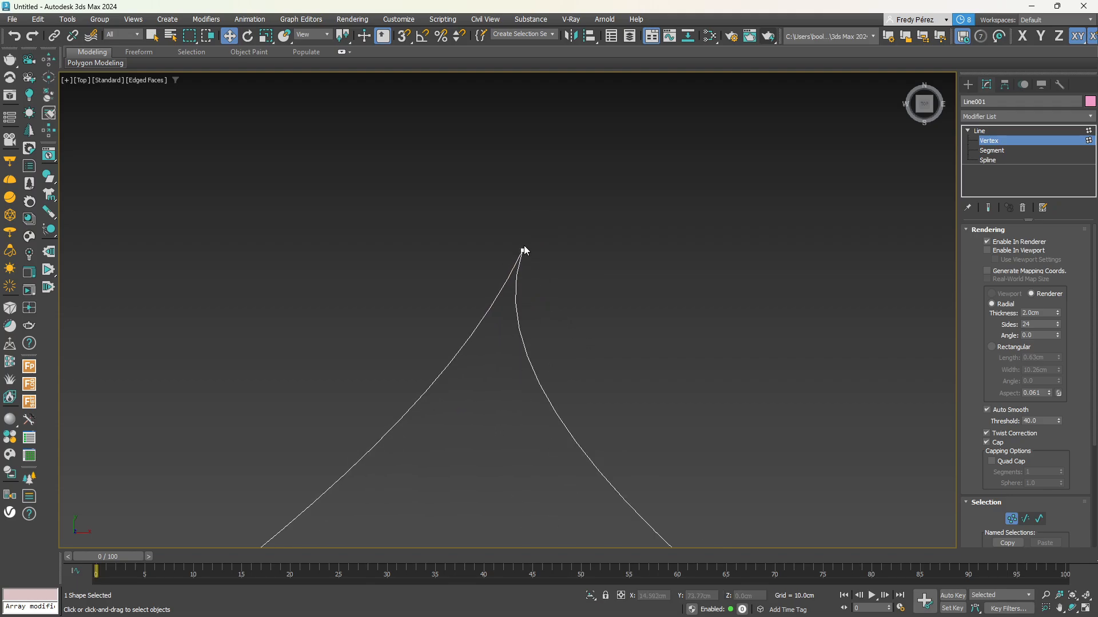
Select the top vertex of the taller inner hump and shorten its Bezier handles to sharpen the curve
middle_click_drag(530, 246, 542, 193)
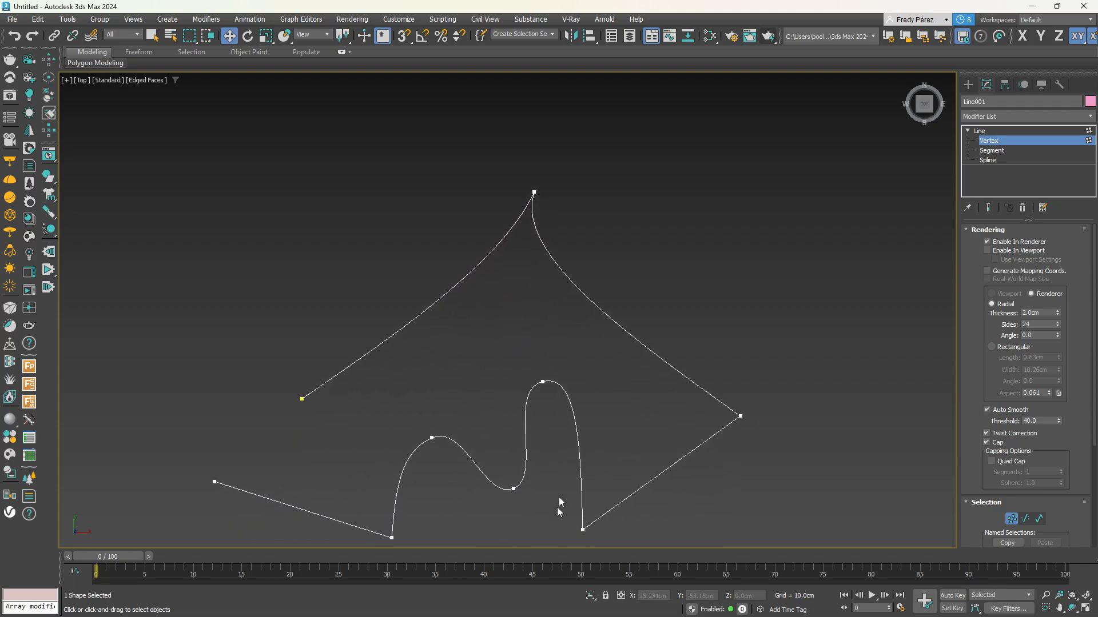
scroll(547, 388, "up", 3)
left_click(535, 369)
scroll(536, 378, "up", 2)
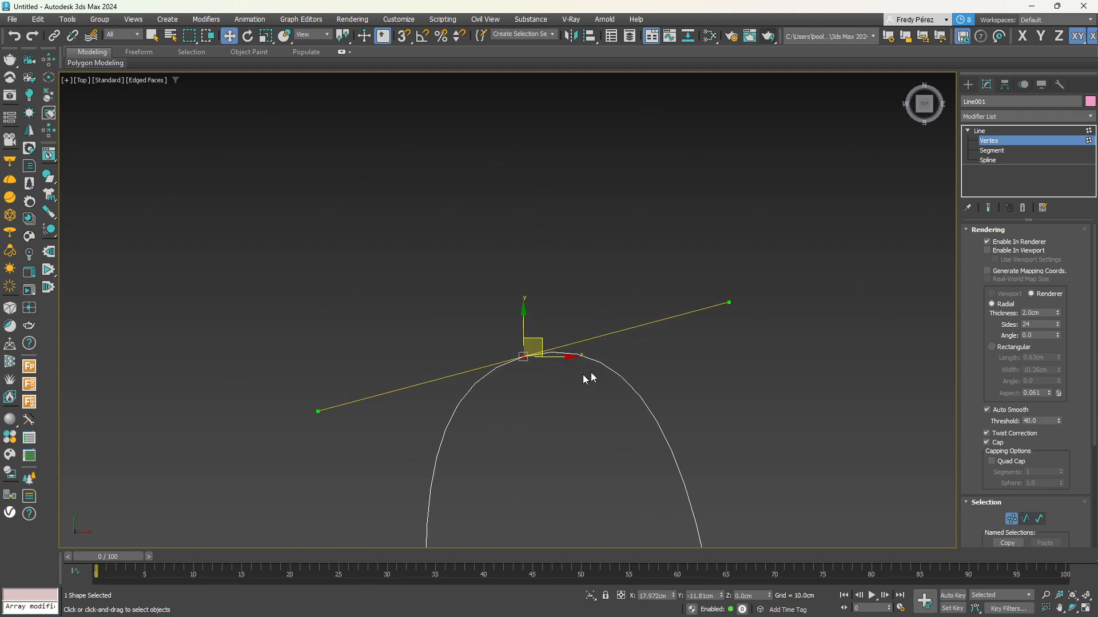
left_click_drag(725, 305, 555, 344)
scroll(524, 368, "up", 2)
scroll(520, 352, "up", 4)
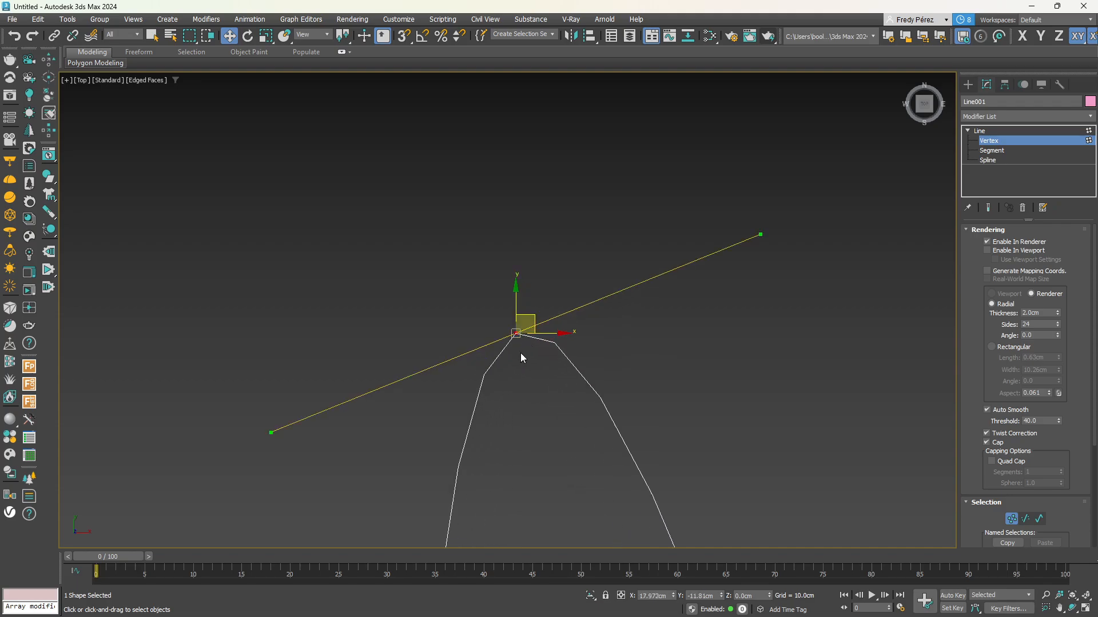
Lengthen the Bezier handles at the top vertex of the taller inner hump to round the curve
scroll(492, 256, "up", 5)
scroll(485, 337, "down", 7)
scroll(497, 338, "down", 5)
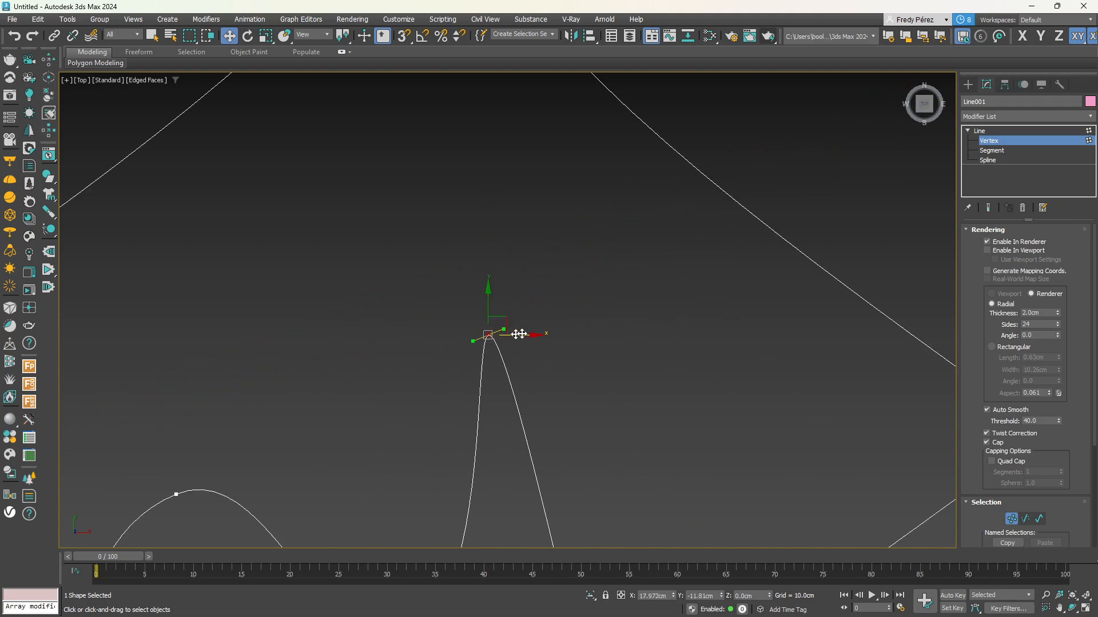
scroll(513, 327, "up", 3)
left_click_drag(494, 331, 694, 248)
scroll(629, 281, "down", 5)
Select the spline's outer peak vertex and convert it to Corner to straighten both adjoining segments
middle_click_drag(601, 190, 583, 274)
scroll(576, 196, "up", 6)
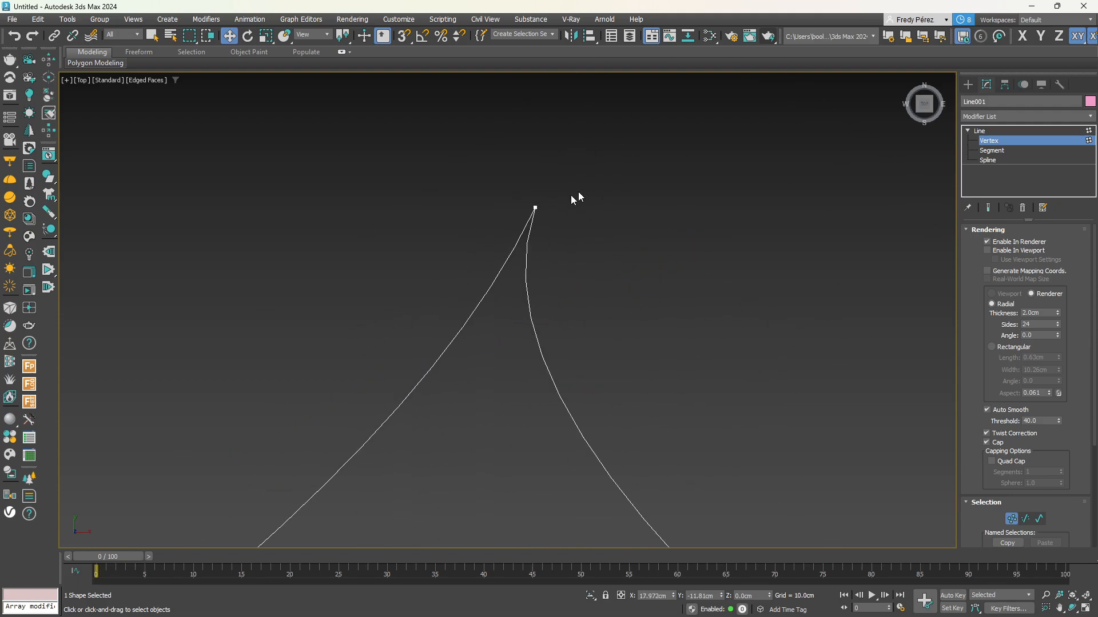
left_click(515, 215)
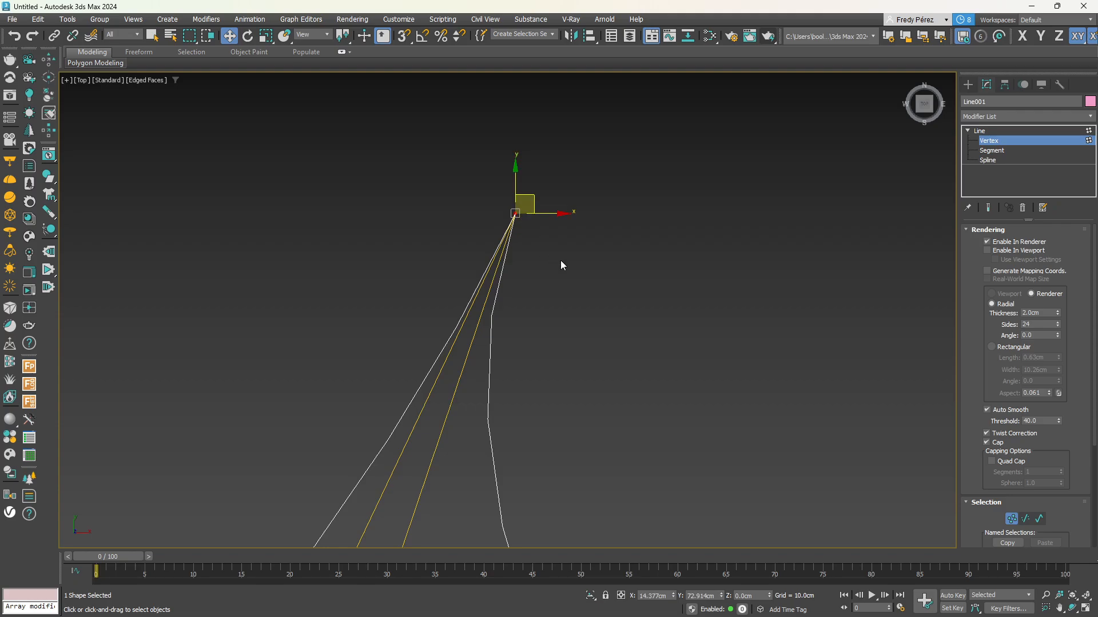
left_click_drag(514, 213, 540, 236)
right_click(539, 236)
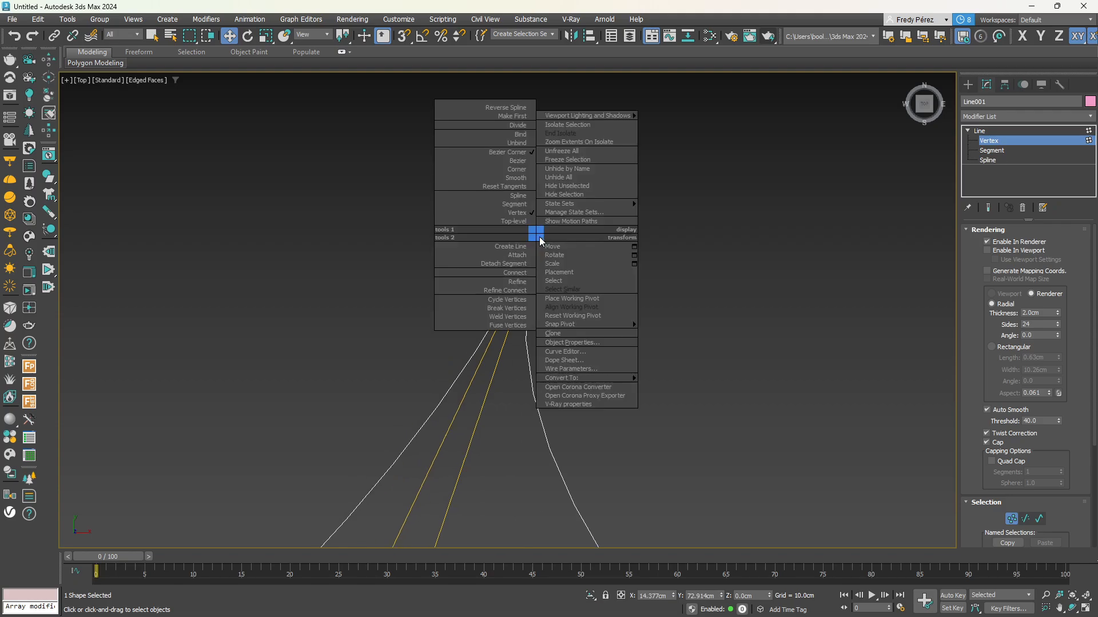
left_click(517, 170)
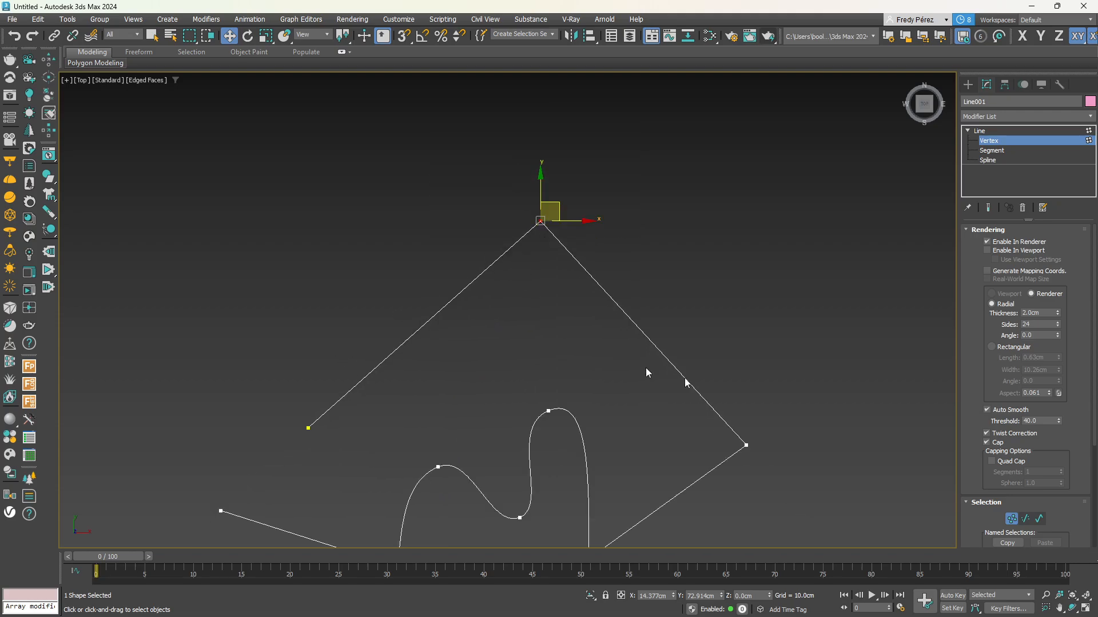
Convert the outer peak vertex to Smooth to form a rounded arch, and set it back to Corner
right_click(530, 213)
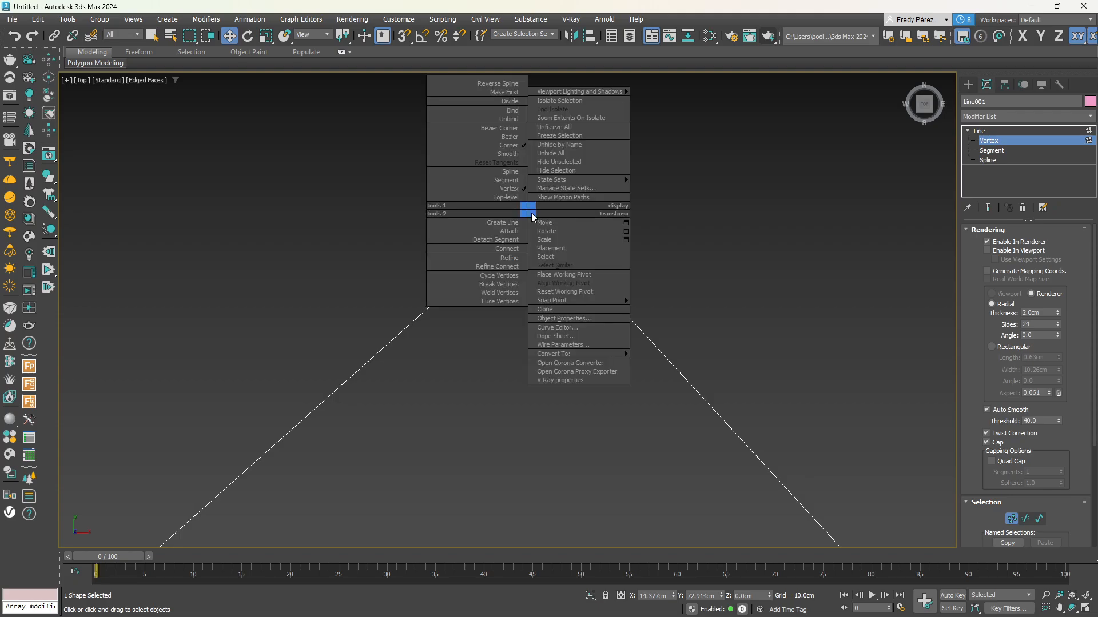
left_click(516, 153)
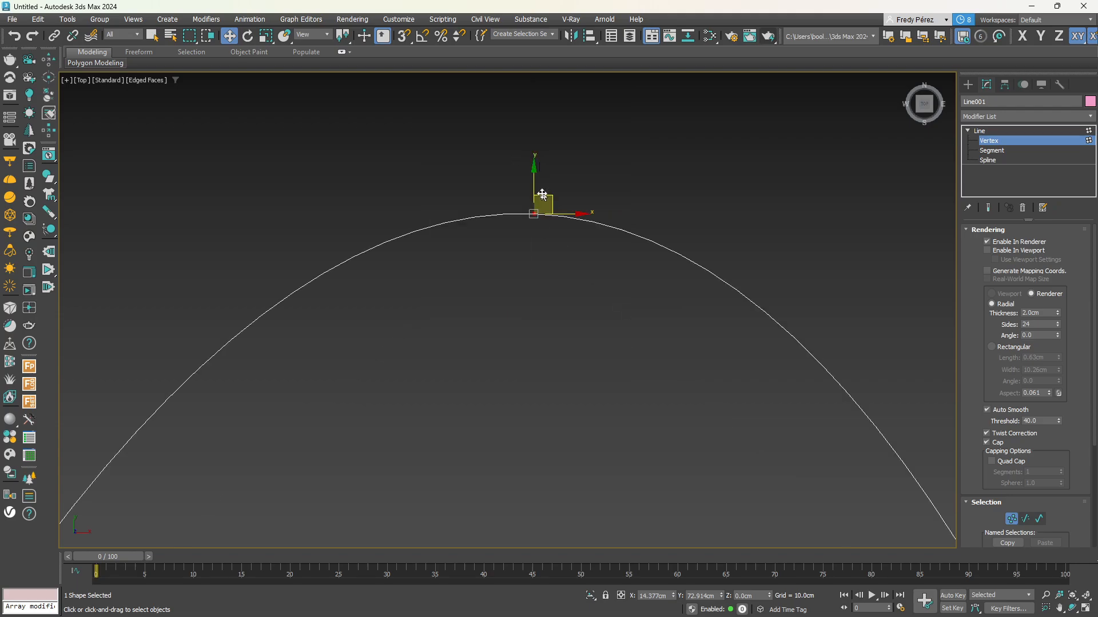
scroll(486, 177, "down", 5)
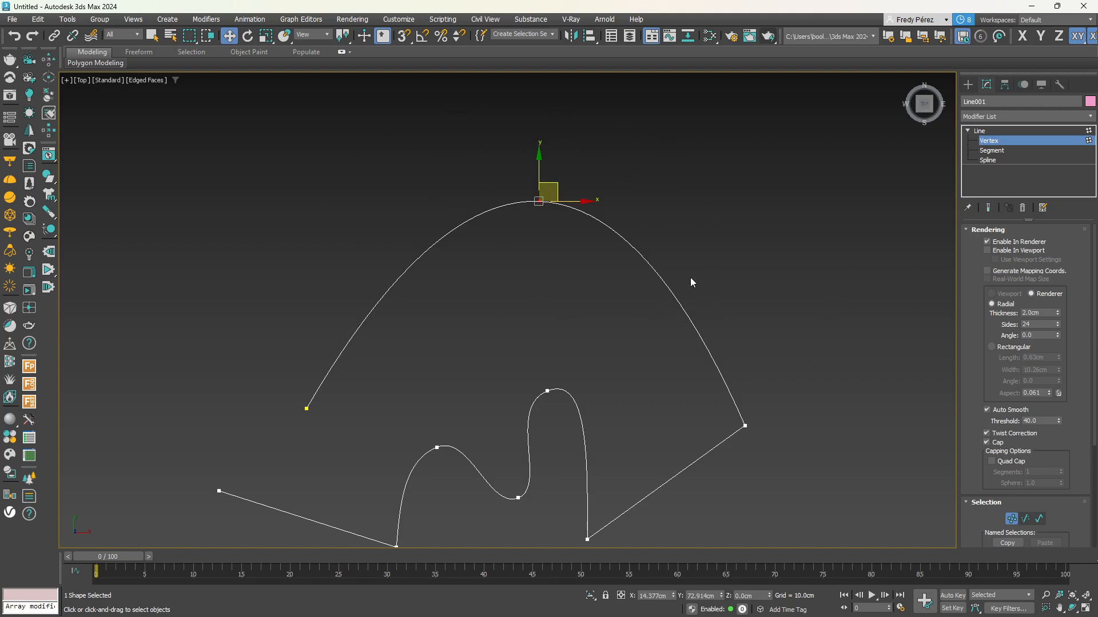
right_click(559, 188)
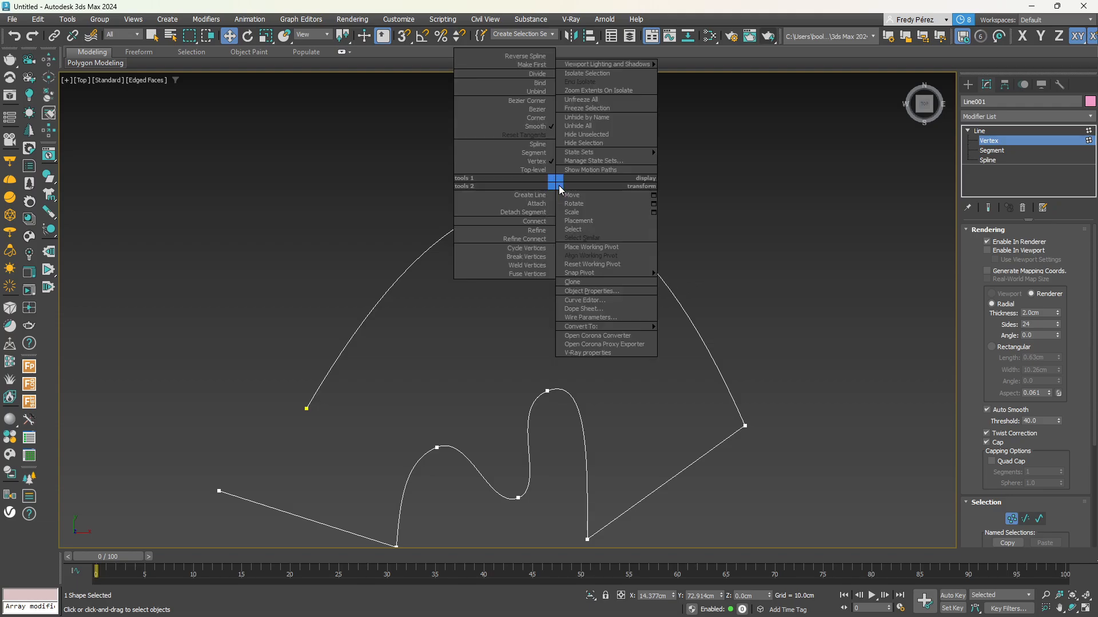
left_click(539, 118)
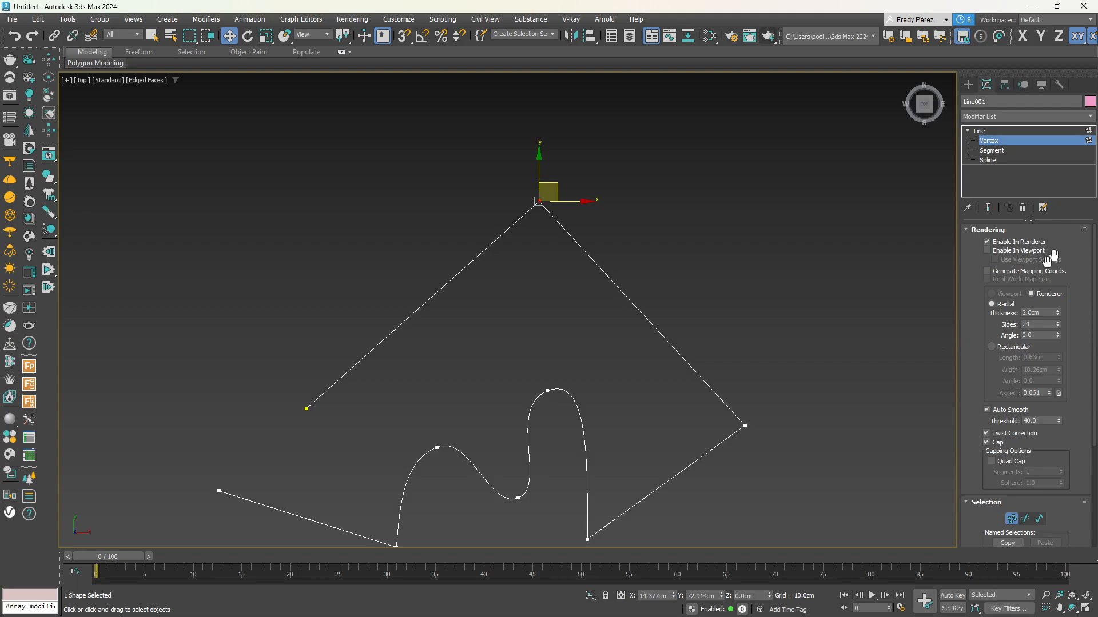
Toggle the line's Enable In Viewport option to preview its thickness, leaving it off
left_click(989, 250)
left_click(989, 251)
left_click(987, 250)
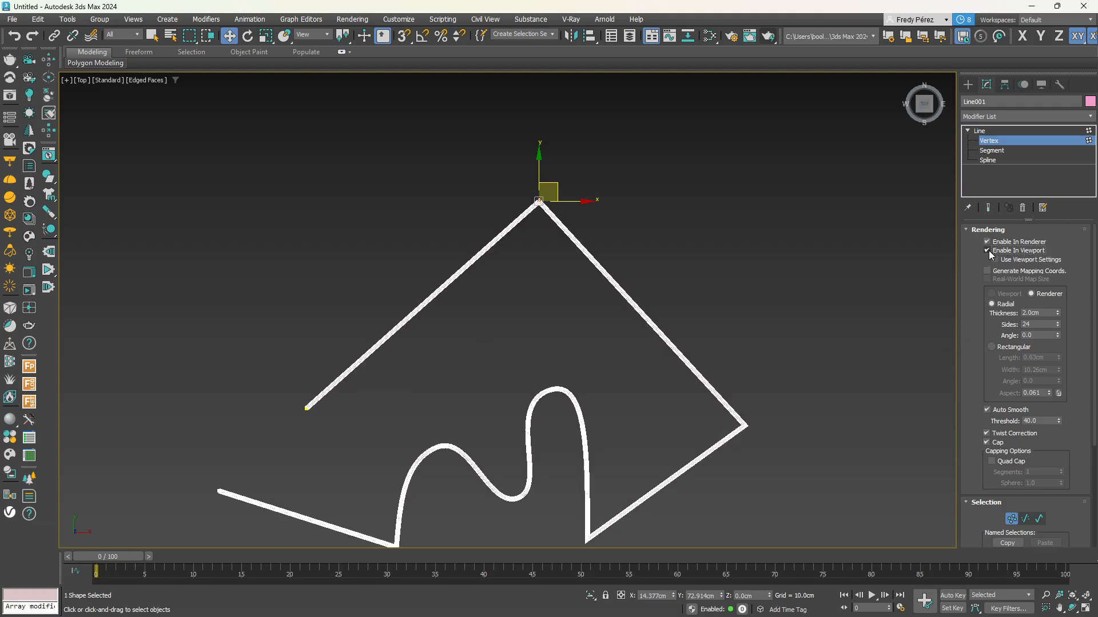
left_click(989, 250)
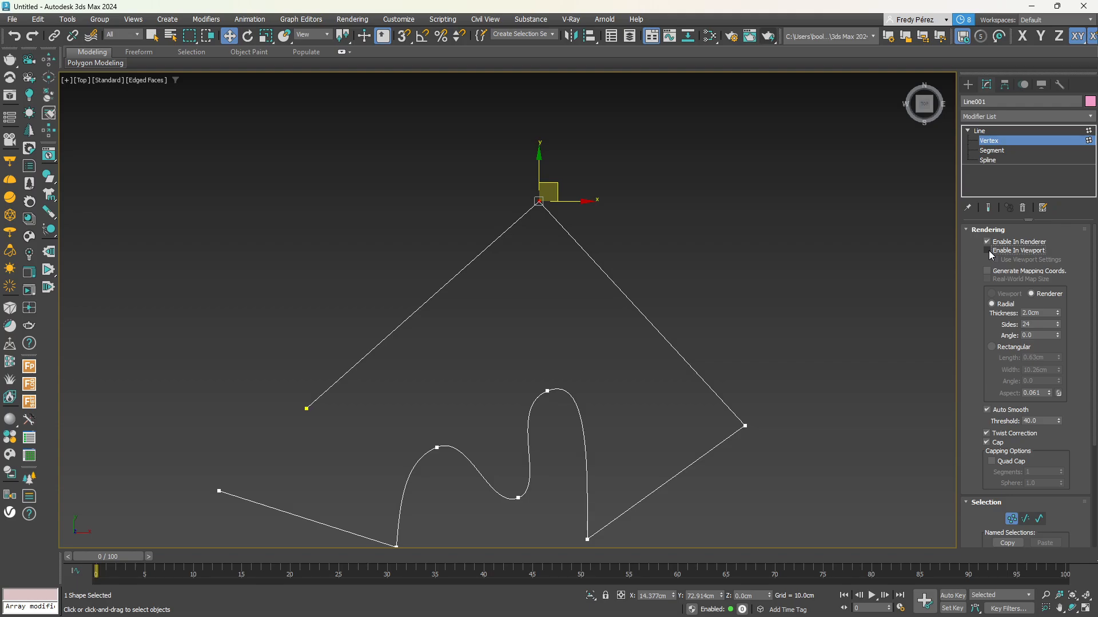
Convert the outer peak vertex to Bezier Corner to give each side its own handle
right_click(542, 202)
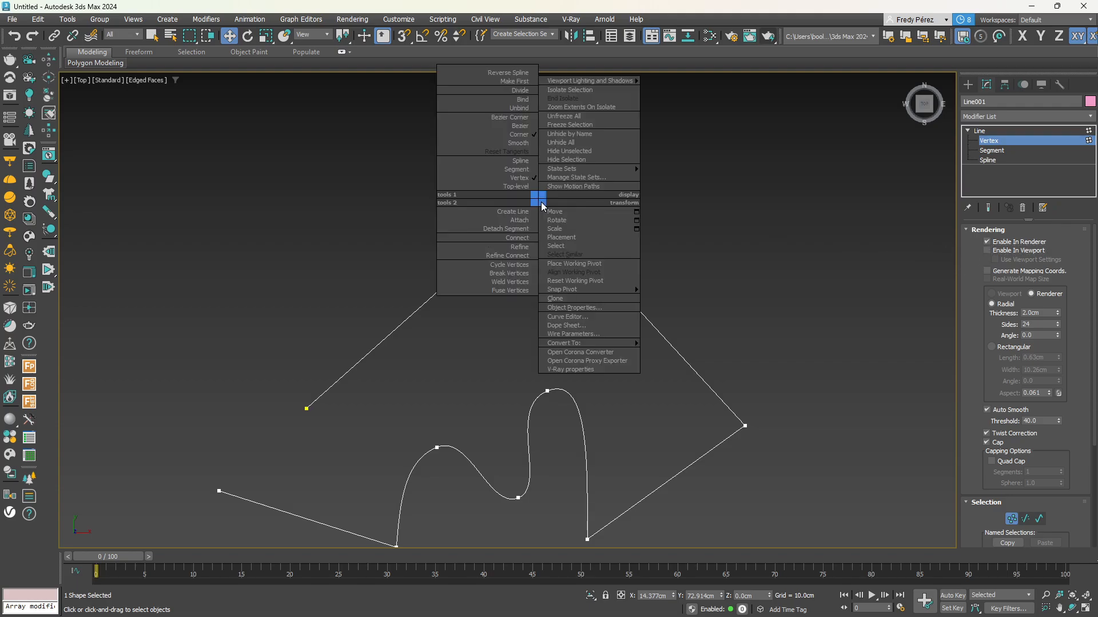
left_click(513, 118)
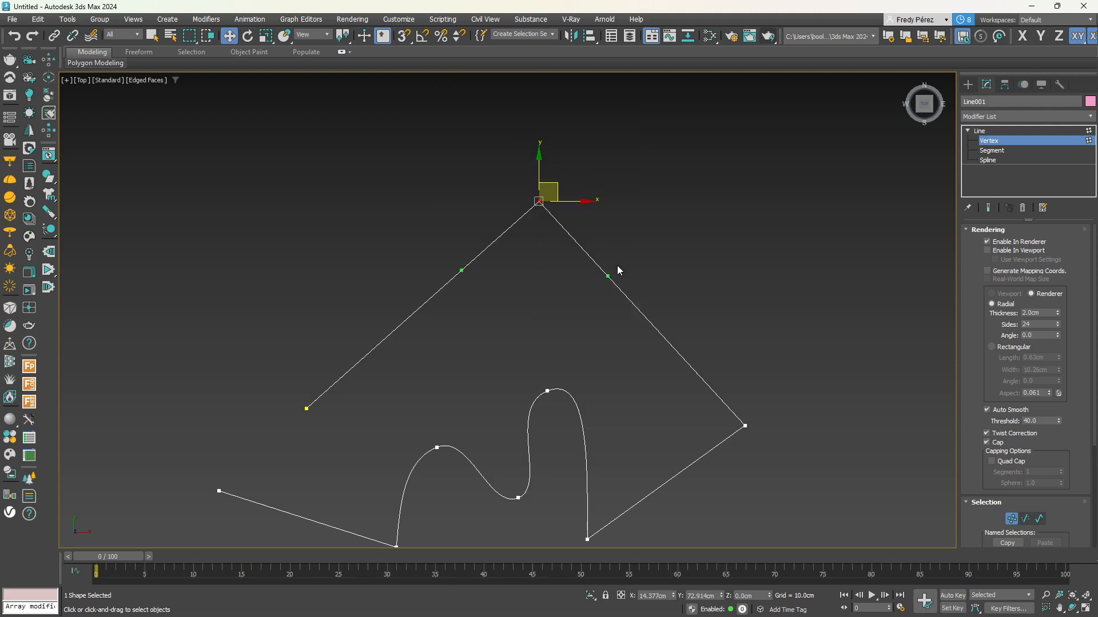
scroll(616, 265, "up", 8)
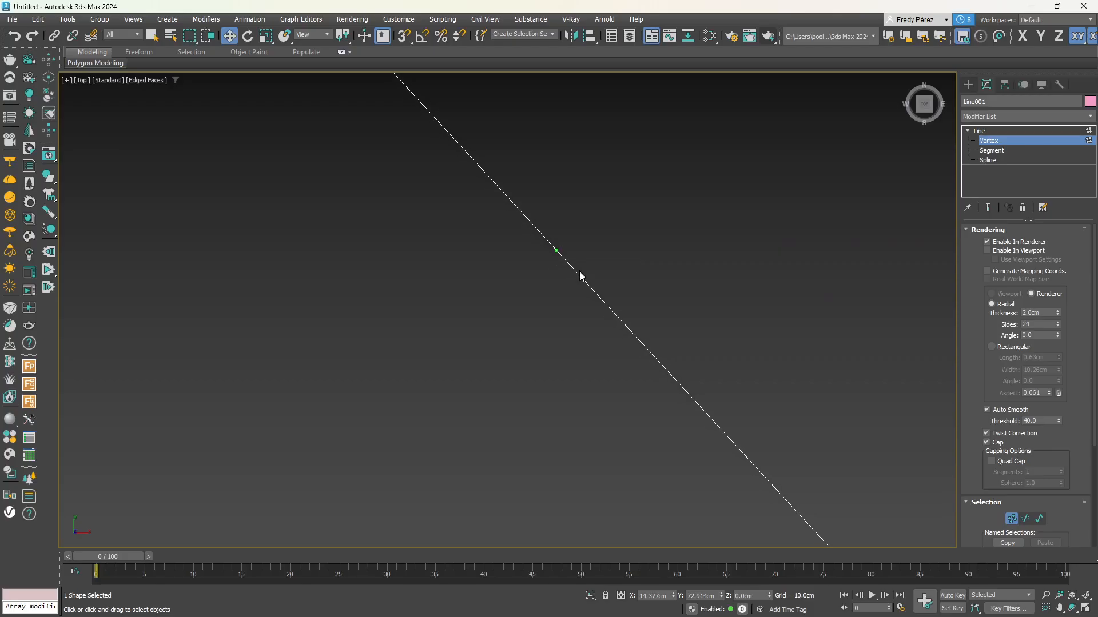
scroll(581, 276, "down", 8)
scroll(584, 273, "up", 4)
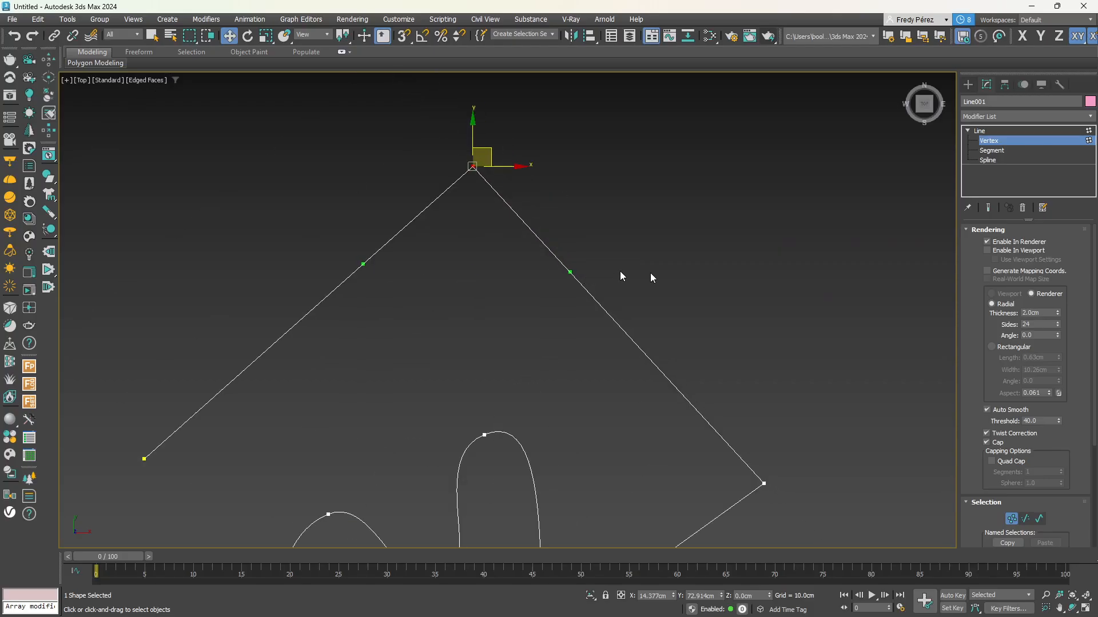
Enable the line's thickness in the viewport, inspect the straight segments up close, and disable it again
left_click(987, 250)
scroll(587, 250, "up", 10)
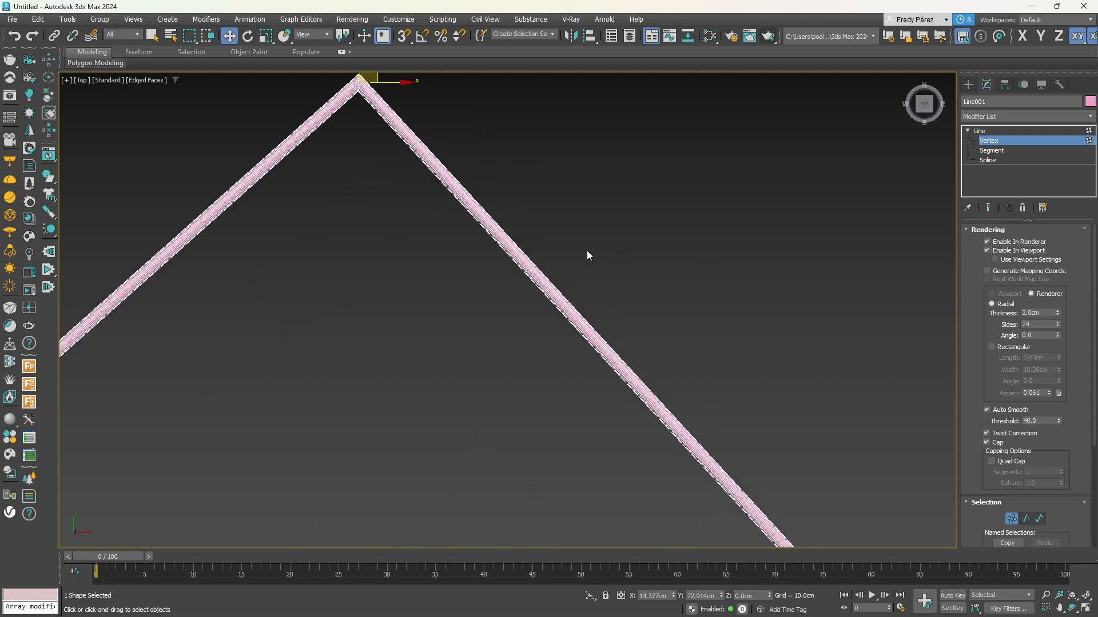
scroll(649, 263, "down", 8)
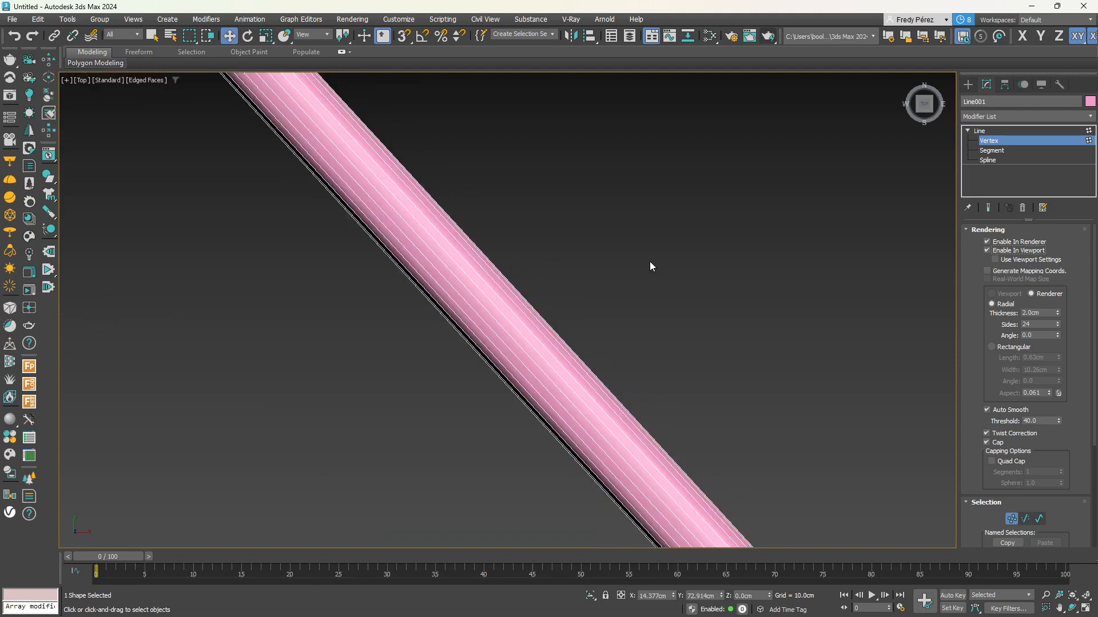
left_click(987, 251)
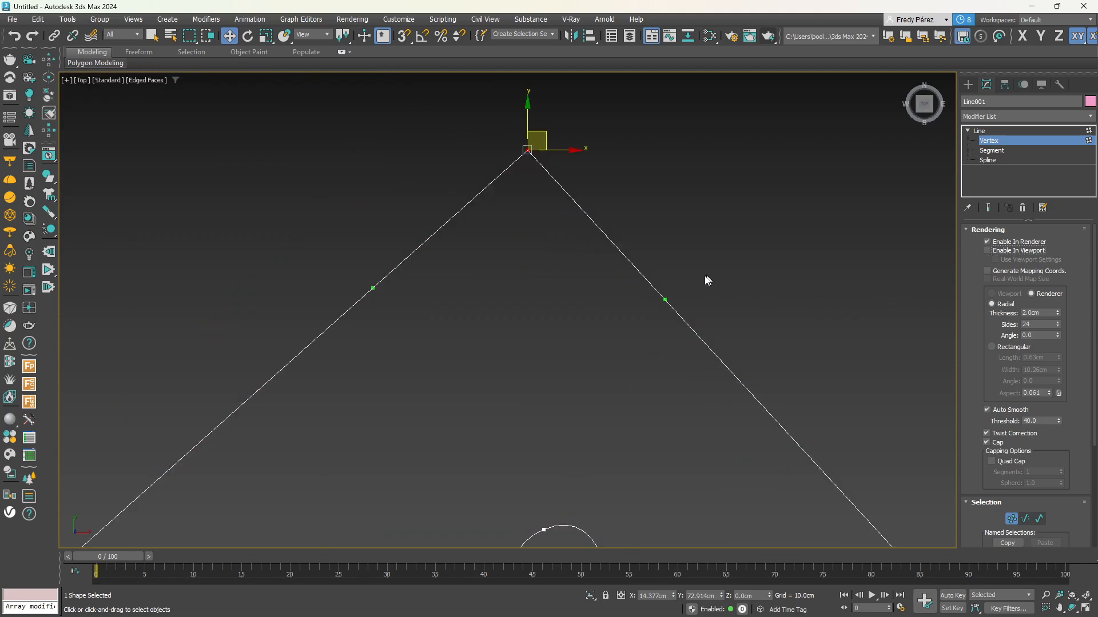
Pull the peak vertex's right handle outward and up to arch only the right segment
scroll(595, 318, "up", 5)
left_click_drag(542, 400, 789, 108)
scroll(702, 330, "down", 5)
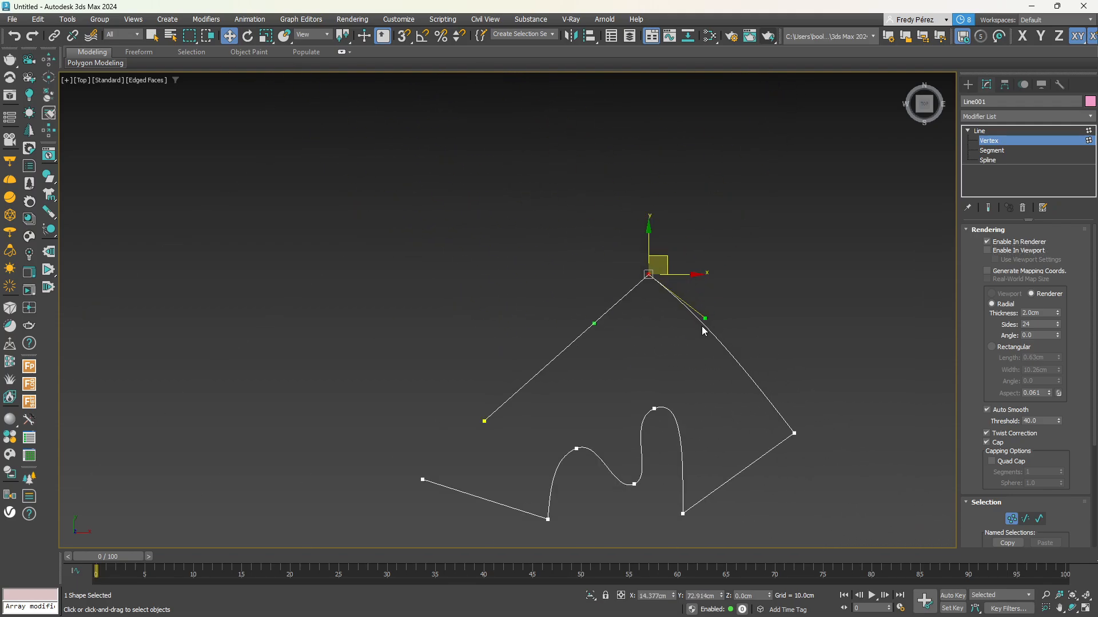
left_click_drag(707, 314, 838, 189)
Turn on Enable In Viewport for the line, and shorten and lower the peak's right handle to flatten the arch
left_click(987, 250)
scroll(671, 339, "up", 4)
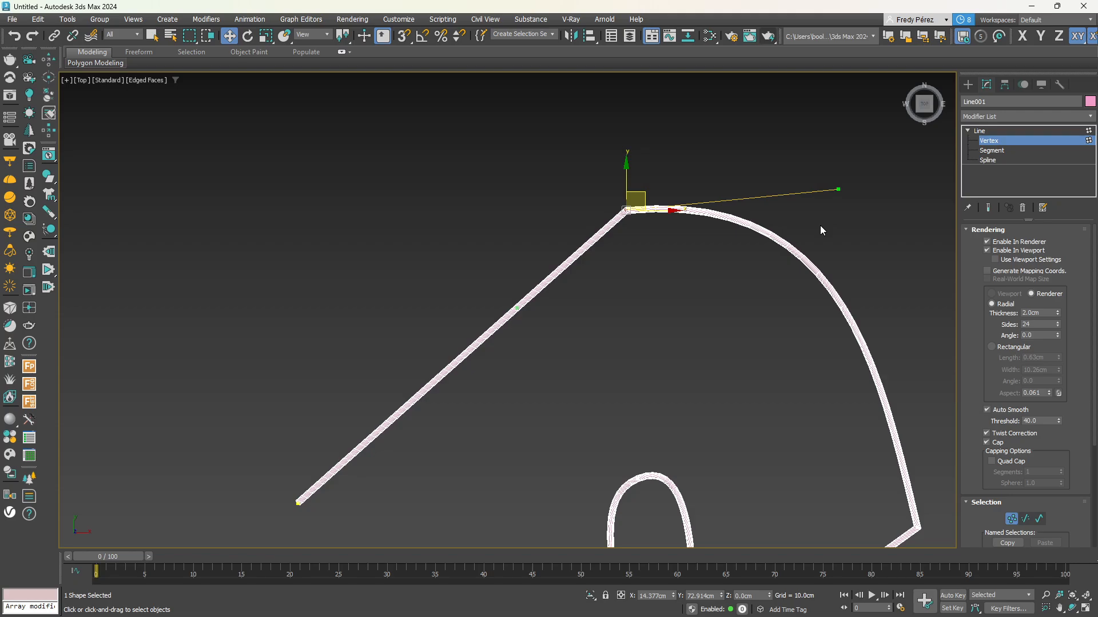
left_click_drag(837, 190, 775, 216)
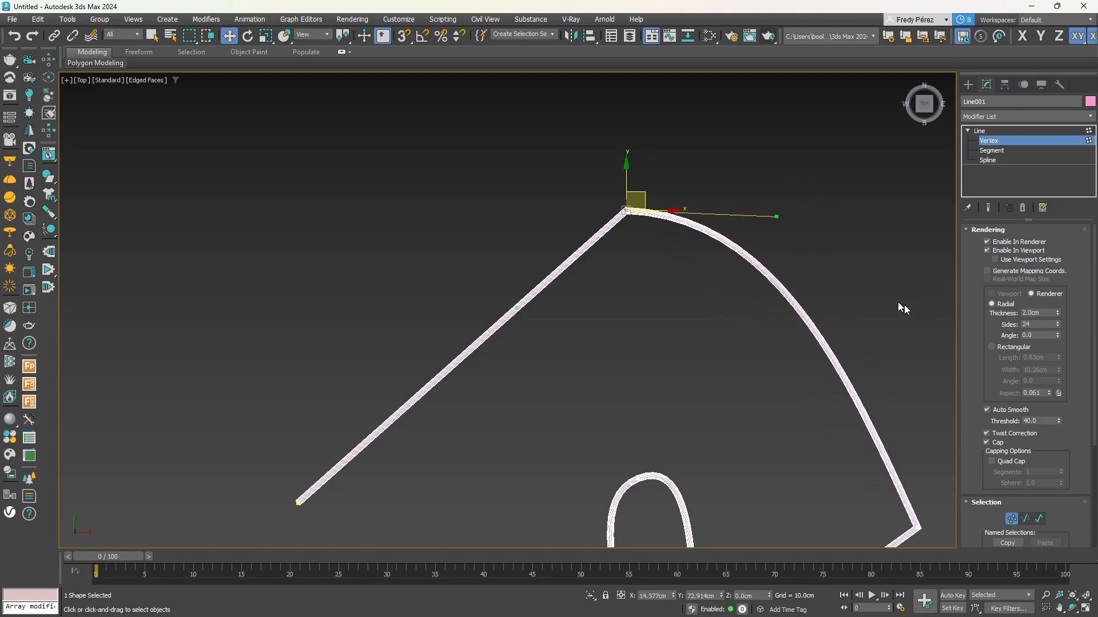
Convert the peak vertex back to Corner to straighten the arched segment
right_click(623, 212)
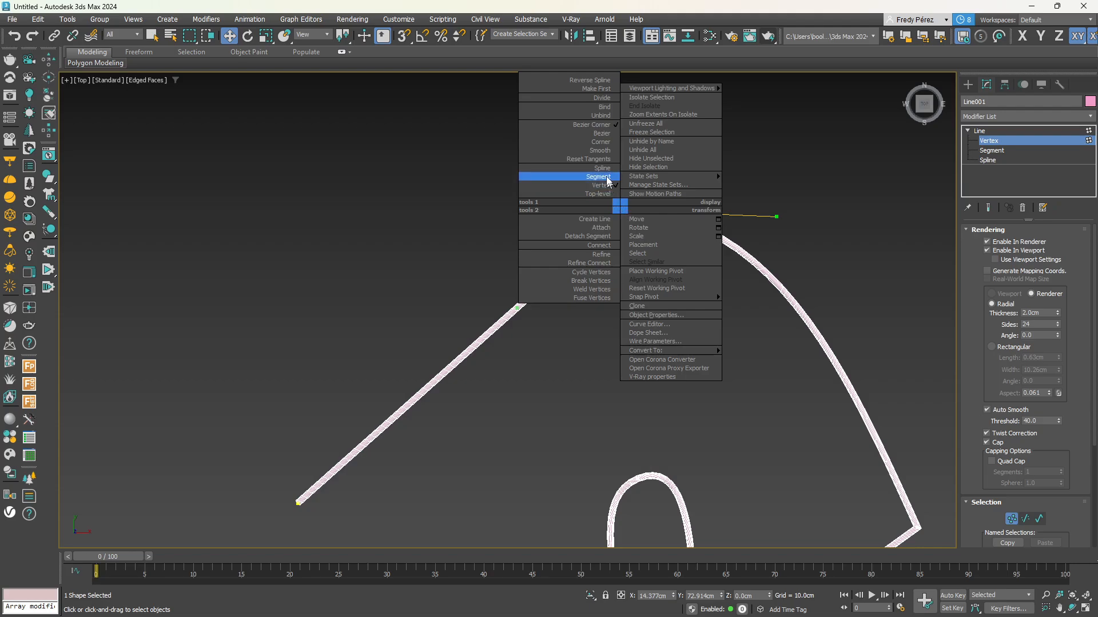
left_click(600, 143)
scroll(728, 267, "down", 3)
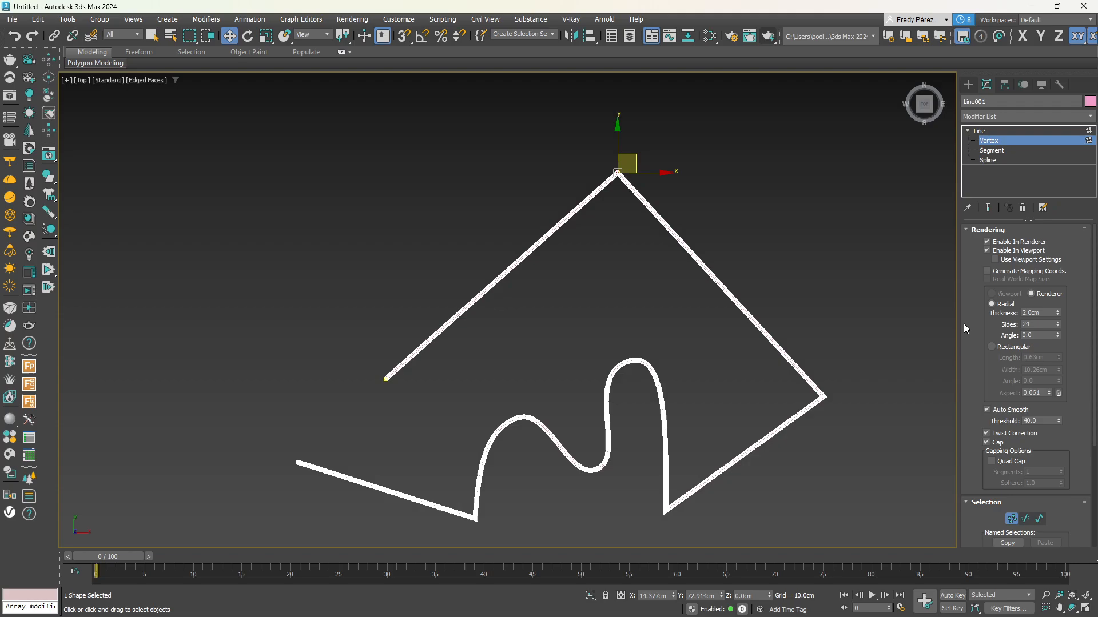
Expand the vertex Soft Selection settings, and leave vertex editing to return to the whole line
scroll(969, 337, "down", 4)
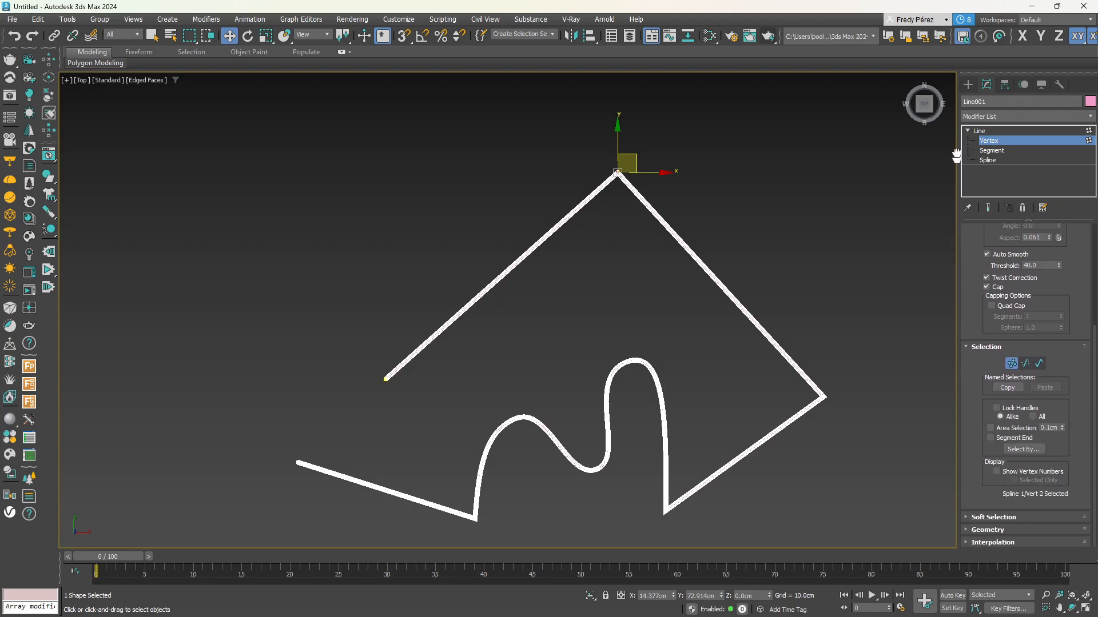
left_click(963, 516)
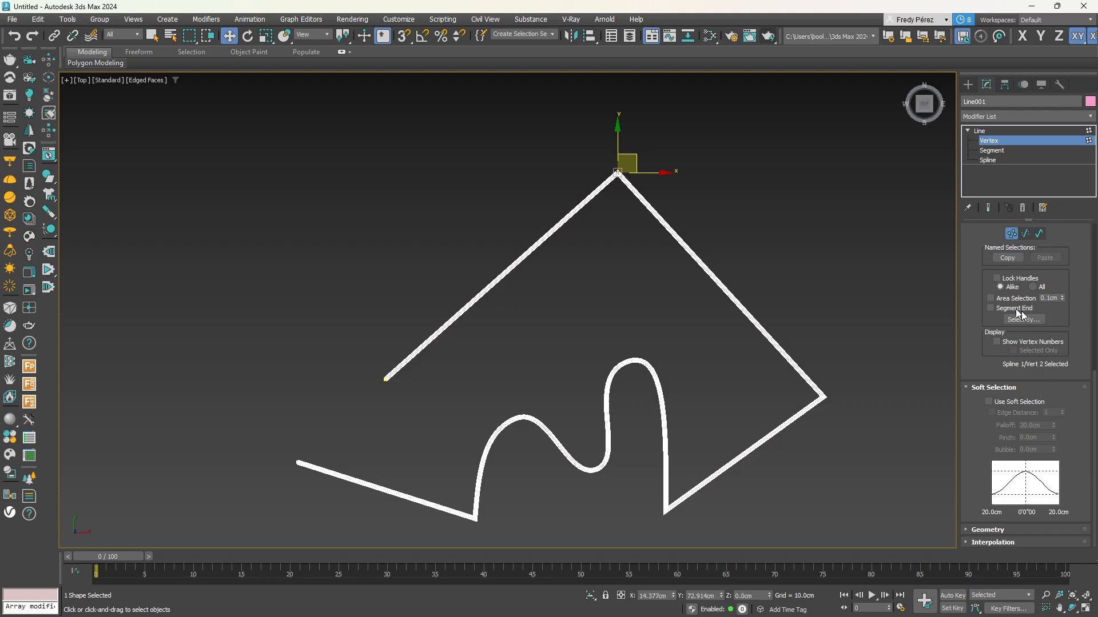
left_click(1012, 234)
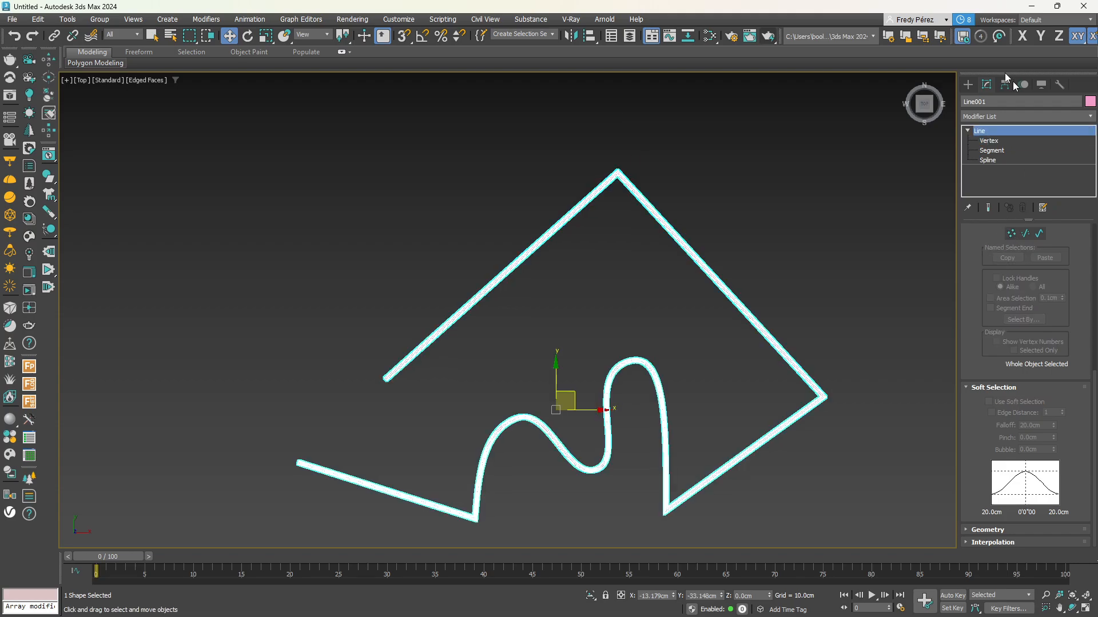
Create a standard sphere with a radius of about 52.5 cm beside the spline
left_click(969, 85)
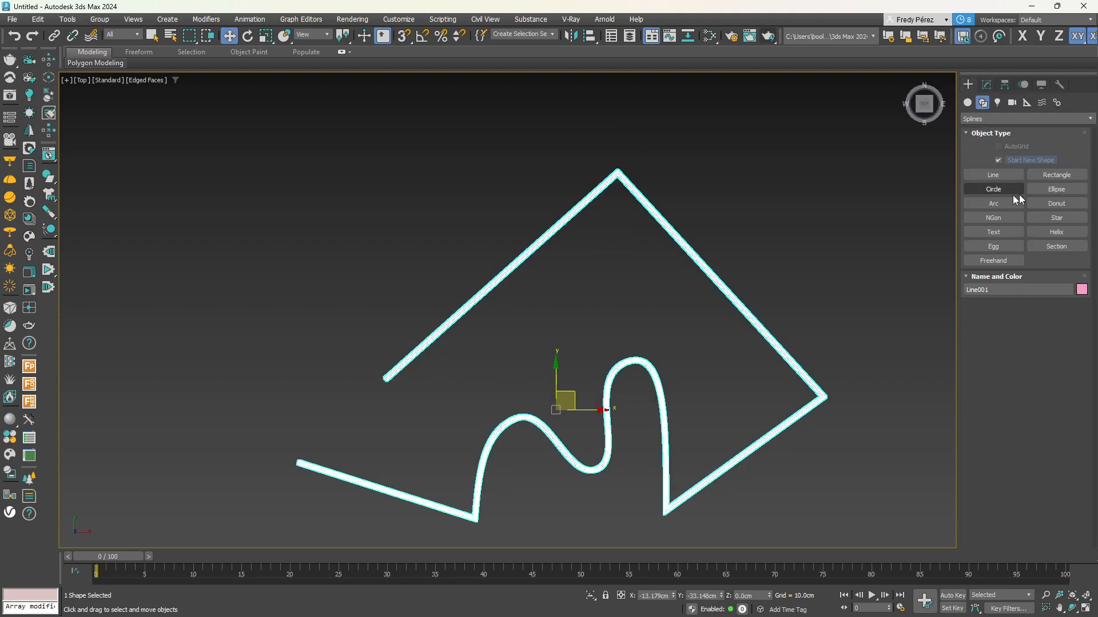
left_click(967, 102)
left_click(993, 174)
middle_click_drag(775, 231, 488, 235)
left_click_drag(781, 298, 863, 216)
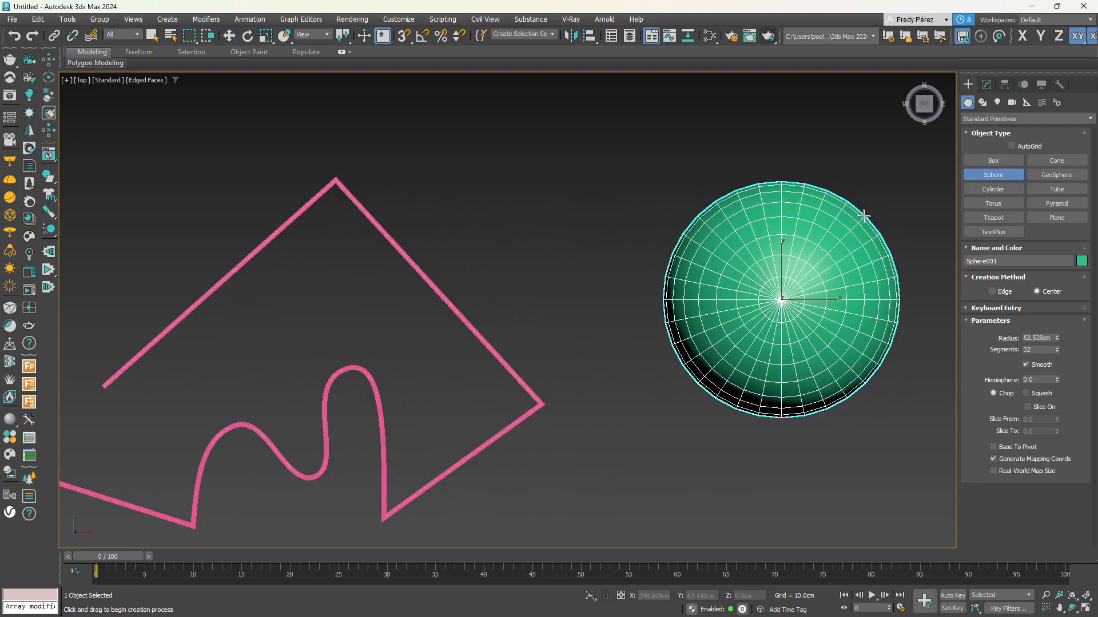
Orbit to an angled view and convert the sphere to an Editable Poly
mouse_move(778, 293)
middle_mouse_down()
mouse_move(724, 282)
mouse_move(738, 240)
mouse_move(763, 280)
middle_mouse_up()
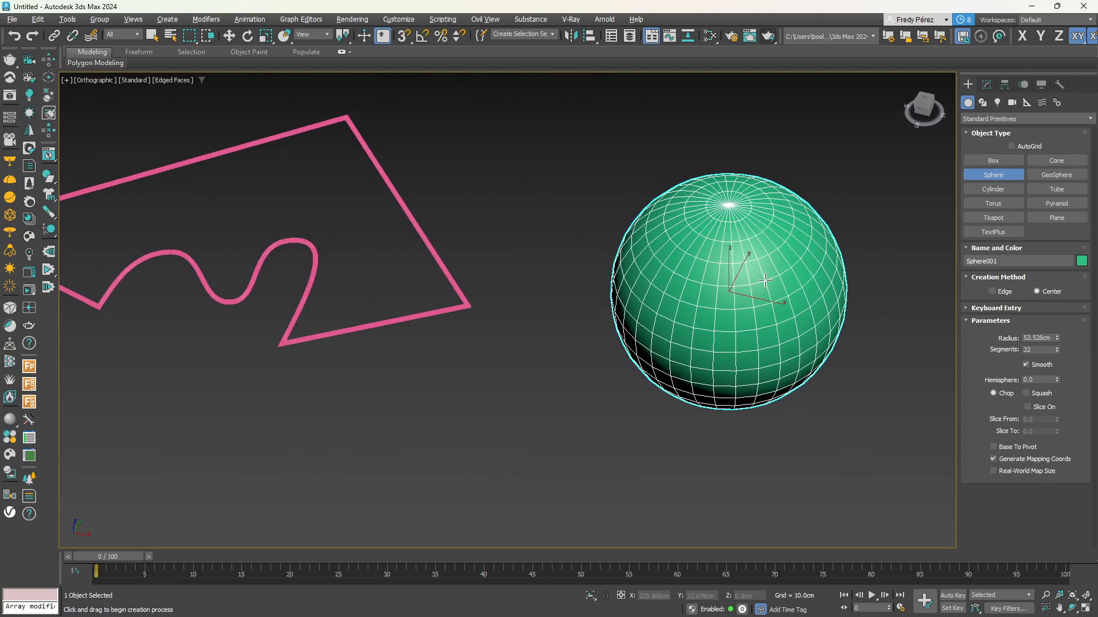
left_click(987, 86)
right_click(993, 129)
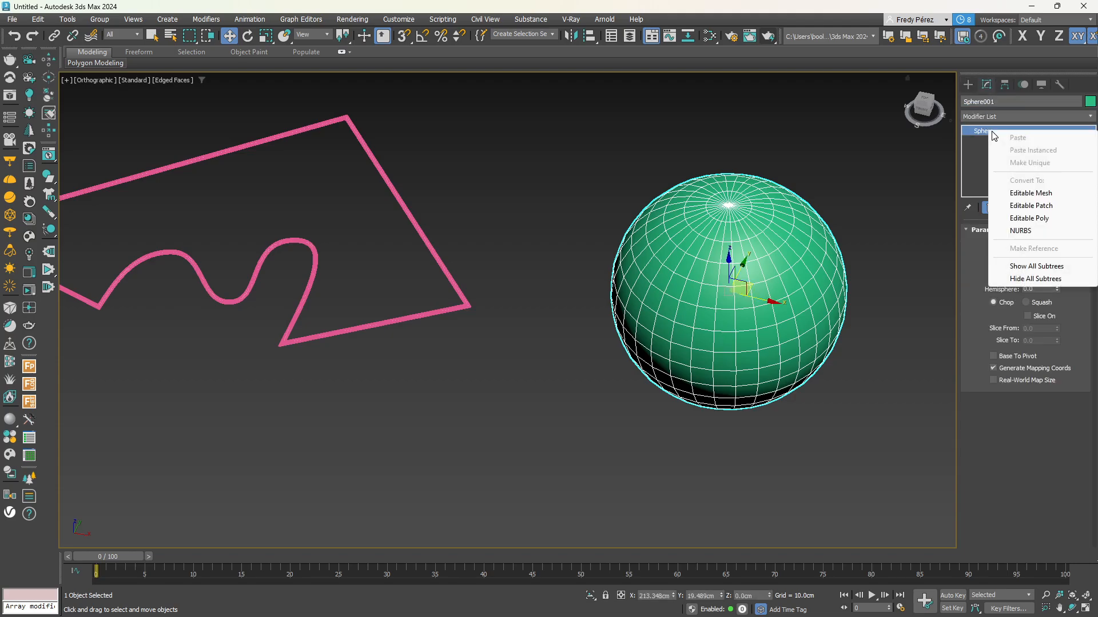
left_click(1029, 218)
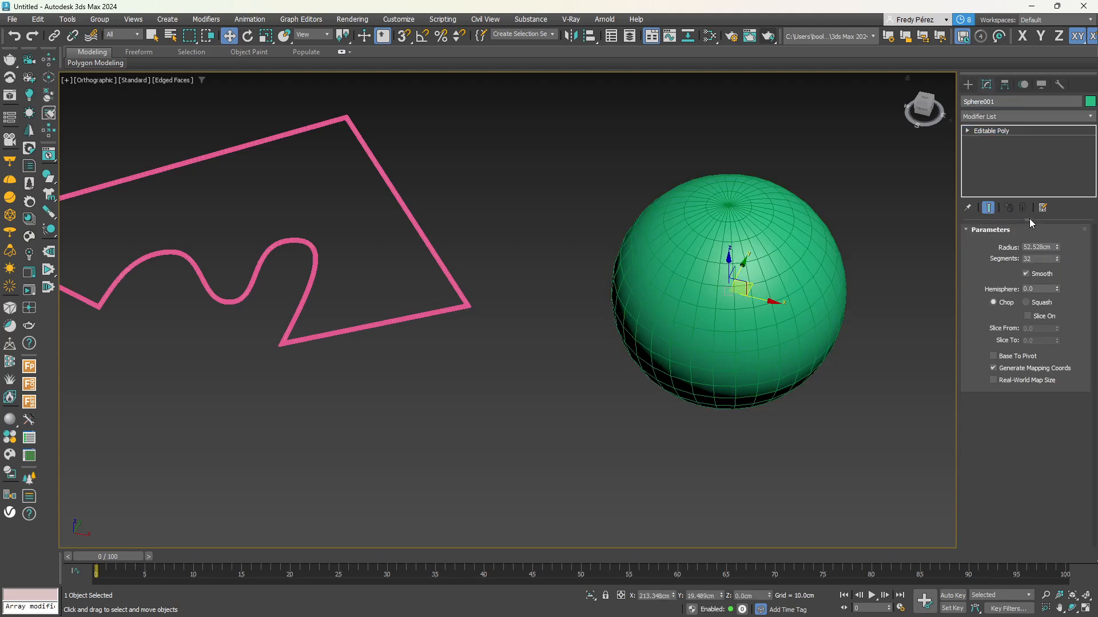
scroll(806, 246, "up", 4)
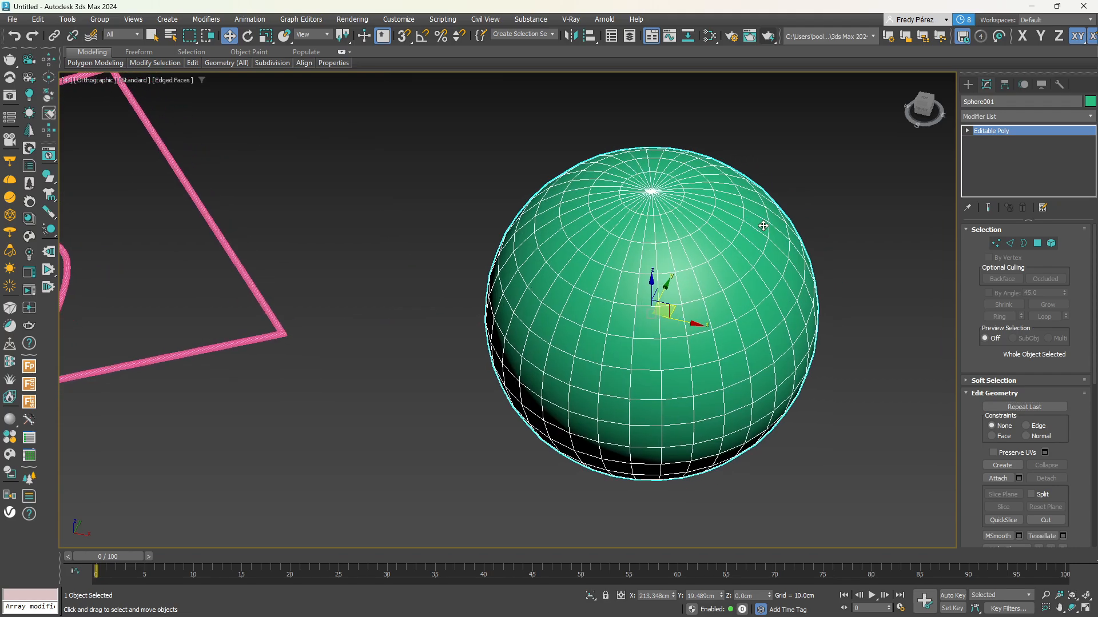
scroll(726, 214, "down", 2)
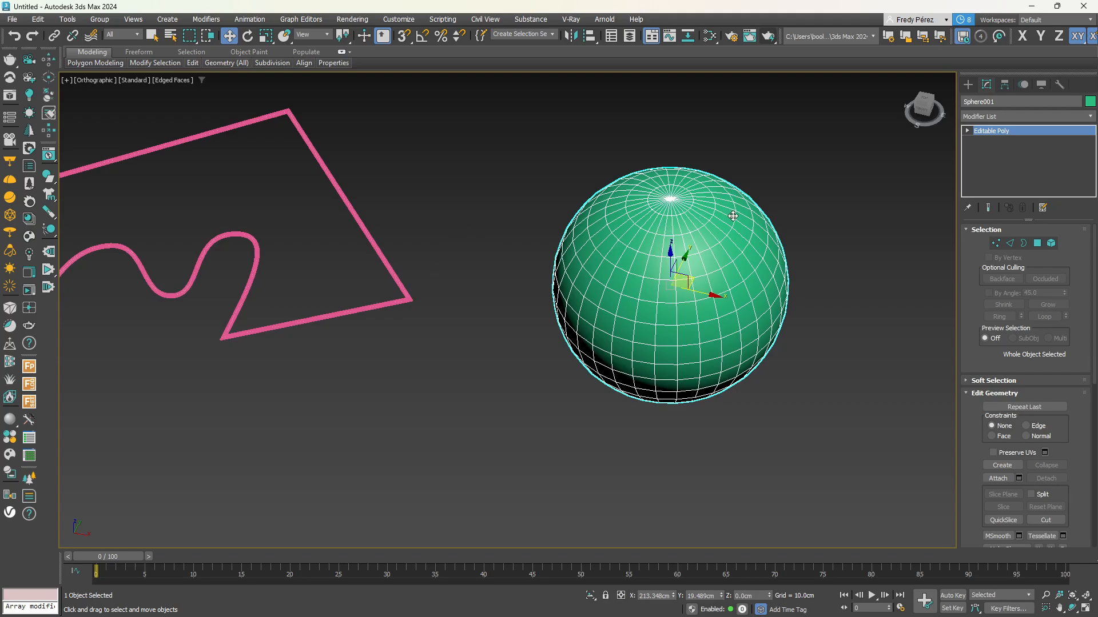
scroll(707, 238, "up", 6)
scroll(707, 239, "down", 3)
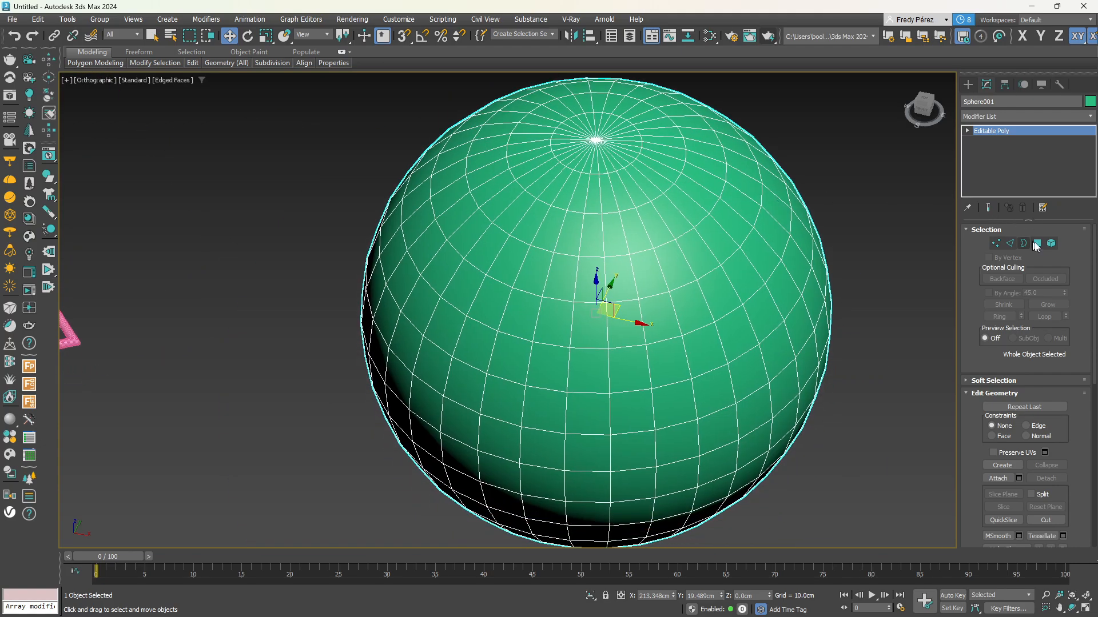
Enter polygon editing on the sphere, select a polygon on its upper half, and set the reference coordinate system to Local
left_click(1037, 243)
left_click(626, 323)
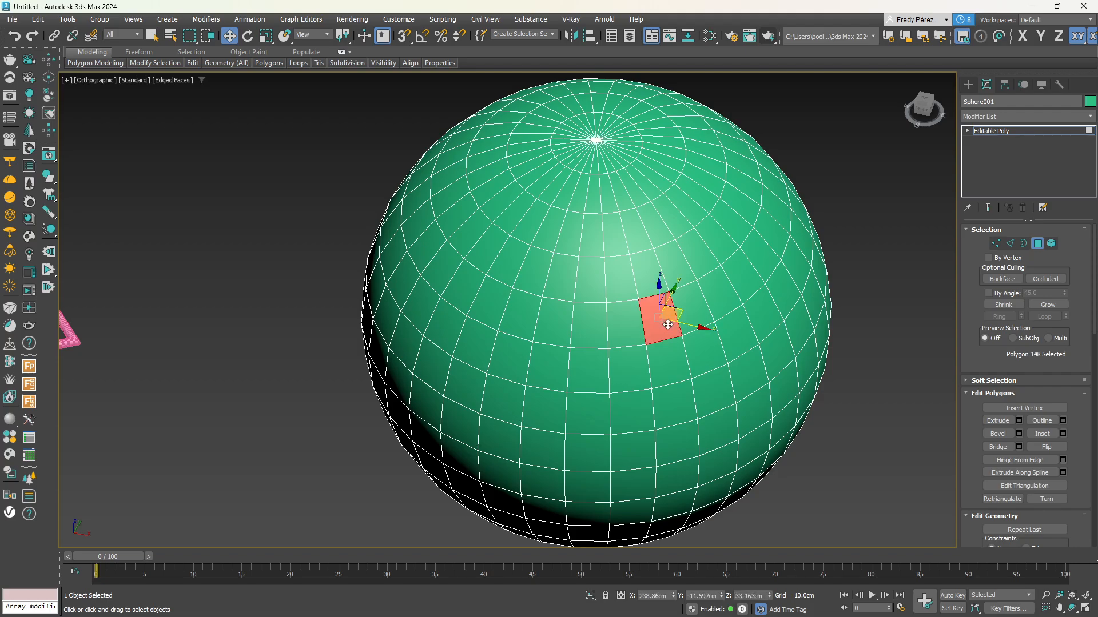
left_click(591, 283)
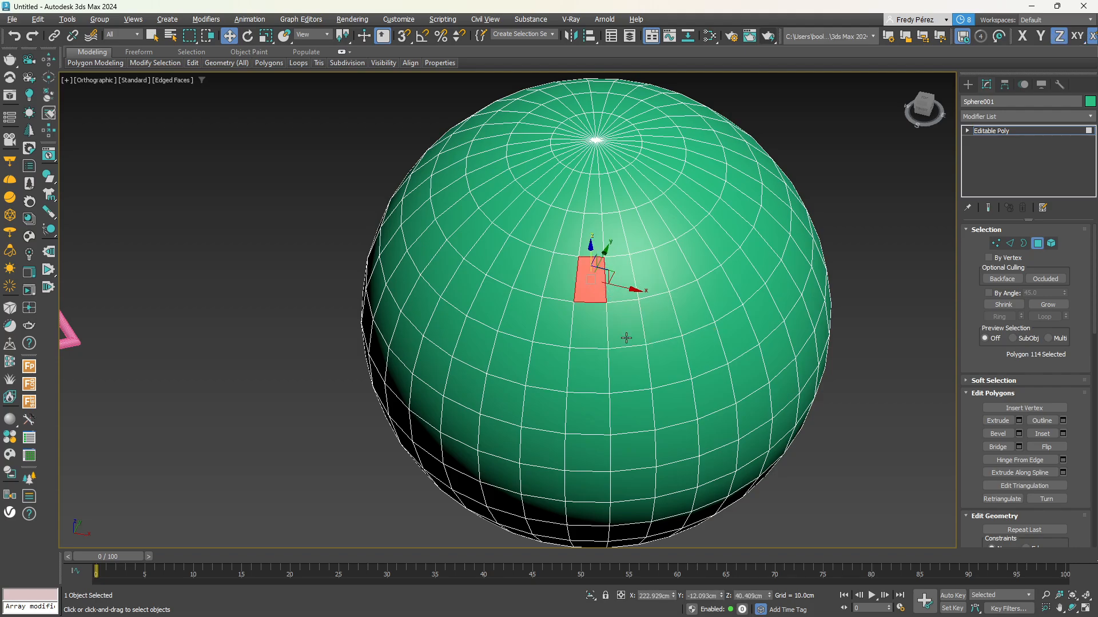
middle_click_drag(626, 338, 661, 321, "alt")
left_click(323, 36)
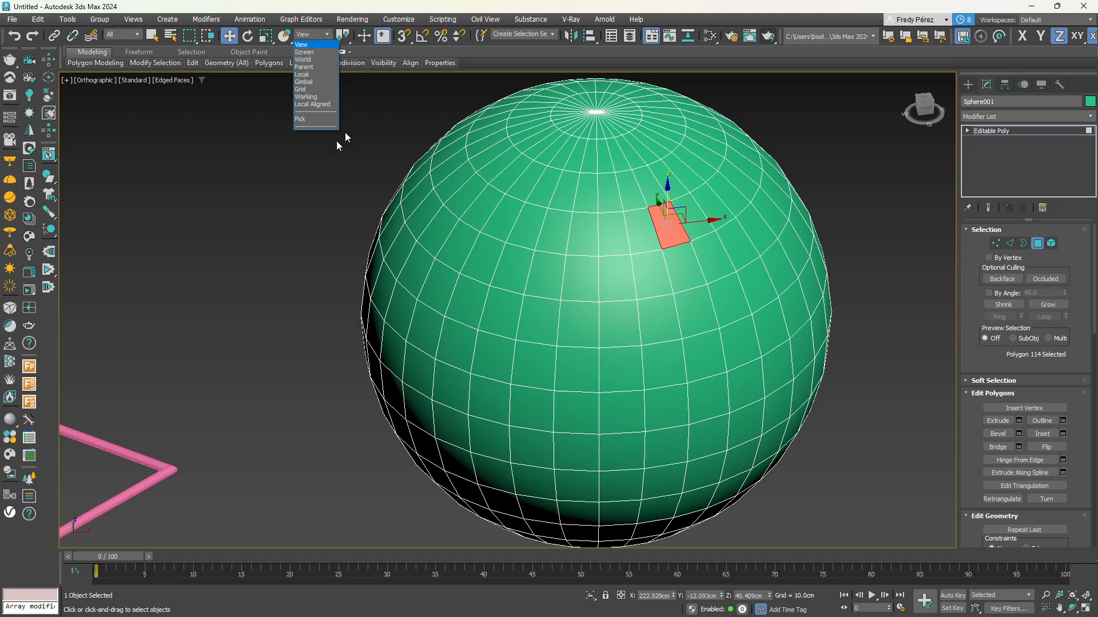
left_click(308, 78)
middle_click_drag(517, 166, 651, 208)
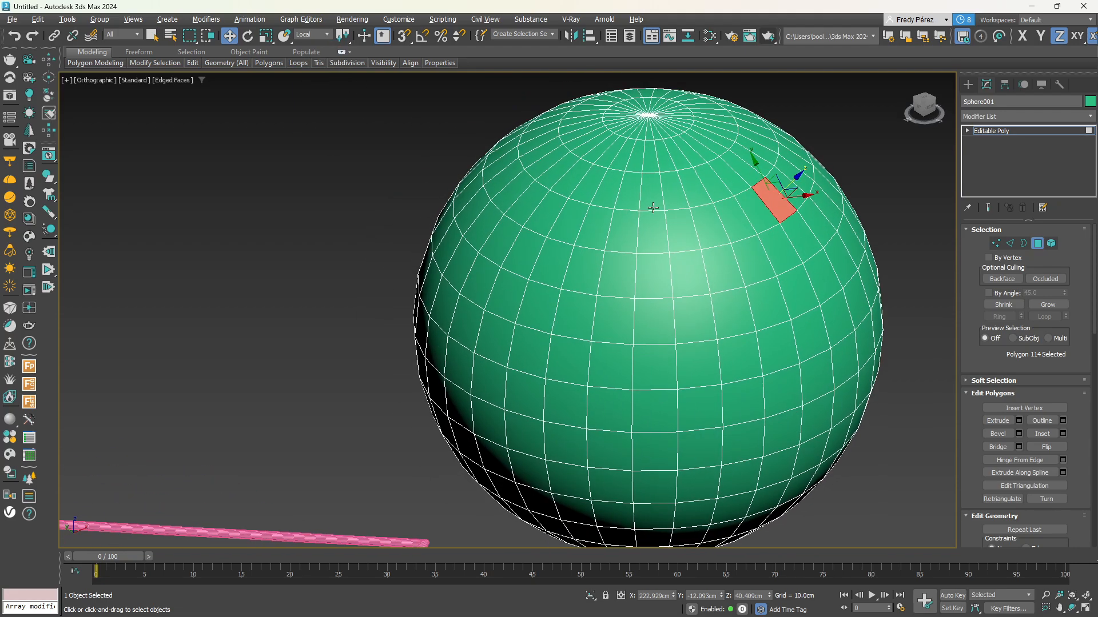
left_click_drag(790, 181, 798, 239)
middle_click_drag(798, 240, 815, 265, "alt")
Enable Soft Selection on the sphere, select a neighbouring polygon, try pulling it along its local Z axis, and undo the pull
left_click(978, 381)
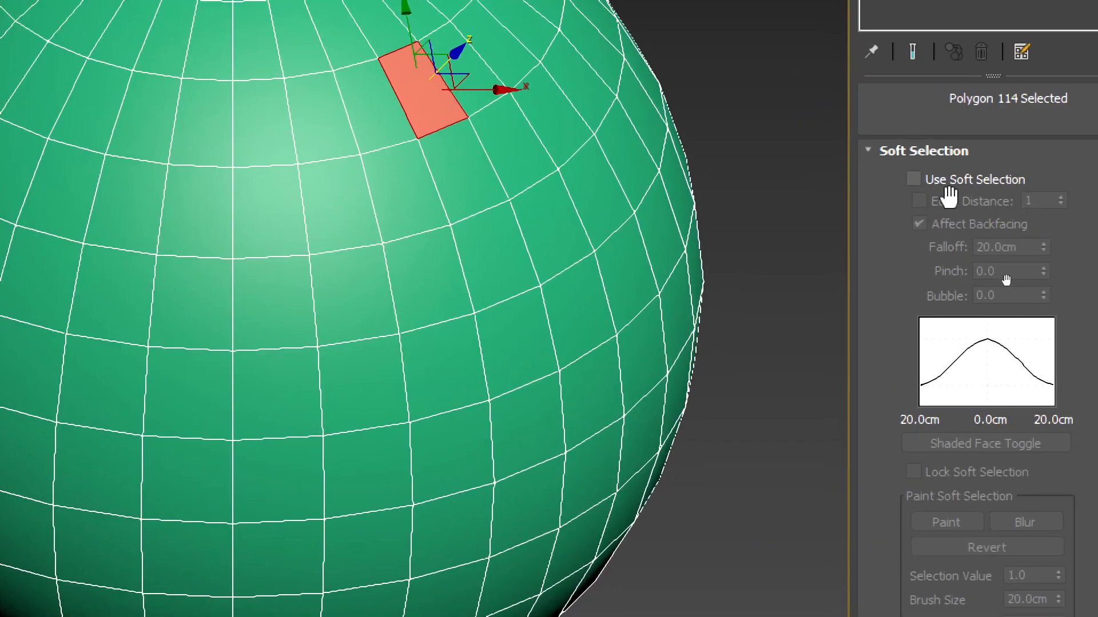
left_click(913, 179)
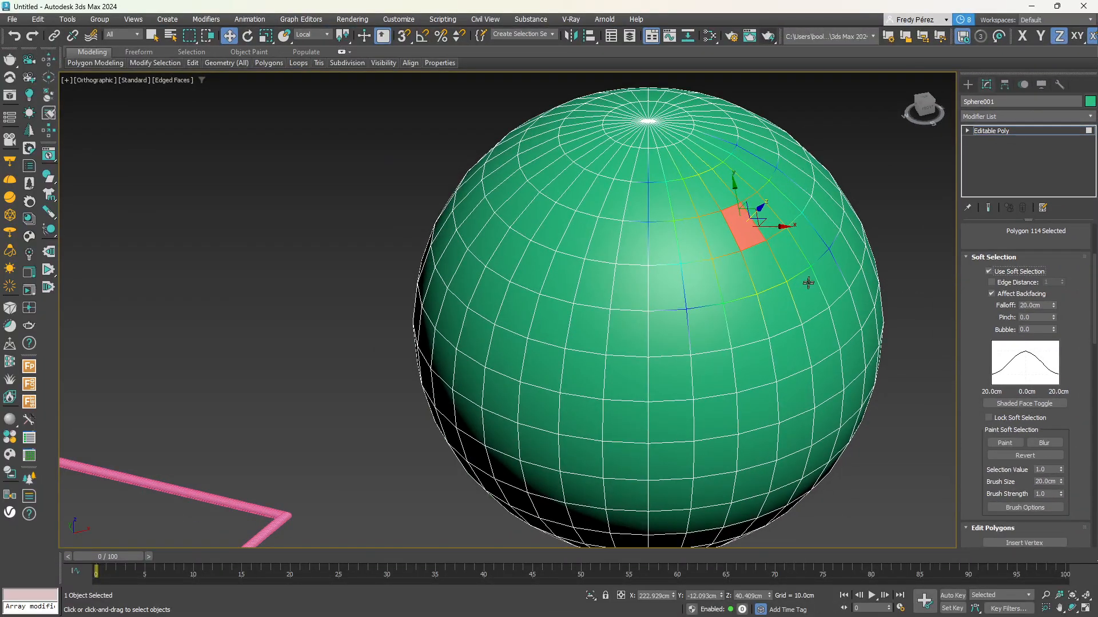
left_click(699, 257)
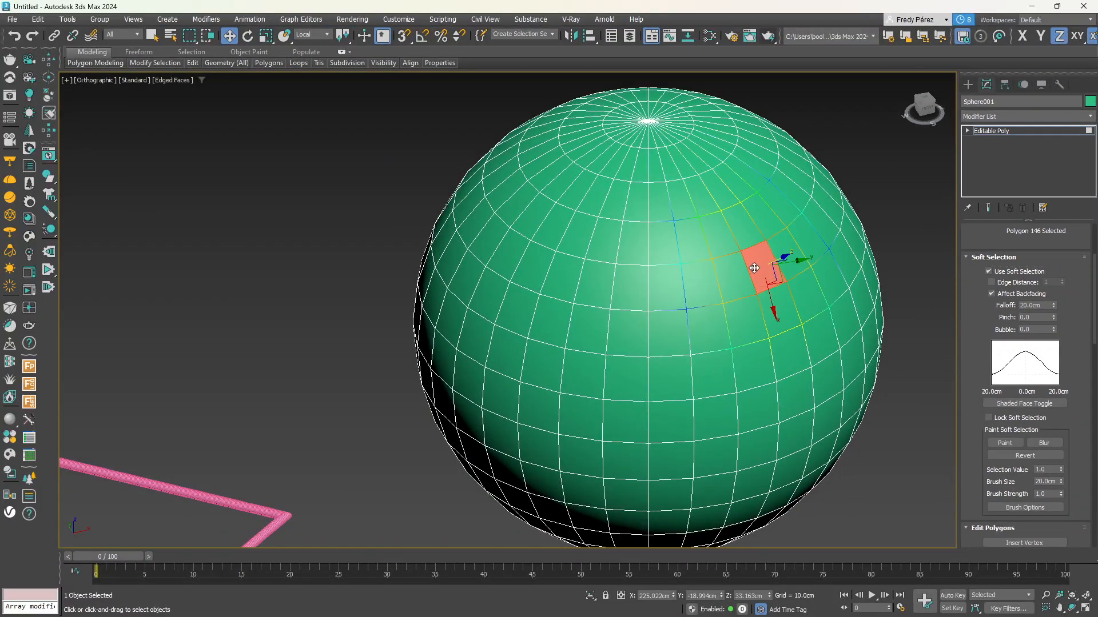
scroll(786, 249, "up", 5)
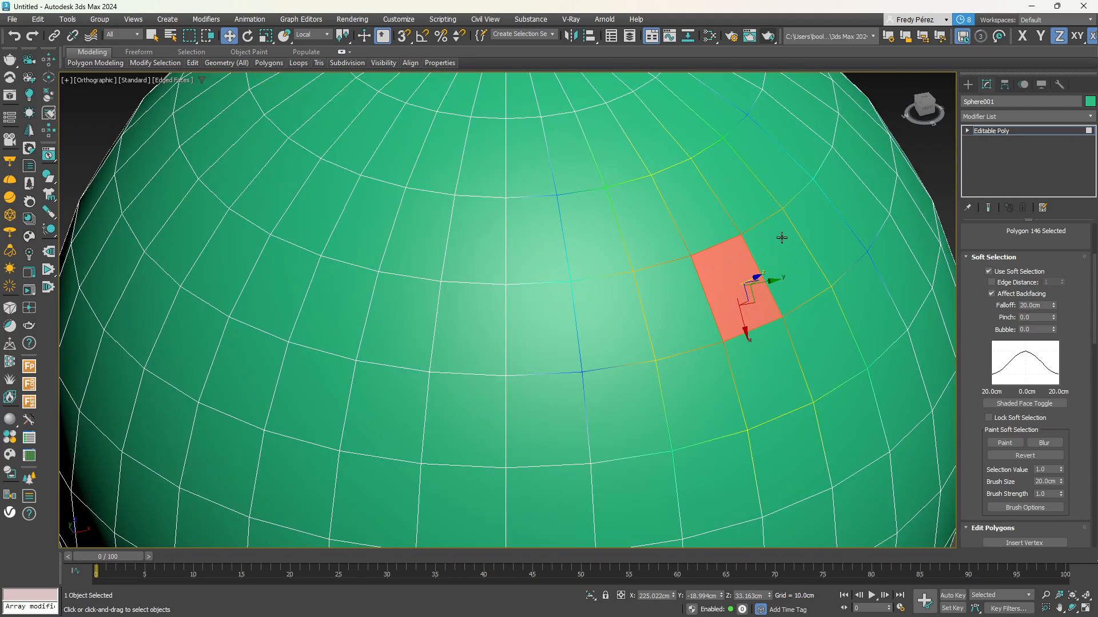
middle_click_drag(782, 237, 781, 236, "alt")
scroll(743, 227, "up", 3)
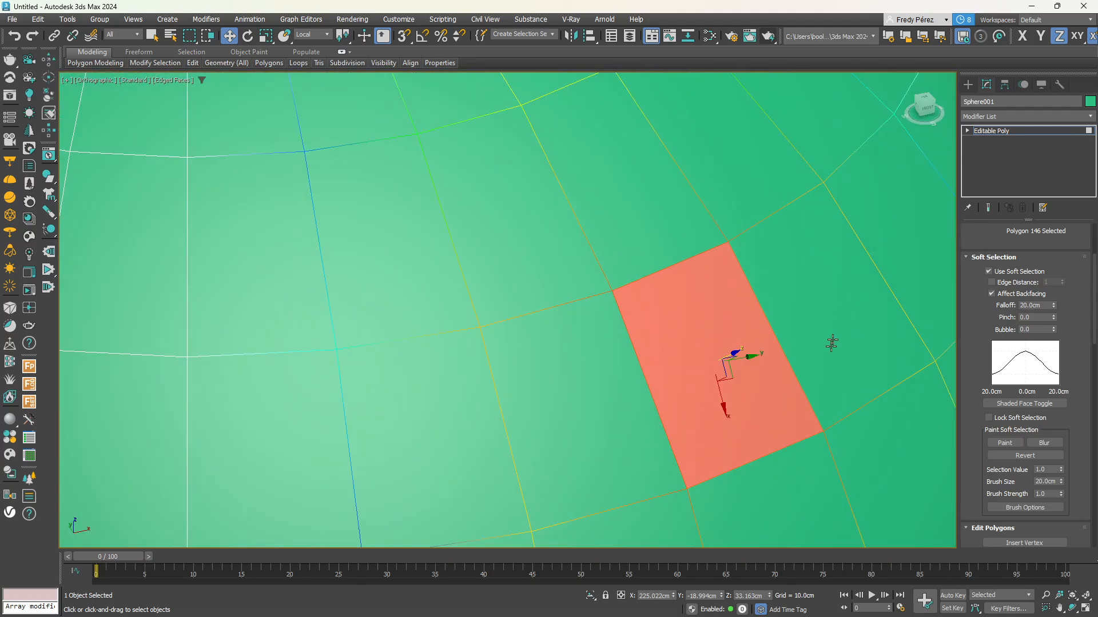
scroll(764, 342, "down", 3)
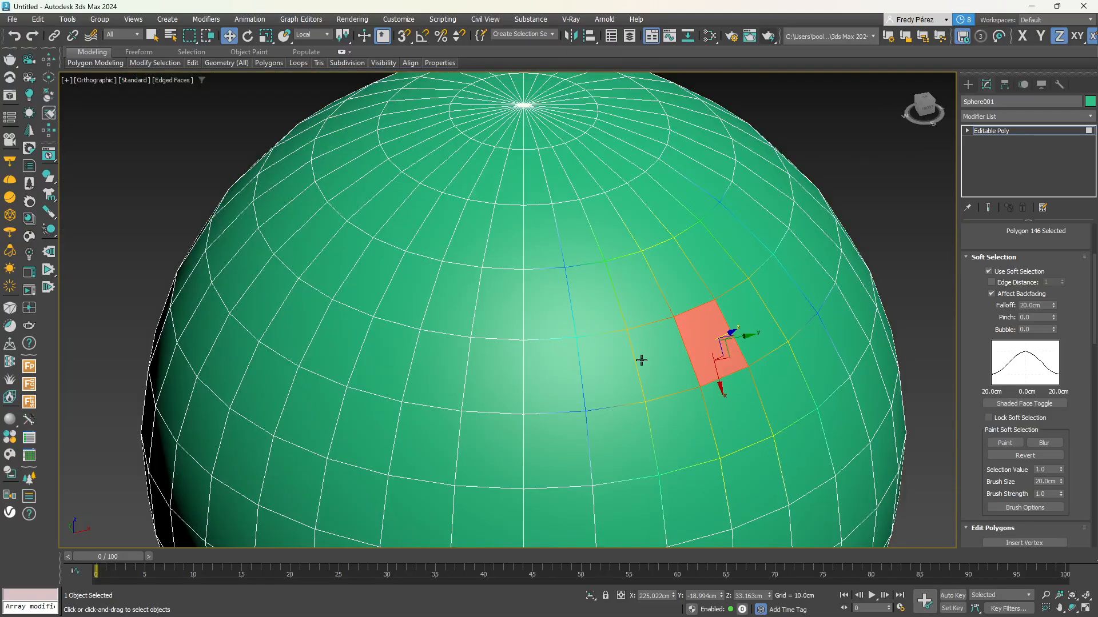
middle_click_drag(641, 360, 636, 327, "alt")
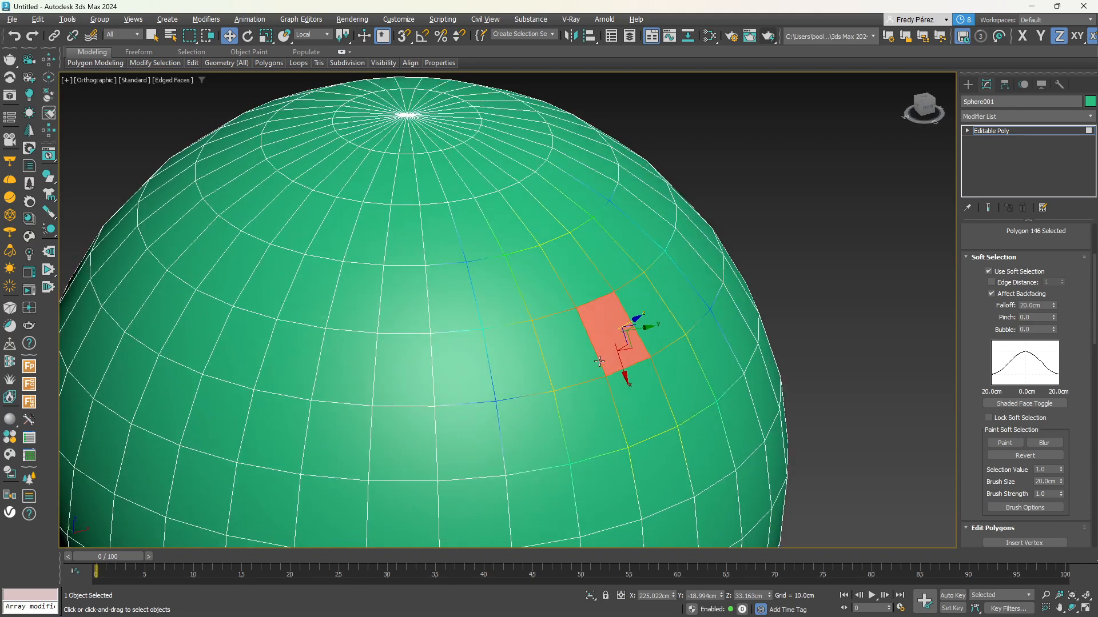
left_click_drag(634, 322, 669, 308)
key("ctrl+z")
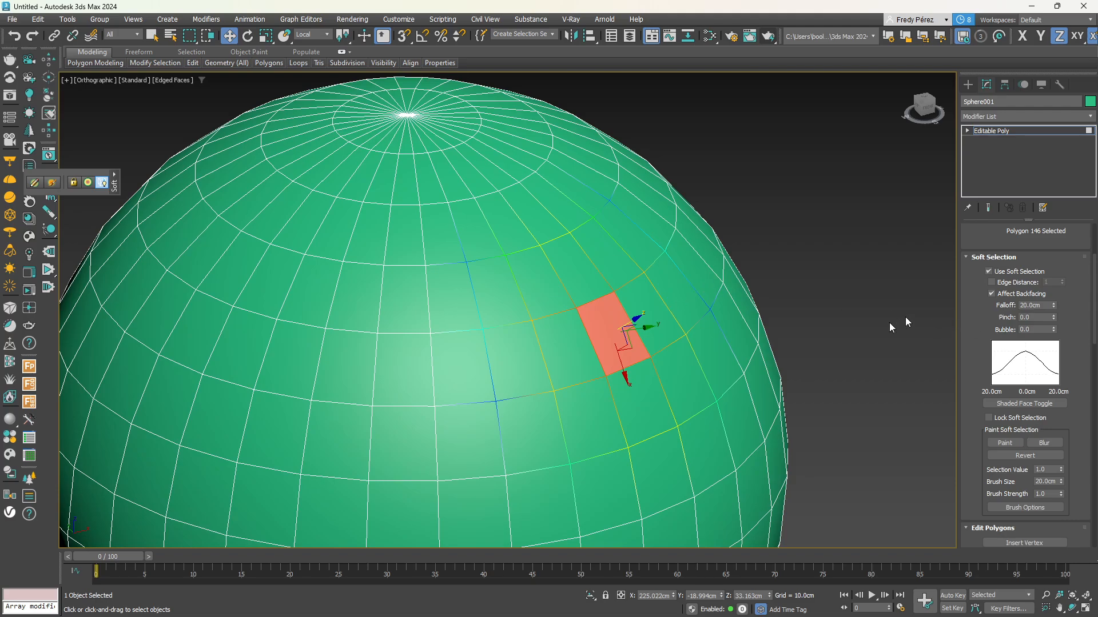
Set the sphere's soft selection falloff to 30 cm and test moving the selected polygon along its local Z axis
double_click(1047, 305)
type("30")
key("Return")
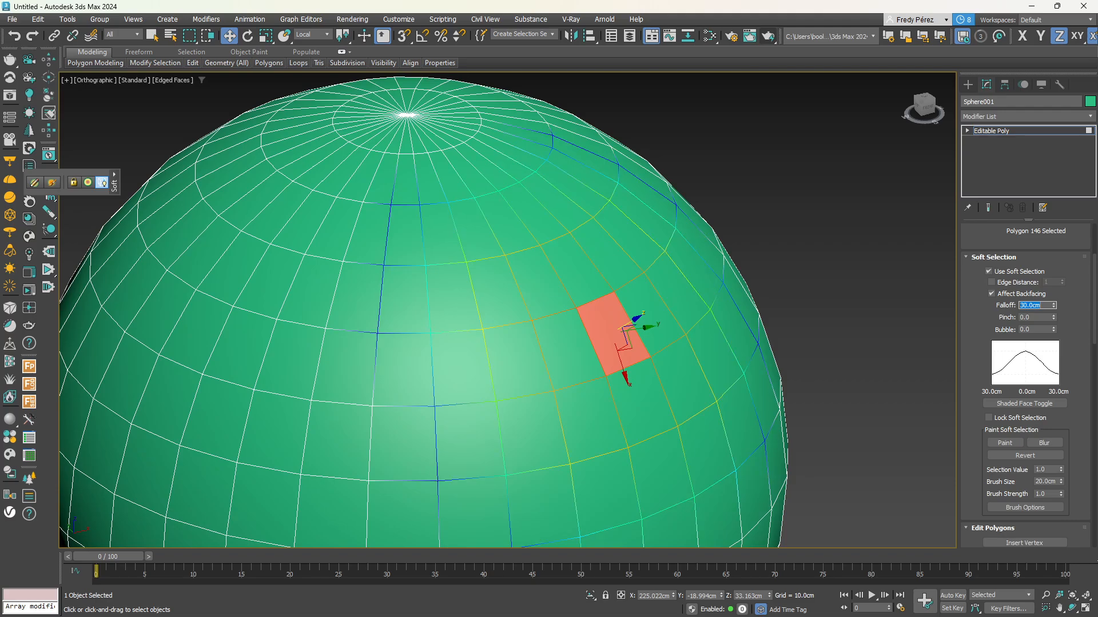
mouse_move(635, 320)
left_mouse_down()
mouse_move(778, 252)
mouse_move(604, 347)
mouse_move(746, 246)
mouse_move(602, 346)
mouse_move(634, 330)
left_mouse_up()
Reduce the soft selection falloff to 5 cm, test moving the polygon, and remove the sphere from the scene
double_click(1036, 305)
type("5")
key("Return")
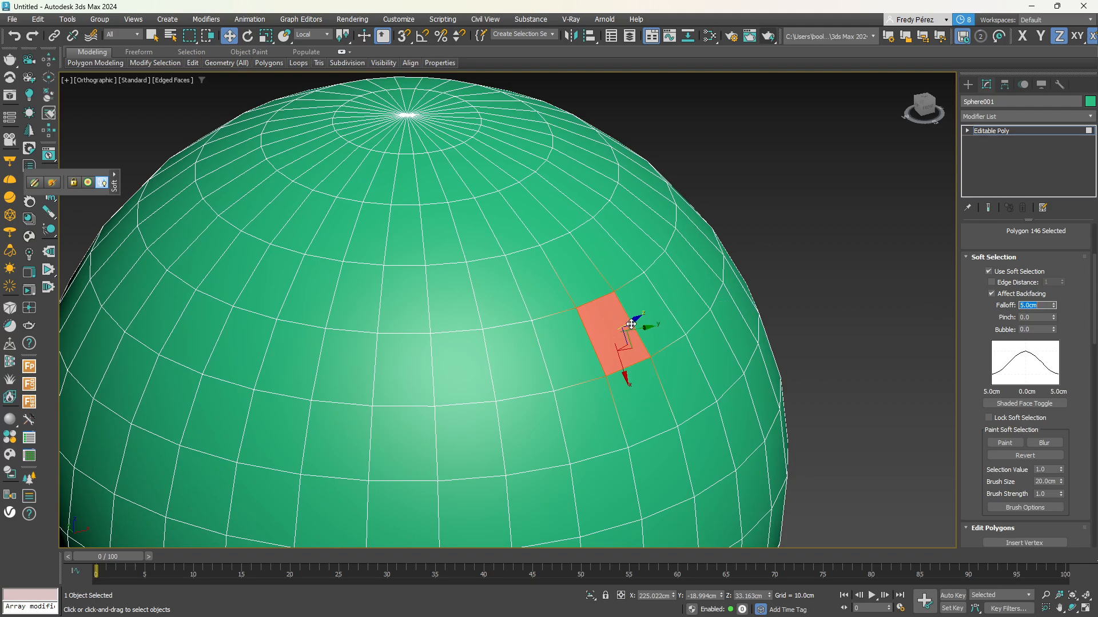
left_click_drag(626, 329, 675, 331)
key("ctrl+z")
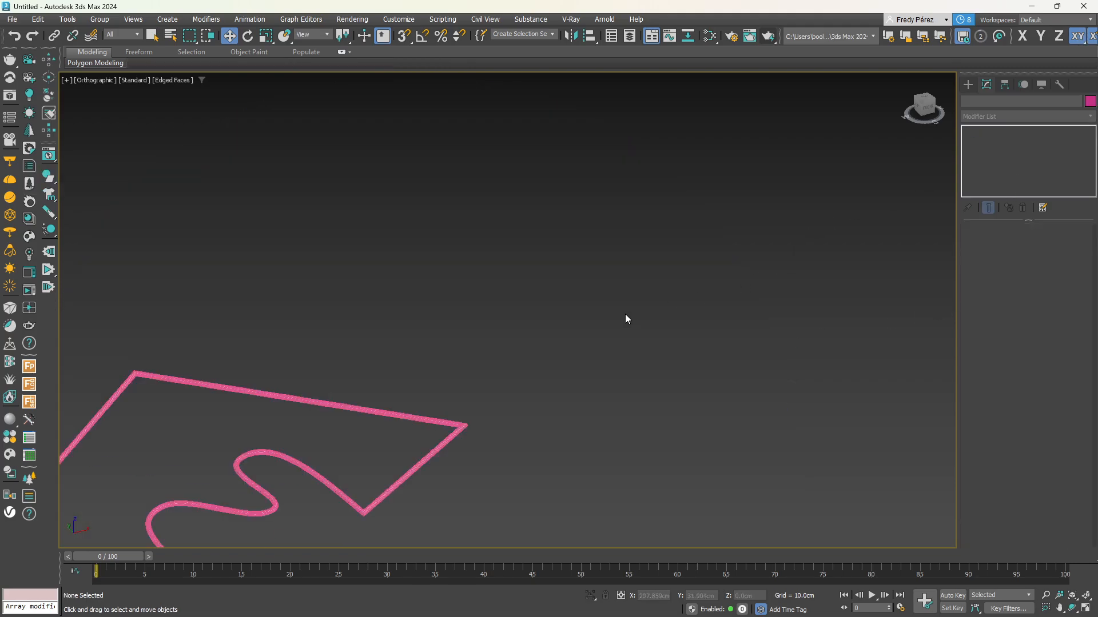
In the top view, select the line, enter its vertex editing level, and enable Soft Selection
key("t")
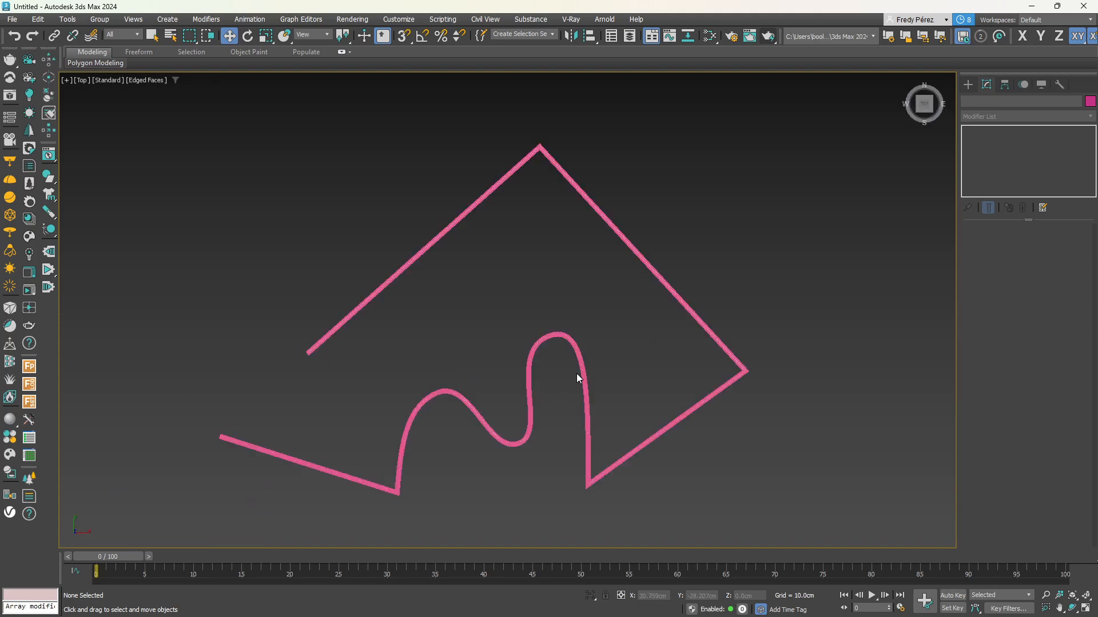
left_click(578, 372)
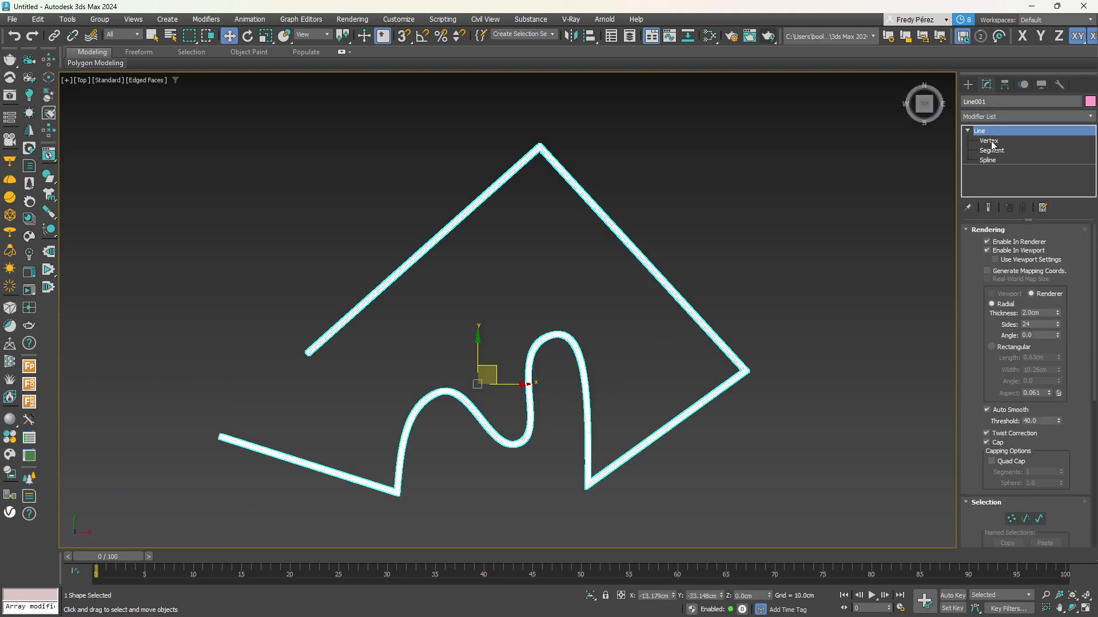
left_click(992, 144)
scroll(988, 379, "down", 5)
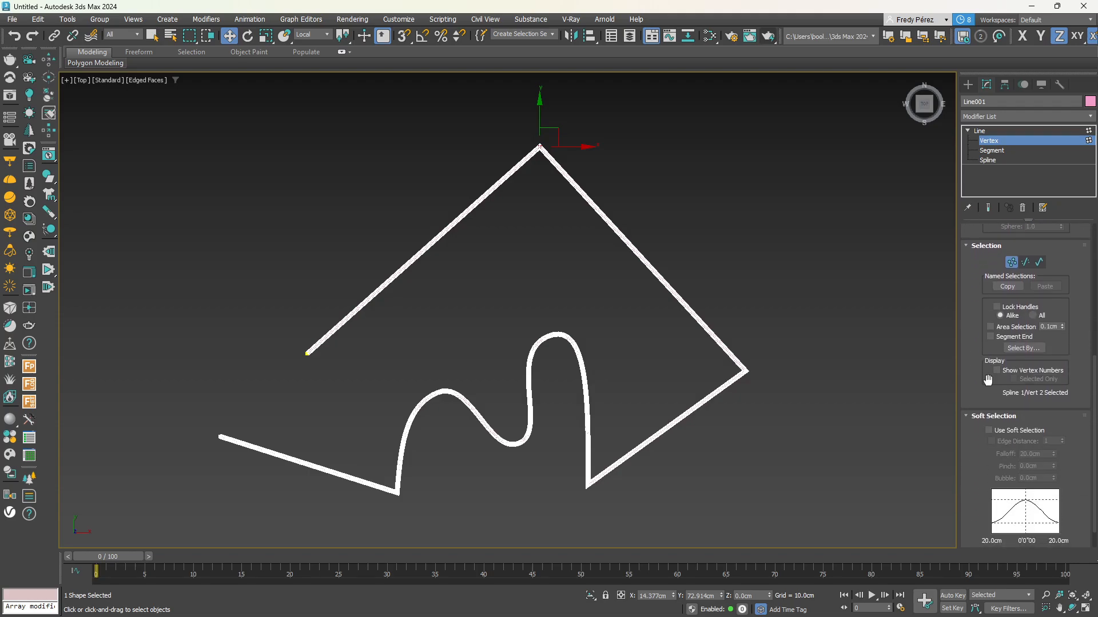
left_click(989, 431)
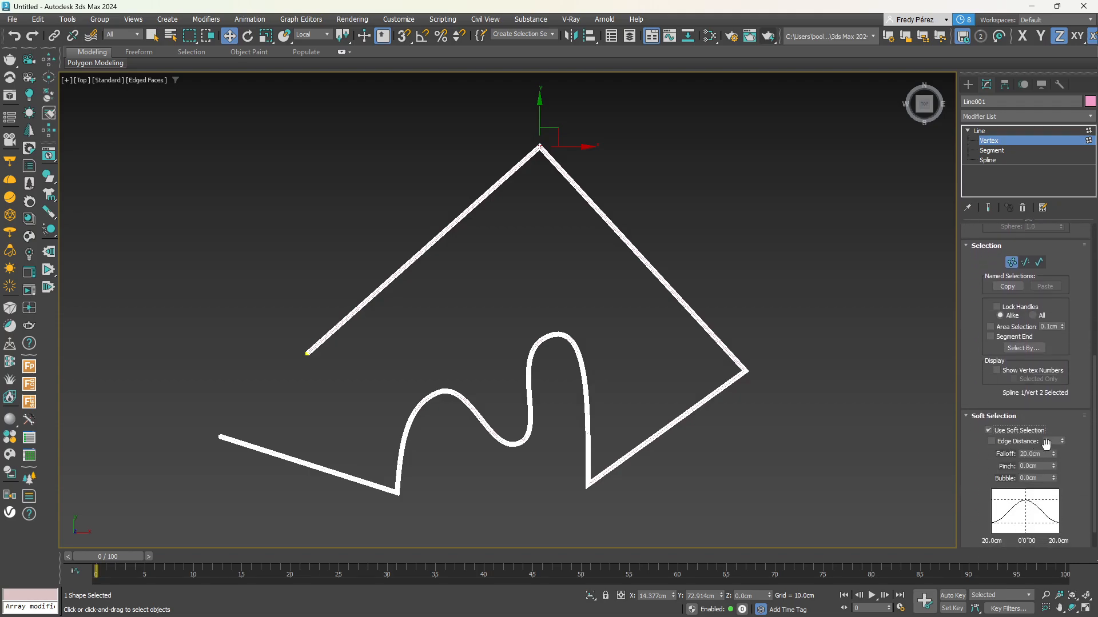
Select the vertex at the top of the line's tallest curve, try moving it with soft selection, and undo the move
left_click(547, 336)
scroll(548, 333, "up", 4)
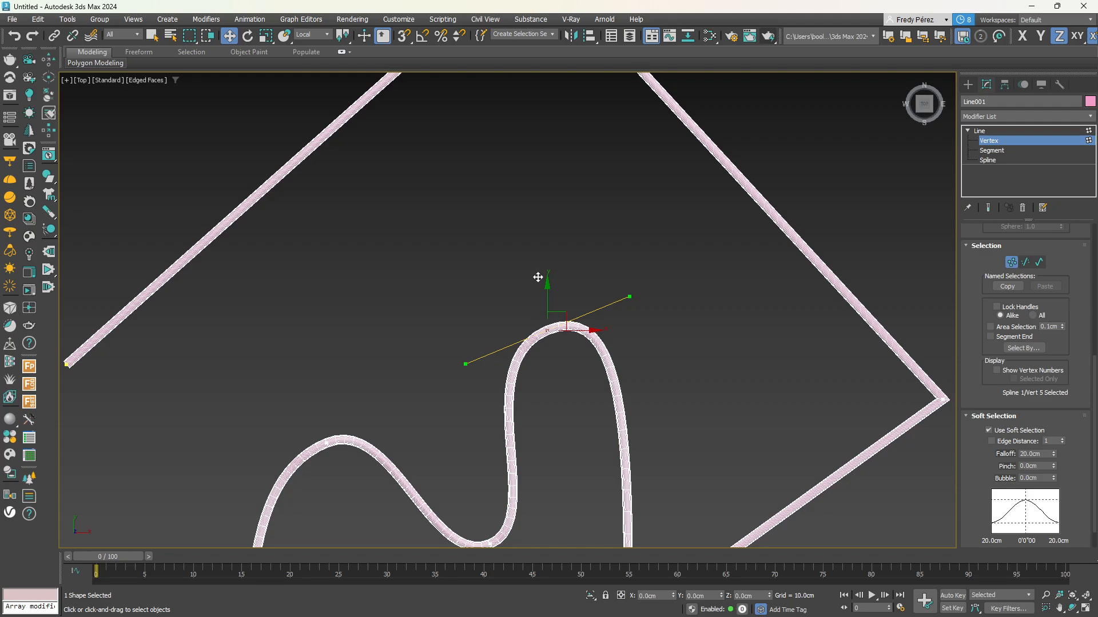
left_click_drag(554, 318, 577, 331)
key("ctrl+z")
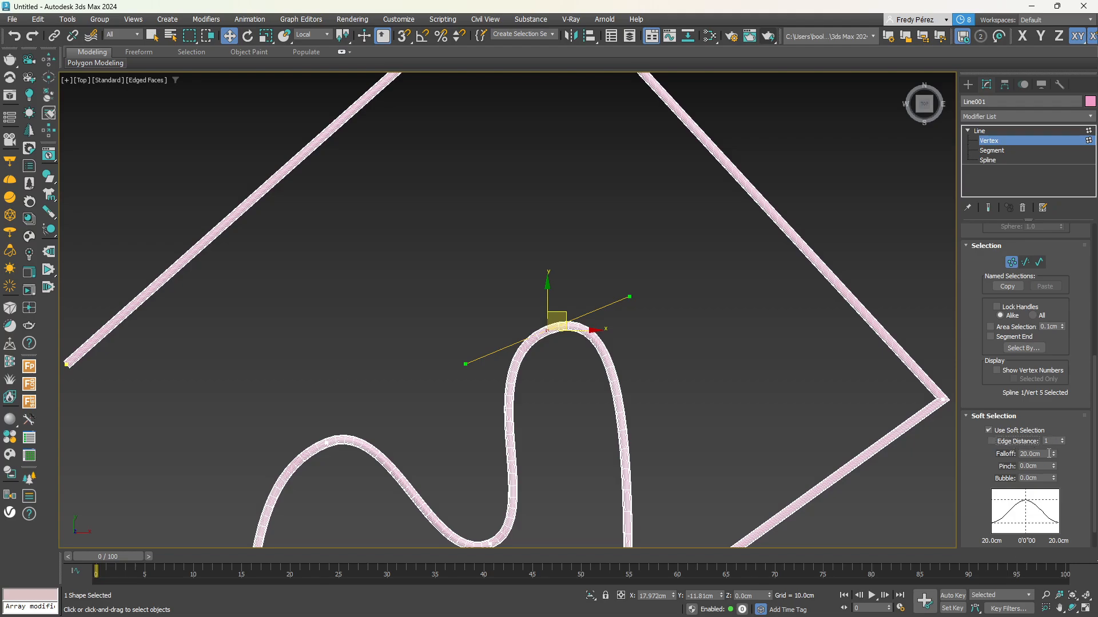
Set the line's soft selection falloff to 50 cm
left_click_drag(1046, 454, 993, 453)
scroll(675, 320, "down", 3)
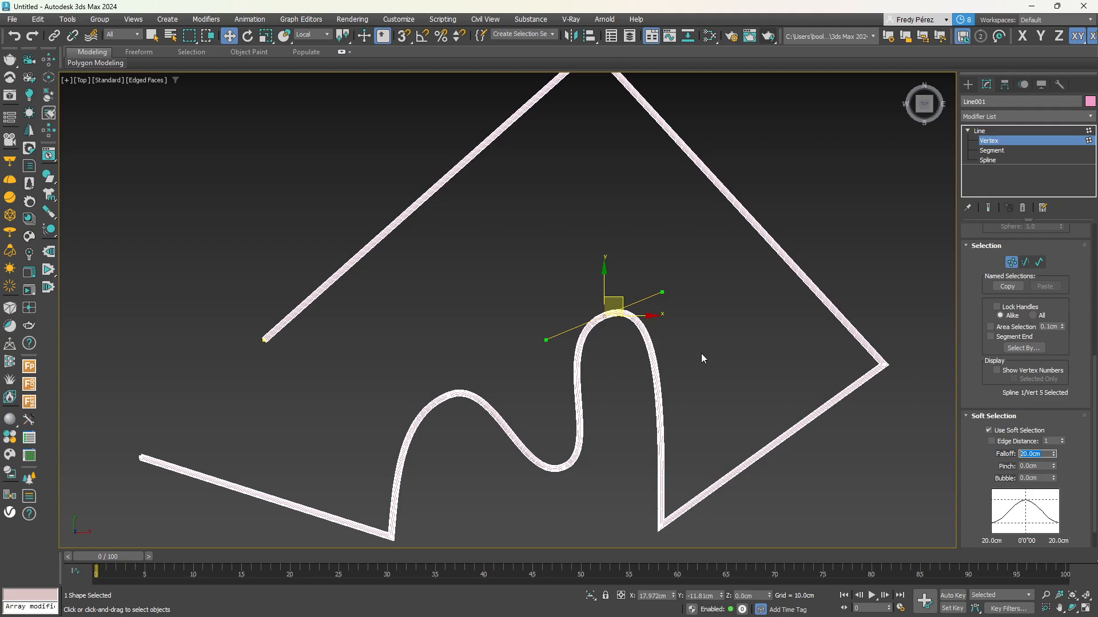
middle_click_drag(702, 354, 666, 342)
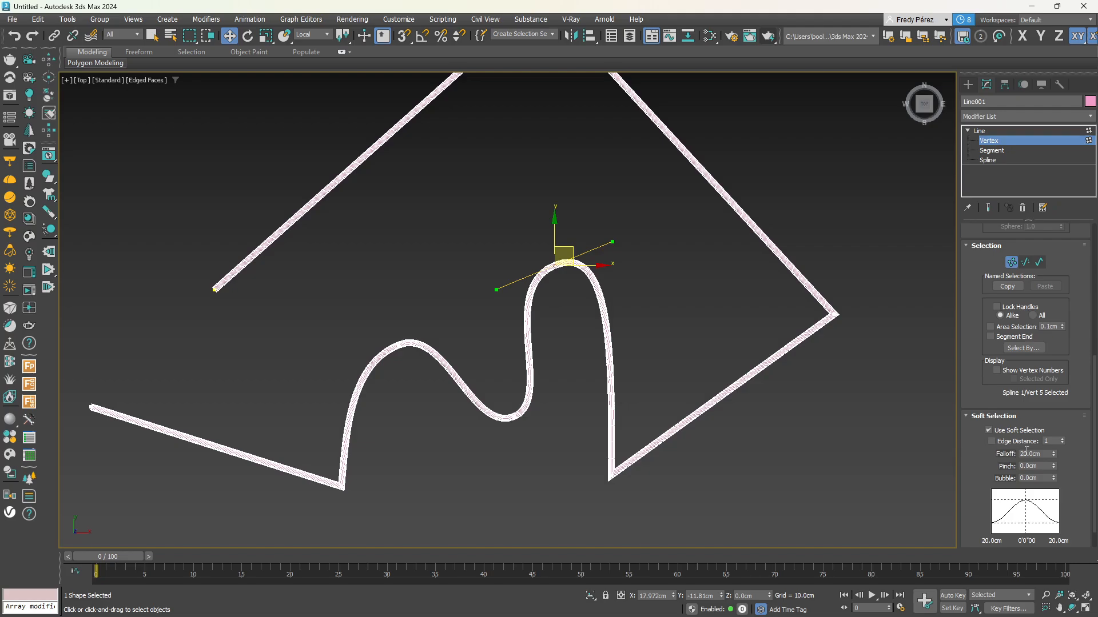
left_click(1043, 455)
type("50")
key("Return")
Select the corner vertex at the base of the tallest curve and set the soft selection falloff to 200 cm
left_click(623, 434)
left_click(610, 476)
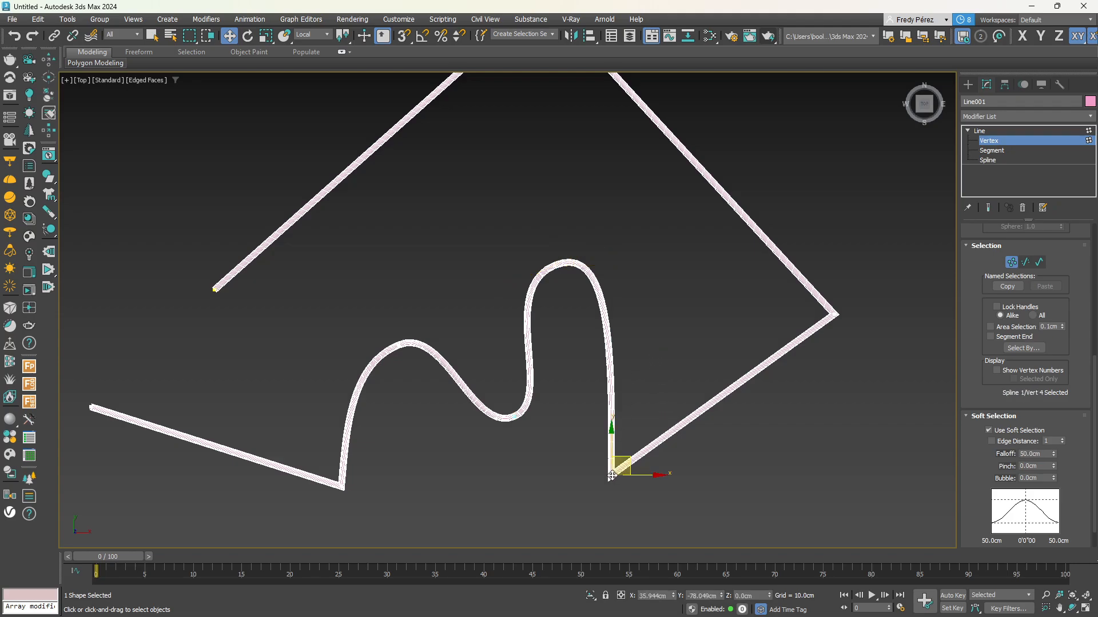
left_click(1034, 454)
type("200")
key("Return")
Move the base corner vertex about 37.5 cm in positive X with soft selection and inspect how the line's ends follow
scroll(646, 327, "down", 3)
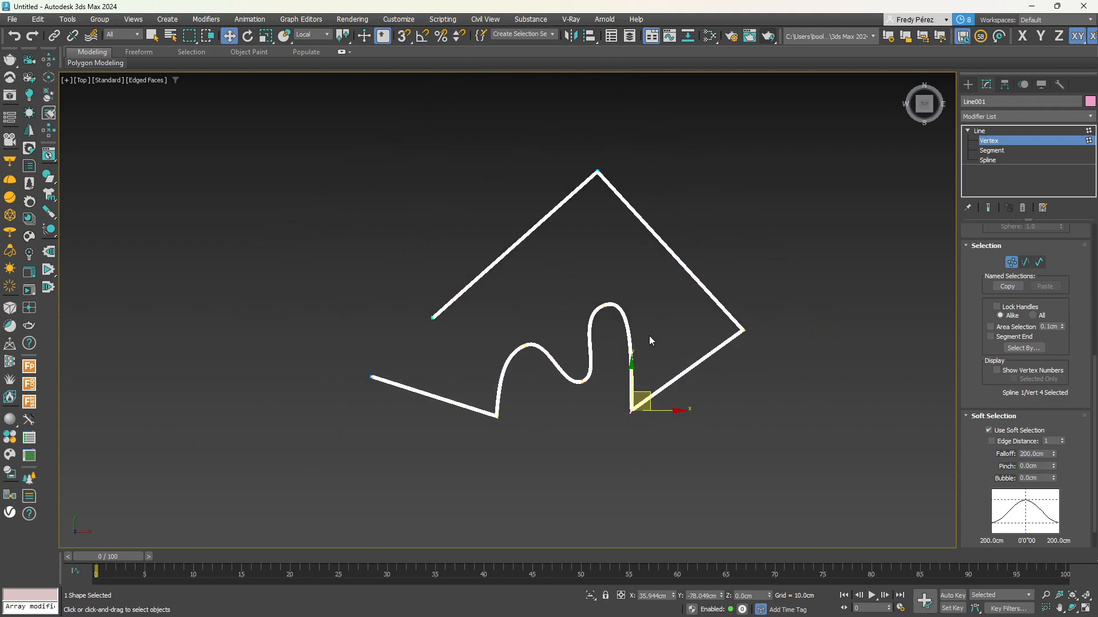
left_click(636, 420)
left_click(632, 411)
middle_click_drag(669, 379, 667, 382)
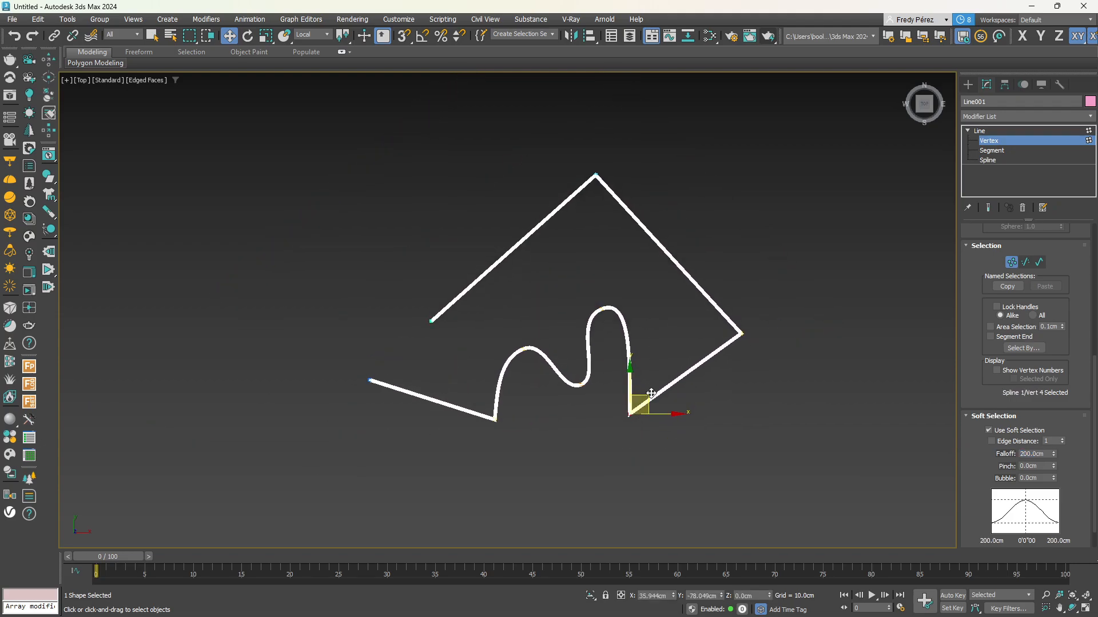
left_click_drag(645, 395, 703, 397)
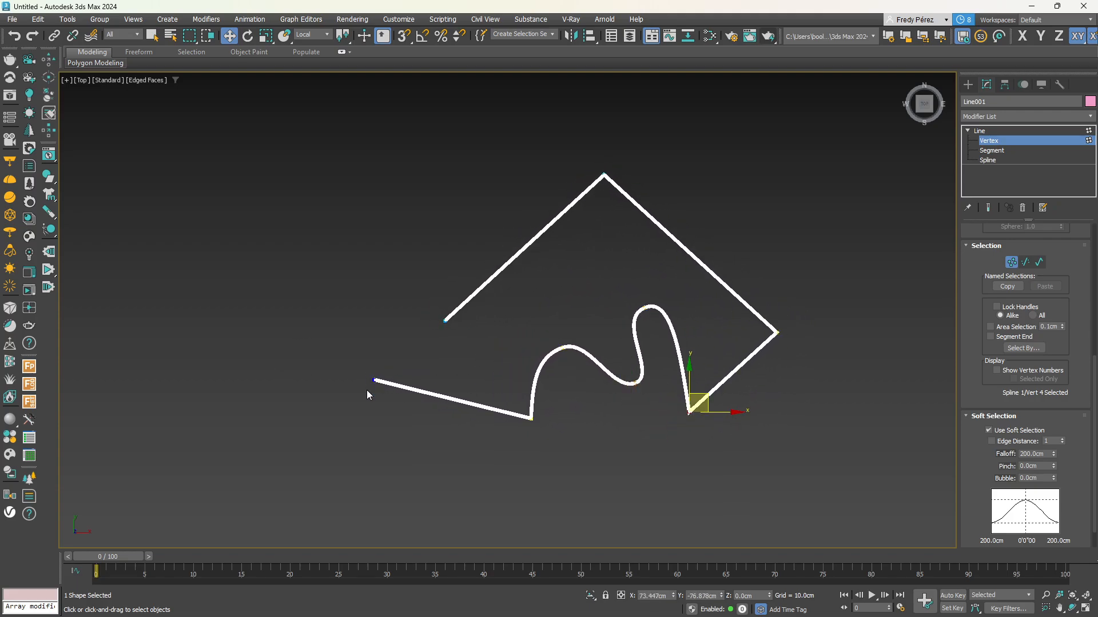
scroll(367, 395, "up", 8)
scroll(403, 360, "down", 6)
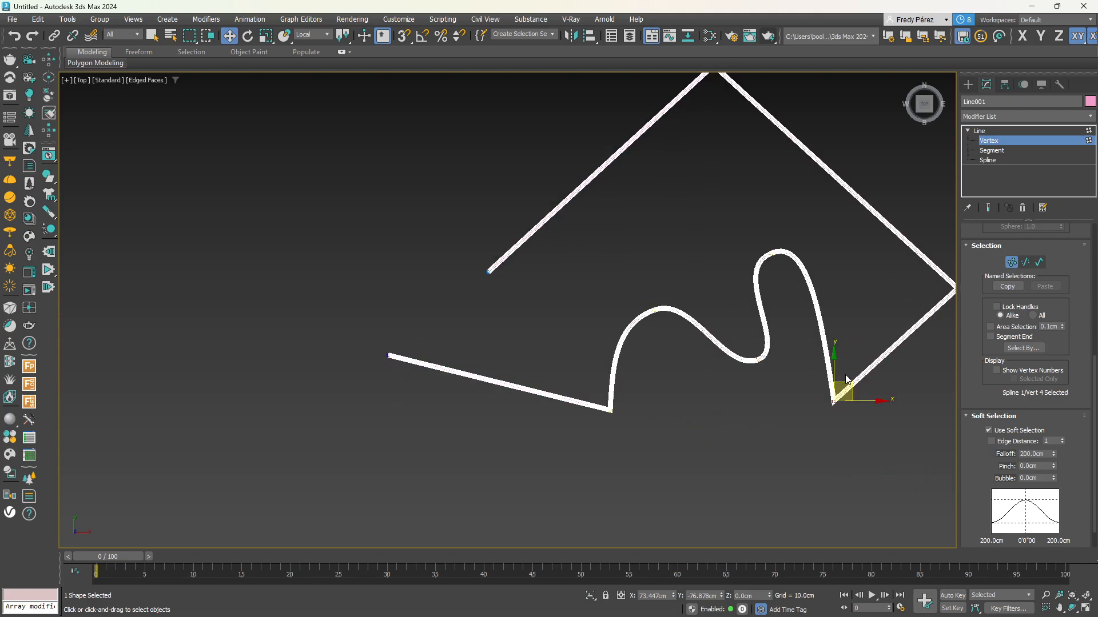
Set the soft selection falloff to 100 cm, try moving the base corner vertex diagonally away from the curve, and undo the move
mouse_move(846, 379)
left_mouse_down()
mouse_move(700, 410)
mouse_move(883, 382)
mouse_move(813, 432)
mouse_move(755, 369)
mouse_move(767, 416)
mouse_move(839, 388)
mouse_move(737, 438)
mouse_move(823, 435)
mouse_move(799, 386)
mouse_move(786, 391)
mouse_move(846, 382)
left_mouse_up()
double_click(1048, 454)
type("100")
key("Return")
middle_click_drag(823, 381, 697, 381)
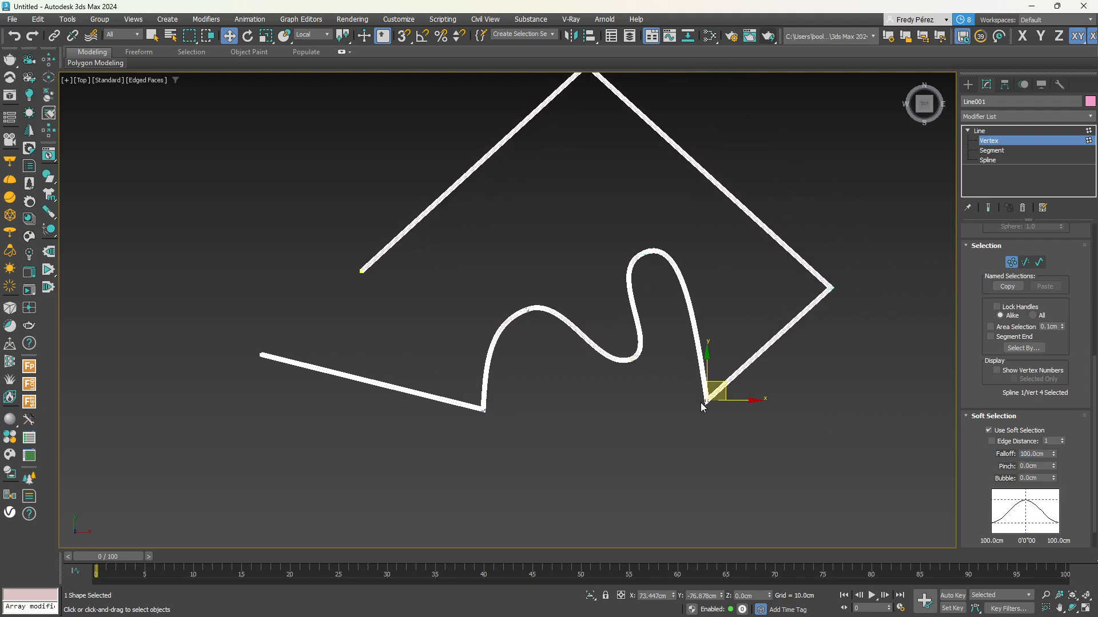
left_click_drag(721, 383, 794, 444)
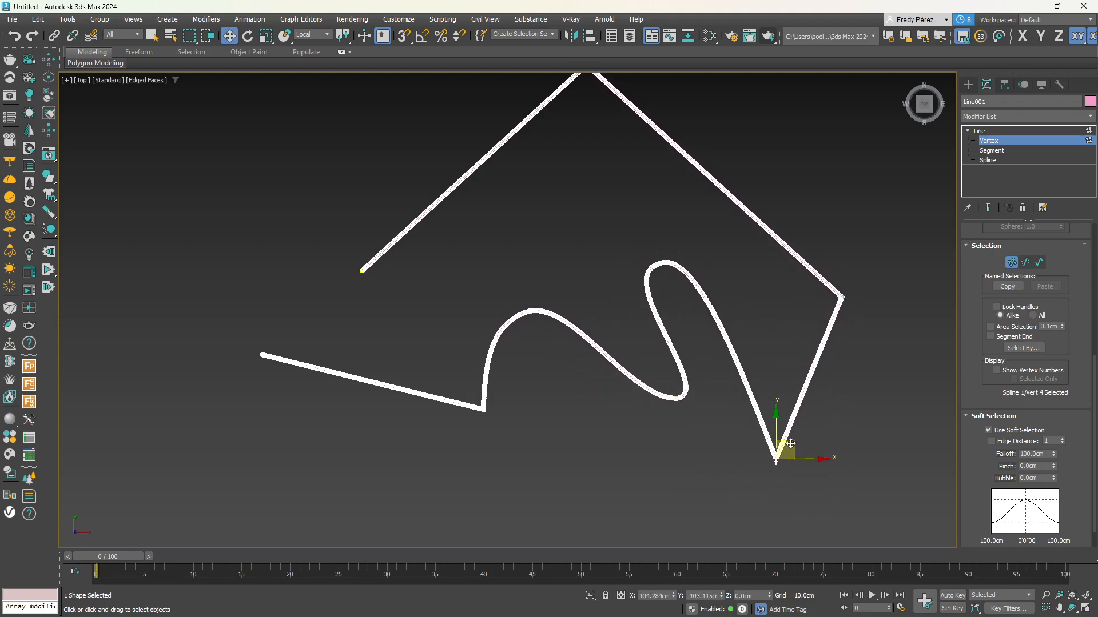
key("ctrl+z")
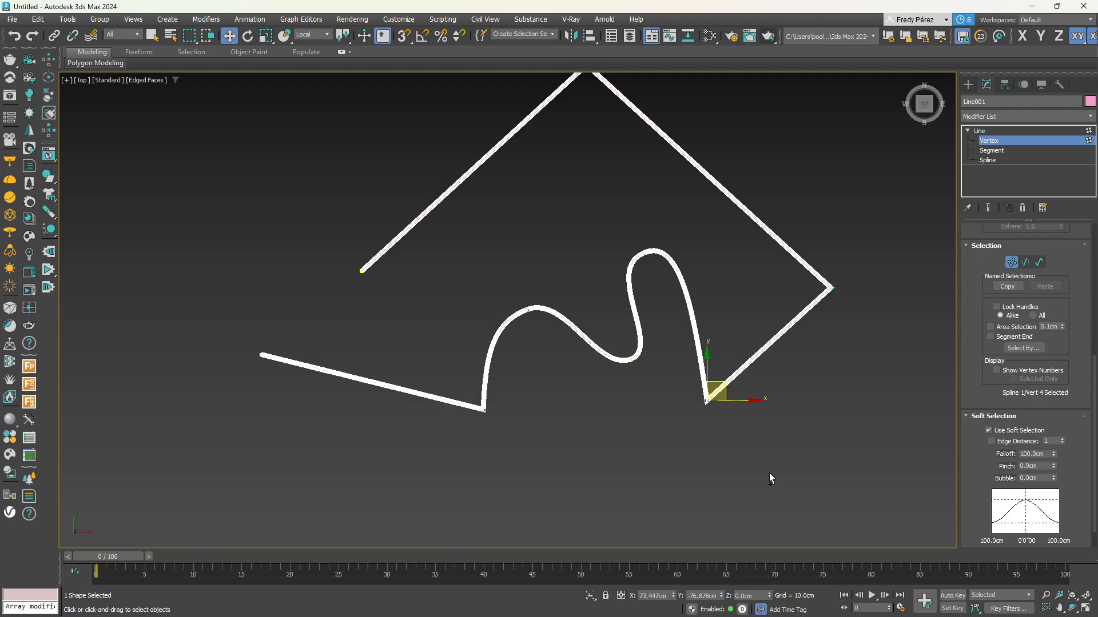
Turn off Soft Selection, collapse the Soft Selection, Selection and Rendering settings, and expand the line's Geometry settings to review its tools
left_click(989, 431)
left_click(968, 415)
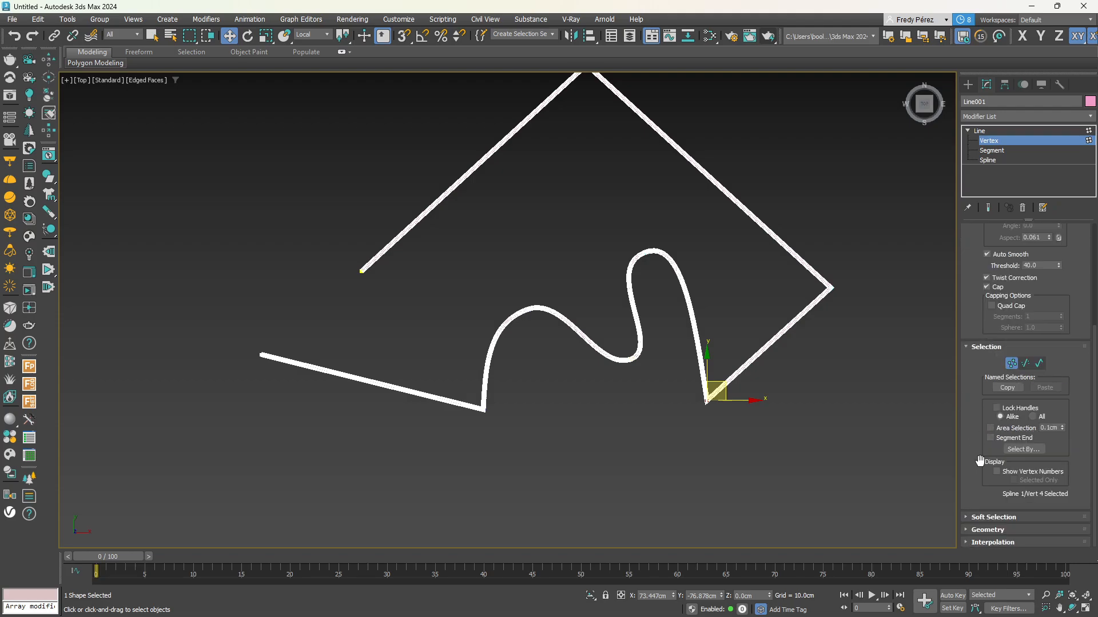
left_click(967, 347)
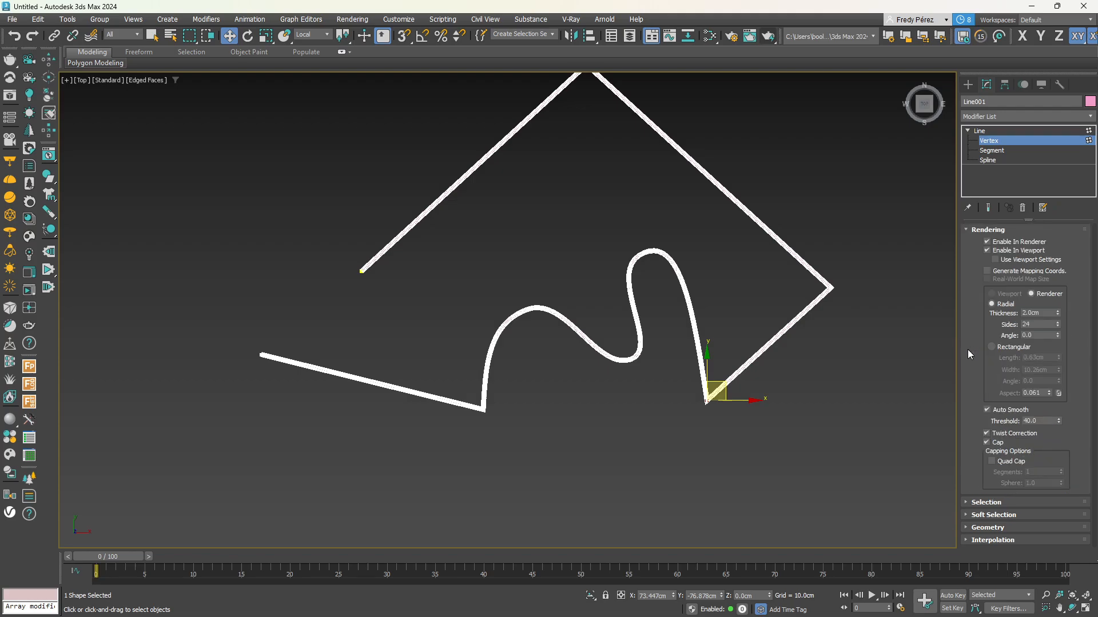
left_click(964, 229)
left_click(965, 268)
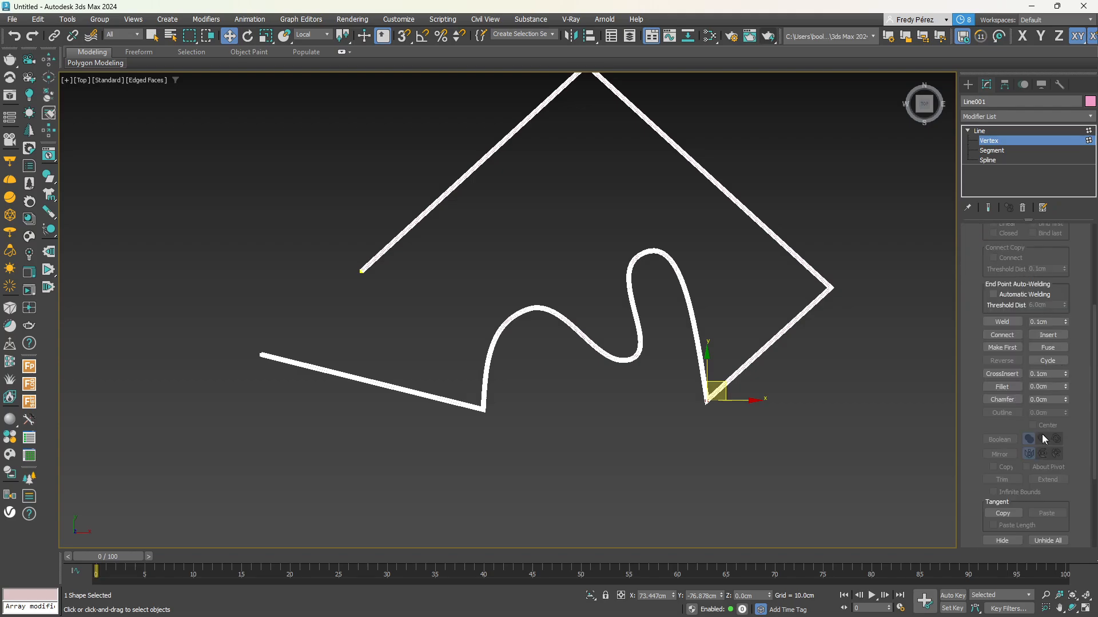
left_click_drag(962, 278, 970, 390)
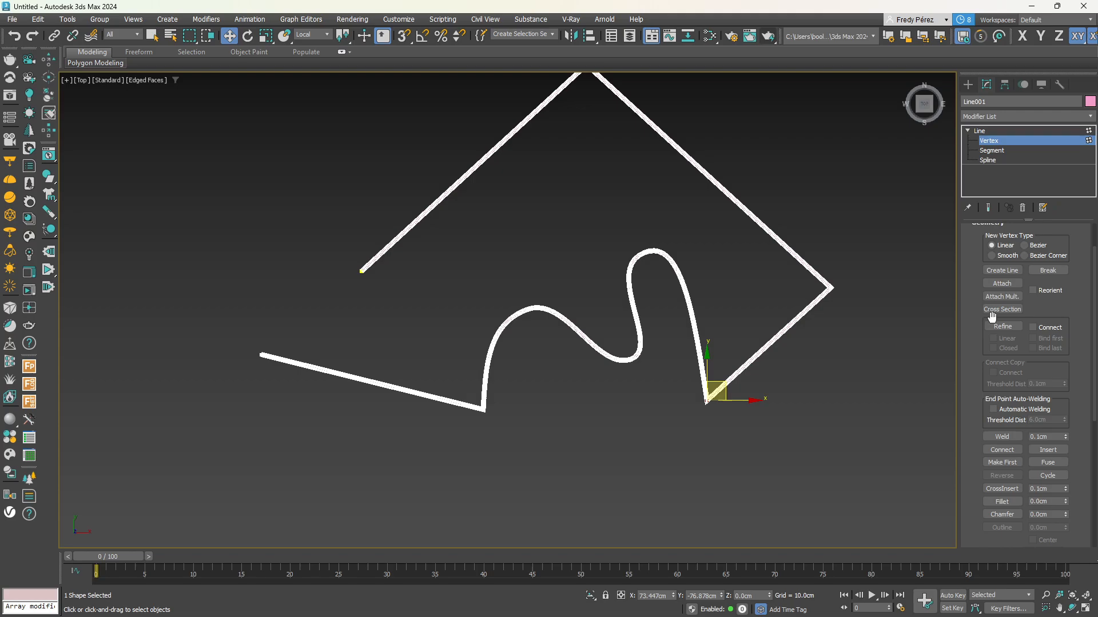
Return to the Line's object level and use Create Line to draw a second spline's straight segments around the existing shape, using five corner points
left_click_drag(971, 283, 969, 311)
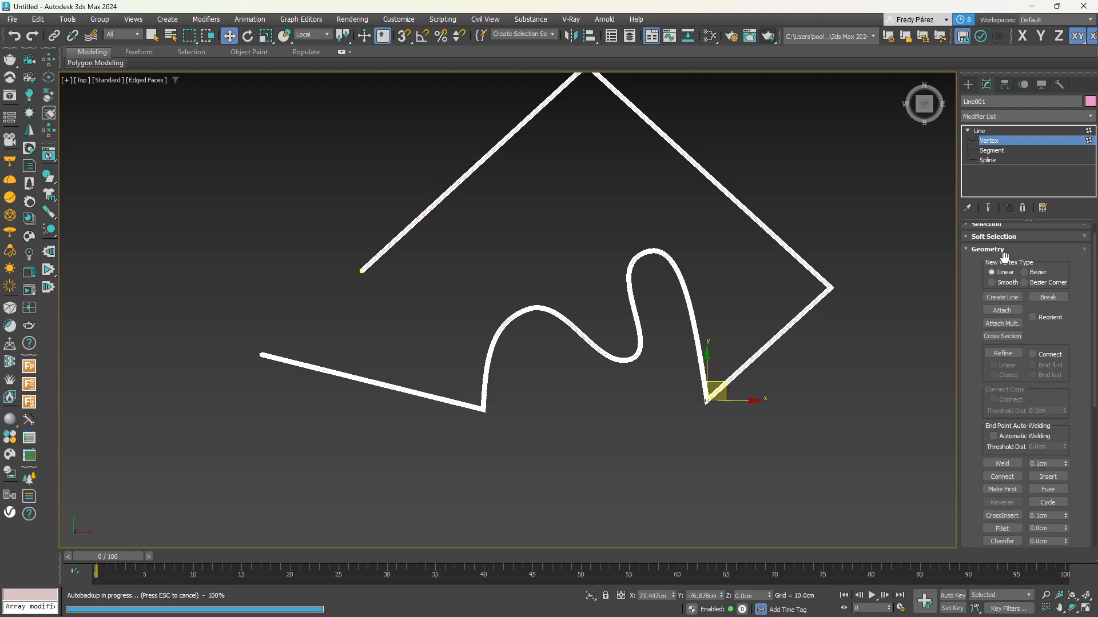
left_click(1090, 144)
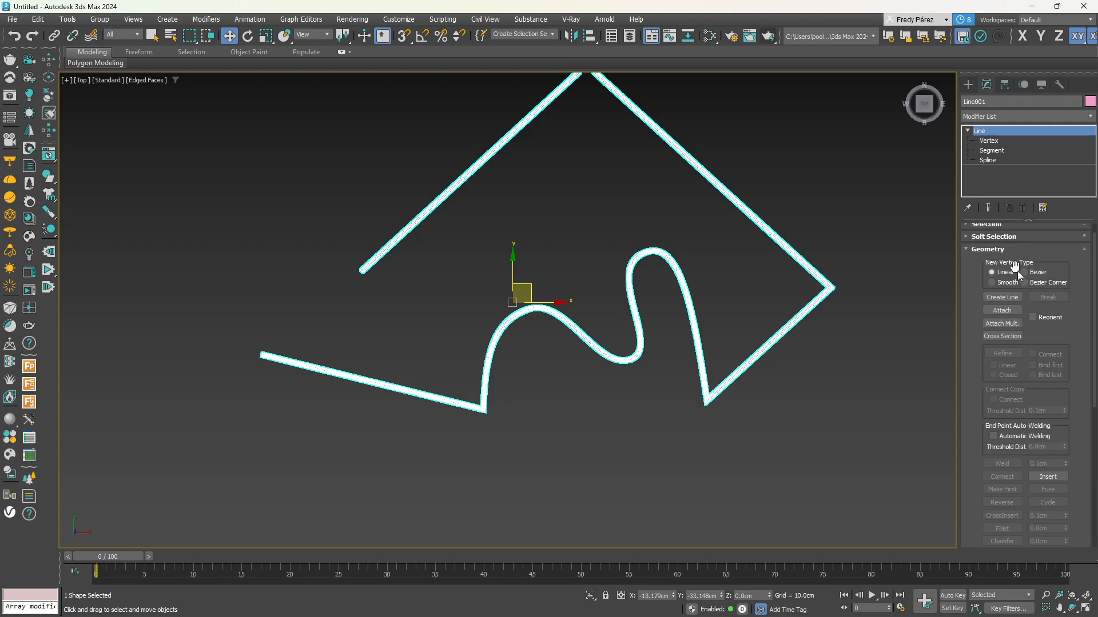
left_click(1000, 297)
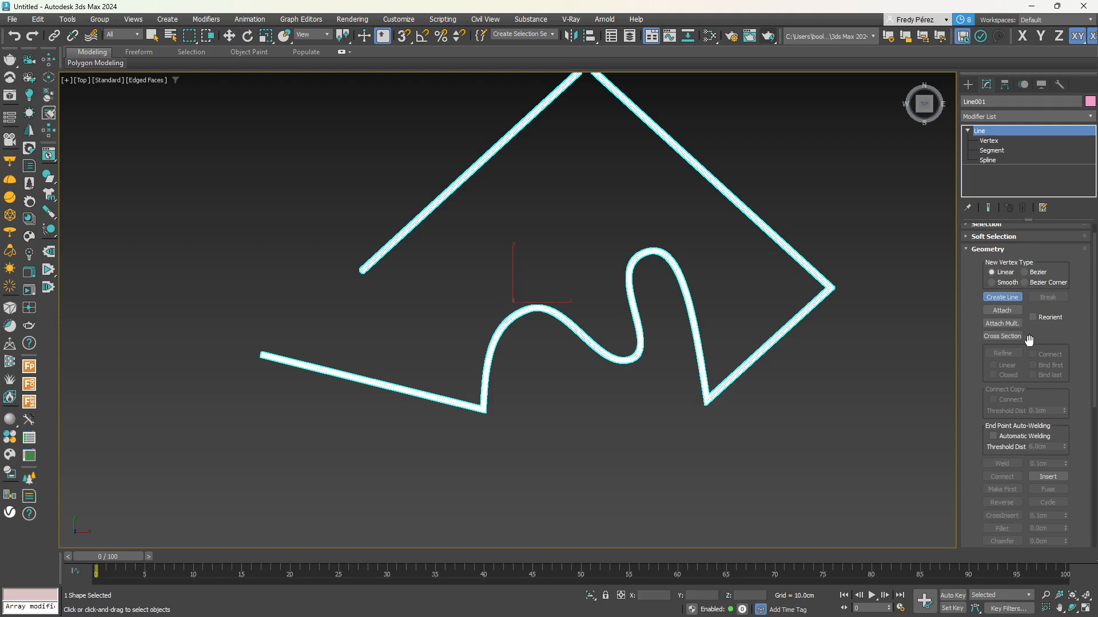
scroll(1026, 338, "down", 1)
scroll(867, 341, "down", 2)
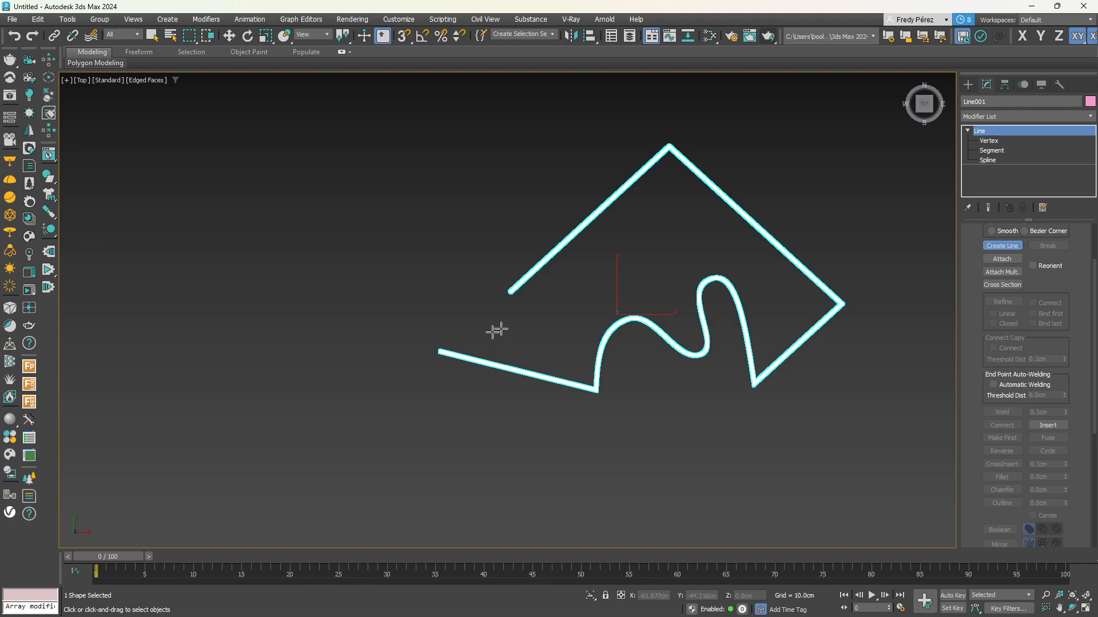
middle_click_drag(629, 325, 589, 364)
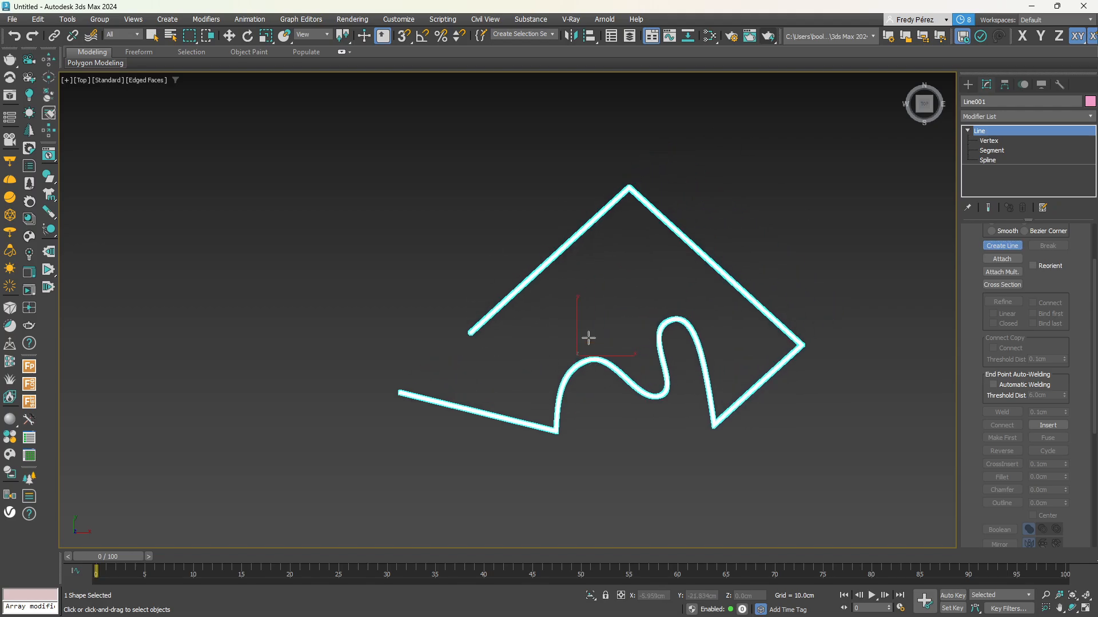
left_click(321, 349)
left_click(578, 103)
left_click(912, 312)
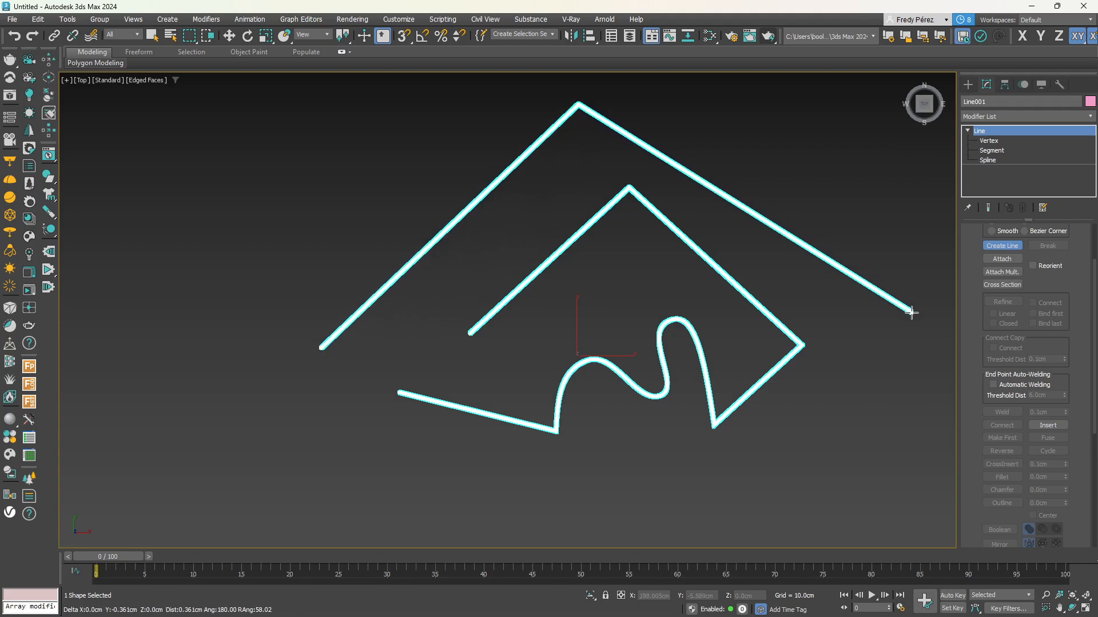
left_click(769, 514)
left_click(386, 514)
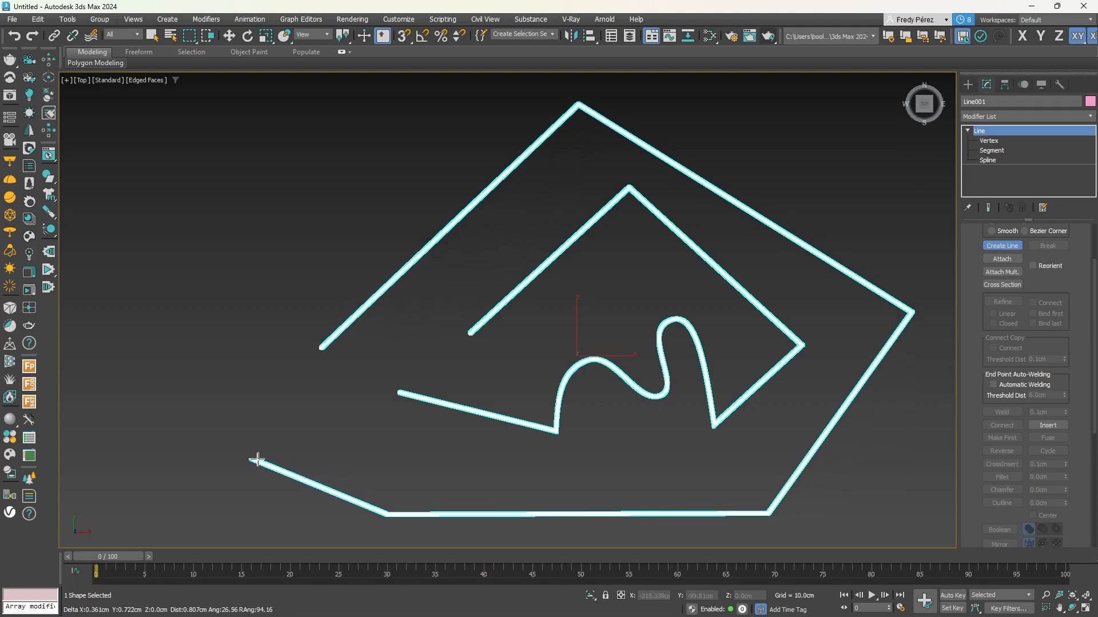
Finish the outer spline with a curved vertex and an open end near its start, and switch to Spline sub-object level
left_click_drag(257, 460, 294, 412)
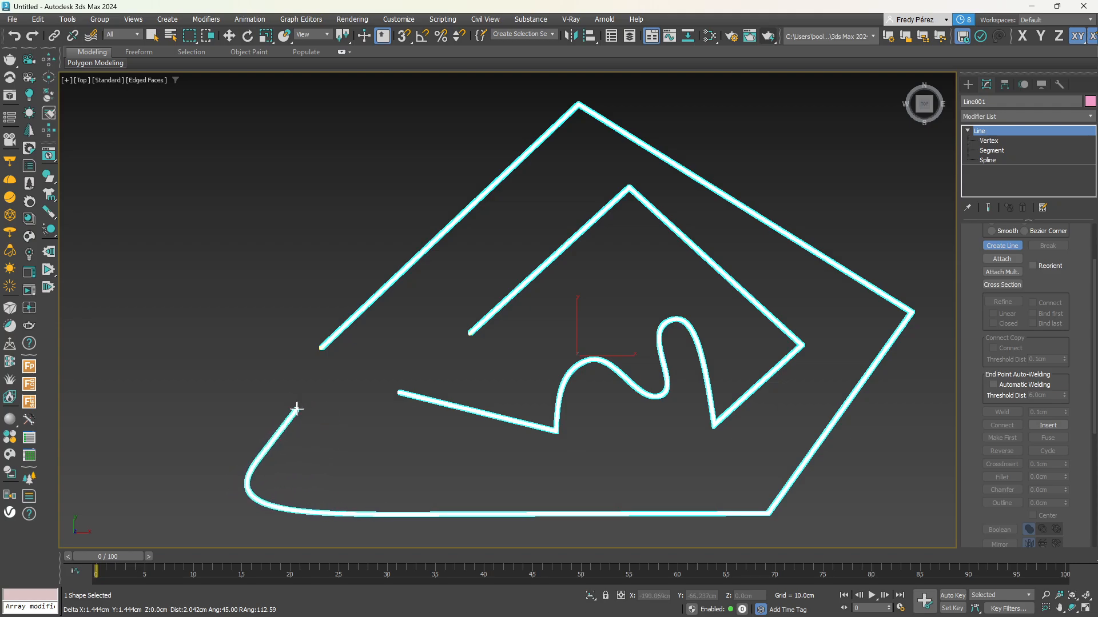
left_click(336, 420)
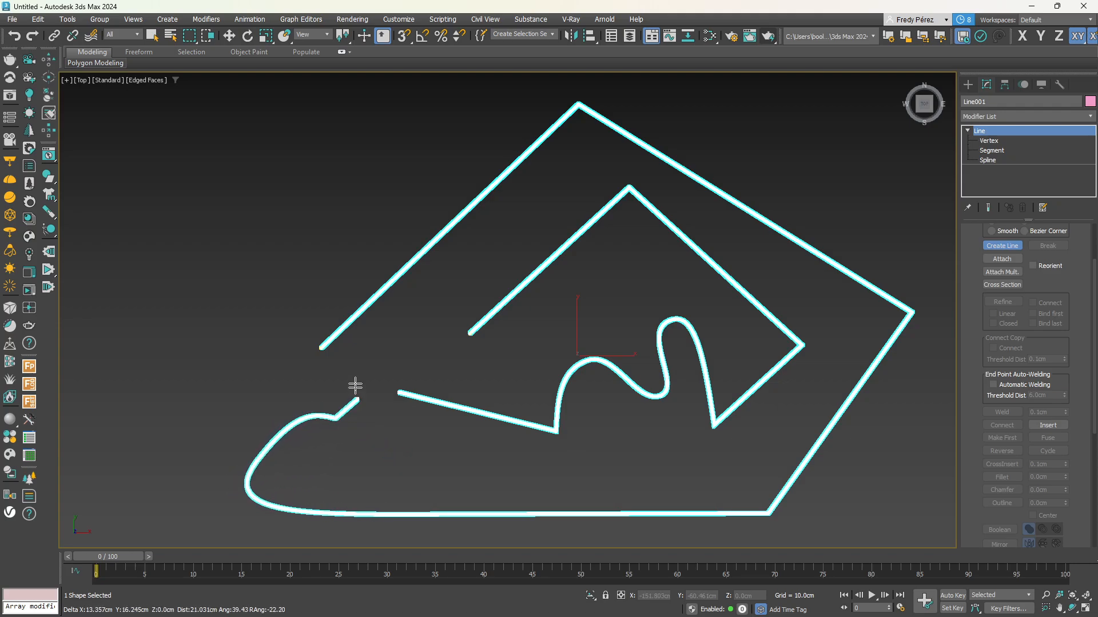
right_click(356, 382)
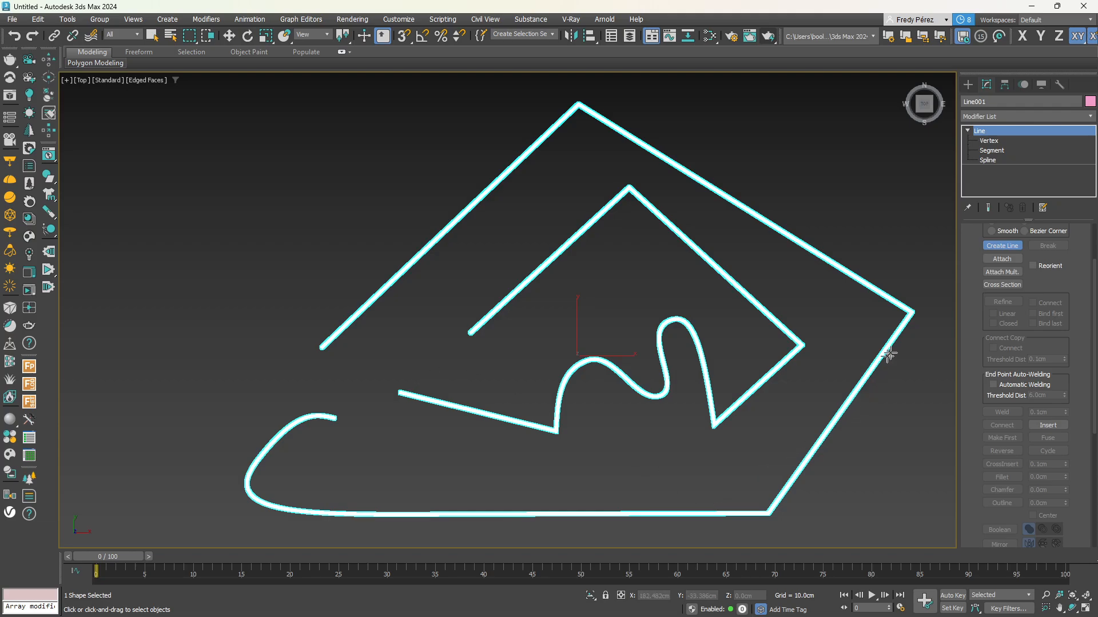
left_click(988, 160)
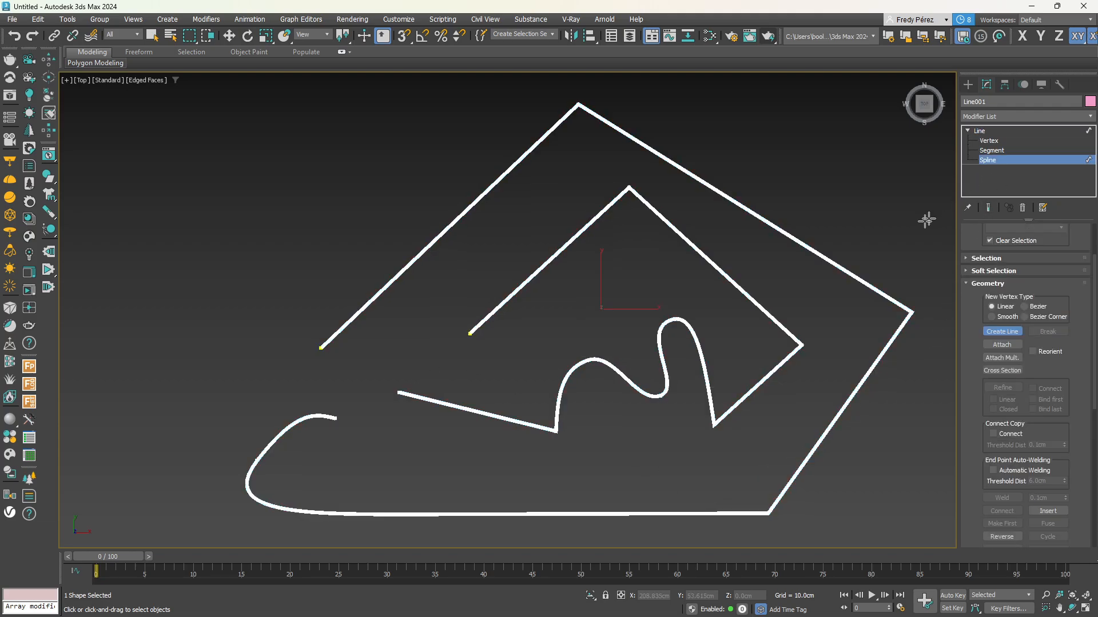
key("w")
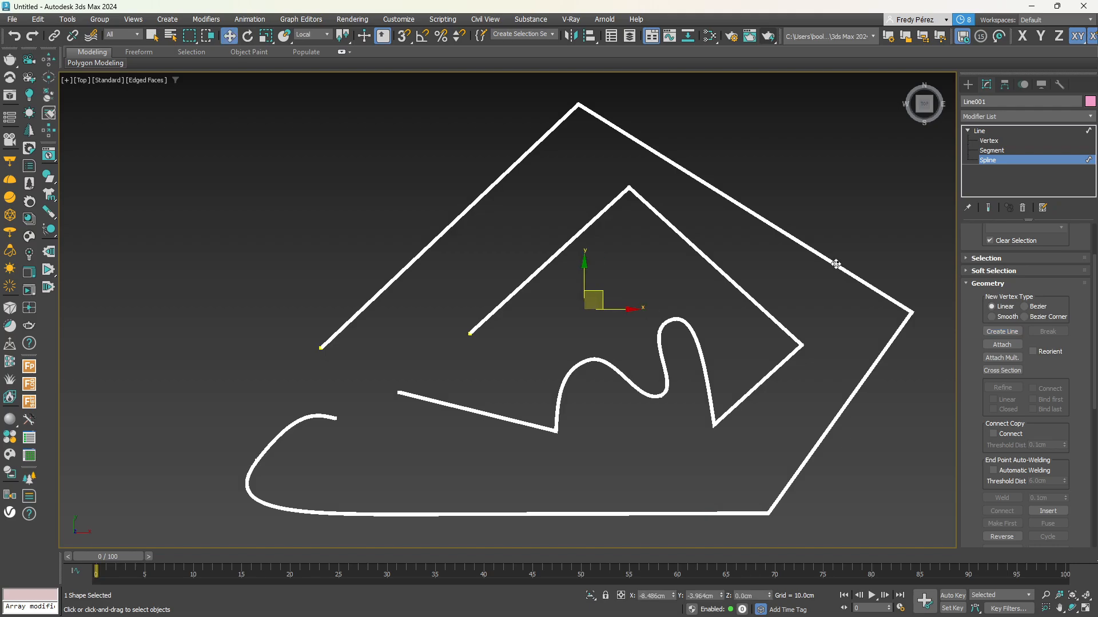
scroll(809, 250, "up", 3)
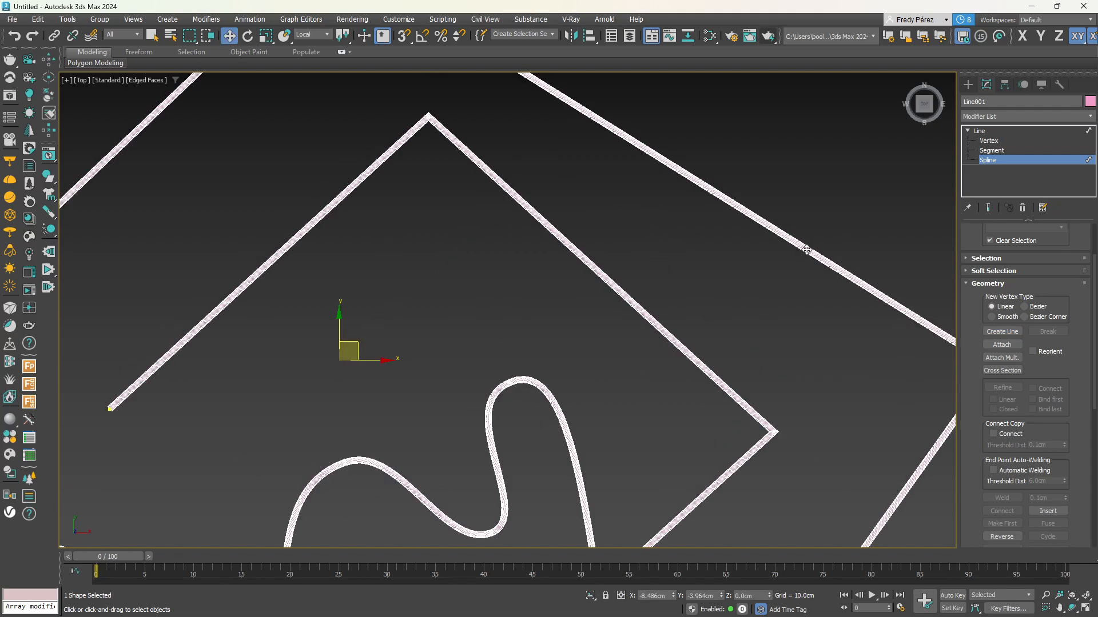
scroll(806, 246, "down", 6)
left_click_drag(828, 227, 793, 257)
left_click(795, 249)
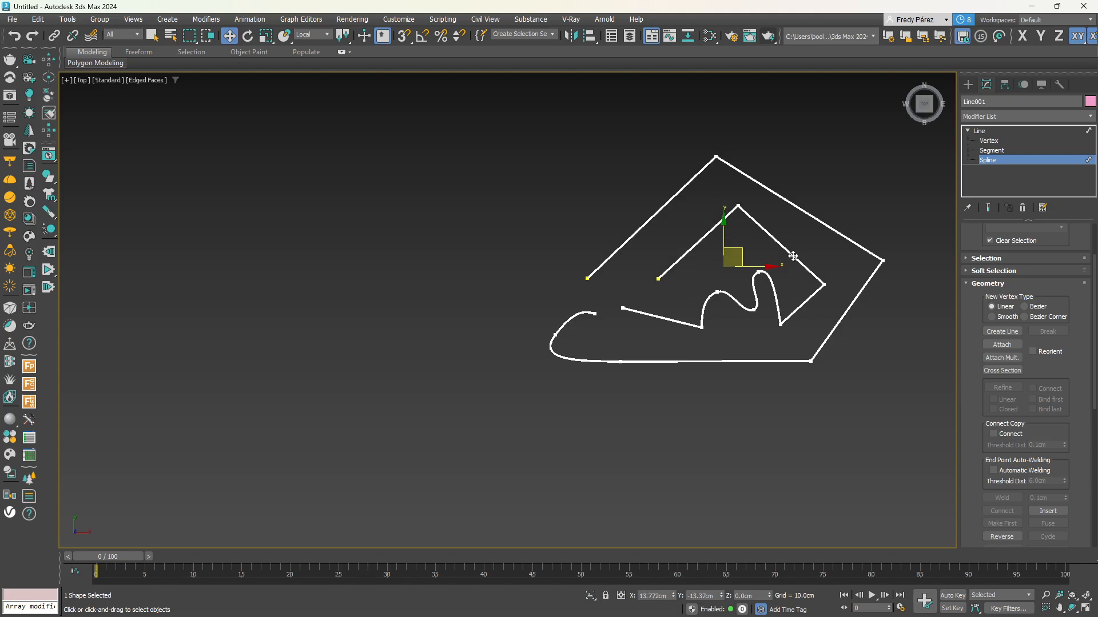
scroll(814, 239, "up", 4)
middle_click_drag(814, 240, 772, 247)
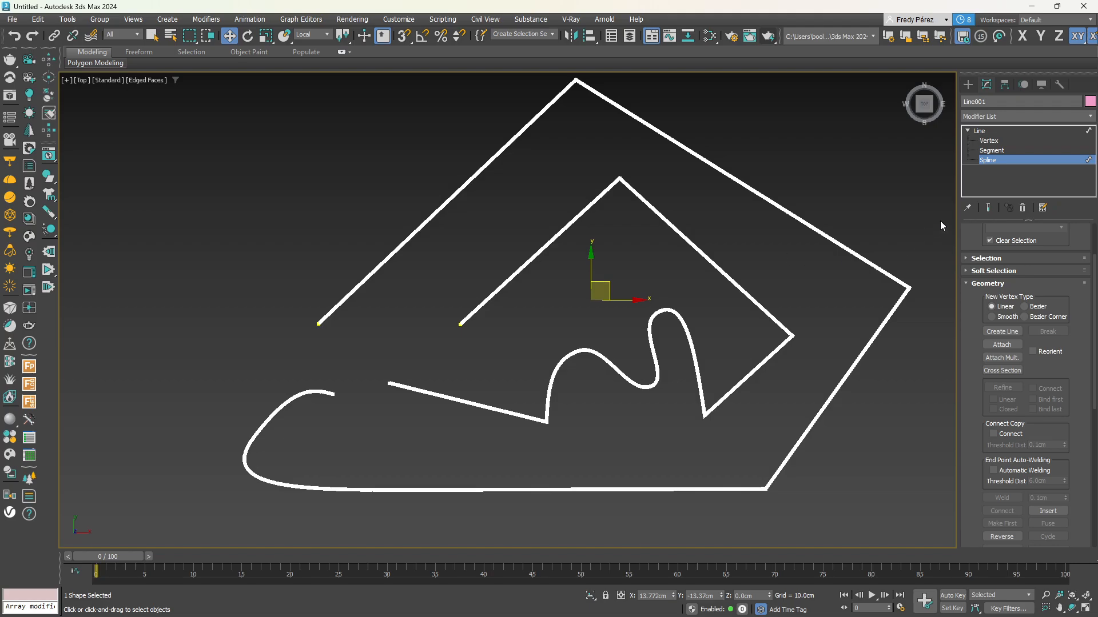
Leave spline-level editing and delete the whole existing line shape
left_click(1090, 162)
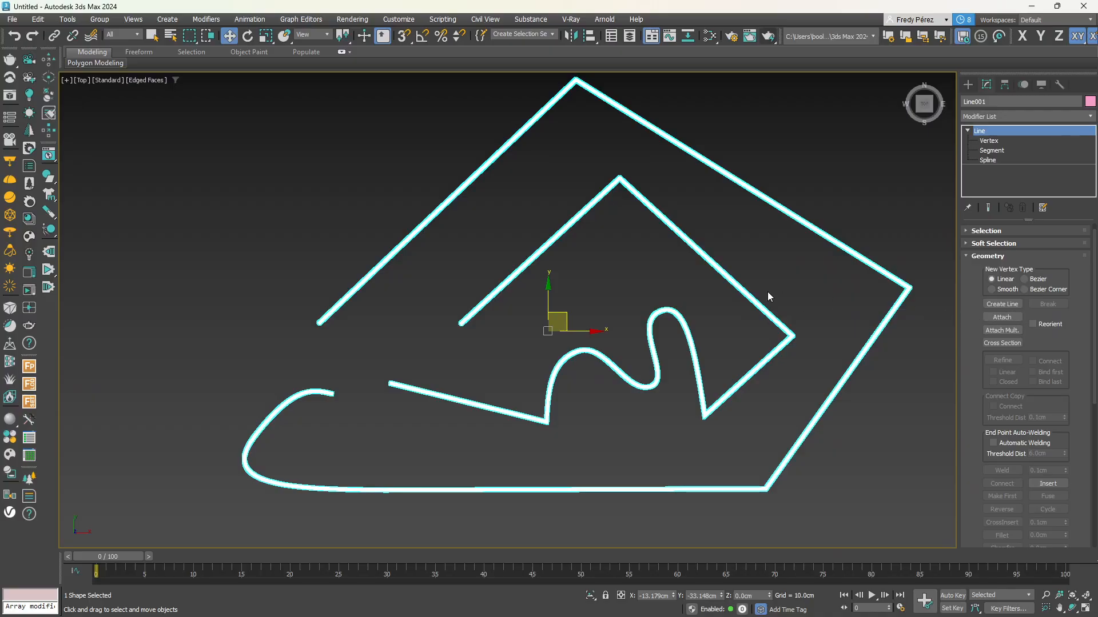
middle_click_drag(771, 288, 679, 300)
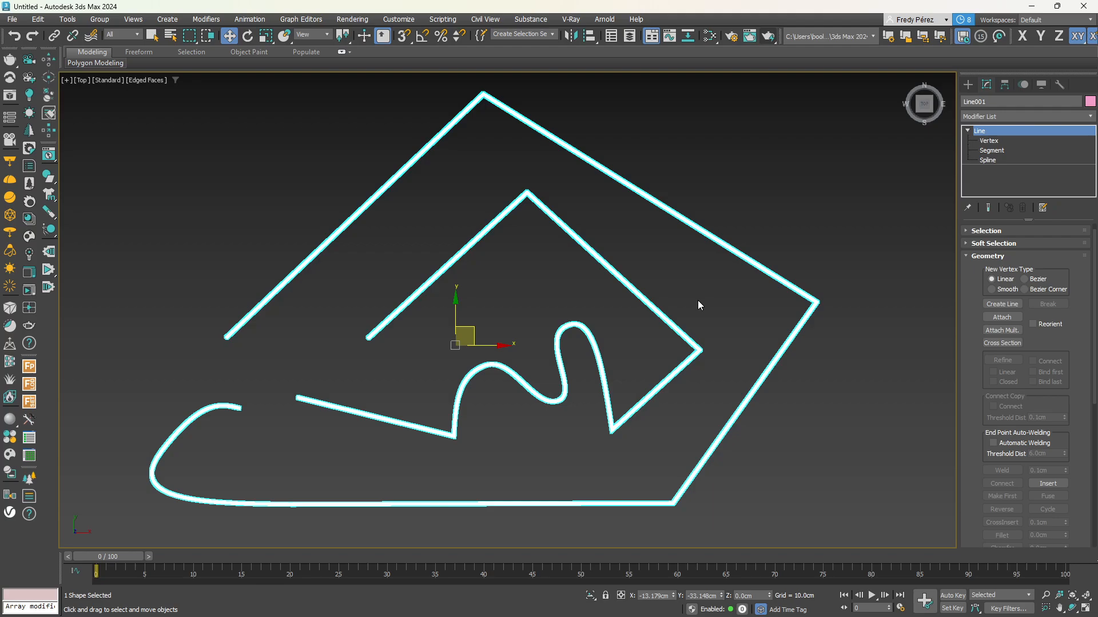
key("Delete")
Draw an open U-shaped line with three straight segments at right angles in the Top view
left_click(968, 84)
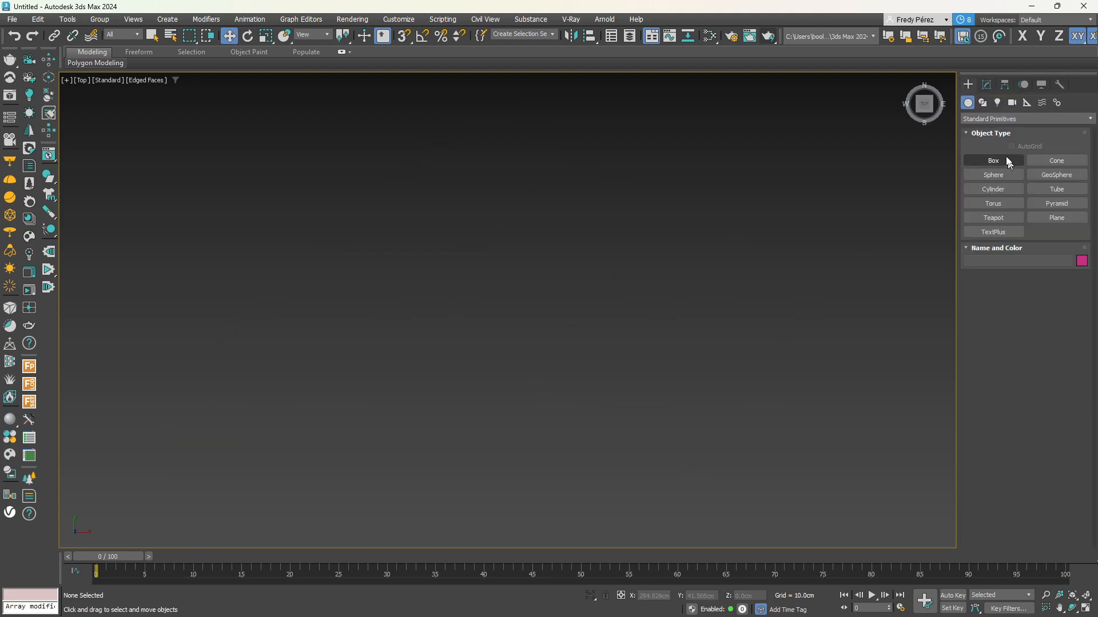
left_click(982, 103)
left_click(993, 175)
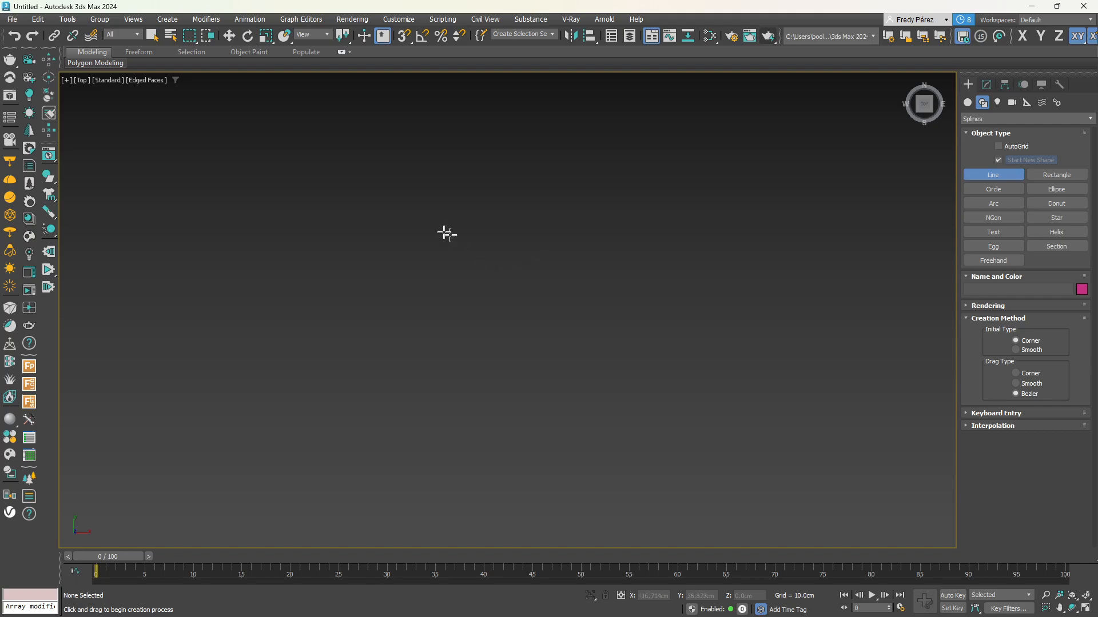
left_click(423, 230)
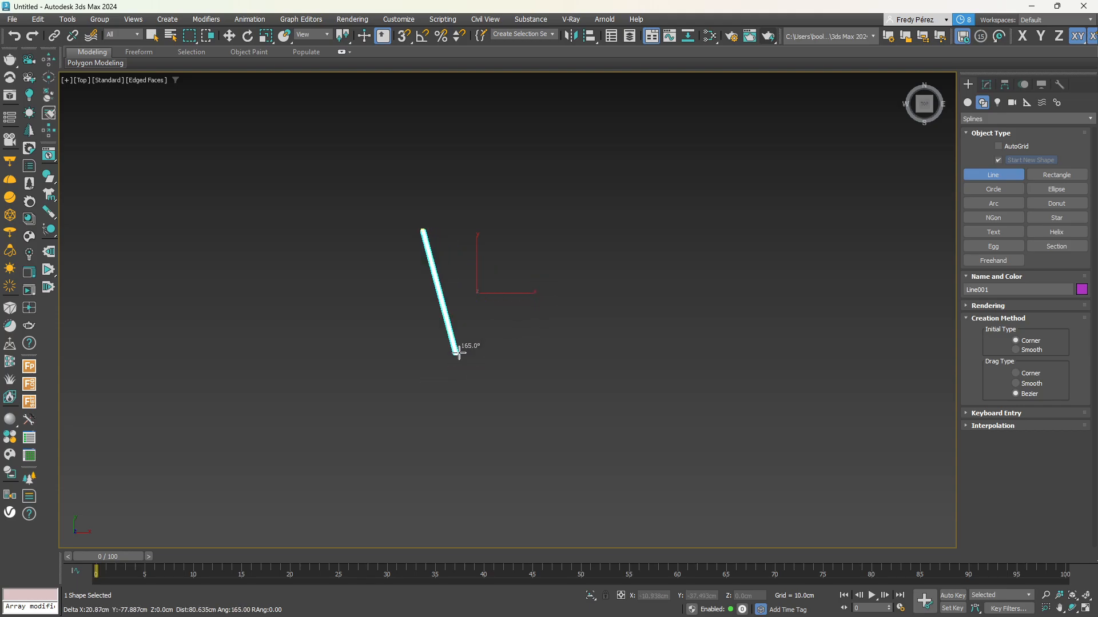
left_click(421, 393)
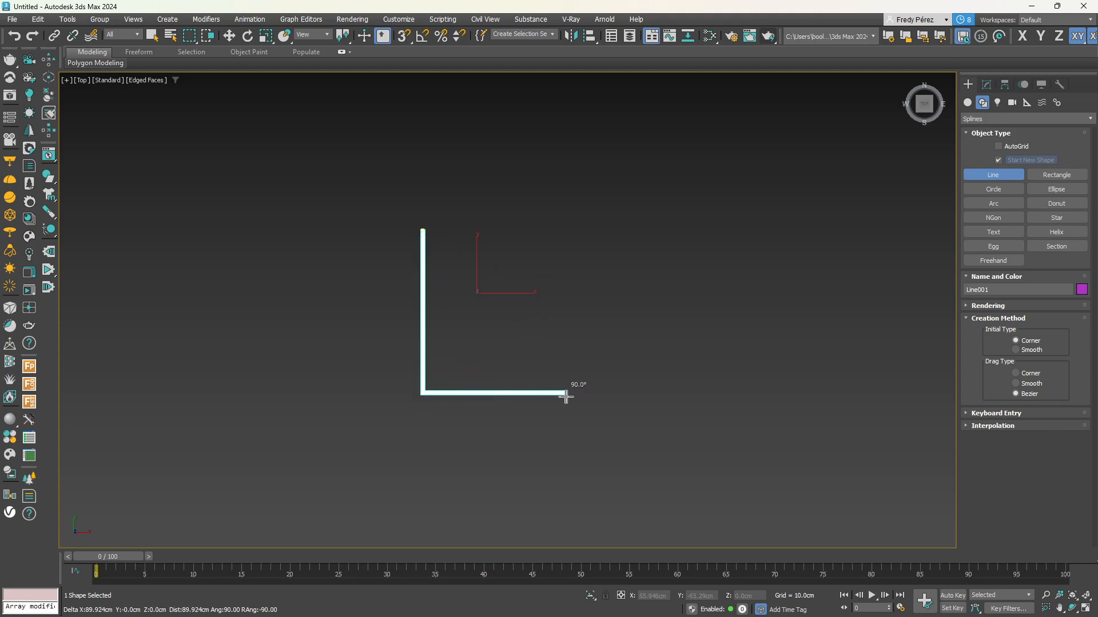
left_click(601, 395)
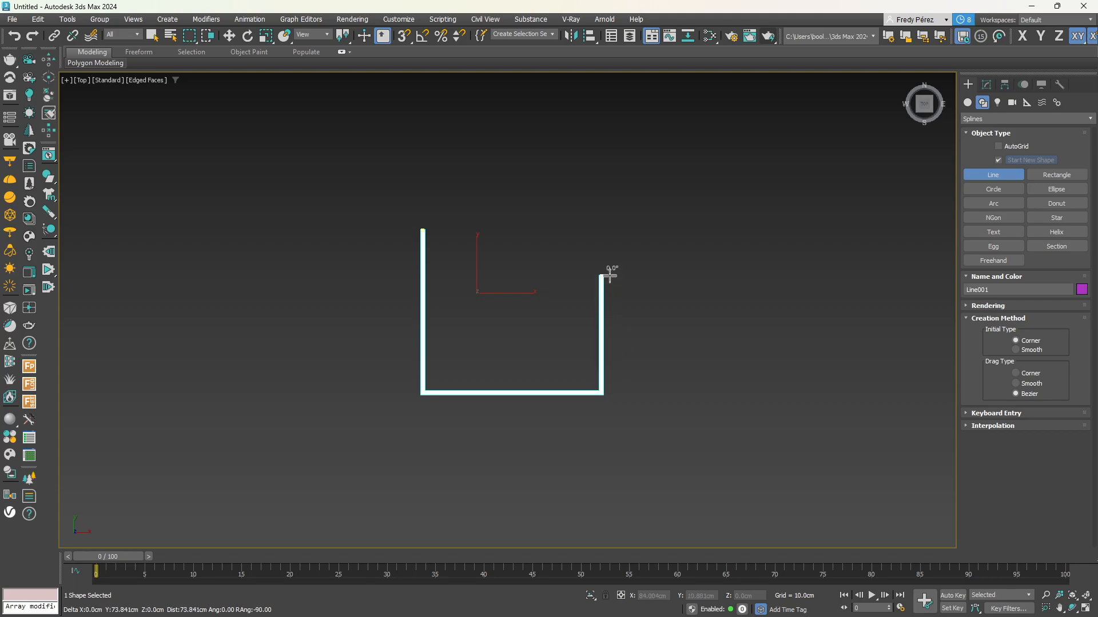
left_click(607, 226)
right_click(647, 264)
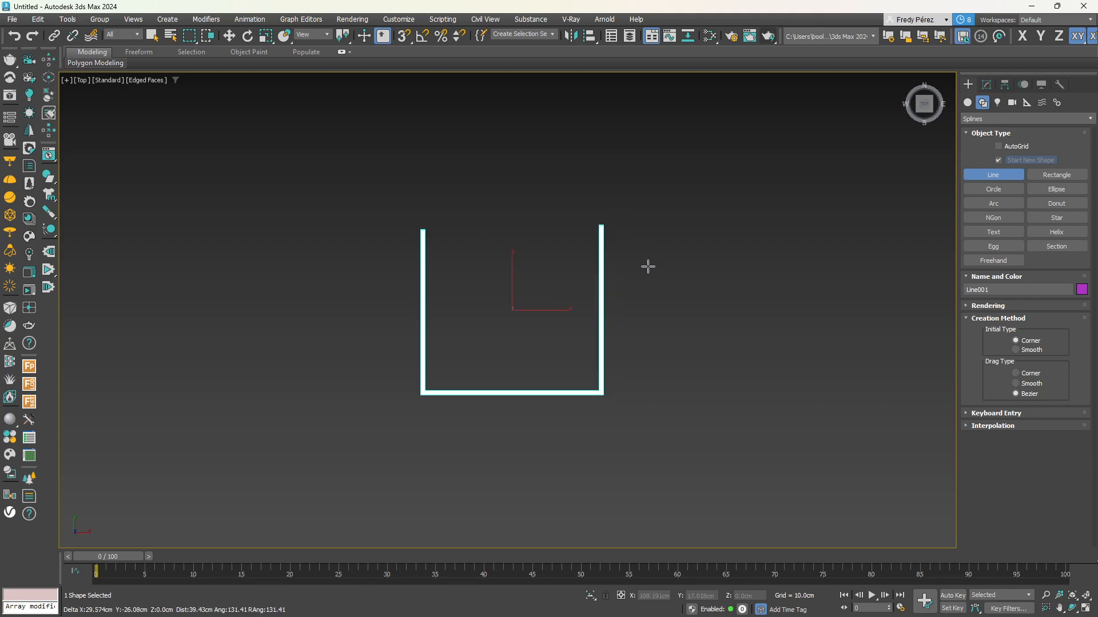
Draw a circle of about 56.7 cm radius centred between the upper ends of the U, then display its modify parameters
left_click(993, 188)
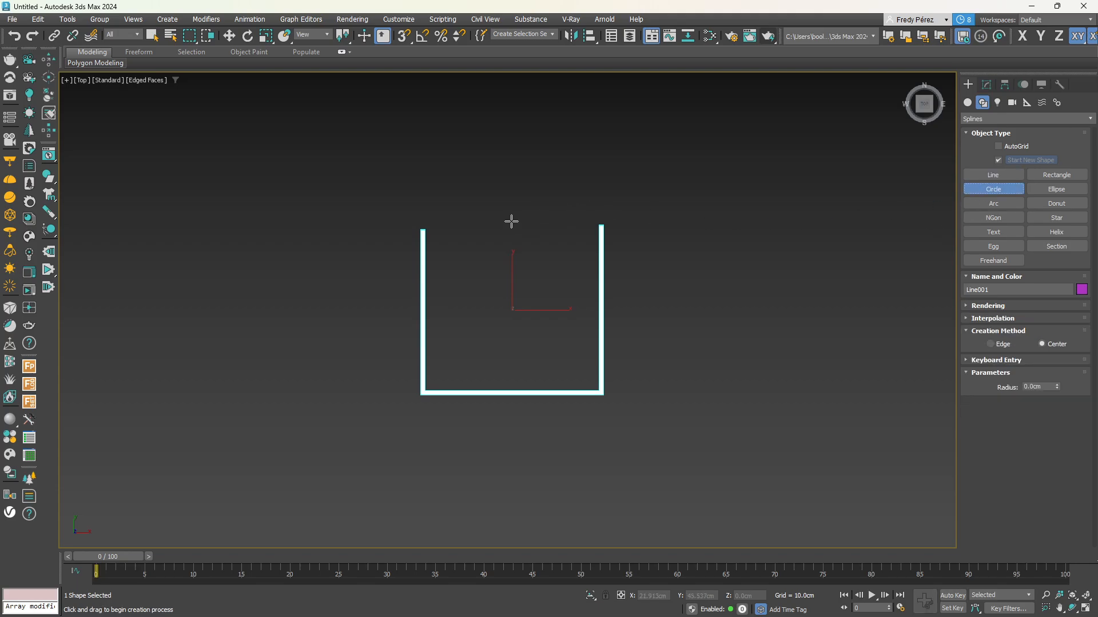
left_click_drag(511, 228, 601, 225)
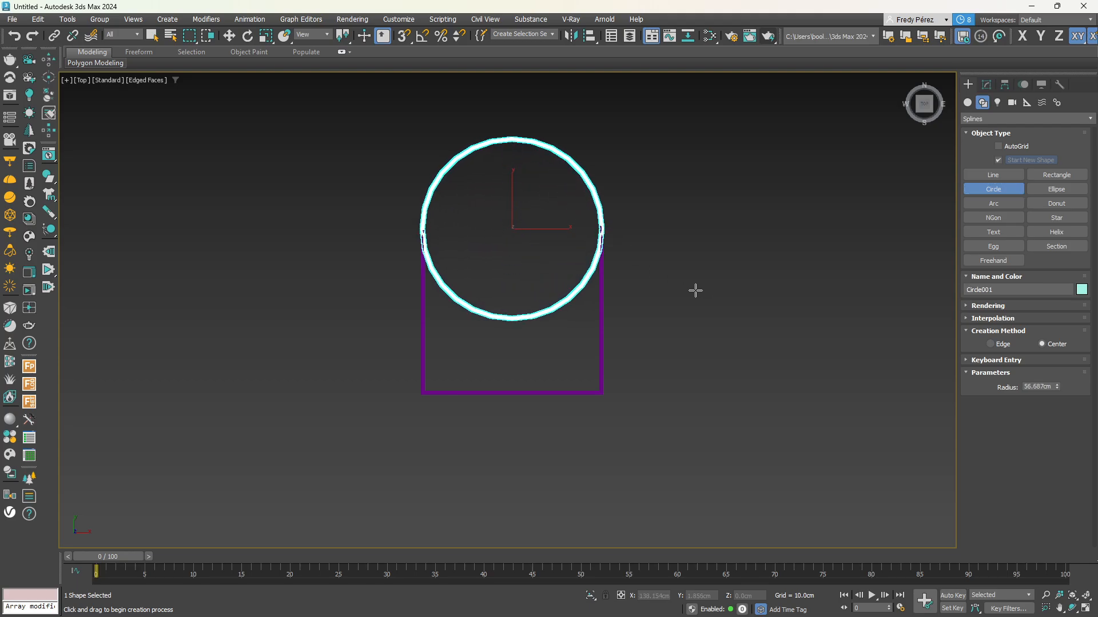
key("w")
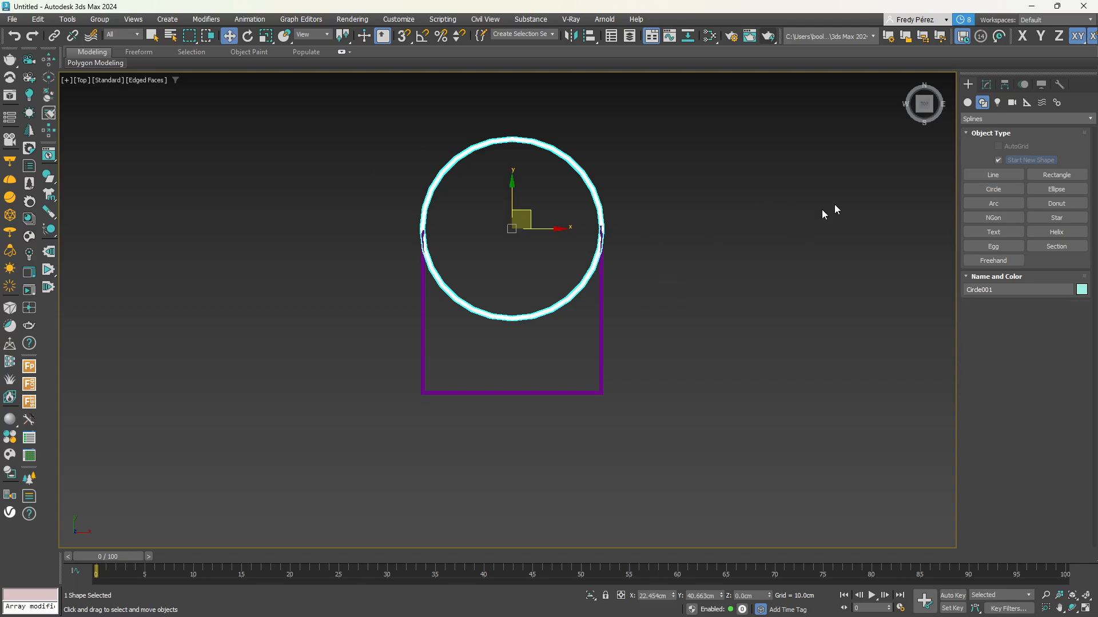
left_click(988, 85)
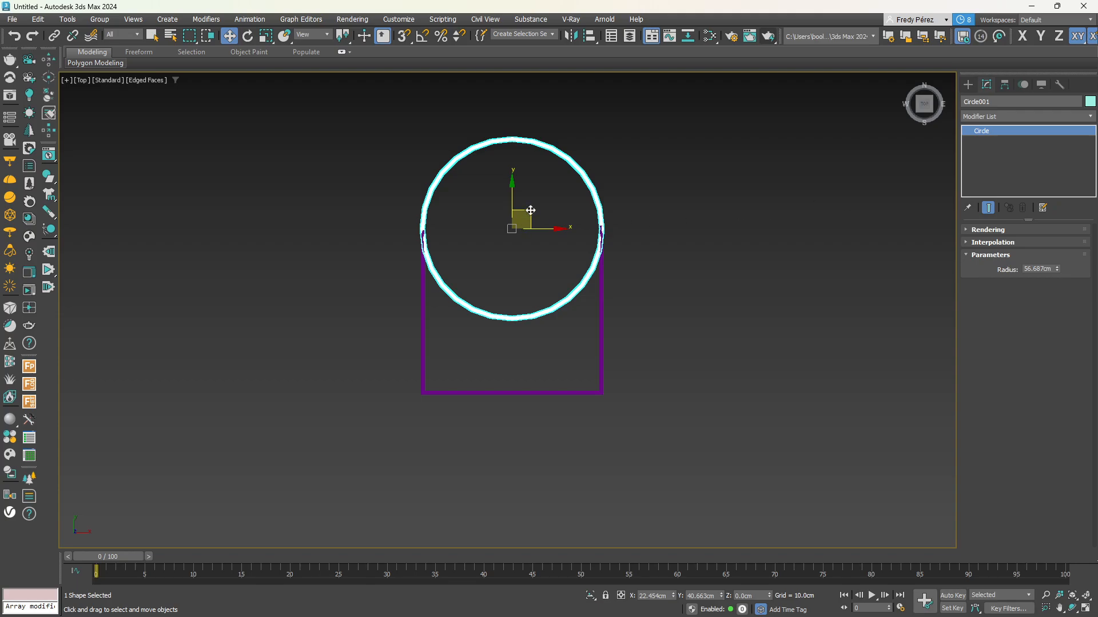
mouse_move(530, 210)
left_mouse_down()
mouse_move(766, 158)
mouse_move(624, 233)
mouse_move(655, 178)
mouse_move(509, 178)
mouse_move(545, 178)
mouse_move(530, 210)
left_mouse_up()
left_click_drag(600, 277, 606, 353)
key("ctrl+z")
left_click(653, 304)
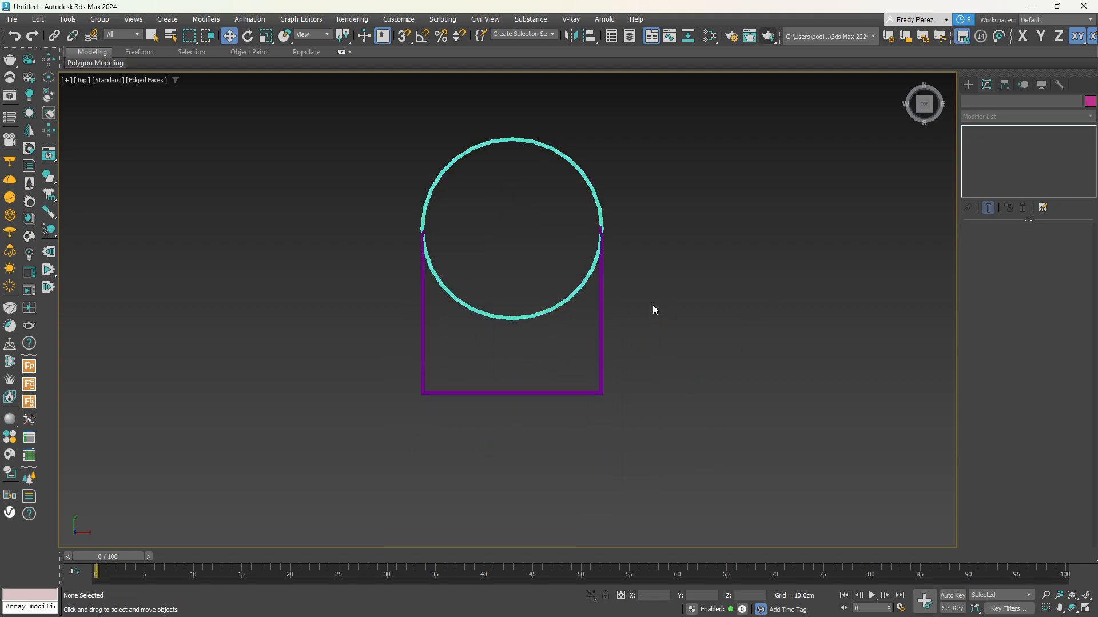
Attach the circle to the U-shaped line so both belong to one shape, and end the Attach command
left_click(599, 309)
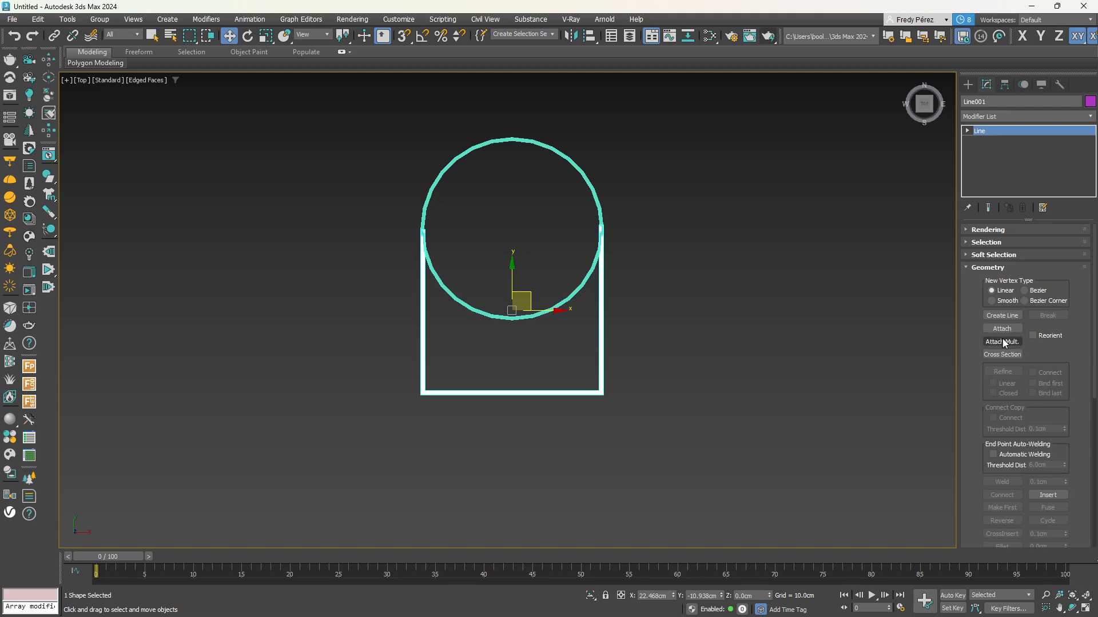
left_click(1002, 329)
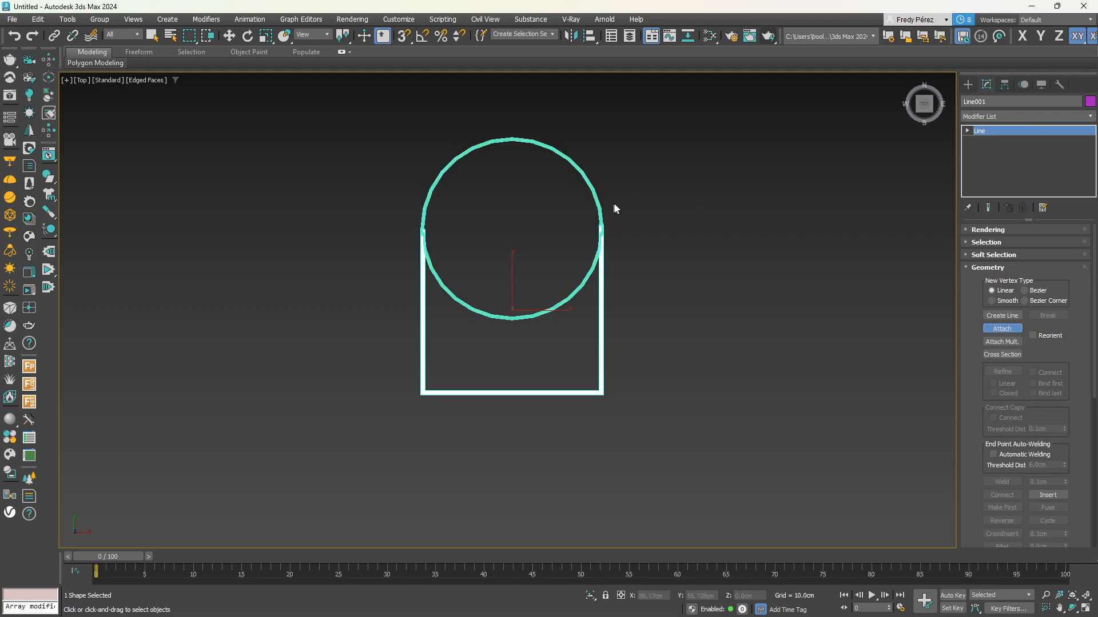
scroll(586, 171, "up", 4)
scroll(612, 182, "down", 2)
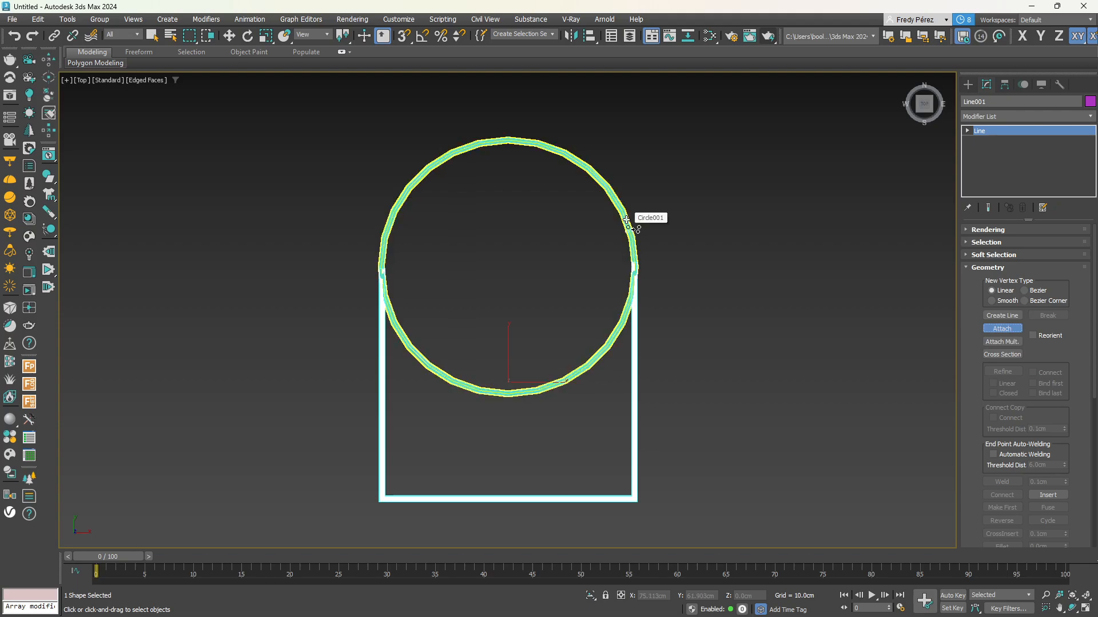
left_click(627, 221)
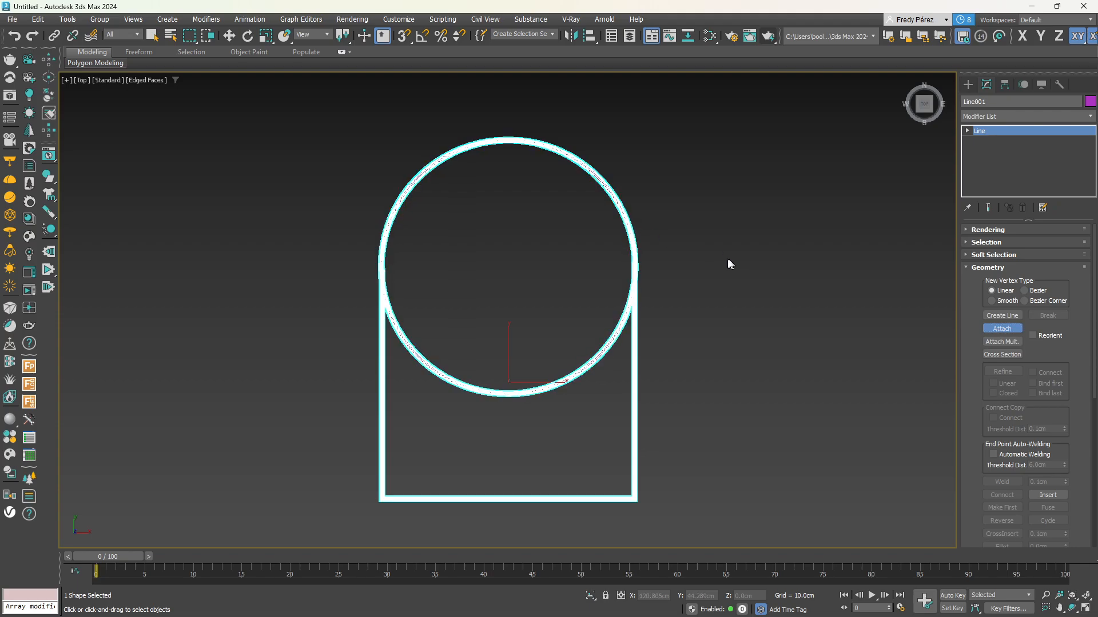
left_click(230, 37)
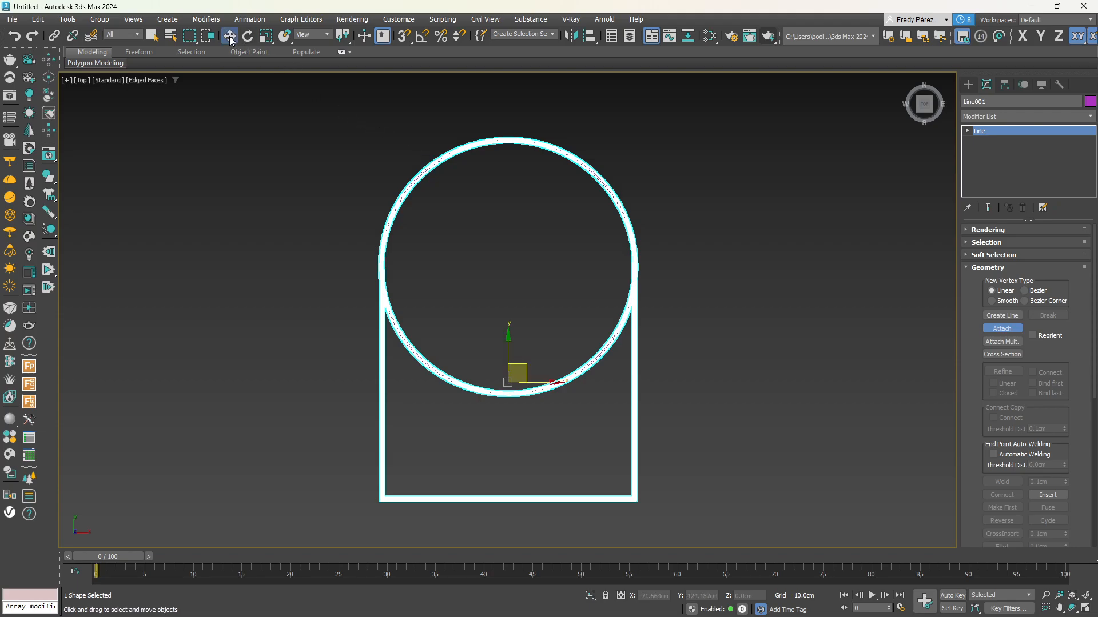
Try moving the circle and the U-shaped outline separately at the Spline sub-object level
left_click(967, 130)
left_click(987, 160)
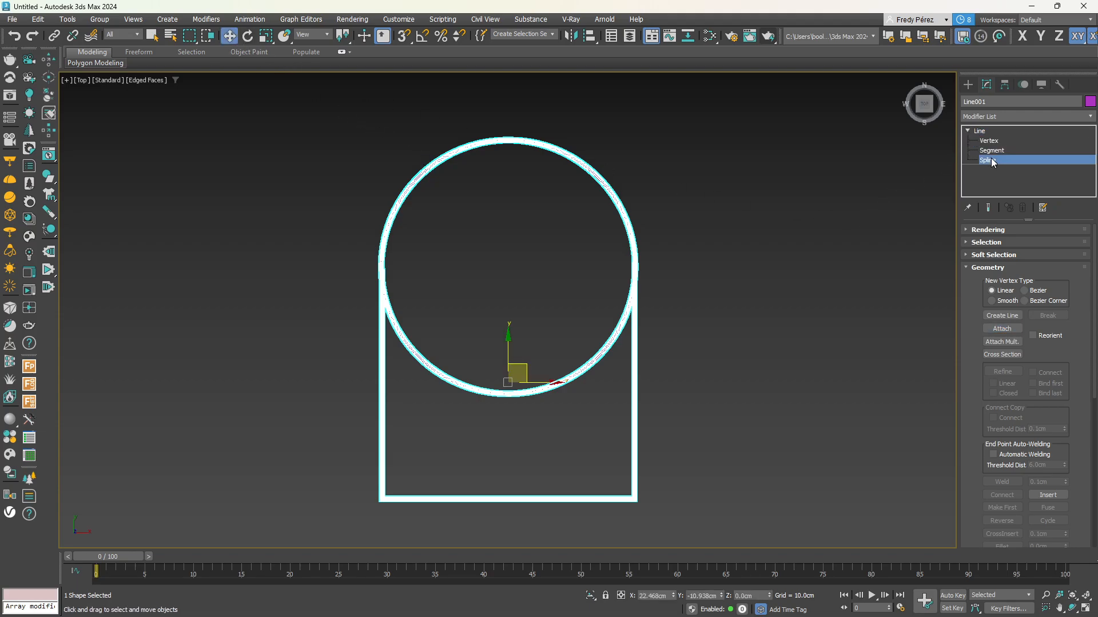
left_click_drag(611, 193, 662, 168)
left_click_drag(671, 307, 641, 379)
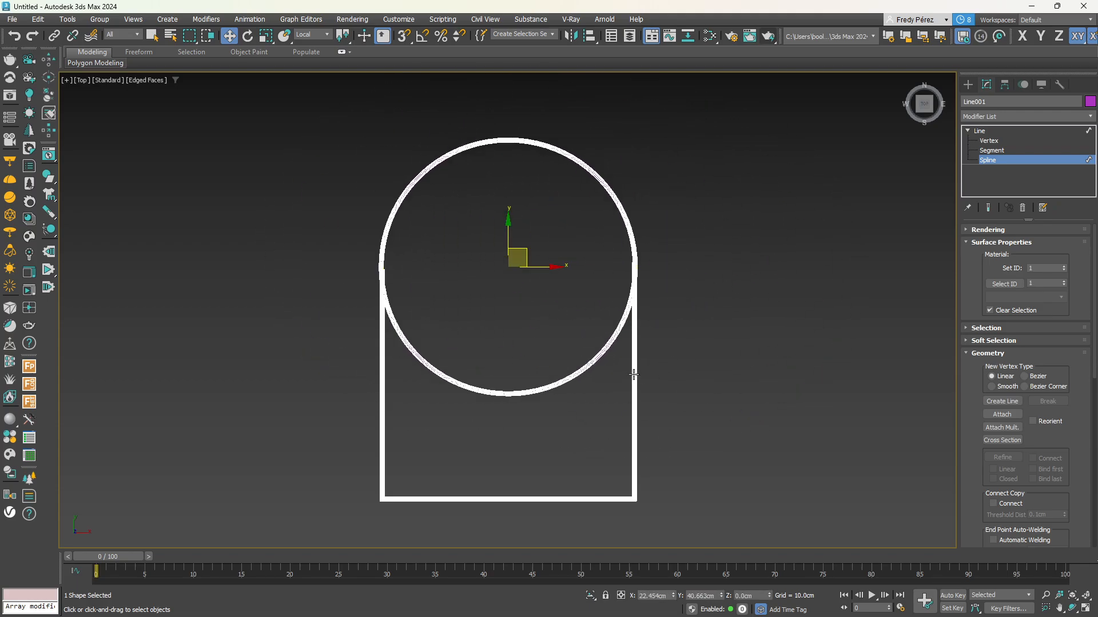
left_click(634, 375)
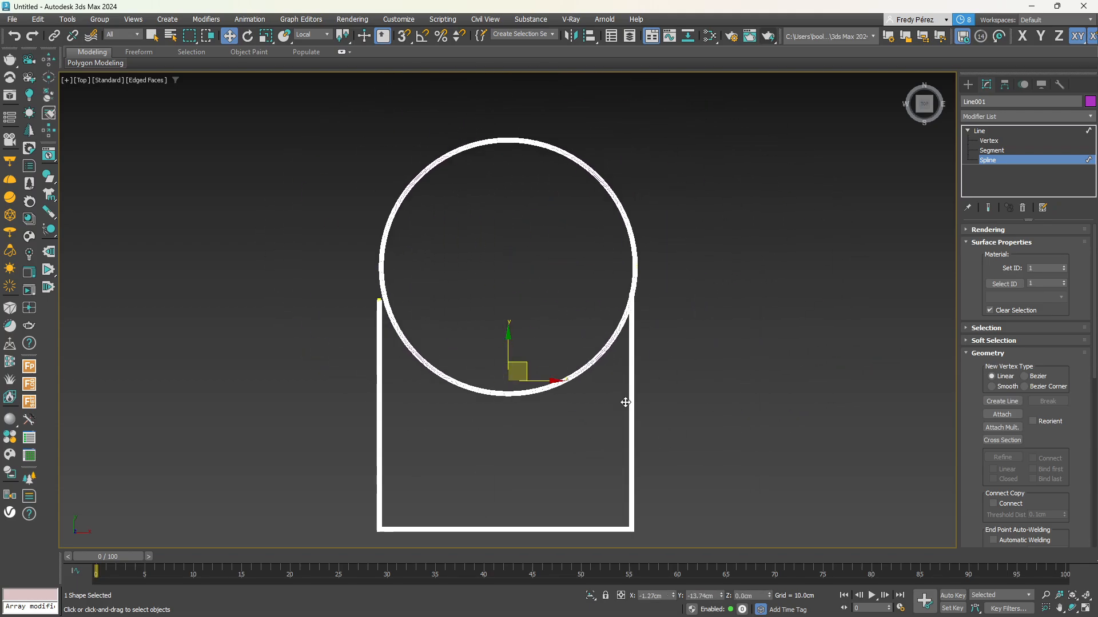
At Segment level, delete the two lower quarter segments of the circle, keeping its upper half
left_click(993, 150)
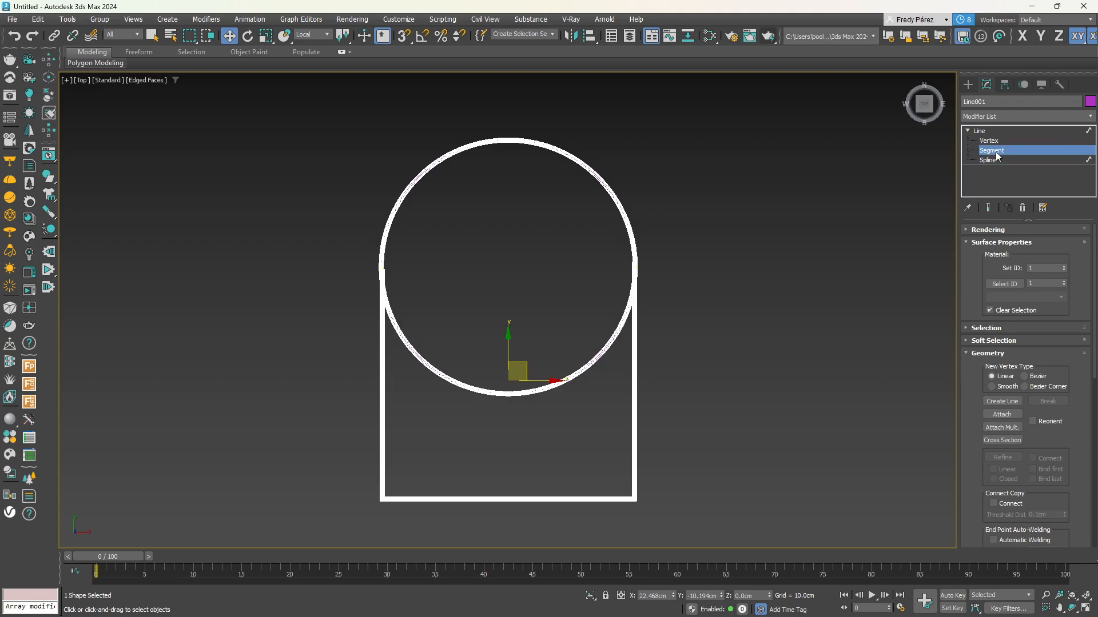
left_click(441, 375)
key("Delete")
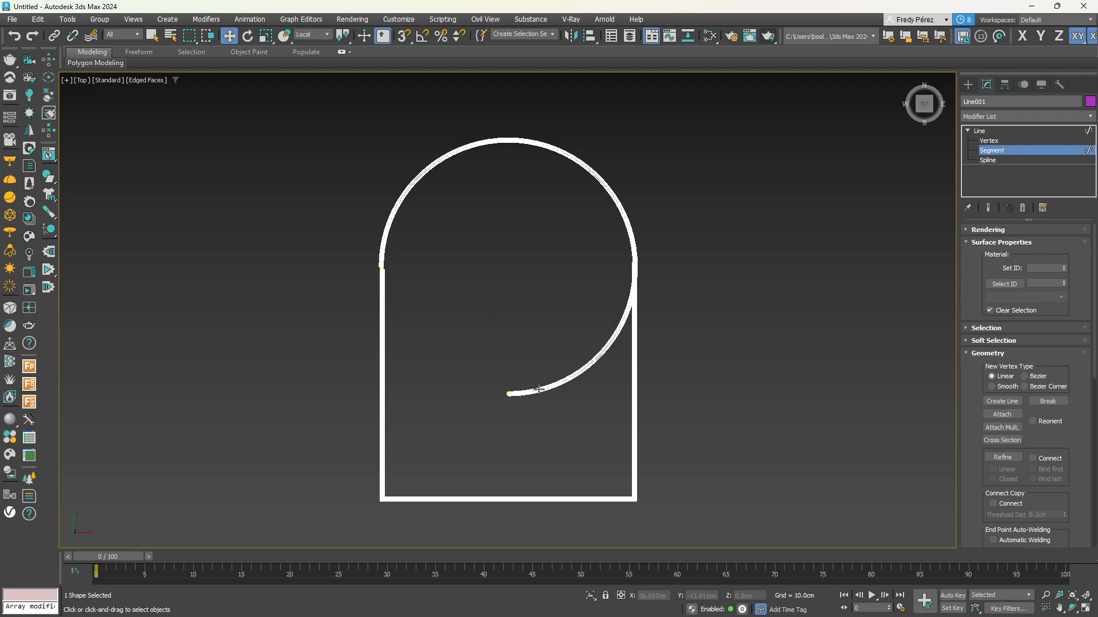
left_click(570, 377)
key("Delete")
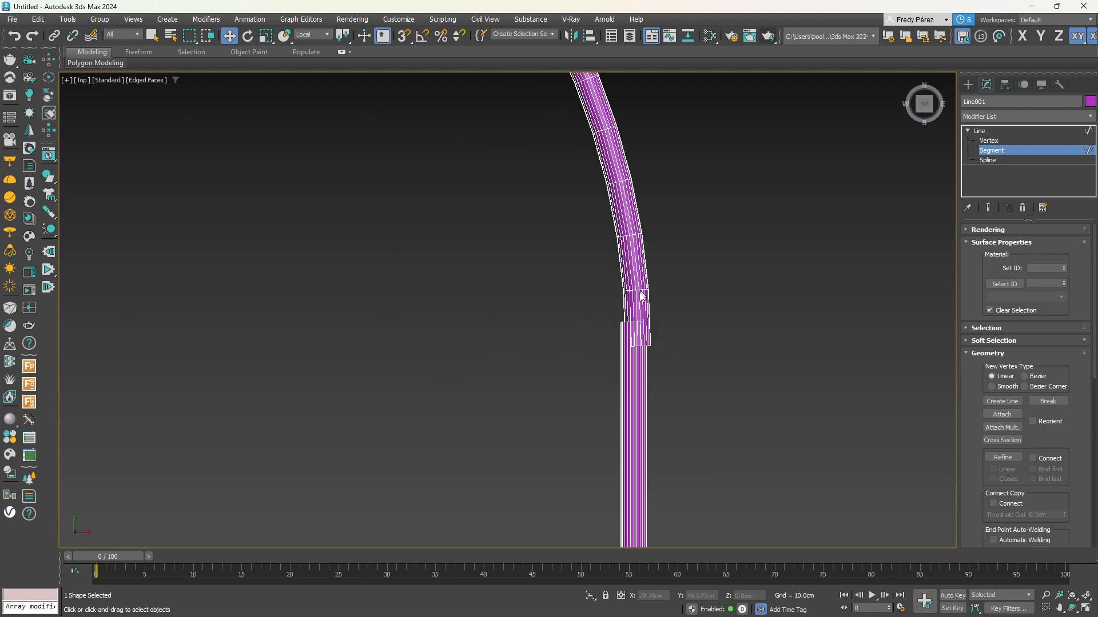
Examine the two joints where the ends of the arch meet the upright segments
scroll(641, 296, "up", 4)
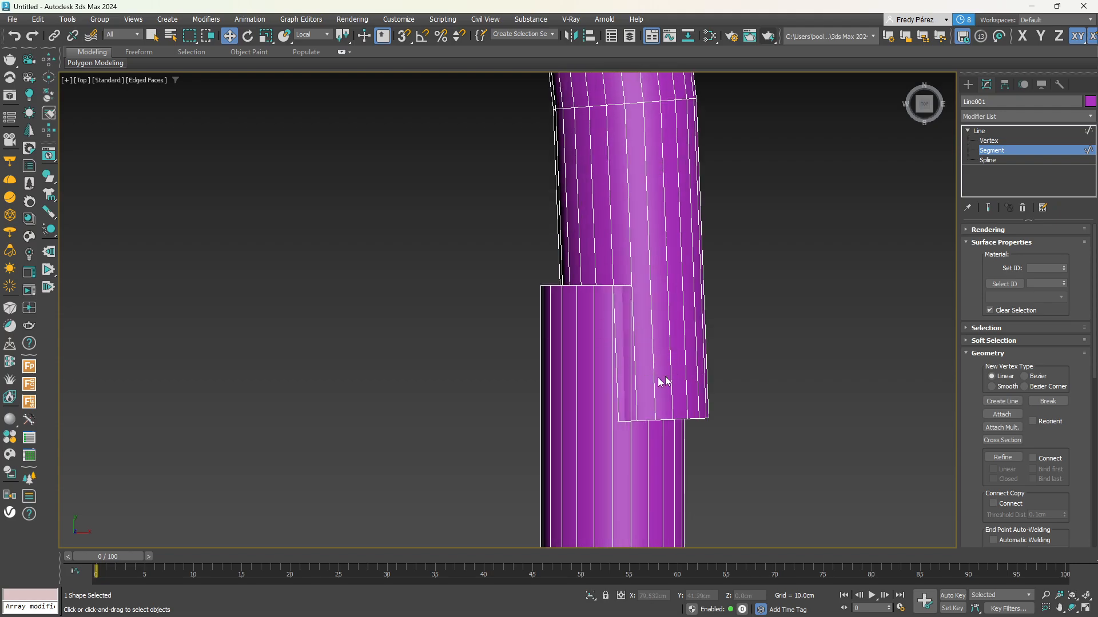
scroll(654, 361, "down", 8)
scroll(514, 367, "down", 5)
scroll(516, 343, "up", 6)
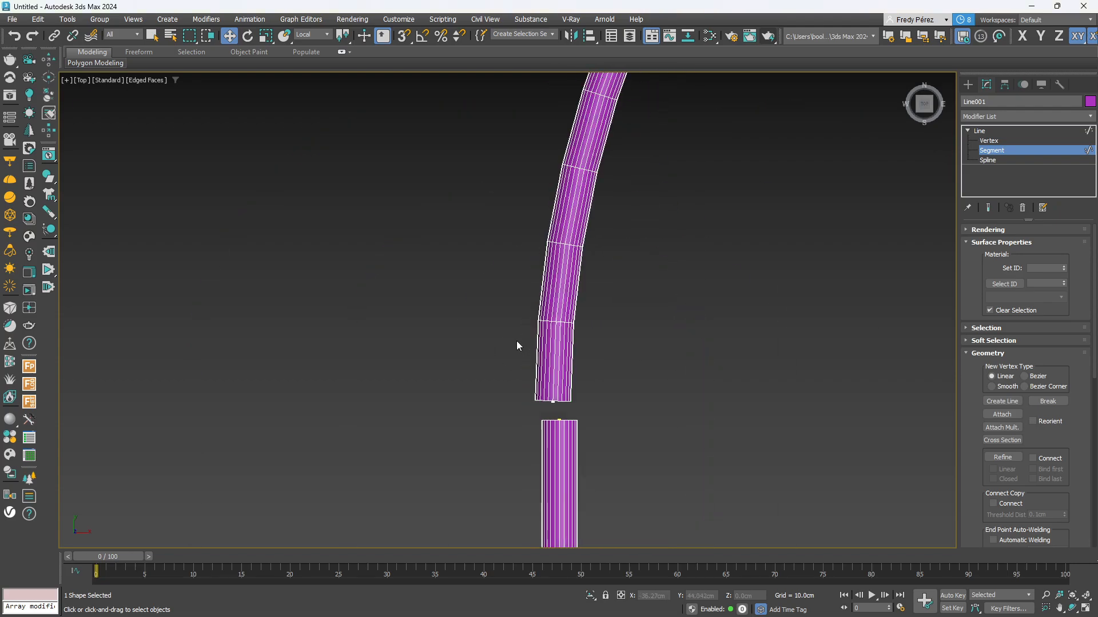
scroll(473, 341, "down", 6)
scroll(594, 351, "down", 3)
scroll(570, 349, "up", 3)
middle_click_drag(568, 350, 595, 306)
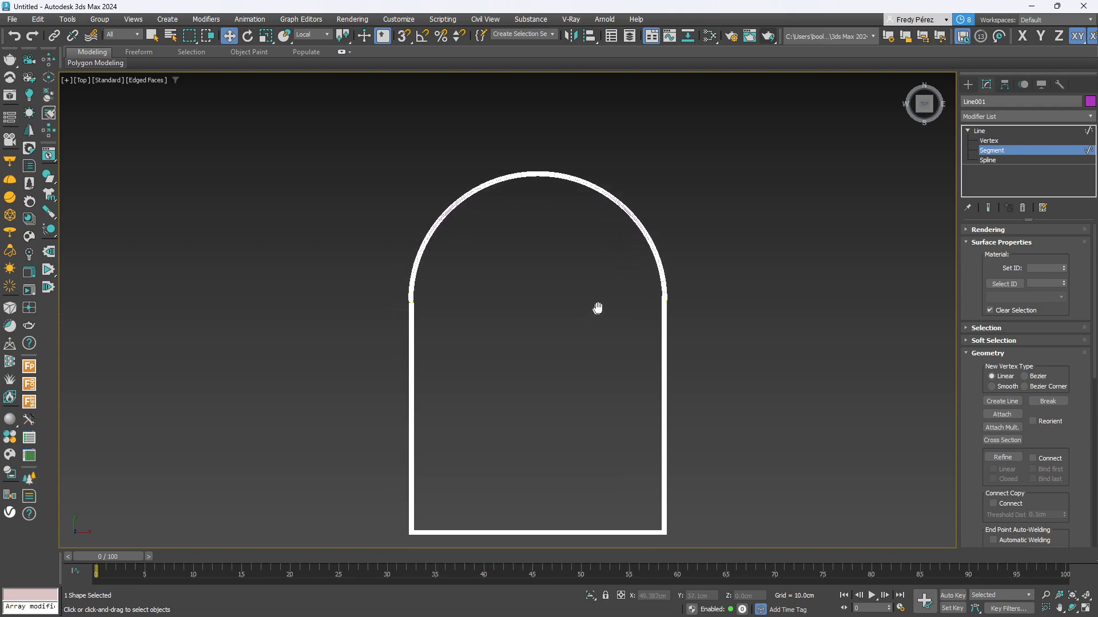
Select both arch segments and move them down so the arch's left end meets the top of the left upright
left_click(635, 214)
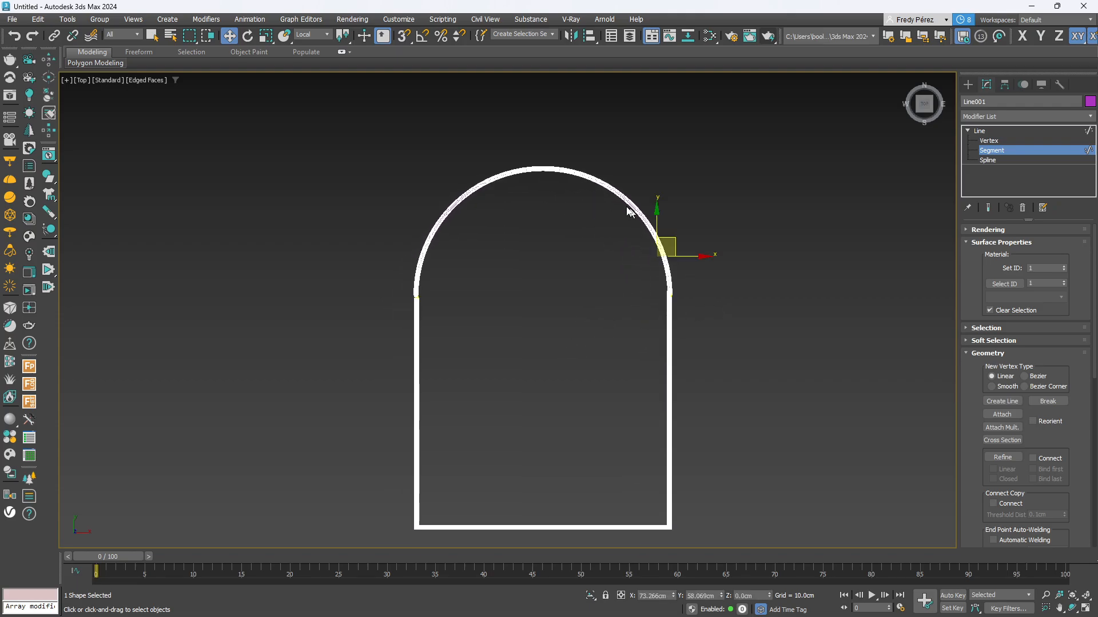
left_click(492, 179, "ctrl")
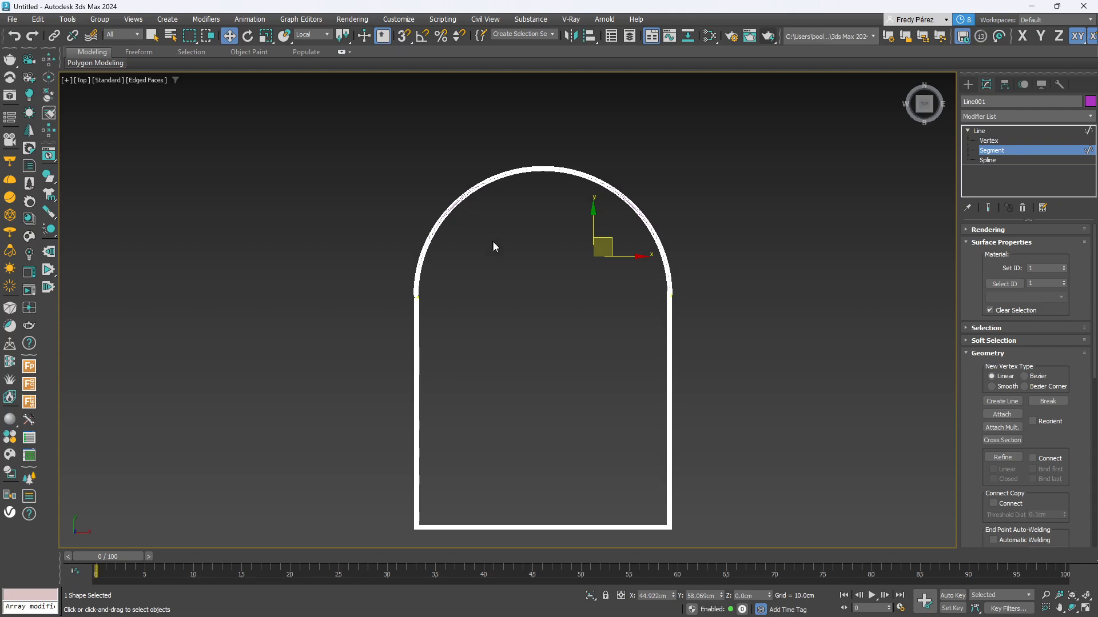
scroll(423, 300, "up", 3)
left_click_drag(412, 278, 404, 307)
scroll(404, 307, "up", 10)
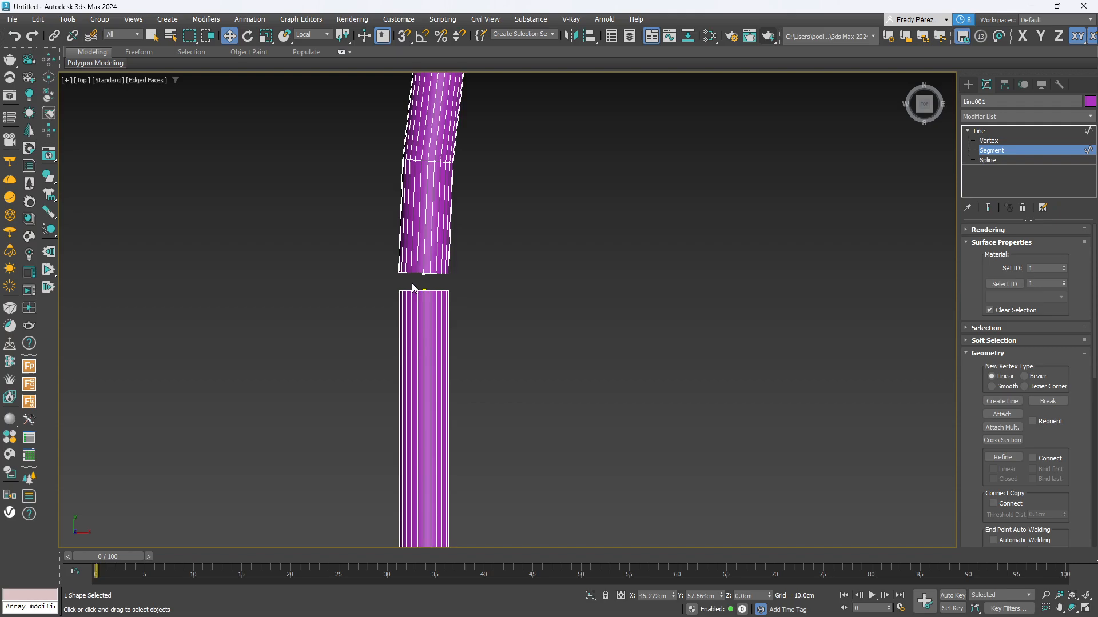
left_click_drag(436, 228, 438, 259)
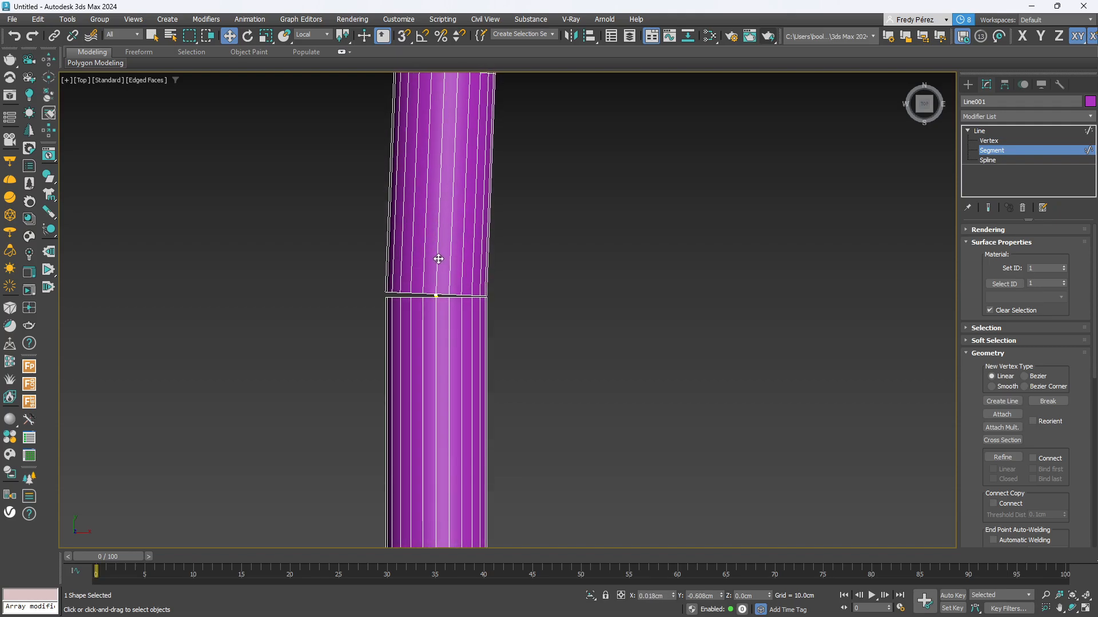
Nudge the selected arch segments so the arch's left end meets the top vertex of the left upright
scroll(432, 298, "up", 8)
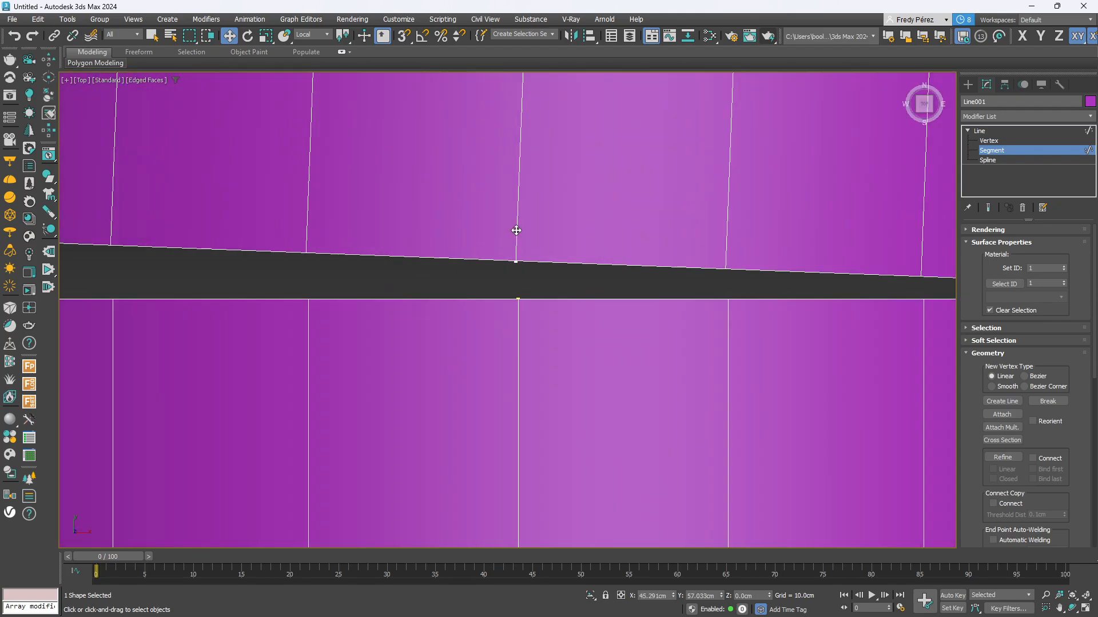
left_click_drag(517, 231, 561, 240)
scroll(422, 303, "down", 8)
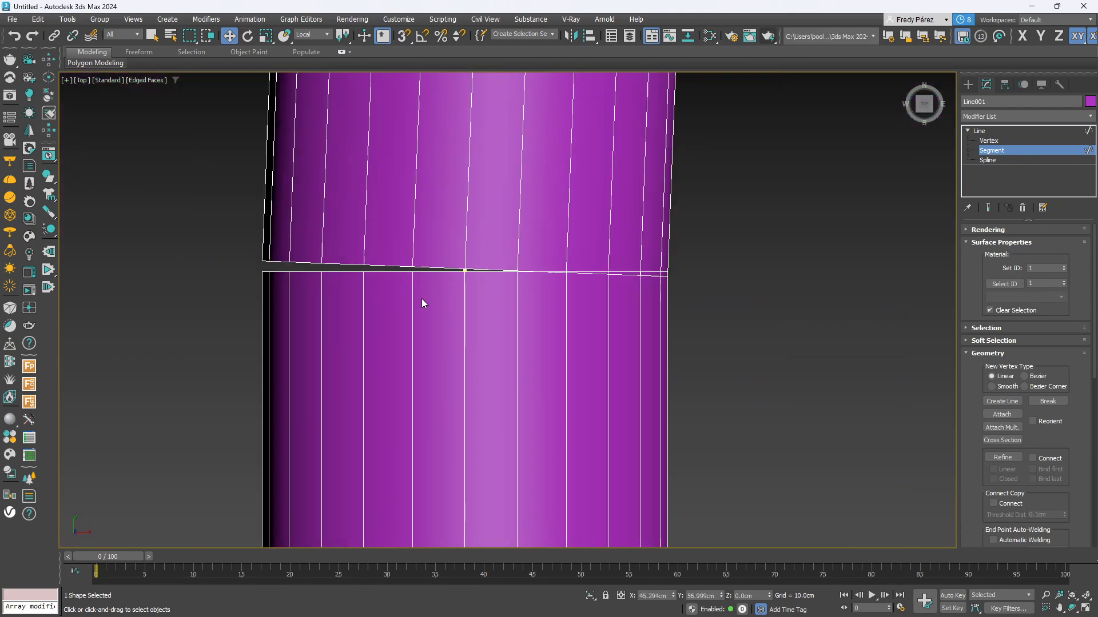
At Vertex level, select the right upright's top and bottom vertices and move them along X until the upright lines up with the arch's right end
scroll(422, 303, "down", 10)
scroll(686, 300, "up", 15)
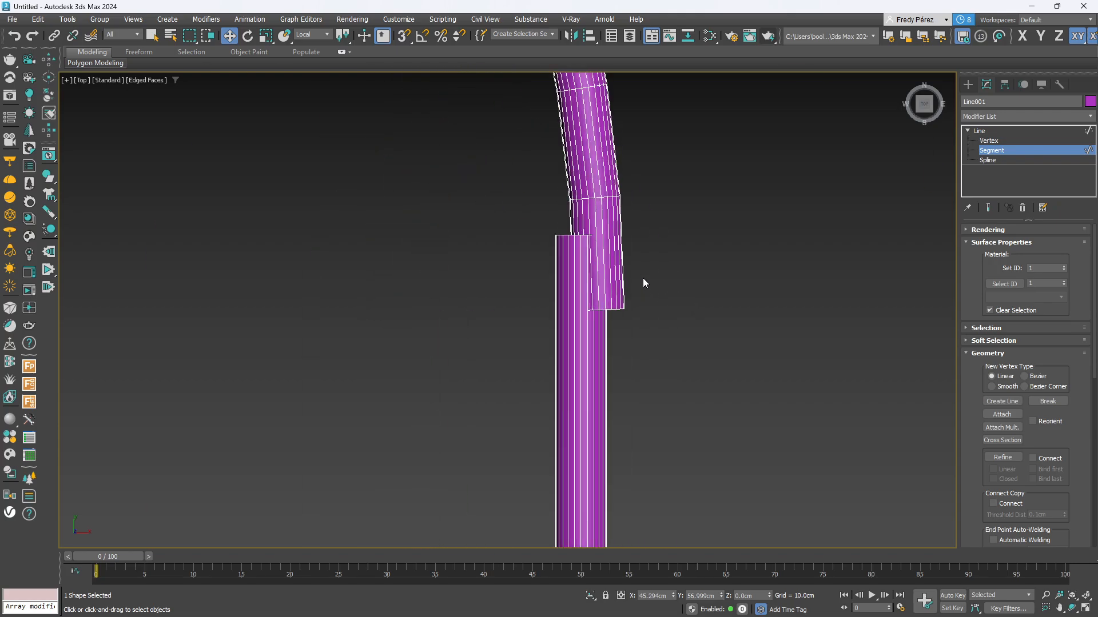
middle_click_drag(482, 180, 580, 293)
scroll(580, 294, "down", 2)
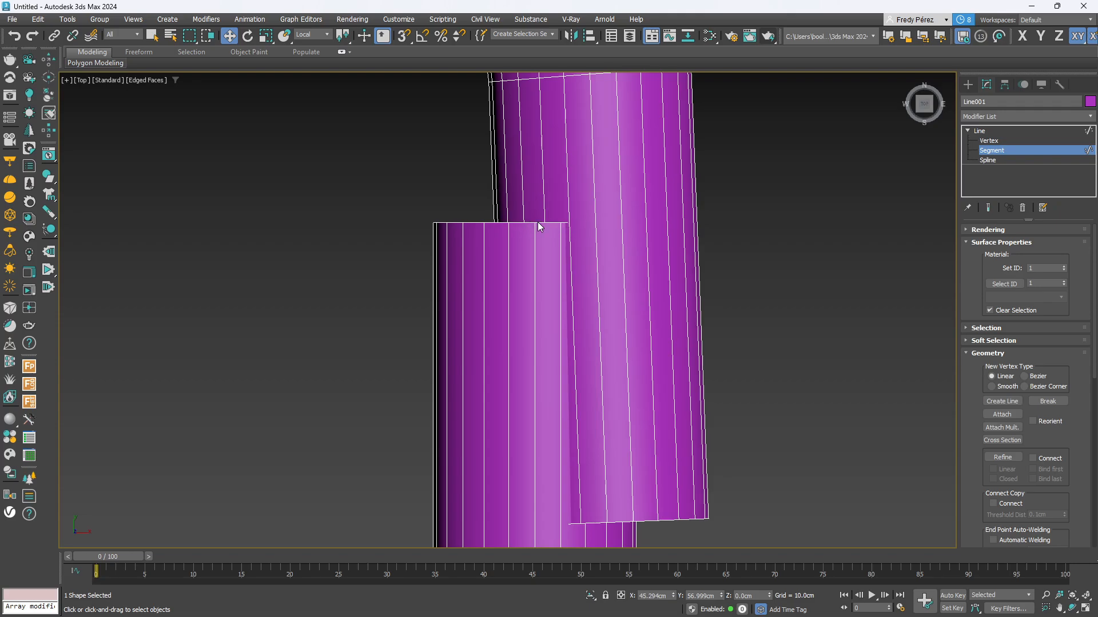
left_click(989, 141)
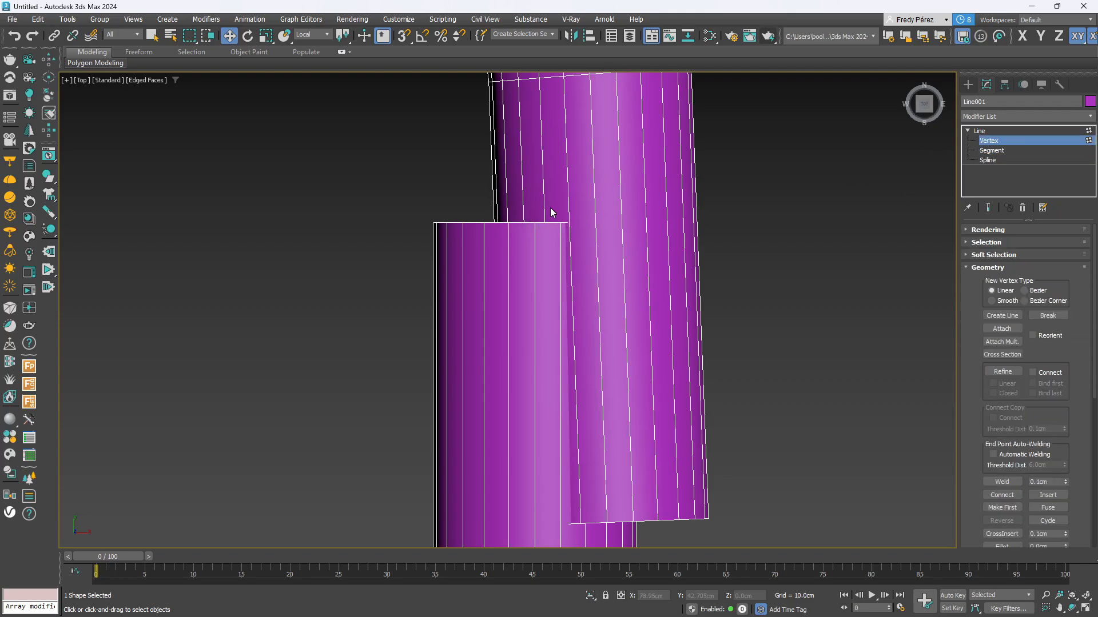
left_click(528, 228)
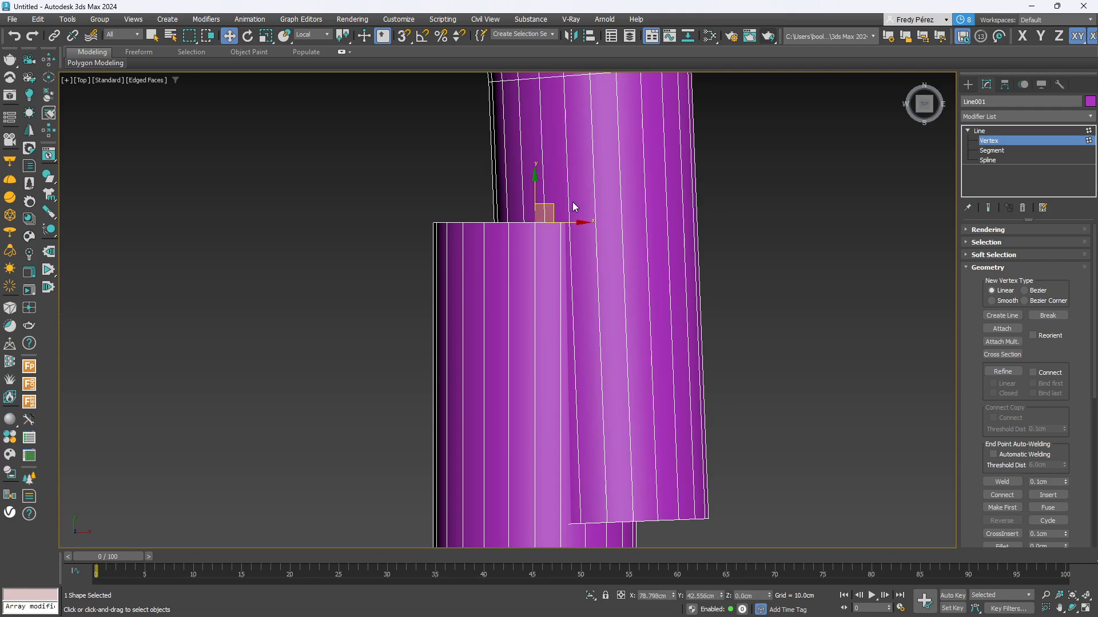
scroll(575, 210, "down", 6)
scroll(574, 276, "down", 7)
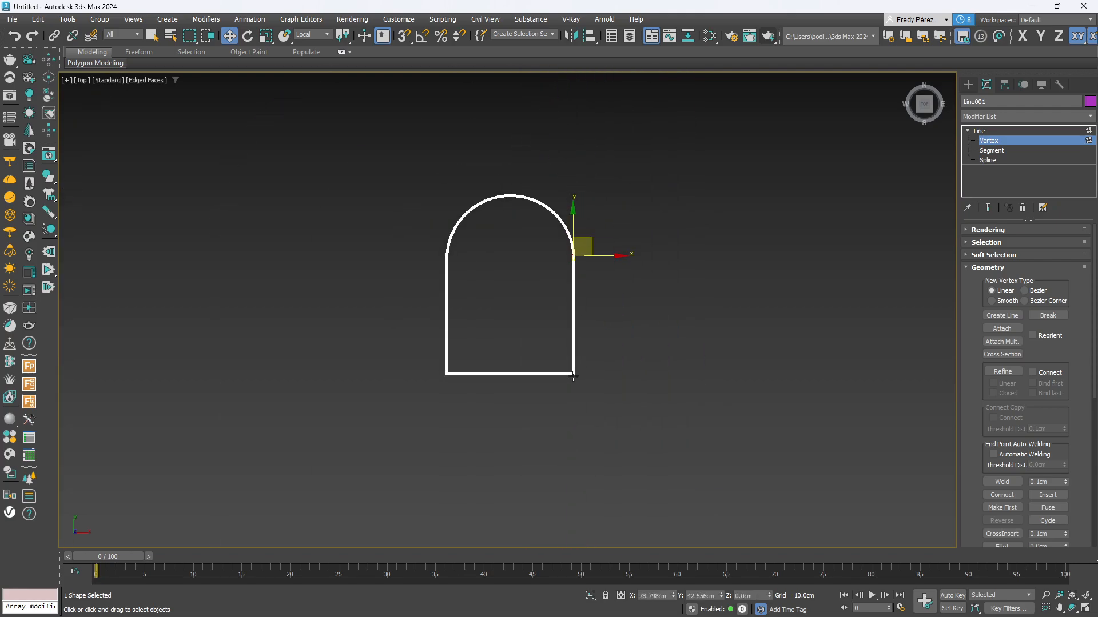
left_click(573, 373)
scroll(584, 347, "up", 5)
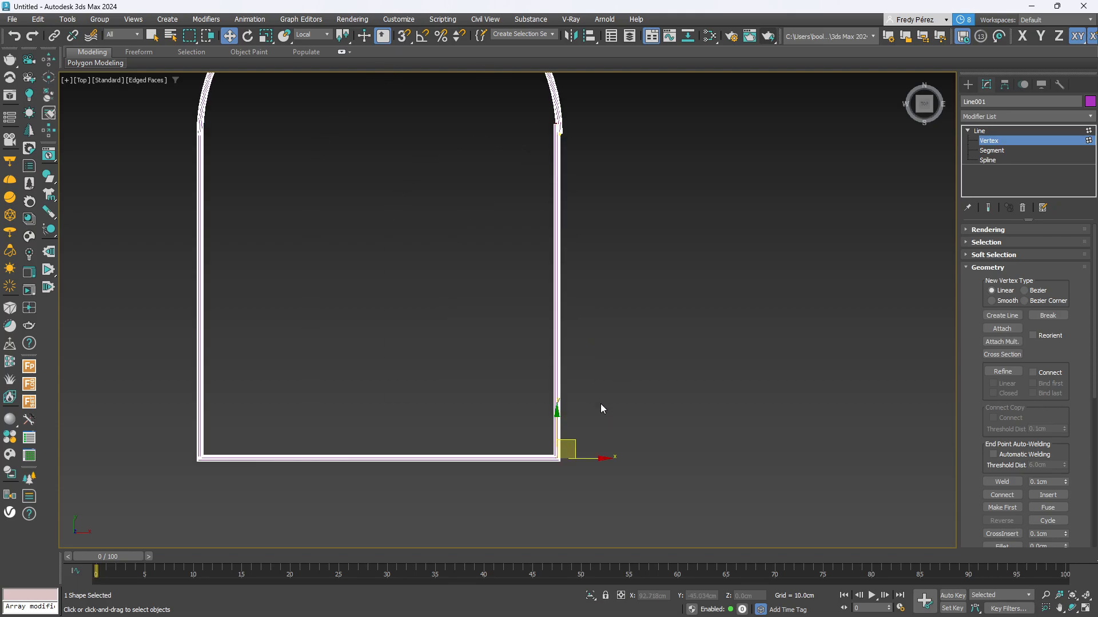
left_click(589, 456)
scroll(570, 126, "up", 8)
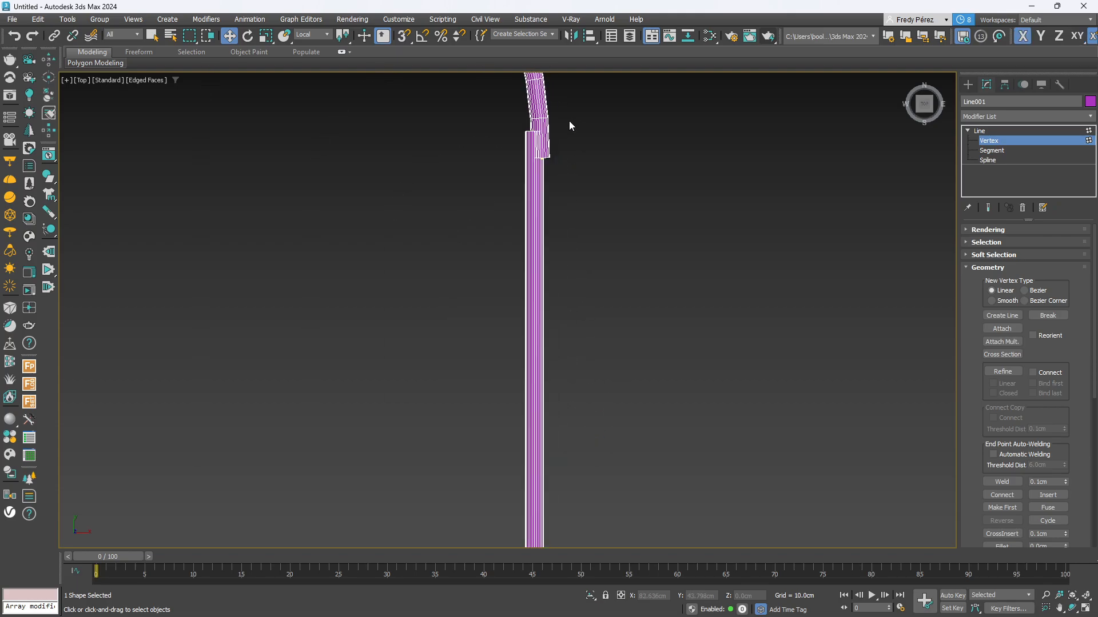
scroll(570, 126, "up", 5)
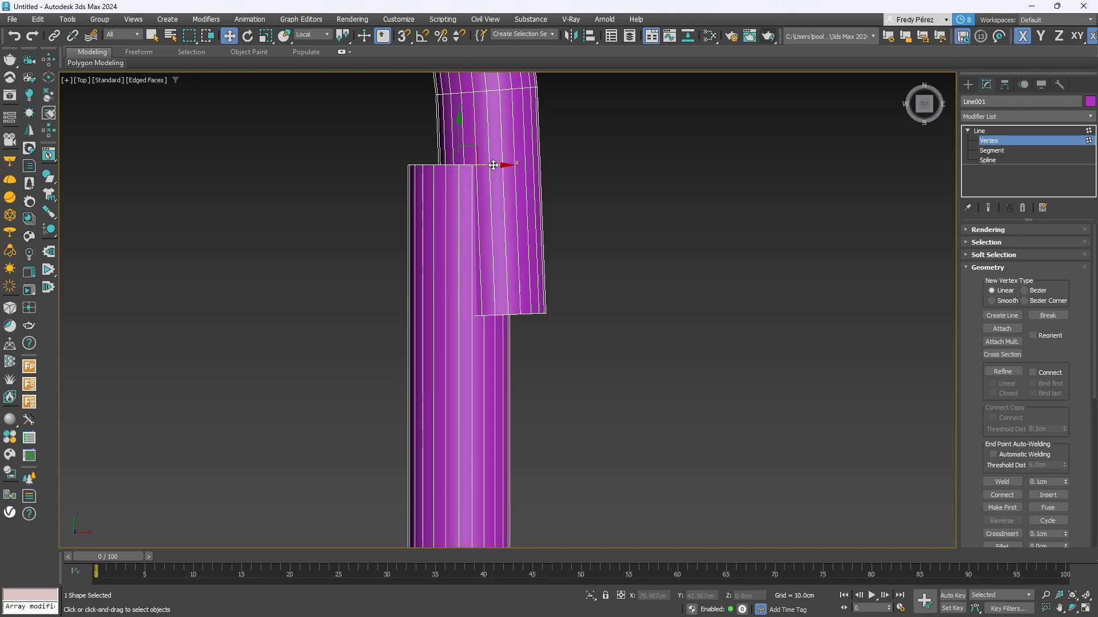
left_click_drag(493, 166, 528, 168)
left_click(578, 181)
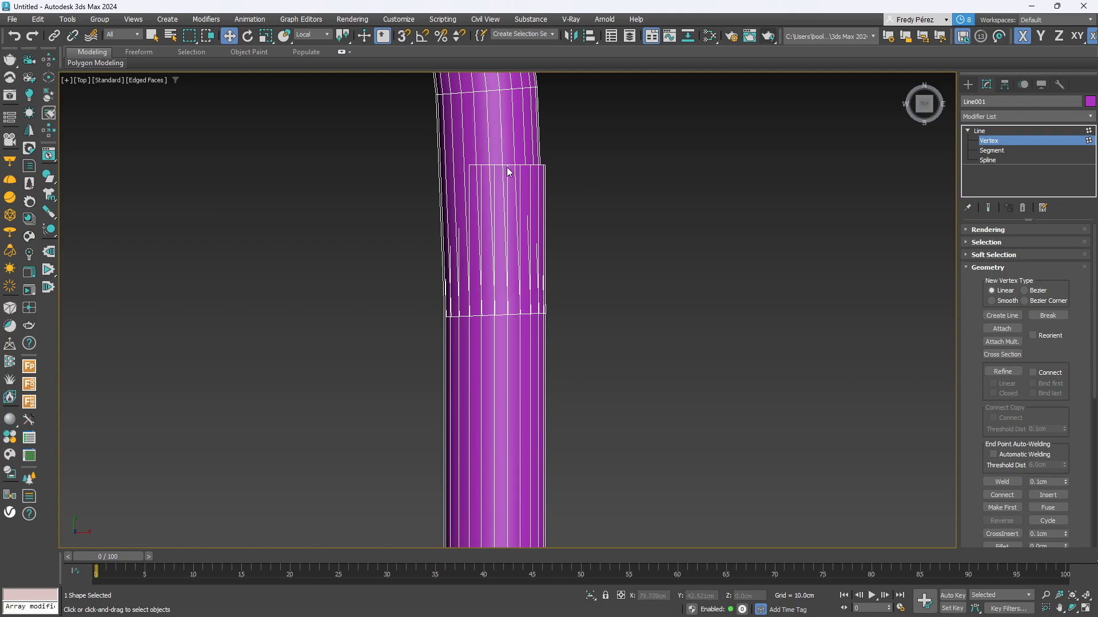
Move the right upright's top vertex down along Y to meet the arch's right end
left_click(496, 164)
left_click_drag(493, 118, 496, 283)
scroll(495, 317, "up", 8)
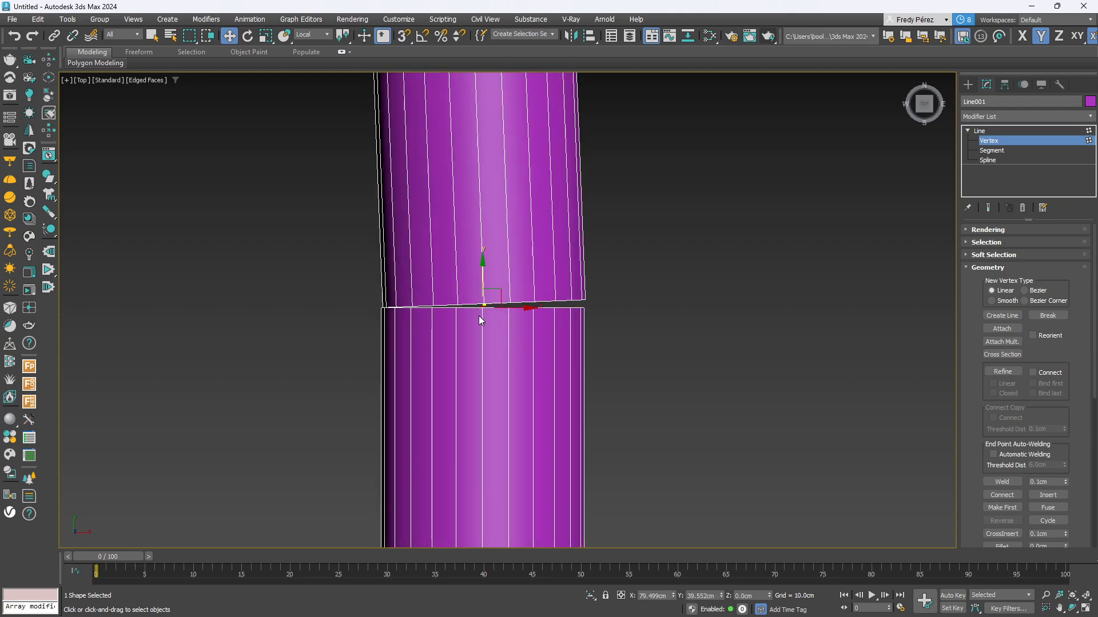
scroll(634, 289, "down", 8)
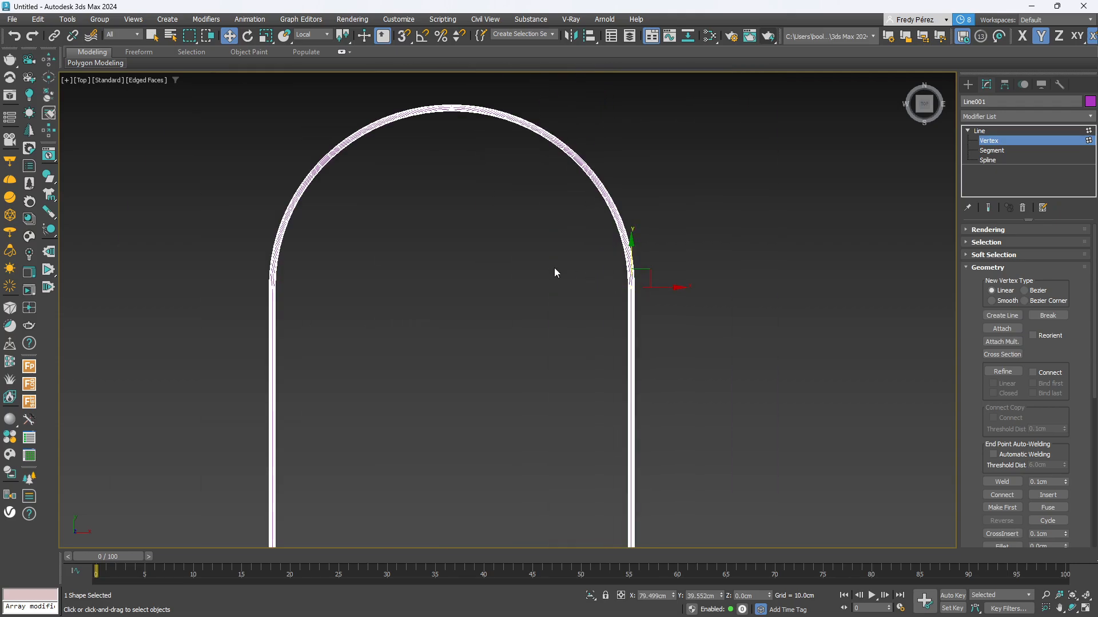
scroll(652, 267, "up", 10)
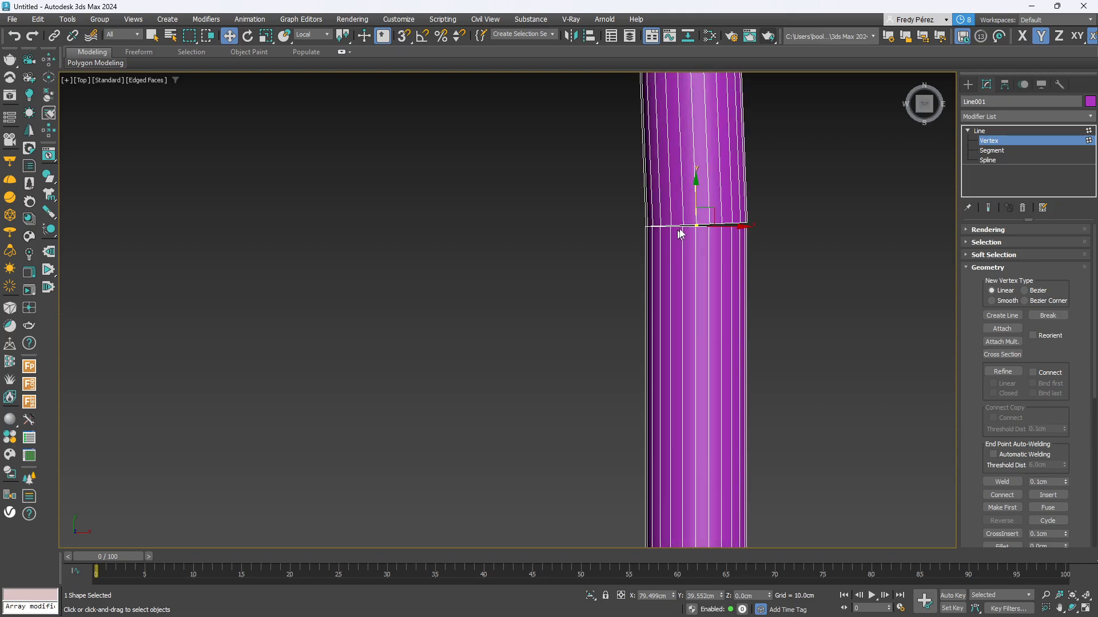
scroll(751, 239, "down", 10)
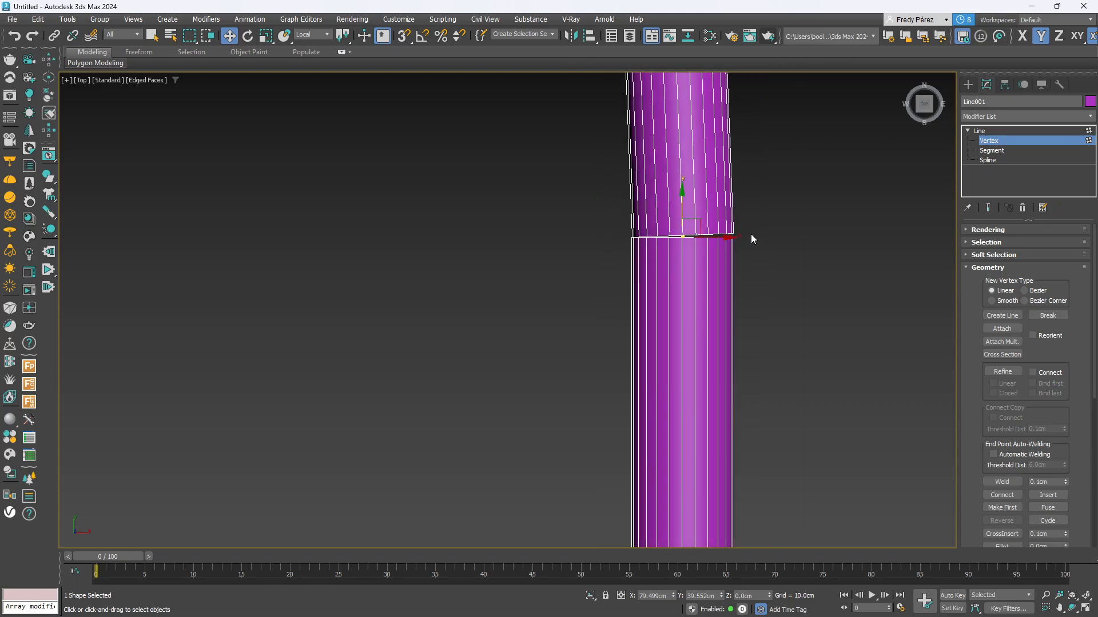
Try moving the arch and the U-shaped outline separately at Spline level, undoing each move
left_click(988, 160)
middle_click_drag(820, 208, 729, 212)
left_click_drag(688, 221, 703, 188)
key("ctrl+z")
left_click_drag(695, 287, 704, 364)
key("ctrl+z")
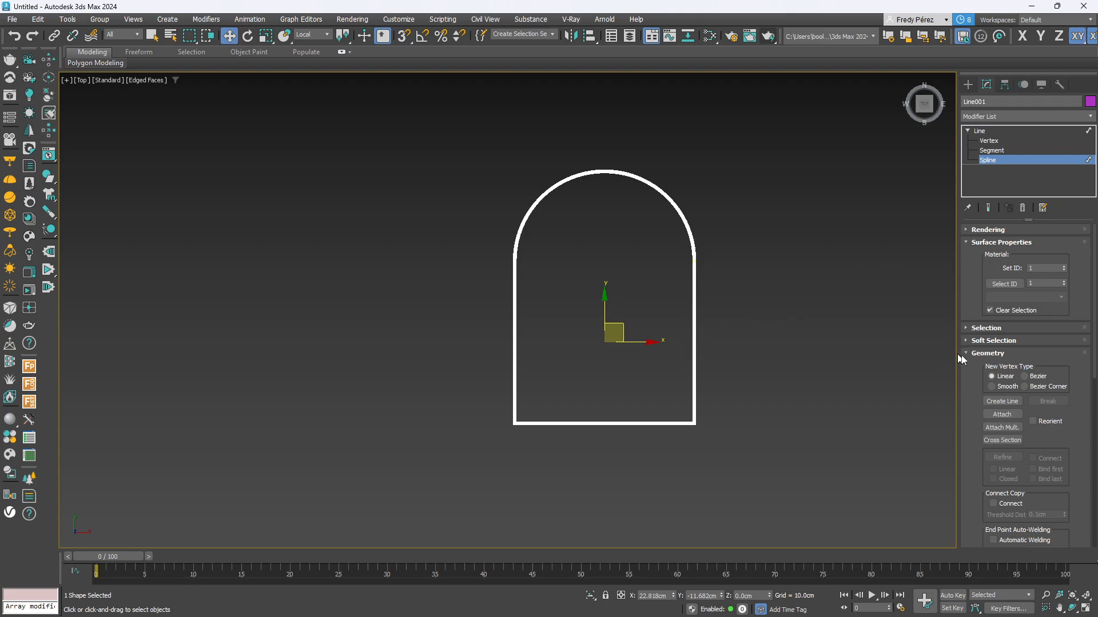
Draw a rectangle about 207 cm long and 242 cm wide to the right of the arched outline
scroll(685, 253, "up", 3)
scroll(723, 255, "down", 2)
middle_click_drag(723, 255, 654, 259)
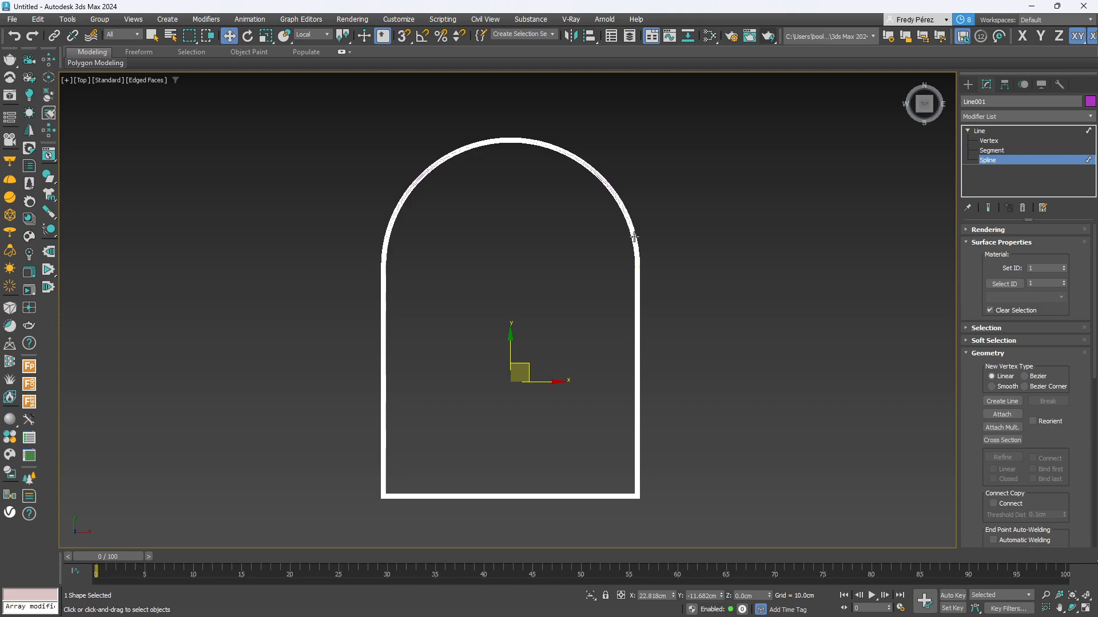
left_click(969, 85)
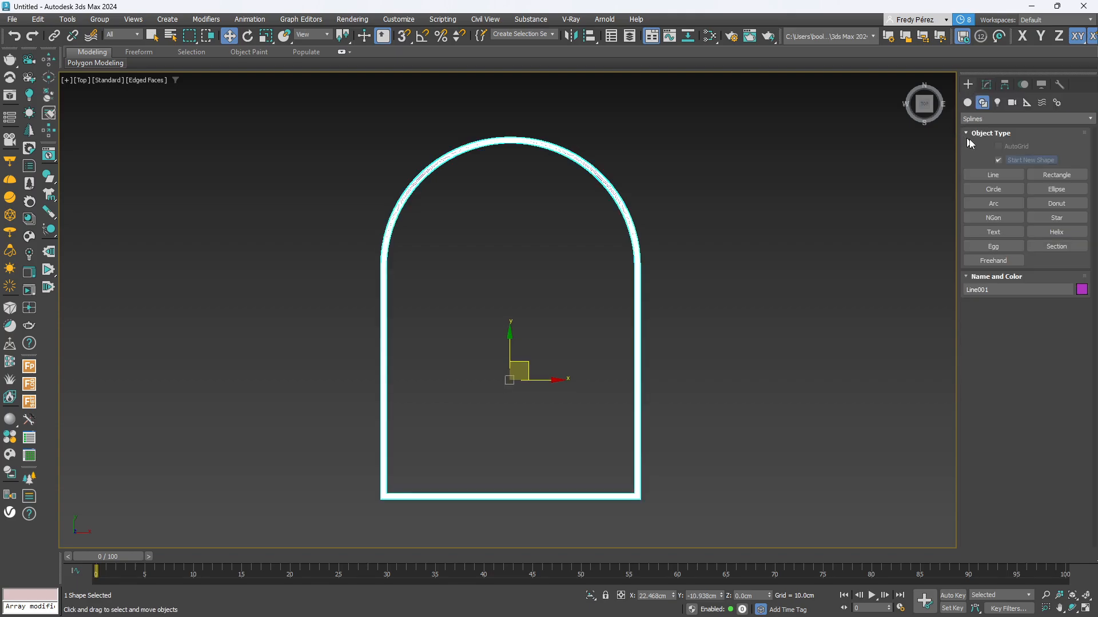
left_click(1045, 177)
middle_click_drag(749, 220, 652, 221)
scroll(466, 189, "down", 3)
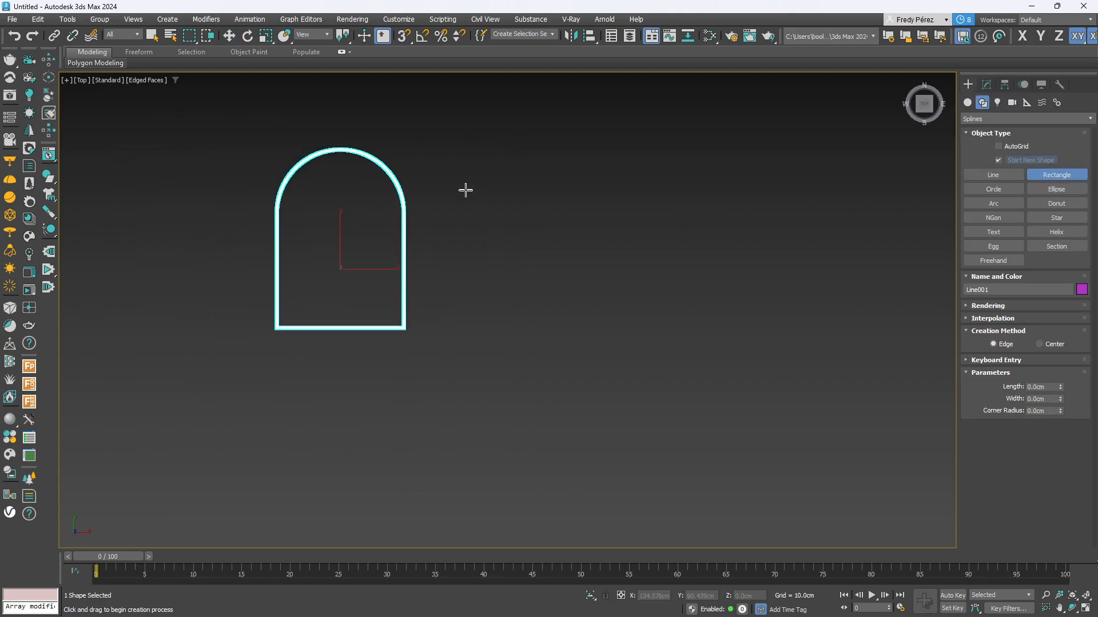
middle_click_drag(566, 186, 419, 196)
mouse_move(401, 147)
left_mouse_down()
mouse_move(650, 369)
mouse_move(673, 377)
left_mouse_up()
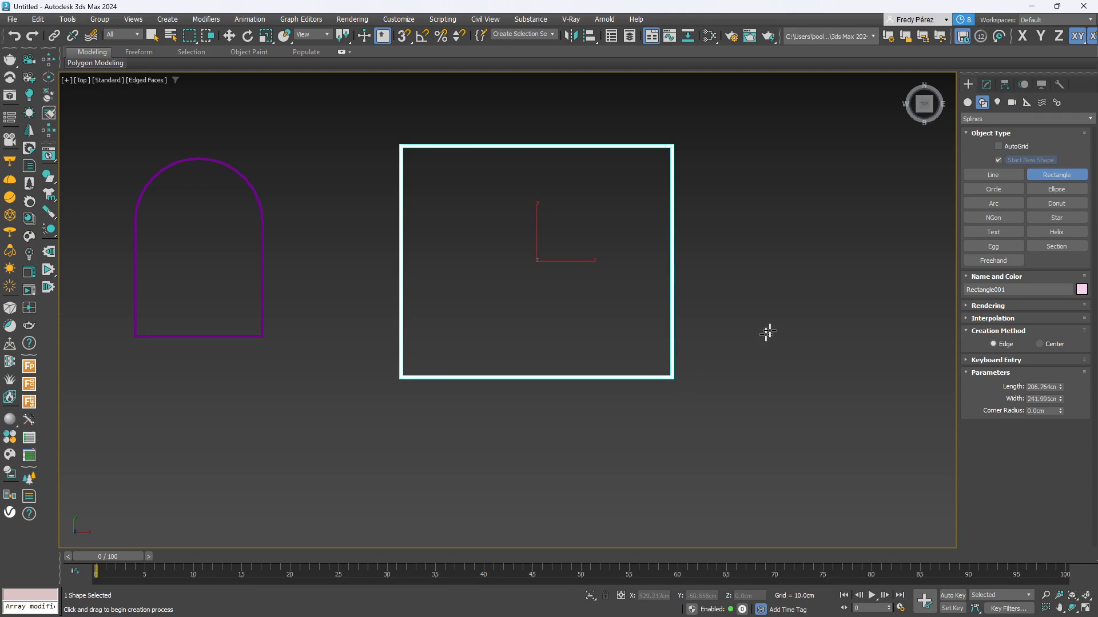
Draw a circle with a radius of about 11 cm inside the rectangle's upper-left corner
left_click(993, 189)
scroll(438, 178, "up", 2)
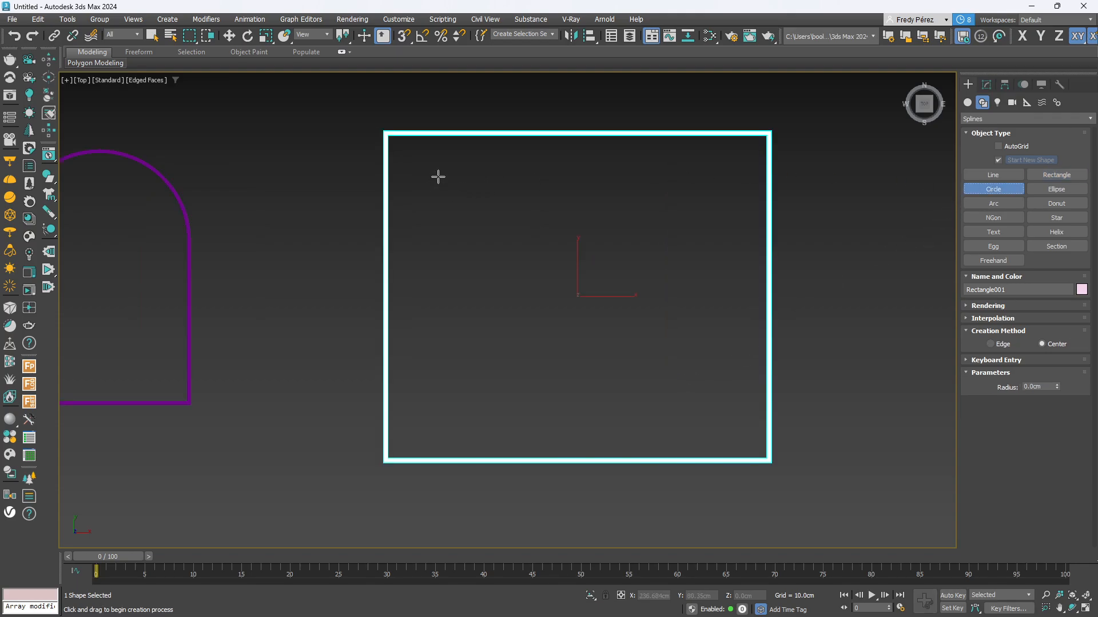
left_click_drag(426, 180, 446, 182)
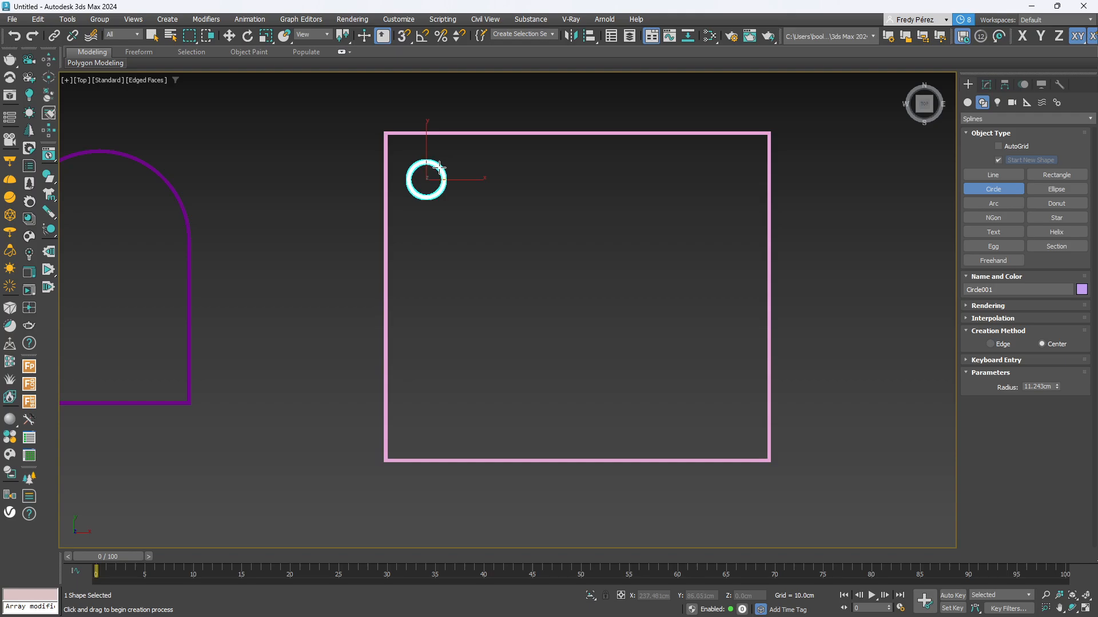
Clone the circle to the right as 5 copies, forming a horizontal row inside the rectangle
left_click(229, 35)
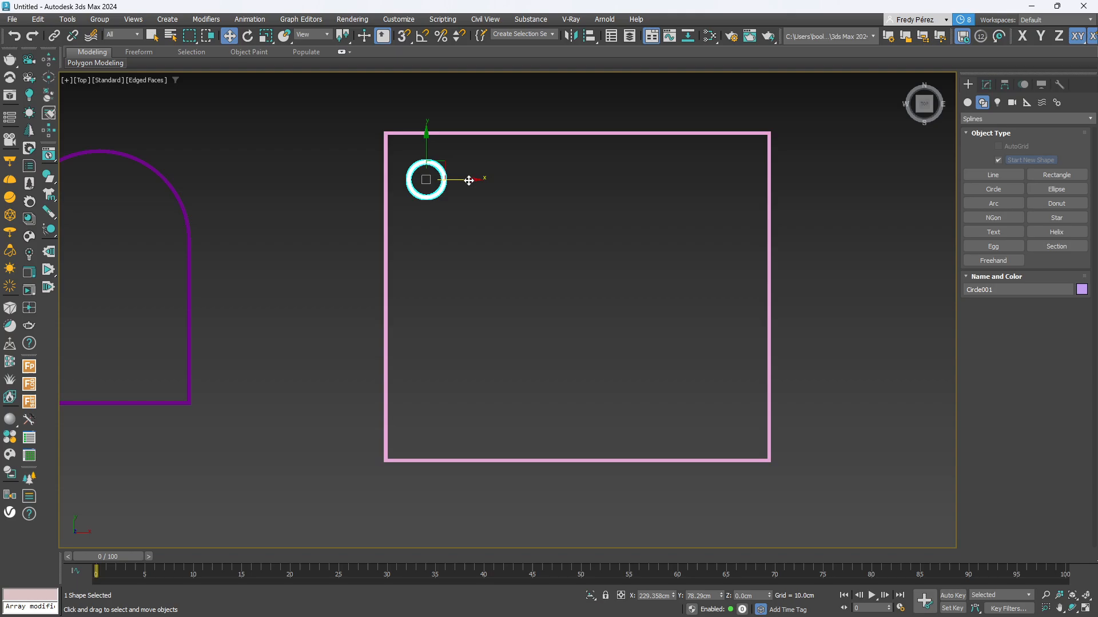
left_click_drag(466, 179, 517, 181, "shift")
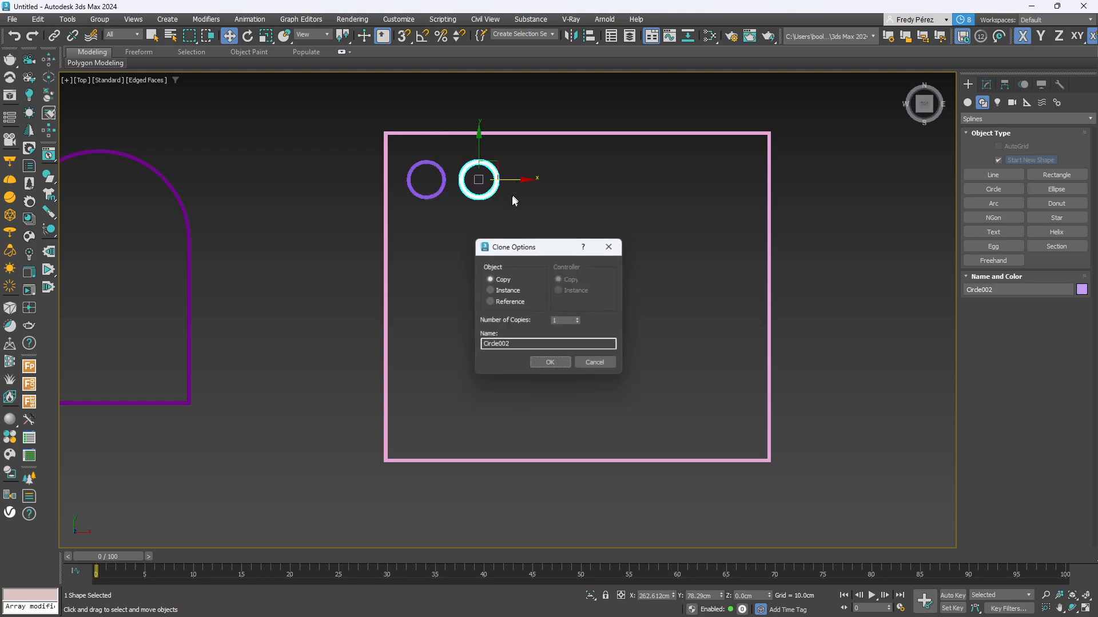
double_click(562, 320)
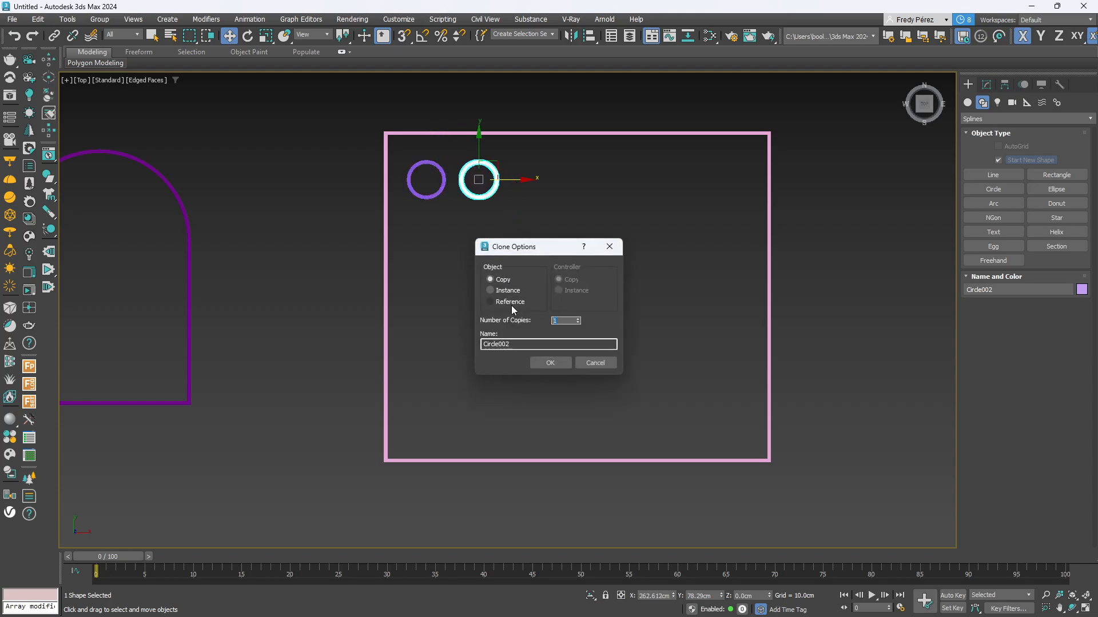
type("5")
left_click(552, 360)
Select the whole row of circles and clone it downward as 4 copies, filling the rectangle with a grid
left_click_drag(702, 235, 421, 161)
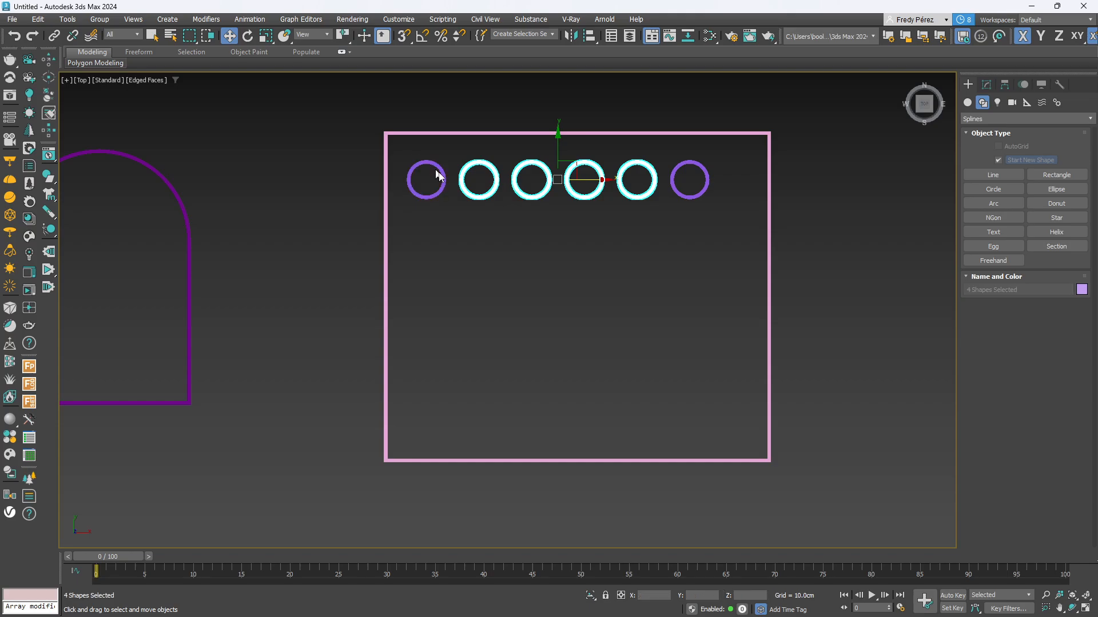
left_click(208, 36)
left_click_drag(711, 229, 406, 163)
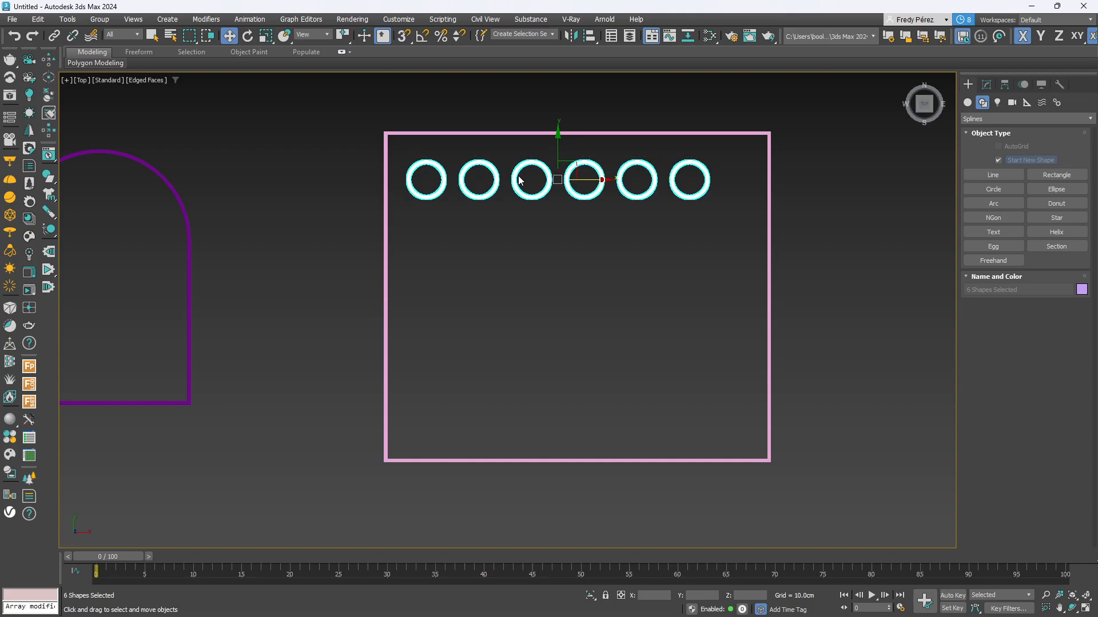
left_click_drag(558, 143, 559, 203, "shift")
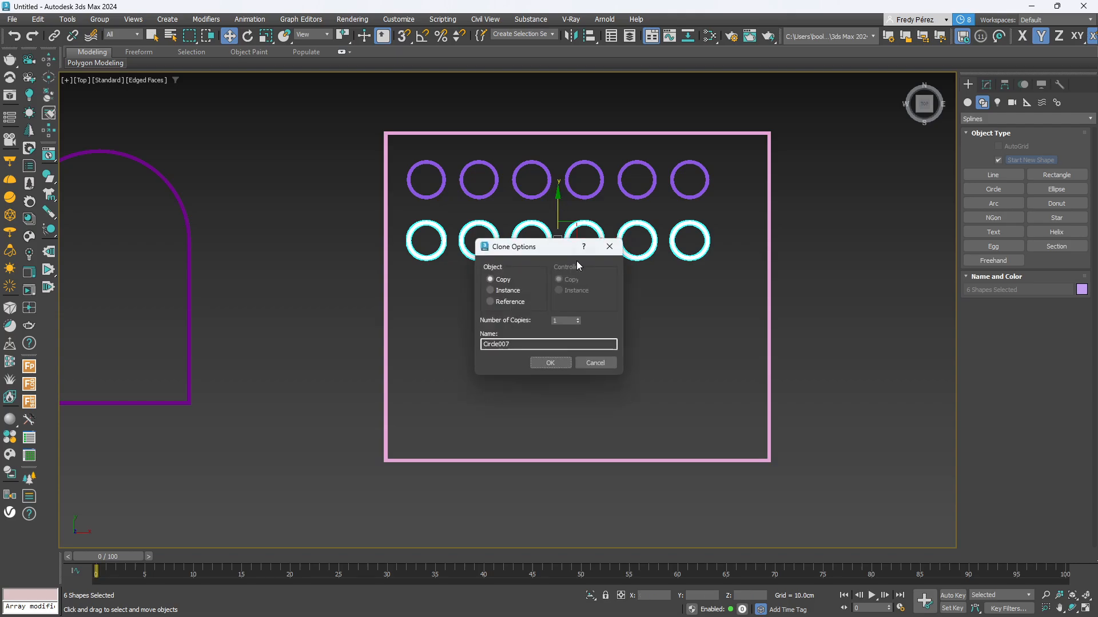
left_click(578, 319)
left_click(578, 319)
left_click(557, 363)
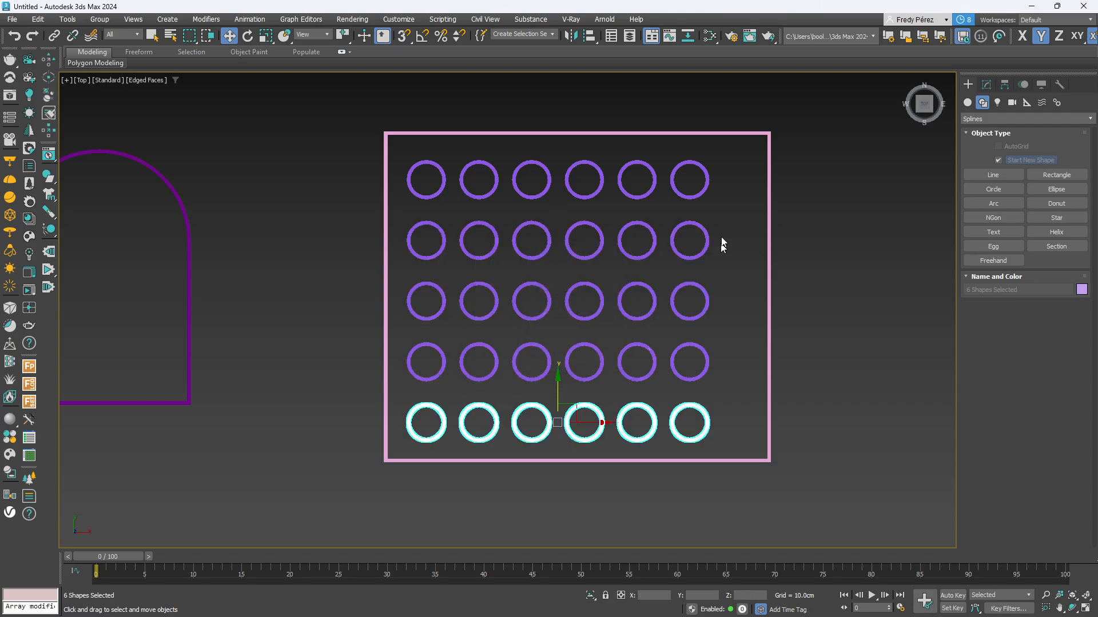
Select all the circles and move the grid up and to the right to roughly centre it in the rectangle
left_click_drag(736, 166, 403, 451)
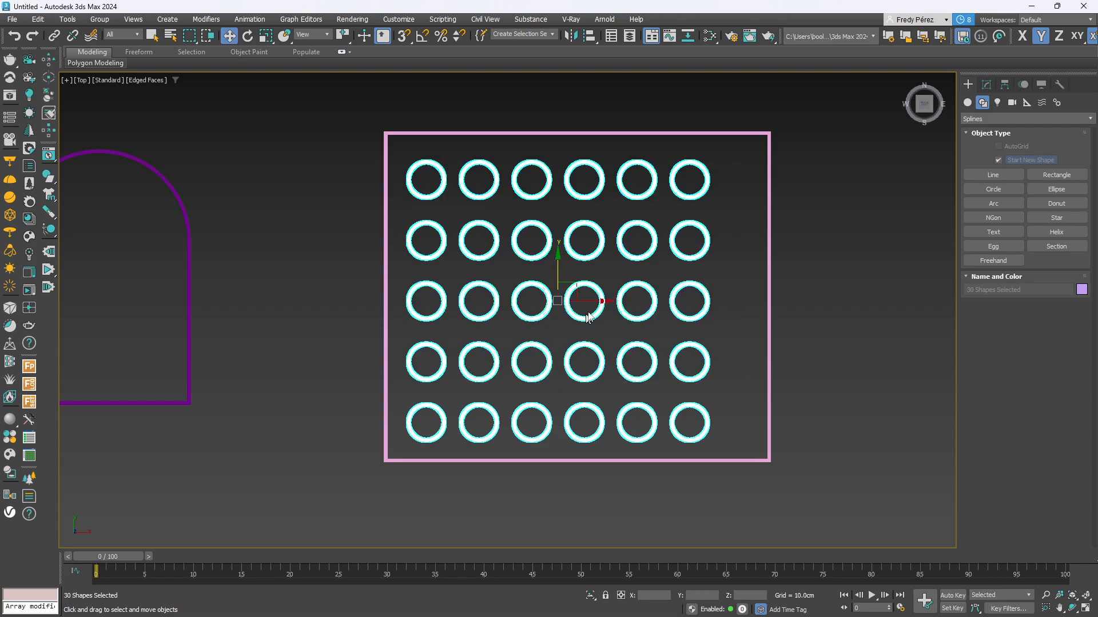
mouse_move(593, 292)
left_mouse_down()
mouse_move(596, 276)
mouse_move(612, 297)
mouse_move(590, 279)
left_mouse_up()
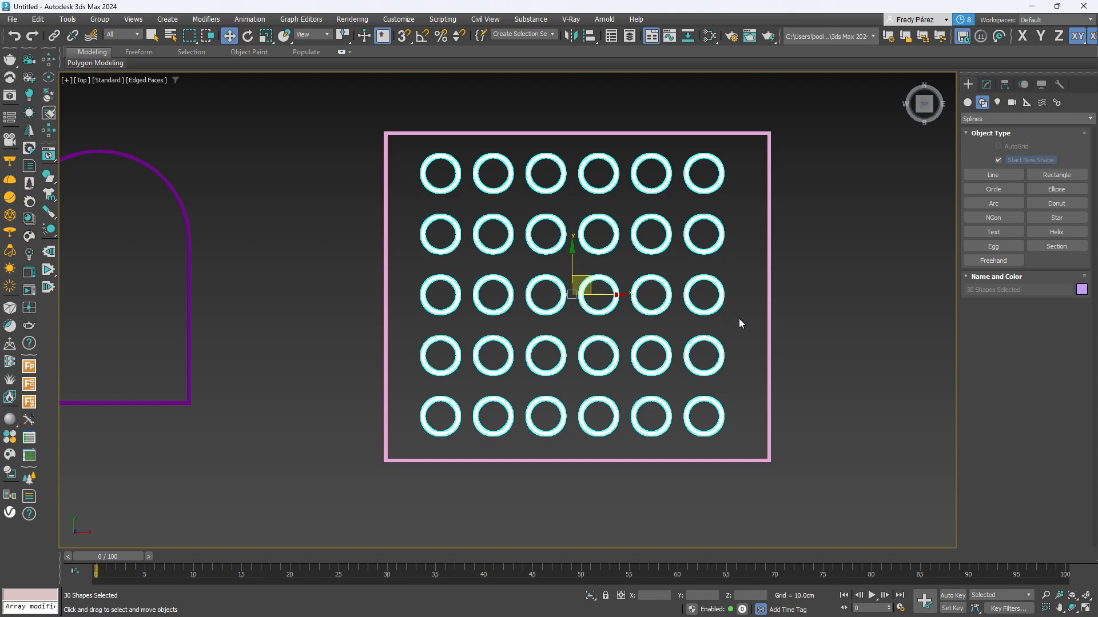
left_click(810, 313)
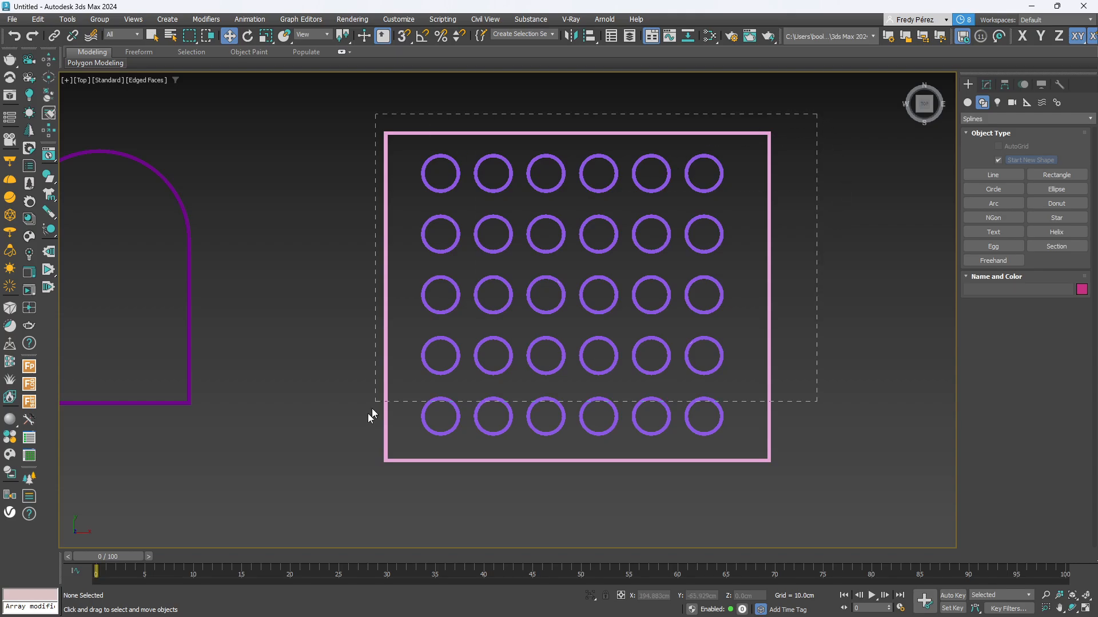
Check the modifier stack with the rectangle and all circles selected together, and clear the selection
left_click_drag(371, 408, 342, 517)
left_click(986, 84)
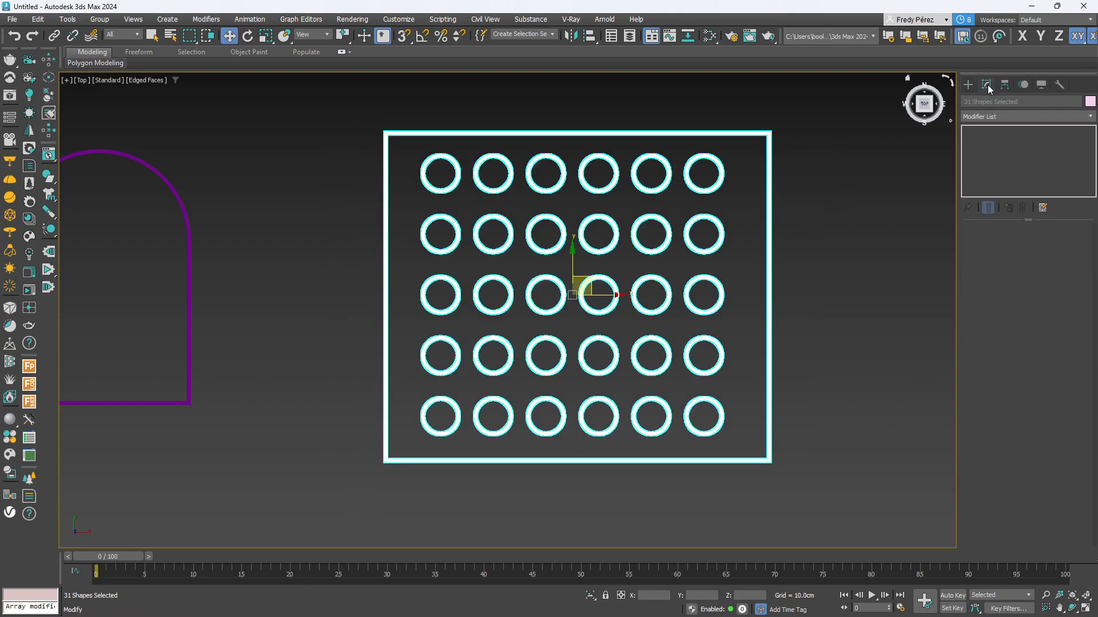
left_click(776, 212)
left_click(704, 187)
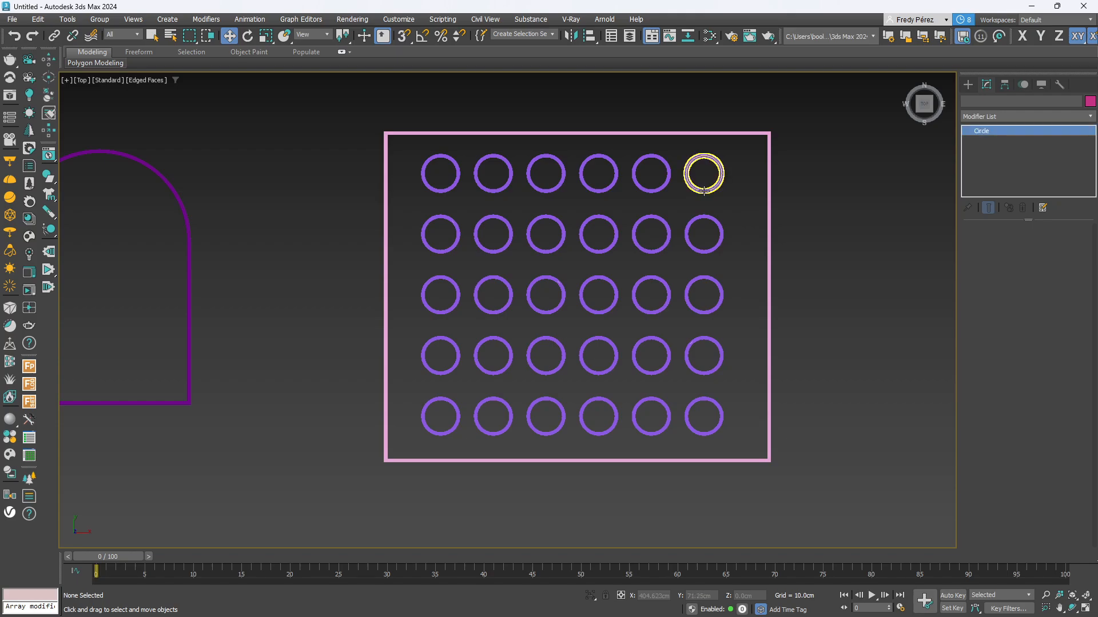
left_click(769, 238)
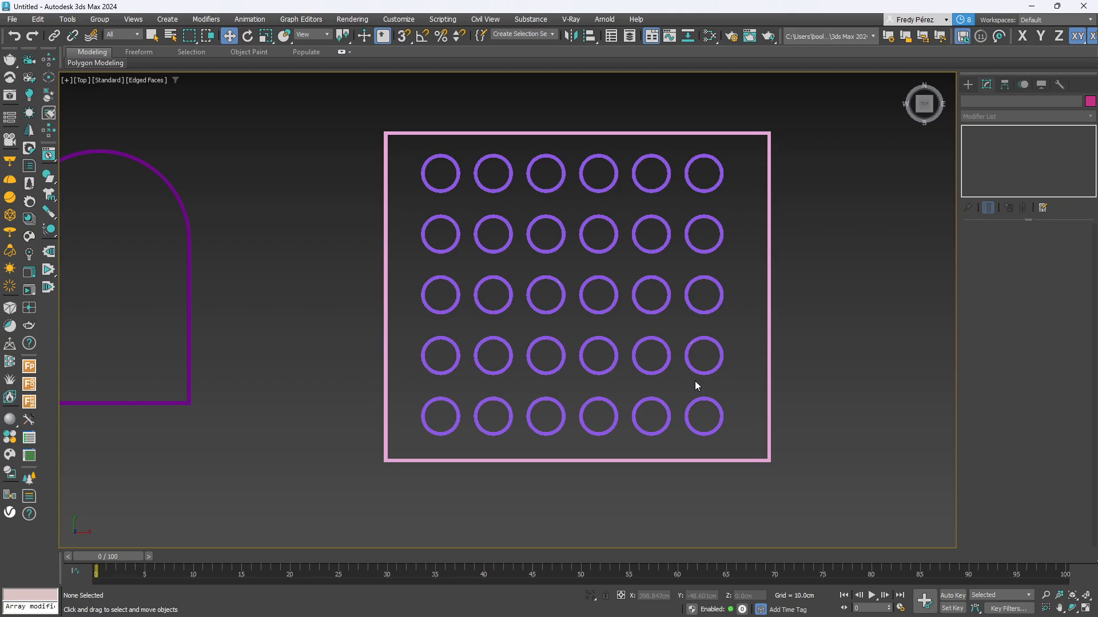
Compare the modifier stack entries of the rectangle and the bottom-right circle, finishing with the rectangle selected
left_click(768, 450)
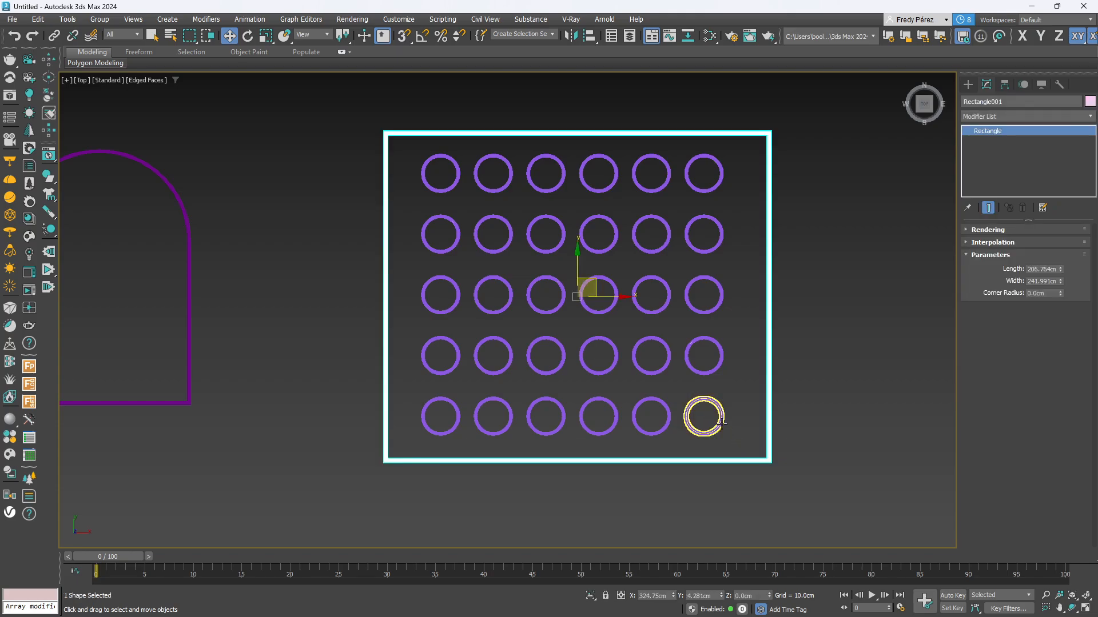
left_click(721, 423)
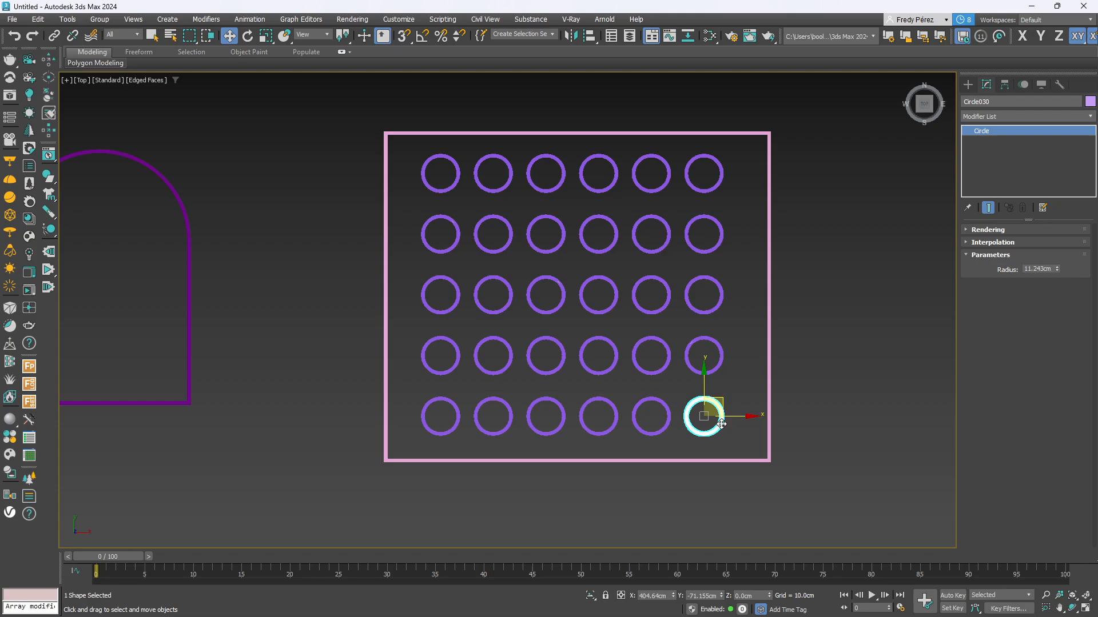
left_click(770, 421)
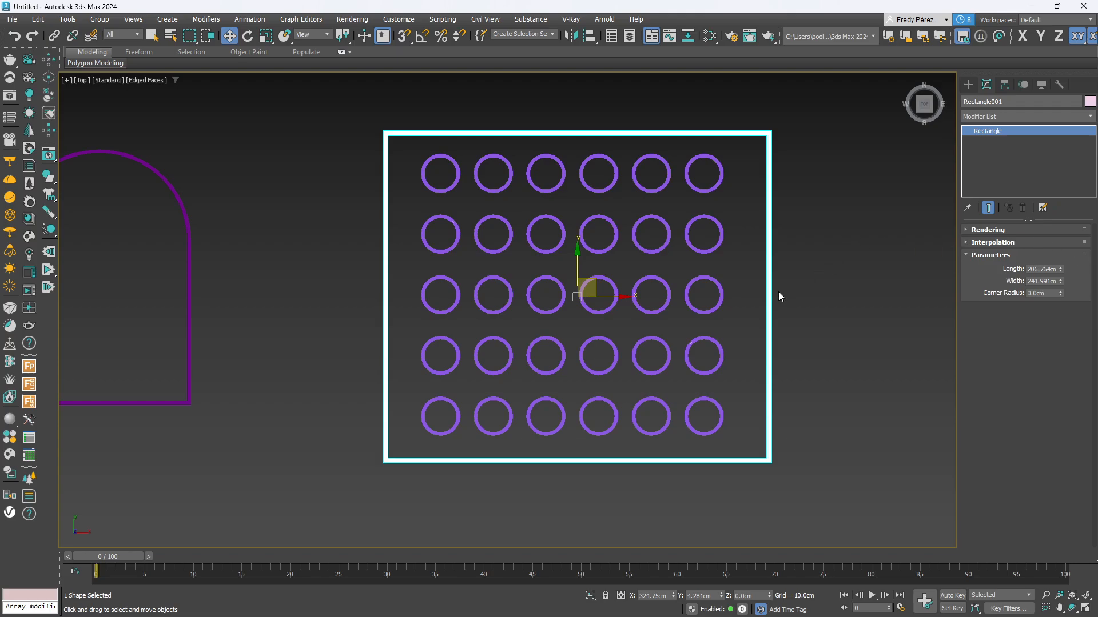
left_click(780, 269)
left_click(770, 278)
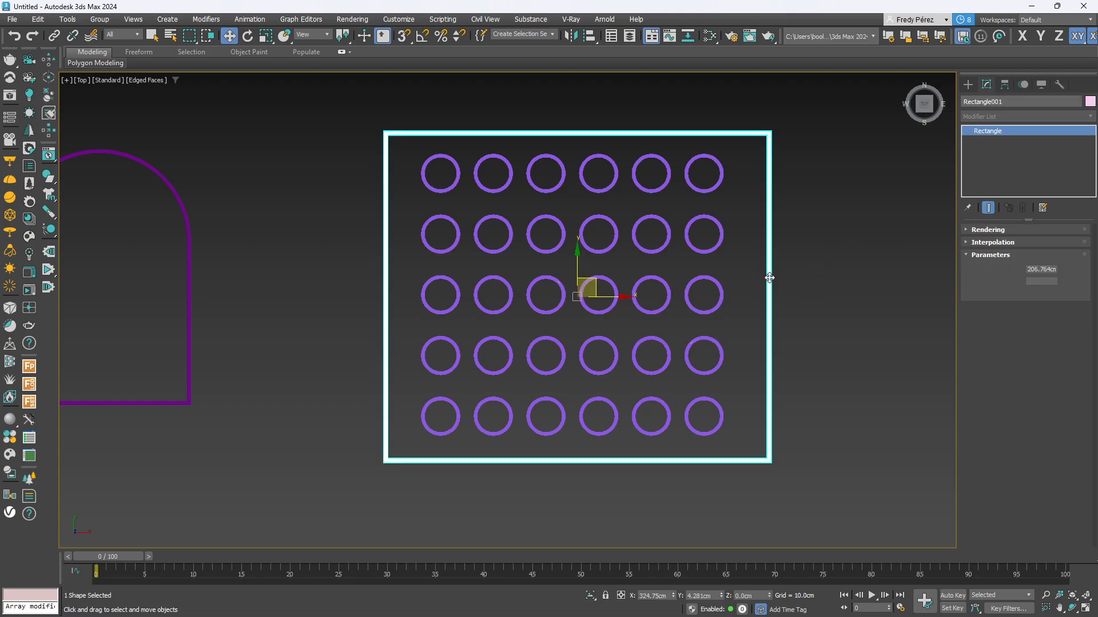
right_click(593, 281)
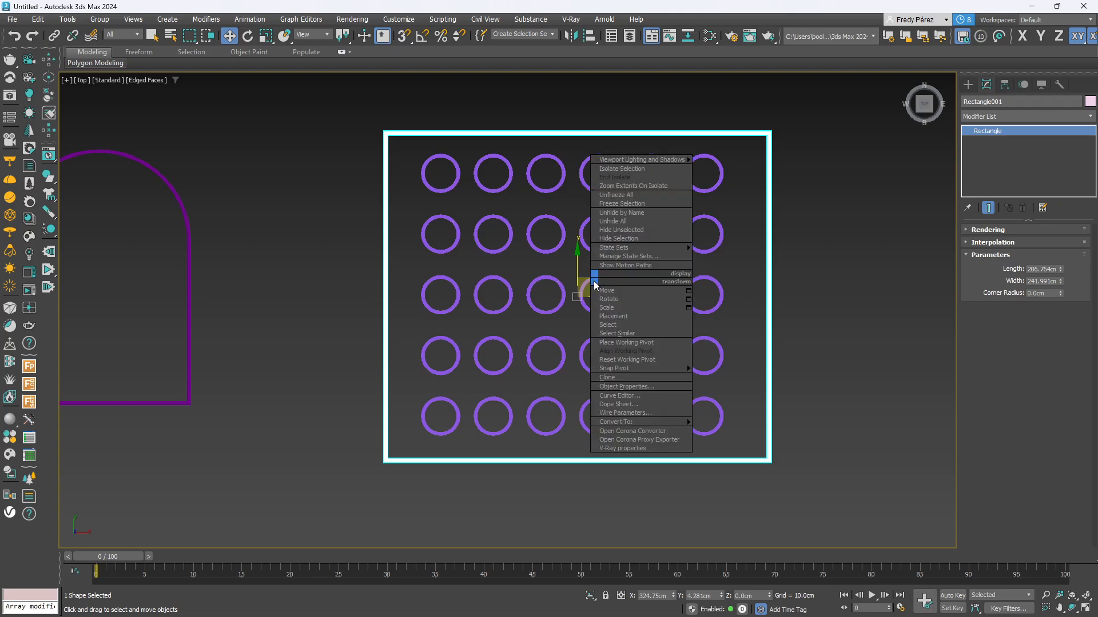
mouse_move(634, 422)
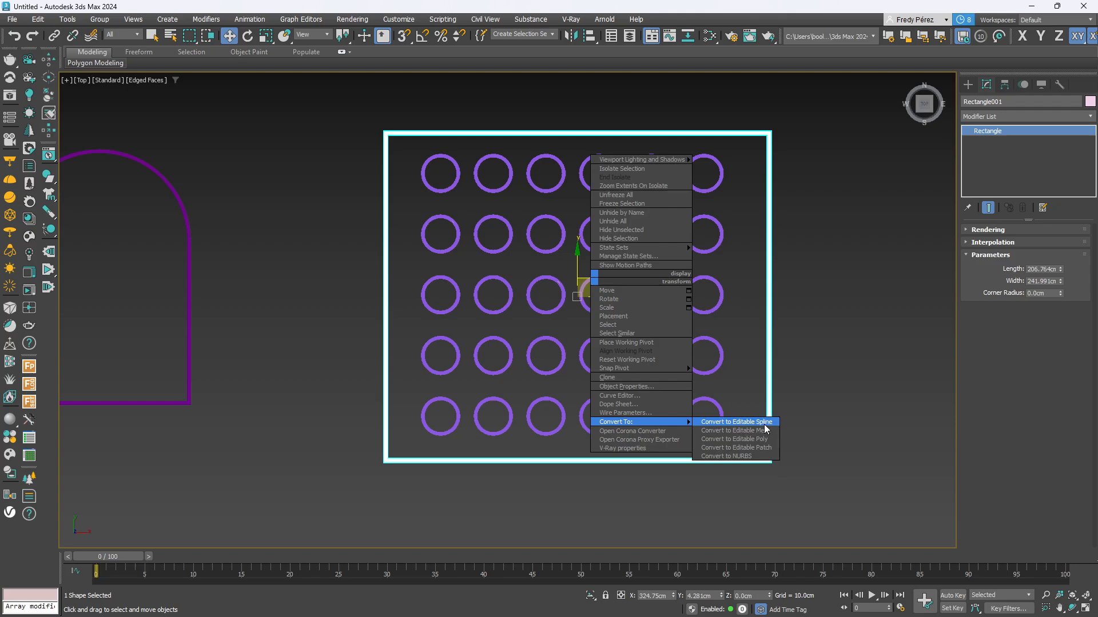
left_click(757, 7)
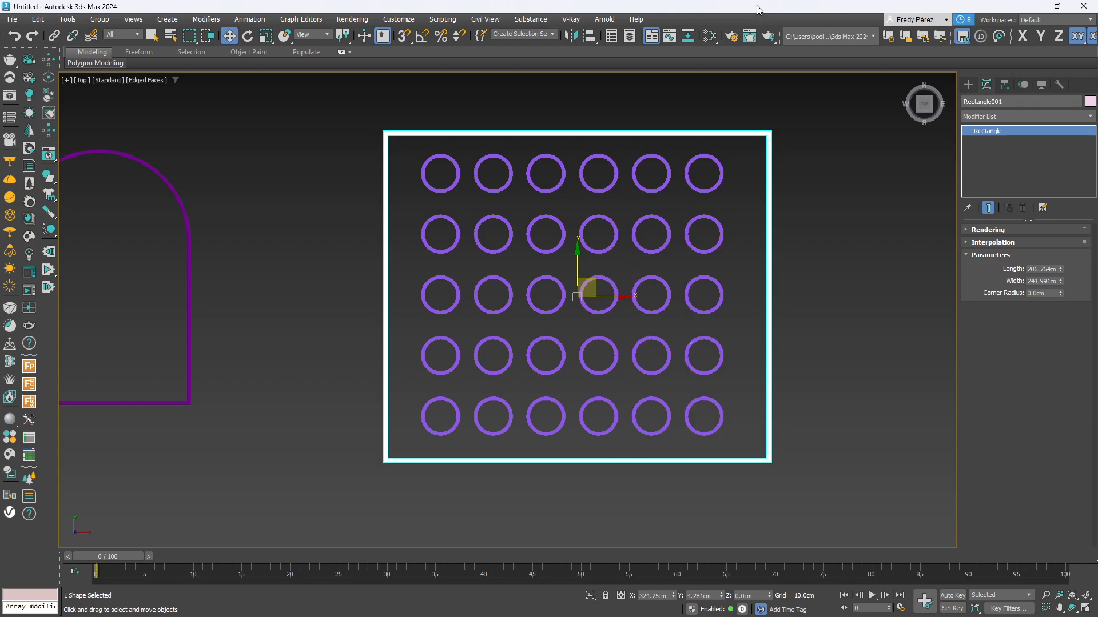
right_click(770, 290)
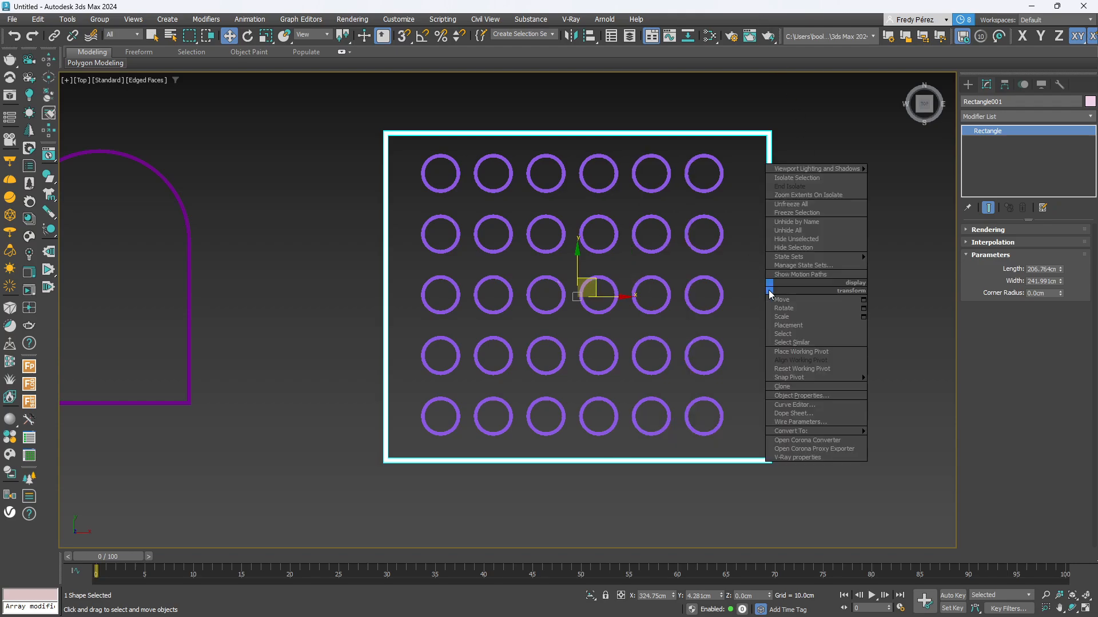
left_click(776, 4)
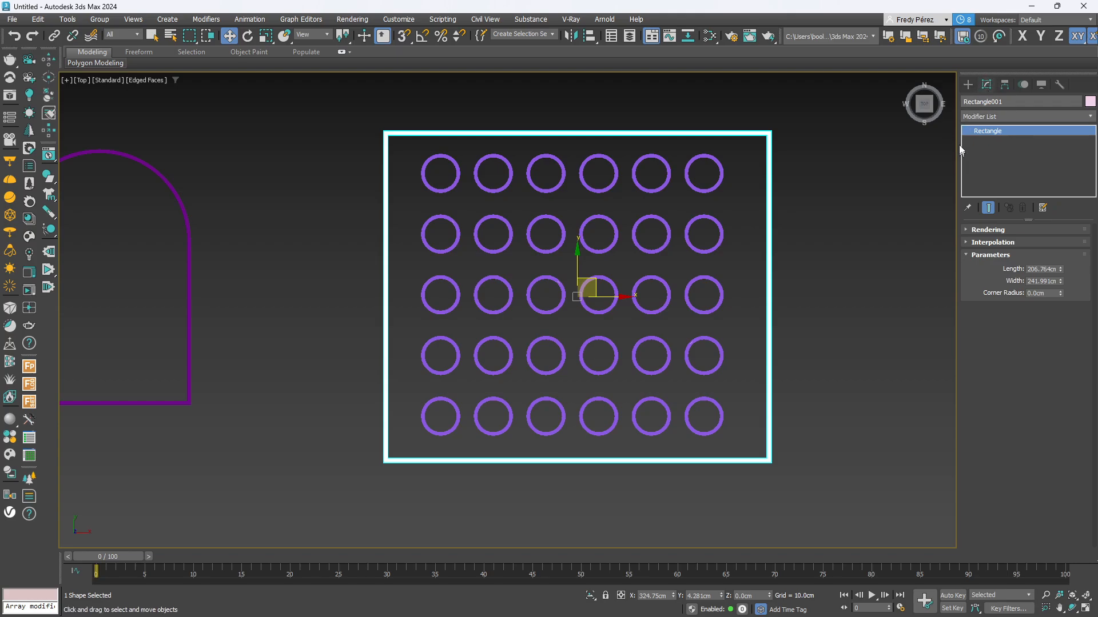
Convert the rectangle to an Editable Spline and show its Geometry settings
right_click(987, 131)
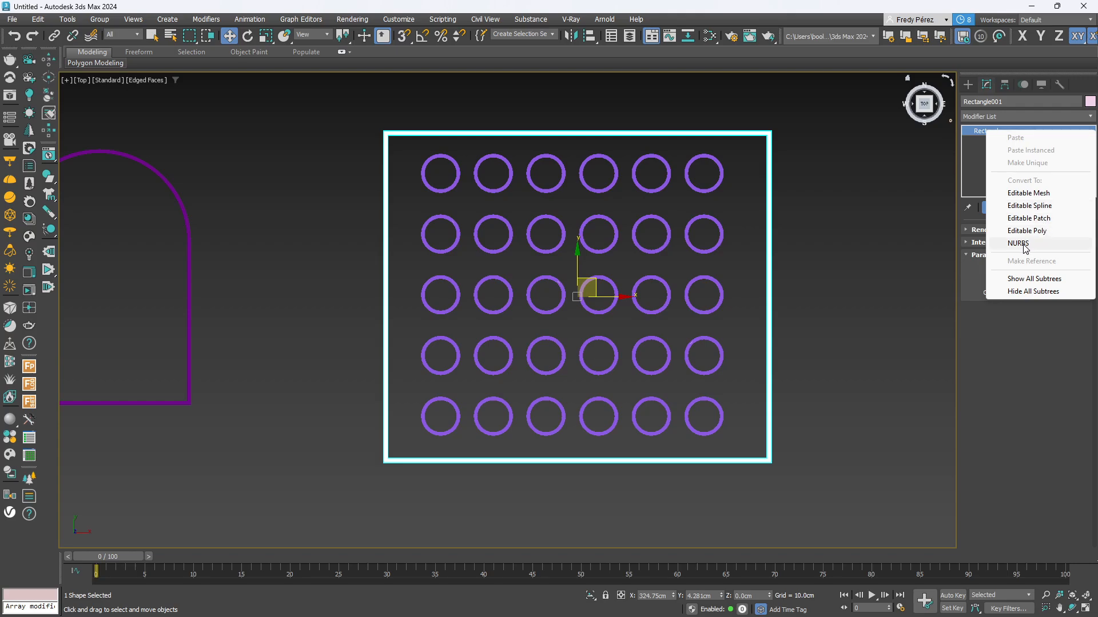
left_click(1037, 207)
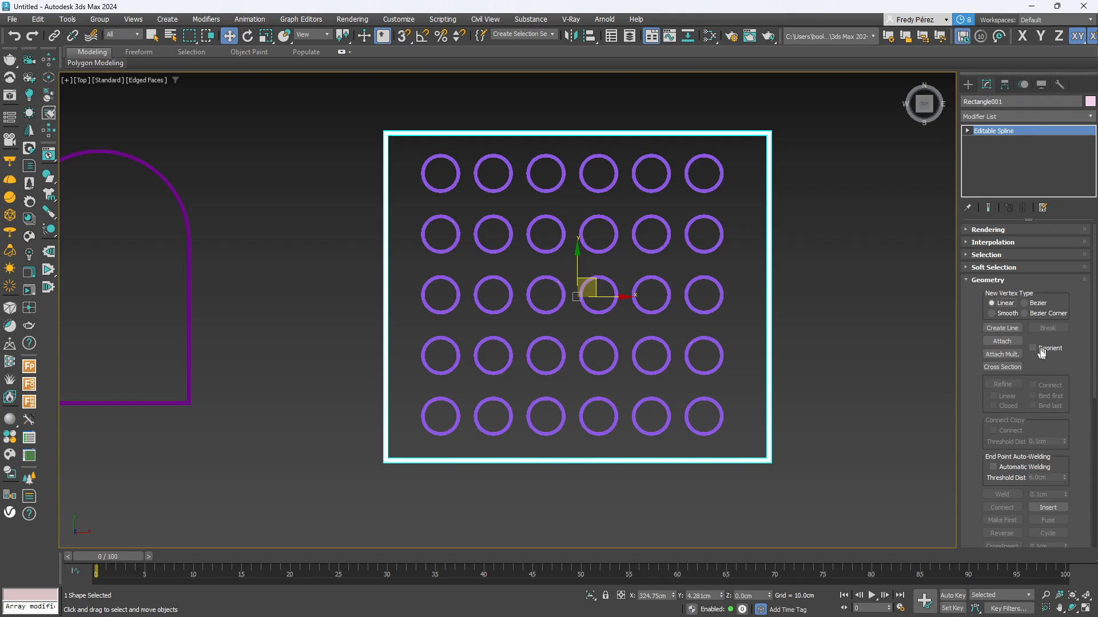
left_click(968, 280)
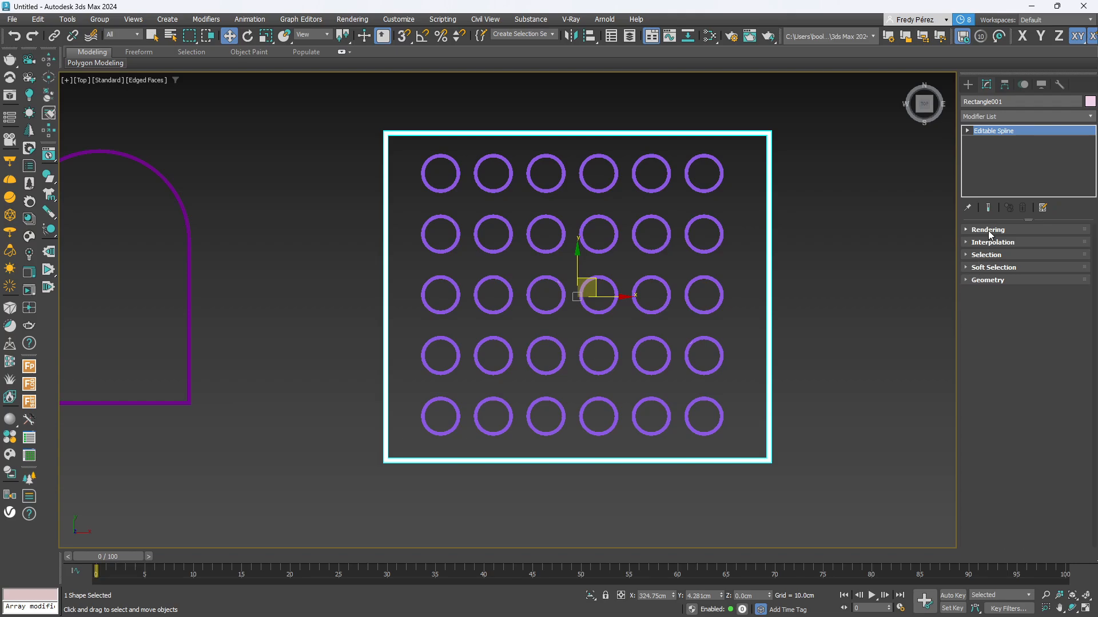
left_click(965, 284)
Attach Circle002 through Circle030 to the rectangle in one operation with Attach Multiple
scroll(968, 268, "down", 2)
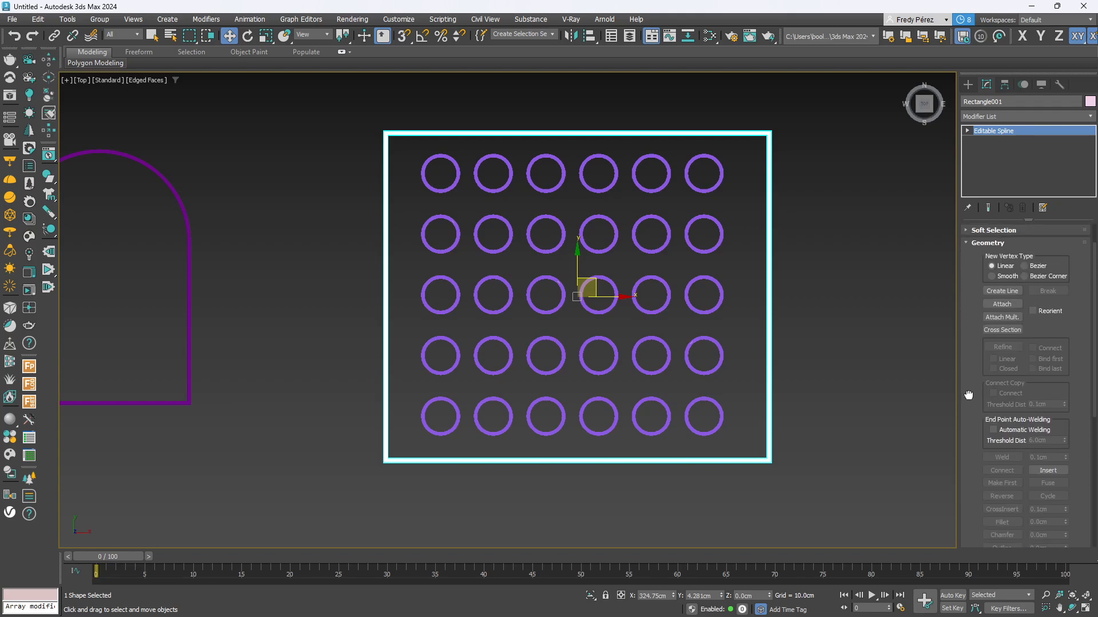
scroll(968, 274, "up", 2)
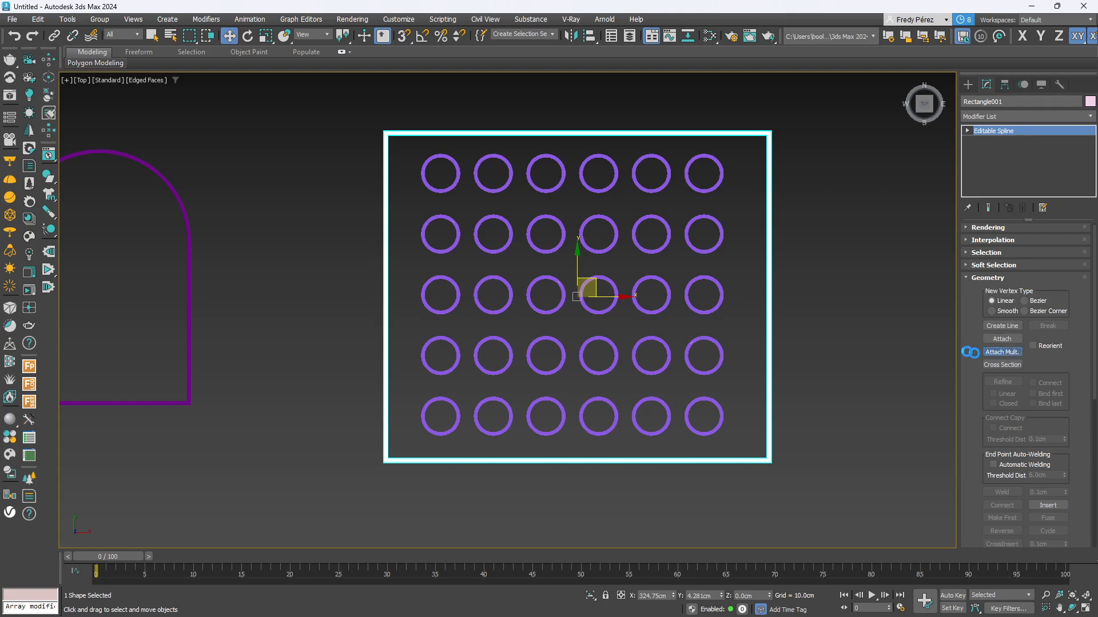
left_click(1002, 349)
left_click_drag(684, 206, 502, 132)
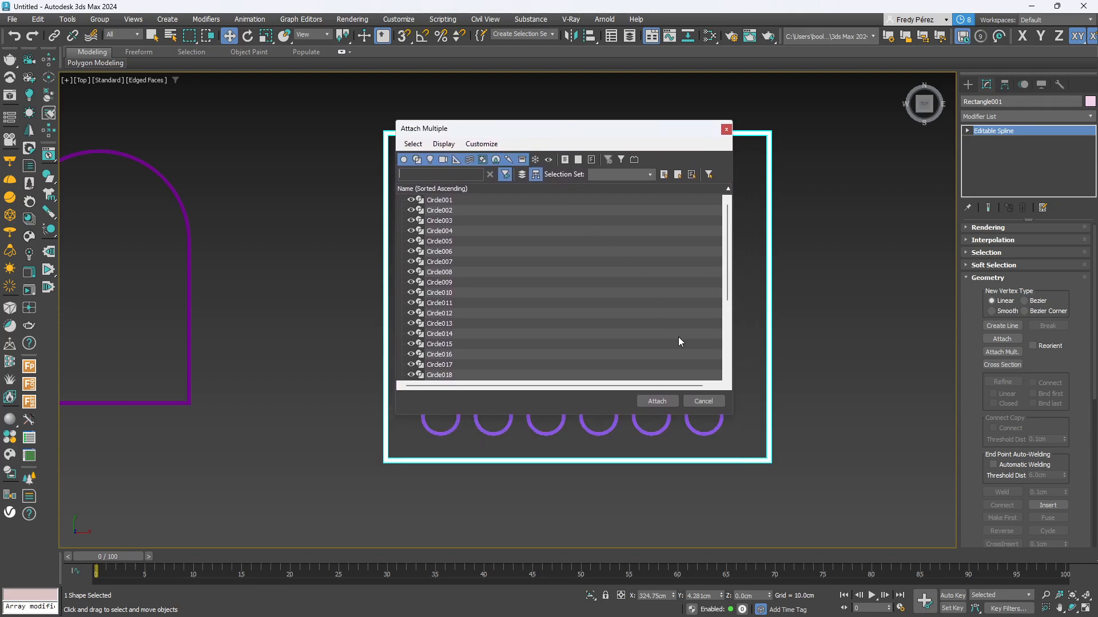
left_click_drag(733, 416, 874, 502)
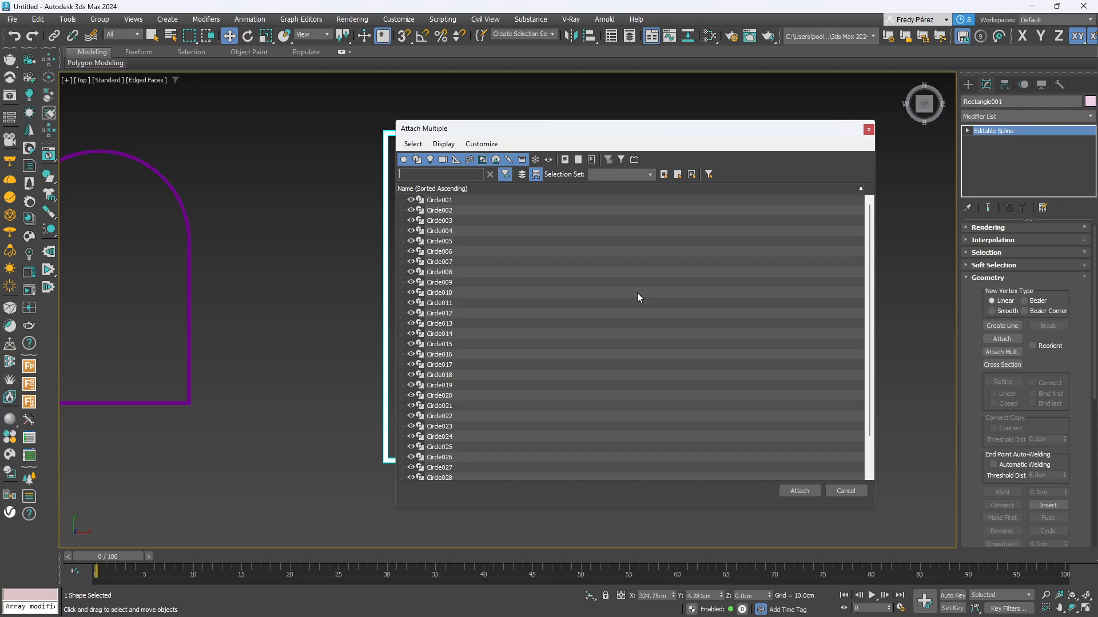
left_click(449, 211)
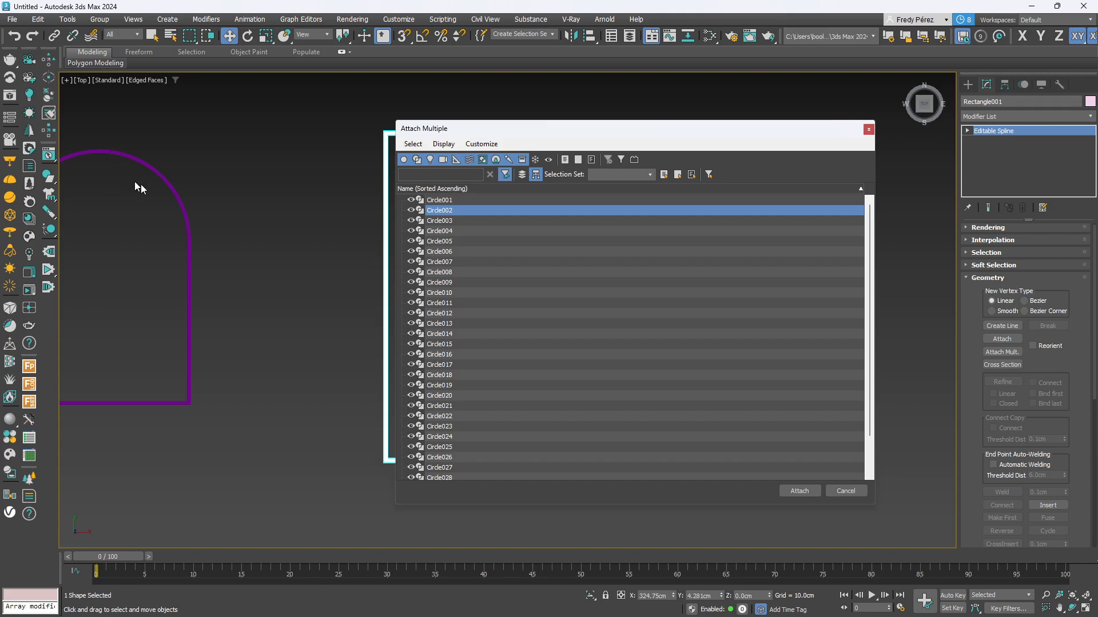
scroll(513, 367, "down", 2)
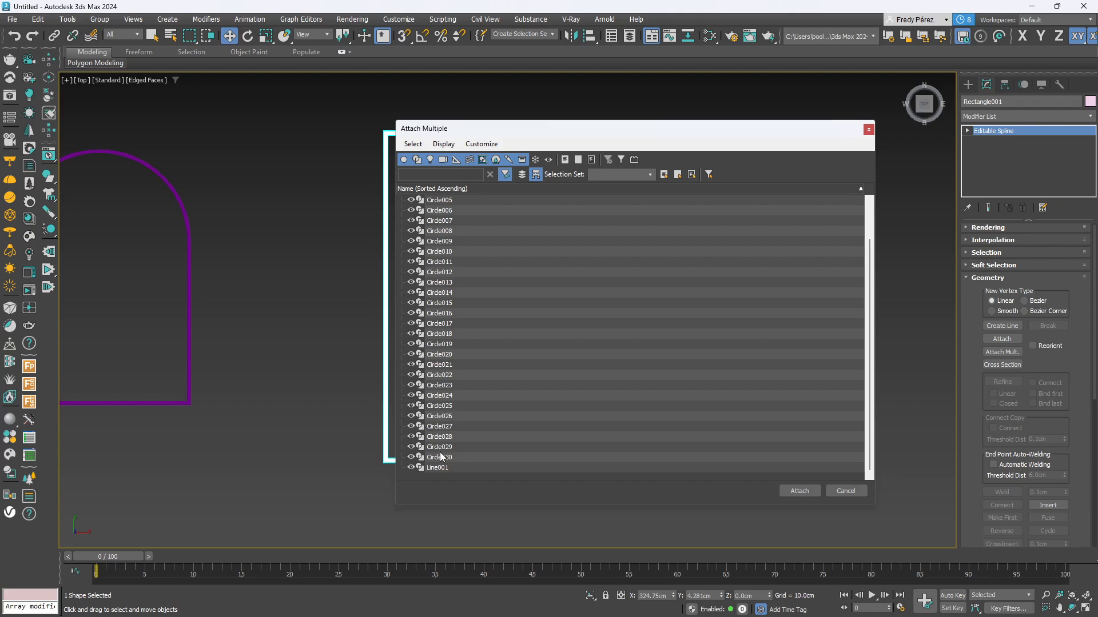
left_click(441, 456, "shift")
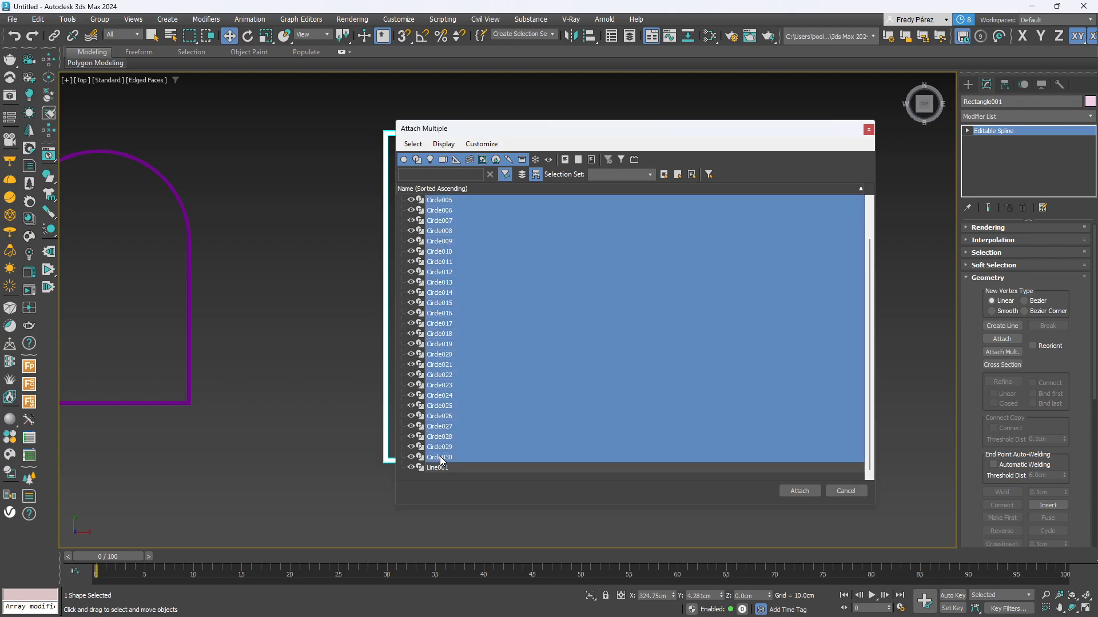
left_click(799, 491)
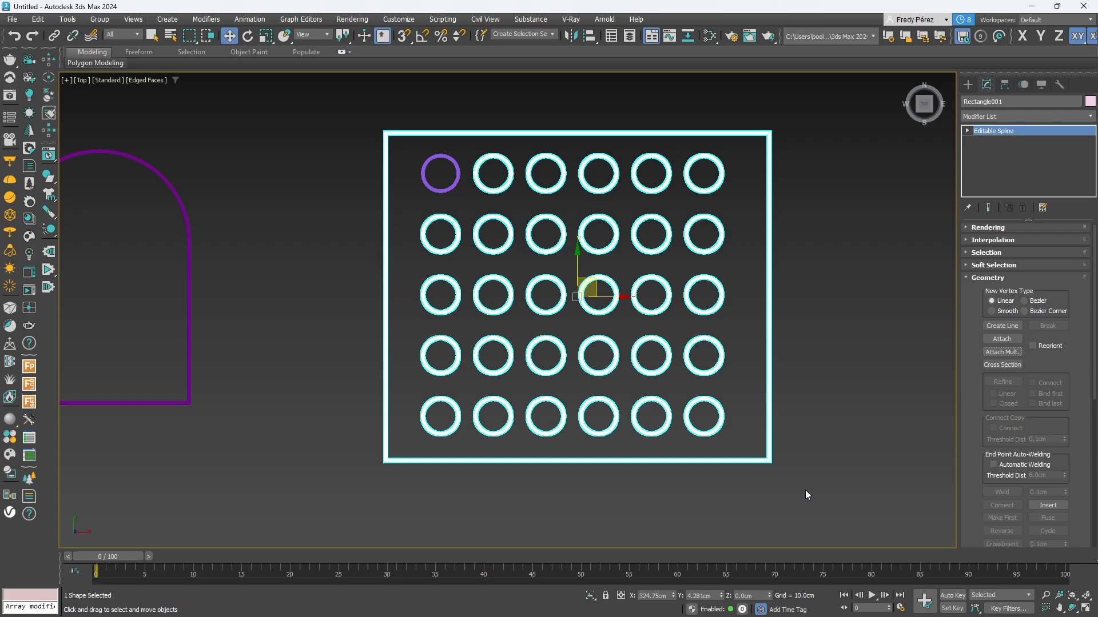
Examine which circles belong to the combined rectangle shape, viewing it in the orthographic viewport of the four-view layout
left_click(781, 312)
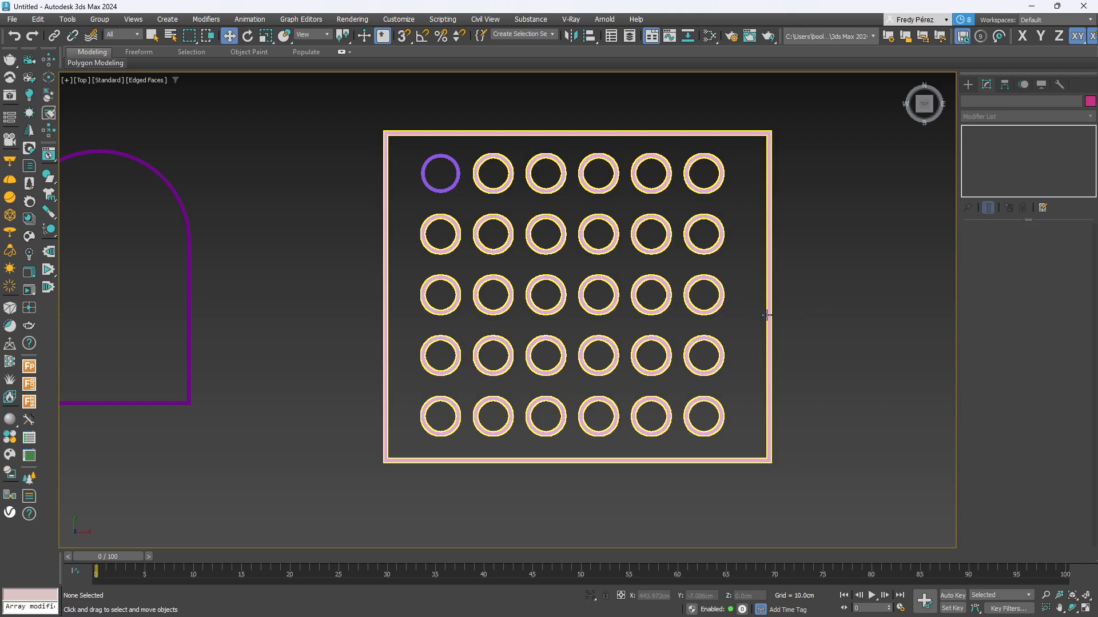
left_click(769, 311)
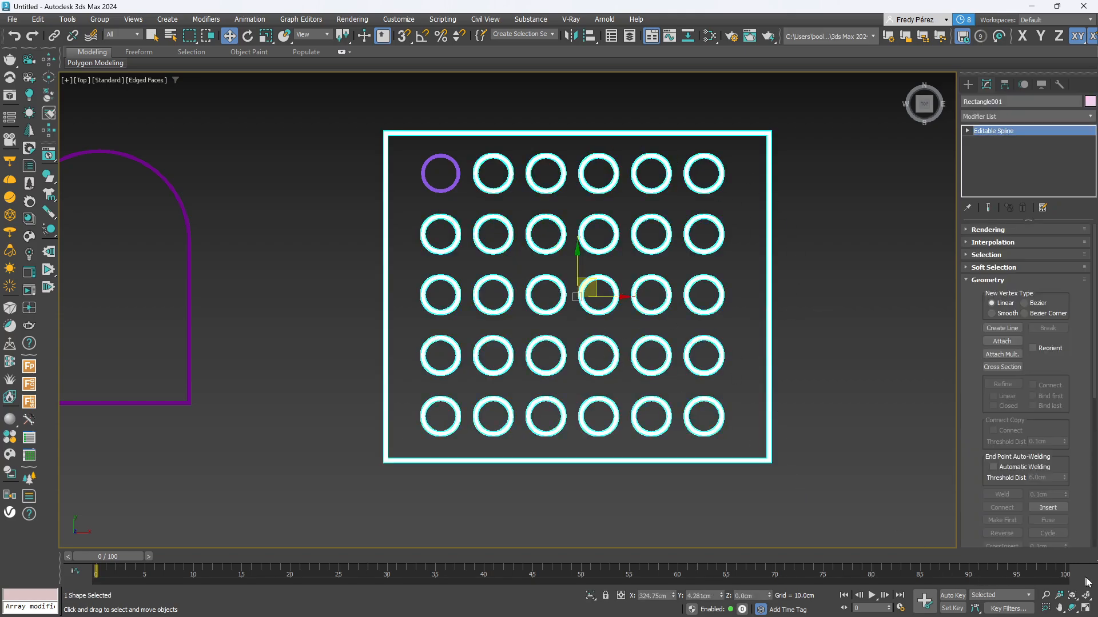
left_click(1086, 607)
middle_click_drag(863, 482, 817, 433)
scroll(816, 433, "up", 1)
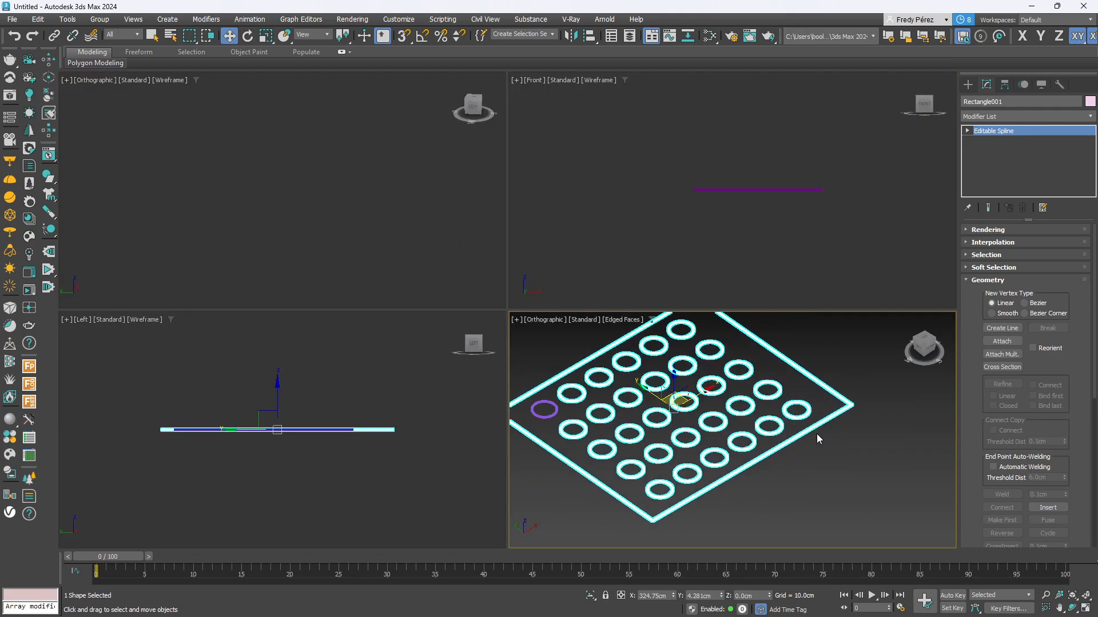
middle_click_drag(747, 440, 852, 441)
scroll(852, 441, "down", 3)
scroll(777, 445, "up", 2)
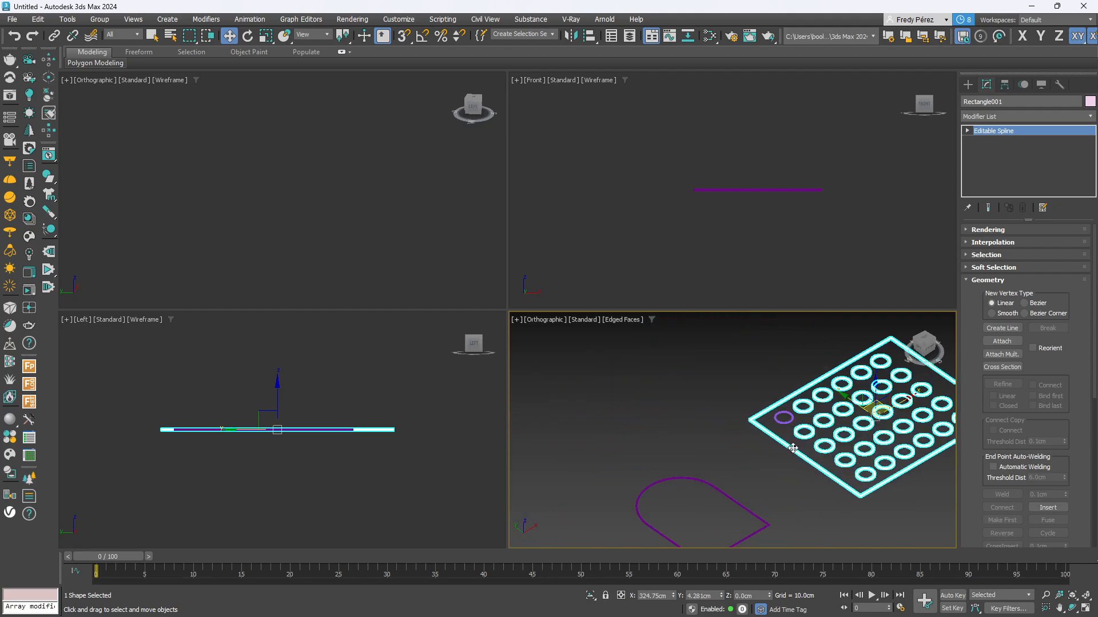
left_click(689, 477)
scroll(827, 428, "up", 3)
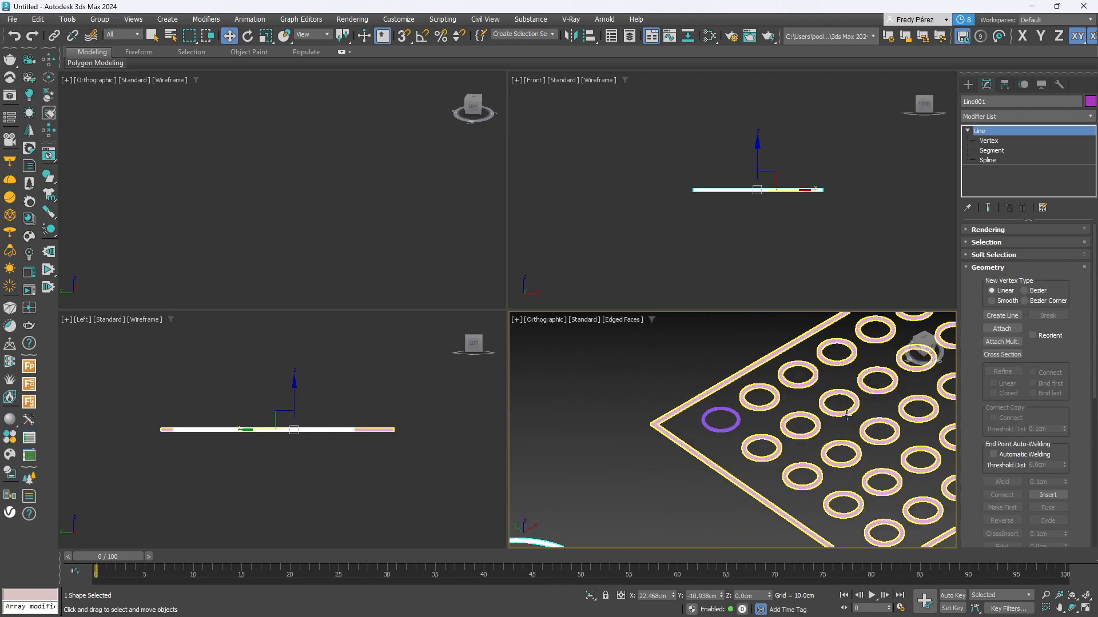
scroll(635, 483, "down", 2)
scroll(743, 433, "up", 3)
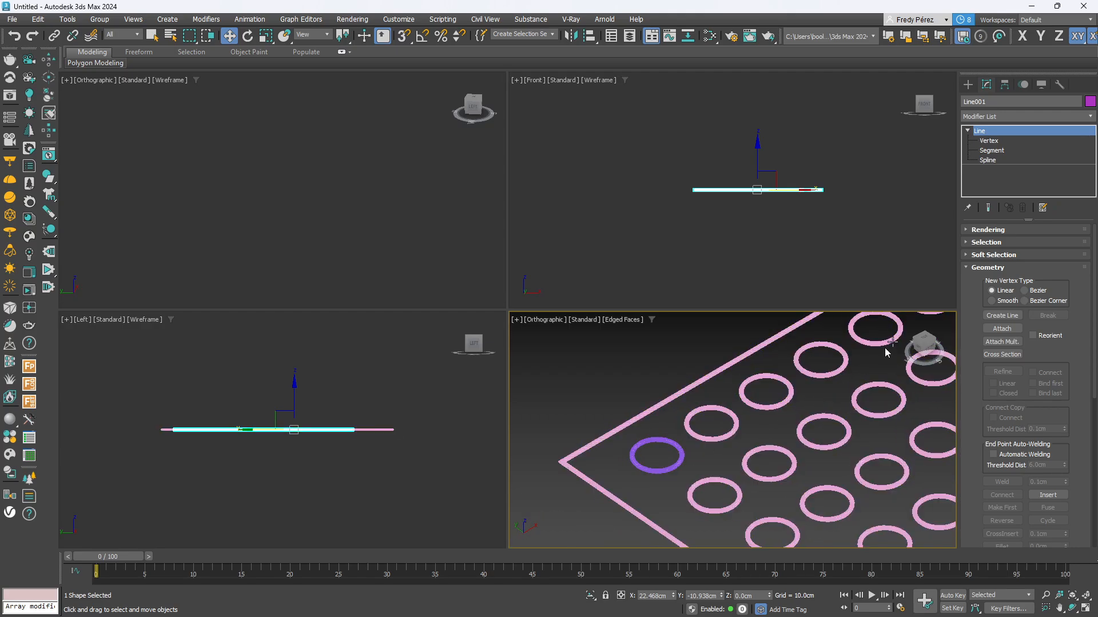
Select the combined rectangle shape and attach the one remaining separate corner circle to it
left_click(825, 373)
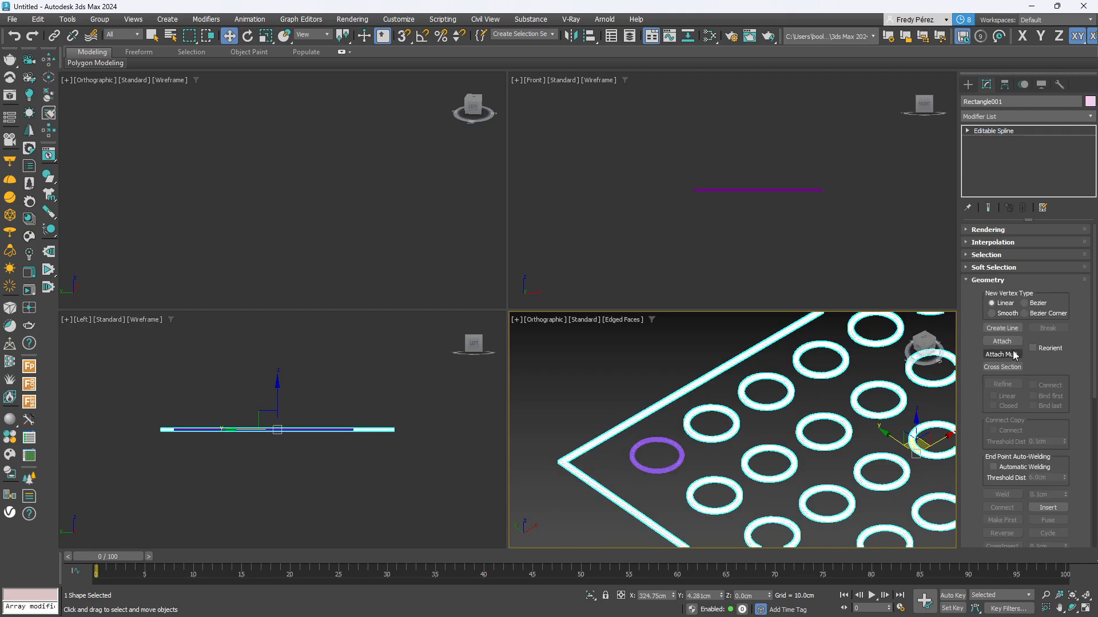
left_click(993, 130)
left_click(1001, 341)
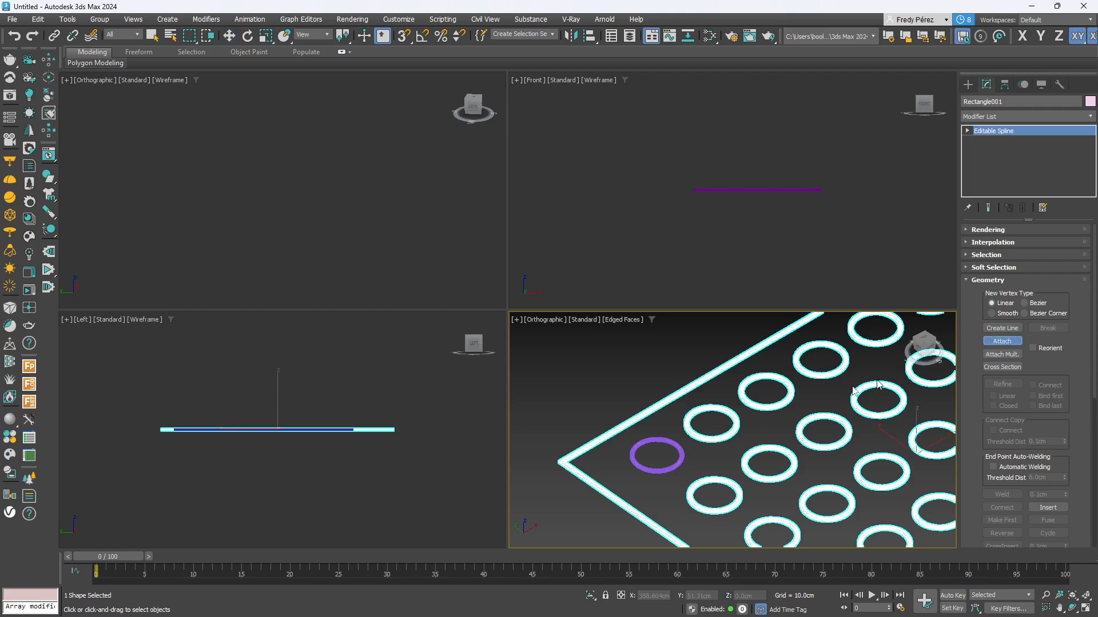
left_click(678, 466)
scroll(717, 478, "down", 5)
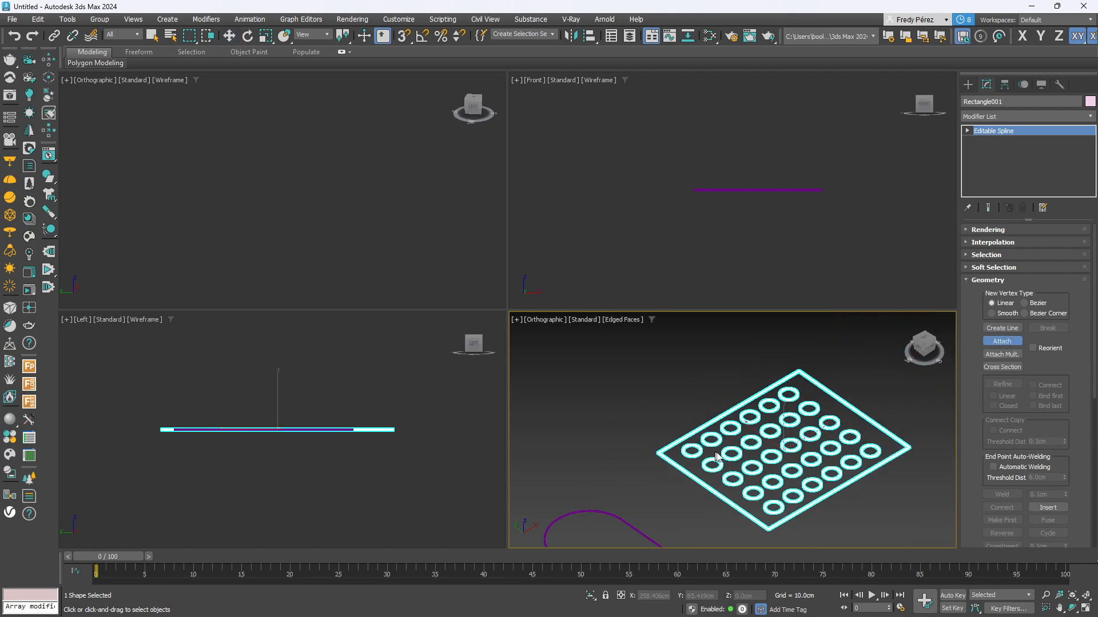
Maximize the orthographic viewport and apply an Extrude modifier with an amount of 14.5 cm to the combined shape
left_click(1086, 607)
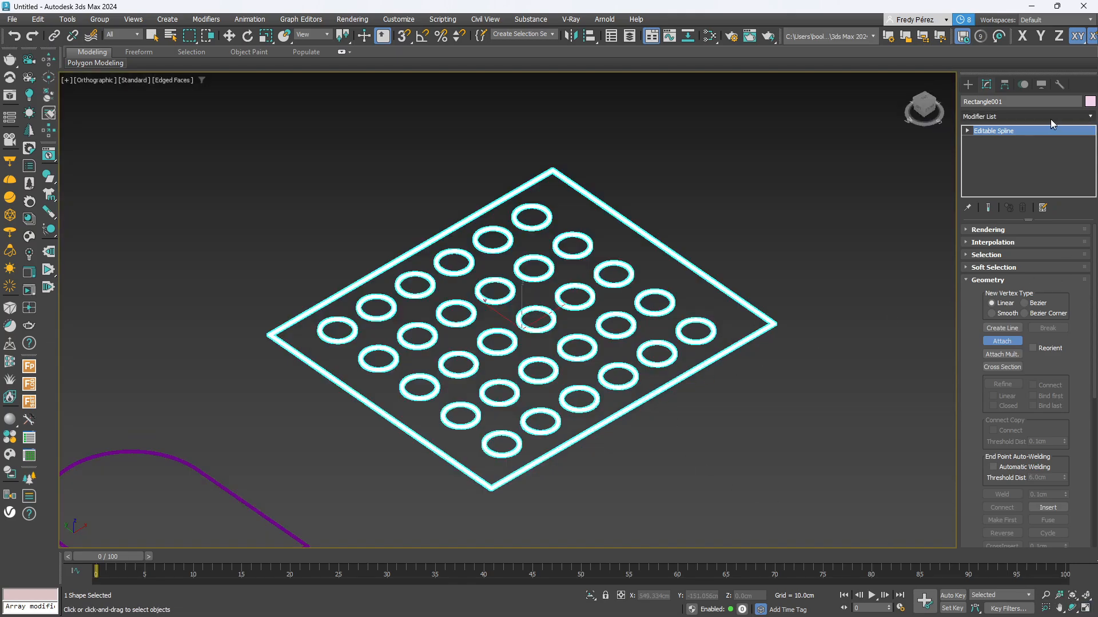
left_click(1078, 117)
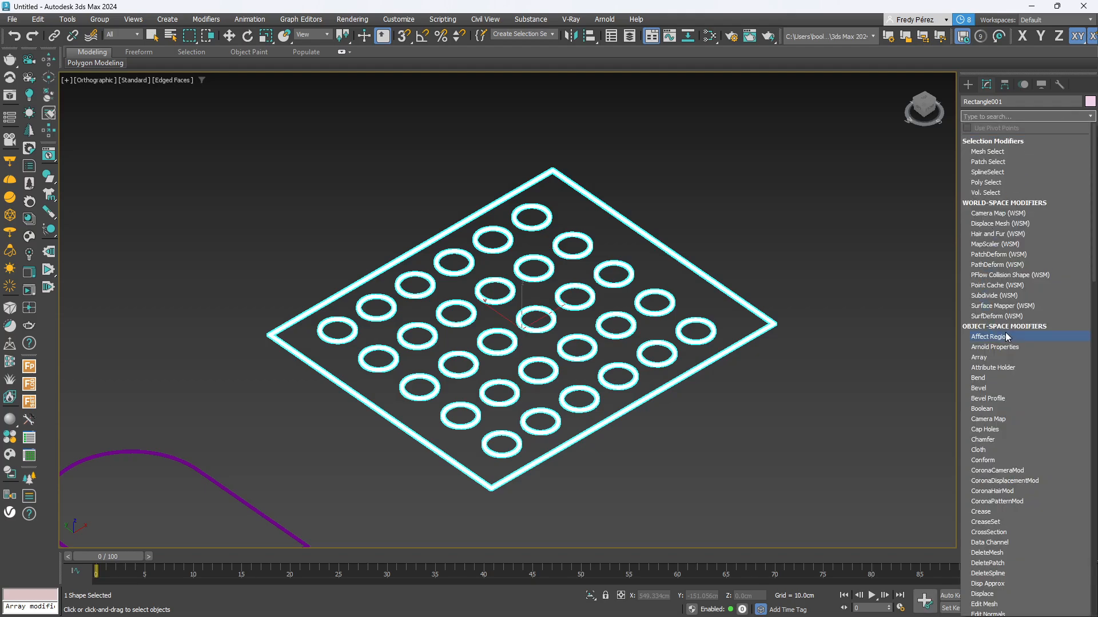
scroll(998, 569, "down", 4)
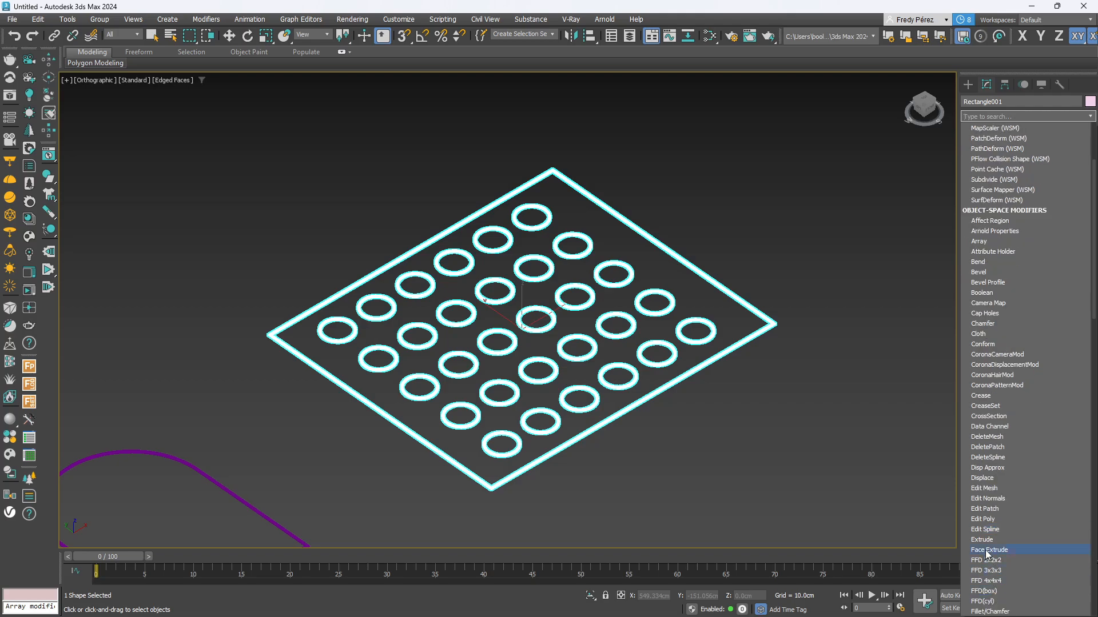
left_click(987, 541)
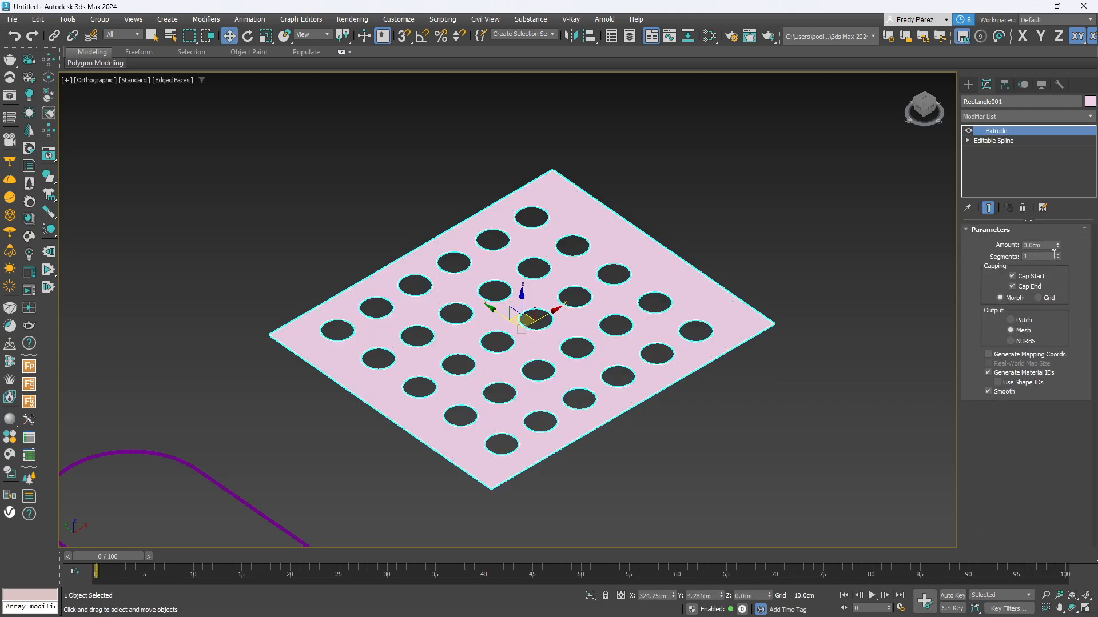
mouse_move(1057, 246)
left_mouse_down()
mouse_move(1053, 165)
mouse_move(1056, 229)
left_mouse_up()
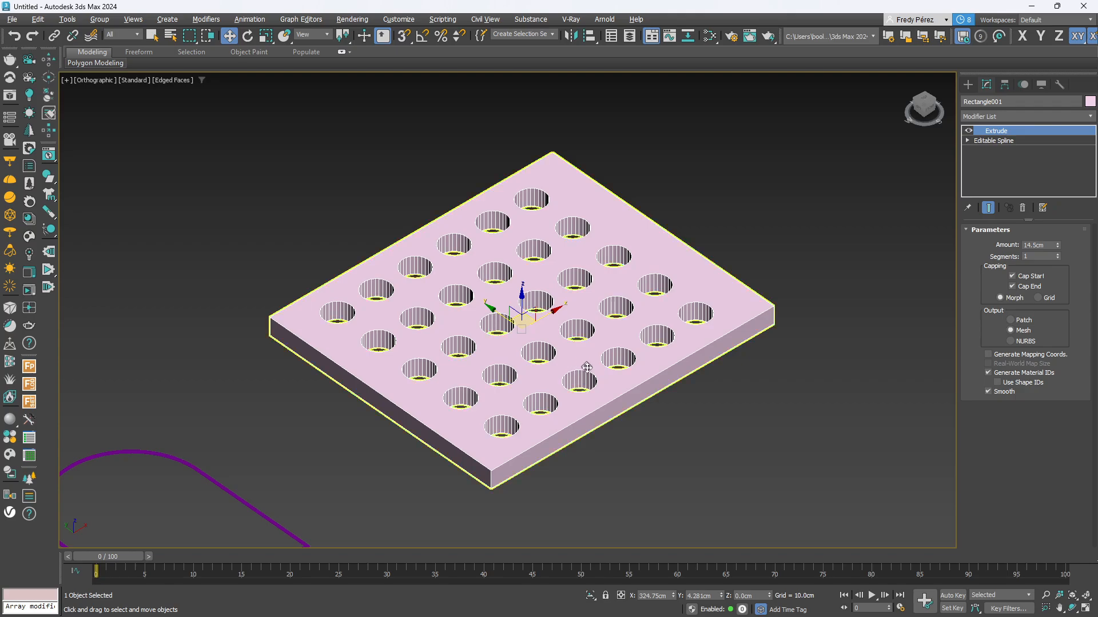
middle_click_drag(587, 367, 580, 396, "alt")
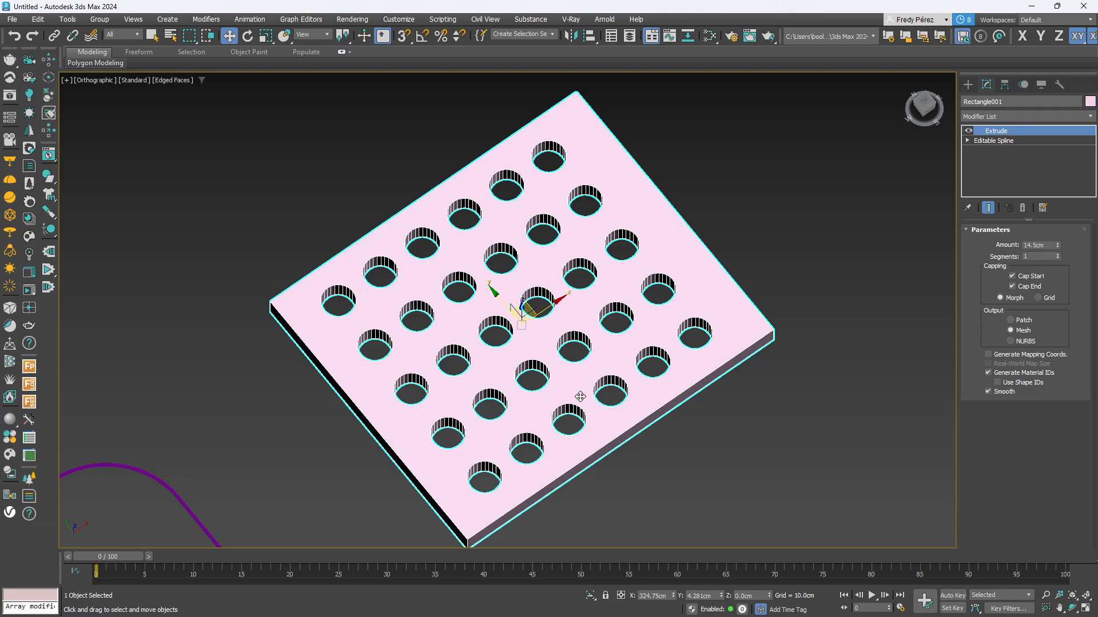
Examine the extruded panel's circular holes and thickness from several viewing angles
middle_click_drag(567, 409, 595, 374, "alt")
scroll(539, 373, "up", 6)
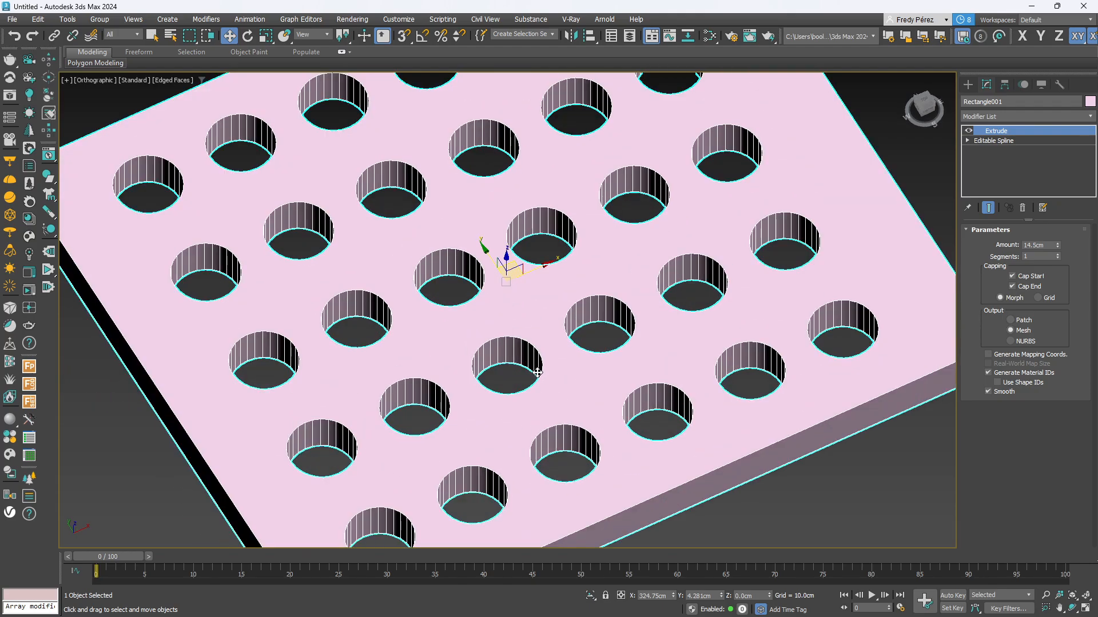
scroll(537, 373, "down", 3)
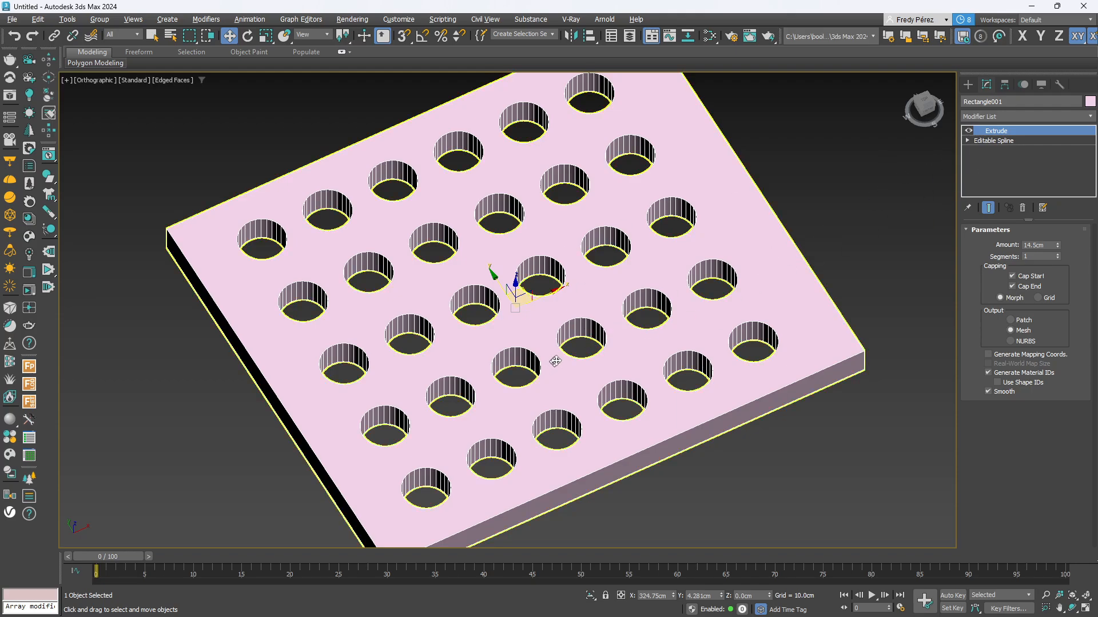
middle_click_drag(555, 362, 567, 334, "alt")
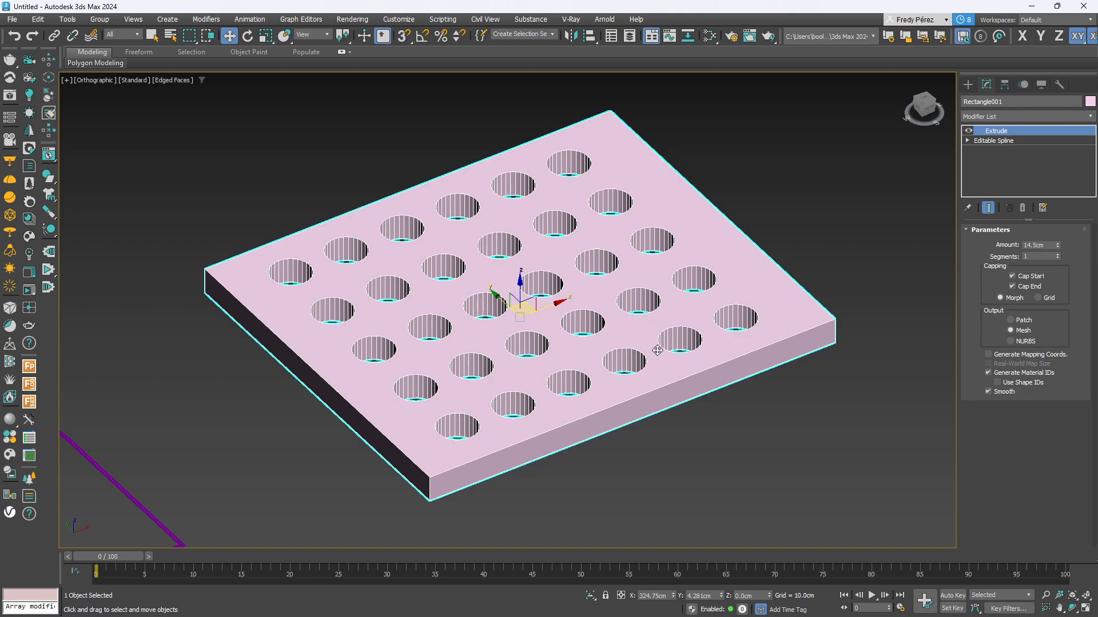
middle_click_drag(658, 351, 657, 378, "alt")
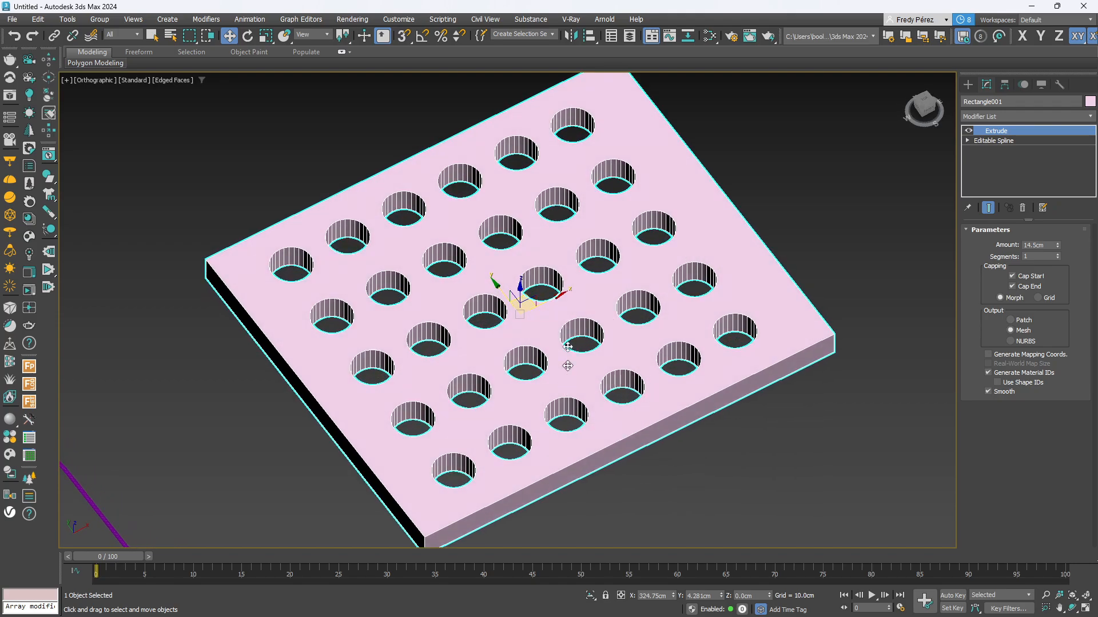
mouse_move(512, 298)
middle_mouse_down("alt")
mouse_move(482, 352)
mouse_move(444, 292)
mouse_move(502, 311)
mouse_move(480, 265)
mouse_move(503, 307)
mouse_move(492, 255)
mouse_move(498, 289)
mouse_move(513, 298)
middle_mouse_up("alt")
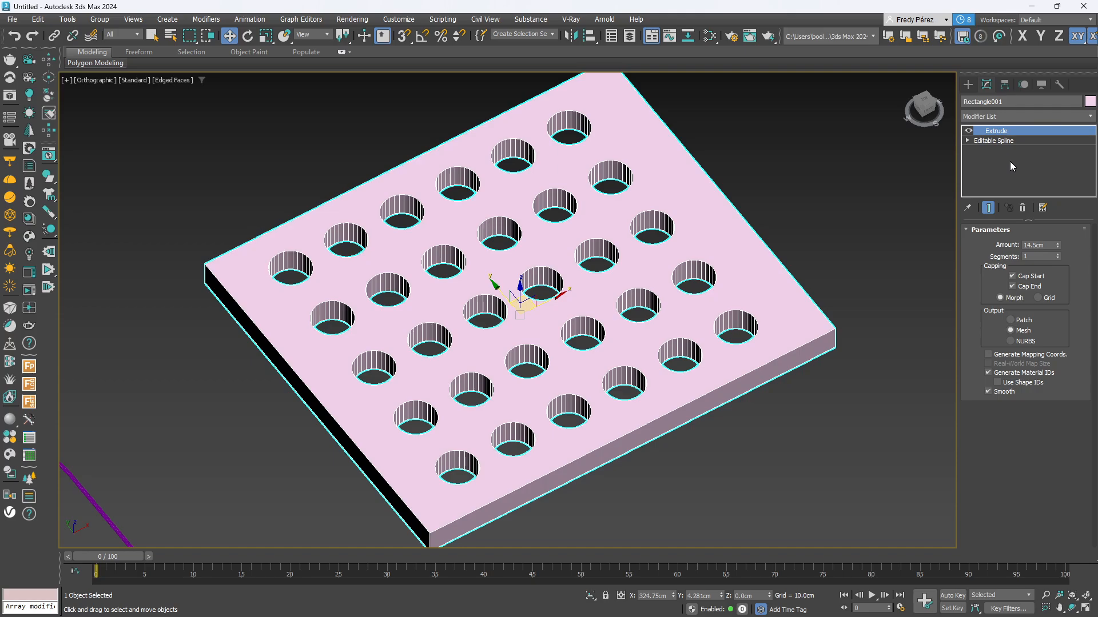
Undo the extrusion, the circle attachments and the rectangle's conversion to an editable spline
key("ctrl+z")
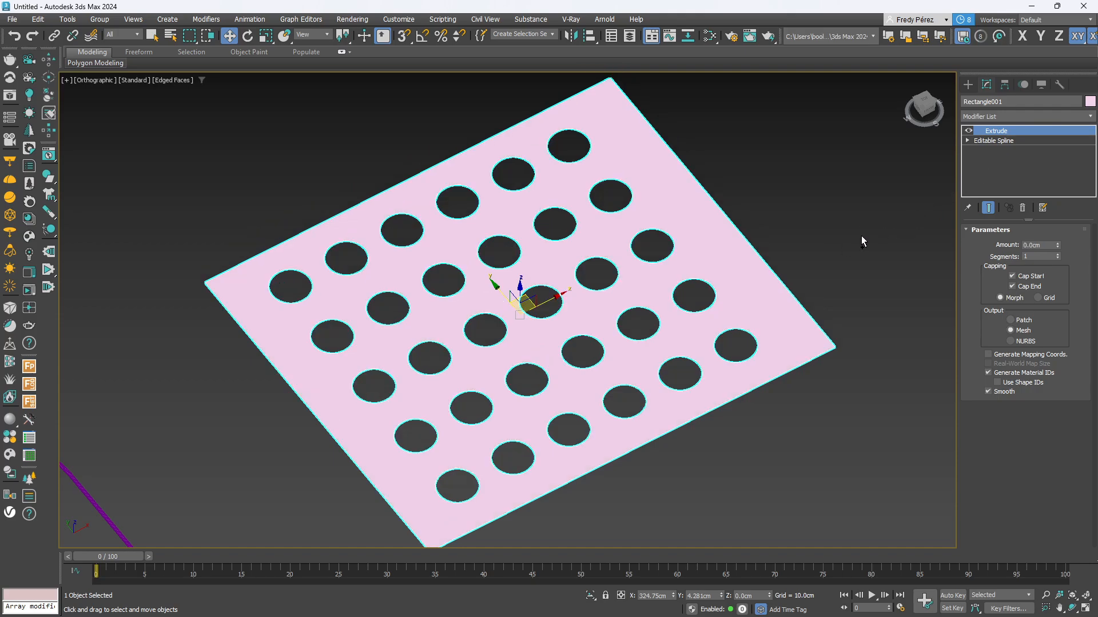
key("ctrl+z")
key("ctrl+z")
key("ctrl+z")
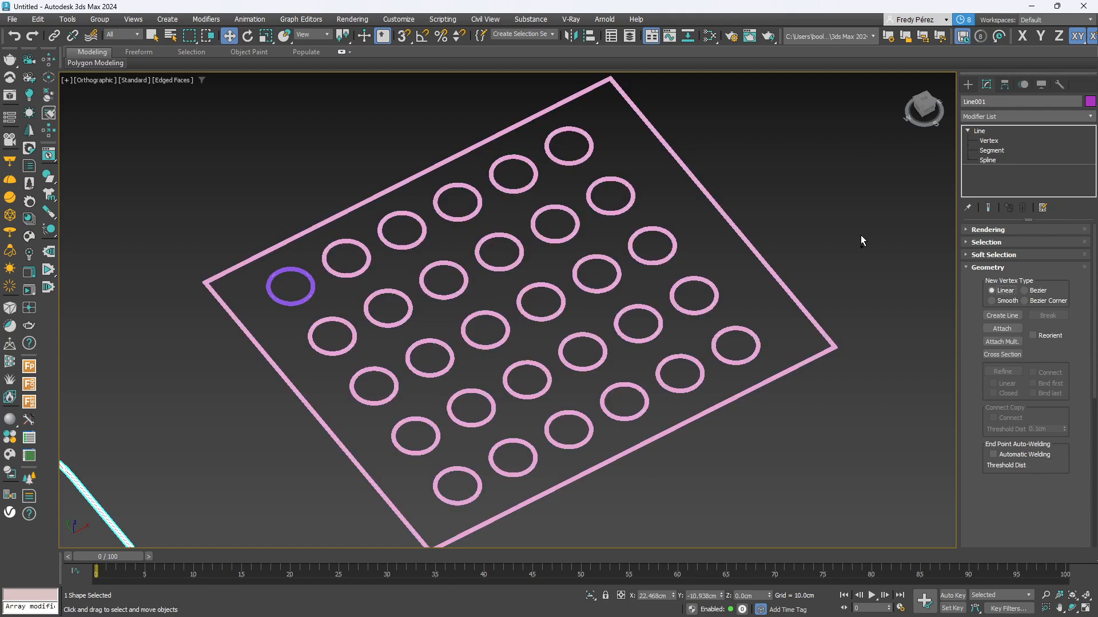
key("ctrl+z")
key("ctrl+z")
key("ctrl+z")
key("ctrl+z")
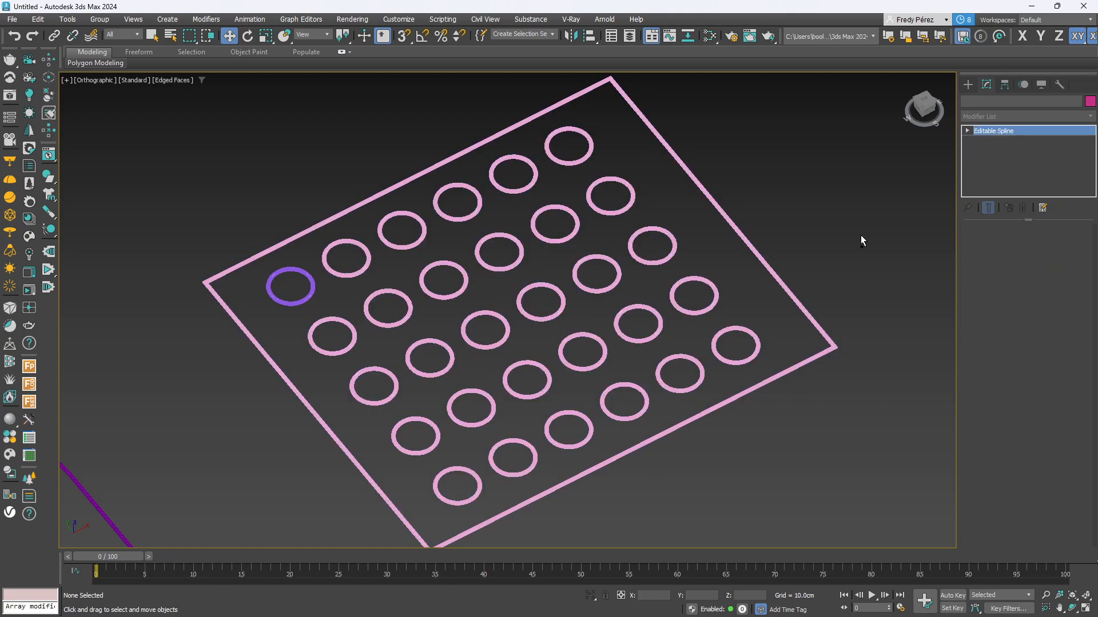
key("ctrl+z")
key("ctrl+z")
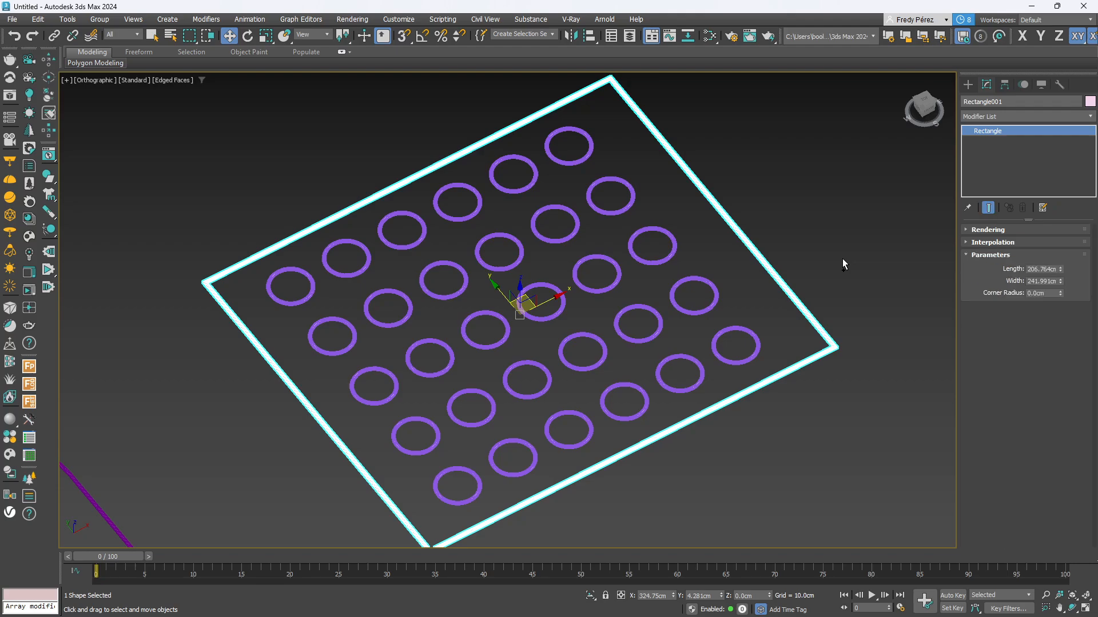
key("ctrl+z")
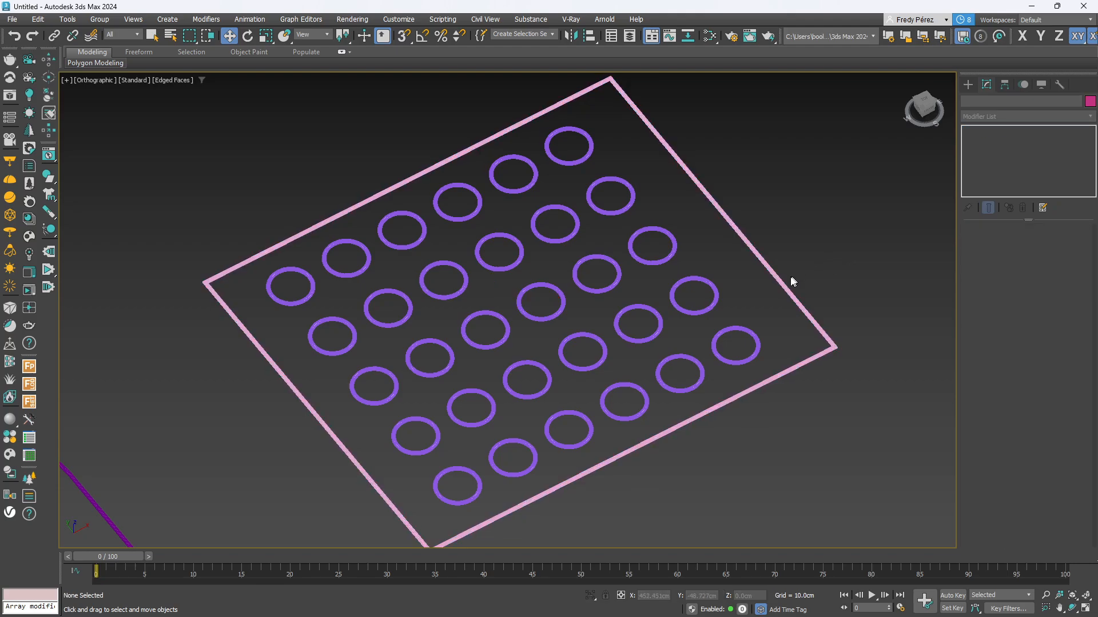
Resize the rectangle to a length of 221.238 cm and a width of 271.03 cm, and add an Edit Spline modifier
left_click(781, 282)
mouse_move(1061, 269)
left_mouse_down()
mouse_move(1054, 216)
mouse_move(1051, 269)
mouse_move(1061, 252)
mouse_move(1066, 273)
left_mouse_up()
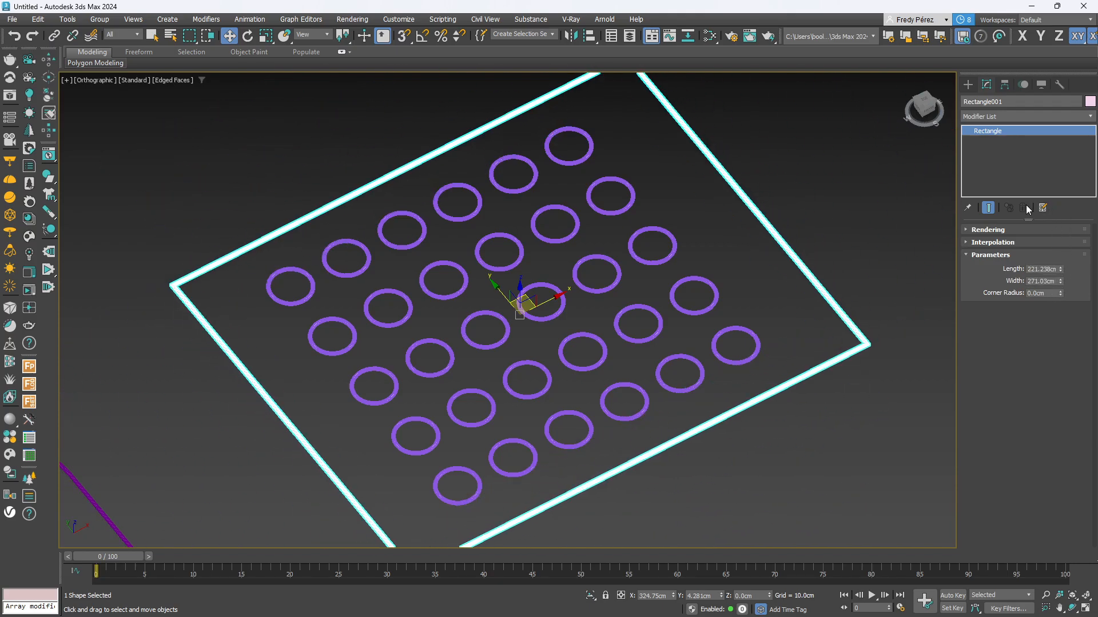
left_click(1023, 116)
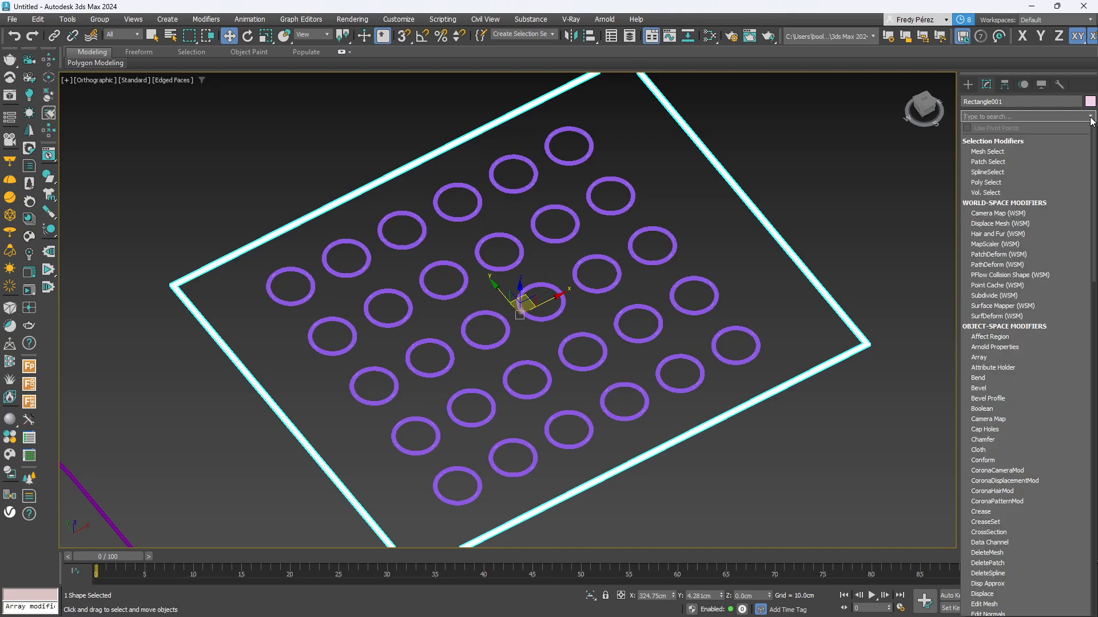
scroll(1009, 348, "down", 7)
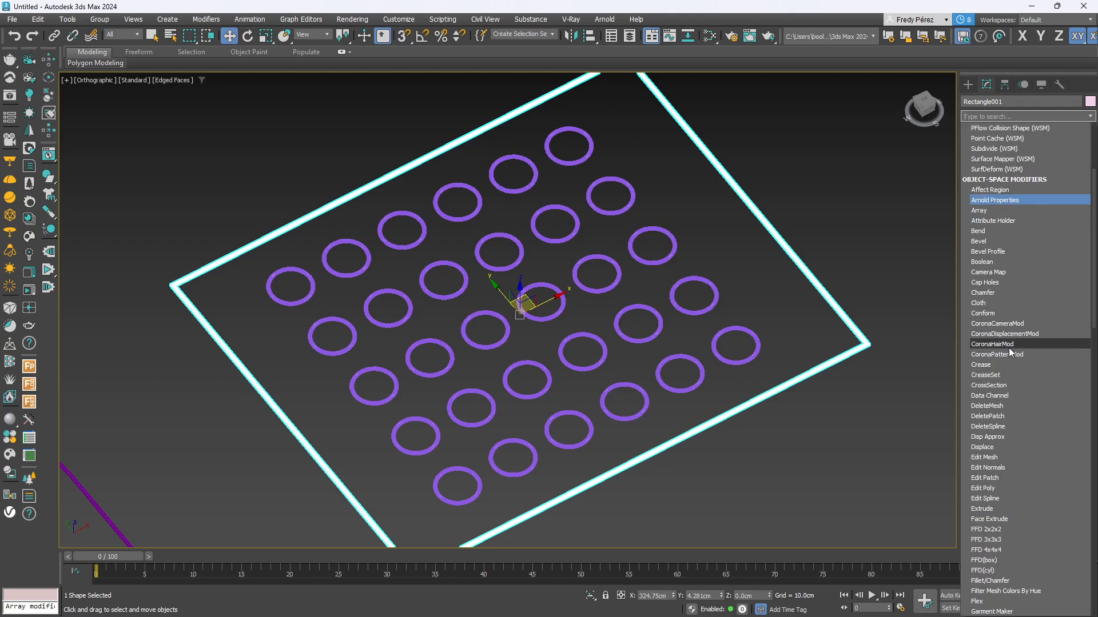
scroll(1015, 361, "down", 2)
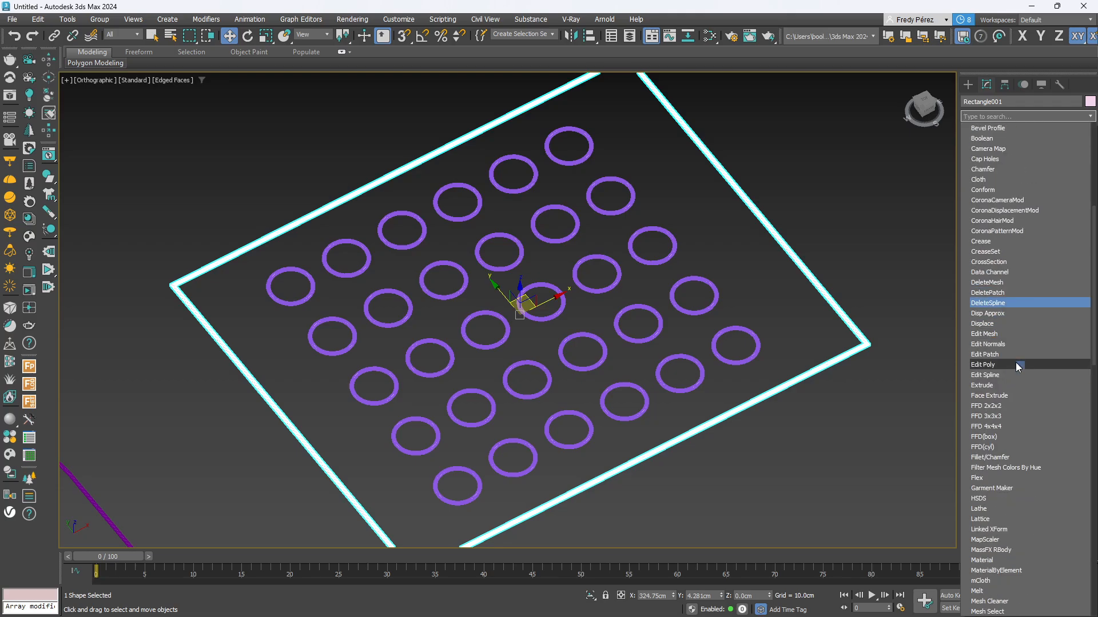
scroll(989, 310, "down", 1)
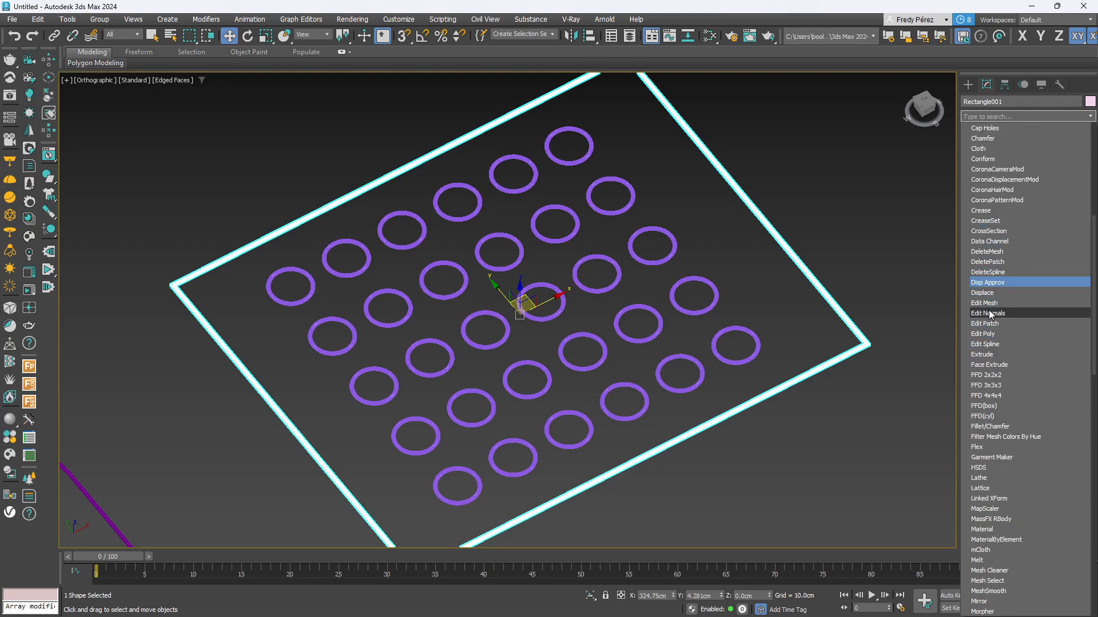
left_click(995, 346)
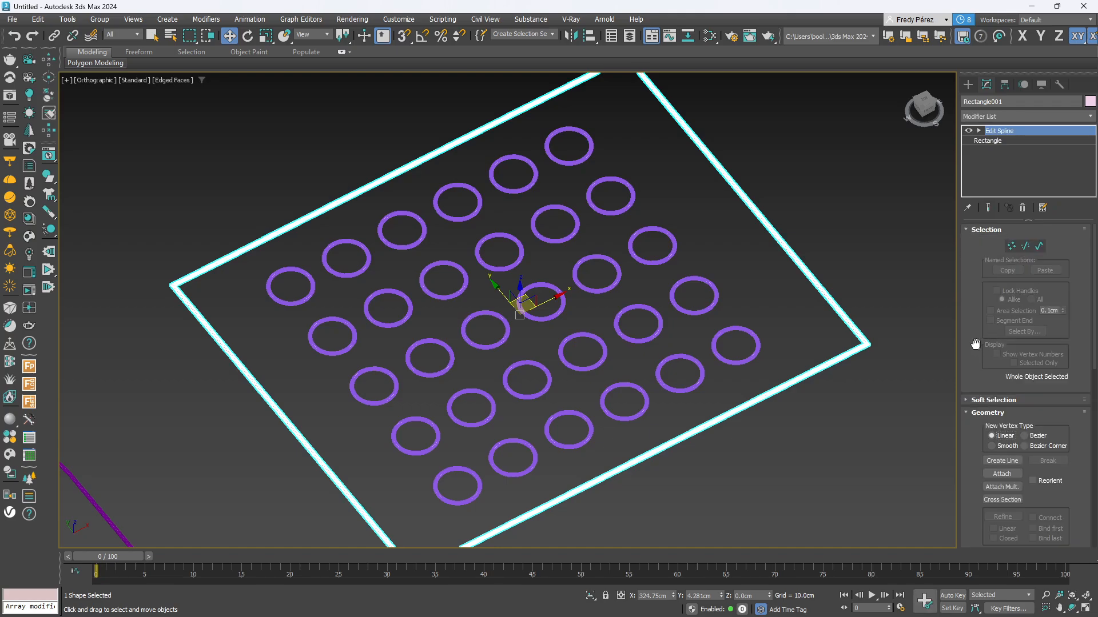
Attach Circle001 through Circle030 to the rectangle within the Edit Spline modifier, using Attach Multiple
left_click_drag(975, 343, 974, 174)
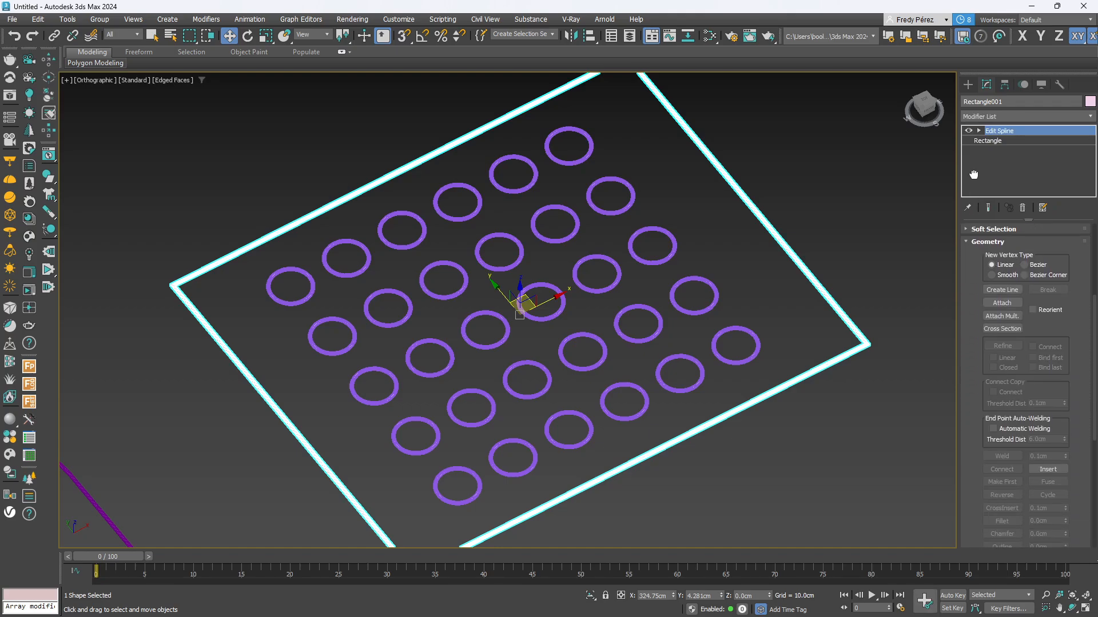
left_click(999, 316)
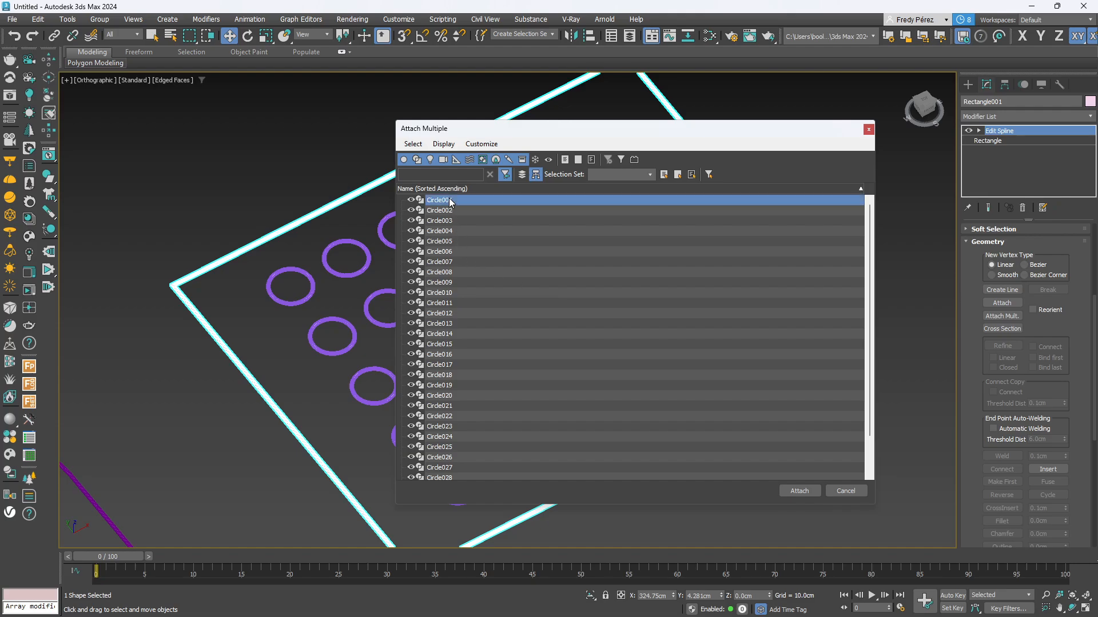
scroll(490, 356, "down", 2)
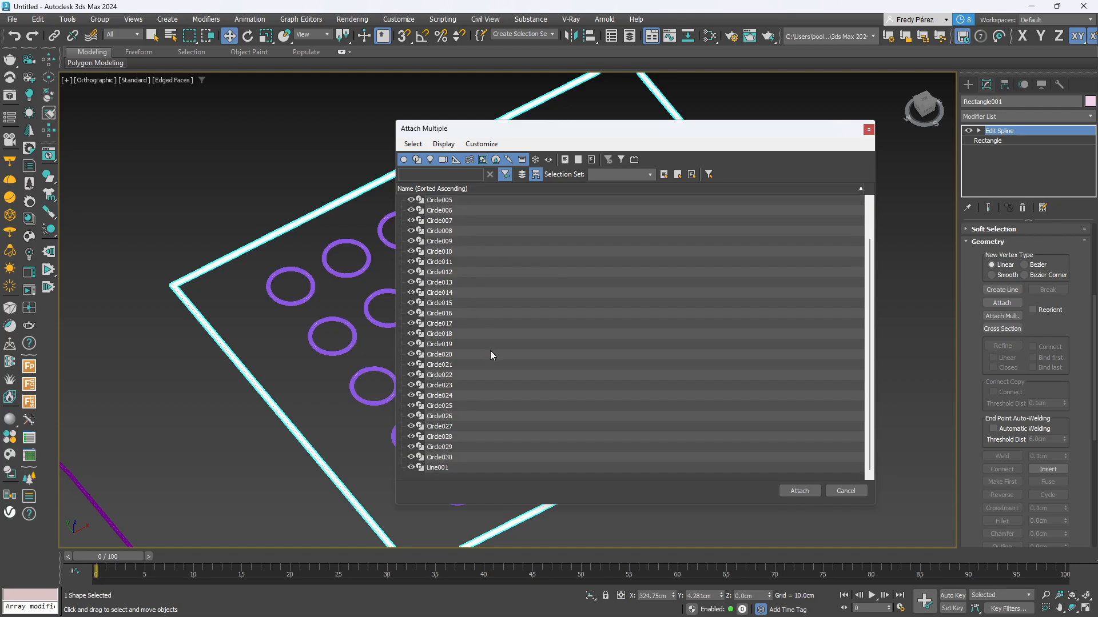
left_click(449, 458, "shift")
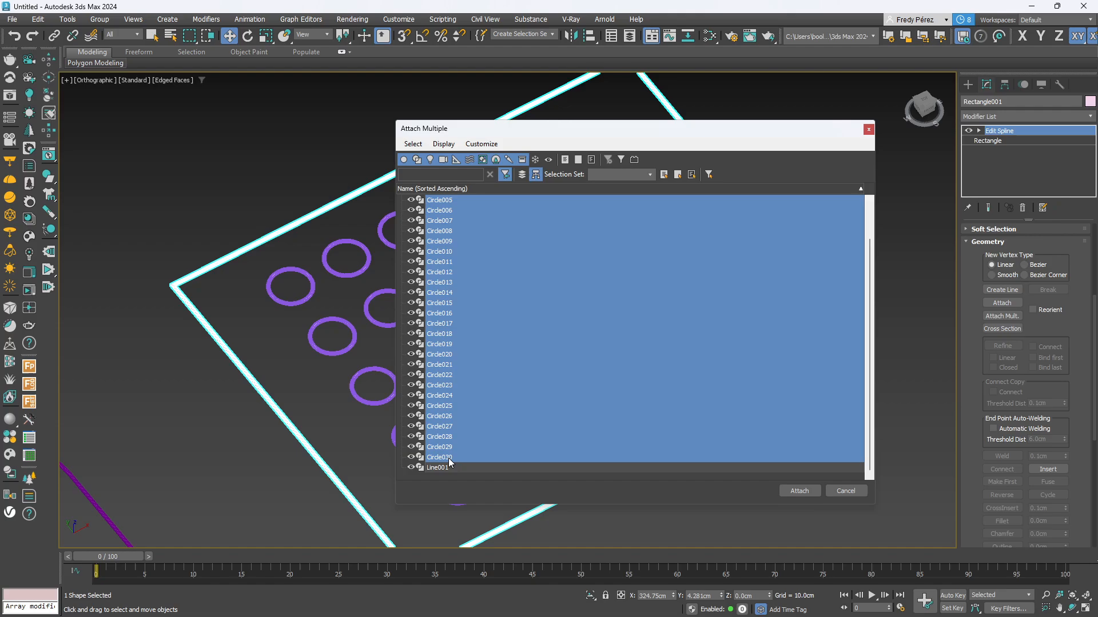
left_click(799, 491)
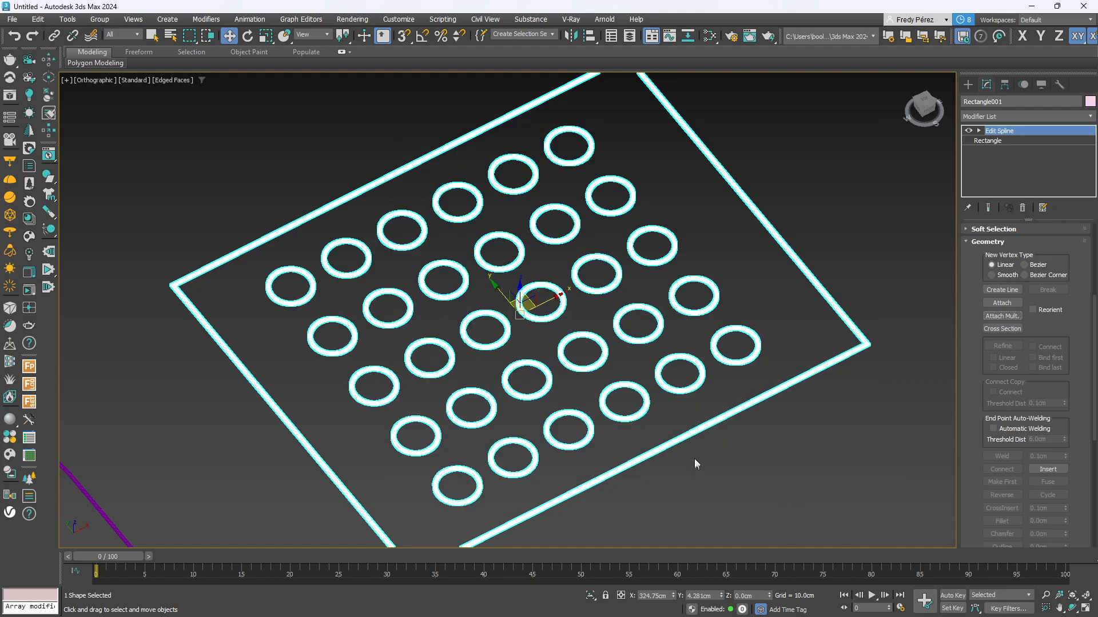
Apply an Extrude modifier with an amount of 12 cm above the rectangle's Edit Spline modifier
left_click(1091, 116)
left_click_drag(1094, 188, 1095, 254)
left_click(981, 447)
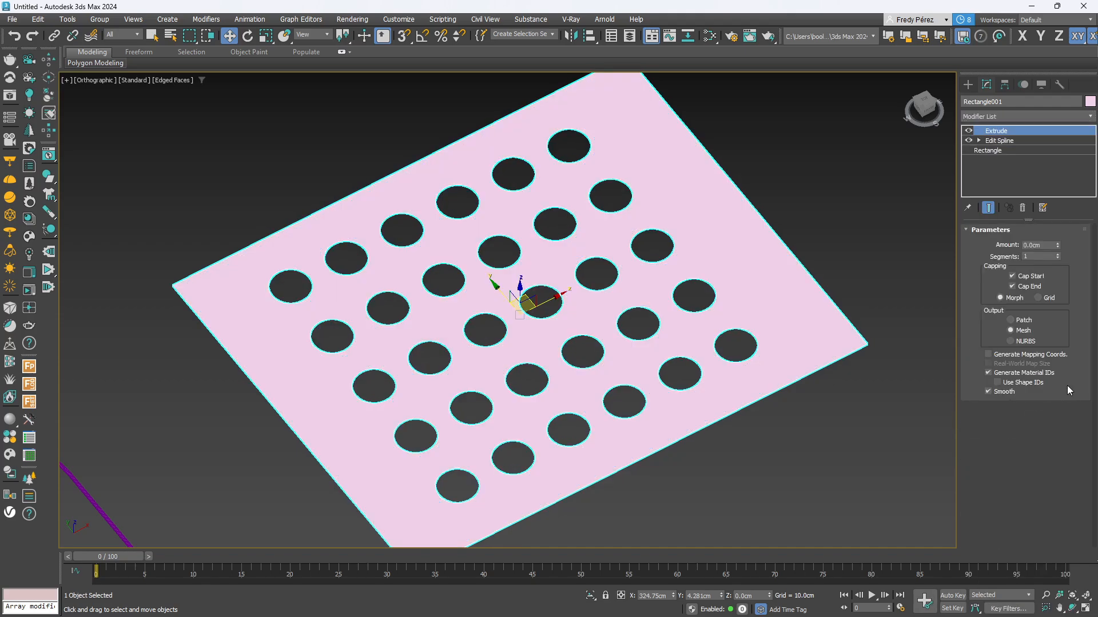
left_click_drag(1057, 245, 998, 253)
mouse_move(713, 294)
middle_mouse_down("alt")
mouse_move(722, 255)
mouse_move(693, 284)
middle_mouse_up("alt")
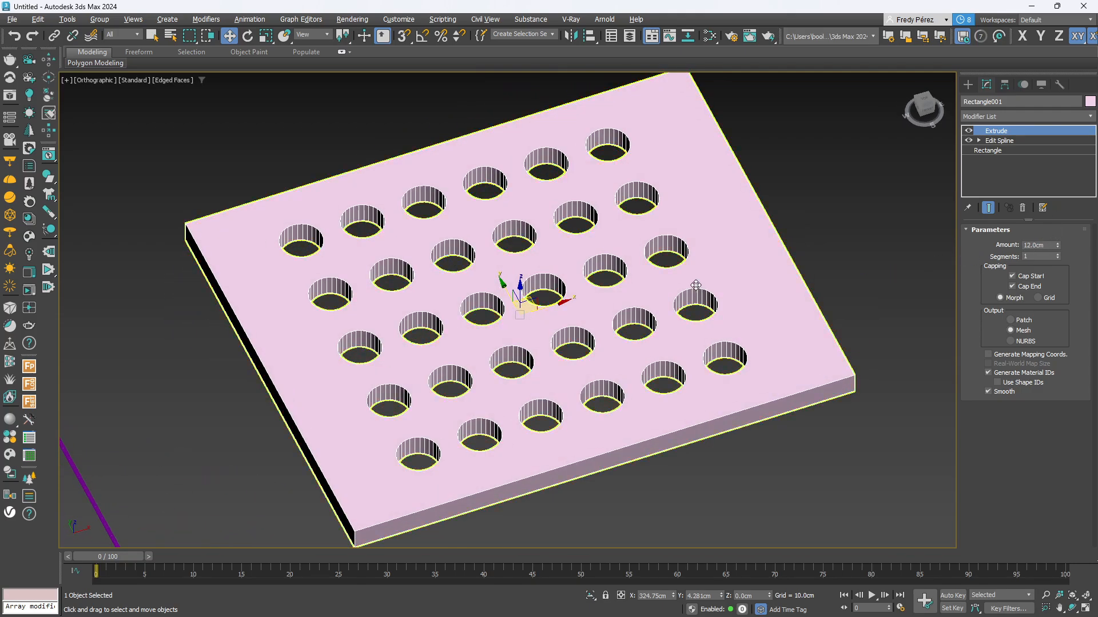
Resize the base Rectangle beneath the modifiers to a length of 239.703 cm and a width of 230.375 cm
left_click(989, 150)
left_click(596, 346)
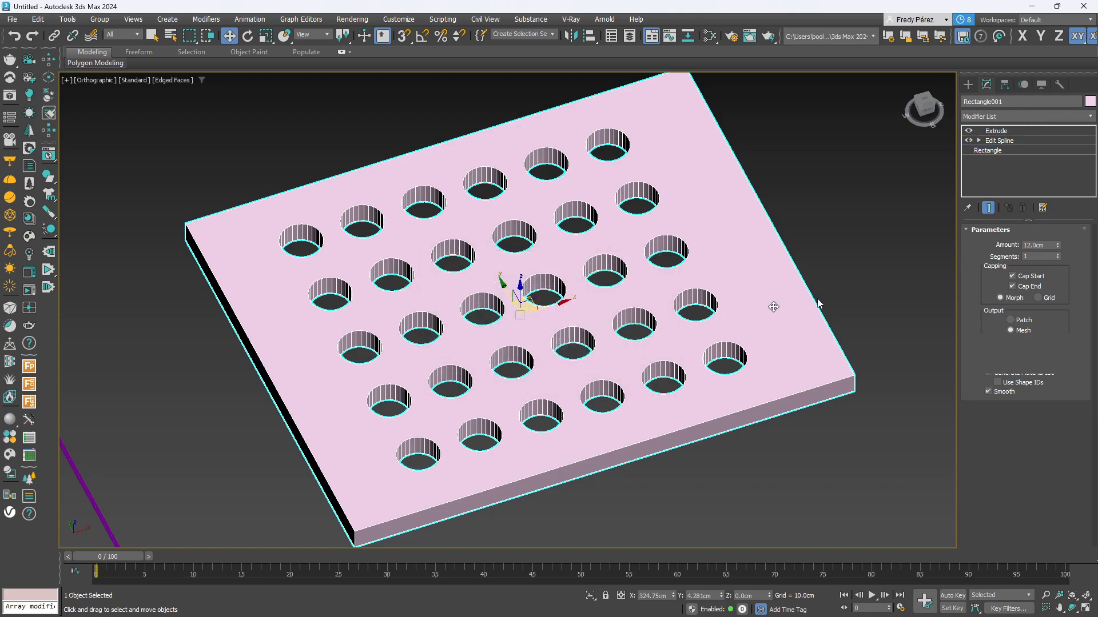
left_click_drag(1061, 269, 1034, 220)
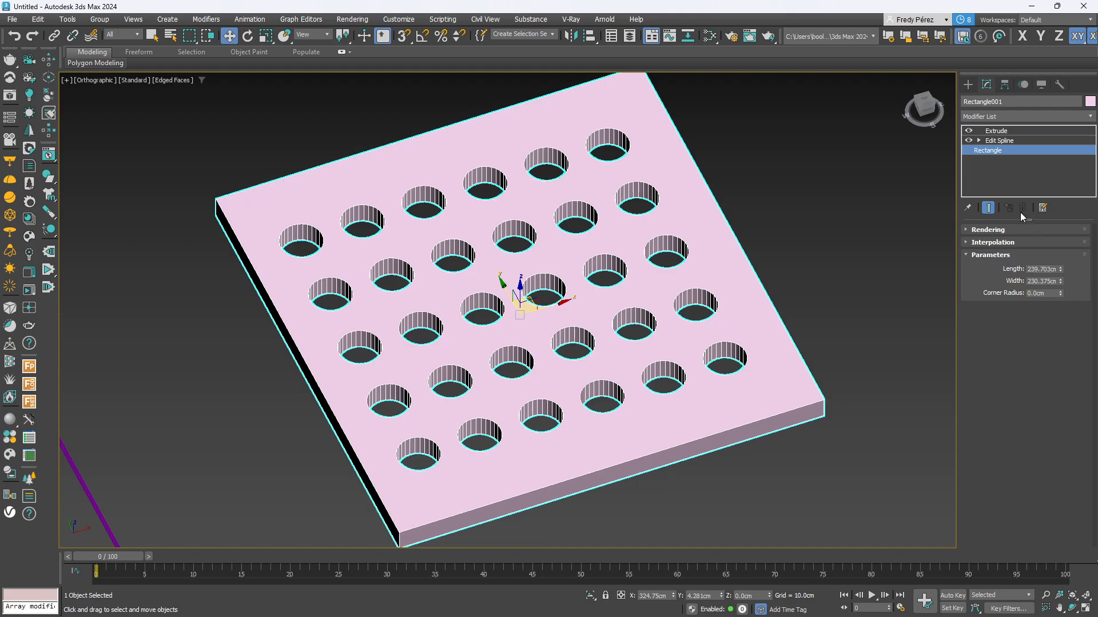
Remove the Extrude and Edit Spline modifiers from the panel and delete the remaining rectangle
left_click(1032, 131)
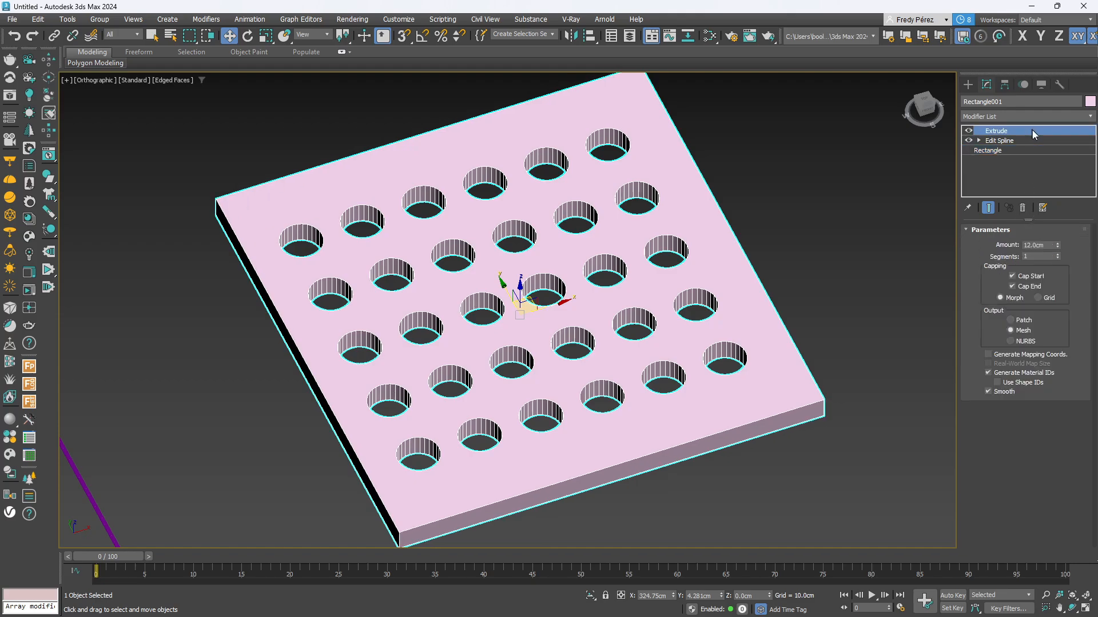
left_click(1024, 208)
left_click(1024, 208)
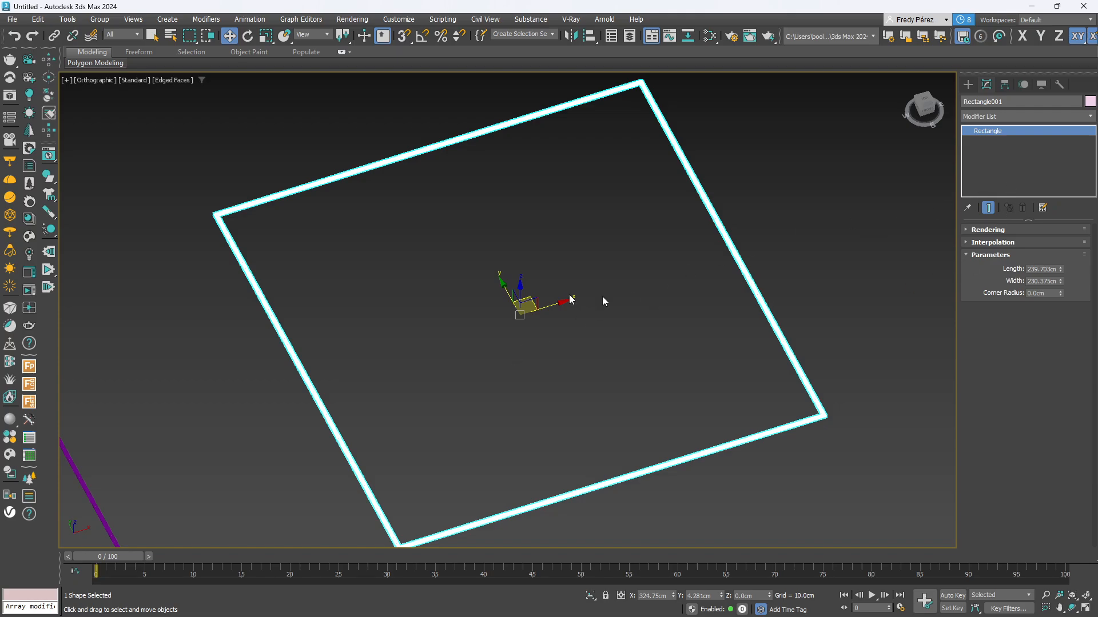
scroll(585, 316, "down", 4)
scroll(527, 335, "up", 4)
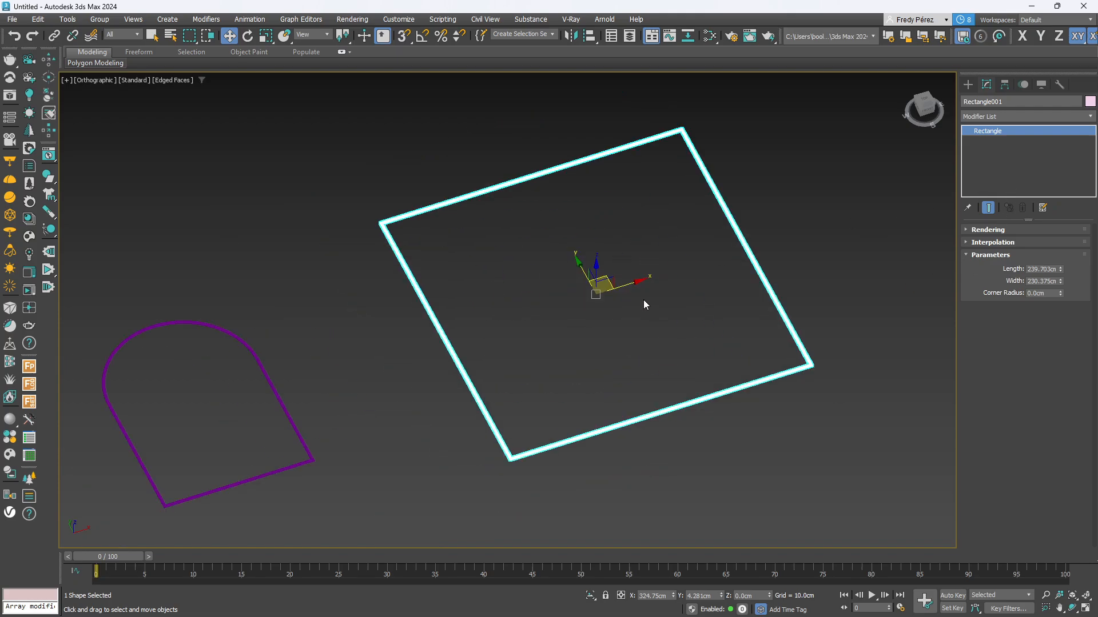
key("Delete")
Switch the viewport to the Top view framed on the arched line and select that line
scroll(643, 299, "up", 2)
middle_click_drag(647, 288, 635, 307)
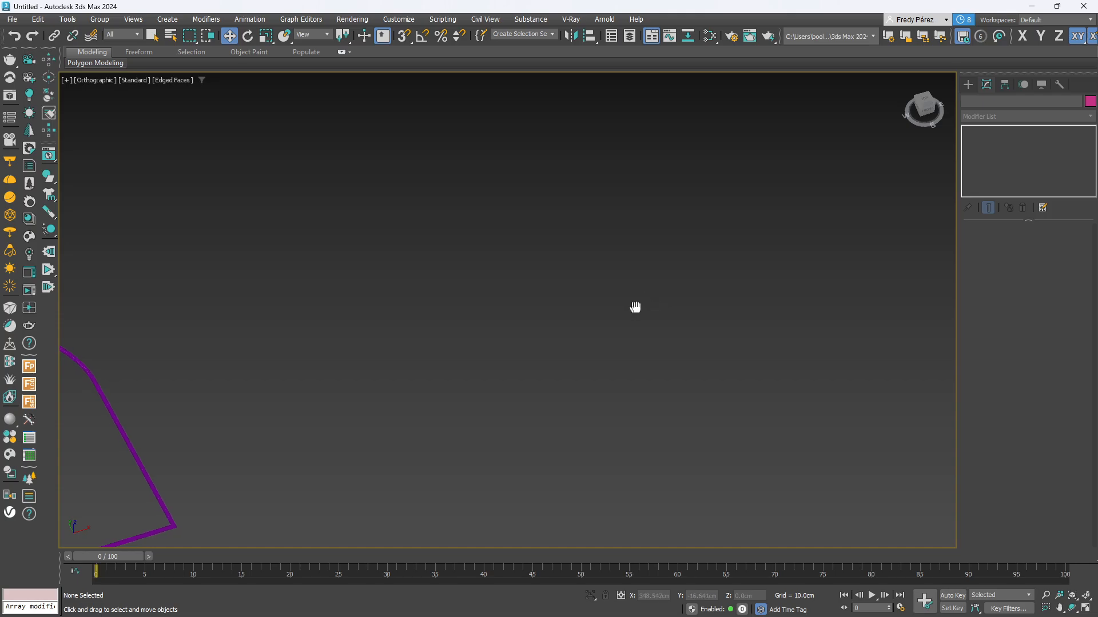
key("t")
key("z")
left_click(682, 324)
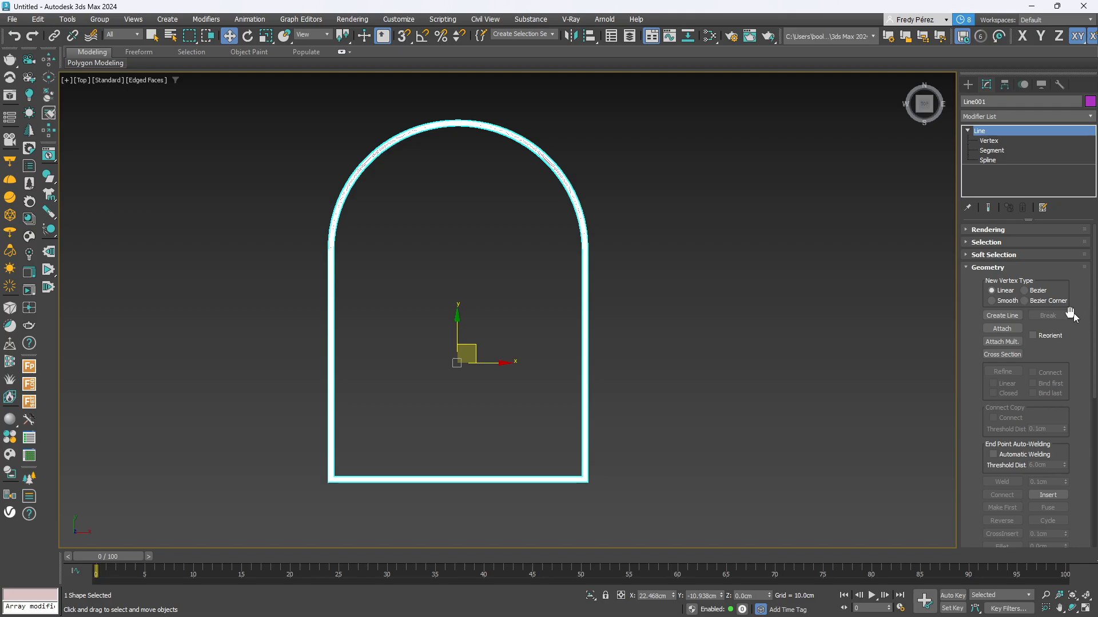
scroll(973, 310, "down", 2)
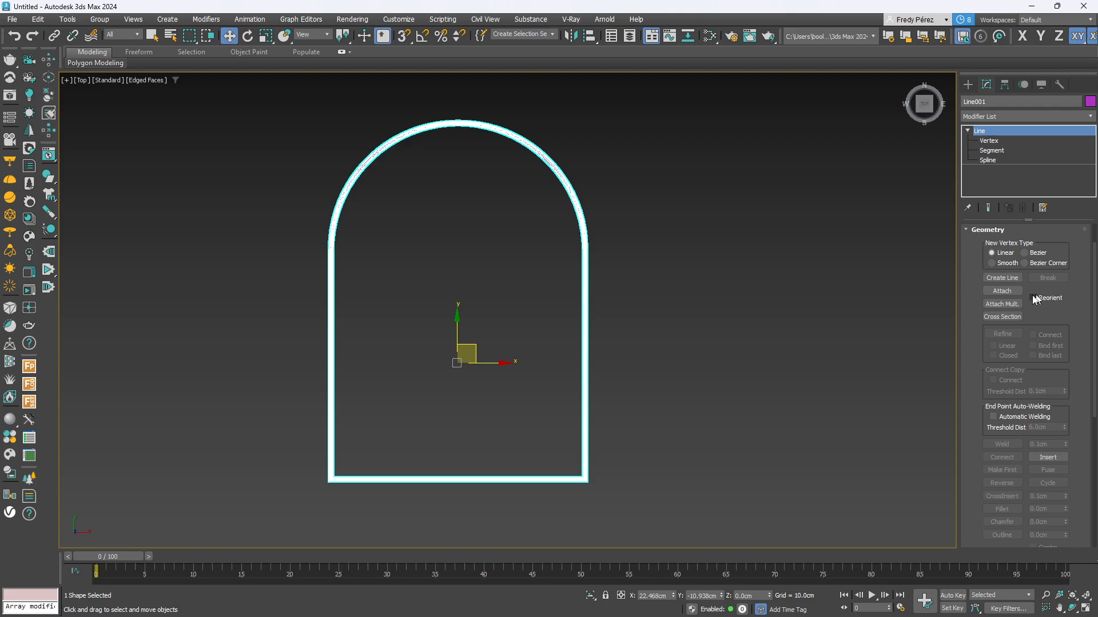
left_click(1007, 317)
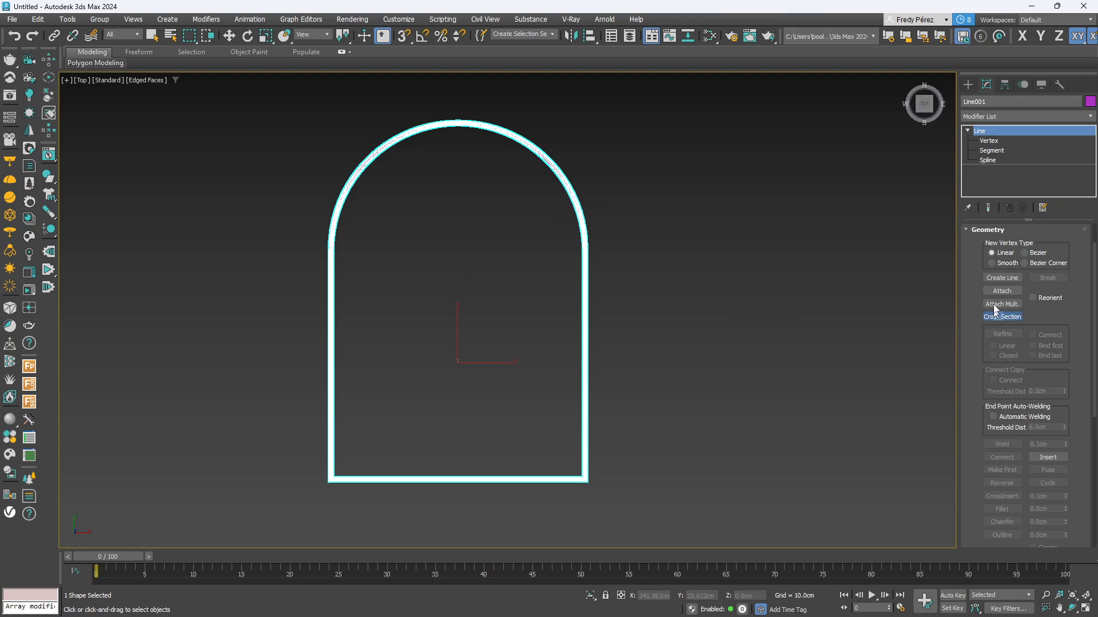
left_click(995, 318)
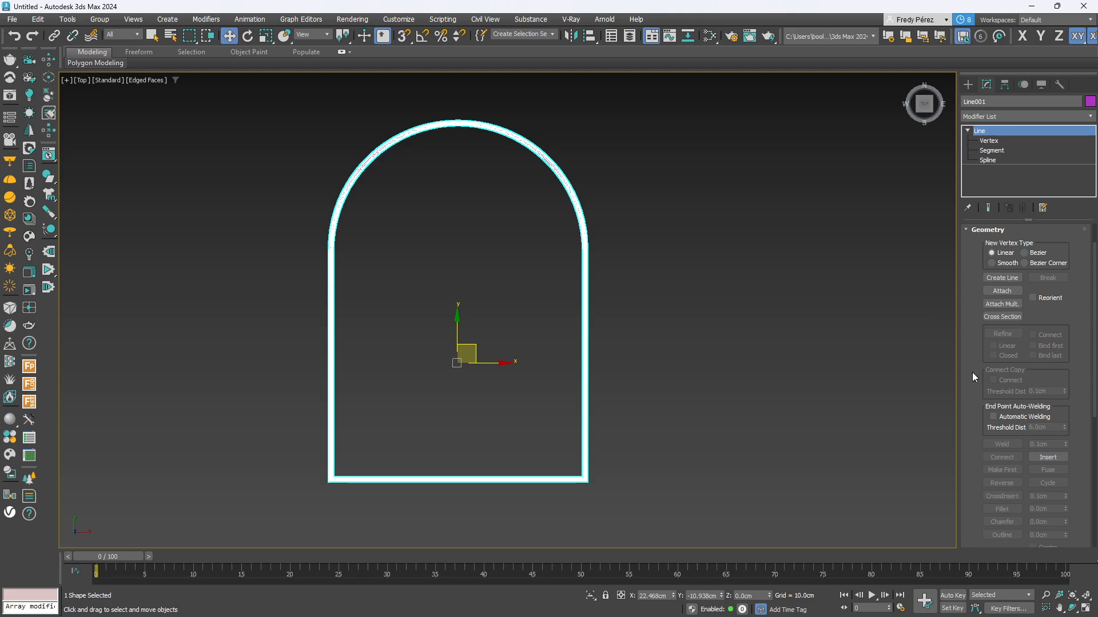
Enter Vertex level on the arched line and turn off its Enable In Viewport rendering option
left_click_drag(972, 372, 967, 408)
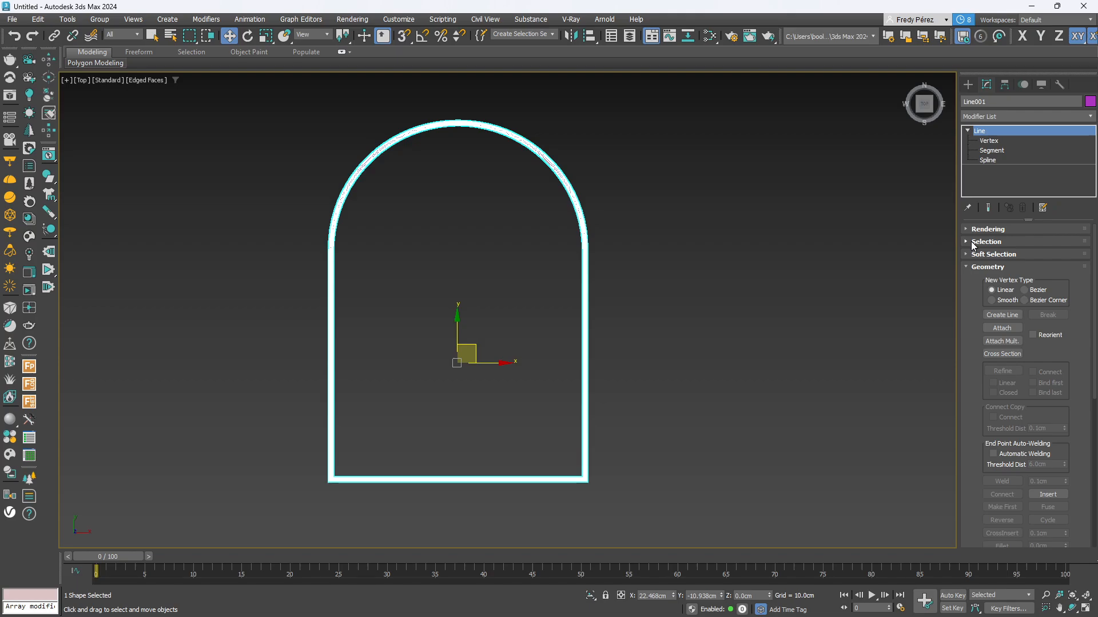
left_click(989, 141)
left_click_drag(967, 385, 973, 329)
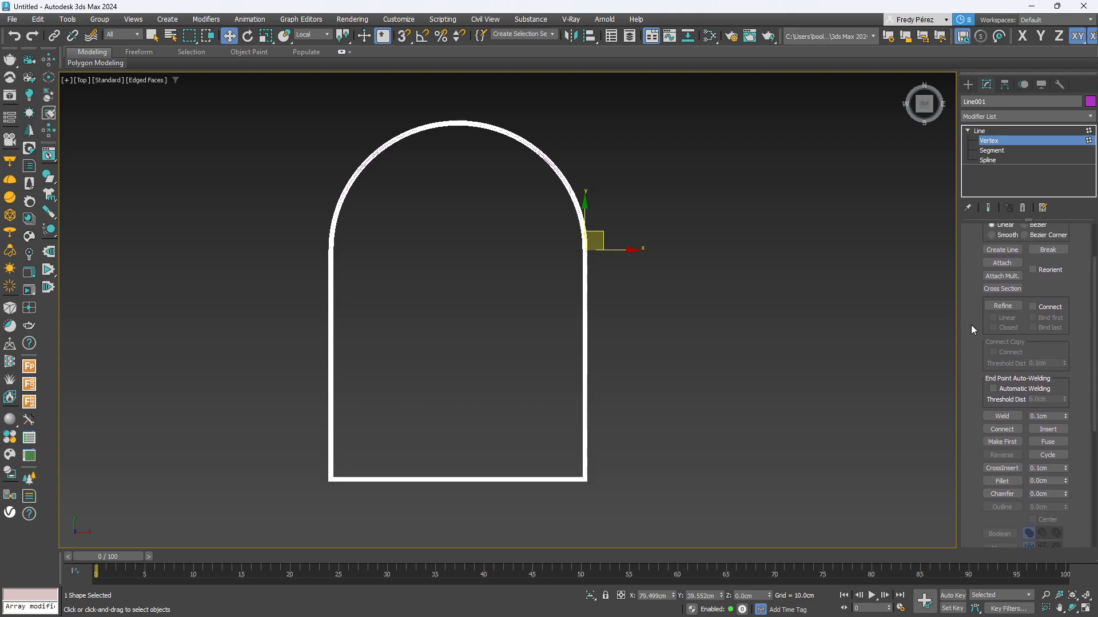
left_click(1003, 307)
scroll(962, 258, "down", 5)
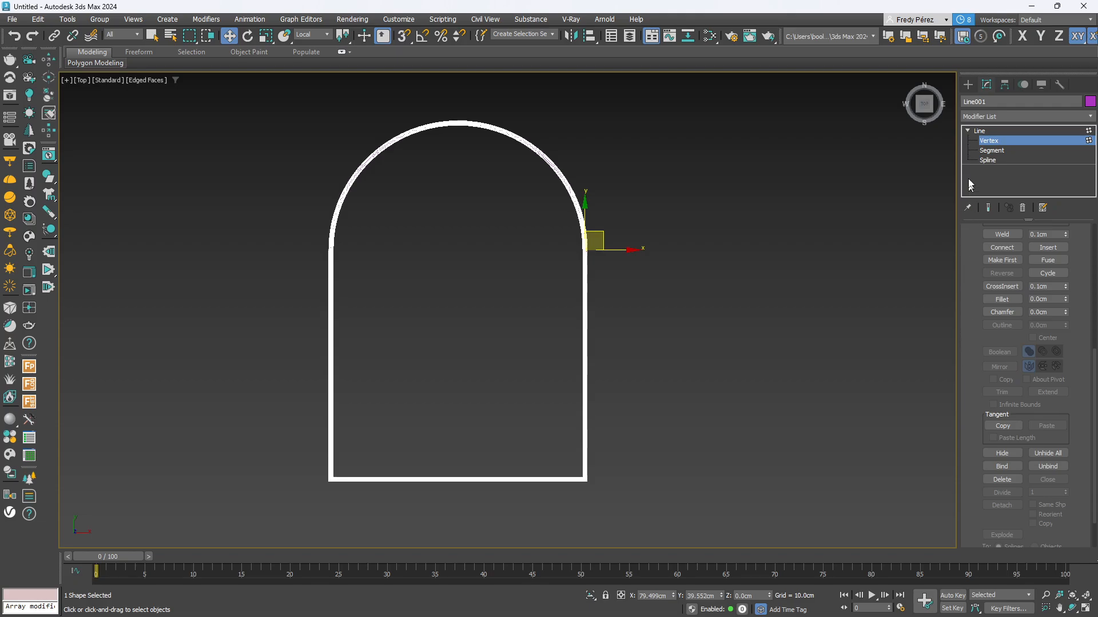
left_click_drag(972, 395, 971, 169)
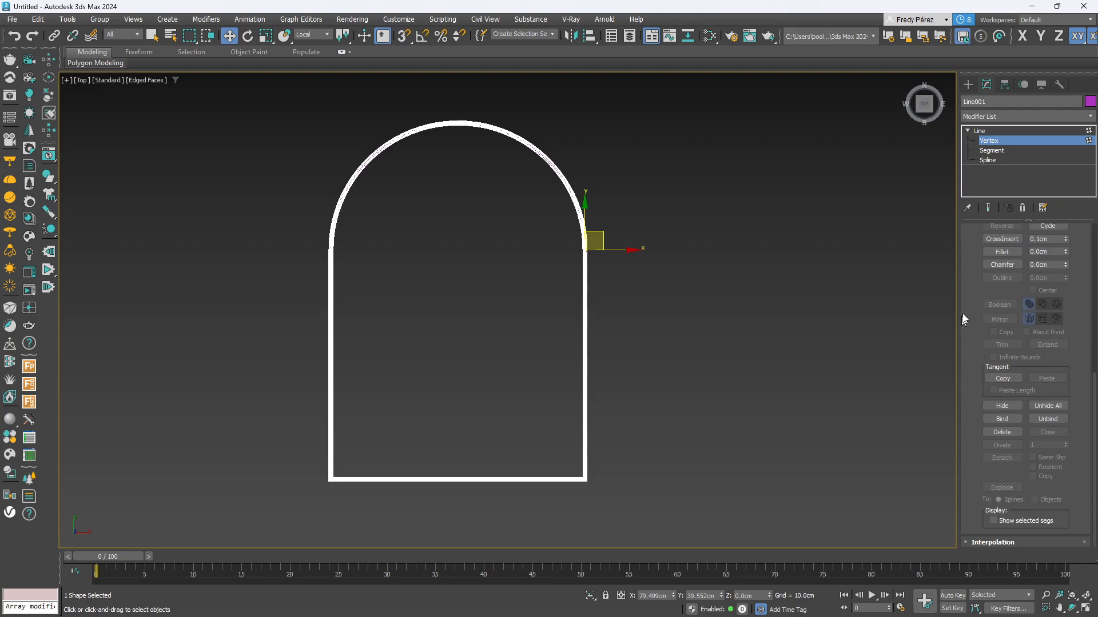
scroll(962, 319, "up", 8)
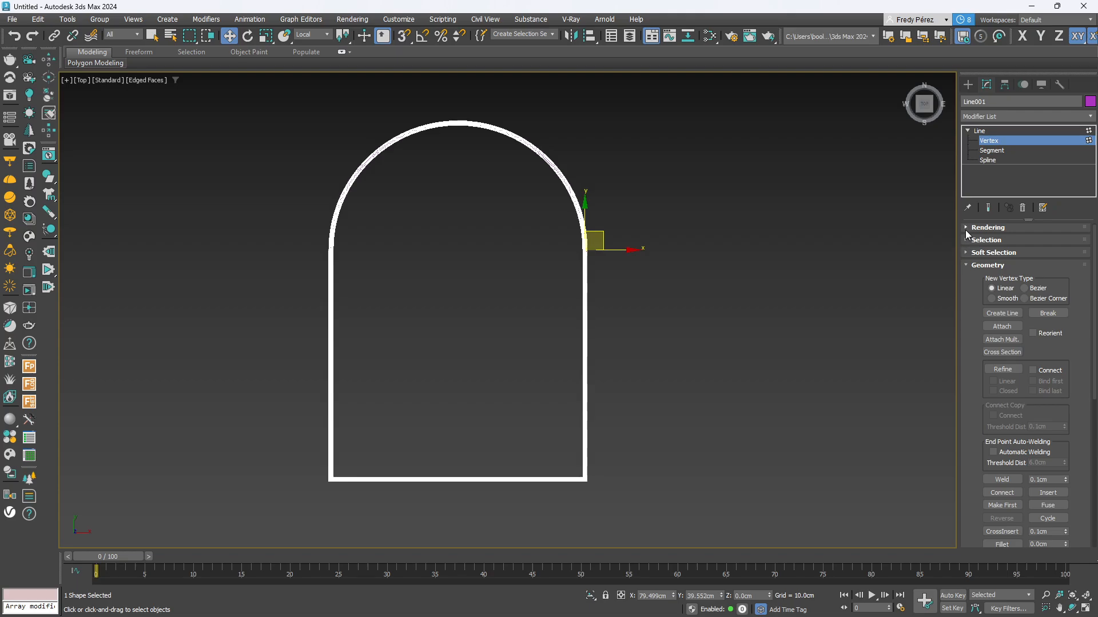
left_click(965, 231)
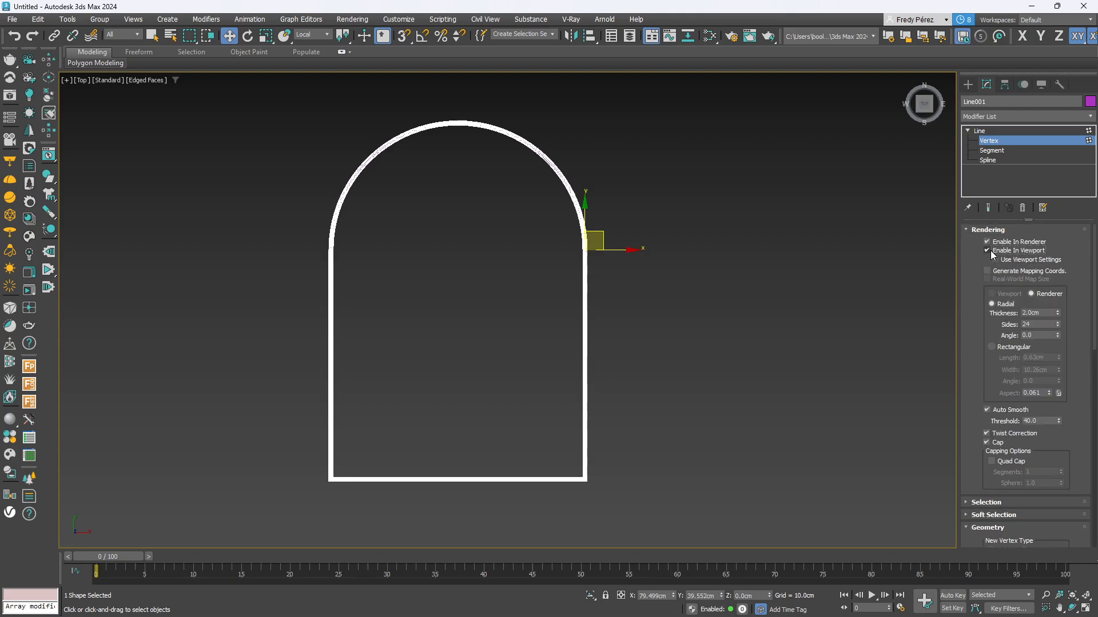
left_click(991, 253)
left_click(966, 230)
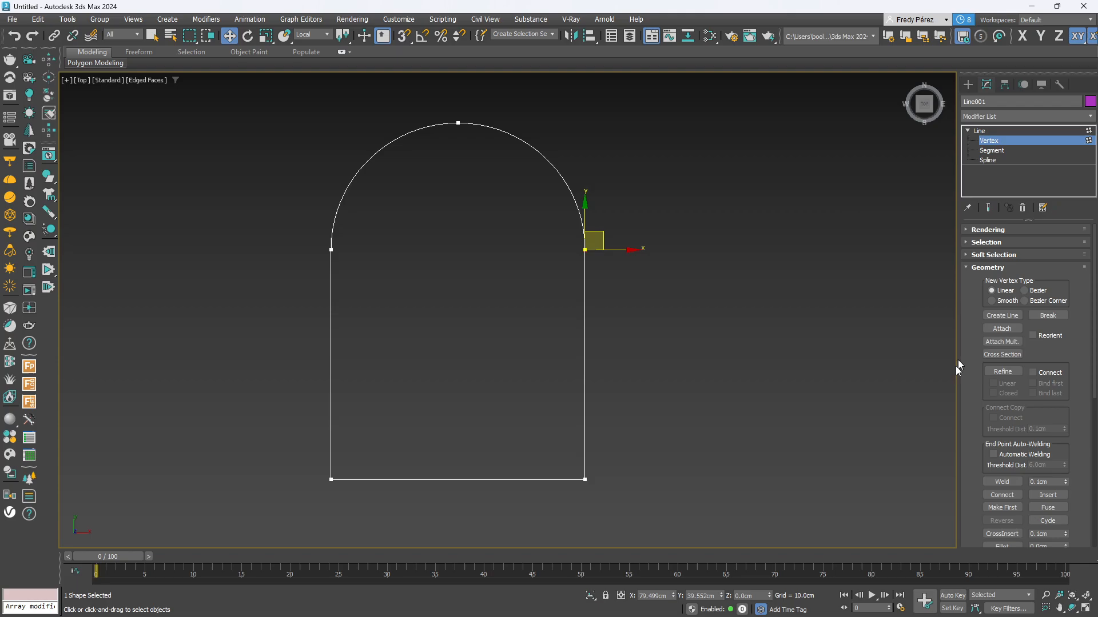
Refine the line by inserting a vertex midway along the bottom edge and one on each vertical side
left_click_drag(966, 366, 966, 224)
scroll(979, 395, "down", 3)
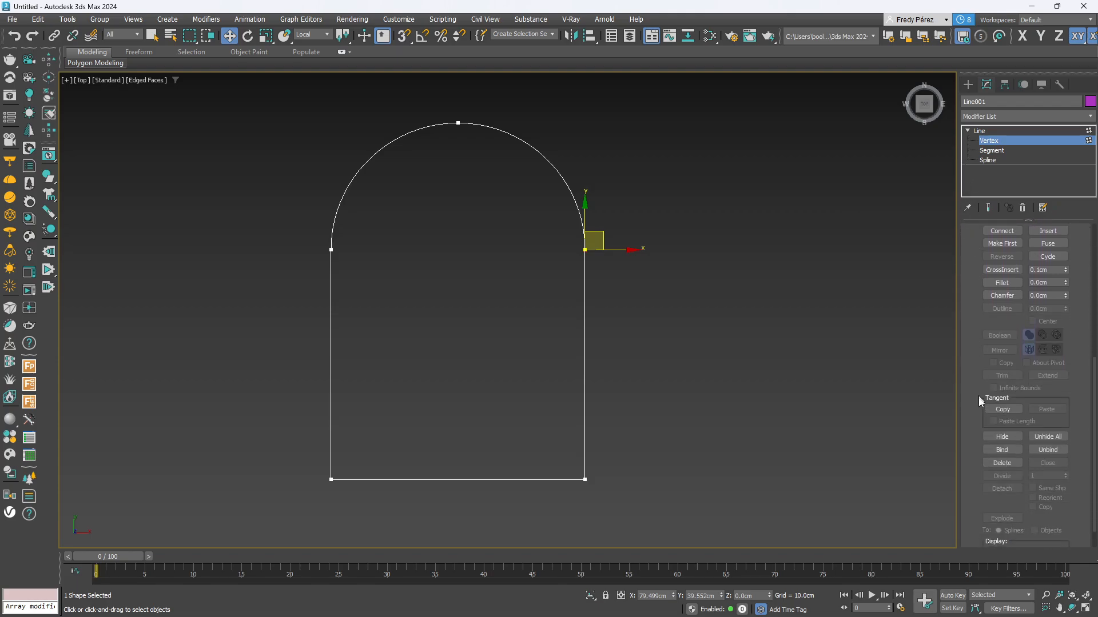
scroll(971, 396, "up", 10)
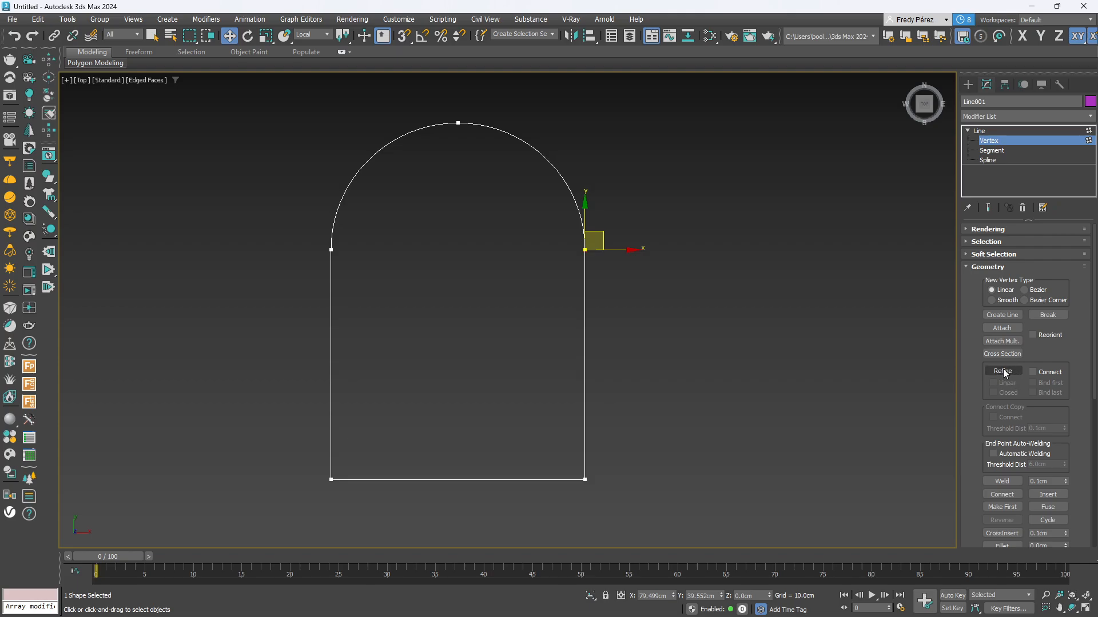
left_click(1005, 371)
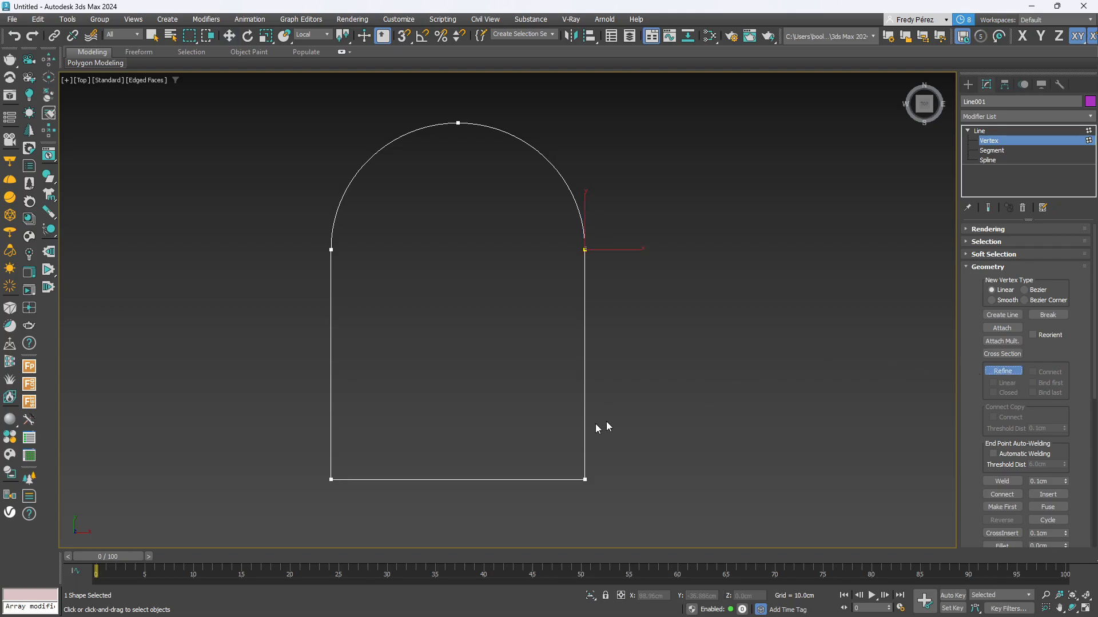
middle_click_drag(604, 407, 666, 349)
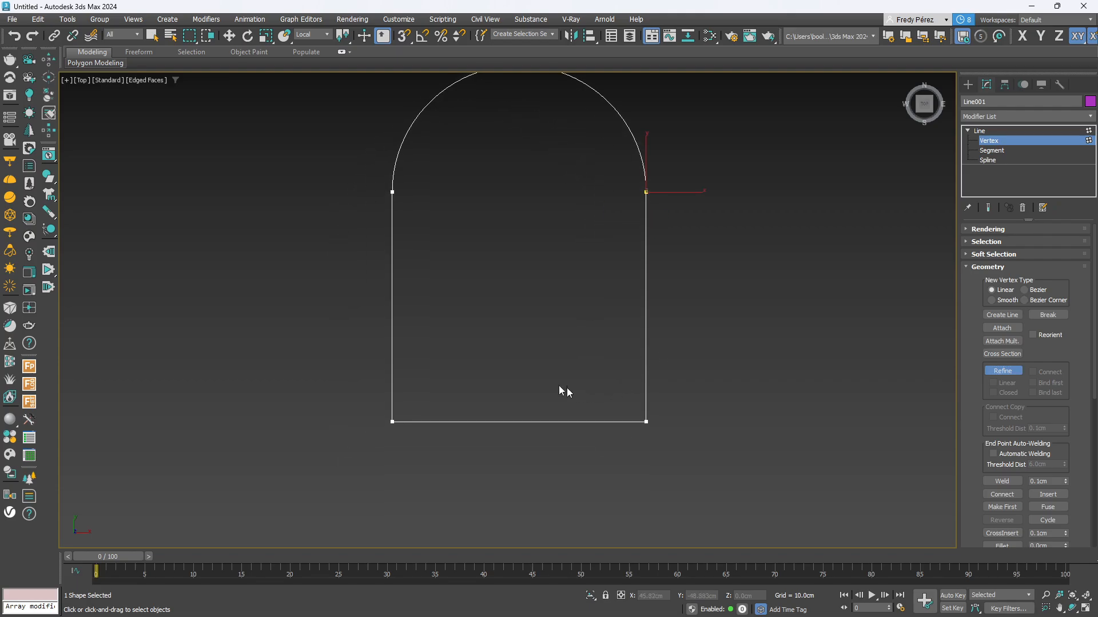
left_click(520, 422)
left_click(646, 313)
left_click(393, 319)
Move the three added vertices outward, the bottom one to about Y -106 cm and the right one to about X 142 cm
left_click(228, 36)
left_click(517, 421)
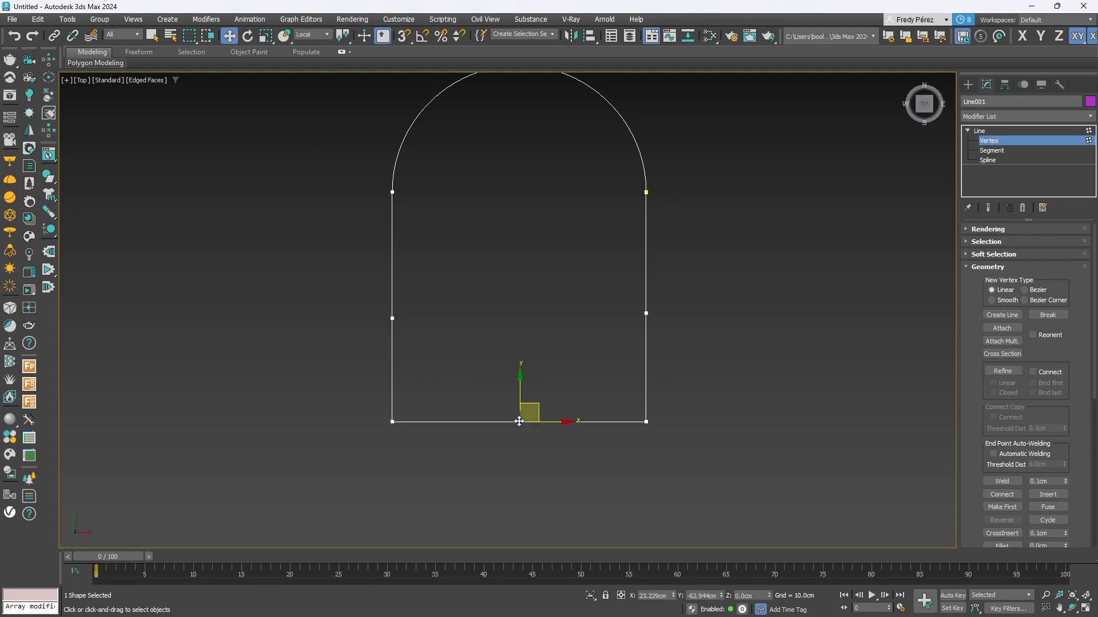
left_click_drag(536, 404, 534, 494)
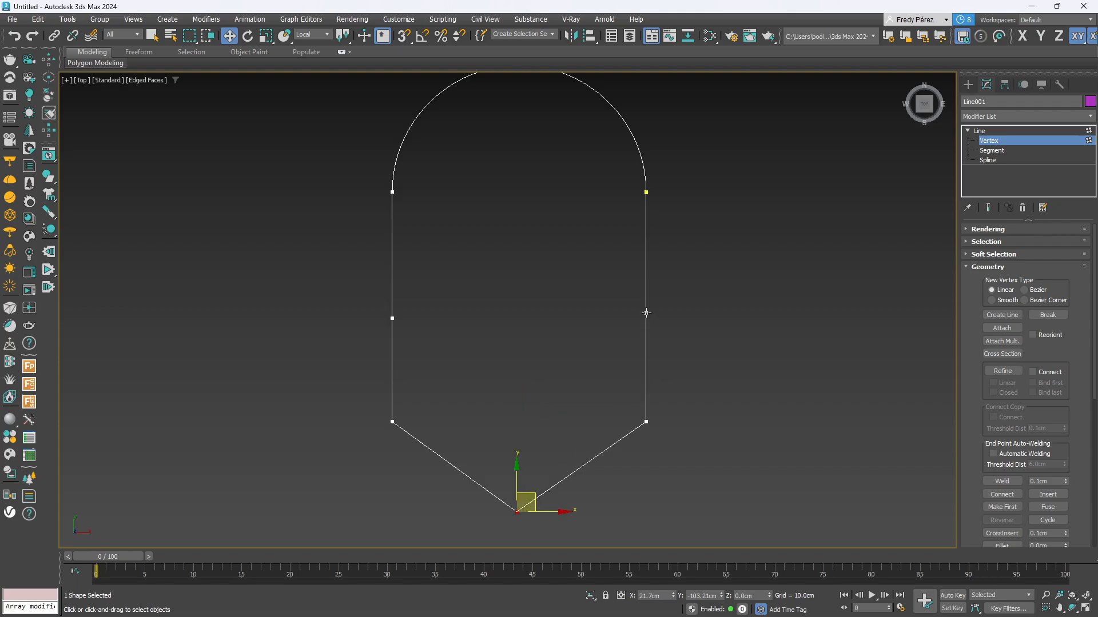
left_click_drag(646, 313, 743, 307)
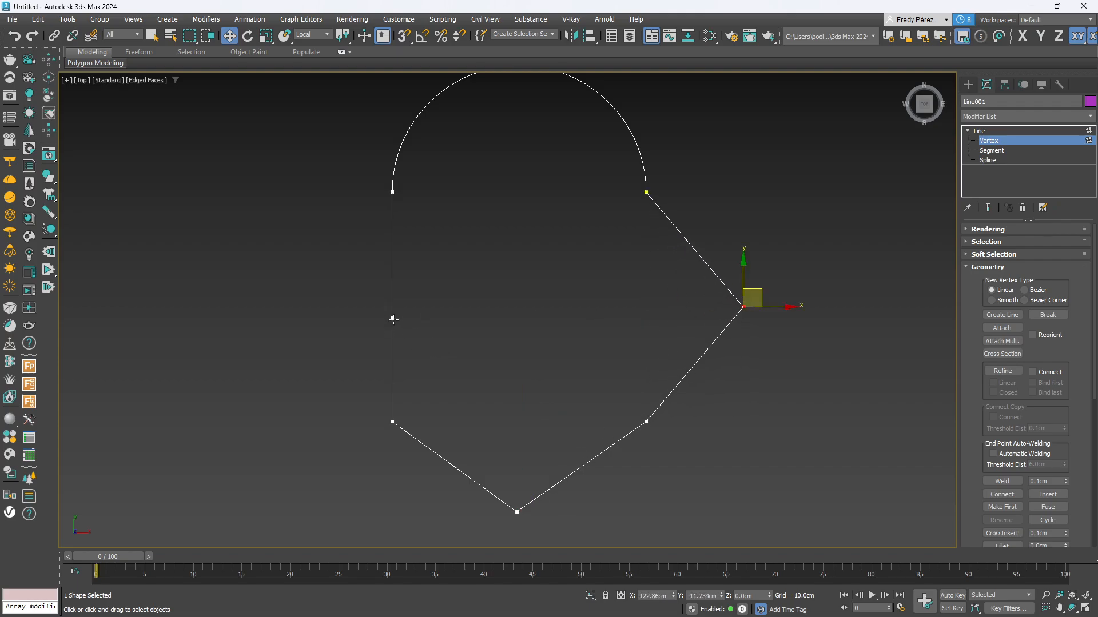
left_click_drag(393, 319, 272, 318)
left_click_drag(743, 307, 789, 313)
middle_click_drag(643, 331, 644, 286)
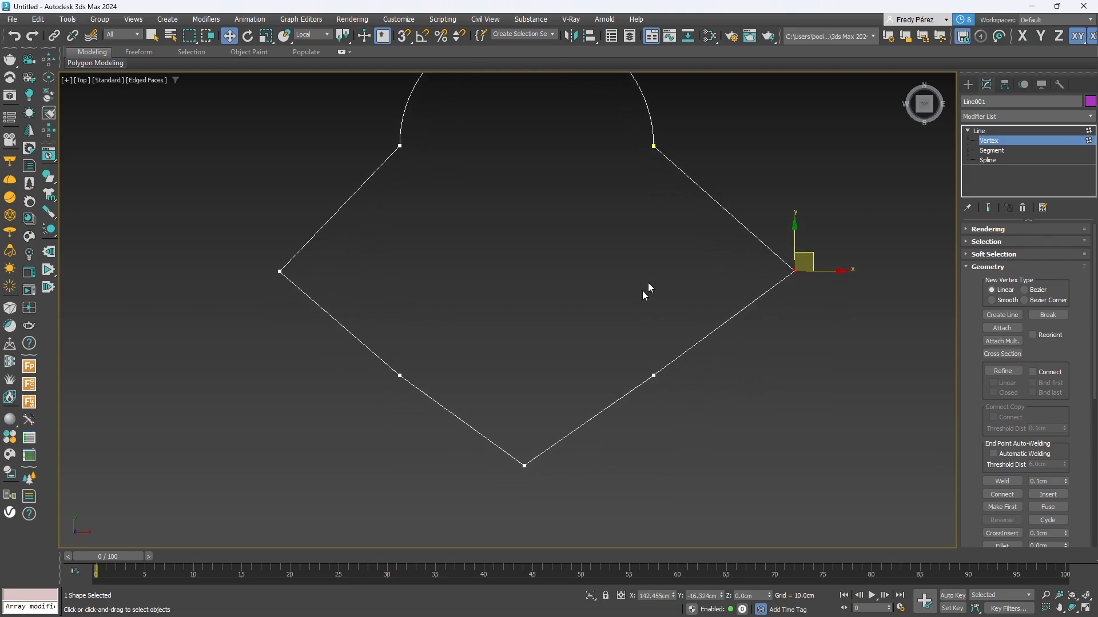
Convert the bottom vertex to Bezier and adjust its tangent handles into an even, horizontal curve
left_click(524, 468)
right_click(525, 467)
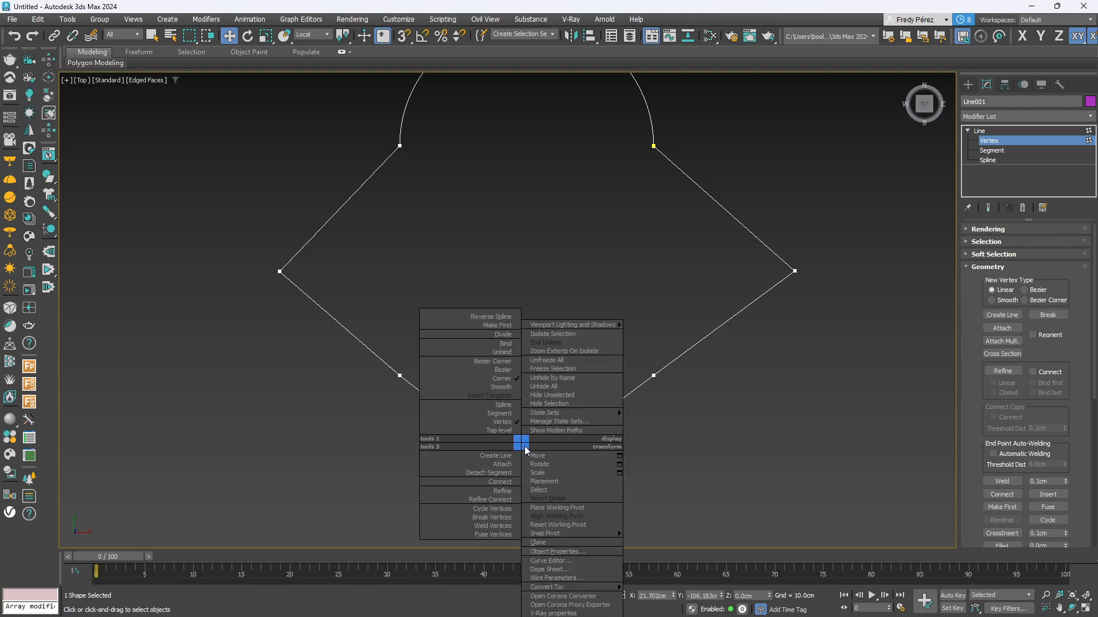
left_click(507, 372)
left_click_drag(588, 522, 673, 465)
scroll(589, 383, "down", 3)
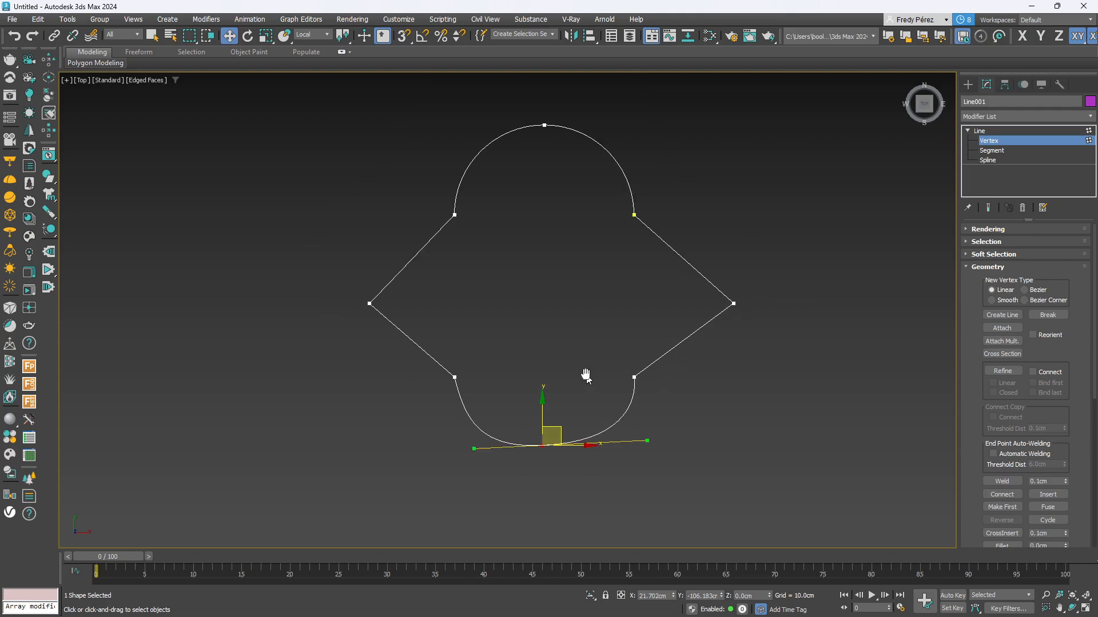
left_click_drag(631, 456, 605, 462)
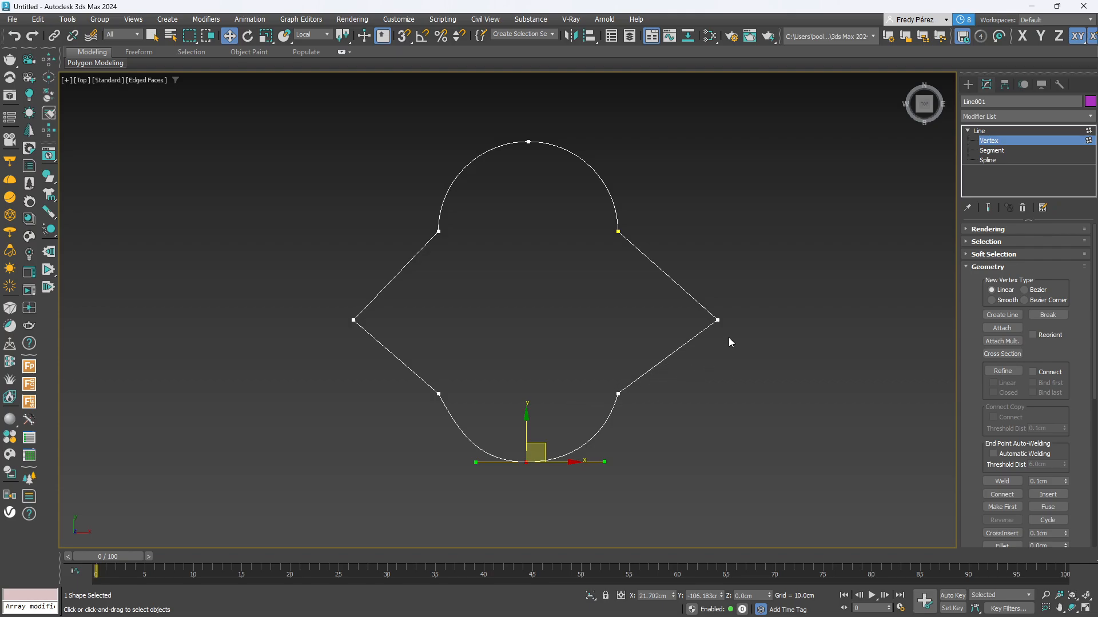
Select the rightmost corner vertex and open its vertex type options
left_click(718, 320)
scroll(723, 321, "up", 5)
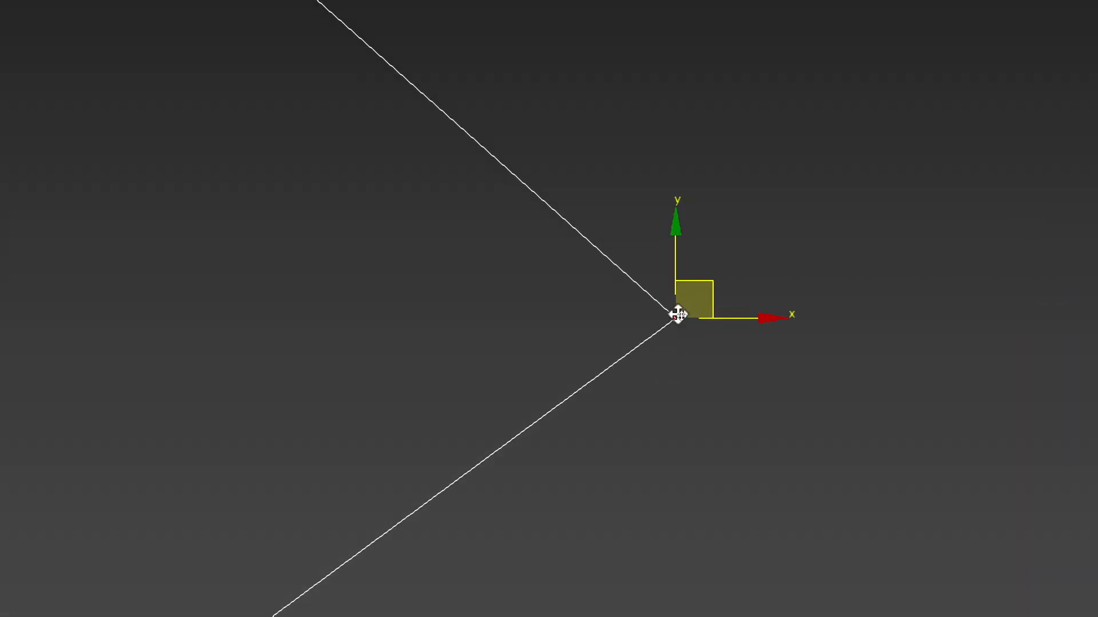
right_click(680, 316)
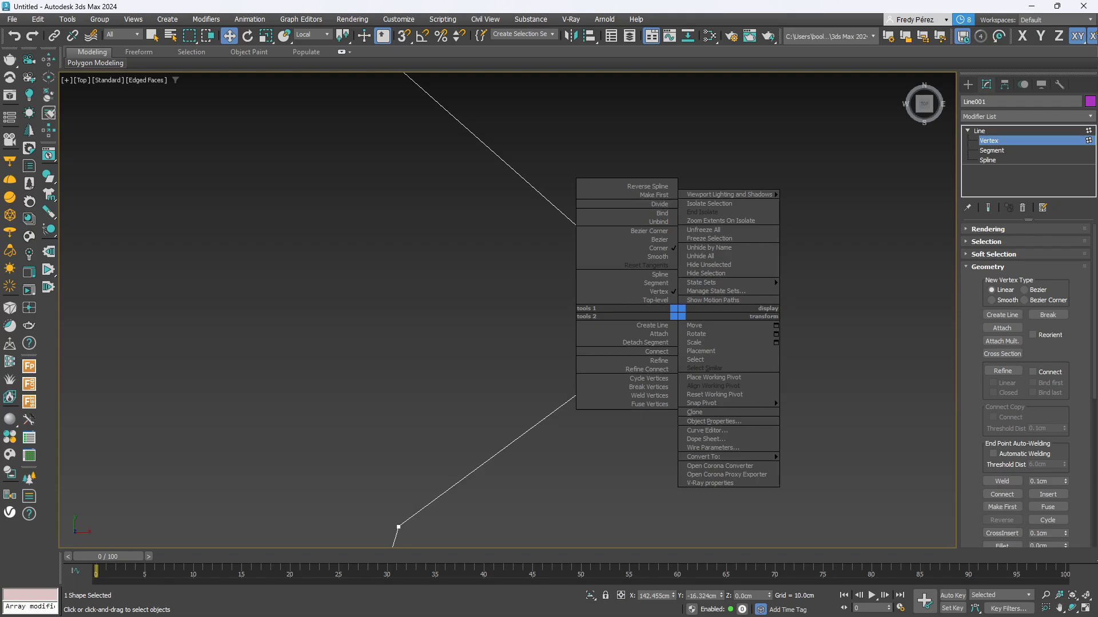
Switch to Discord and stop sharing Screen 1 in the voice channel, dismissing the new share selection
left_click_drag(1097, 23, 680, 21)
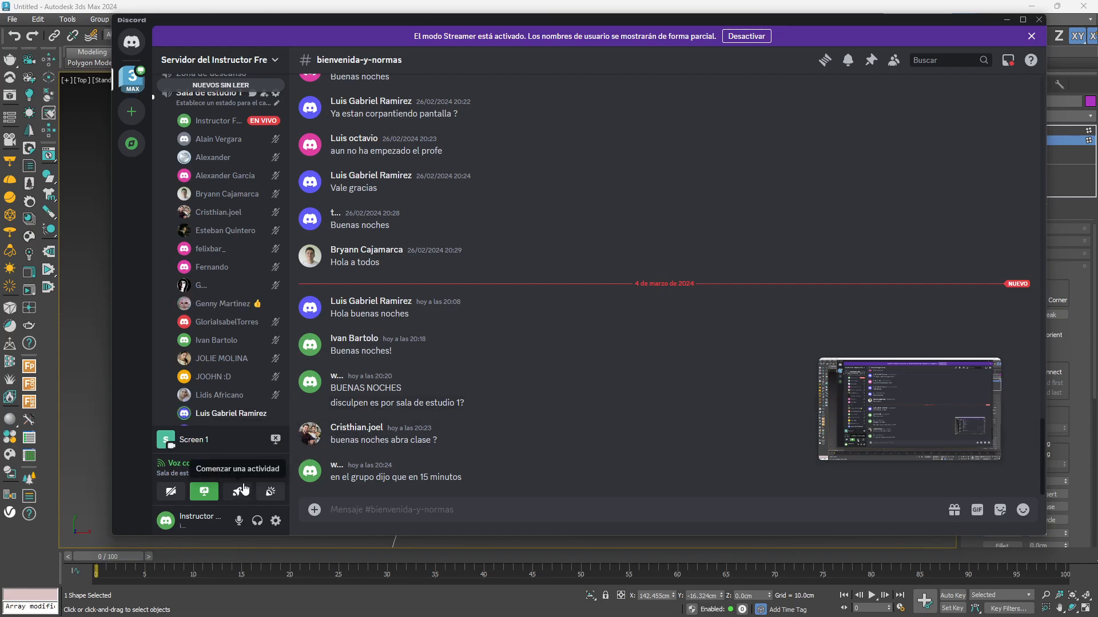
left_click(277, 442)
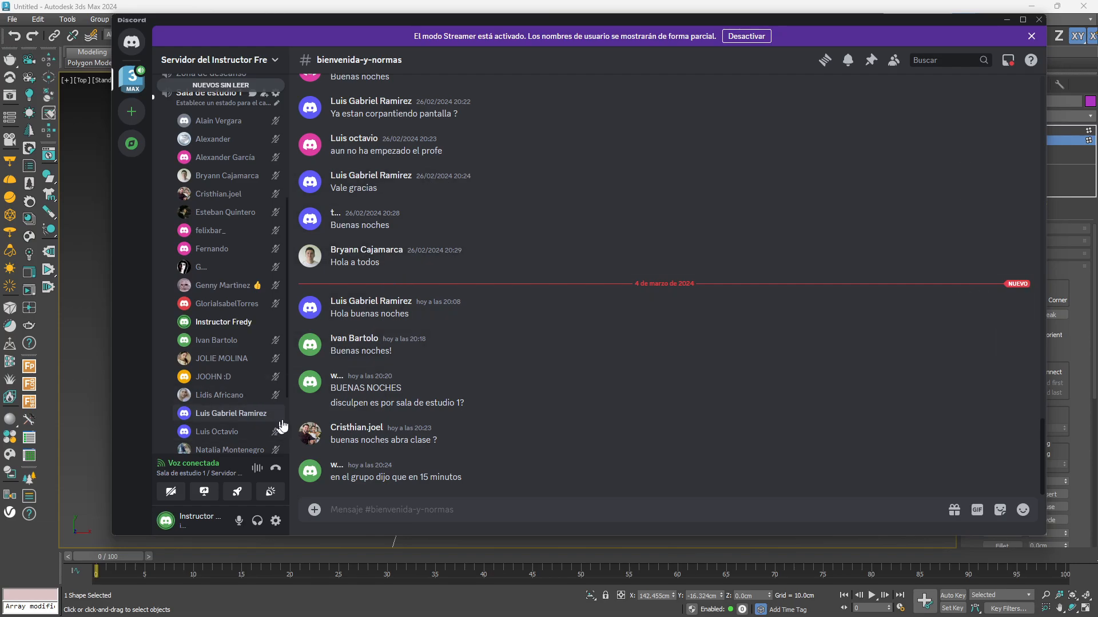
left_click(204, 491)
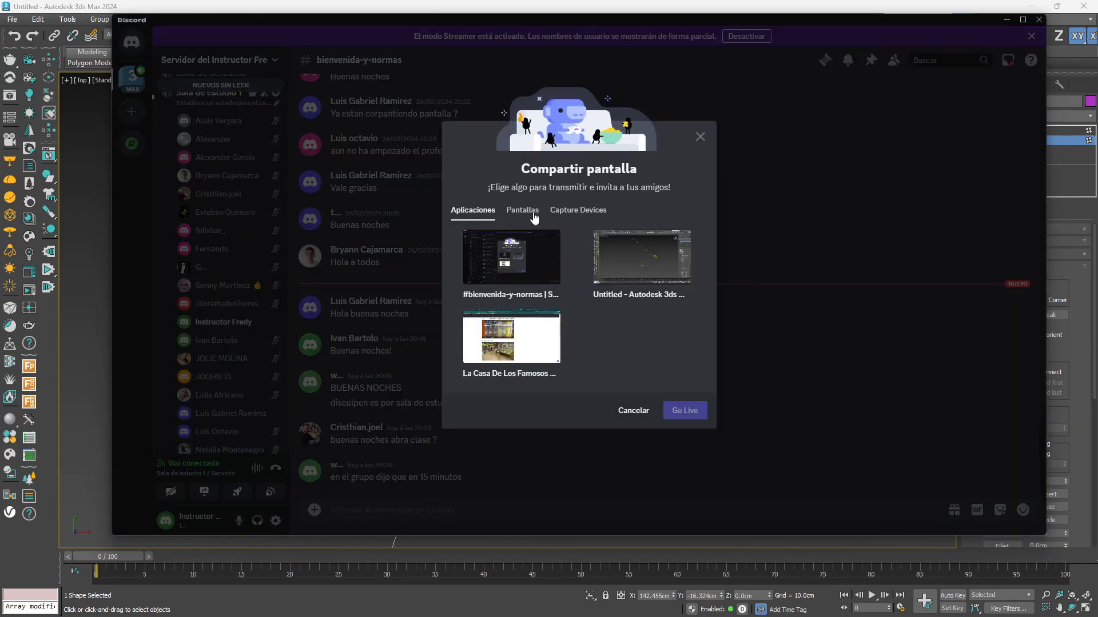
left_click(699, 138)
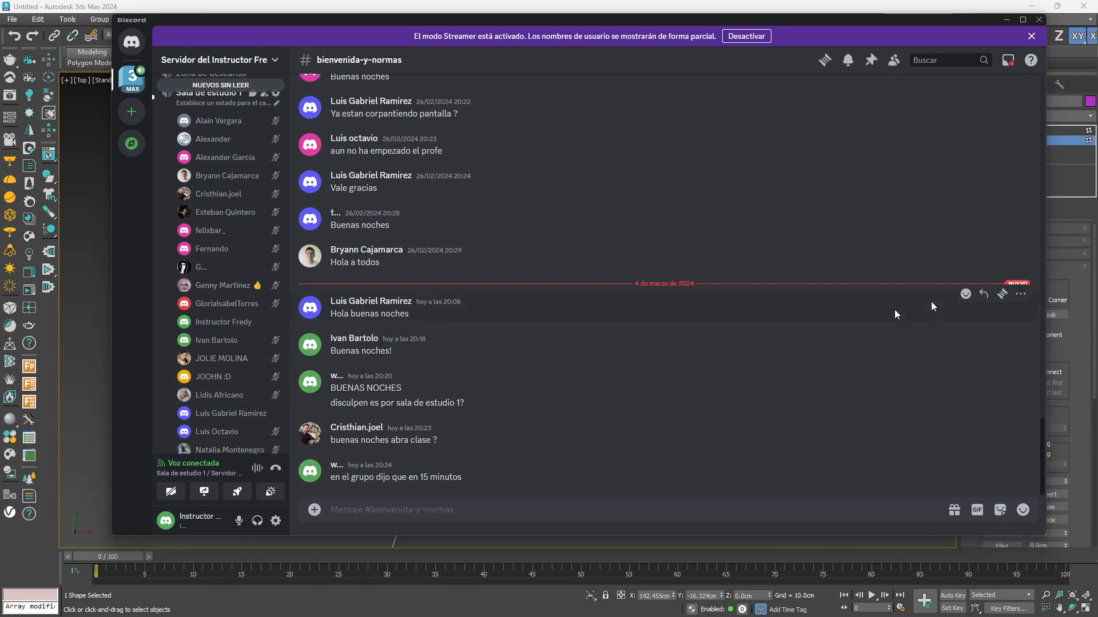
Reposition the Discord window, watch the live participant's screen share, and close that stream view
left_click_drag(927, 21, 902, 55)
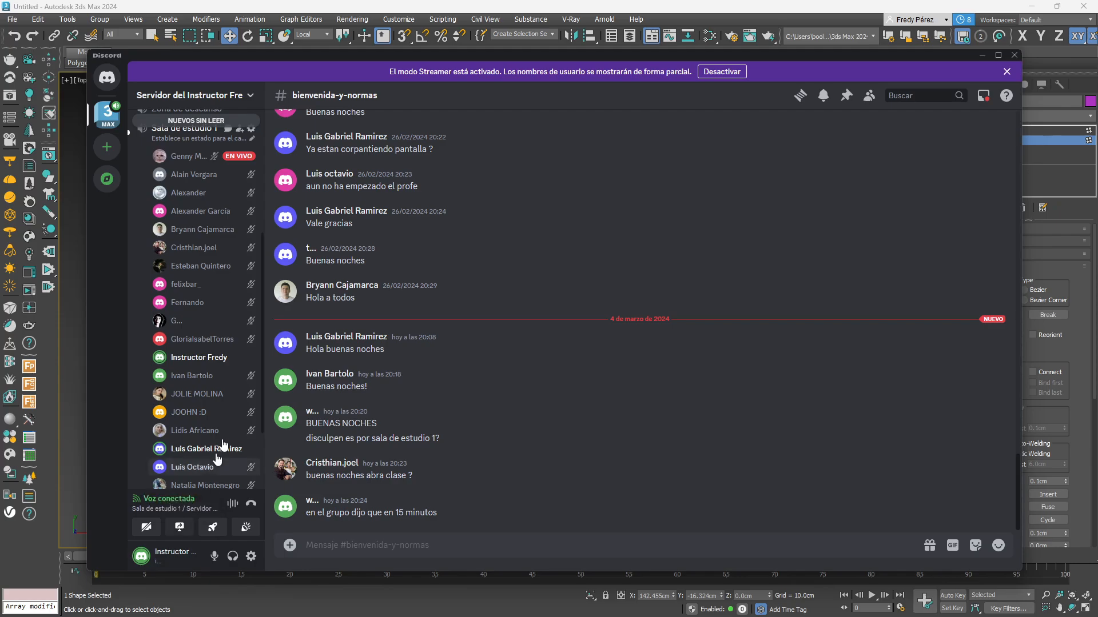
mouse_move(192, 164)
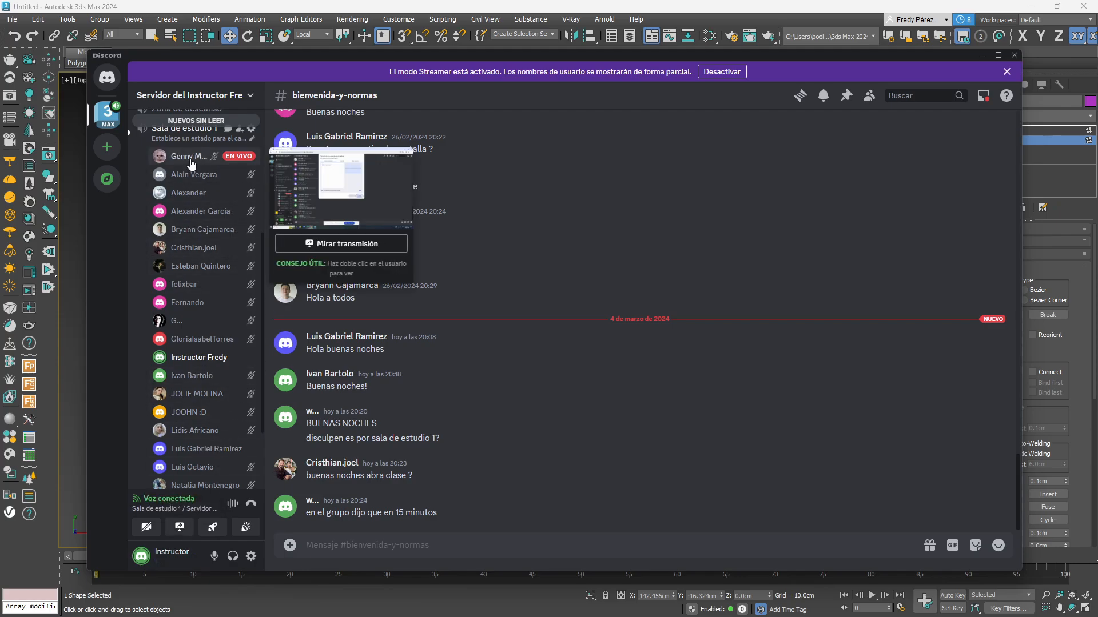
left_click(341, 243)
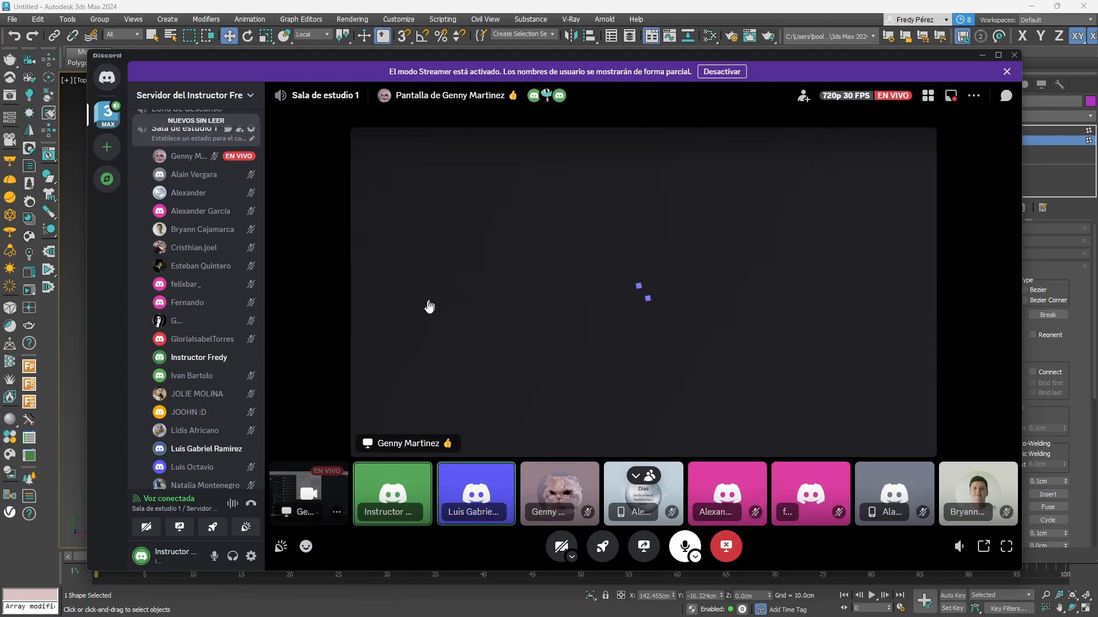
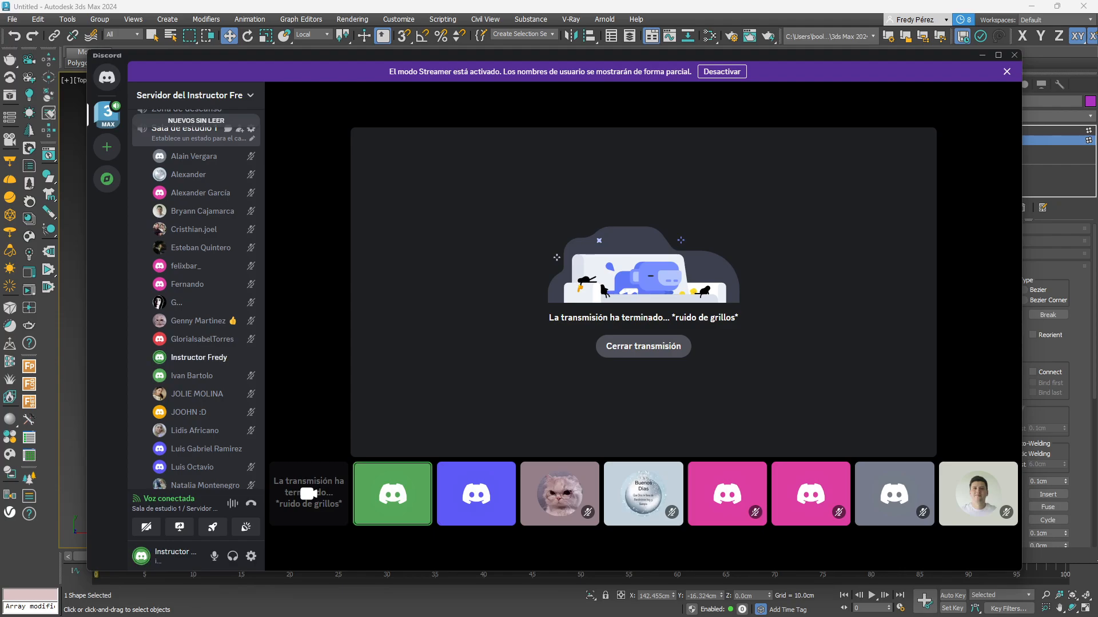
left_click(643, 346)
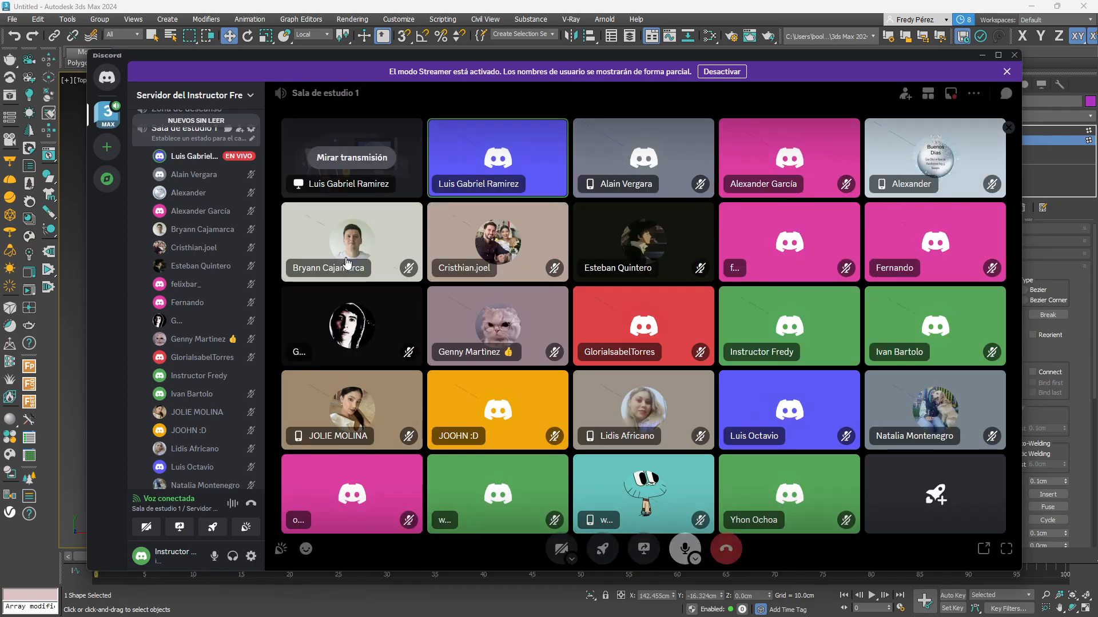
Watch the second participant's live screen share in a maximized Discord window, and close that stream view
left_click(240, 160)
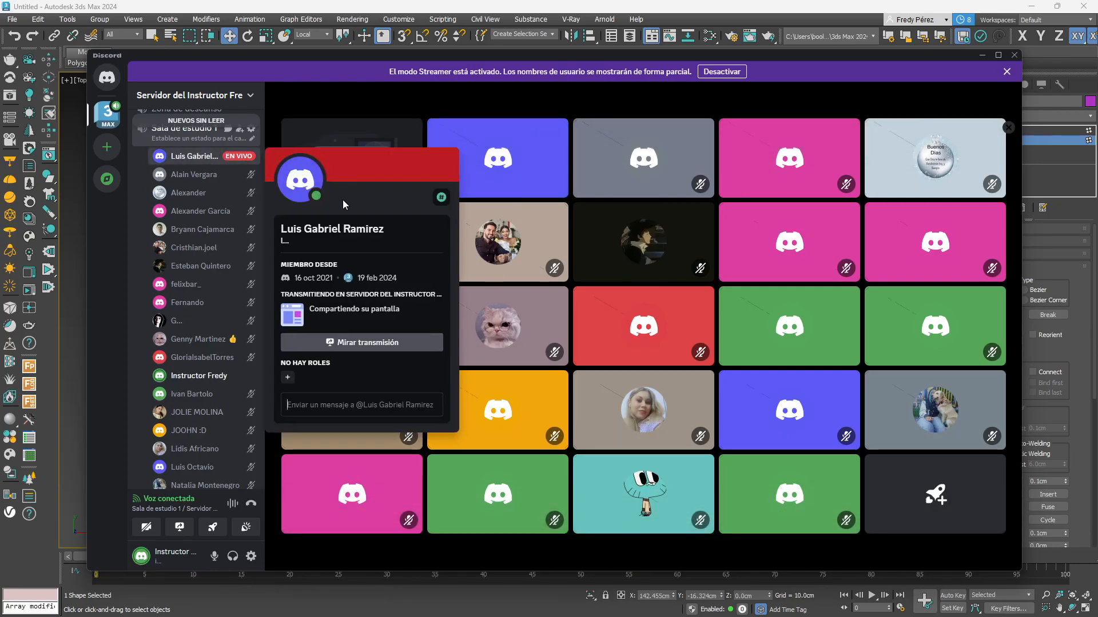
left_click(243, 162)
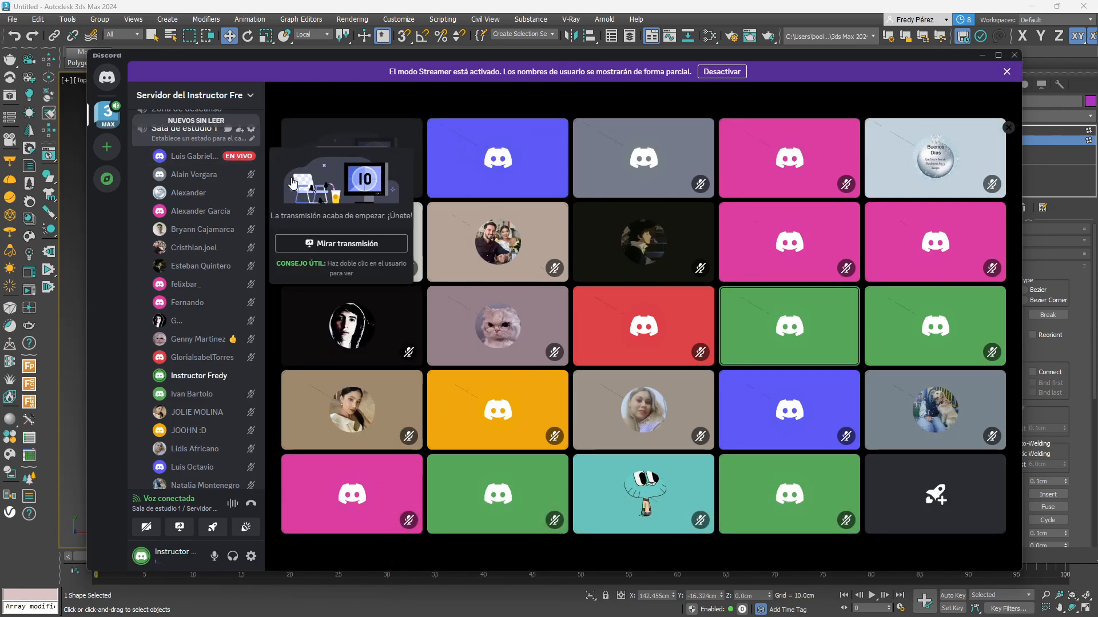
left_click(340, 244)
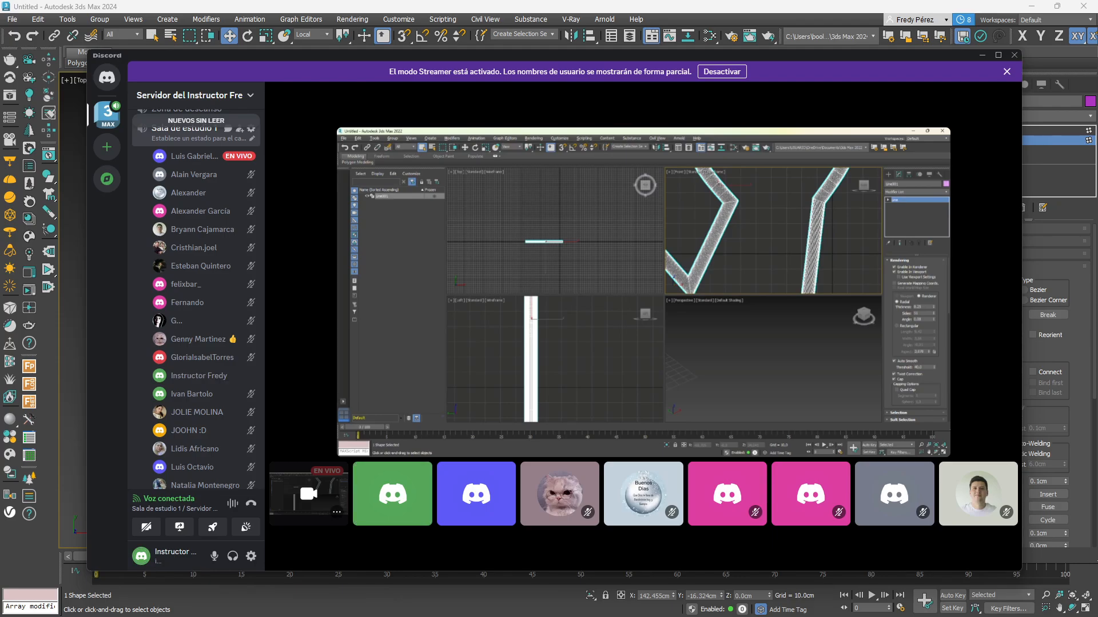
left_click(999, 55)
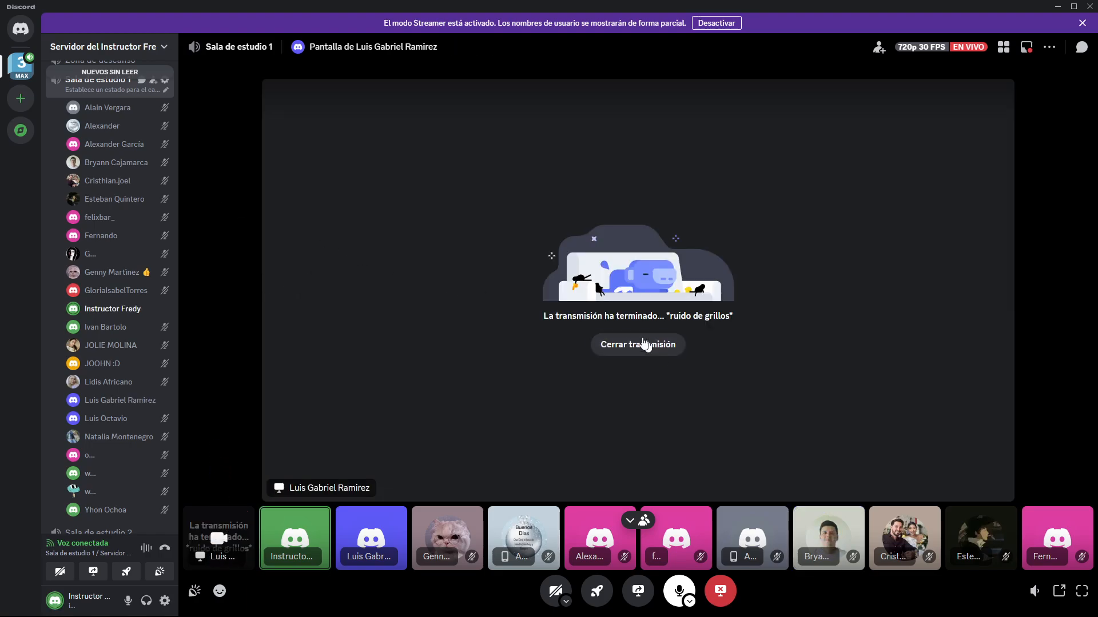
left_click(636, 344)
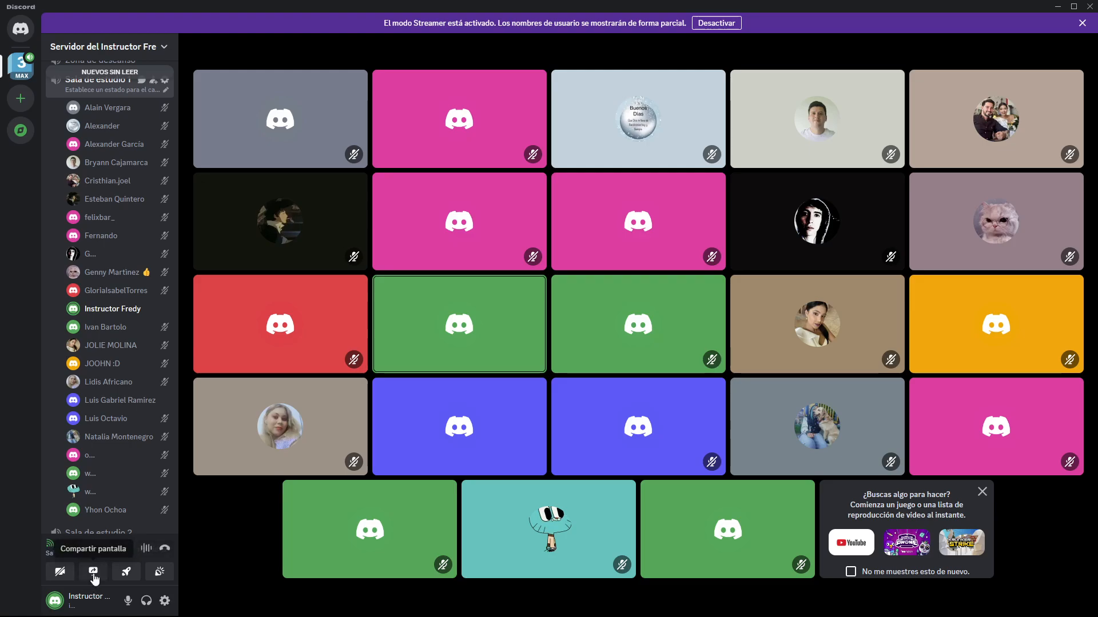
Share Screen 1 live in the voice channel, and switch back to 3ds Max by moving the Discord window away
left_click(93, 571)
left_click(493, 243)
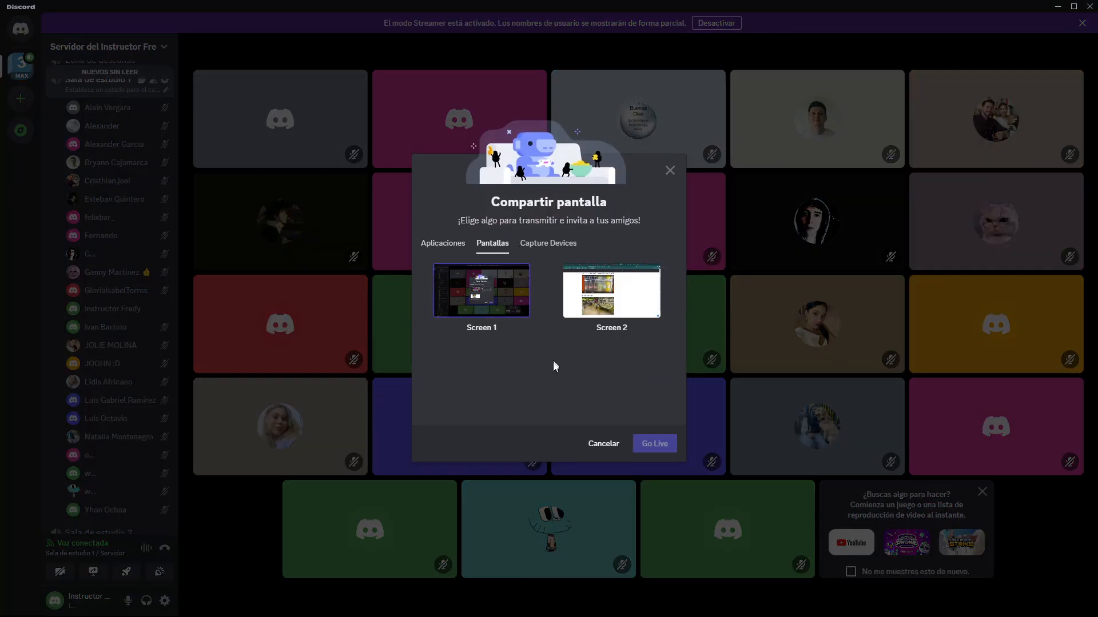
left_click(492, 298)
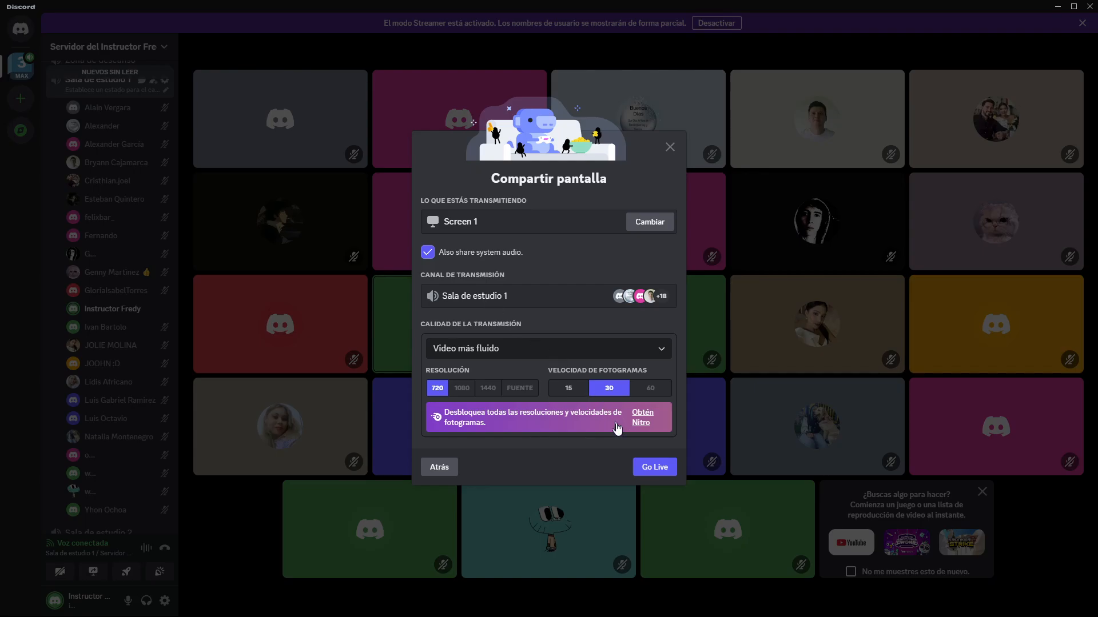
left_click(655, 468)
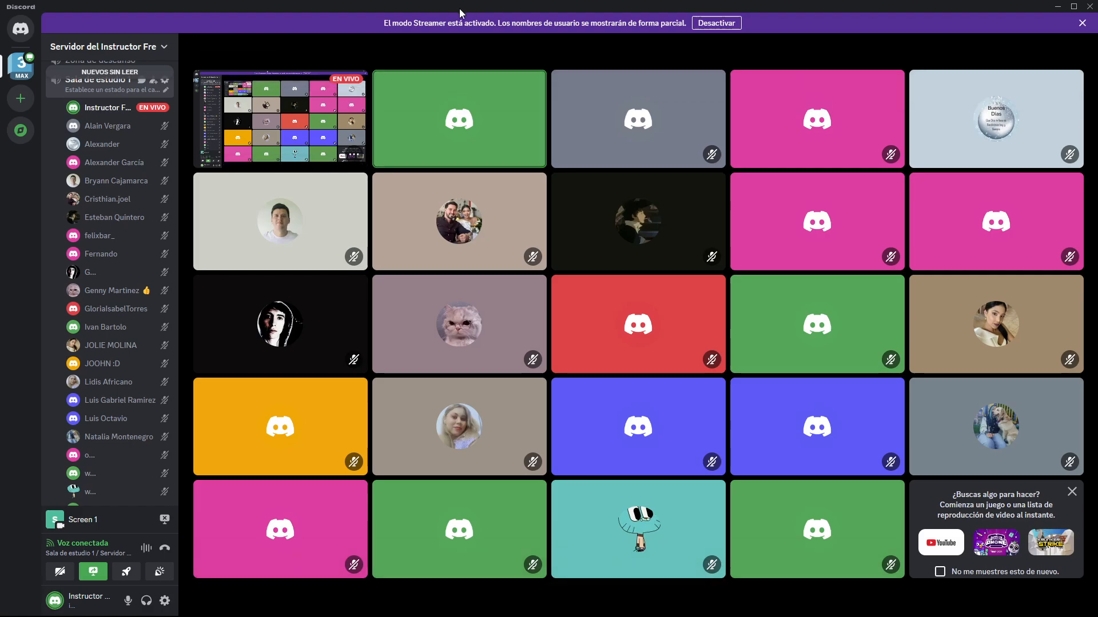
left_click_drag(457, 9, 1097, 57)
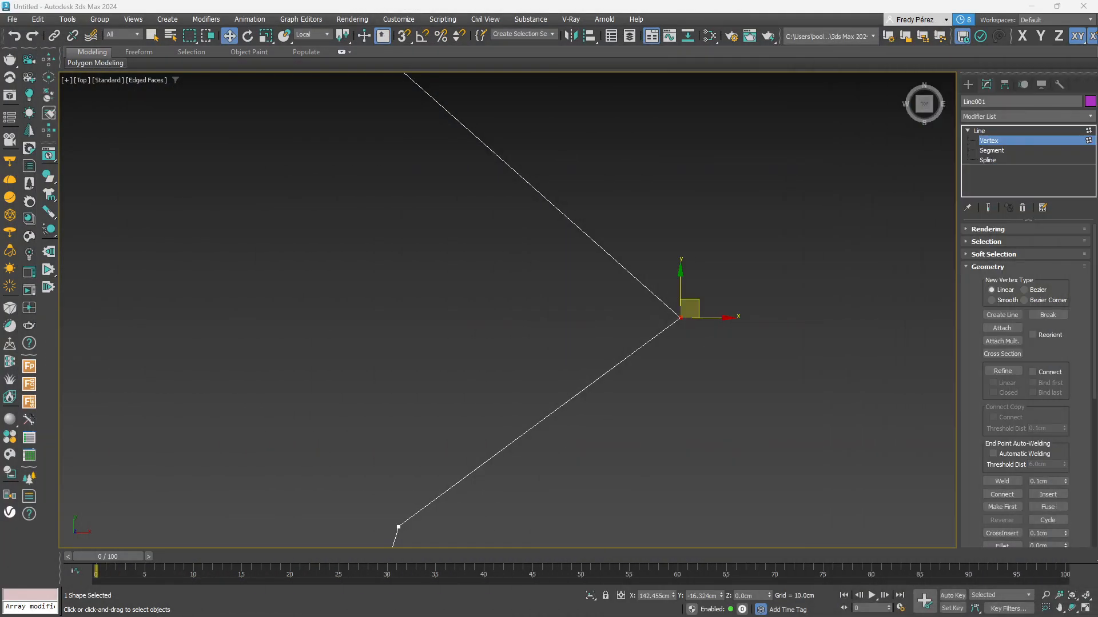
Refine the line's upper-right straight segment with a vertex near its middle, and move that vertex inward
middle_click_drag(513, 263, 489, 258)
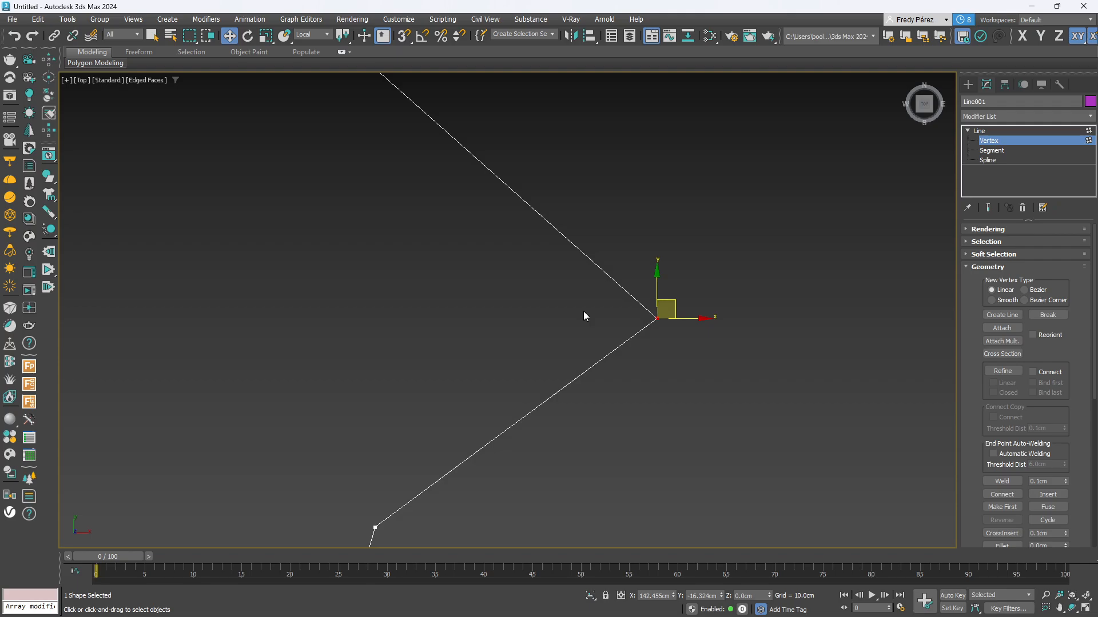
scroll(583, 311, "down", 6)
scroll(583, 311, "up", 4)
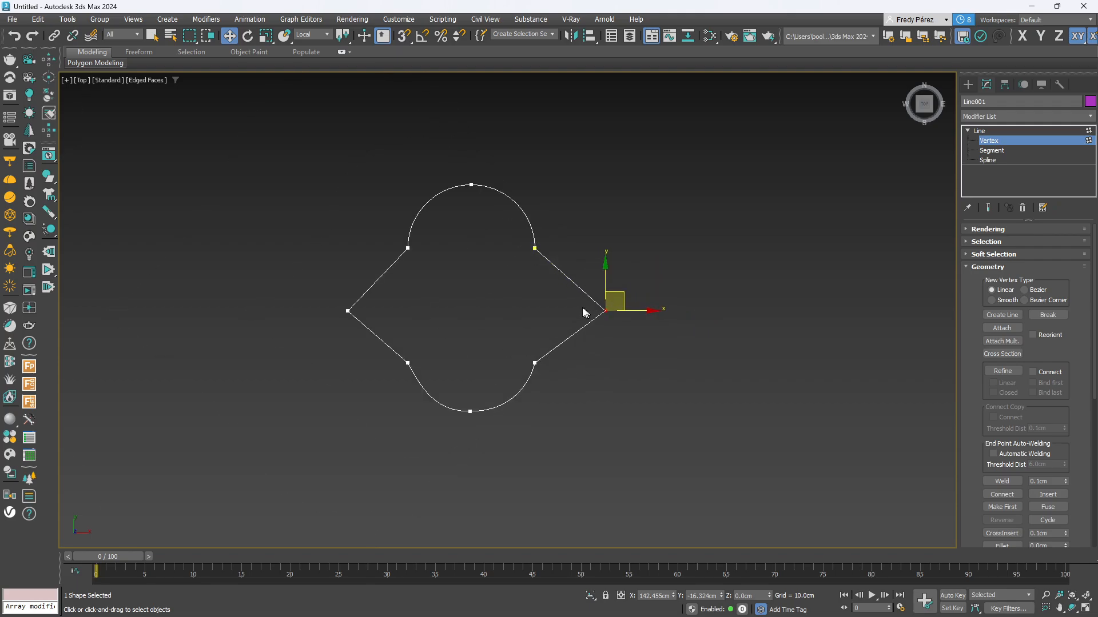
middle_click_drag(529, 297, 616, 299)
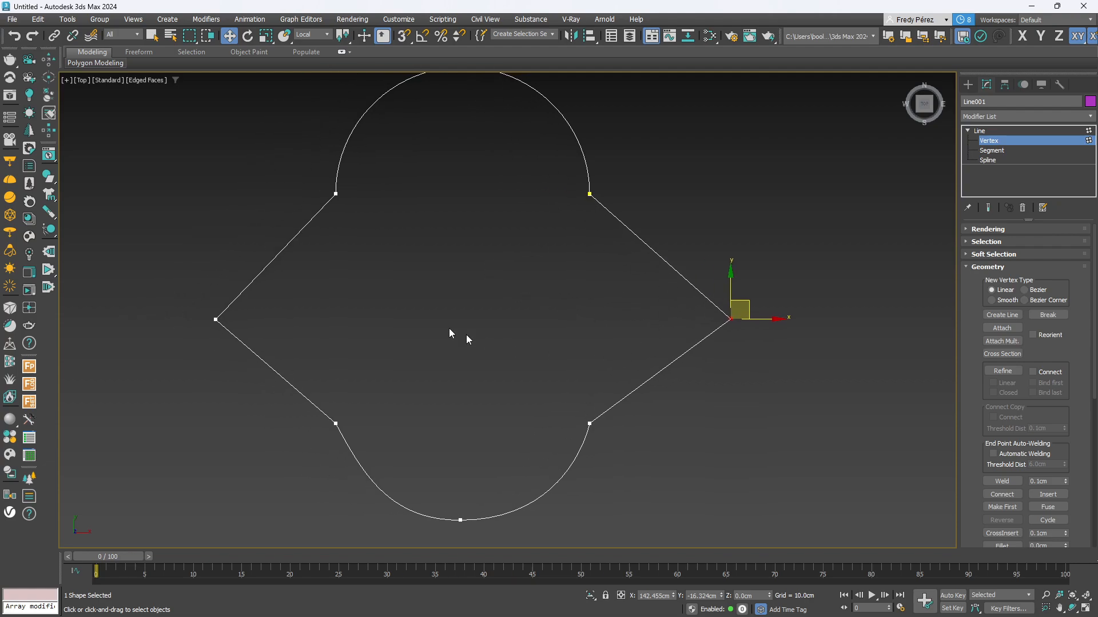
middle_click_drag(520, 289, 554, 311)
scroll(550, 318, "down", 2)
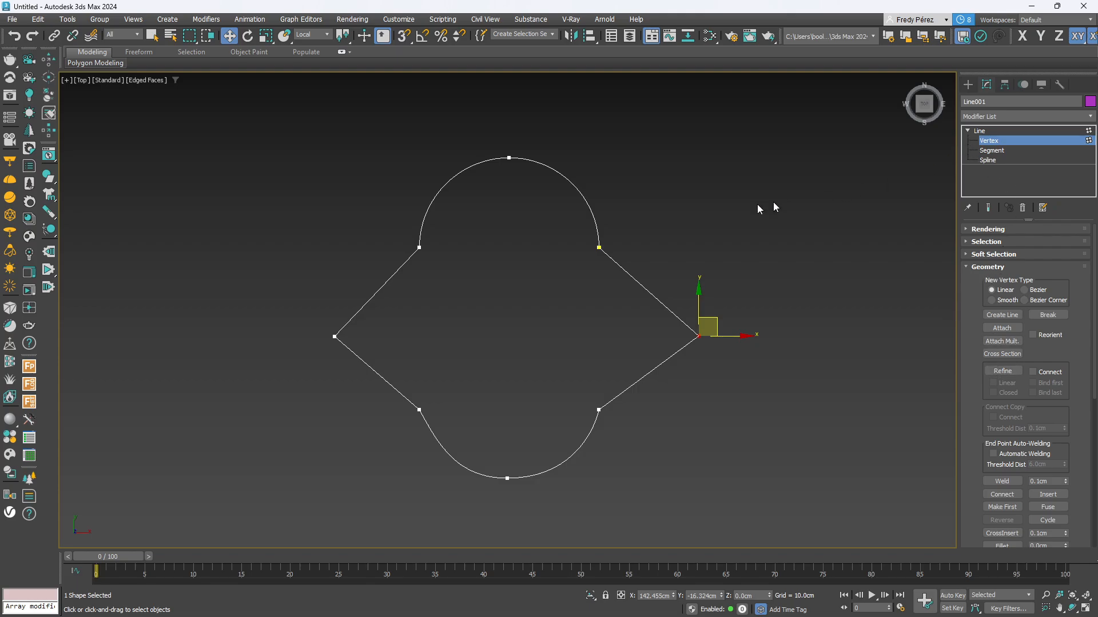
left_click(1001, 315)
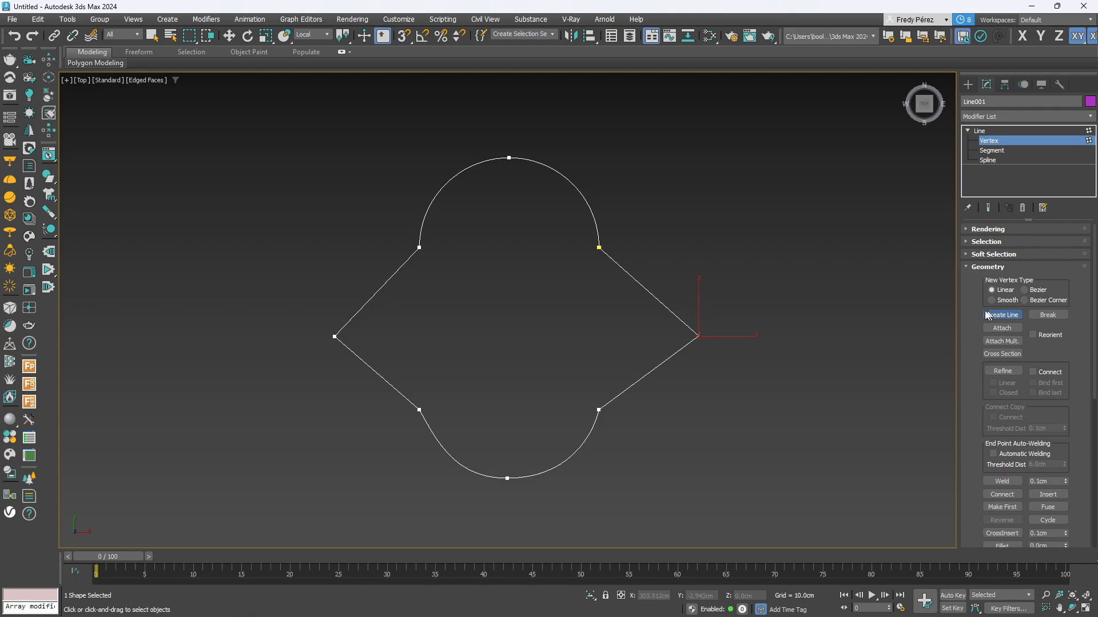
left_click(1003, 371)
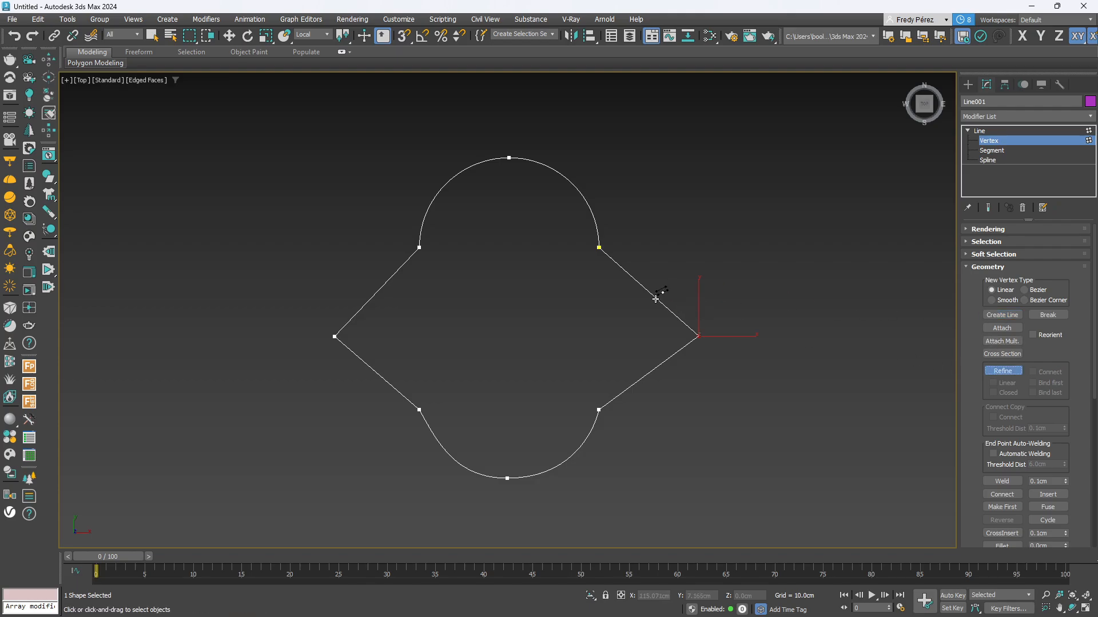
left_click(656, 298)
right_click(672, 295)
left_click(656, 298)
left_click_drag(680, 289, 634, 289)
Raise the top arch vertex well above the shape and adjust its Bezier handles into a narrow, steep peak
middle_click_drag(634, 214, 642, 230)
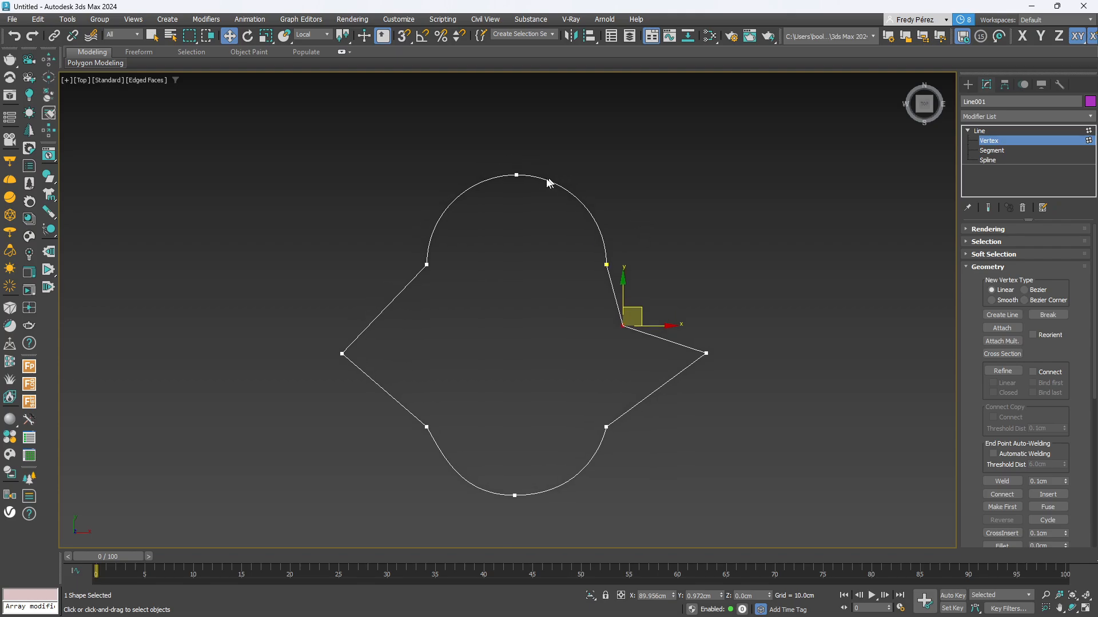
middle_click_drag(528, 196, 540, 239)
scroll(539, 239, "down", 2)
left_click_drag(530, 222, 530, 92)
middle_click_drag(522, 133, 523, 174)
left_click_drag(492, 131, 506, 289)
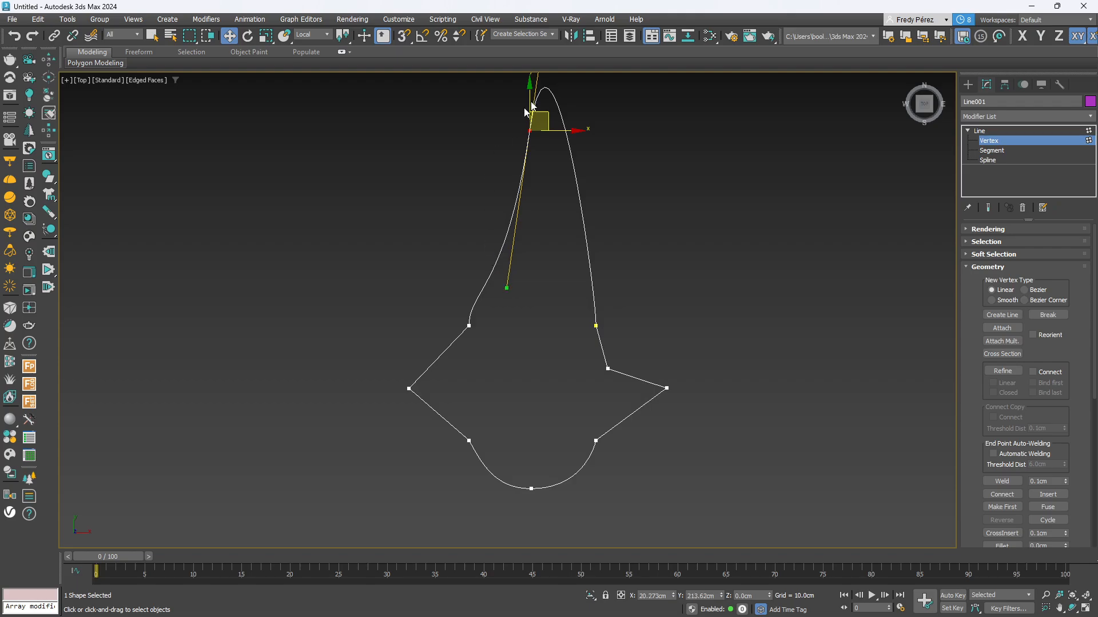
middle_click_drag(647, 272, 645, 310)
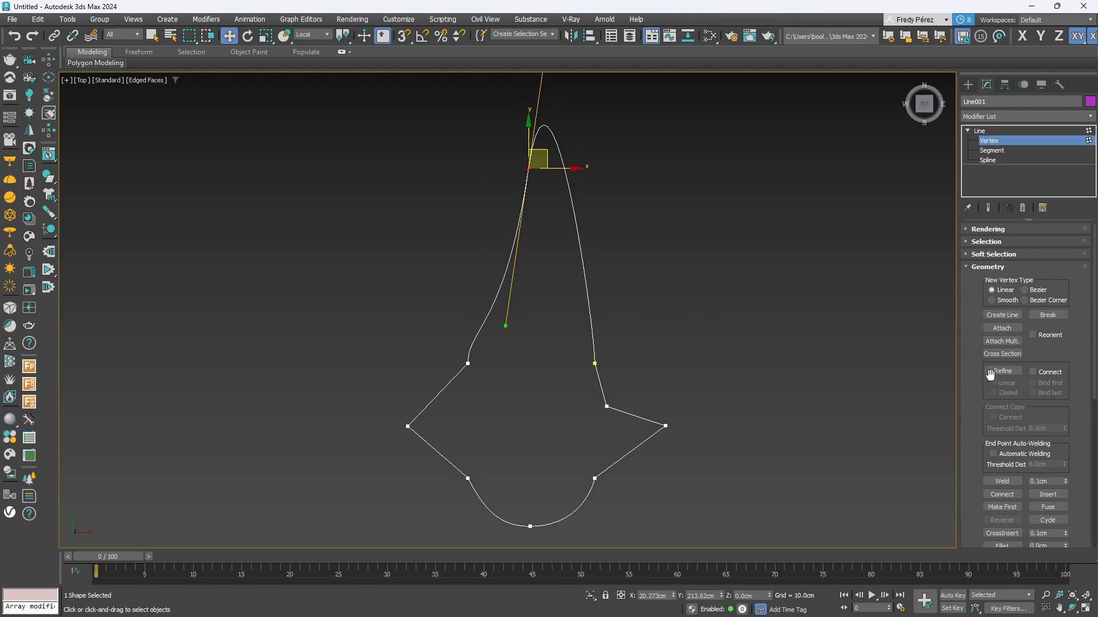
middle_click_drag(537, 166, 535, 248)
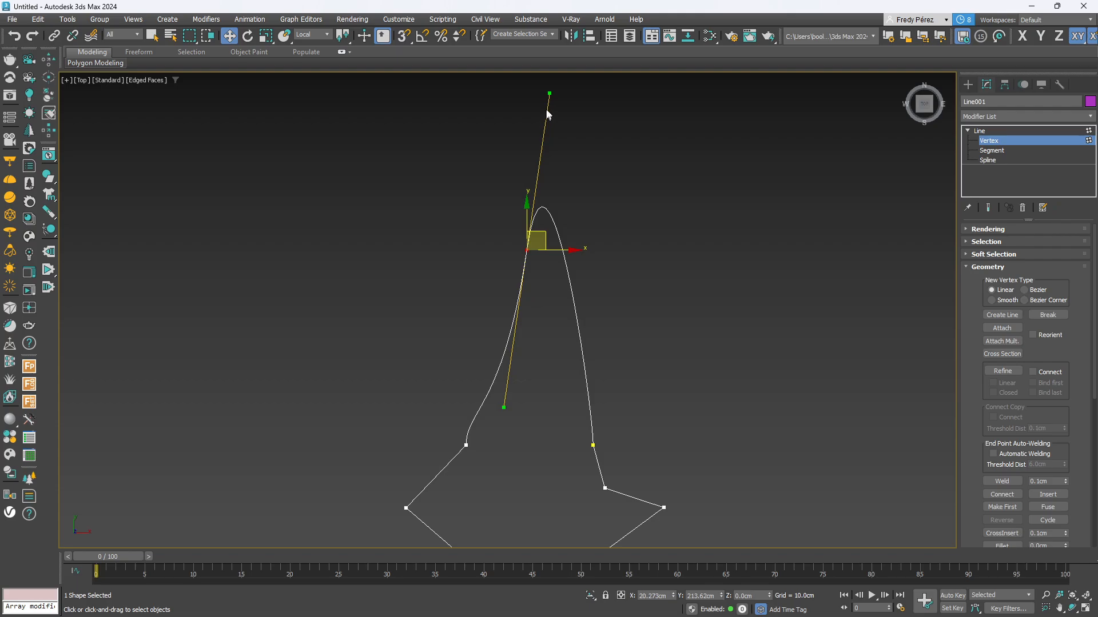
left_click_drag(548, 92, 533, 117)
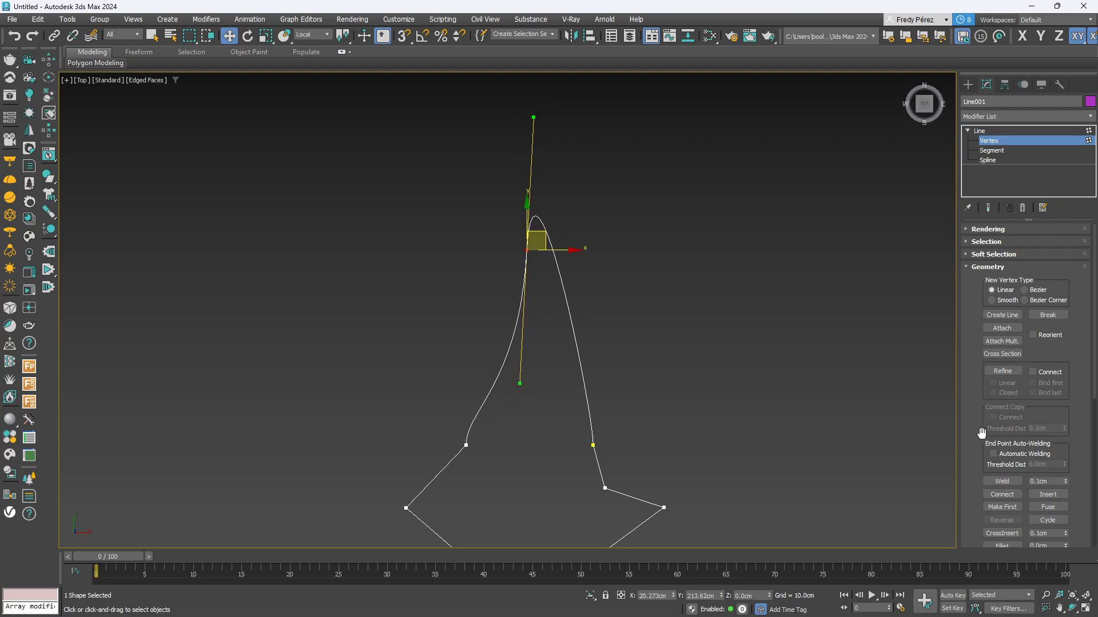
Set the line's Interpolation Steps to 6
left_click_drag(981, 434, 967, 127)
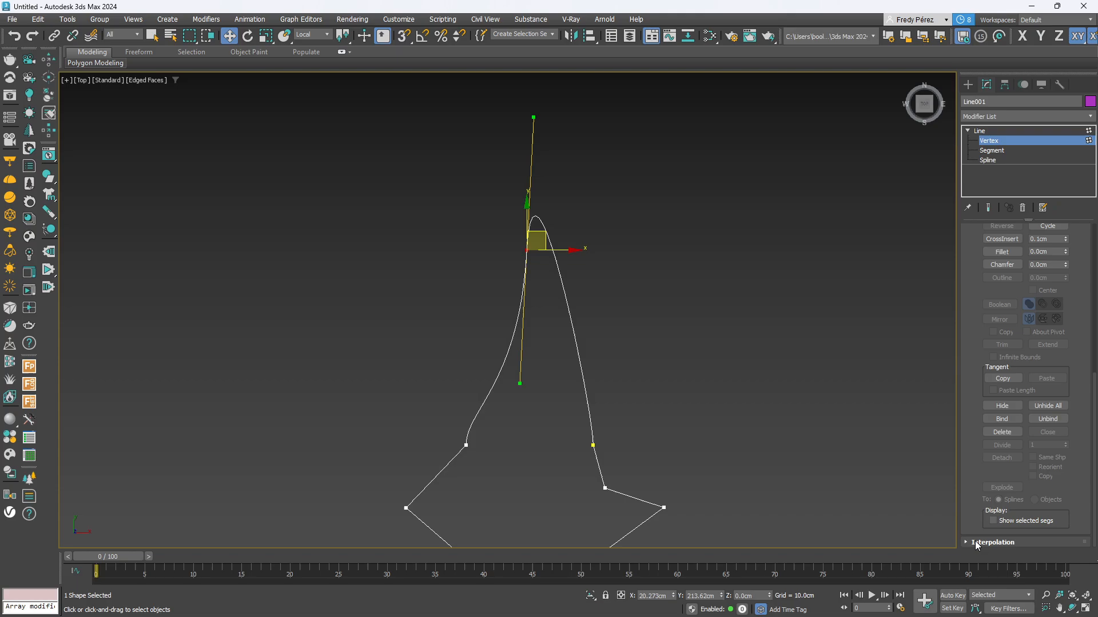
left_click(993, 542)
left_click_drag(1034, 518, 971, 515)
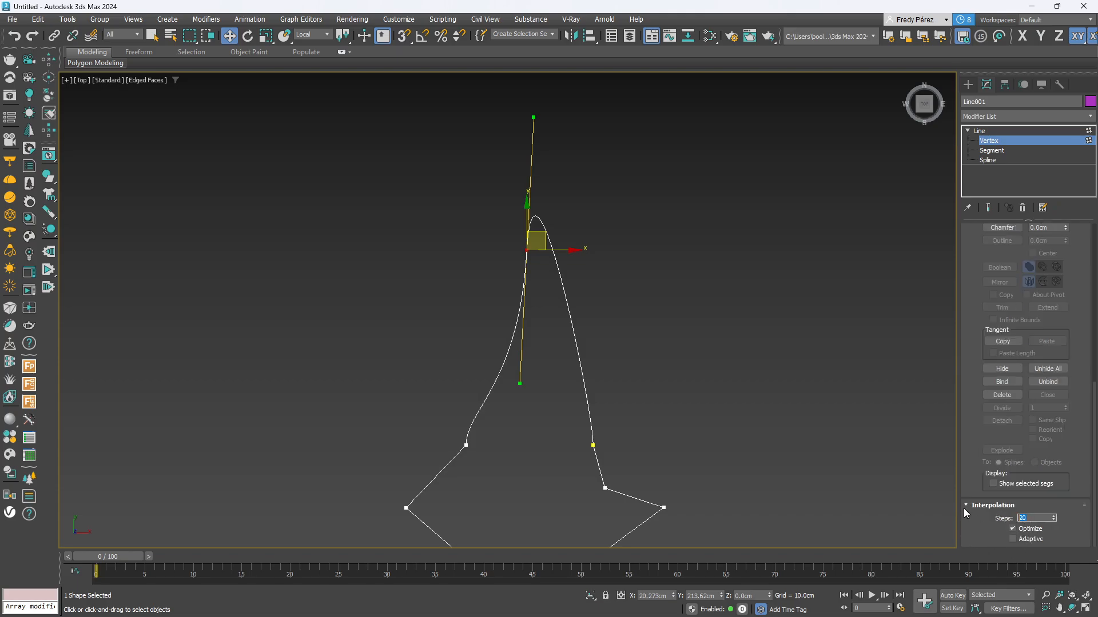
type("6")
key("Return")
Tilt the top vertex's lower Bezier handle outward, and shift the vertex slightly down and to the left
left_click_drag(521, 384, 508, 372)
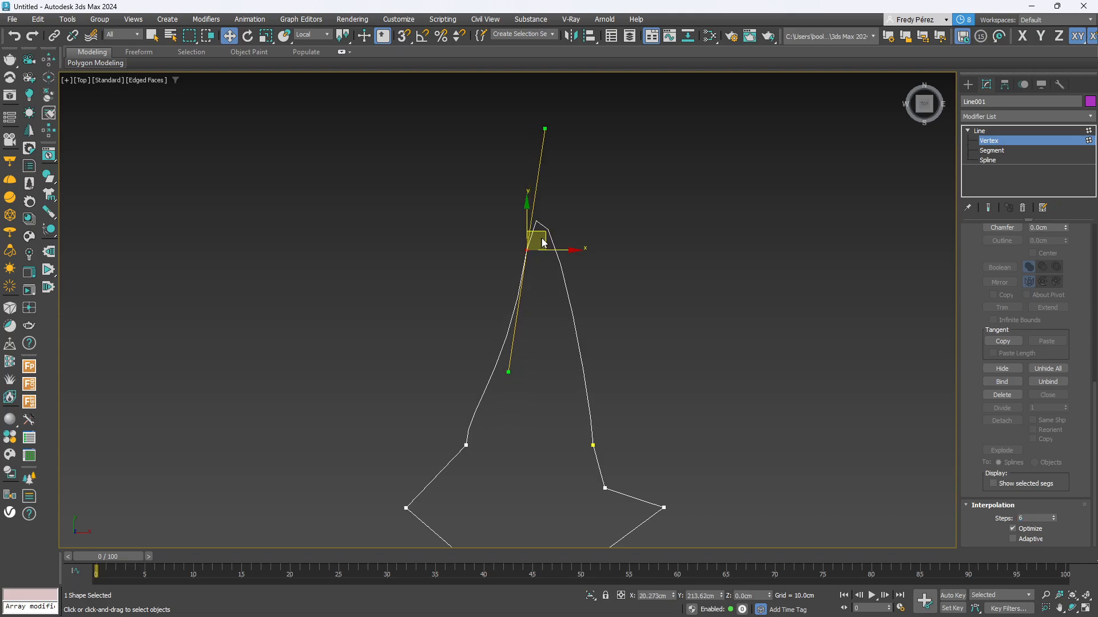
left_click_drag(544, 239, 525, 257)
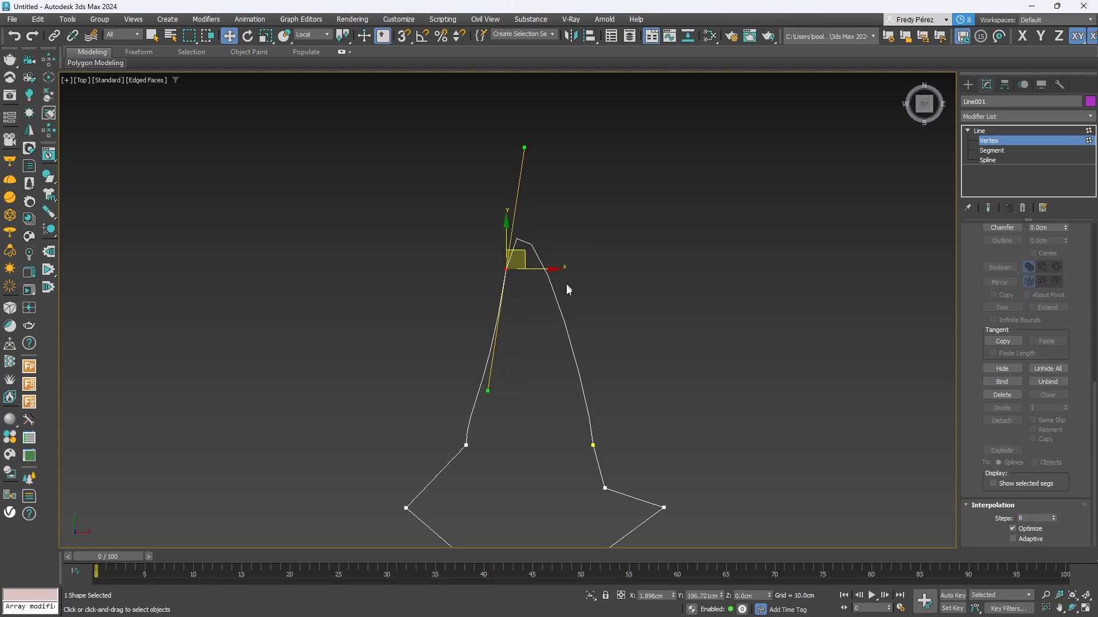
scroll(539, 245, "up", 8)
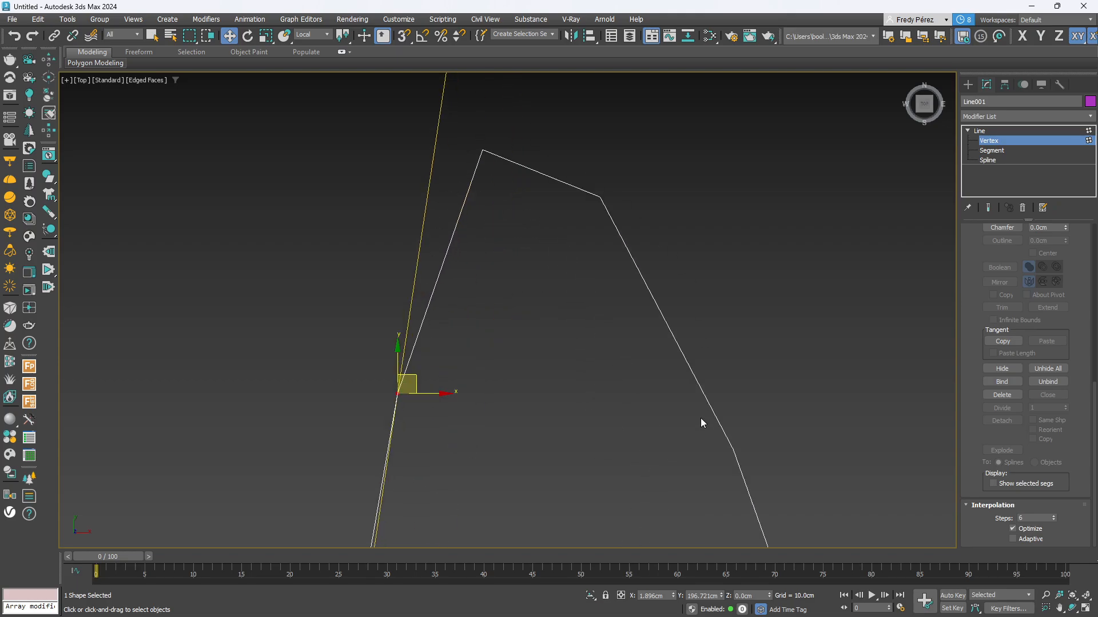
scroll(700, 423, "down", 6)
scroll(610, 360, "up", 4)
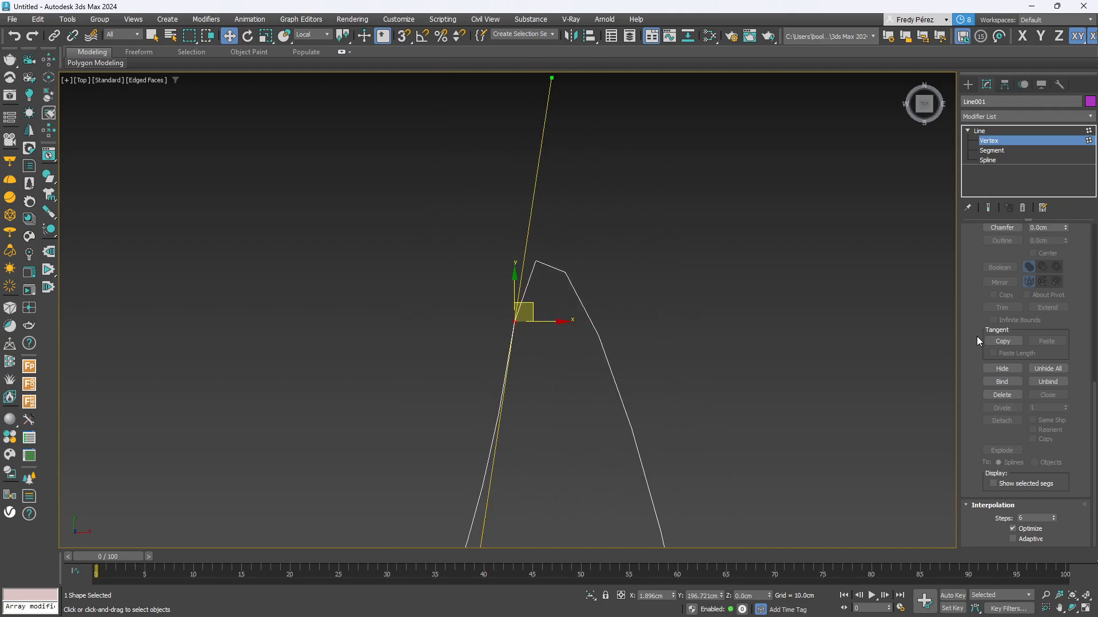
Refine the tall curve with one vertex at its peak and another partway down its right side
scroll(976, 341, "up", 10)
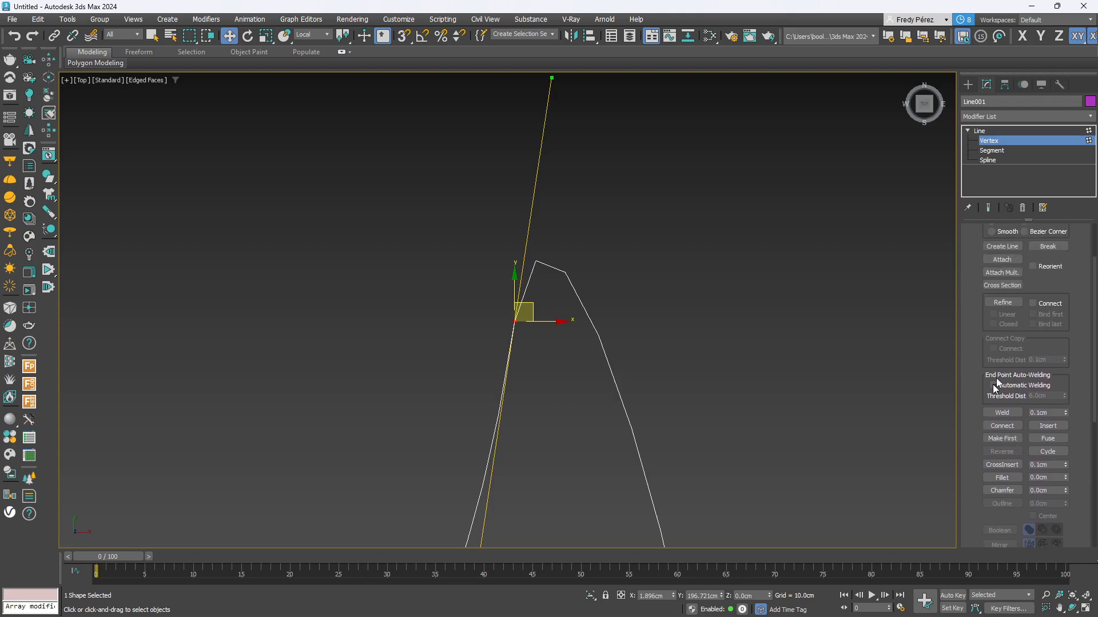
left_click(1003, 302)
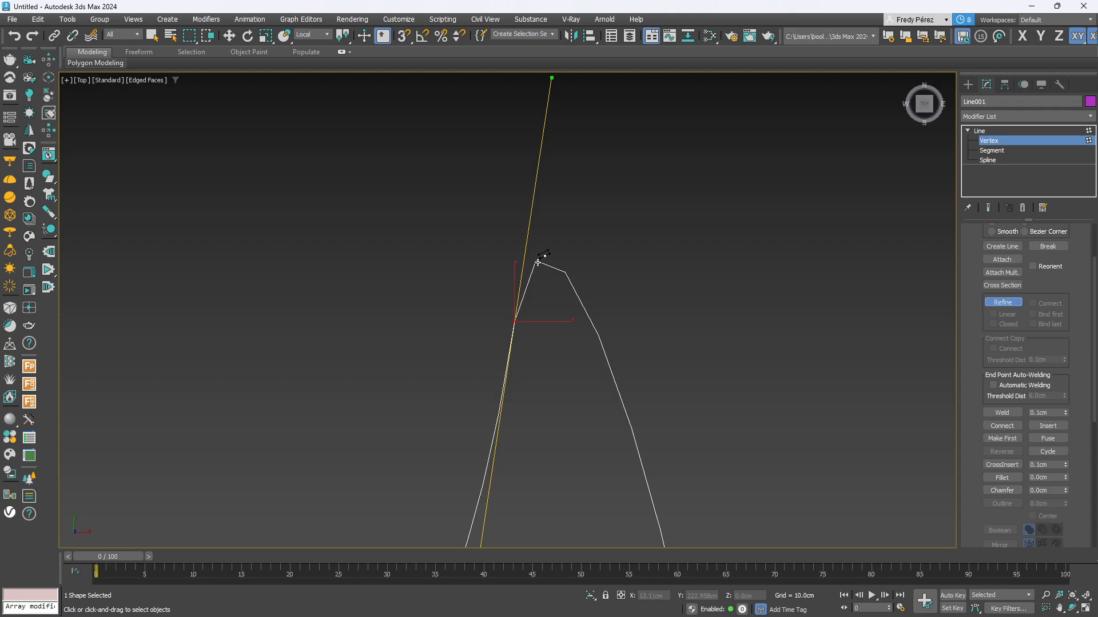
scroll(539, 261, "up", 5)
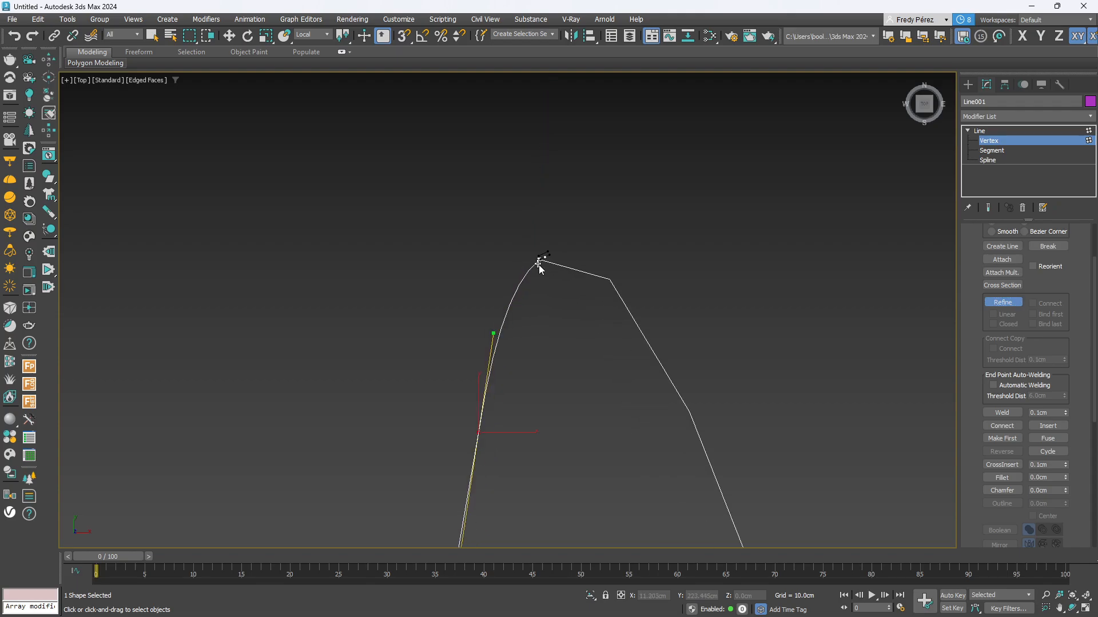
scroll(502, 359, "up", 2)
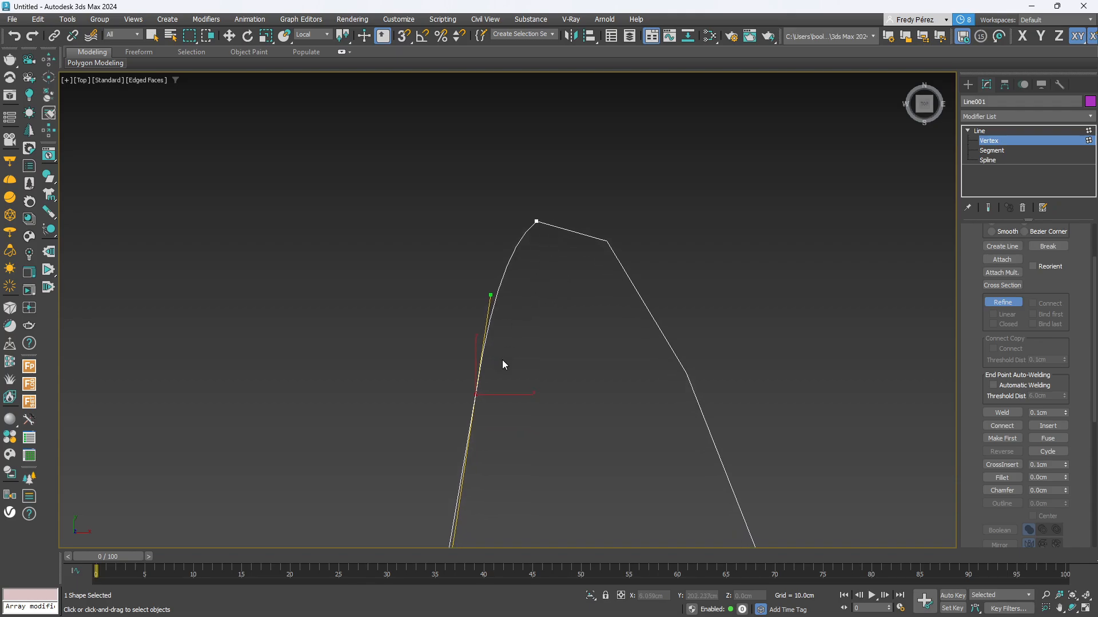
scroll(520, 253, "down", 3)
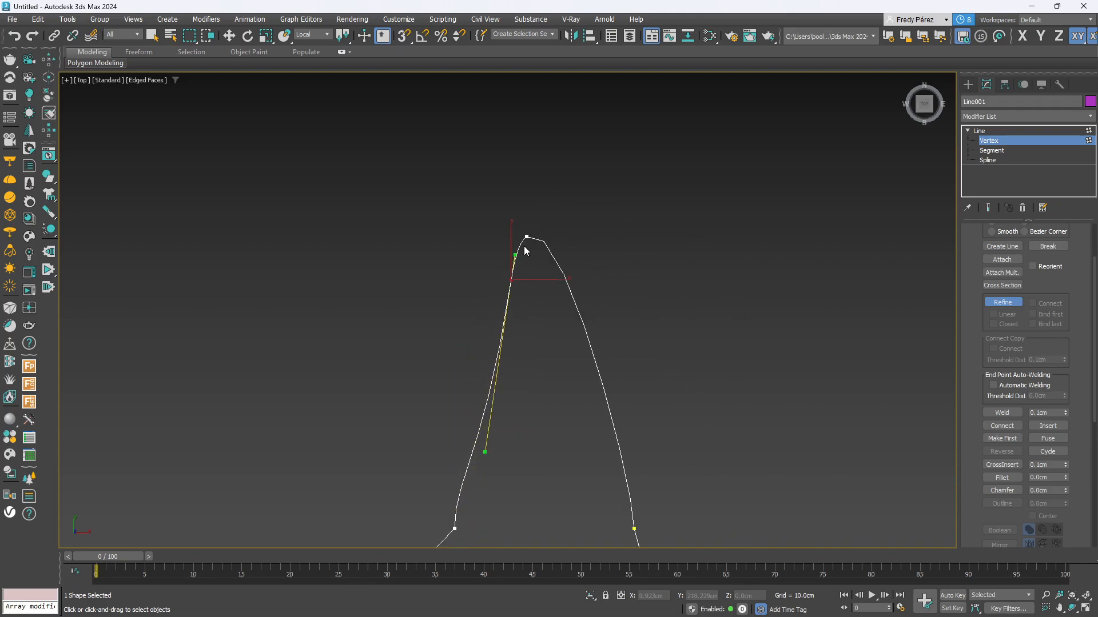
scroll(568, 268, "up", 3)
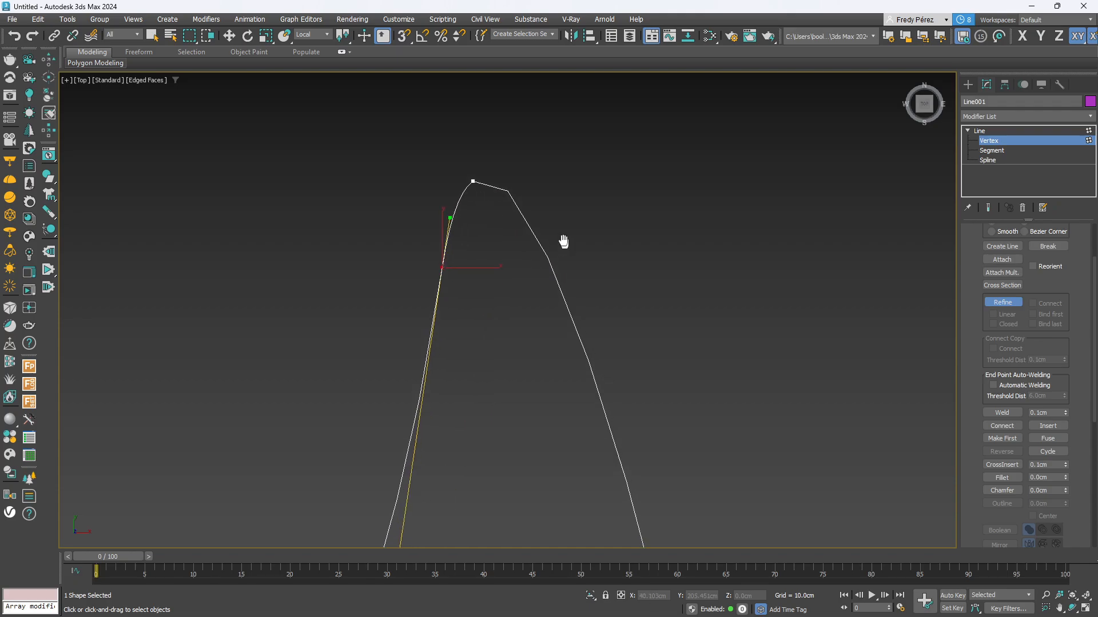
left_click(586, 348)
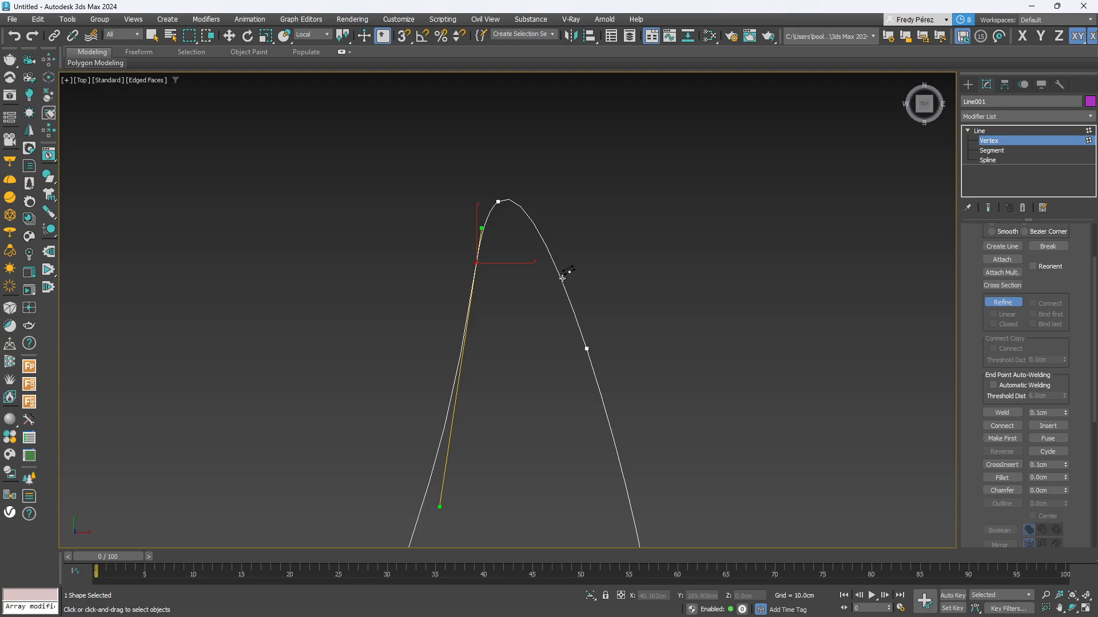
Refine the lower-left straight segment with a vertex near the leftmost corner
scroll(564, 269, "down", 4)
middle_click_drag(560, 296, 554, 267)
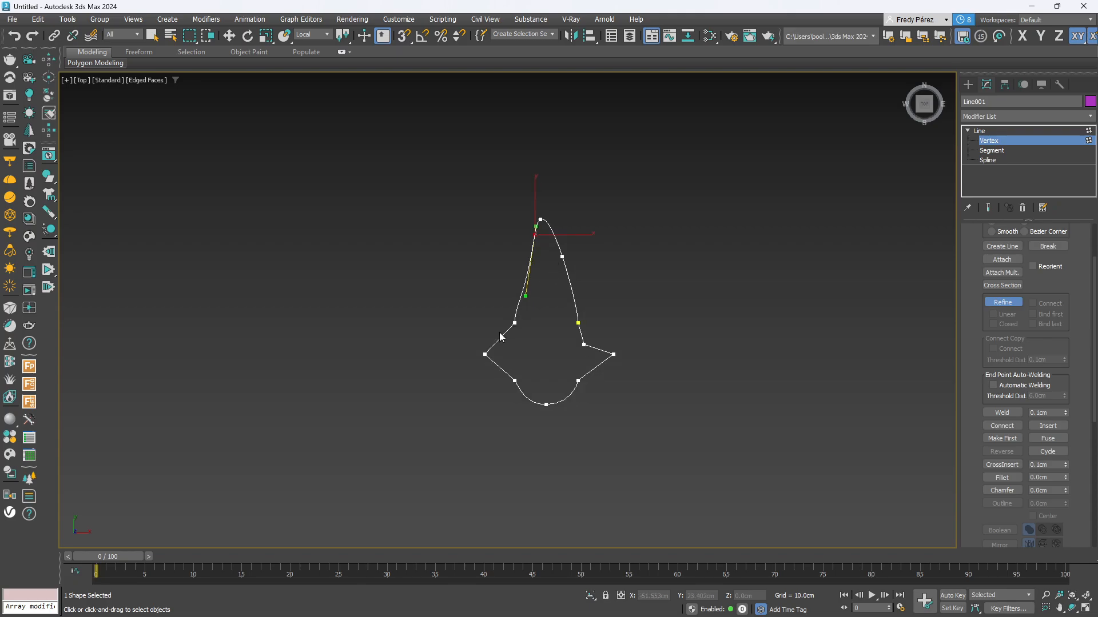
scroll(502, 335, "up", 1)
scroll(488, 355, "up", 3)
scroll(509, 369, "up", 4)
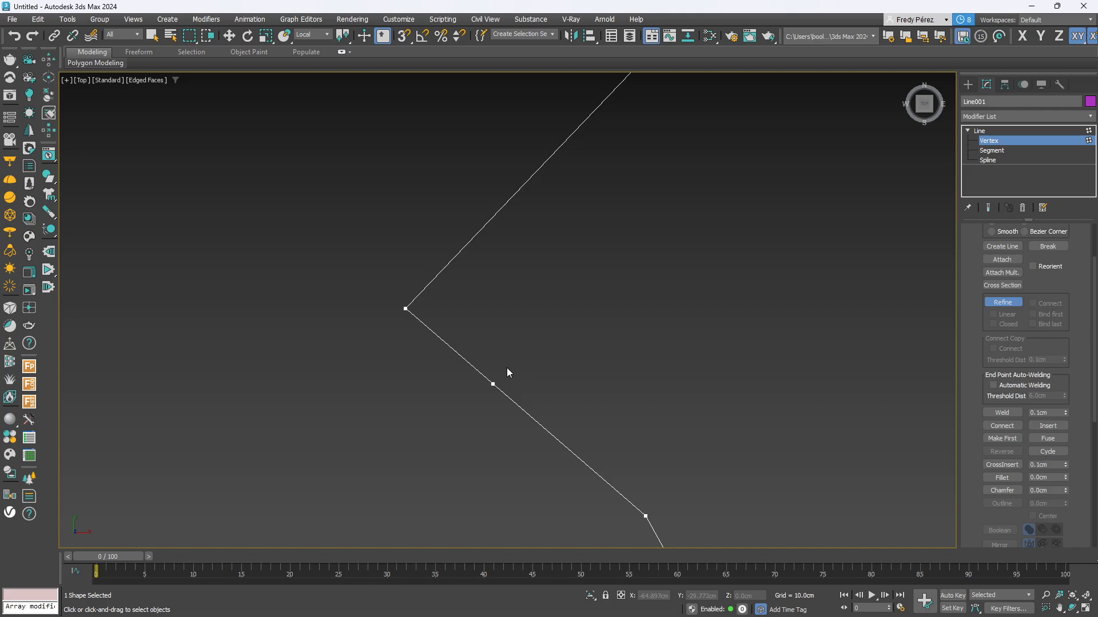
Refine the curve with another vertex just to the right of the peak
scroll(506, 370, "down", 4)
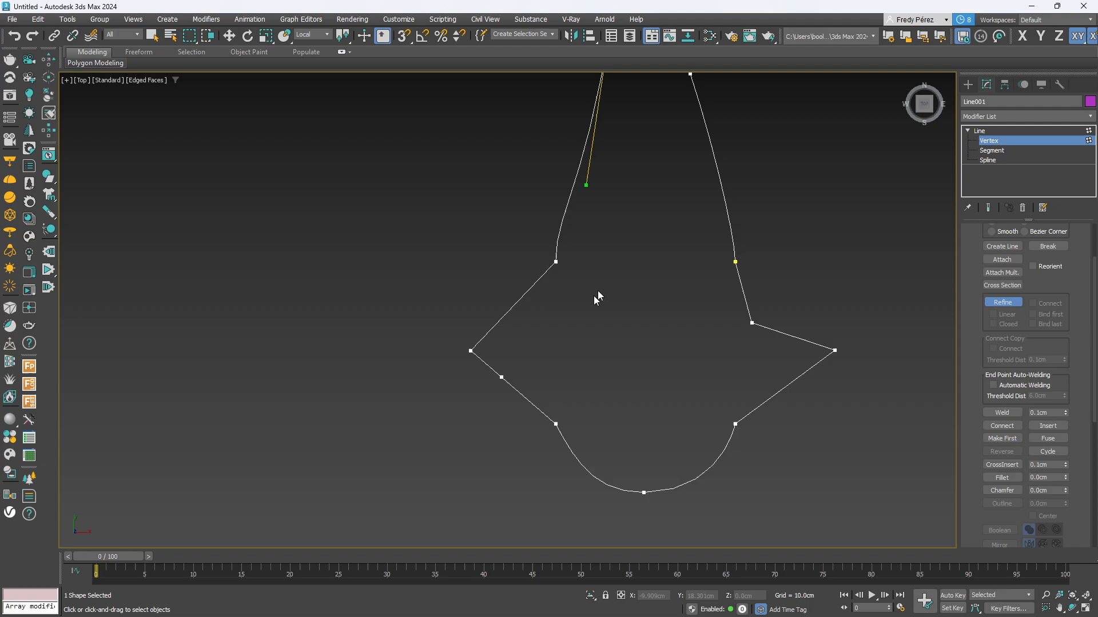
middle_click_drag(595, 299, 580, 417)
scroll(606, 130, "up", 4)
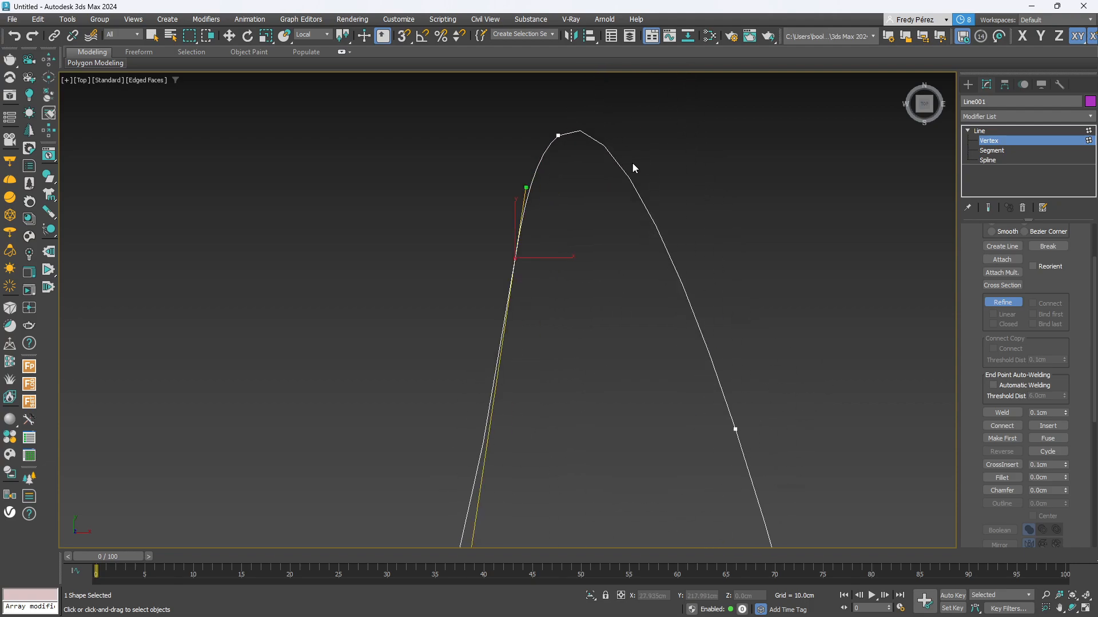
scroll(601, 131, "up", 8)
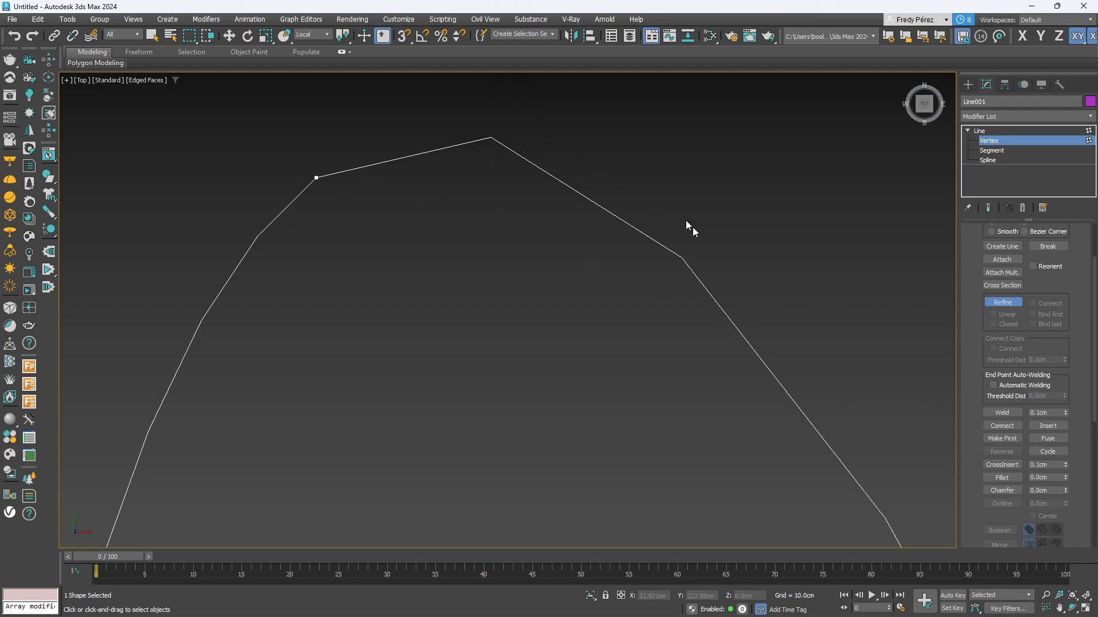
left_click(759, 356)
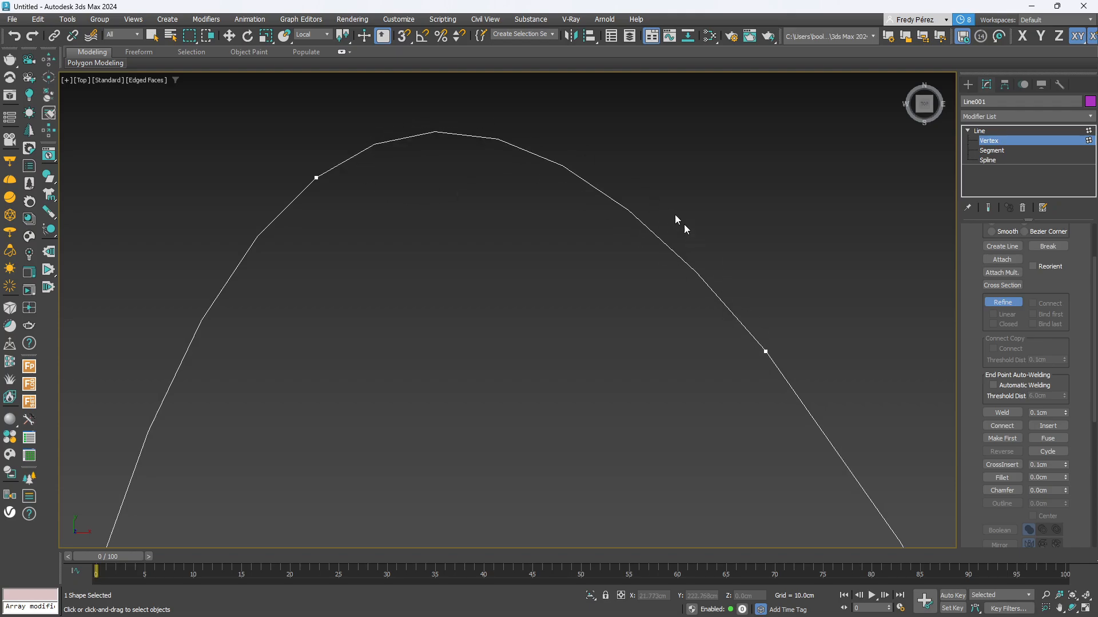
scroll(580, 172, "down", 7)
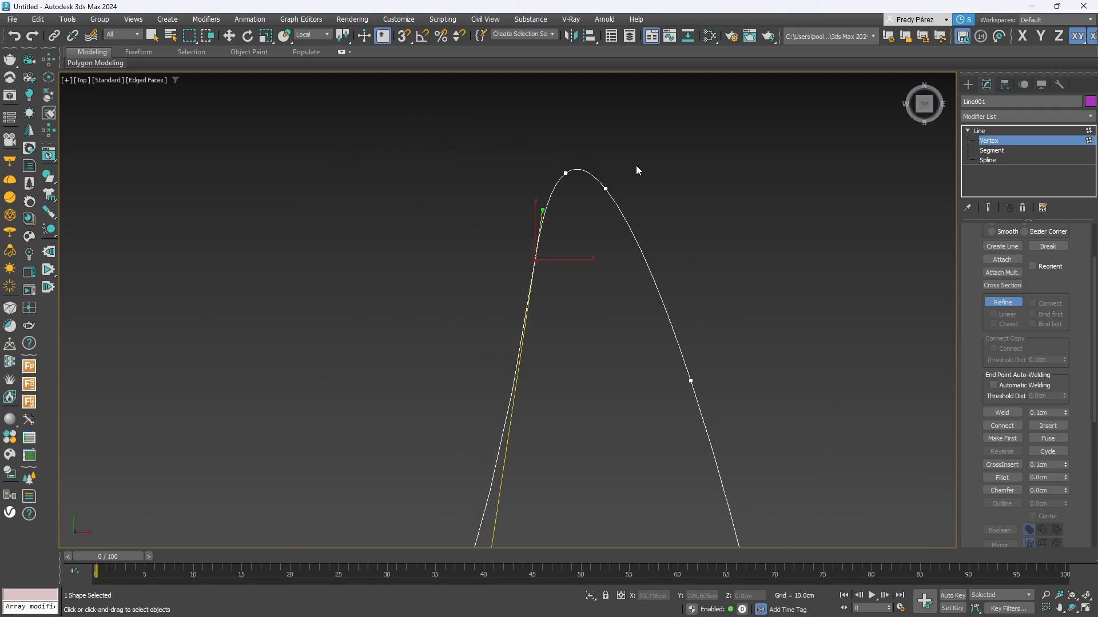
Move the vertex just right of the peak outward and down to about X 30 cm, Y 214.8 cm
key("w")
left_click(606, 188)
mouse_move(629, 182)
left_mouse_down()
mouse_move(689, 208)
mouse_move(689, 128)
mouse_move(635, 169)
mouse_move(705, 160)
mouse_move(676, 203)
mouse_move(676, 186)
mouse_move(643, 190)
left_mouse_up()
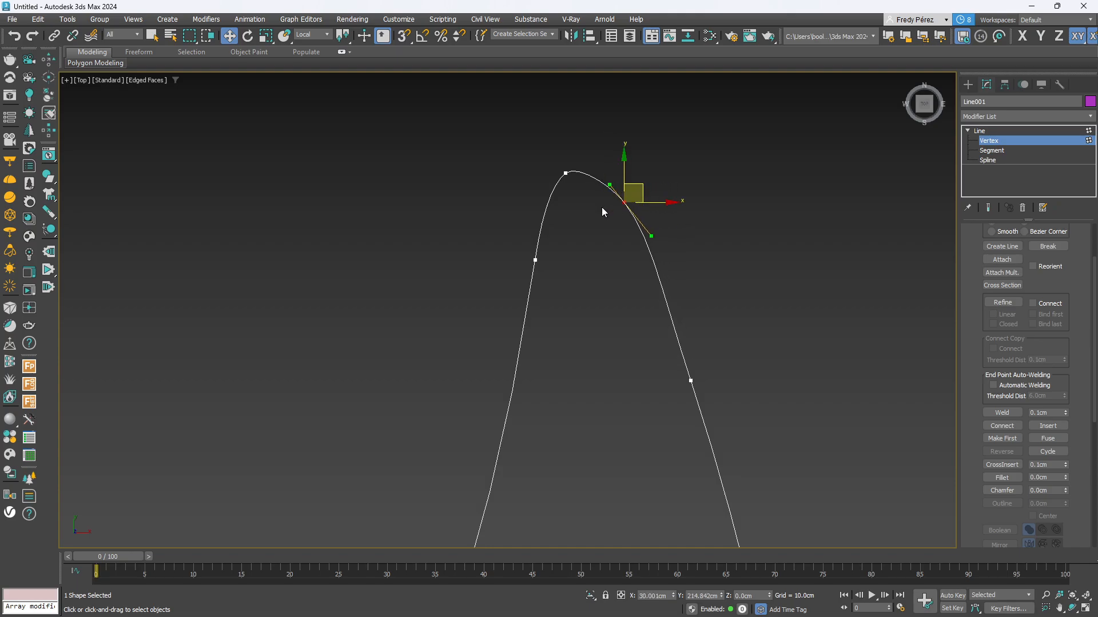
Delete the vertex at the curve's peak and the one just to its right
left_click(535, 261)
scroll(566, 215, "down", 3)
scroll(566, 202, "up", 3)
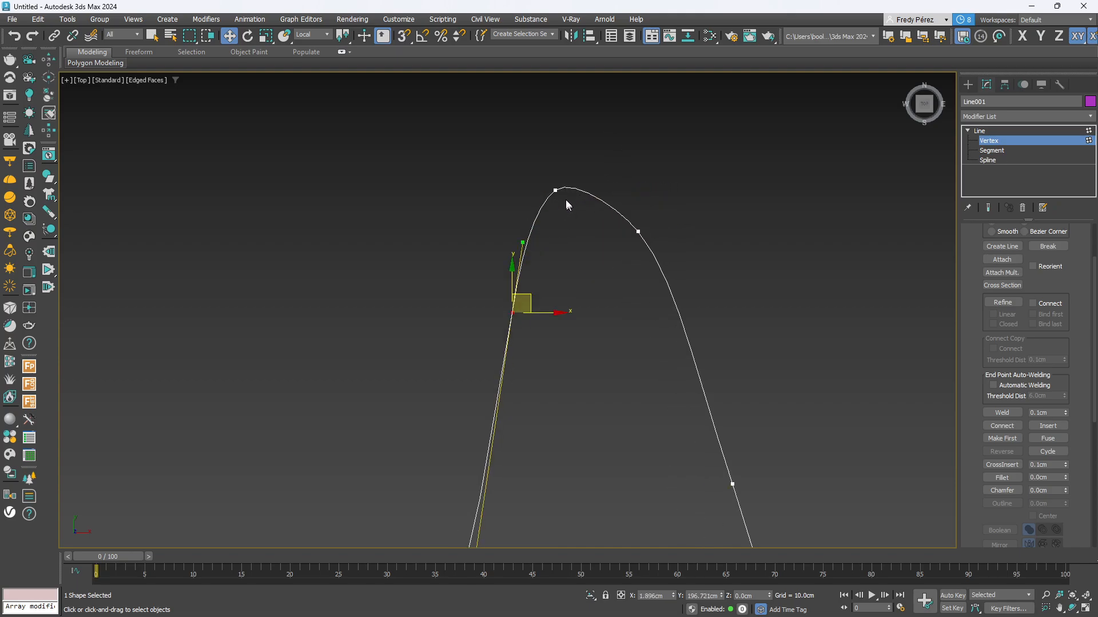
left_click(555, 190)
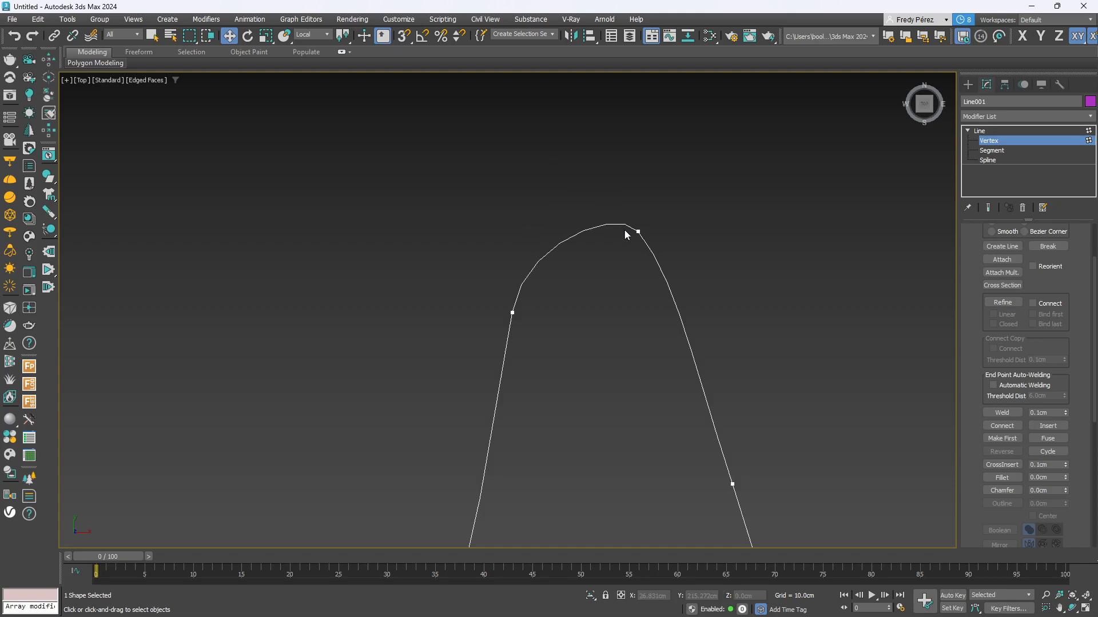
key("Delete")
left_click(639, 231)
key("Delete")
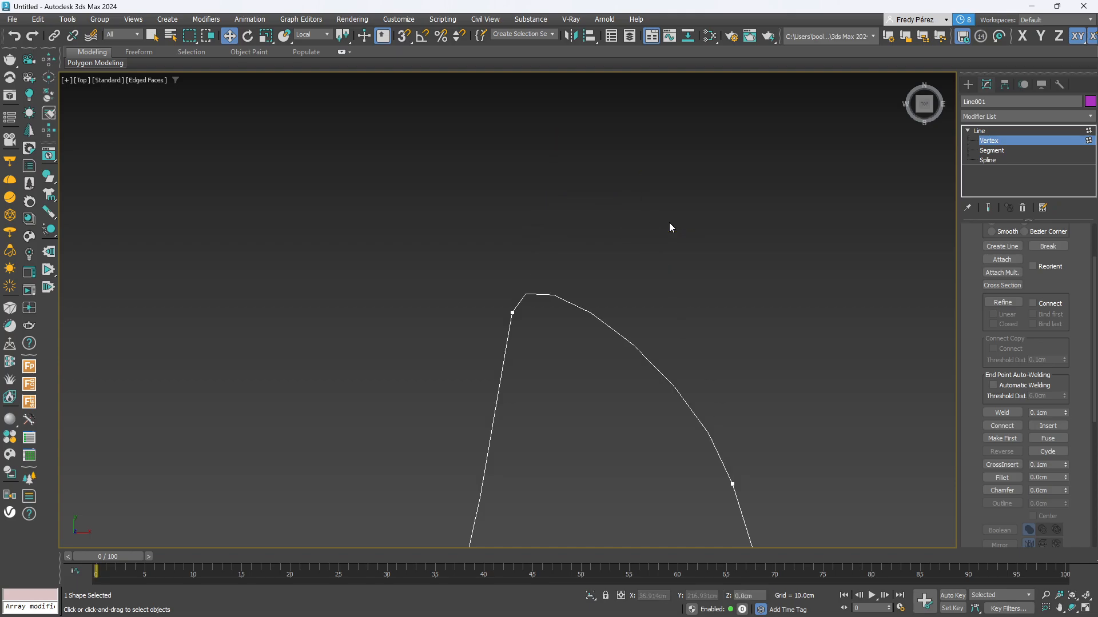
Swing the lower Bezier handle of the curve's upper-left vertex far outward, and pull it slightly back in
left_click(512, 313)
scroll(534, 235, "down", 4)
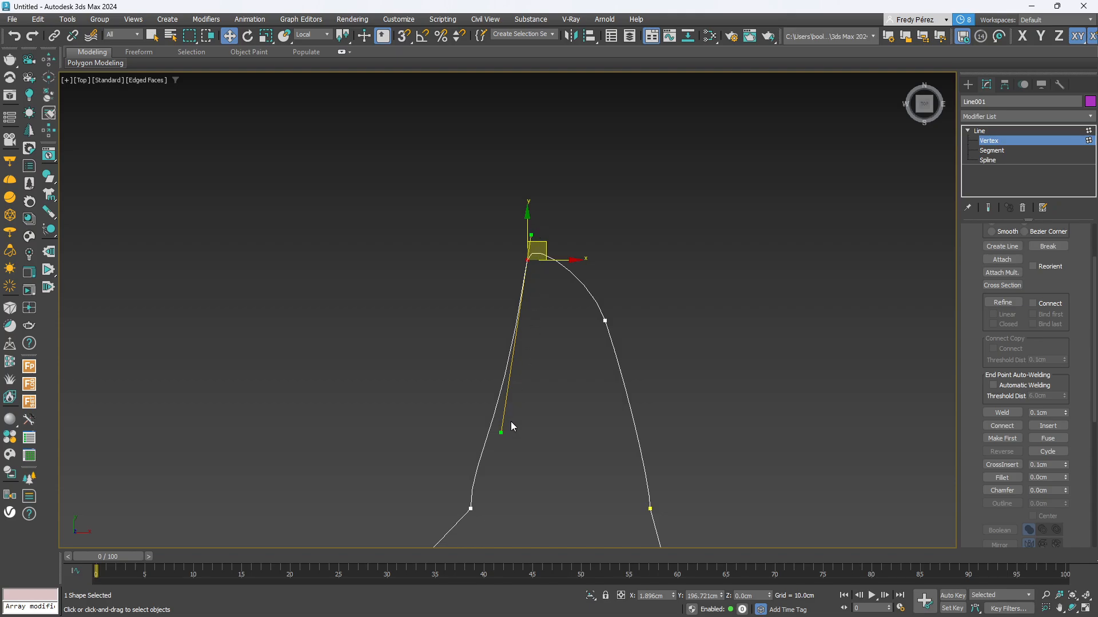
left_click_drag(502, 434, 358, 321)
scroll(520, 266, "up", 2)
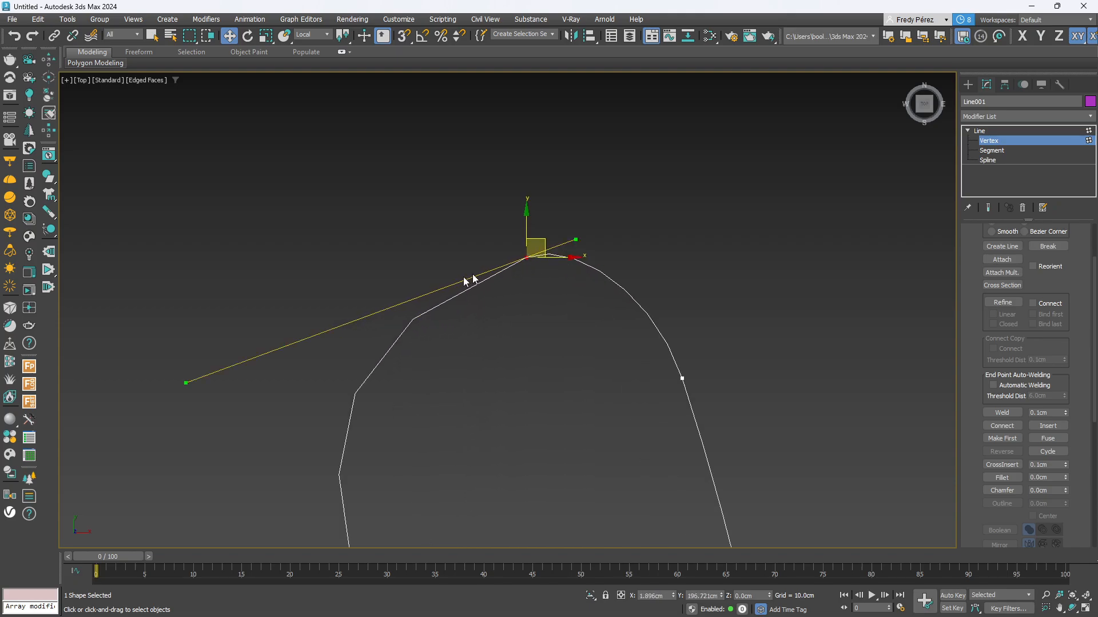
scroll(568, 242, "up", 4)
scroll(636, 235, "down", 5)
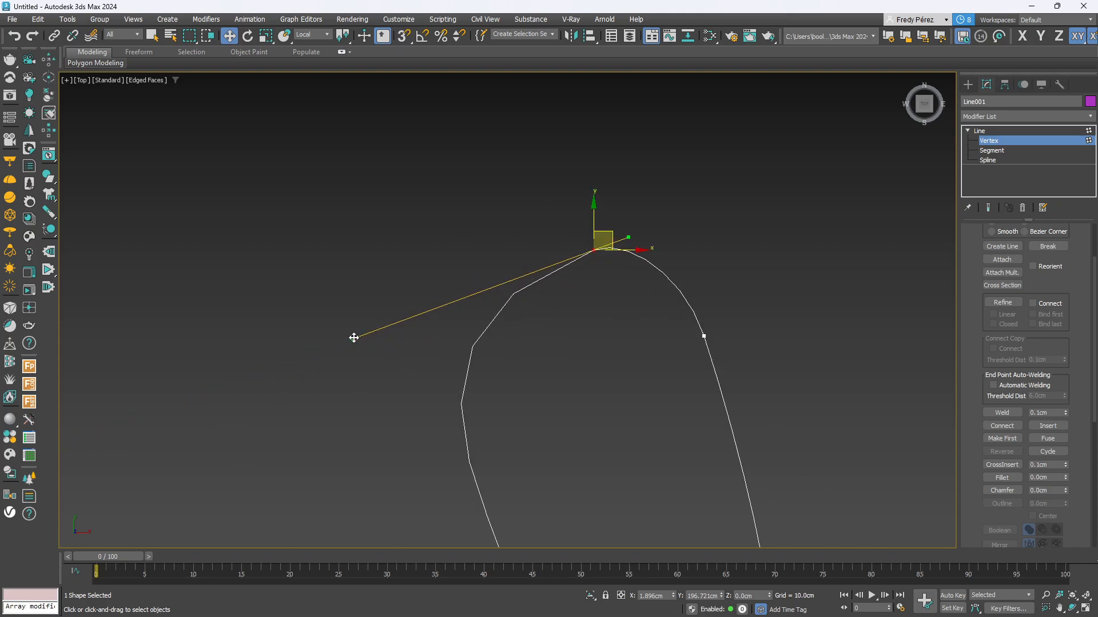
left_click_drag(354, 338, 402, 362)
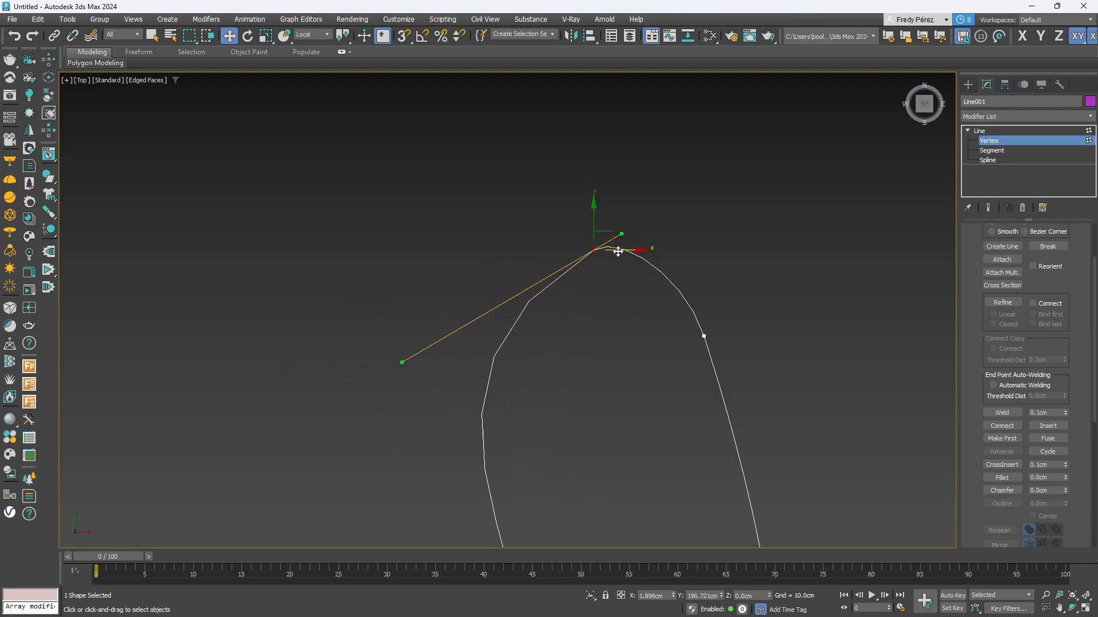
Reset the upper-left vertex's tangents, and reset them again after tilting its lower handle outward
right_click(594, 252)
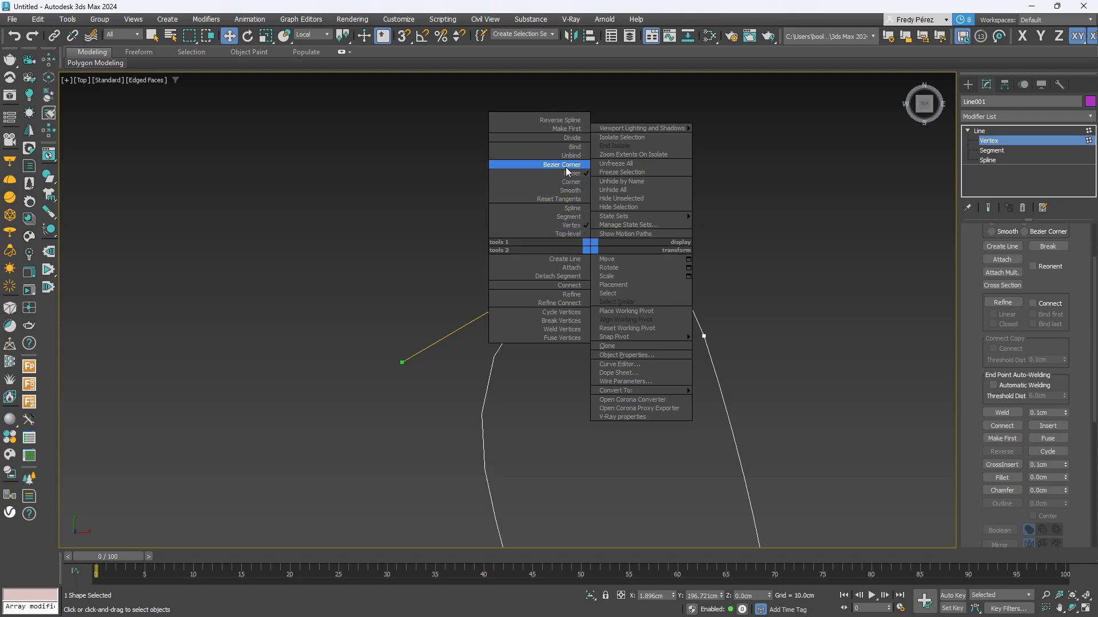
left_click(558, 199)
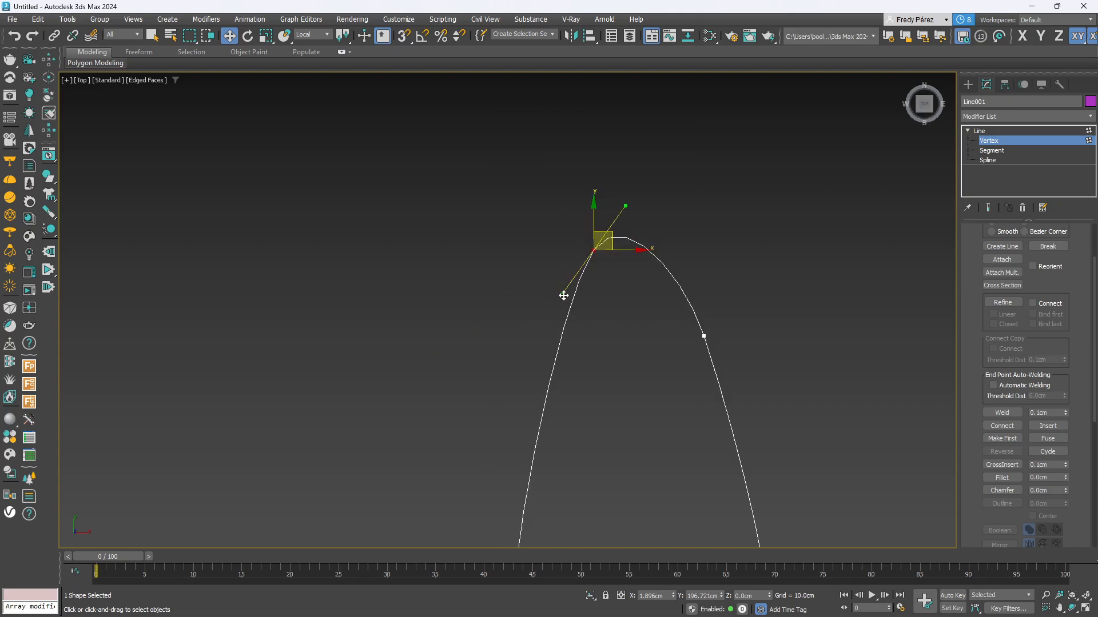
left_click_drag(564, 298, 514, 302)
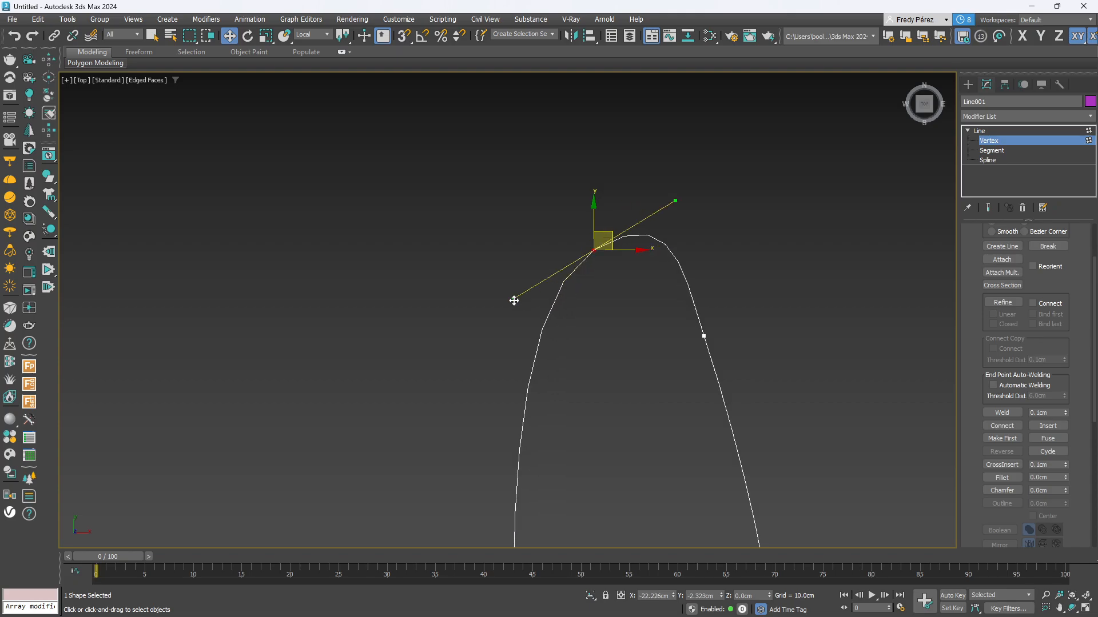
right_click(591, 249)
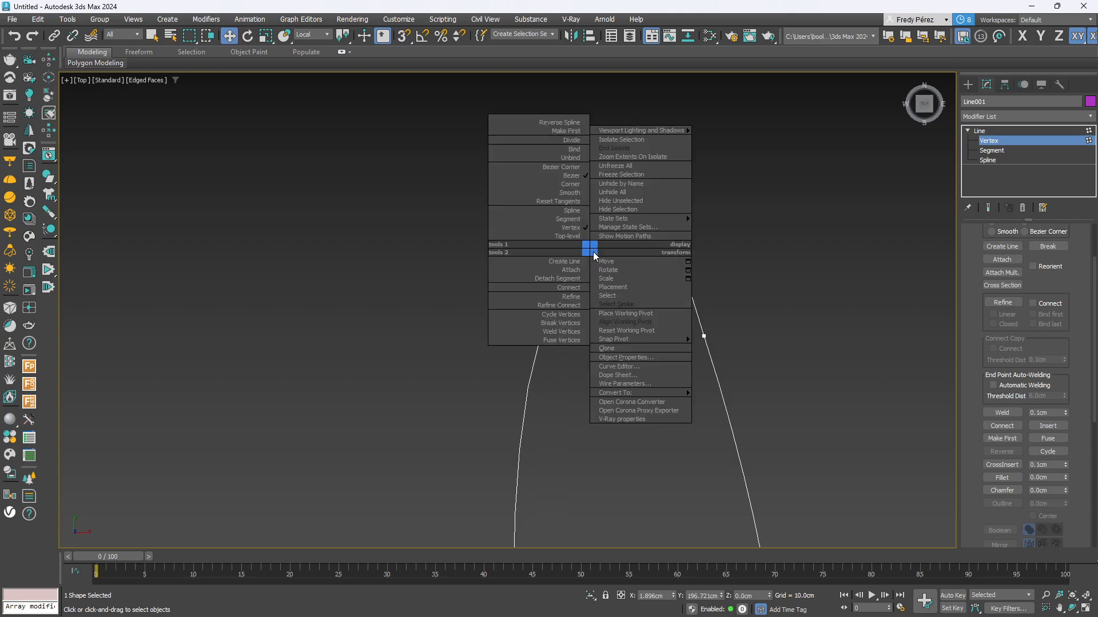
left_click(572, 203)
Move the upper-left vertex to about X -42 cm, Y 213 cm, and stretch its lower handle down and outward
left_click_drag(595, 249, 496, 213)
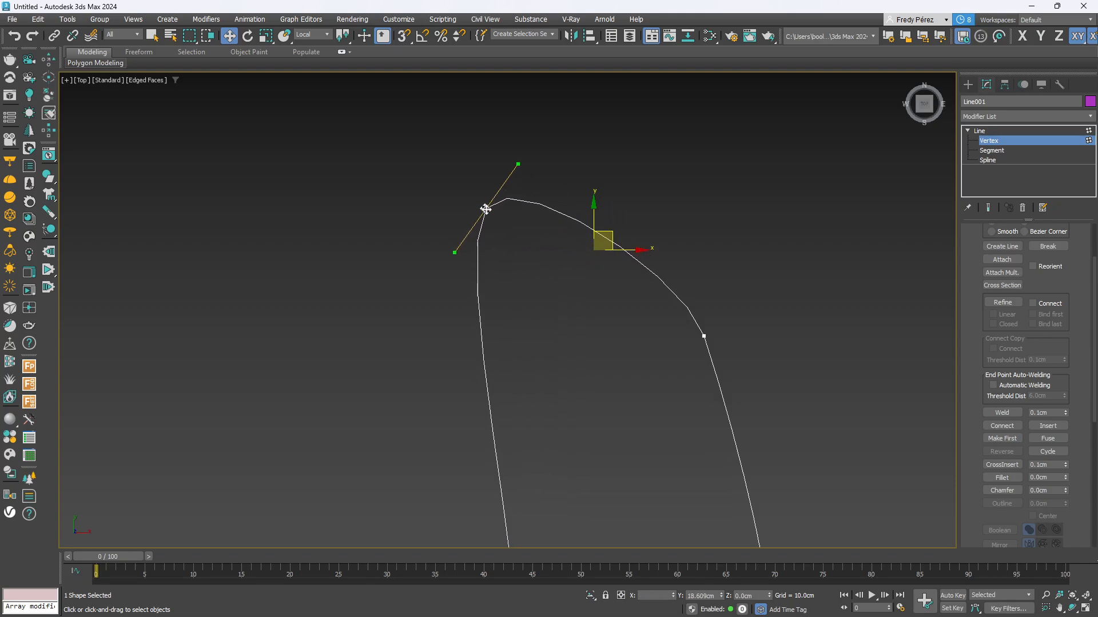
left_click_drag(465, 258, 379, 321)
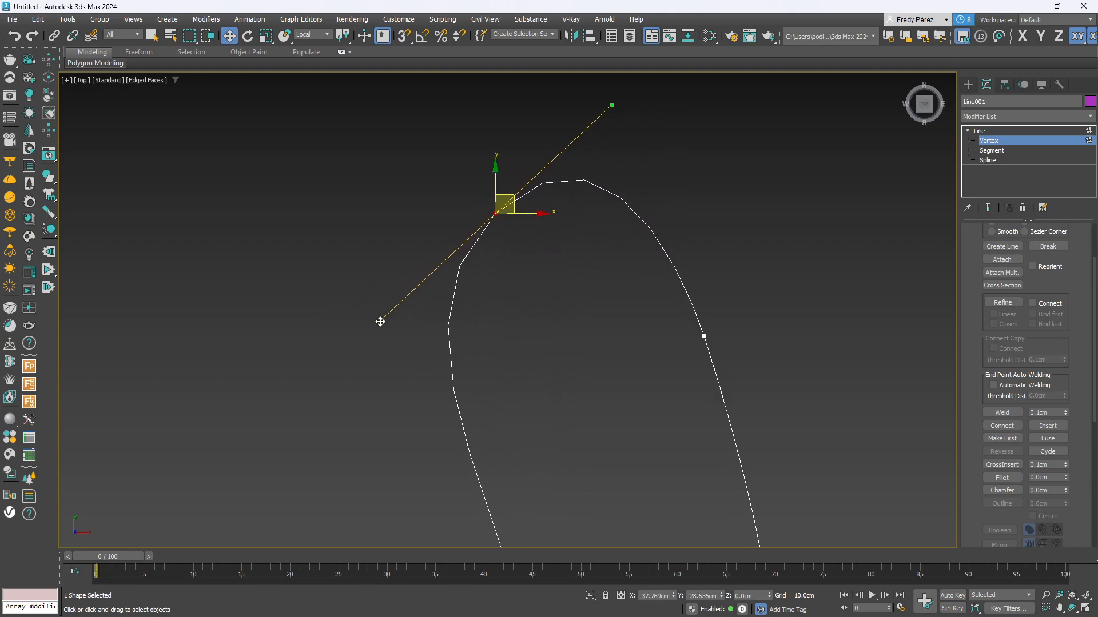
scroll(483, 235, "down", 4)
scroll(482, 238, "up", 2)
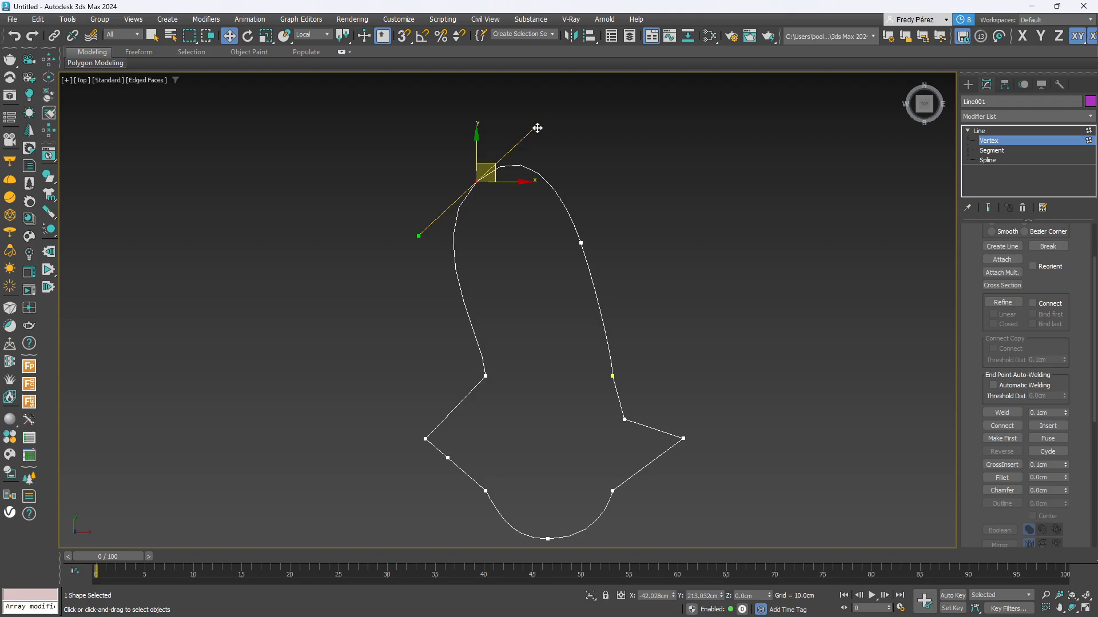
middle_click_drag(582, 189, 625, 194)
left_click(554, 245)
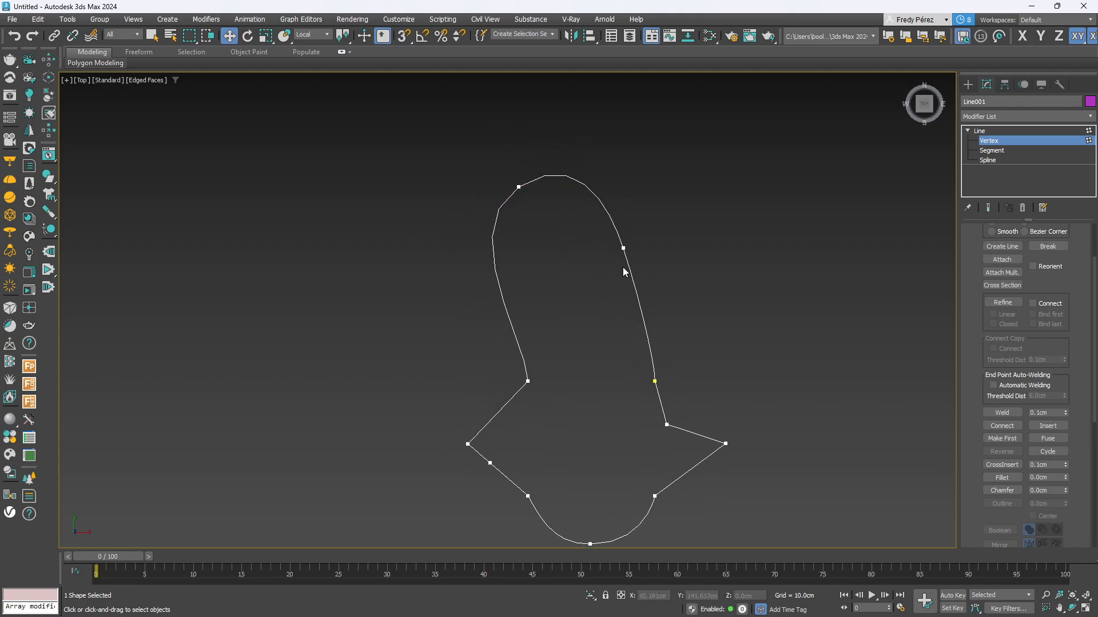
Move the upper-left vertex inward to about X -15.5 cm, Y 176.7 cm, and tilt its upper handle higher
left_click(518, 188)
left_click_drag(519, 187, 550, 227)
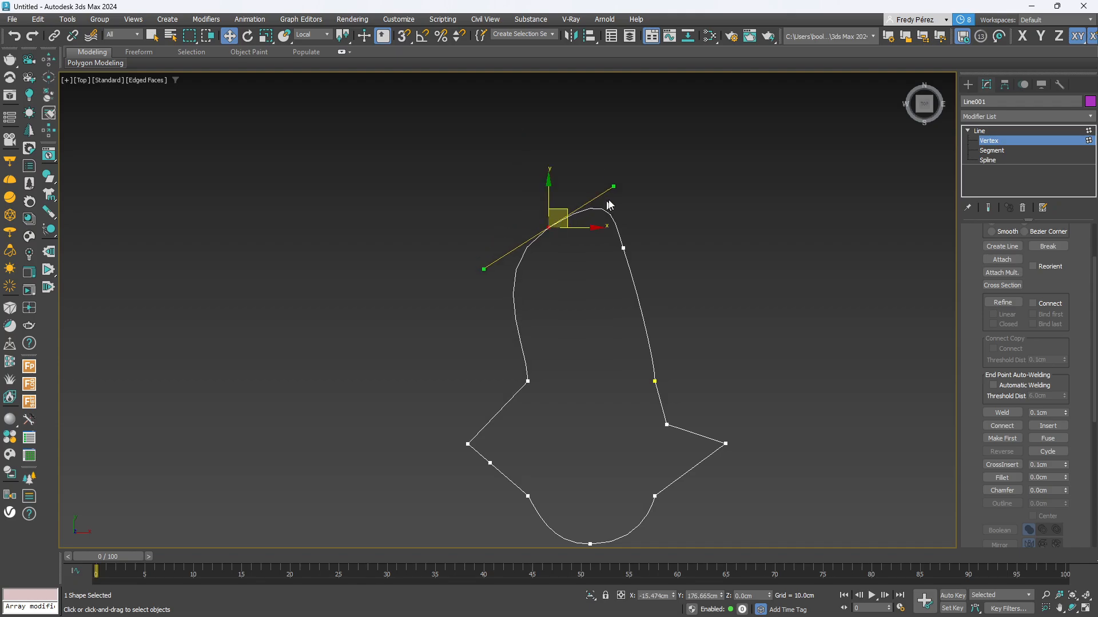
mouse_move(613, 188)
left_mouse_down()
mouse_move(573, 203)
mouse_move(623, 189)
mouse_move(597, 177)
left_mouse_up()
Nudge the upper vertex on the curve's right side outward to about X 59.2 cm, Y 156.9 cm
left_click(623, 248)
left_click_drag(670, 249, 681, 294)
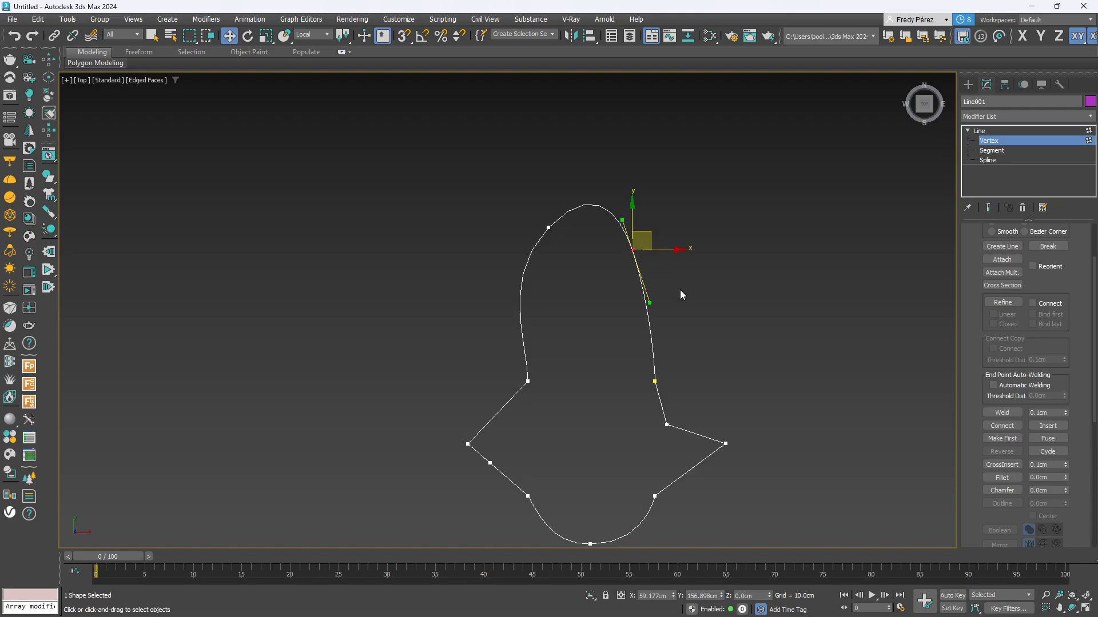
mouse_move(655, 380)
left_mouse_down()
mouse_move(634, 353)
mouse_move(676, 358)
mouse_move(657, 364)
left_mouse_up()
key("ctrl+z")
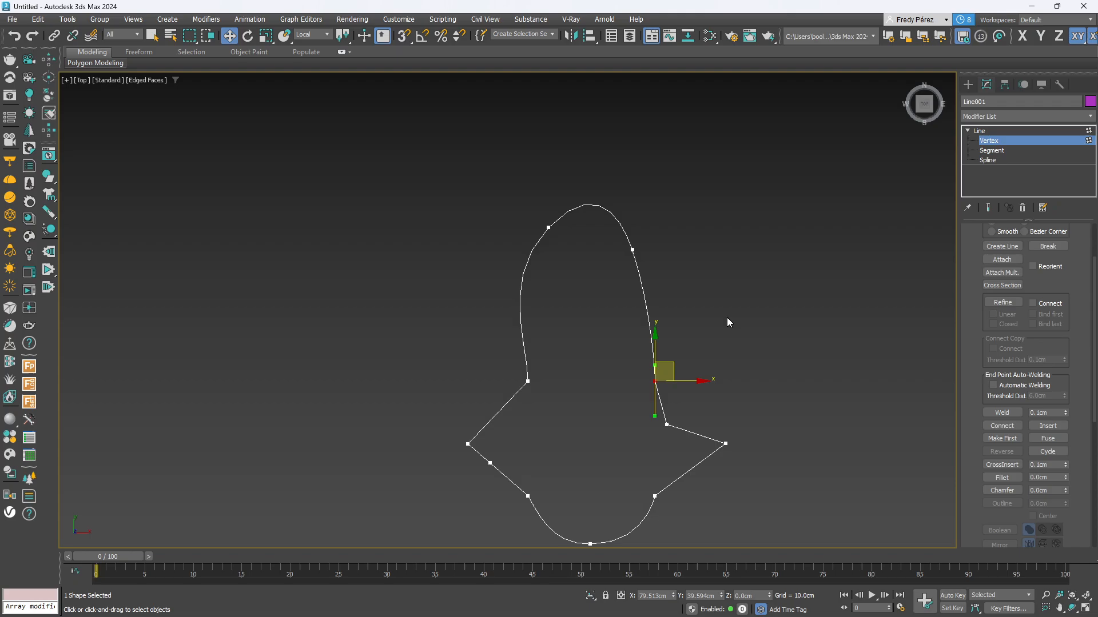
Move the vertex between the tall curve's right base and the rightmost corner to about X 162.9 cm, Y 58.8 cm
left_click(726, 318)
middle_click_drag(704, 327, 689, 322)
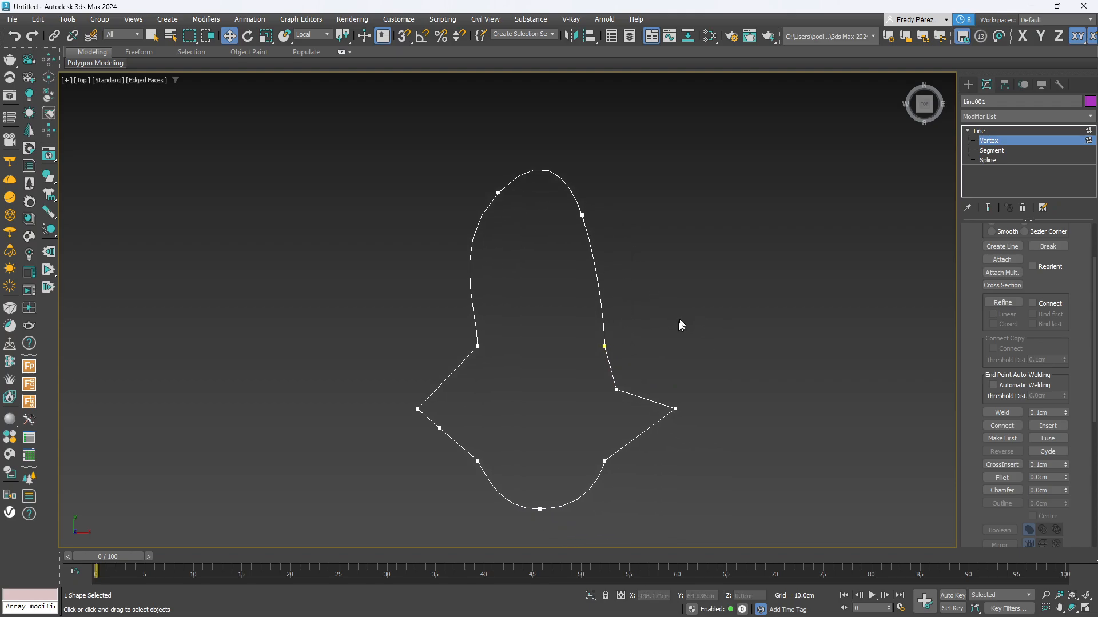
left_click_drag(616, 389, 697, 325)
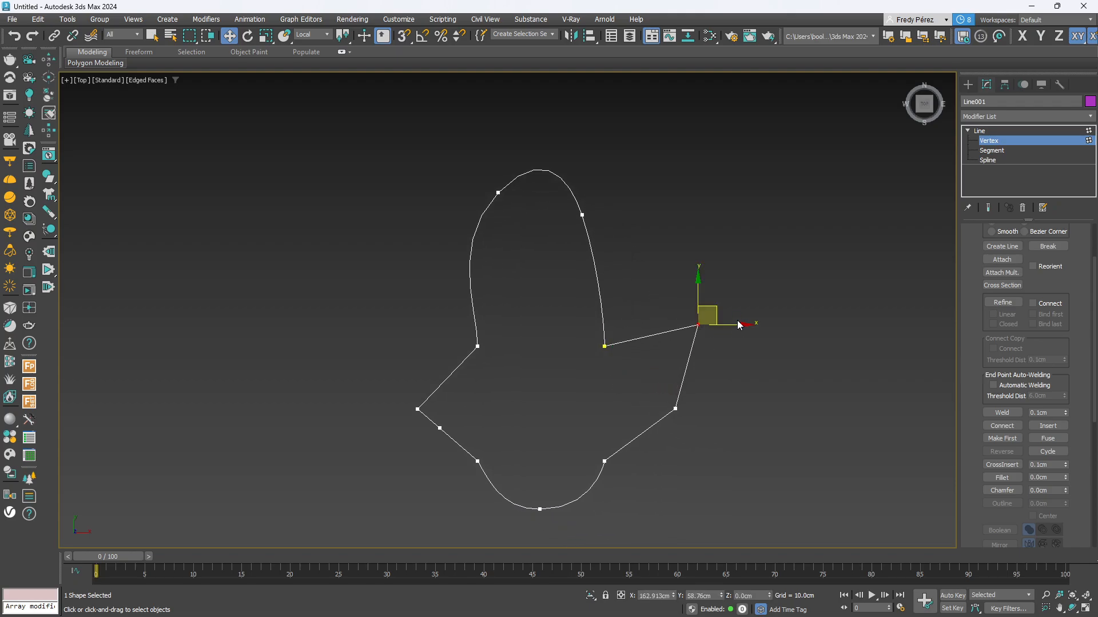
scroll(737, 325, "up", 3)
scroll(784, 287, "down", 3)
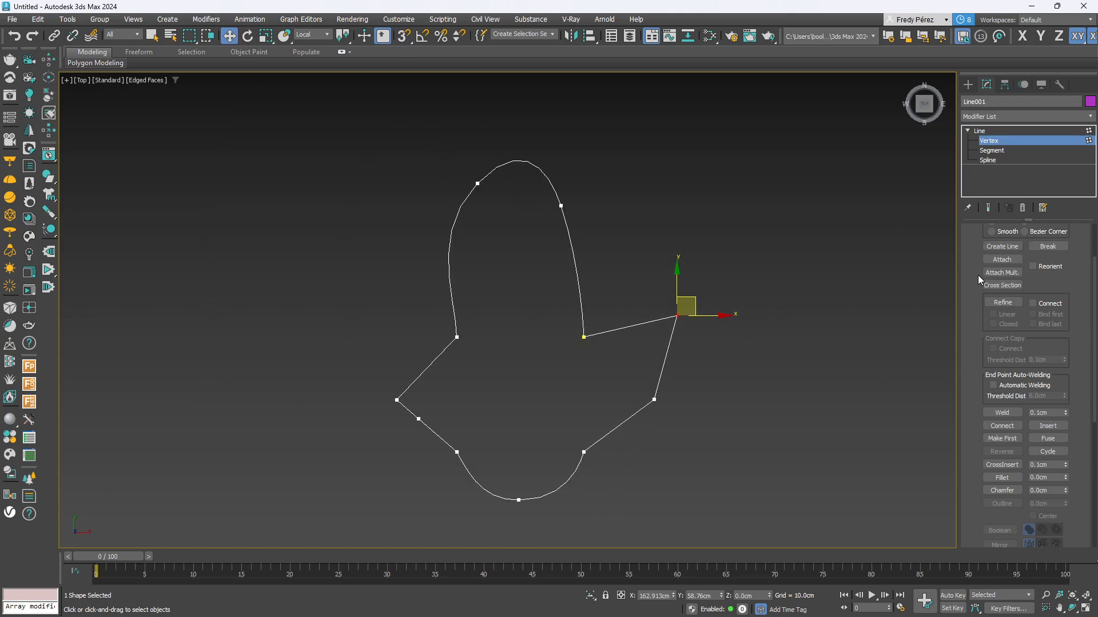
mouse_move(977, 275)
left_mouse_down()
mouse_move(958, 319)
mouse_move(974, 272)
left_mouse_up()
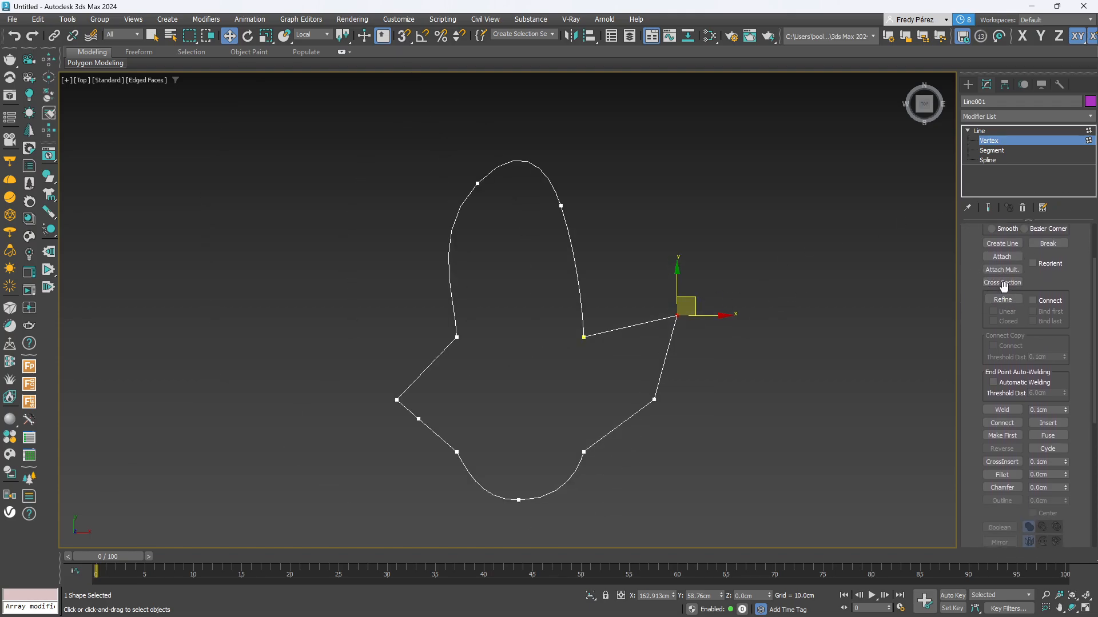
left_click_drag(976, 359, 1003, 359)
left_click(1002, 351)
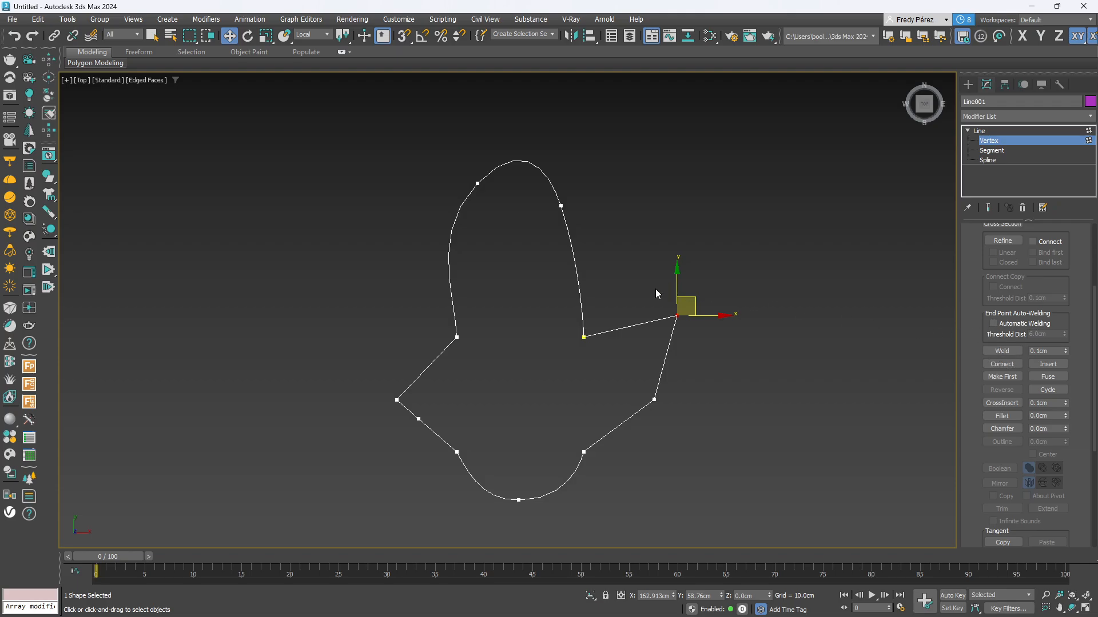
Pull apart the two overlapping end vertices at the base of the tall curve's right side
middle_click_drag(649, 283, 700, 276)
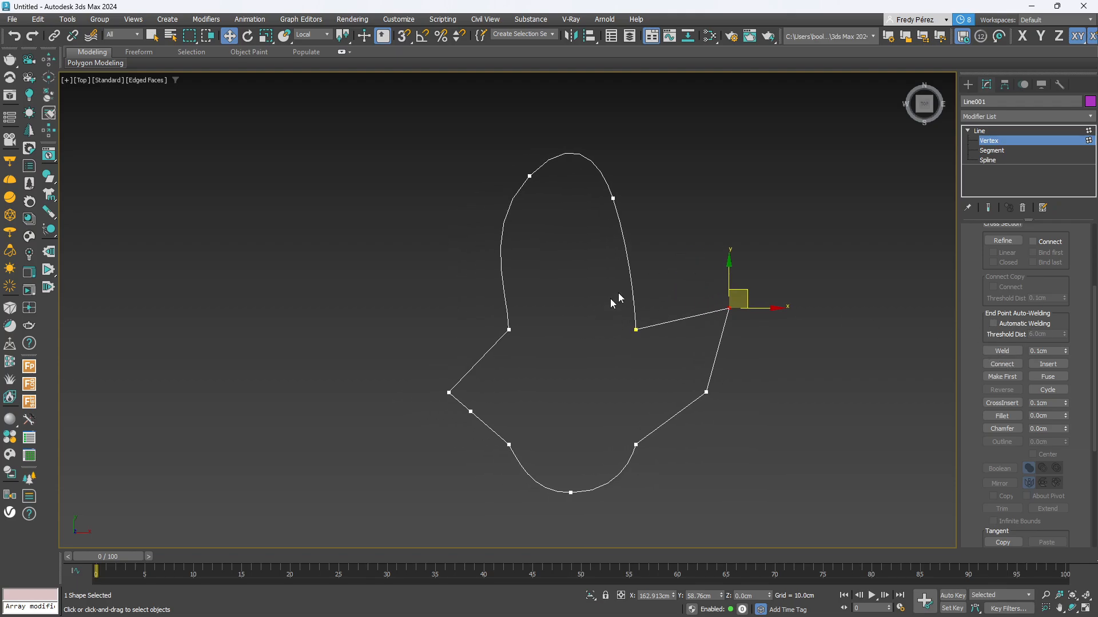
scroll(634, 334, "up", 3)
left_click(637, 323)
scroll(644, 343, "up", 3)
scroll(643, 346, "up", 2)
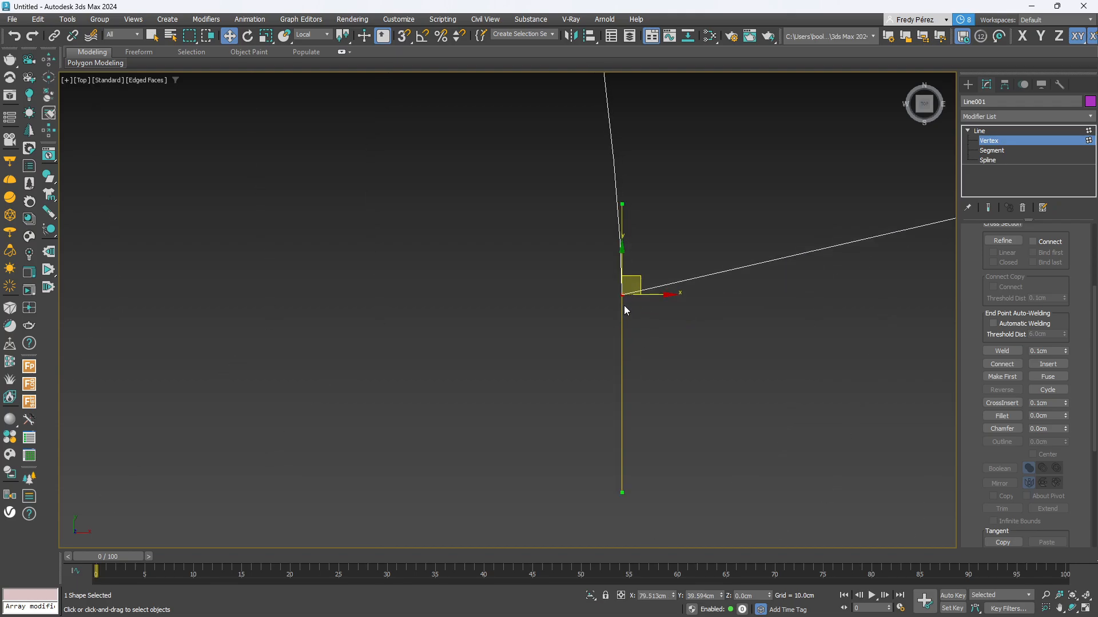
scroll(625, 304, "up", 4)
left_click_drag(640, 267, 609, 235)
scroll(609, 269, "up", 4)
left_click(581, 229)
left_click_drag(551, 212, 635, 290)
Move the curve's loose end vertex back against the straight segment's end at about X 79.5 cm, Y 39.8 cm
scroll(638, 310, "up", 4)
left_click(561, 211)
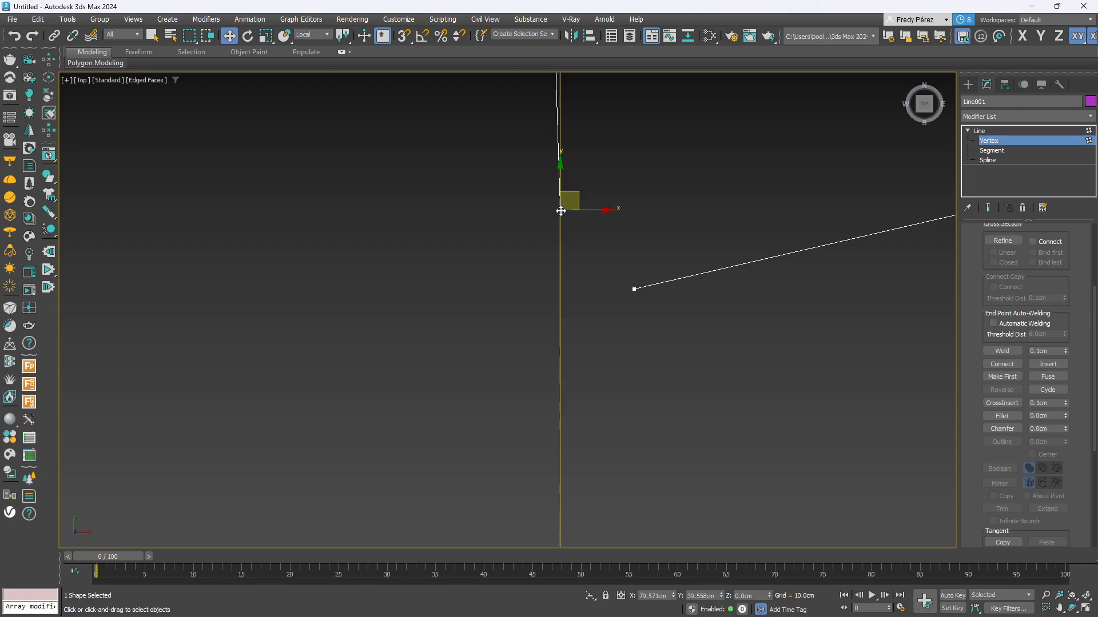
left_click_drag(561, 211, 656, 297)
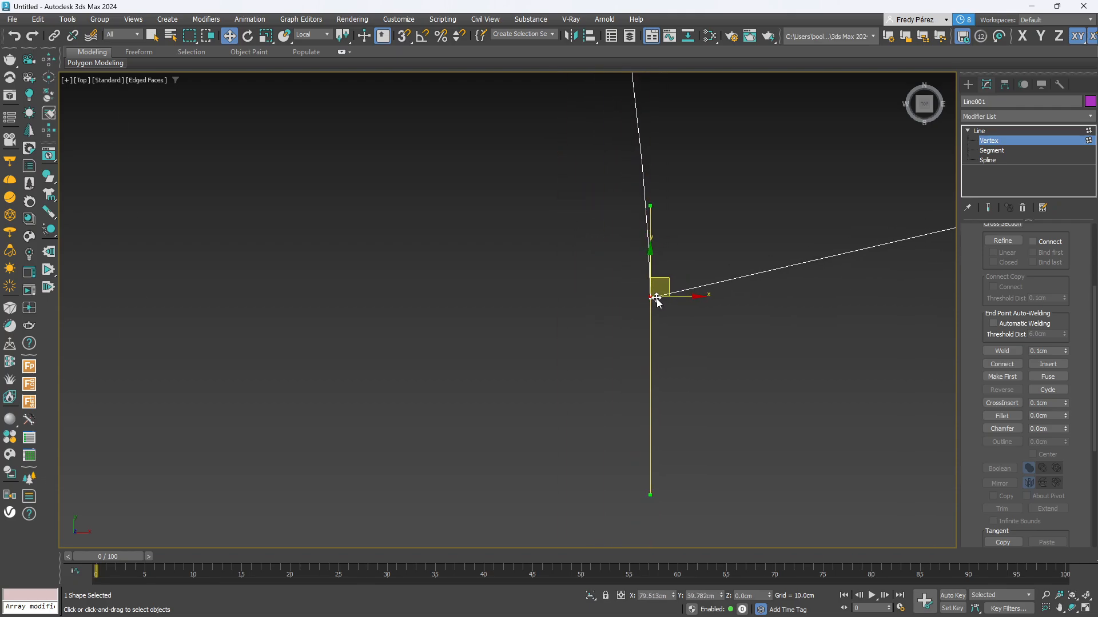
scroll(656, 297, "down", 5)
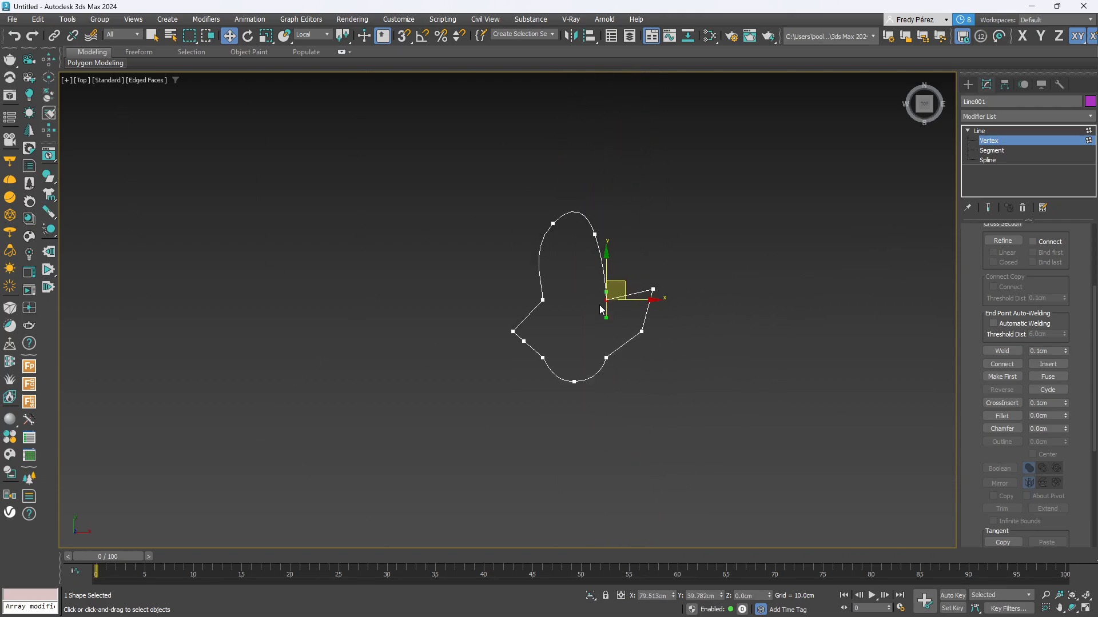
Leave vertex editing and apply the Extrude modifier to the whole line
left_click(1089, 144)
left_click(1089, 116)
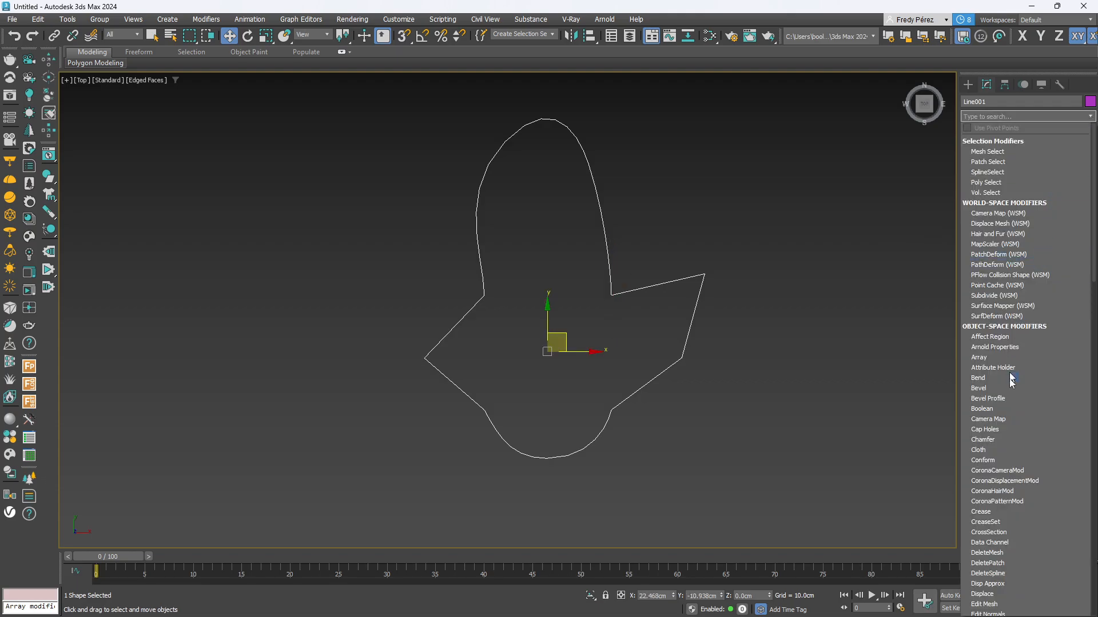
scroll(993, 551, "down", 3)
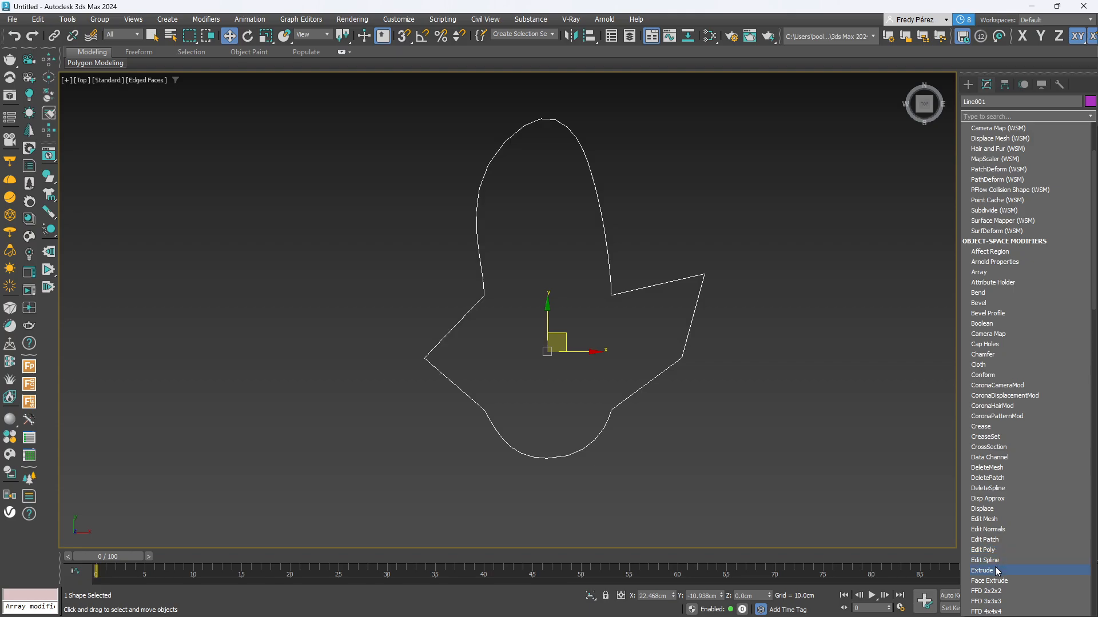
left_click(994, 571)
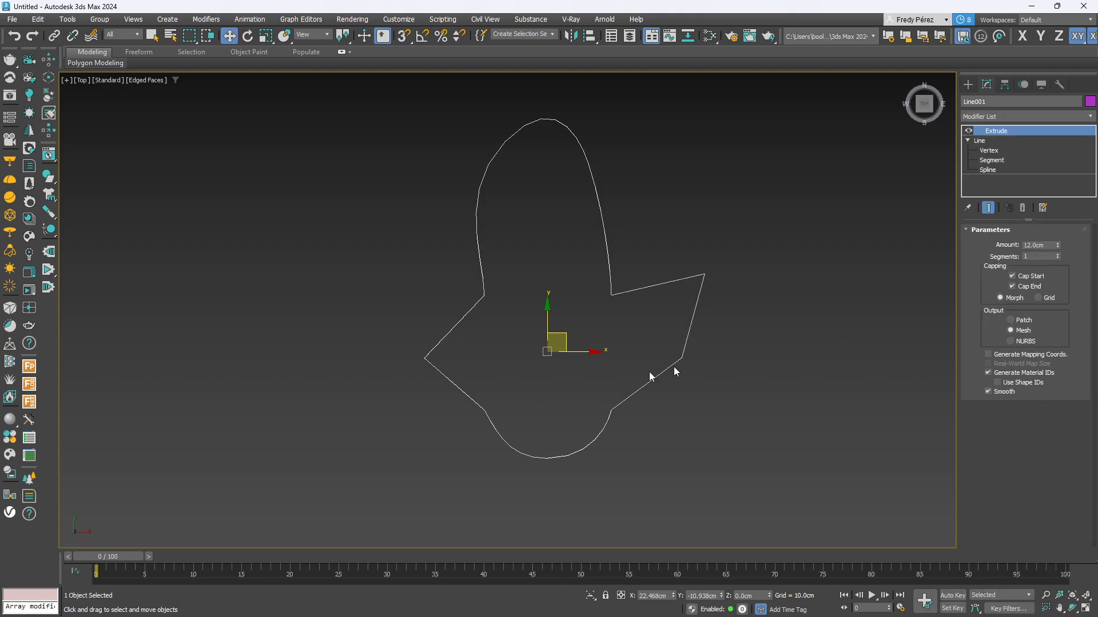
Show the extruded line in an orthographic view, framed in full, with Default Shading
middle_click_drag(629, 398, 585, 433)
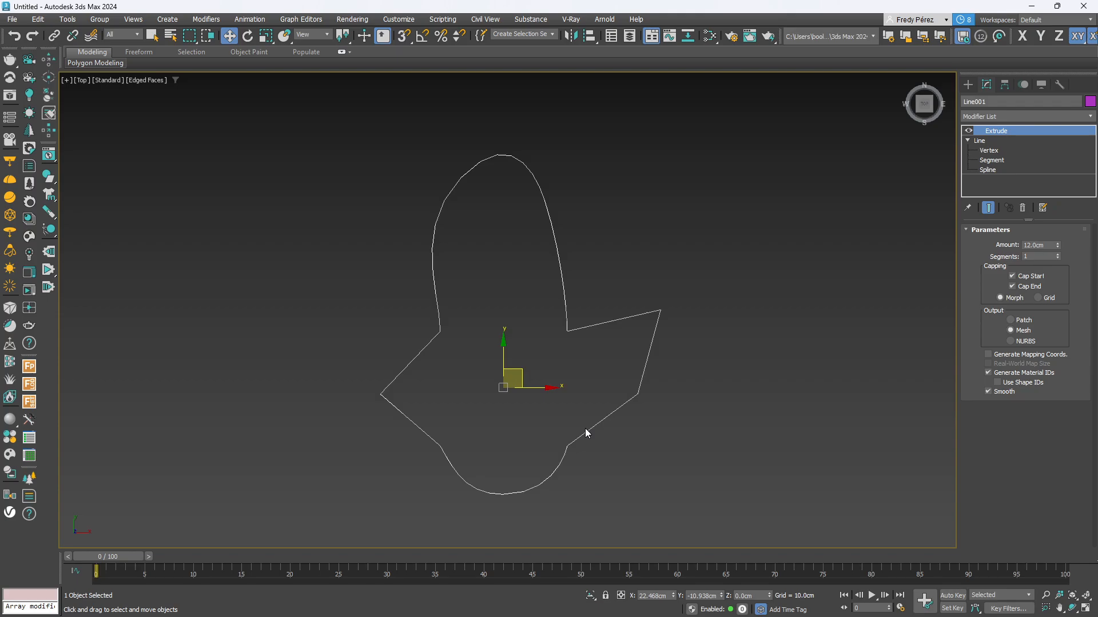
key("u")
key("z")
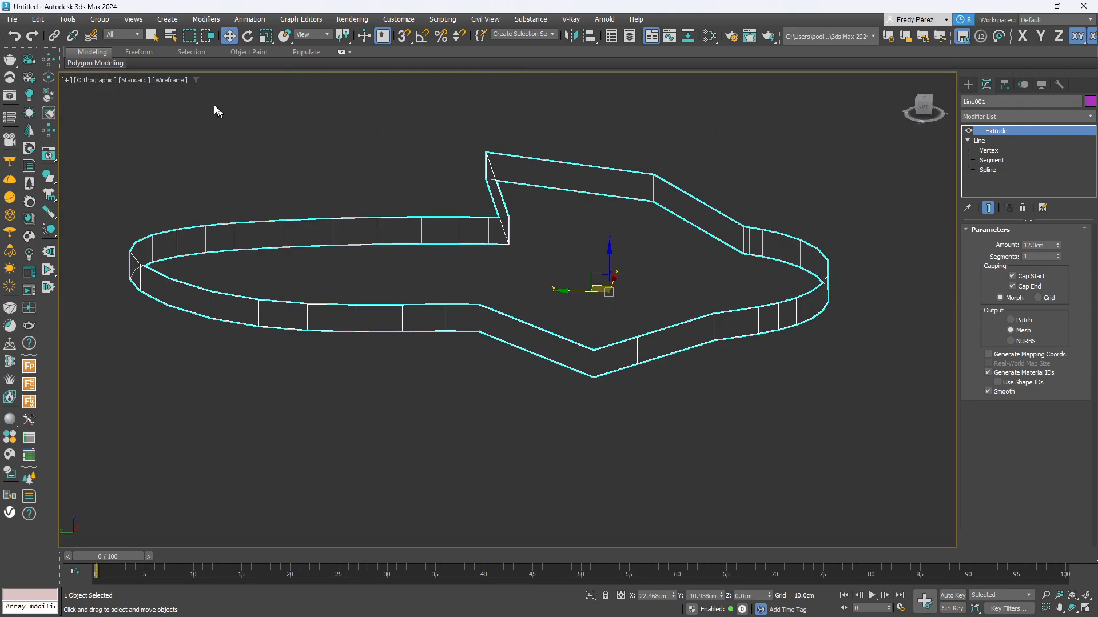
left_click(175, 82)
left_click(182, 90)
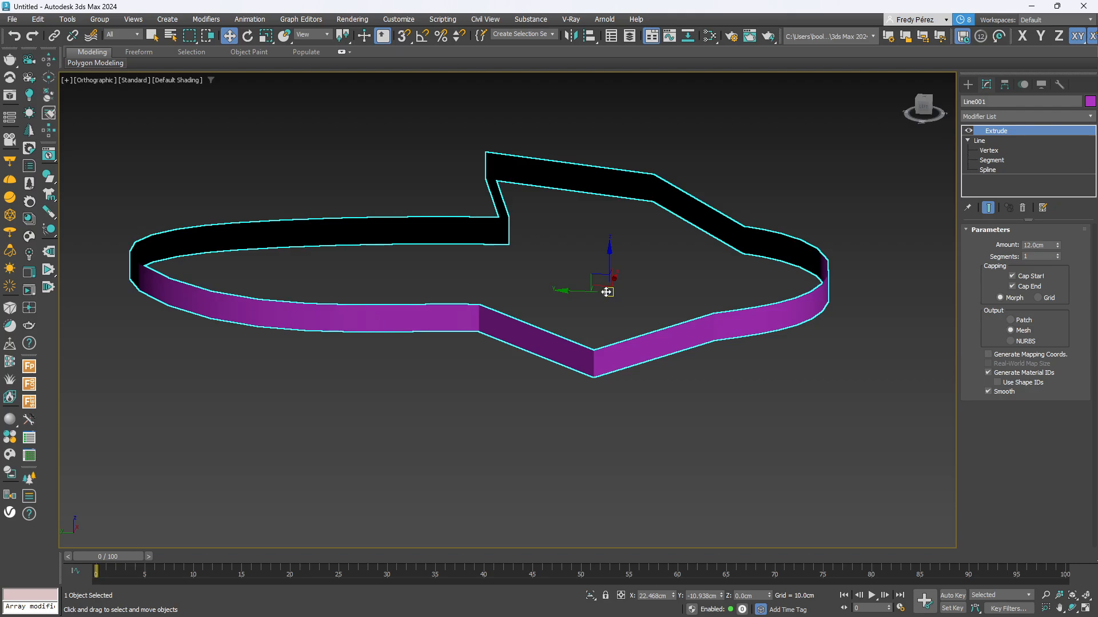
Reopen the line's vertices with the extrusion shown, try pulling one end vertex away from the other, and undo the move
middle_click_drag(606, 292, 541, 321, "alt")
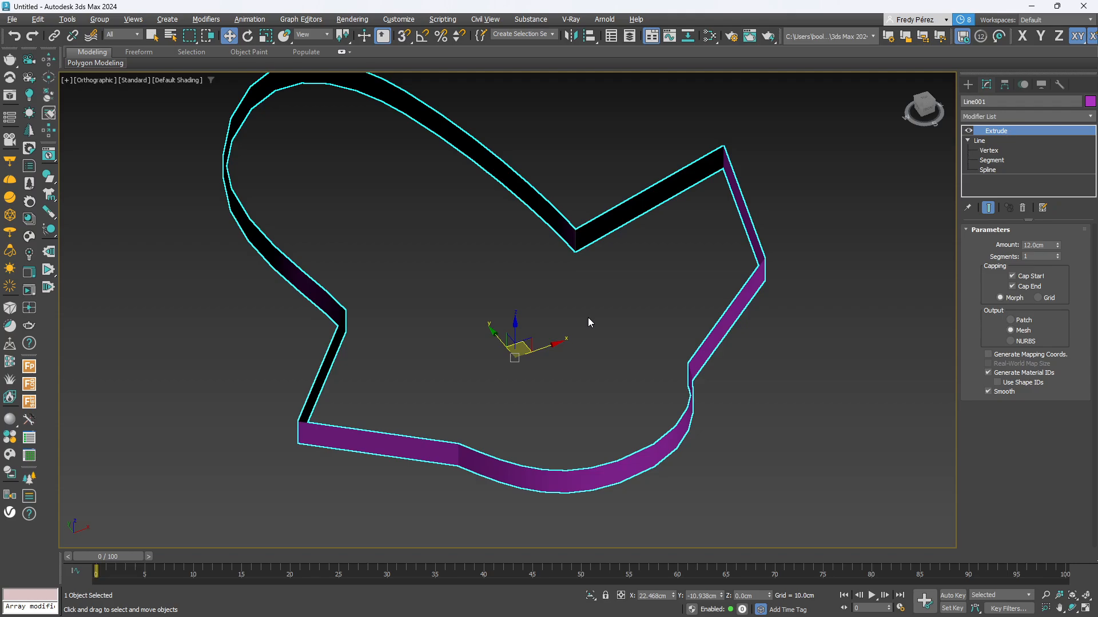
left_click(989, 150)
left_click(989, 208)
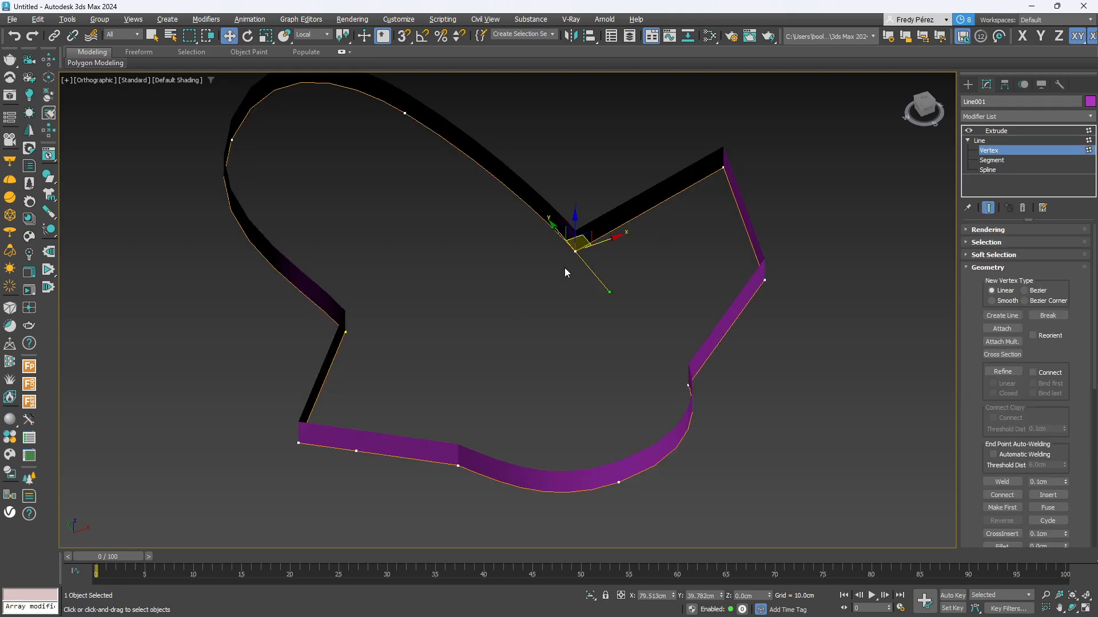
left_click_drag(575, 252, 606, 308)
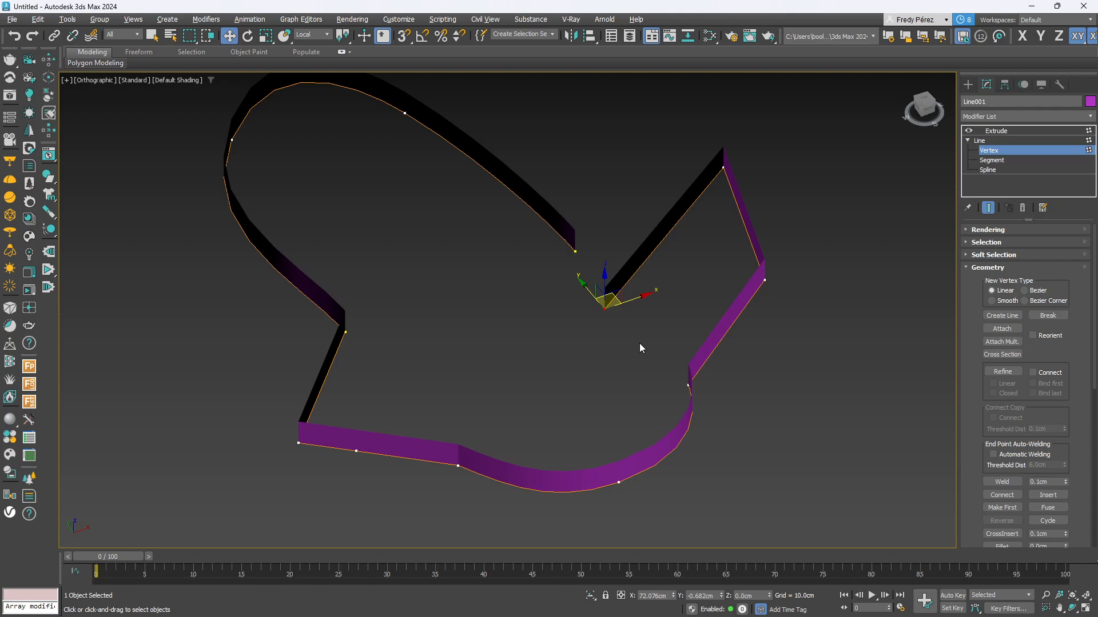
key("ctrl+z")
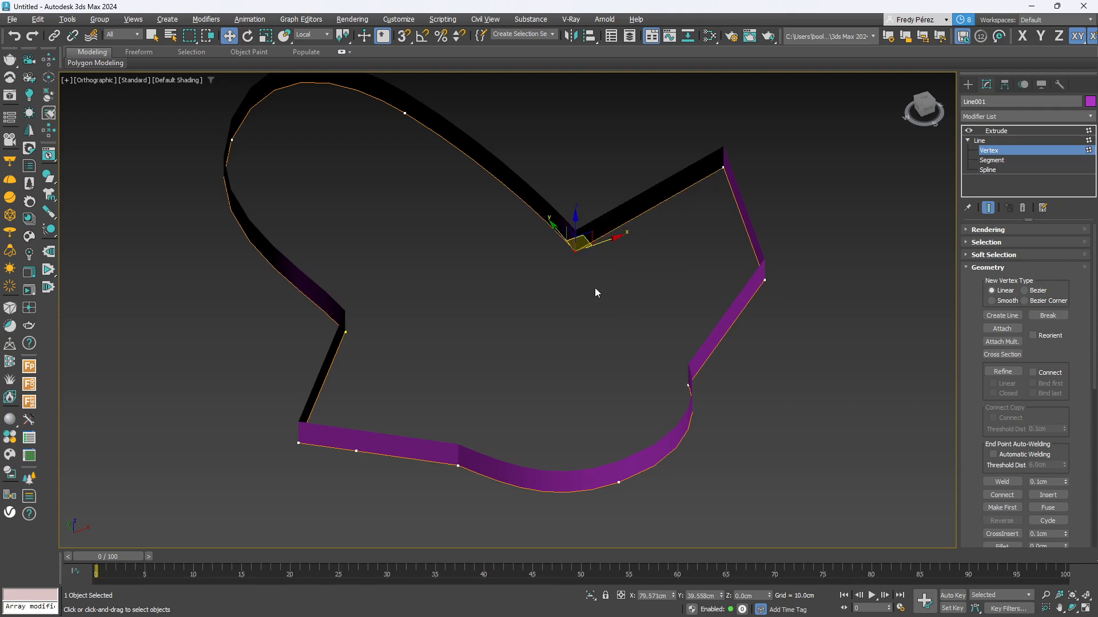
Remove the Extrude modifier from the line and show the line in the Top view
left_click(1062, 131)
left_click(1023, 208)
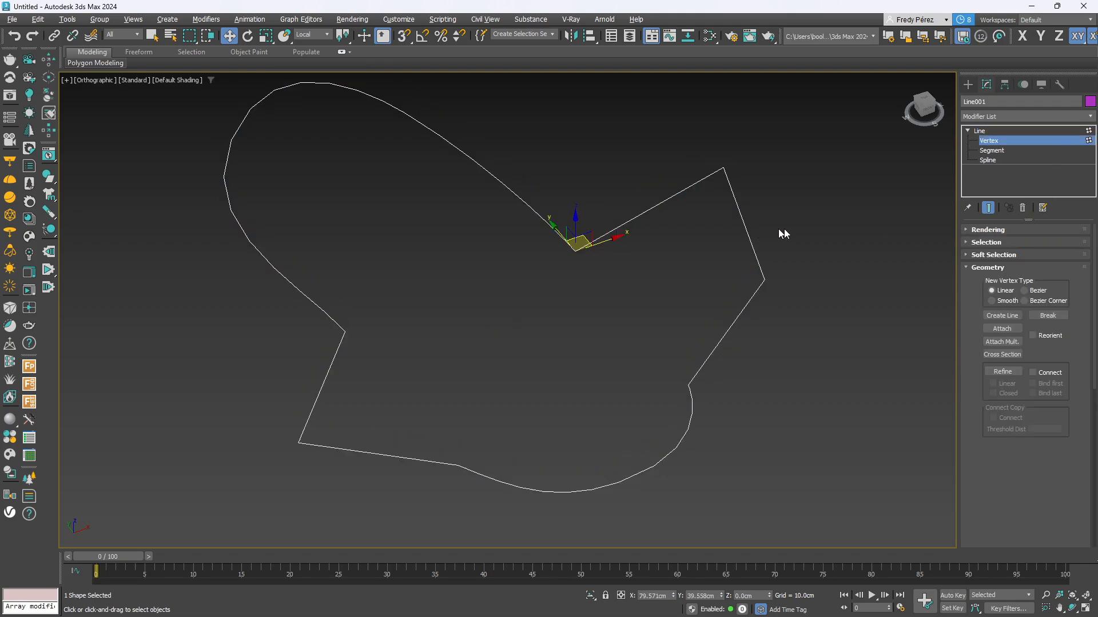
key("t")
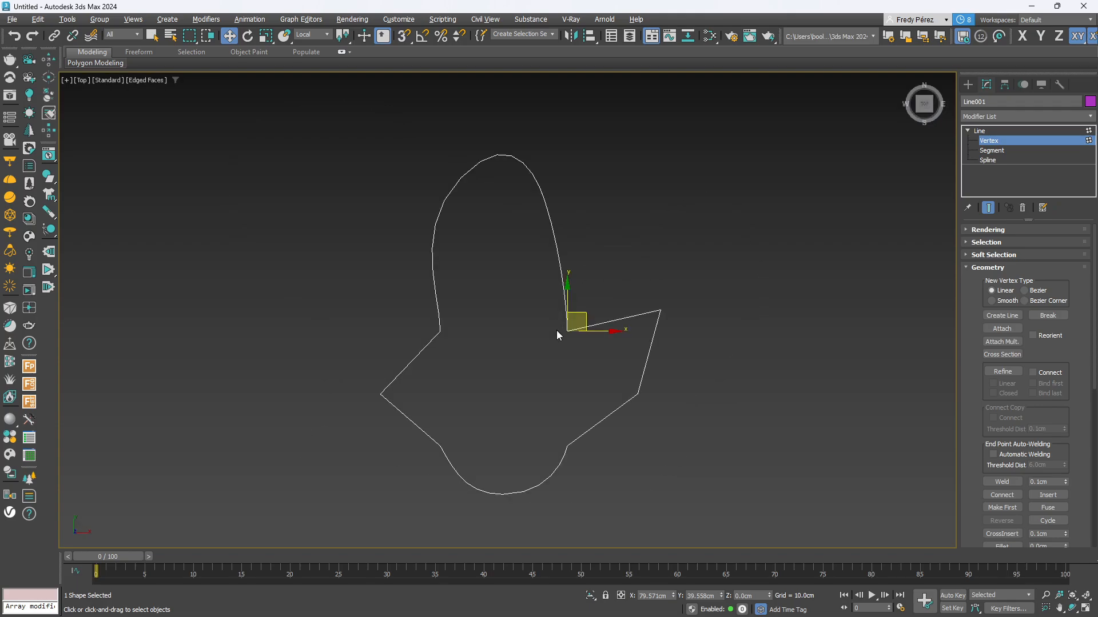
Pull the tall curve's end vertex away to about X 78.1 cm, Y 42.7 cm, and move it back onto the straight segment's end
scroll(563, 331, "up", 5)
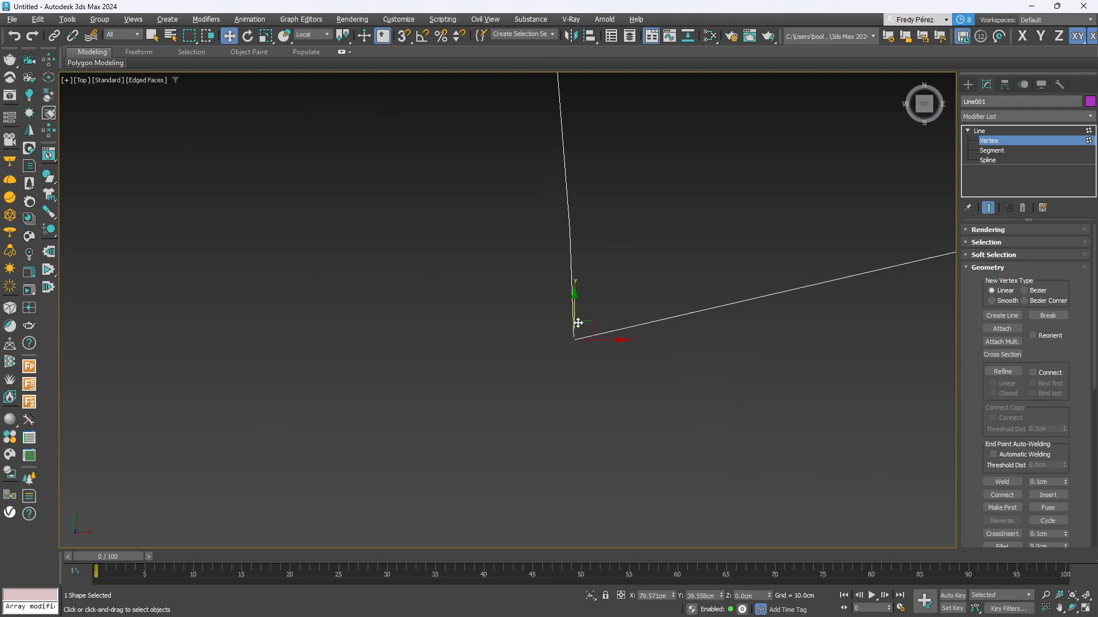
left_click(664, 258)
left_click_drag(574, 338, 555, 300)
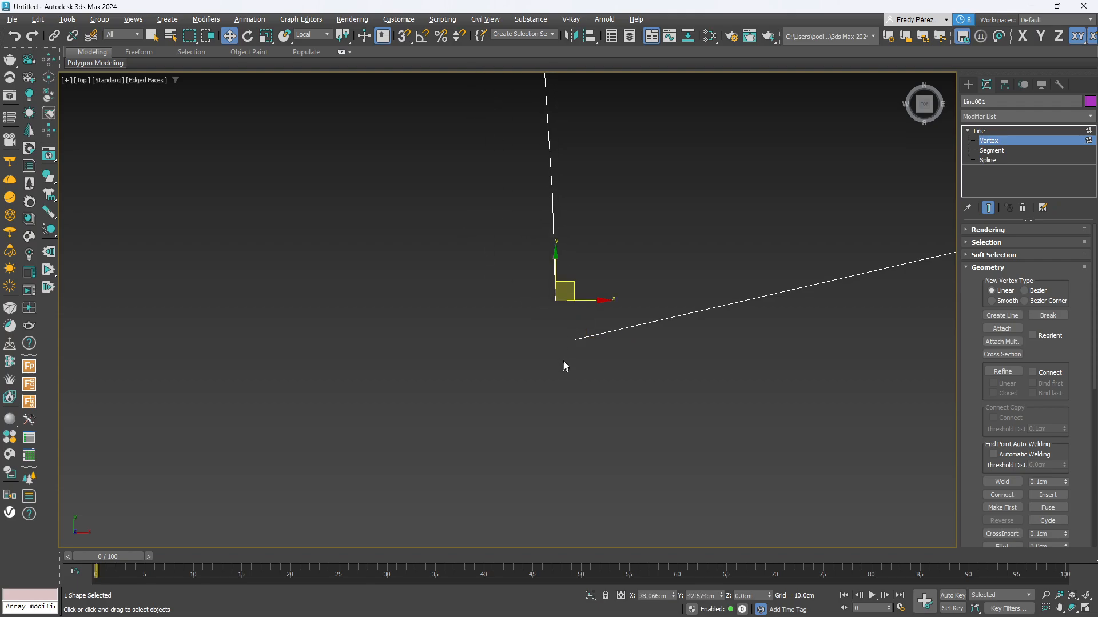
scroll(569, 355, "up", 3)
scroll(581, 299, "down", 1)
left_click_drag(566, 140, 618, 250)
left_click(673, 218)
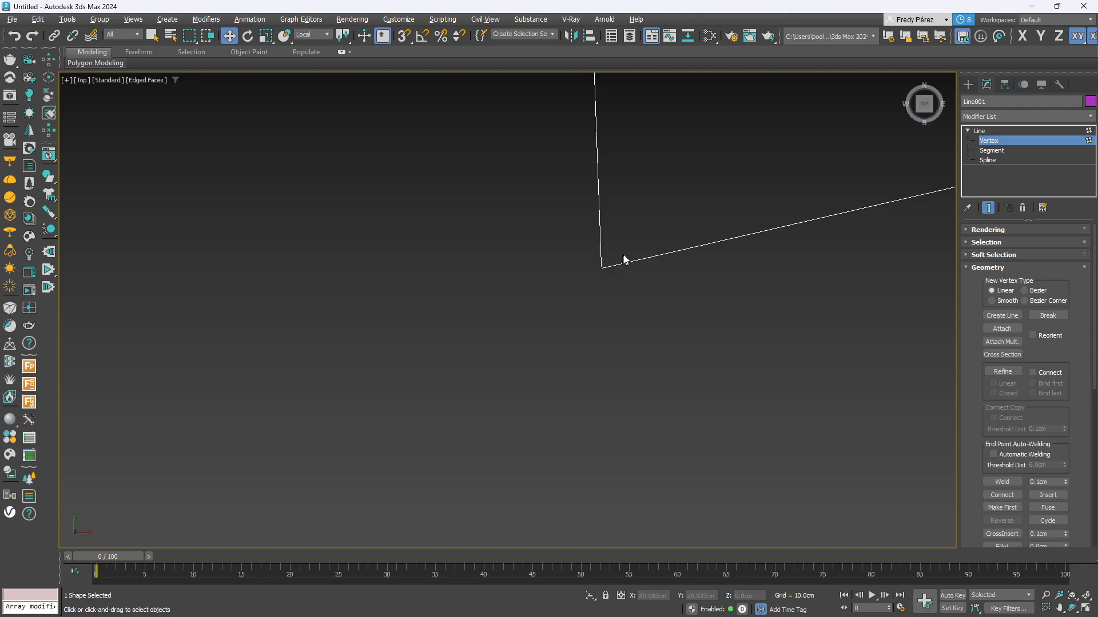
Select the overlapping end vertices, leave vertex editing, deselect the line, and reopen the line for vertex editing
left_click_drag(451, 149, 781, 450)
scroll(660, 347, "down", 4)
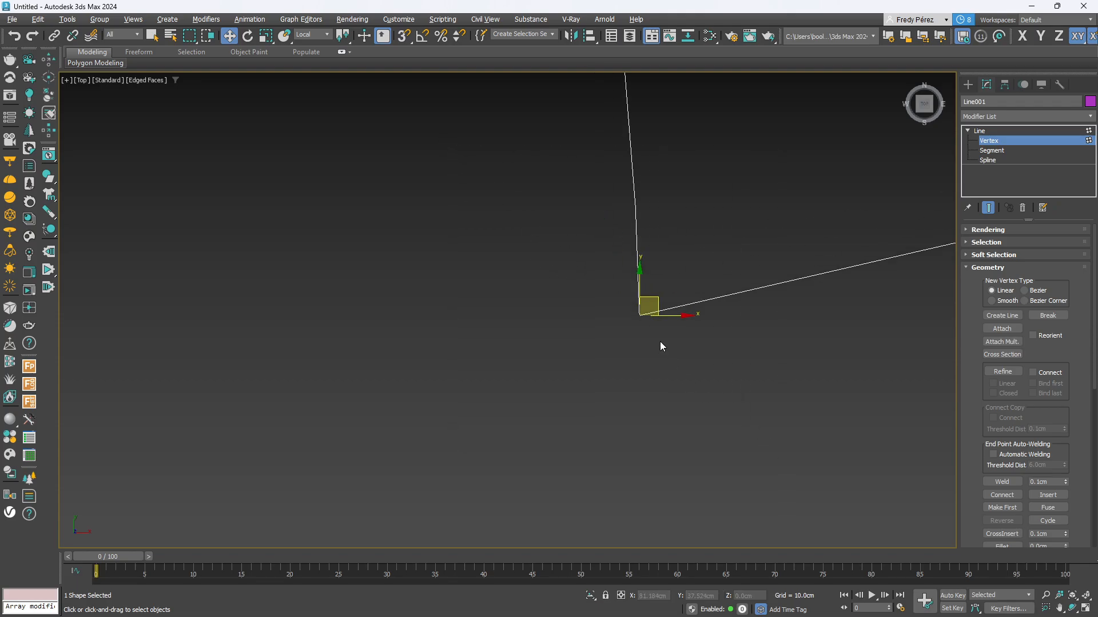
scroll(660, 346, "down", 3)
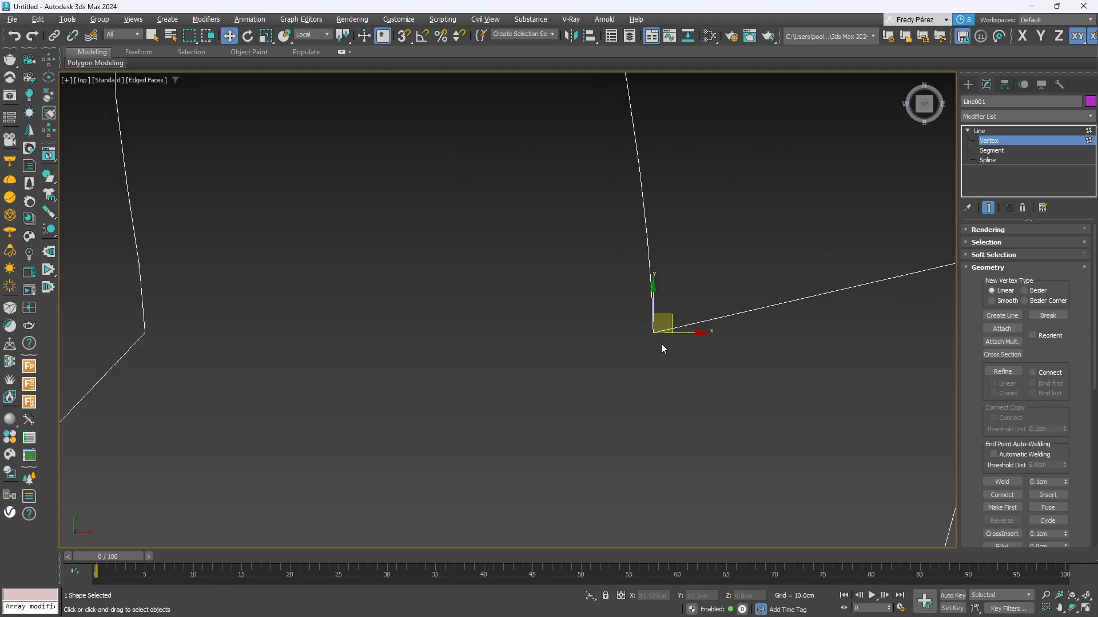
left_click(1088, 142)
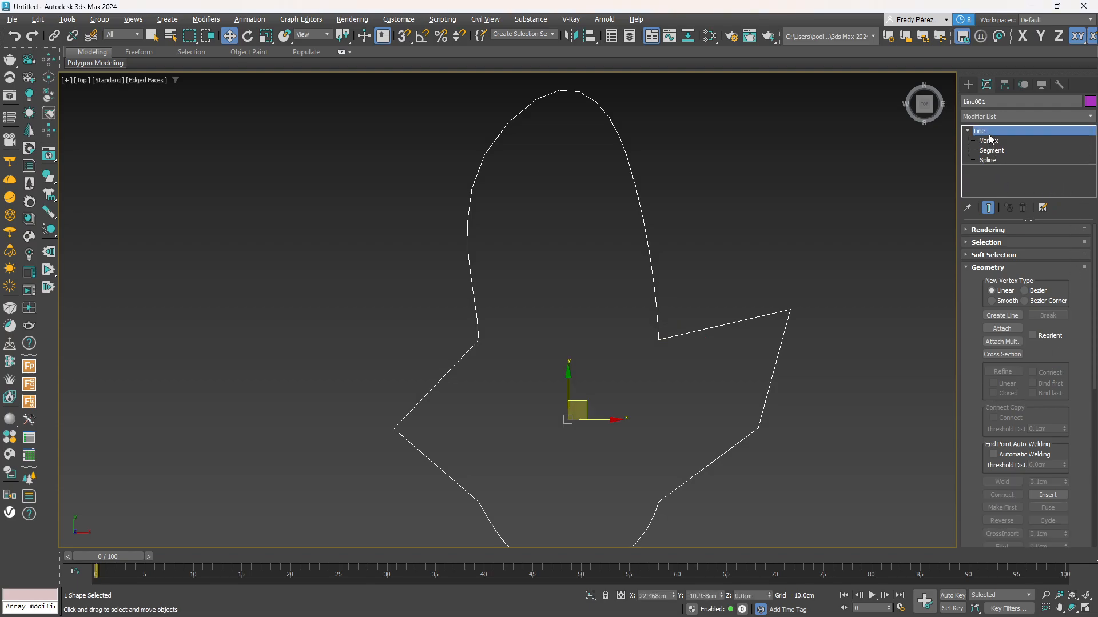
left_click(839, 189)
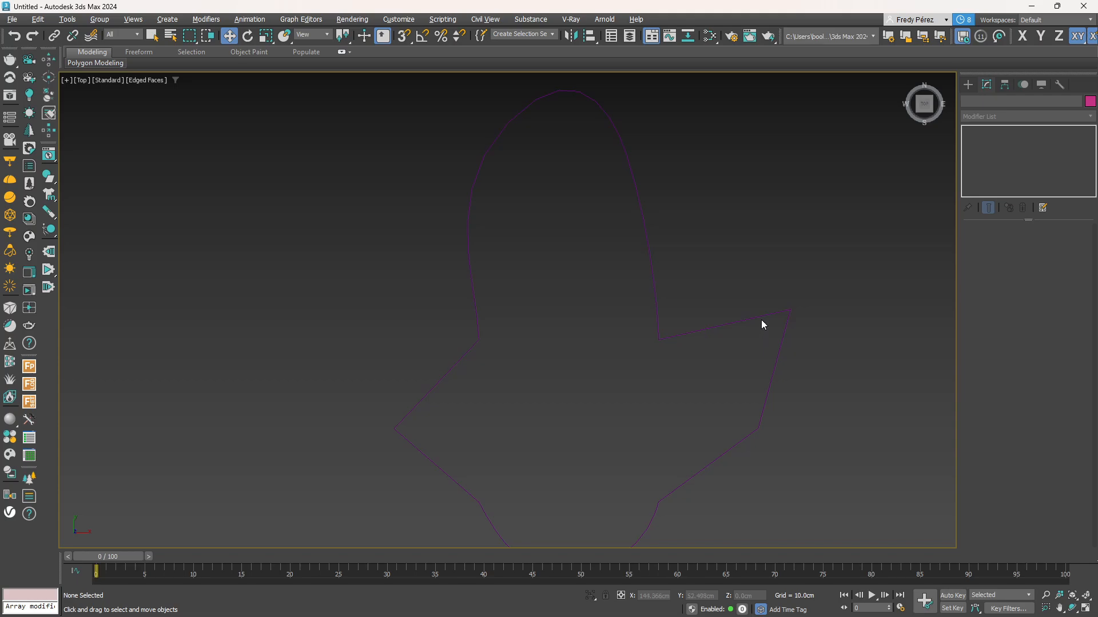
left_click(761, 324)
left_click(990, 141)
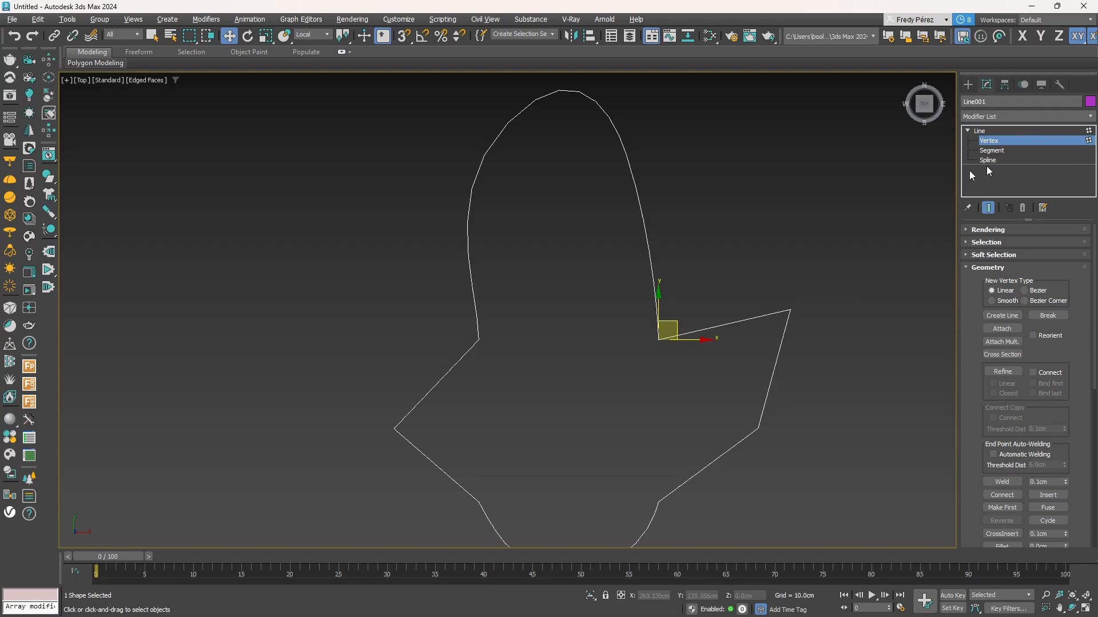
Select the vertex at the lower arc's right end, and move the outer upper-right corner vertex to about X 175.6 cm, Y 59.8 cm
scroll(609, 380, "up", 6)
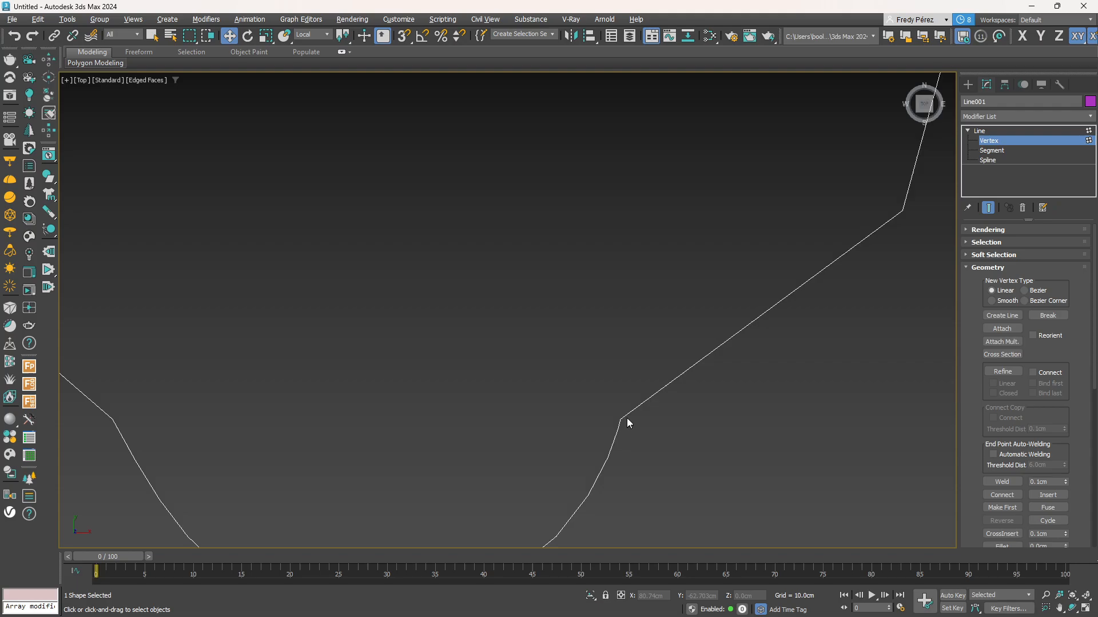
scroll(625, 424, "up", 5)
left_click_drag(613, 407, 620, 440)
scroll(622, 444, "down", 8)
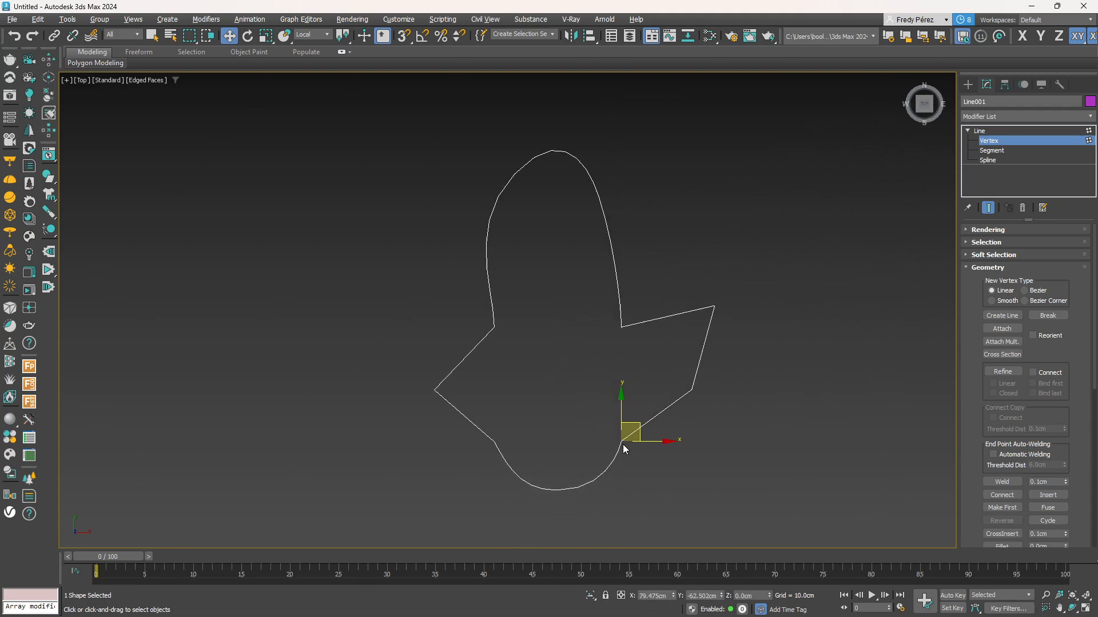
left_click(621, 327)
mouse_move(714, 306)
left_mouse_down()
mouse_move(749, 334)
mouse_move(726, 307)
left_mouse_up()
Separate the two overlapping end vertices by moving the tall curve's end to about X 76.7 cm, Y 67.6 cm
scroll(637, 336, "up", 2)
scroll(599, 311, "up", 5)
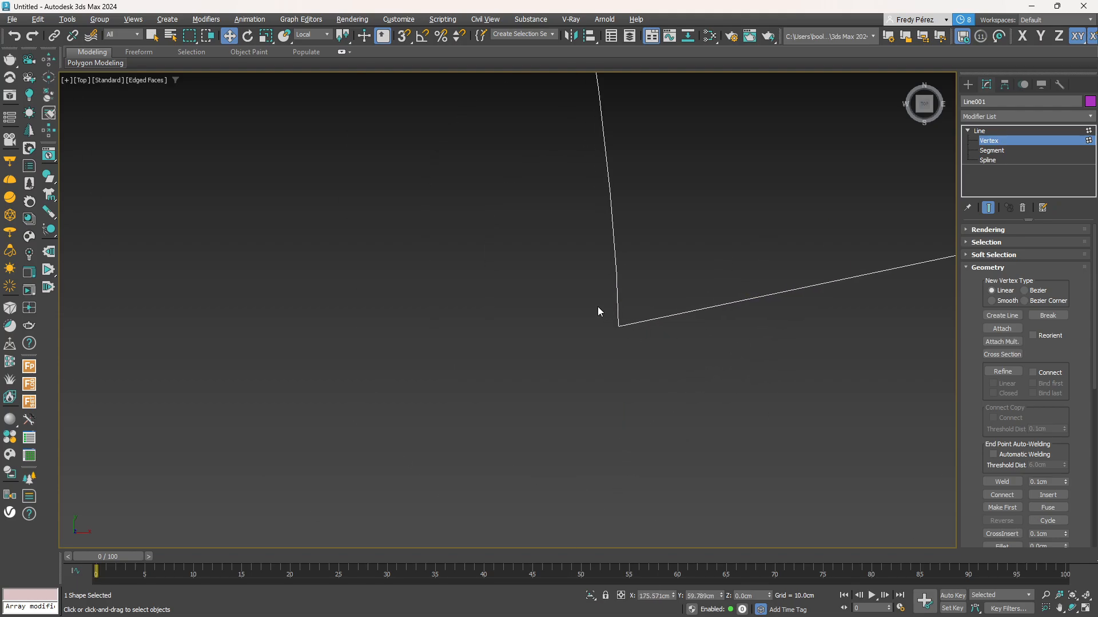
left_click_drag(598, 311, 689, 389)
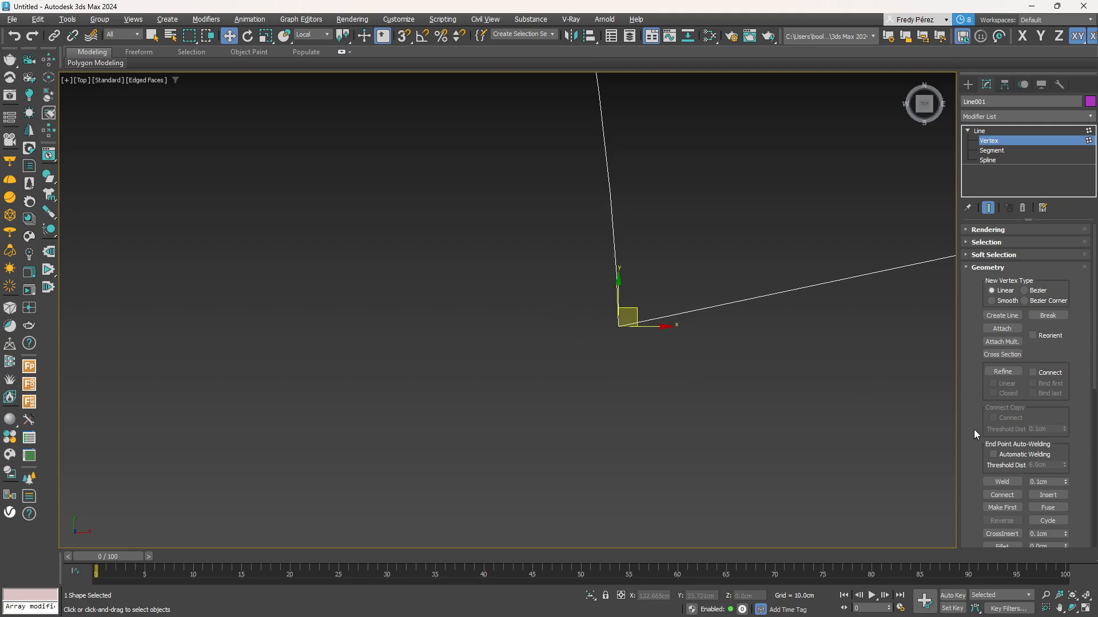
scroll(995, 423, "down", 3)
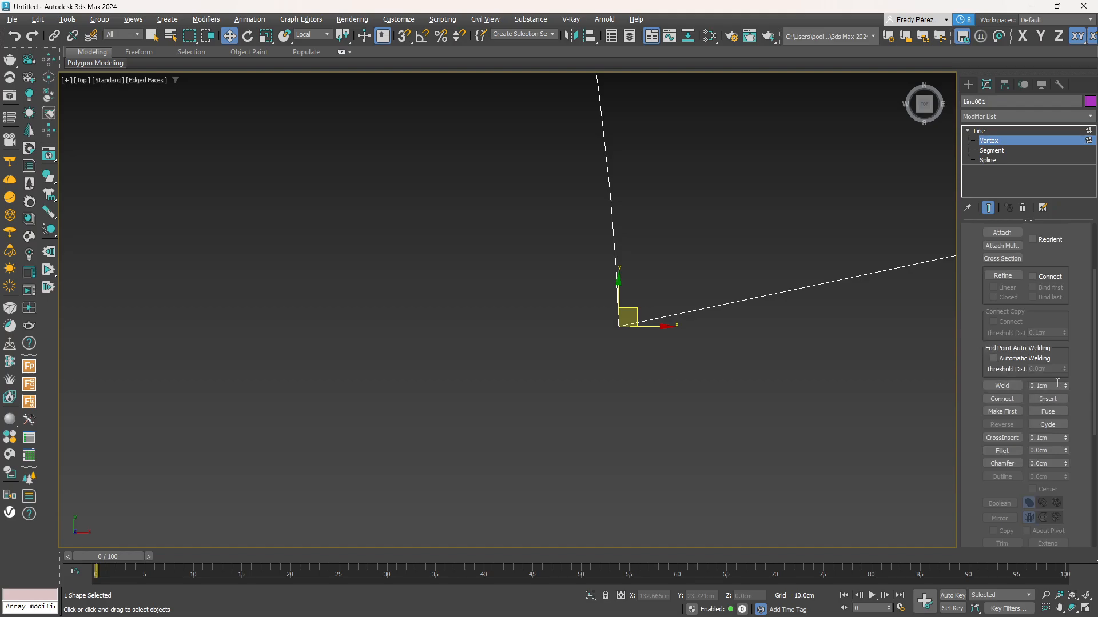
left_click(717, 359)
left_click_drag(618, 326, 599, 148)
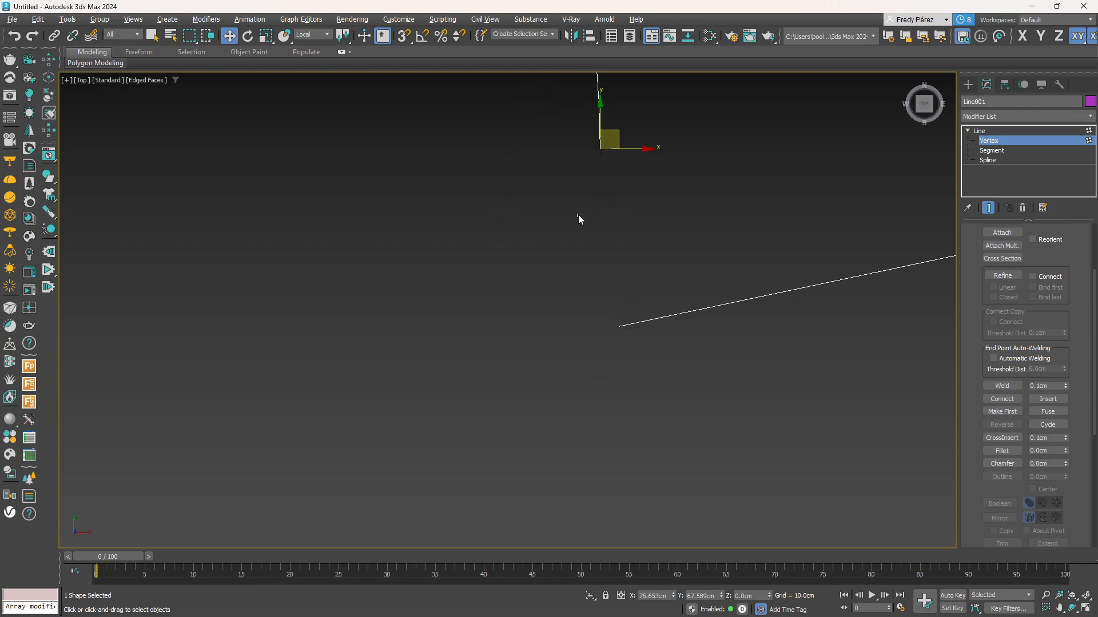
Weld the two separated end vertices into one using a weld threshold of 50 cm
left_click(527, 138)
left_click_drag(527, 138, 744, 403)
middle_click_drag(747, 402, 727, 429)
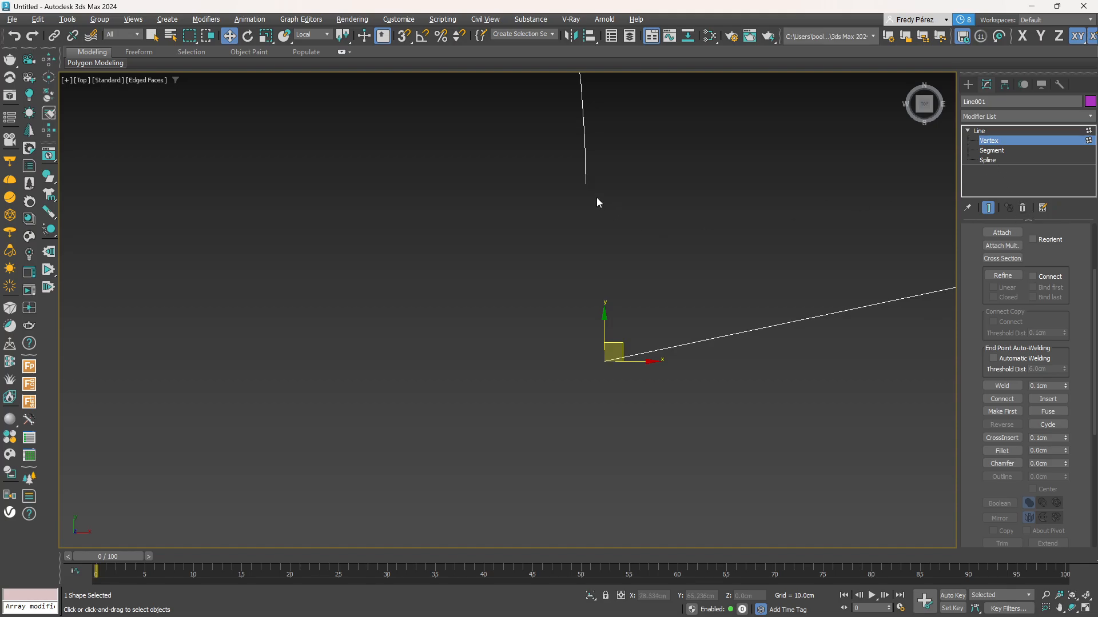
left_click(586, 184)
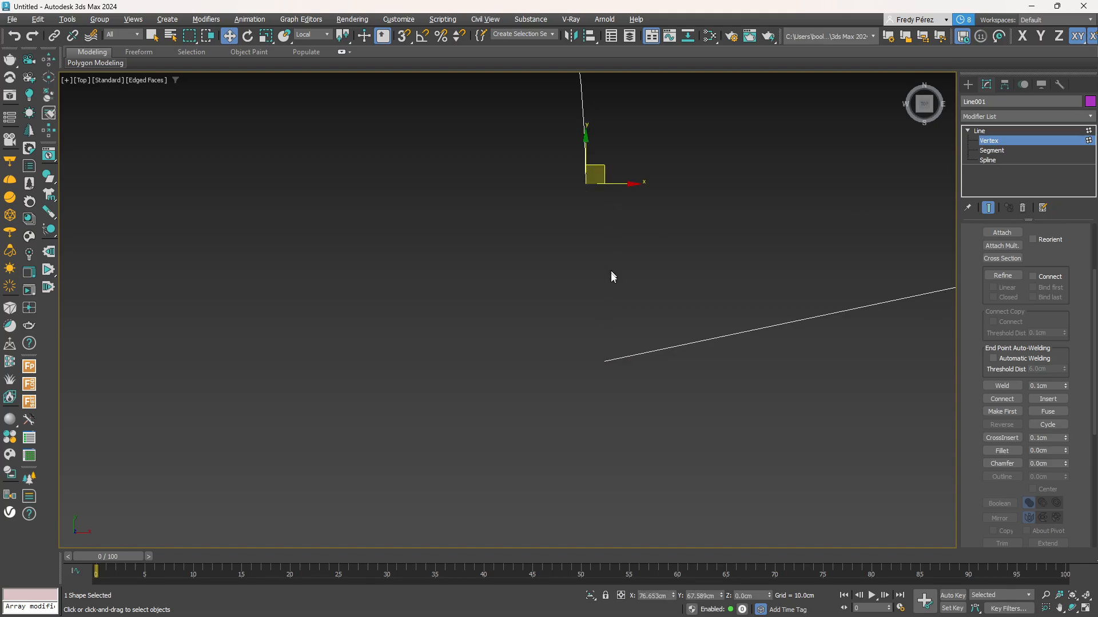
left_click(603, 362)
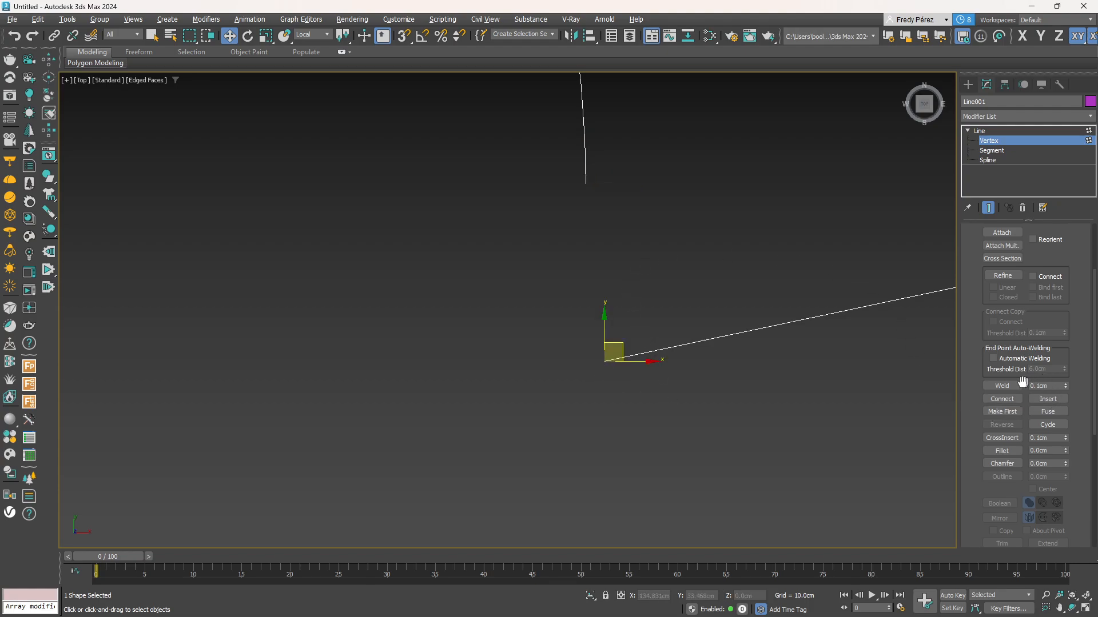
left_click_drag(502, 160, 686, 389)
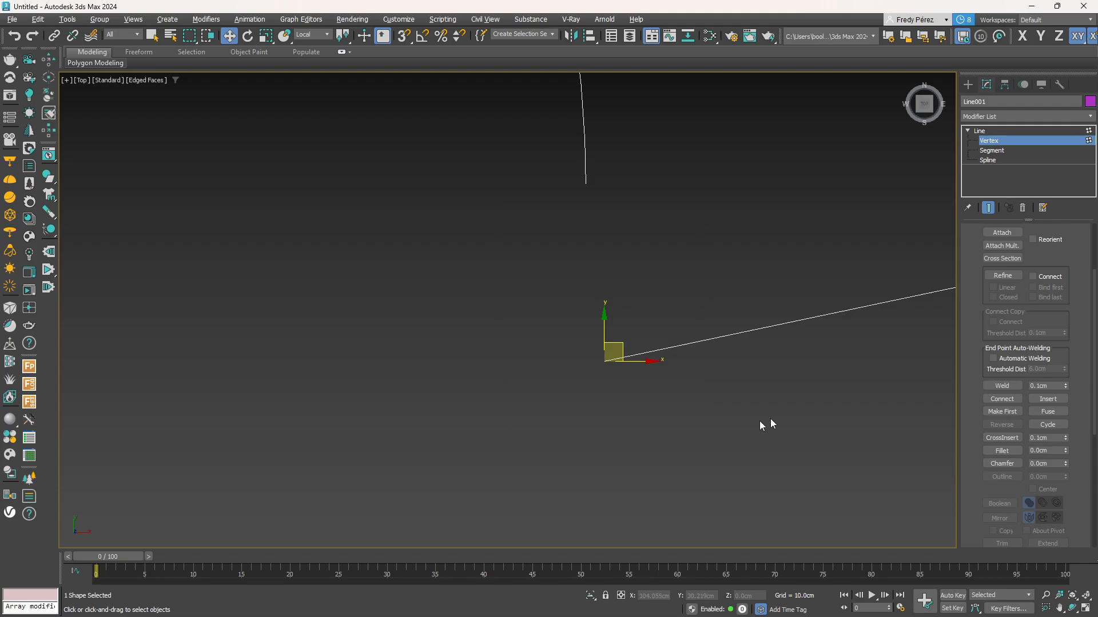
left_click(1000, 389)
key("Tab")
type("50")
key("Return")
left_click_drag(547, 174, 665, 432)
left_click(995, 387)
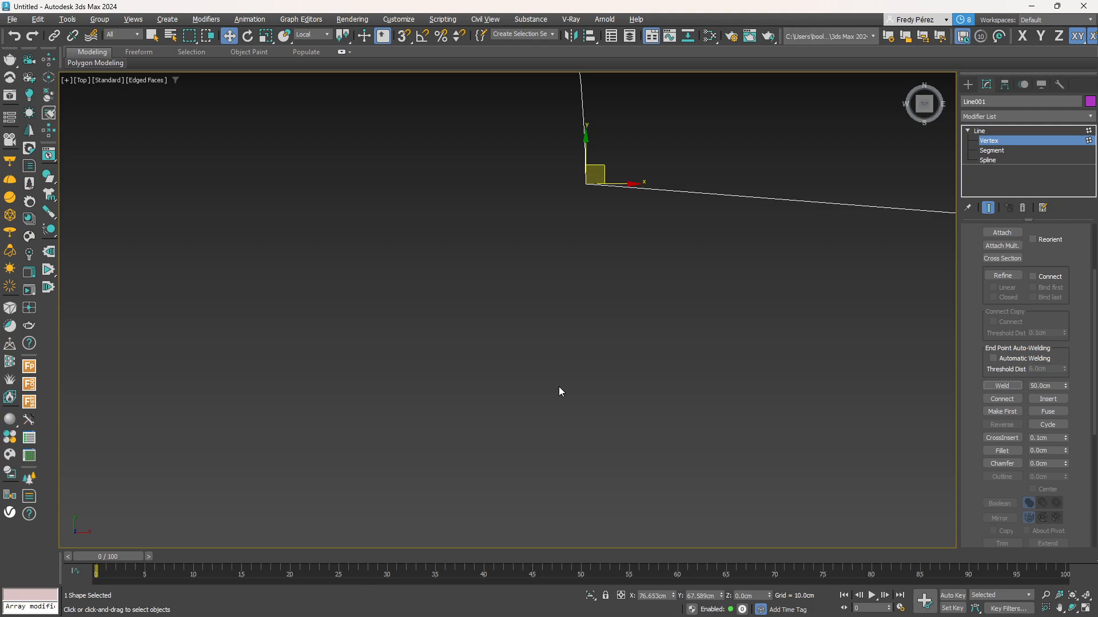
Move the welded vertex to about X 82.0 cm, Y 51.8 cm
left_click(602, 397)
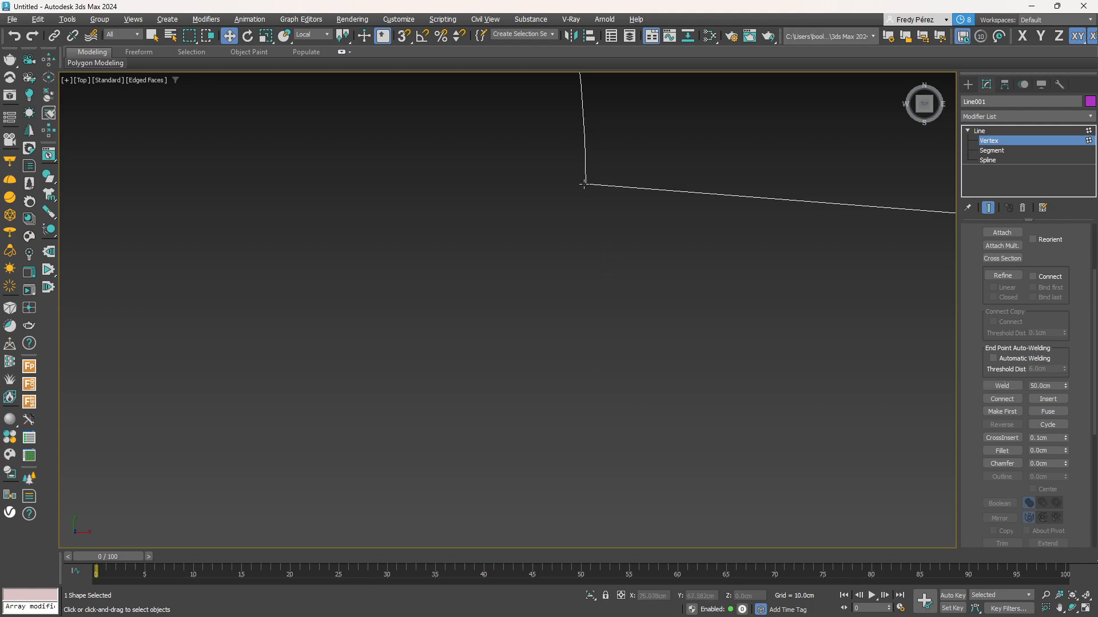
left_click_drag(584, 184, 620, 275)
scroll(653, 360, "down", 5)
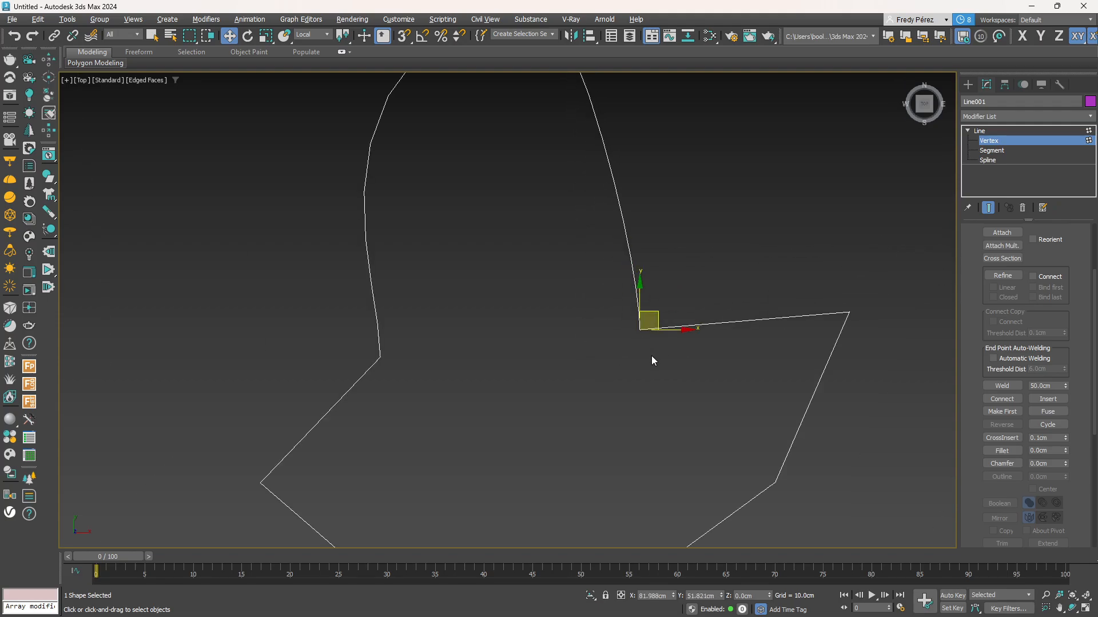
scroll(646, 332, "up", 5)
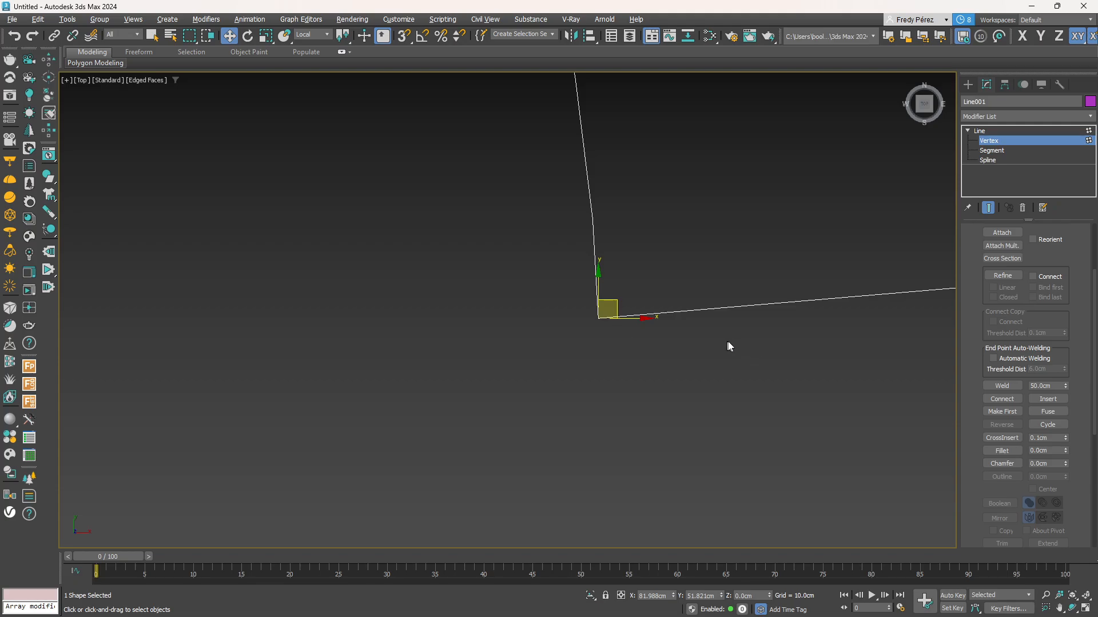
Break the welded vertex at the base of the tall curve's right side into two separate end vertices
left_click_drag(969, 468, 971, 277)
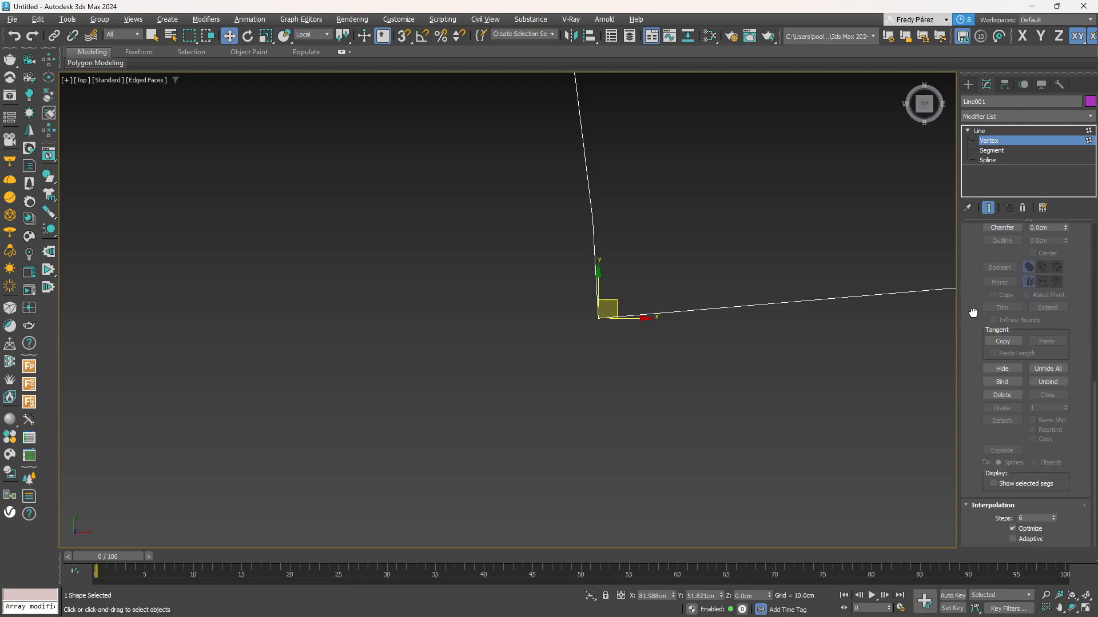
scroll(972, 438, "up", 3)
left_click_drag(970, 440, 972, 464)
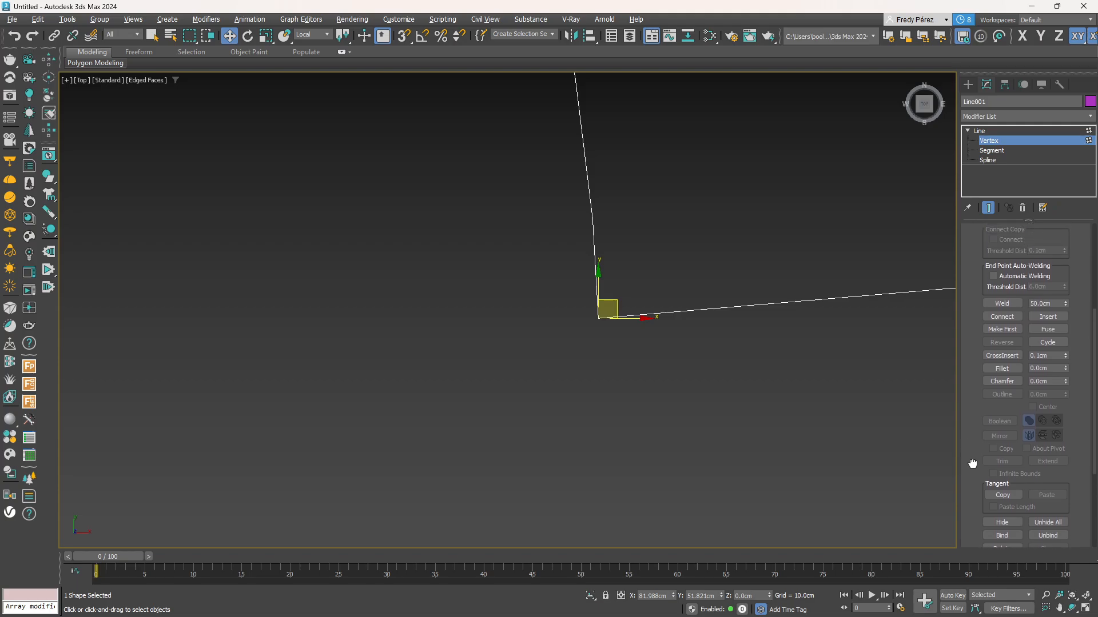
left_click_drag(976, 328, 971, 473)
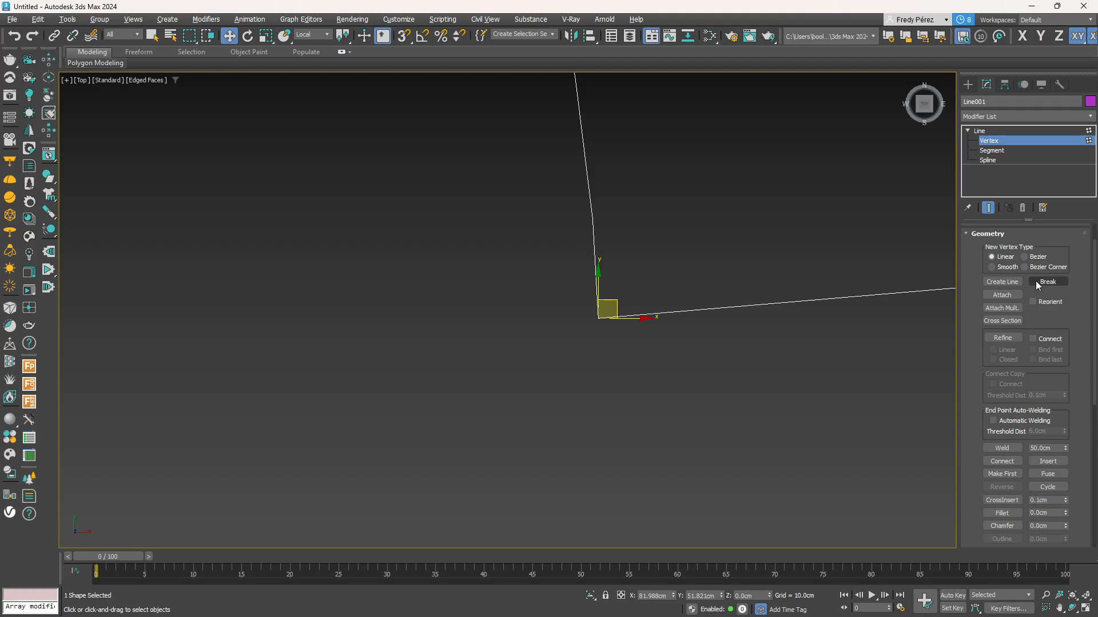
left_click(1041, 283)
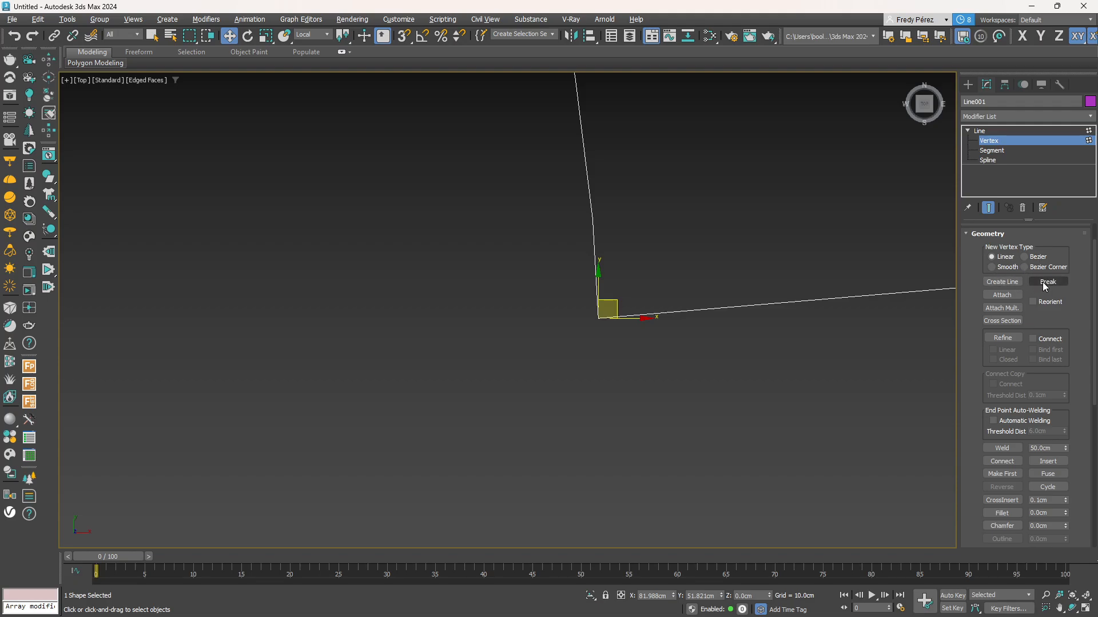
left_click(595, 318)
left_click(596, 318)
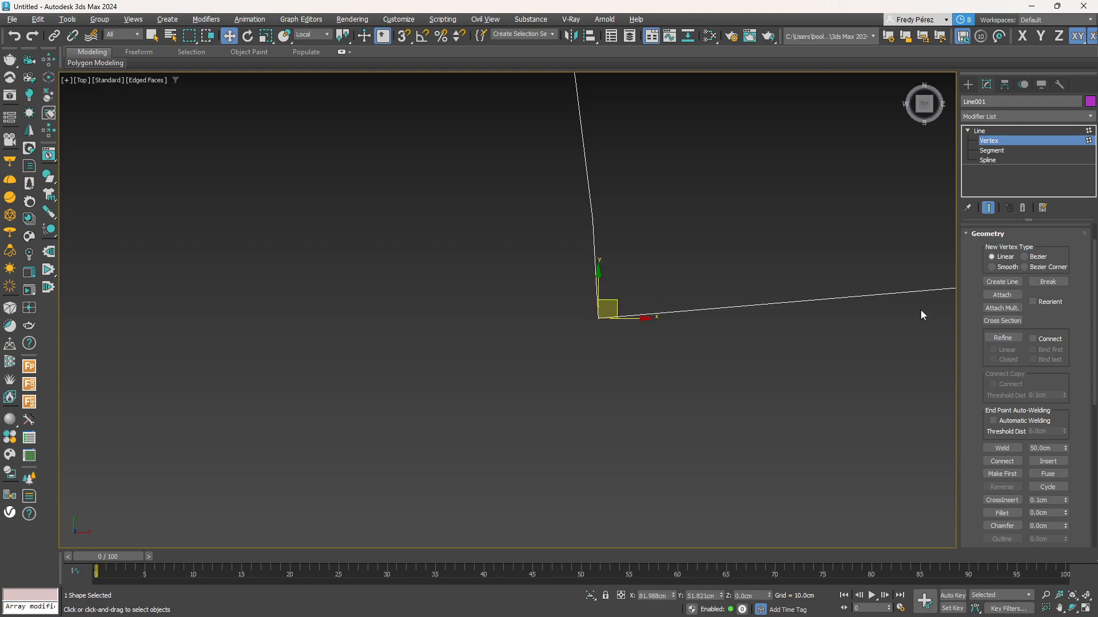
left_click(1040, 283)
Pull the tall curve's broken end to about X 68.5 cm, Y 67.1 cm, and select each loose end vertex in turn
left_click(595, 318)
left_click_drag(595, 318, 423, 127)
left_click(453, 201)
left_click_drag(367, 92, 537, 192)
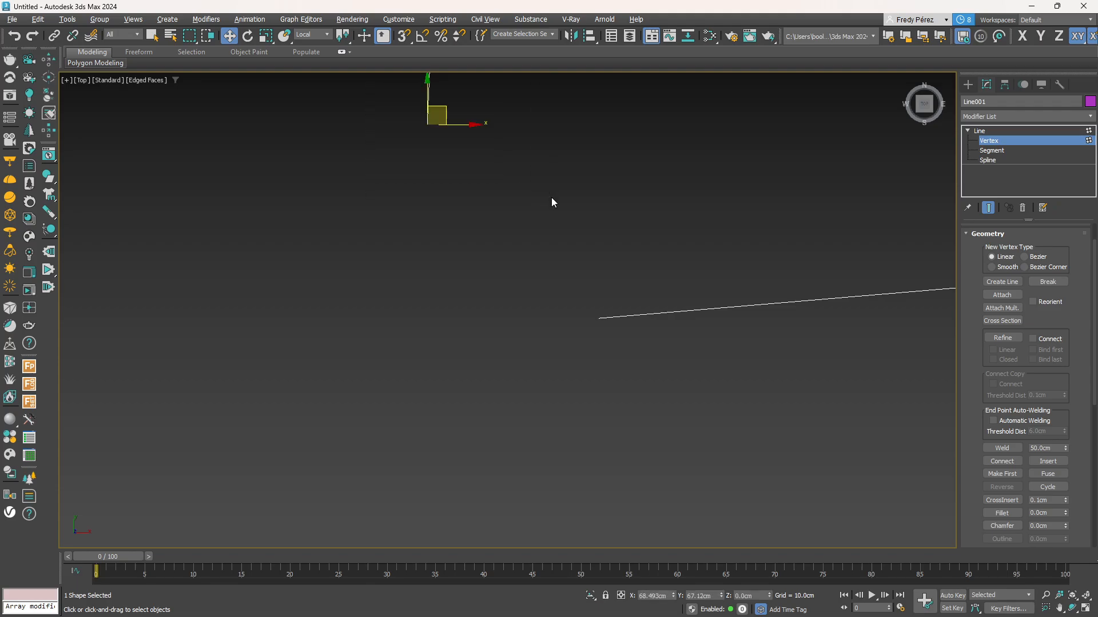
left_click_drag(662, 236, 530, 421)
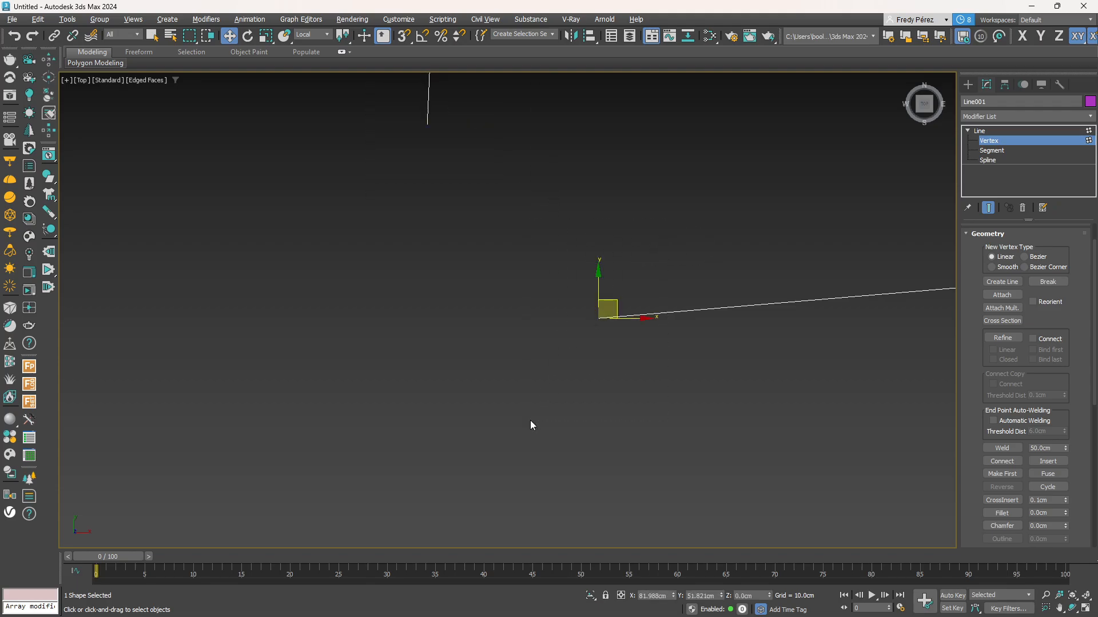
Move the tall curve's loose end vertex onto the straight edge's end vertex and weld the two together
left_click(427, 123)
left_click_drag(456, 127, 616, 308)
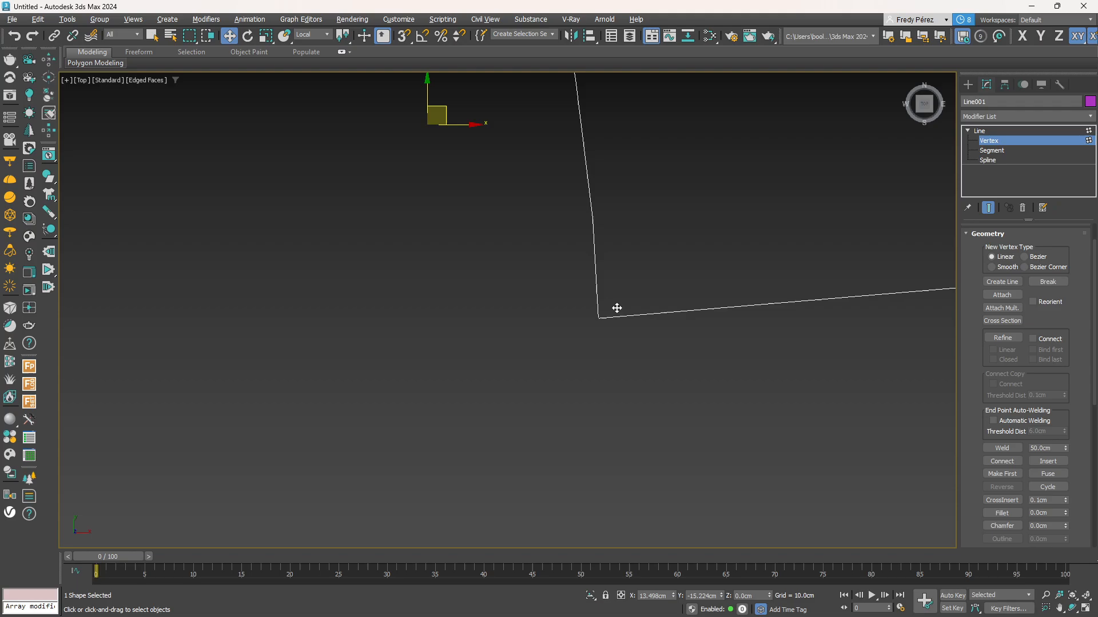
left_click_drag(534, 276, 660, 371)
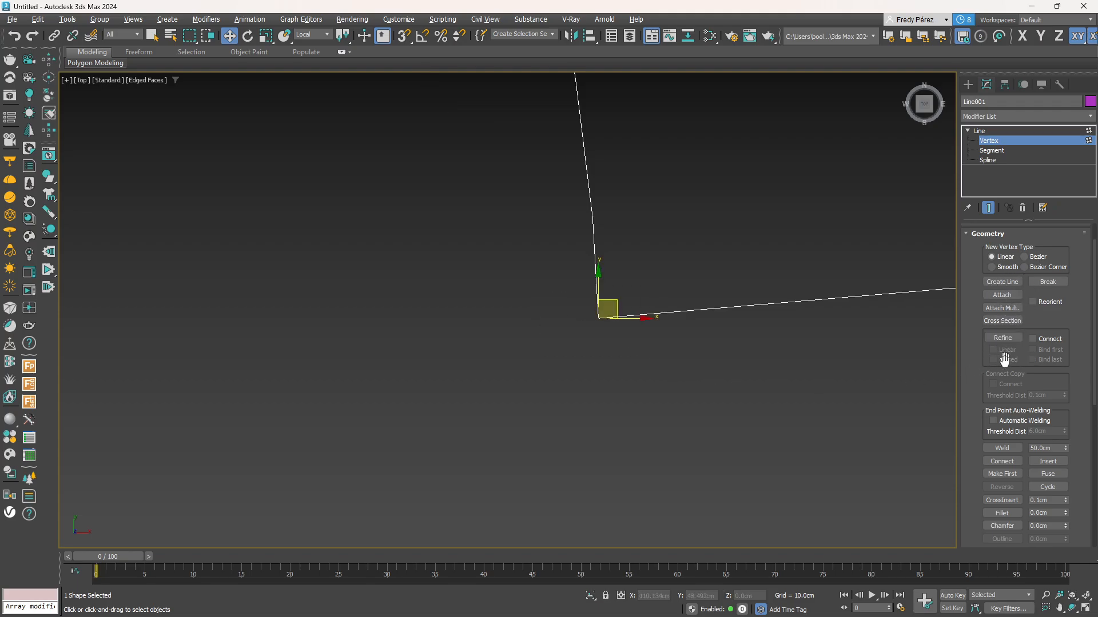
left_click(1004, 448)
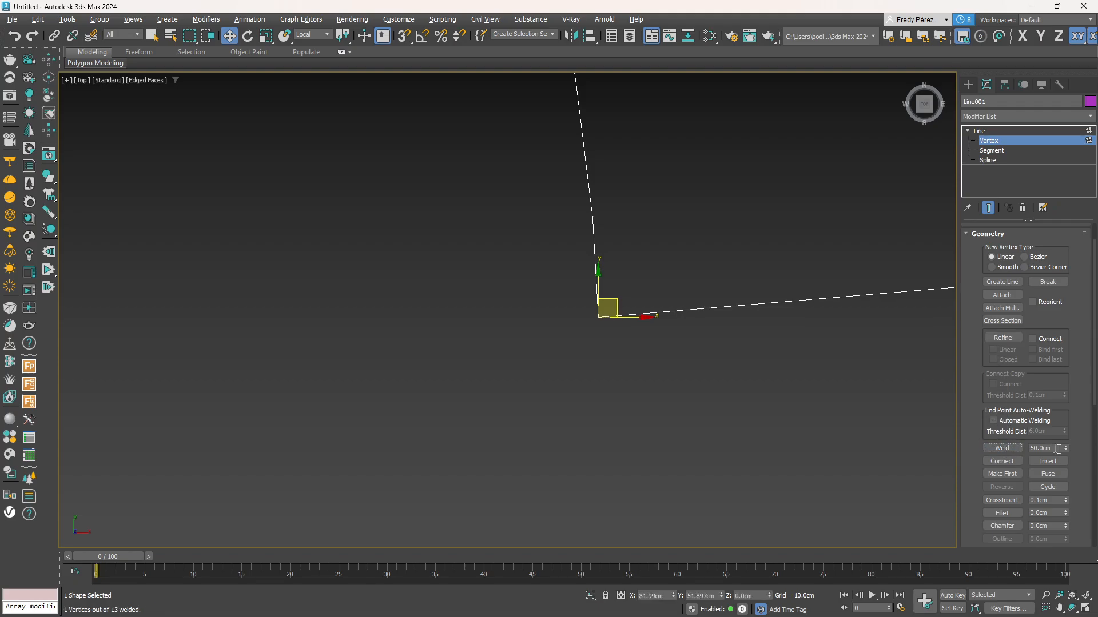
Set the vertex weld threshold to 0.1 cm
left_click_drag(1058, 448, 1020, 444)
type("0.1")
key("Return")
scroll(730, 375, "down", 5)
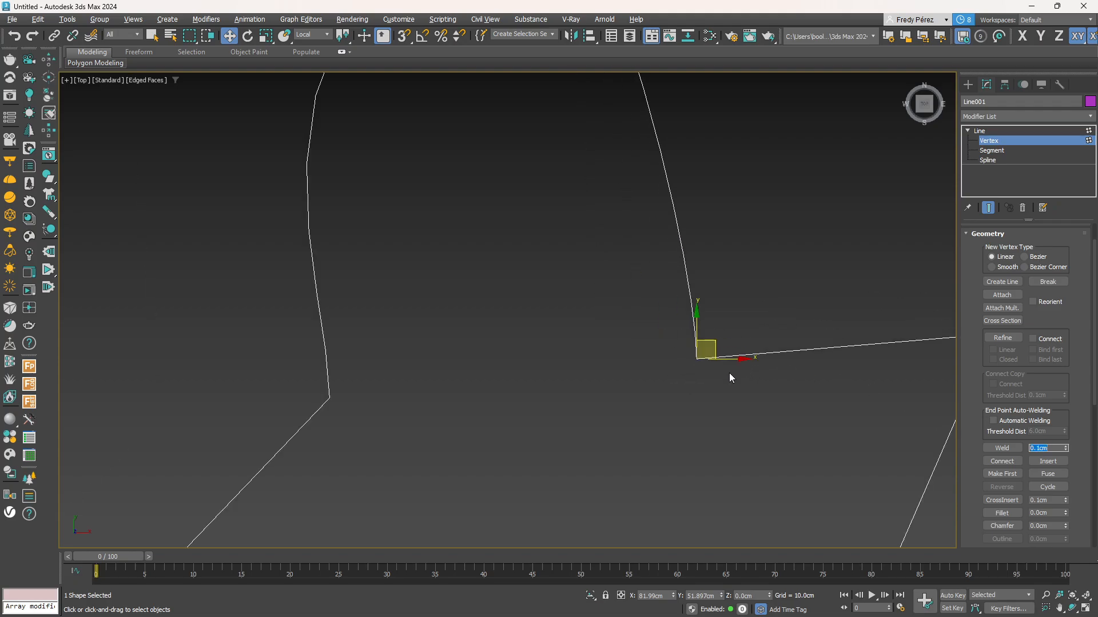
middle_click_drag(691, 361, 588, 314)
scroll(598, 335, "up", 2)
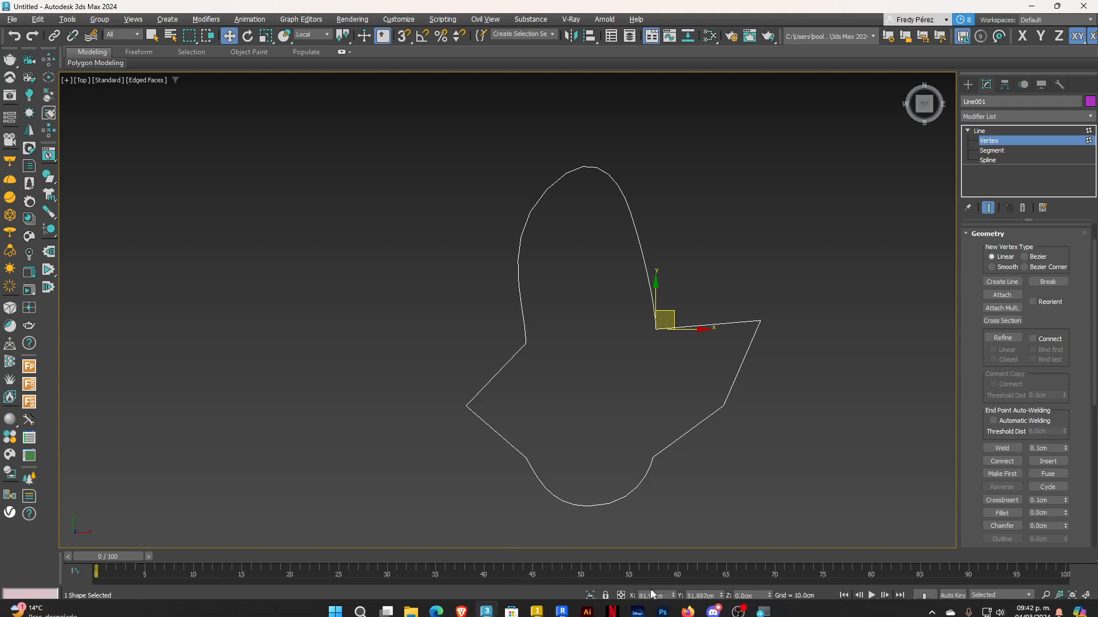
Switch to Illustrator and draw a rectangle about 130 by 142 pt in the upper middle of the artboard
mouse_move(646, 616)
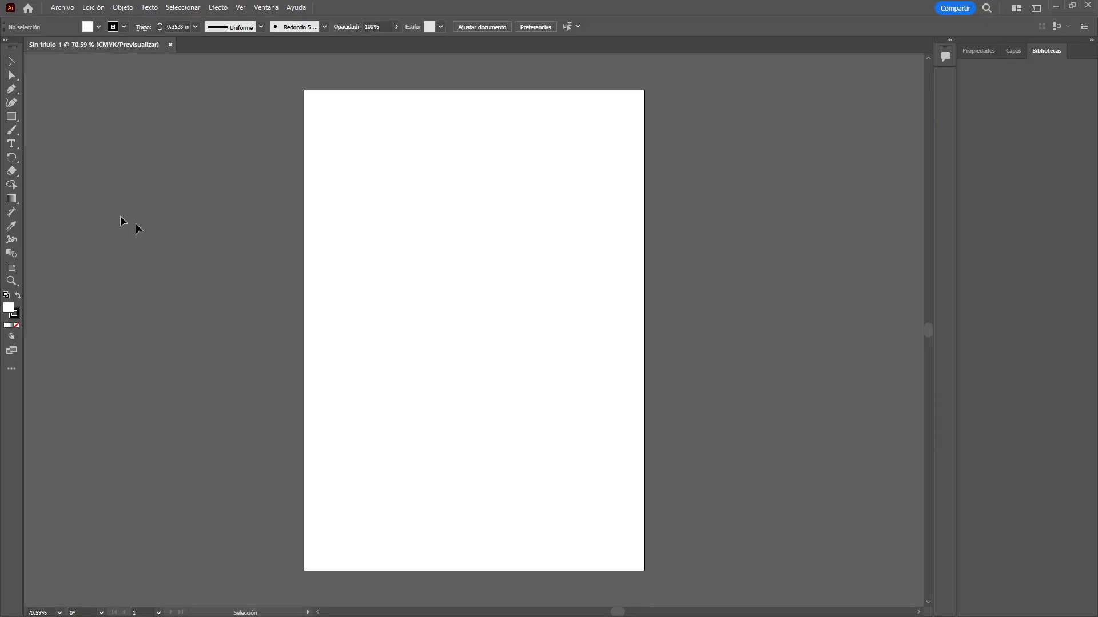
left_click(12, 116)
left_click_drag(415, 227, 490, 307)
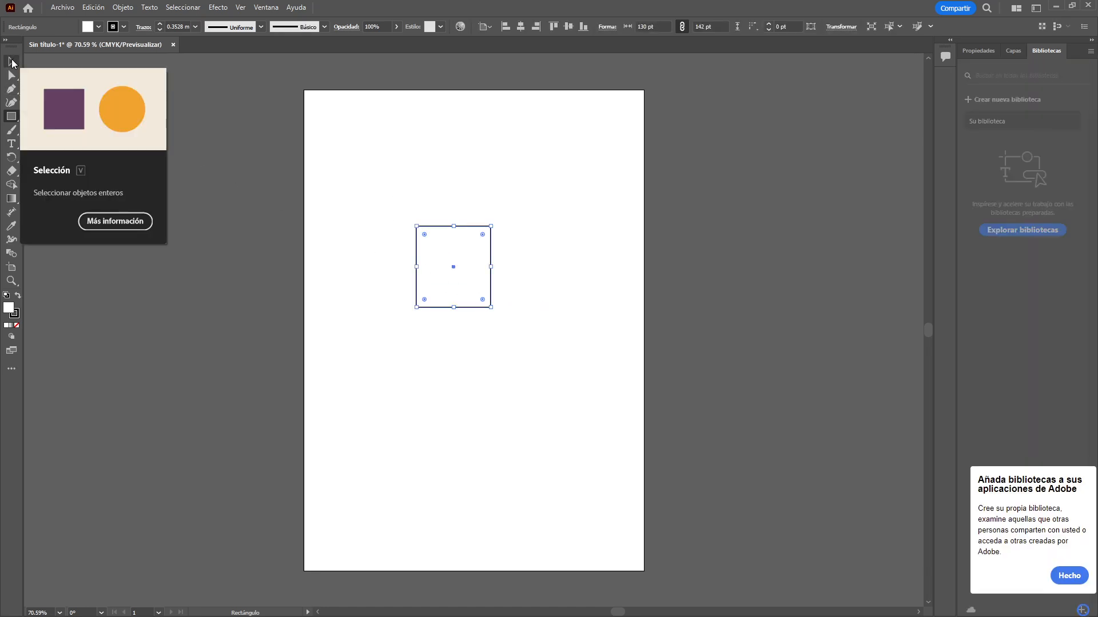
left_click(12, 62)
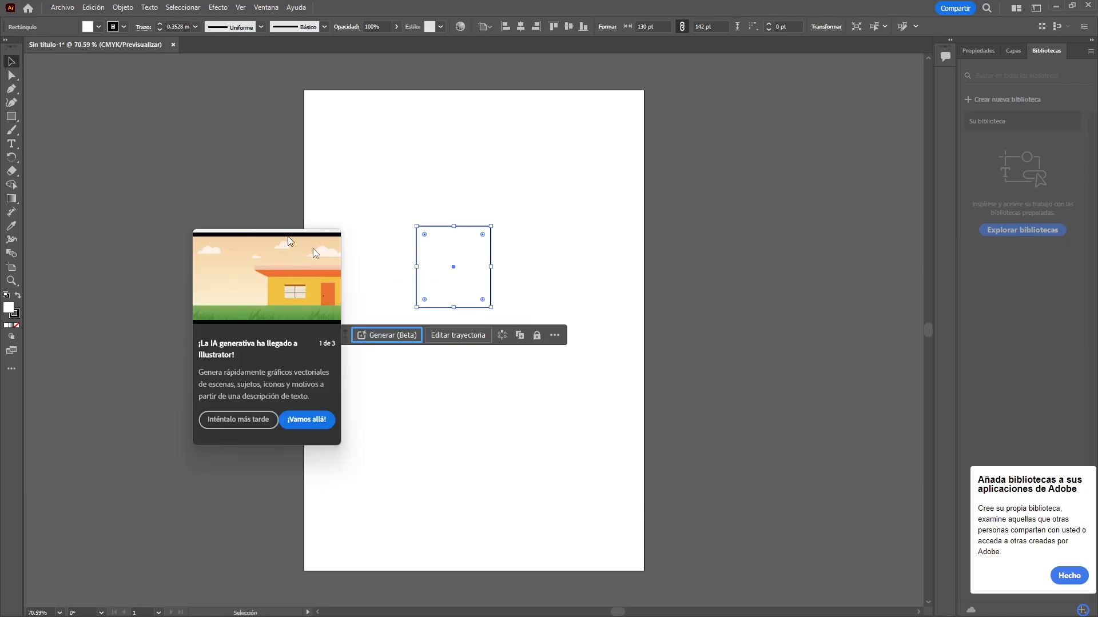
Start generating a vector graphic of type Asunto for the selected rectangle and activate its description prompt
left_click(399, 340)
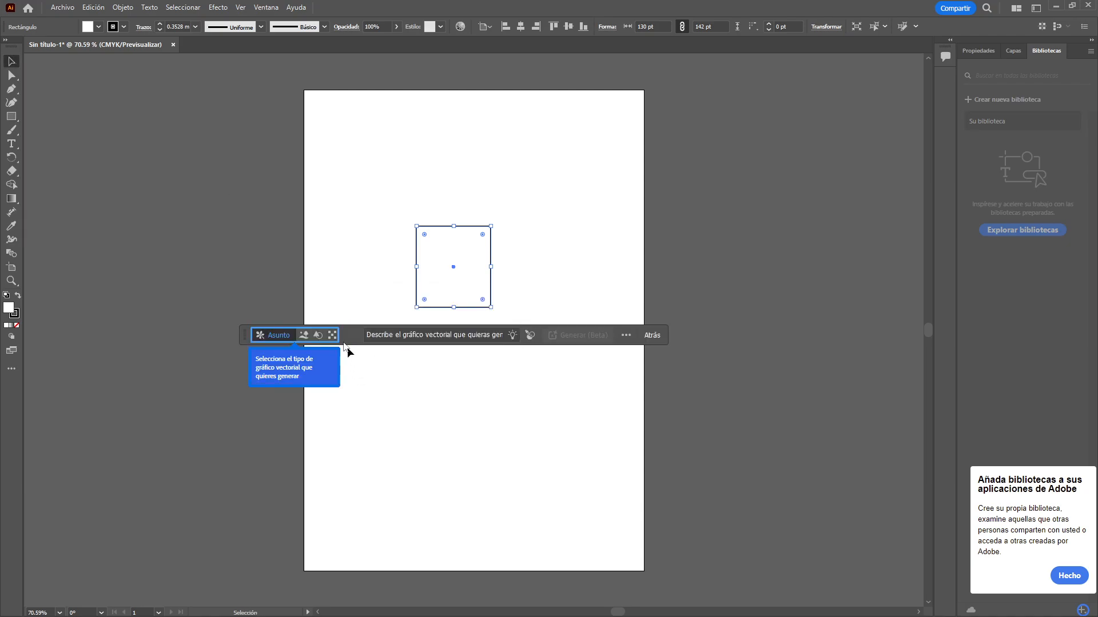
left_click(440, 336)
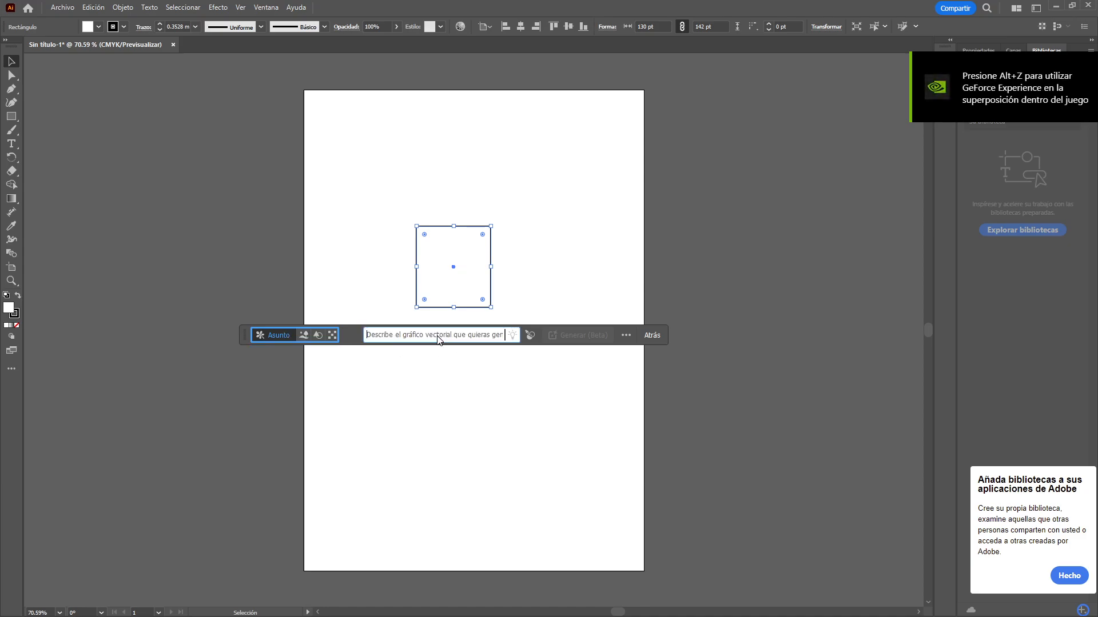
left_click(470, 341)
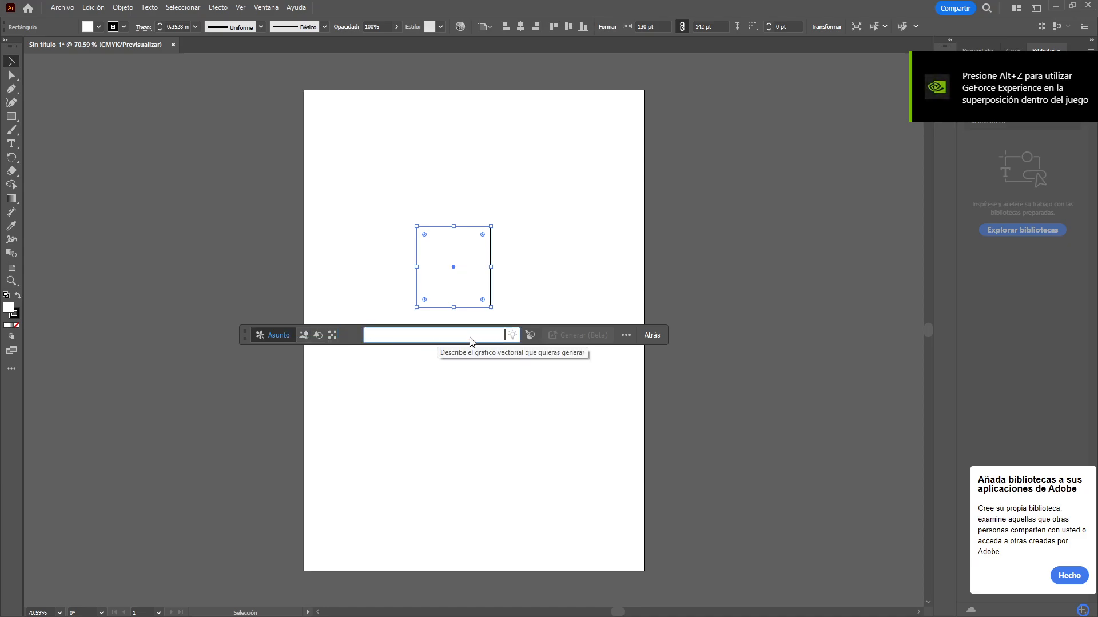
type("pER")
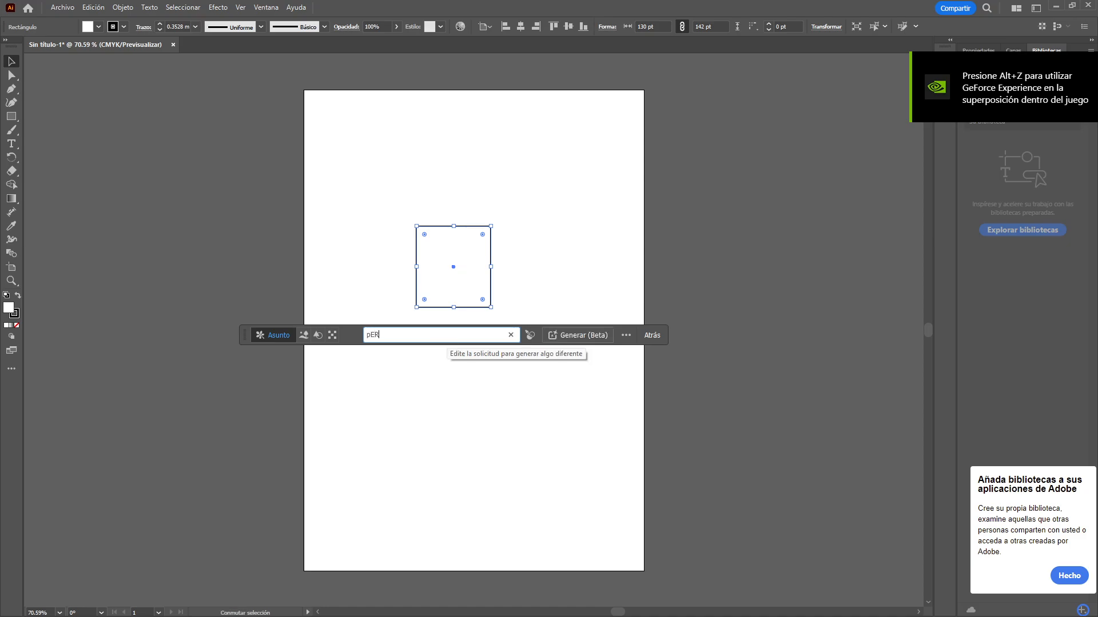
type("RITO")
key("BackSpace")
key("BackSpace")
key("BackSpace")
key("BackSpace")
key("BackSpace")
key("BackSpace")
key("BackSpace")
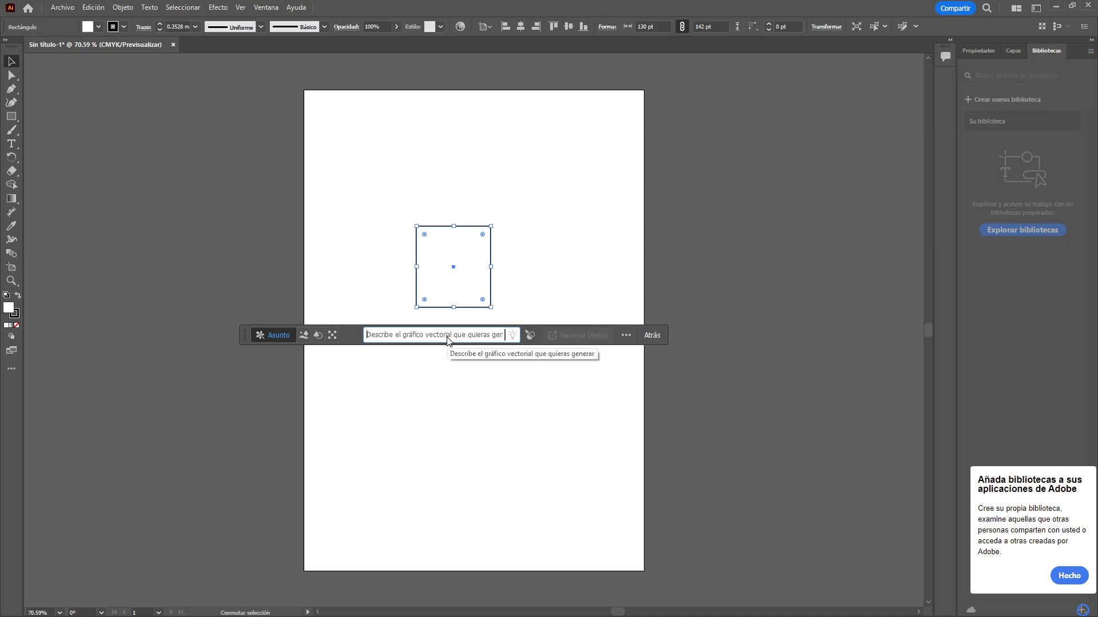
type("Perr")
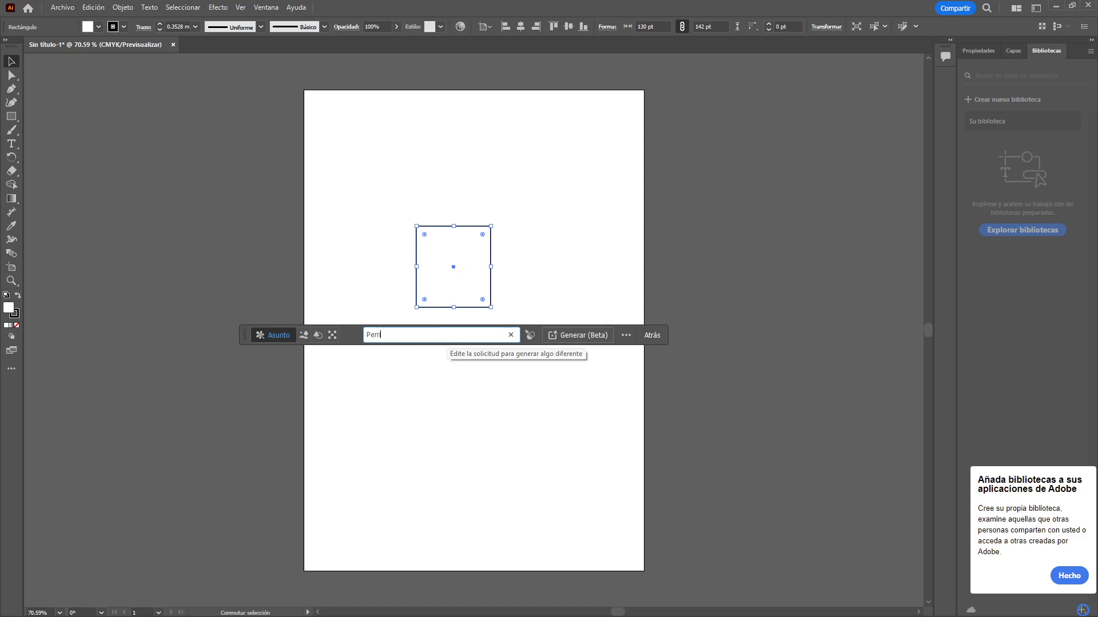
key("BackSpace")
key("BackSpace")
key("BackSpace")
key("BackSpace")
Generate the vector graphic from the description "Dibujo de perrito simple estilo animé"
type("Dibujo de perrito simple est")
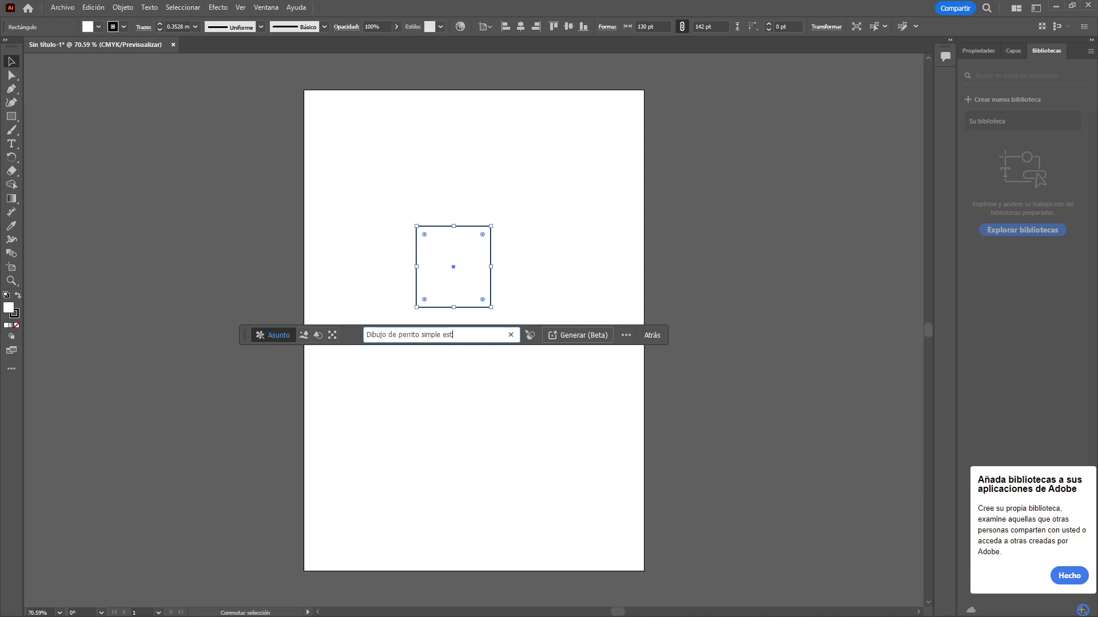
type("ilo anu")
type("im")
key("BackSpace")
key("BackSpace")
key("Return")
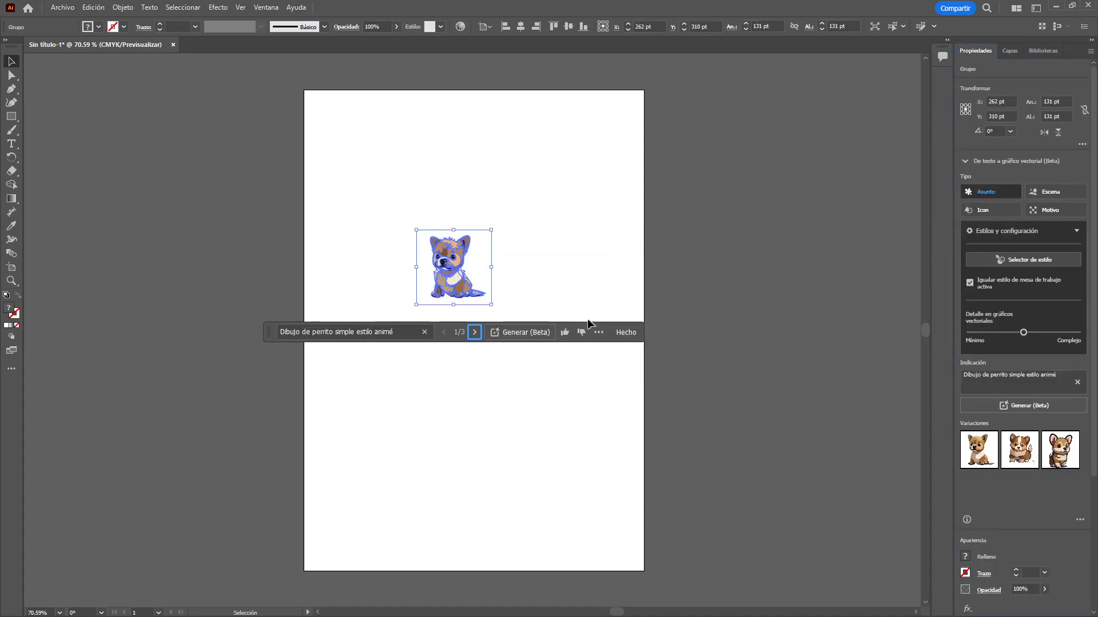
Select the generated puppy artwork and begin saving the document under a new name on the computer
scroll(369, 247, "up", 1)
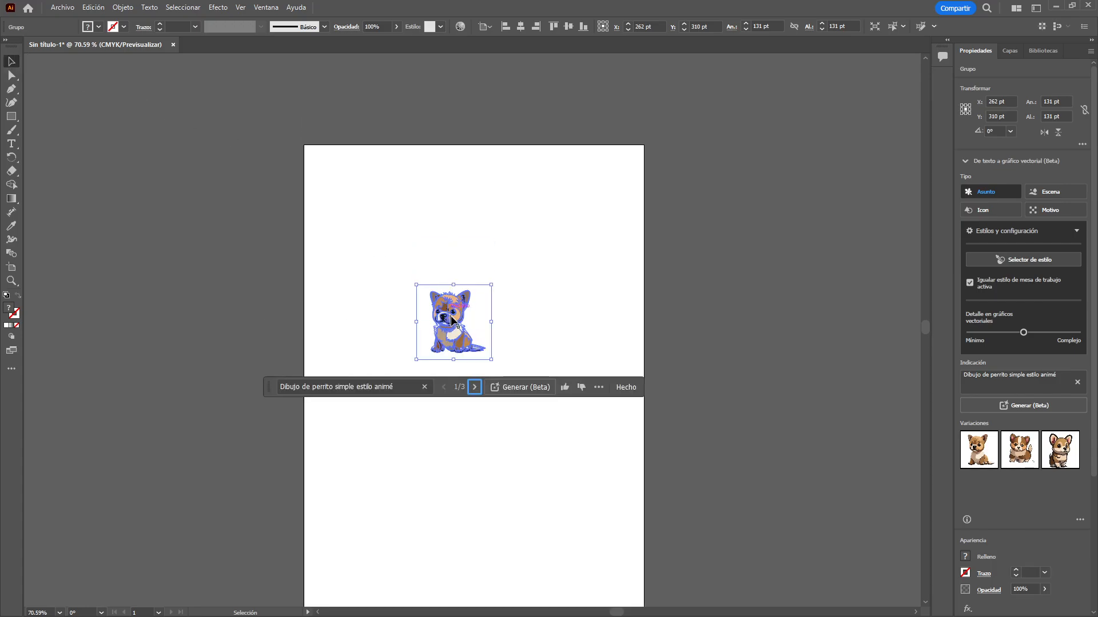
scroll(458, 328, "up", 5, "alt")
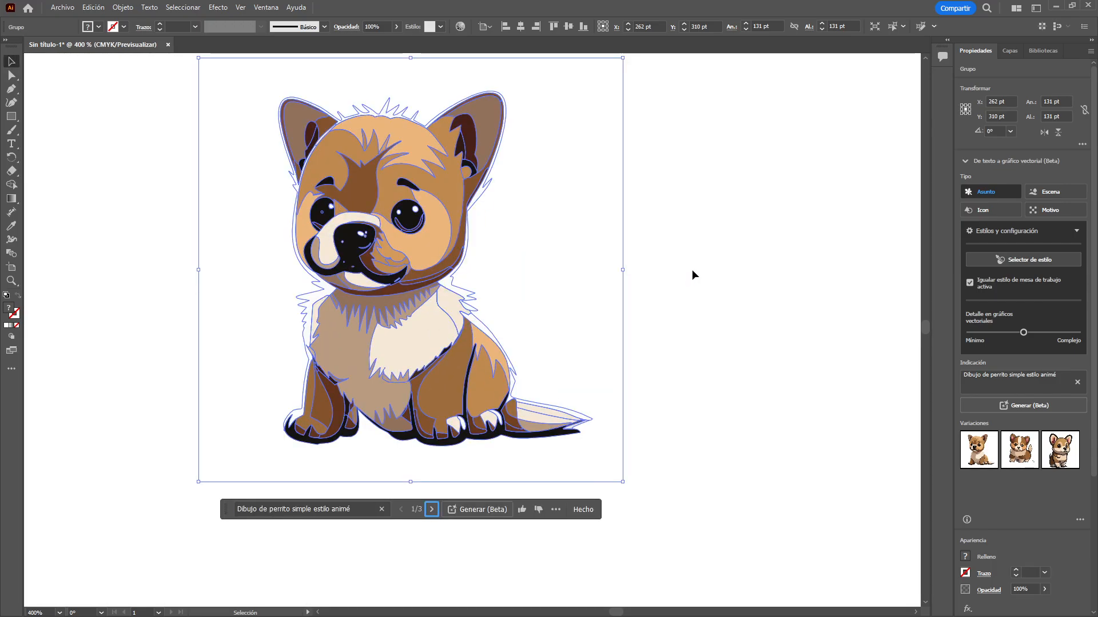
left_click(692, 269)
scroll(414, 248, "down", 3, "alt")
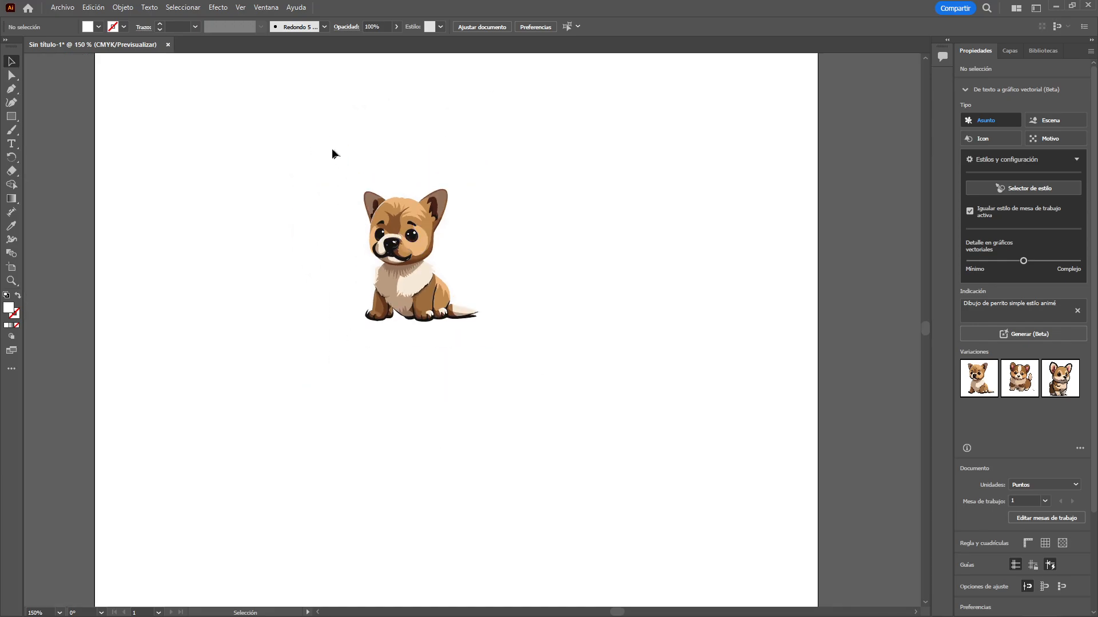
left_click_drag(332, 150, 568, 386)
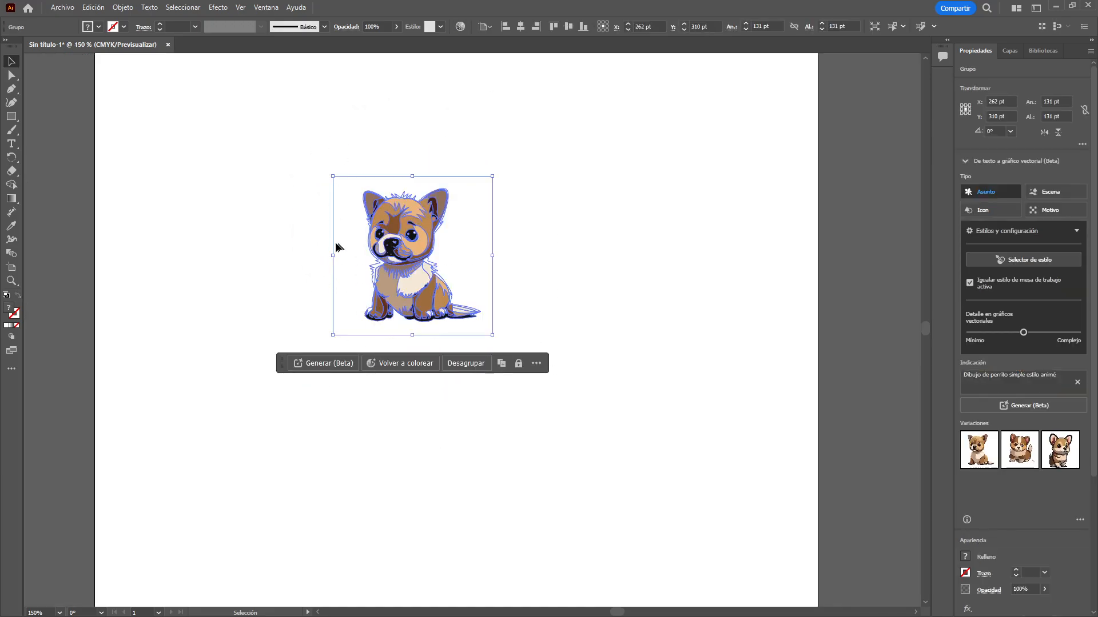
left_click(63, 8)
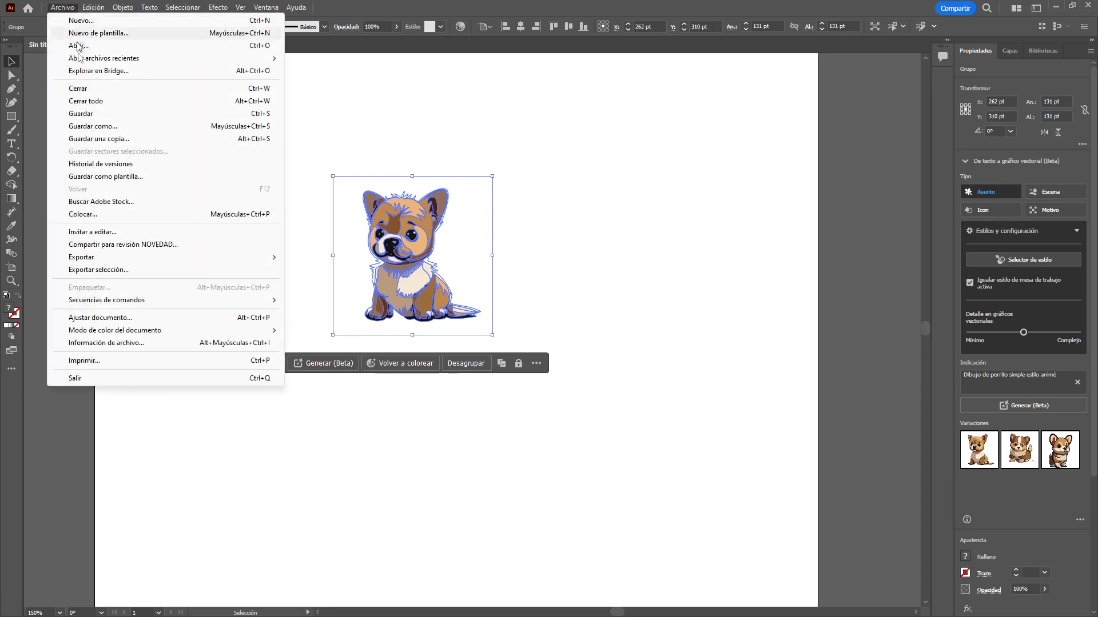
left_click(100, 126)
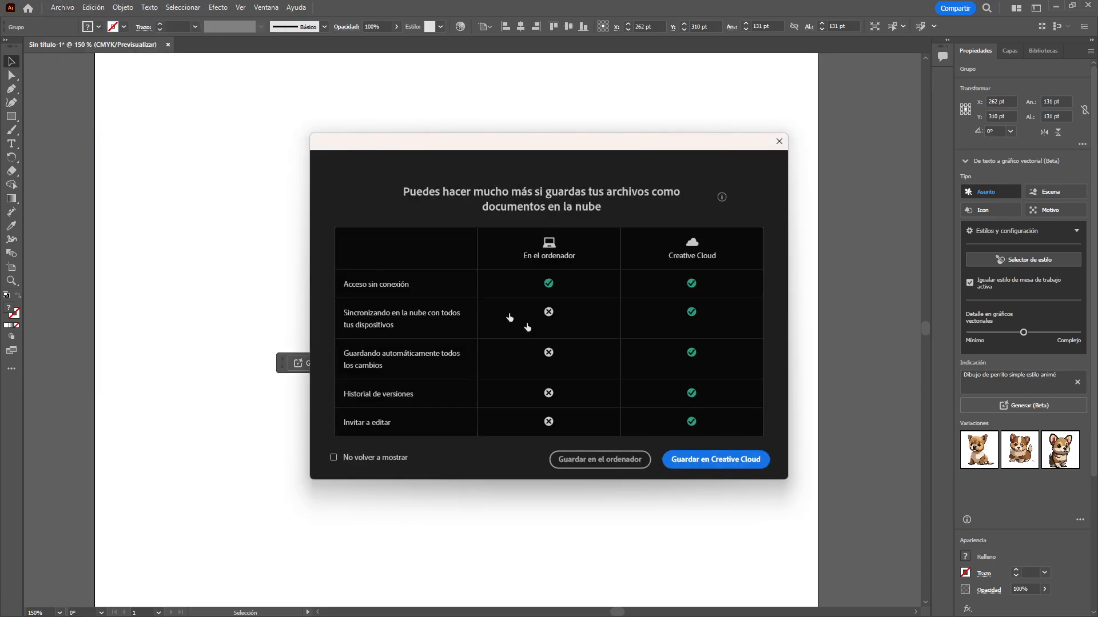
left_click(598, 463)
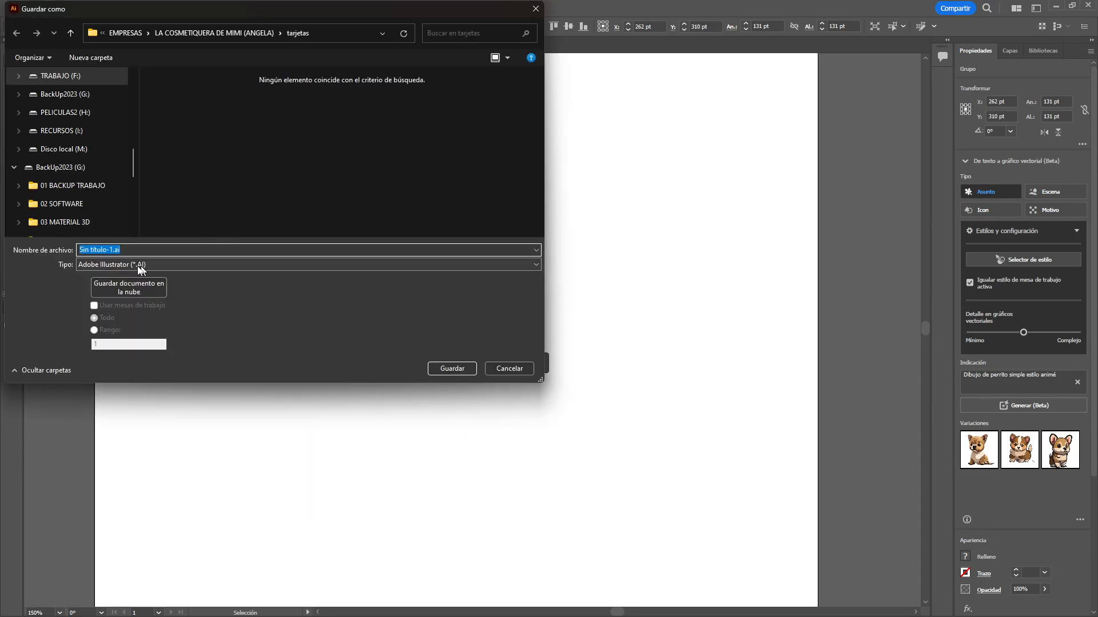
Choose the 2024 folder on the TRABAJO (F:) drive as the destination and name the file Perrito
left_click(141, 268)
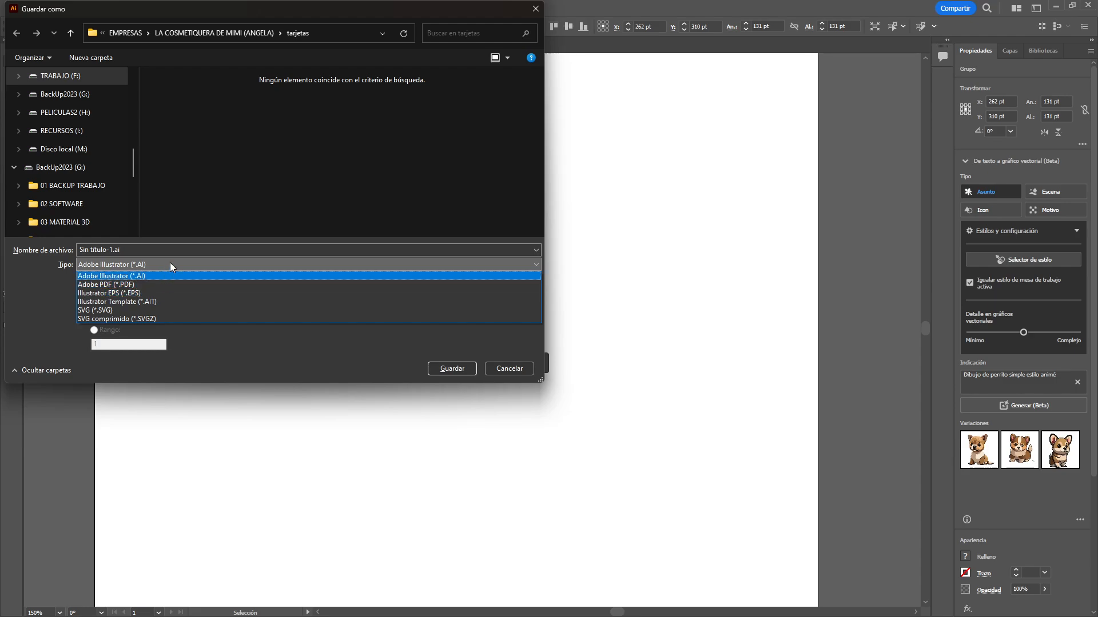
left_click(170, 263)
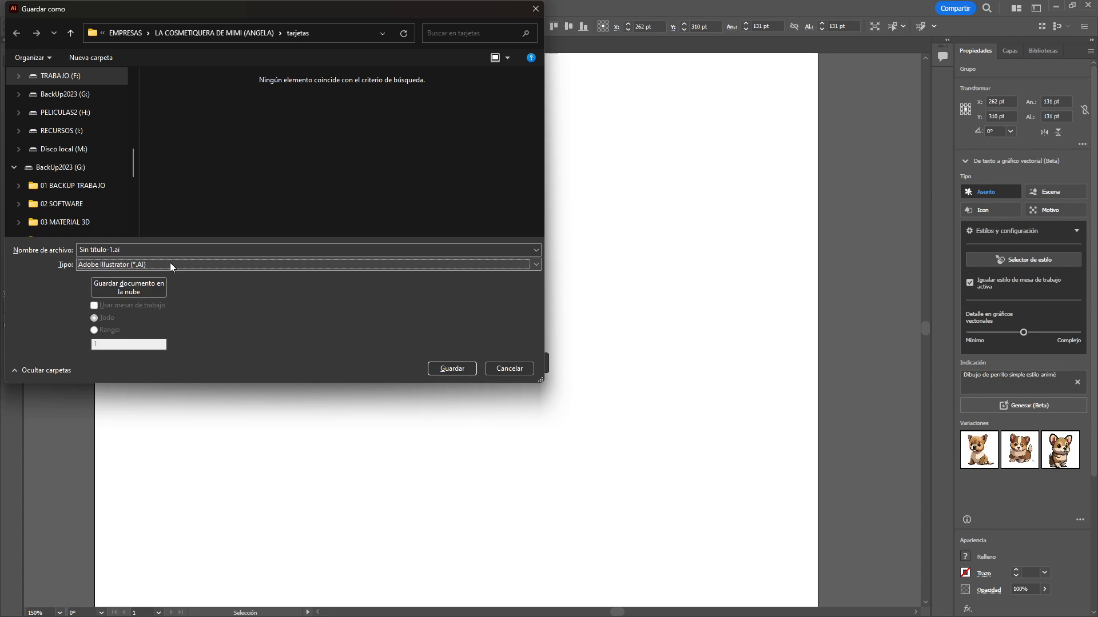
left_click_drag(170, 8, 423, 60)
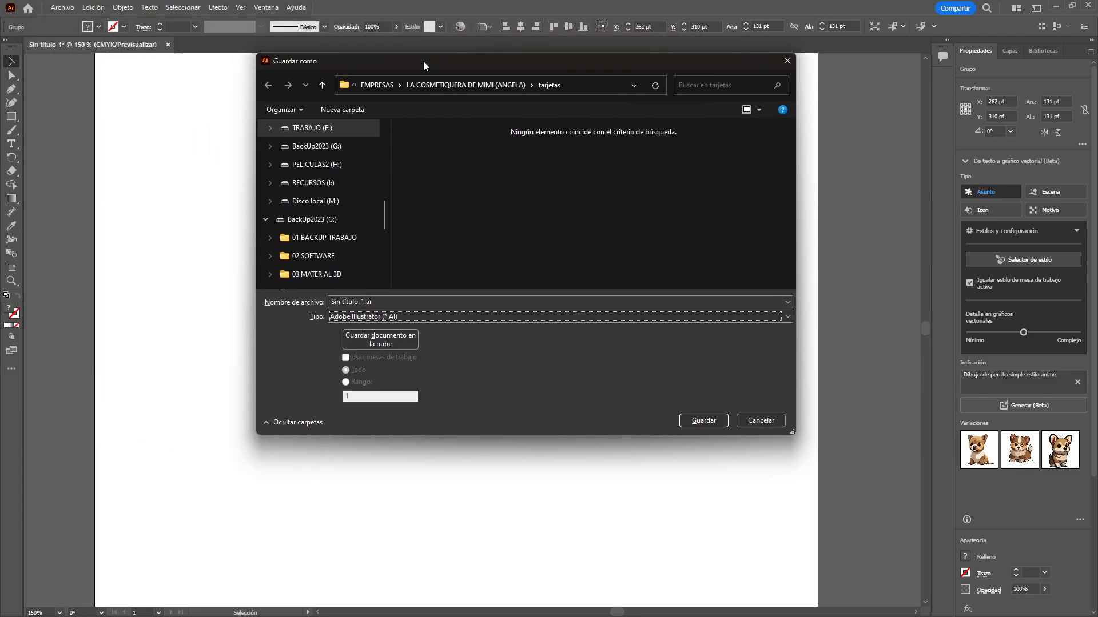
left_click(312, 128)
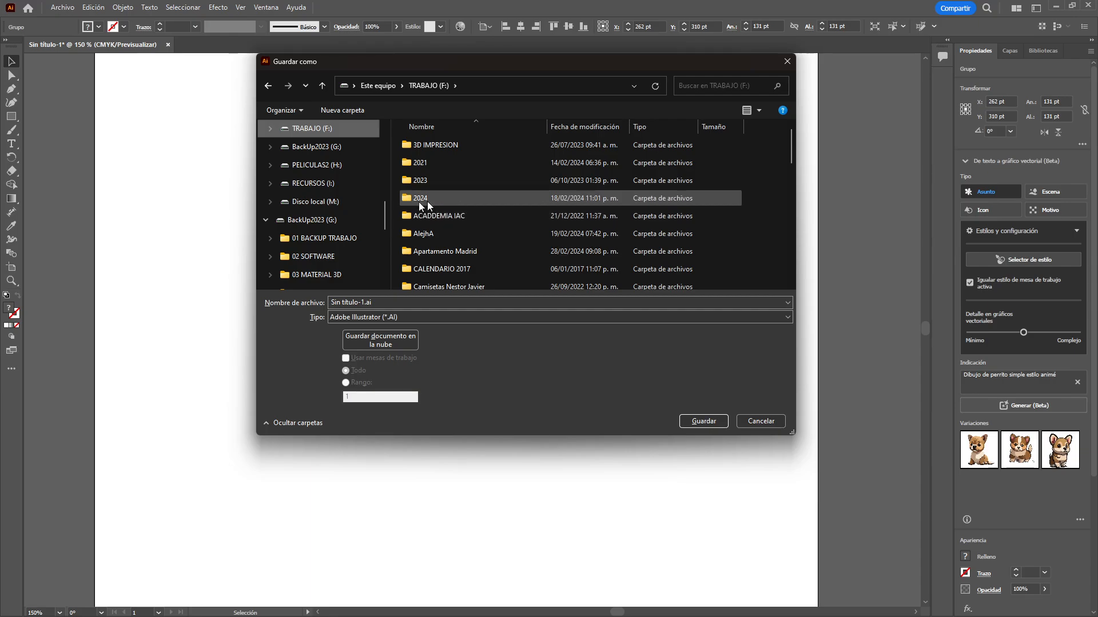
scroll(420, 208, "down", 1)
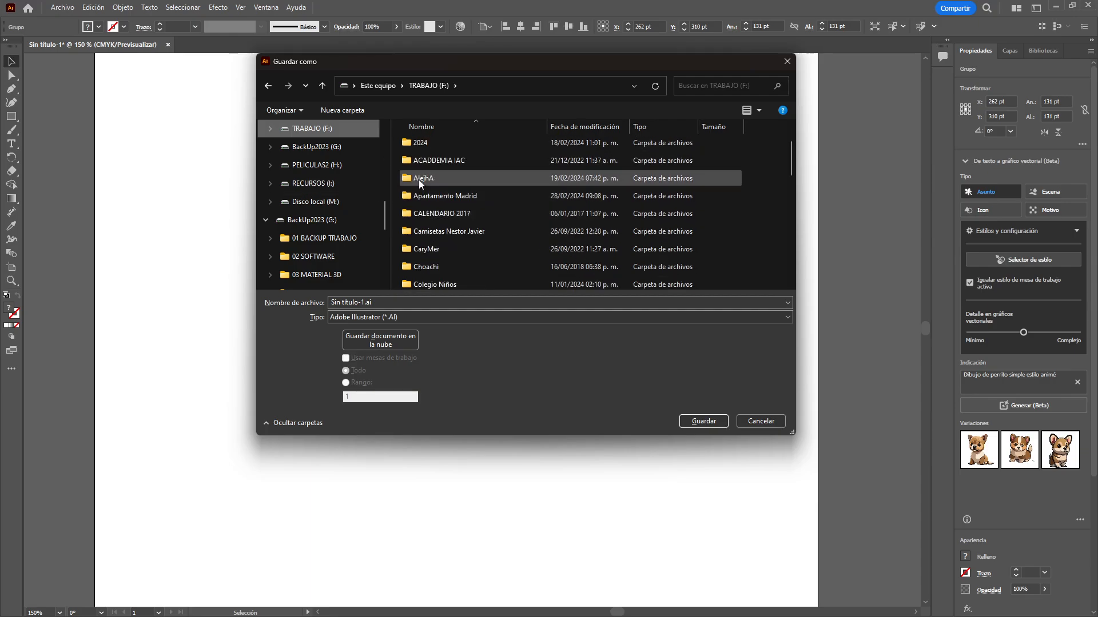
double_click(407, 146)
left_click(398, 299)
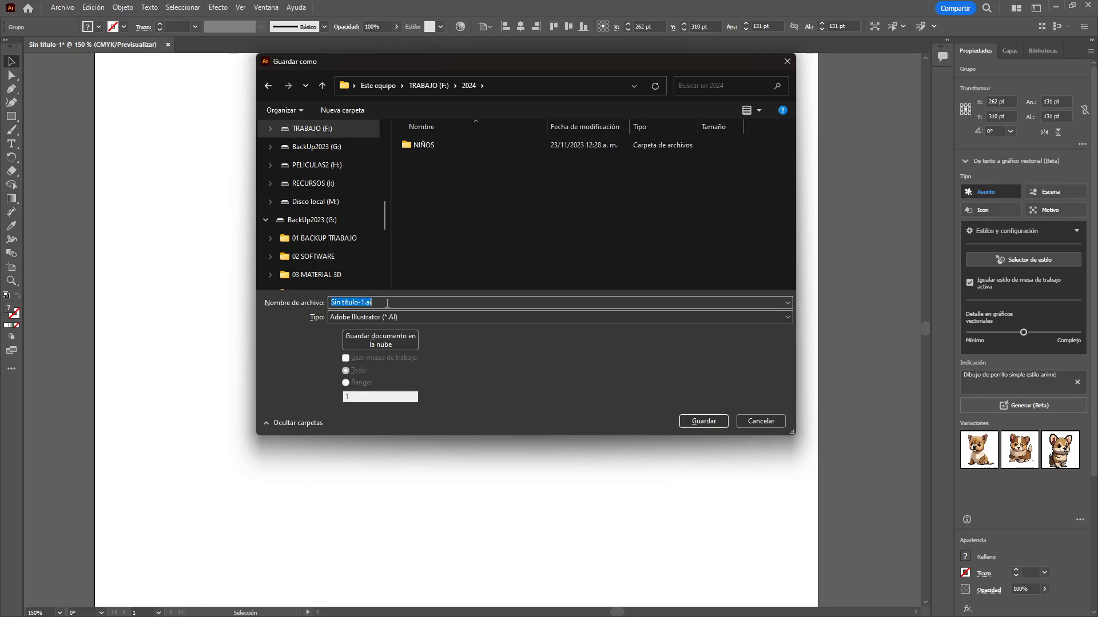
type("Perrito")
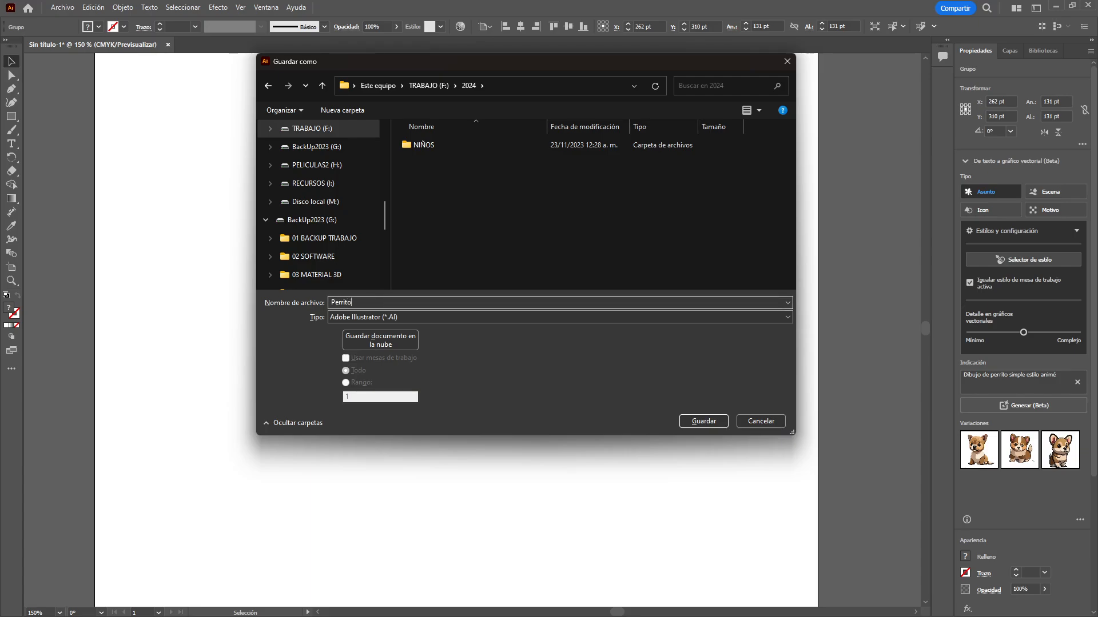
Keep Adobe Illustrator (*.AI) as the file type and save the file to proceed to its format options
left_click(424, 318)
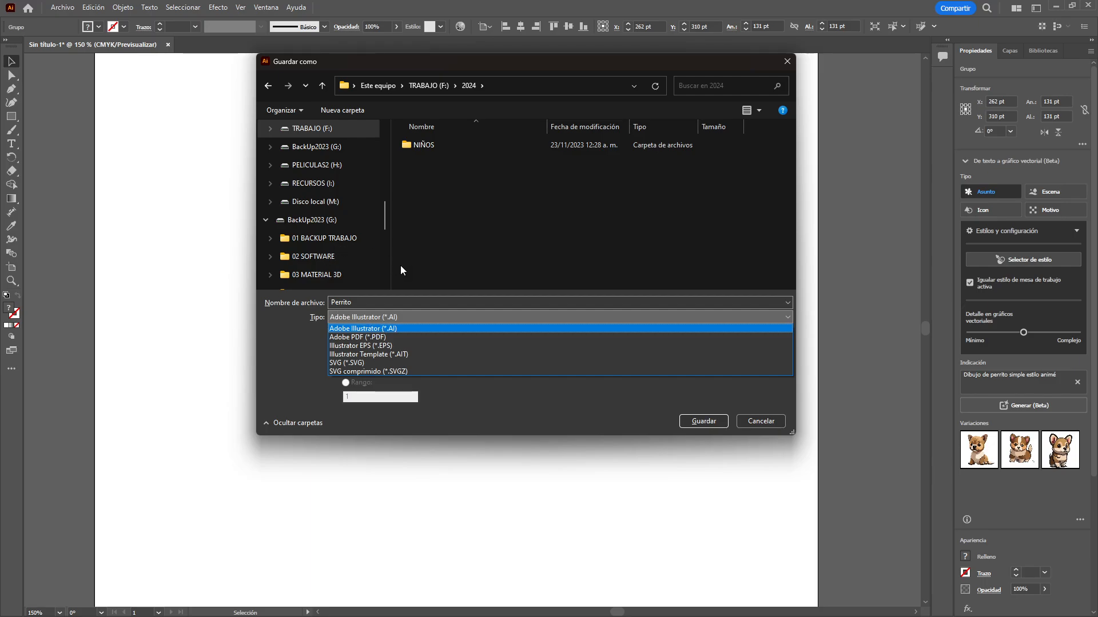
left_click(385, 315)
left_click(385, 316)
left_click(379, 316)
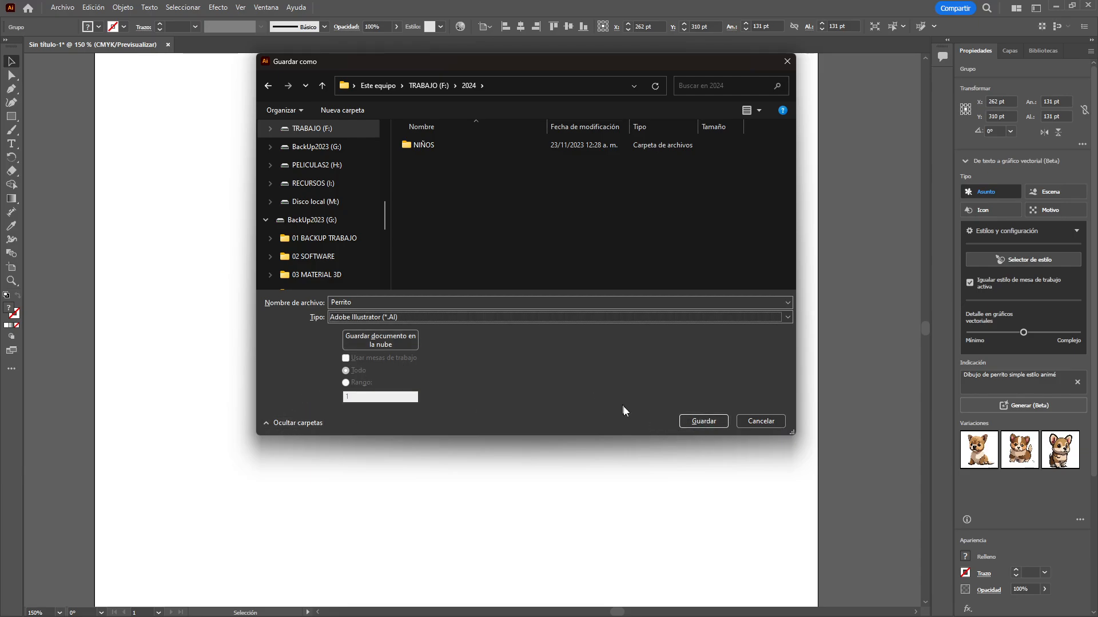
left_click(712, 423)
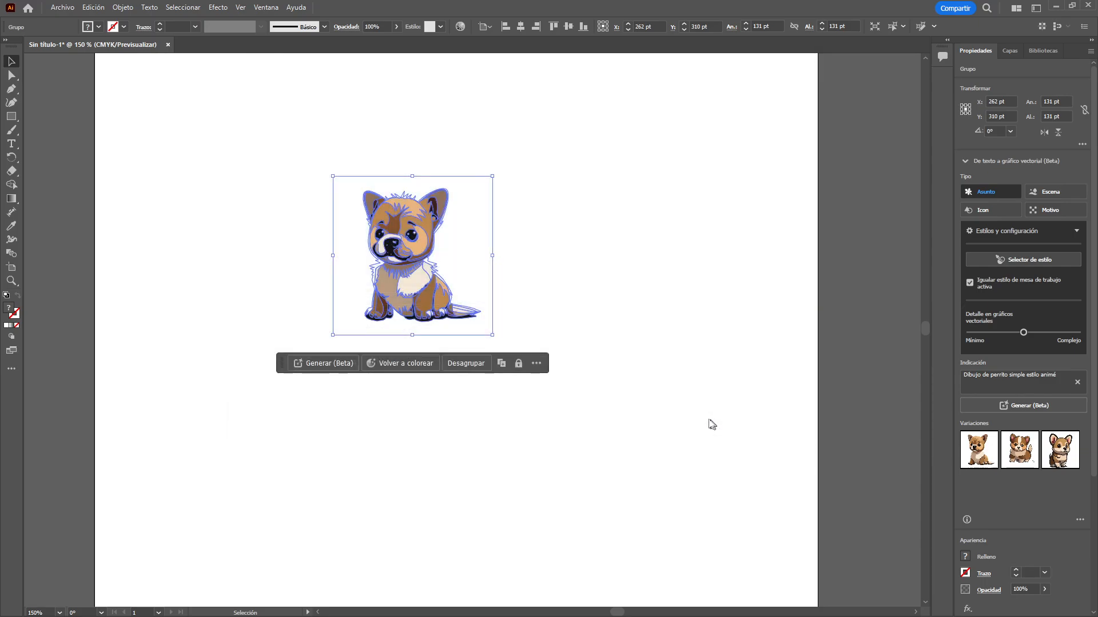
Set the file version to Illustrator 10 and finish saving Perrito in that legacy format
left_click(519, 151)
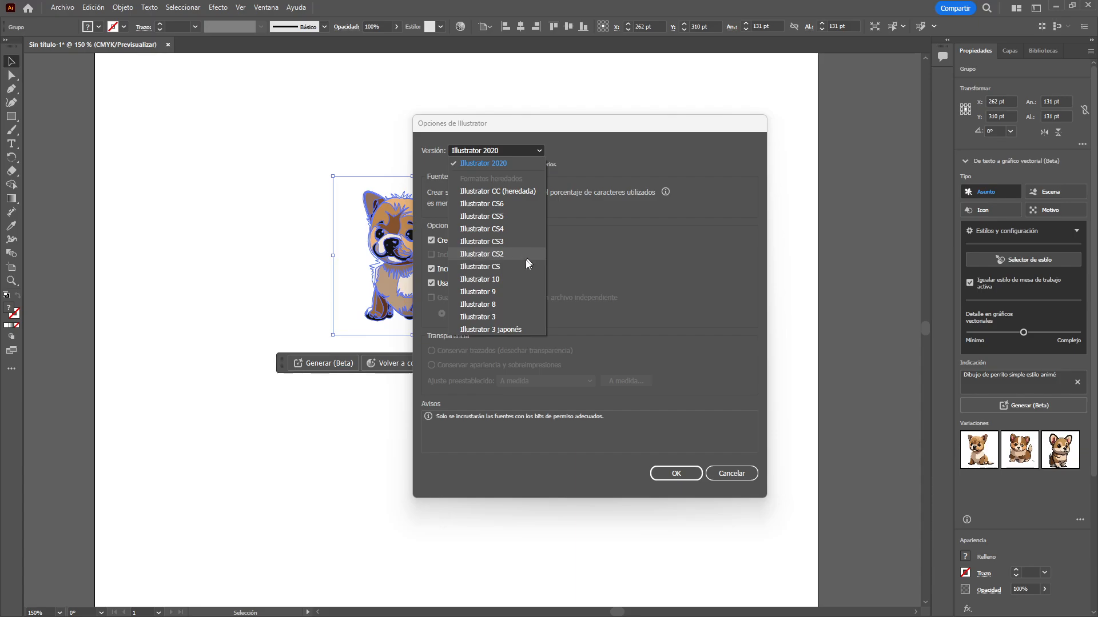
left_click(495, 282)
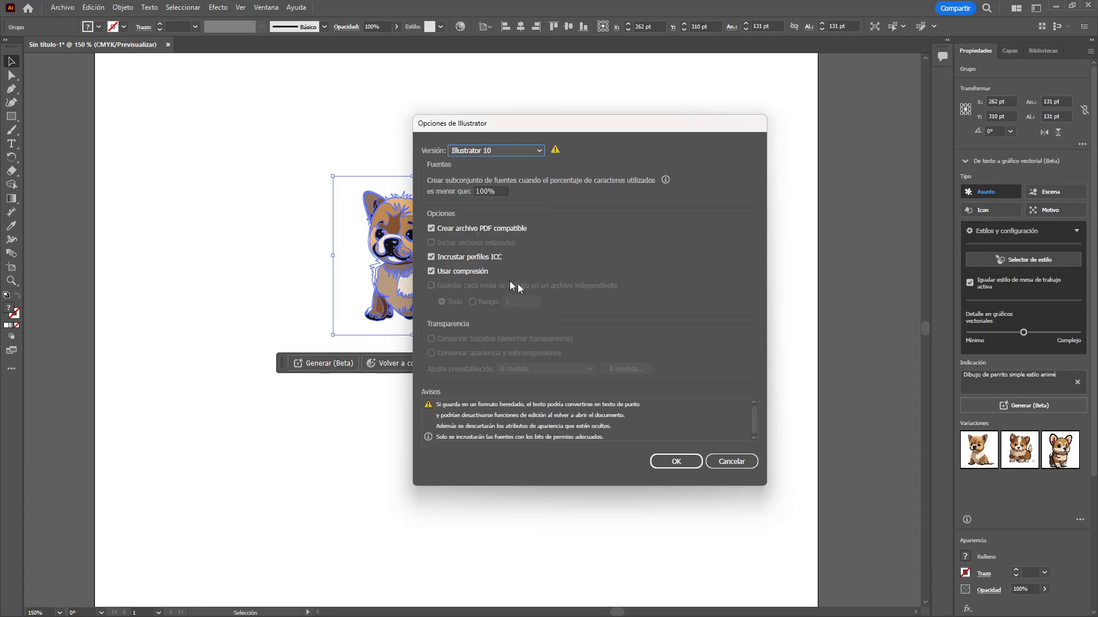
left_click(673, 461)
left_click(613, 334)
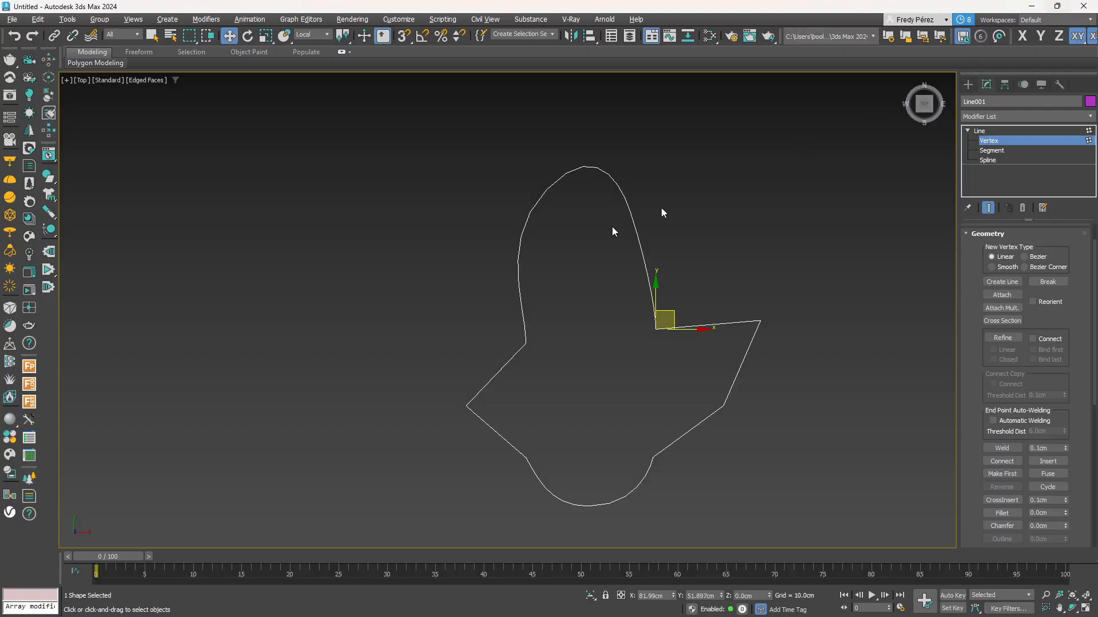
In 3ds Max, leave vertex editing on the existing line and delete the whole line shape
scroll(609, 251, "down", 3)
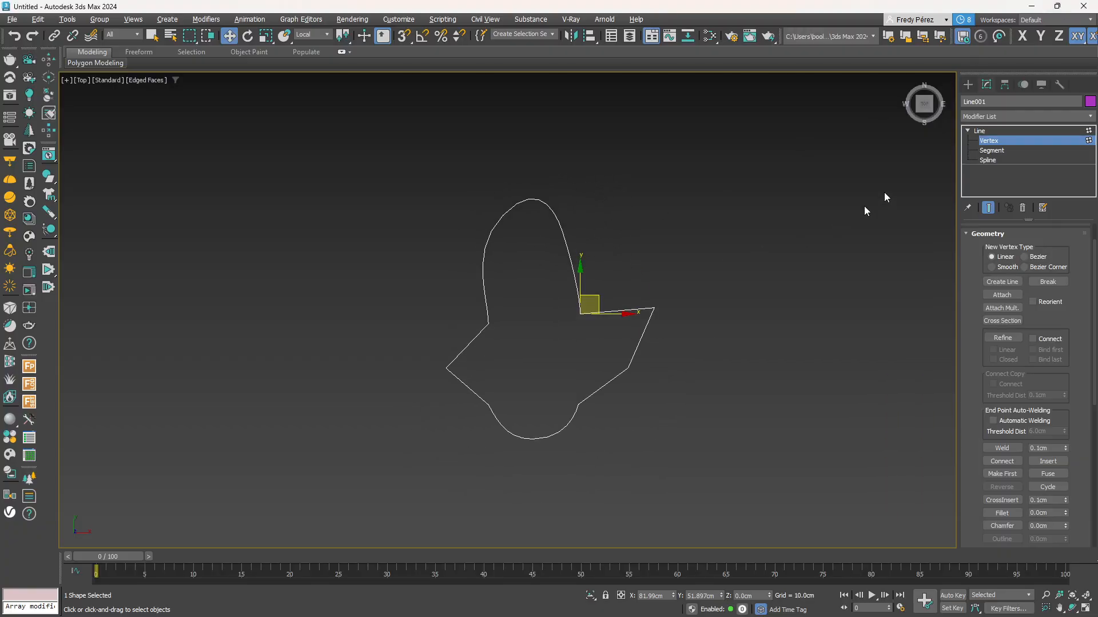
left_click(1006, 141)
key("Delete")
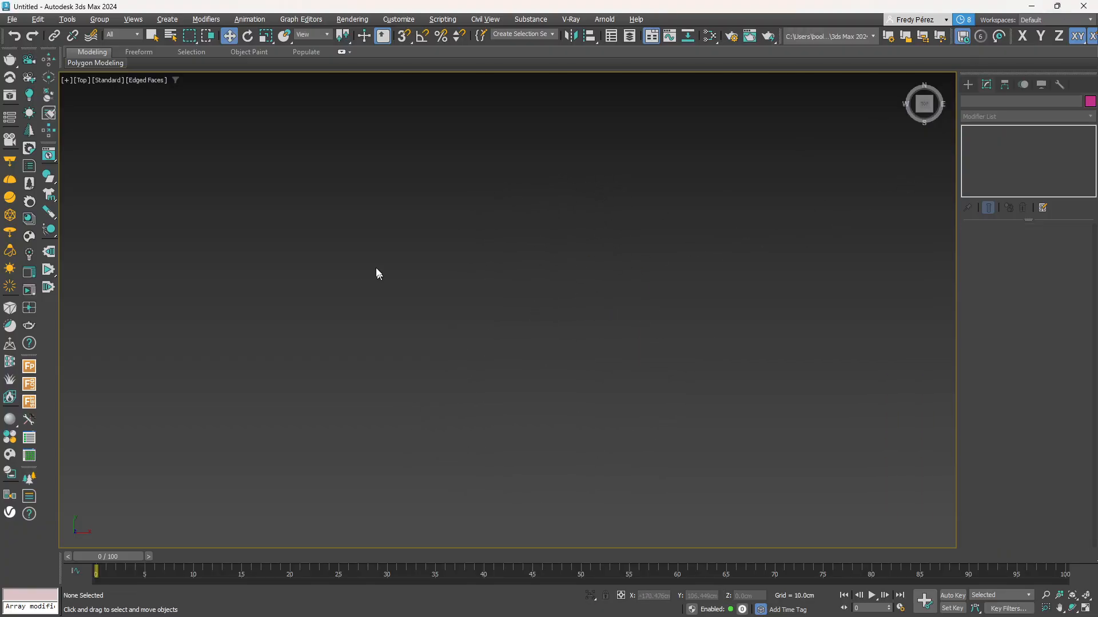
Start importing a file and open Perrito.ai from the 2024 folder on the TRABAJO (F:) drive
left_click(11, 20)
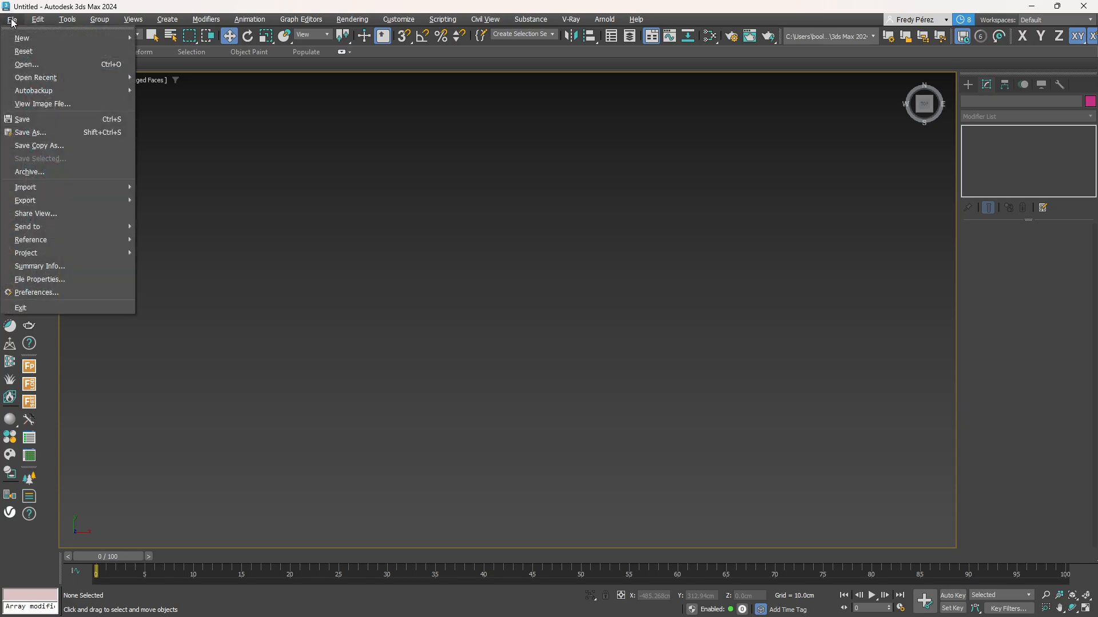
mouse_move(65, 189)
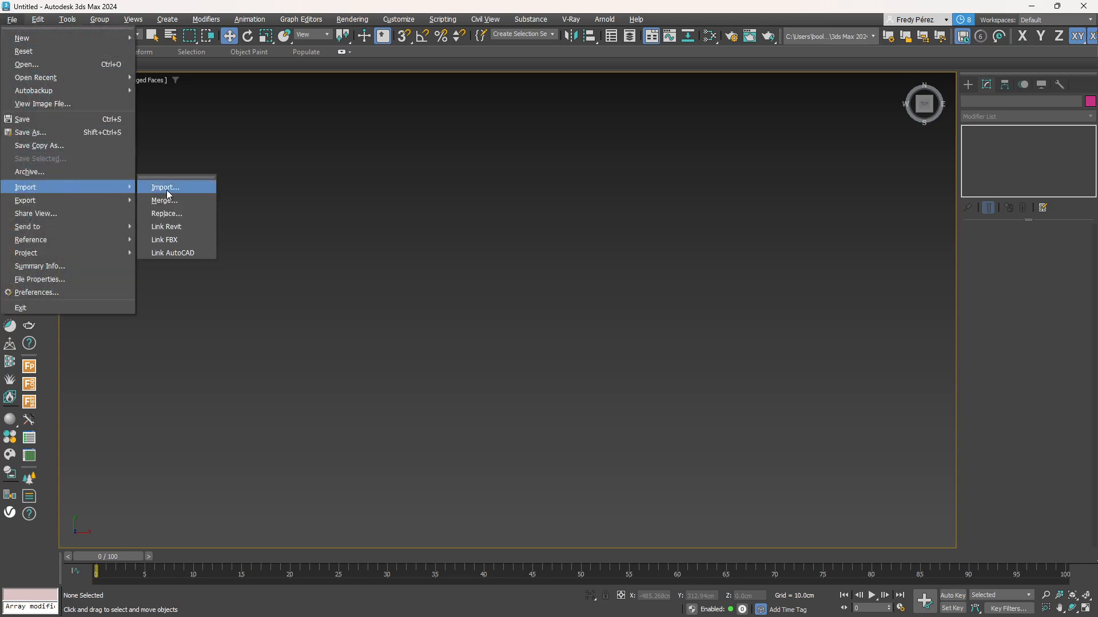
left_click(166, 188)
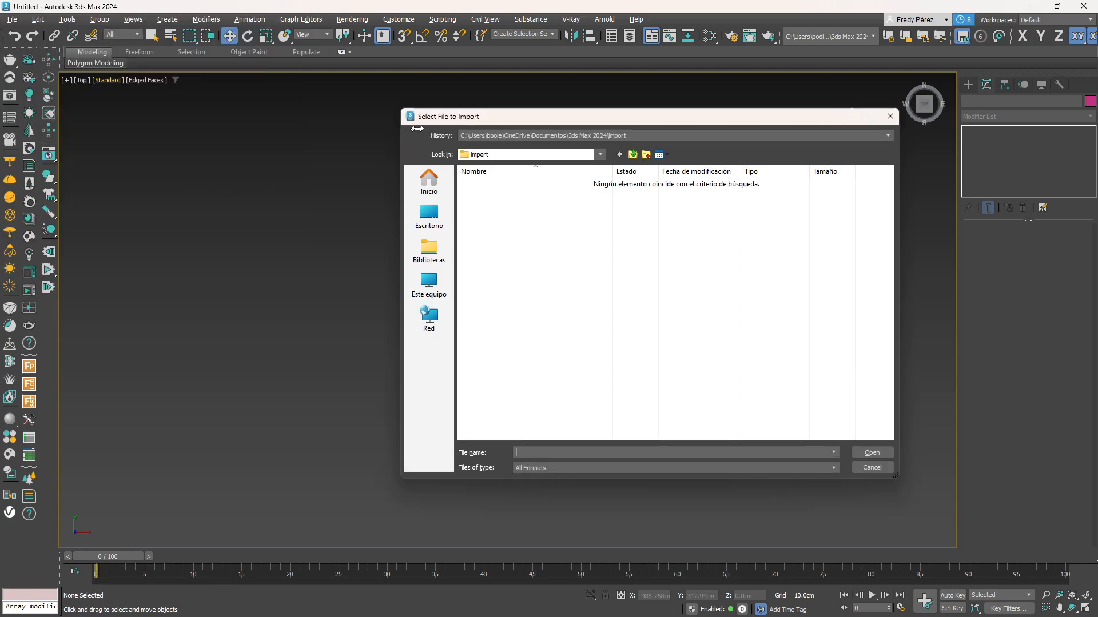
left_click(561, 155)
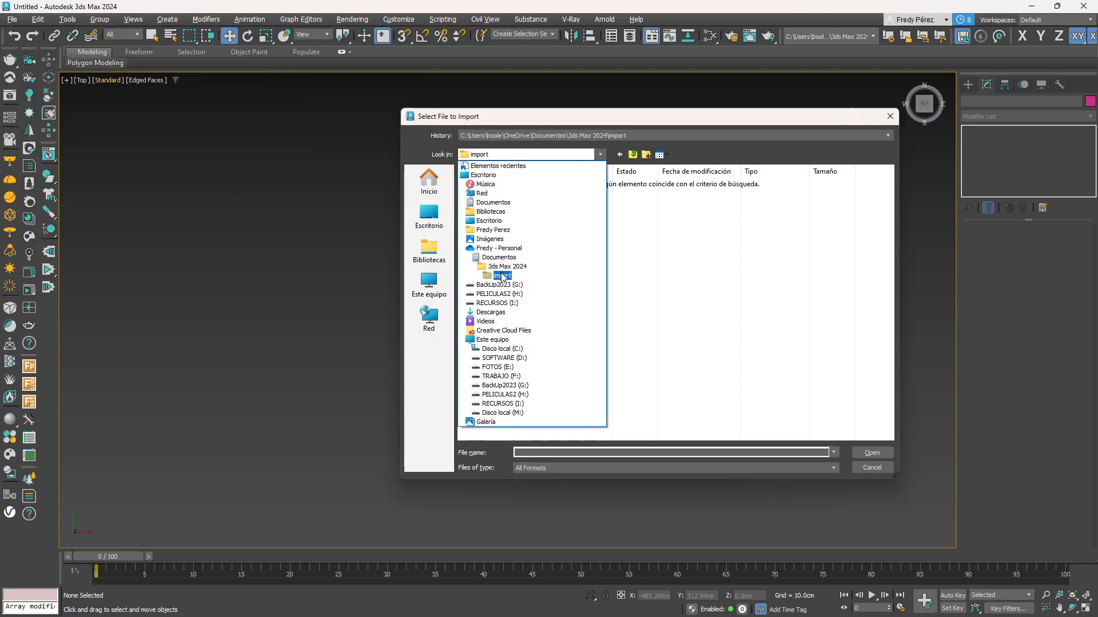
left_click(503, 377)
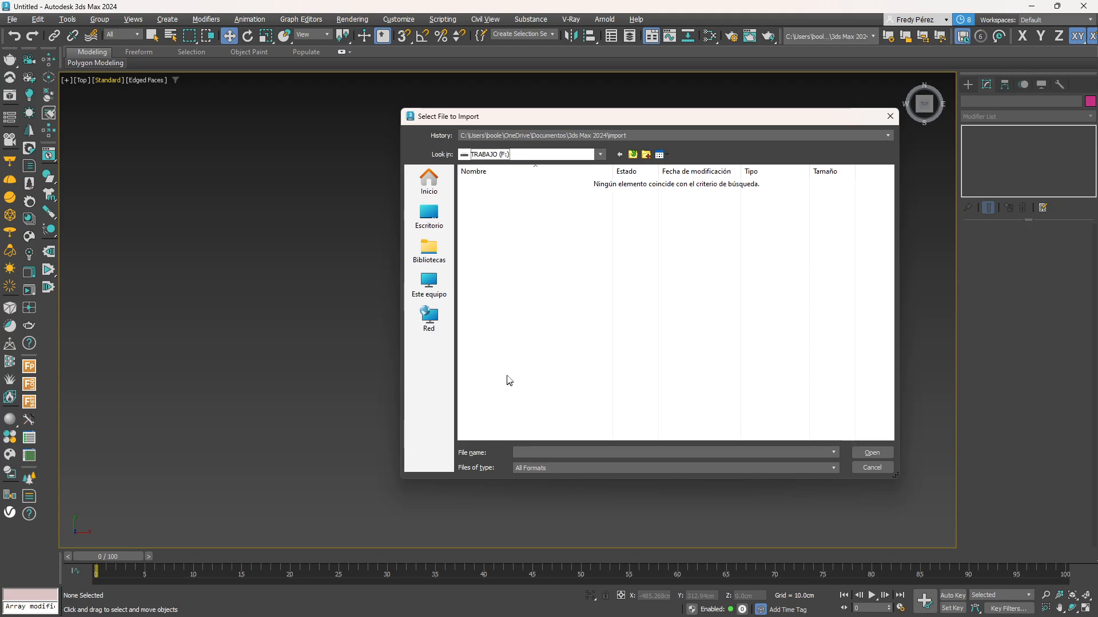
double_click(480, 216)
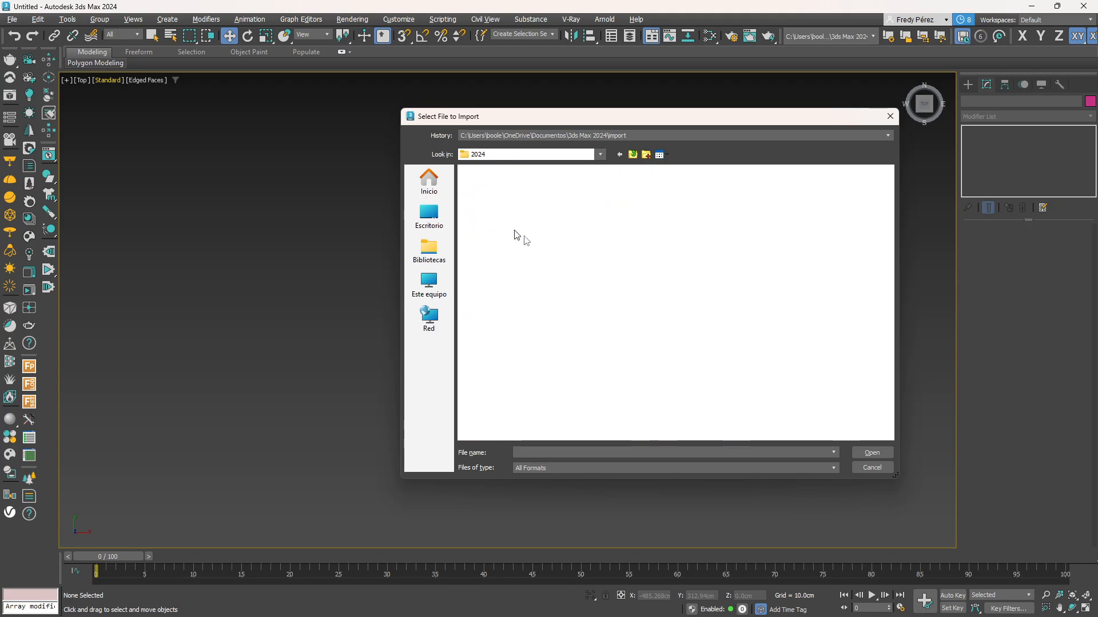
left_click(479, 195)
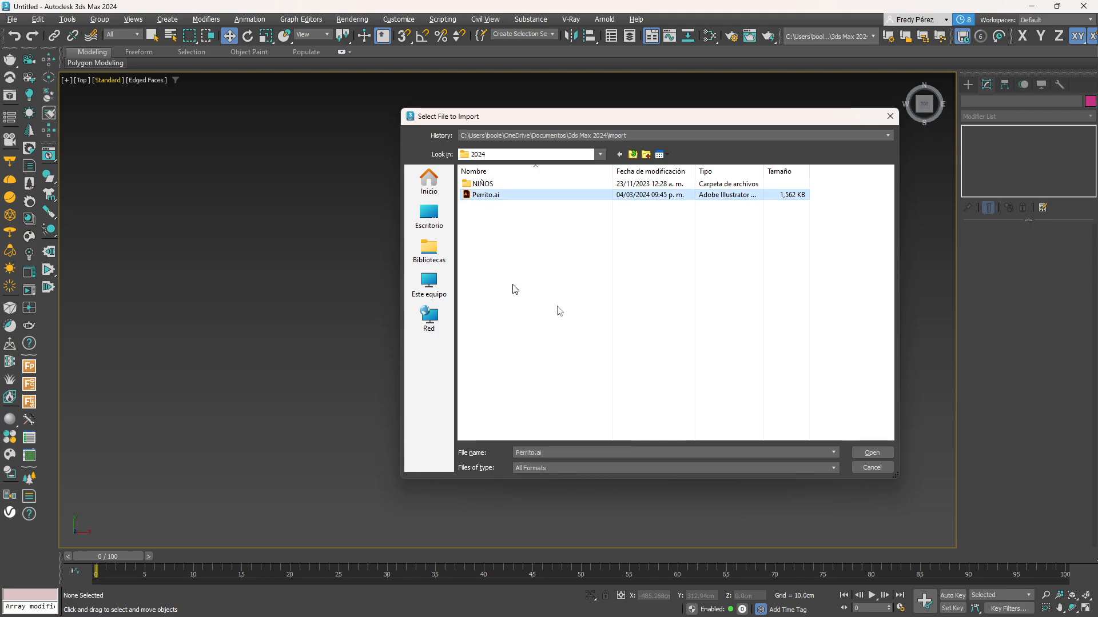
left_click(873, 453)
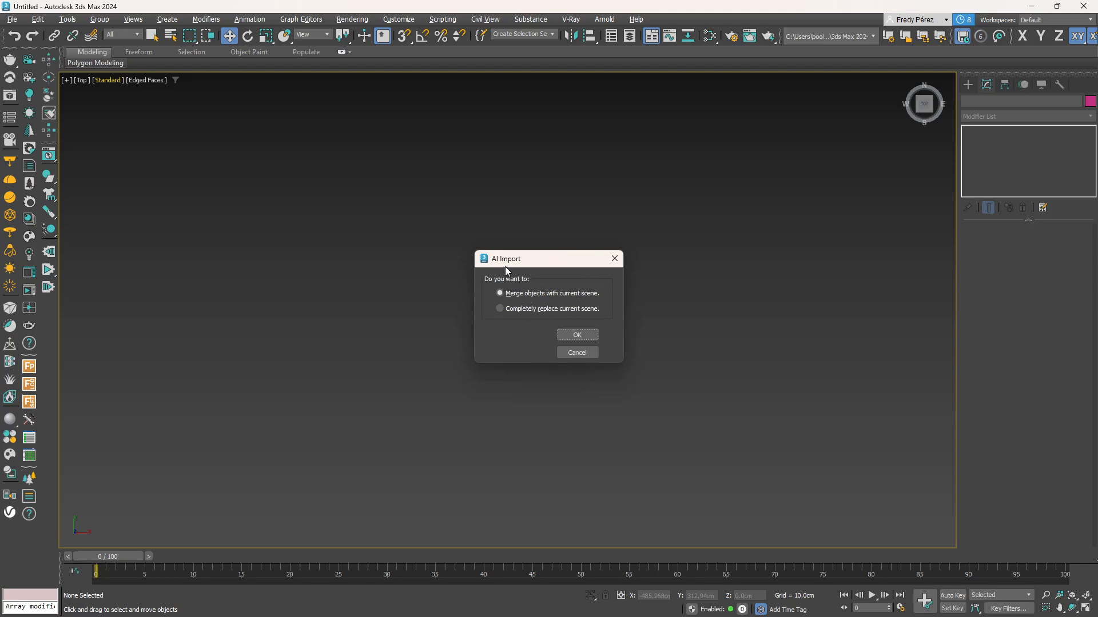
Try to merge the Illustrator 10 artwork with the current scene as multiple objects
left_click(581, 335)
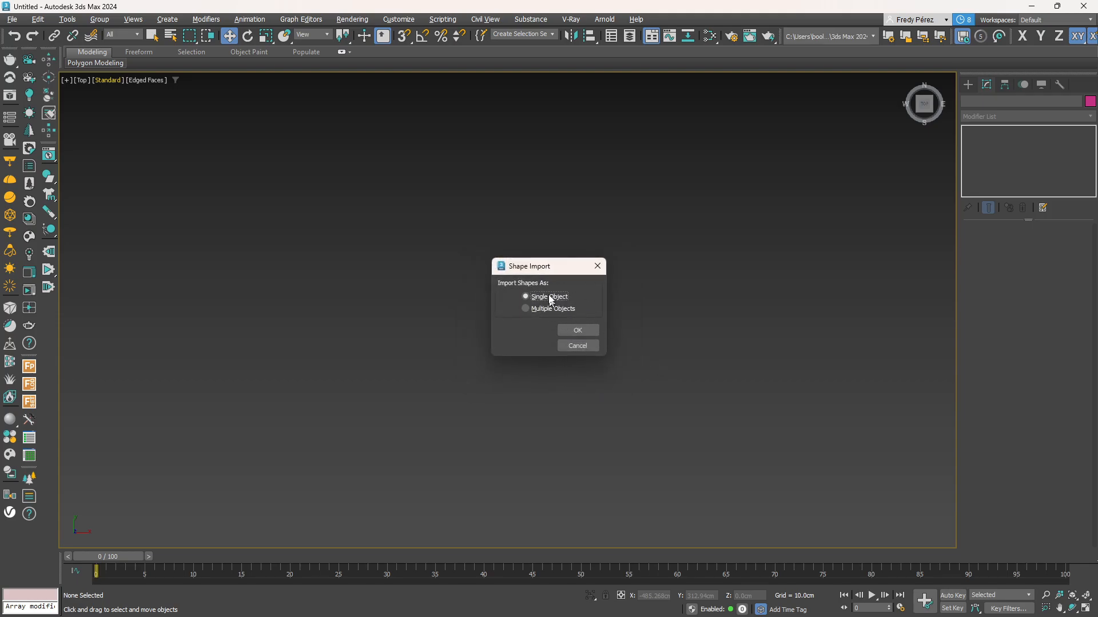
left_click(536, 310)
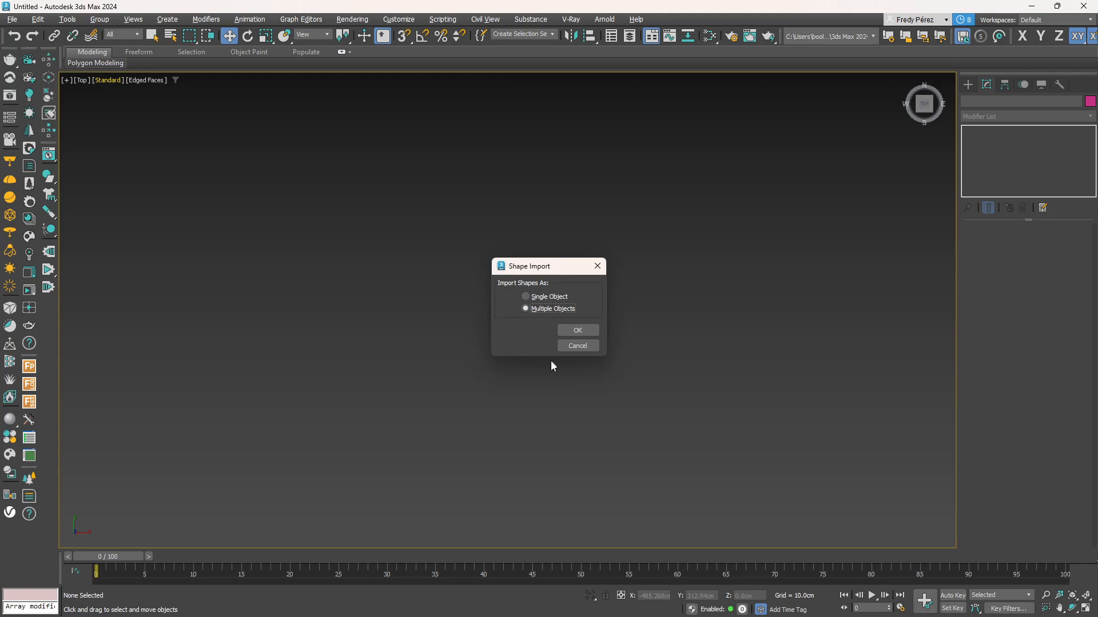
left_click(579, 331)
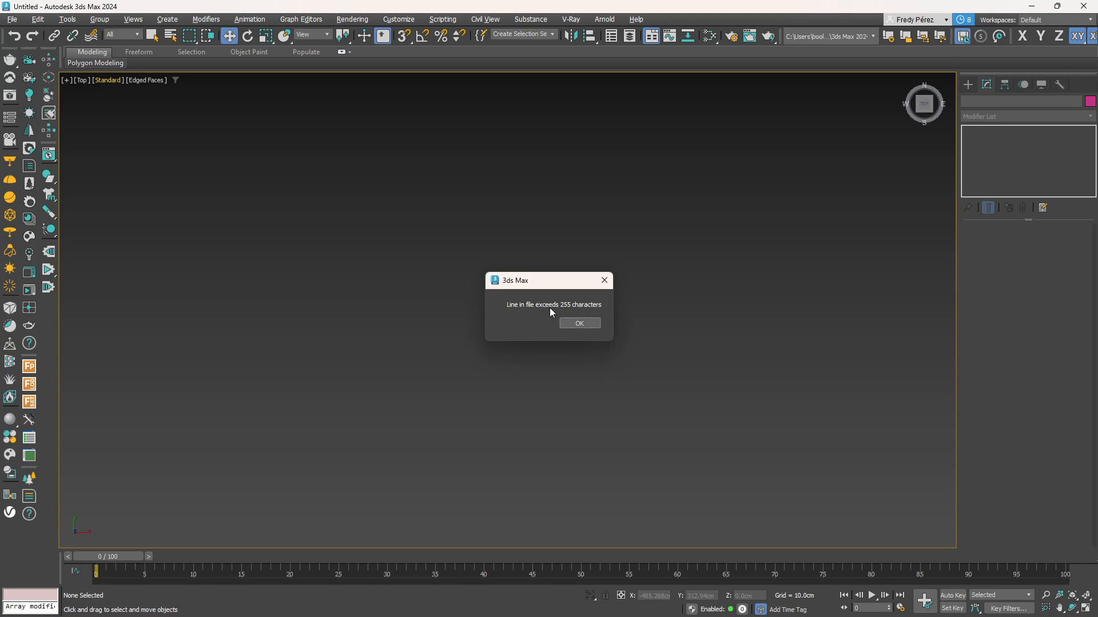
left_click(586, 326)
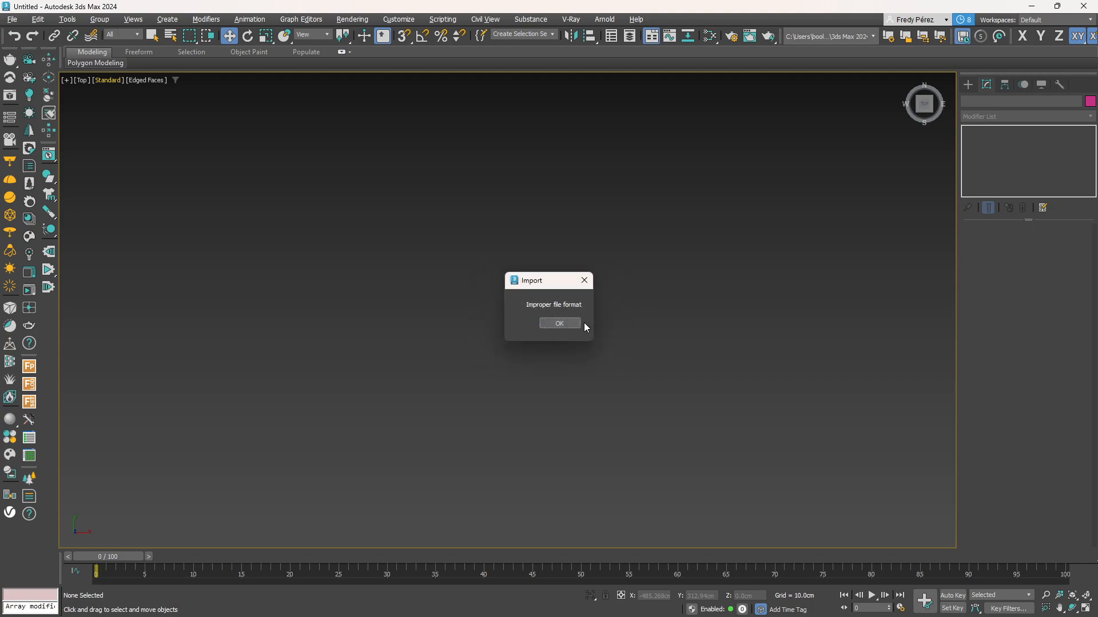
left_click(561, 325)
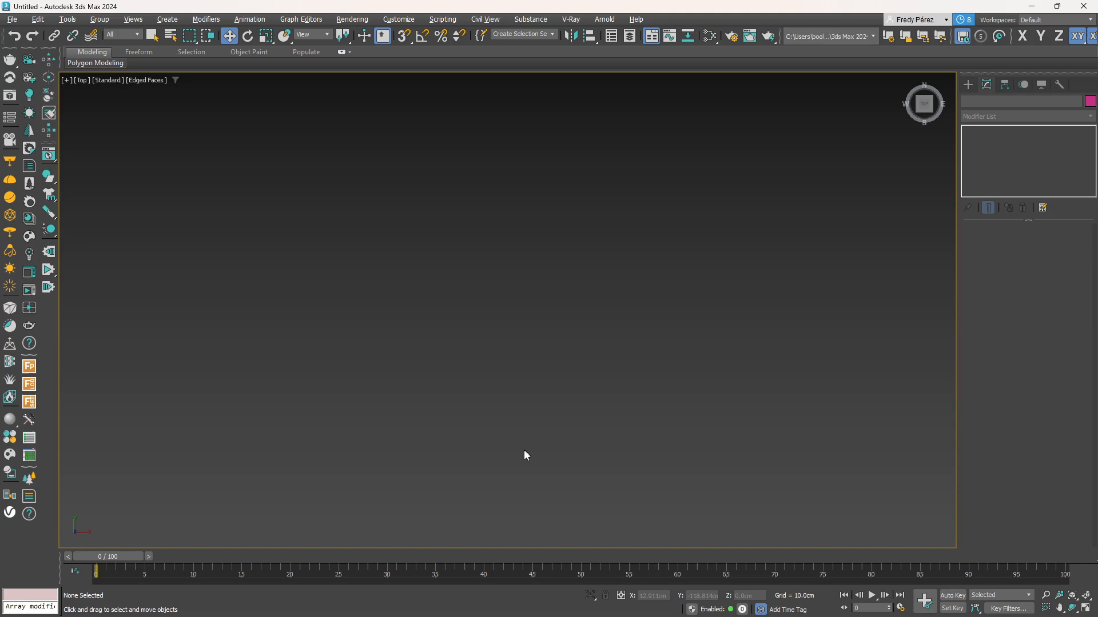
Switch to Illustrator and save a copy of the puppy document on the computer, replacing the existing Perrito.ai file
mouse_move(711, 606)
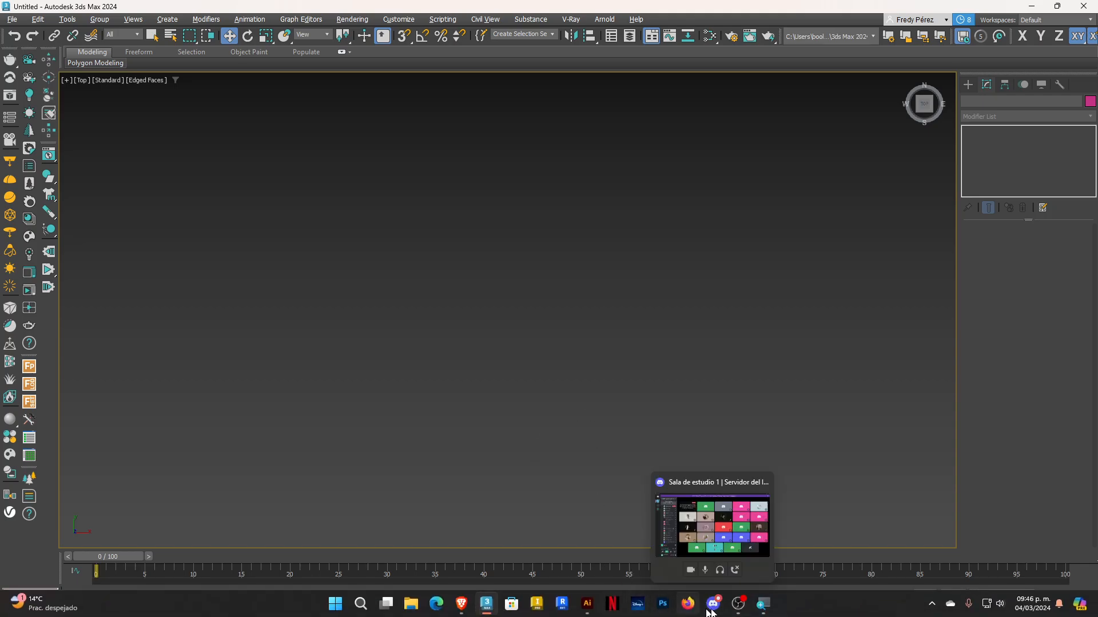
left_click(587, 604)
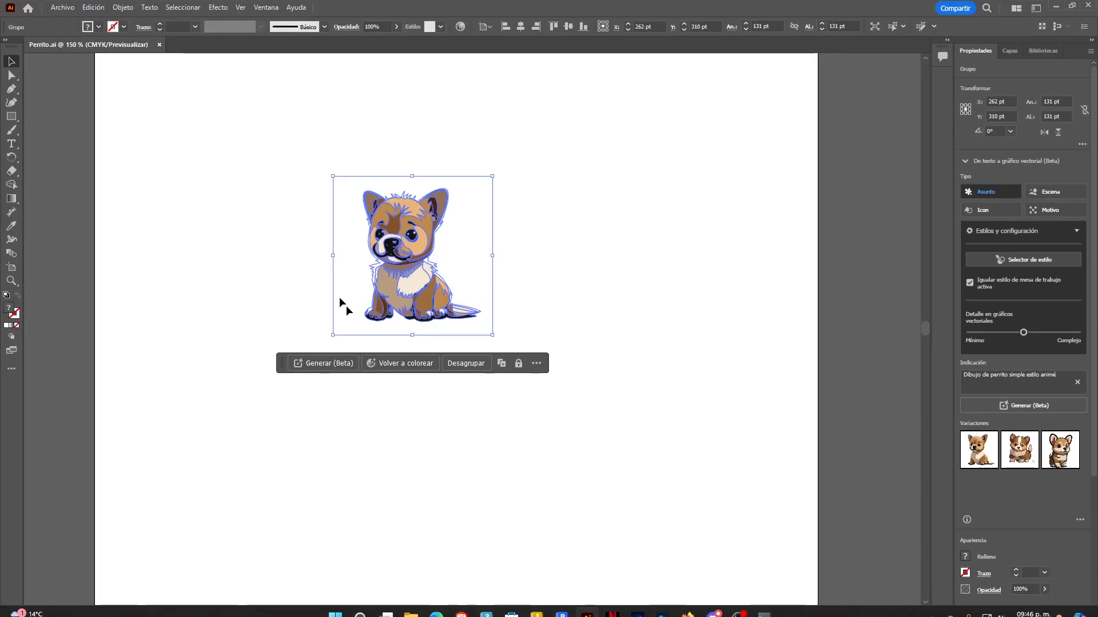
left_click(62, 7)
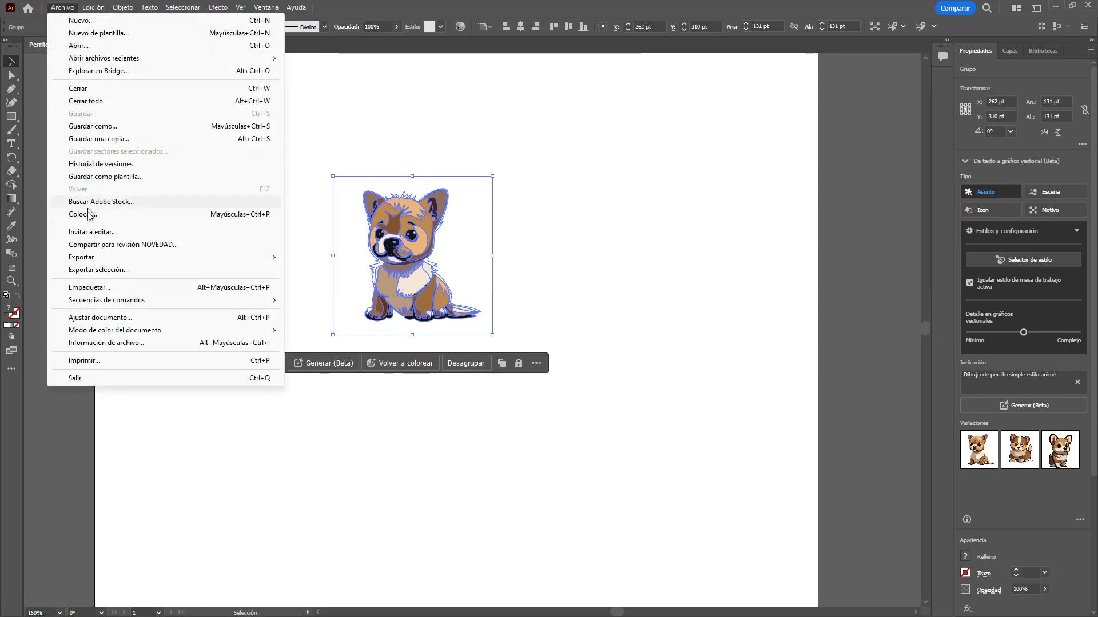
left_click(89, 140)
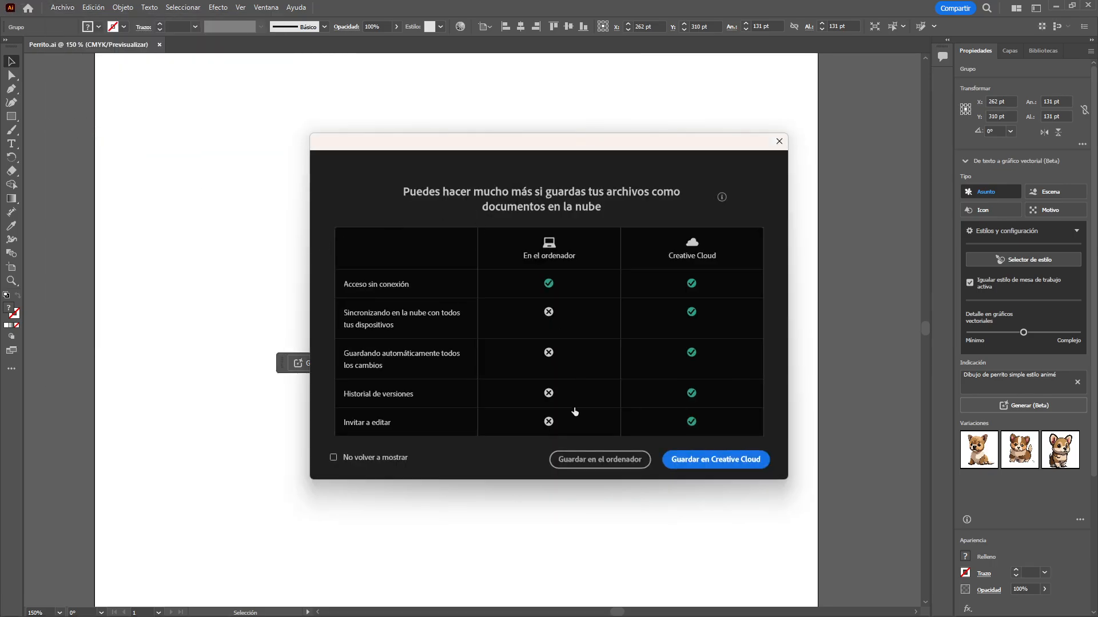
left_click(600, 460)
left_click(433, 165)
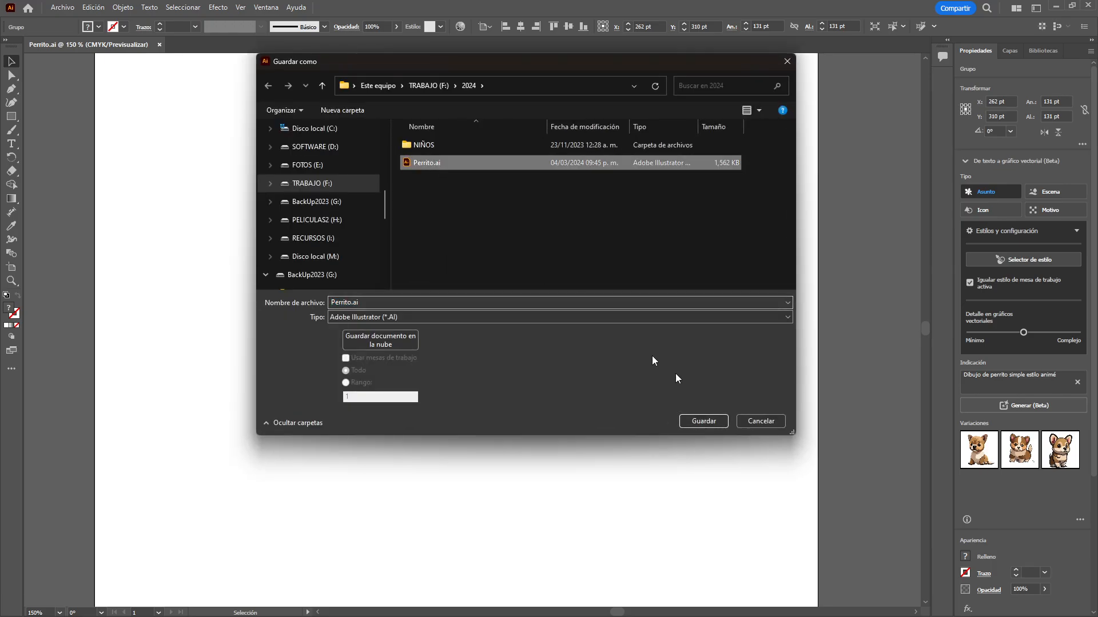
left_click(703, 421)
left_click(541, 360)
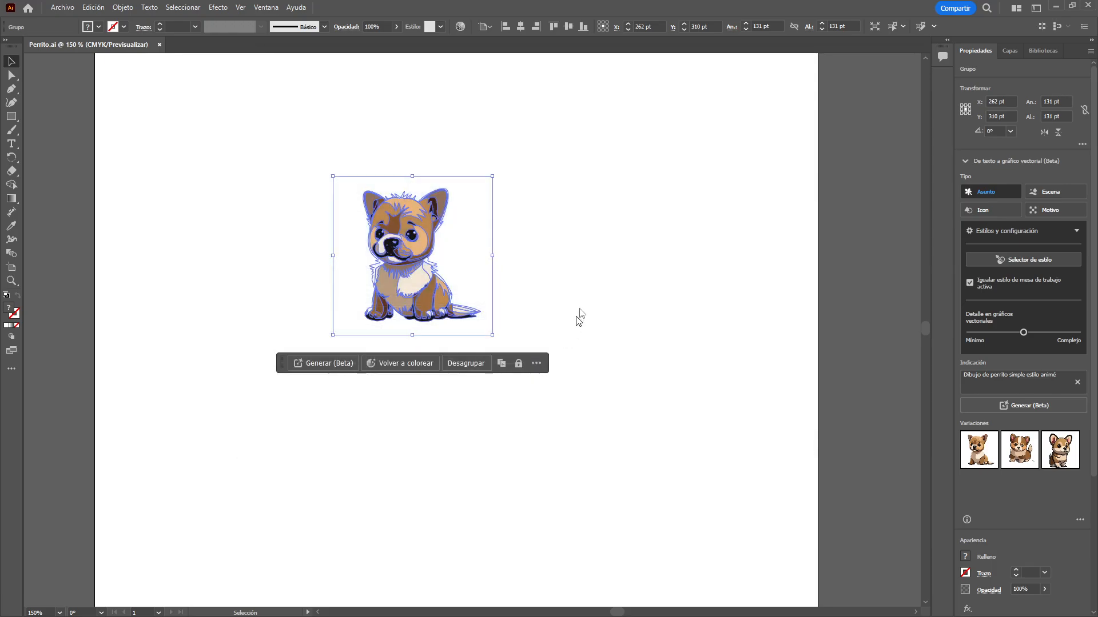
Set the copy's version to Illustrator 3 and finish saving it in the legacy format
left_click(520, 150)
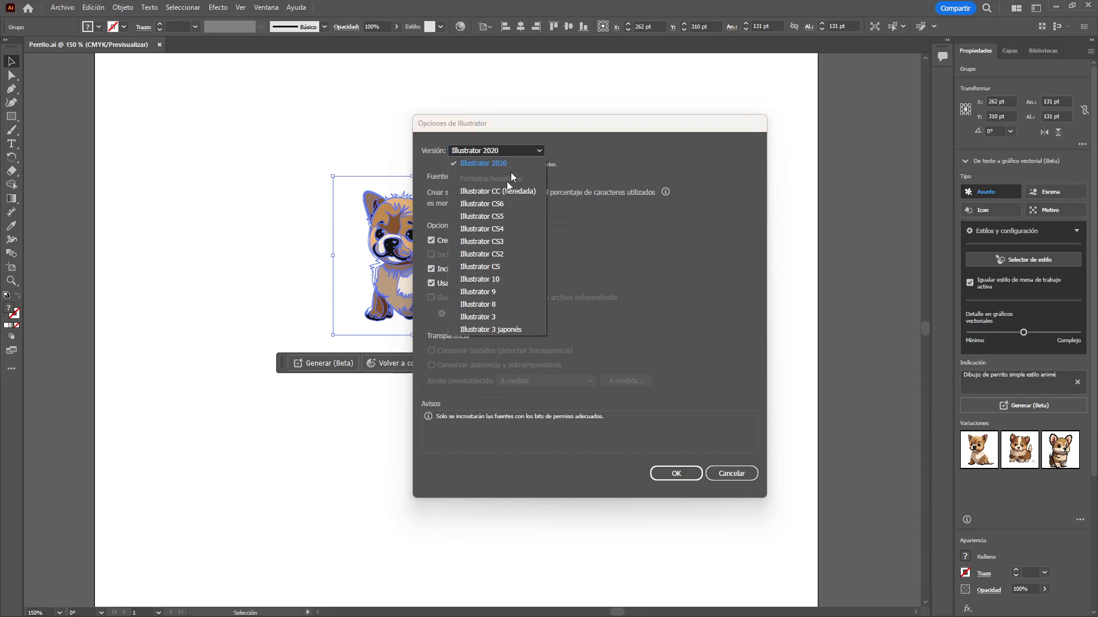
left_click(495, 314)
left_click(672, 461)
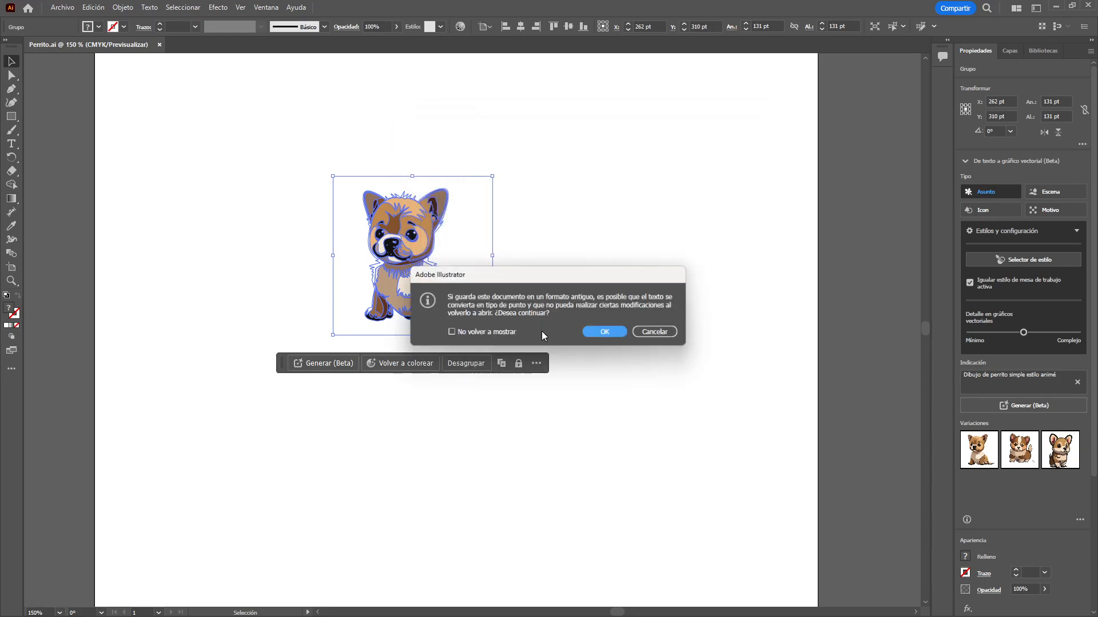
left_click(607, 331)
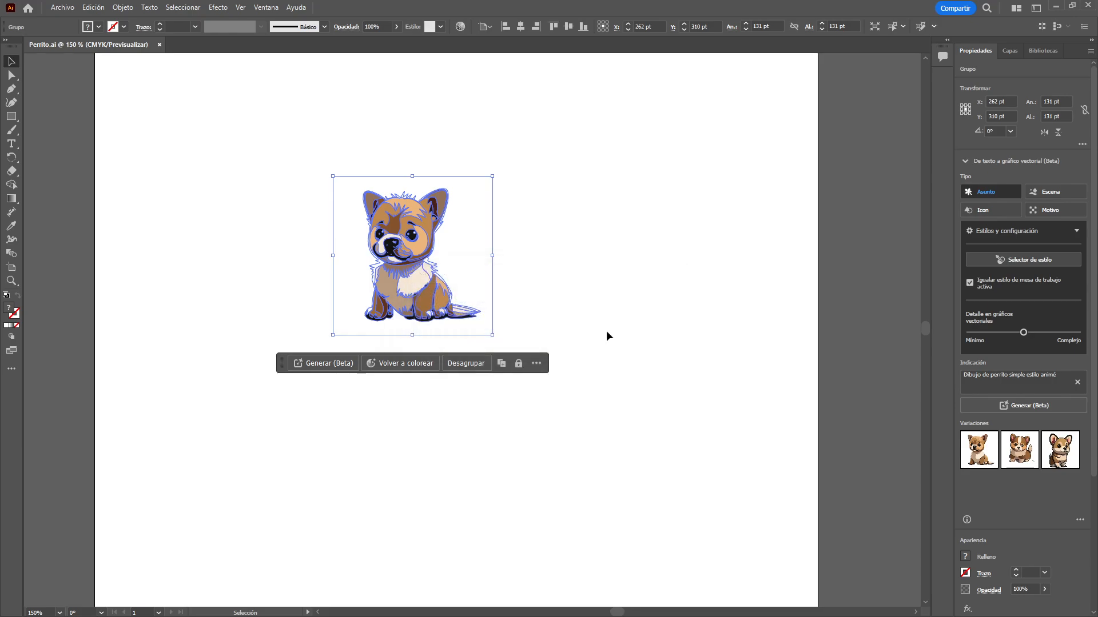
Switch to 3ds Max and import Perrito.ai from the 2024 folder, merging it with the current scene as multiple objects
left_click(1055, 6)
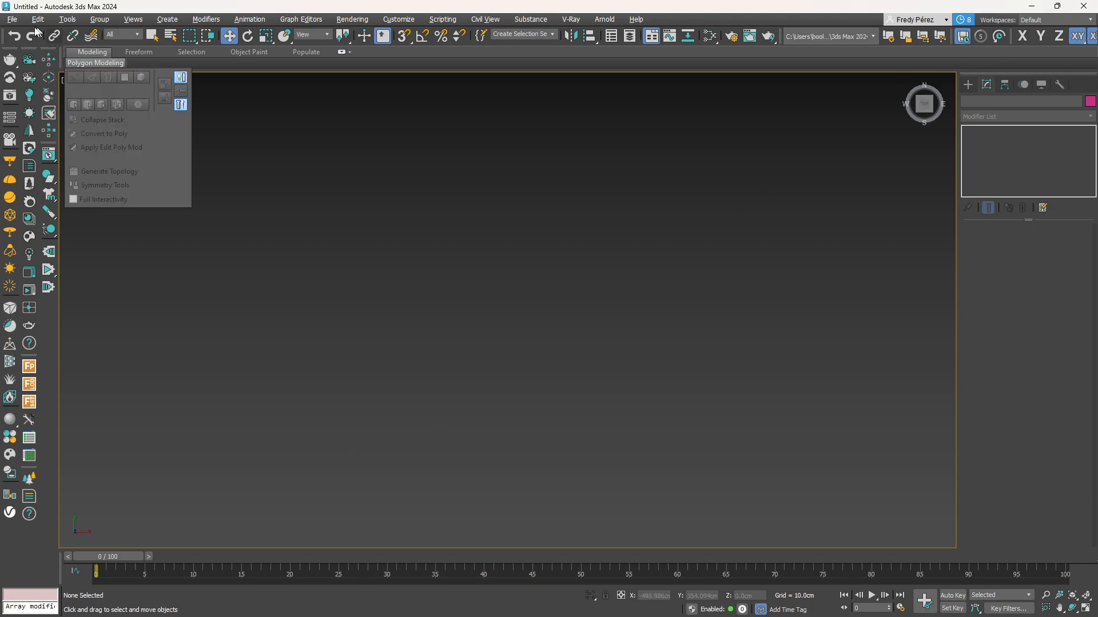
left_click(12, 19)
mouse_move(79, 190)
left_click(150, 187)
left_click(485, 195)
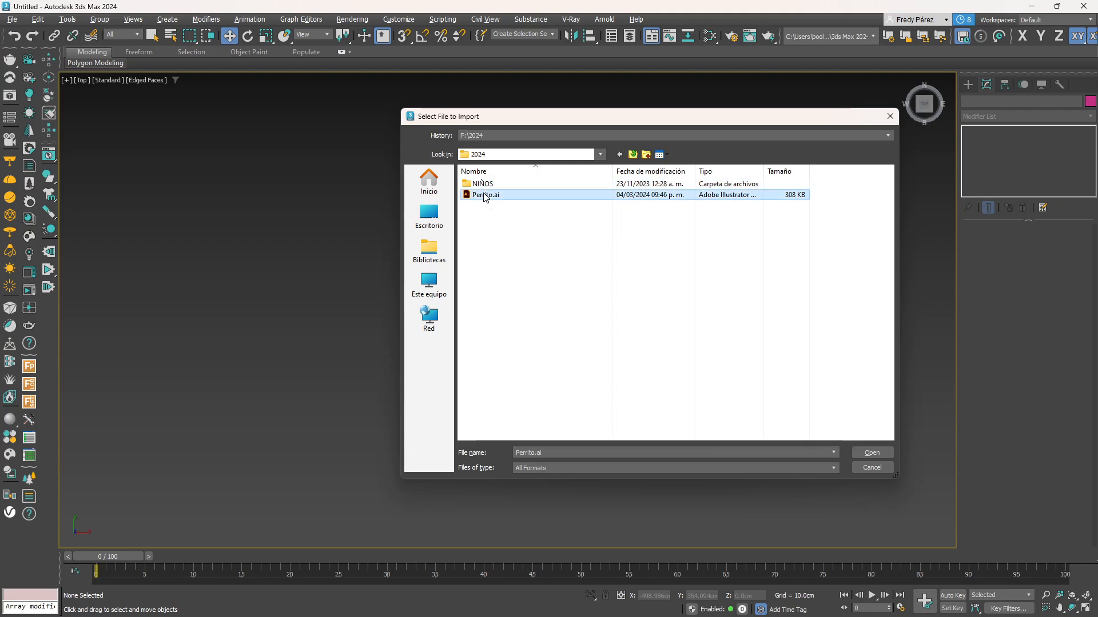
left_click(866, 452)
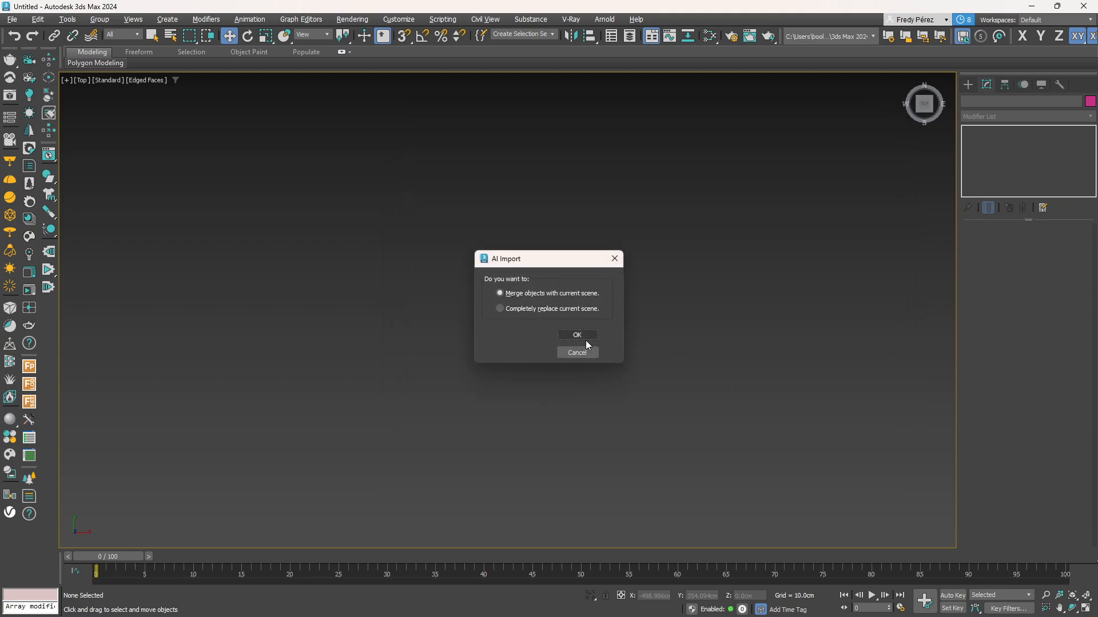
left_click(585, 335)
left_click(544, 310)
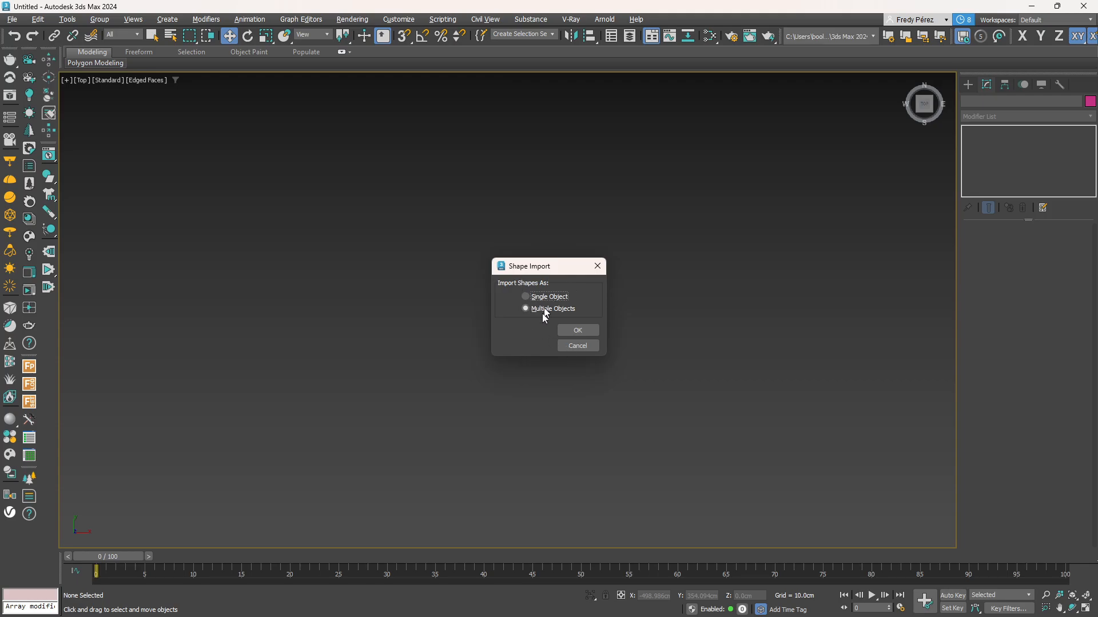
left_click(580, 330)
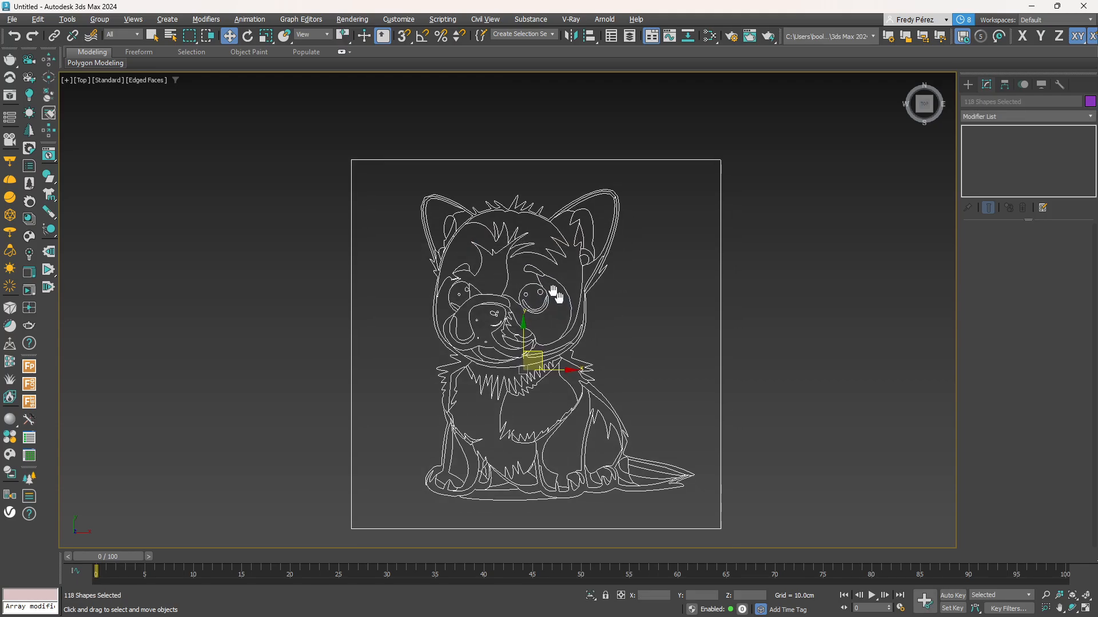
Try moving individual outline shapes of the imported puppy, including leg and tail pieces, and undo each move
left_click(636, 341)
mouse_move(563, 336)
left_mouse_down()
mouse_move(767, 280)
mouse_move(603, 321)
mouse_move(798, 251)
mouse_move(718, 375)
mouse_move(730, 336)
mouse_move(566, 334)
left_mouse_up()
left_click_drag(586, 382, 635, 327)
key("ctrl+z")
left_click_drag(567, 406, 648, 356)
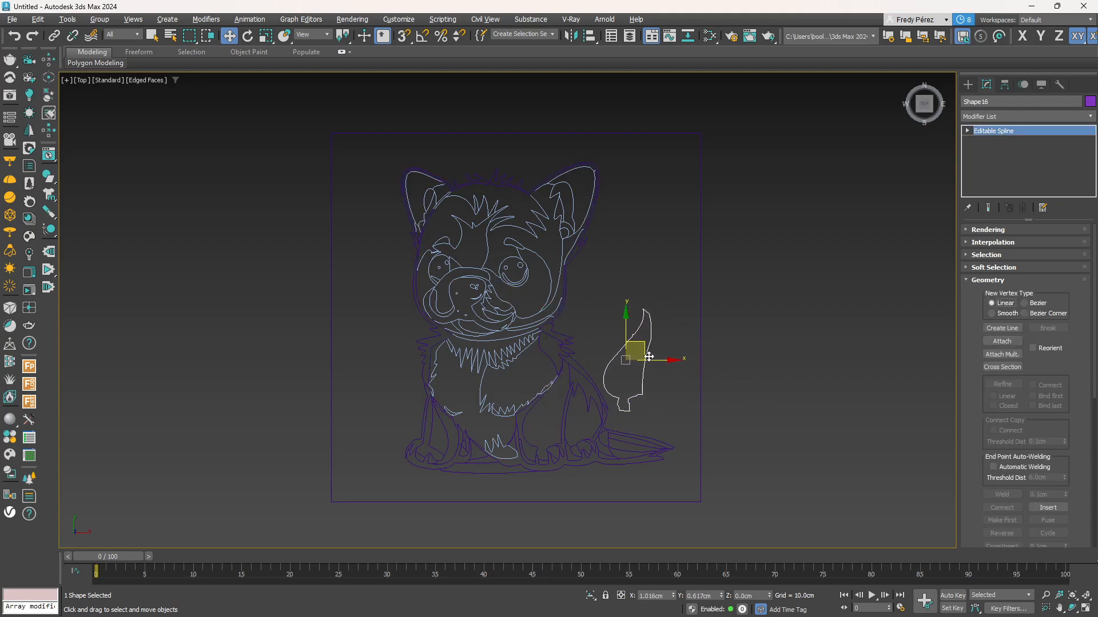
key("ctrl+z")
left_click_drag(634, 442, 654, 382)
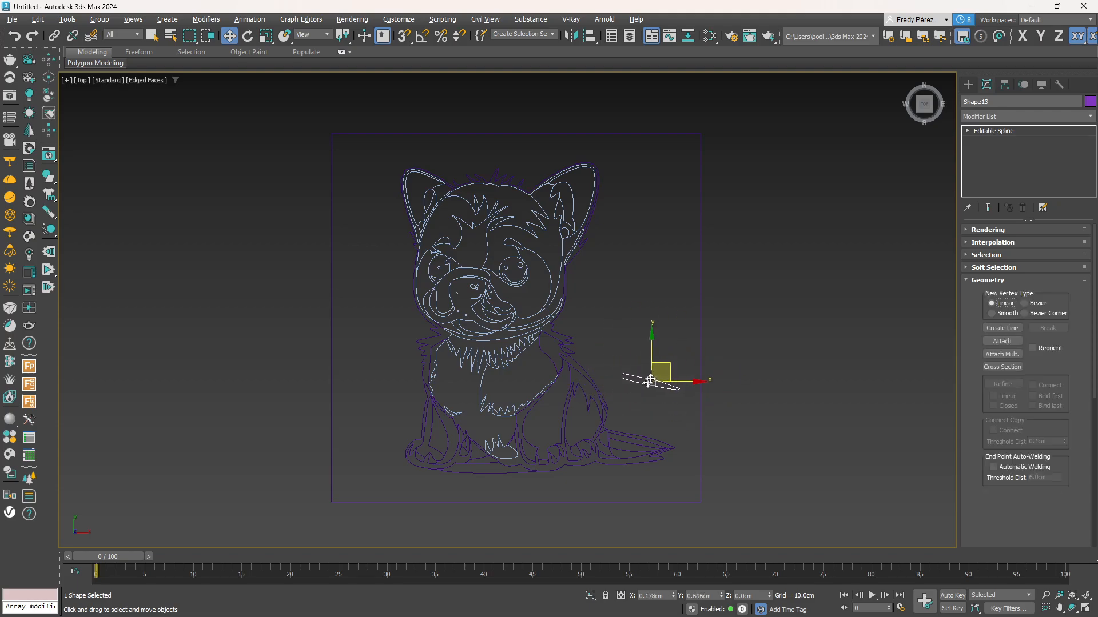
key("ctrl+z")
mouse_move(446, 432)
left_mouse_down()
mouse_move(404, 419)
mouse_move(440, 412)
left_mouse_up()
key("ctrl+z")
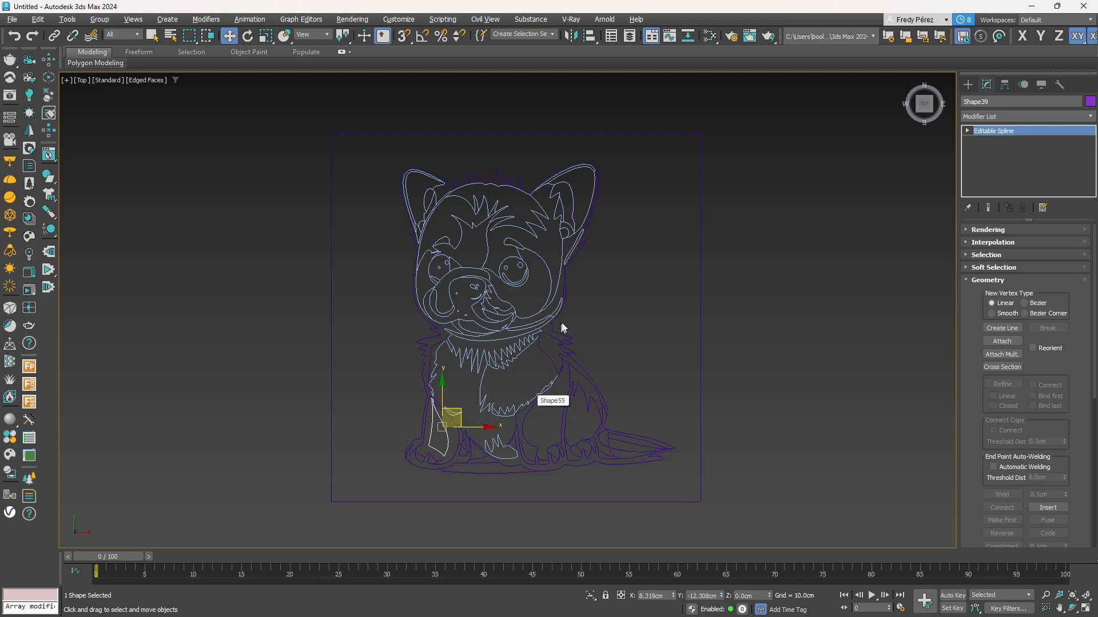
Apply an Extrude modifier to the inner fur shape of the puppy's right-hand ear
left_click(584, 216)
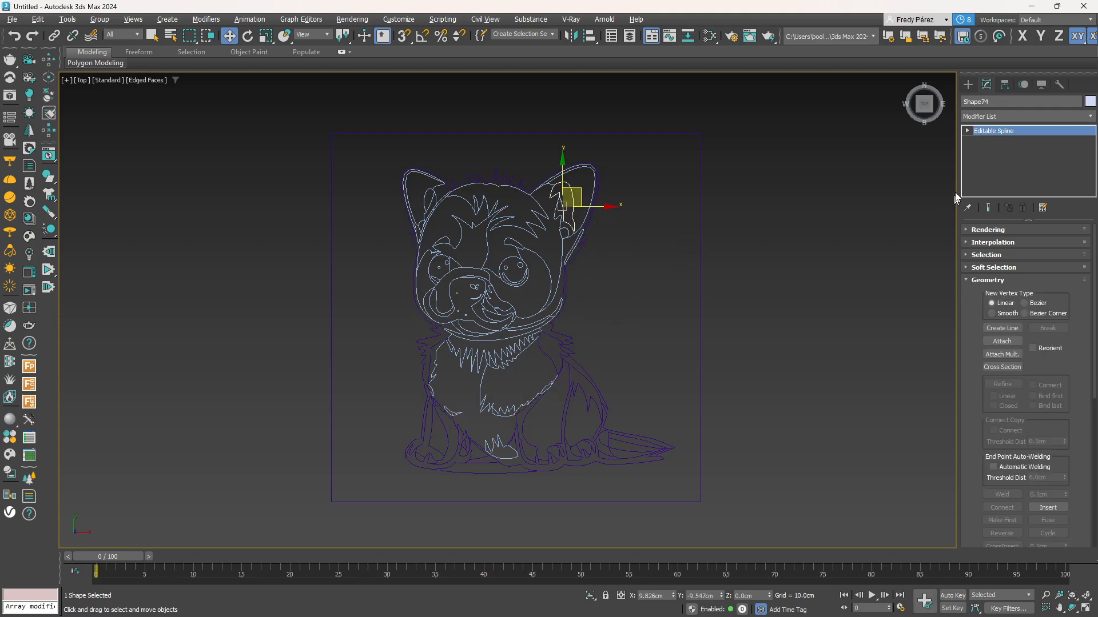
left_click(1051, 116)
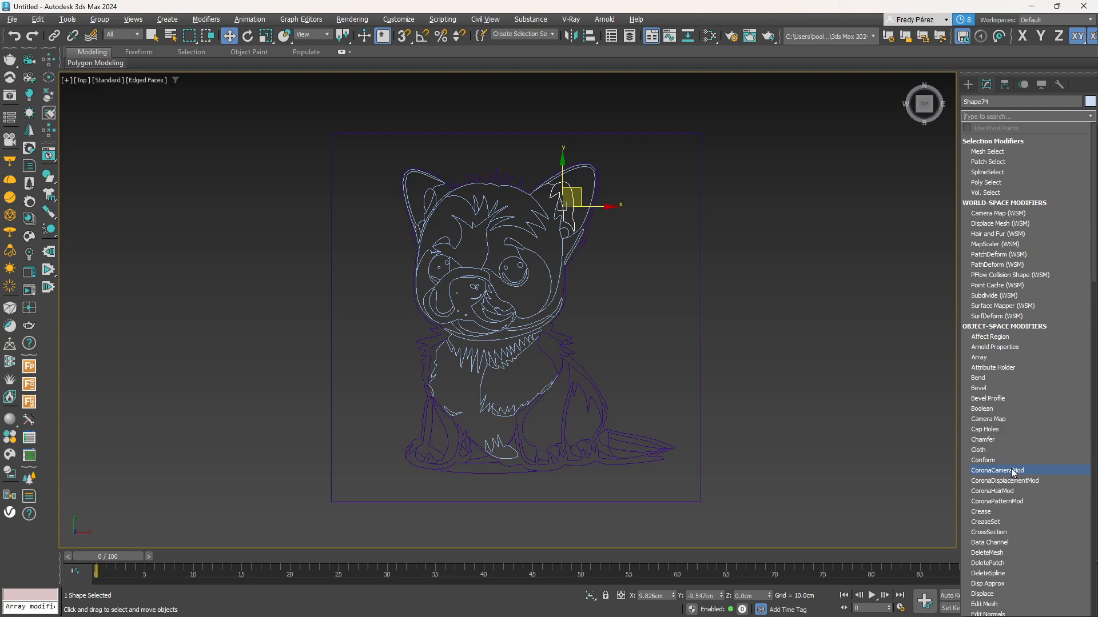
scroll(1000, 539, "down", 2)
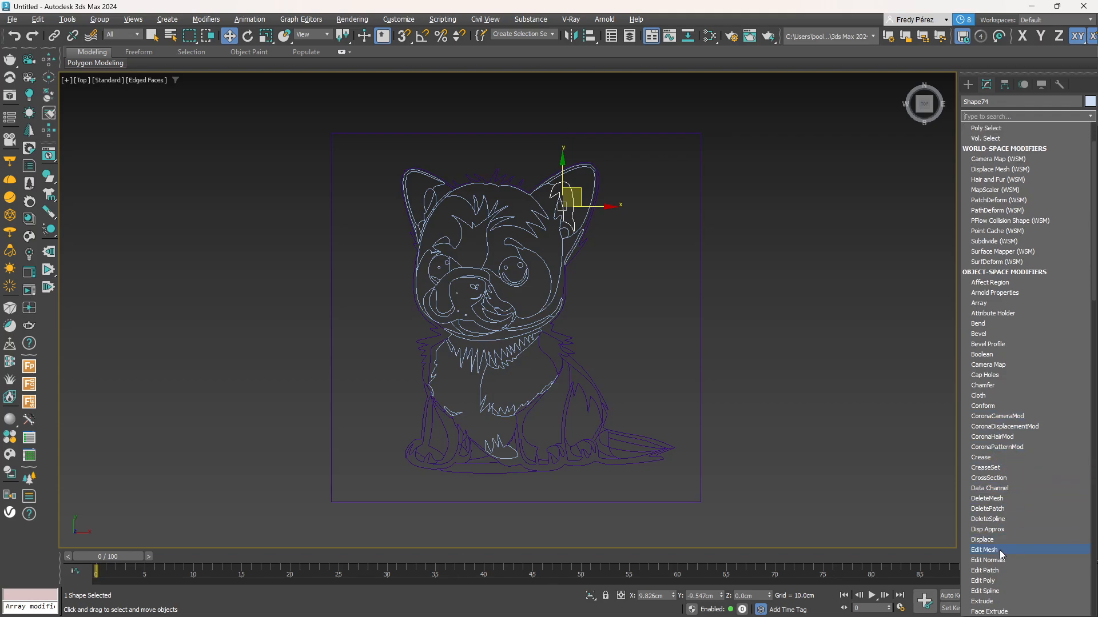
left_click(987, 603)
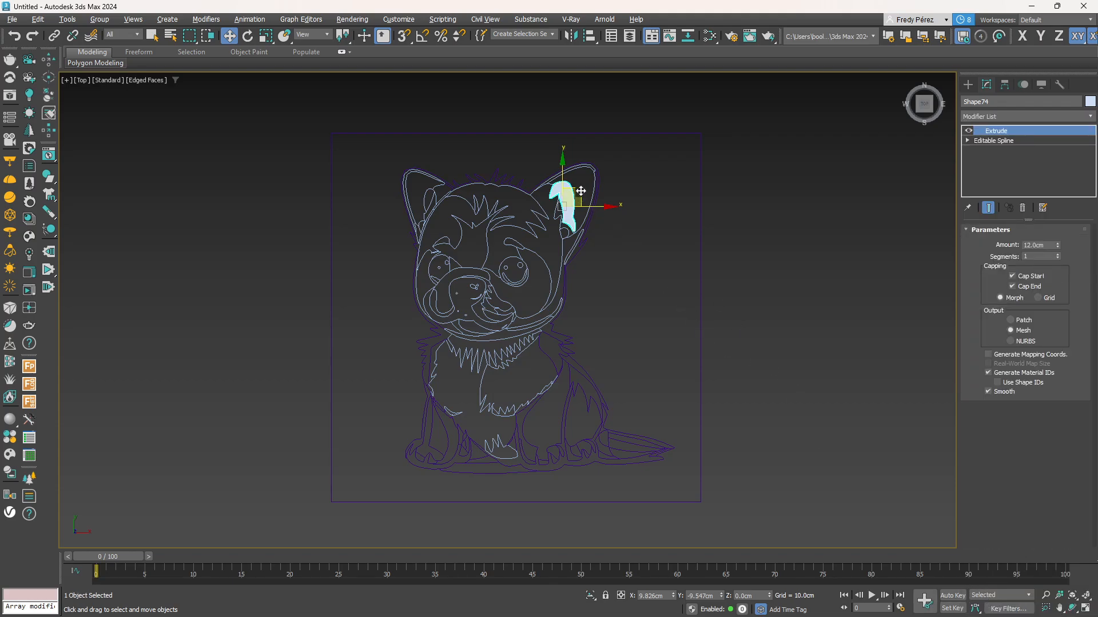
key("z")
scroll(555, 178, "down", 2)
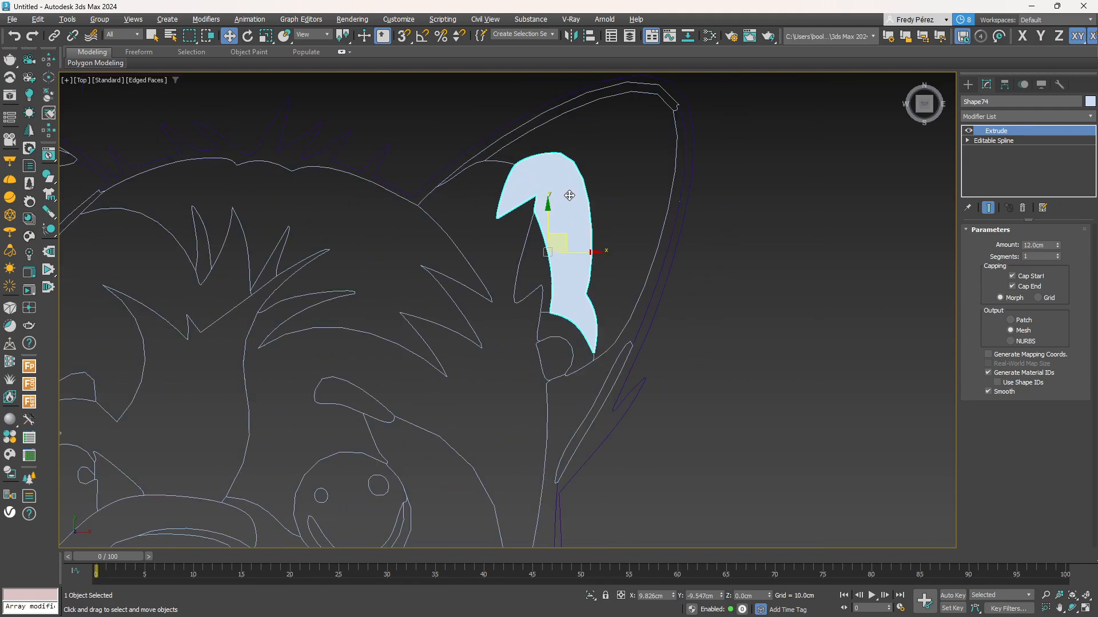
scroll(569, 195, "down", 3)
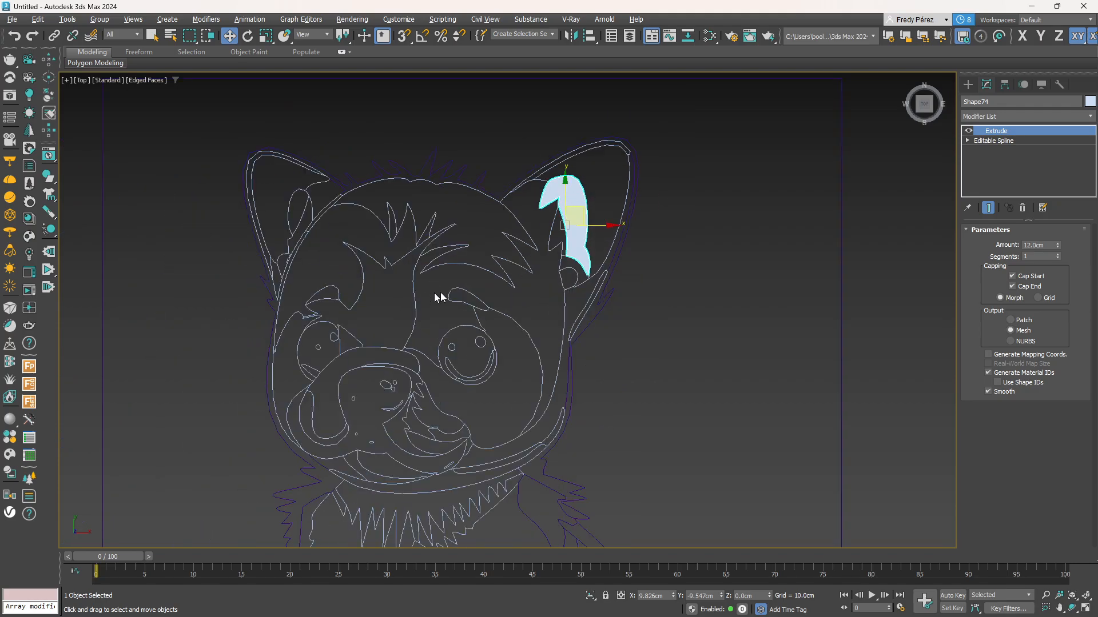
Move the puppy's forehead fur outline out of the head into the empty area beside the drawing
left_click(466, 268)
left_click_drag(453, 212, 785, 230)
key("z")
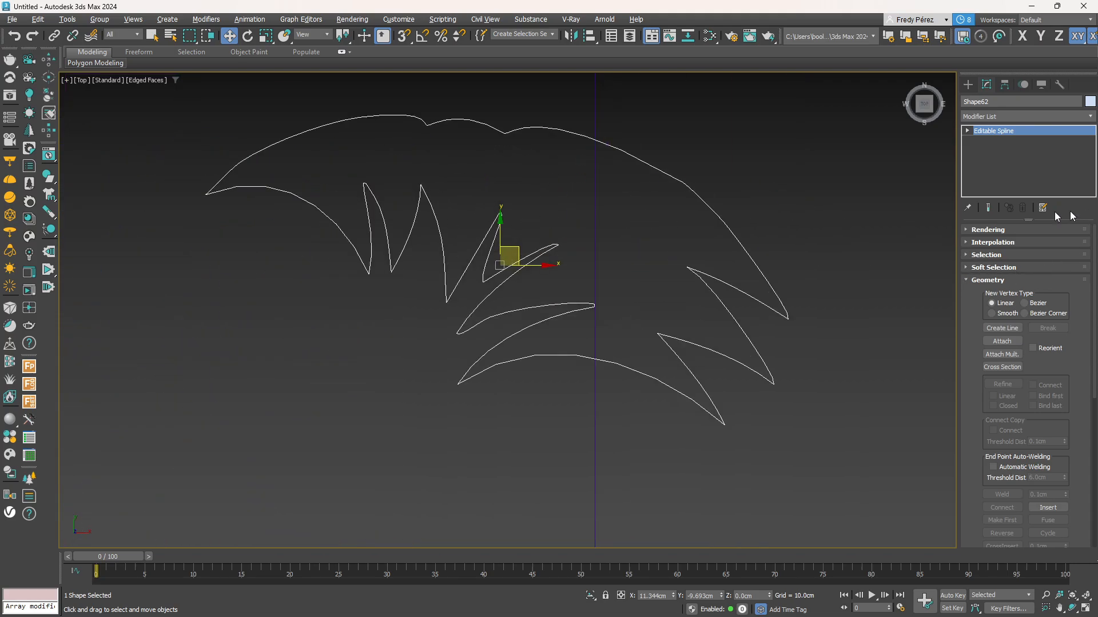
Examine the separated fur outline at vertex level, selecting all its vertices to check their Bezier handles
scroll(966, 343, "down", 2)
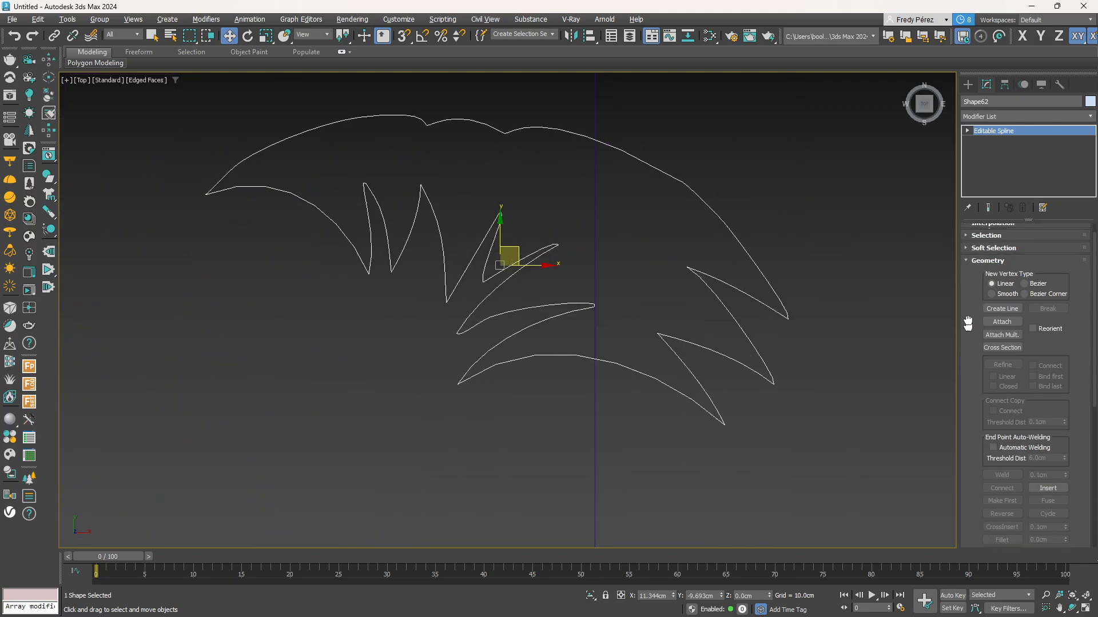
left_click(966, 130)
left_click(989, 141)
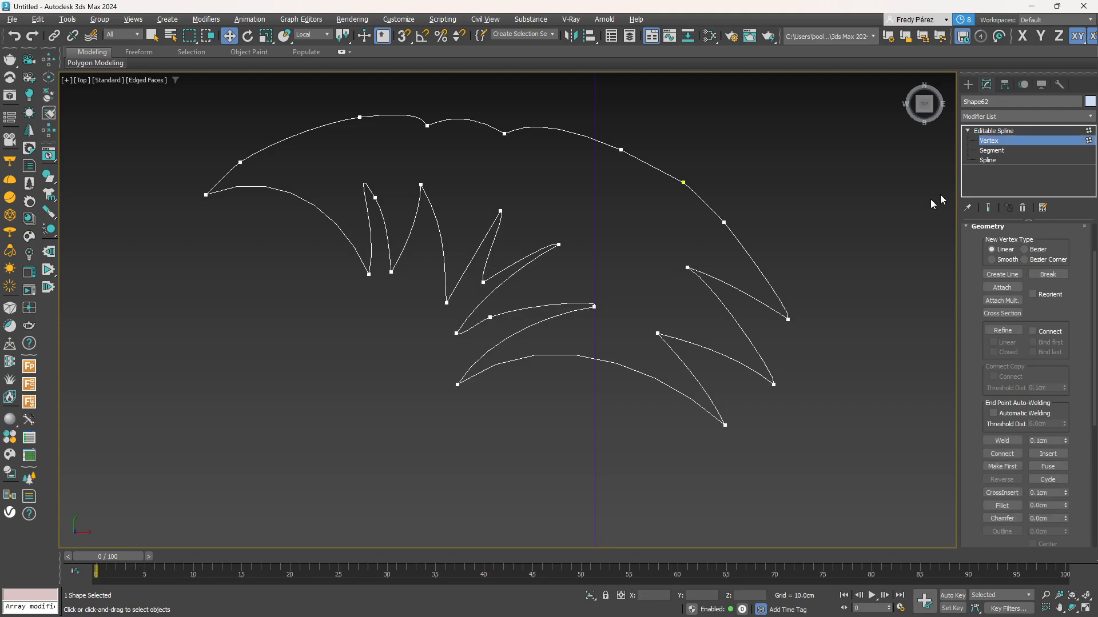
scroll(915, 200, "down", 5)
left_click_drag(920, 324, 920, 324)
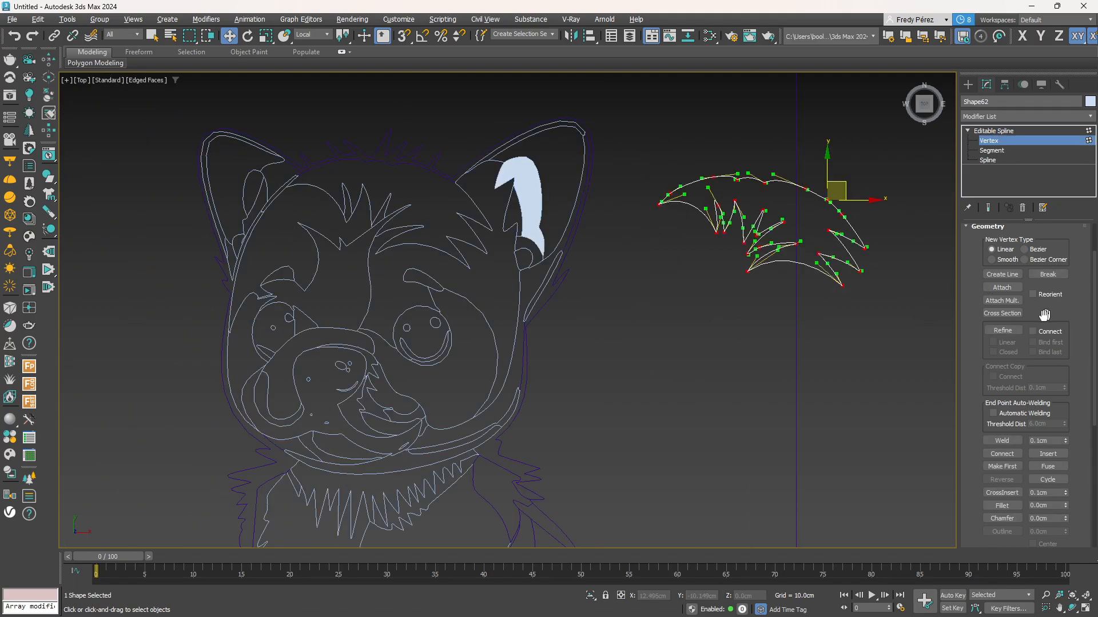
left_click(1048, 274)
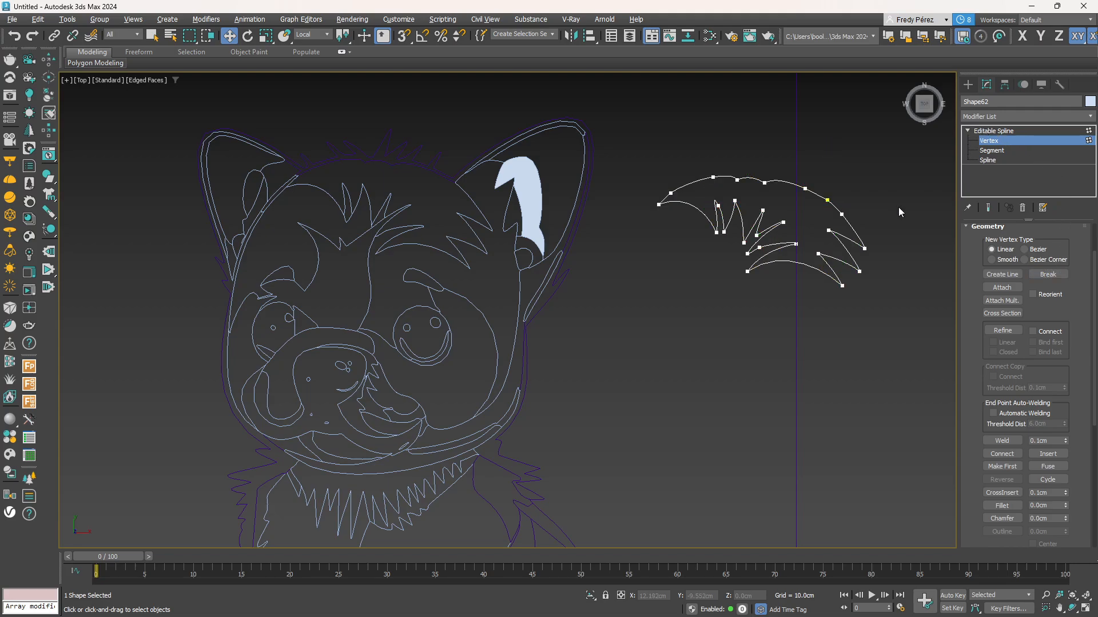
middle_click_drag(898, 208, 800, 211)
left_click(1024, 141)
Bring up the available modifiers for the separated forehead fur outline
left_click(1034, 115)
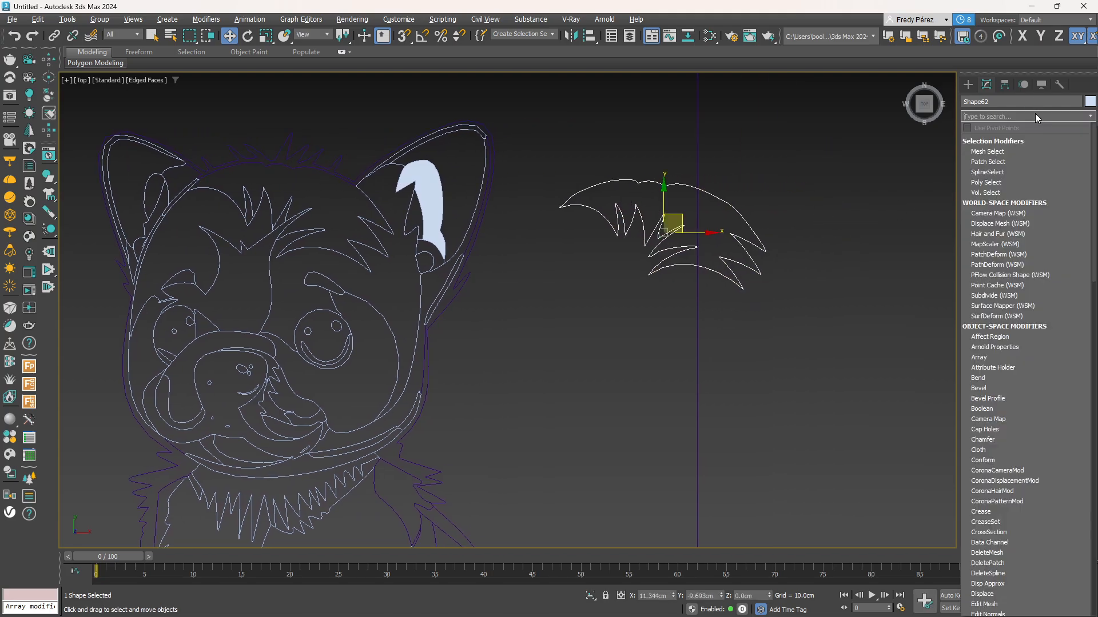
Apply an Extrude modifier to the detached fur tuft shape and orbit to a 3D view in the four-viewport layout
scroll(1007, 447, "down", 4)
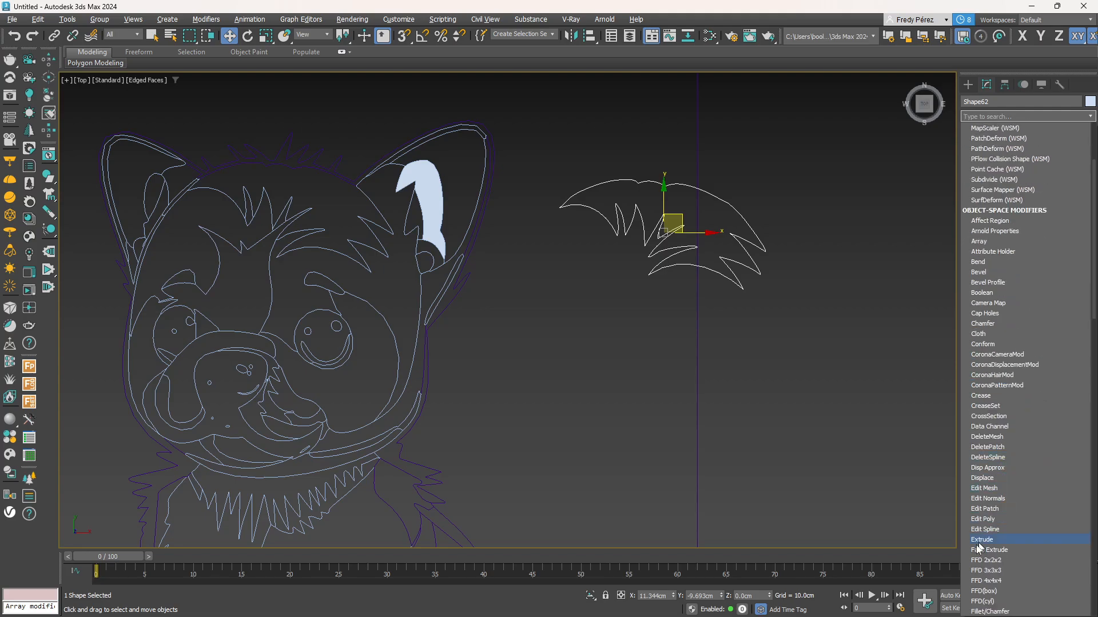
left_click(981, 540)
scroll(715, 257, "up", 5)
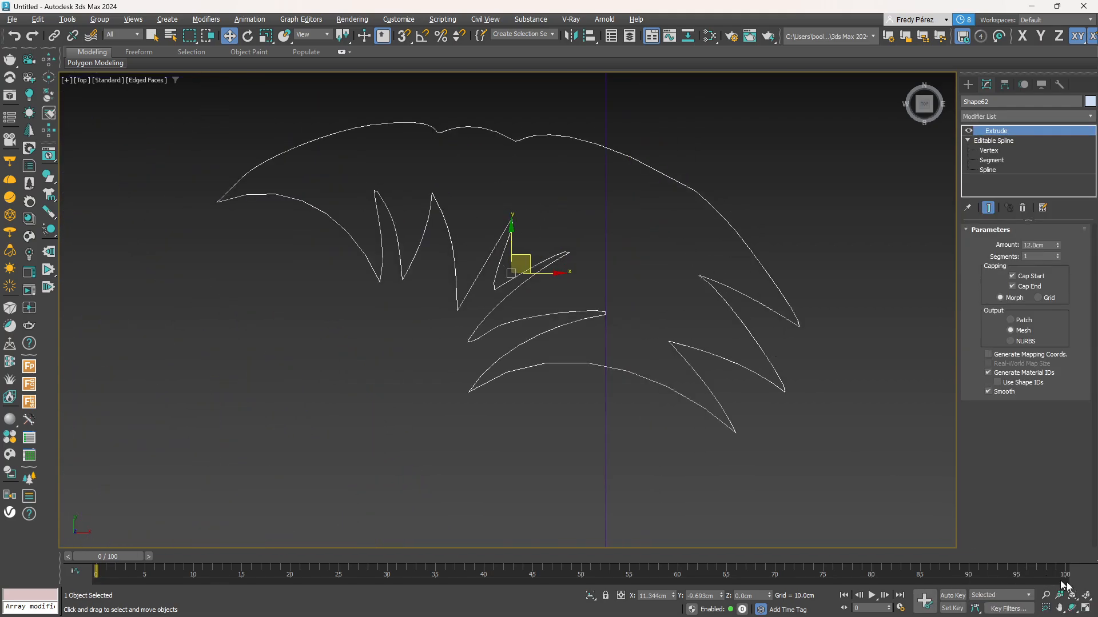
left_click(1086, 609)
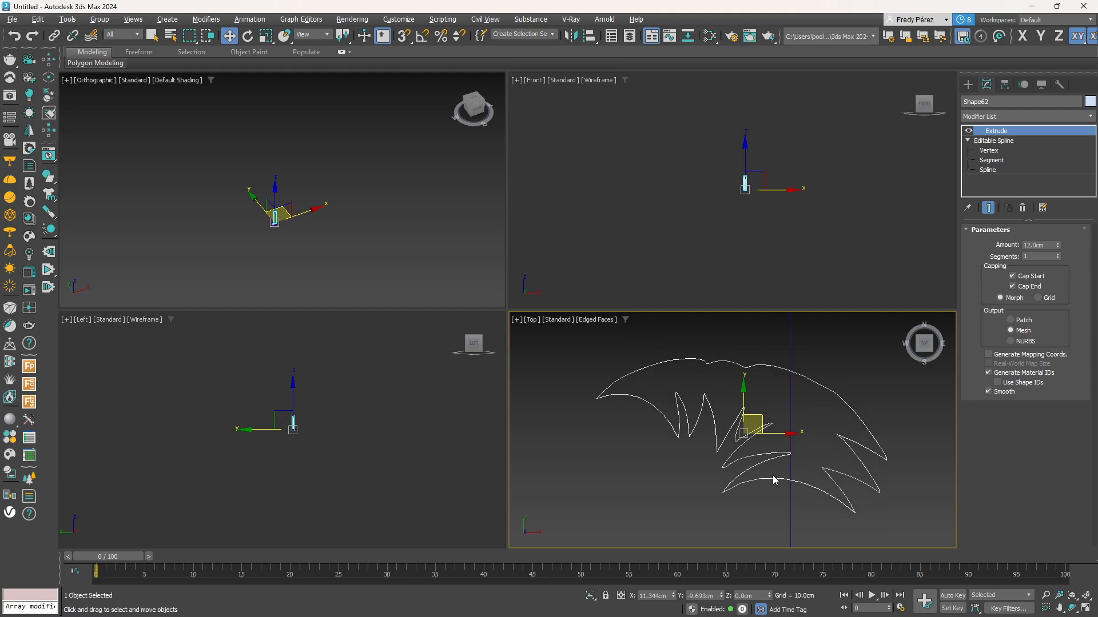
middle_click_drag(773, 475, 824, 464, "alt")
scroll(811, 460, "up", 4)
scroll(824, 464, "down", 2)
scroll(824, 465, "up", 2)
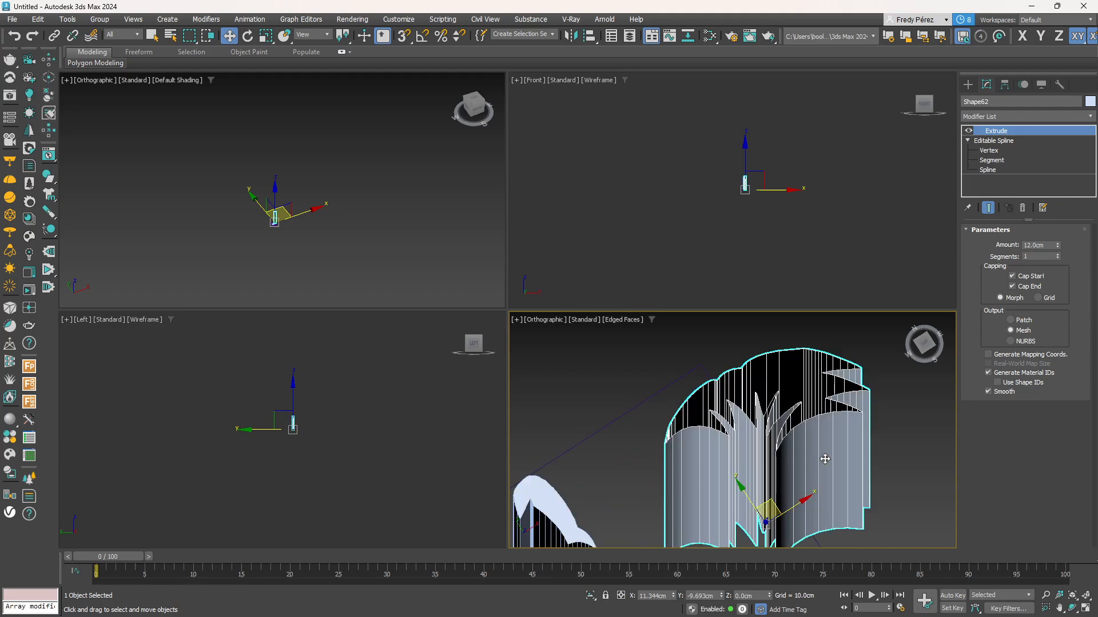
Set the fur tuft's extrusion amount to 1 cm and view its extruded walls up close
double_click(1037, 245)
type("1")
key("Return")
middle_click_drag(852, 379, 802, 310)
scroll(773, 412, "up", 3)
mouse_move(771, 452)
middle_mouse_down("alt")
mouse_move(791, 414)
mouse_move(774, 445)
middle_mouse_up("alt")
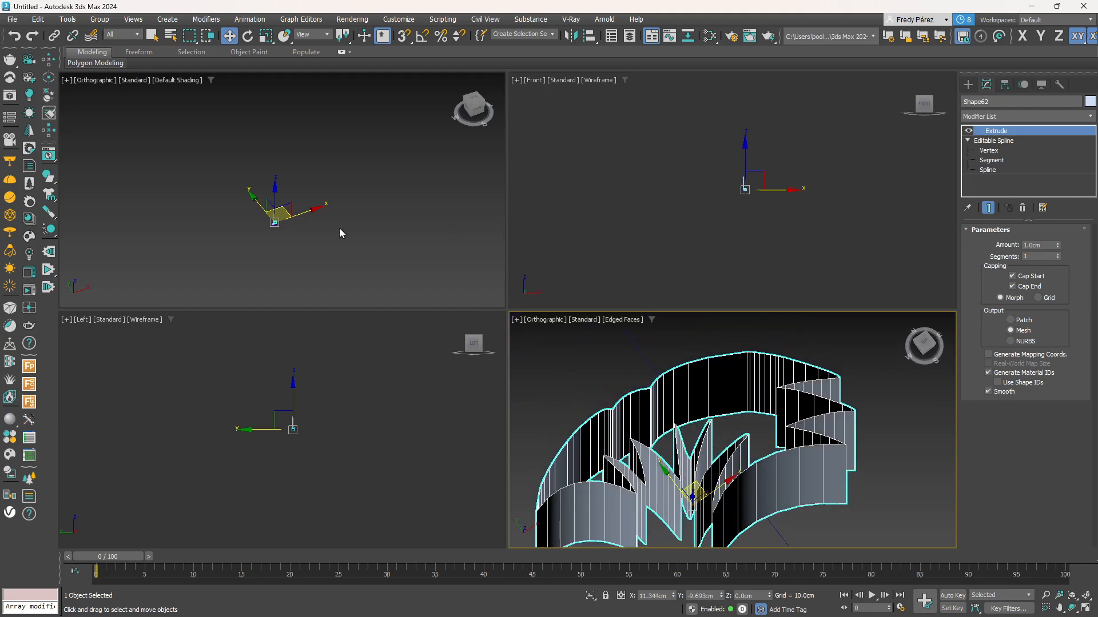
Change the Default Shading orthographic viewport to a Top view in Wireframe Override, framed on the fur tuft
middle_click_drag(343, 228, 388, 221)
key("t")
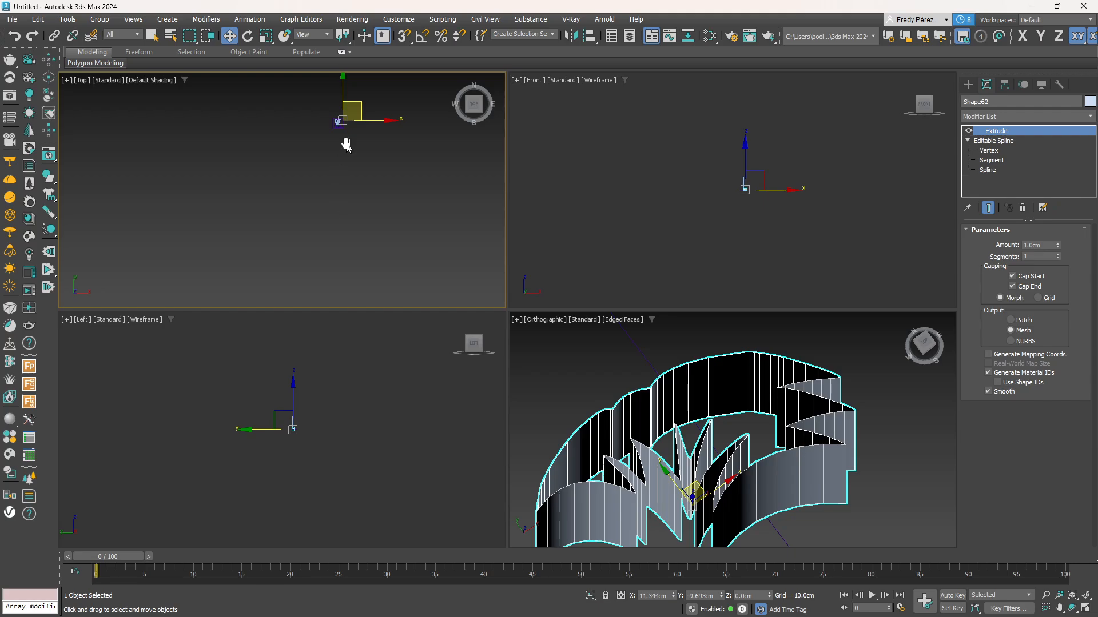
middle_click_drag(346, 144, 332, 189)
scroll(332, 171, "up", 10)
scroll(336, 171, "down", 3)
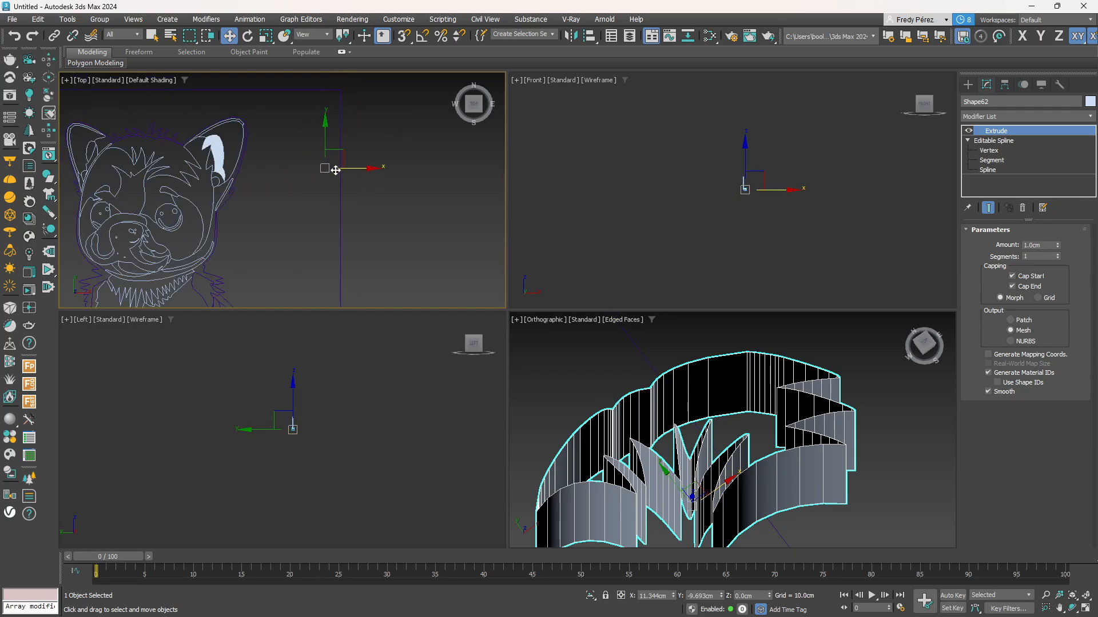
left_click(150, 80)
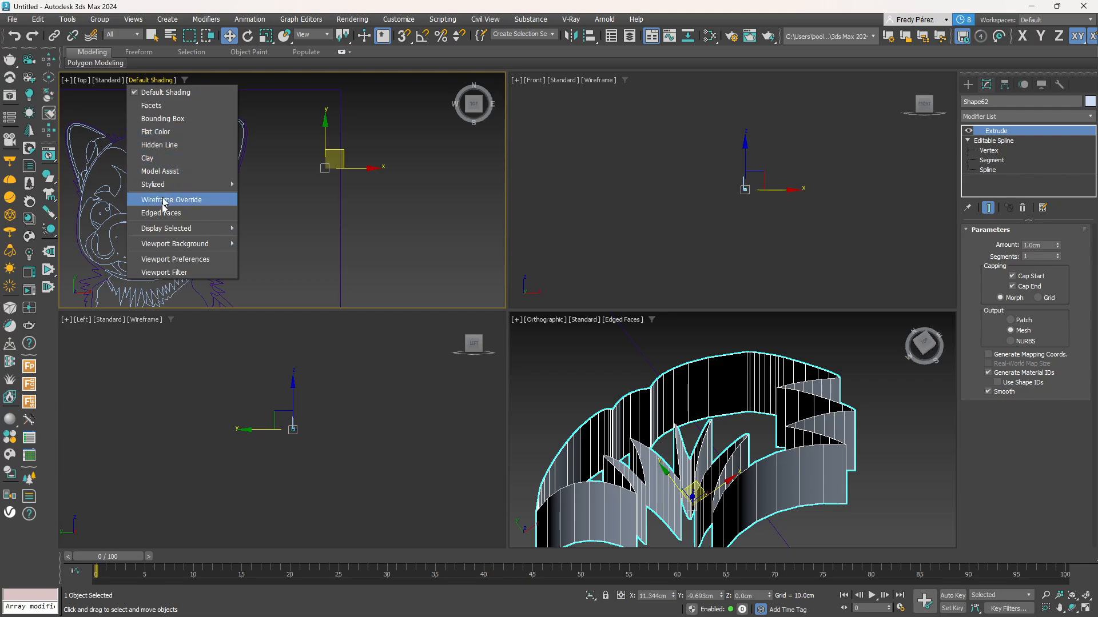
left_click(166, 200)
scroll(286, 186, "up", 5)
middle_click_drag(318, 177, 347, 186)
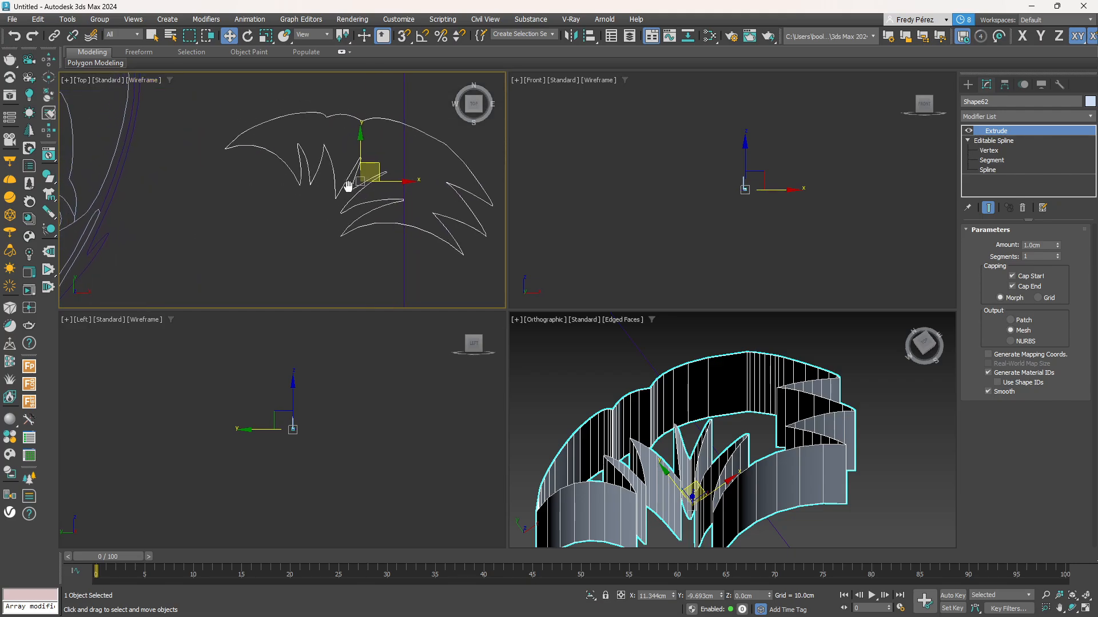
Weld all vertices of the fur tuft spline with a 0.01 cm threshold and check the capped extrusion
left_click(993, 150)
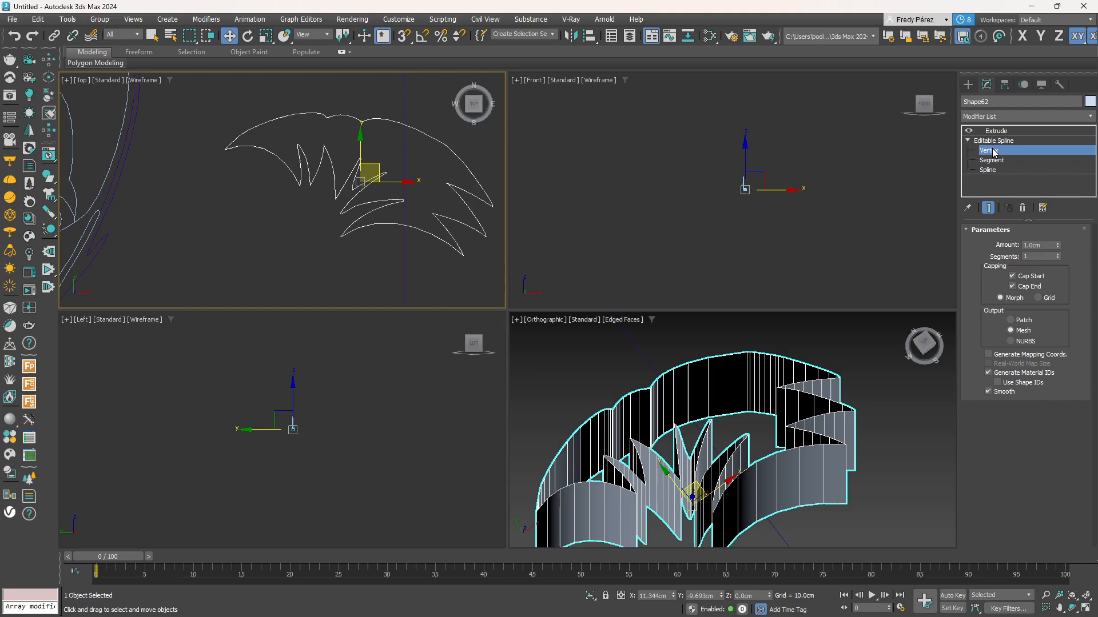
left_click_drag(203, 90, 554, 295)
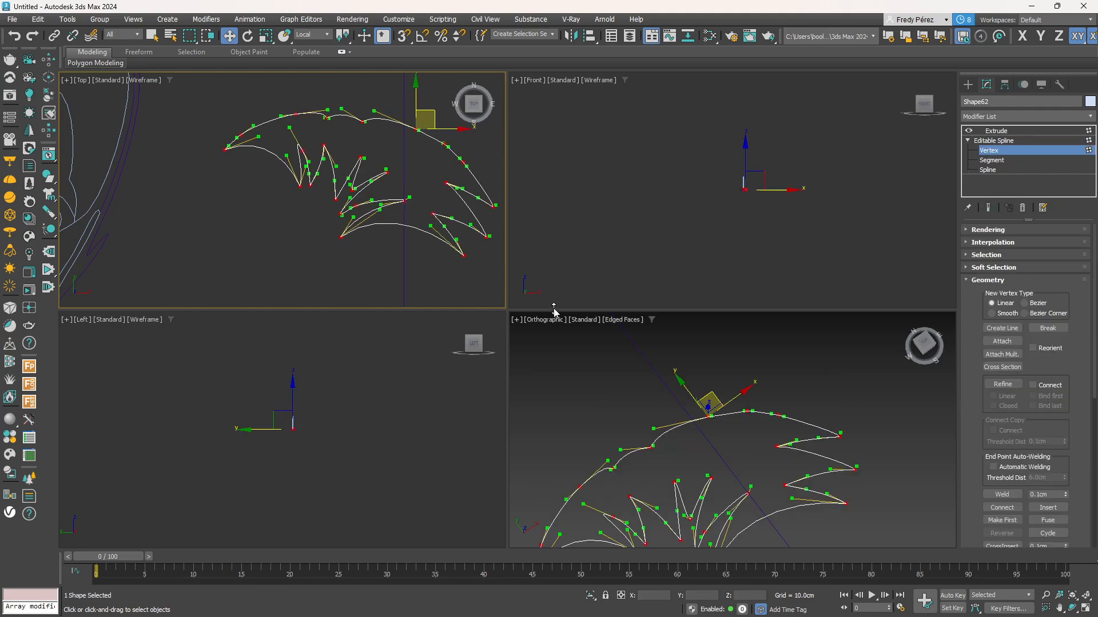
scroll(1067, 455, "down", 3)
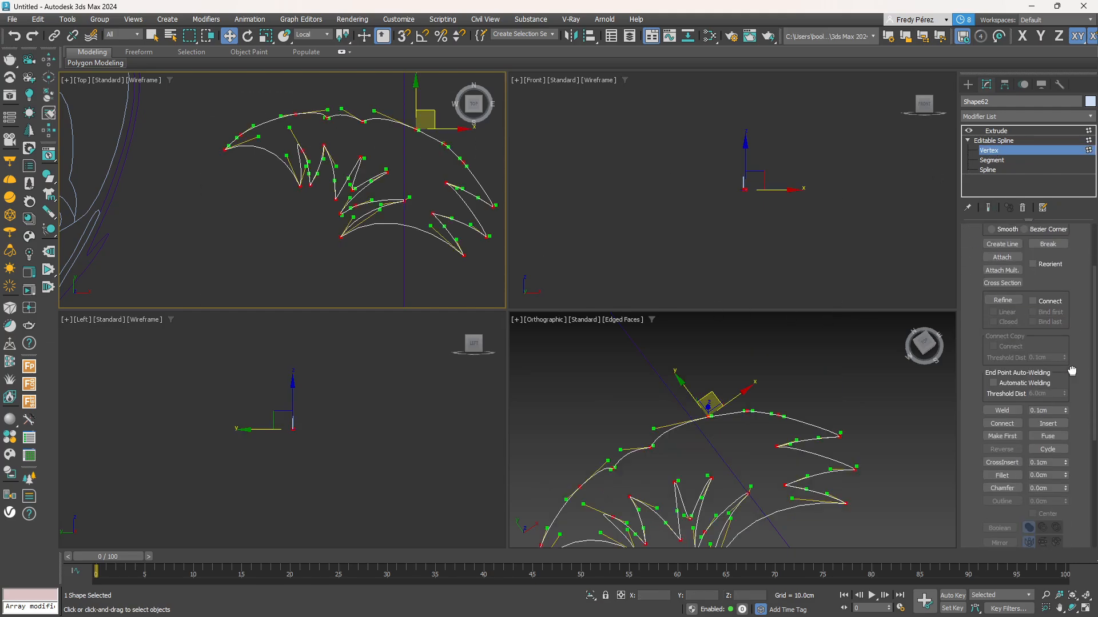
left_click(1038, 410)
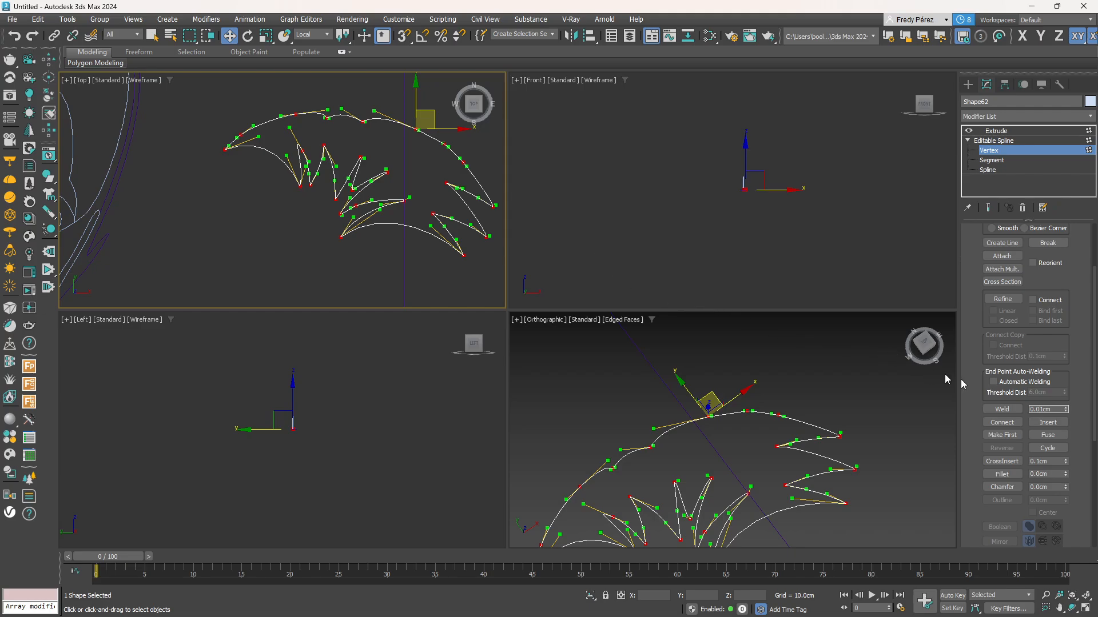
left_click(1003, 411)
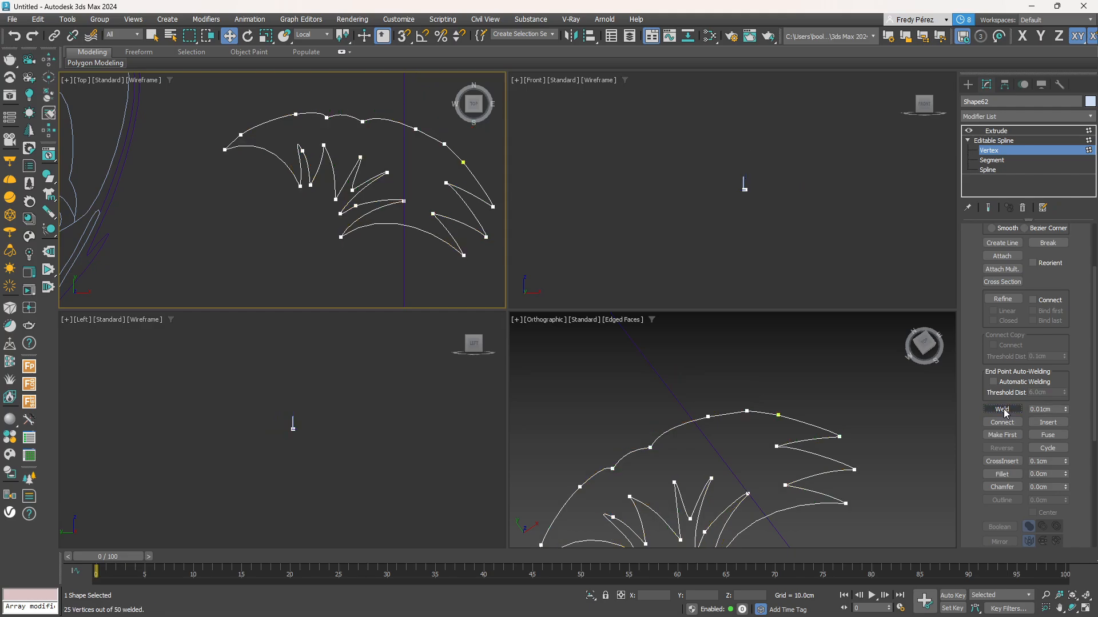
left_click(1029, 140)
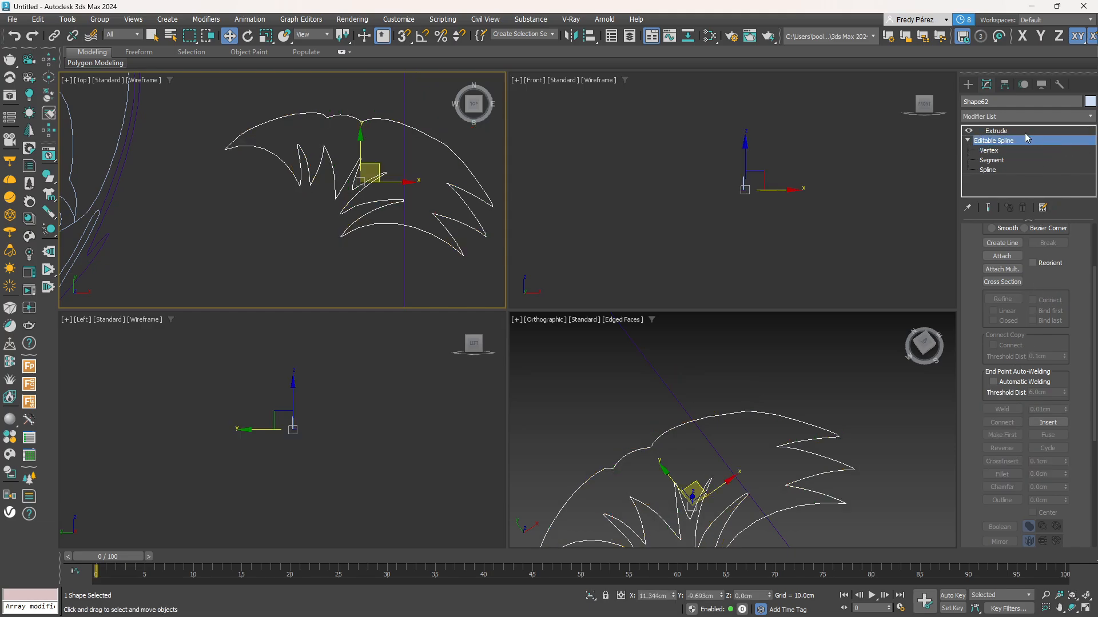
left_click(1024, 130)
middle_click_drag(827, 345, 848, 297)
scroll(789, 319, "up", 2)
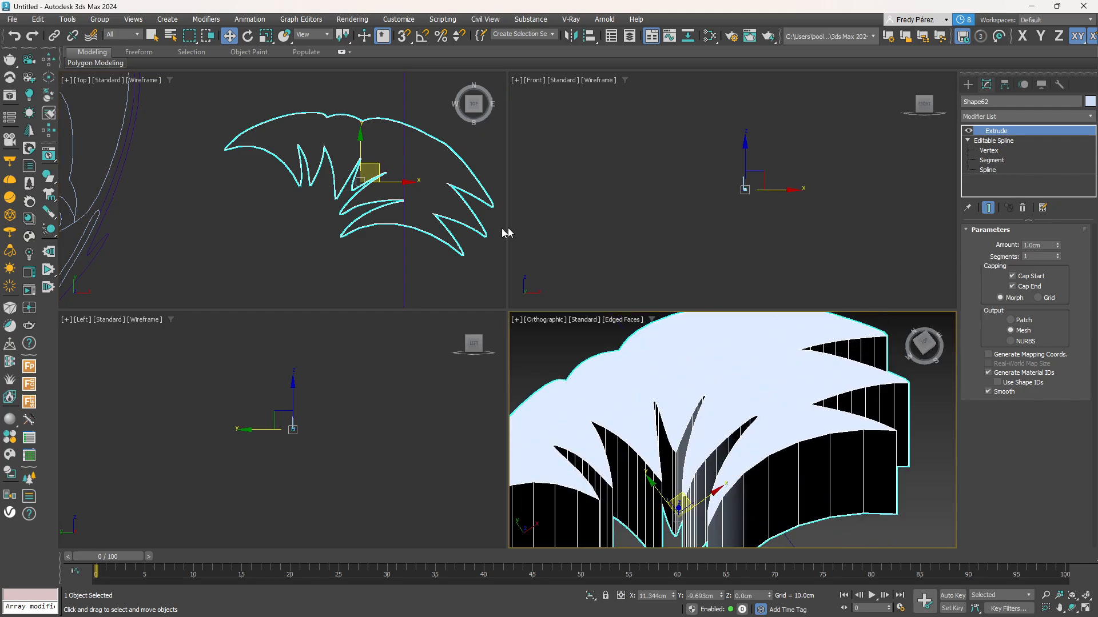
left_click(483, 237)
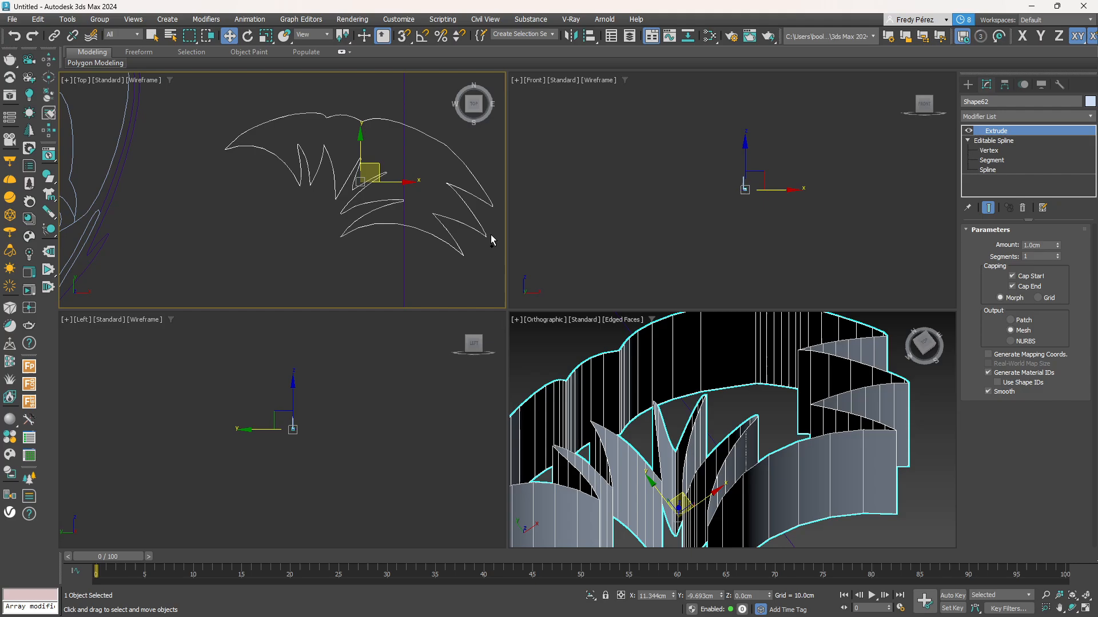
Try welding all of the fur tuft's vertices with a 2 cm threshold, and undo that weld
left_click(988, 150)
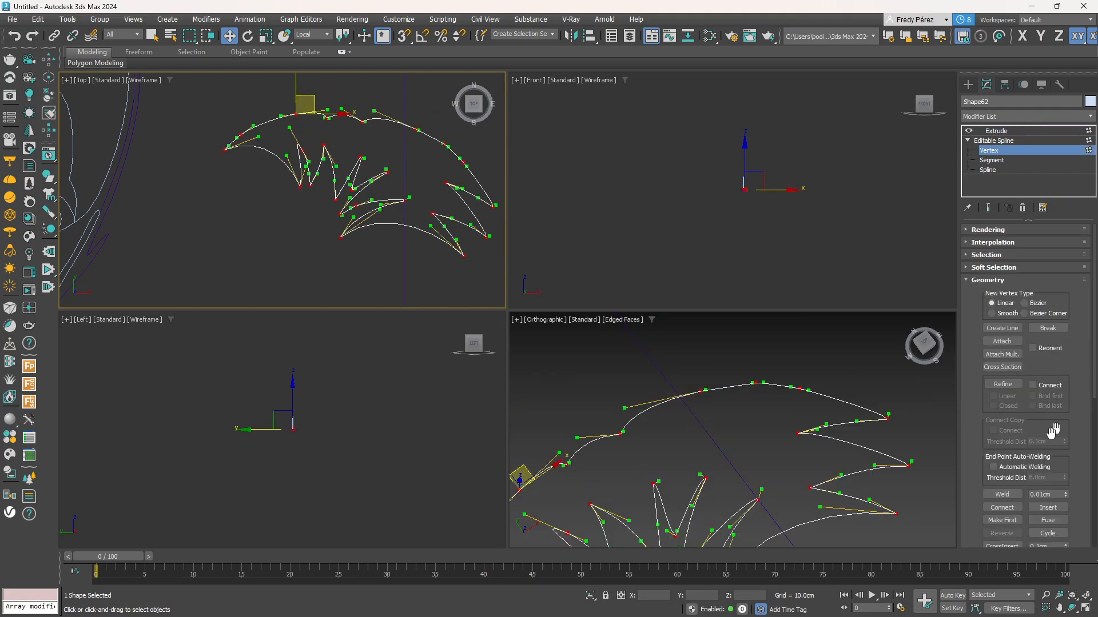
left_click(1042, 494)
type("2")
left_click(1000, 495)
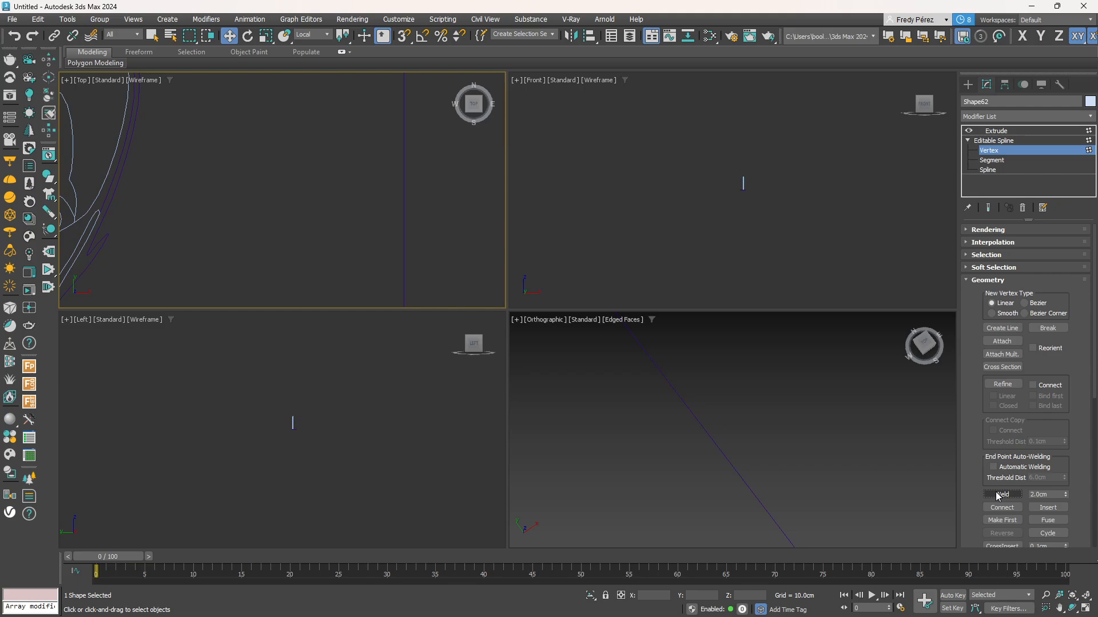
scroll(379, 198, "down", 8)
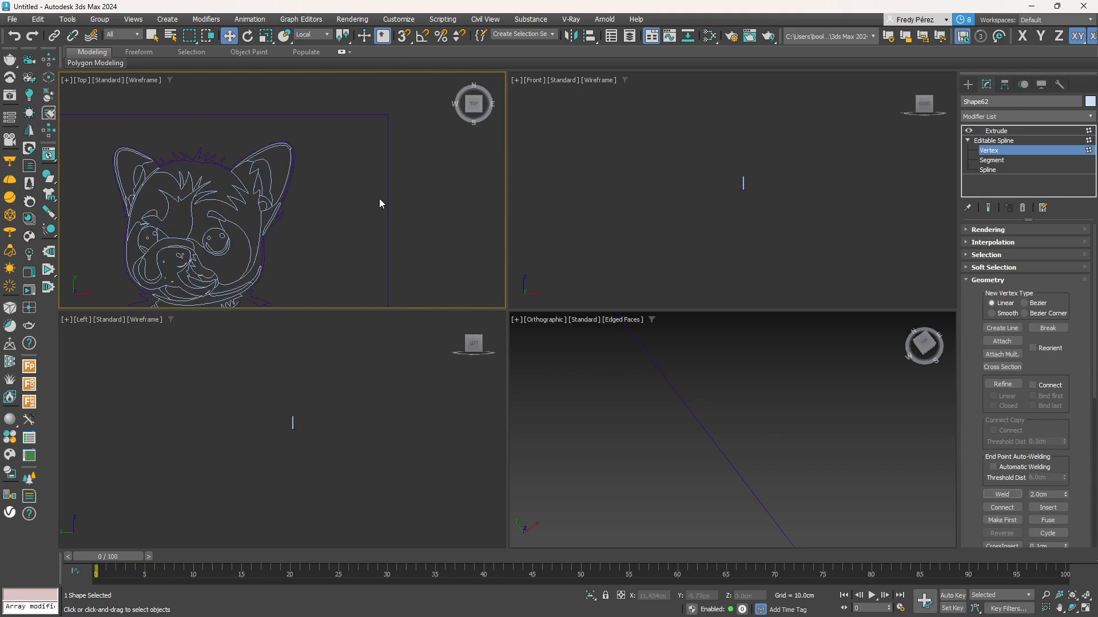
scroll(381, 211, "up", 5)
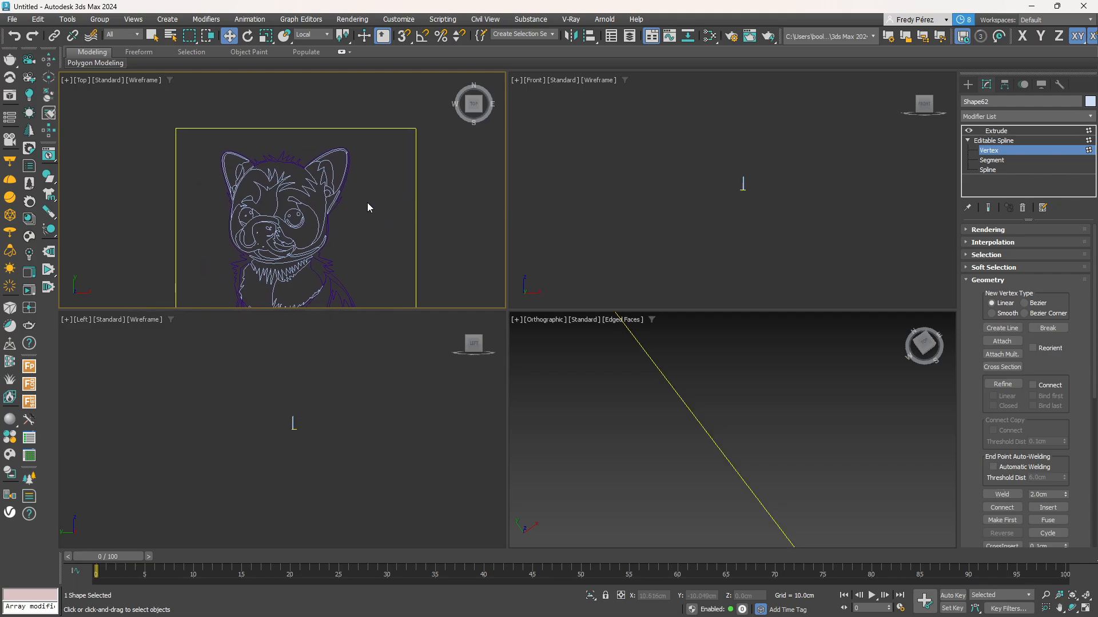
key("ctrl+z")
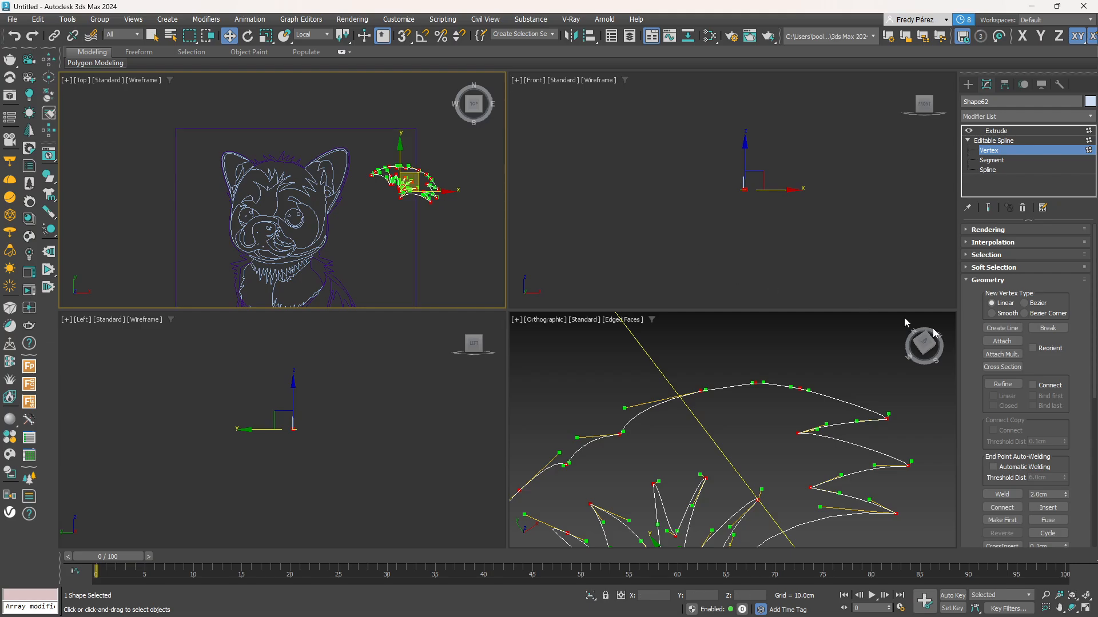
Set the fur tuft's weld threshold to 0.01 cm and leave vertex editing
left_click(1044, 495)
scroll(402, 193, "up", 5)
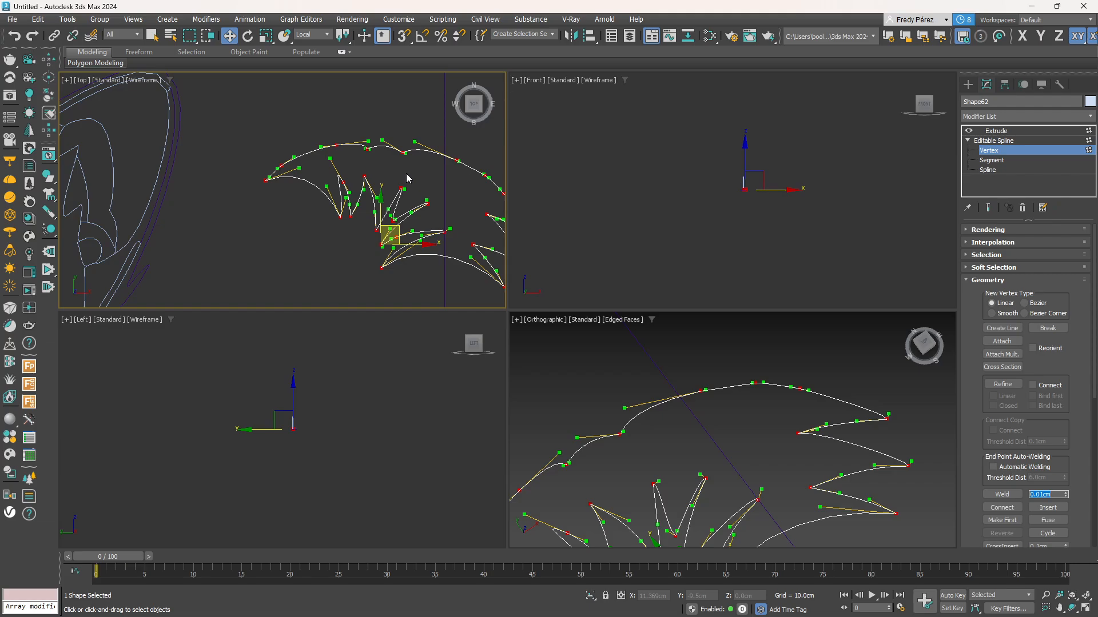
middle_click_drag(420, 148, 441, 140)
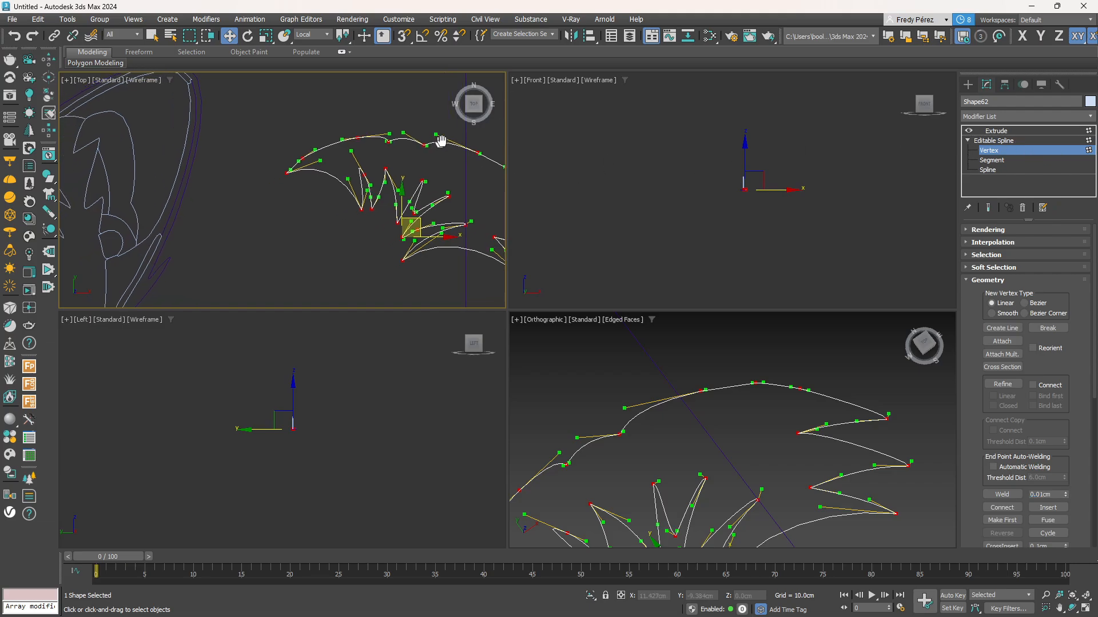
scroll(440, 140, "down", 5)
scroll(335, 191, "up", 6)
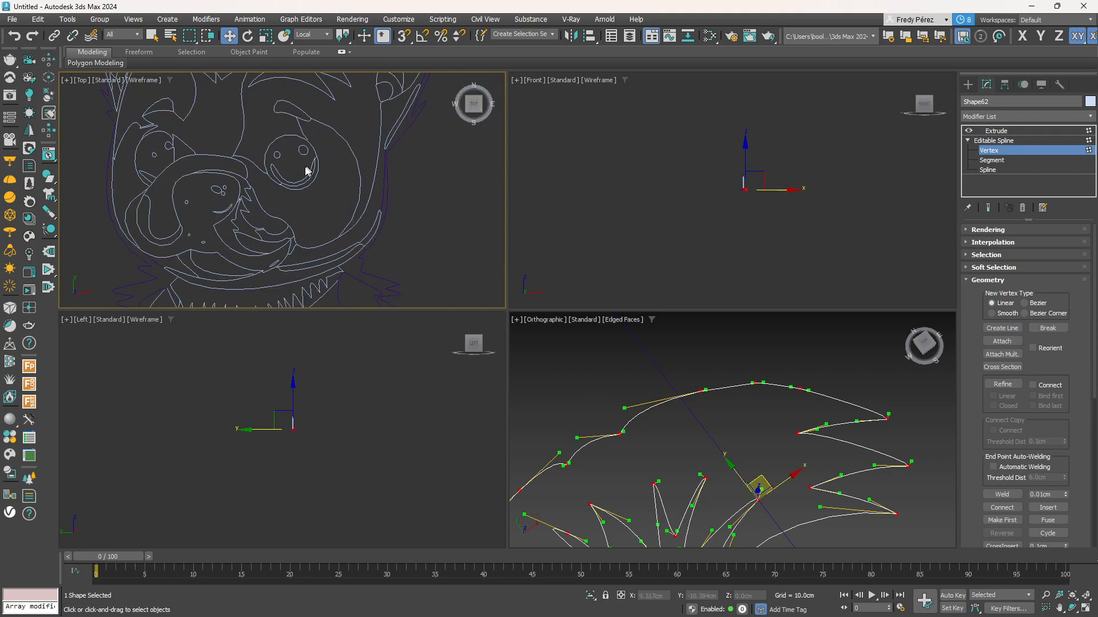
left_click(1084, 151)
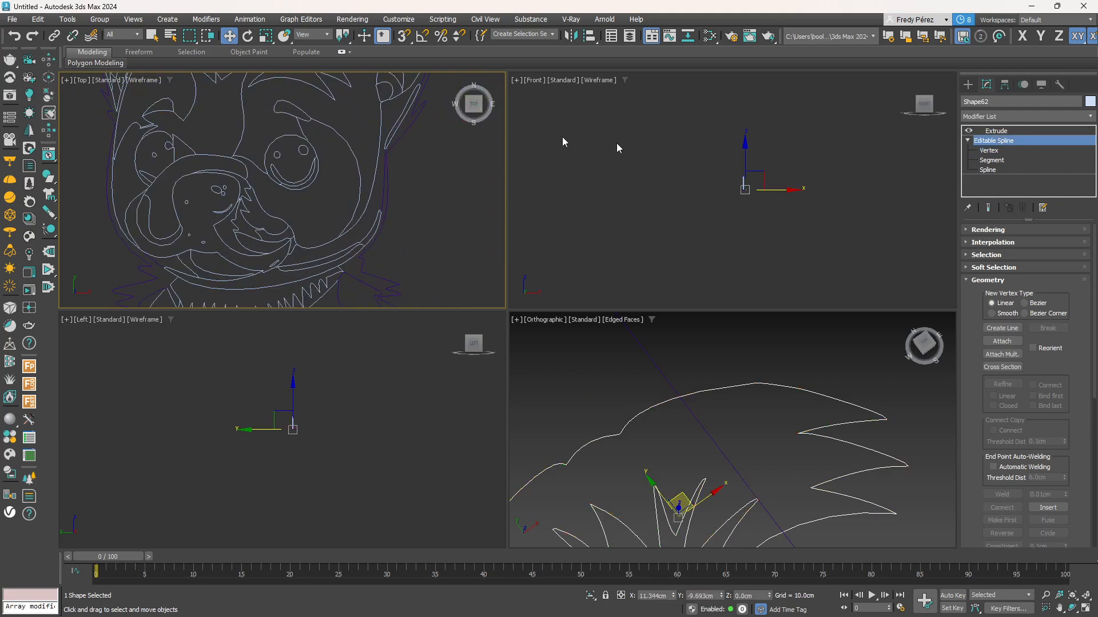
Select the outline of the eye beside the snout, maximize the Top viewport, and examine the outline's vertices and weld settings
left_click(300, 177)
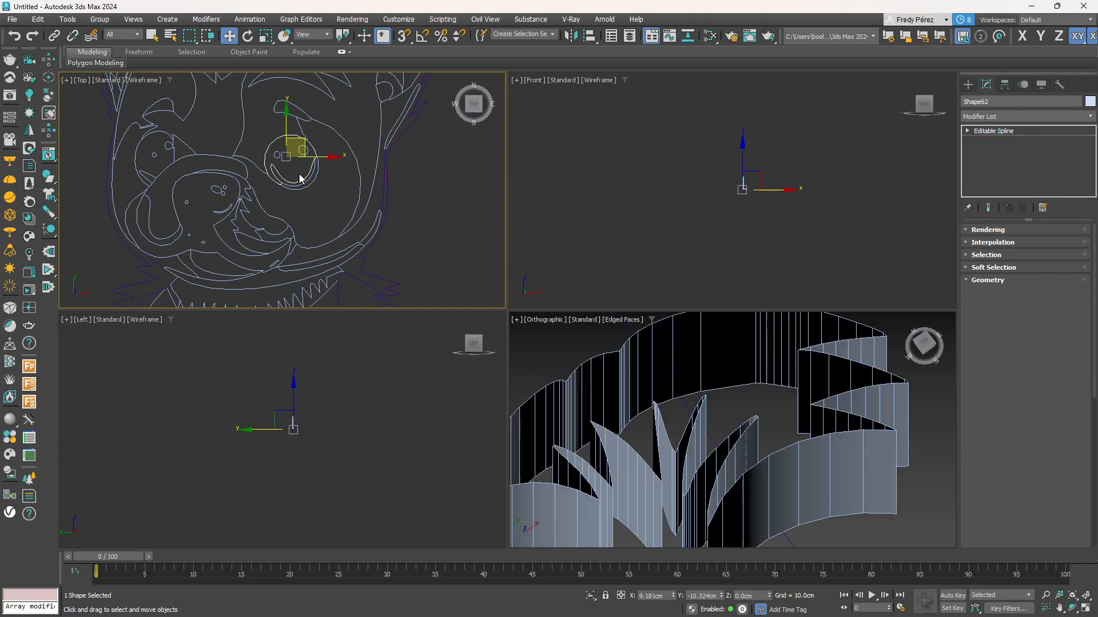
scroll(300, 174, "up", 5)
middle_click_drag(295, 134, 346, 198)
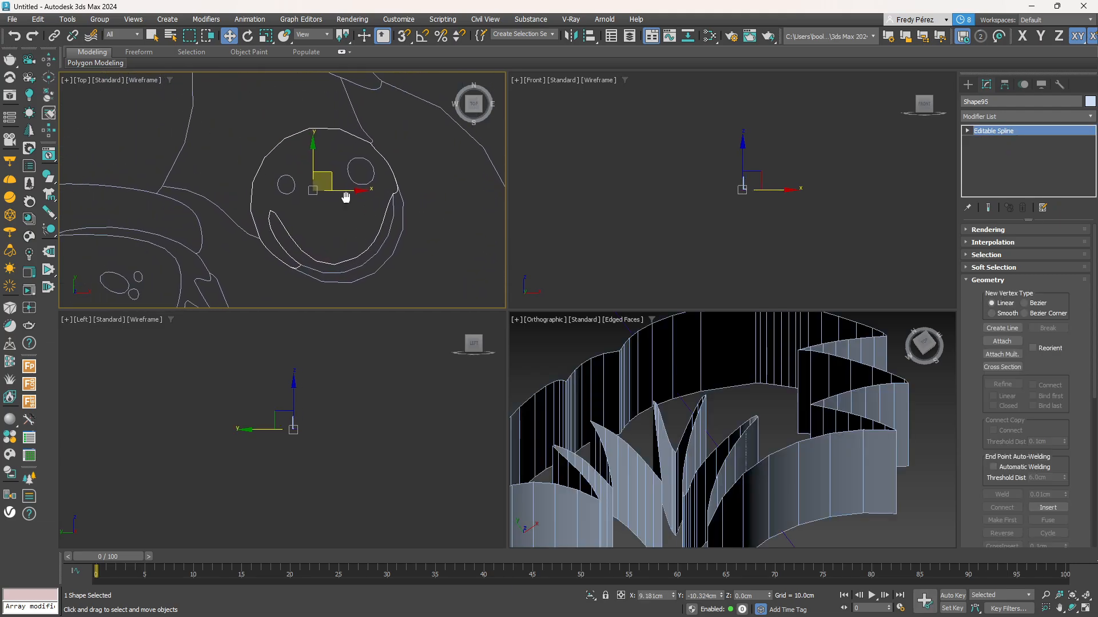
left_click(1085, 608)
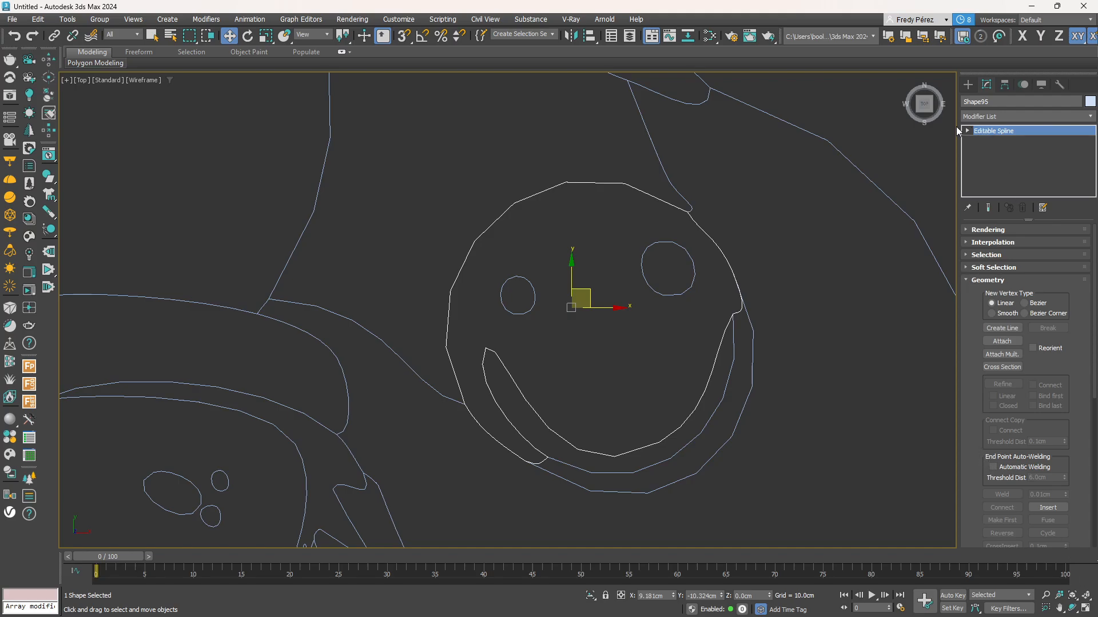
left_click(967, 130)
left_click(988, 140)
left_click_drag(963, 370, 969, 247)
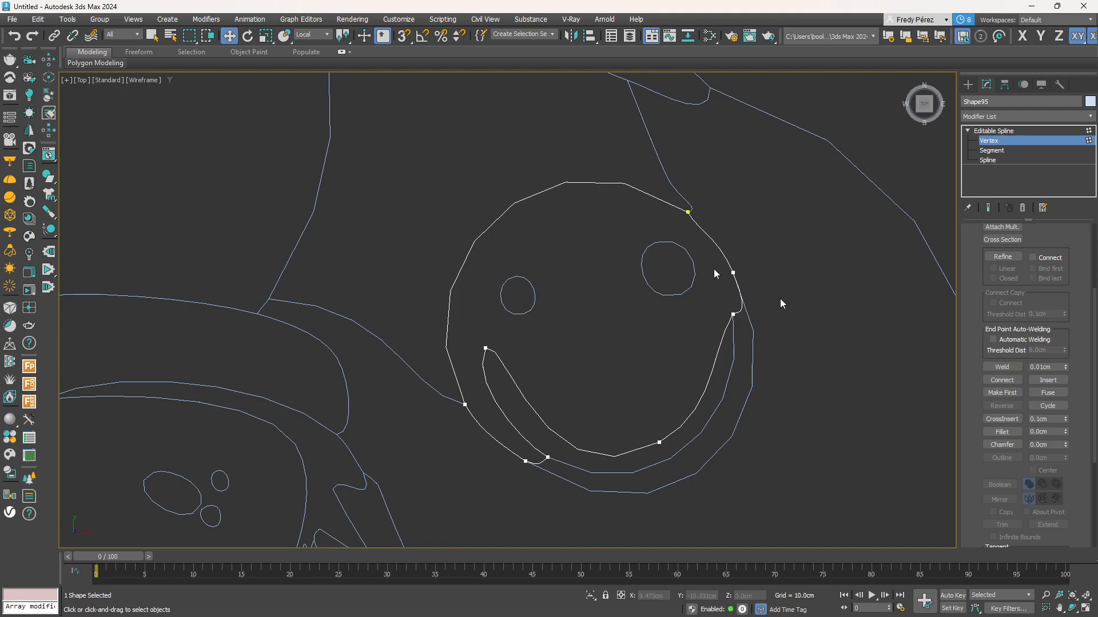
Reselect the extruded fur tuft and delete the curved spline segment running from its left tip to the first spike
scroll(713, 269, "down", 5)
middle_click_drag(668, 224, 562, 225)
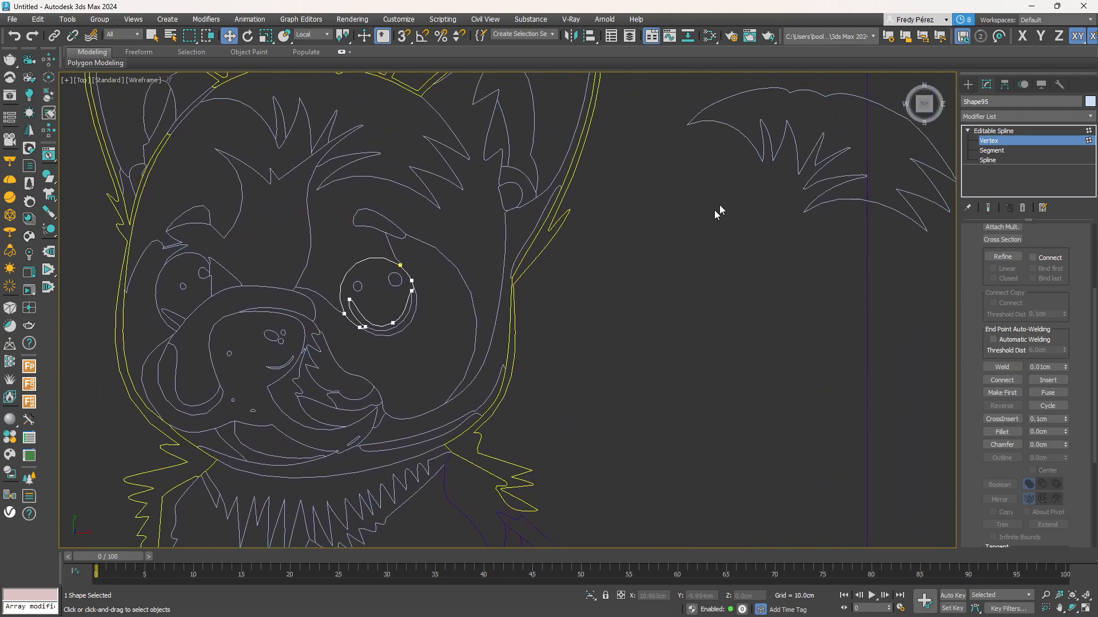
middle_click_drag(748, 137, 688, 168)
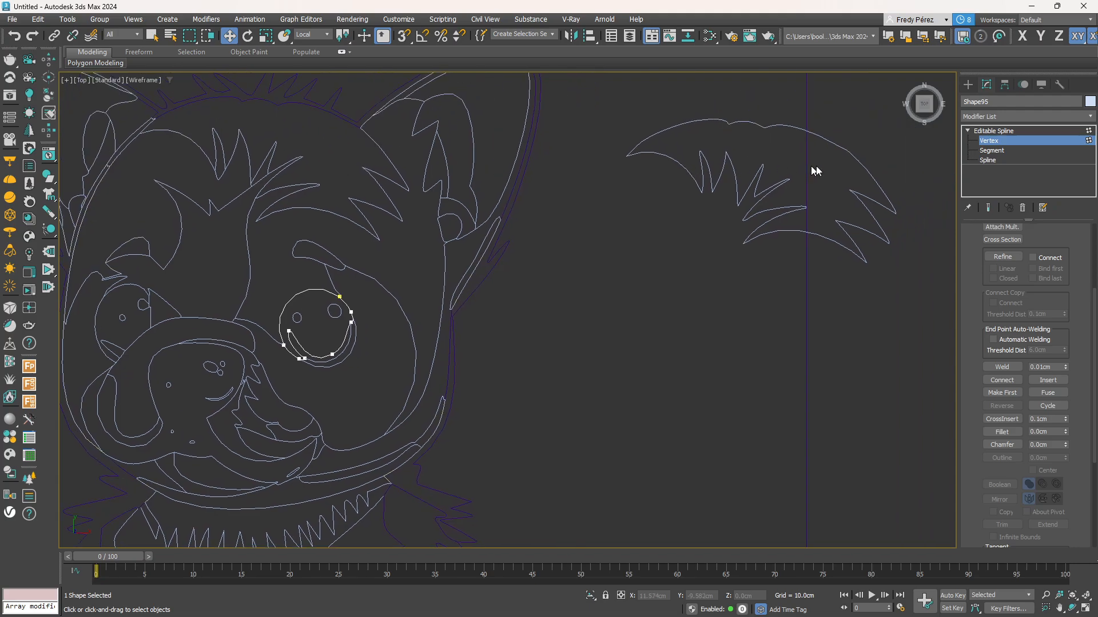
left_click(990, 141)
left_click(871, 195)
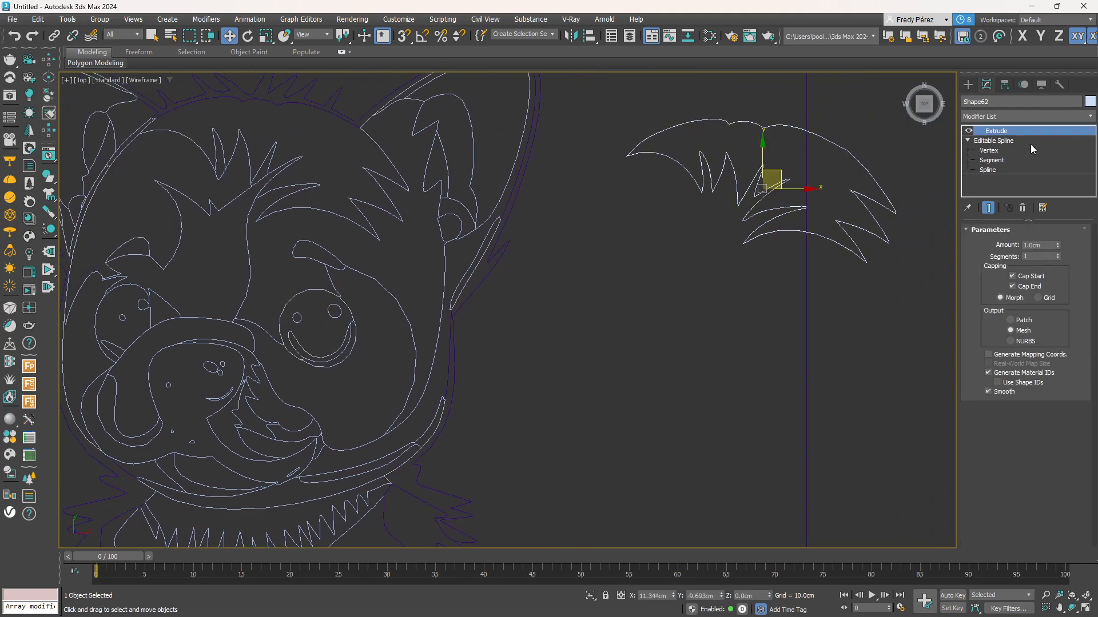
left_click(993, 161)
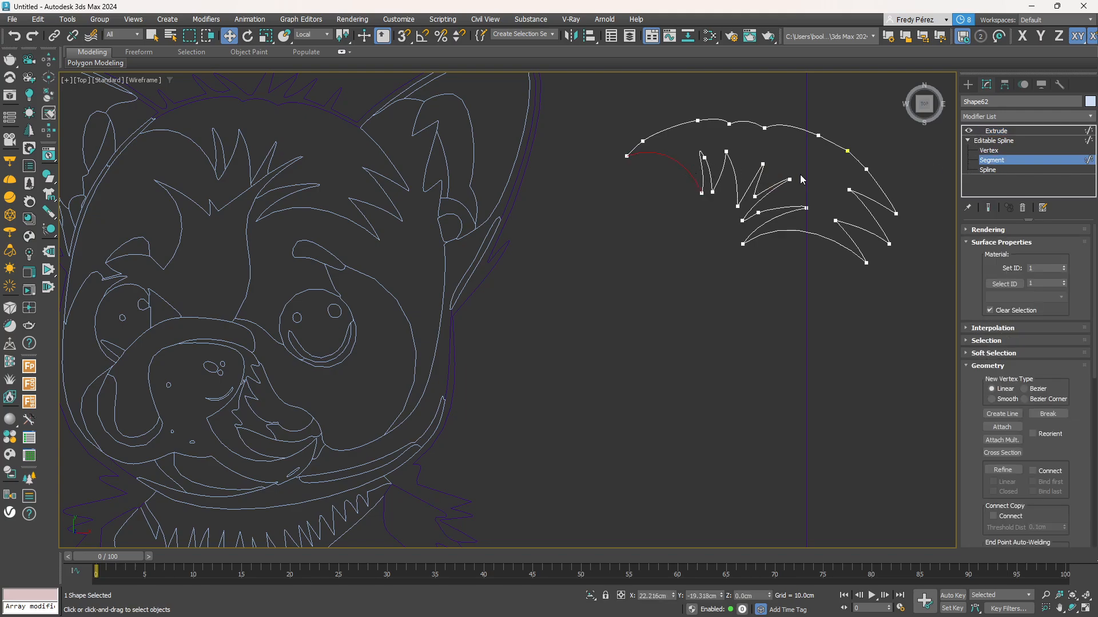
scroll(800, 180, "up", 6)
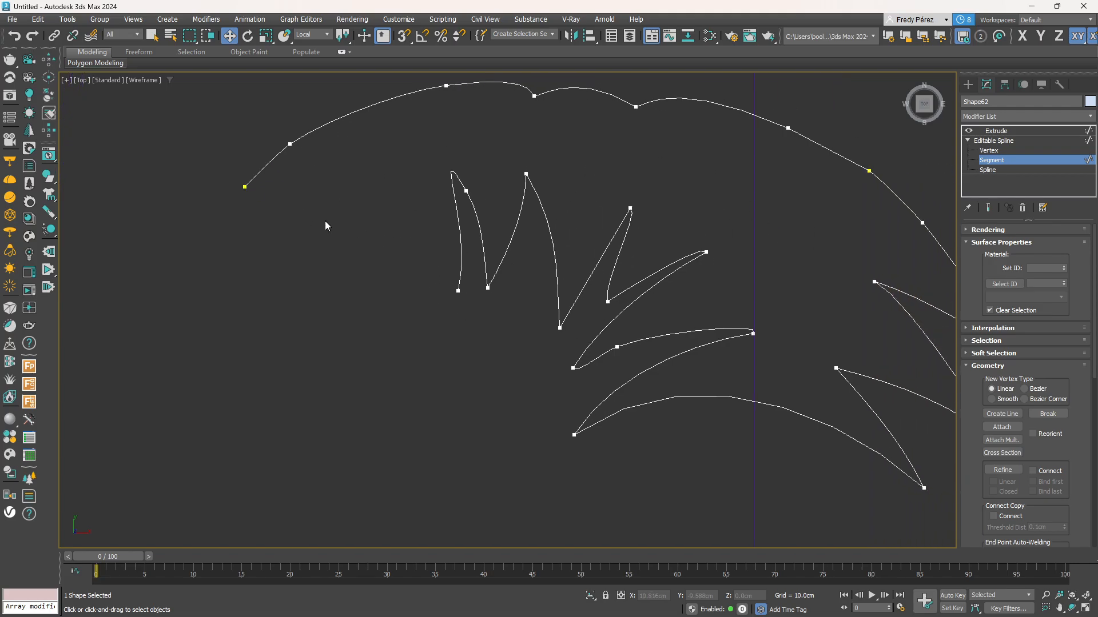
Try connecting the fur tuft's two open end vertices, from the left tip to the first spike, and undo the connection
left_click(989, 150)
scroll(972, 364, "down", 4)
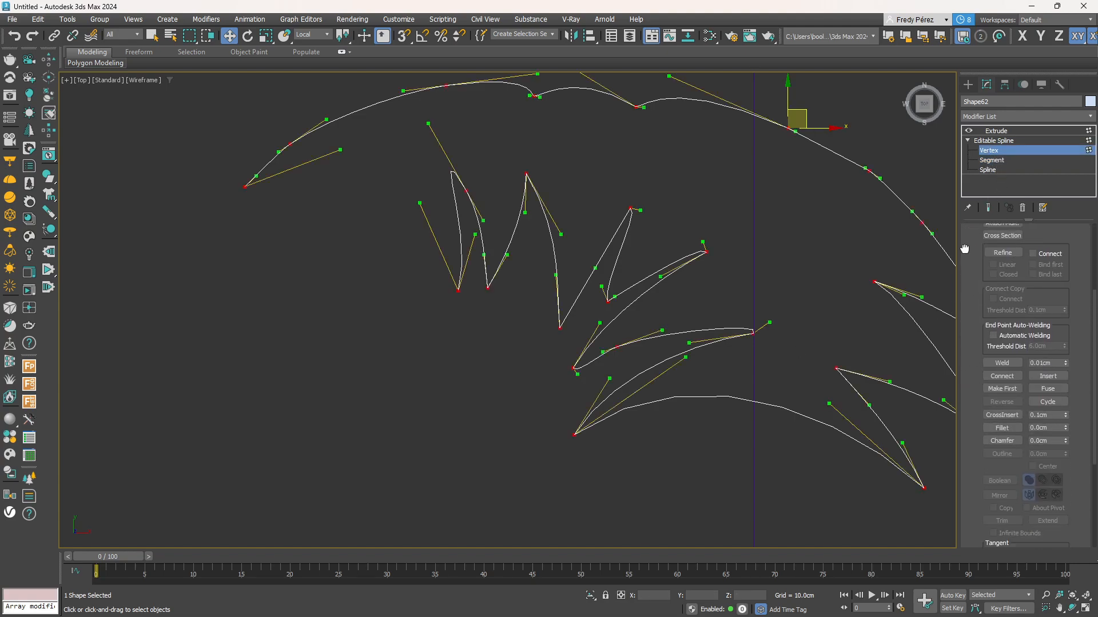
left_click(1001, 356)
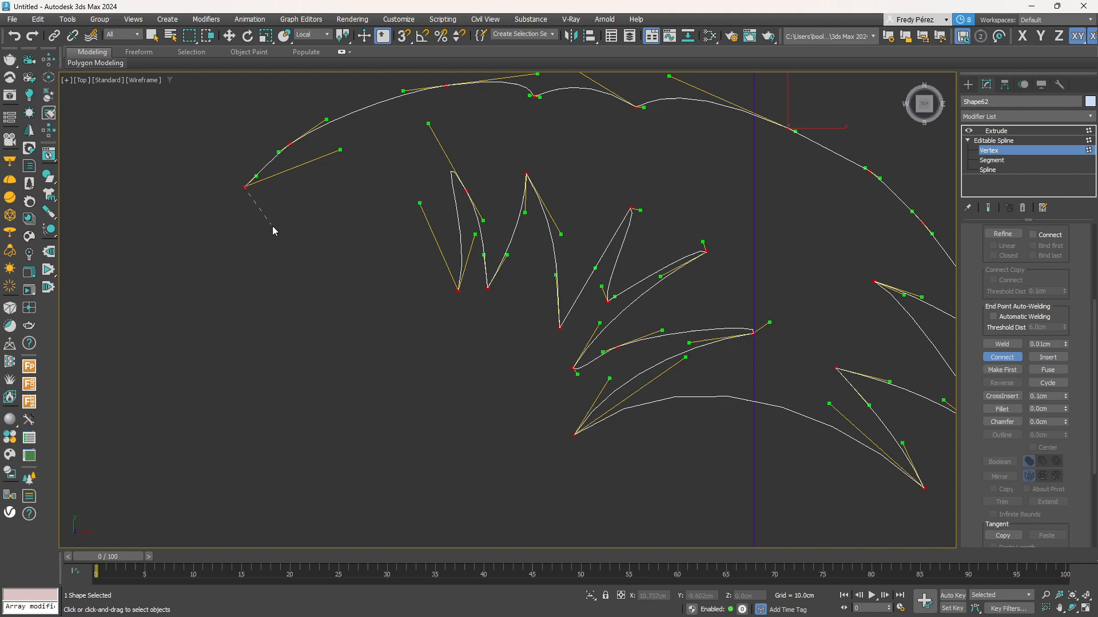
left_click_drag(348, 221, 420, 201)
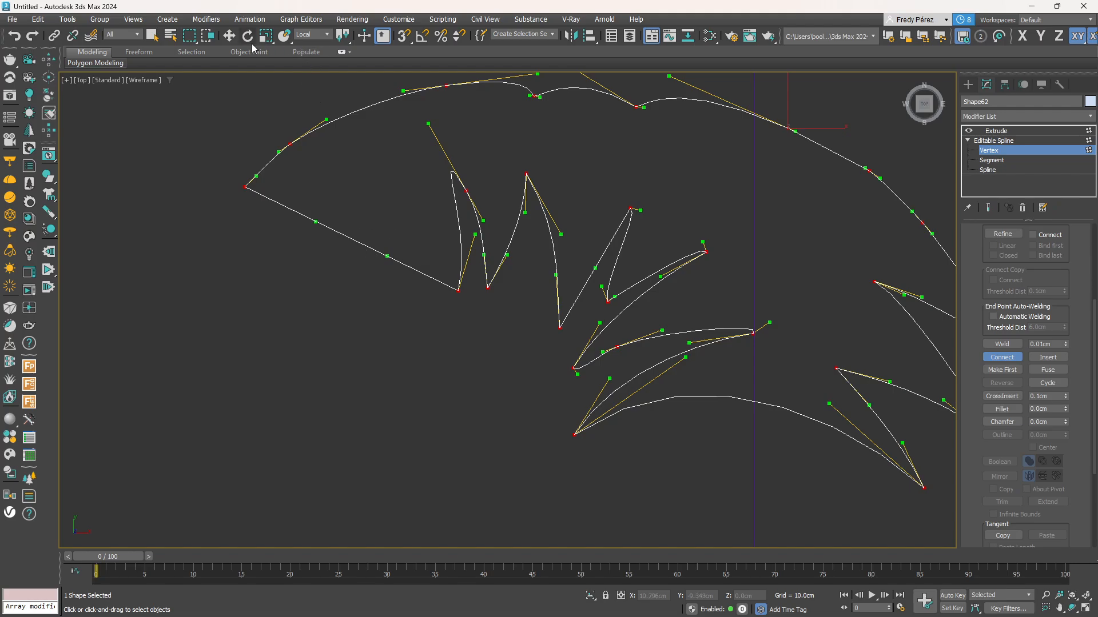
left_click(228, 36)
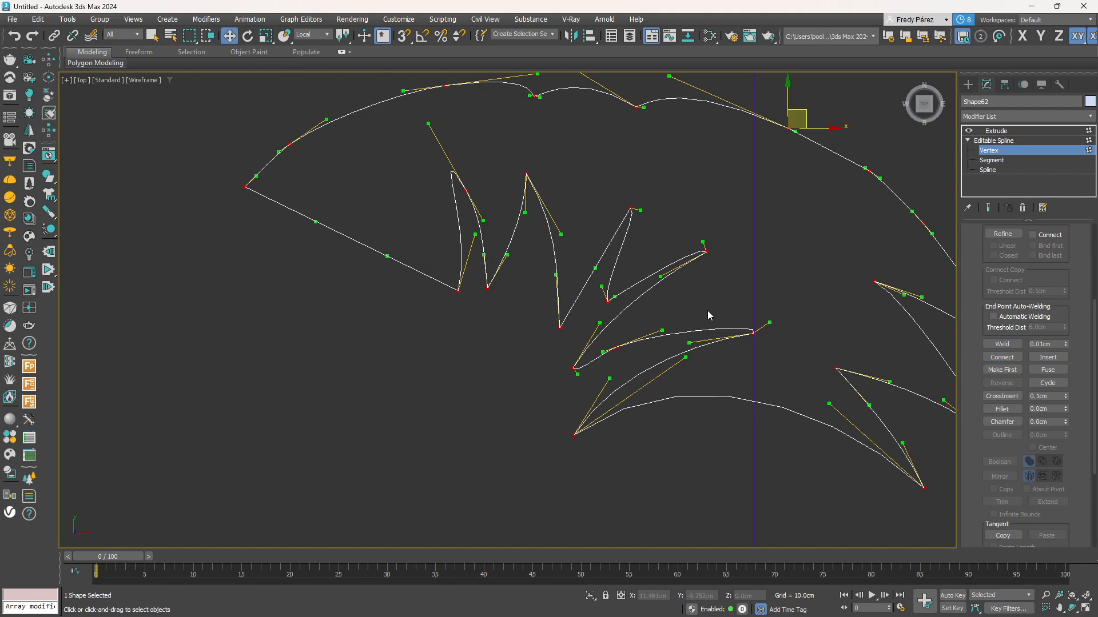
left_click(314, 231)
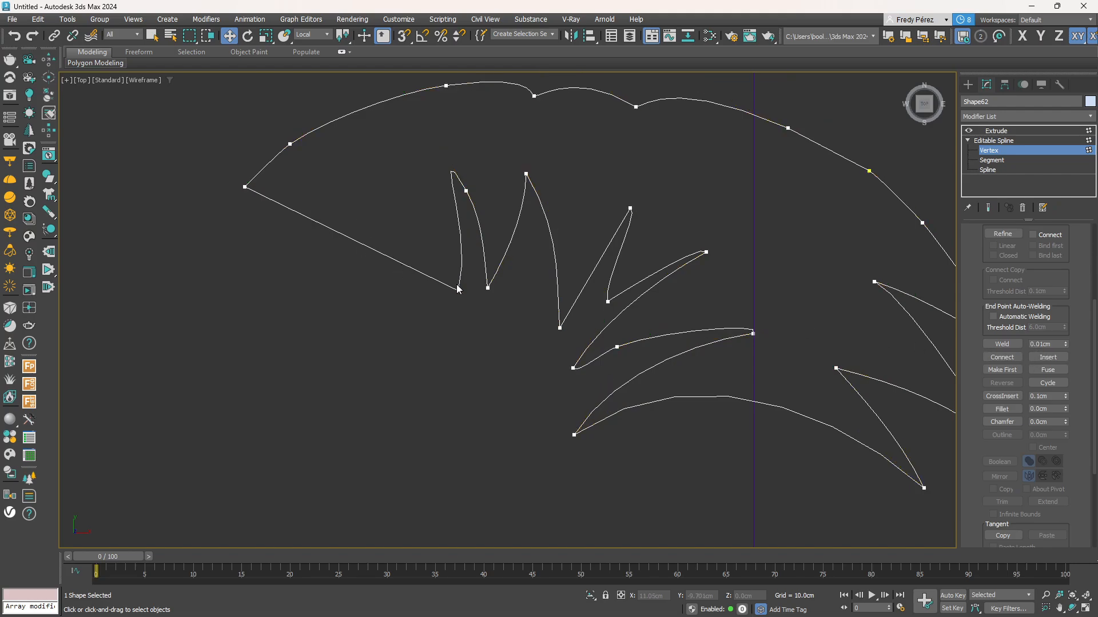
key("ctrl+a")
key("ctrl+z")
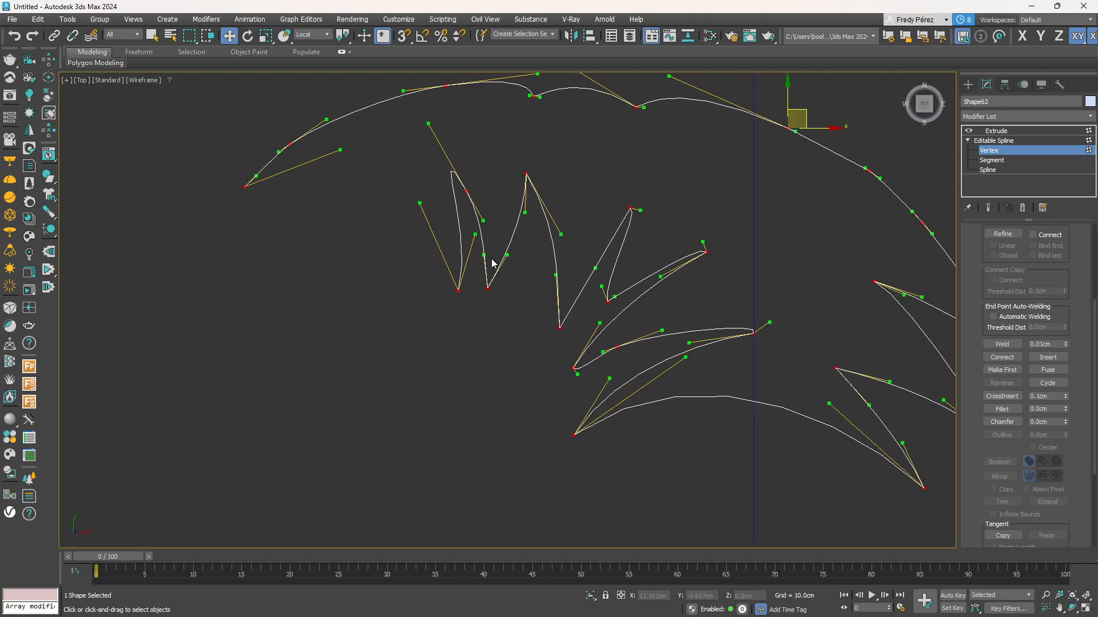
Connect the fur tuft's left tip to the first spike's end vertex, bend the segment into an upward arch with its Bezier handles, and leave vertex editing
left_click(1002, 357)
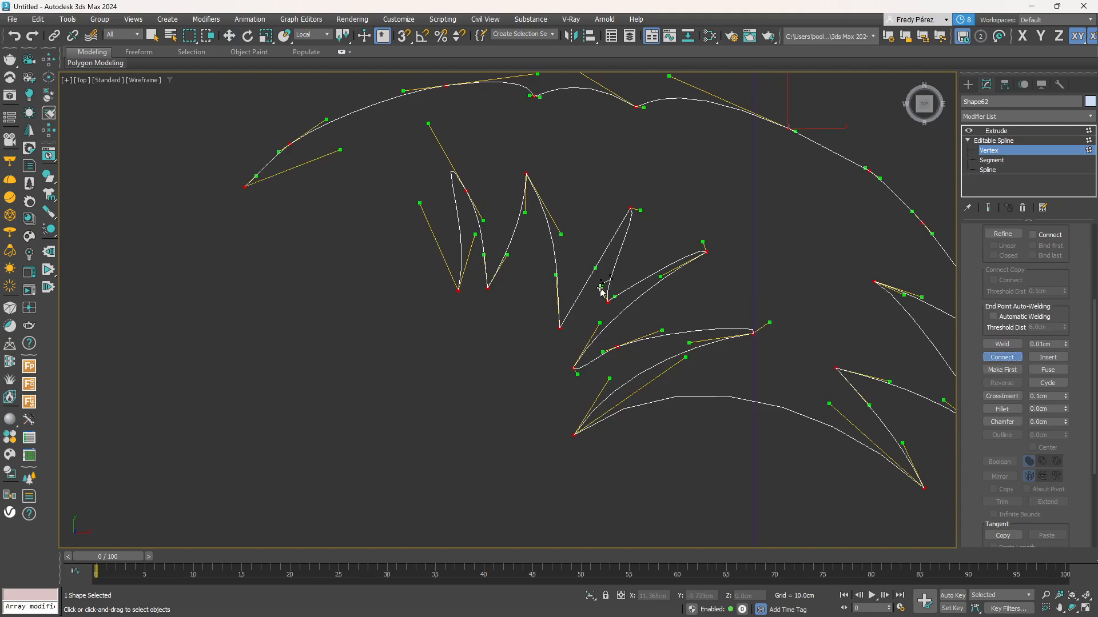
left_click_drag(247, 185, 456, 291)
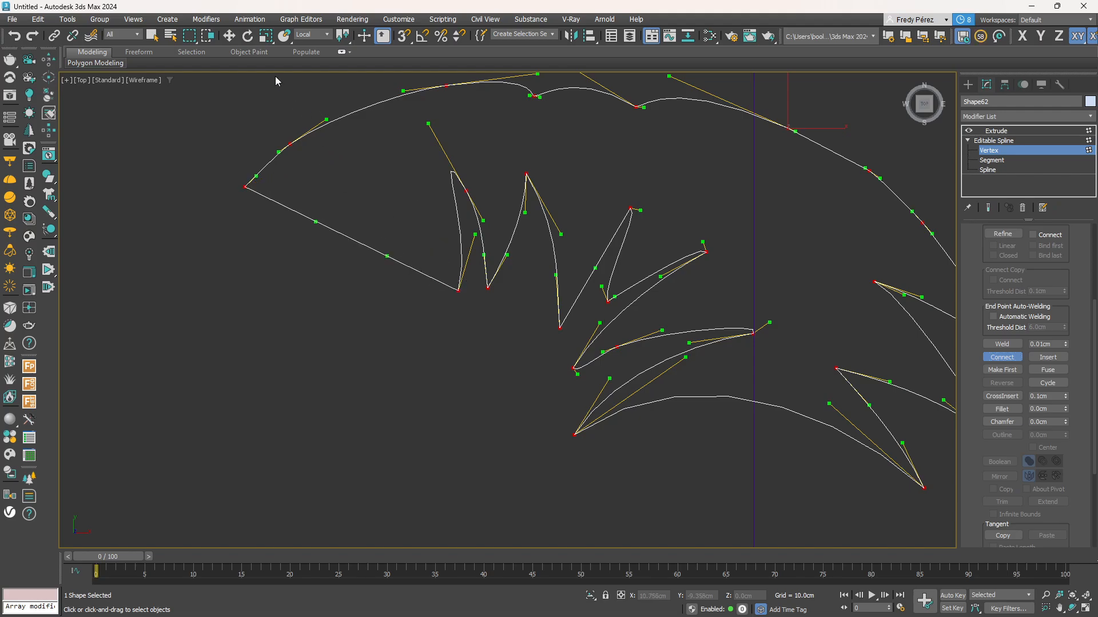
left_click(229, 36)
left_click_drag(316, 222, 358, 139)
left_click_drag(387, 256, 424, 172)
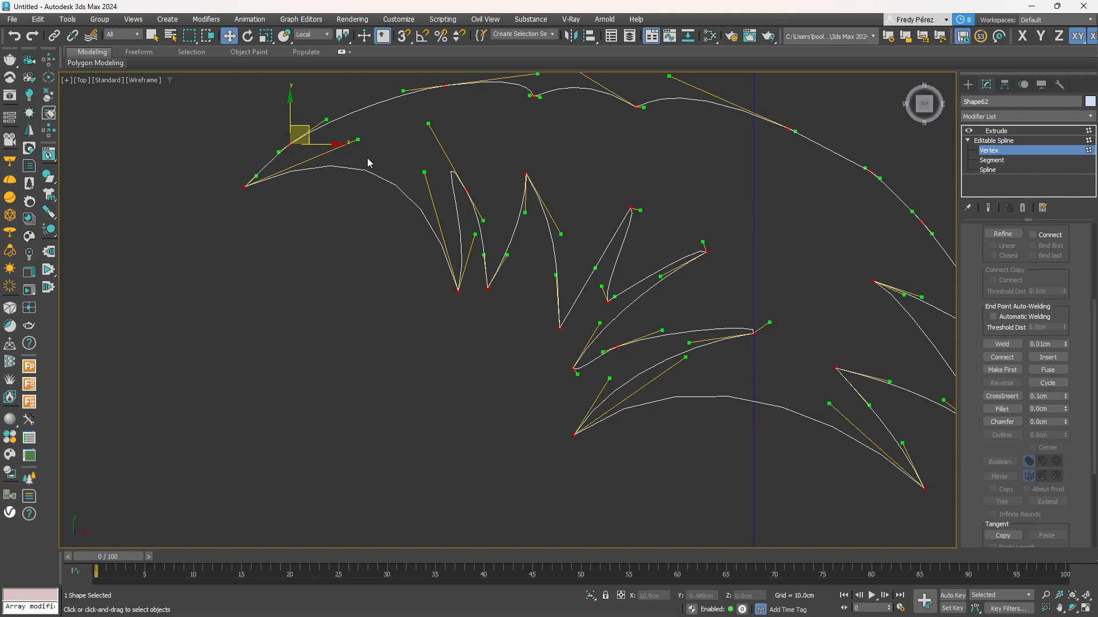
left_click_drag(358, 139, 360, 152)
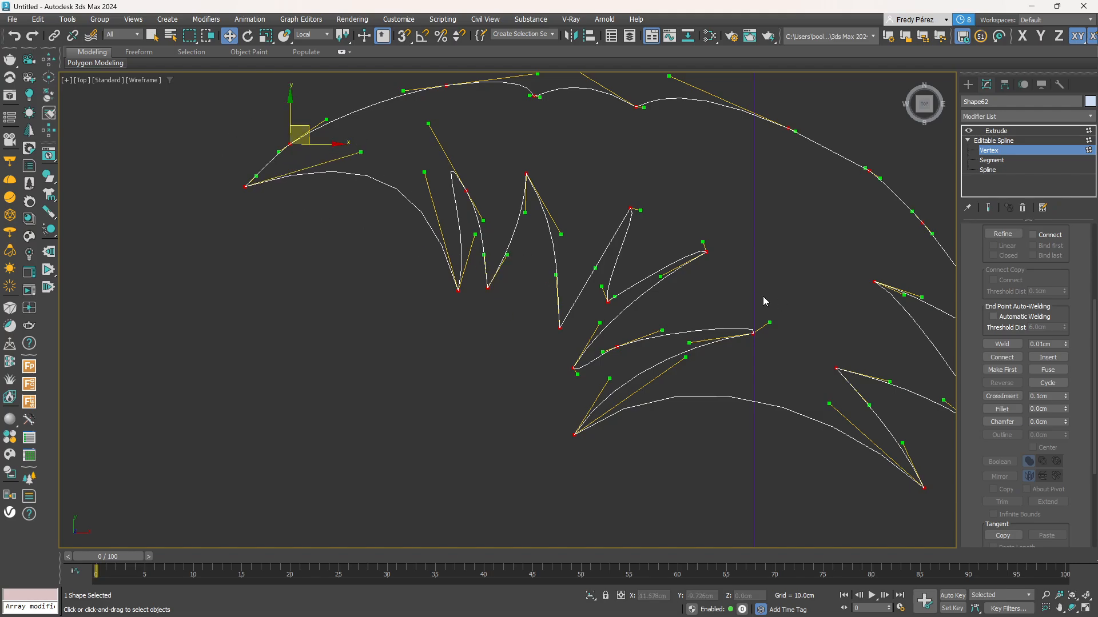
scroll(979, 410, "down", 2)
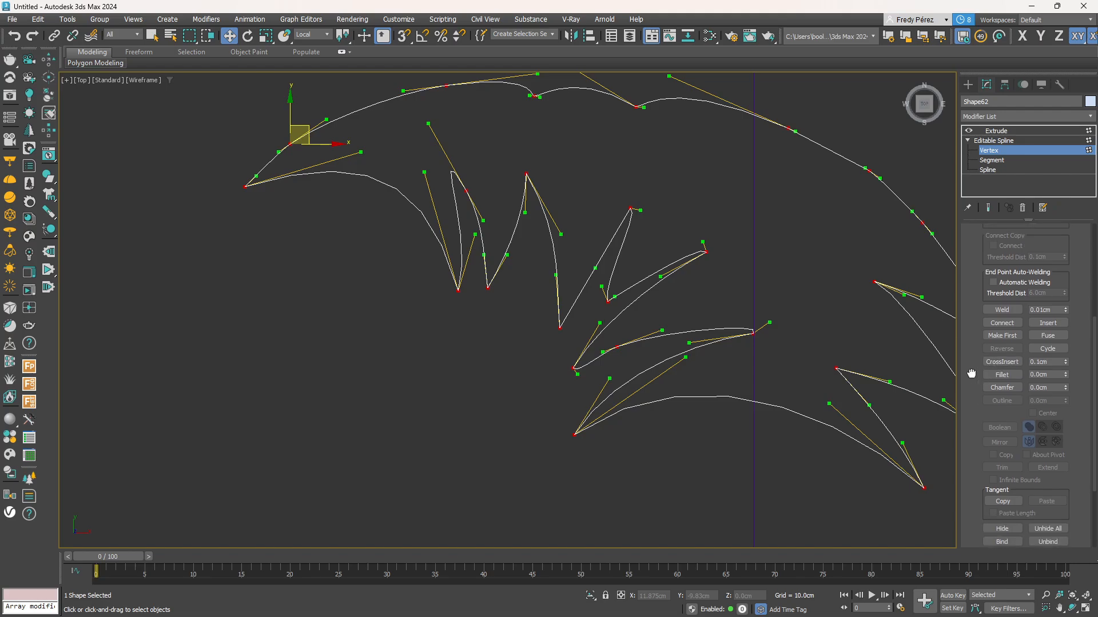
middle_click_drag(783, 393, 583, 358)
scroll(581, 352, "down", 10)
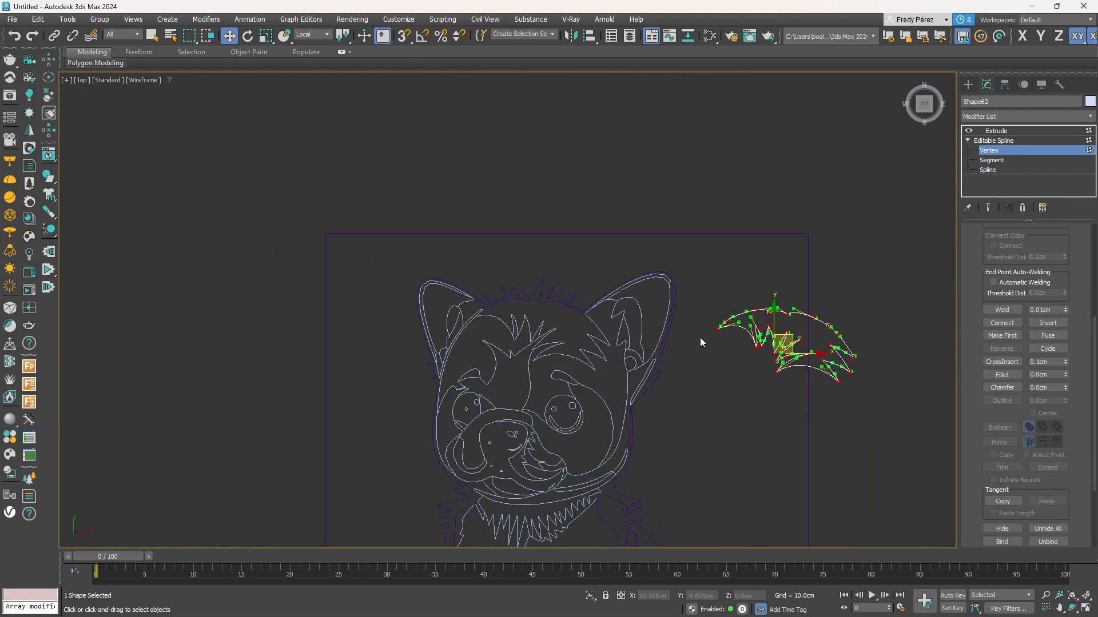
left_click(1045, 149)
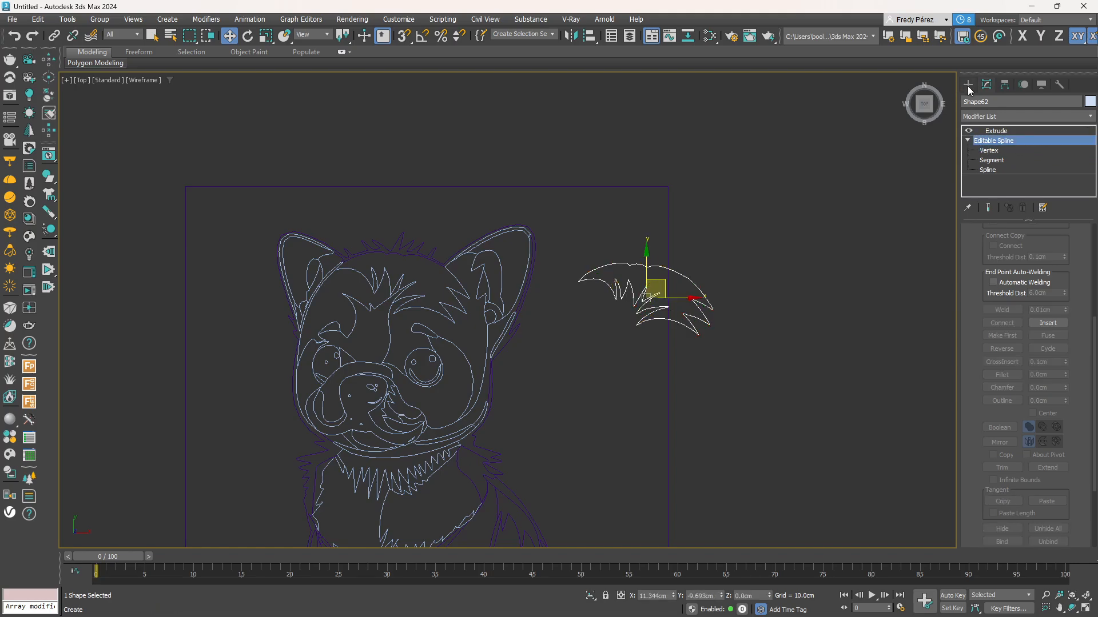
Draw an open two-segment line with one sharp corner in the empty space beyond the fur tuft
left_click(968, 84)
left_click(995, 174)
scroll(625, 208, "down", 5)
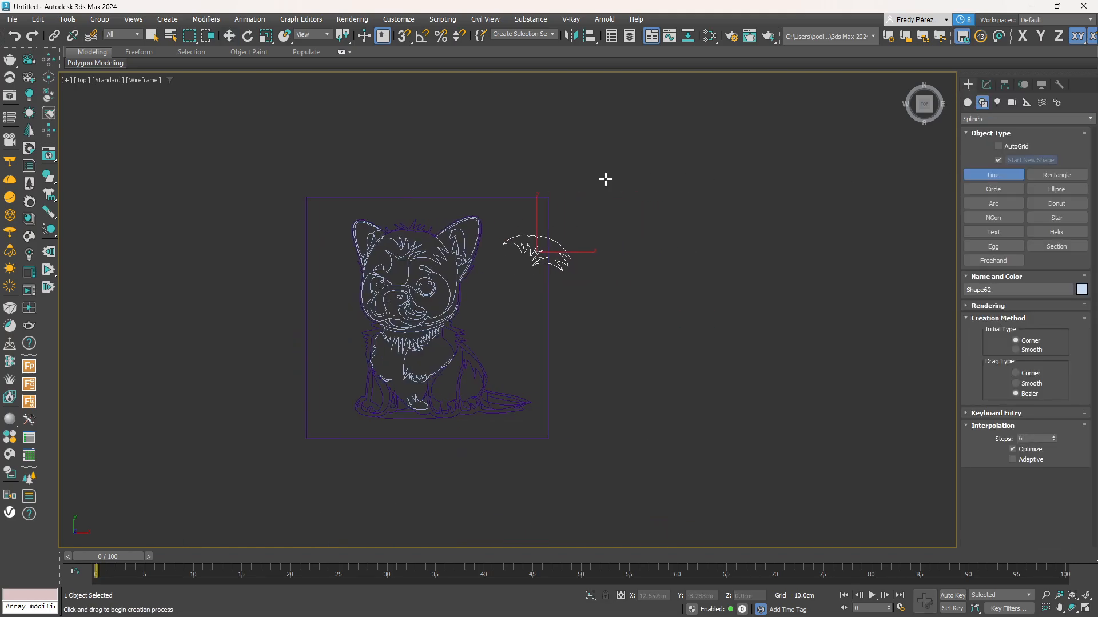
left_click(640, 166)
left_click(814, 101)
left_click(779, 320)
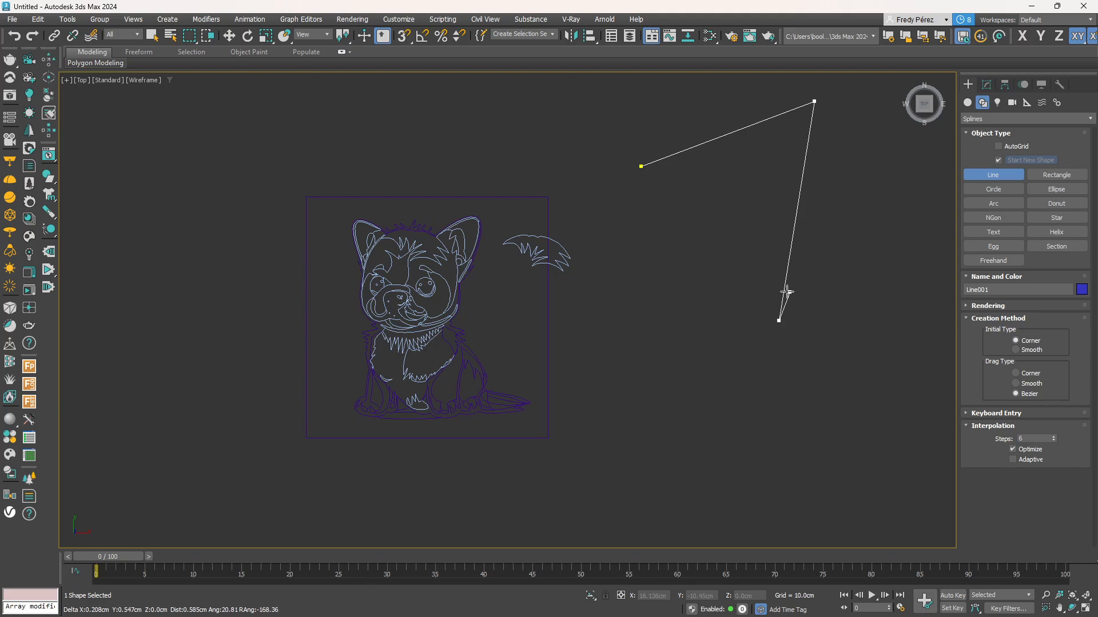
right_click(787, 292)
Try filleting the corner vertex of the two-segment line, and undo the fillet
middle_click_drag(853, 211, 773, 273)
left_click(986, 85)
left_click(989, 141)
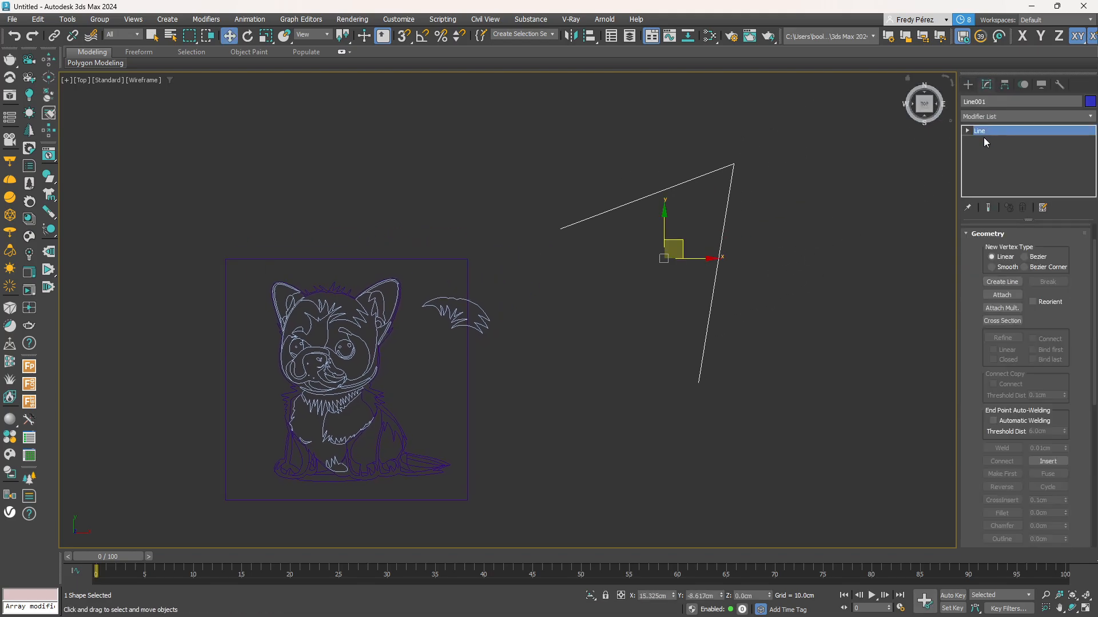
left_click(735, 166)
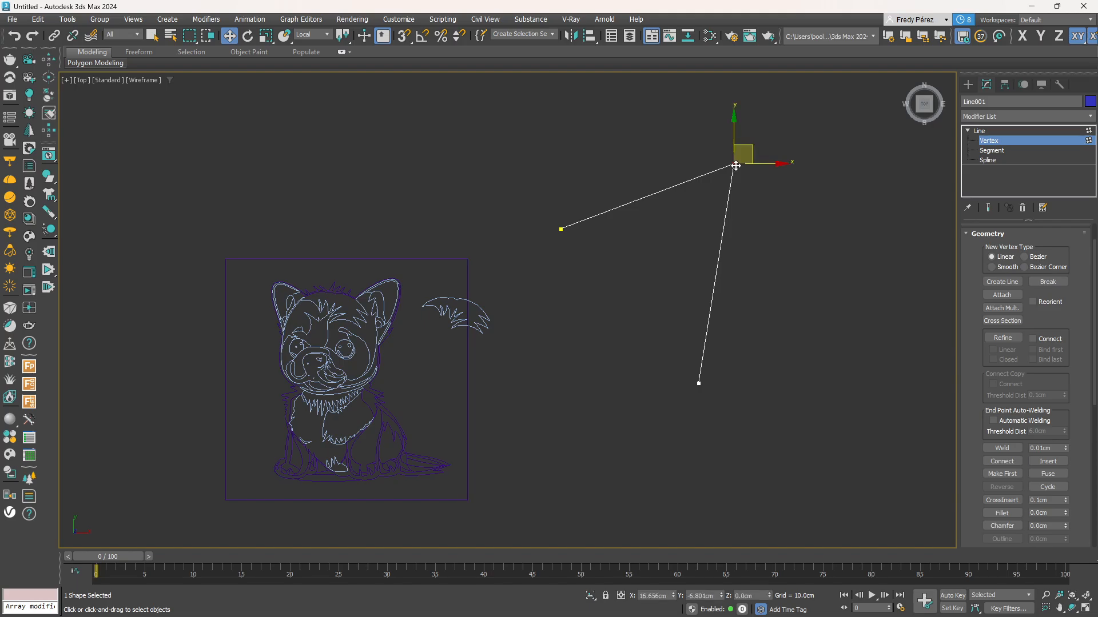
left_click_drag(981, 418, 971, 316)
middle_click_drag(799, 206, 853, 307)
scroll(744, 245, "up", 5)
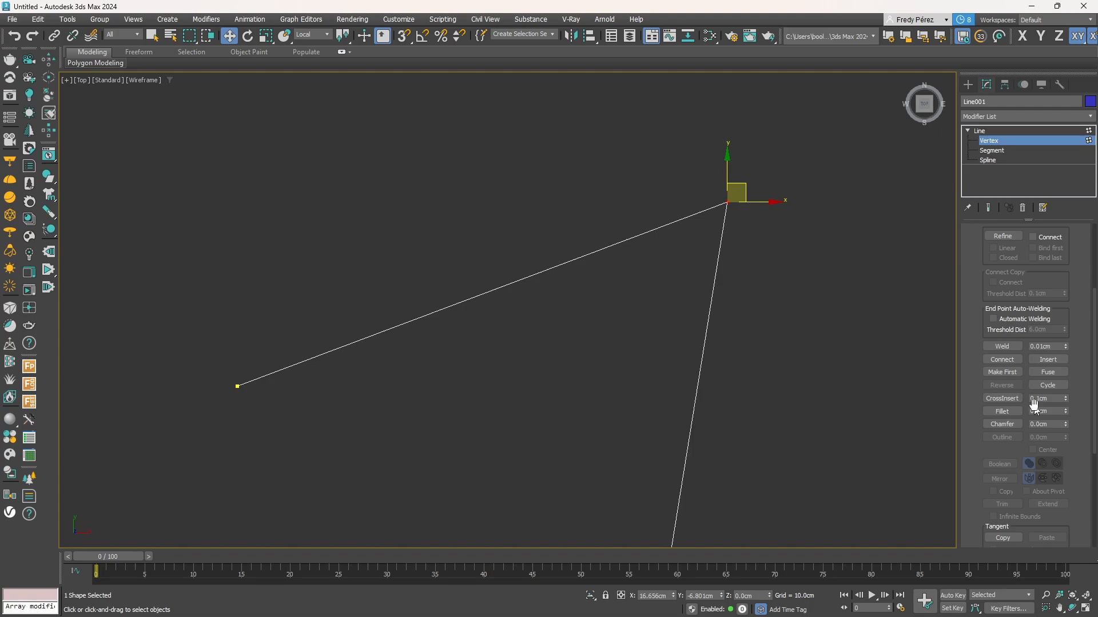
left_click_drag(1066, 413, 1066, 411)
key("ctrl+z")
double_click(1047, 412)
type("0")
key("Return")
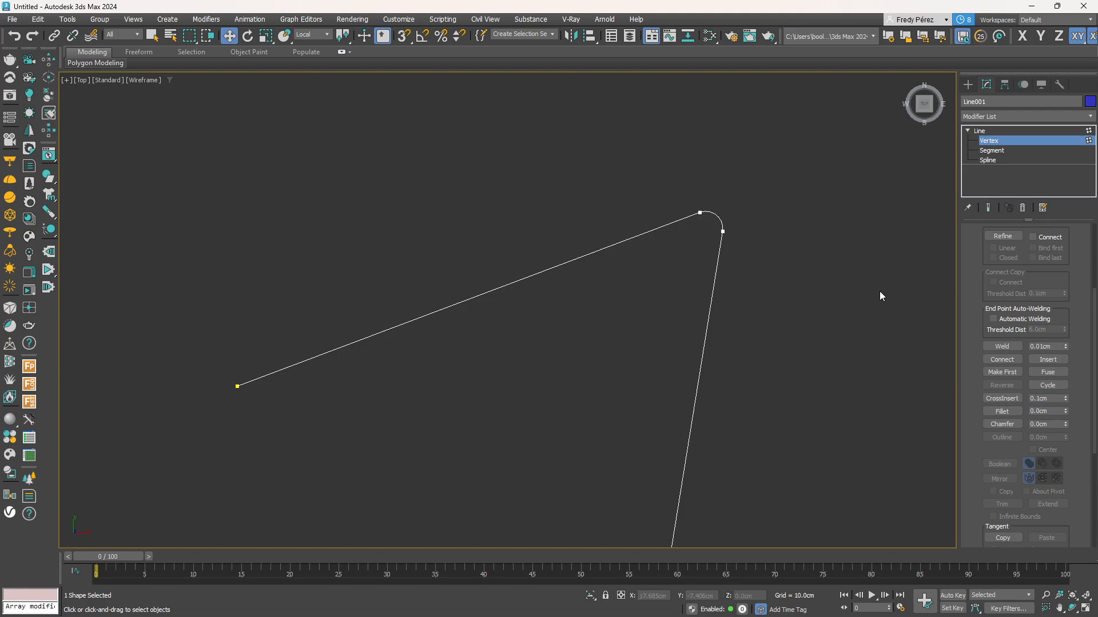
key("ctrl+z")
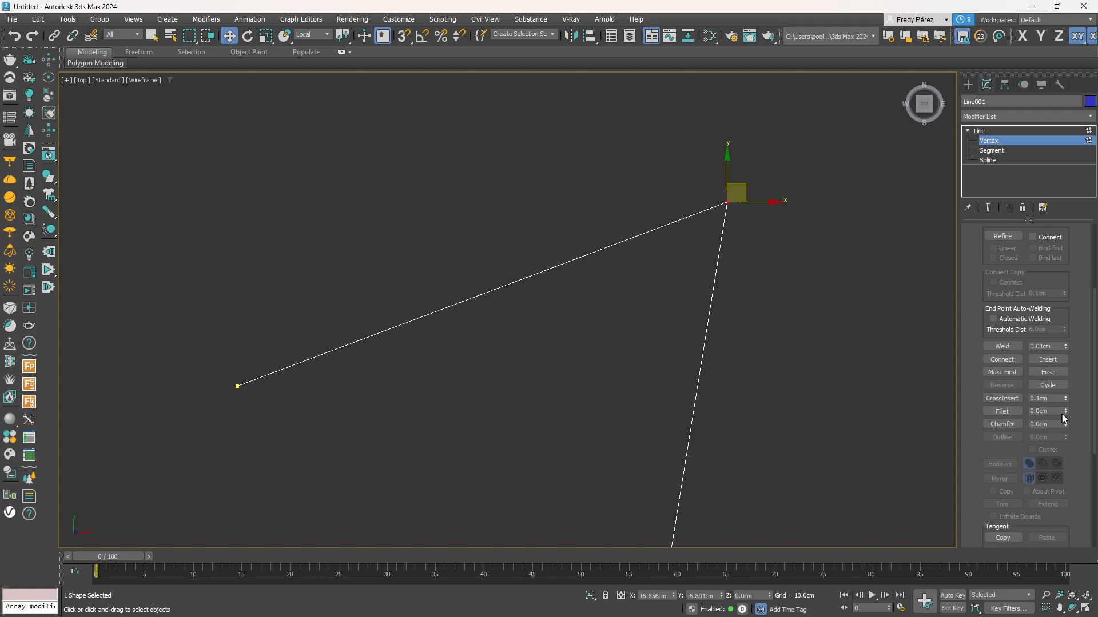
Try chamfering the two-segment line's corner vertex, and undo the chamfer
left_click_drag(1066, 412, 1066, 424)
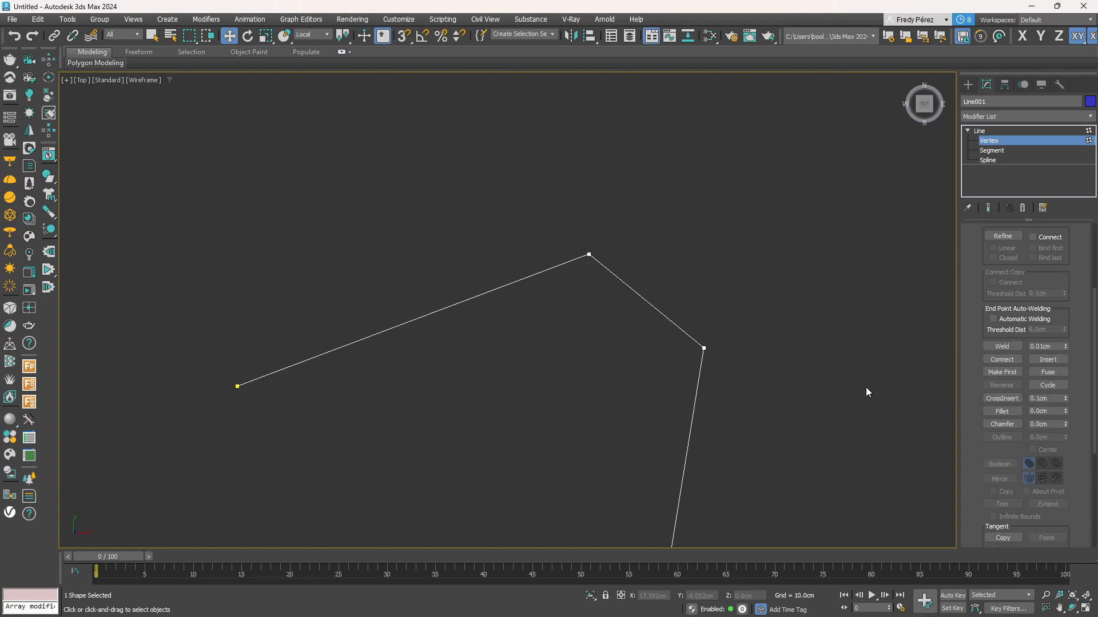
key("ctrl+z")
scroll(776, 321, "down", 3)
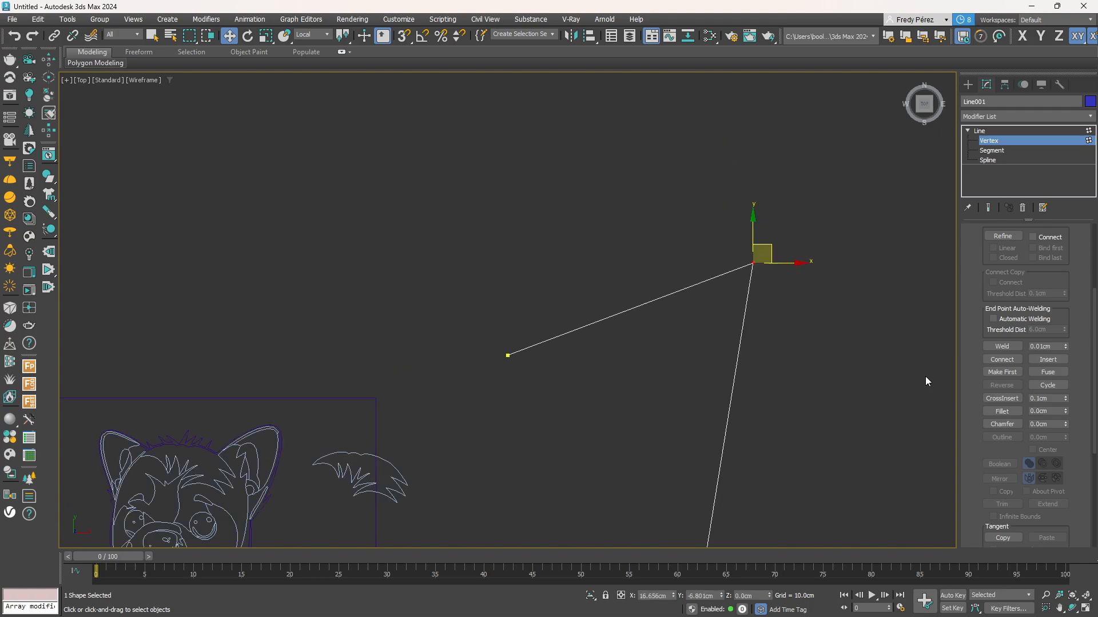
Hide the two-segment line's corner vertex with its adjoining segments, and unhide everything again
scroll(971, 395, "down", 5)
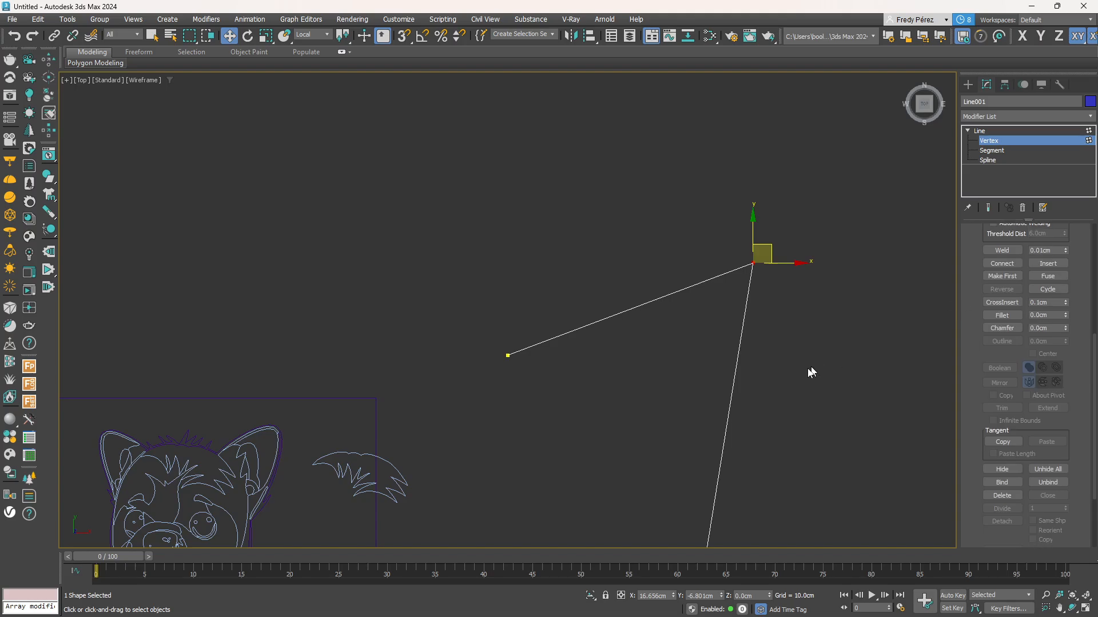
scroll(812, 347, "down", 2)
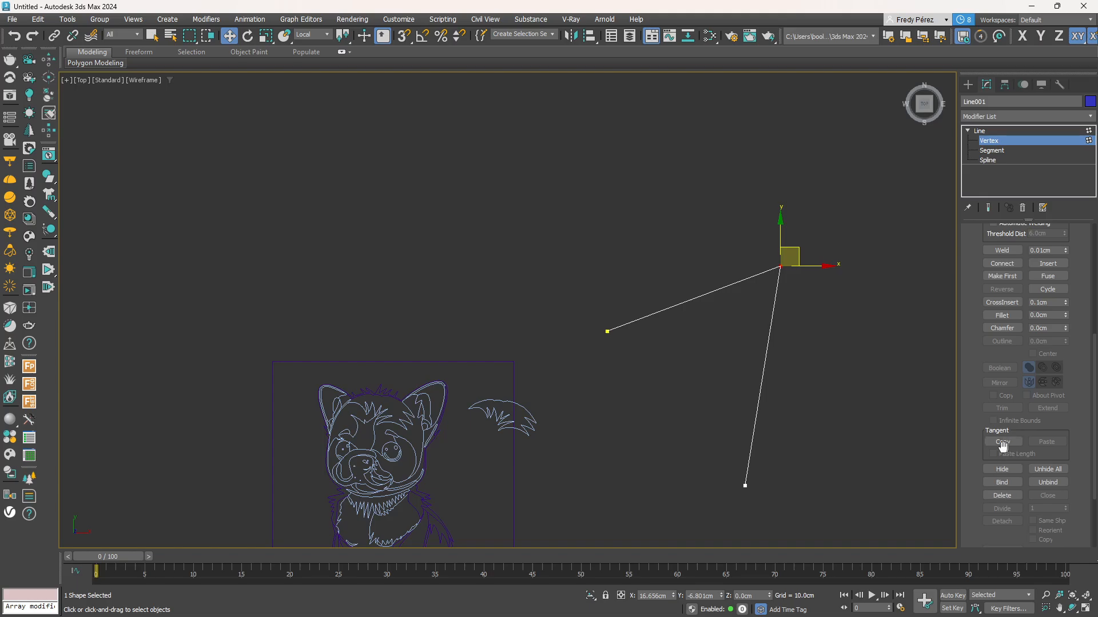
left_click(1003, 472)
left_click(1003, 470)
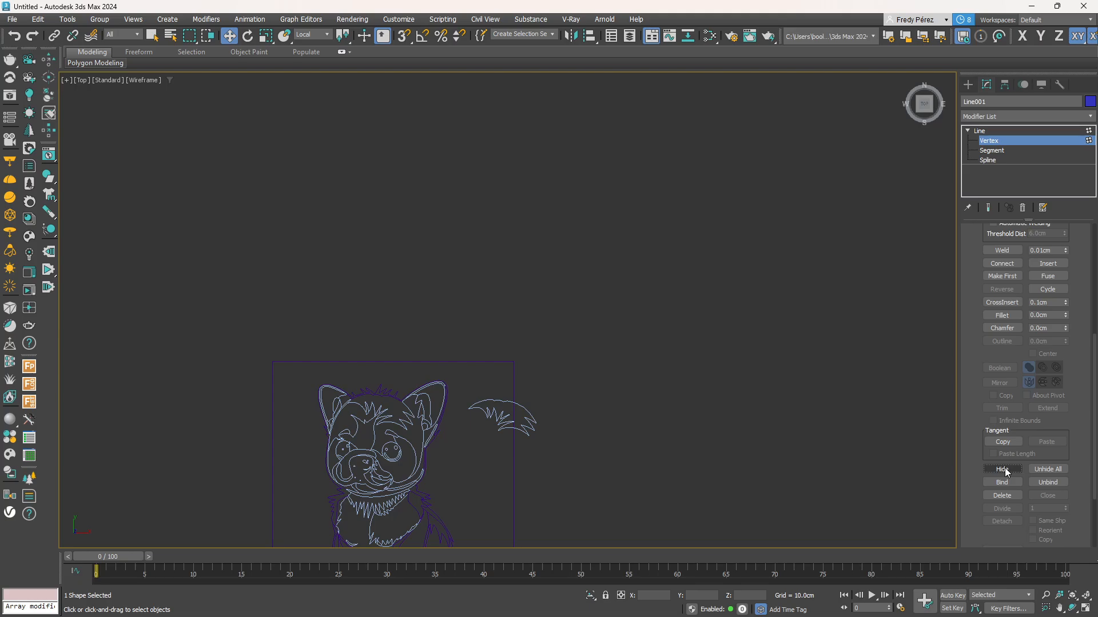
left_click(1057, 470)
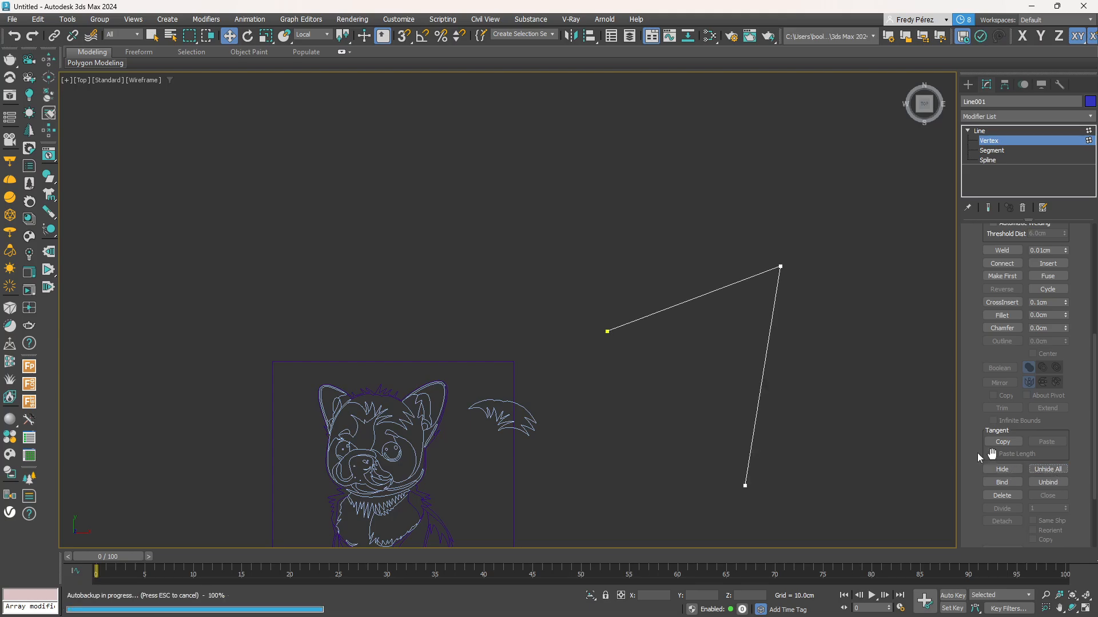
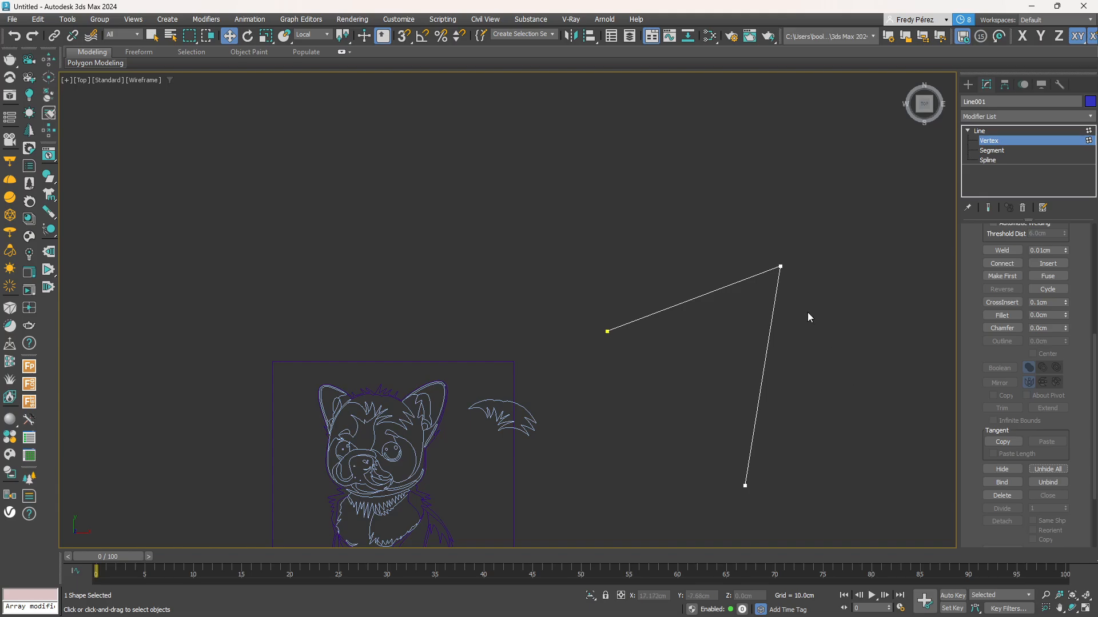
Reselect the line's corner vertex, hide and unhide it once more, and delete the whole two-segment line
left_click(784, 270)
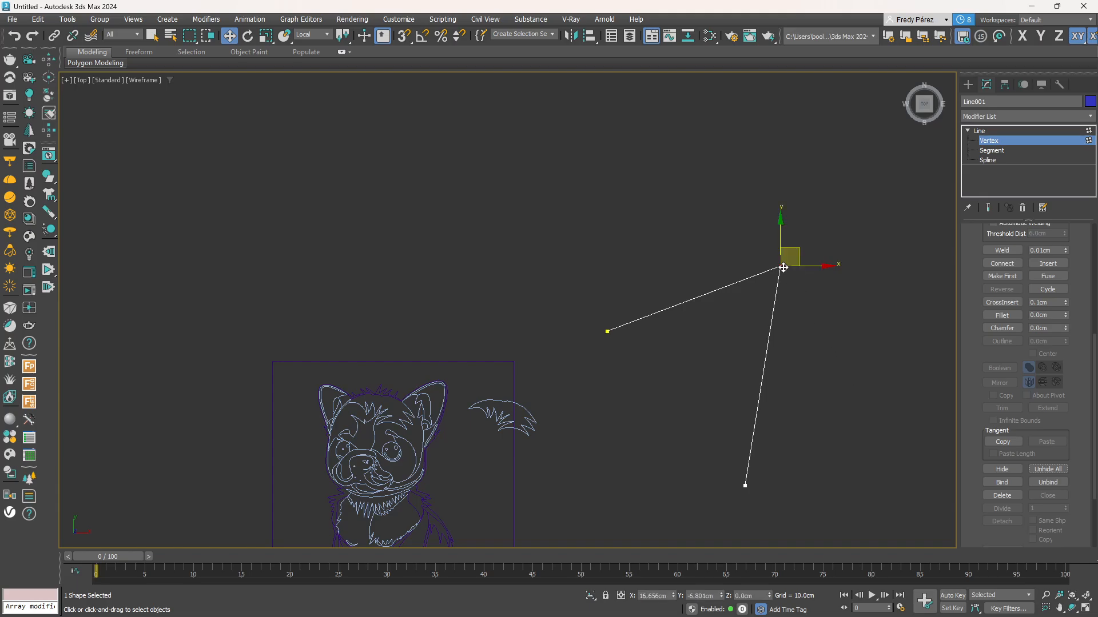
left_click(1009, 481)
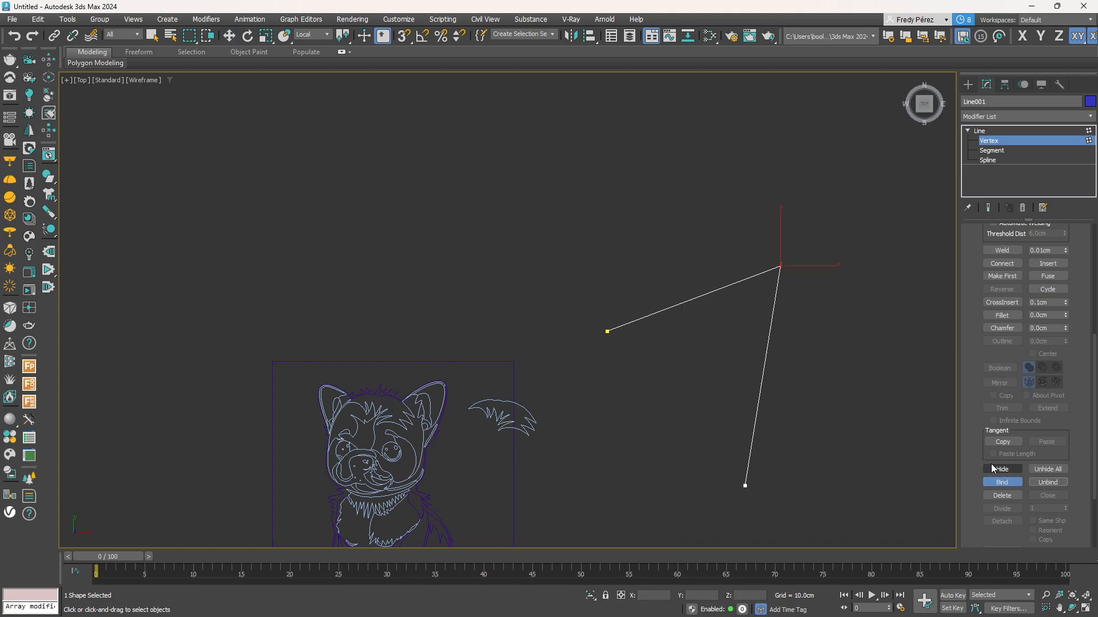
left_click(1000, 469)
left_click(1047, 469)
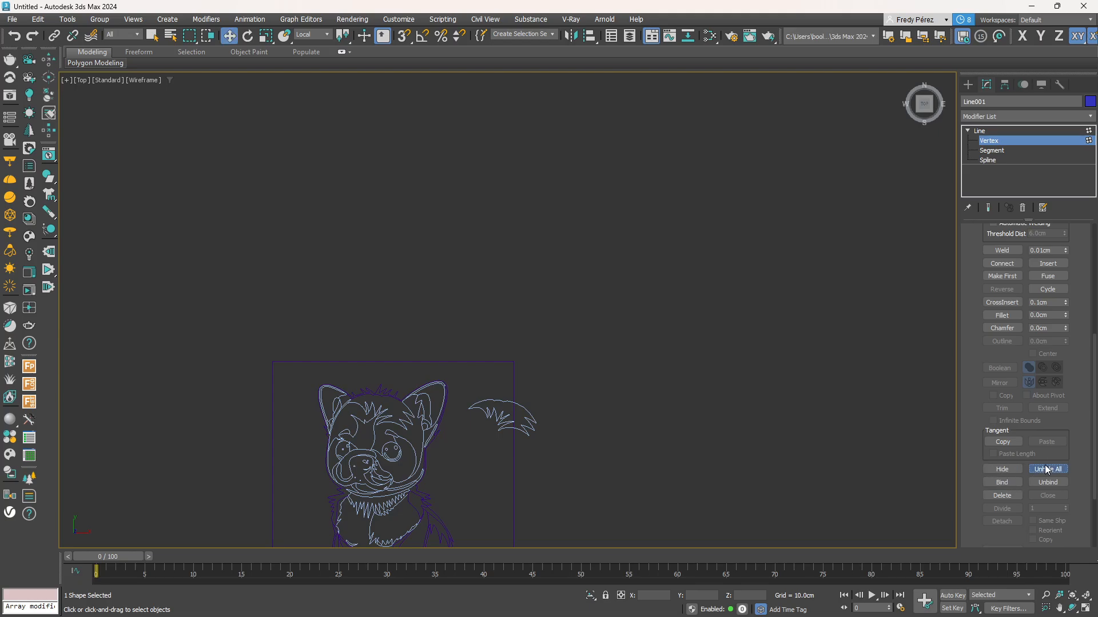
left_click(1088, 139)
key("Delete")
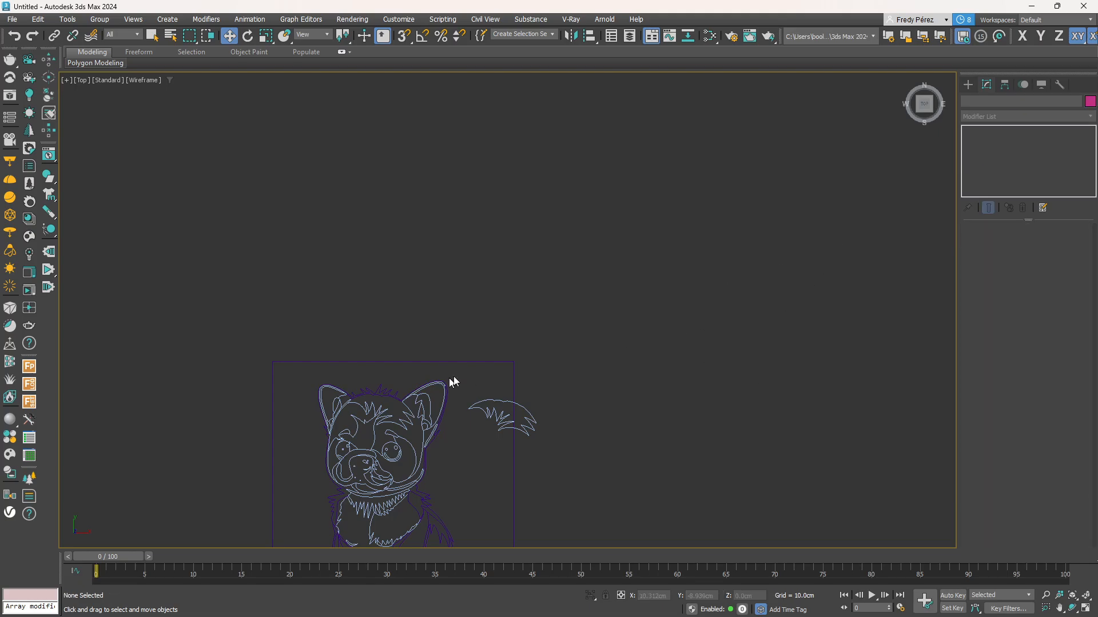
Move the extruded fur tuft clear of the dog drawing's frame, to about X 12.77 cm, Y -9.16 cm, and enter its segment editing
left_click(487, 407)
middle_click_drag(537, 399, 577, 360)
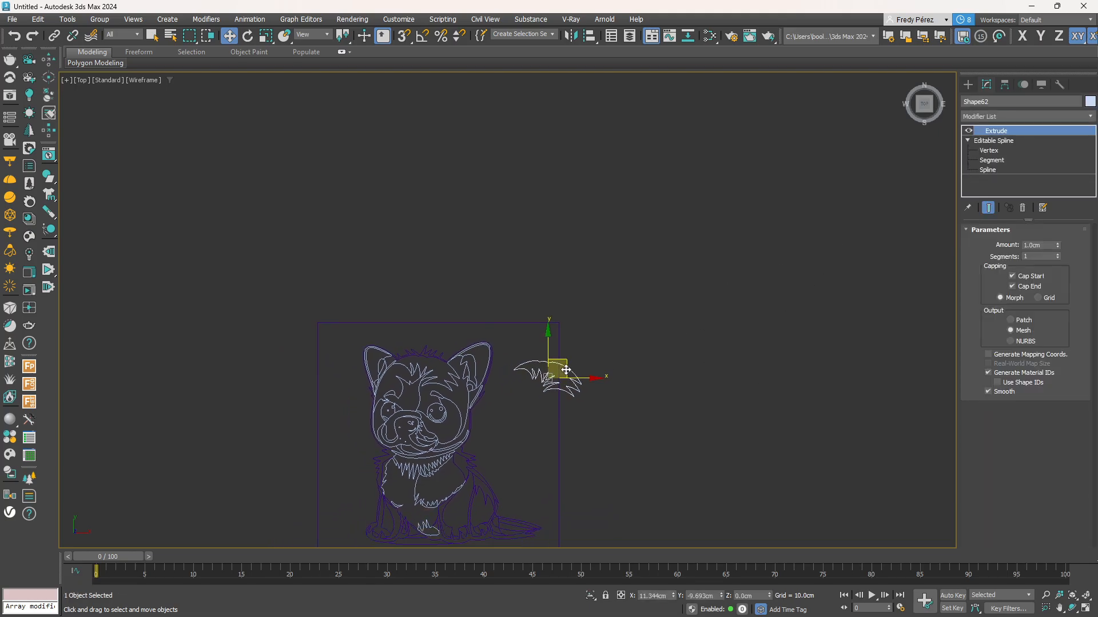
left_click_drag(570, 361, 637, 324)
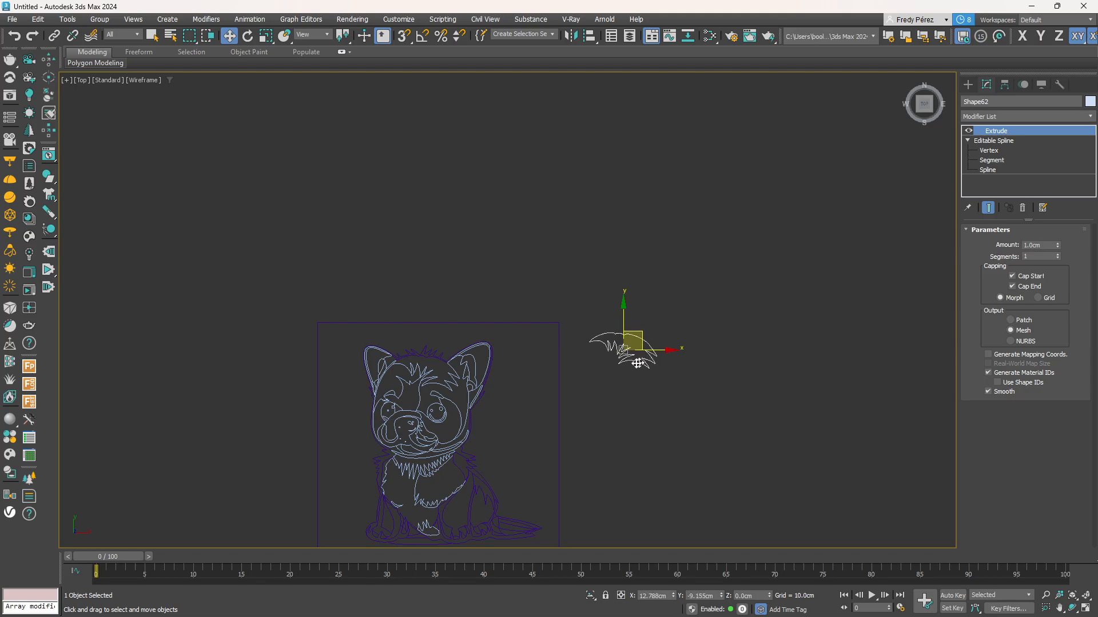
scroll(631, 354, "up", 4)
scroll(664, 292, "up", 2)
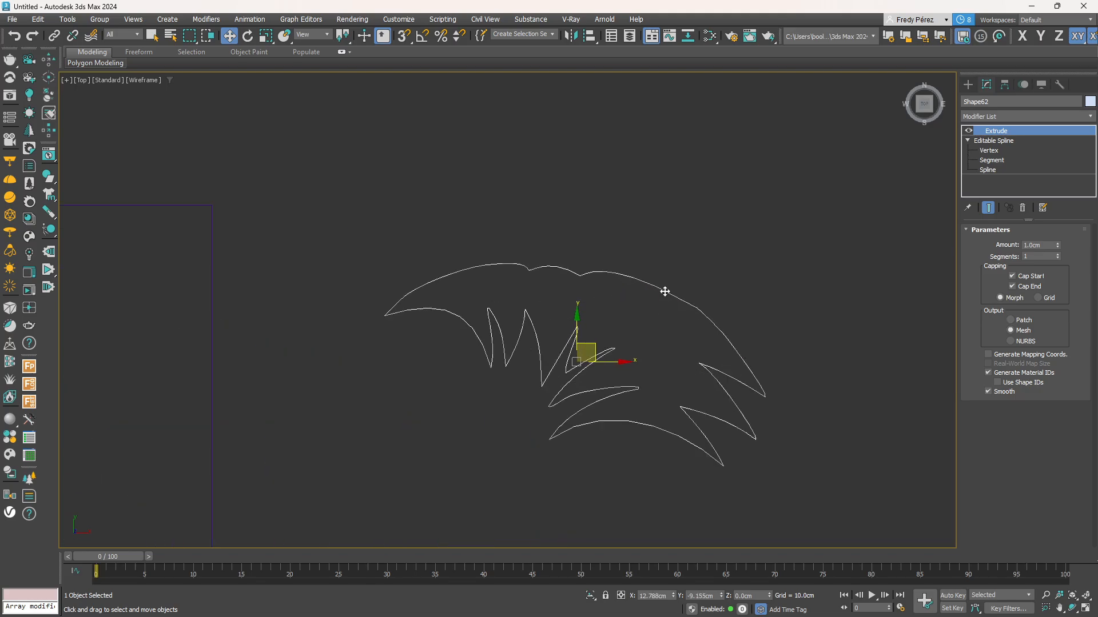
left_click(994, 161)
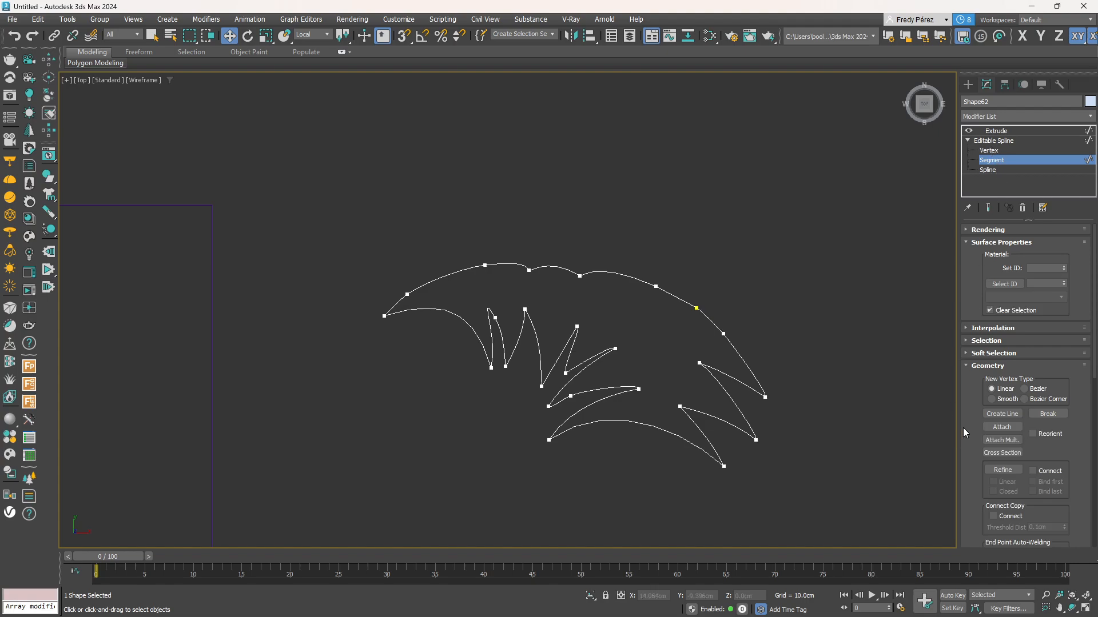
Insert five vertices into the fur tuft's upper edge with the Insert tool, forming a jagged protrusion above the outline
left_click_drag(963, 428, 969, 296)
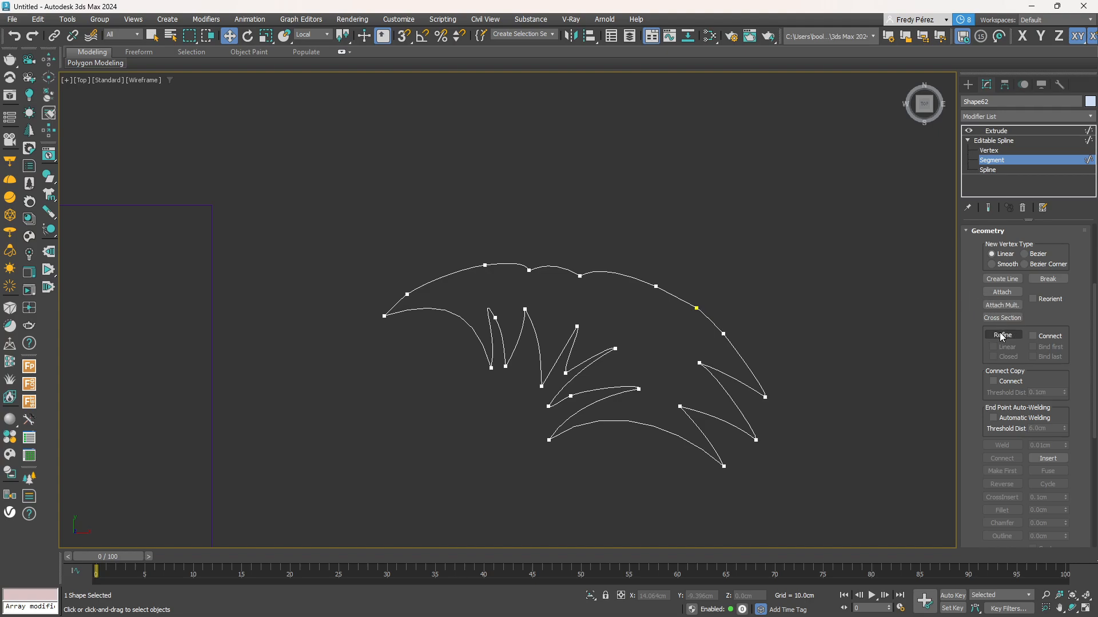
left_click_drag(967, 392, 966, 302)
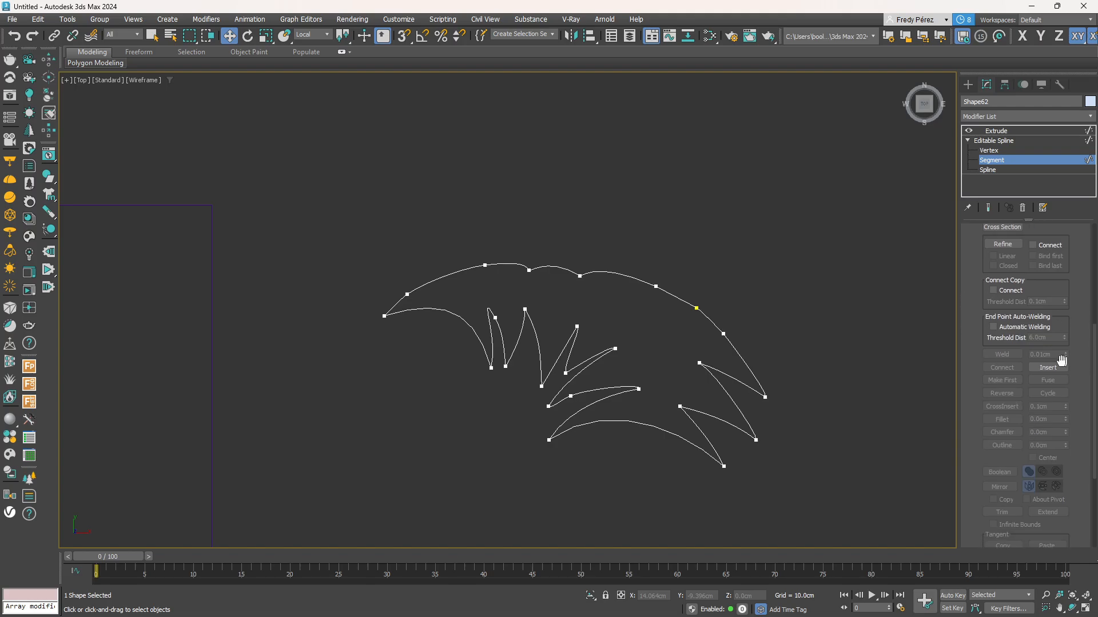
left_click(1044, 368)
left_click(1048, 371)
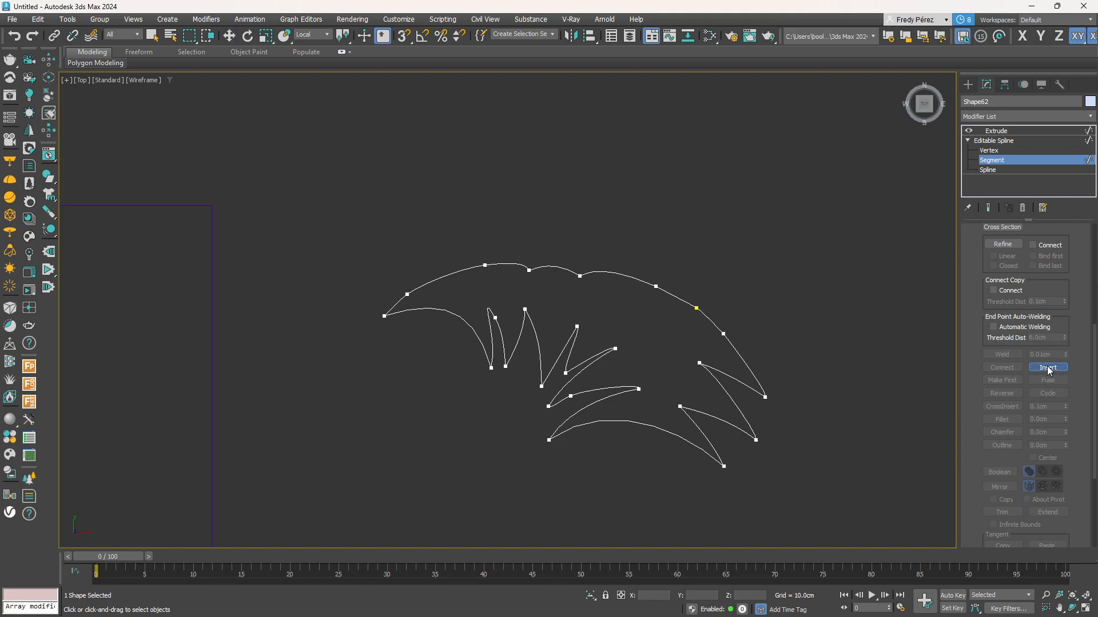
left_click(609, 271)
scroll(587, 210, "up", 4)
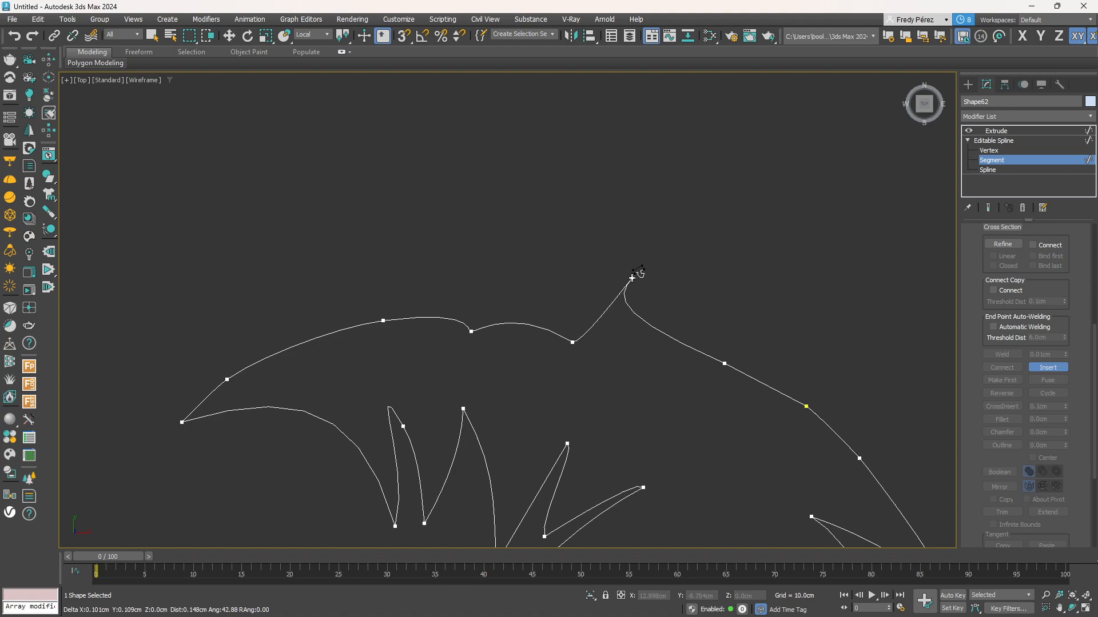
left_click(538, 211)
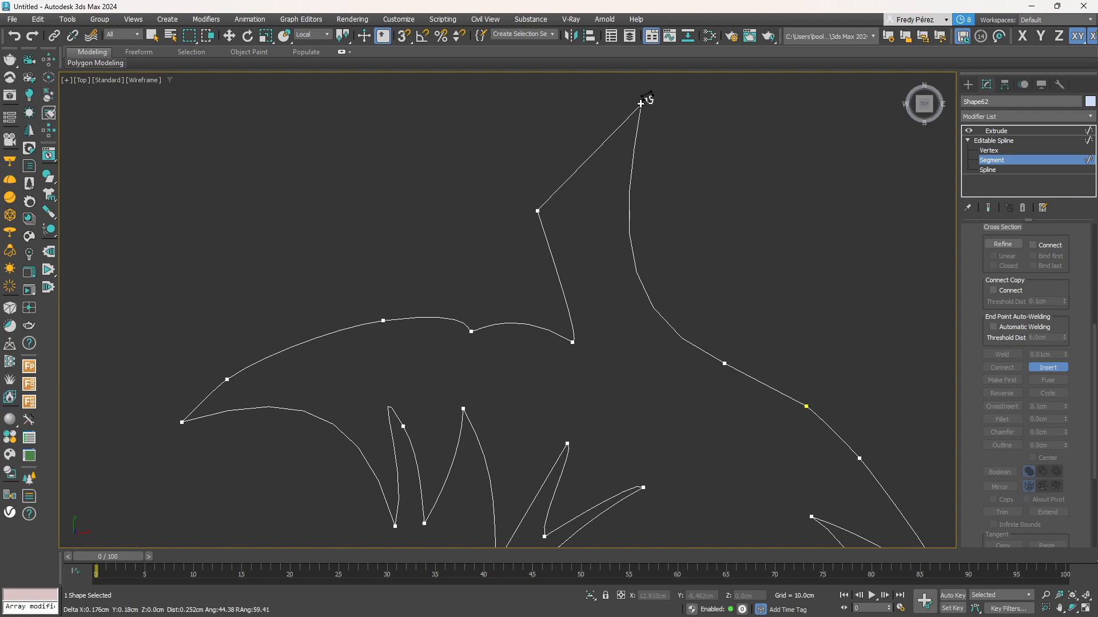
left_click(591, 96)
left_click(764, 140)
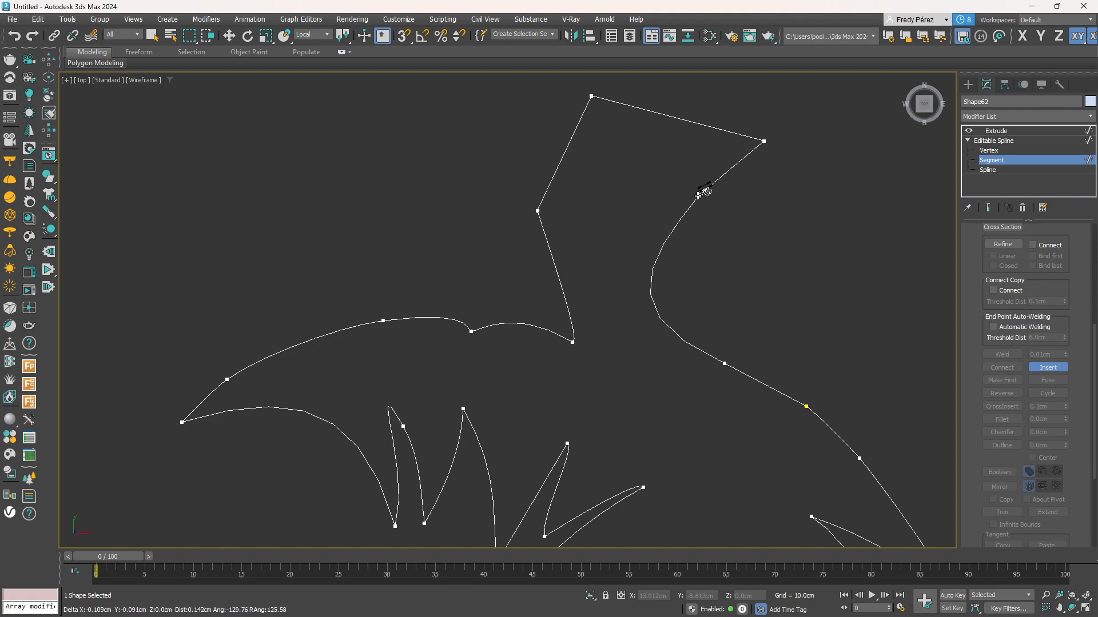
left_click(629, 172)
left_click(736, 278)
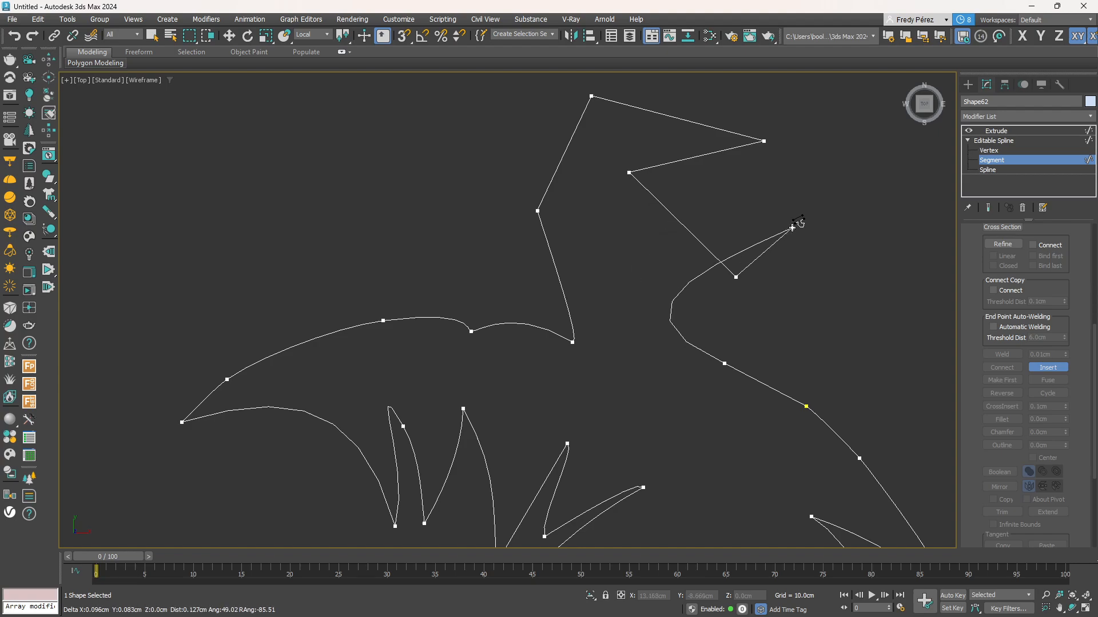
right_click(776, 257)
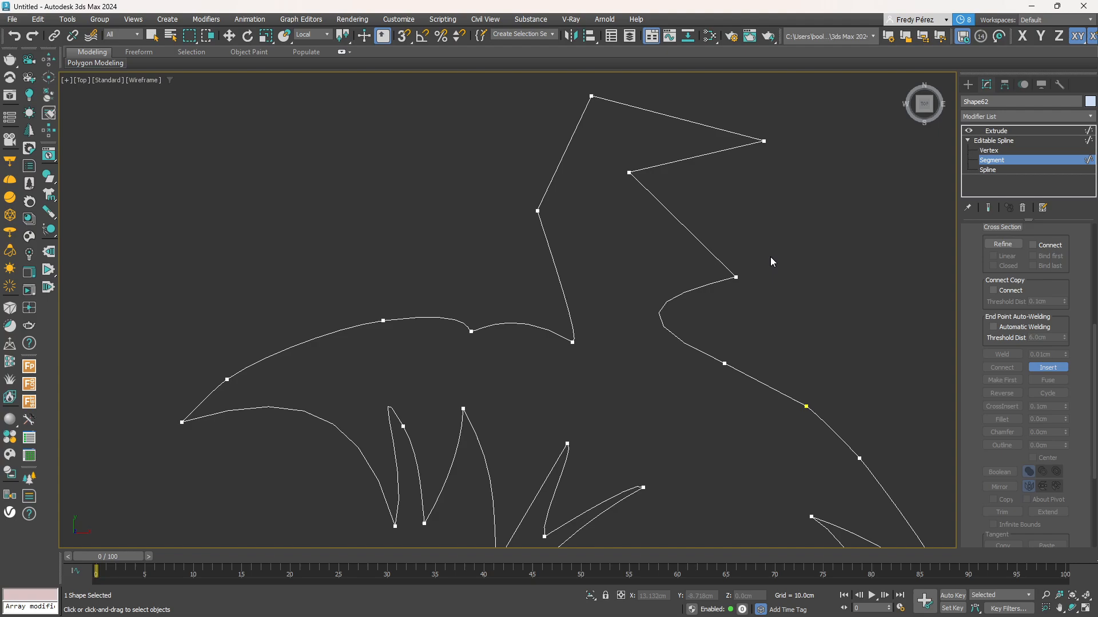
scroll(771, 258, "down", 5)
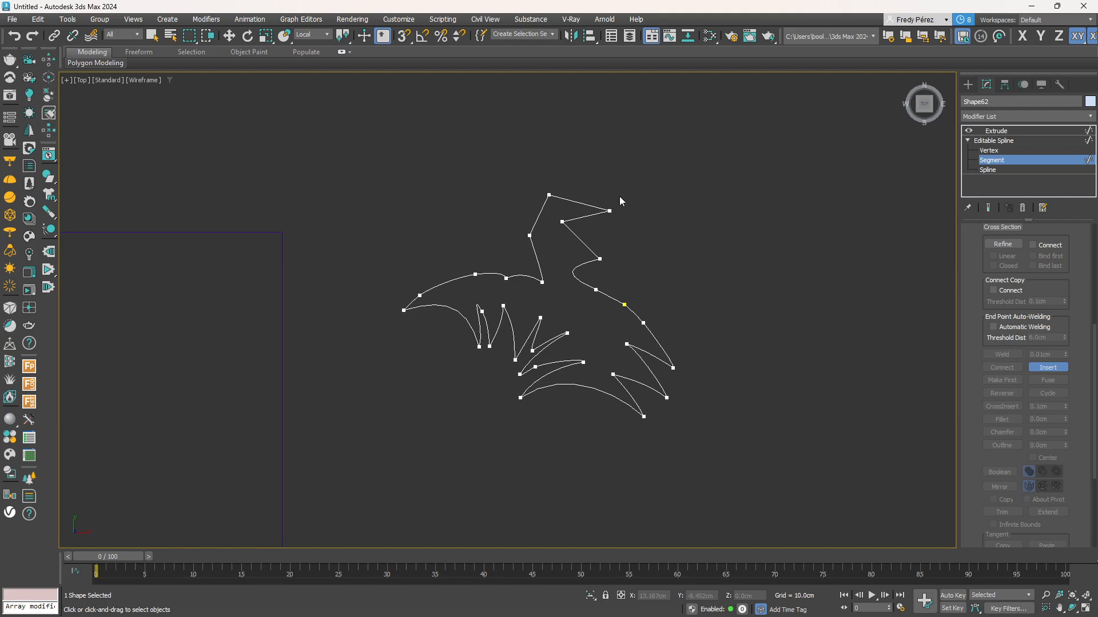
scroll(605, 232, "up", 2)
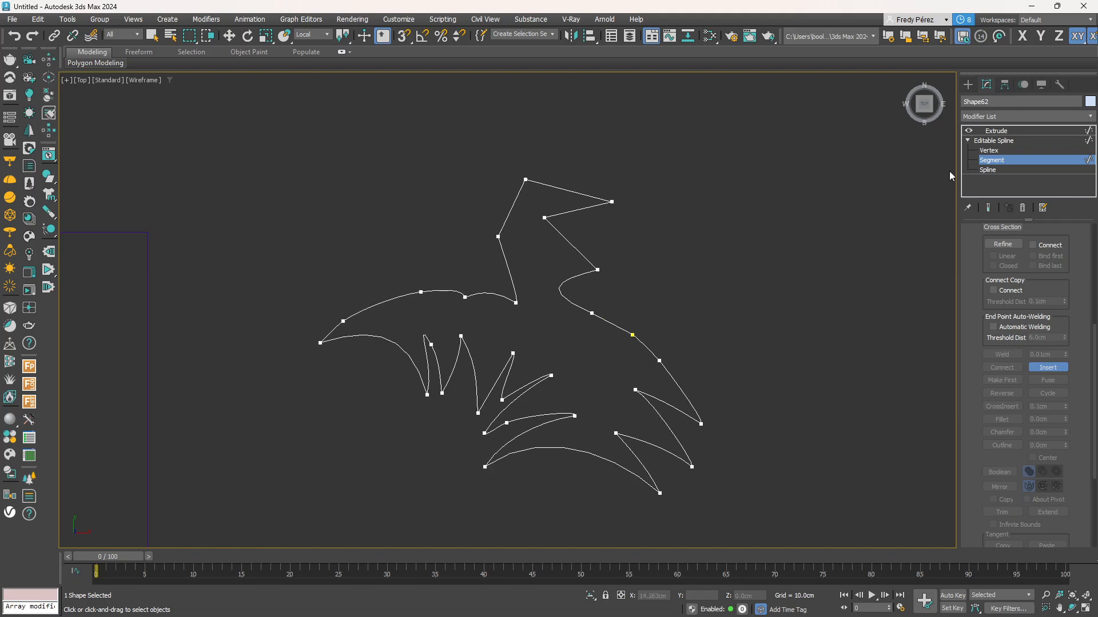
Leave segment editing and raise the whole tuft spline vertically to about Z 0.608 cm
left_click(1087, 163)
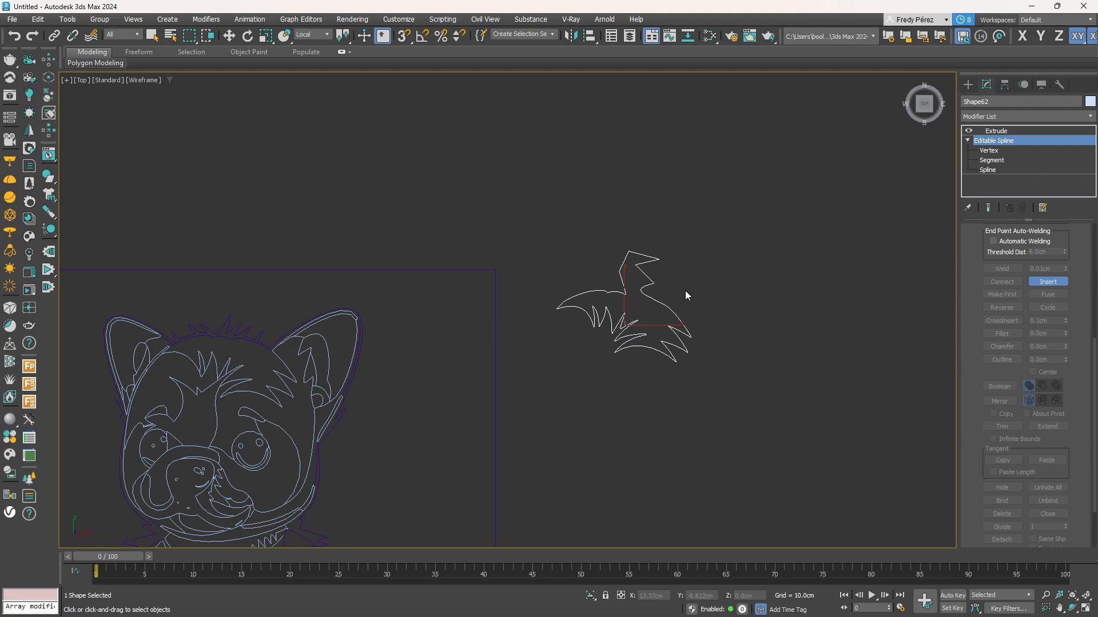
left_click(1085, 608)
middle_click(818, 438)
scroll(810, 437, "down", 5)
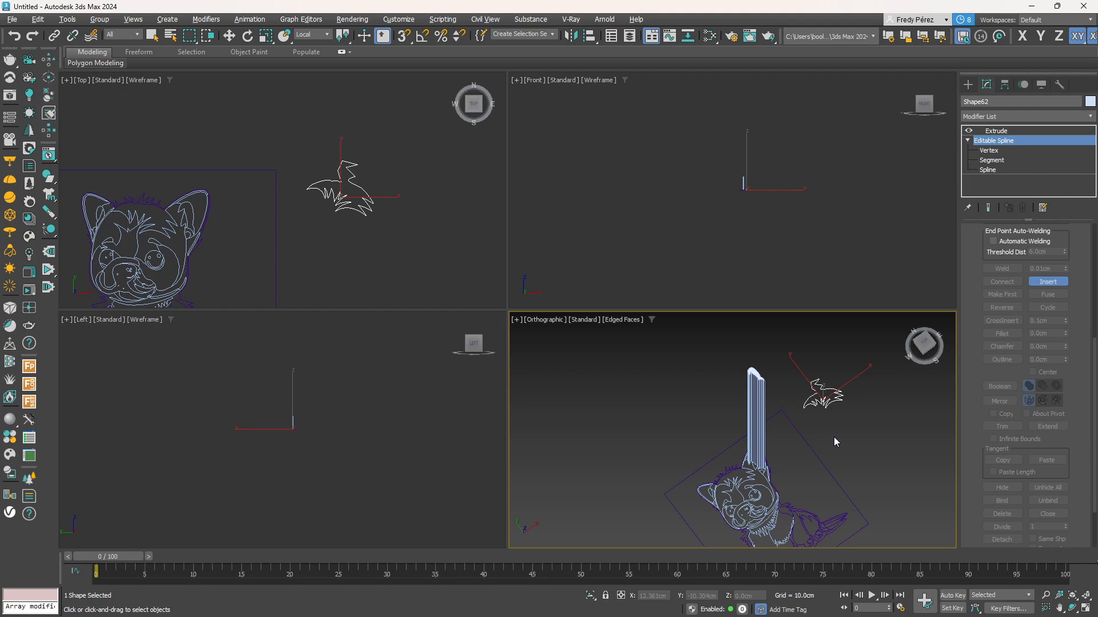
middle_click_drag(834, 437, 793, 395, "alt")
scroll(810, 418, "up", 3)
key("w")
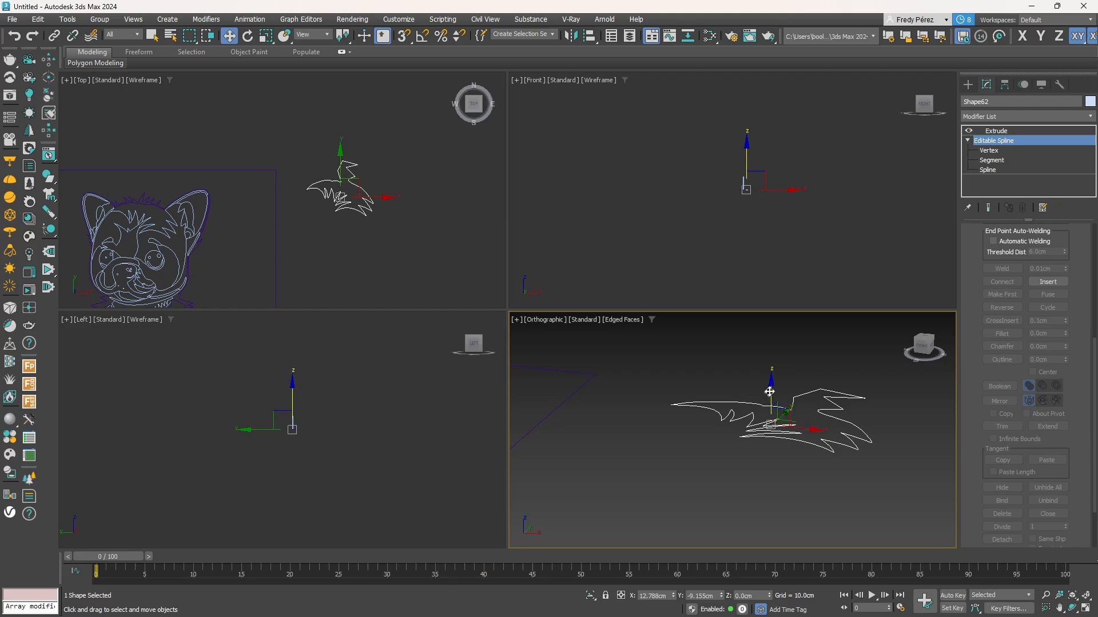
left_click_drag(770, 391, 770, 286)
middle_click_drag(772, 379, 775, 476)
right_click(474, 212)
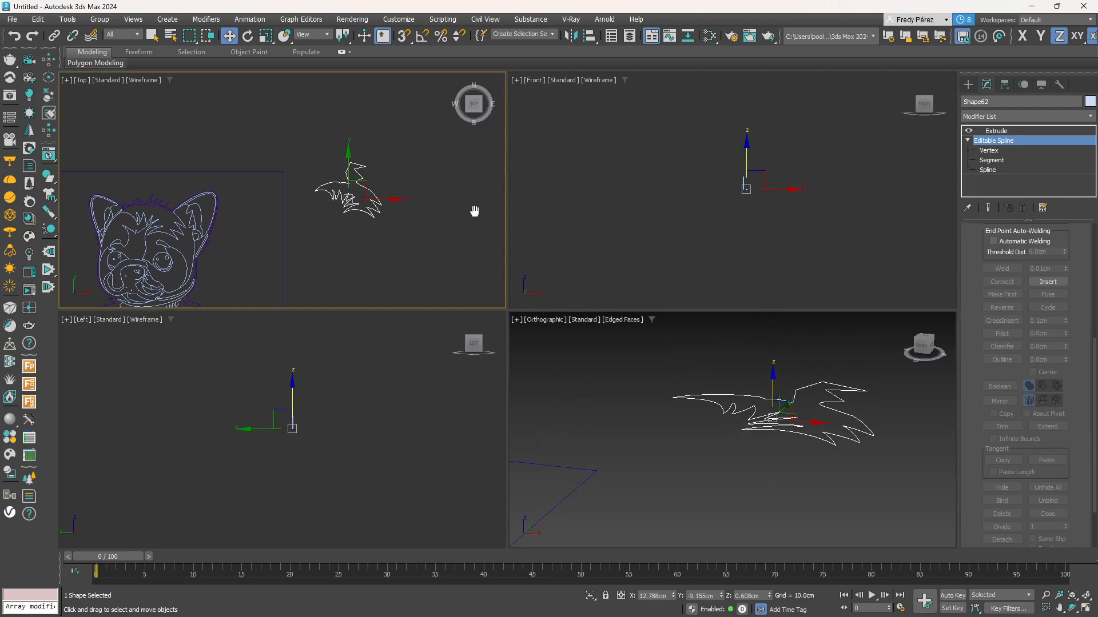
Insert three vertices into the tuft's lower curved segment in the Top view, pulling it into a downward-pointing spike
left_click(1085, 607)
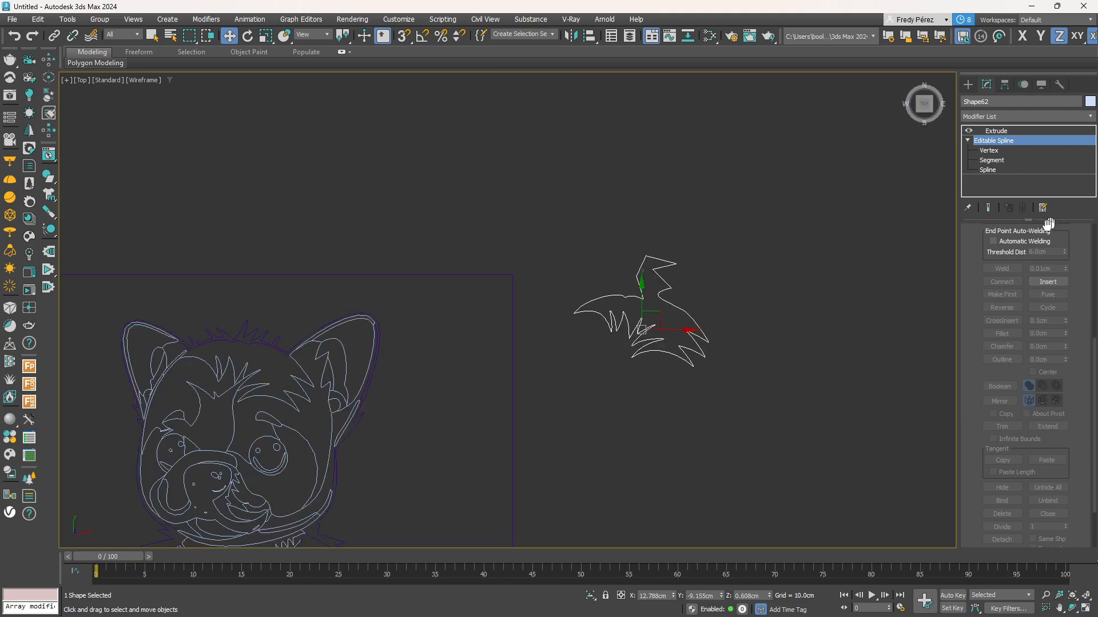
left_click(992, 160)
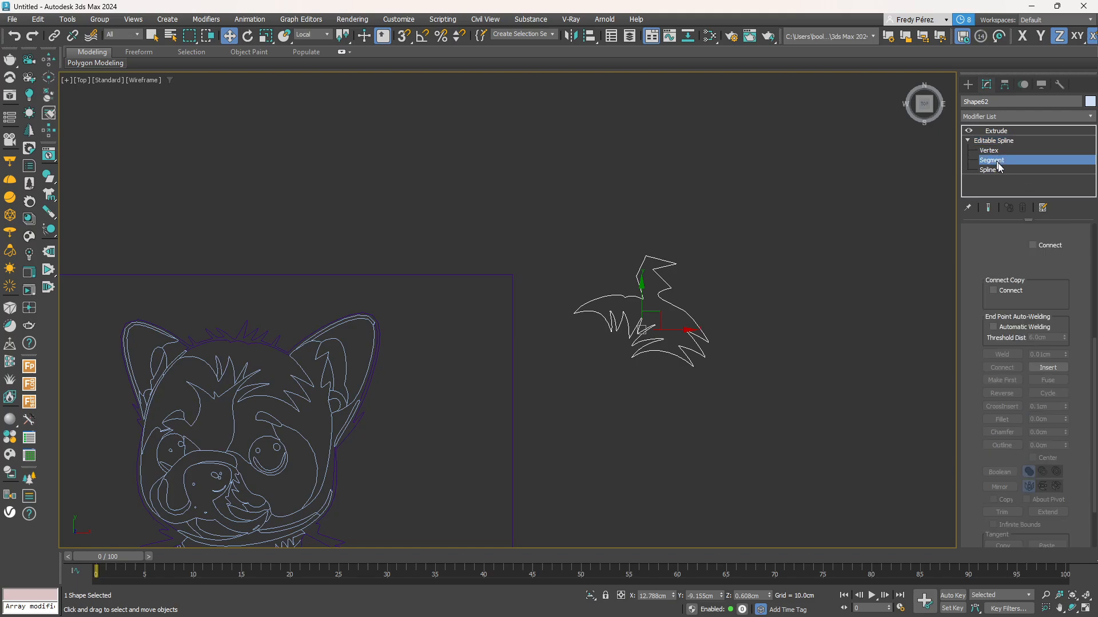
left_click(1048, 368)
scroll(614, 330, "up", 5)
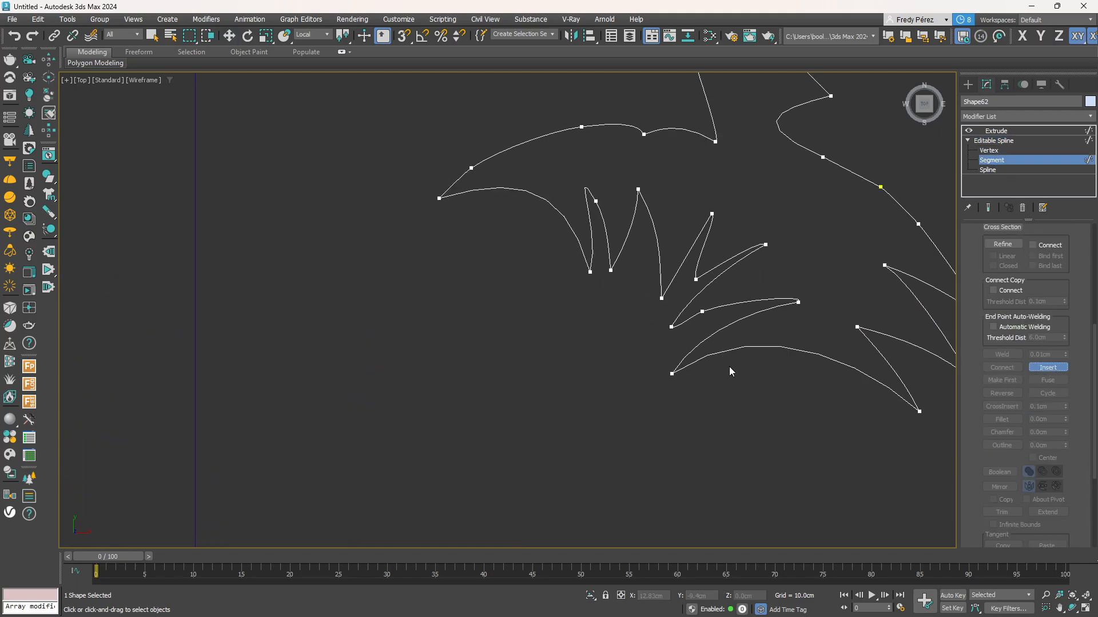
middle_click_drag(730, 372, 618, 284)
left_click(632, 265)
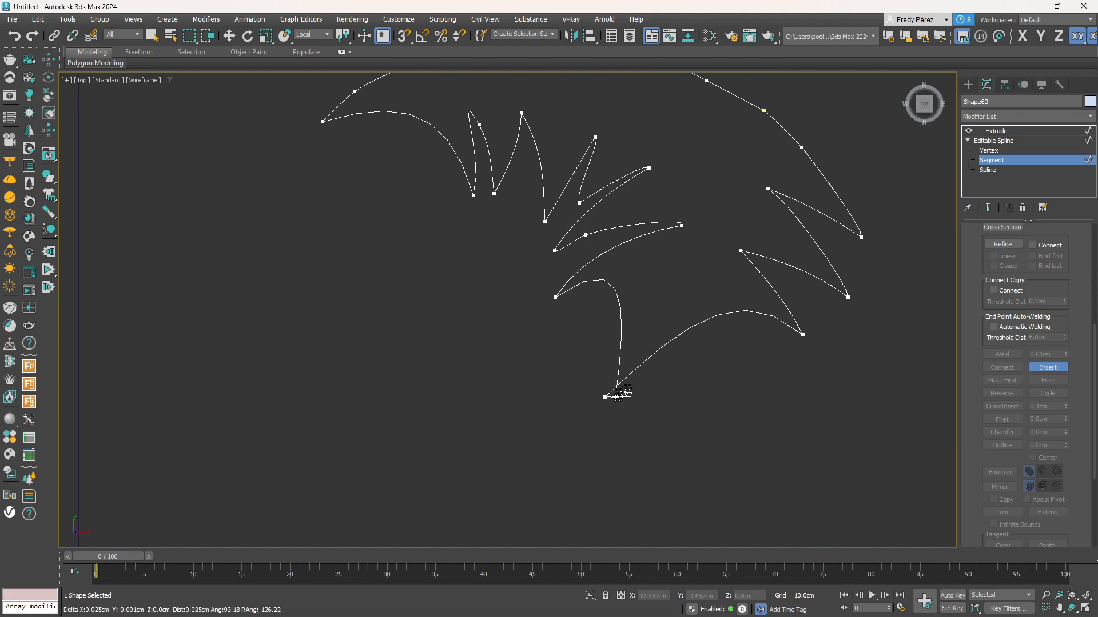
left_click(604, 397)
left_click(556, 403)
left_click(626, 315)
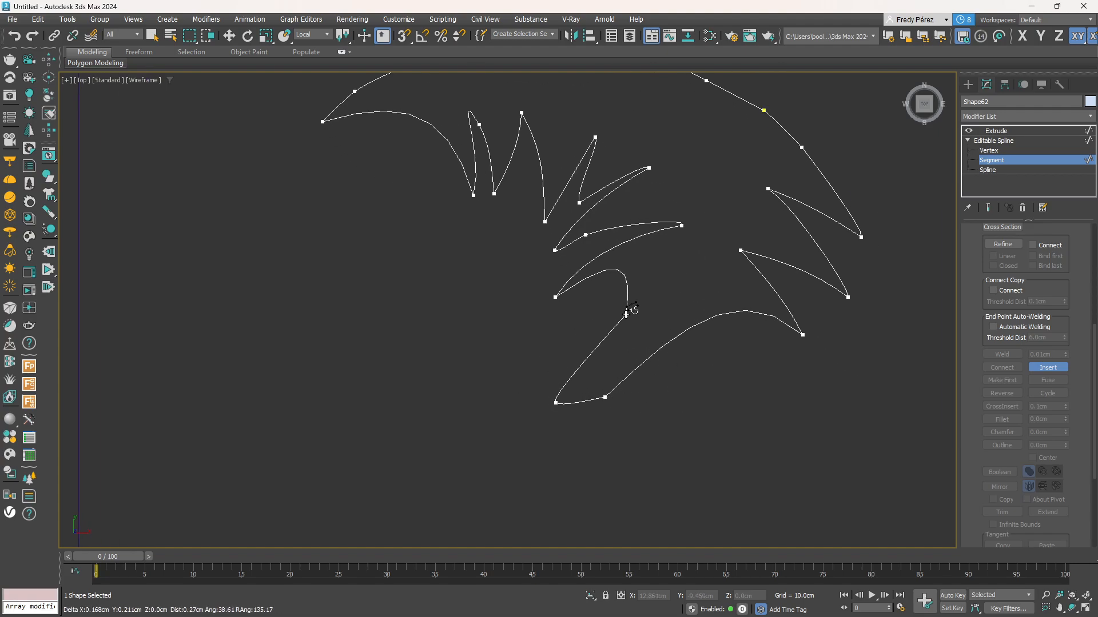
right_click(704, 286)
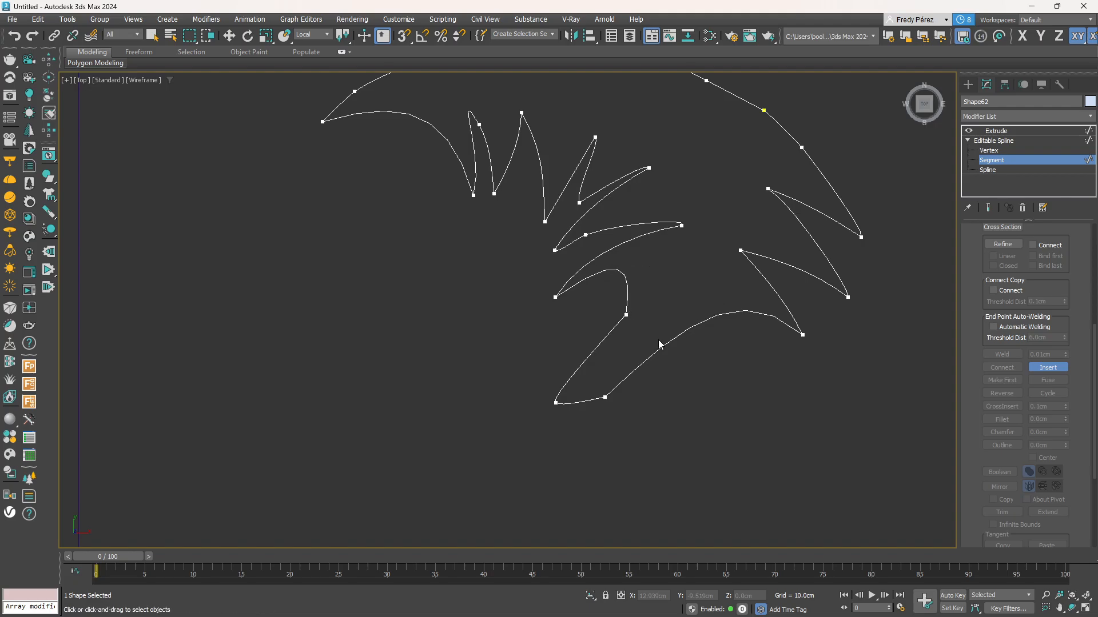
scroll(659, 344, "down", 3)
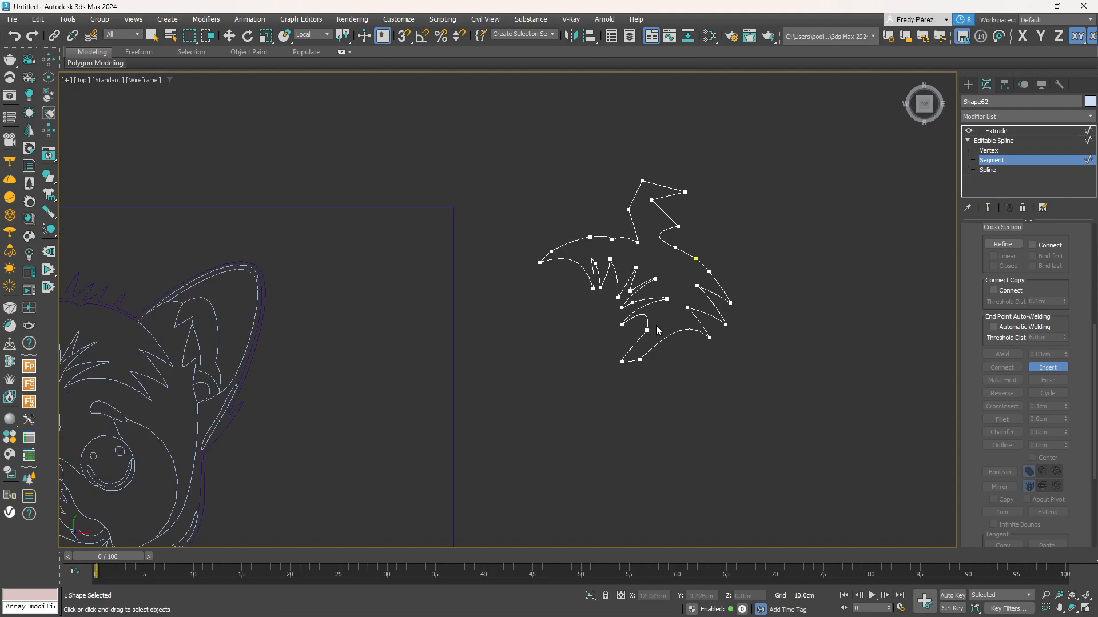
Examine the height of the newly inserted vertices in the orthographic view, first on the spline and then on its extrusion
left_click(1086, 610)
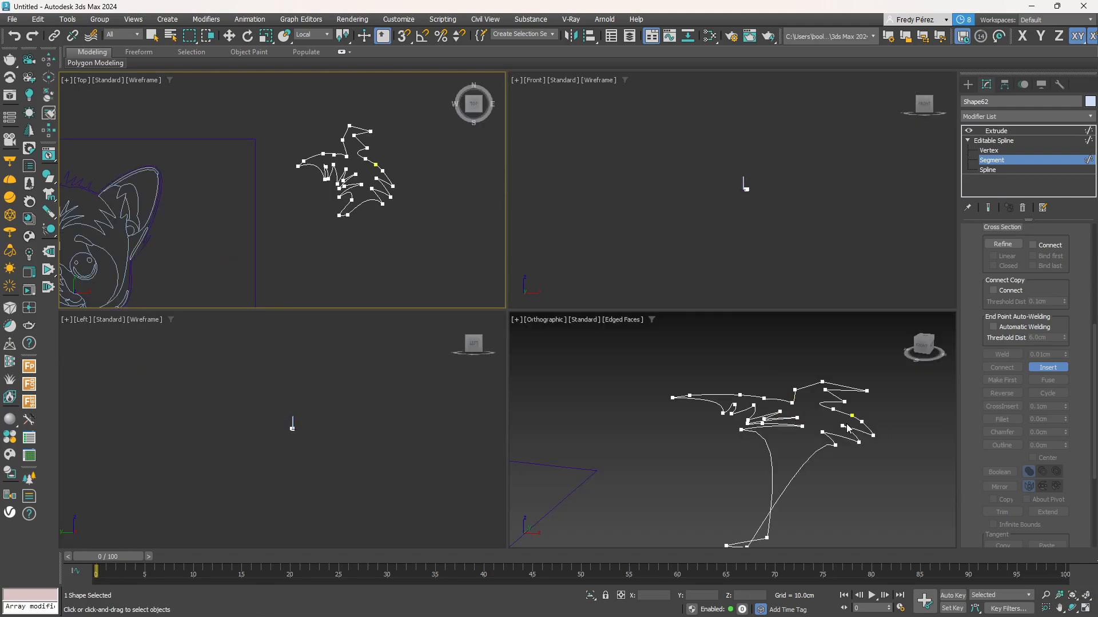
left_click(1085, 608)
middle_click_drag(633, 383, 666, 394, "alt")
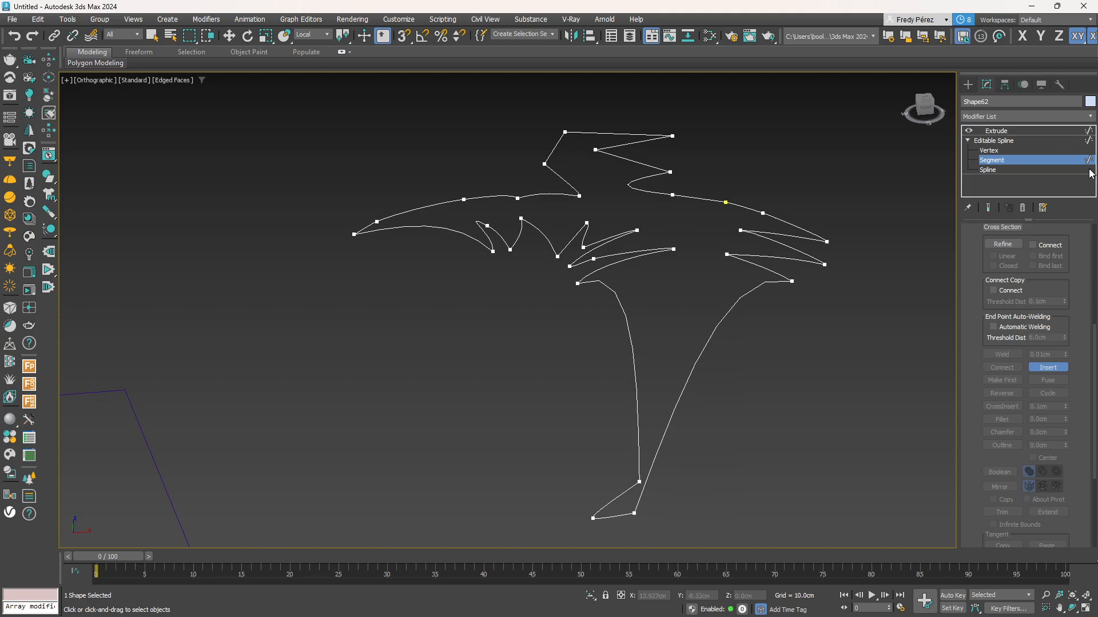
left_click(1058, 141)
left_click(1052, 132)
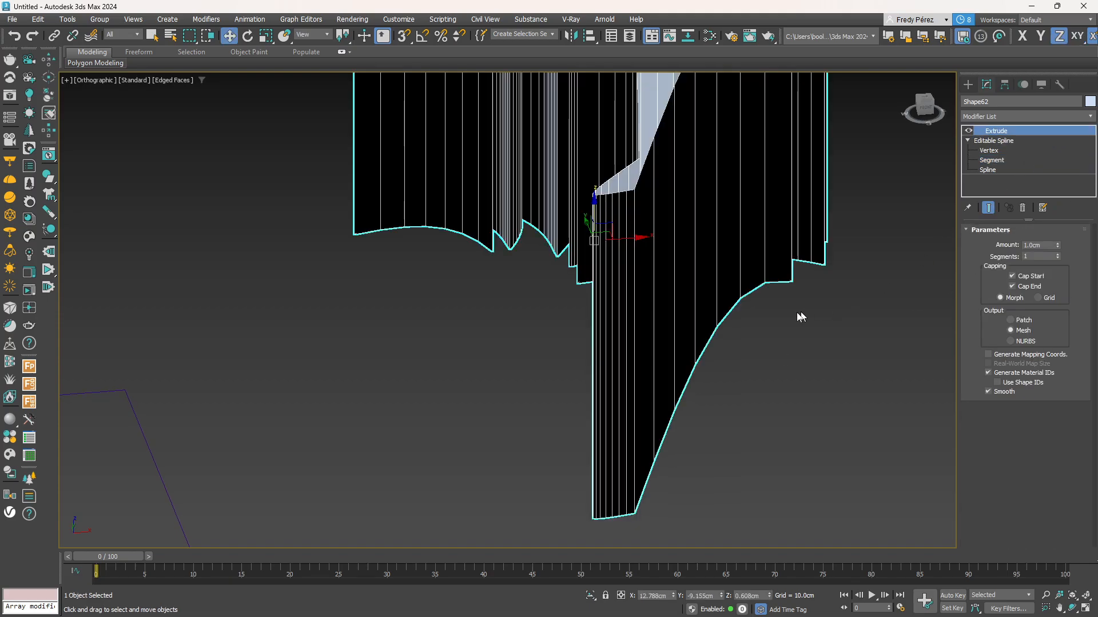
middle_click_drag(798, 312, 829, 354, "alt")
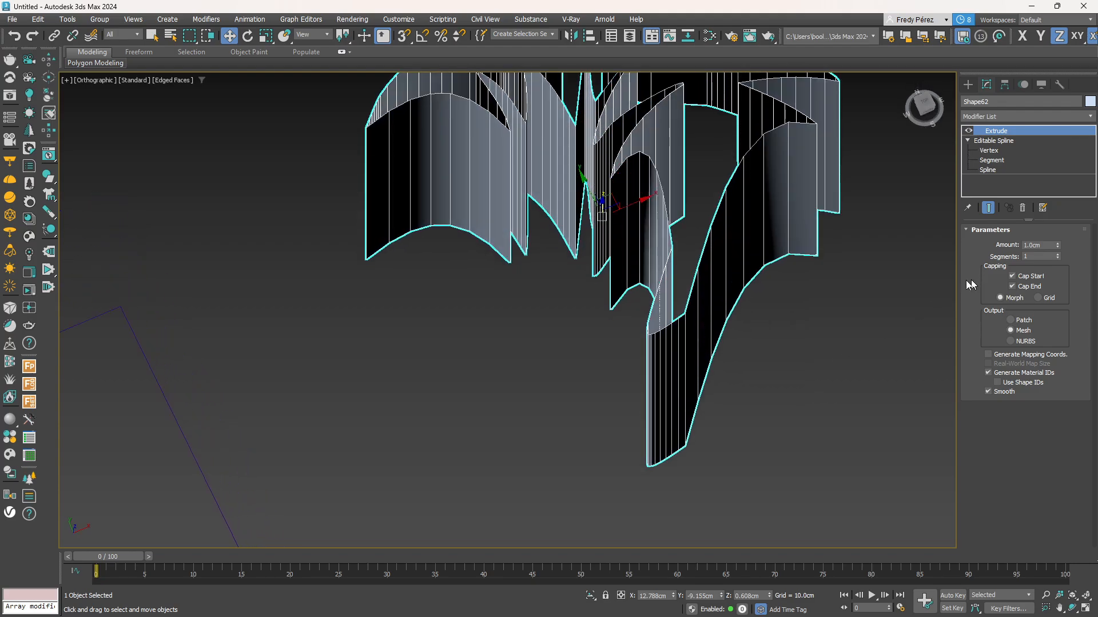
scroll(862, 265, "down", 3)
middle_click_drag(862, 264, 756, 295)
Select all the tuft spline's vertices and weld them with a 0.01 cm threshold
left_click(989, 151)
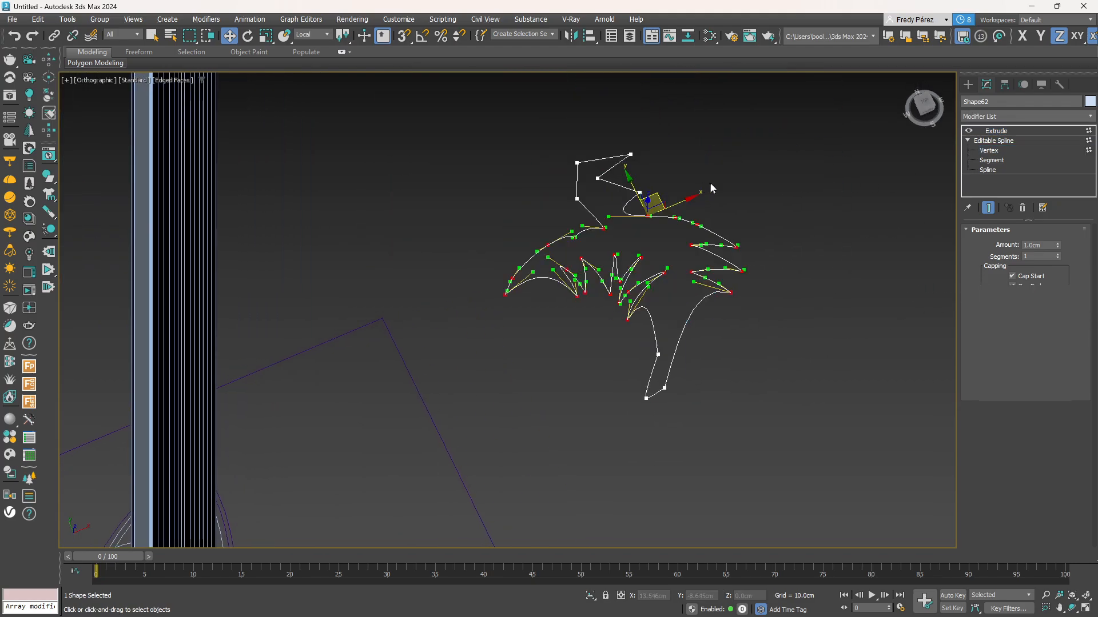
left_click_drag(478, 113, 837, 461)
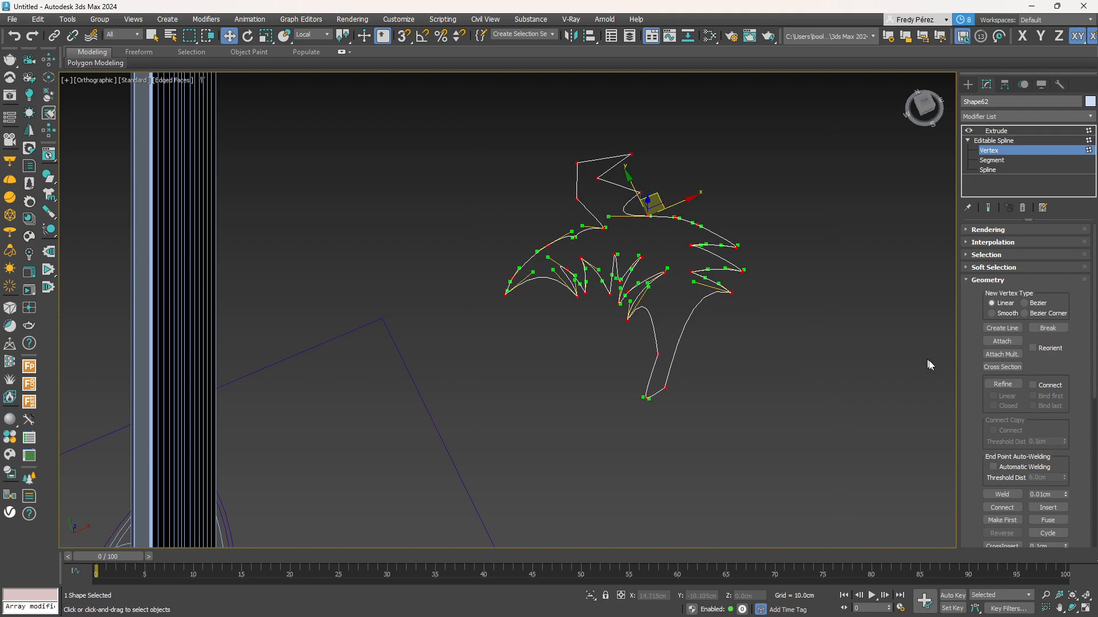
left_click(1003, 496)
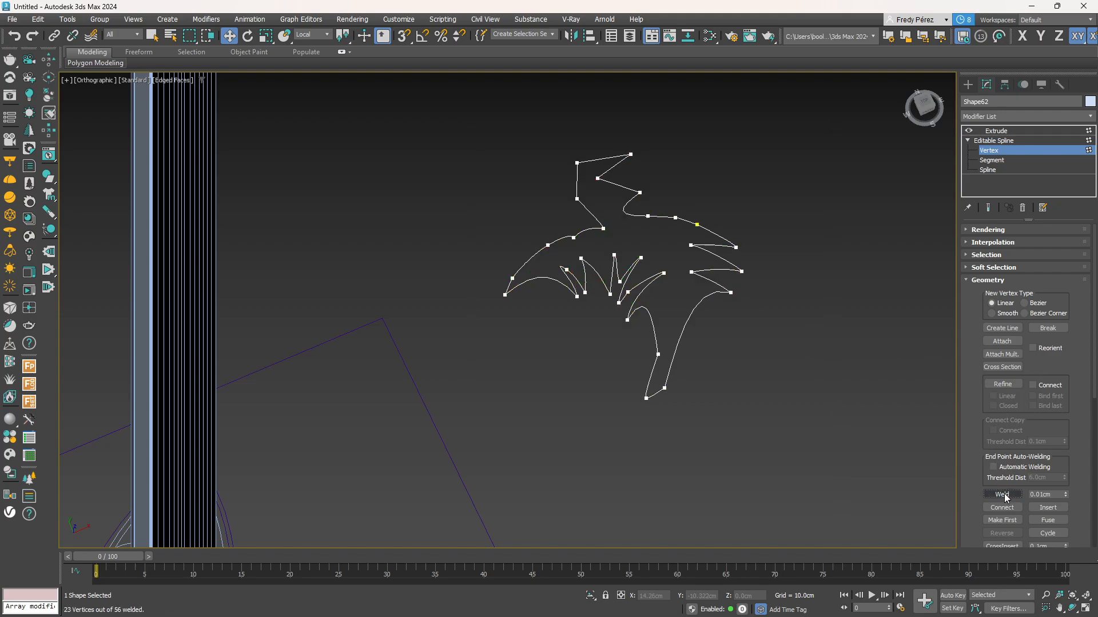
left_click(1053, 140)
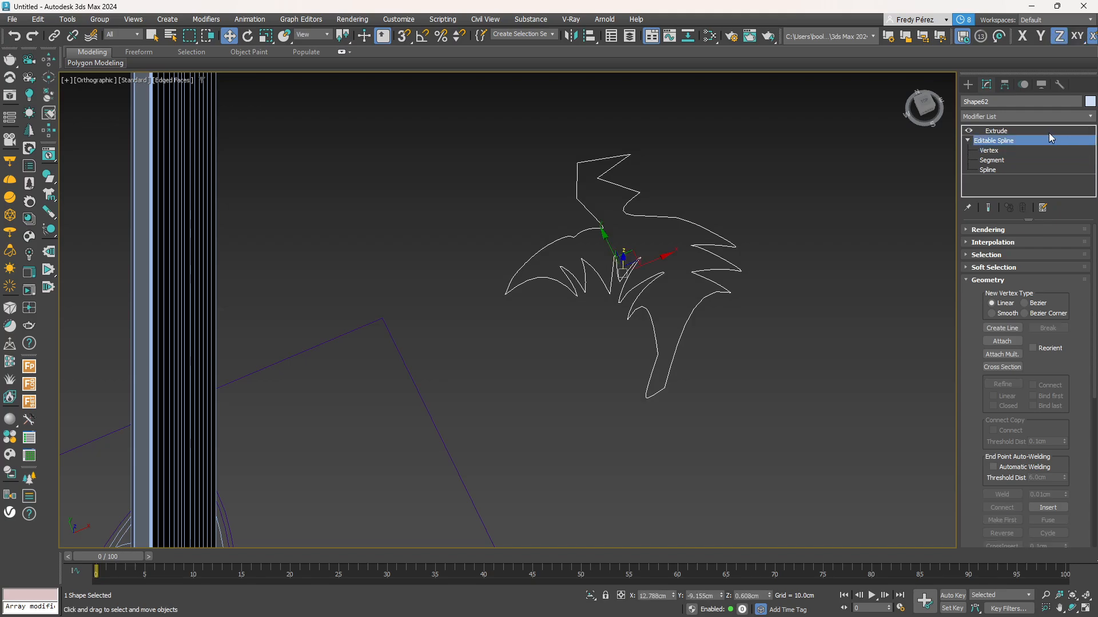
Inspect the extruded tuft from several angles, checking how its lower spike and walls follow the uneven outline
left_click(1042, 131)
middle_click_drag(764, 323, 654, 291, "alt")
scroll(601, 258, "up", 5)
mouse_move(600, 263)
middle_mouse_down("alt")
mouse_move(605, 328)
mouse_move(647, 309)
mouse_move(618, 269)
middle_mouse_up("alt")
scroll(612, 271, "down", 4)
middle_click_drag(651, 357, 611, 345, "alt")
scroll(557, 385, "up", 5)
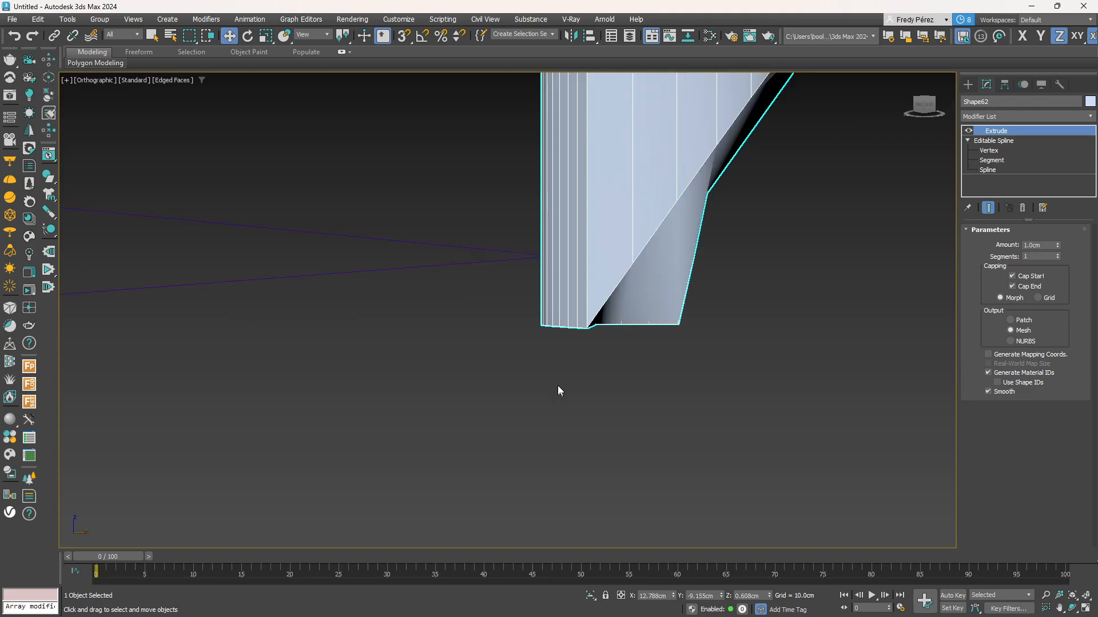
scroll(553, 324, "down", 3)
middle_click_drag(675, 119, 572, 172)
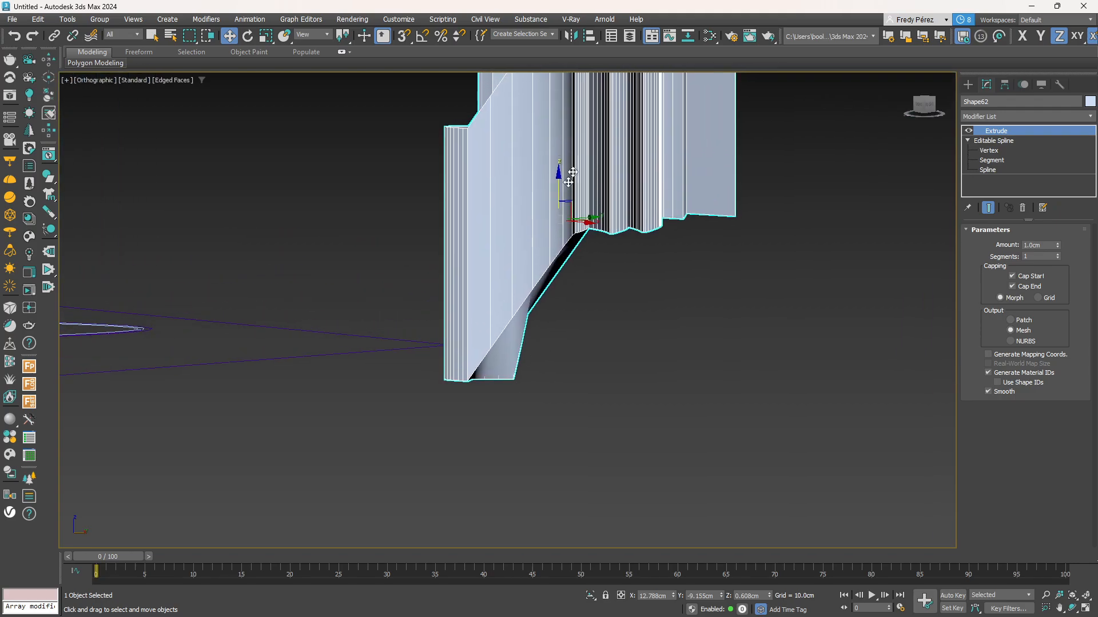
middle_click_drag(611, 318, 719, 344, "alt")
scroll(721, 346, "down", 4)
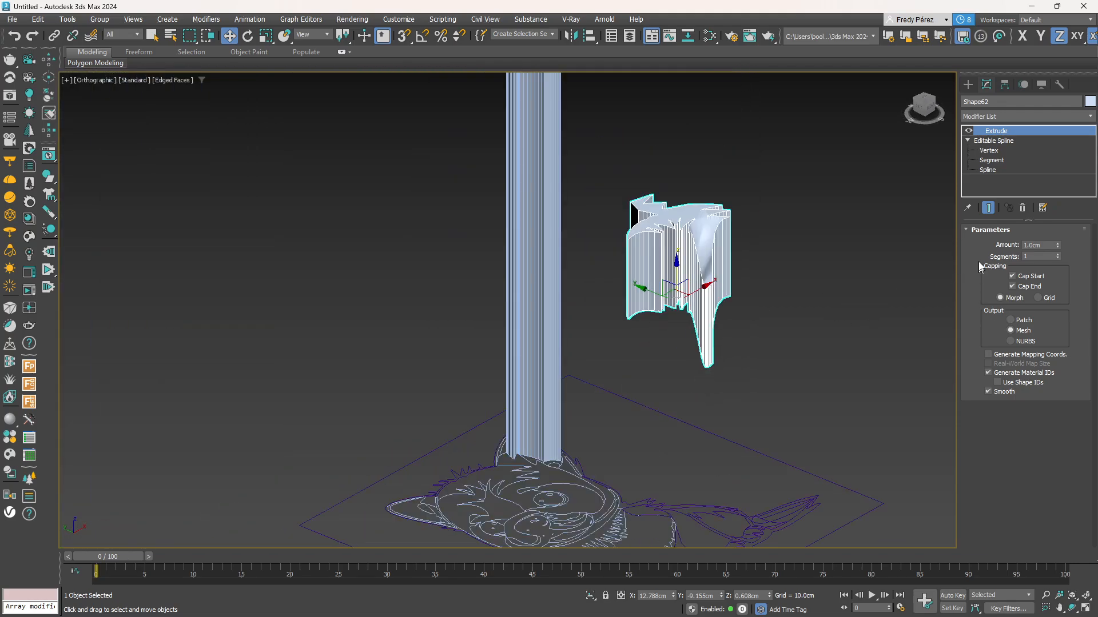
Return to segment editing of the tuft's spline and maximize the Top view
left_click(990, 161)
middle_click_drag(759, 279, 743, 290)
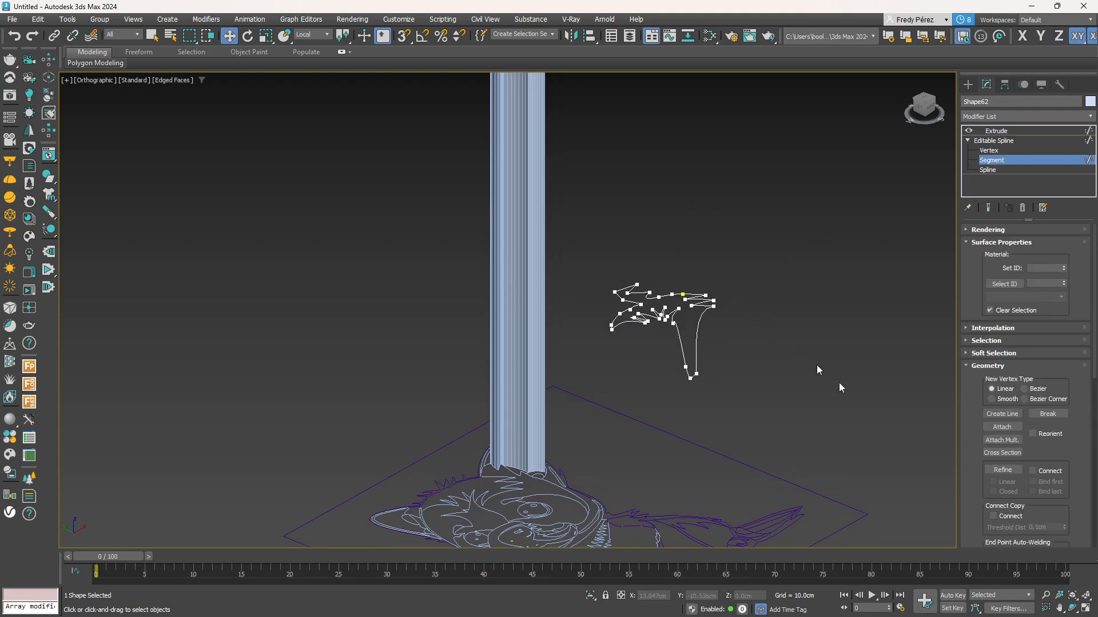
left_click(1082, 610)
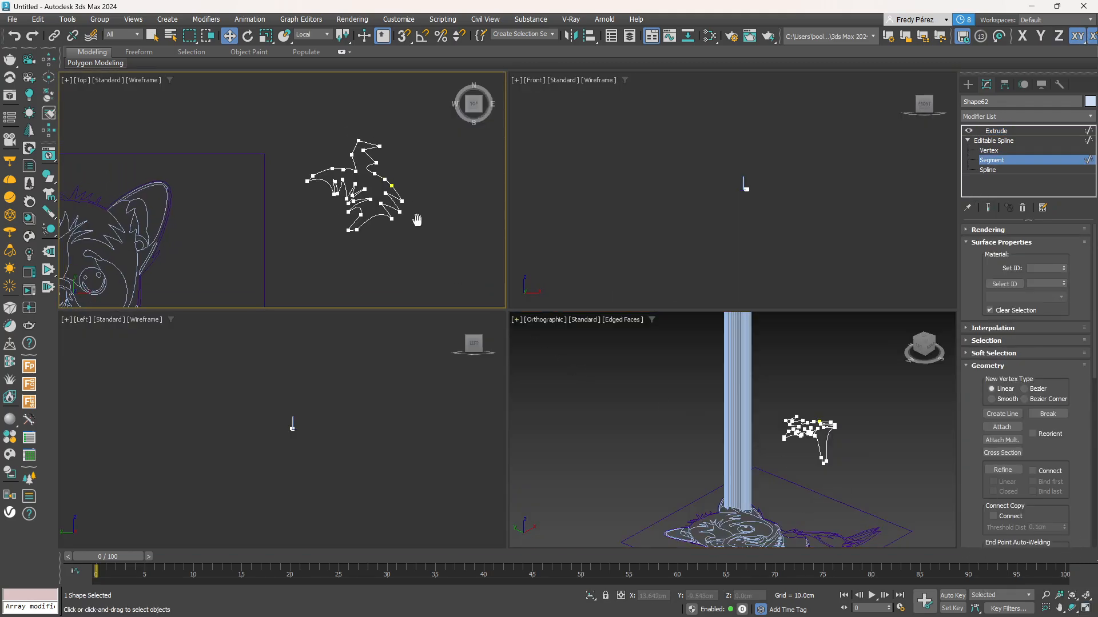
left_click(1082, 611)
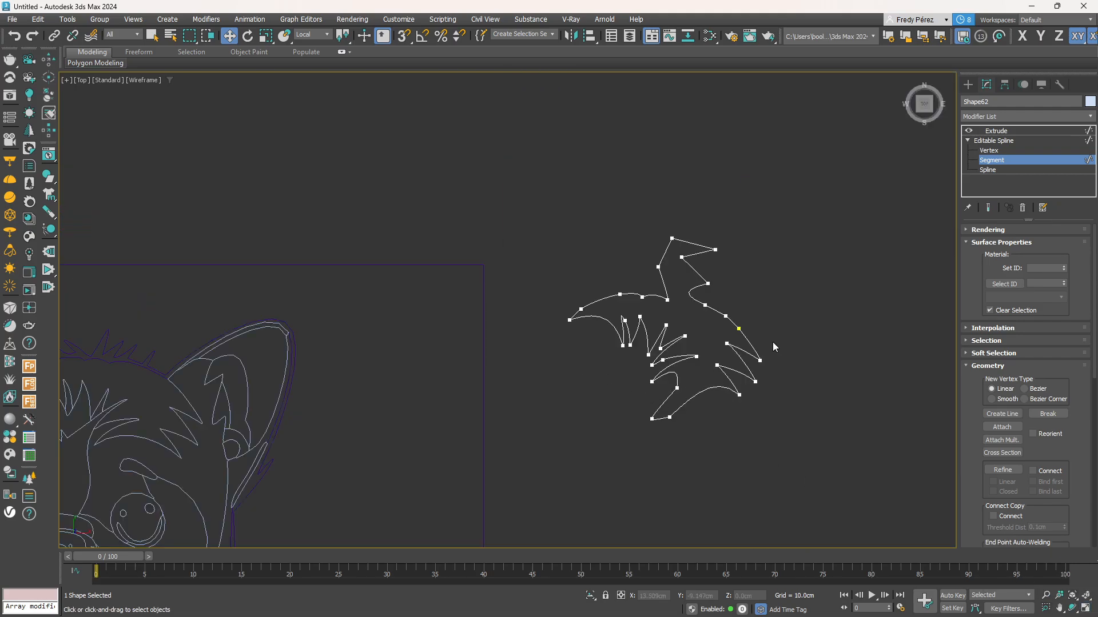
scroll(773, 342, "up", 4)
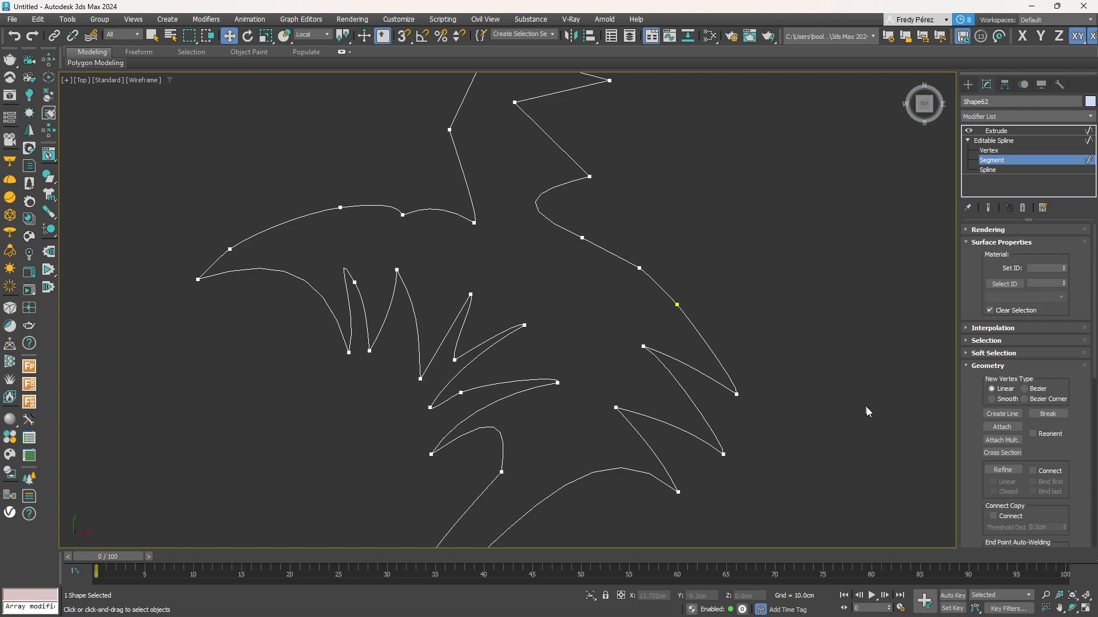
scroll(969, 376, "down", 8)
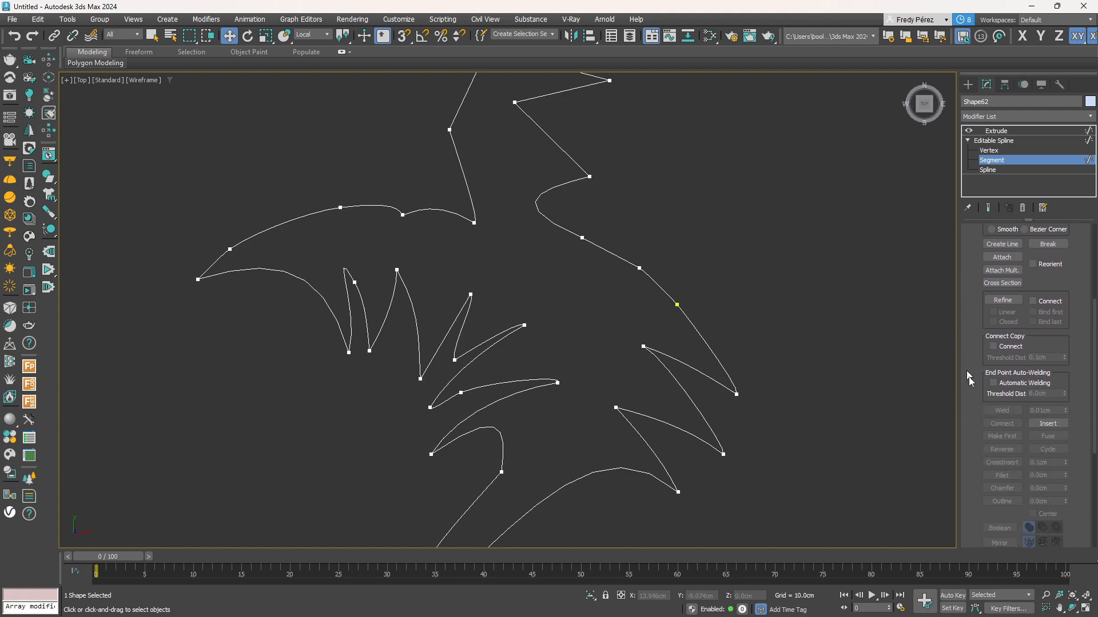
scroll(975, 423, "down", 3)
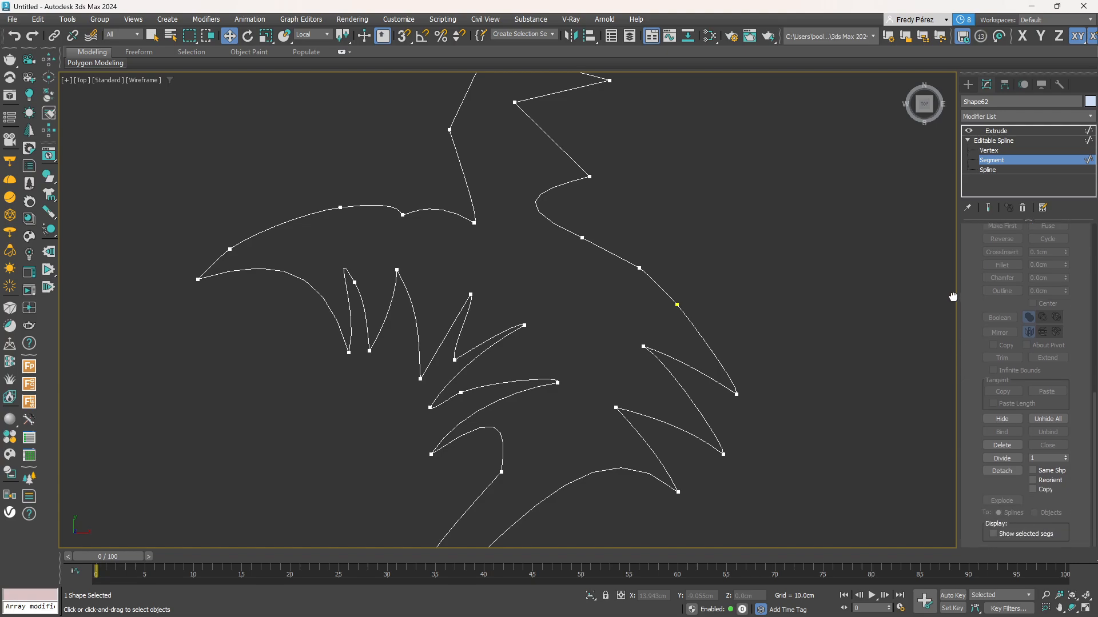
middle_click_drag(598, 264, 585, 322)
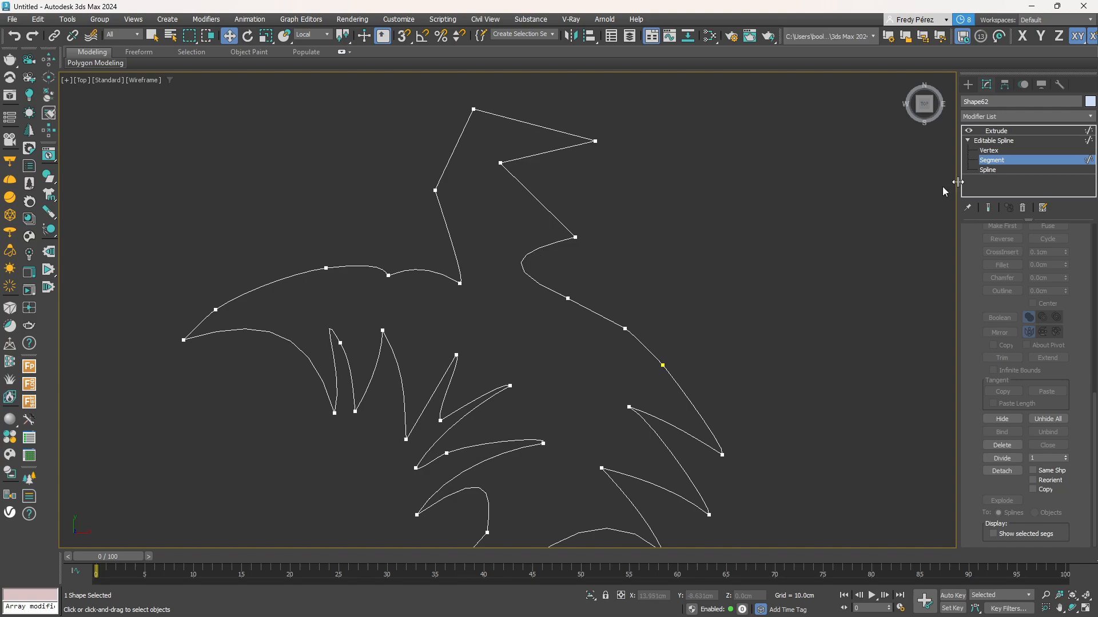
left_click(532, 196)
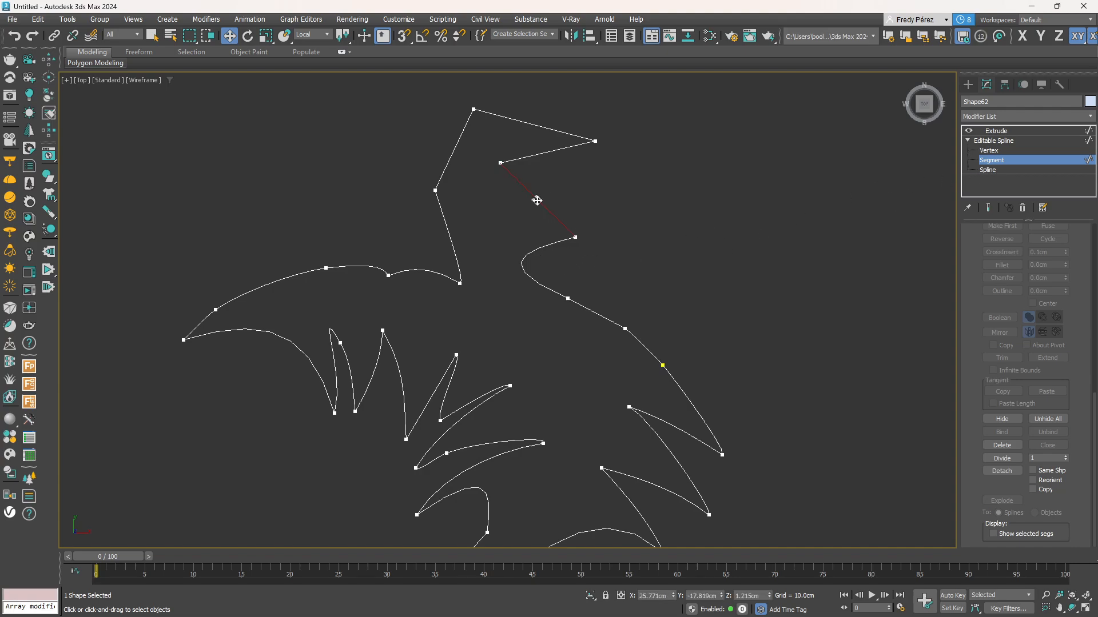
left_click(554, 243, "ctrl")
left_click(595, 310, "ctrl")
left_click(570, 187)
Select the six connected segments forming the tuft's upper spike and detach them as a new shape named Mechon
left_click(545, 247)
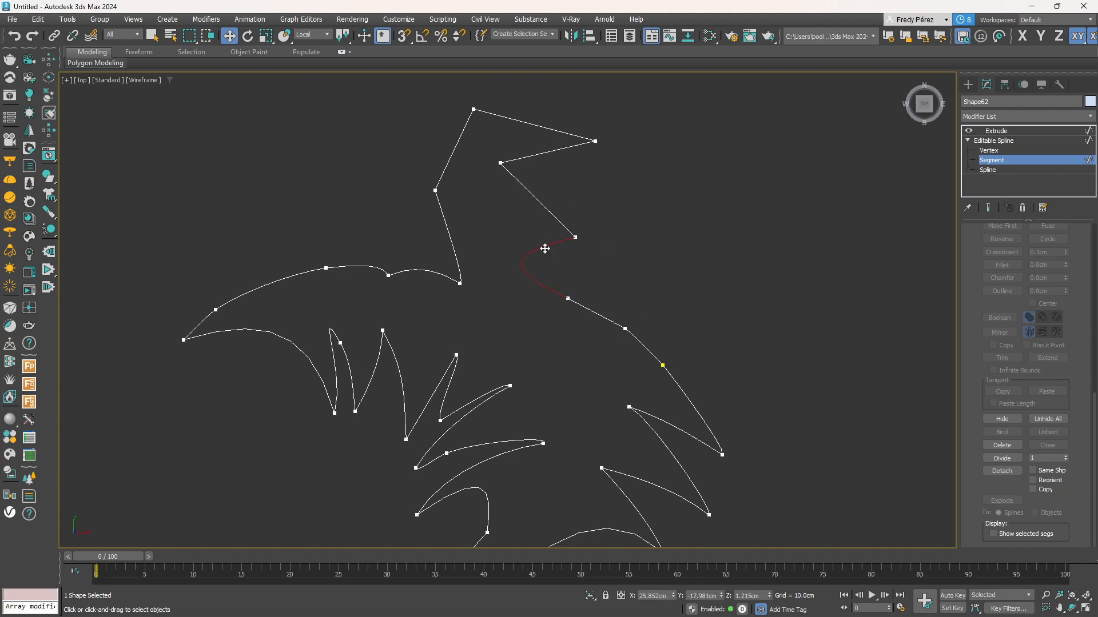
left_click(539, 202, "ctrl")
left_click(547, 152, "ctrl")
left_click(548, 129, "ctrl")
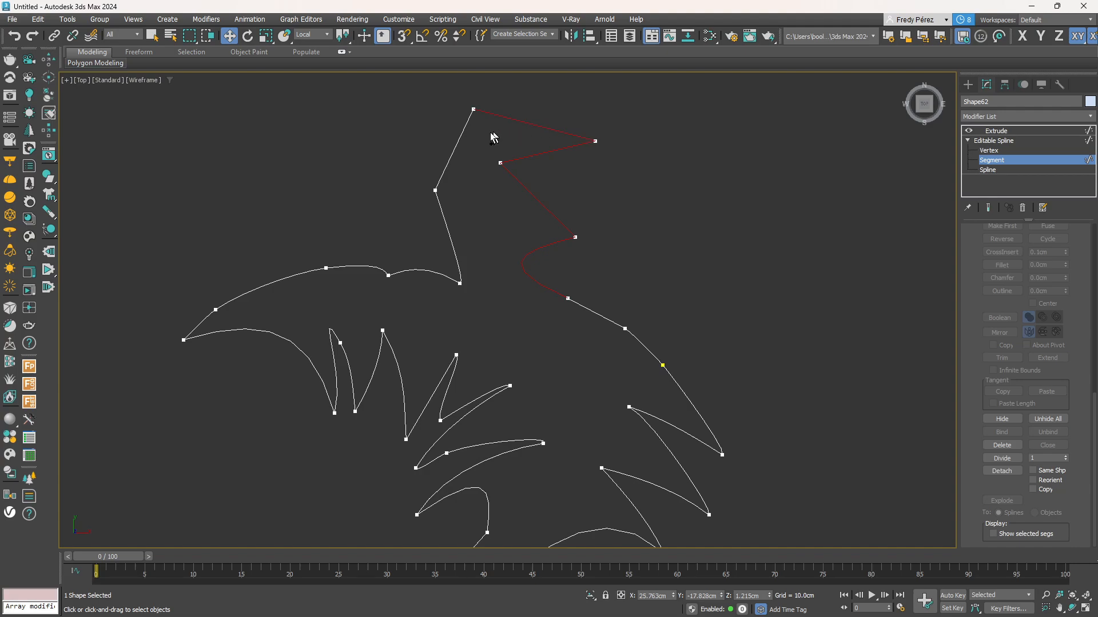
left_click(458, 137, "ctrl")
left_click(446, 229, "ctrl")
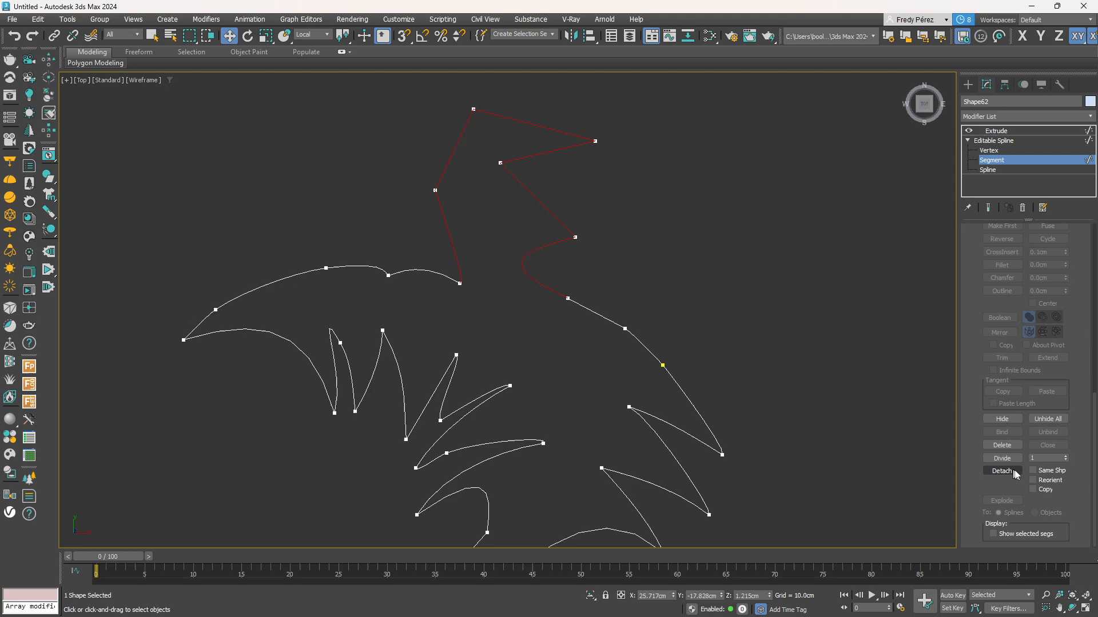
left_click_drag(979, 269, 968, 244)
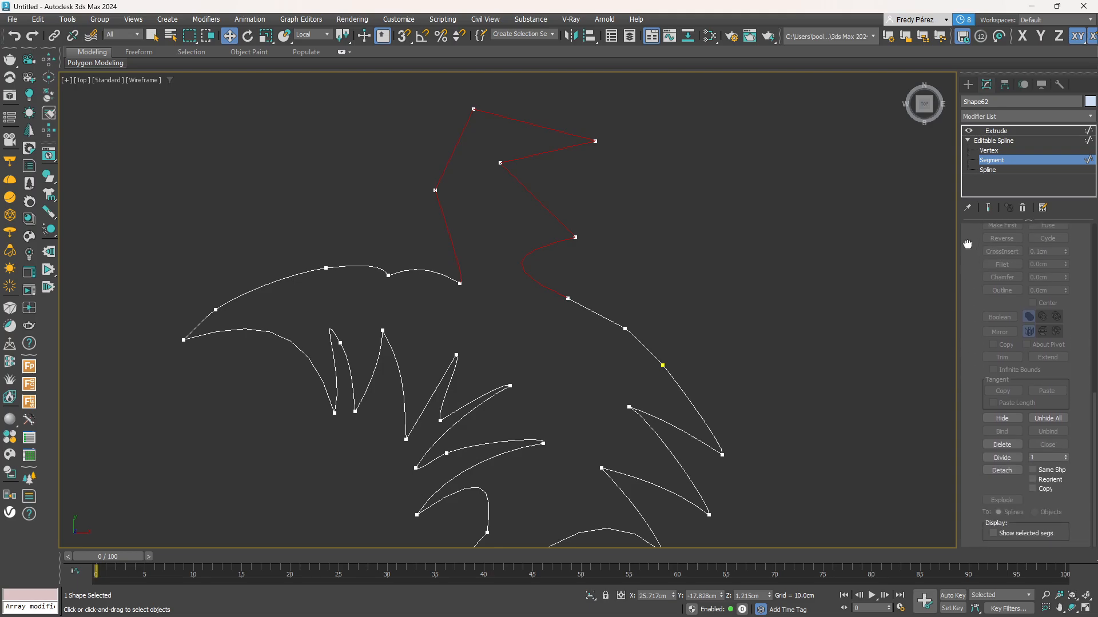
left_click(1003, 472)
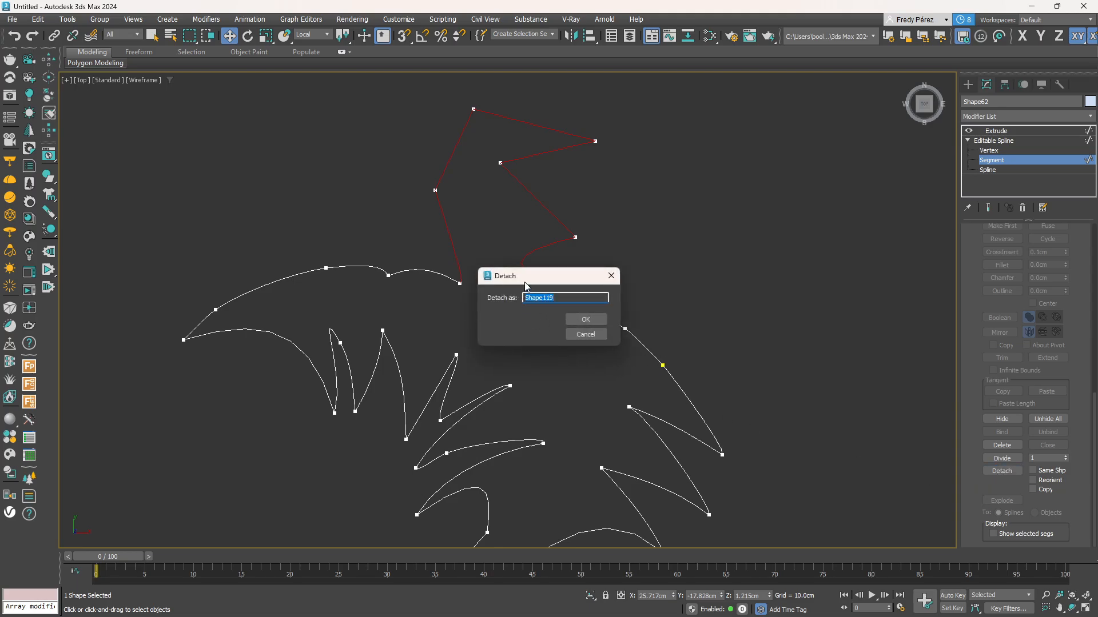
left_click_drag(527, 286, 713, 248)
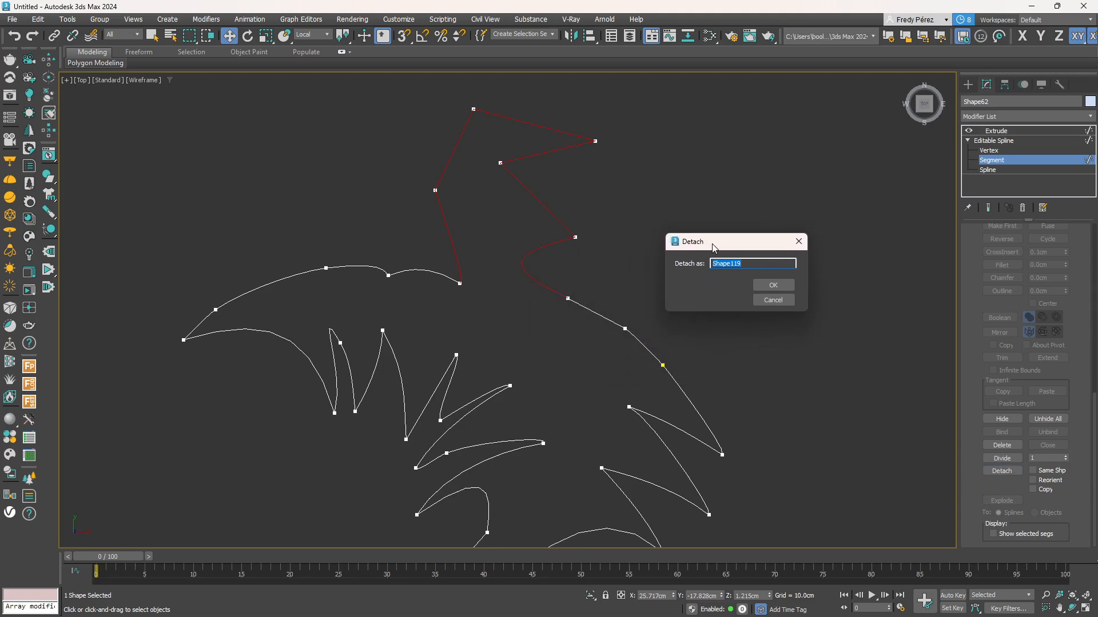
type("Mechon")
left_click(773, 286)
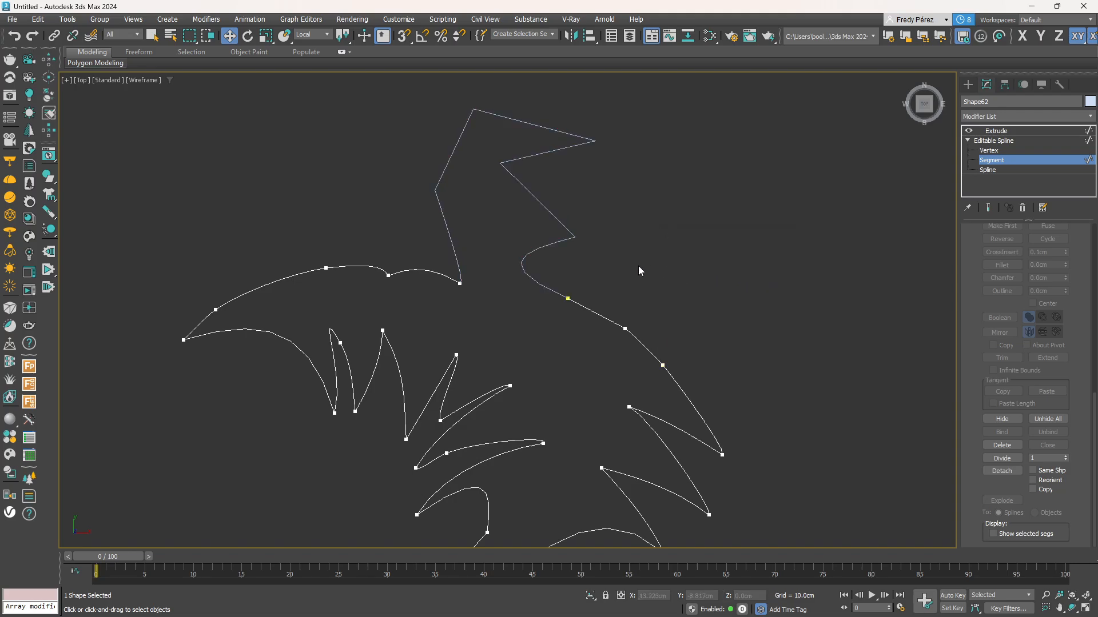
Leave segment editing, select the detached Mechon spline and move it up, away from the tuft
left_click(1023, 141)
left_click(534, 207)
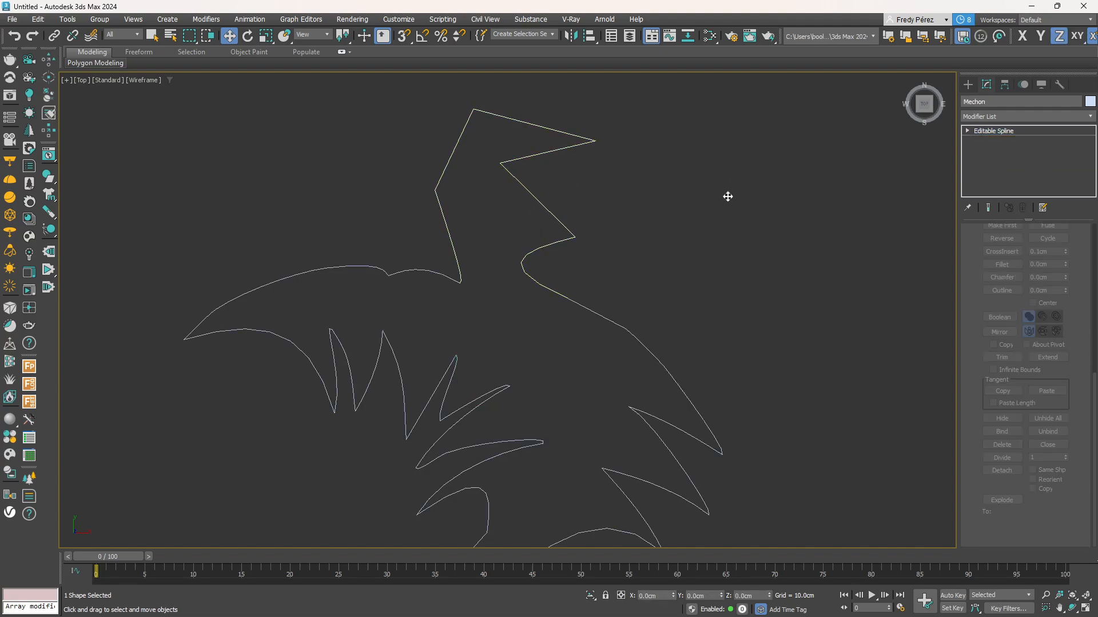
scroll(546, 229, "down", 10)
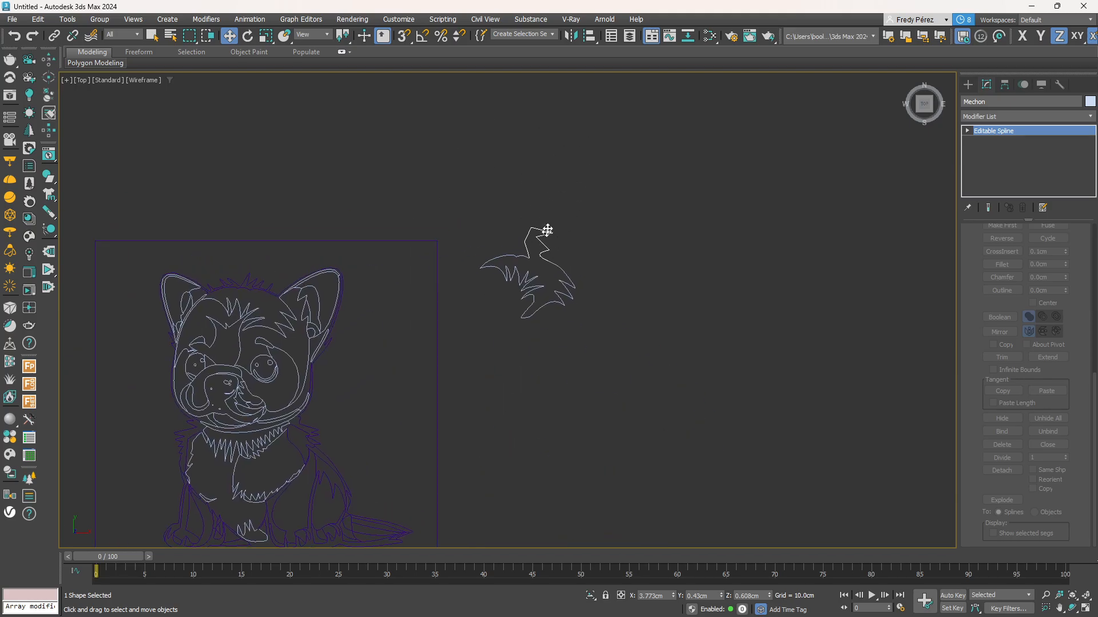
left_click(574, 173)
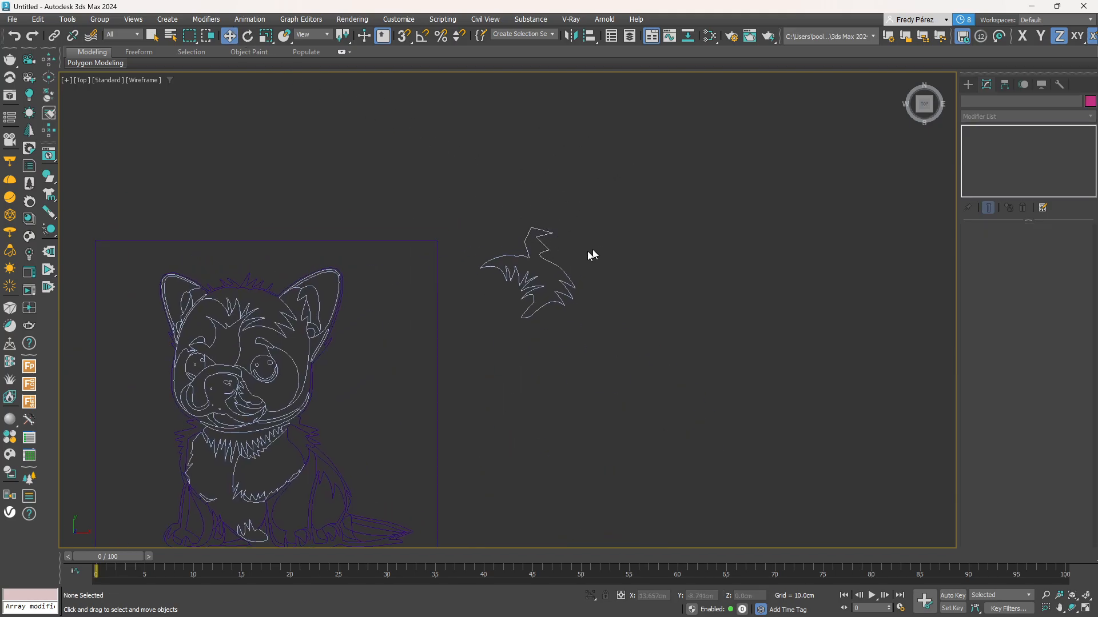
left_click(545, 241)
scroll(548, 246, "down", 8)
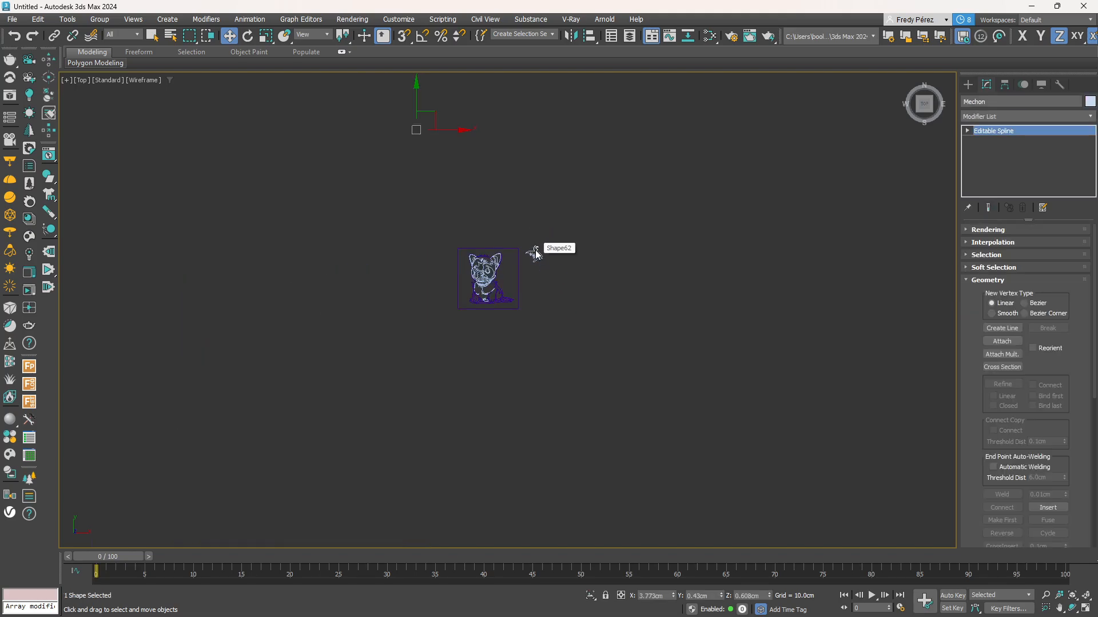
mouse_move(445, 120)
left_mouse_down()
mouse_move(446, 87)
mouse_move(434, 105)
left_mouse_up()
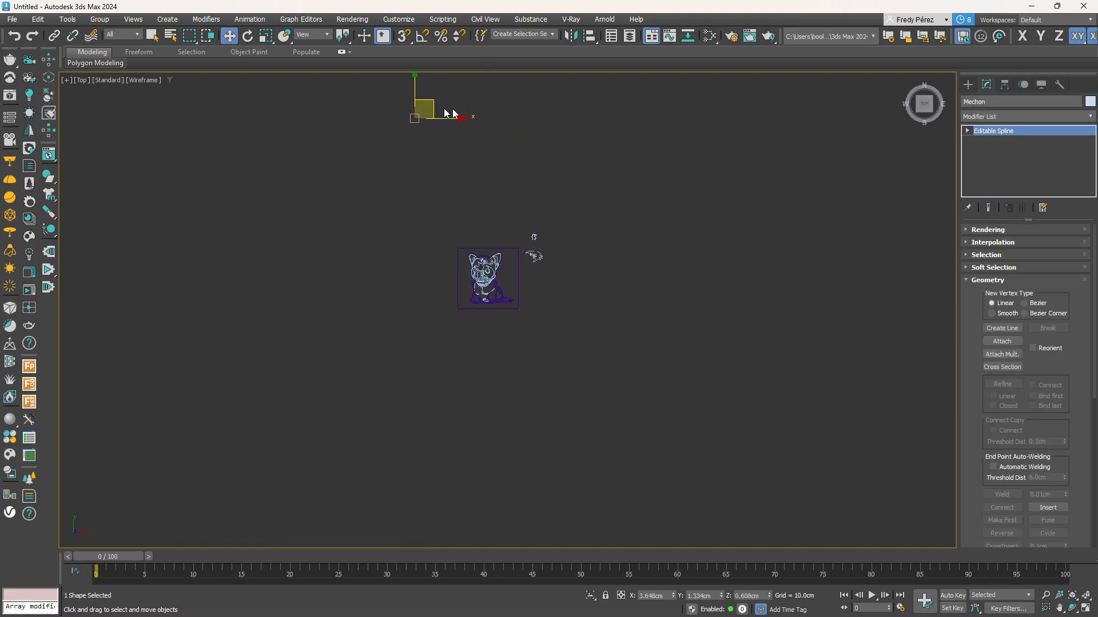
Center the Mechon spline's pivot on the object, then move the spline to about X 13.4 cm, Y -8.2 cm
left_click(1004, 85)
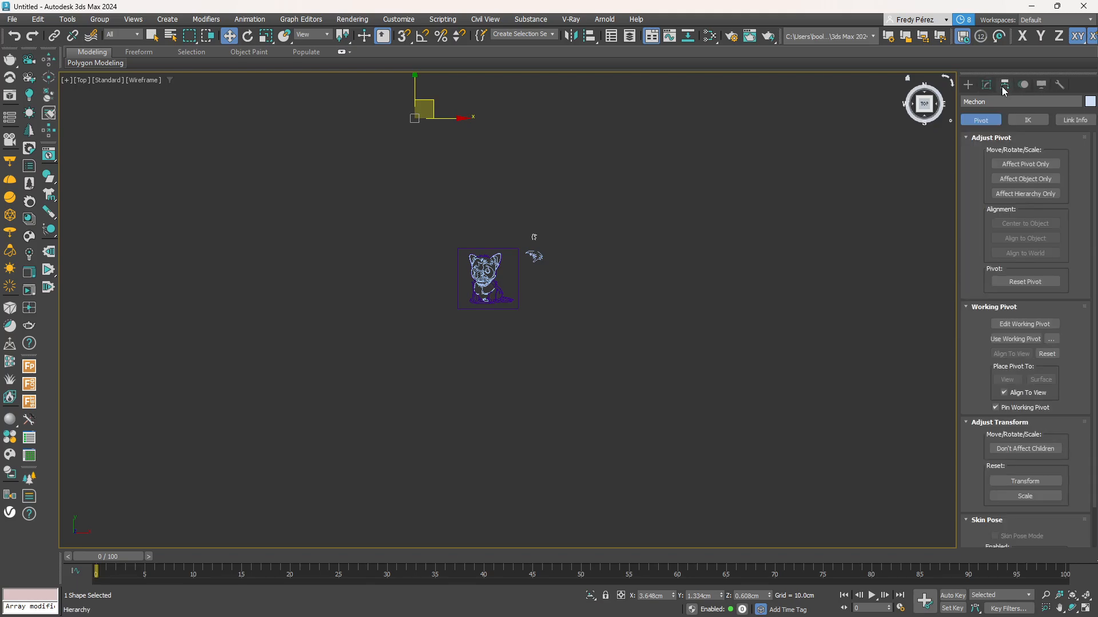
left_click(1024, 164)
left_click(1025, 224)
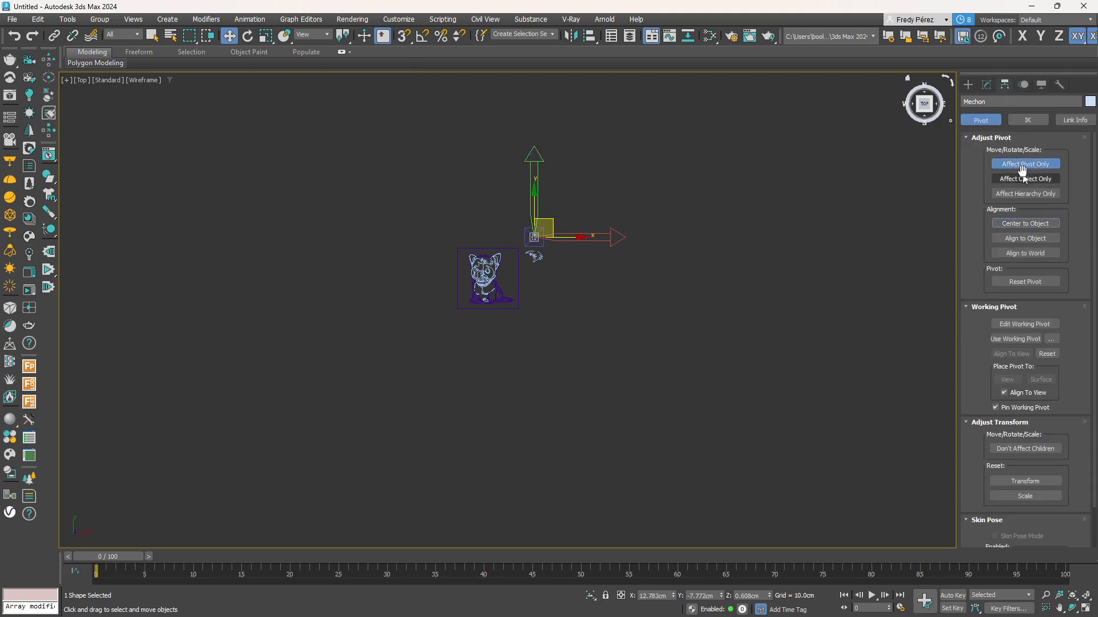
left_click(1024, 164)
scroll(596, 236, "up", 3)
scroll(449, 243, "up", 4)
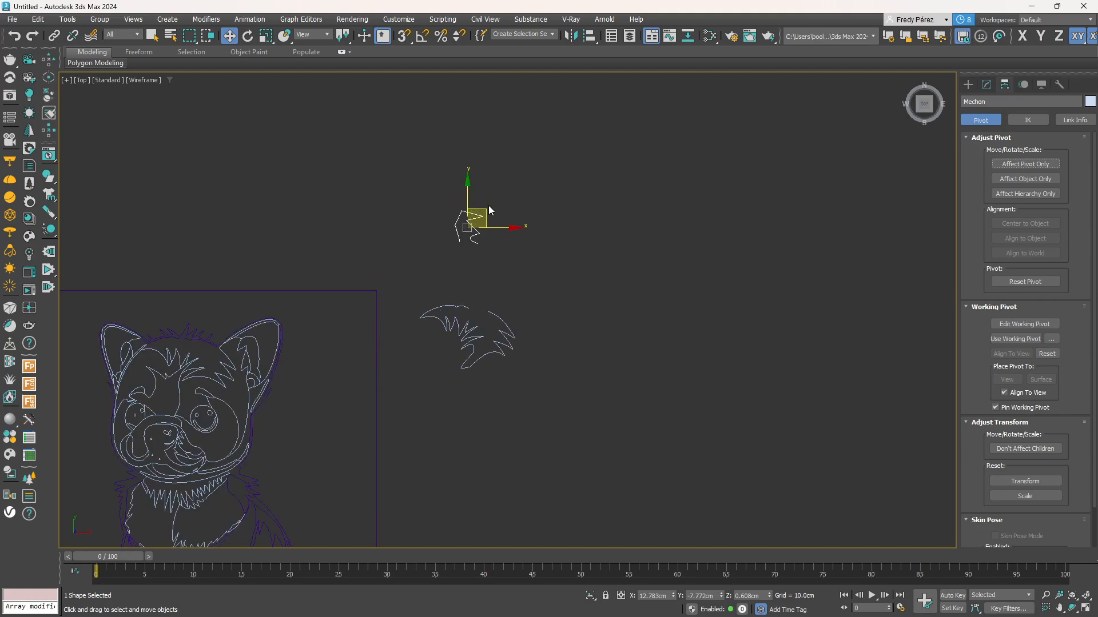
left_click_drag(480, 214, 526, 248)
scroll(493, 299, "up", 3)
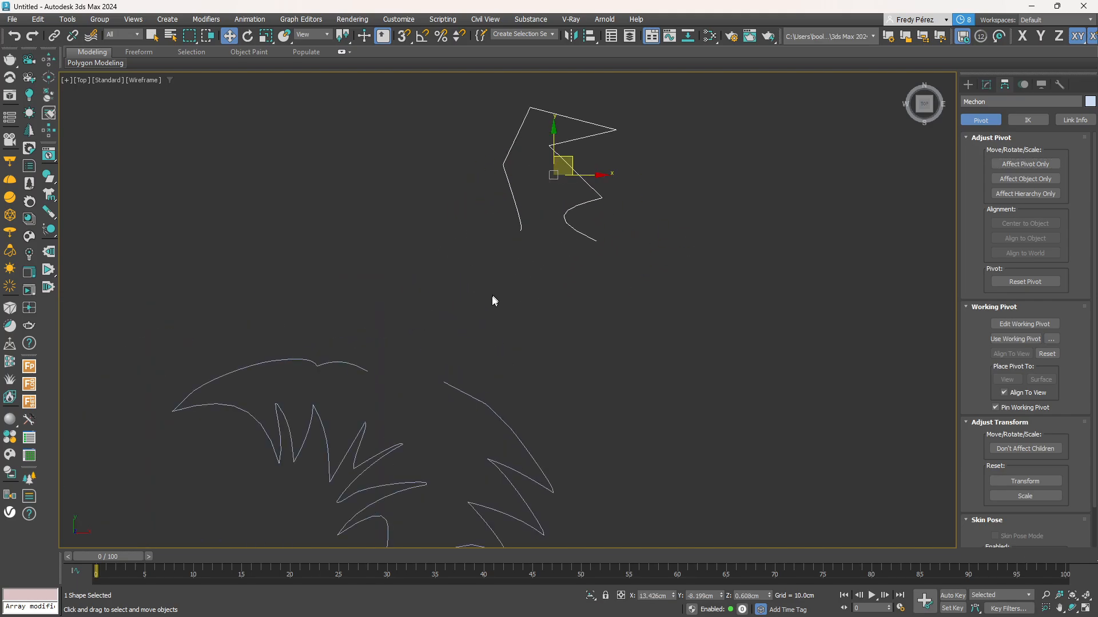
Return to segment editing of the tuft and divide its long outer right-hand segment with a Divide value of 2
scroll(502, 317, "up", 3)
left_click(511, 323)
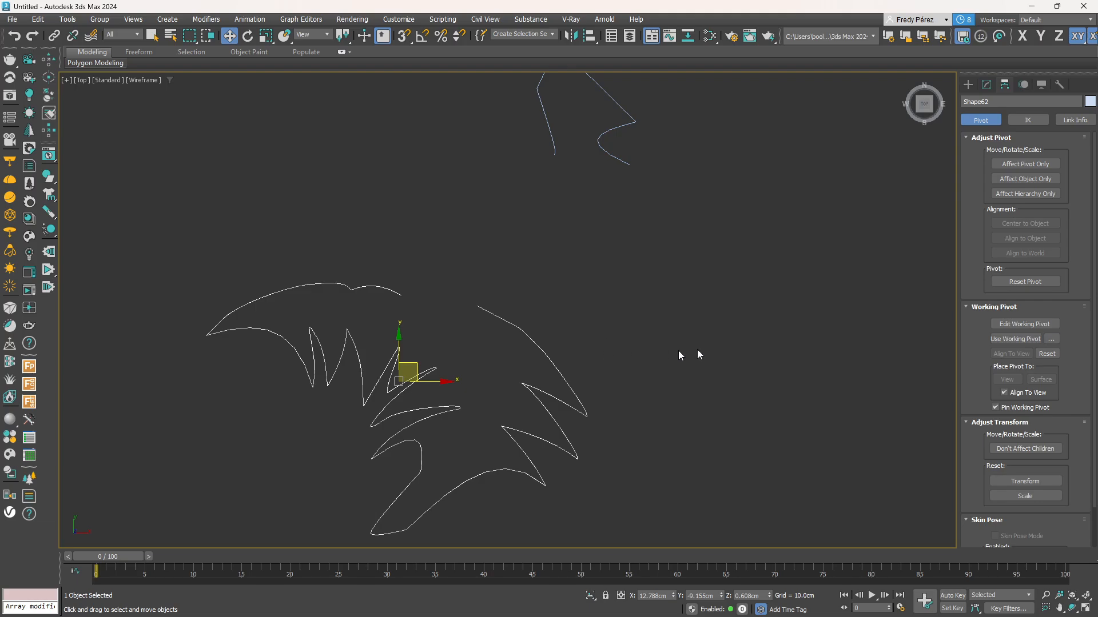
left_click(986, 84)
left_click(995, 161)
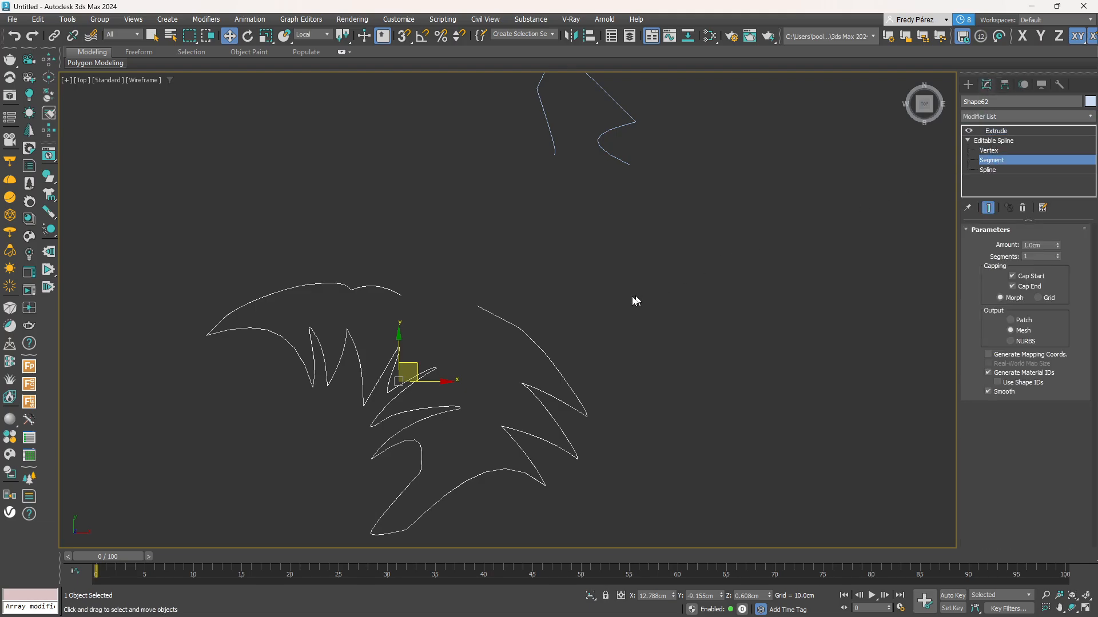
scroll(580, 320, "up", 5)
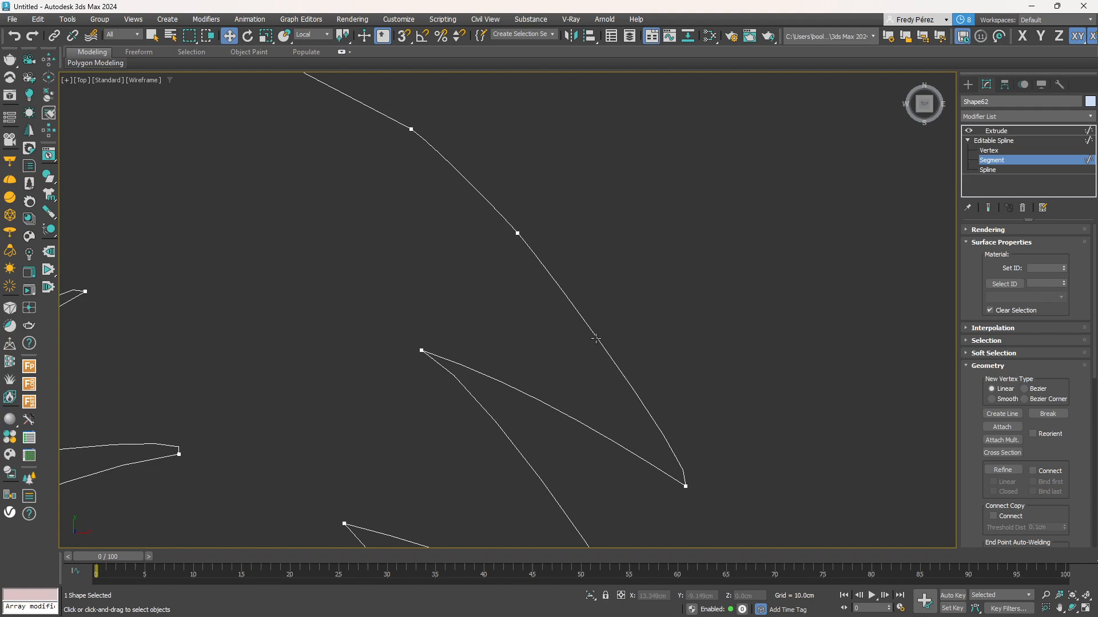
left_click(592, 340)
left_click_drag(969, 417, 937, 37)
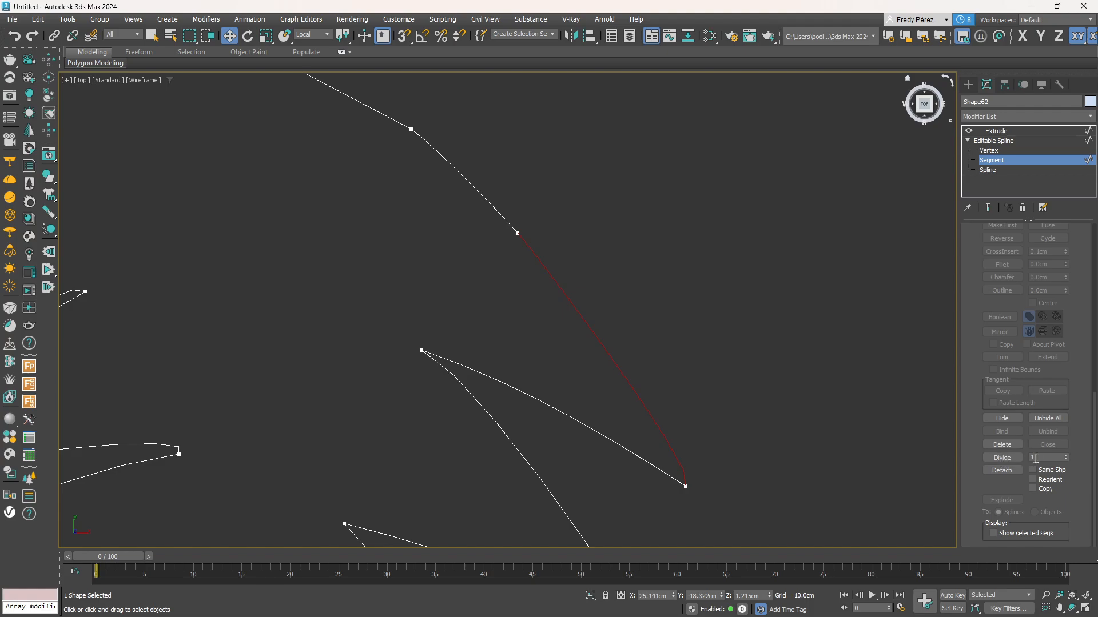
left_click(1065, 457)
left_click(1002, 459)
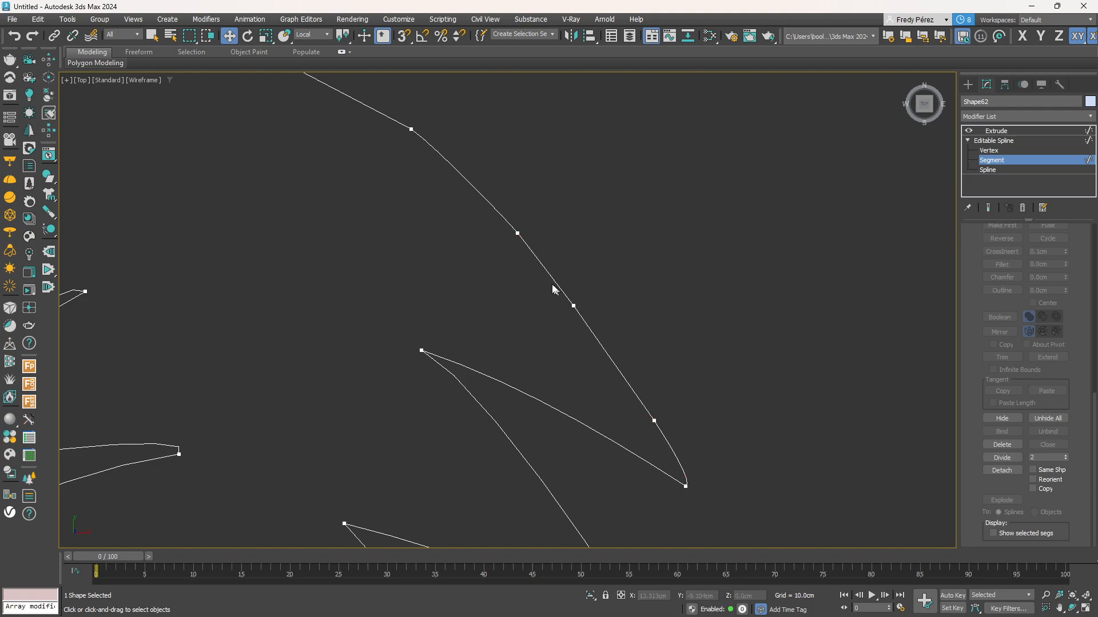
Try moving the middle and lower pieces of the divided tuft segment, cancelling each move
mouse_move(561, 291)
left_mouse_down()
mouse_move(519, 289)
mouse_move(554, 275)
mouse_move(561, 291)
left_mouse_up()
left_click_drag(600, 342, 646, 313)
right_click(646, 314)
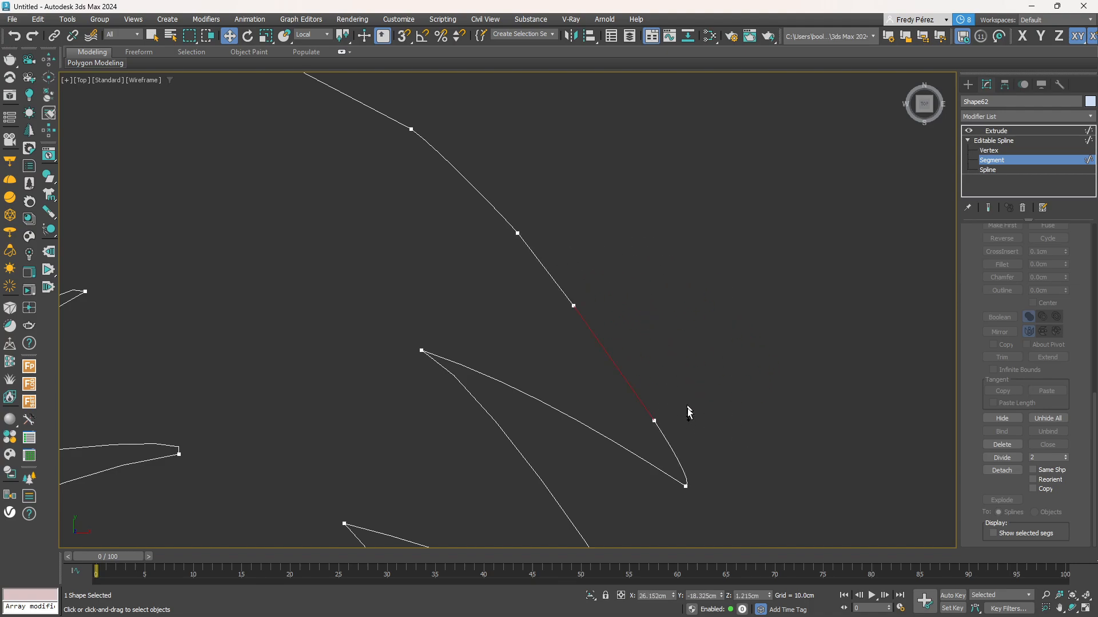
left_click_drag(673, 451, 691, 427)
right_click(691, 426)
left_click(594, 333)
left_click(1058, 457)
Leave segment editing and move the dog's right-hand cheek outline, Shape70, outside the drawing to about X 12.6 cm, Y -10.8 cm
scroll(759, 279, "down", 5)
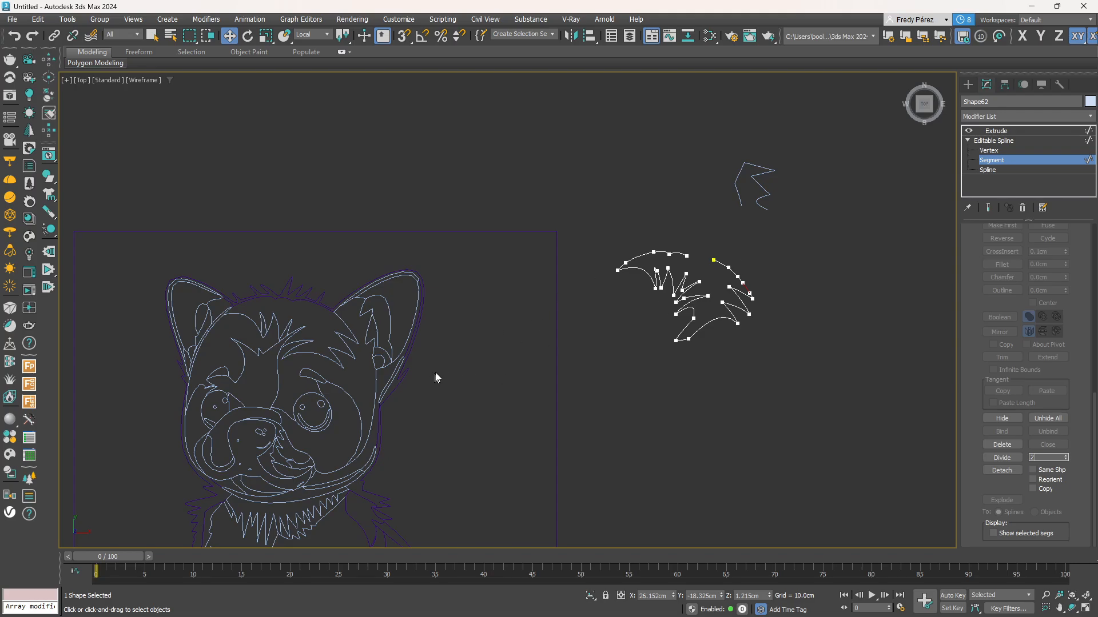
scroll(482, 360, "up", 4)
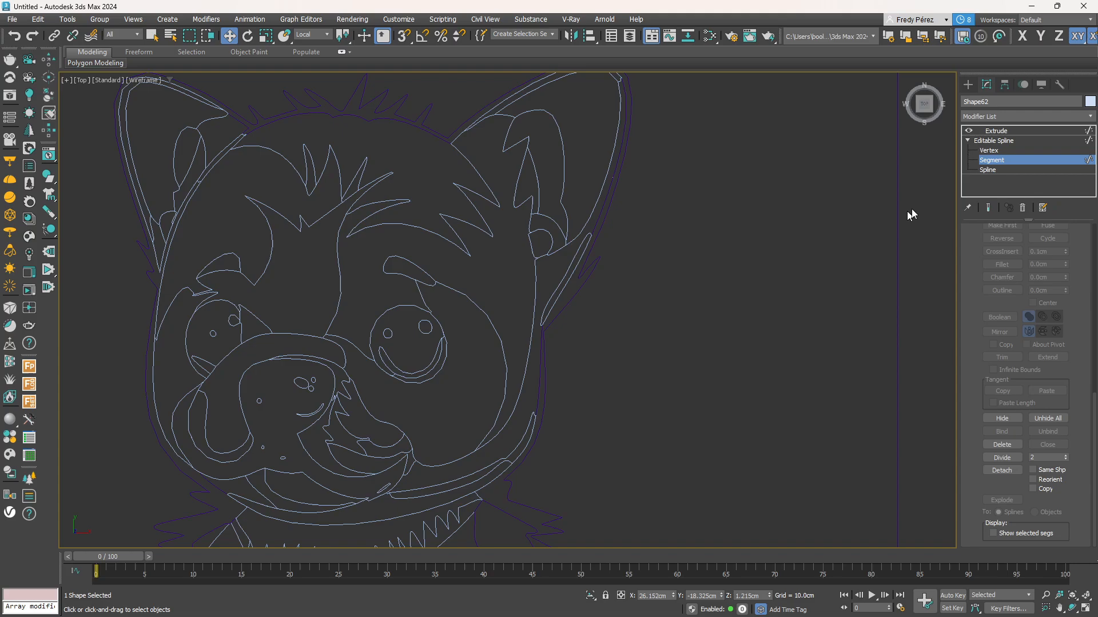
left_click(984, 161)
left_click(498, 338)
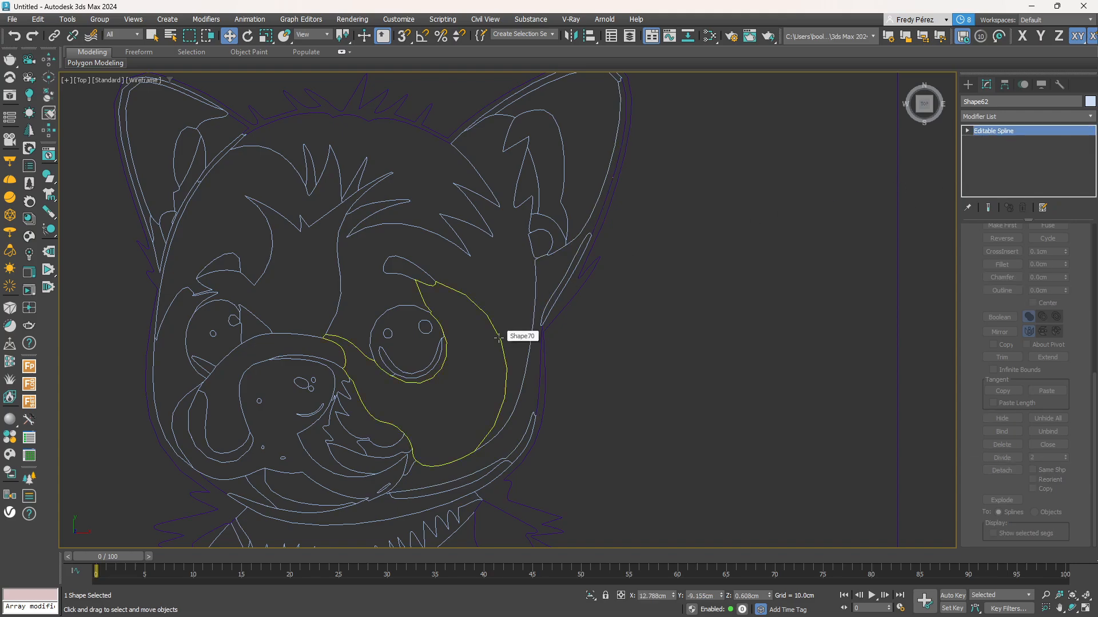
left_click(498, 338)
scroll(495, 343, "down", 4)
left_click_drag(485, 348, 832, 374)
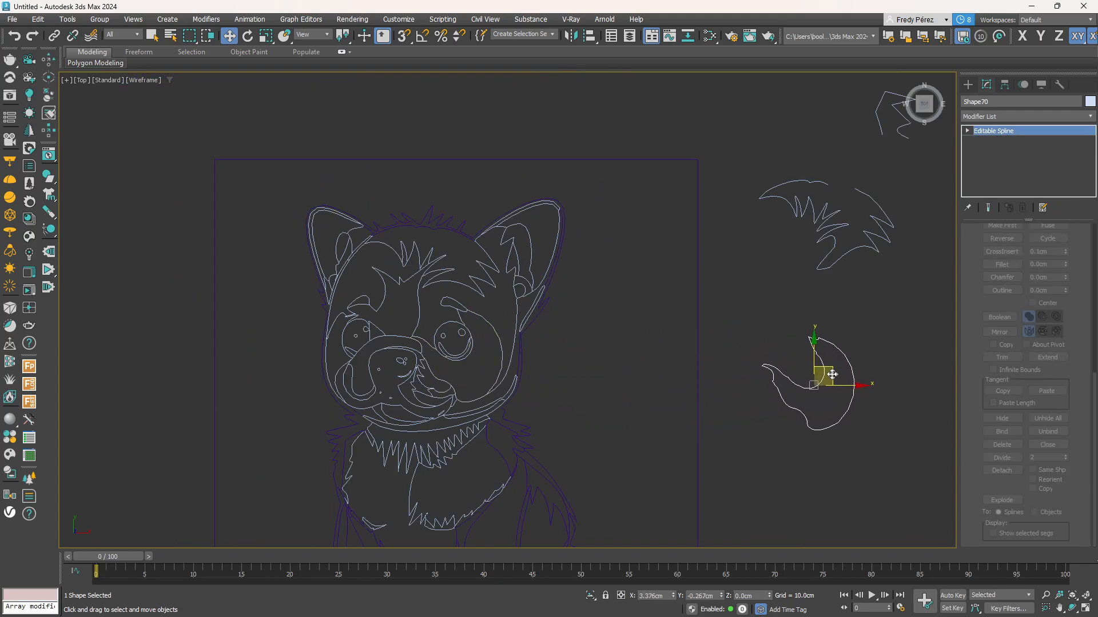
Enter Spline sub-object editing of the cheek shape and select its entire closed outline
scroll(857, 392, "up", 6)
middle_click_drag(748, 367, 601, 318)
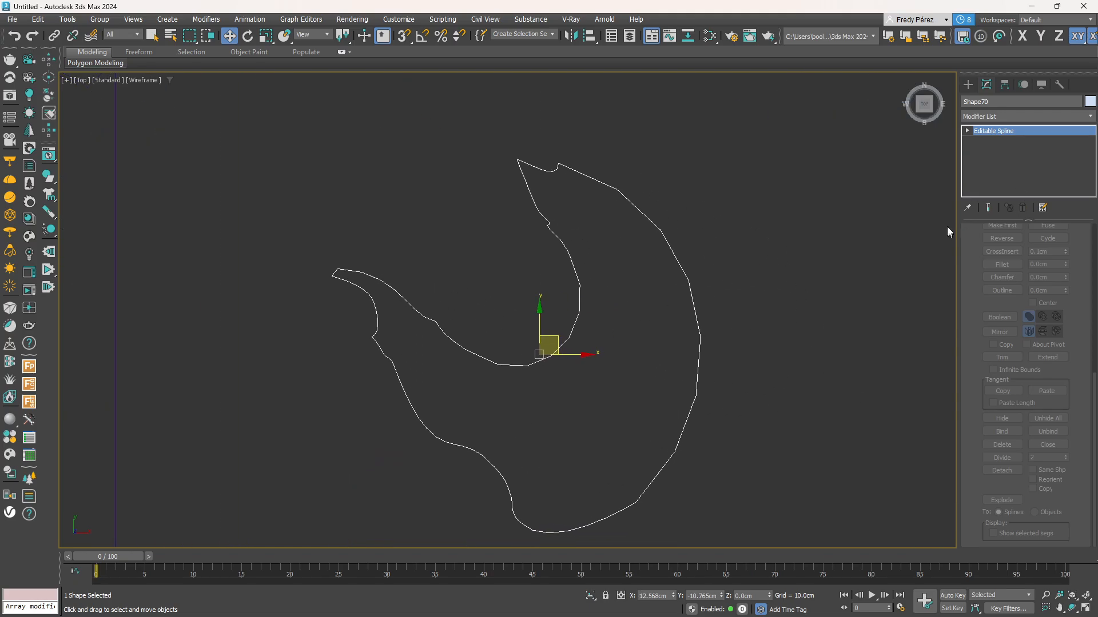
middle_click_drag(772, 224, 766, 194)
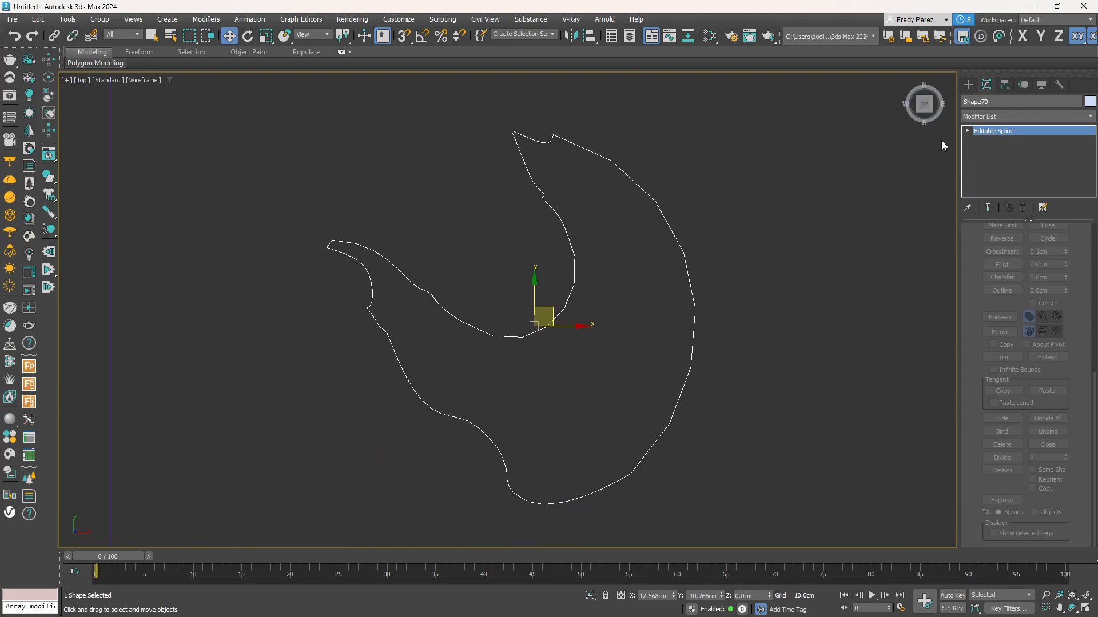
key("1")
left_click(966, 132)
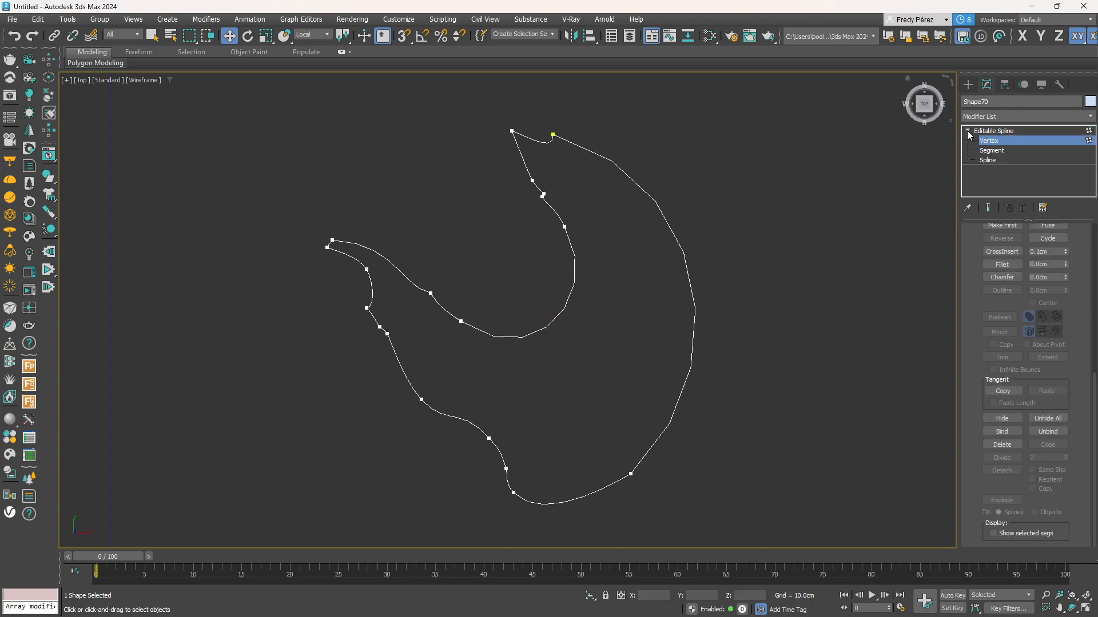
left_click(987, 160)
left_click(695, 303)
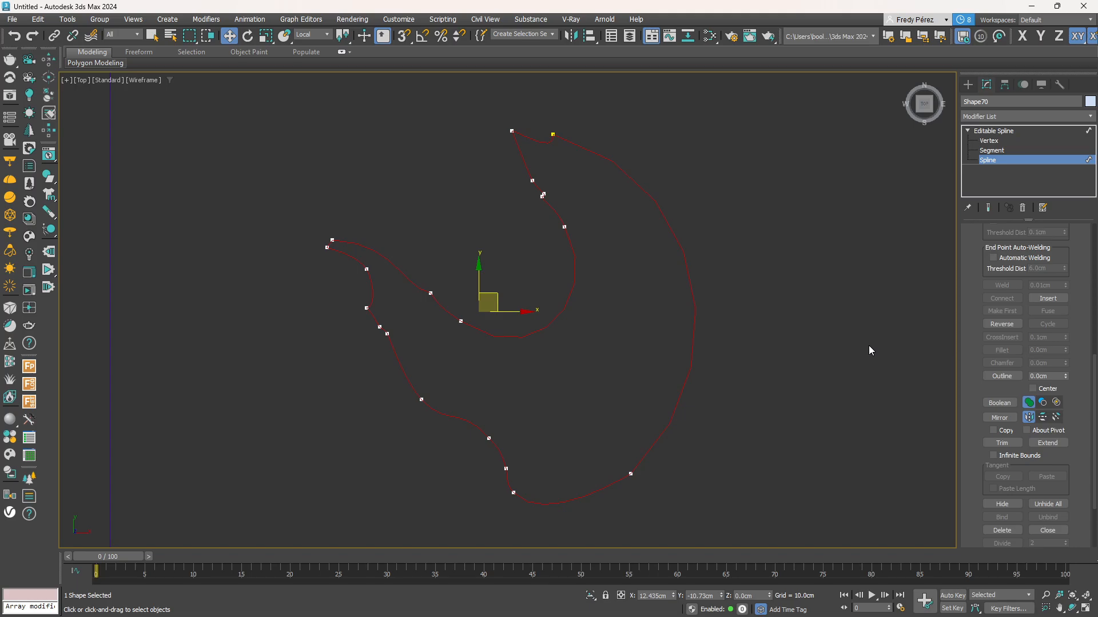
Create an outward outline of the cheek spline and select the new outer contour
left_click(1047, 377)
key("Return")
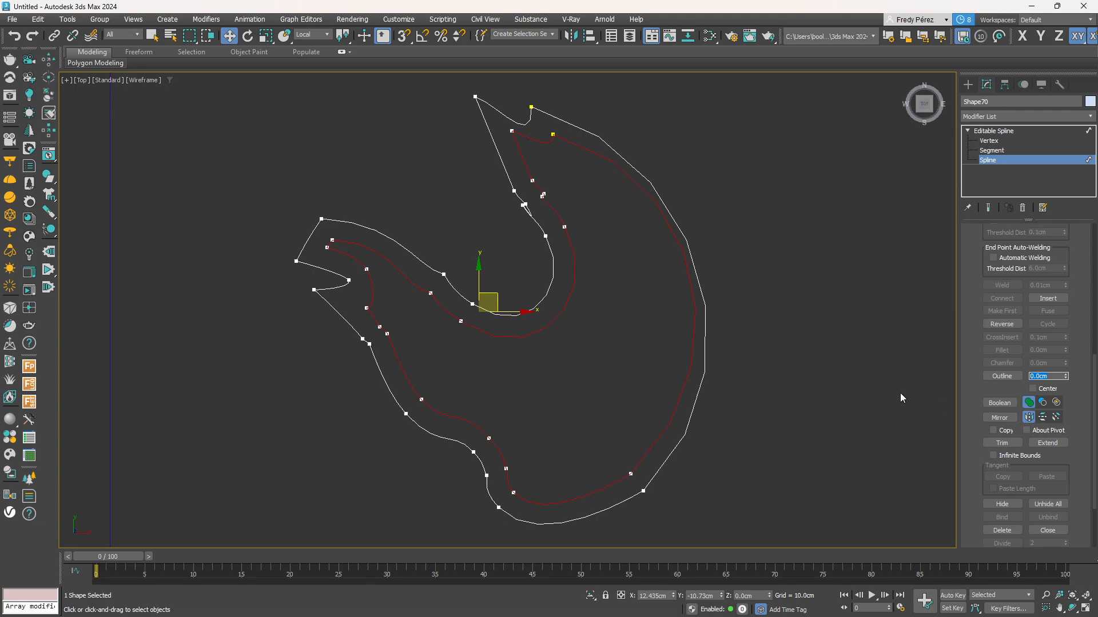
left_click(686, 235)
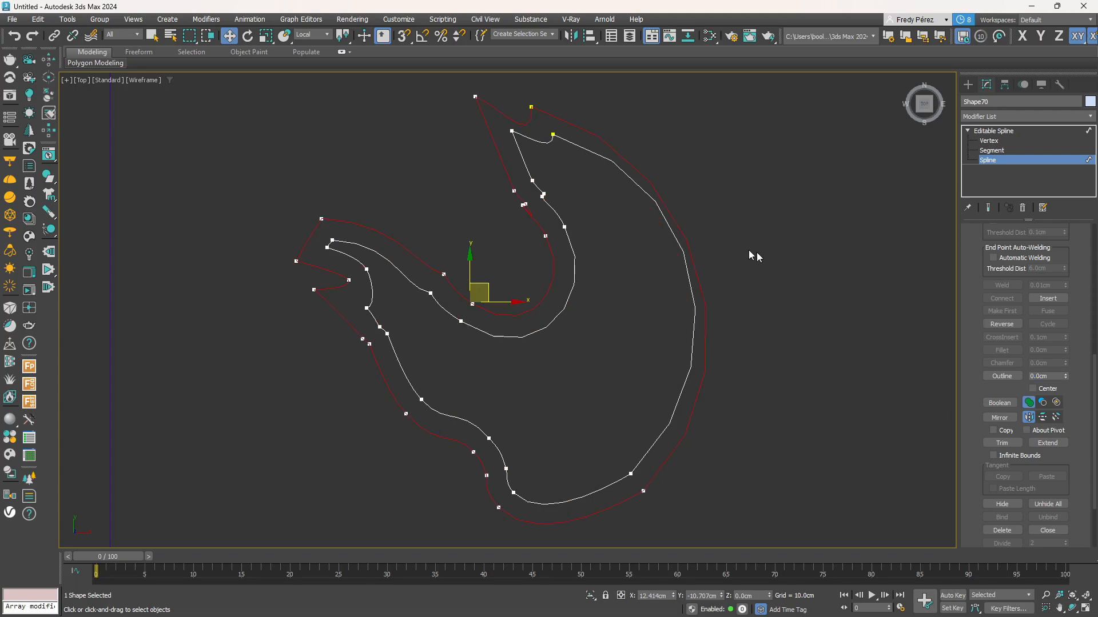
Outline the selected outer contour again to add a second, slightly larger contour around the cheek
left_click_drag(1065, 377, 1066, 377)
key("ctrl+z")
left_click_drag(1058, 378, 1040, 379)
key("BackSpace")
type("2")
key("Return")
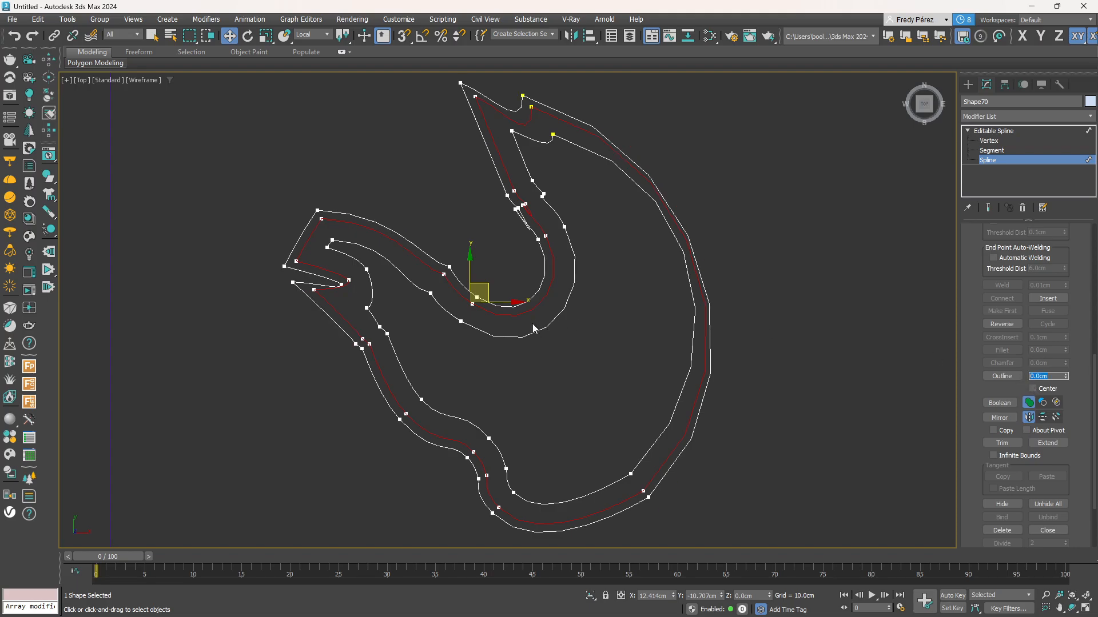
Examine the outlined contours for overlaps and distortions around the narrow crossing, the squared tip and the pointed notch
middle_click_drag(539, 278, 541, 293)
scroll(543, 240, "up", 3)
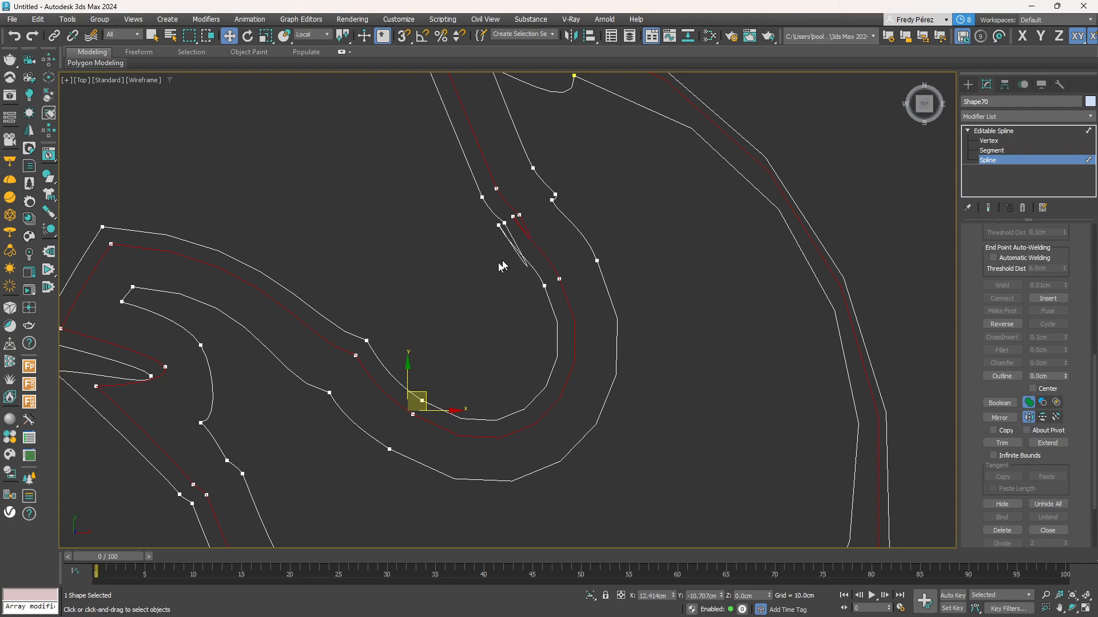
middle_click_drag(500, 264, 550, 271)
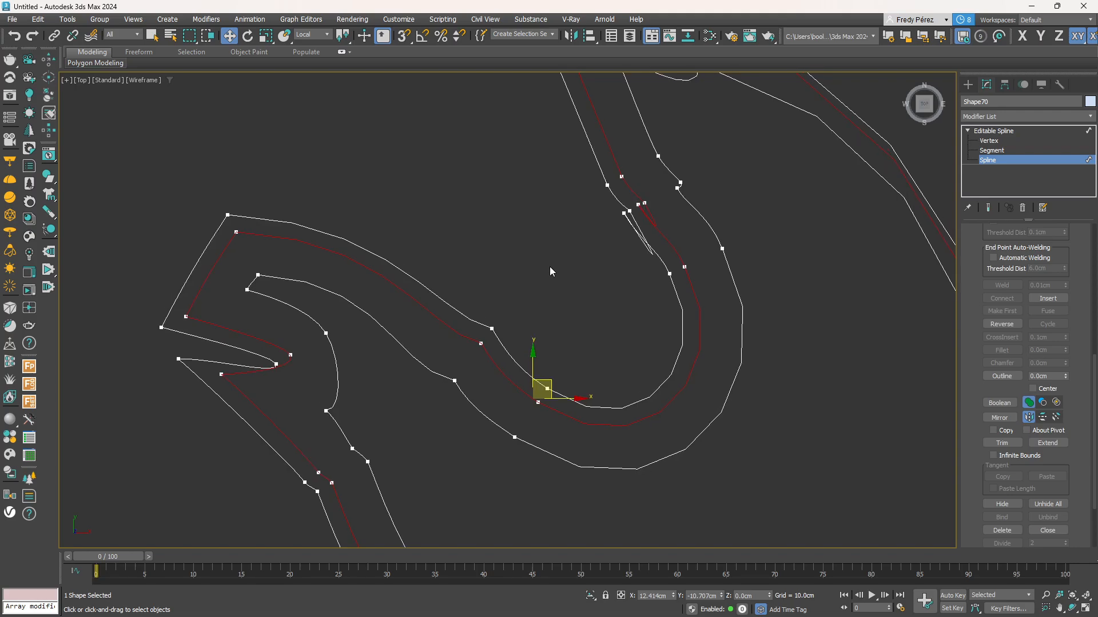
middle_click_drag(238, 374, 342, 341)
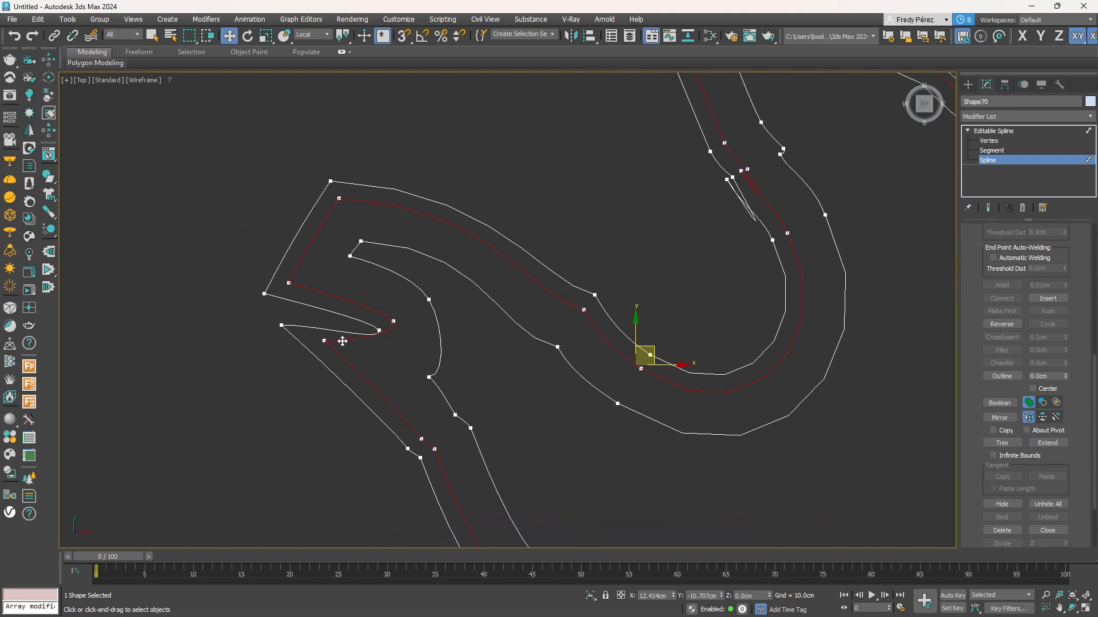
scroll(351, 337, "up", 6)
middle_click_drag(520, 280, 610, 291)
scroll(597, 306, "down", 1)
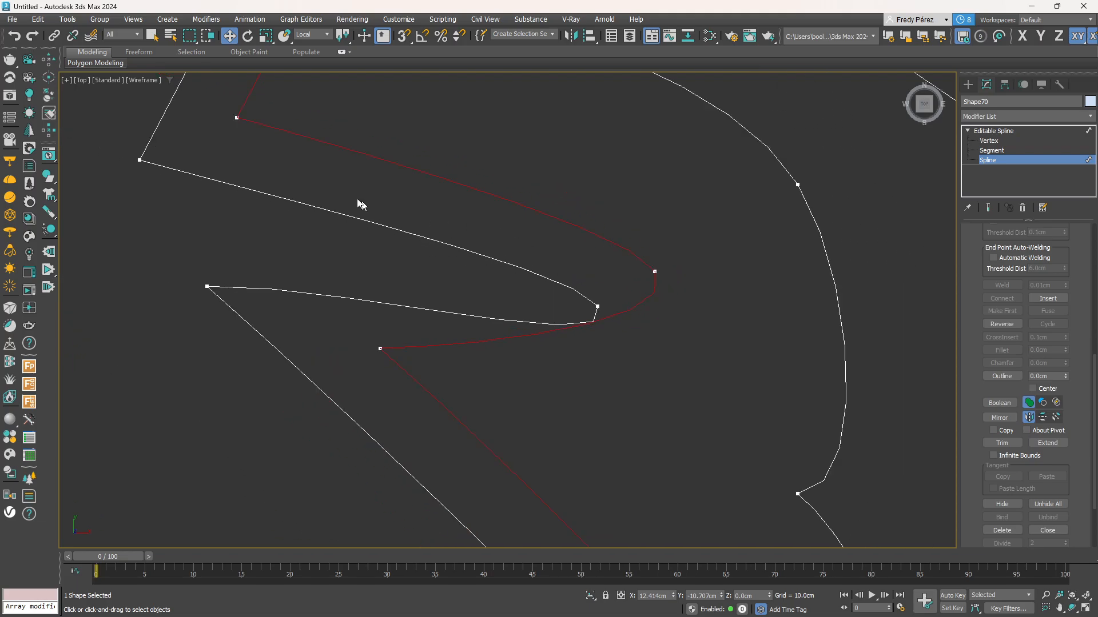
middle_click_drag(241, 156, 243, 358)
middle_click_drag(412, 107, 390, 323)
scroll(390, 323, "down", 1)
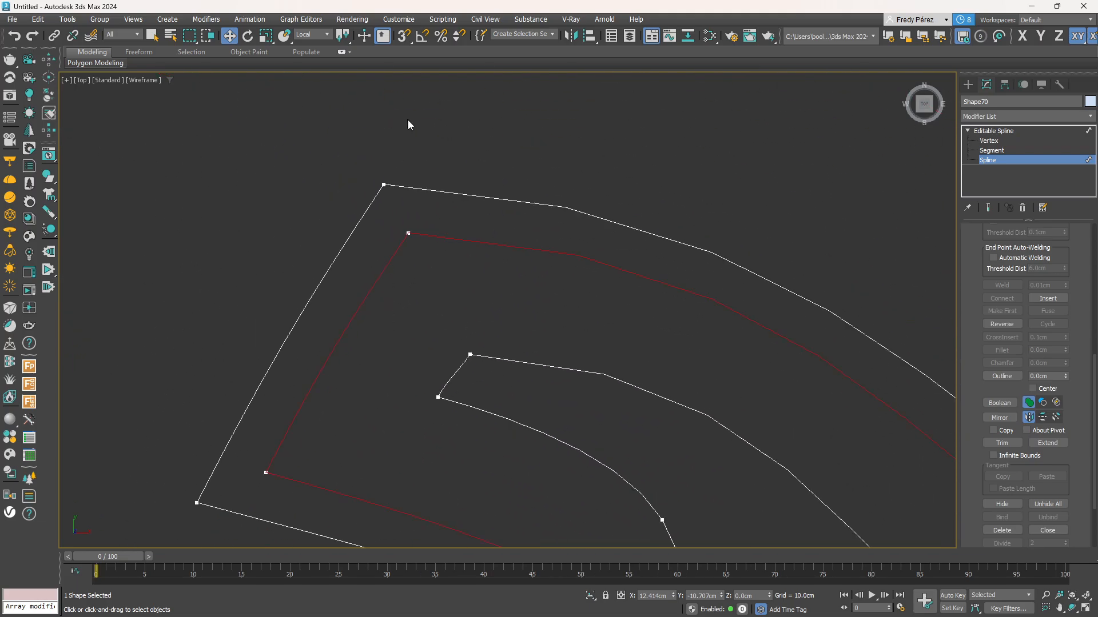
middle_click_drag(364, 423, 350, 196)
scroll(507, 370, "up", 3)
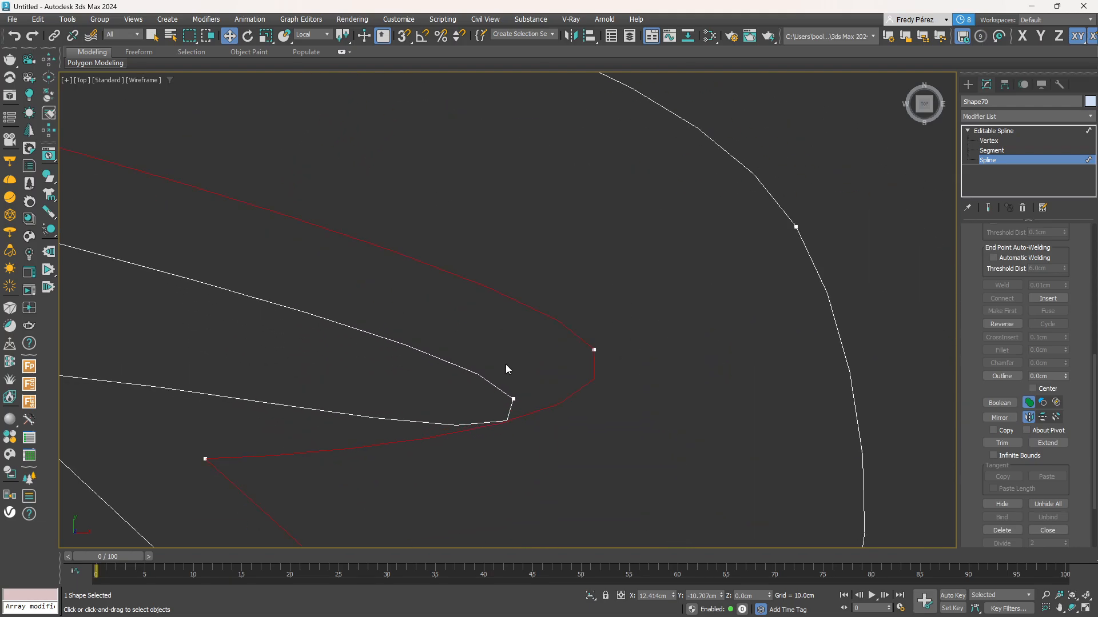
middle_click_drag(507, 370, 566, 269)
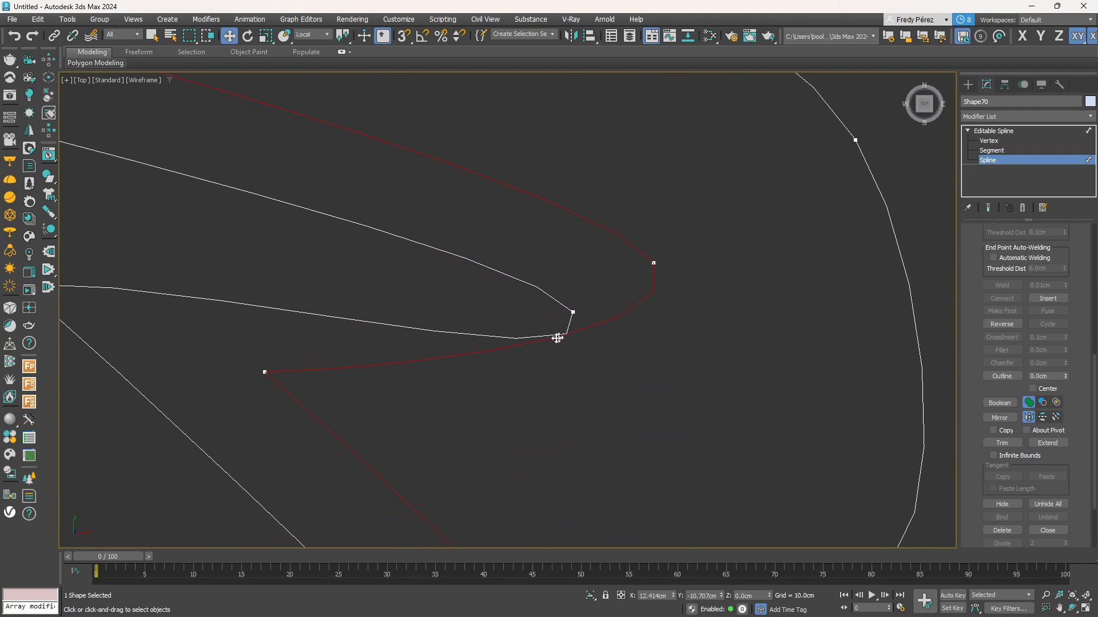
Move the outermost outline's inner notch vertex to about X 12.1 cm, Y -10.655 cm at vertex level and adjust its Bezier handles
left_click(575, 311)
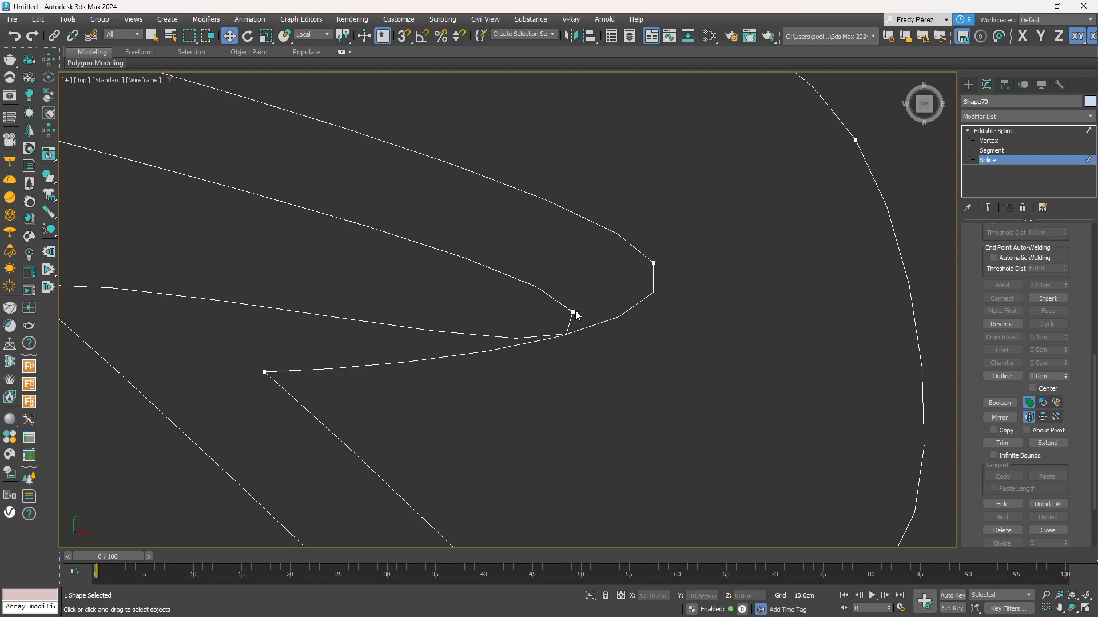
left_click(573, 313)
key("1")
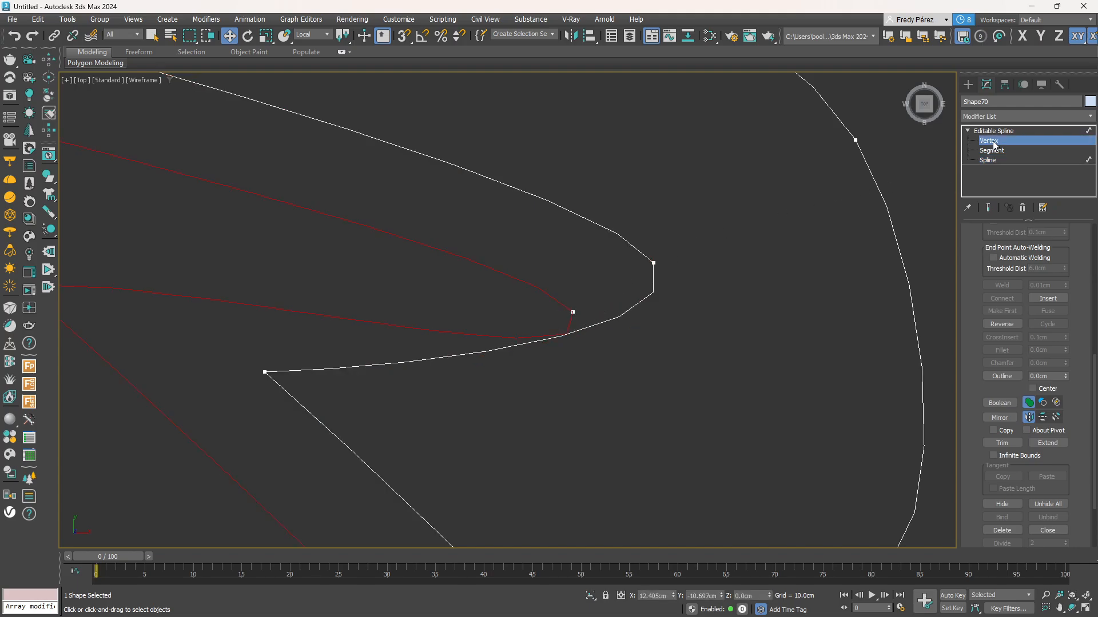
left_click(573, 312)
left_click_drag(591, 299, 599, 255)
left_click_drag(627, 342, 588, 325)
left_click_drag(602, 256, 570, 260)
scroll(592, 289, "down", 3)
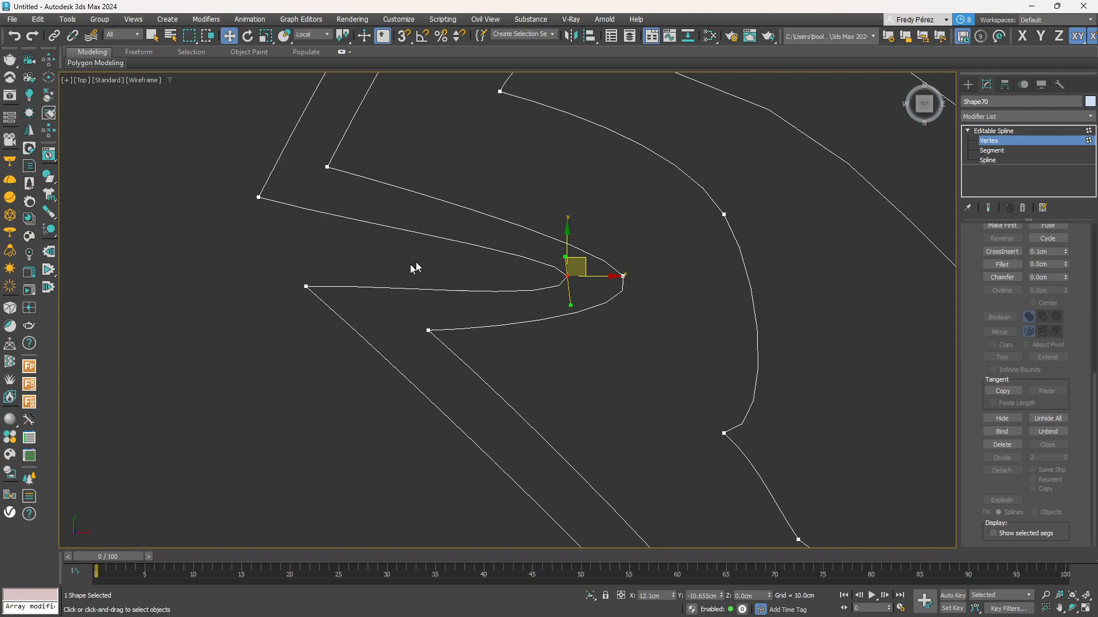
Adjust the Bezier handle of the outermost outline's vertex where the contour loops over itself near the inner curve
scroll(493, 307, "down", 2)
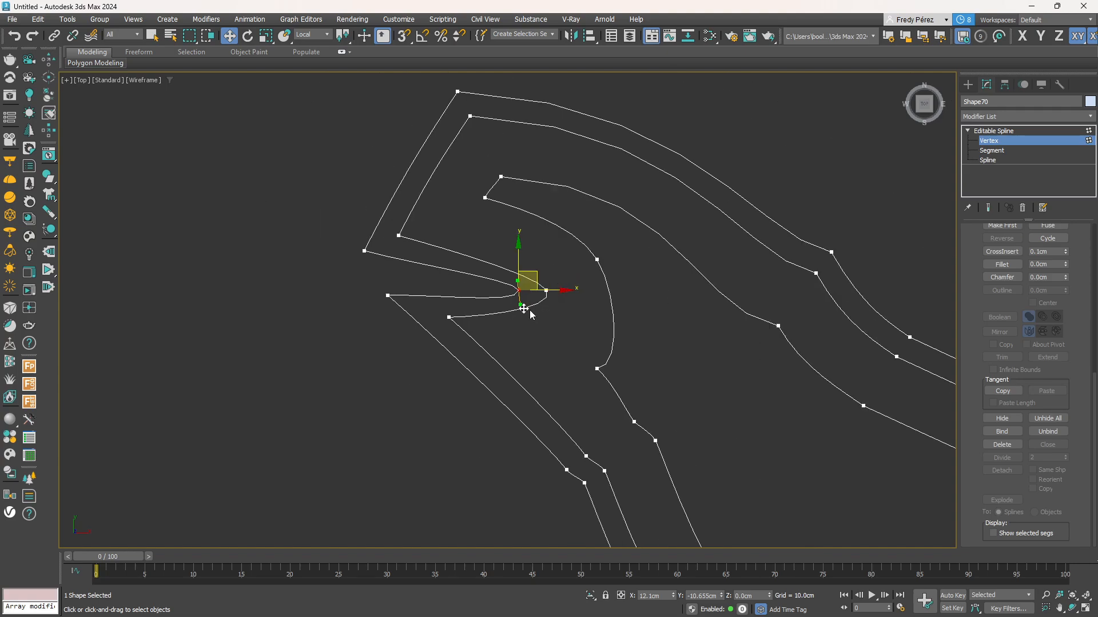
middle_click_drag(564, 358, 417, 207)
scroll(432, 248, "up", 1)
middle_click_drag(405, 104, 449, 229)
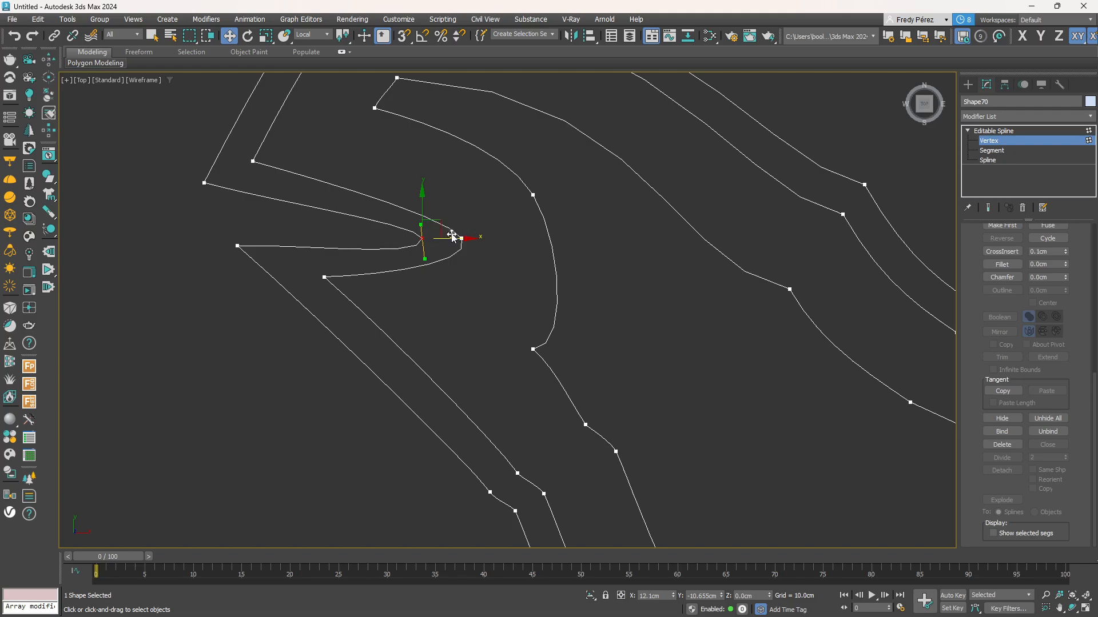
scroll(414, 219, "up", 2)
scroll(411, 287, "down", 4)
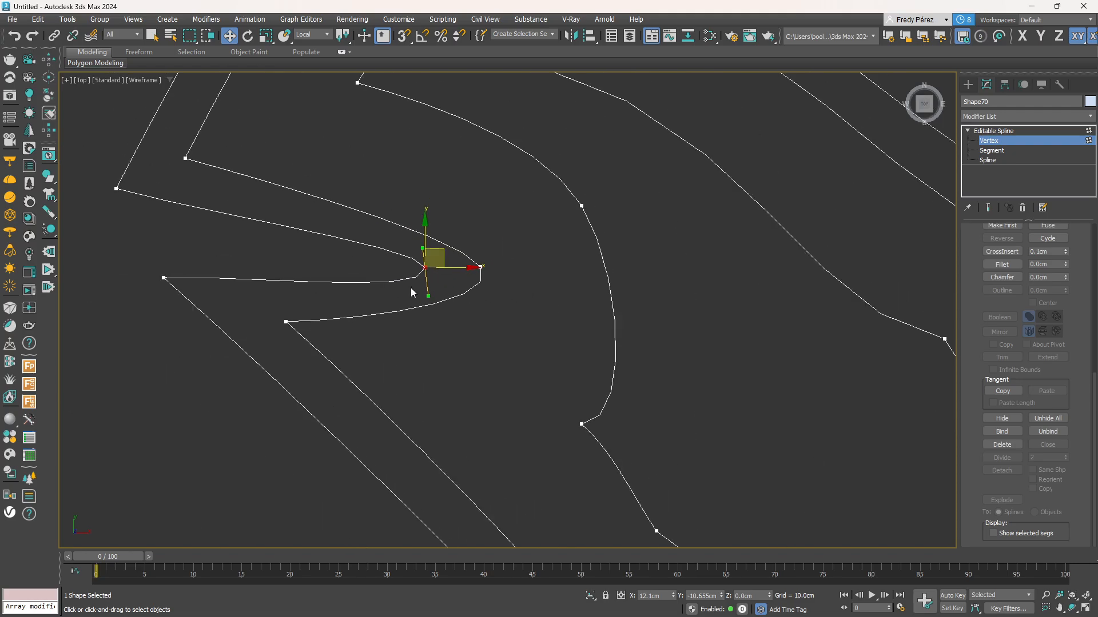
middle_click_drag(632, 218, 553, 317)
scroll(688, 245, "up", 2)
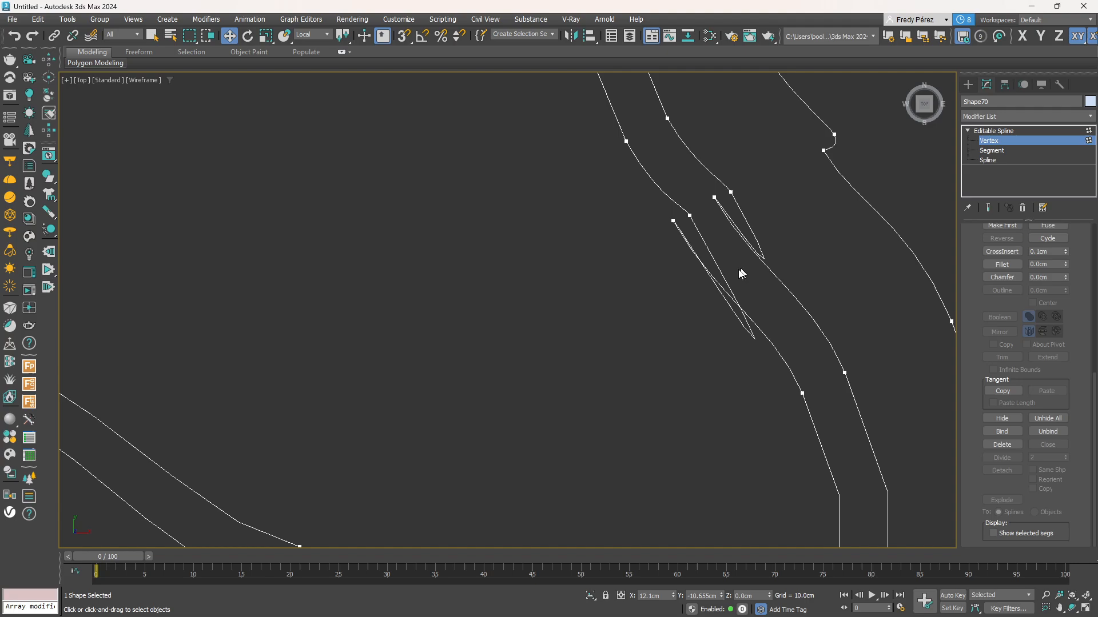
middle_click_drag(740, 274, 597, 296)
scroll(597, 296, "up", 1)
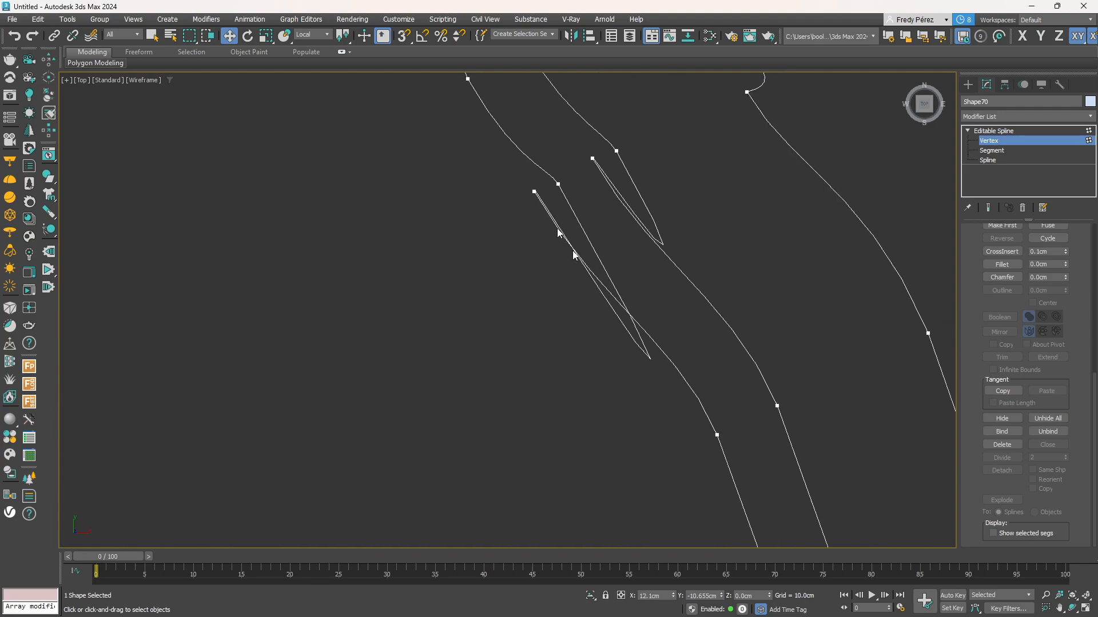
left_click(534, 192)
left_click_drag(597, 288, 603, 264)
scroll(602, 260, "down", 4)
scroll(603, 260, "down", 5)
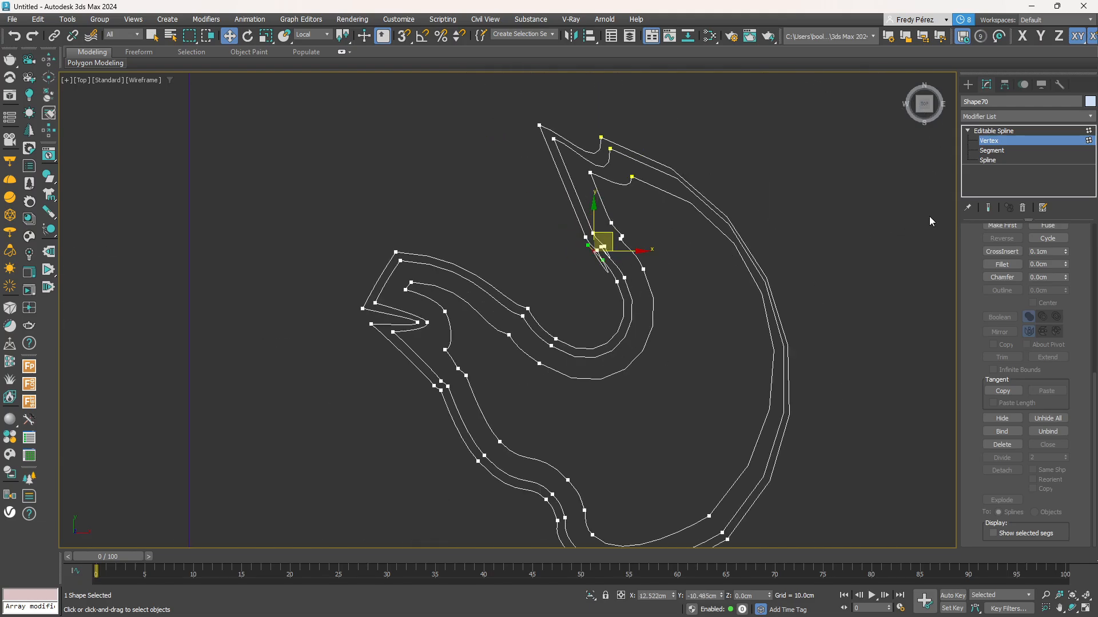
Return to spline level and detach the outermost outline as a separate shape under the suggested name
left_click(1018, 130)
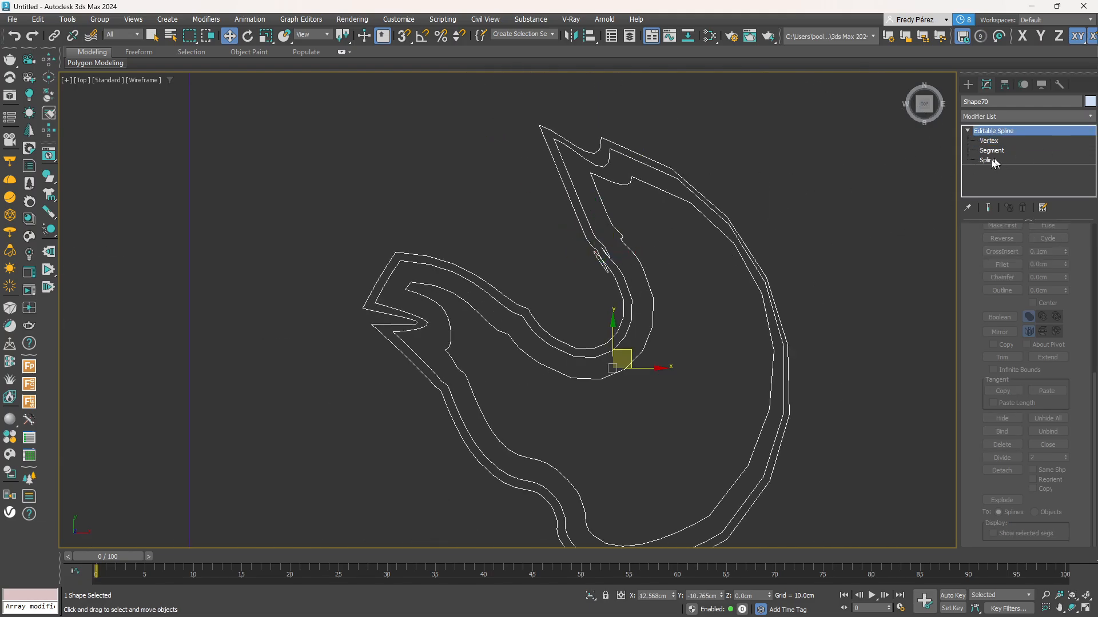
key("3")
scroll(969, 409, "down", 3)
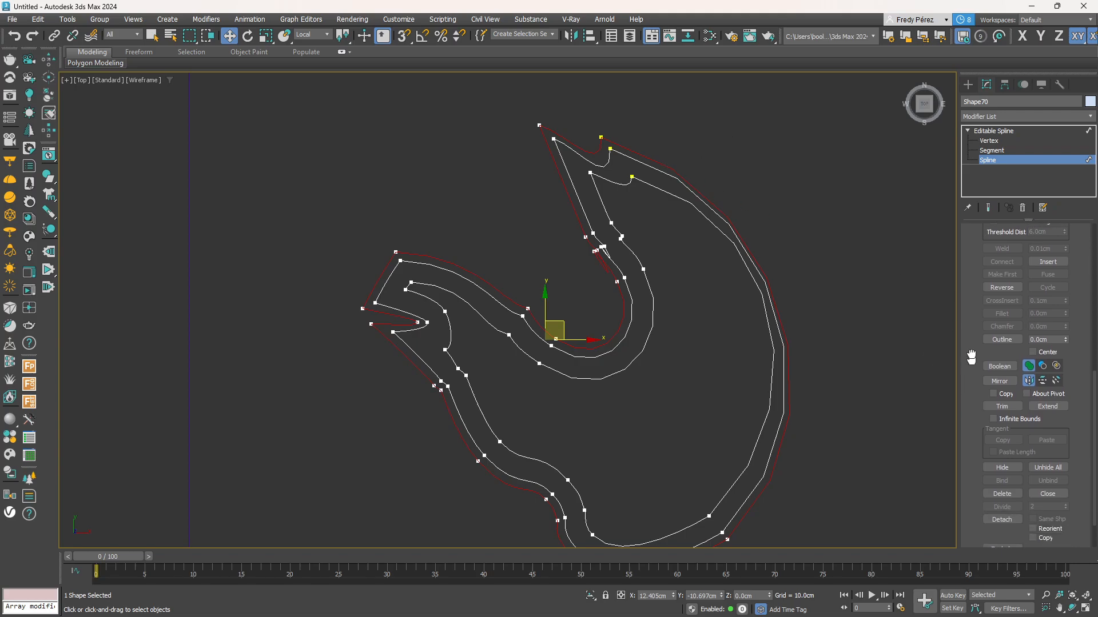
left_click(1011, 470)
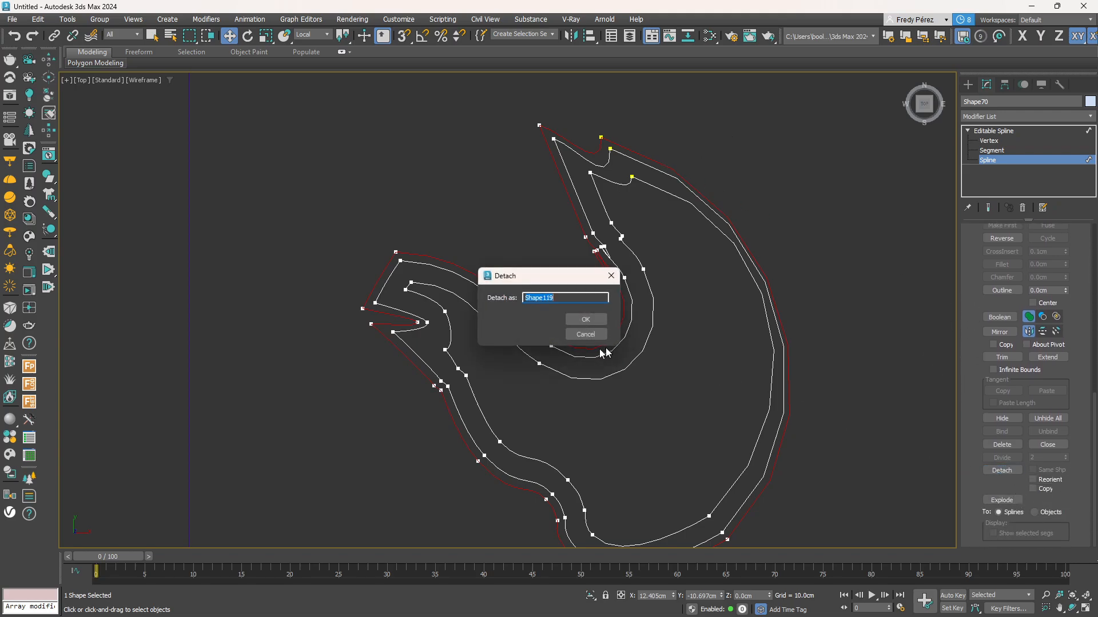
left_click(581, 321)
scroll(599, 318, "down", 3)
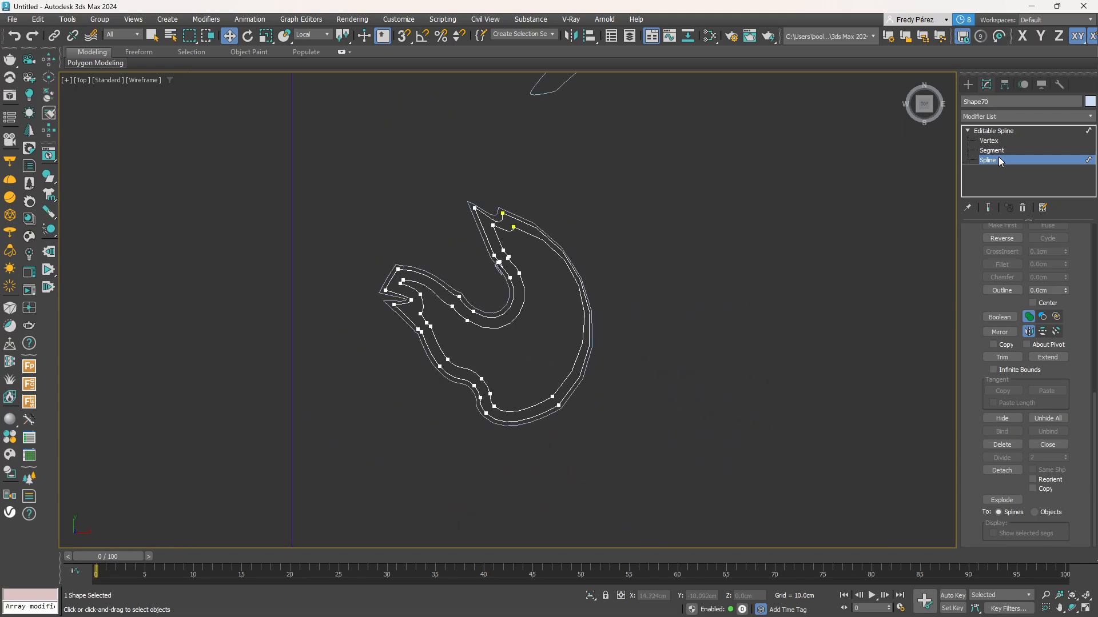
Leave spline editing and move the detached outline clear of the remaining cheek contours, to their right
key("3")
left_click(500, 212)
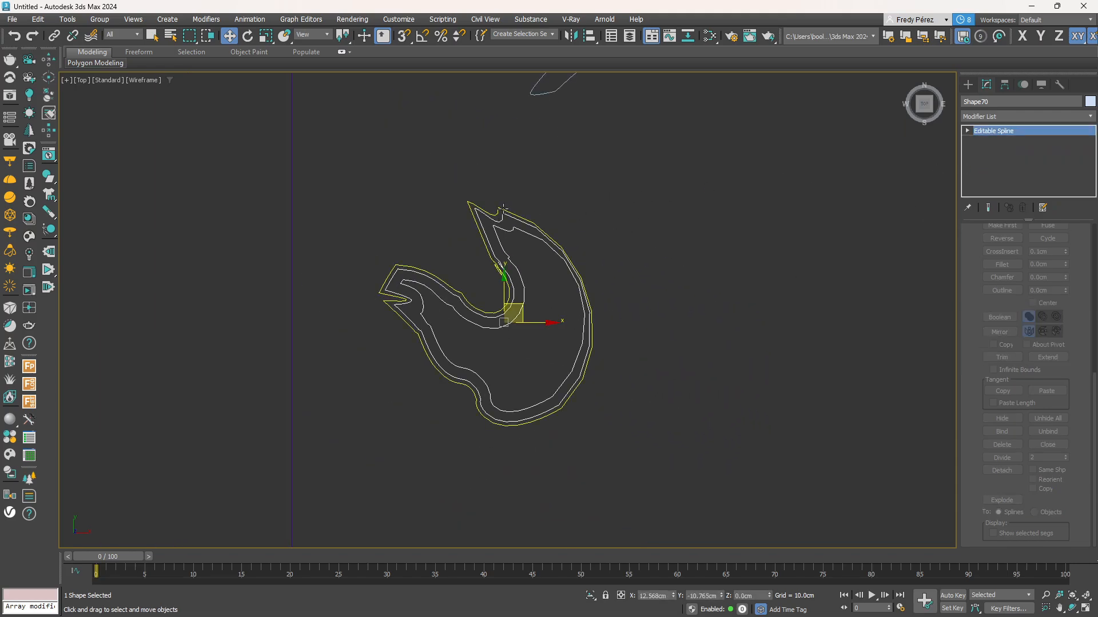
left_click_drag(501, 212, 593, 228)
left_click_drag(667, 222, 894, 243)
middle_click_drag(840, 246, 538, 198)
Apply an Extrude modifier to the detached outline and frame it in the orthographic view
left_click(1052, 116)
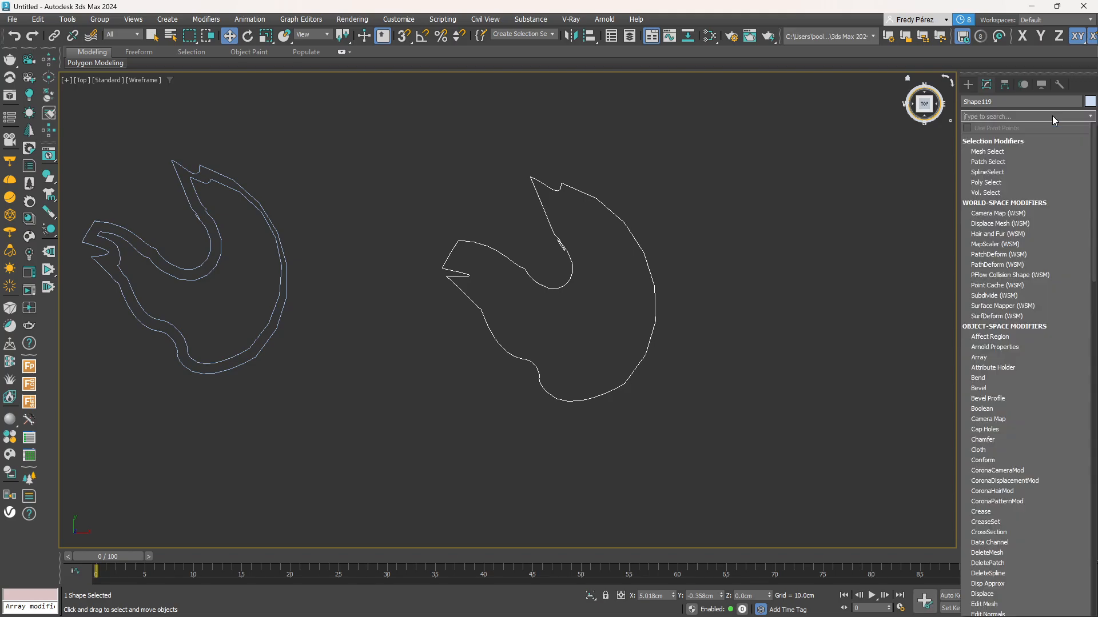
scroll(1021, 360, "down", 3)
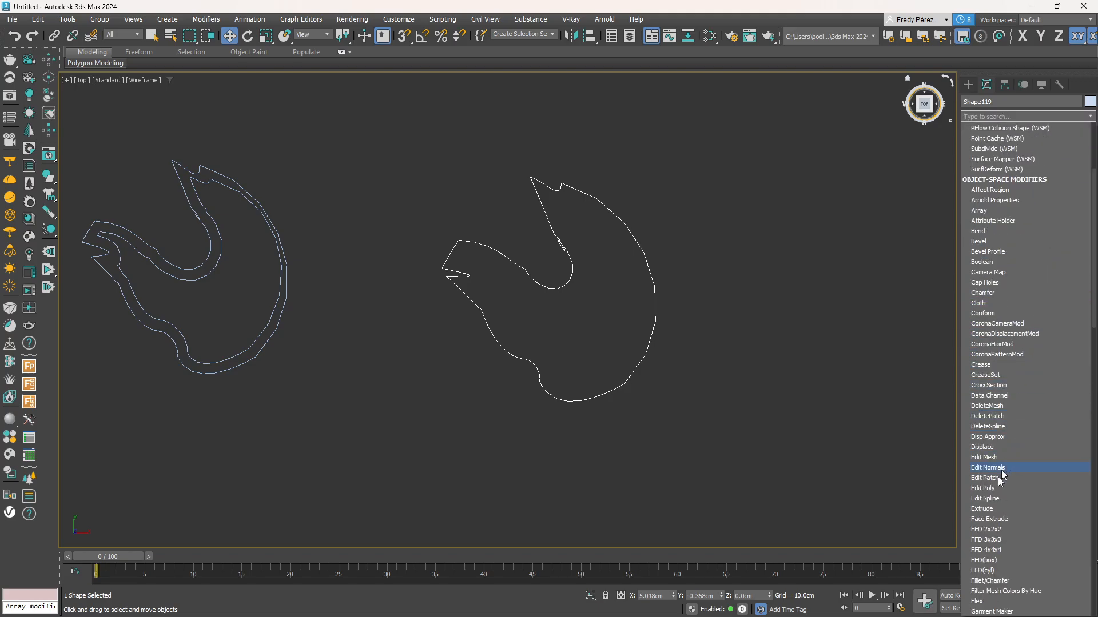
left_click(981, 509)
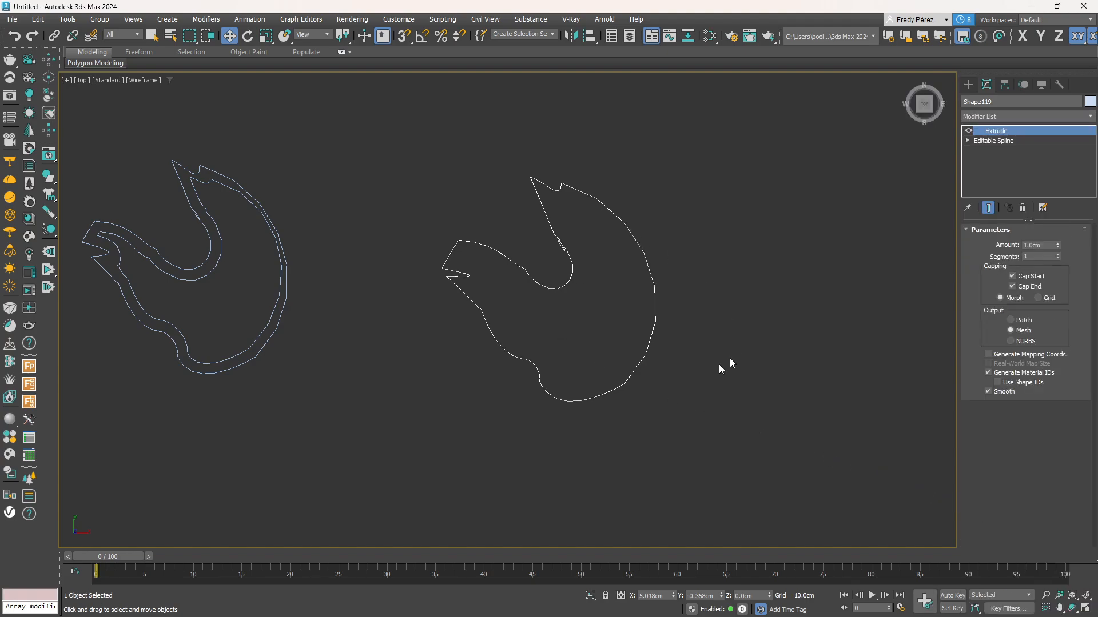
left_click(1085, 608)
middle_click_drag(812, 418, 666, 422)
scroll(772, 464, "up", 4)
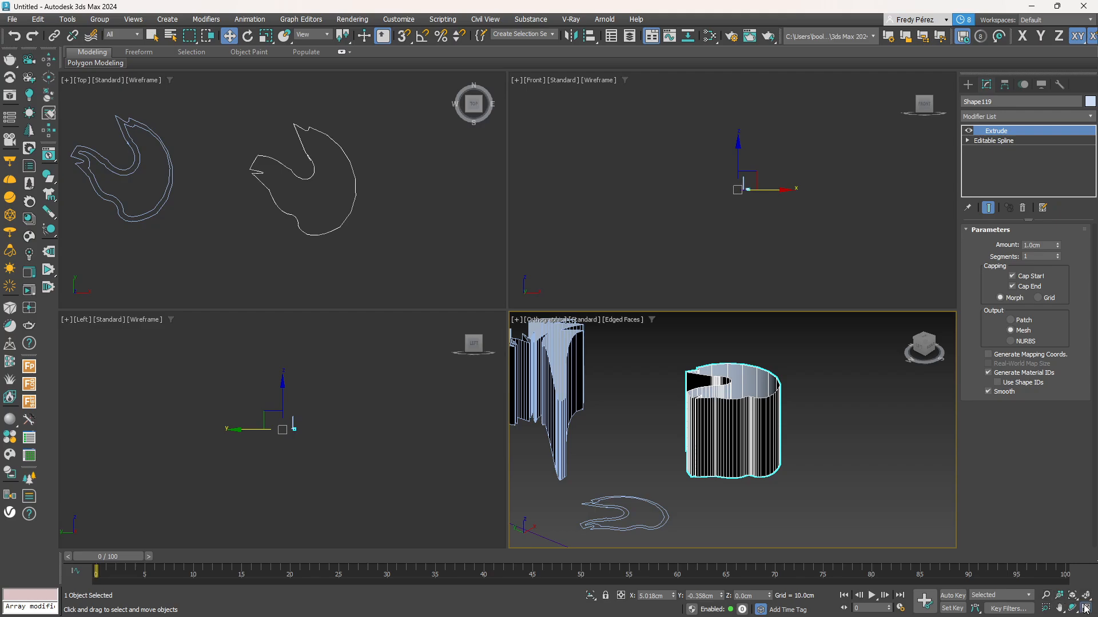
Maximize the orthographic view and set the outline's extrusion amount to 0.2 cm, orbiting to check its walls and caps
left_click(1085, 608)
double_click(1045, 246)
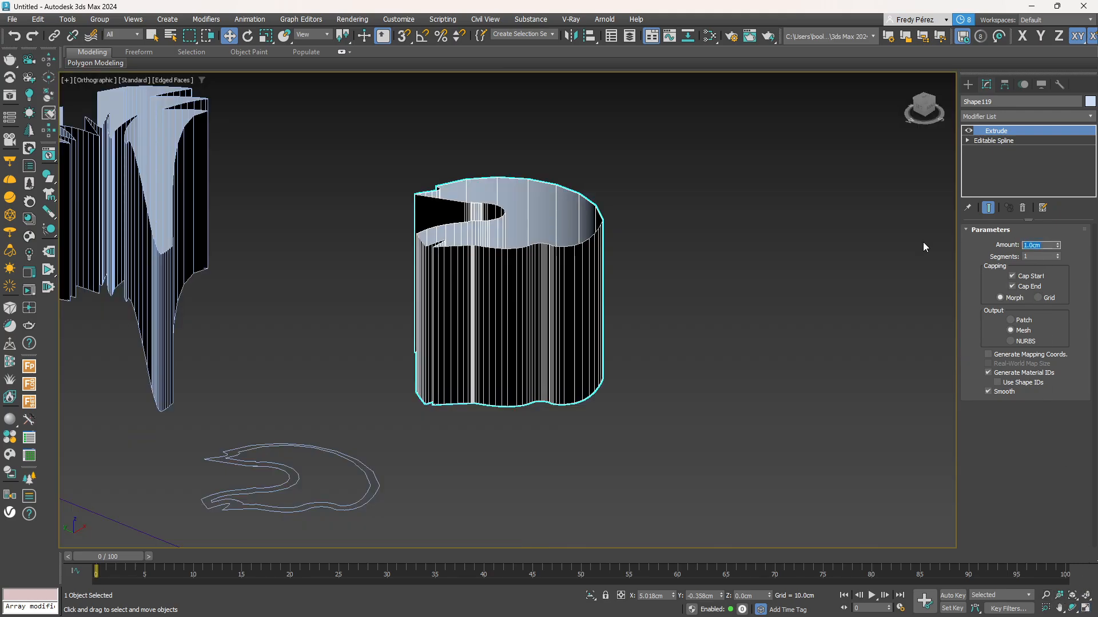
type("0.2")
key("Return")
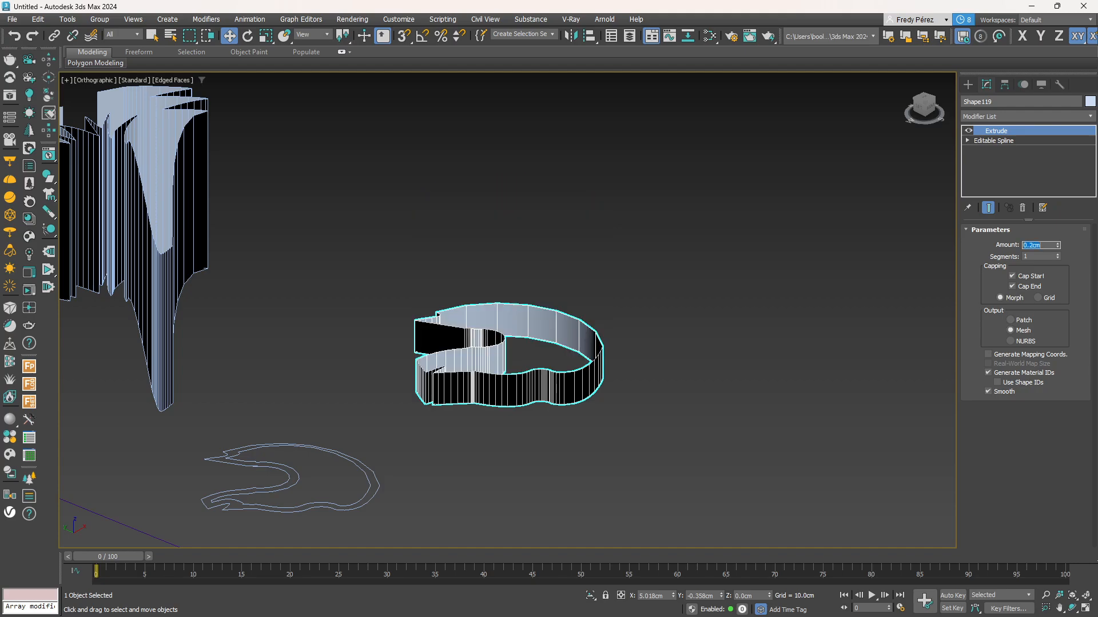
middle_click_drag(520, 300, 605, 313)
scroll(577, 347, "up", 5)
middle_click_drag(610, 383, 614, 459, "alt")
middle_click_drag(645, 443, 628, 362)
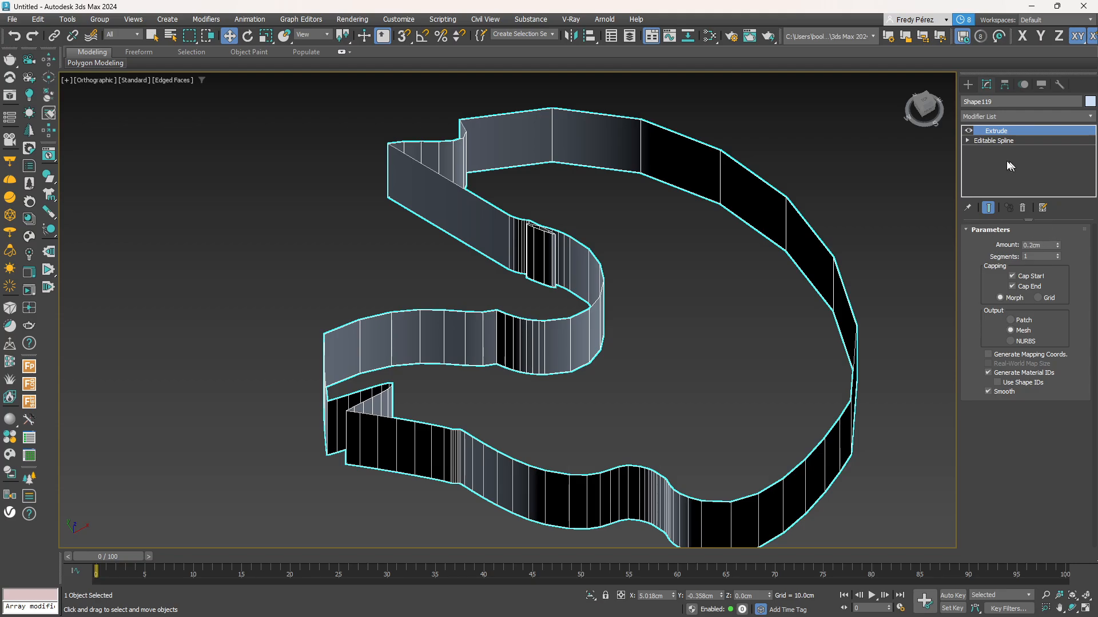
Open the extruded outline's vertex level, select all its vertices and weld them with the existing 0.01 cm threshold
left_click(968, 140)
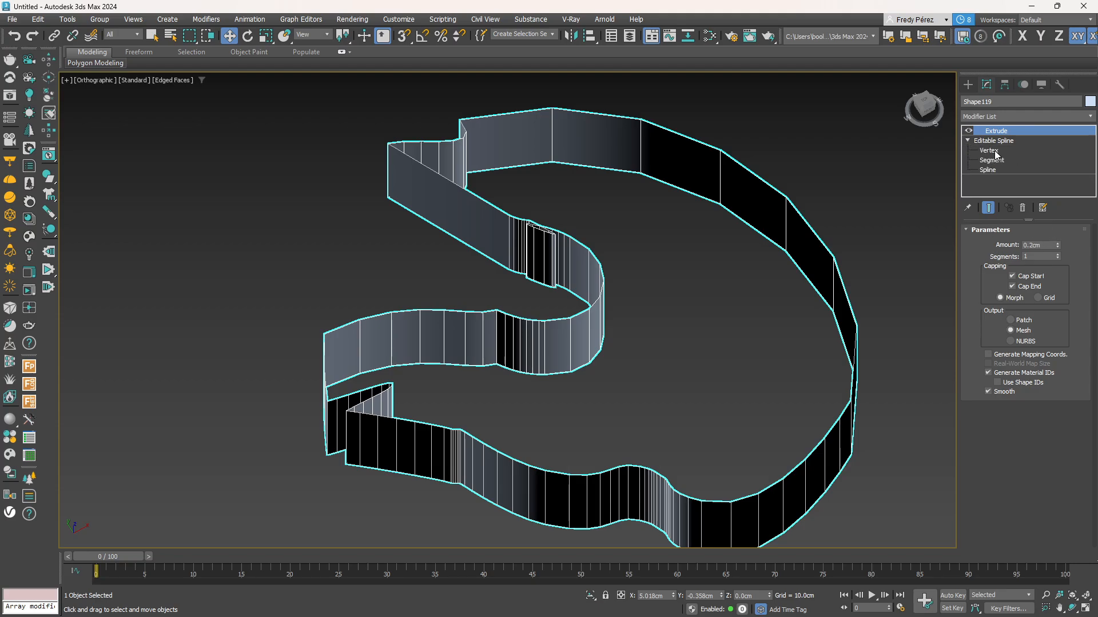
left_click(990, 151)
left_click_drag(466, 184, 848, 471)
scroll(982, 419, "down", 5)
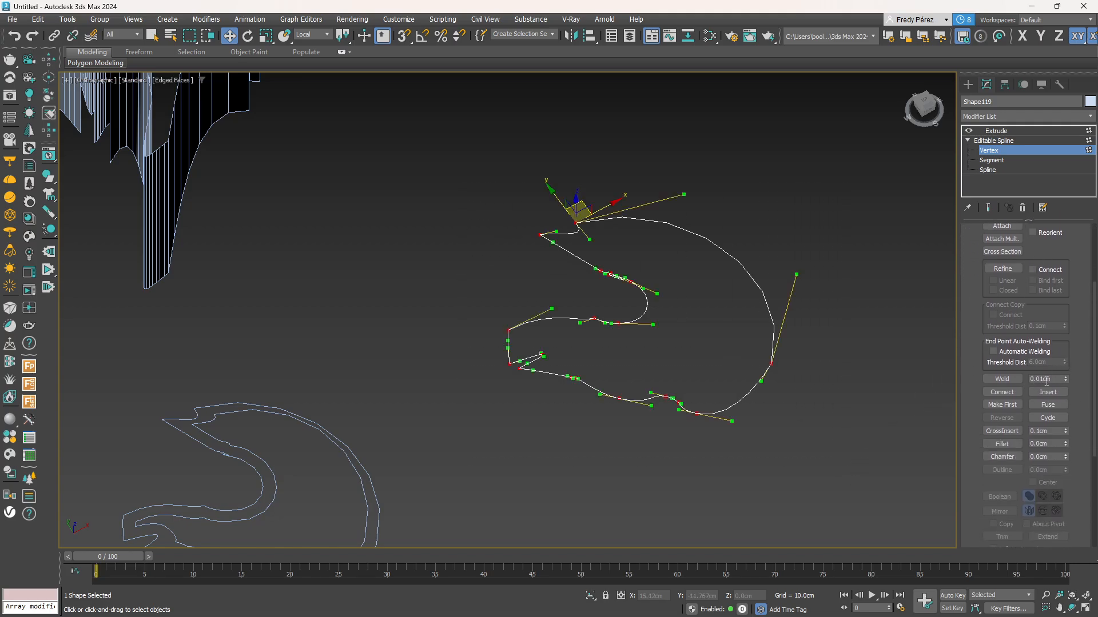
left_click(1002, 379)
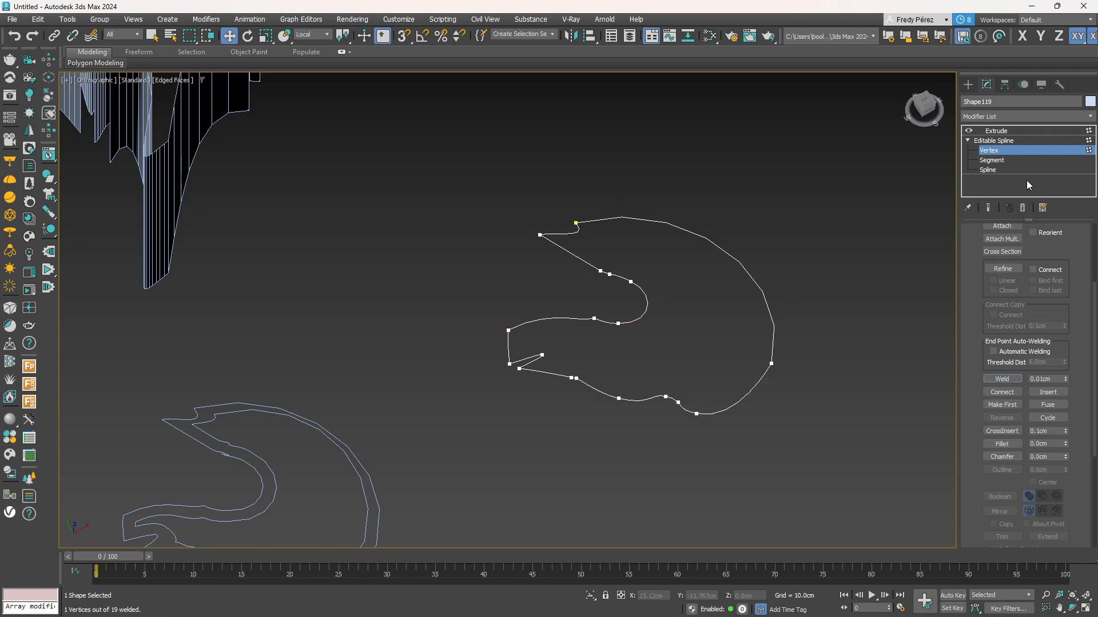
Try welding all the outline's vertices at a 0.001 cm threshold, and return to the Extrude modifier
key("ctrl+a")
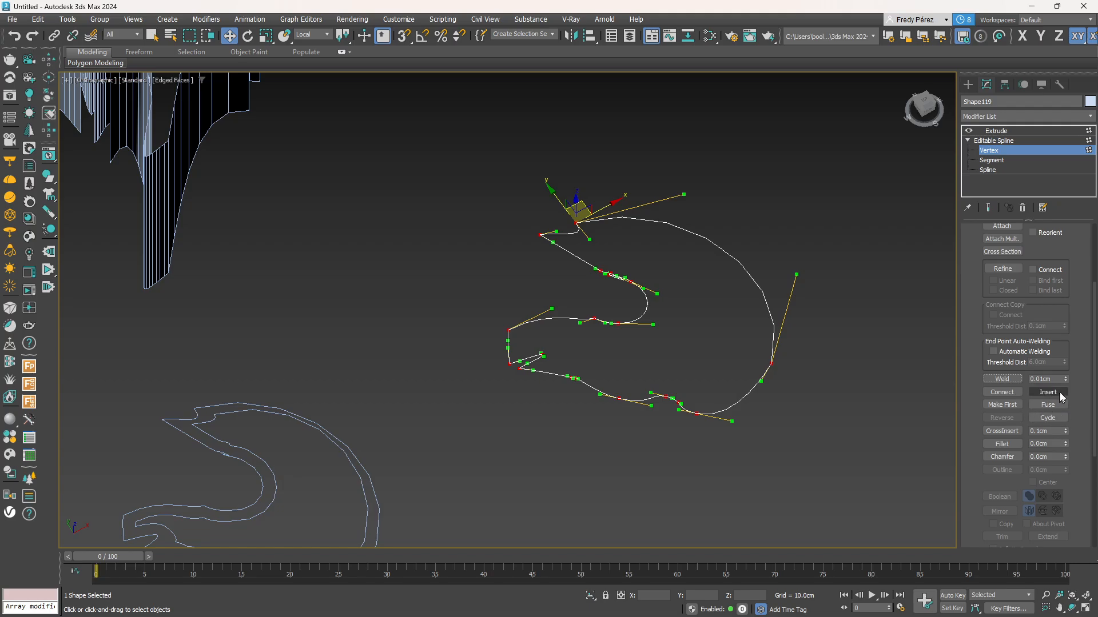
left_click(1041, 379)
type("0")
left_click(1014, 382)
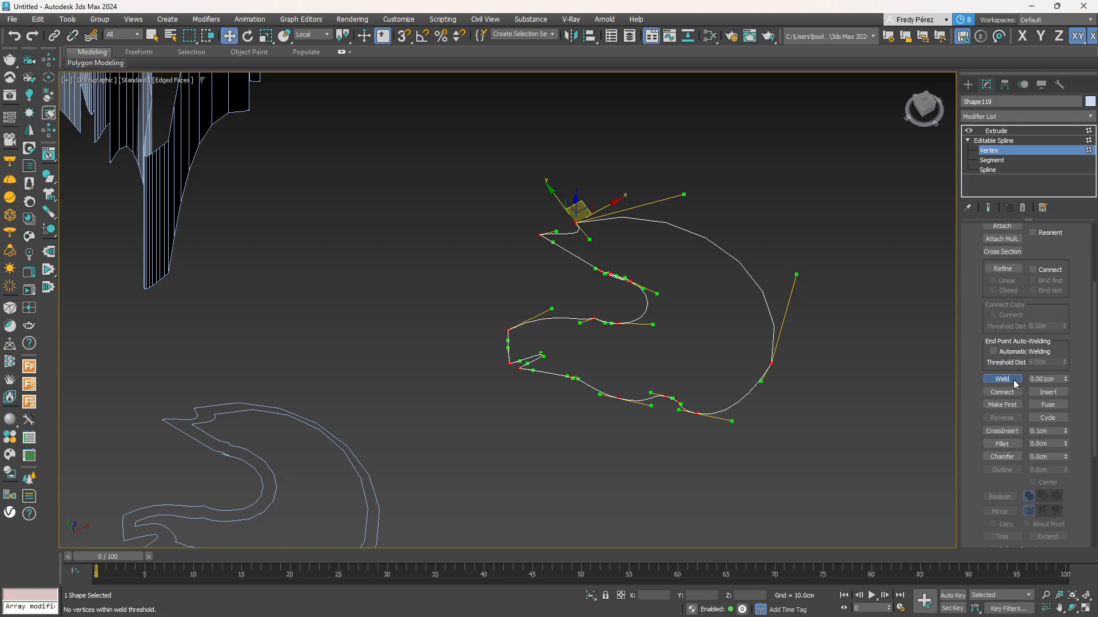
left_click(1023, 140)
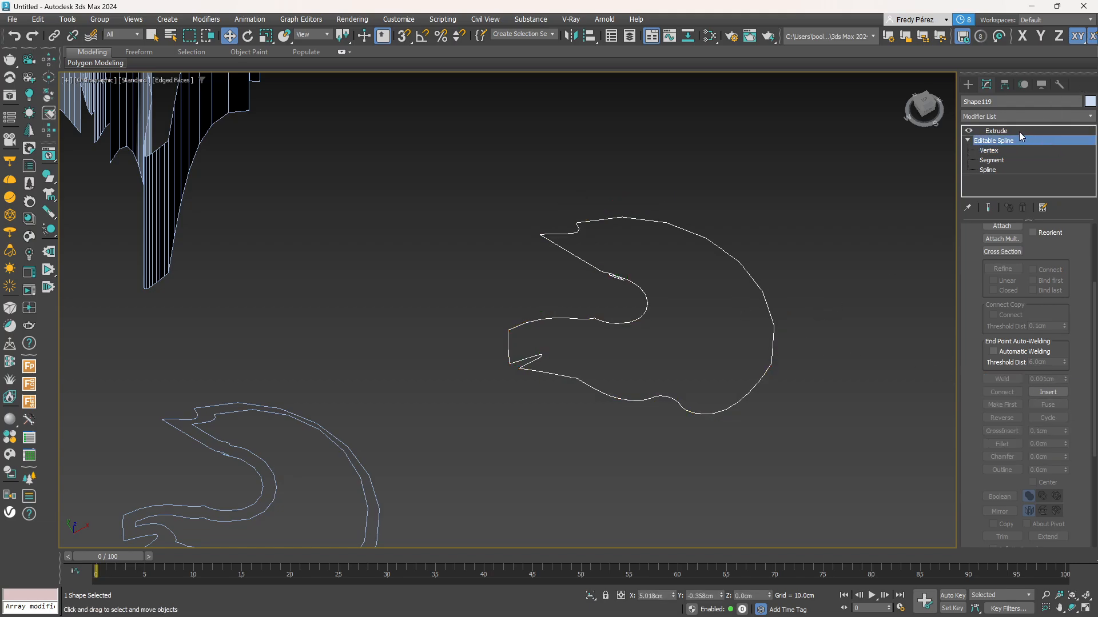
left_click(1019, 131)
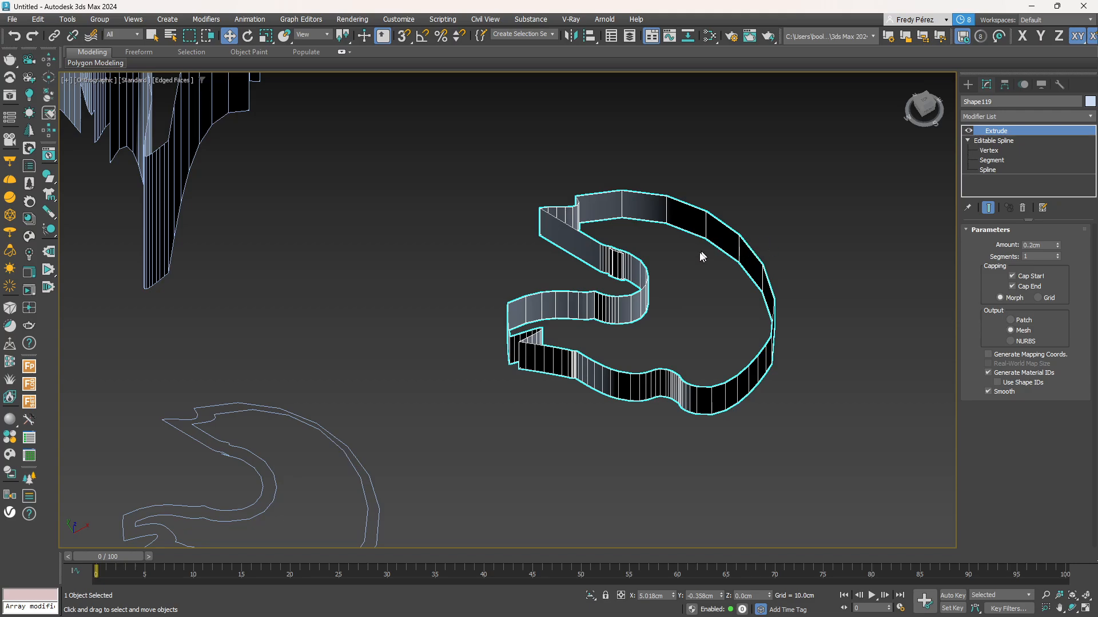
In the top view, edit the outline's vertices and move the vertex of the self-crossing loop outside the crossing
middle_click_drag(700, 253, 701, 274)
key("t")
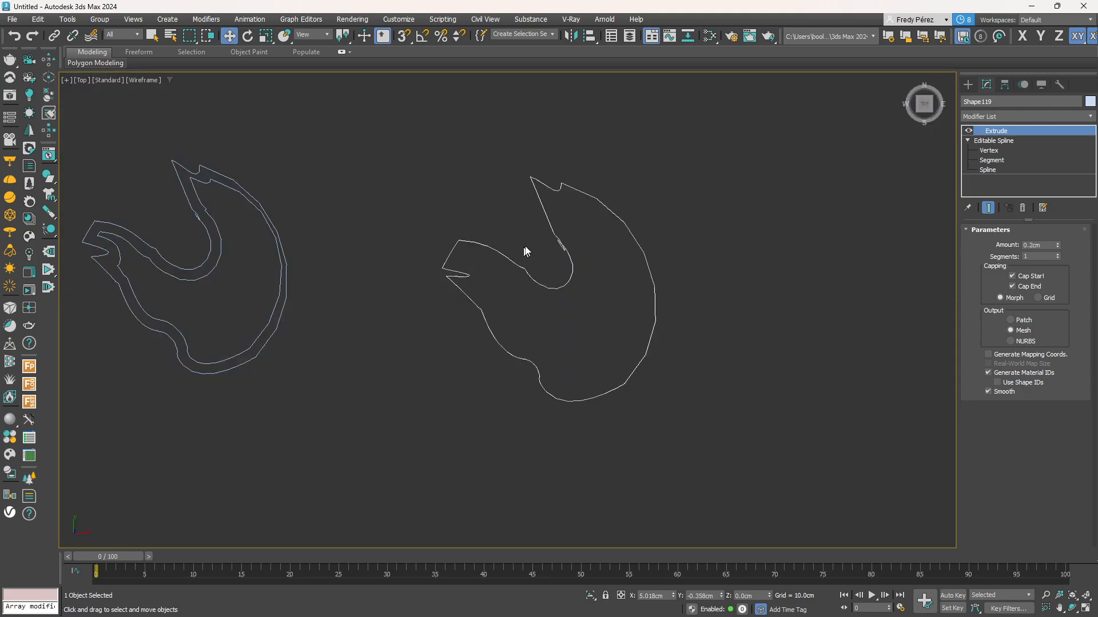
scroll(563, 260, "up", 6)
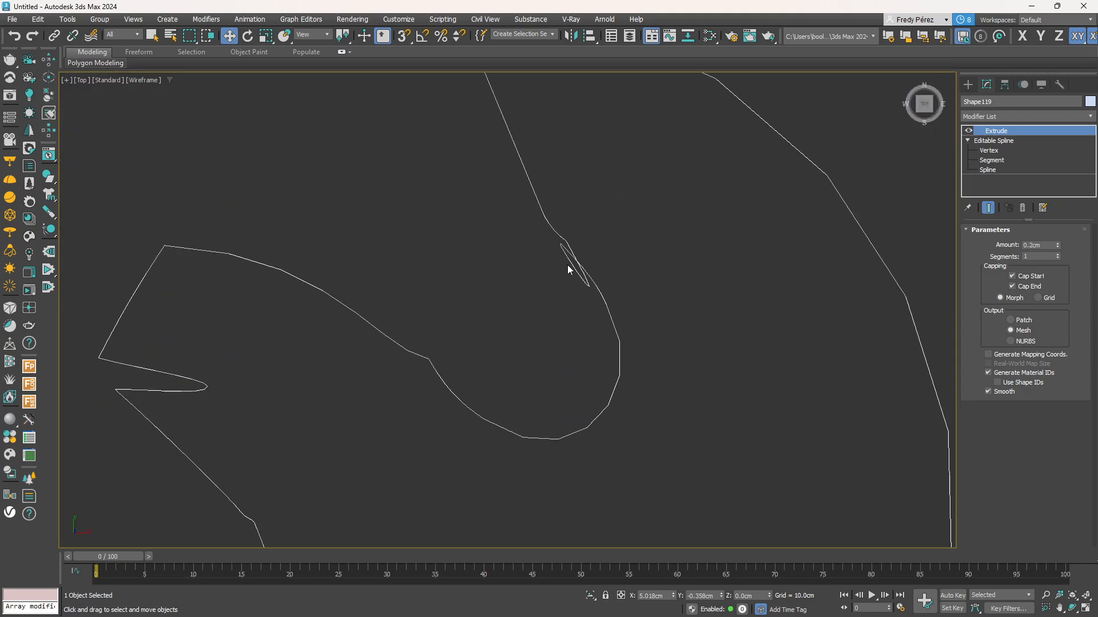
left_click(989, 150)
scroll(576, 257, "up", 4)
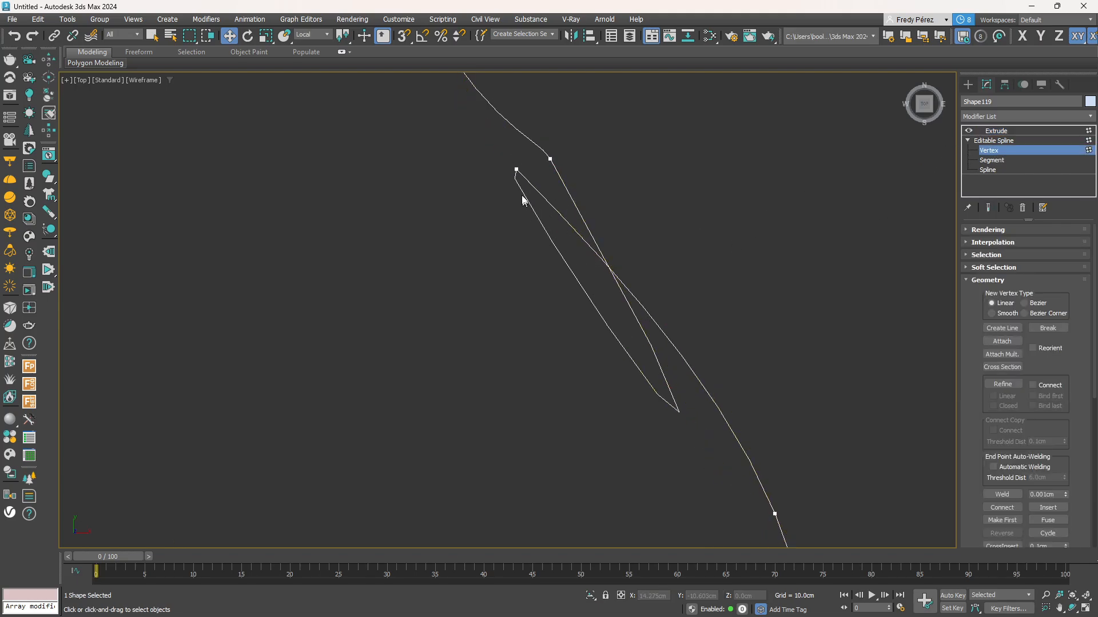
left_click_drag(517, 170, 711, 228)
scroll(612, 223, "down", 4)
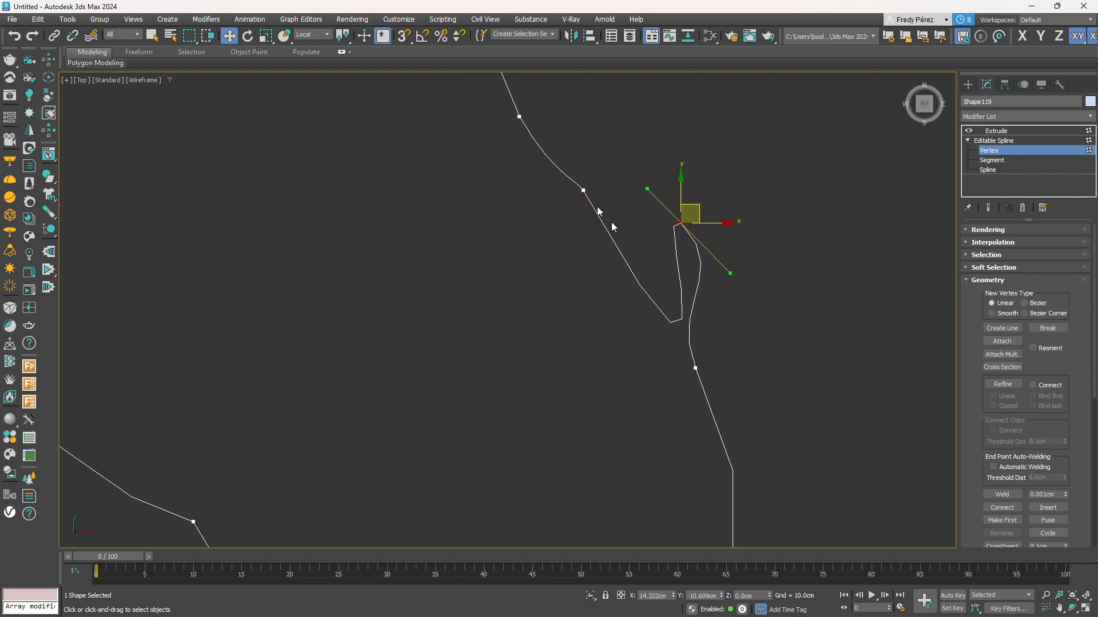
Shorten the long Bezier handle of the neighbouring vertex to untangle the loop, and return to the Extrude modifier
left_click(583, 189)
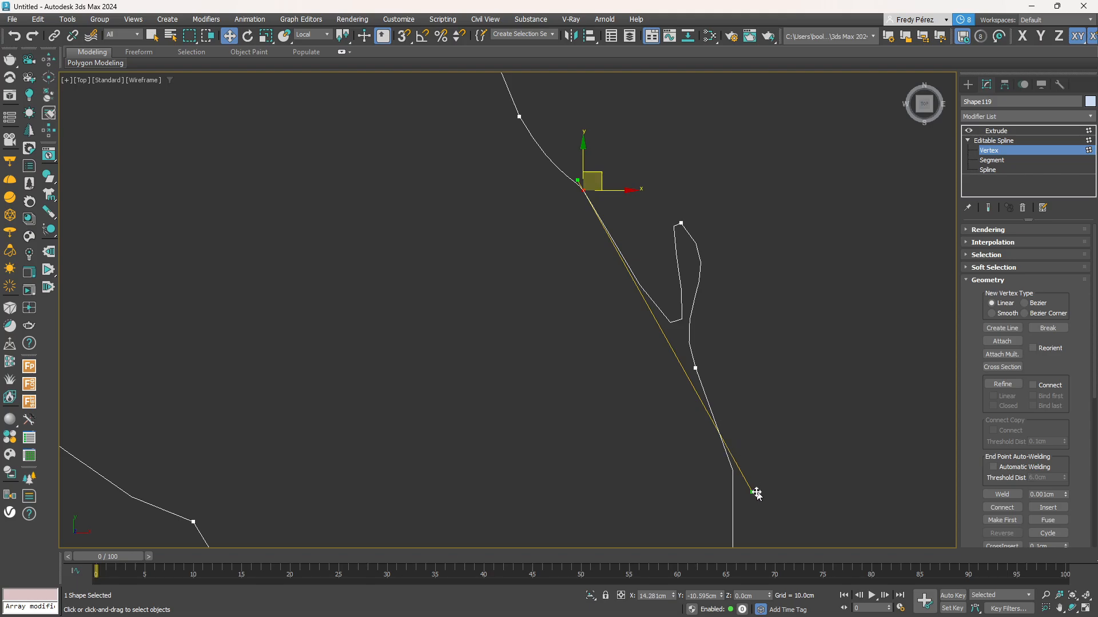
left_click_drag(756, 492, 619, 338)
scroll(715, 359, "down", 5)
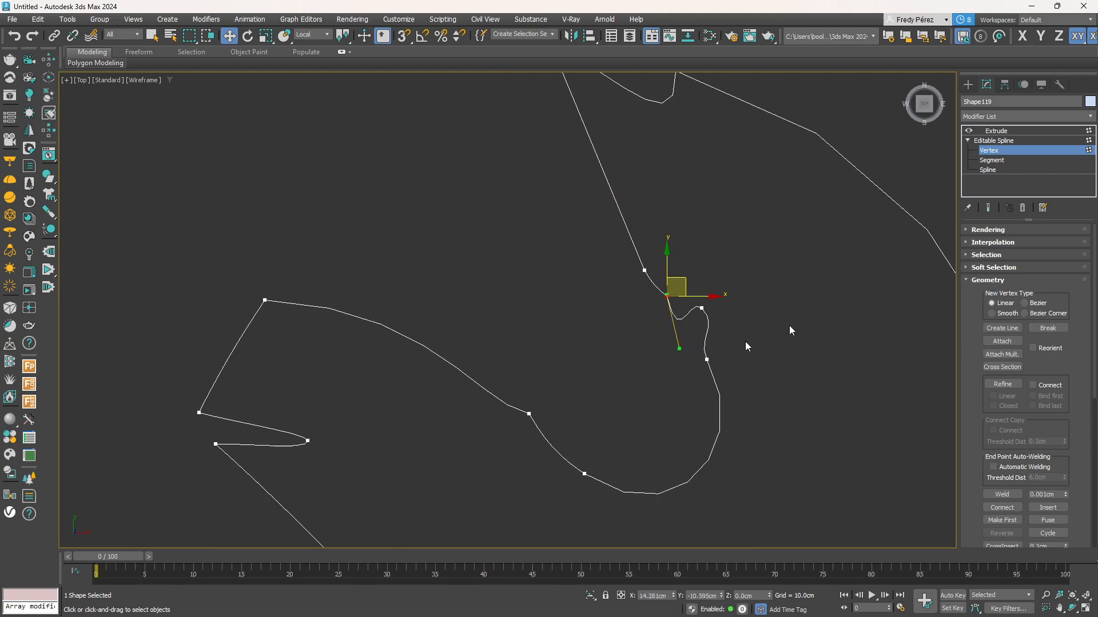
left_click(1028, 131)
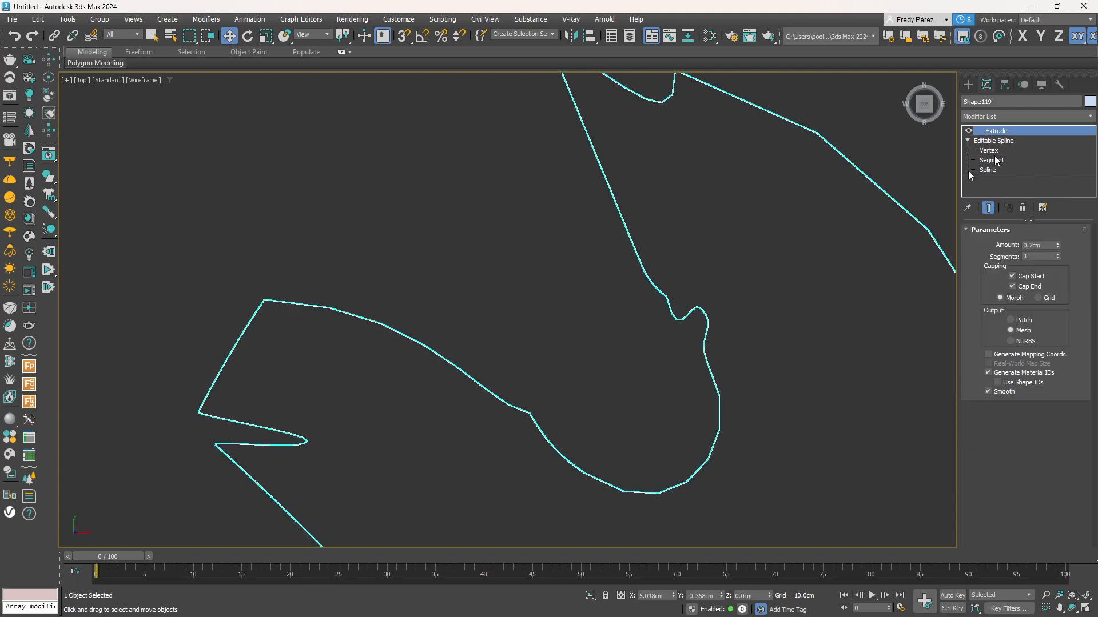
scroll(764, 253, "down", 5)
scroll(683, 269, "up", 5)
scroll(688, 228, "down", 3)
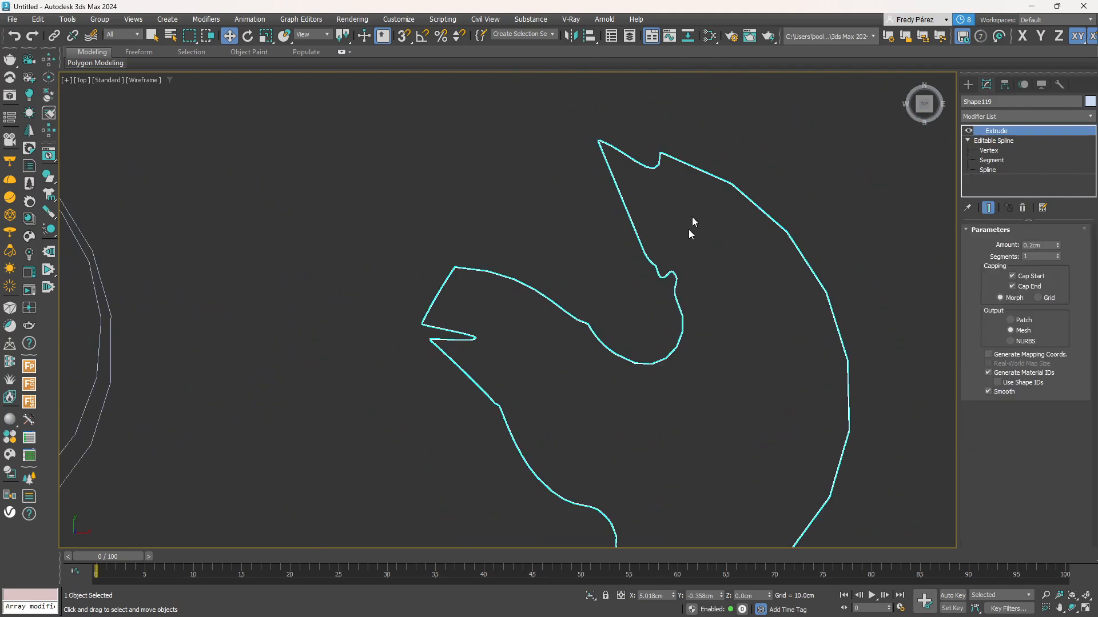
scroll(649, 142, "up", 3)
Resume vertex editing and slightly adjust vertices along the outline's lower-left edge and around its bottom curve
left_click(989, 150)
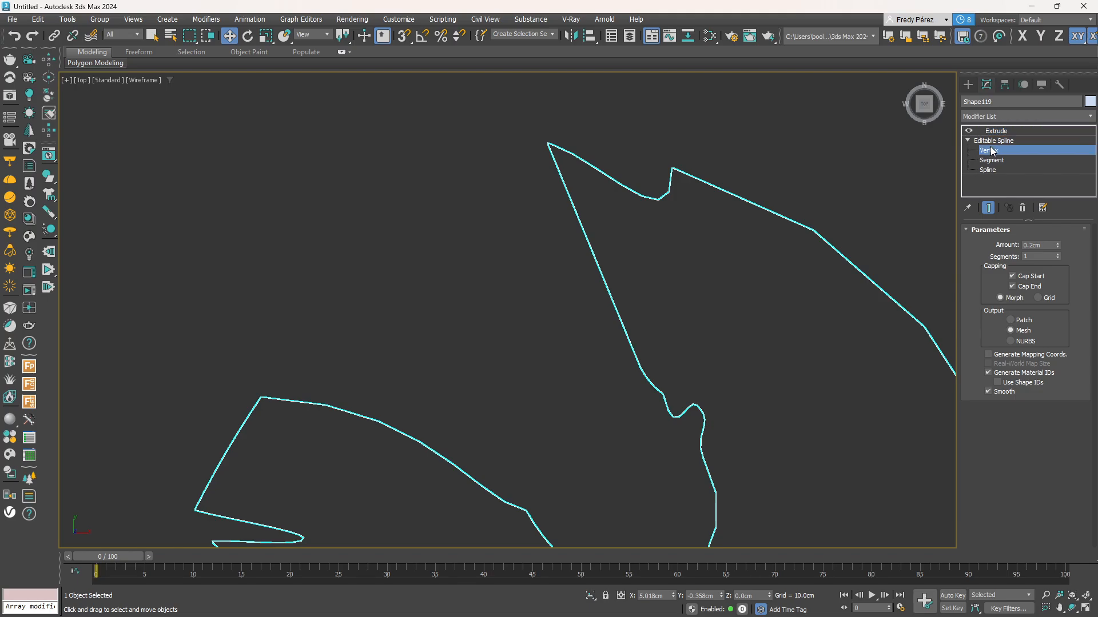
left_click(672, 168)
scroll(552, 135, "down", 3)
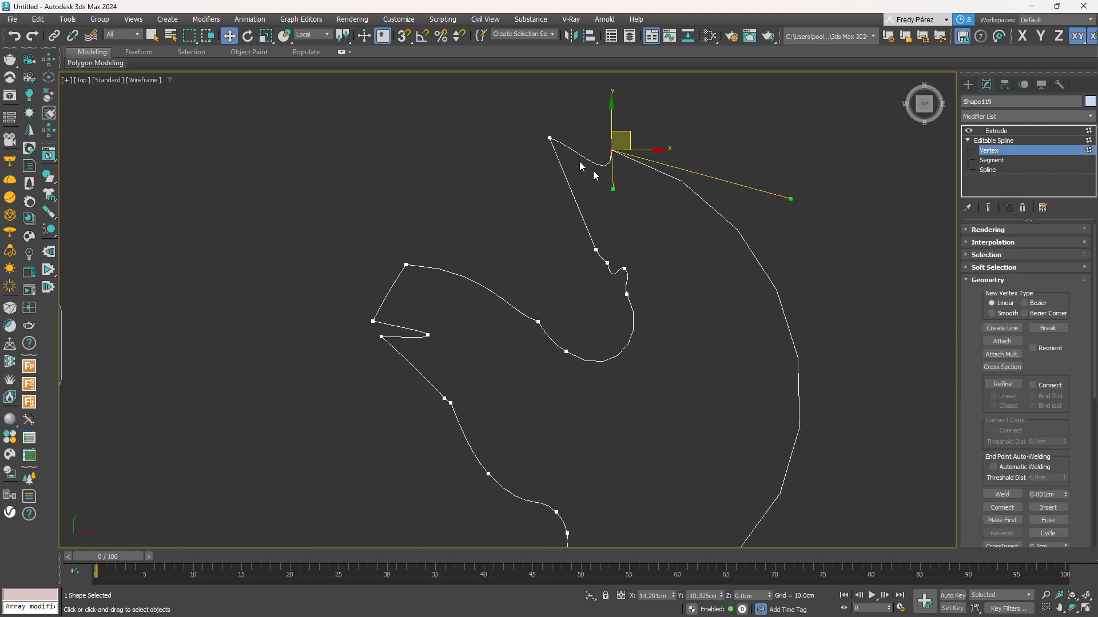
middle_click_drag(651, 239, 637, 112)
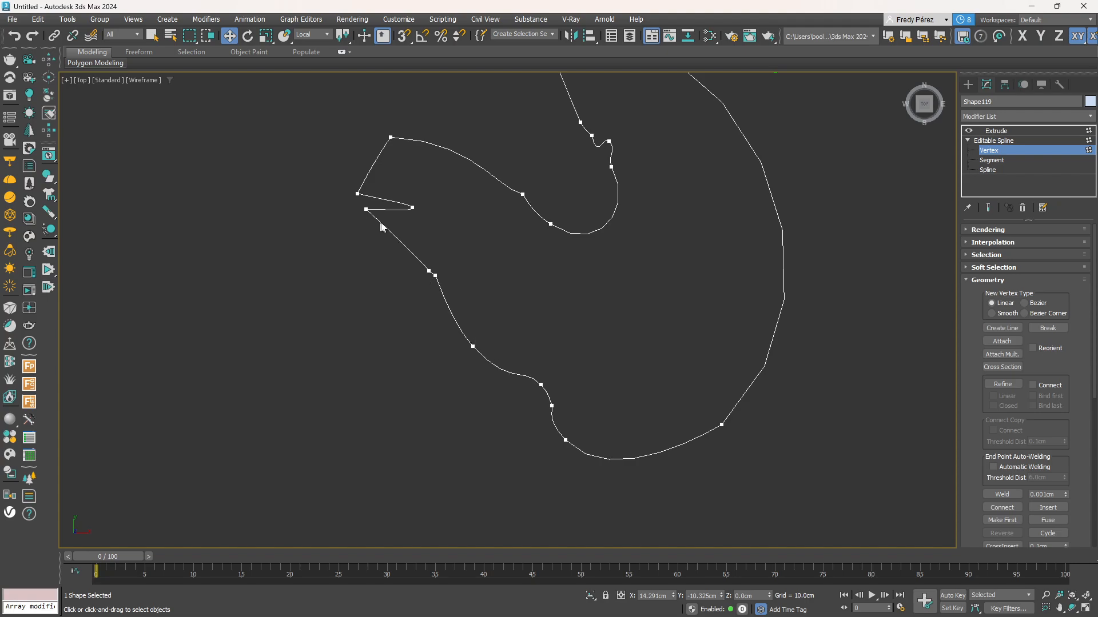
scroll(423, 264, "up", 4)
left_click(449, 298)
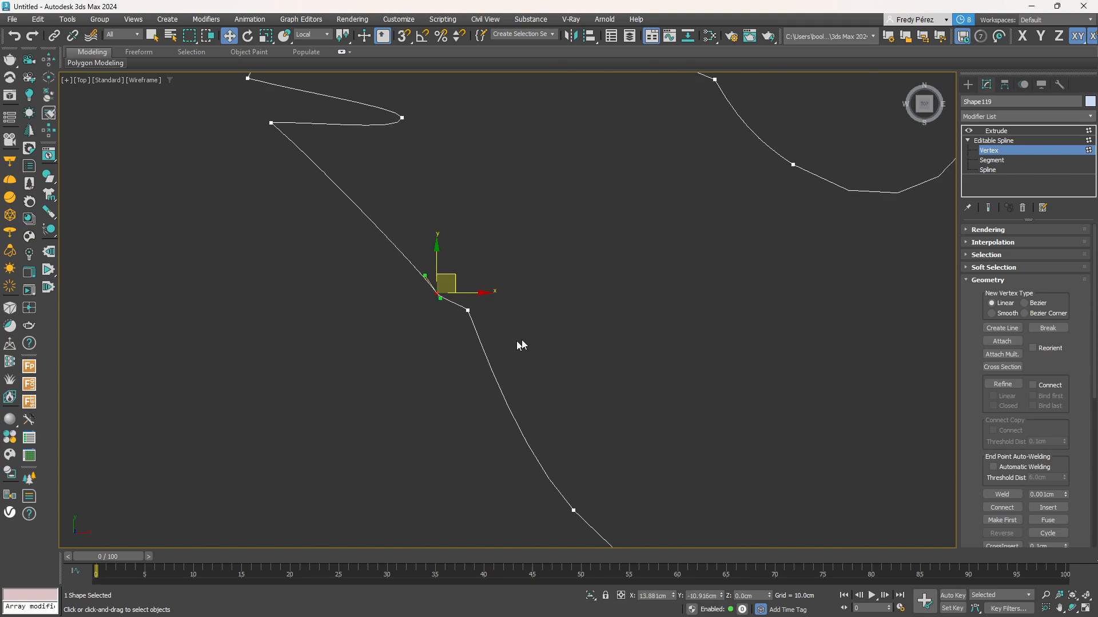
scroll(522, 345, "down", 5)
middle_click_drag(571, 318, 509, 255)
left_click(573, 345)
left_click_drag(573, 345, 554, 371)
mouse_move(718, 381)
left_mouse_down()
mouse_move(708, 374)
mouse_move(720, 384)
left_mouse_up()
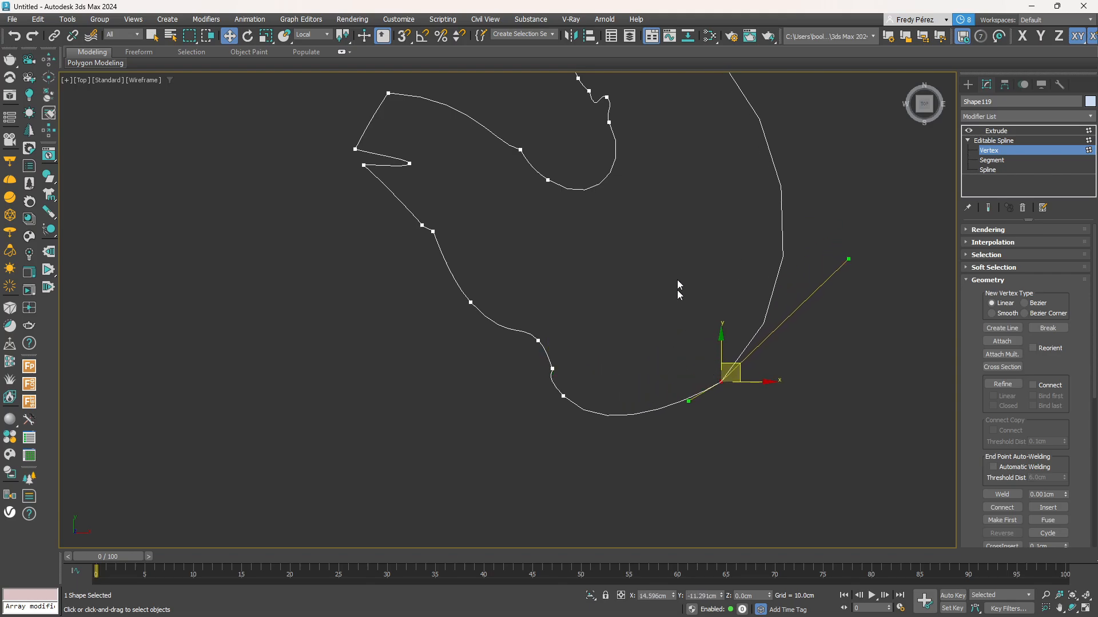
Reposition the vertices at the outline's upper tips and along its inner curve, and return to the Extrude modifier
middle_click_drag(688, 285, 724, 419)
left_click(628, 110)
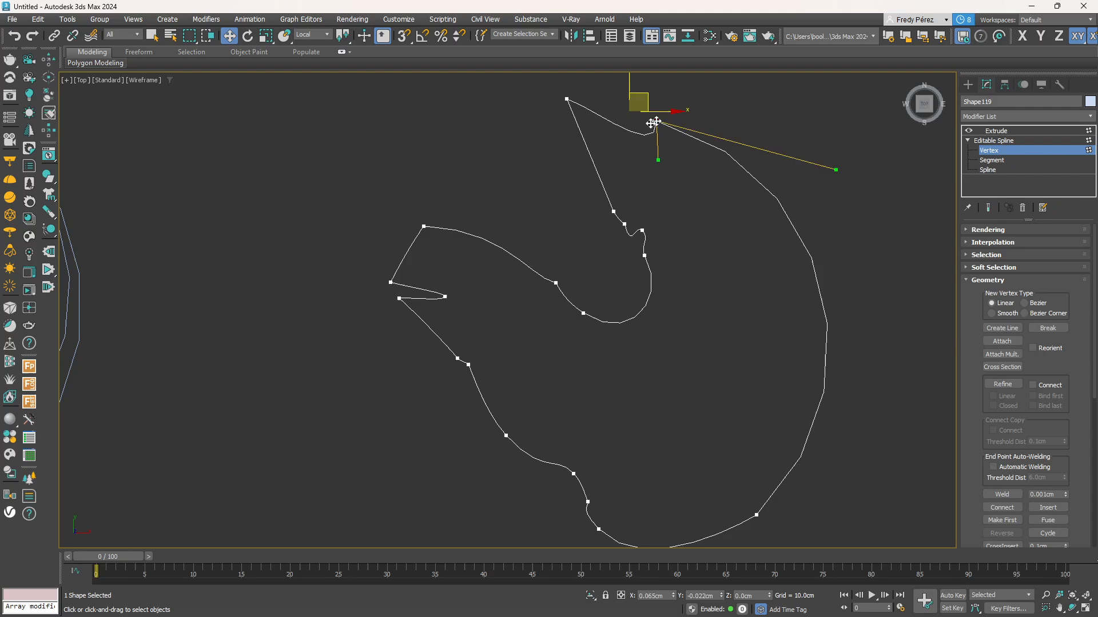
mouse_move(567, 99)
left_mouse_down()
mouse_move(548, 115)
mouse_move(572, 108)
left_mouse_up()
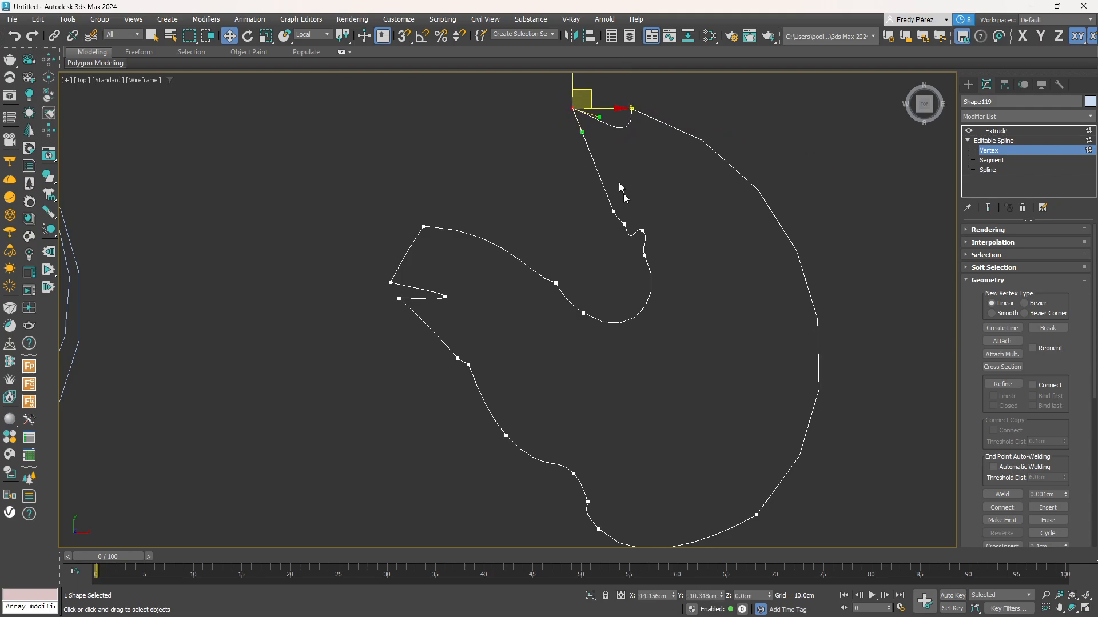
left_click_drag(613, 211, 642, 259)
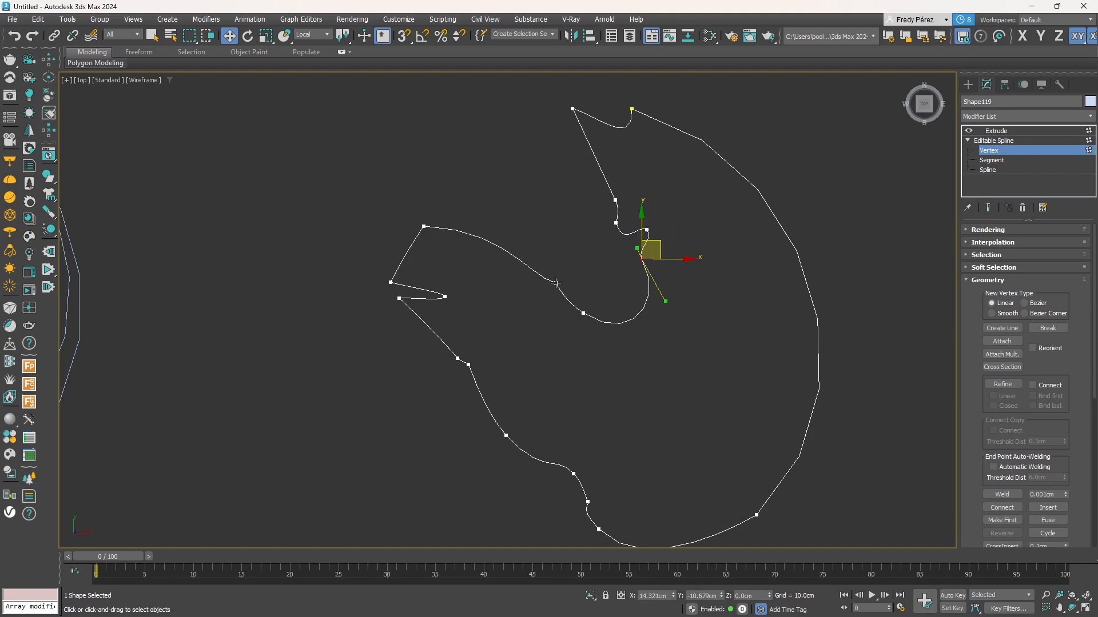
left_click_drag(556, 283, 555, 271)
left_click_drag(583, 314, 579, 317)
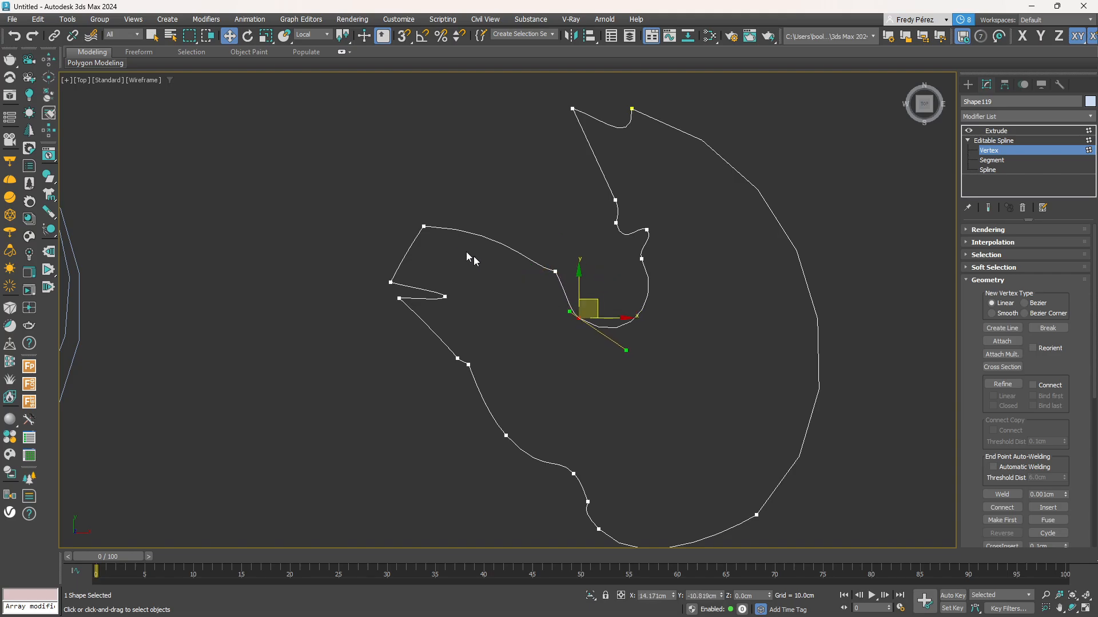
left_click_drag(424, 227, 431, 219)
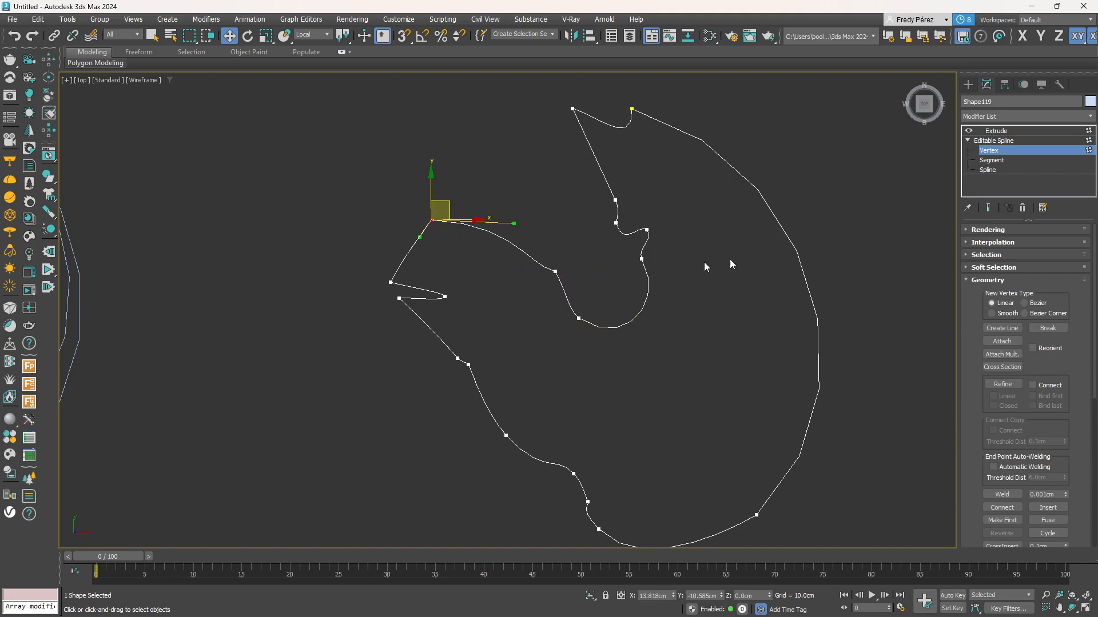
left_click(1011, 141)
left_click(1011, 131)
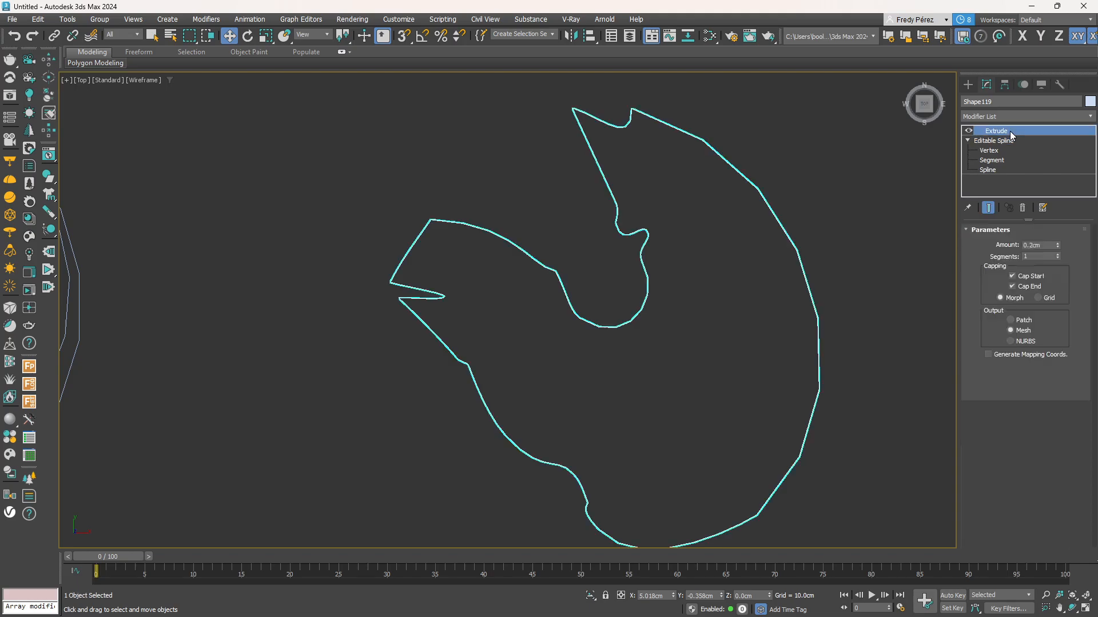
Maximize the orthographic view and examine the extruded outline's caps and walls
left_click(1080, 598)
left_click(810, 410)
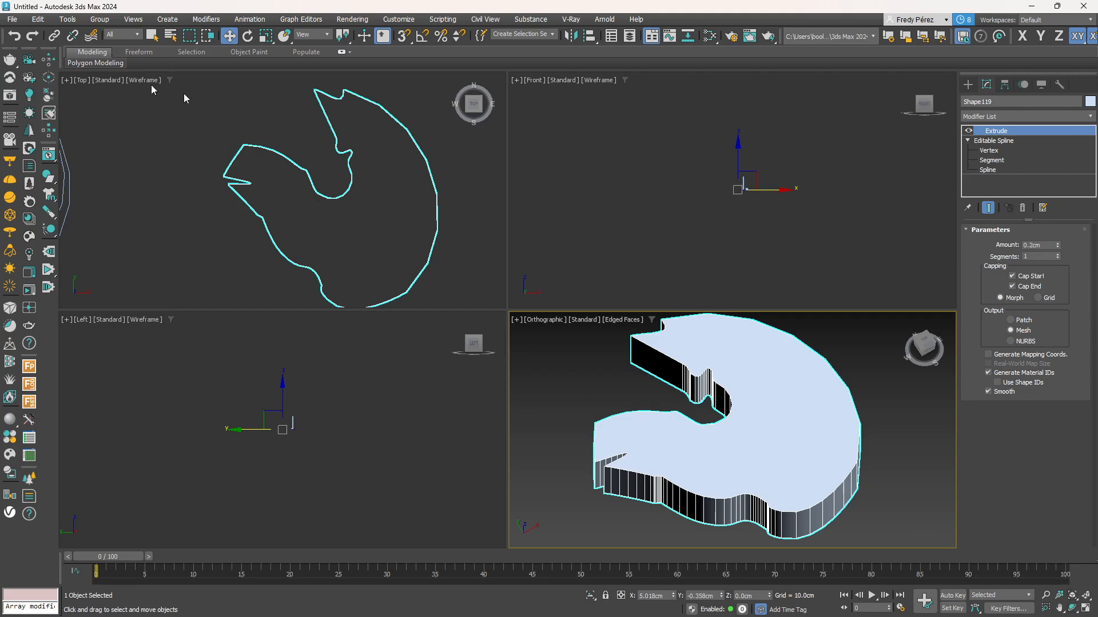
left_click(1085, 608)
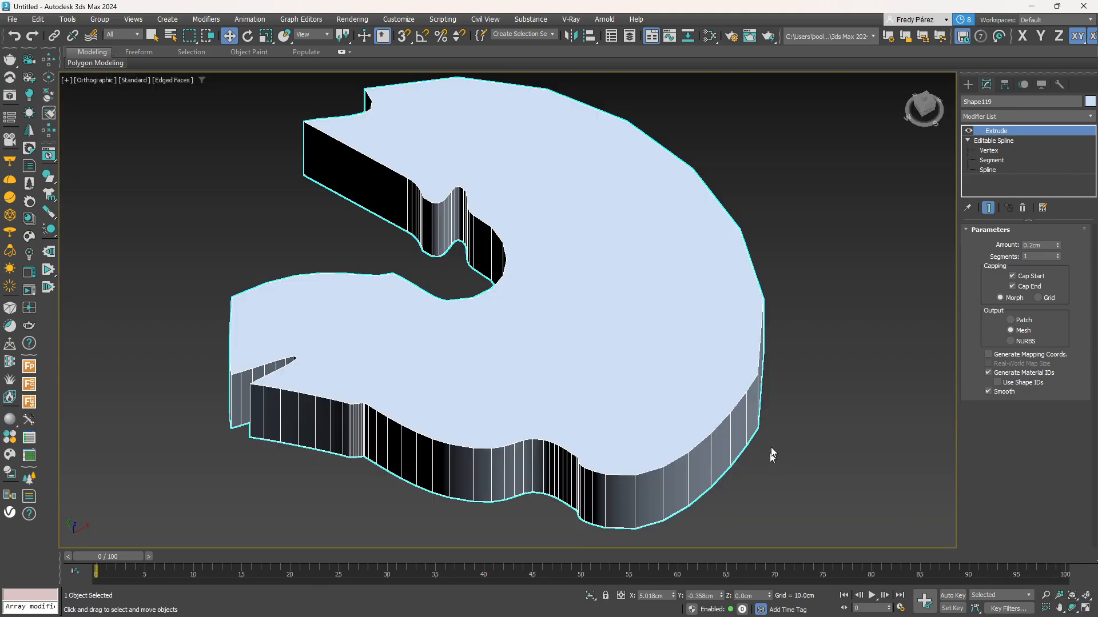
scroll(770, 447, "down", 3)
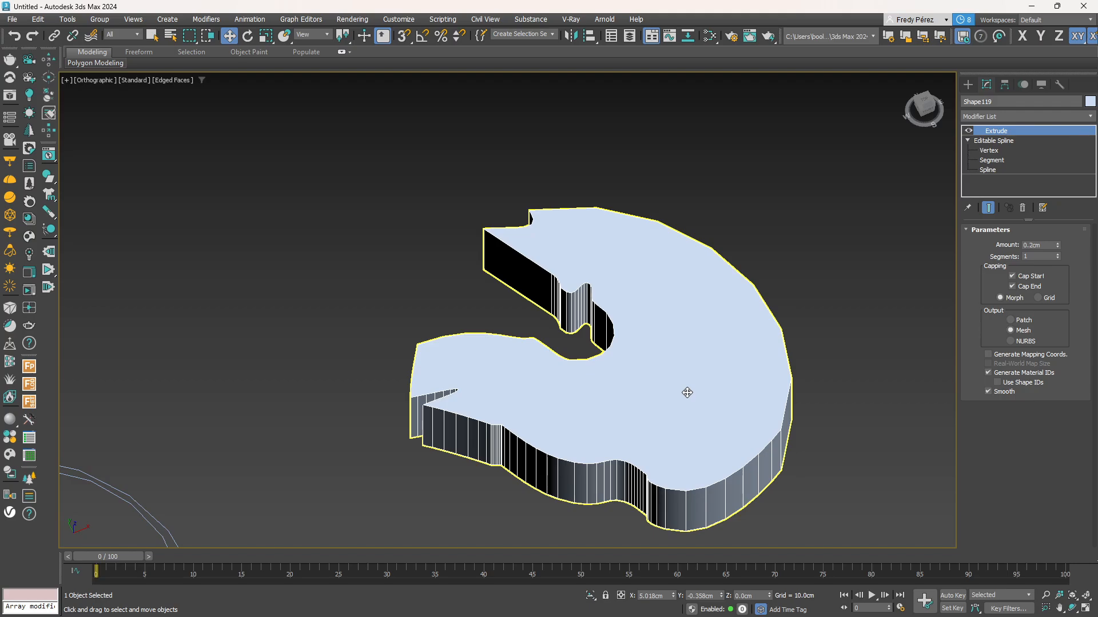
left_click(687, 393)
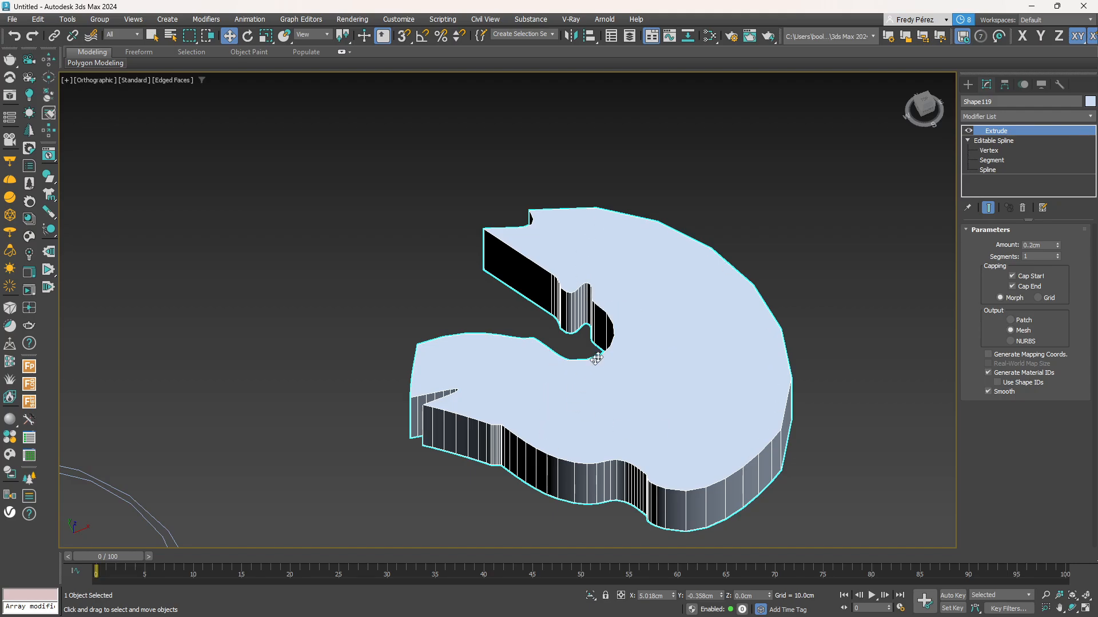
In the top view, open the remaining double-contour shape at spline level and move its outer spline upward off the inner one
scroll(598, 360, "down", 6)
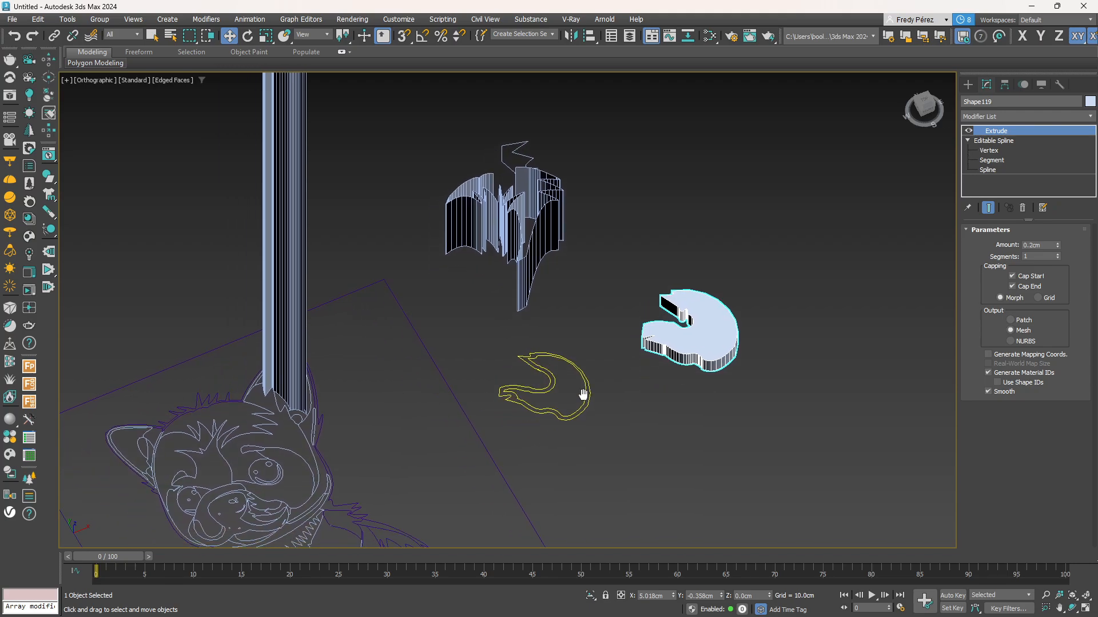
scroll(575, 416, "up", 4)
key("t")
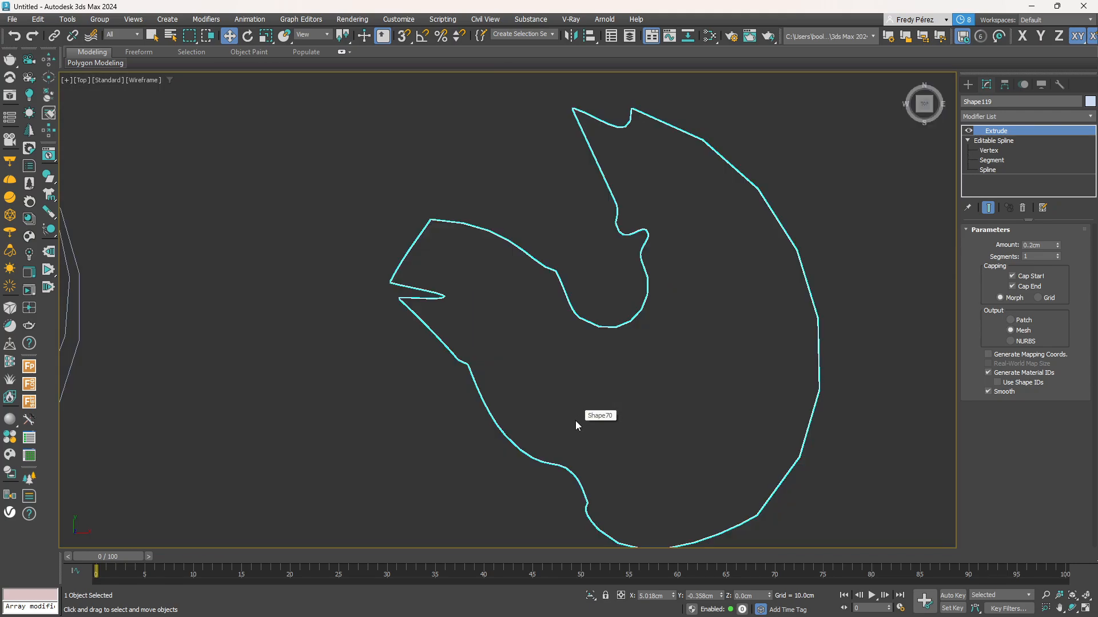
scroll(590, 408, "down", 7)
middle_click_drag(498, 414, 593, 364)
scroll(530, 389, "up", 4)
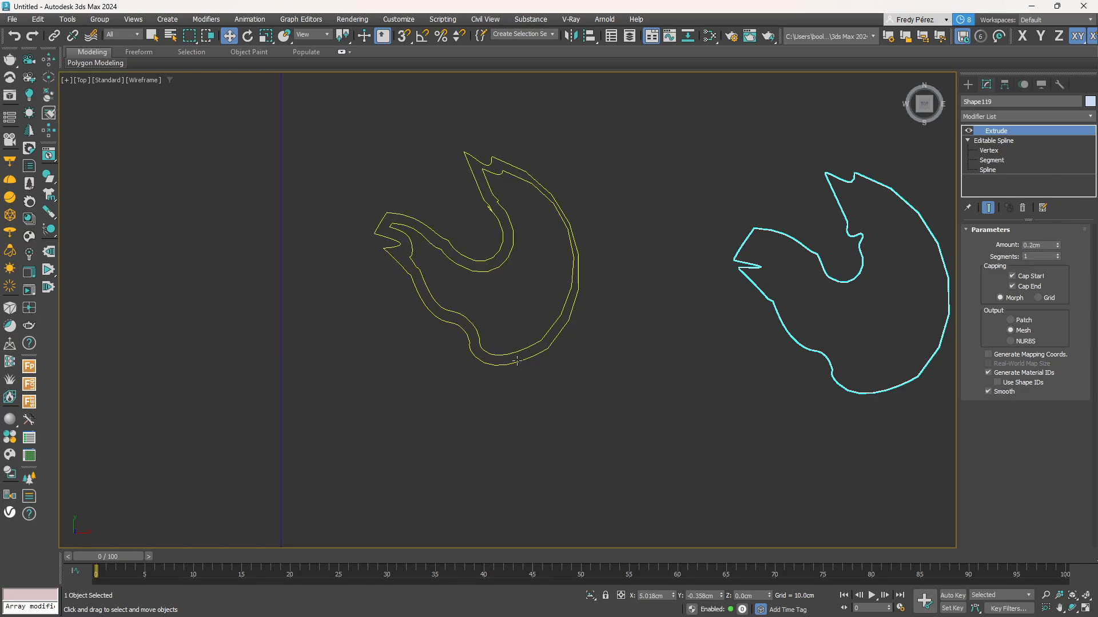
left_click(522, 359)
left_click(987, 160)
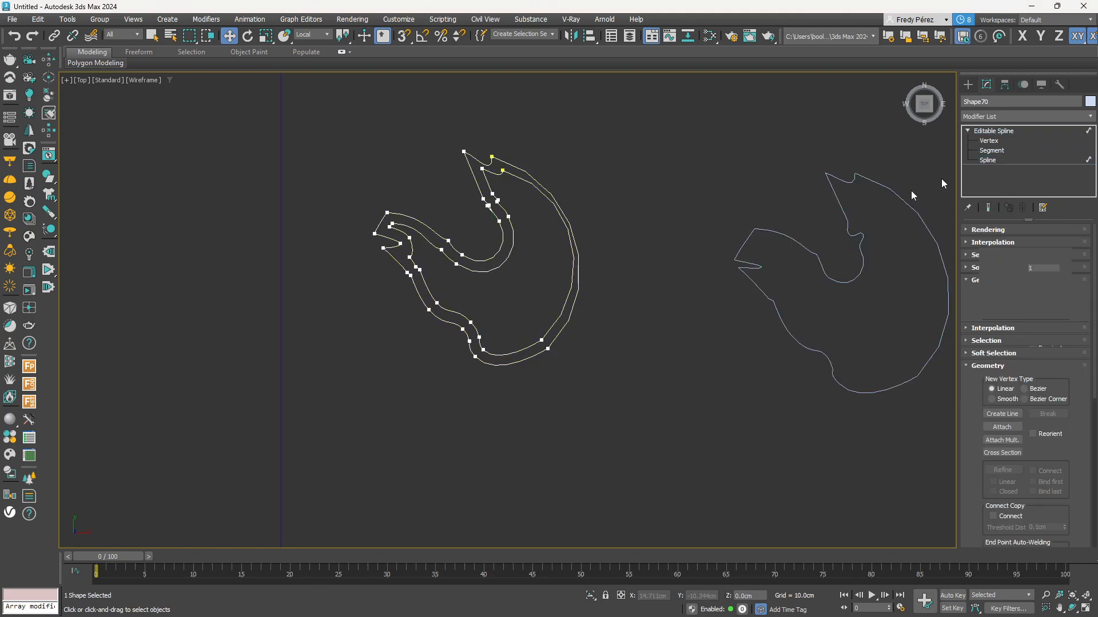
left_click_drag(531, 359, 544, 221)
scroll(530, 194, "up", 6)
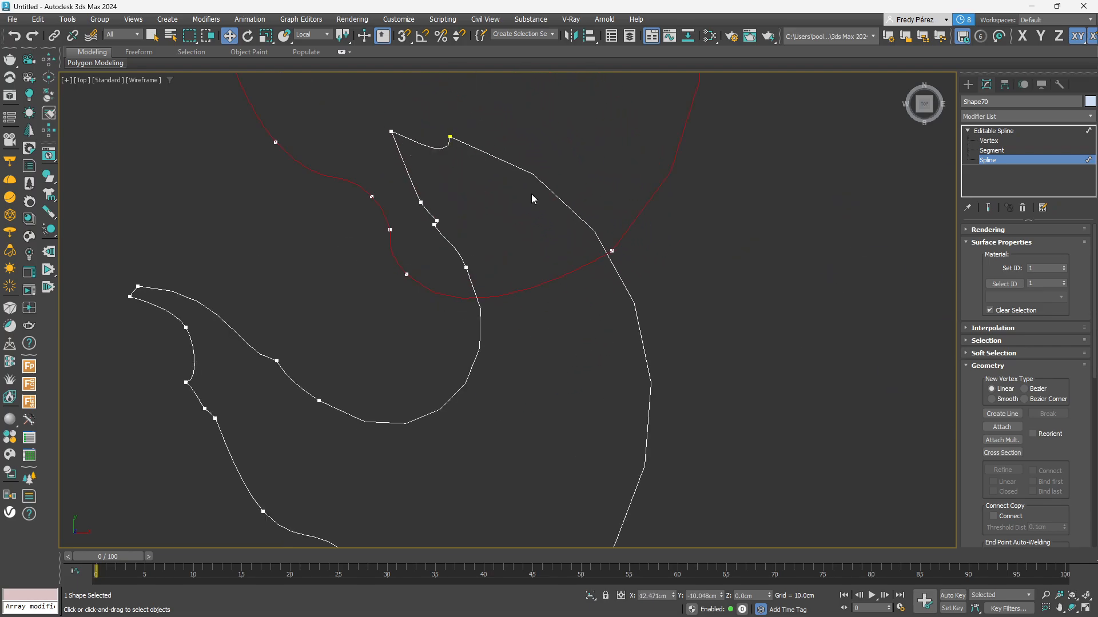
Trim away the crossing portions of the two overlapping splines so that only their combined outer outline remains
scroll(550, 234, "down", 2)
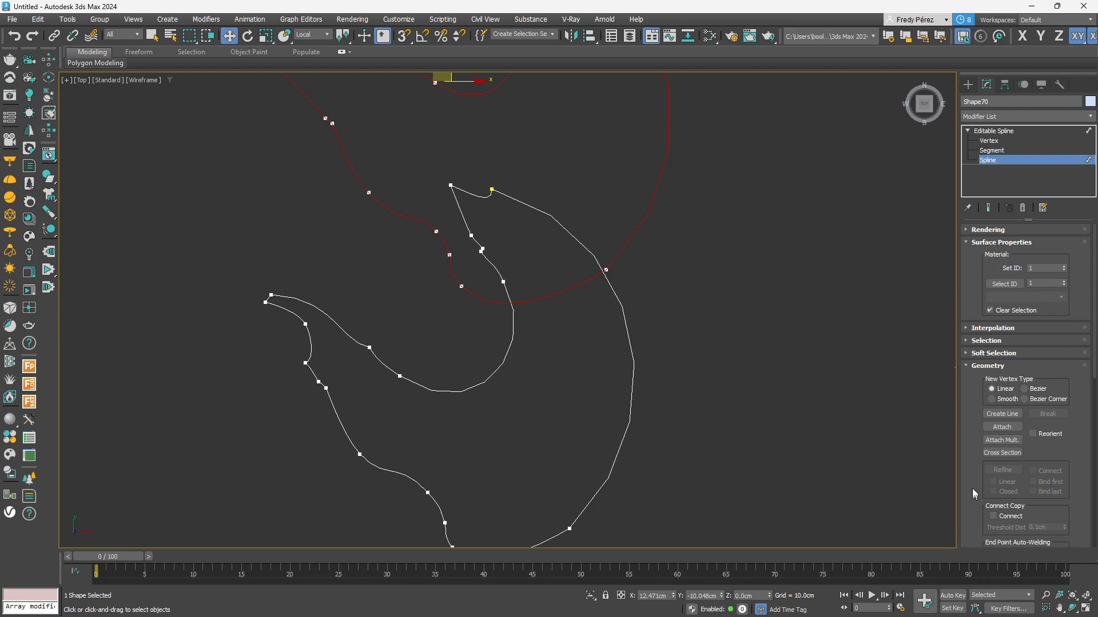
scroll(979, 496, "down", 7)
left_click(1005, 377)
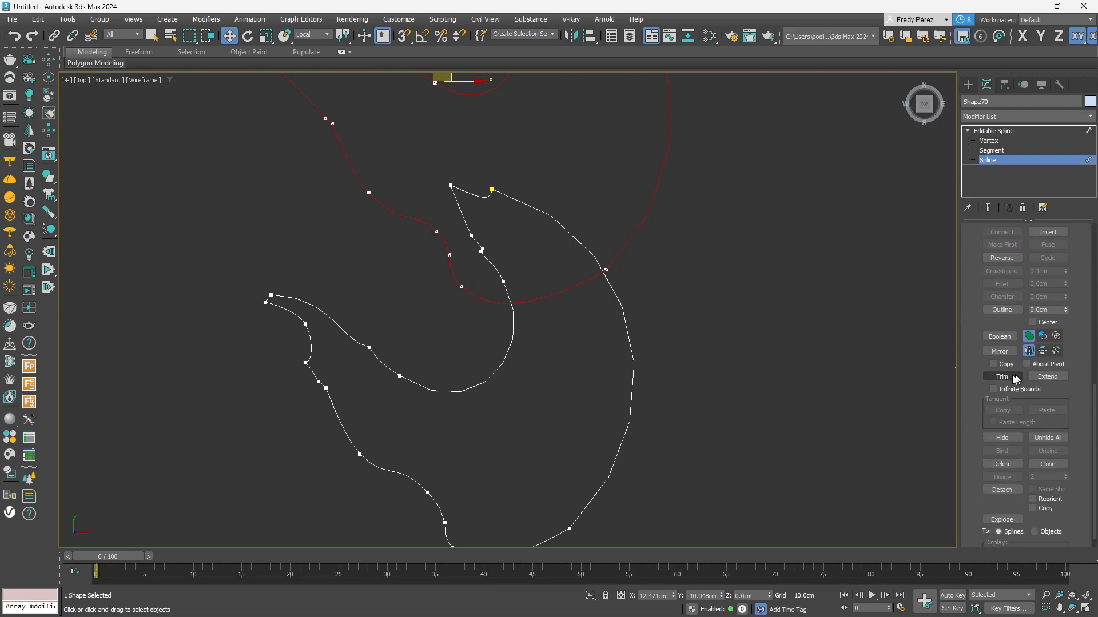
left_click(777, 277)
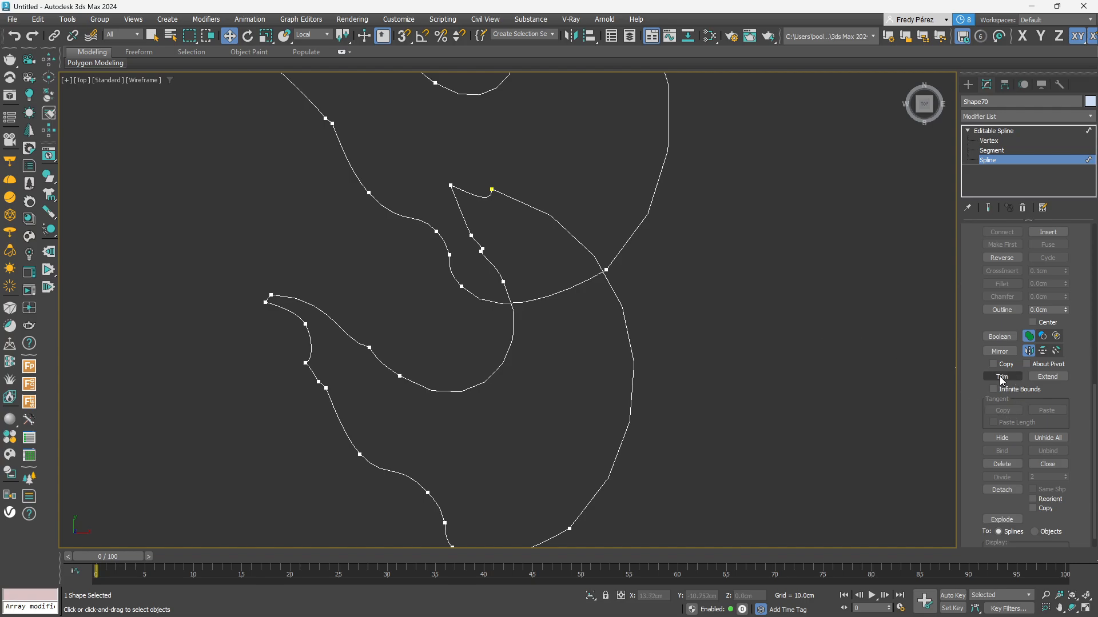
middle_click_drag(569, 257, 606, 322)
scroll(606, 322, "down", 2)
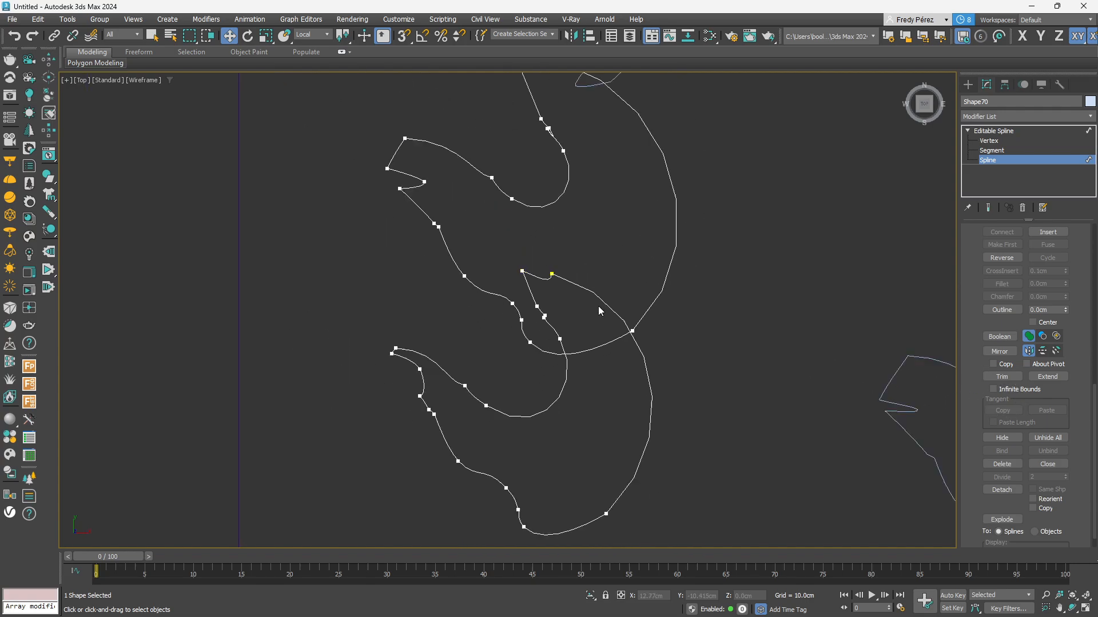
middle_click_drag(600, 248, 542, 289)
scroll(510, 331, "up", 5)
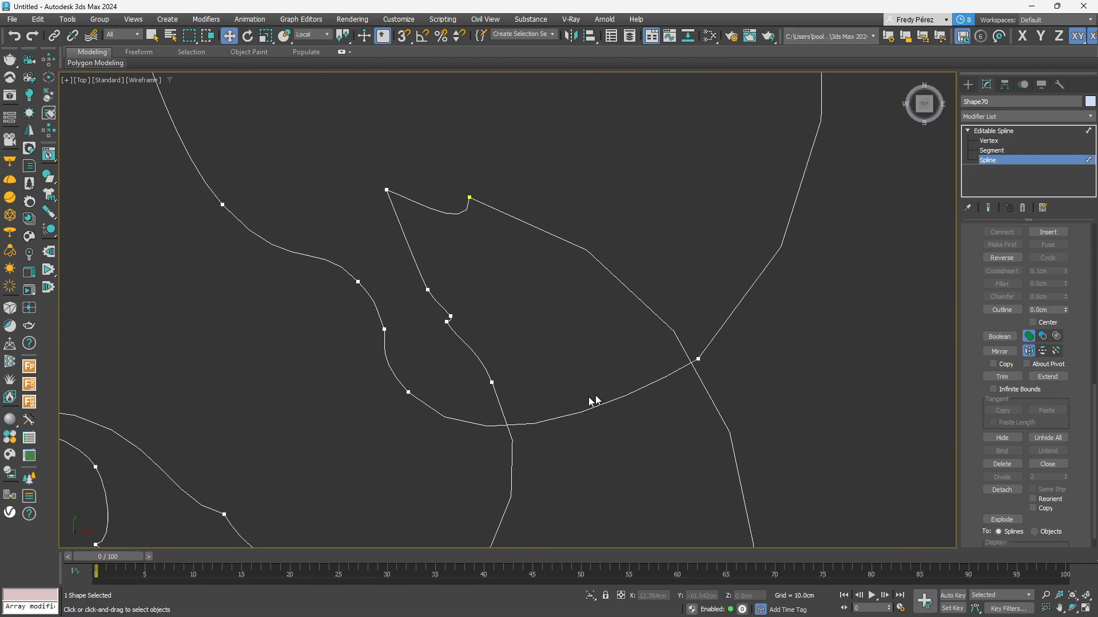
left_click(1002, 378)
left_click(651, 384)
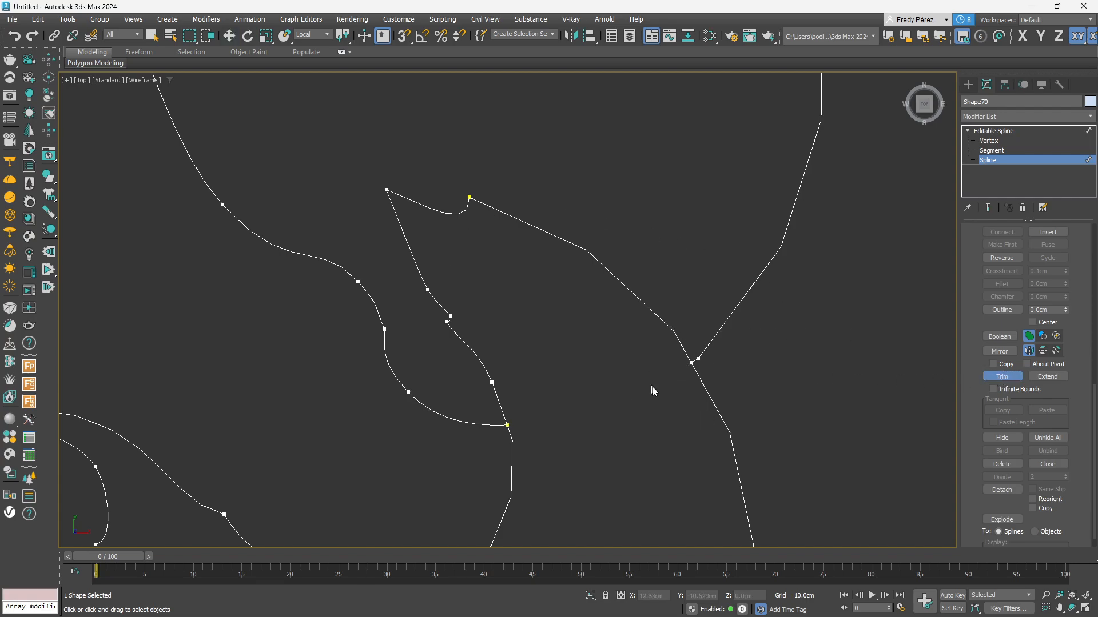
left_click(687, 351)
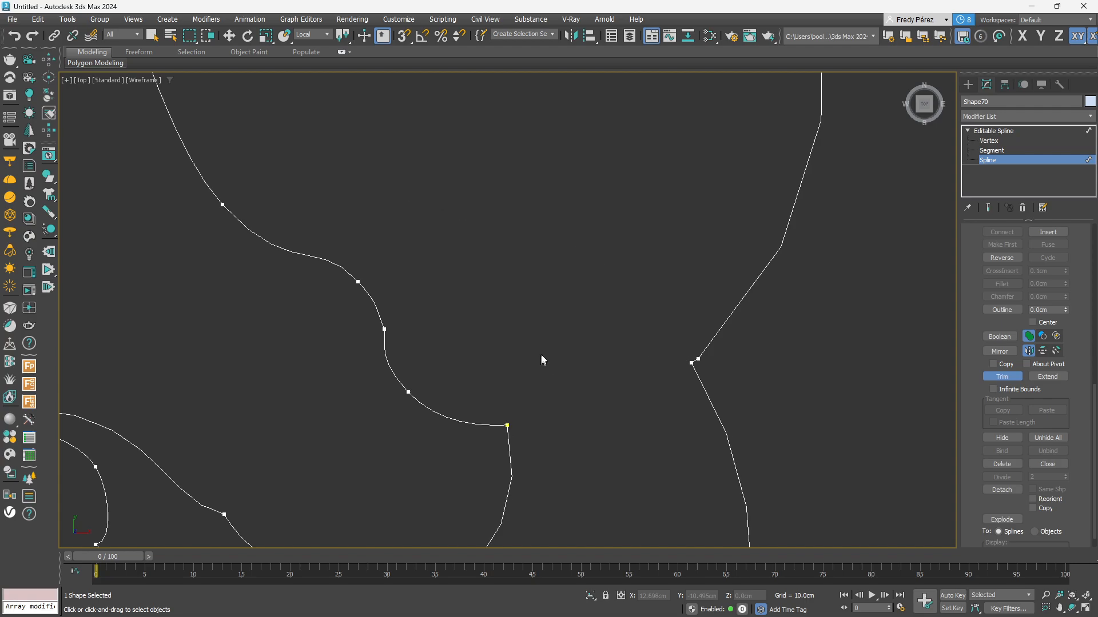
Switch to vertex editing, test the inner trimmed junction by pulling its end vertex away, and undo the move
scroll(577, 283, "down", 5)
scroll(591, 318, "up", 5)
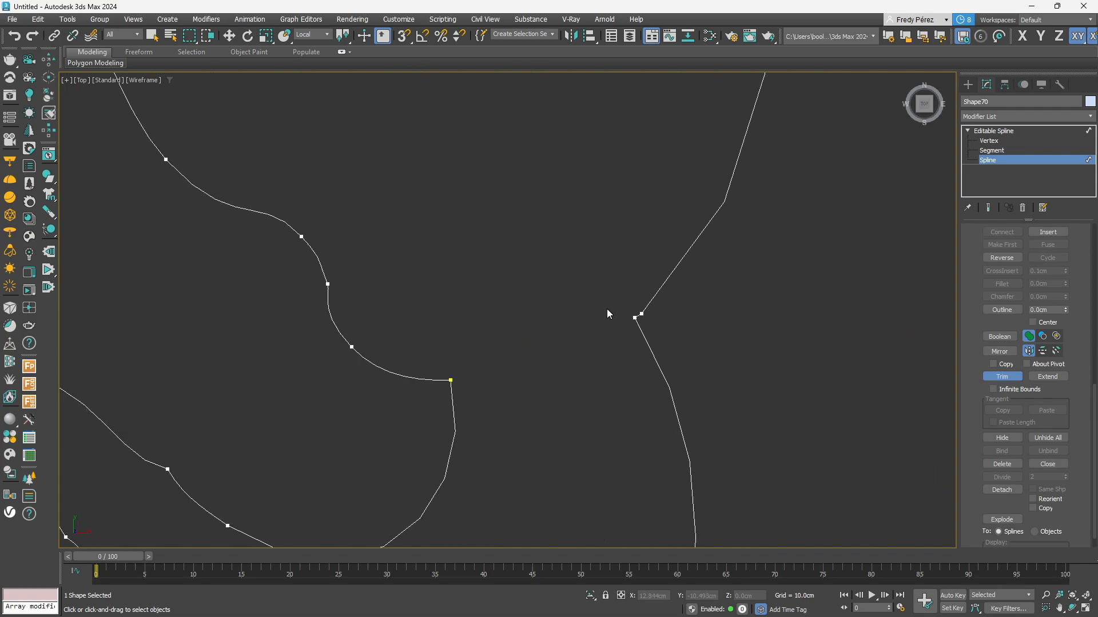
left_click(989, 140)
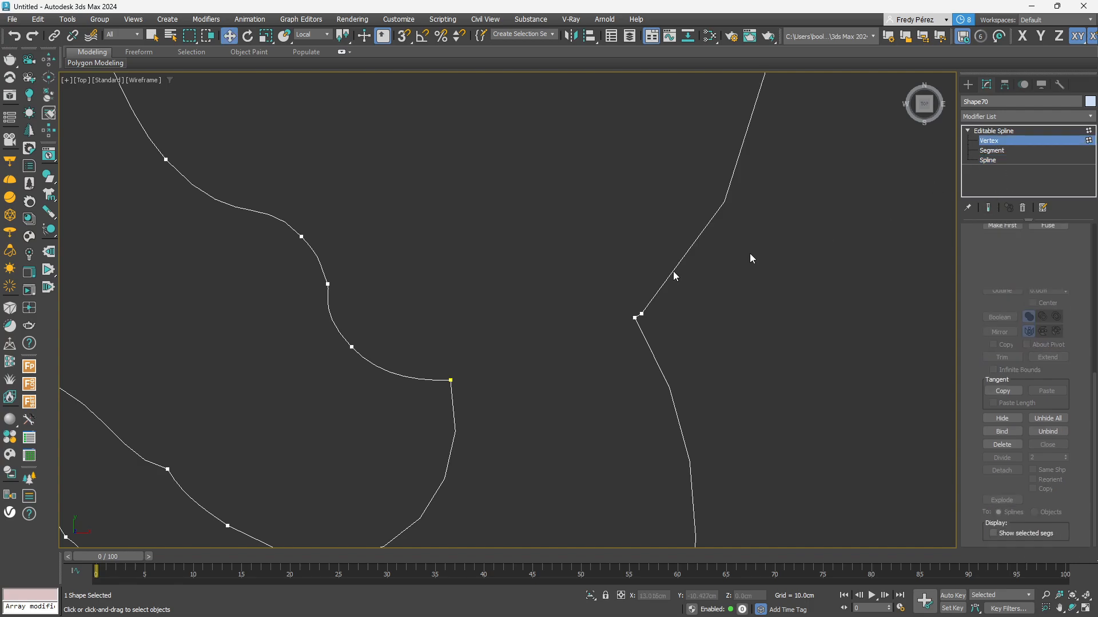
key("w")
left_click(450, 380)
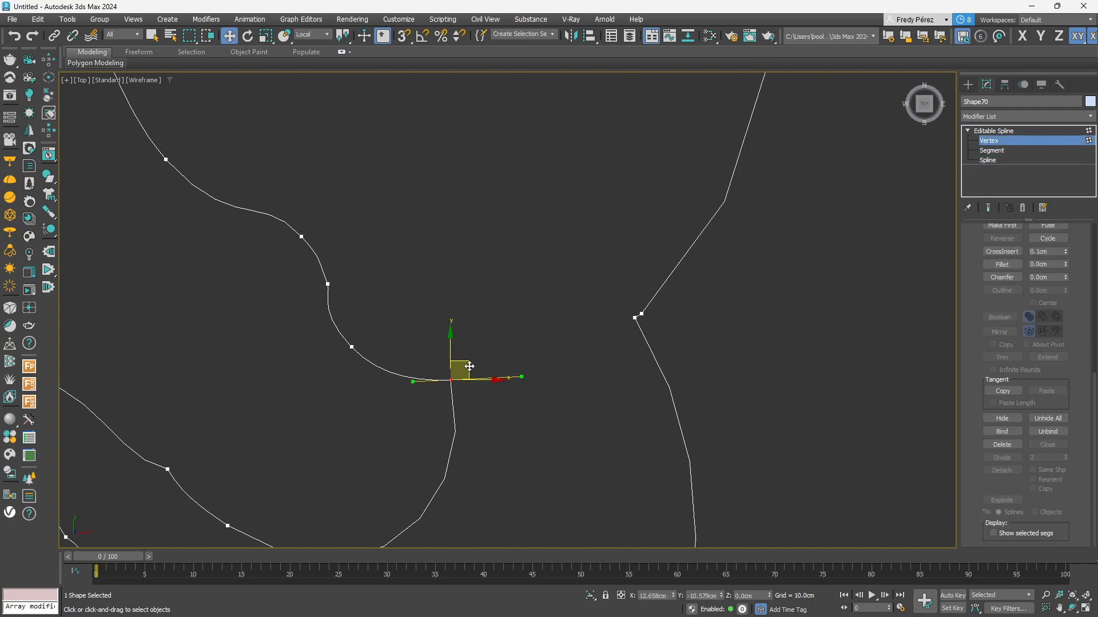
left_click_drag(451, 380, 564, 185)
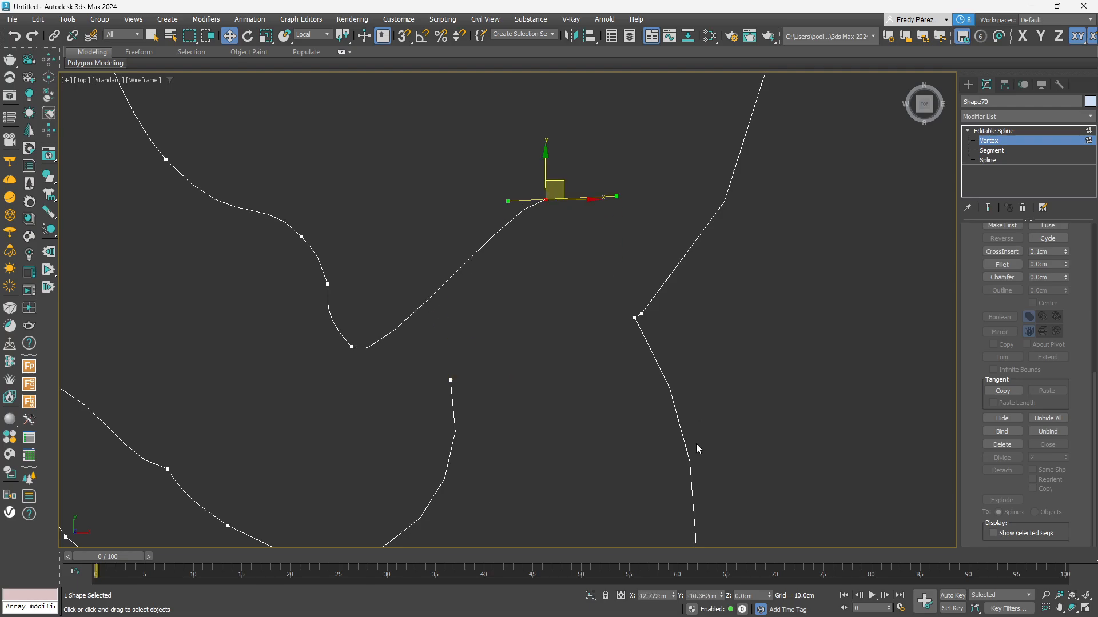
key("ctrl+z")
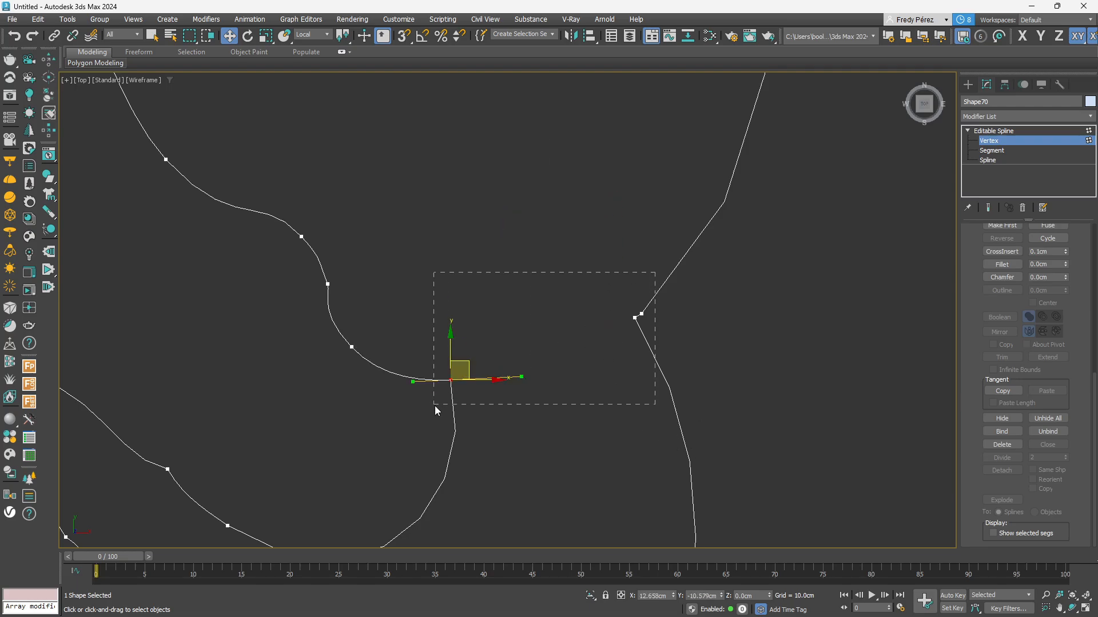
Select the end vertices at both trimmed intersections and weld them
left_click_drag(434, 406, 435, 407)
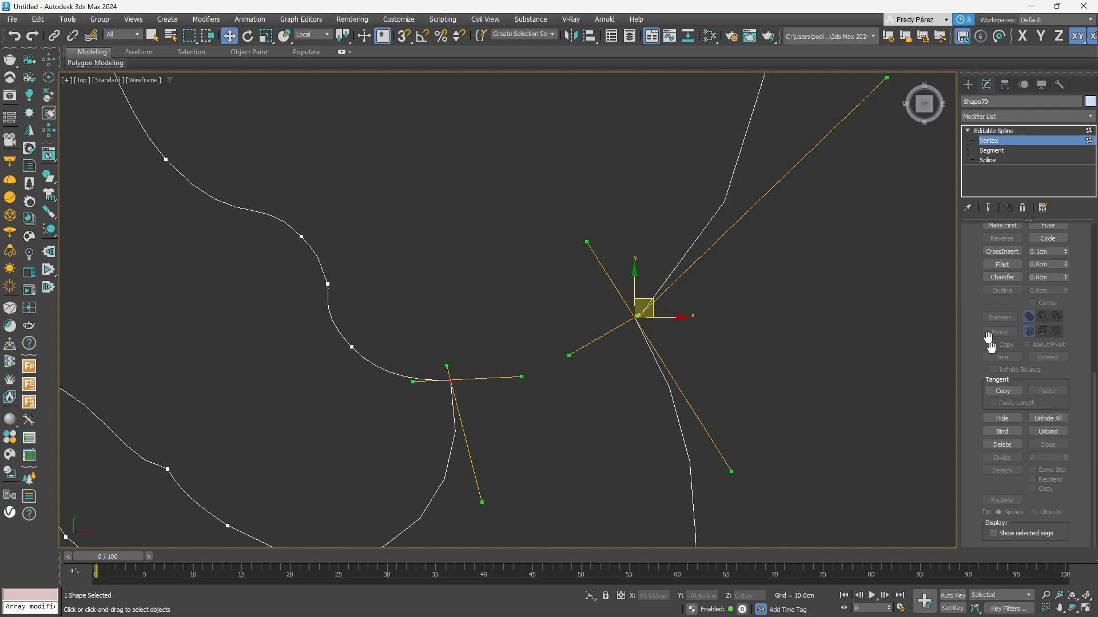
scroll(992, 410, "up", 3)
left_click(1001, 272)
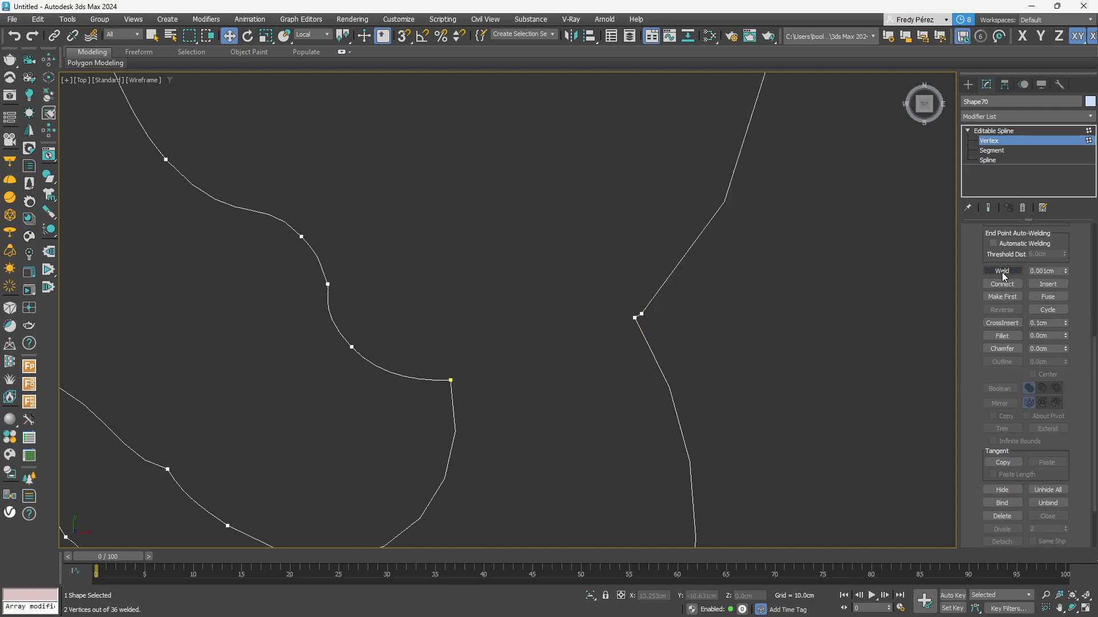
Leave vertex editing, apply an Extrude modifier to the merged outline and restore the four-viewport layout
left_click(1015, 132)
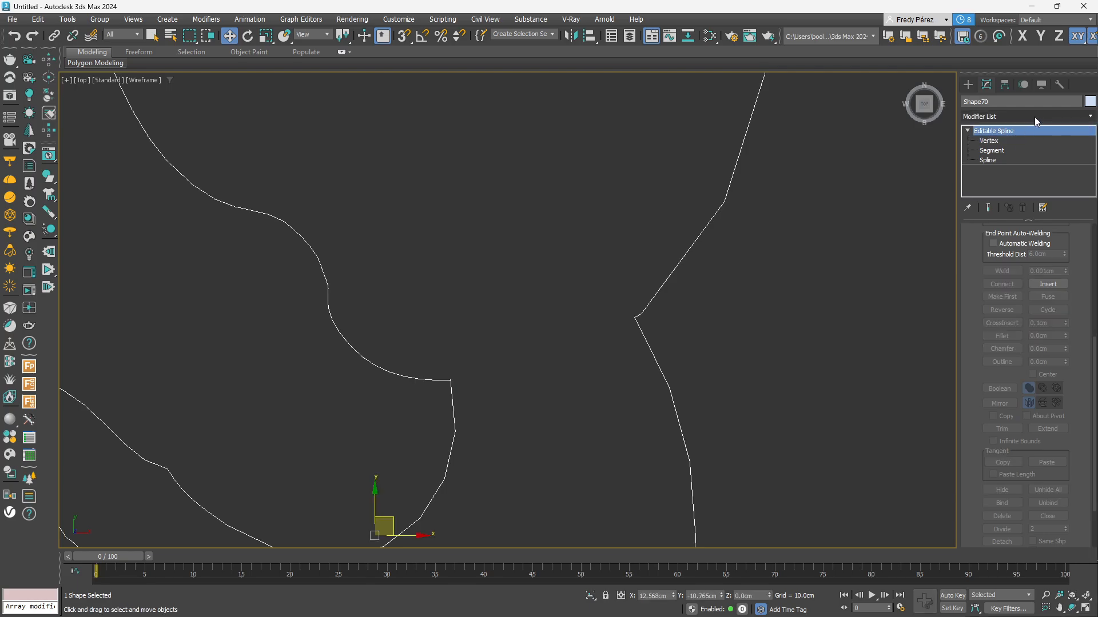
left_click(1034, 117)
scroll(1004, 475, "down", 5)
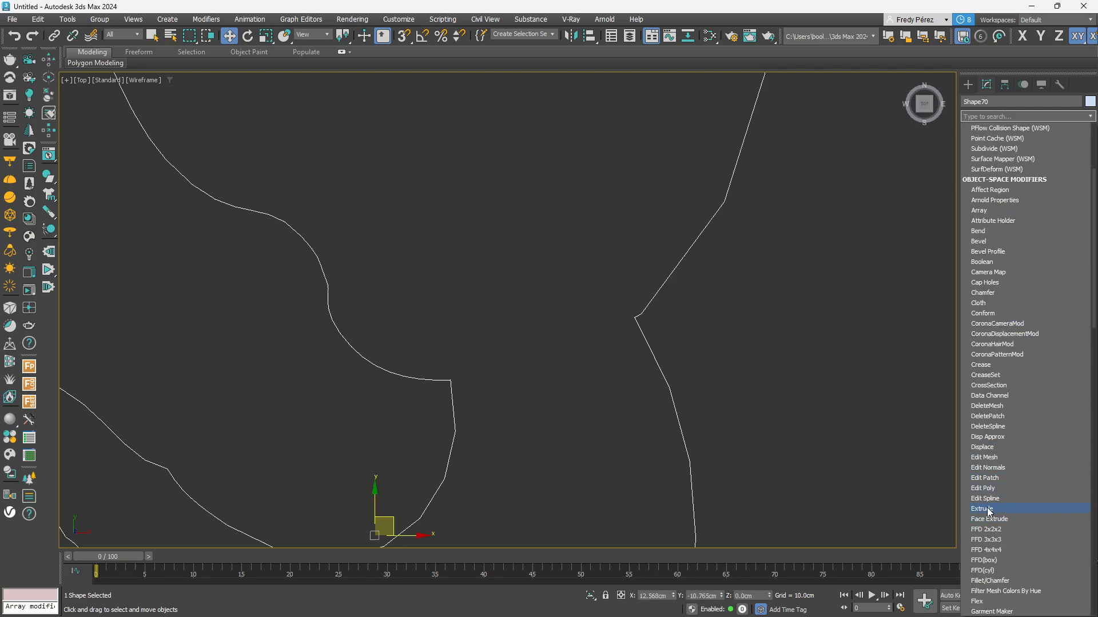
left_click(989, 510)
key("alt+w")
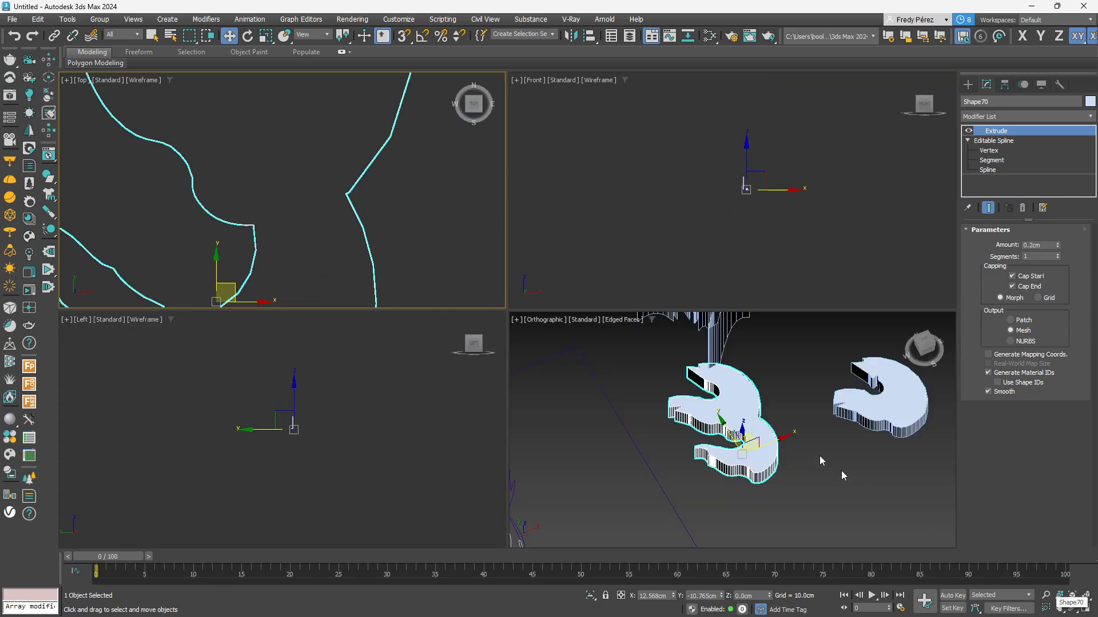
Examine the merged outline's extruded solid in the top and orthographic views, and select the tall extruded ear piece
scroll(735, 410, "up", 4)
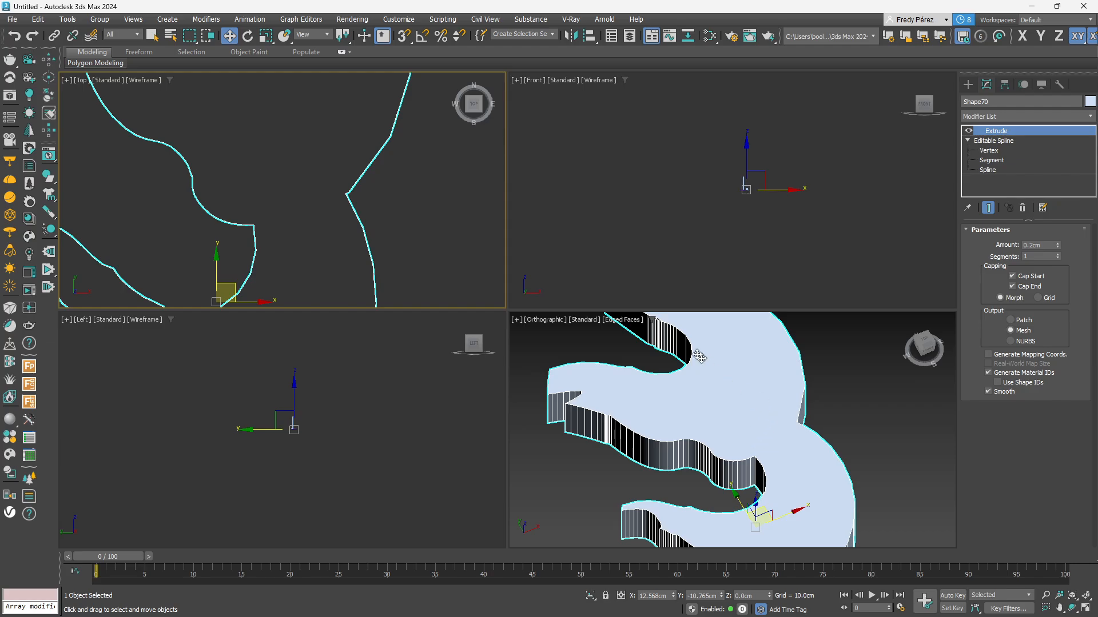
scroll(369, 214, "down", 5)
middle_click_drag(384, 220, 412, 228)
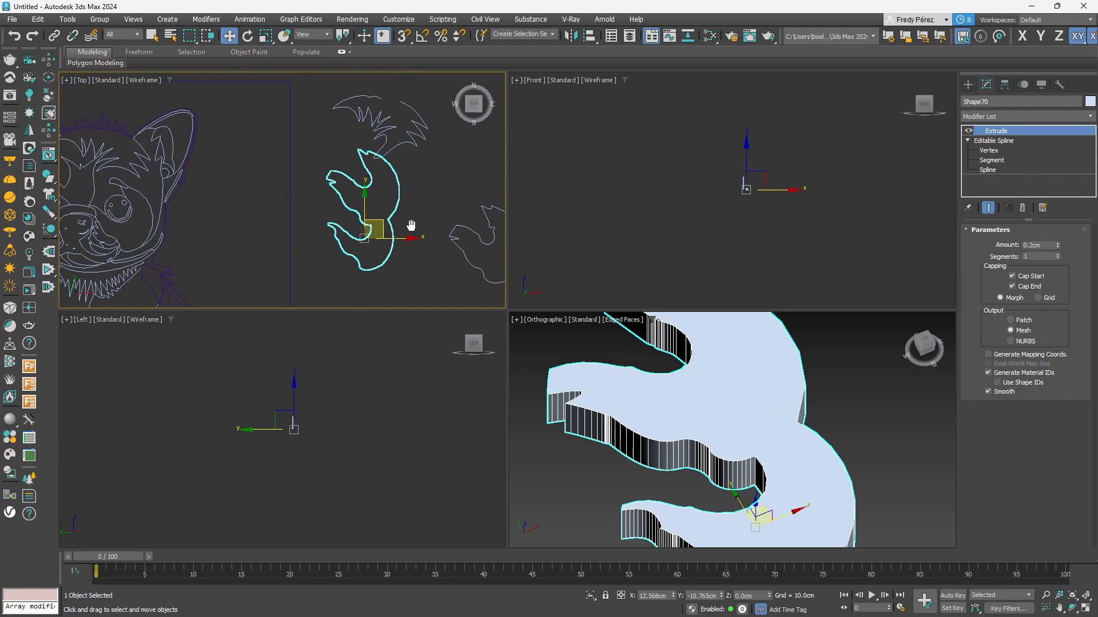
left_click(1085, 609)
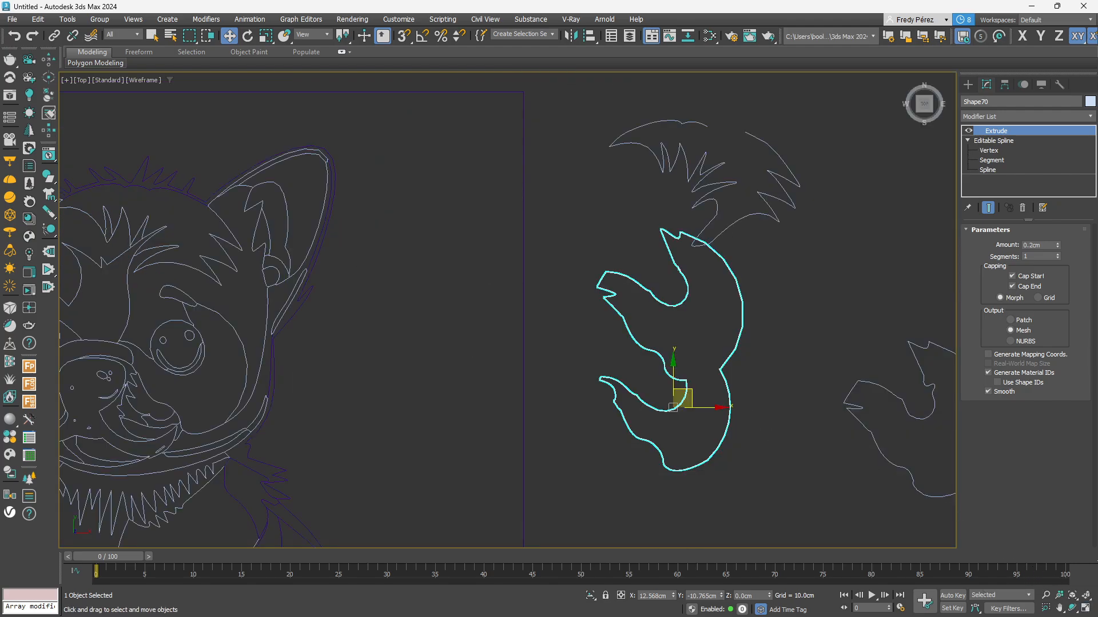
left_click(1089, 610)
scroll(740, 424, "down", 3)
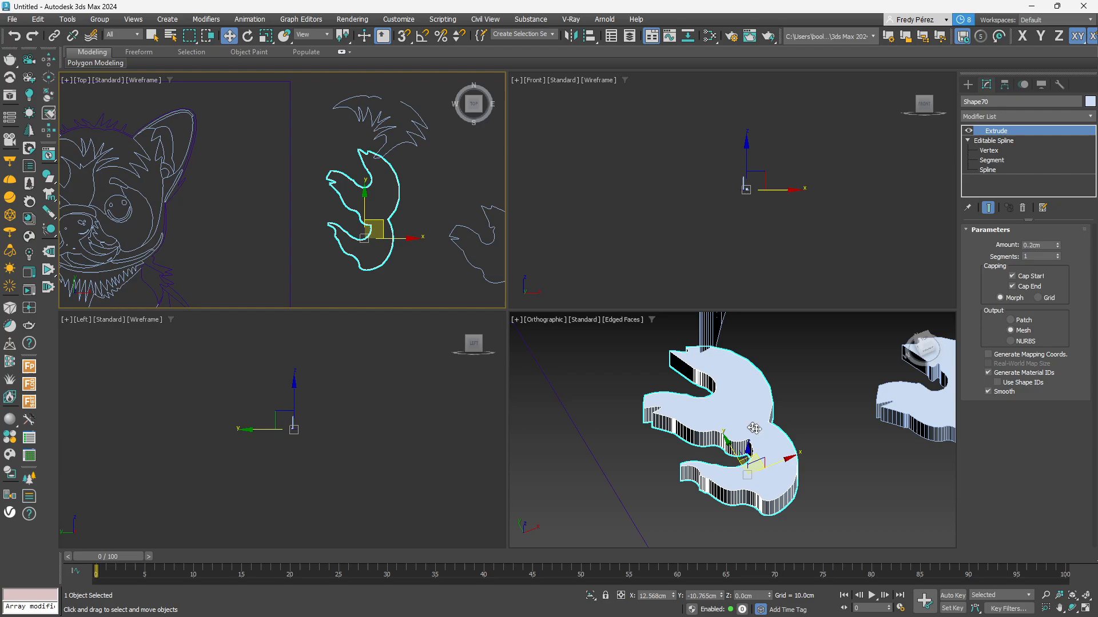
middle_click_drag(758, 429, 787, 440)
mouse_move(798, 488)
middle_mouse_down("alt")
mouse_move(765, 492)
mouse_move(814, 468)
mouse_move(791, 456)
middle_mouse_up("alt")
scroll(791, 456, "down", 5)
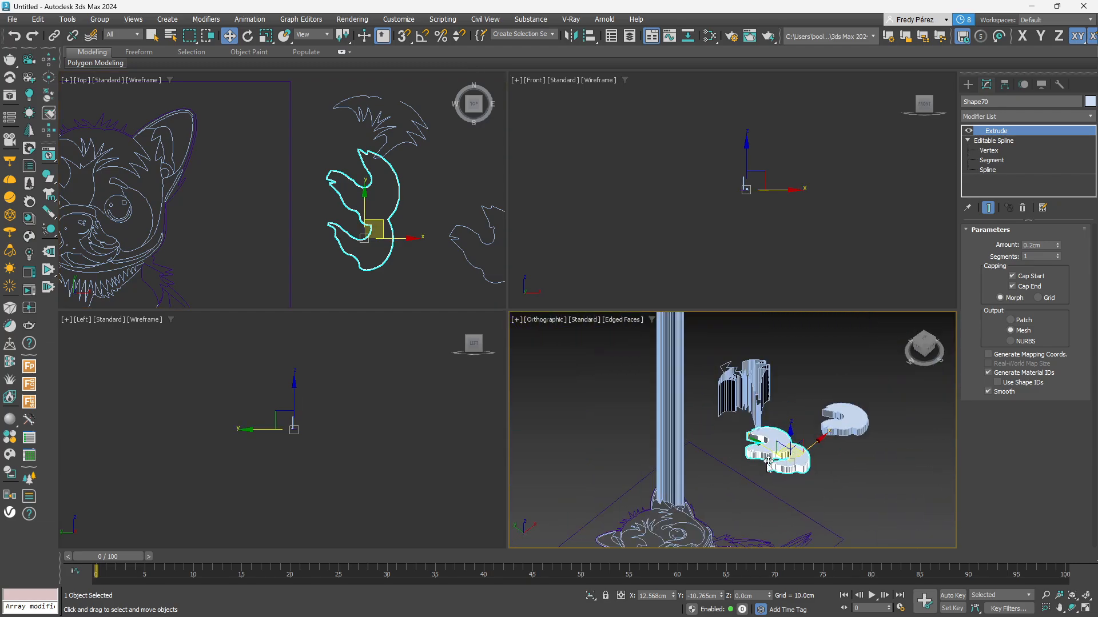
left_click(673, 426)
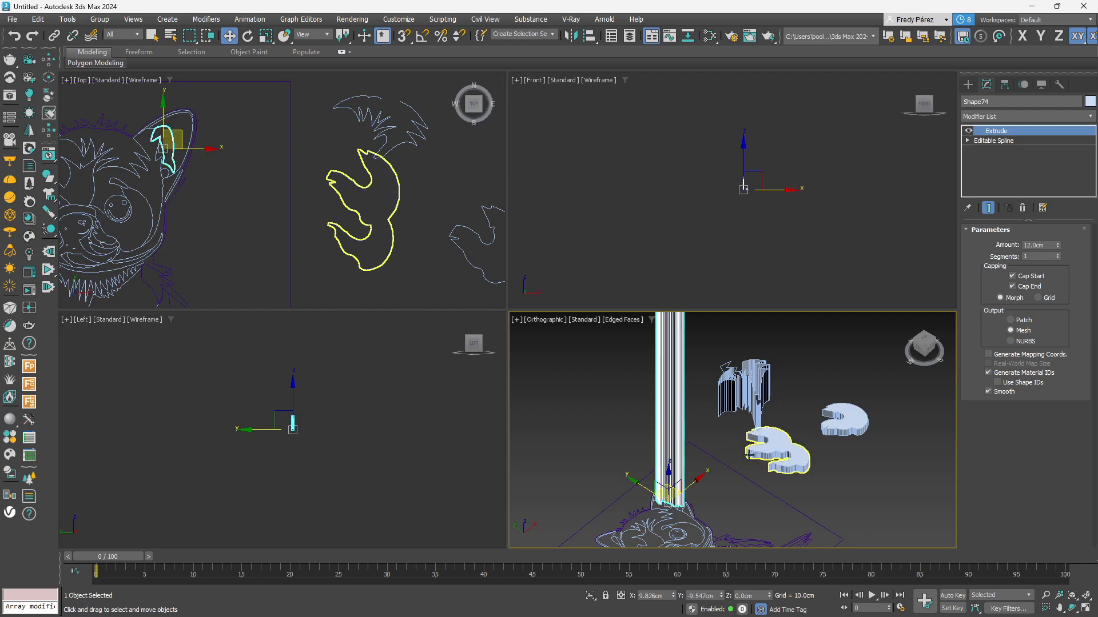
mouse_move(746, 454)
middle_mouse_down("alt")
mouse_move(743, 477)
mouse_move(727, 487)
middle_mouse_up("alt")
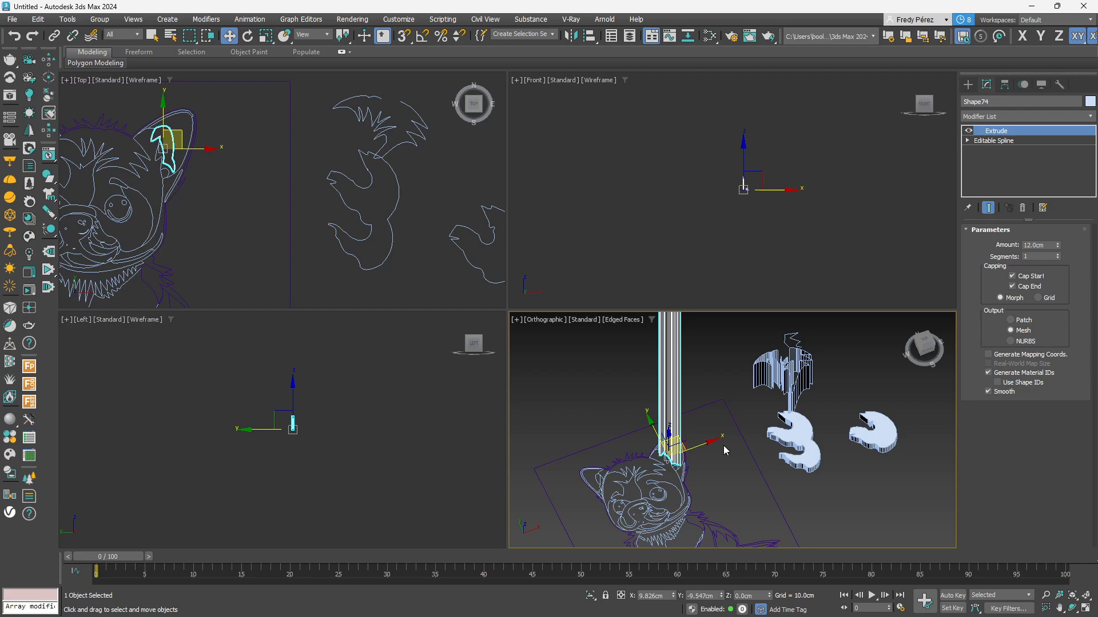
Switch to Illustrator and bring up the save options for Perrito.ai, saving to the computer over the existing file
mouse_move(635, 606)
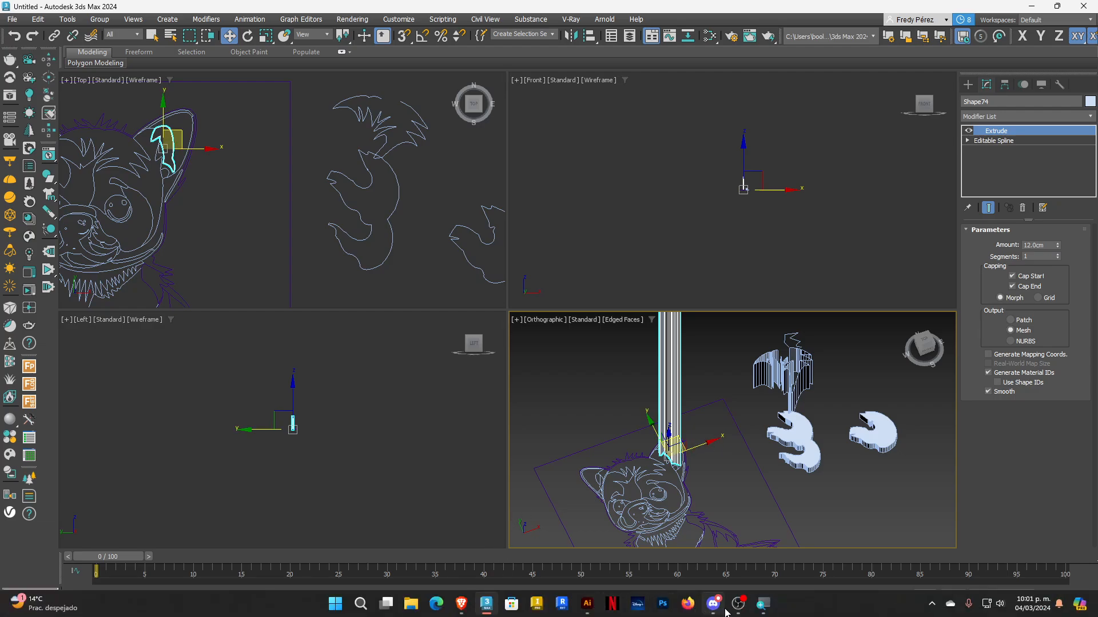
left_click(593, 609)
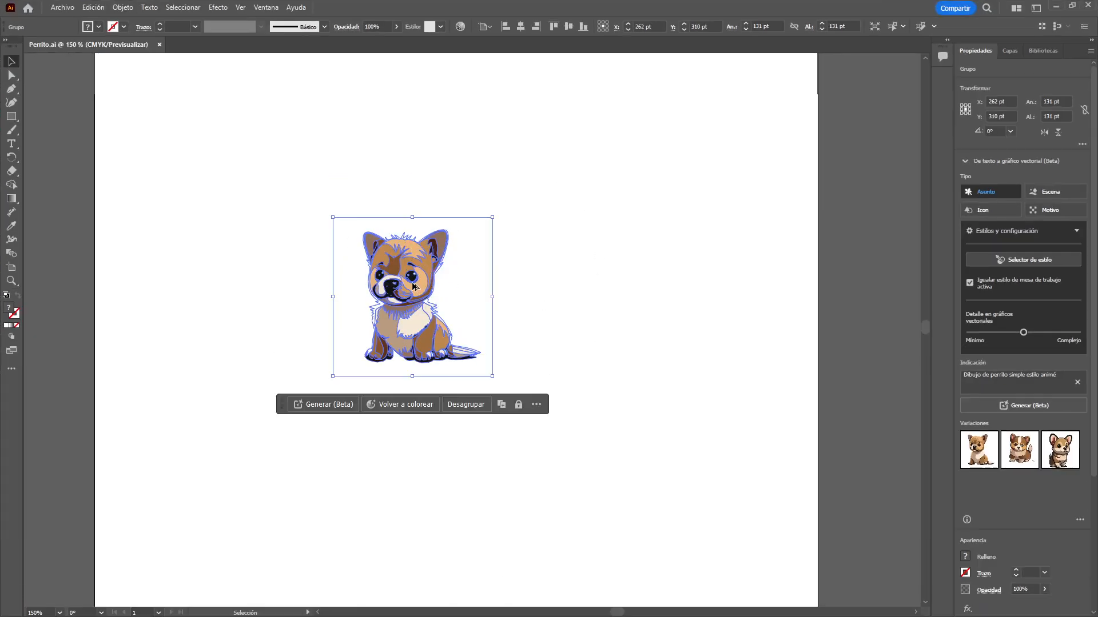
scroll(414, 282, "up", 3, "alt")
scroll(414, 283, "down", 2, "alt")
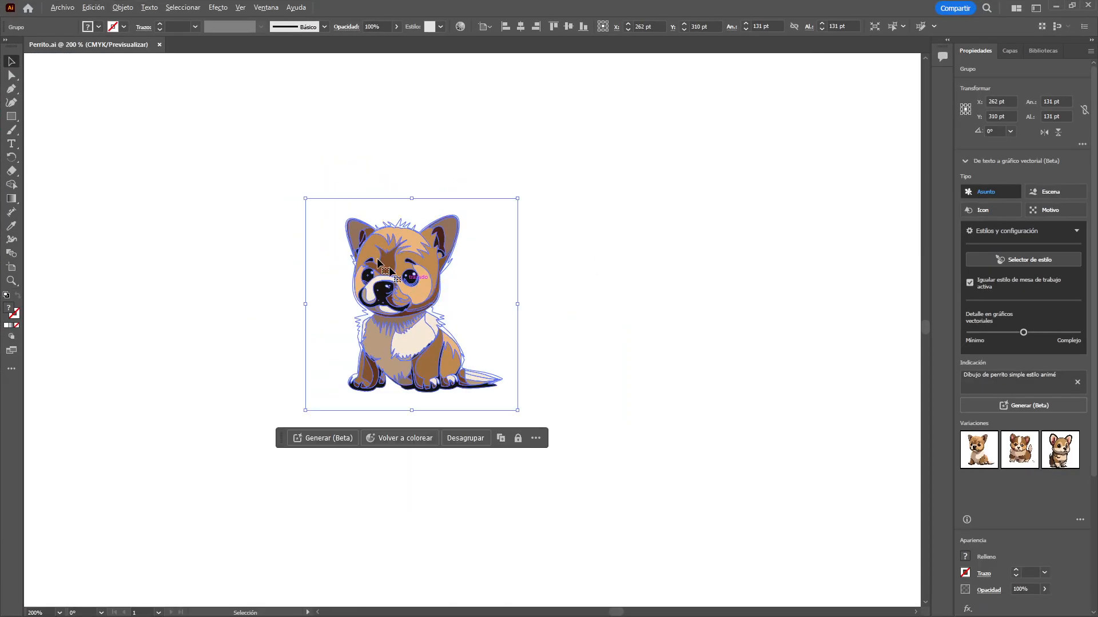
left_click(63, 7)
left_click(77, 125)
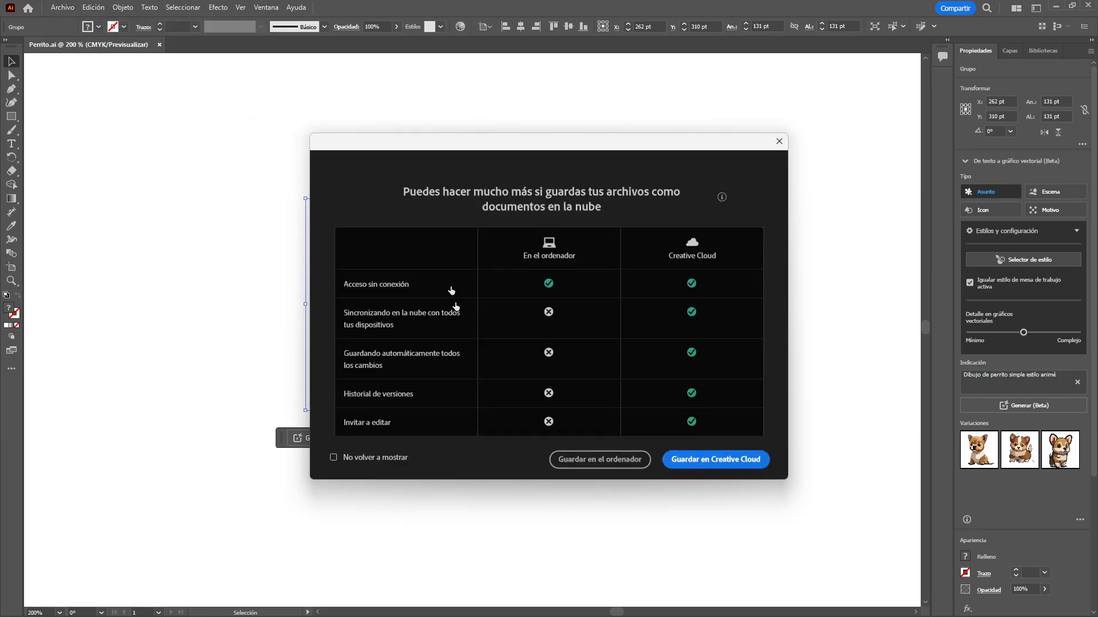
left_click(582, 460)
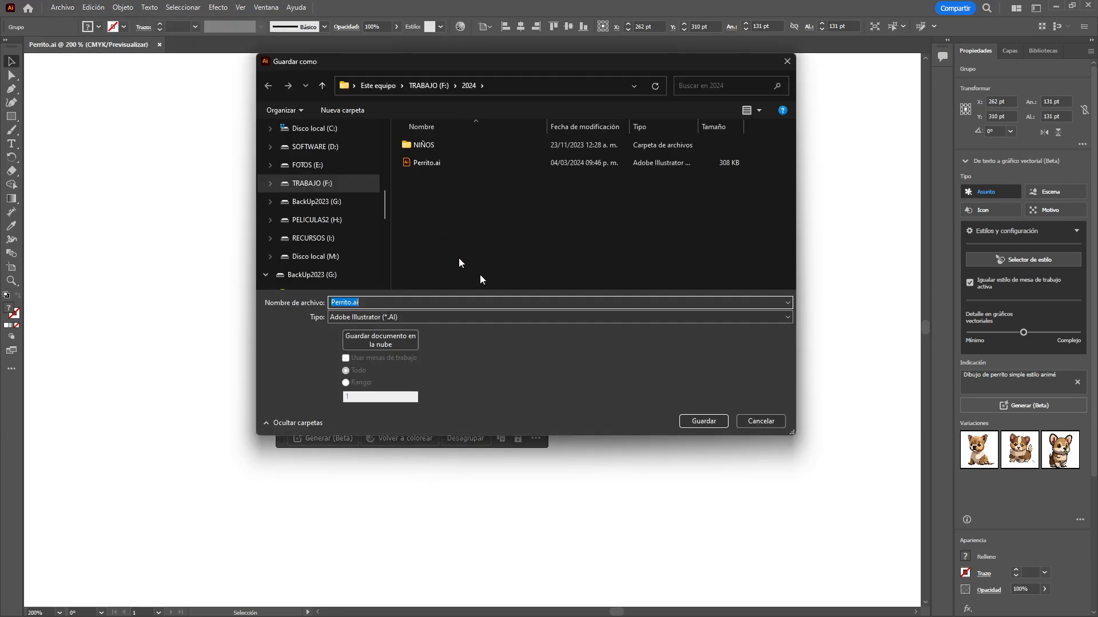
left_click(703, 421)
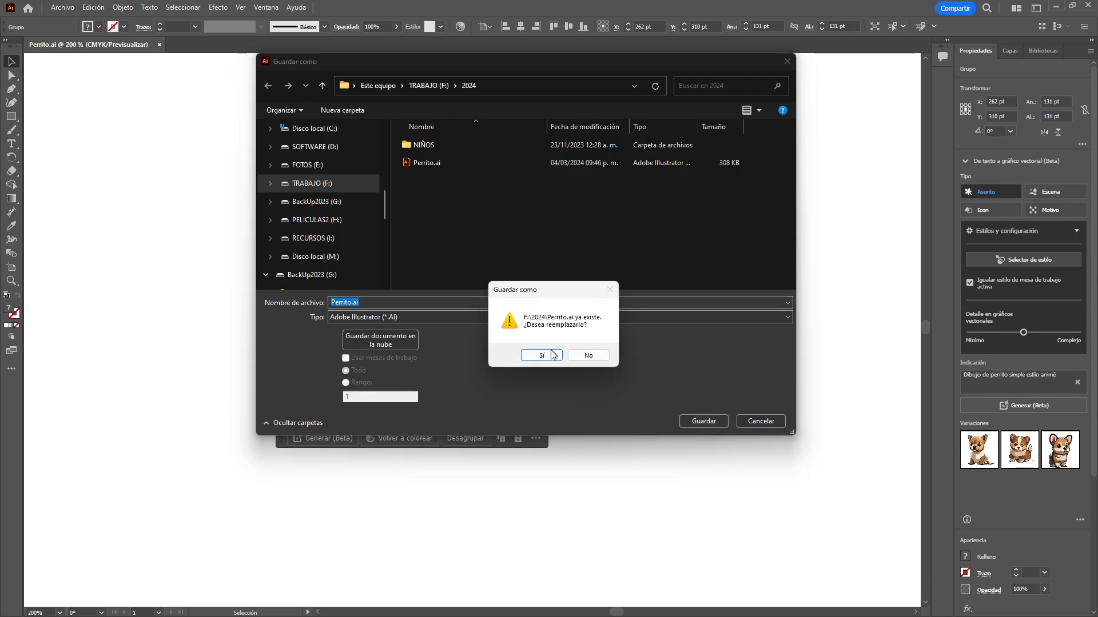
left_click(542, 357)
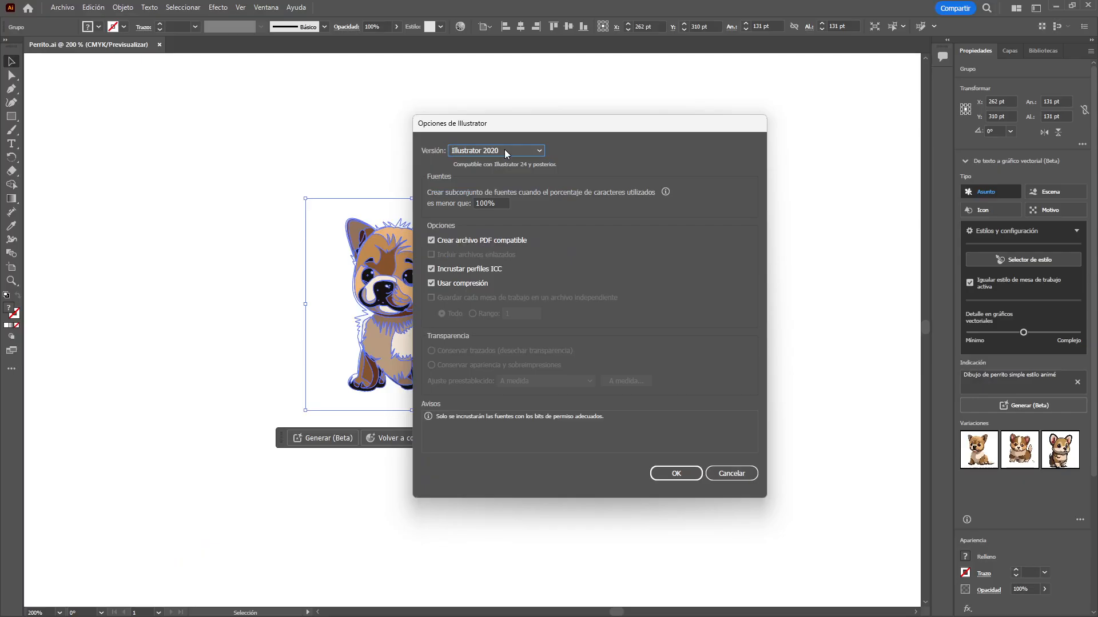
Examine the Illustrator version formats offered for saving, cancel the save options and switch back to 3ds Max
left_click(524, 220)
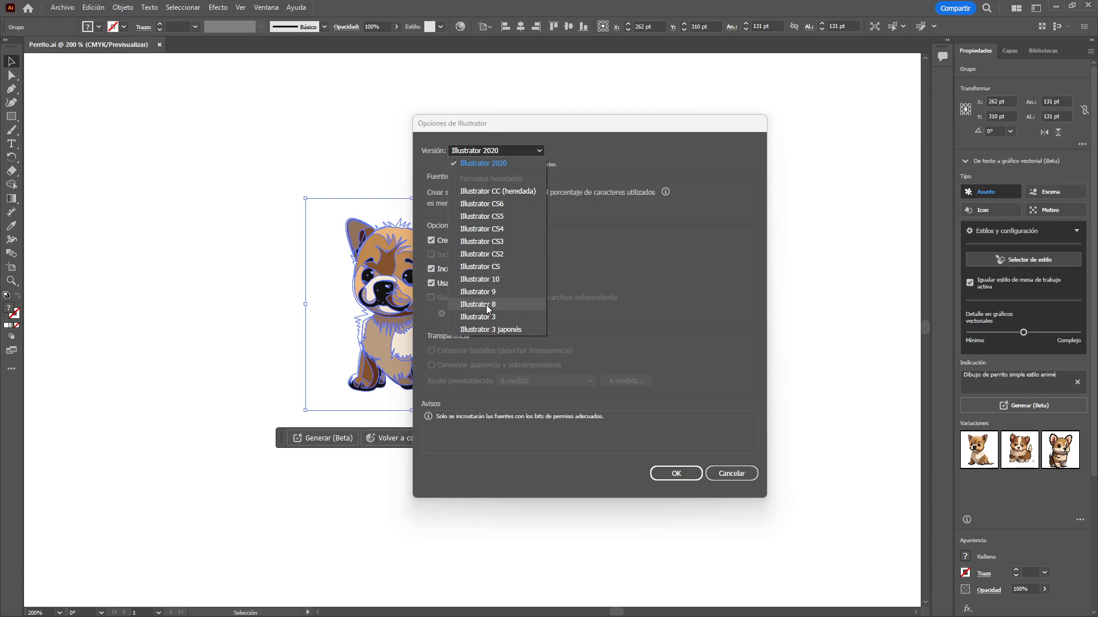
left_click(623, 265)
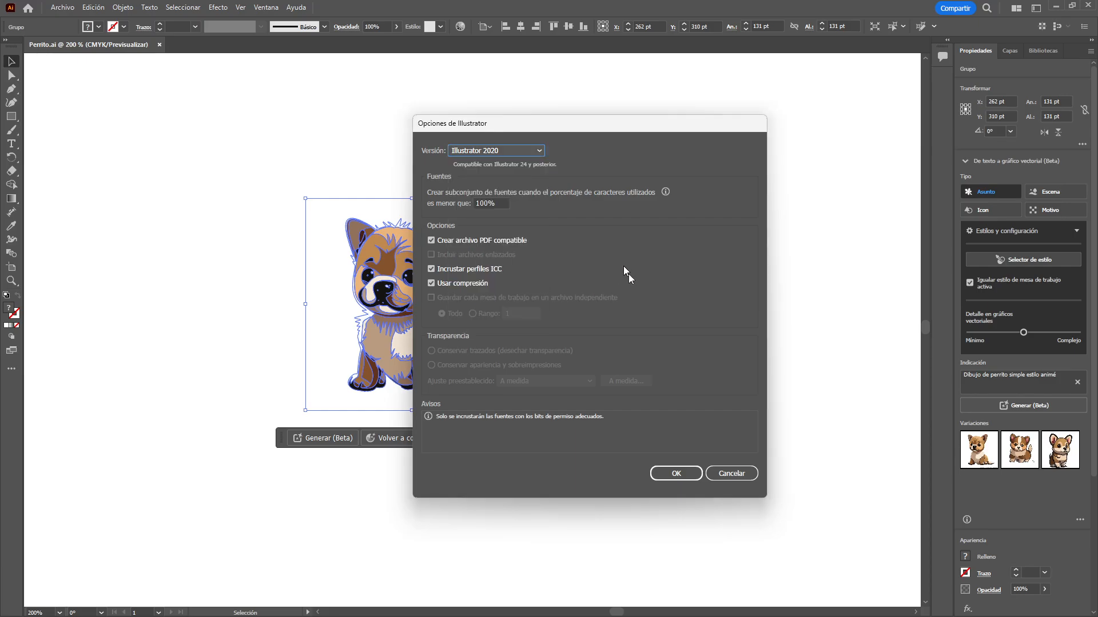
left_click(737, 475)
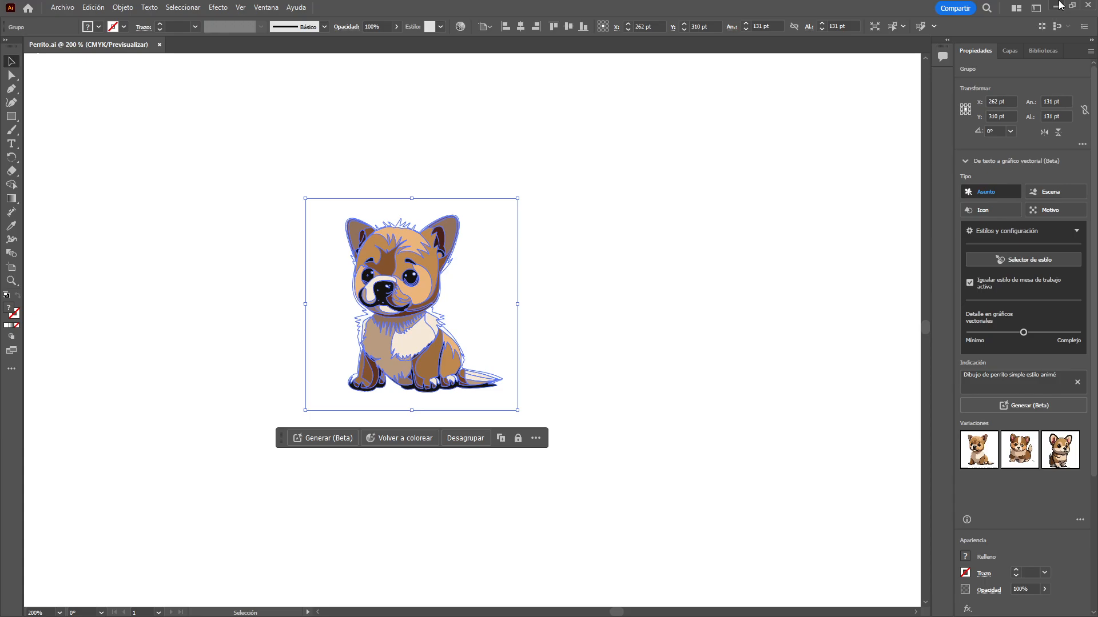
left_click(1057, 6)
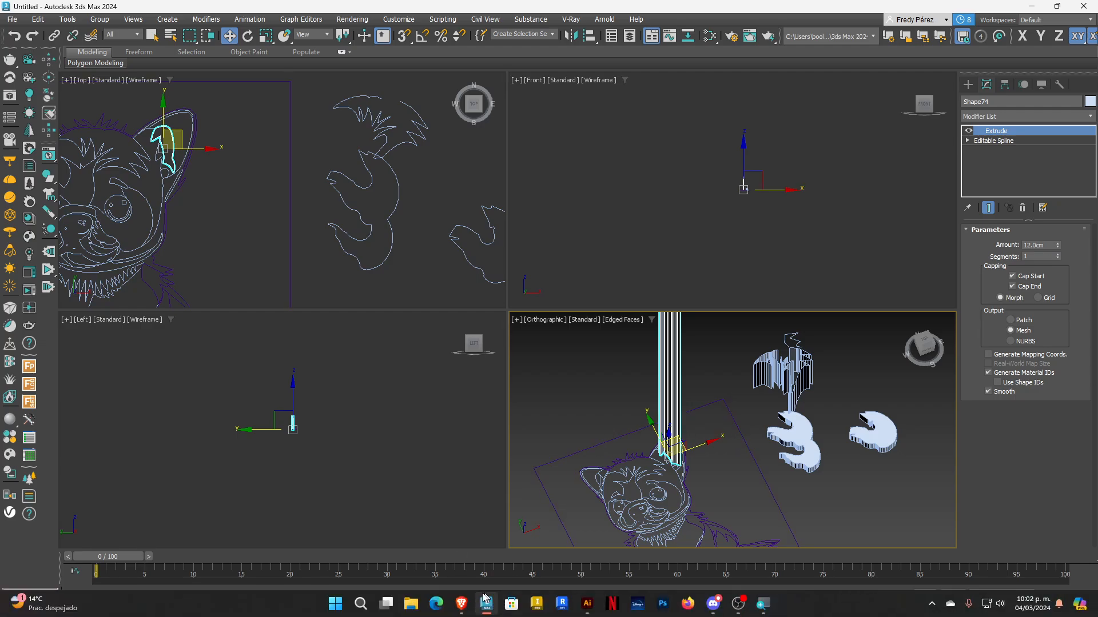
Switch to the Brave browser, open a new tab and maximize the browser window
left_click(463, 602)
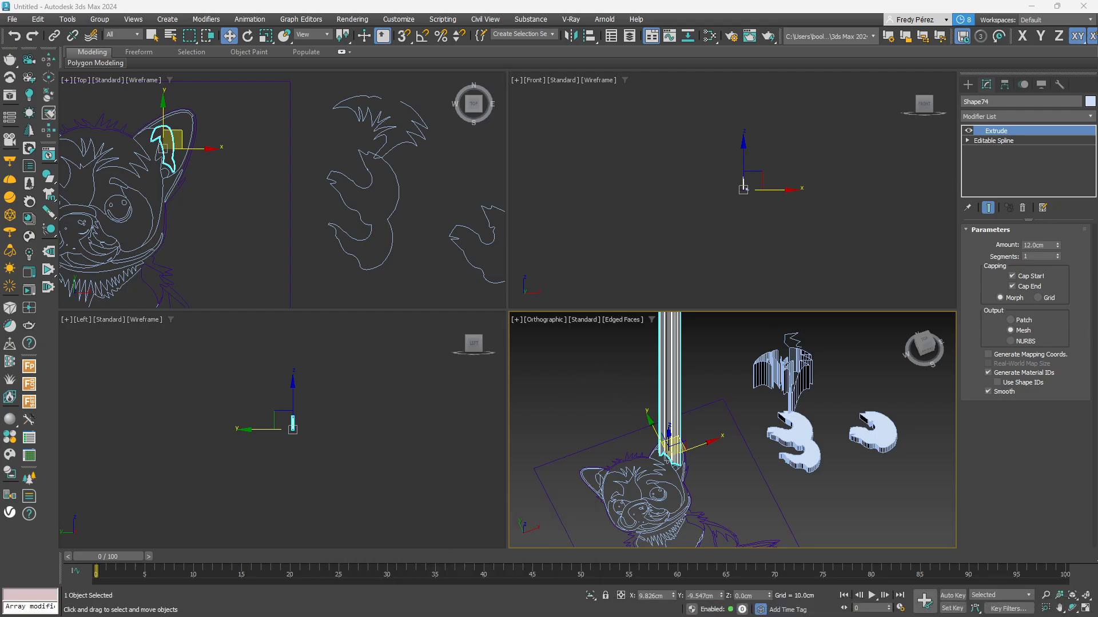
left_click_drag(1097, 109, 900, 137)
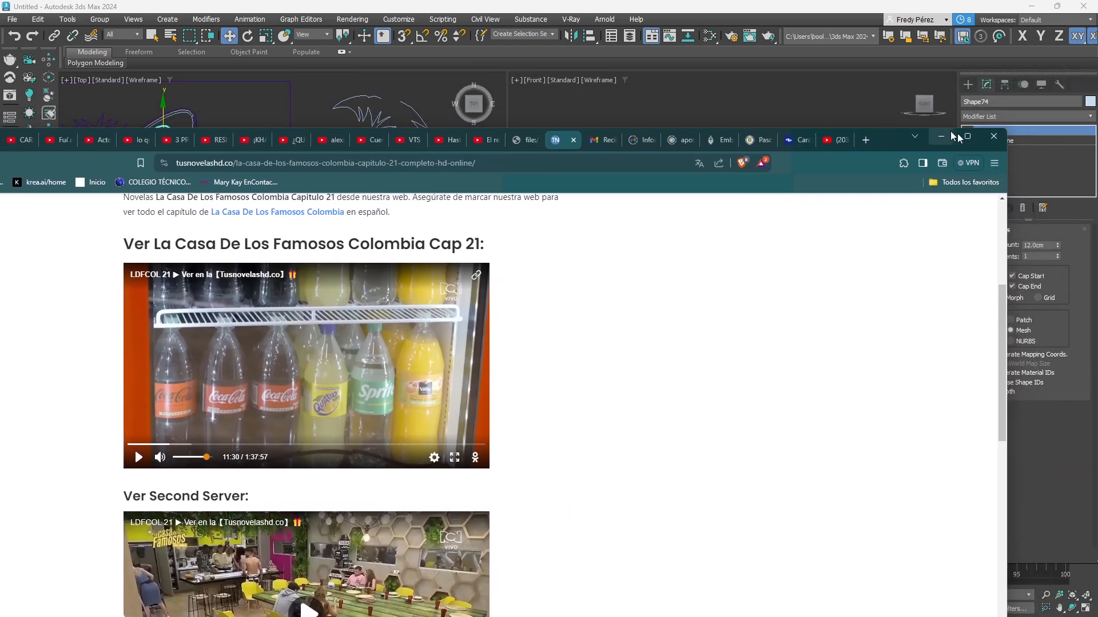
left_click(866, 140)
double_click(849, 136)
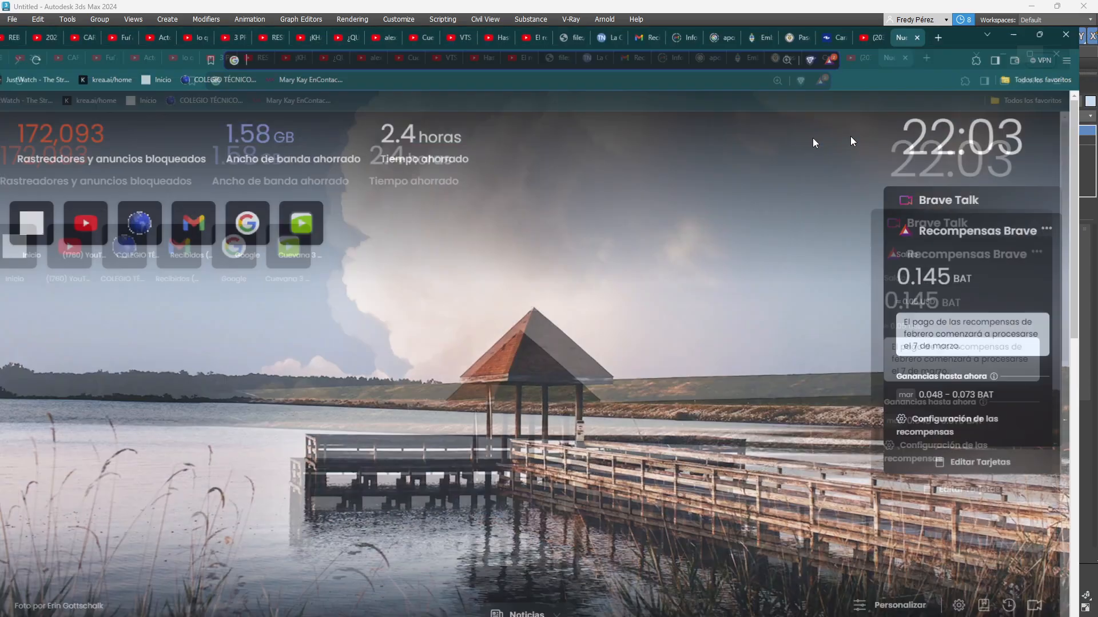
Search Google for "isotipo logotipo imagotipo"
left_click(639, 34)
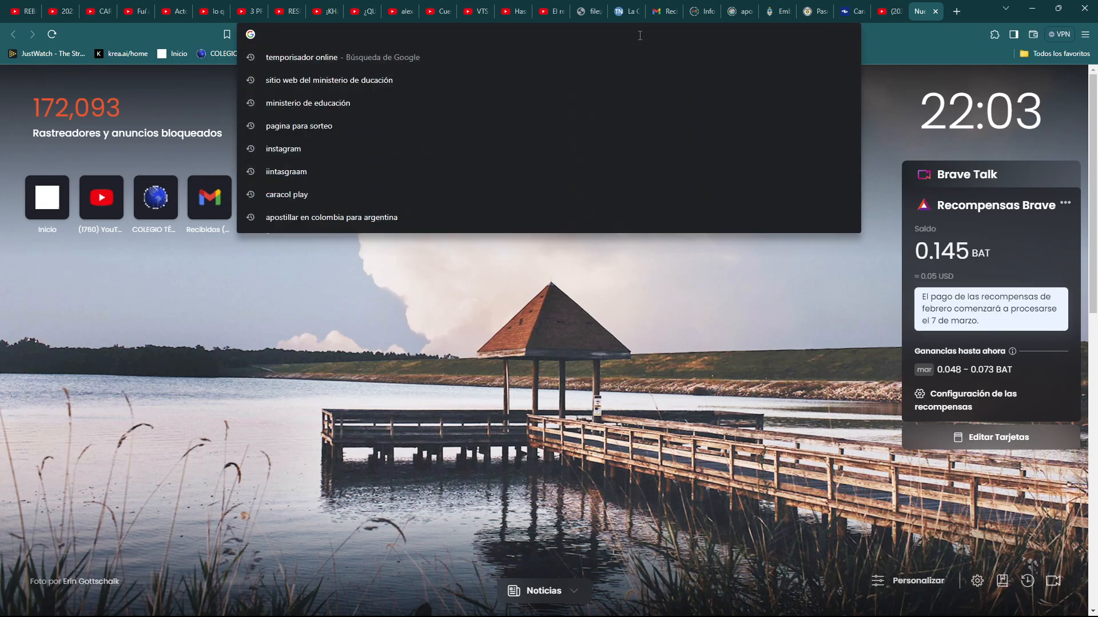
type("iso")
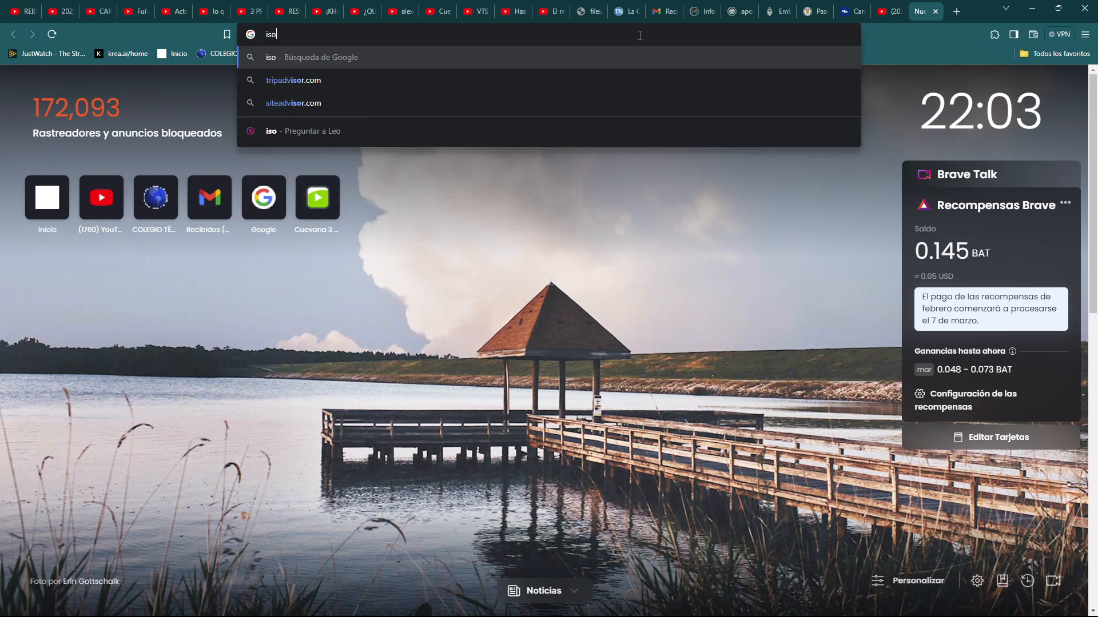
type("tipo logo")
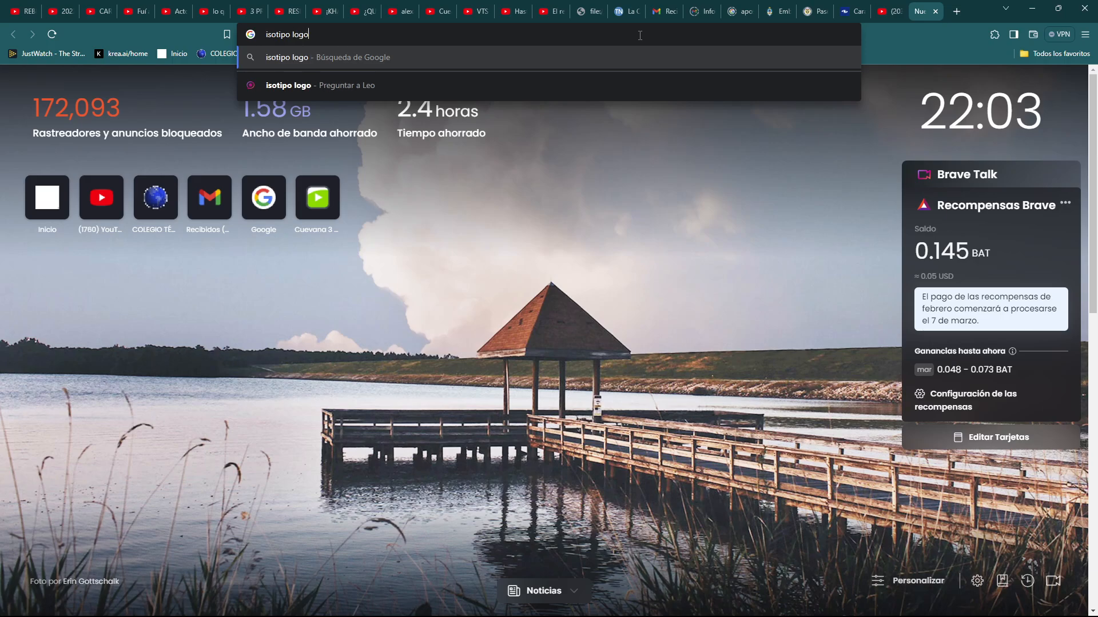
type("tipo iso")
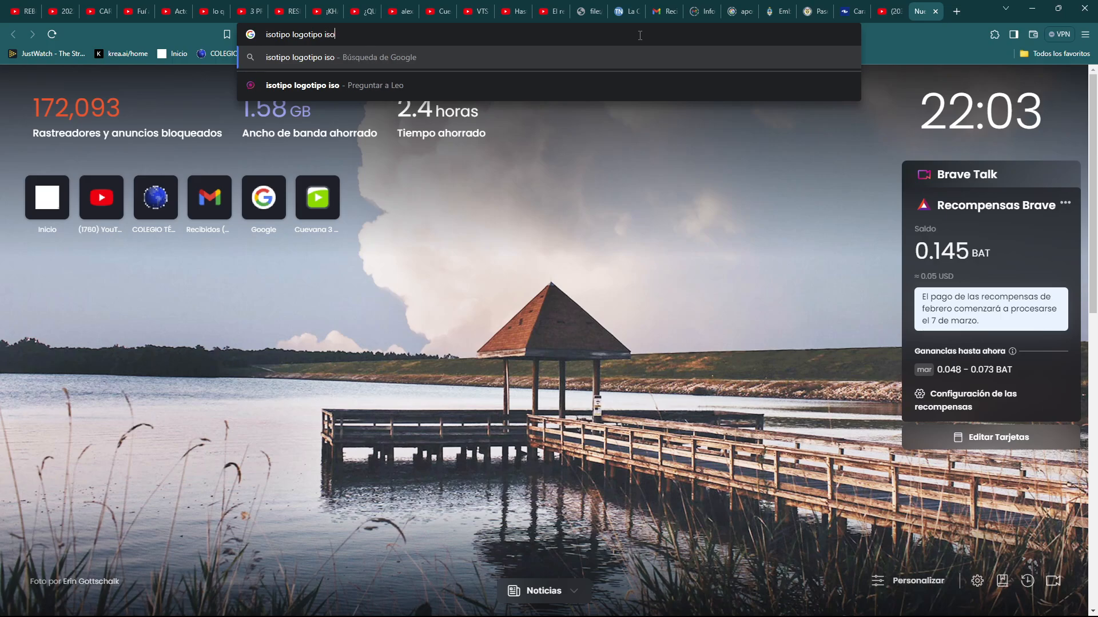
key("BackSpace")
key("BackSpace")
type("magotipo")
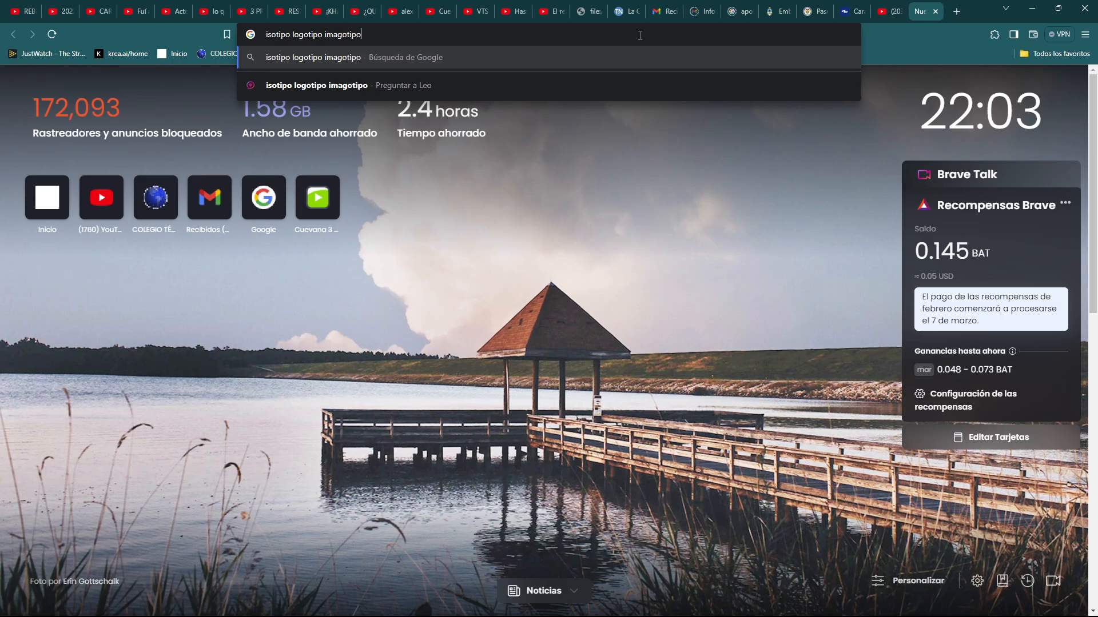
key("Return")
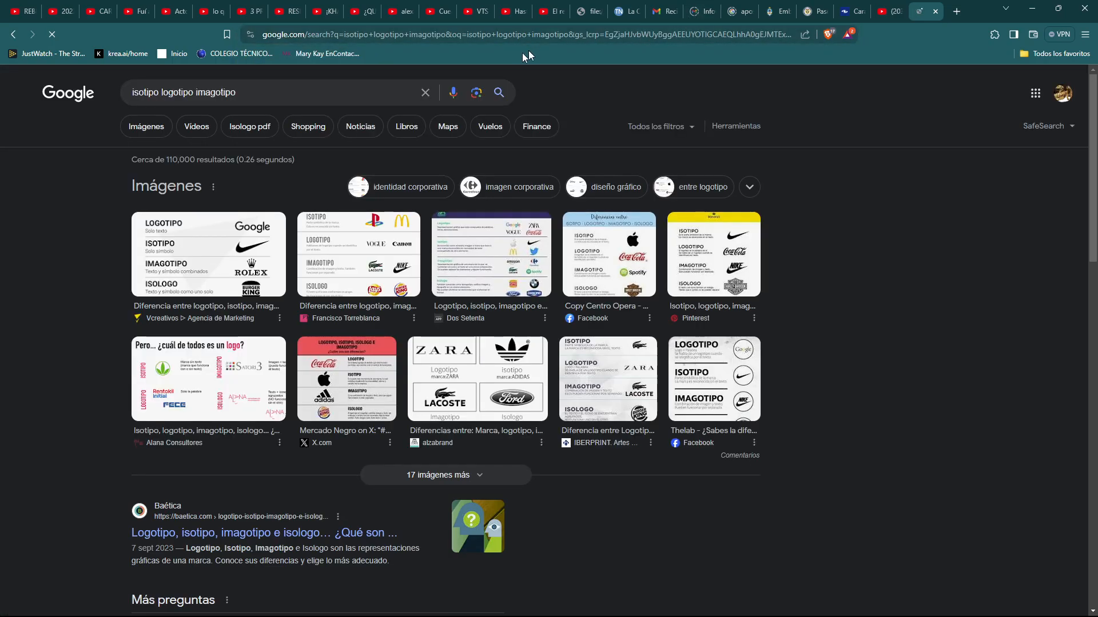
Open the Vcreativos article behind the first comparison image and examine its chart of logotipo, isotipo, imagotipo and isologo
left_click(239, 231)
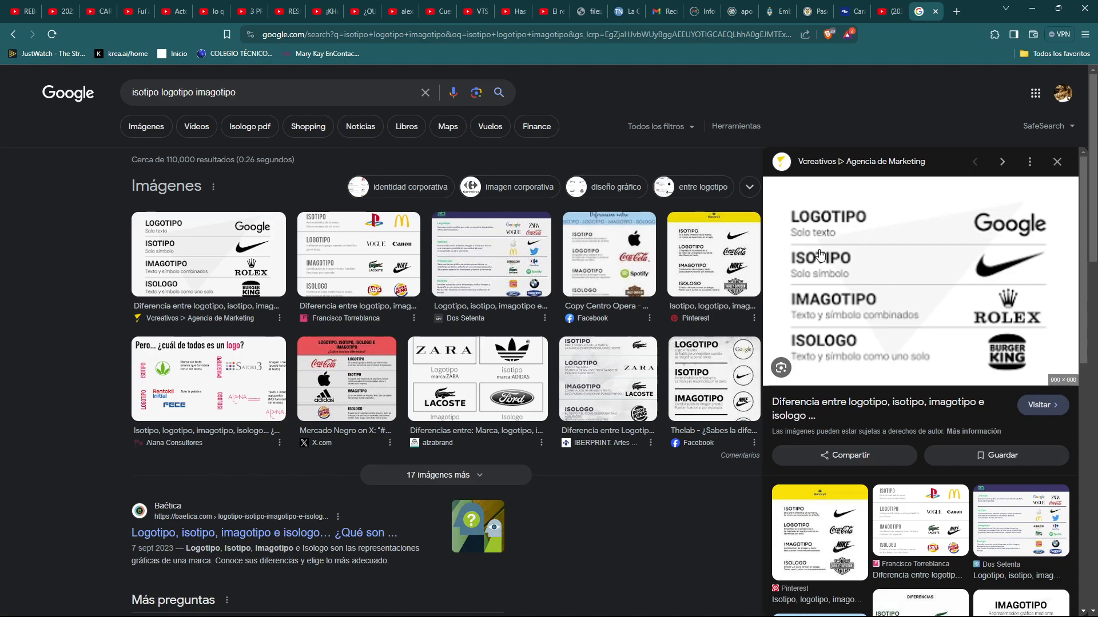
left_click(663, 254)
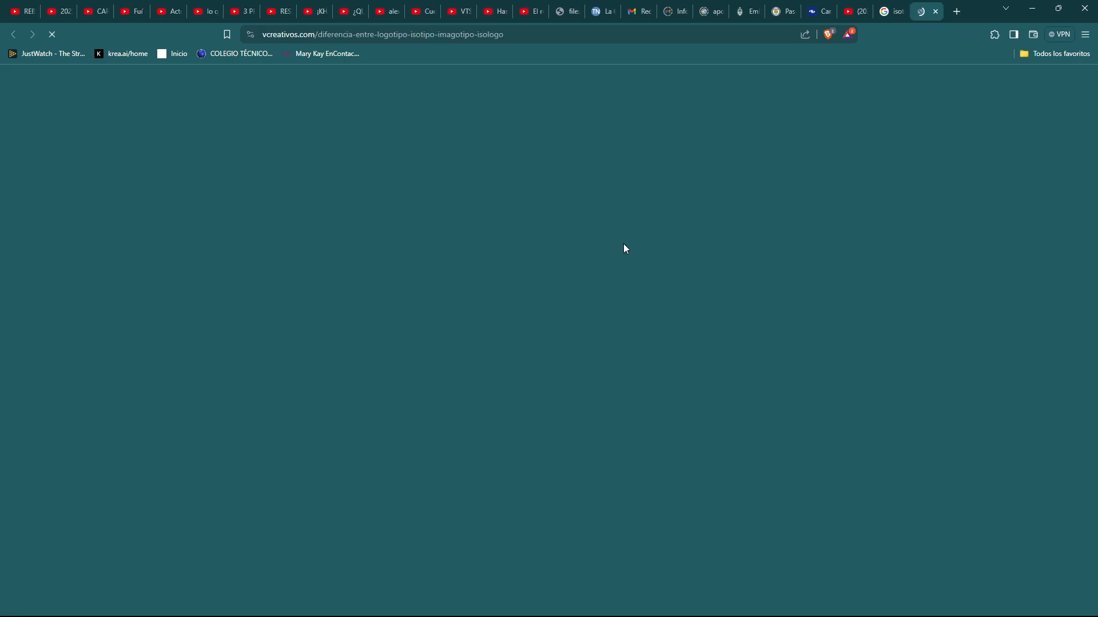
scroll(593, 278, "down", 9)
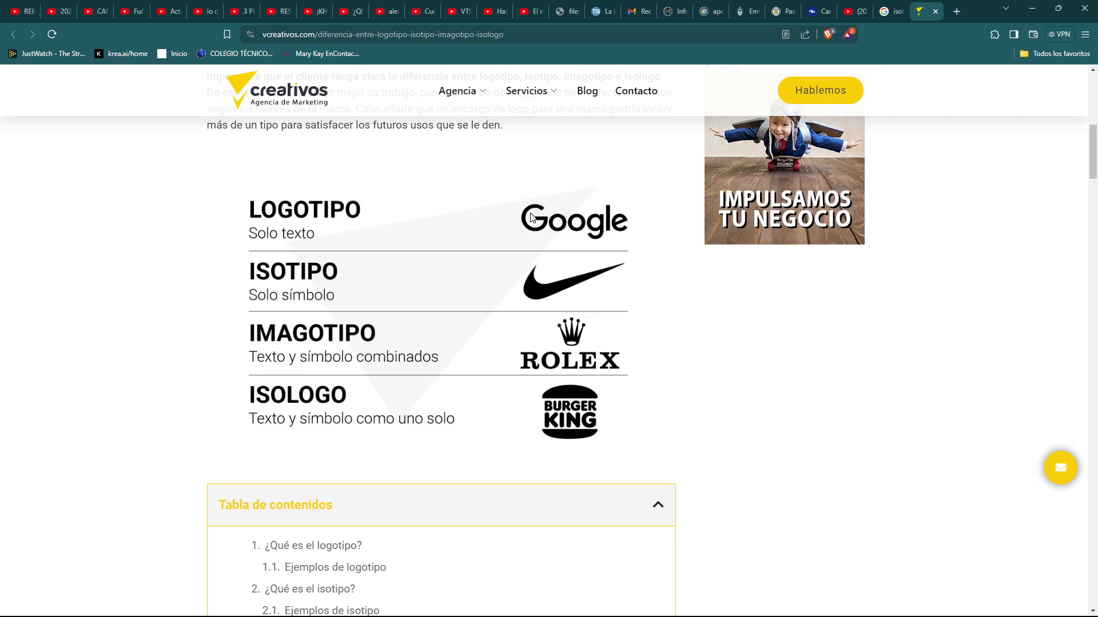
scroll(531, 217, "up", 2)
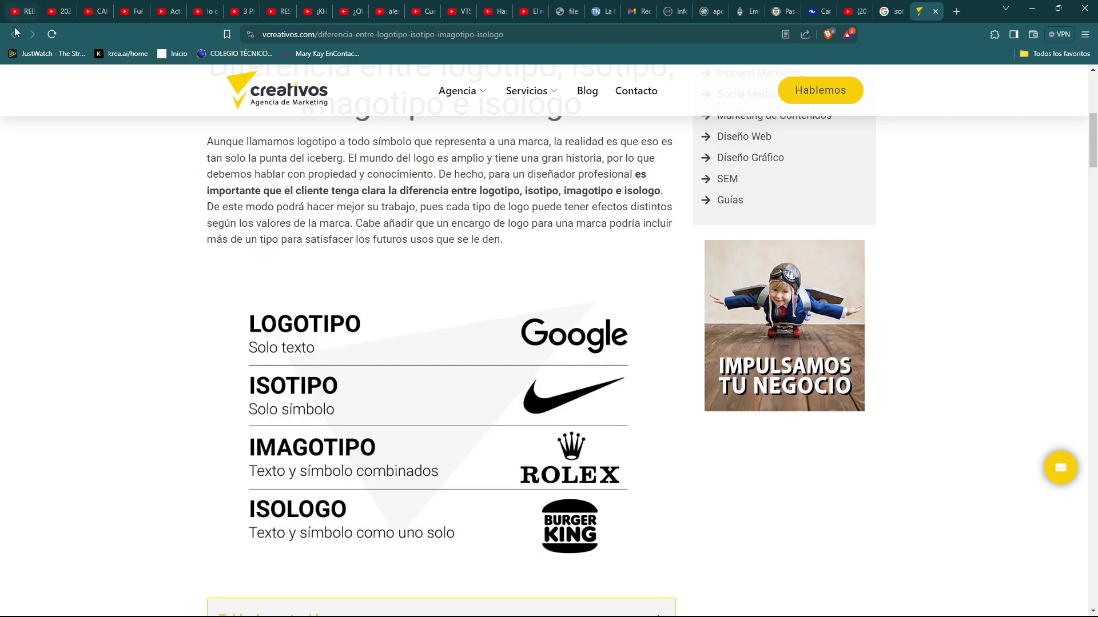
Return to the Google results, show only images and preview the comparison chart with the PlayStation and McDonald's isotipos
left_click(893, 13)
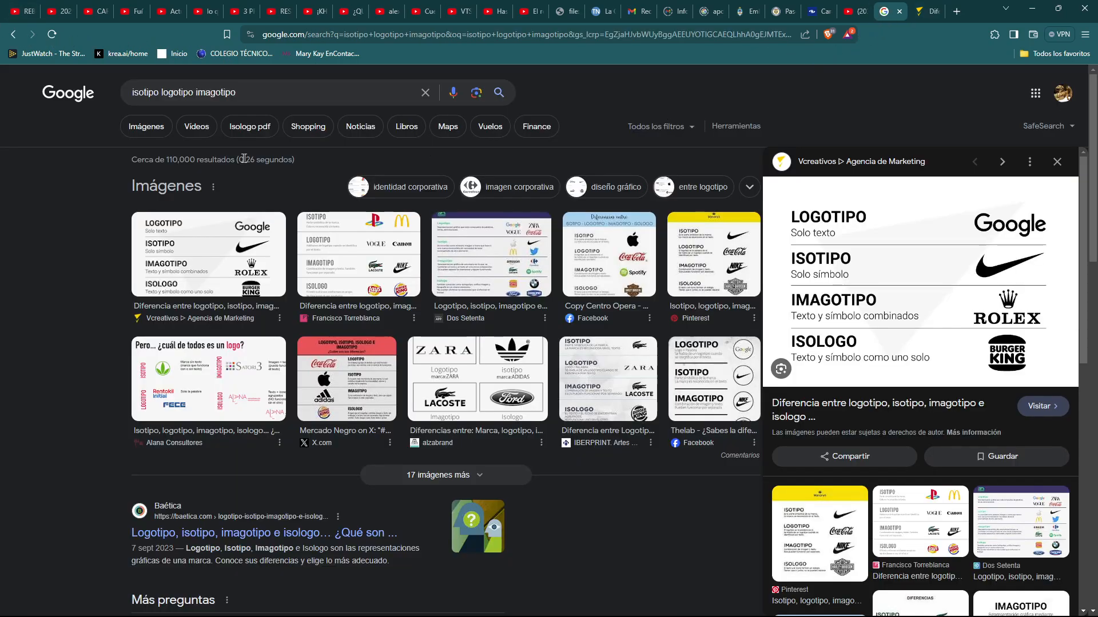
left_click(156, 130)
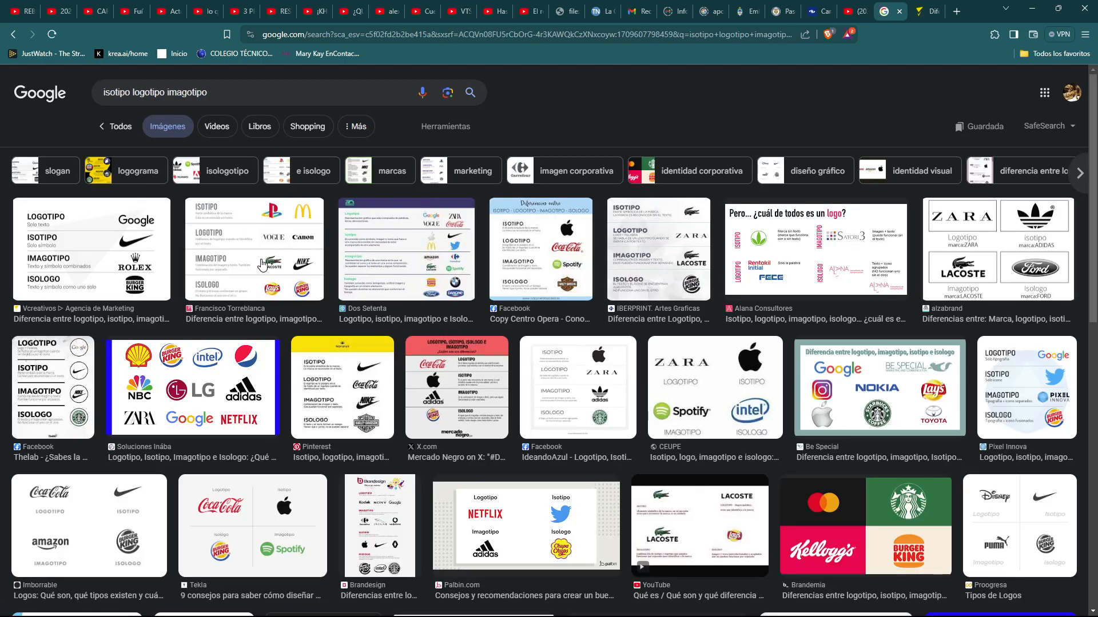
left_click(262, 265)
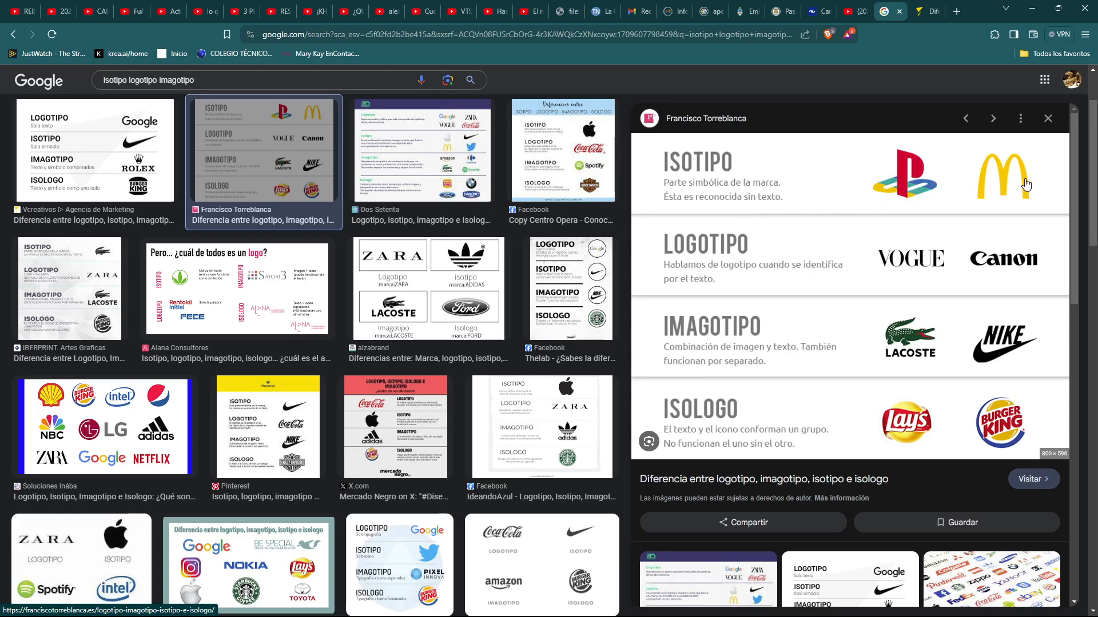
Compare the logo-type examples in the X.com, Pinterest, Soluciones Inába, IdeandoAzul and Be Special images
left_click(378, 443)
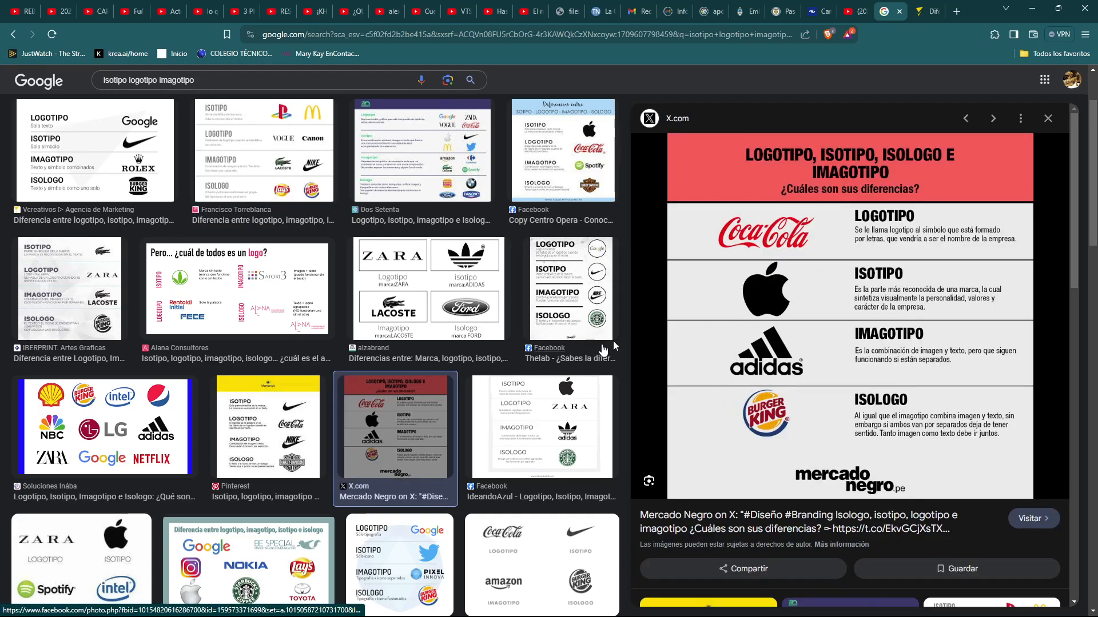
left_click(270, 441)
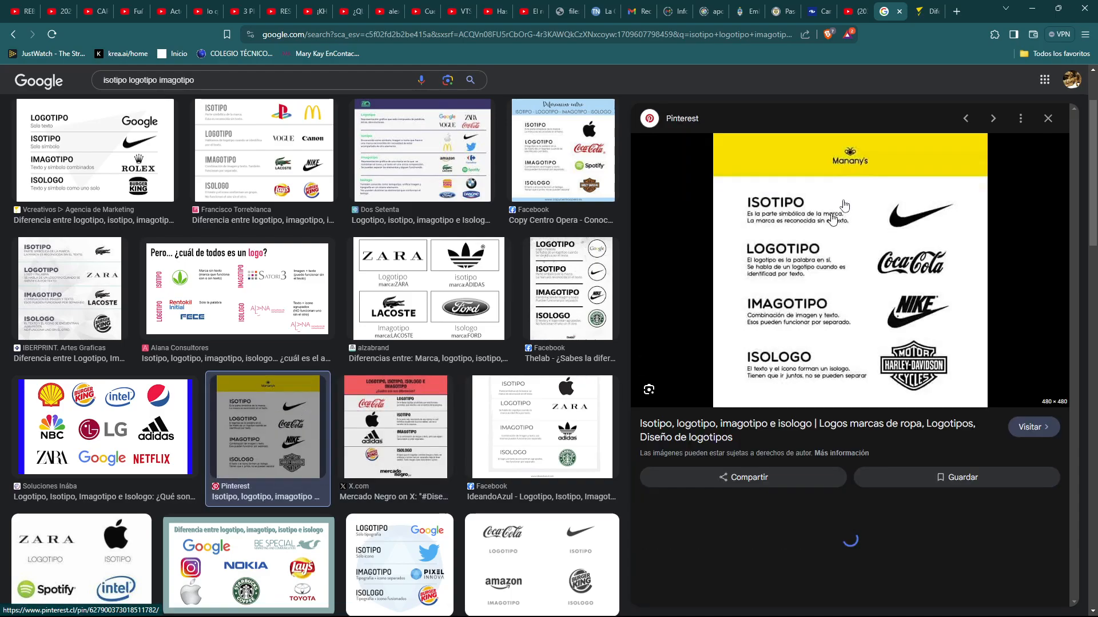
left_click(65, 435)
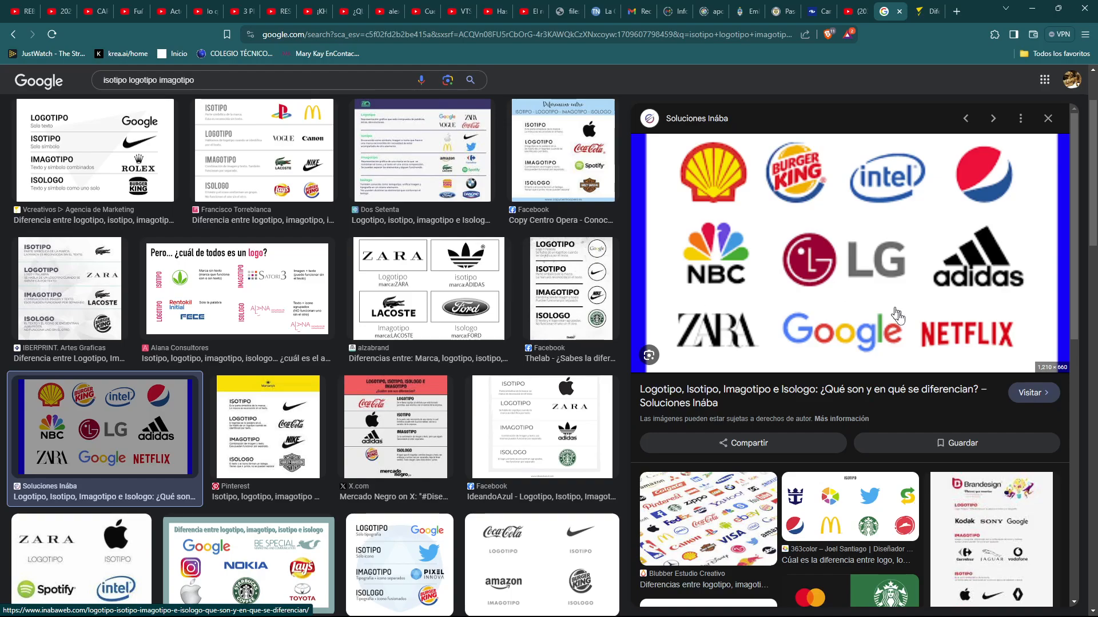
left_click(264, 165)
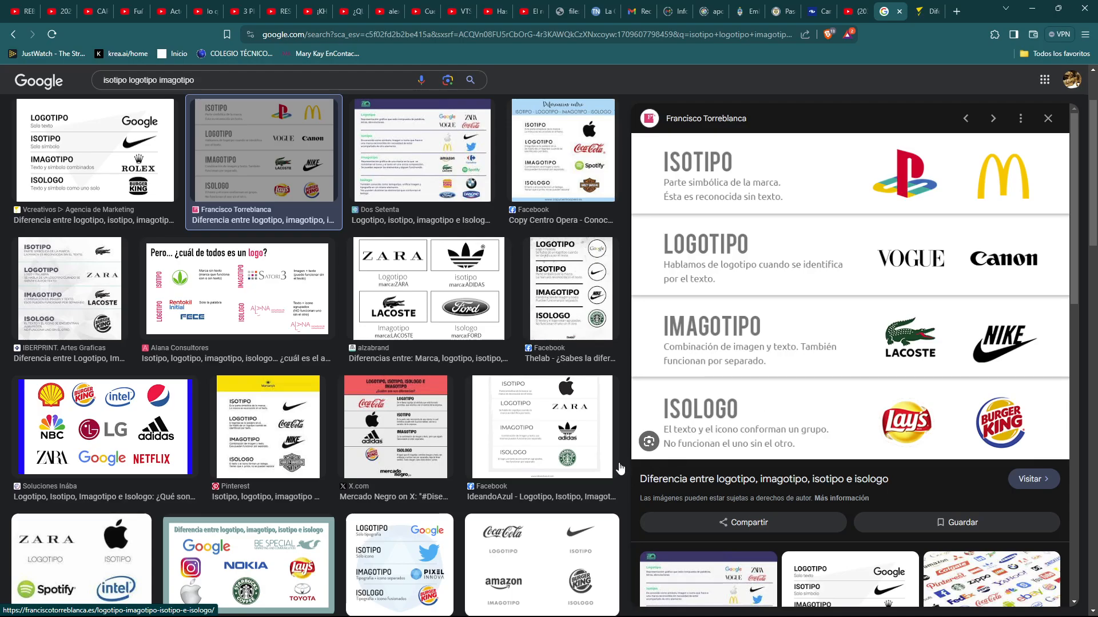
left_click(571, 443)
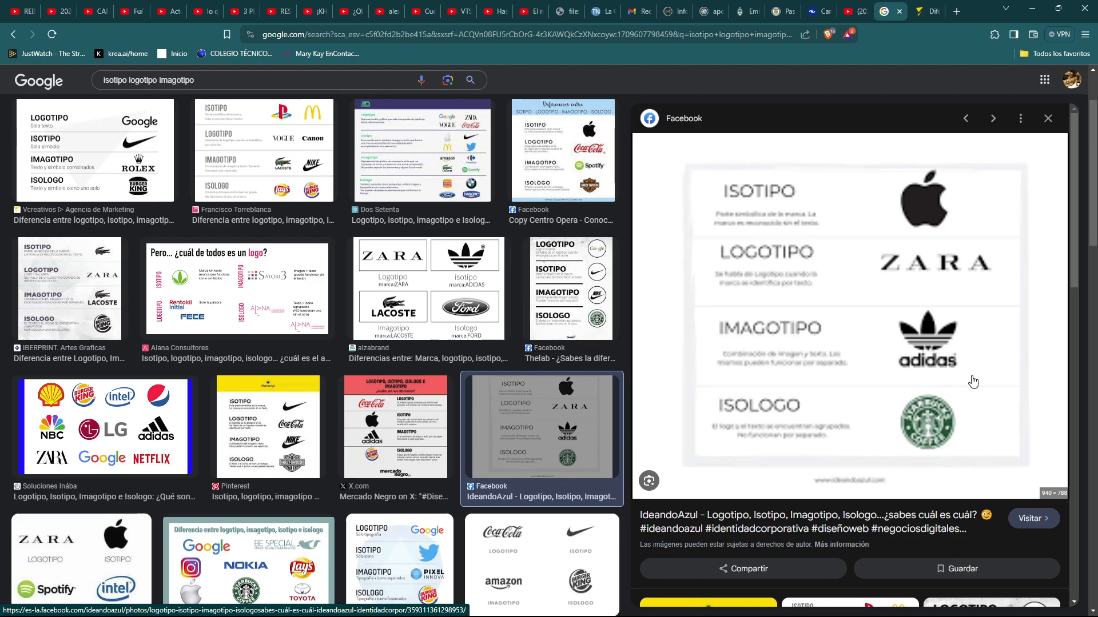
left_click(305, 578)
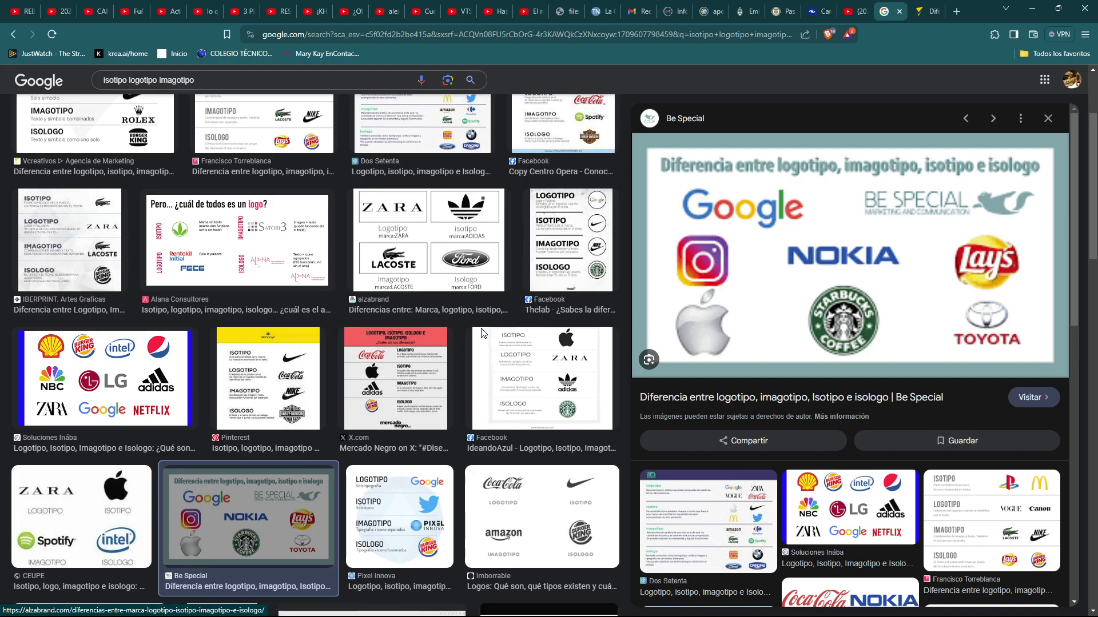
Look through more image results and preview the Thelab comparison chart and Blubber Estudio Creativo's Adidas, Spotify, Huawei and Adobe examples
scroll(379, 372, "up", 3)
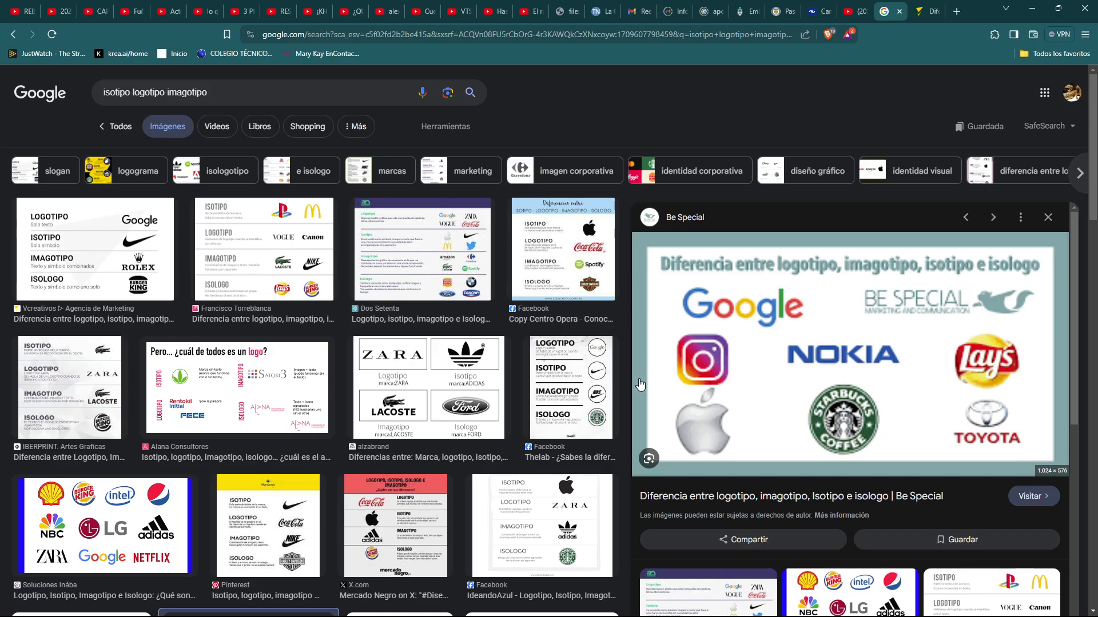
scroll(355, 340, "down", 3)
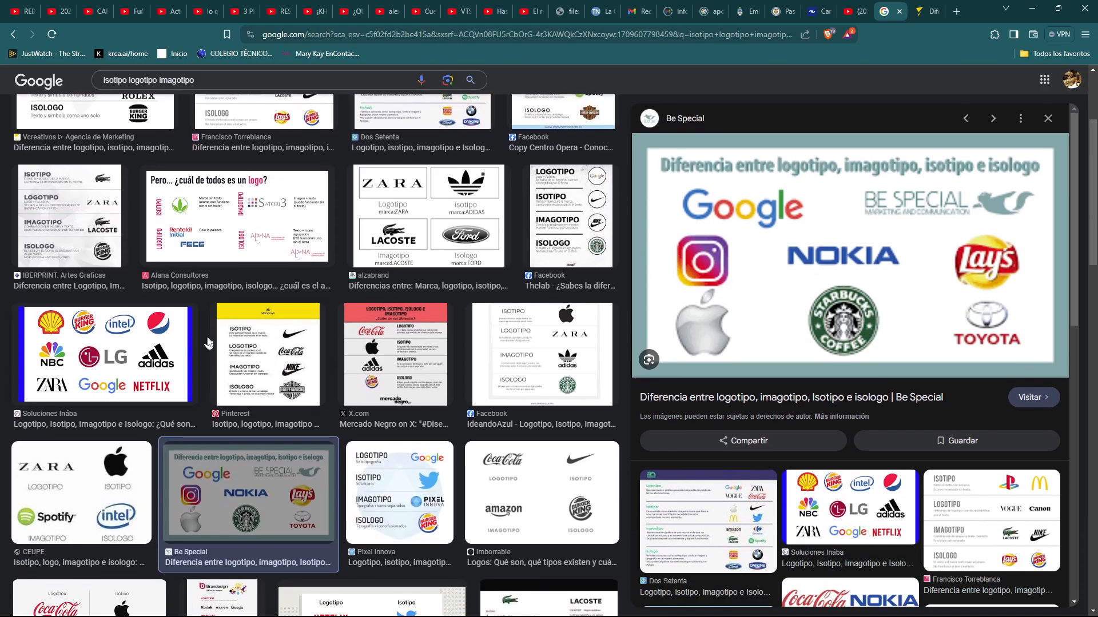
left_click(594, 211)
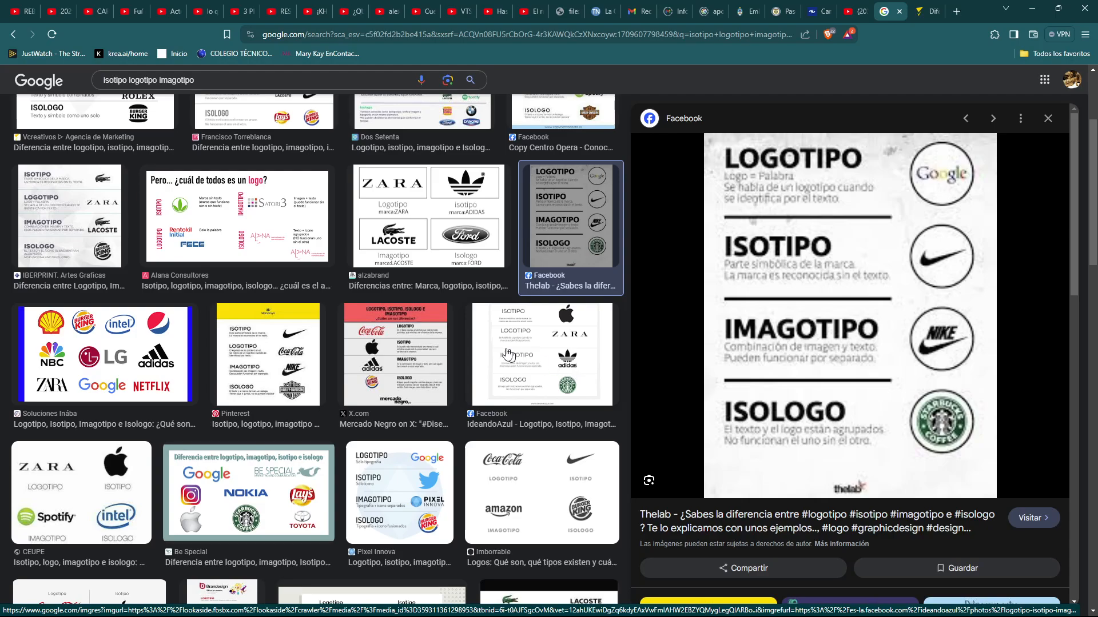
scroll(515, 358, "down", 5)
scroll(481, 363, "down", 3)
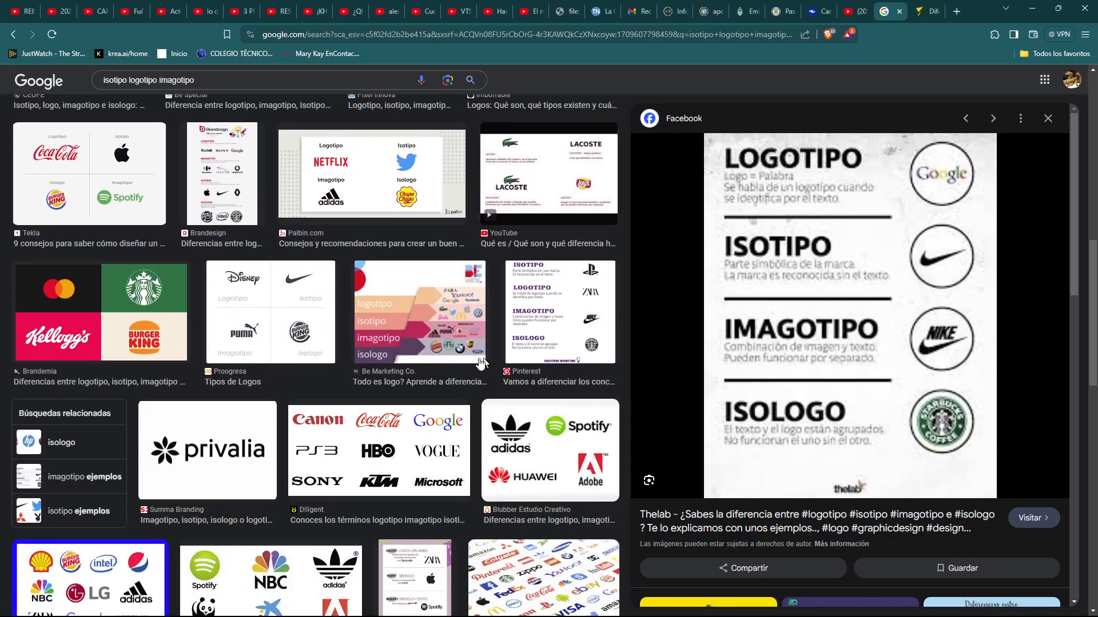
scroll(324, 358, "down", 3)
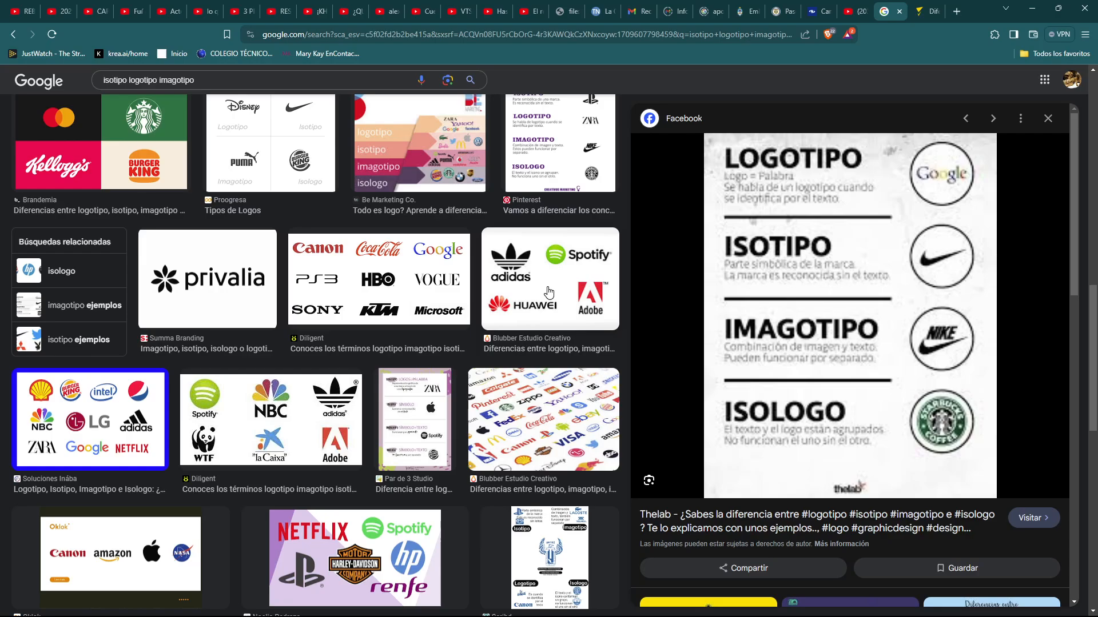
left_click(545, 312)
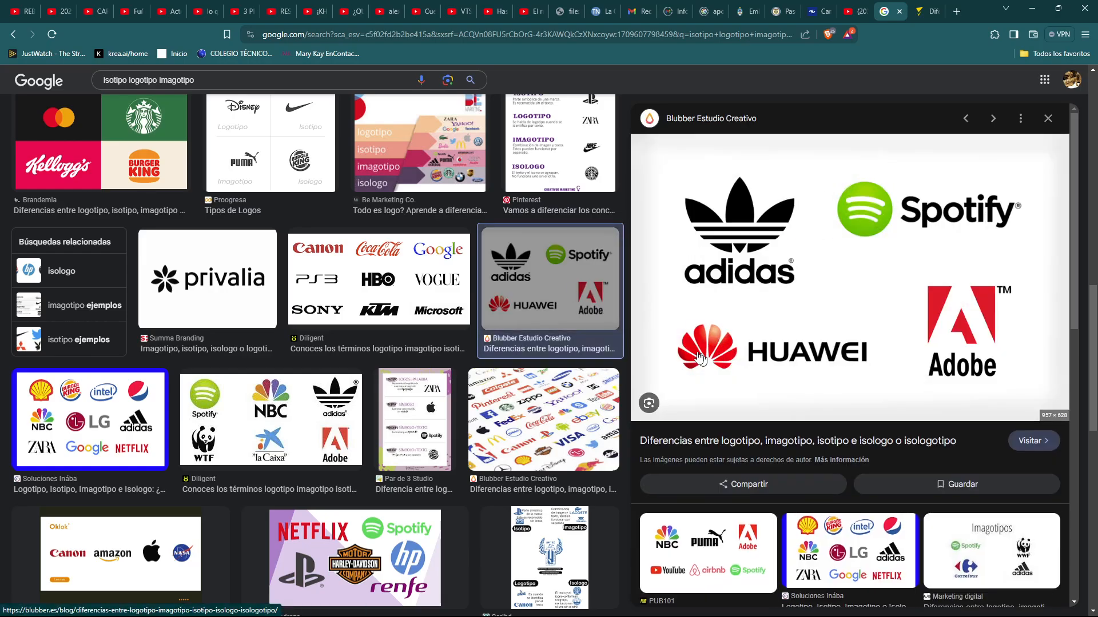
Browse further image results and examine the 363color logo examples and the large brand collection from Agencia SEO en Perú
scroll(301, 252, "down", 3)
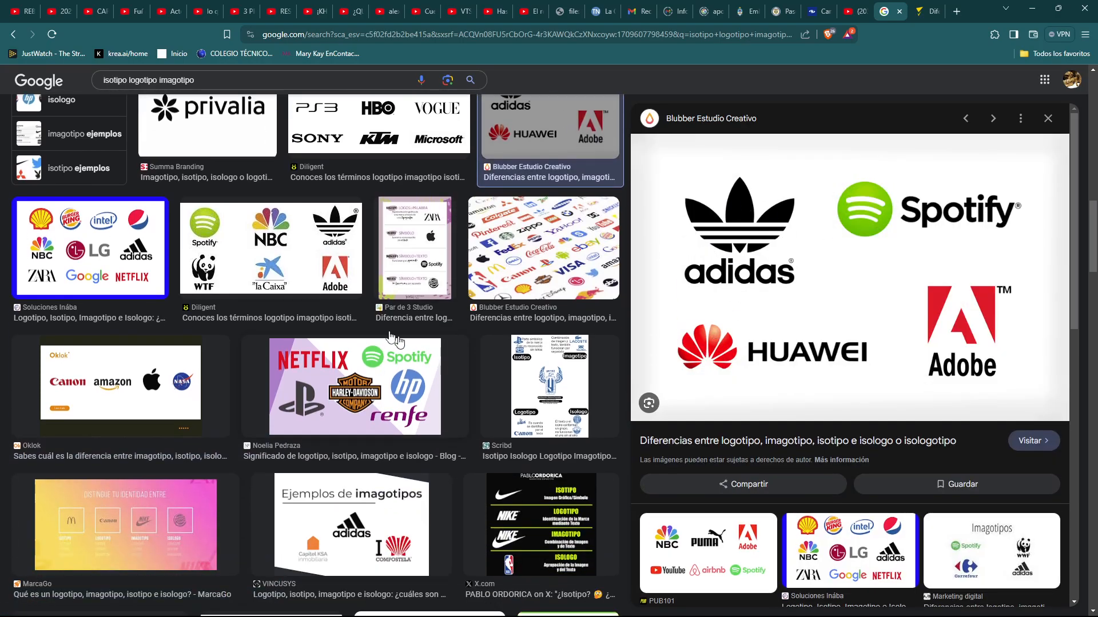
scroll(301, 252, "down", 7)
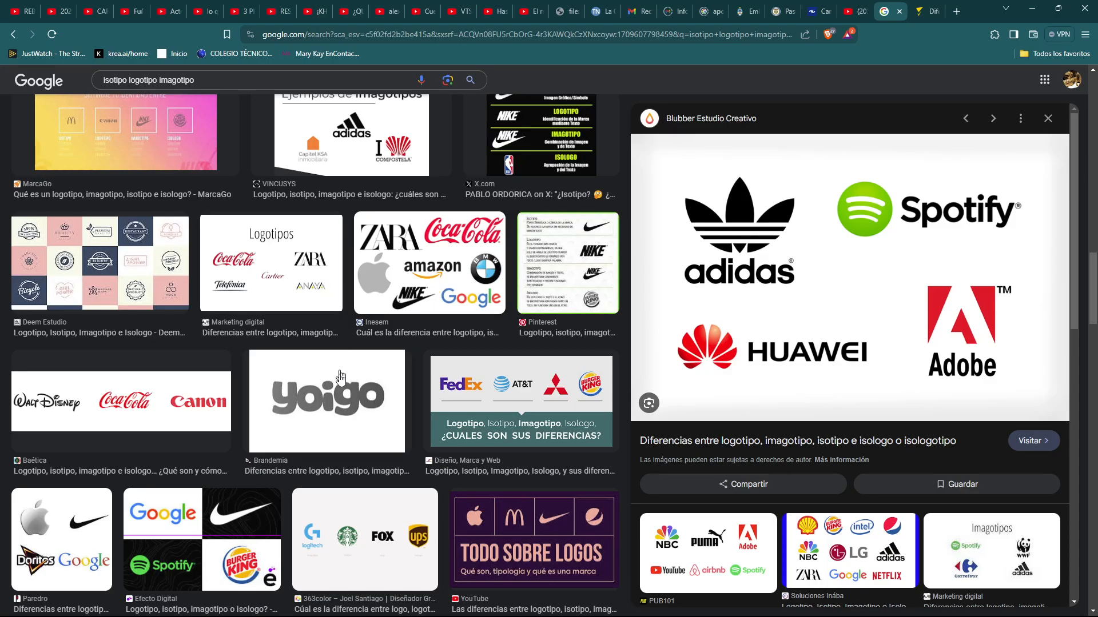
scroll(335, 396, "down", 3)
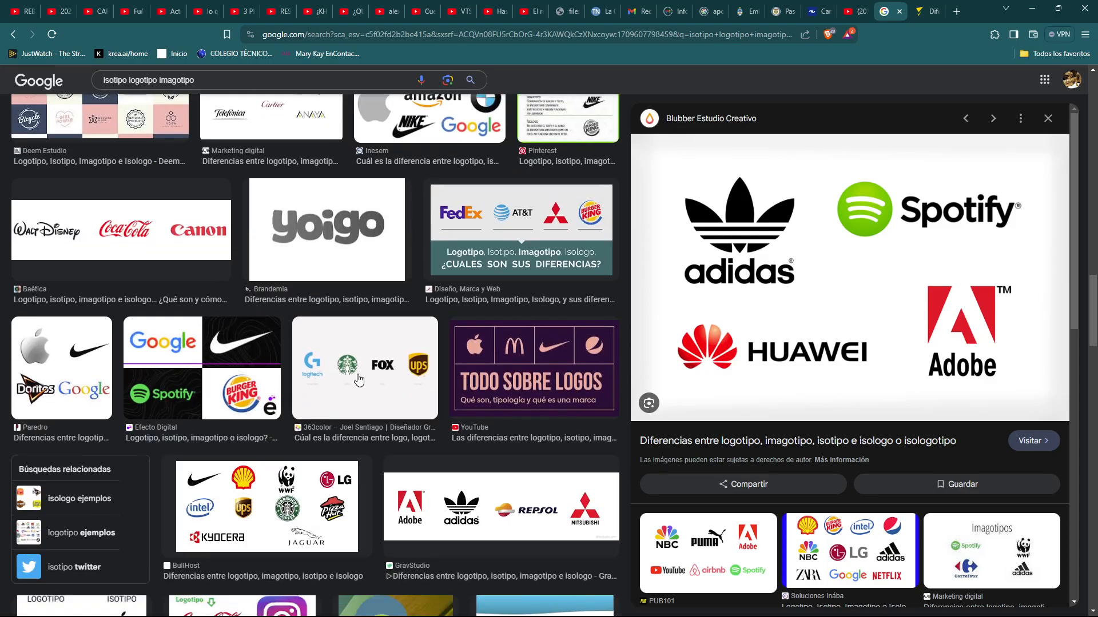
left_click(357, 377)
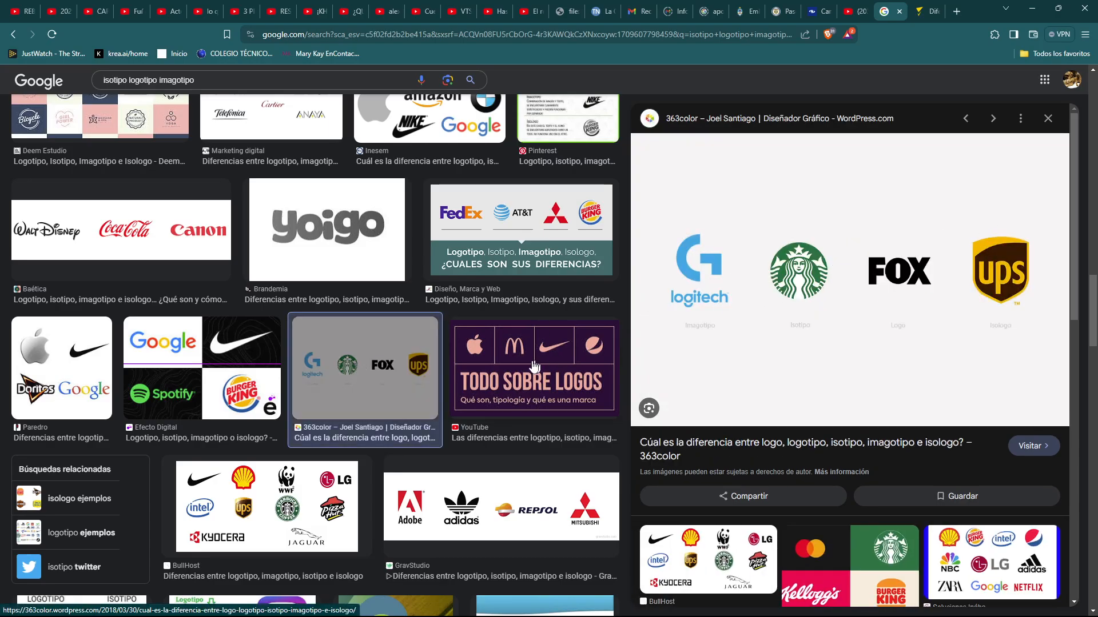
scroll(492, 372, "down", 3)
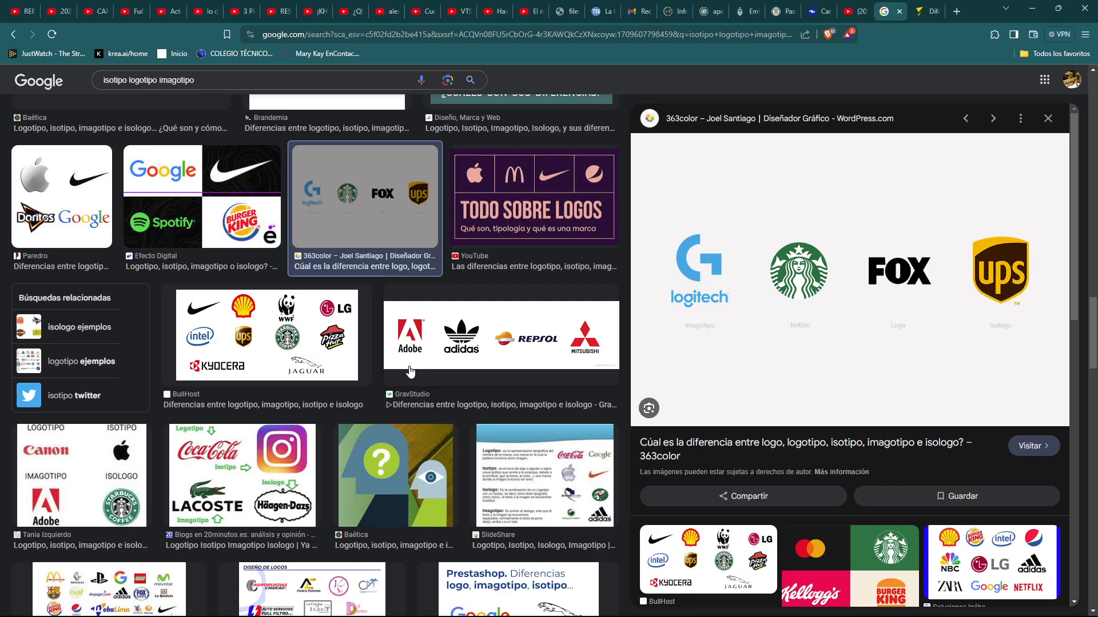
scroll(410, 372, "down", 3)
scroll(312, 387, "down", 2)
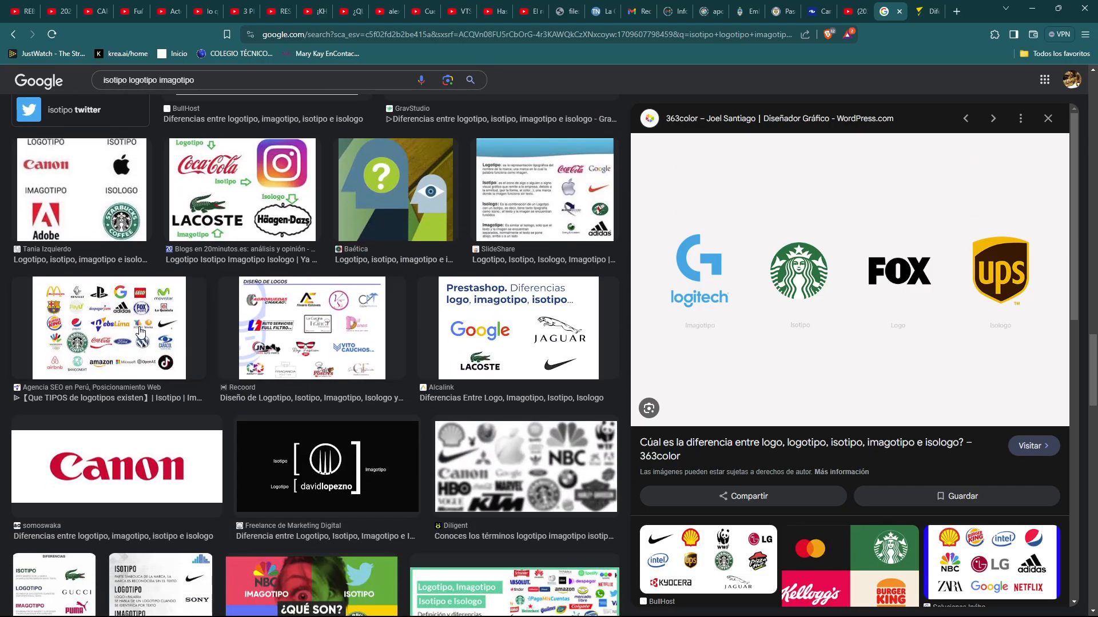
left_click(140, 330)
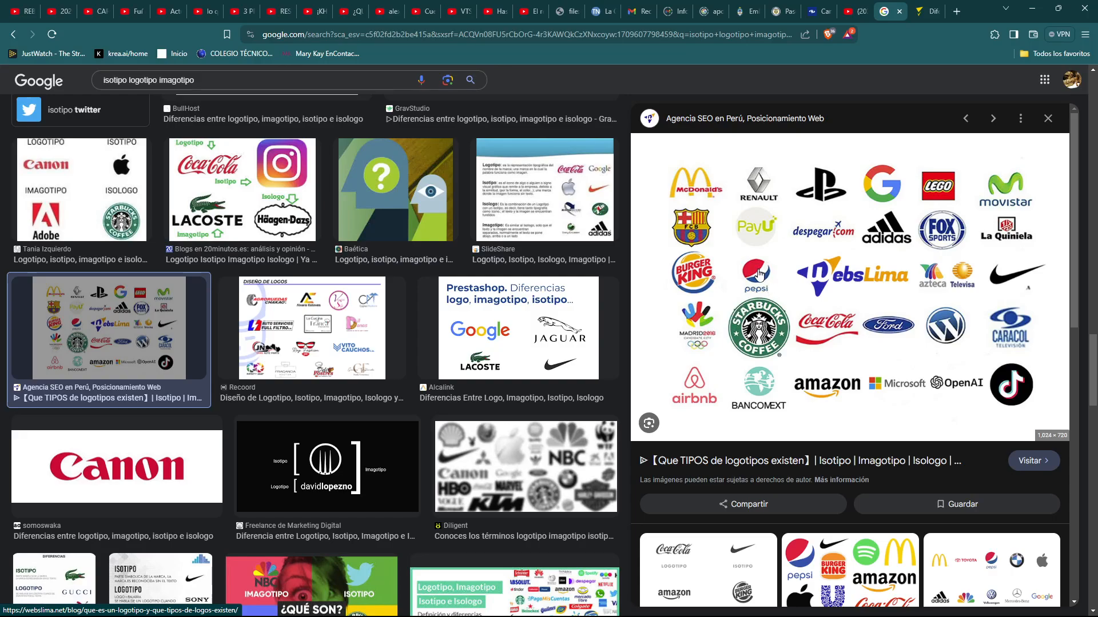
Return to the Google image results, search for "isotipo pepsi" and preview the Pinterest globe image
left_click(734, 322)
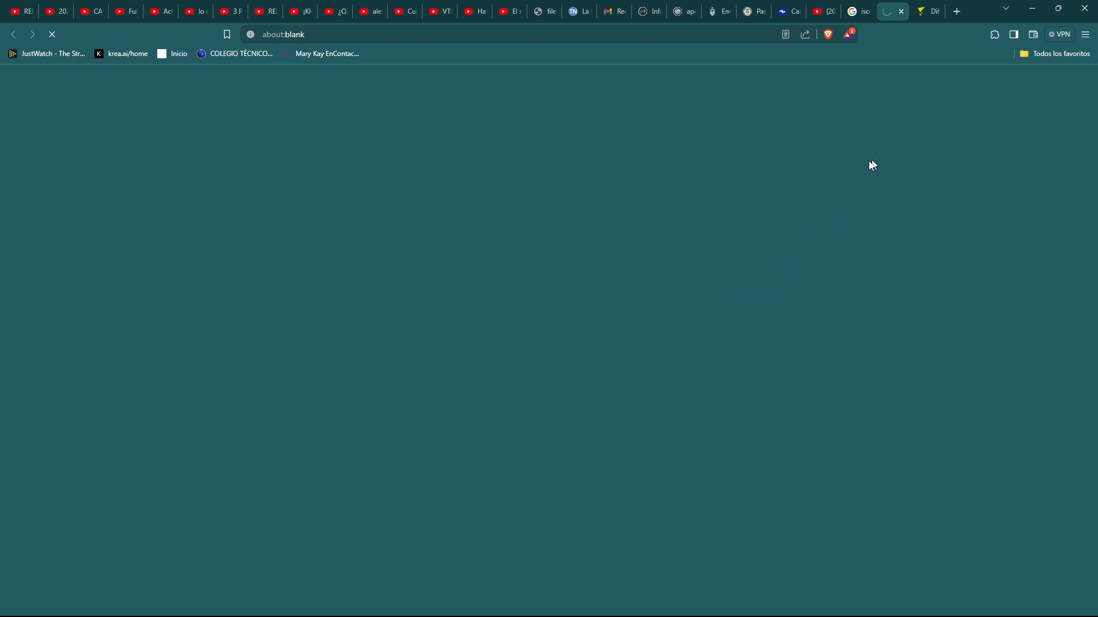
left_click(857, 11)
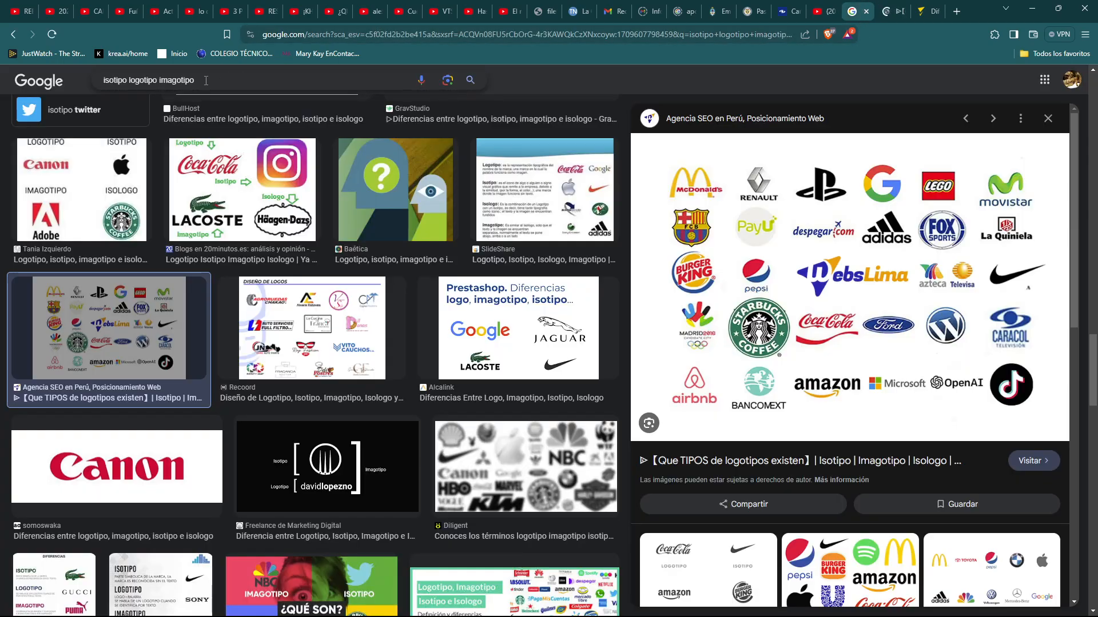
left_click_drag(206, 81, 131, 88)
type("pepsi")
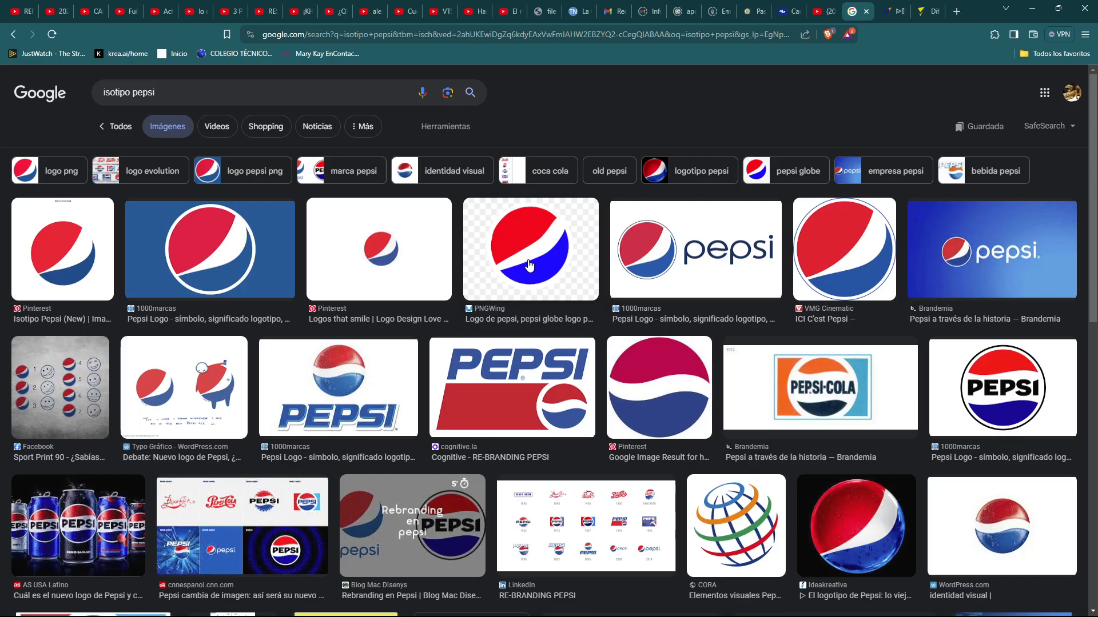
left_click(67, 264)
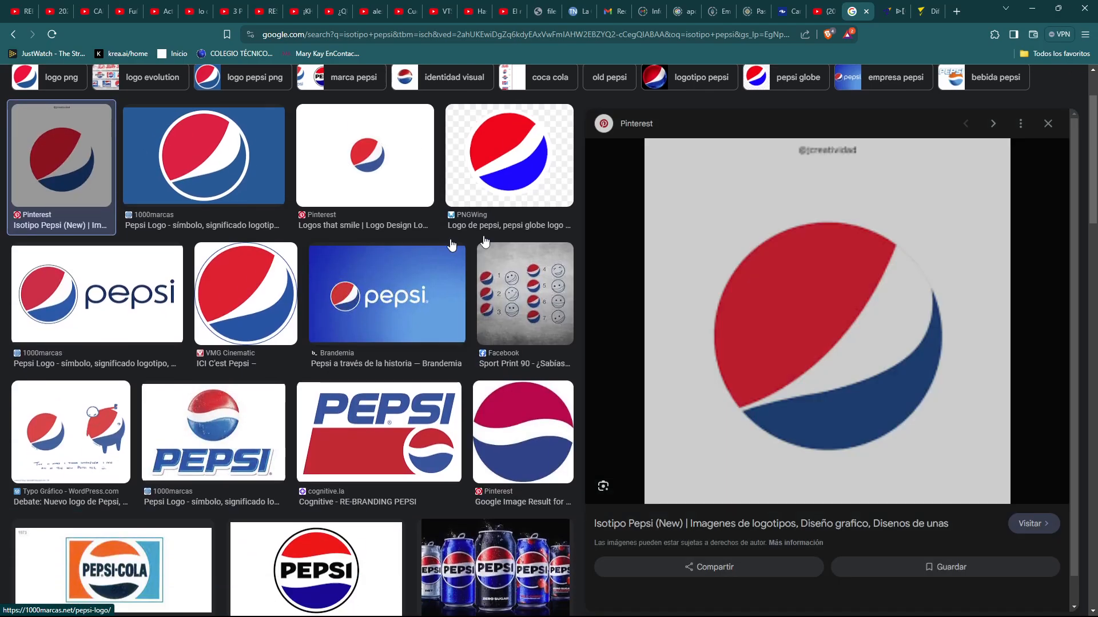
right_click(818, 329)
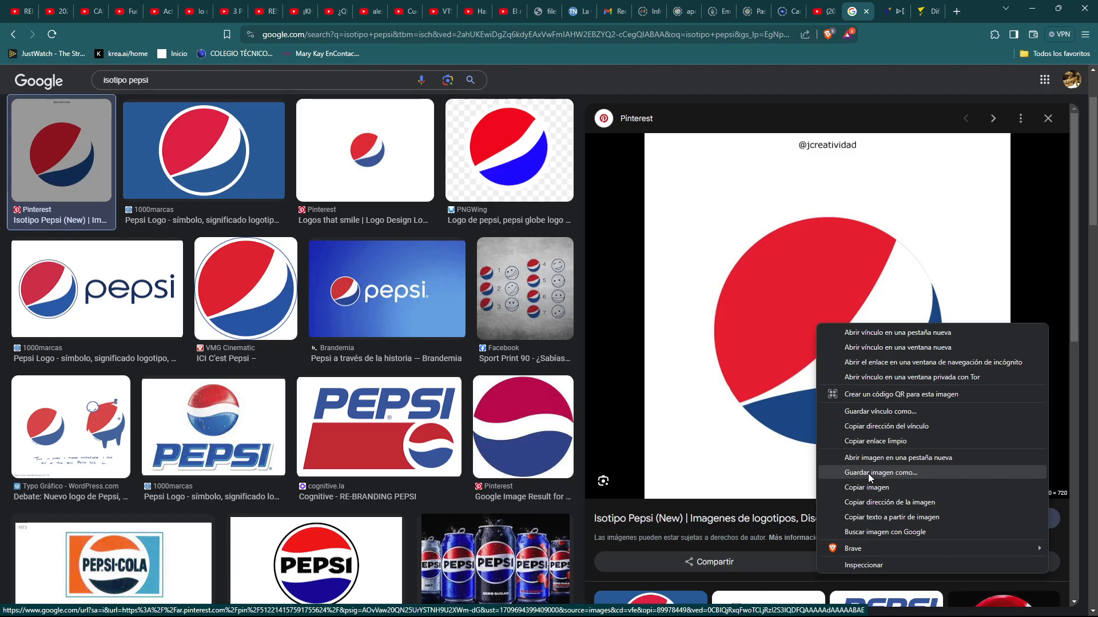
Refine the image search to "isotipo pepsi cuadrado"
left_click(179, 82)
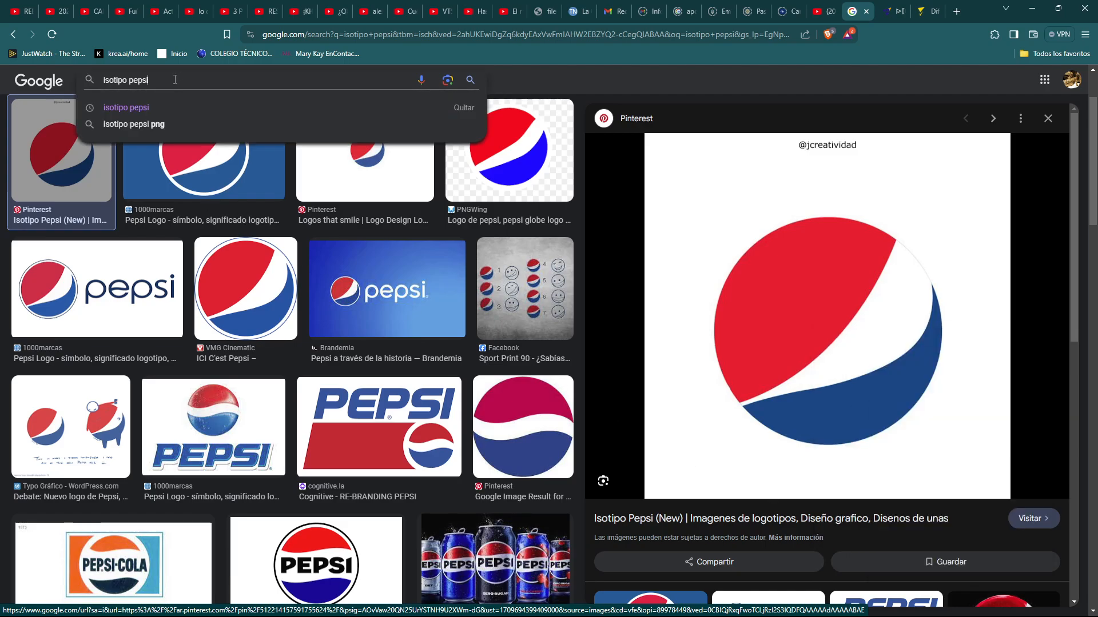
type("cu")
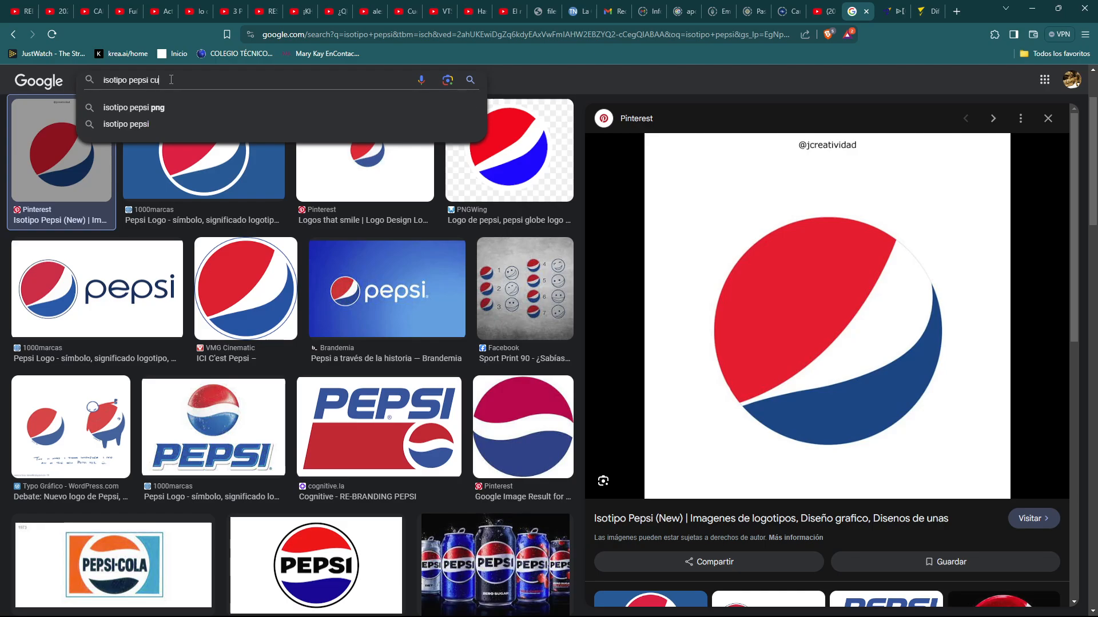
type("adrado")
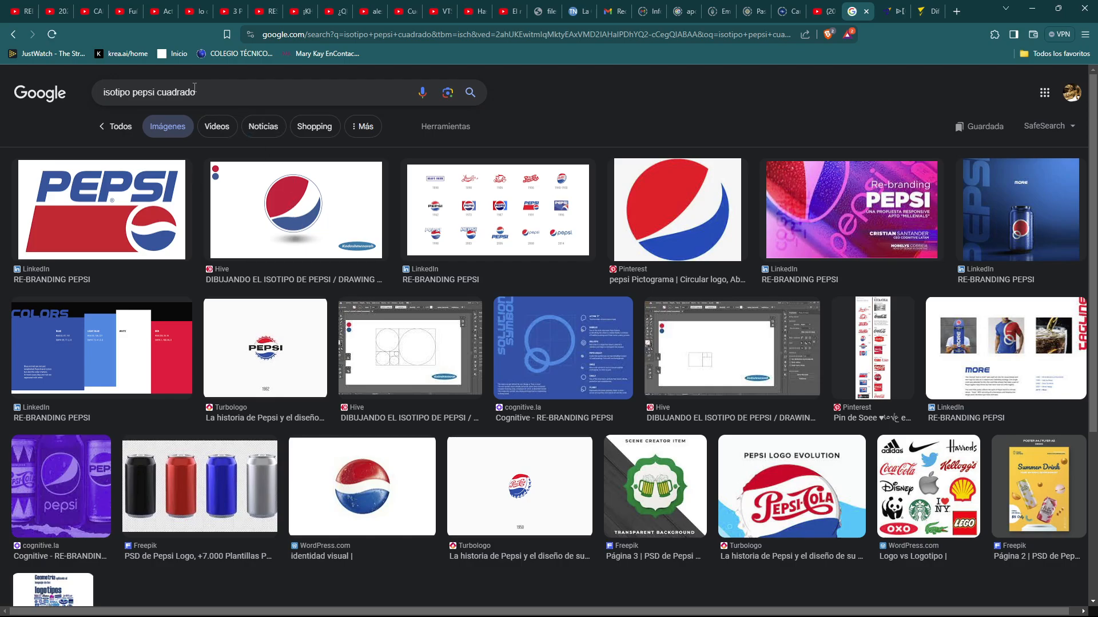
Search images for "isotipo pepsi 800*800" and preview Pinterest's "pepsi Pictograma" globe image
left_click_drag(194, 90, 157, 101)
type("800")
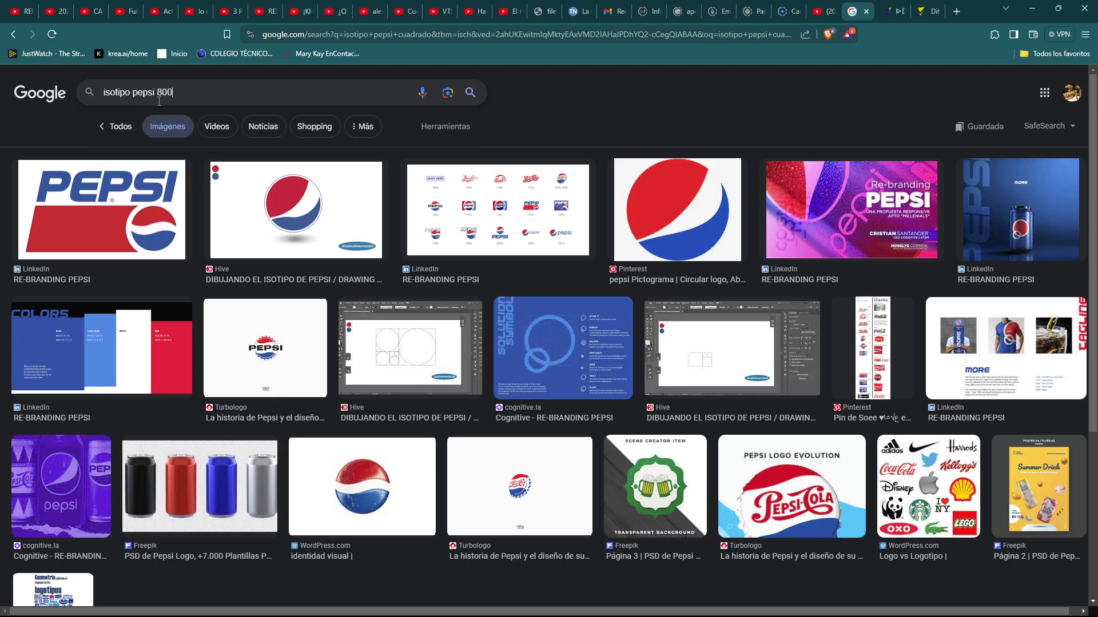
type("*800")
key("Return")
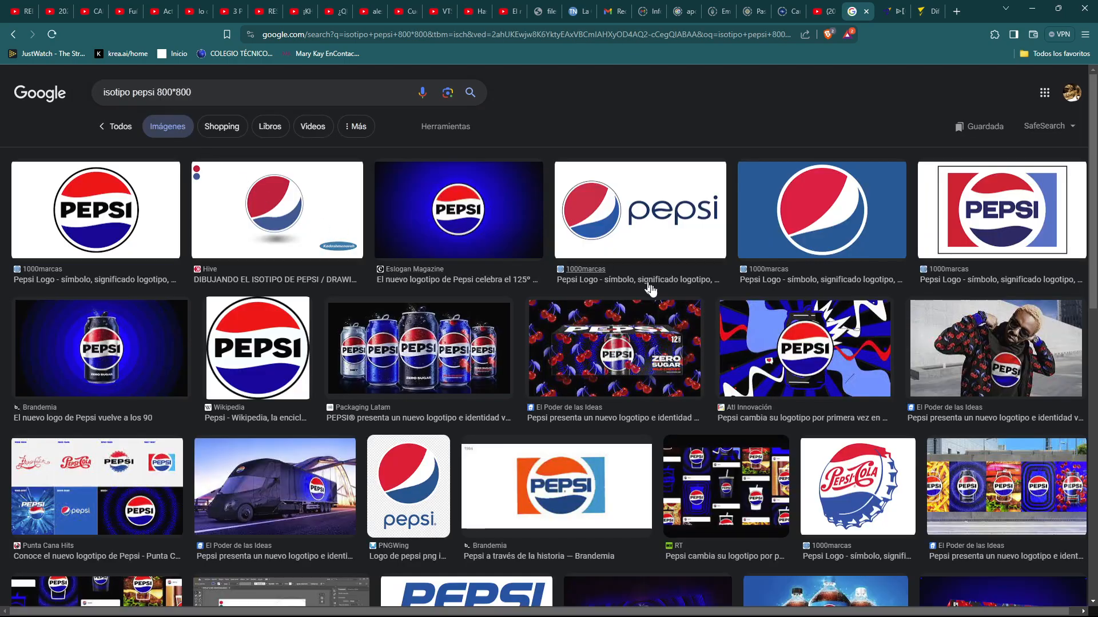
scroll(650, 290, "down", 3)
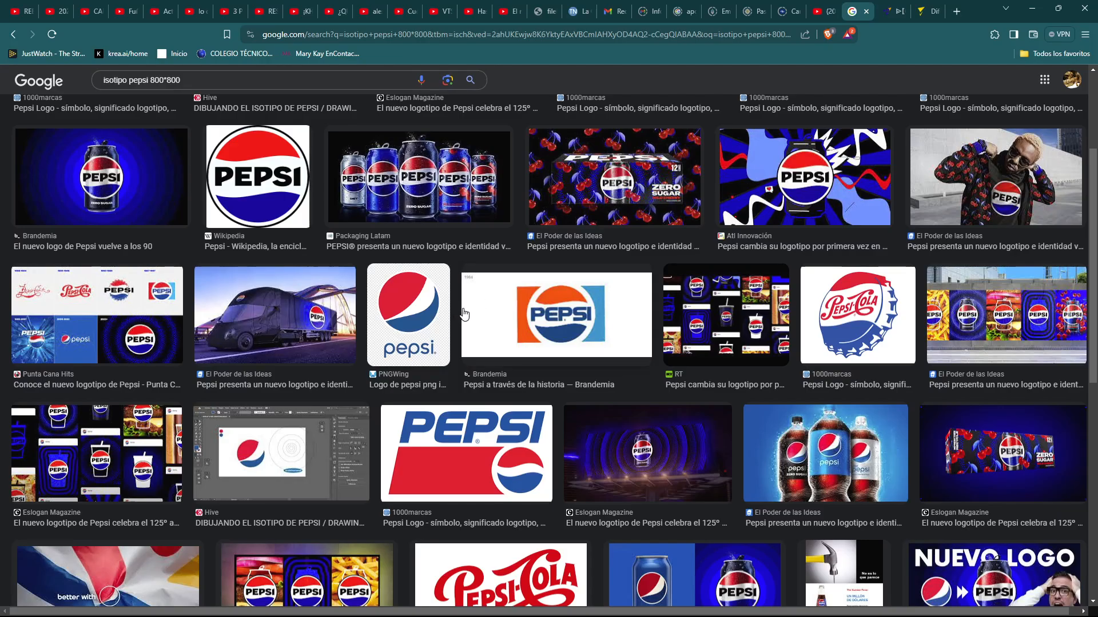
scroll(463, 313, "down", 7)
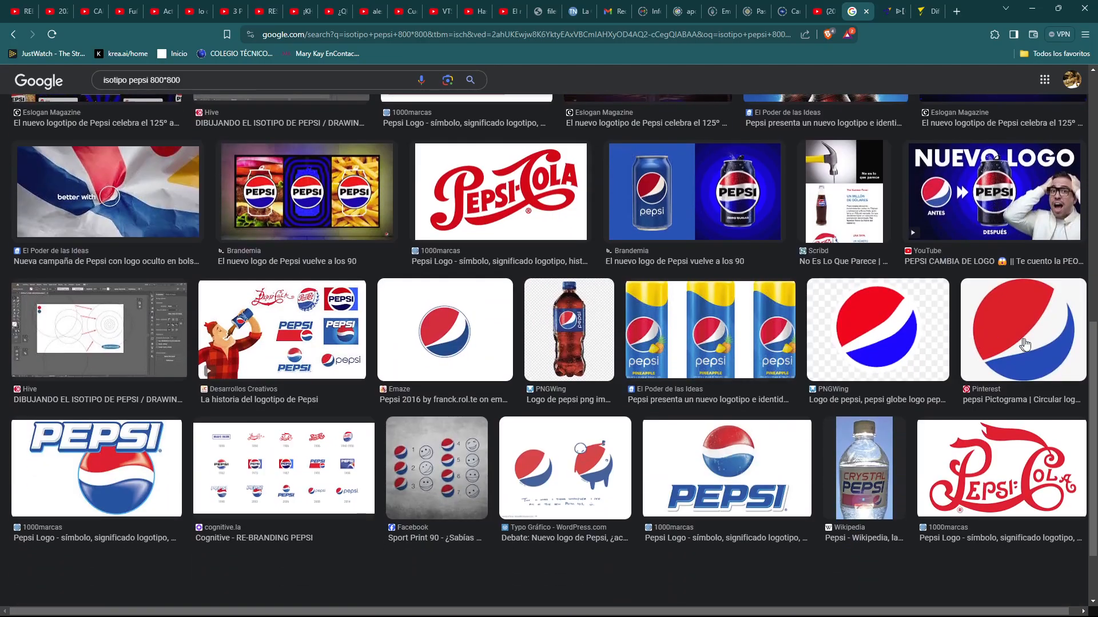
left_click(1023, 343)
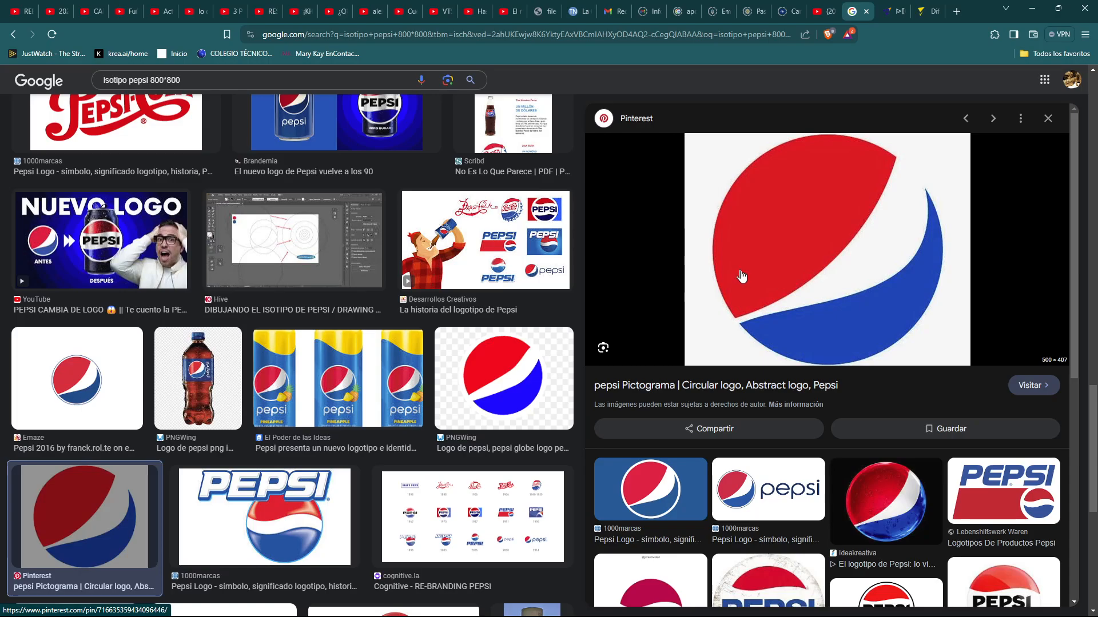
Save the previewed Pepsi globe image as Pepsi in JPEG format in the 2024 folder on TRABAJO (F:)
right_click(818, 255)
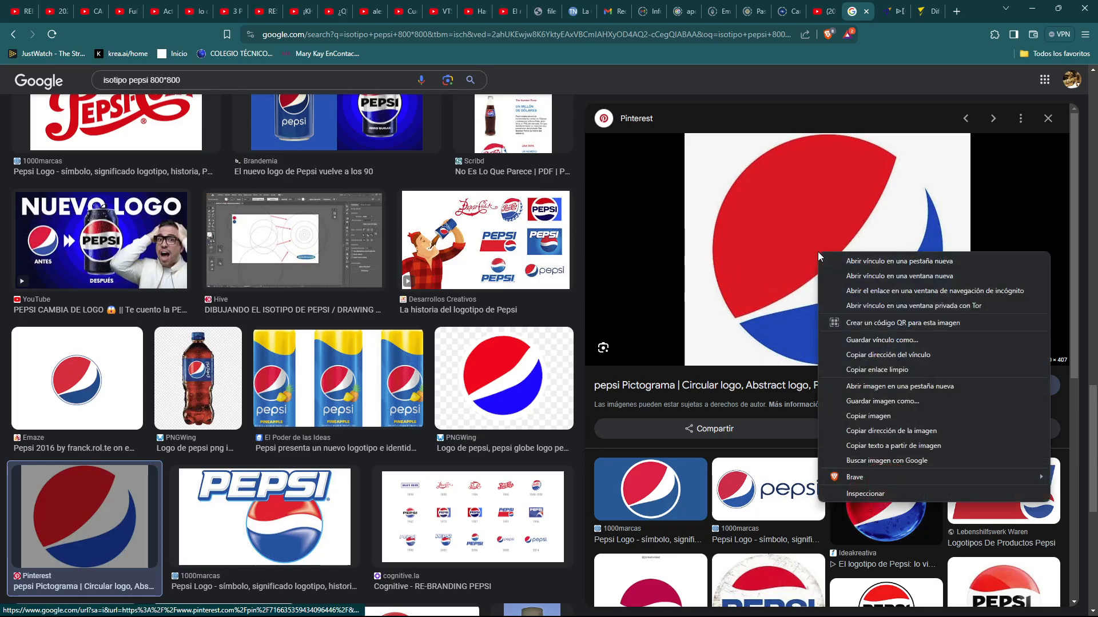
left_click(870, 402)
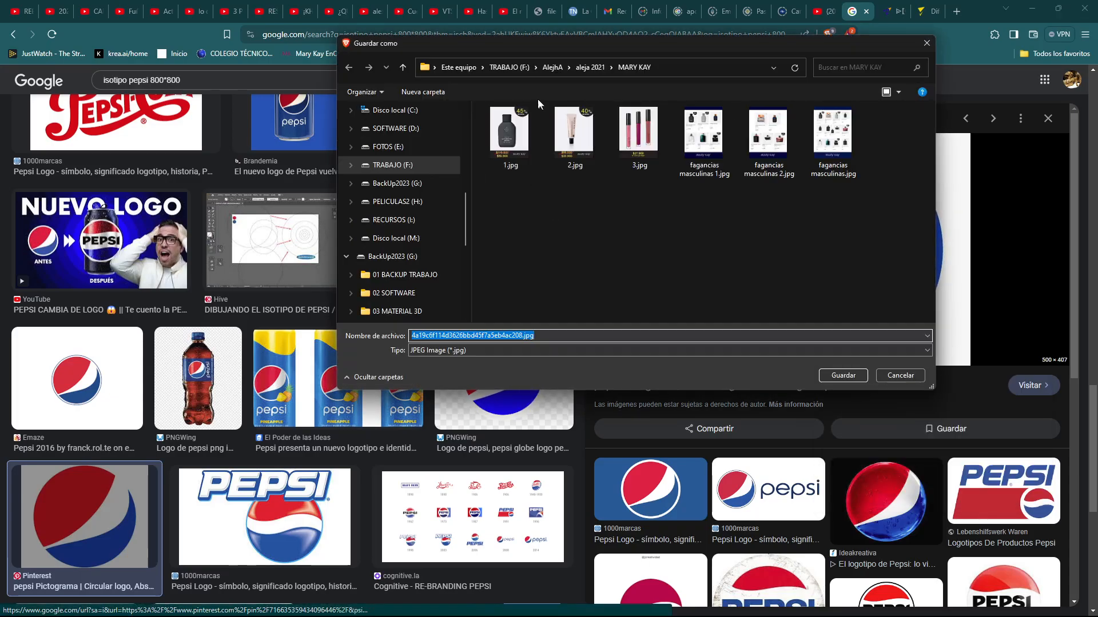
left_click(508, 67)
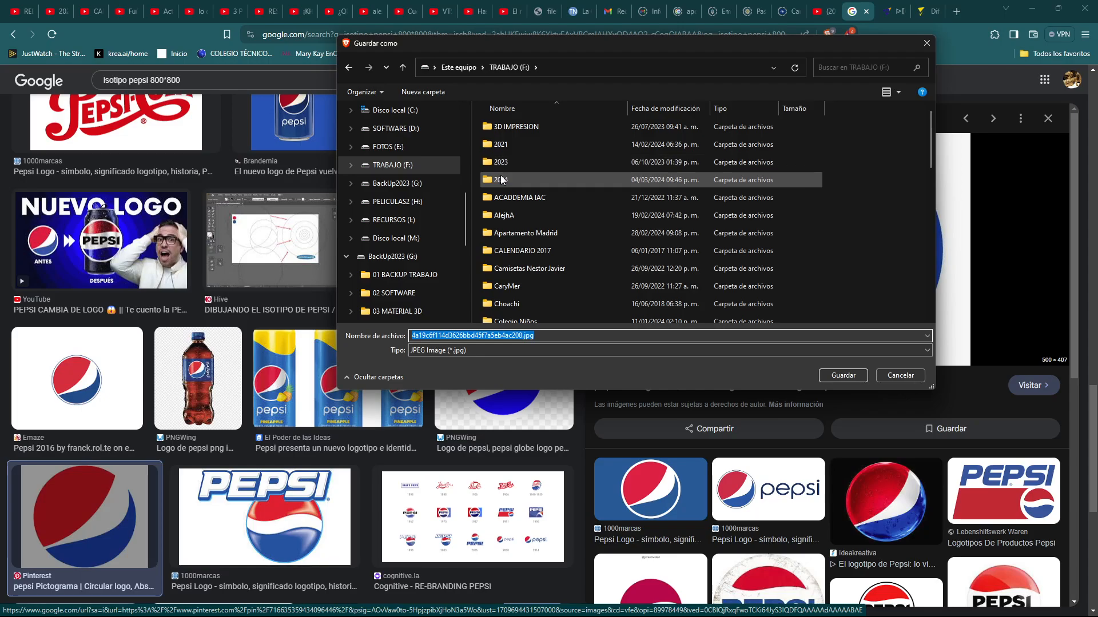
double_click(501, 180)
double_click(546, 337)
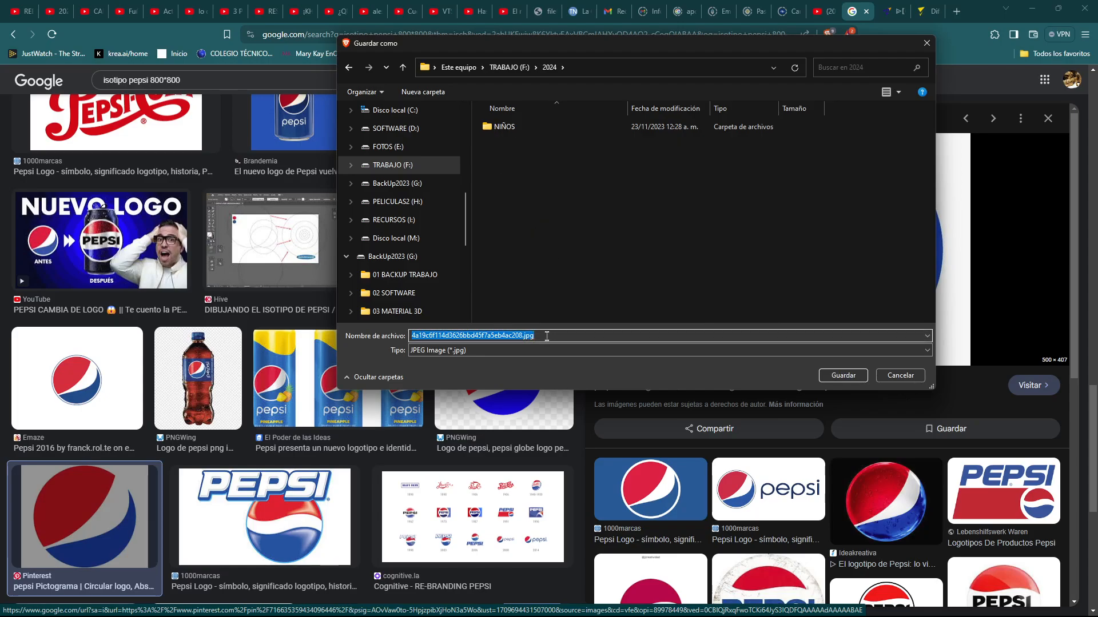
type("Peps")
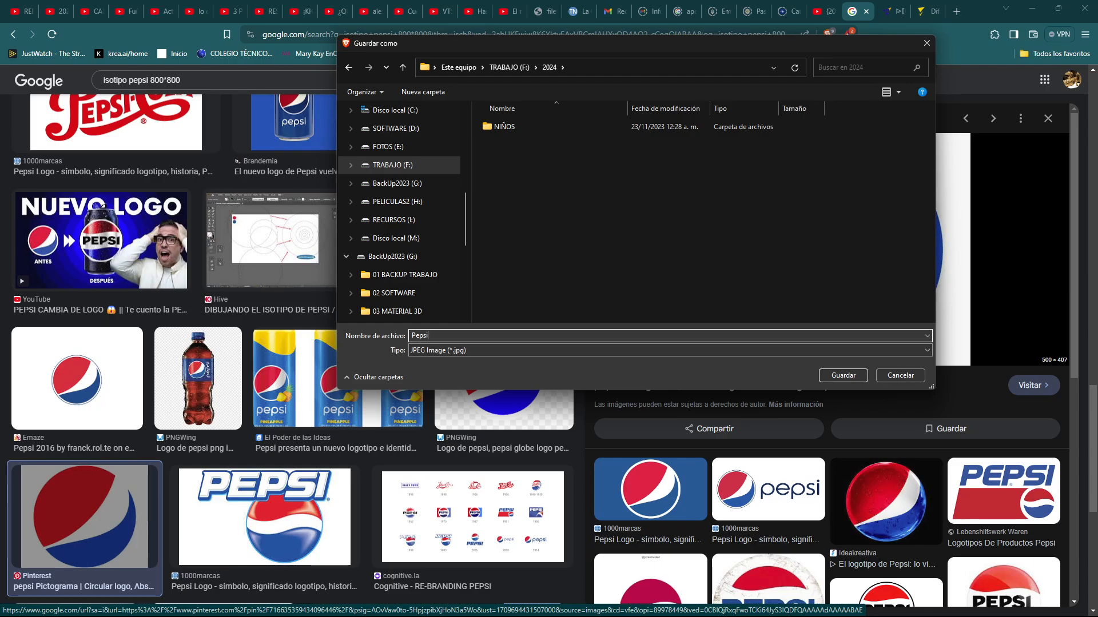
type("i")
left_click(846, 375)
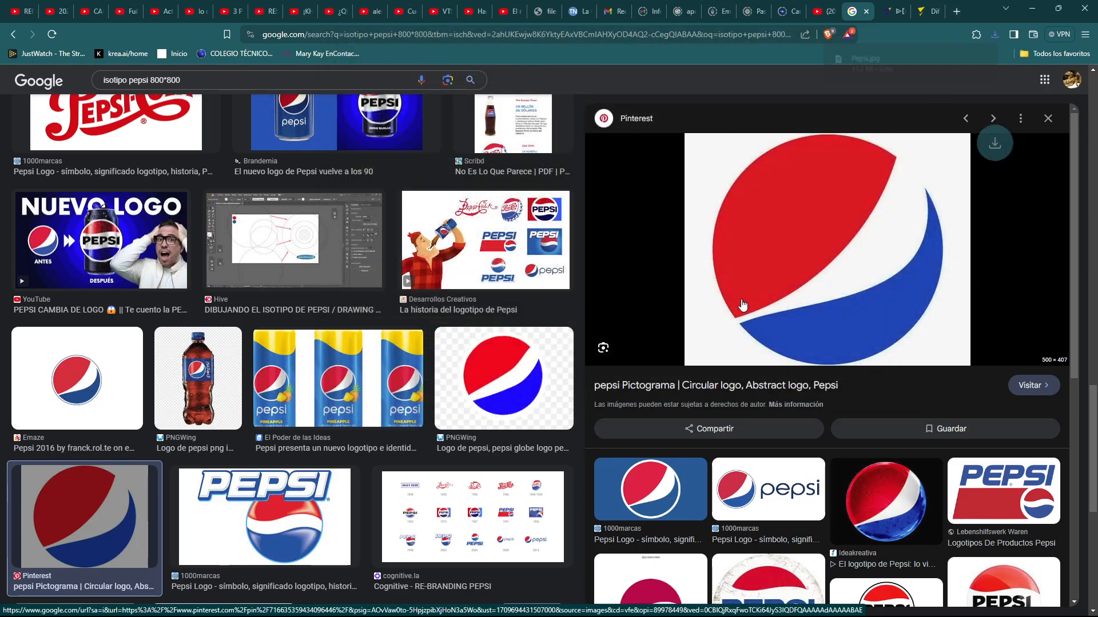
Switch to 3ds Max and reset the scene without saving the changes
left_click(1032, 11)
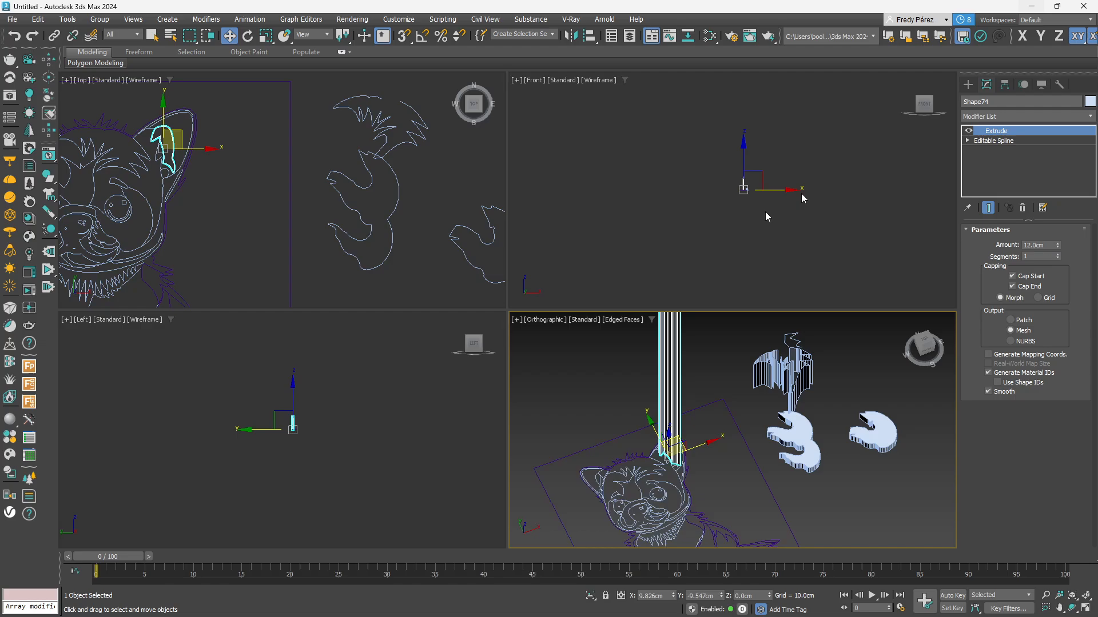
left_click(11, 19)
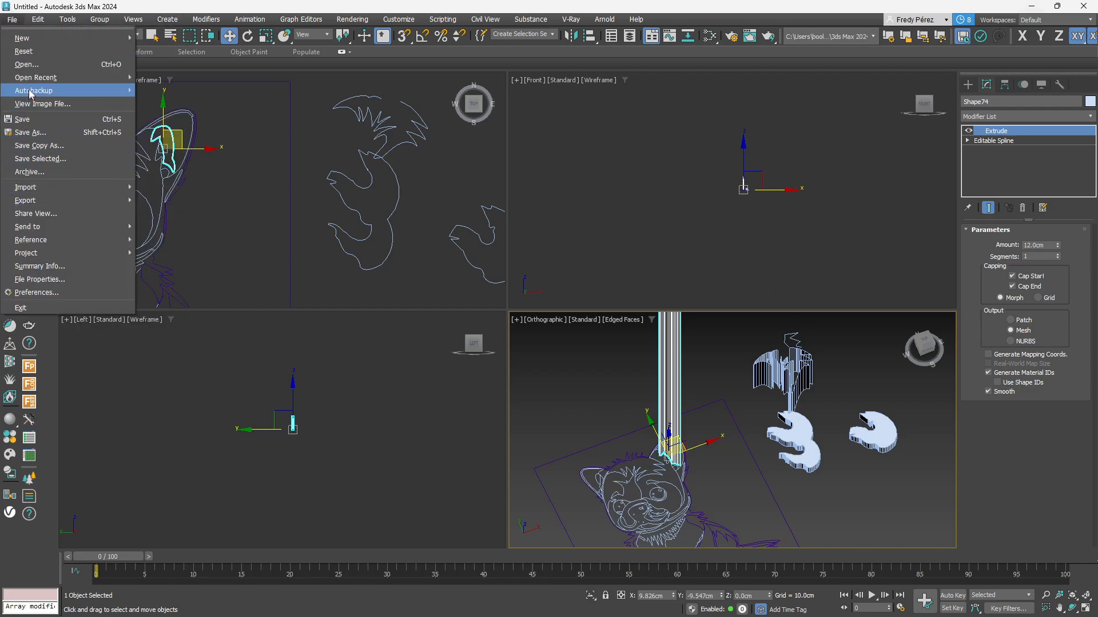
left_click(24, 51)
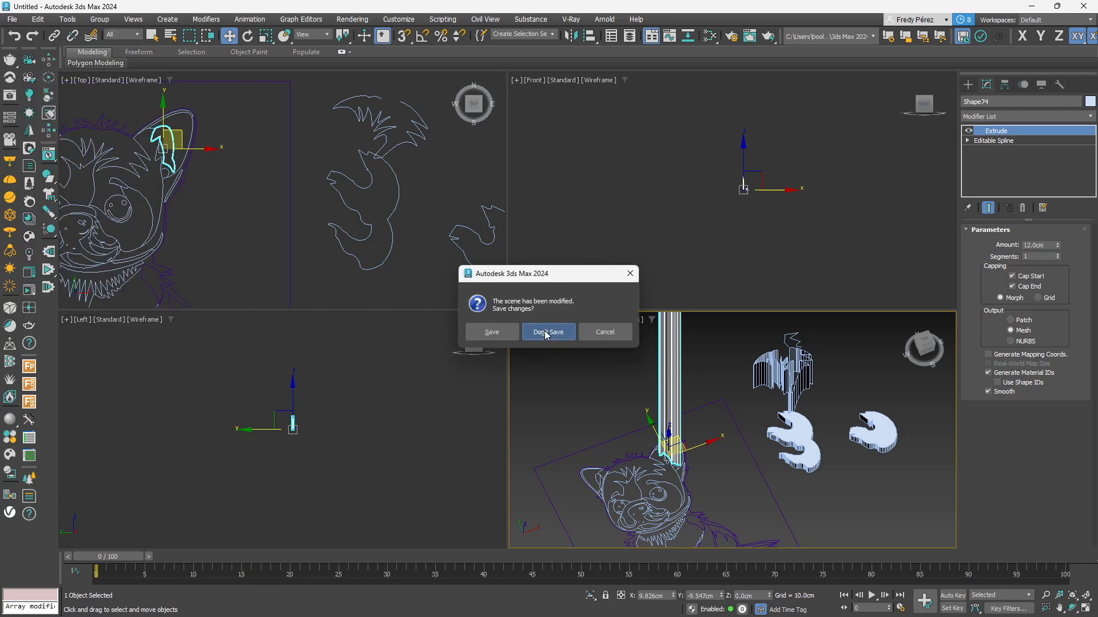
left_click(518, 334)
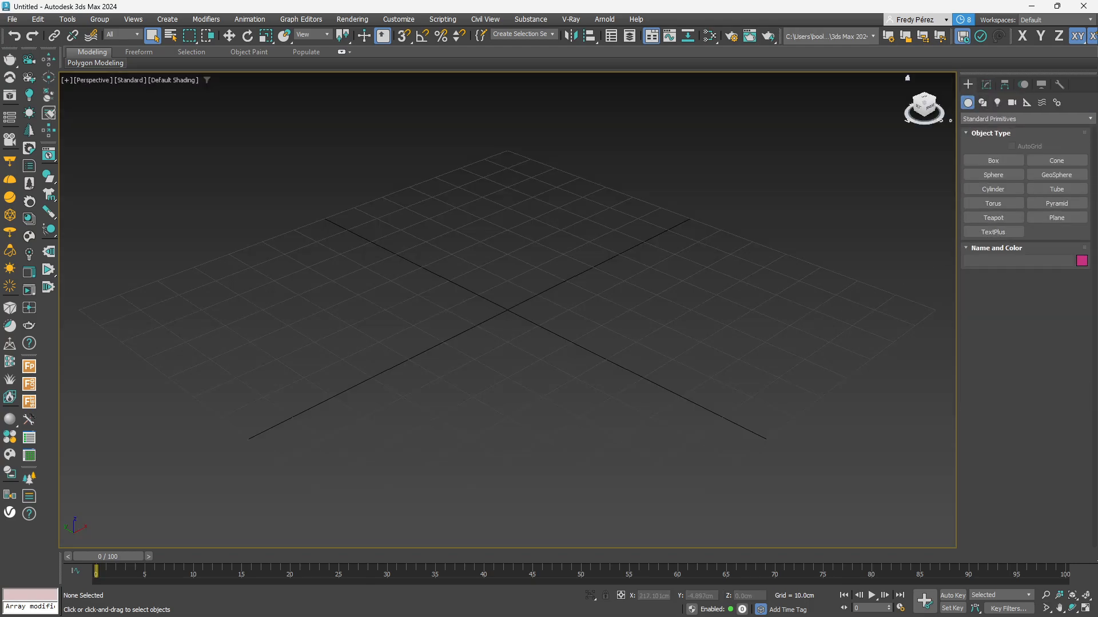
Create a plane on the grid in the perspective view and set its length and width to 40 cm
left_click(1057, 218)
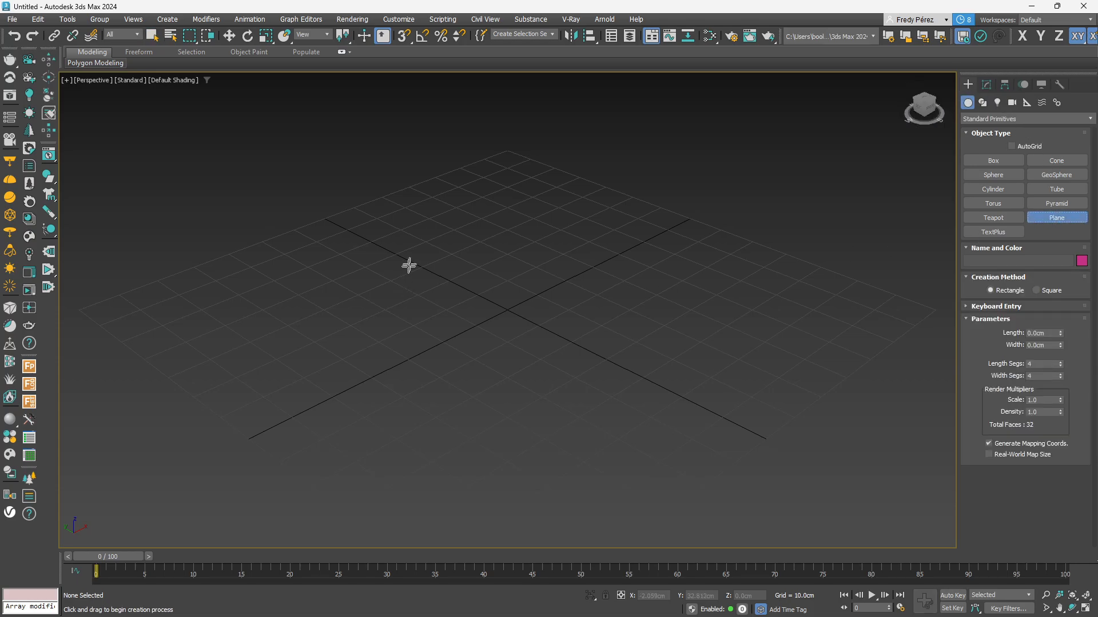
left_click_drag(415, 250, 413, 446)
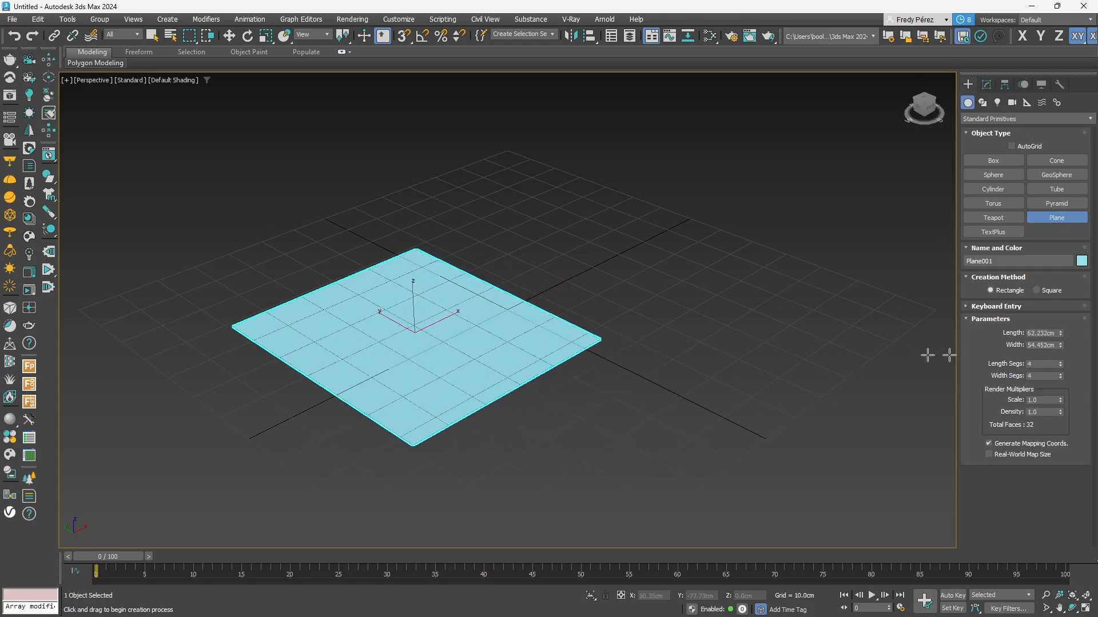
left_click(1041, 333)
type("40")
key("Tab")
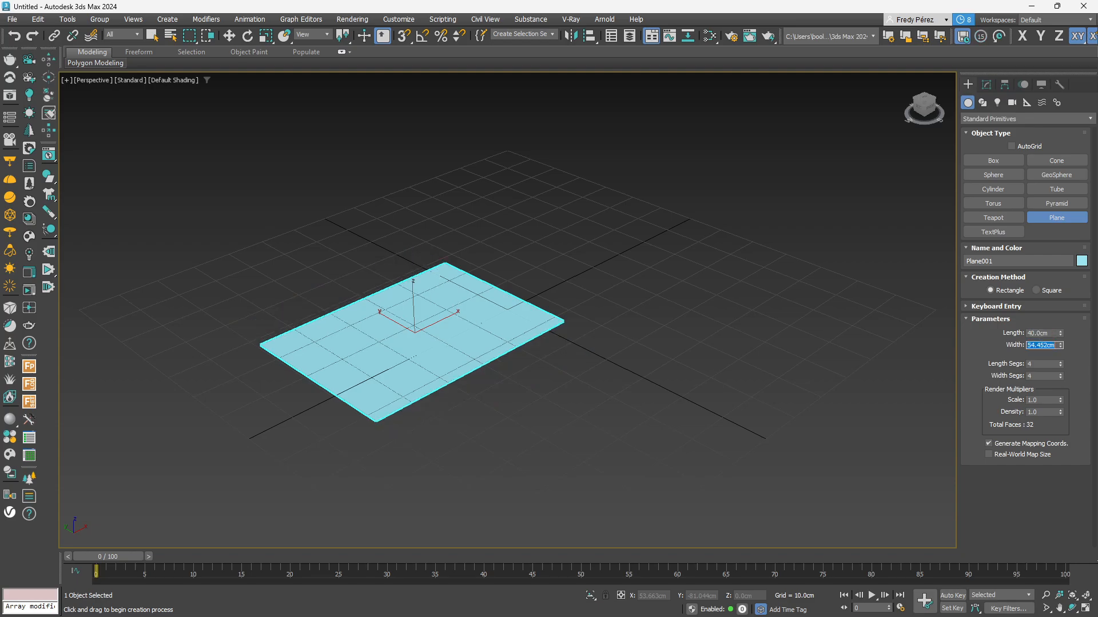
type("40")
key("Return")
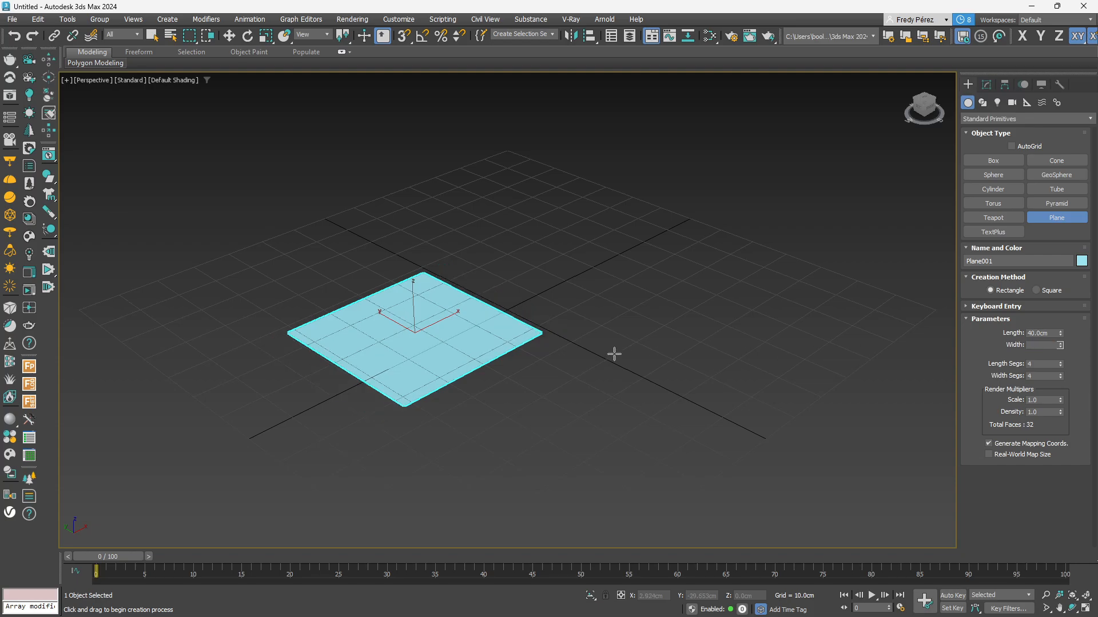
middle_click_drag(613, 355, 632, 350)
scroll(487, 331, "up", 5)
middle_click_drag(486, 331, 635, 299)
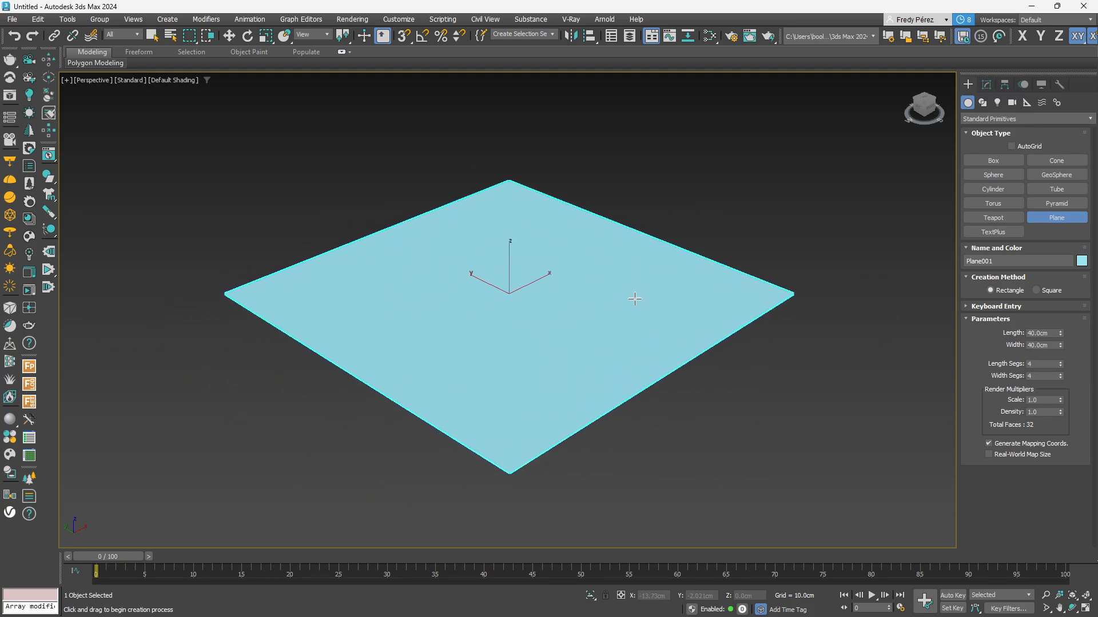
middle_click_drag(636, 341, 623, 308, "alt")
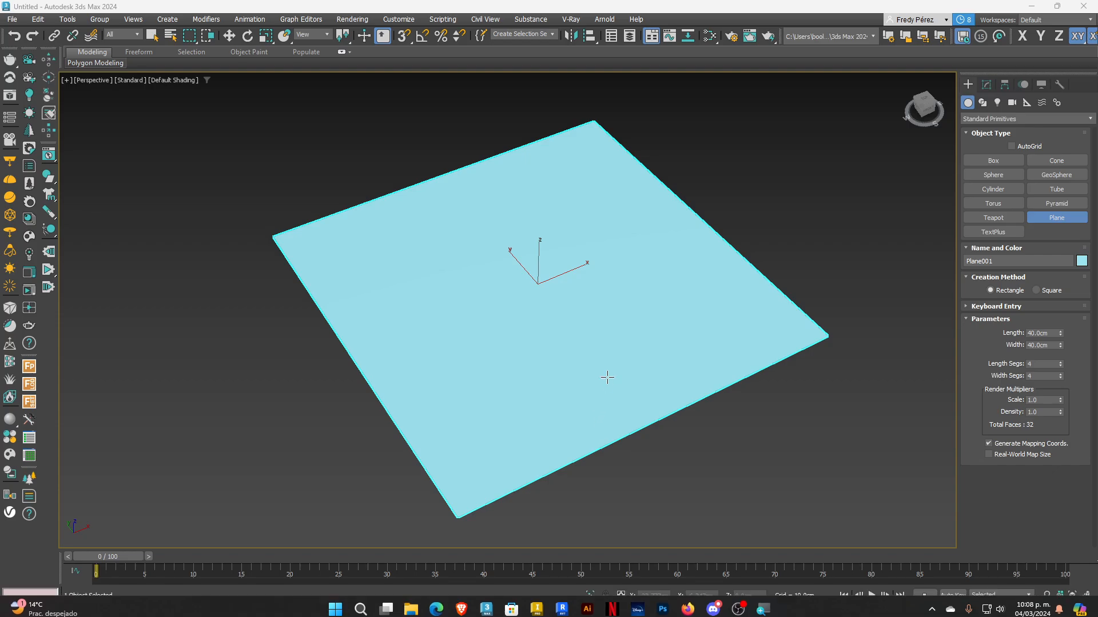
Switch to File Explorer and select Pepsi.jpg in the 2024 folder on TRABAJO (F:)
key("super+e")
left_click_drag(470, 72, 836, 74)
scroll(613, 428, "down", 4)
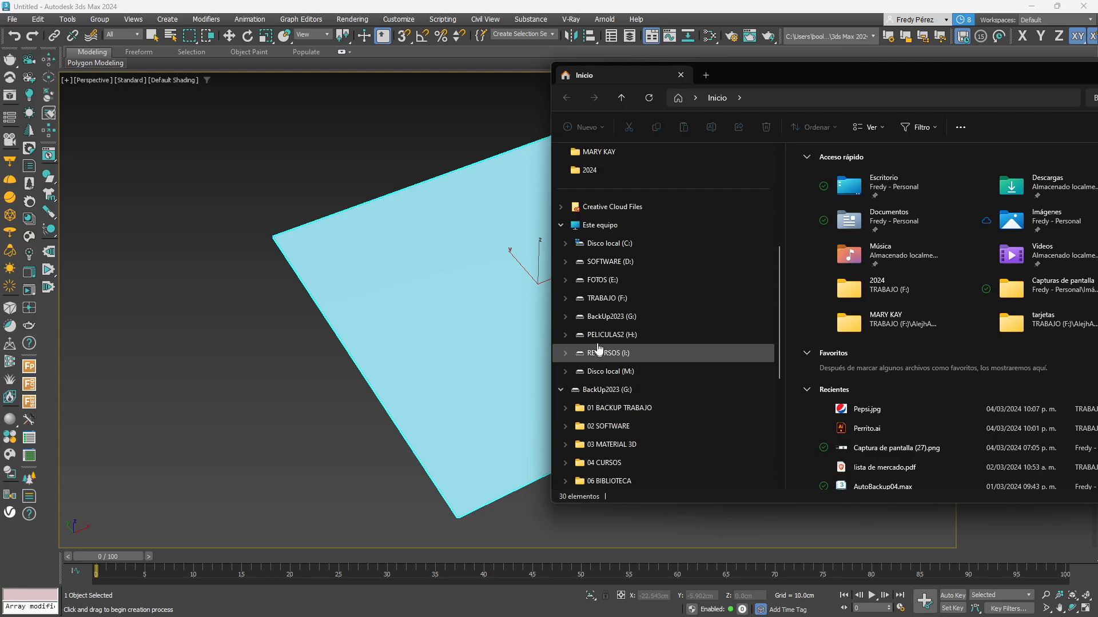
left_click(606, 299)
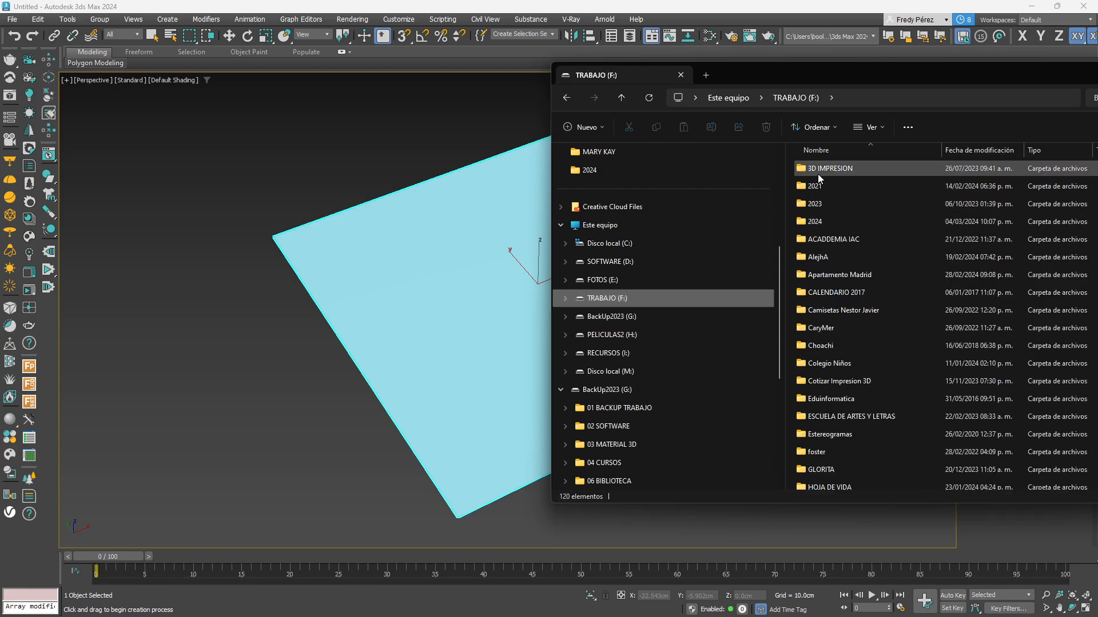
double_click(805, 224)
left_click(818, 224)
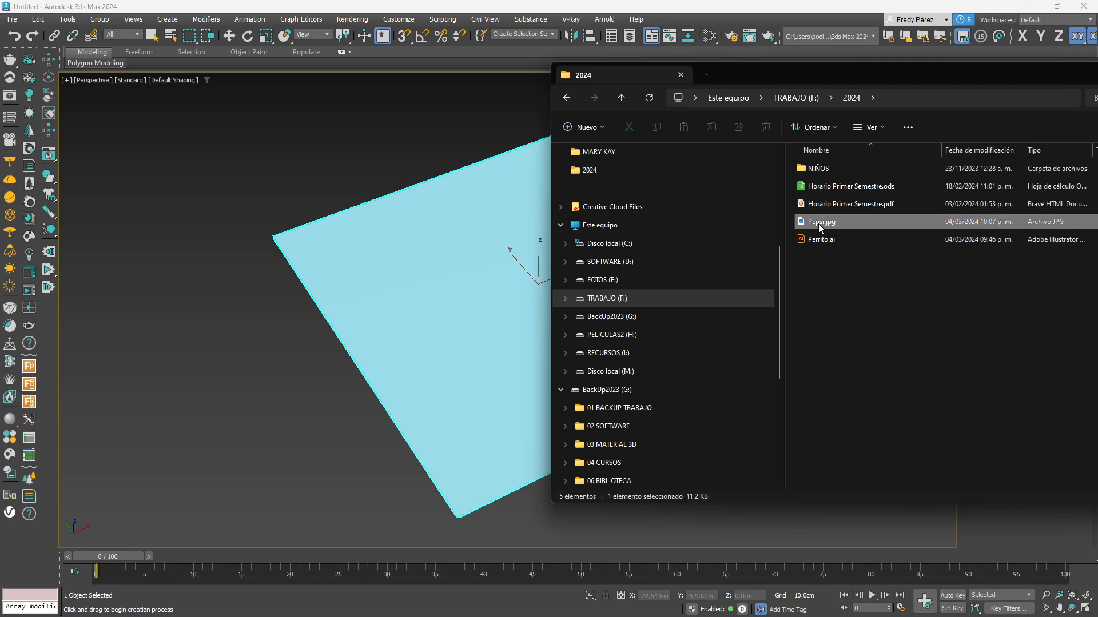
Apply Pepsi.jpg from the File Explorer window to the plane as its texture
left_click_drag(797, 80, 923, 89)
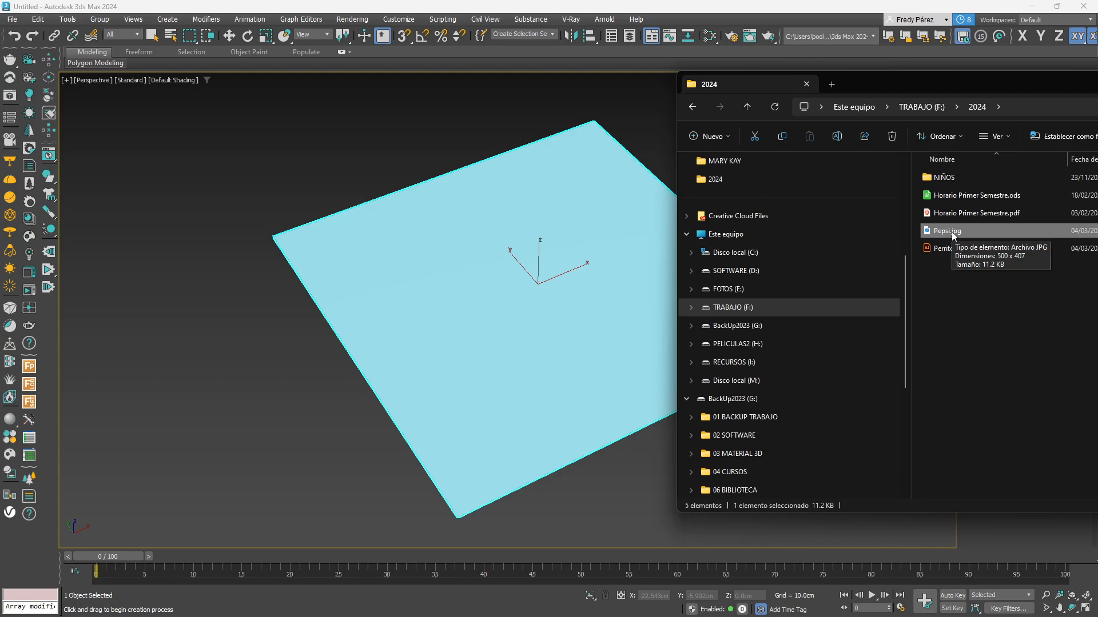
left_click_drag(951, 231, 493, 295)
middle_click_drag(530, 341, 413, 321)
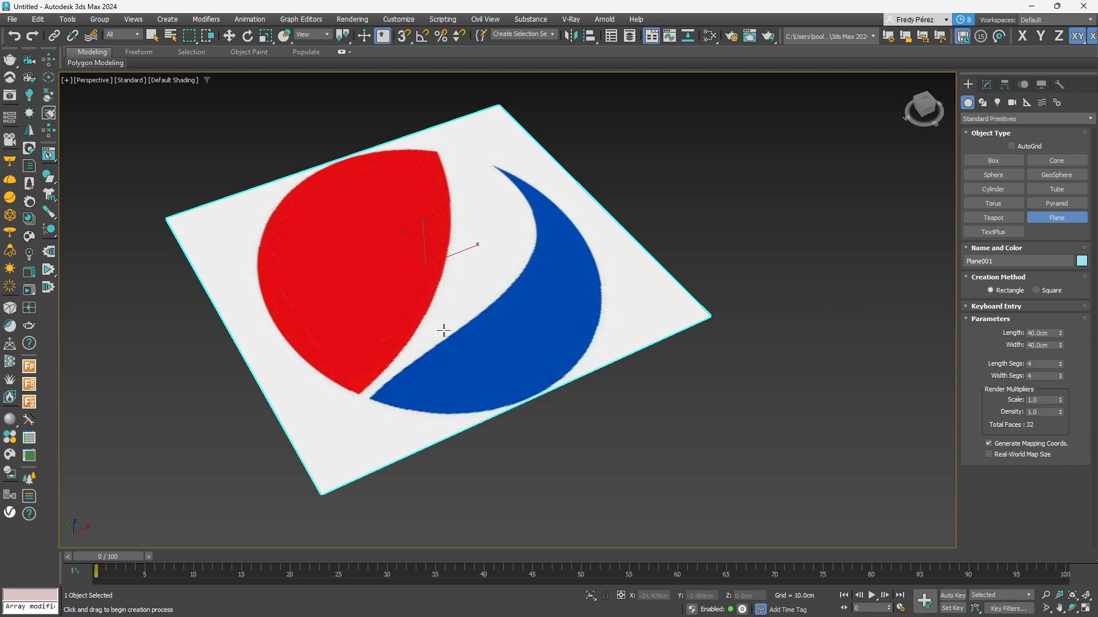
middle_click_drag(444, 331, 490, 341)
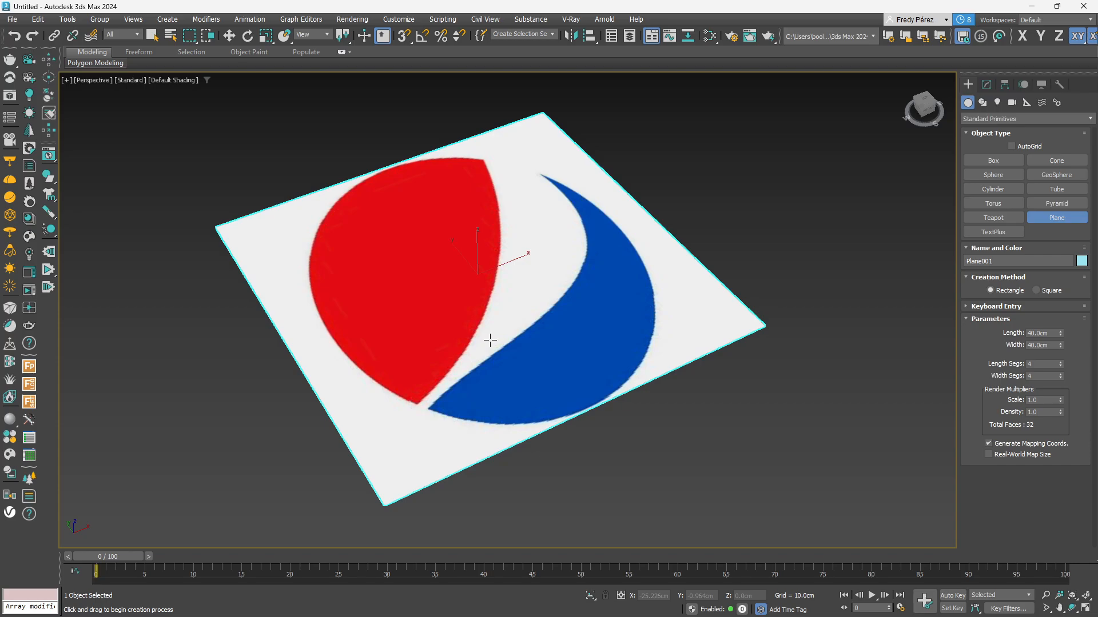
Show the four-viewport layout and hide the grid in the Top view
scroll(490, 340, "up", 2)
scroll(490, 336, "down", 4)
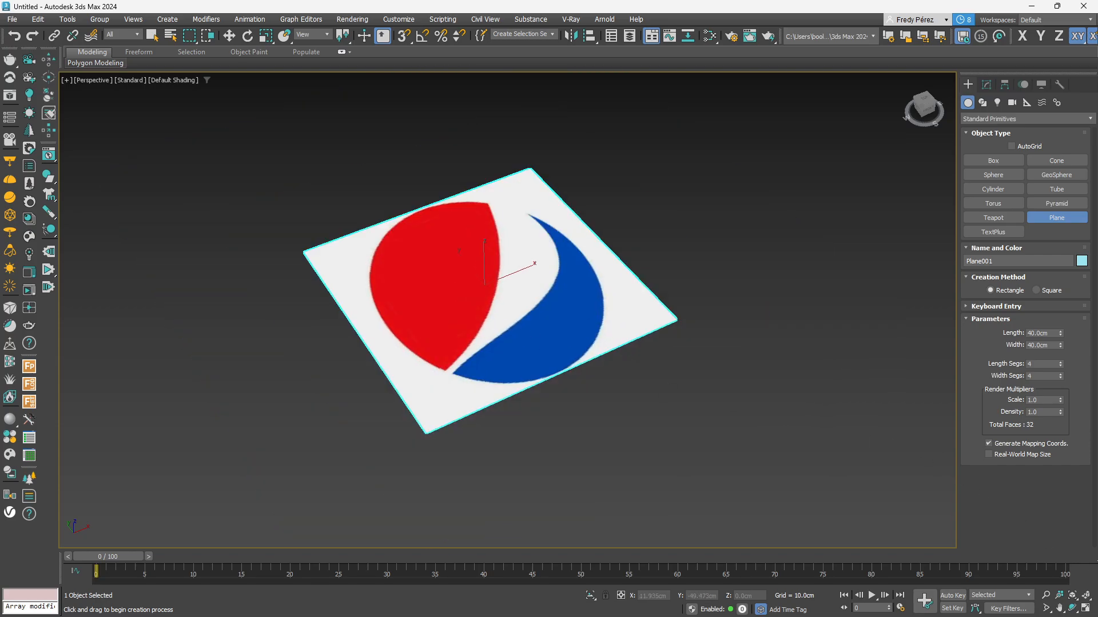
left_click(1084, 607)
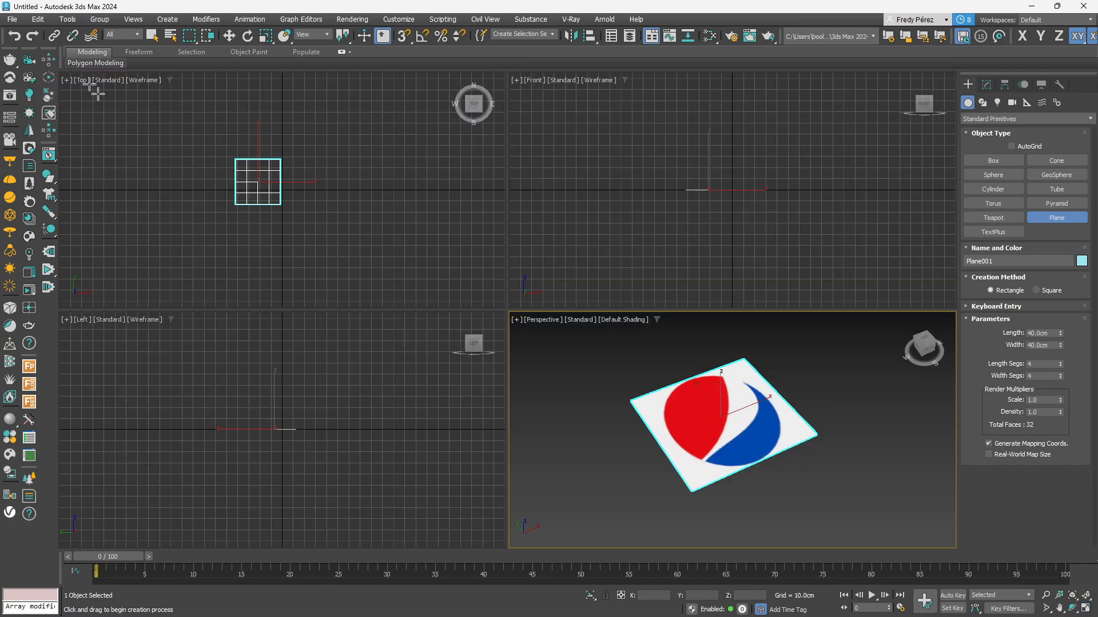
middle_click_drag(250, 185, 284, 189)
key("g")
scroll(294, 183, "up", 4)
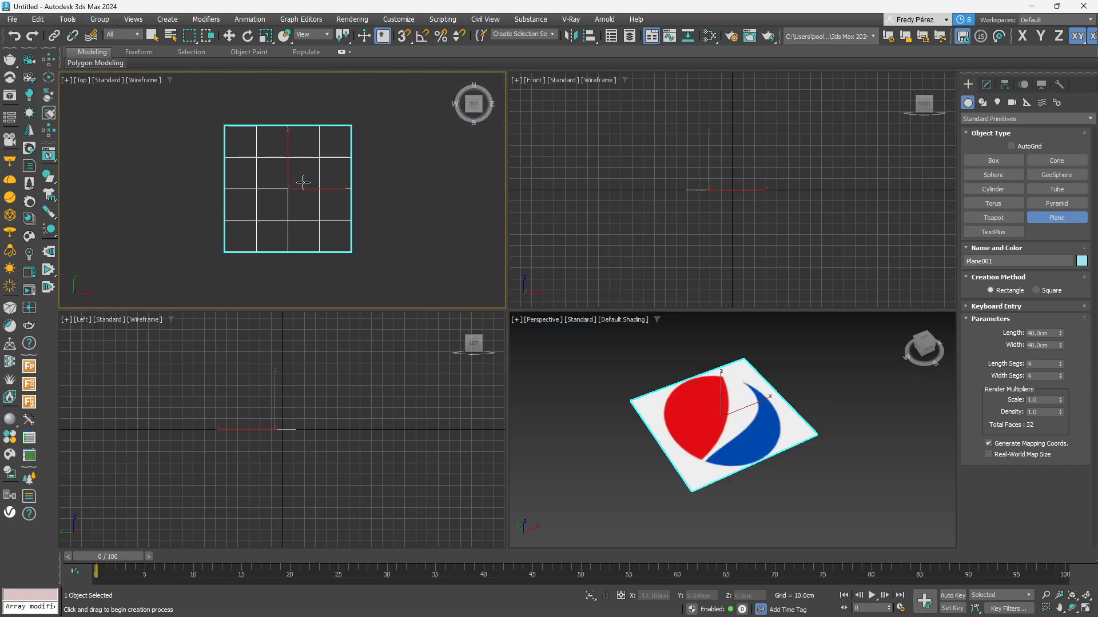
Set the plane's length and width segments to 1 and display the Top view in Default Shading
right_click(1059, 364)
right_click(1061, 376)
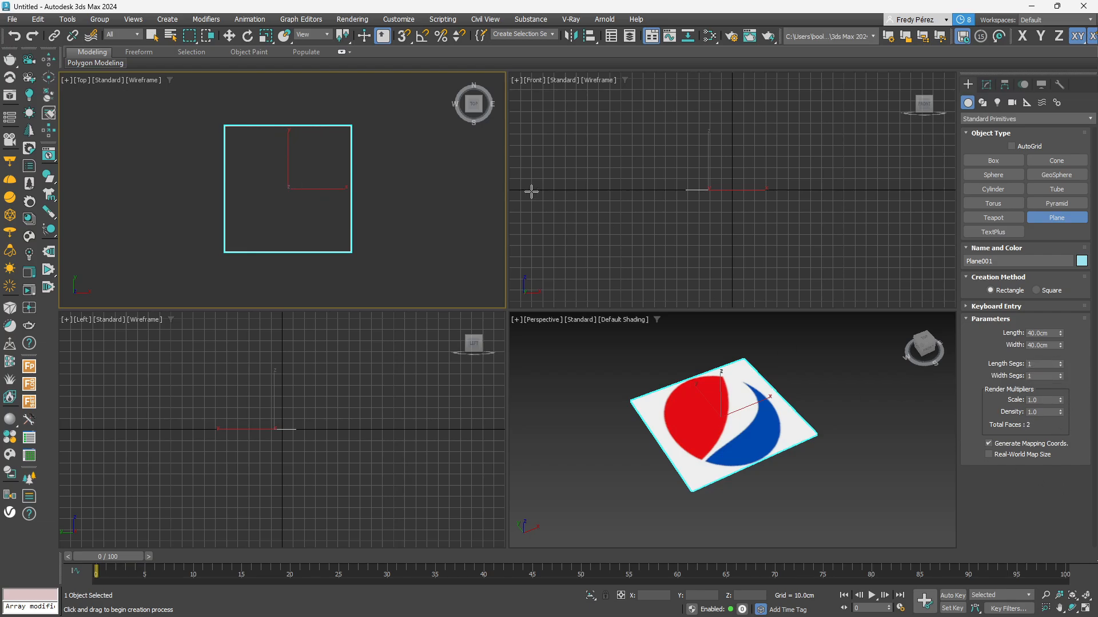
left_click(143, 80)
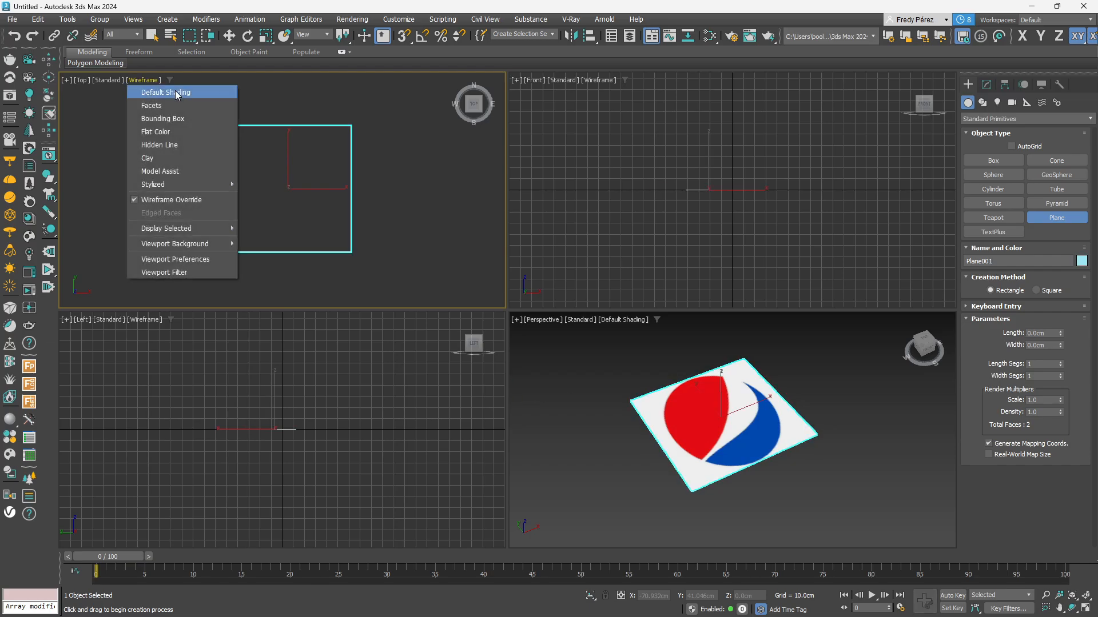
left_click(177, 92)
scroll(327, 183, "up", 4)
scroll(330, 183, "down", 2)
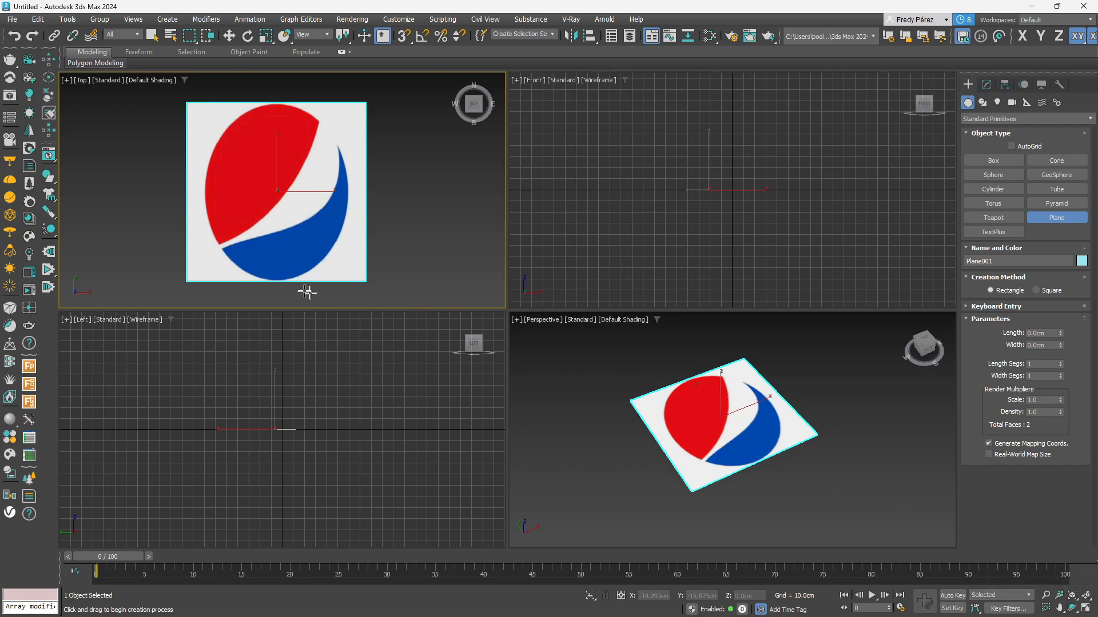
middle_click_drag(283, 246, 302, 250)
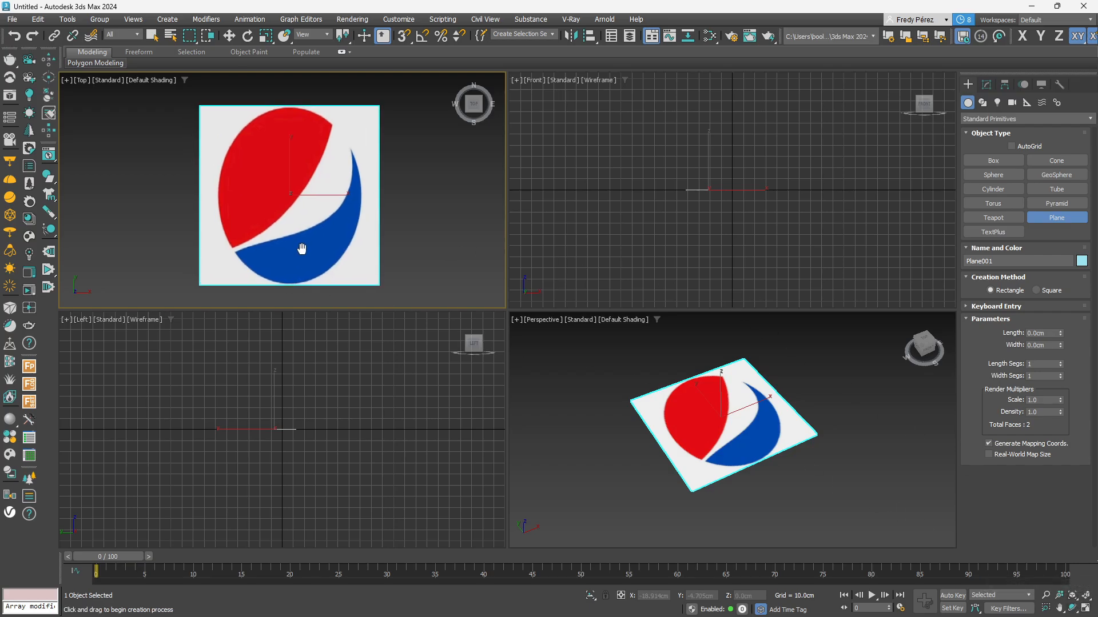
Set the plane's width to 47.2 cm to correct the logo's proportions, and maximize the Top view
left_click(987, 86)
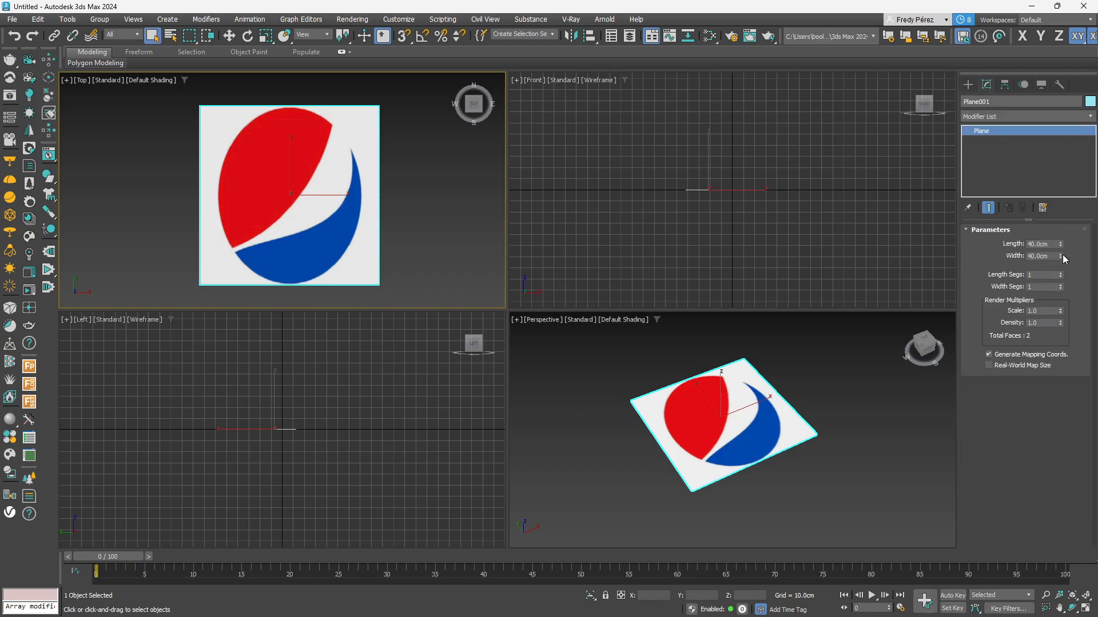
left_click_drag(1062, 255, 1062, 247)
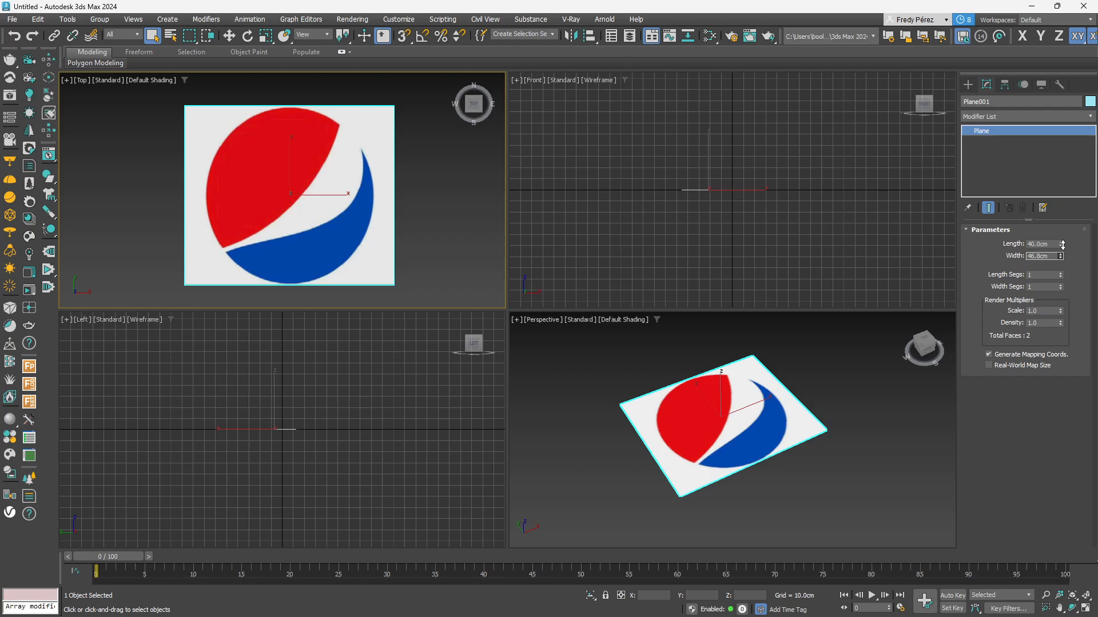
left_click_drag(1063, 244, 1062, 244)
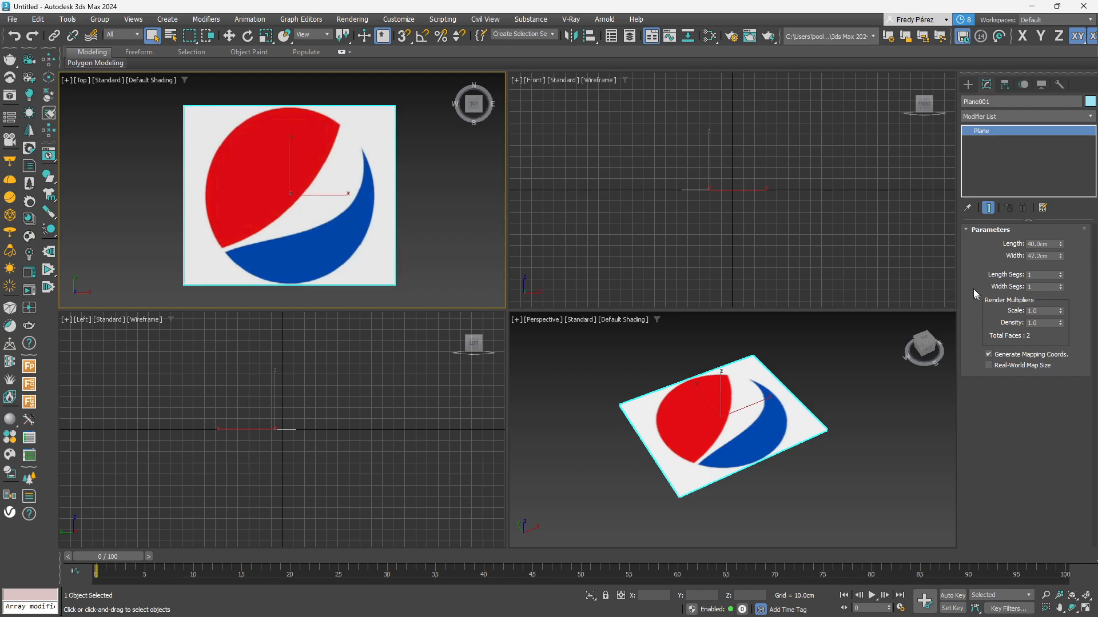
left_click(1085, 608)
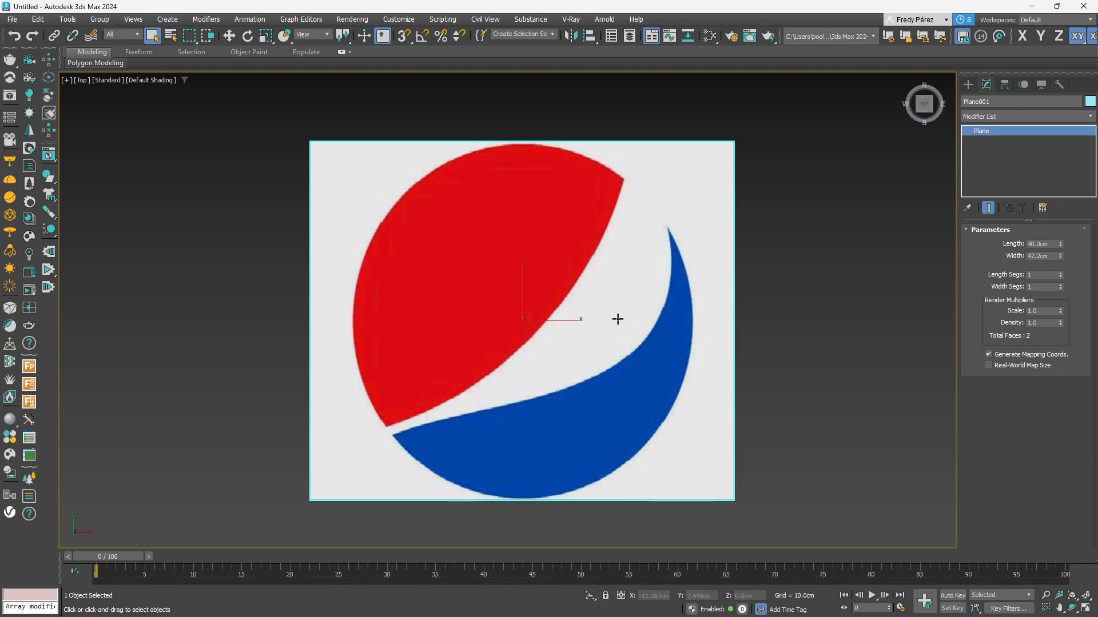
middle_click_drag(617, 318, 620, 299)
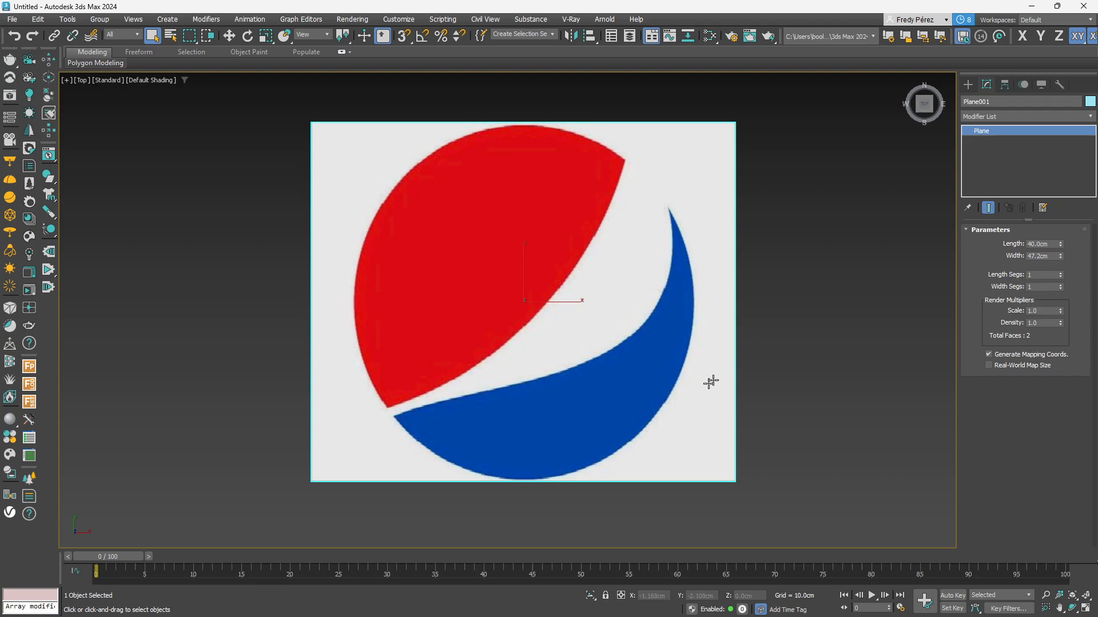
Draw a circle spline with a radius of about 19.4 cm and move it to match the logo's round outline
left_click(972, 82)
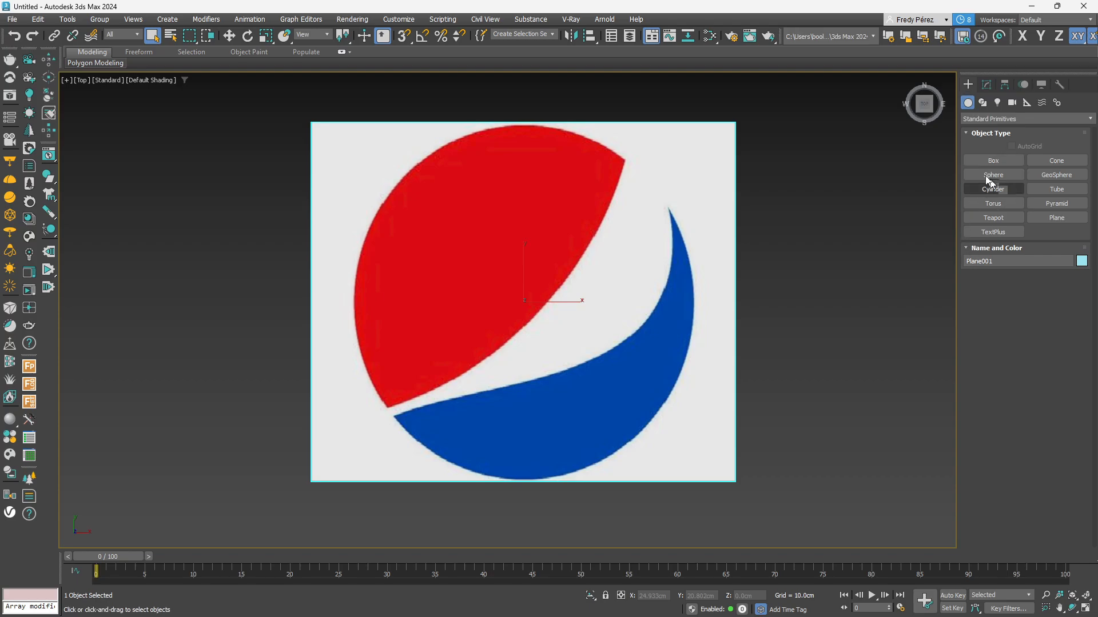
left_click(983, 102)
left_click(979, 190)
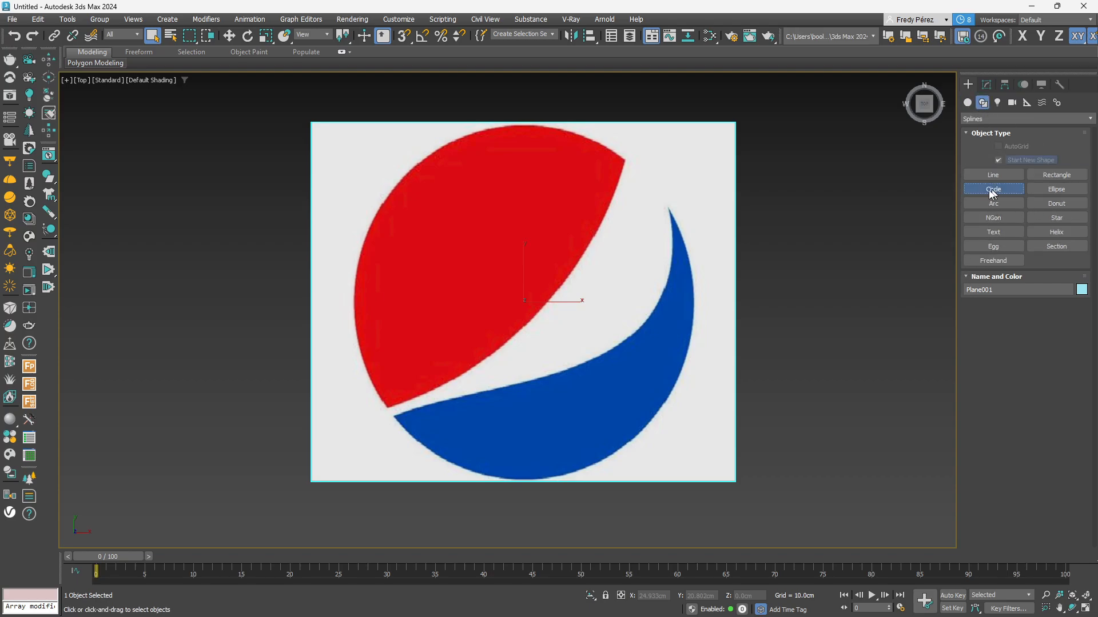
left_click_drag(536, 303, 628, 158)
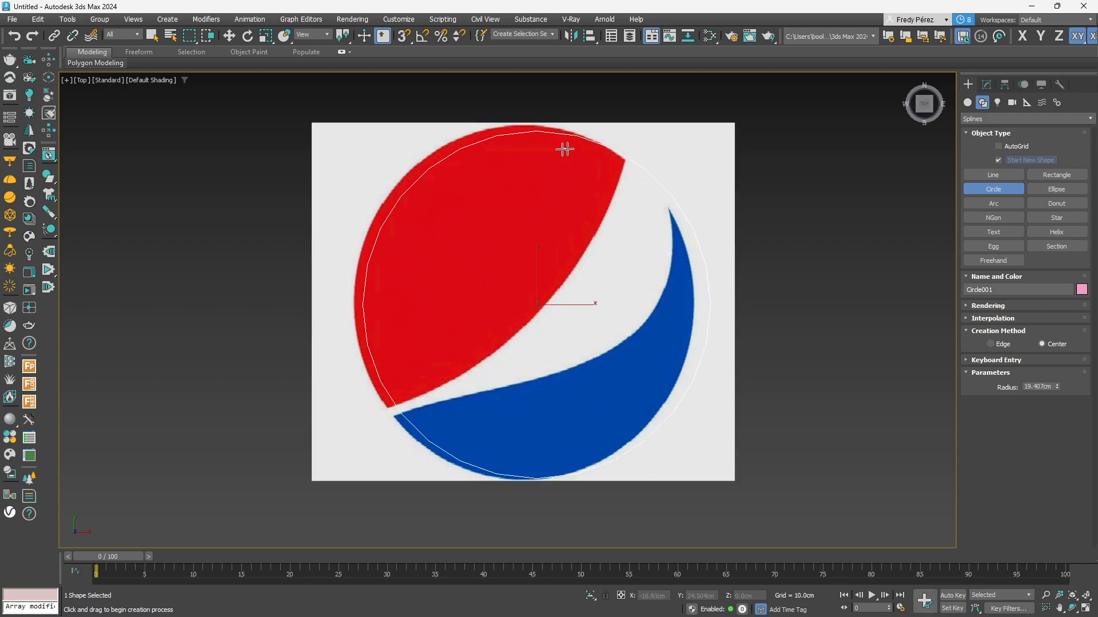
left_click(229, 35)
left_click_drag(554, 281, 544, 283)
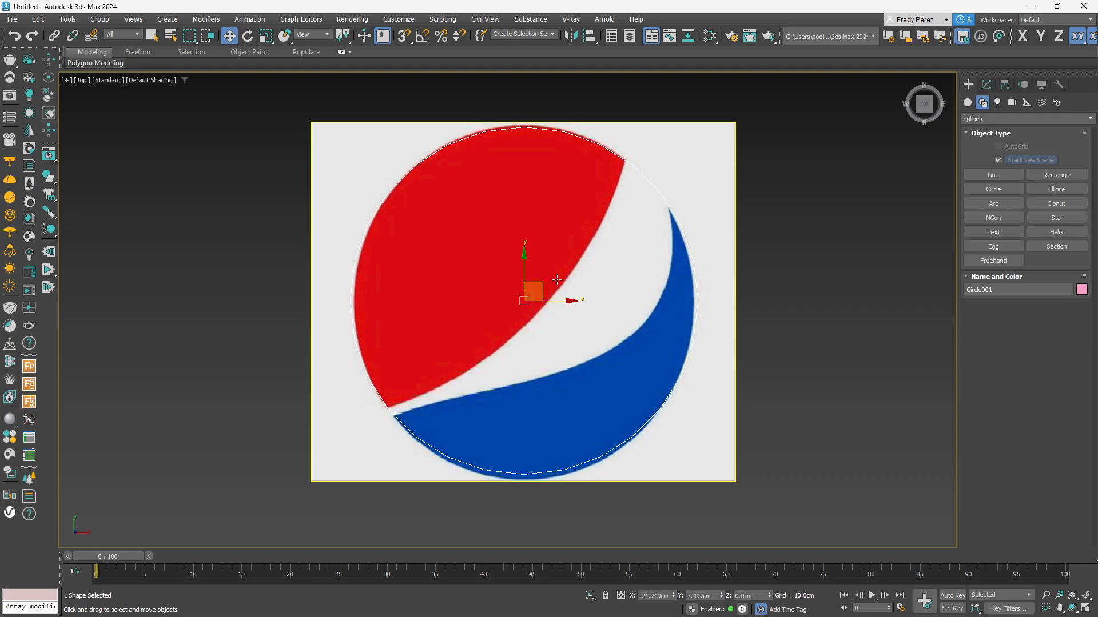
Clone the circle in place as an independent copy and convert that copy to an editable spline
left_click_drag(546, 266, 525, 257, "shift")
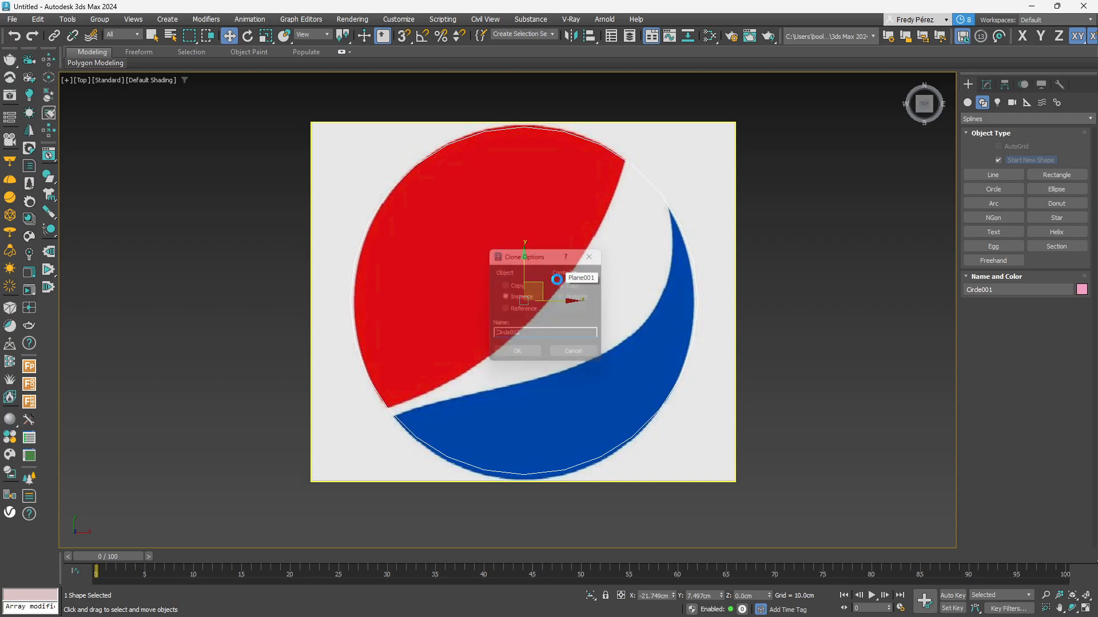
left_click(519, 285)
left_click(530, 358)
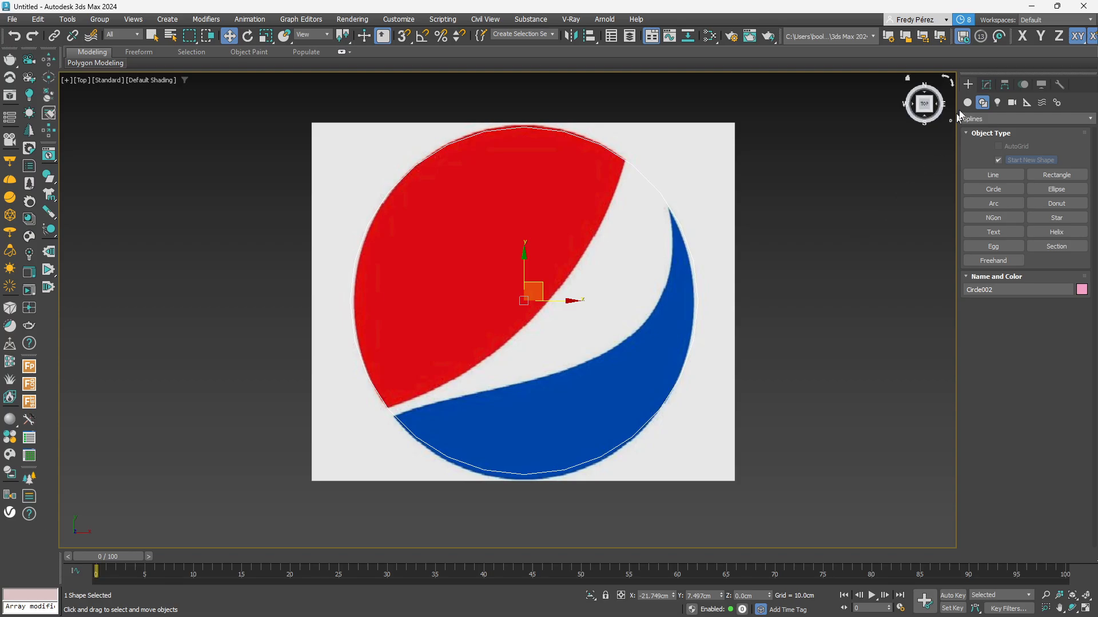
left_click(986, 84)
right_click(985, 133)
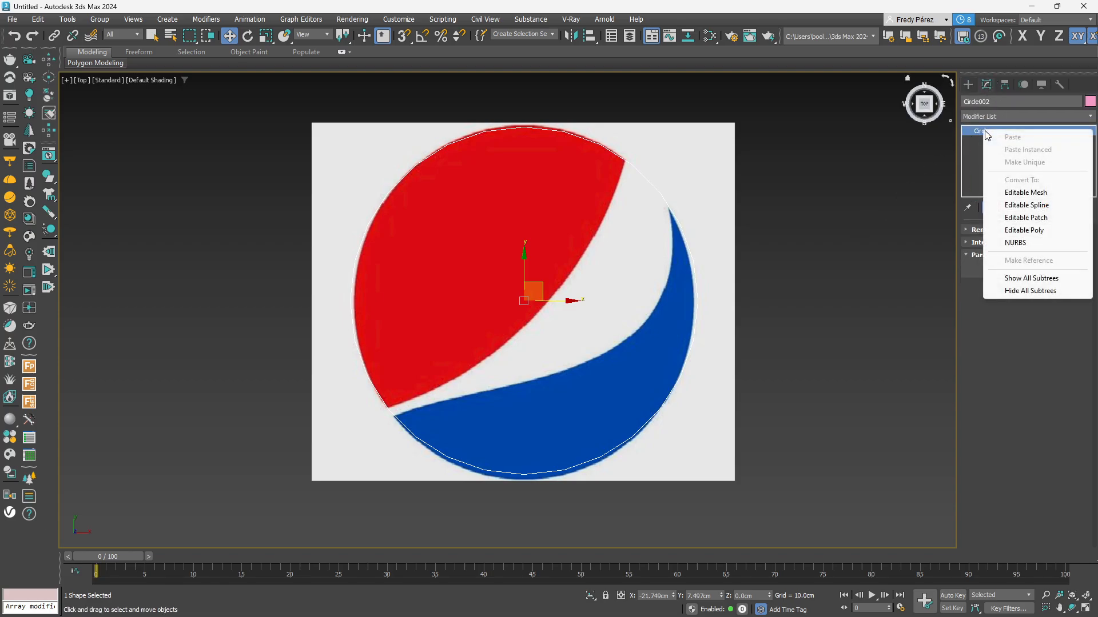
left_click(1036, 205)
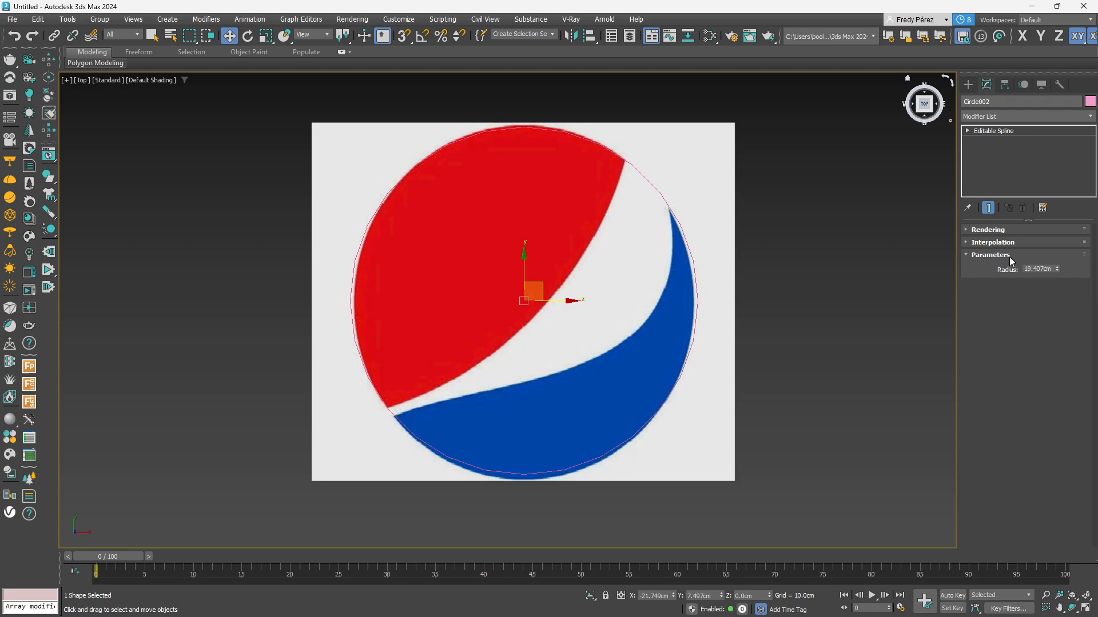
Refine the copied circle at vertex level, adding vertices at the upper-right and lower-left corners of the red shape
left_click_drag(968, 427, 990, 384)
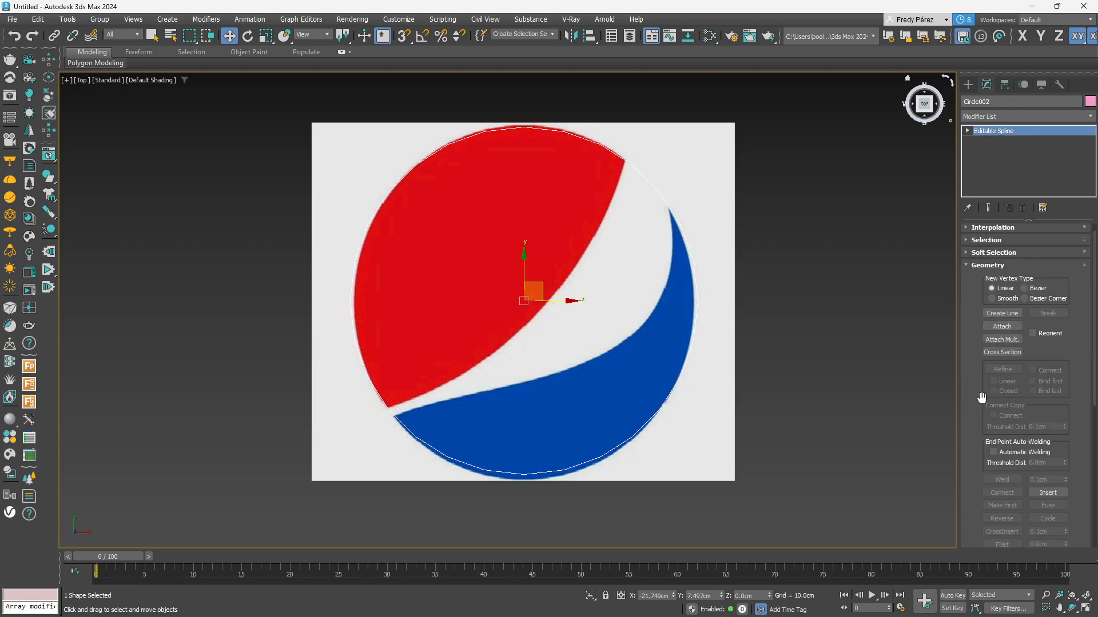
left_click(966, 131)
left_click(989, 141)
scroll(1006, 366, "down", 5)
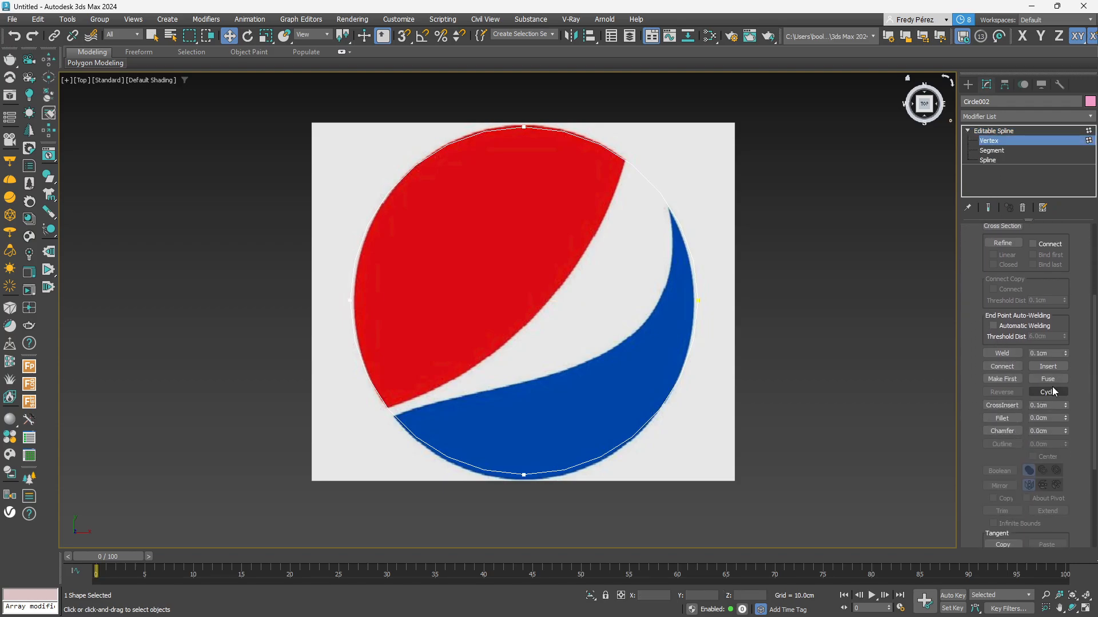
left_click(1010, 244)
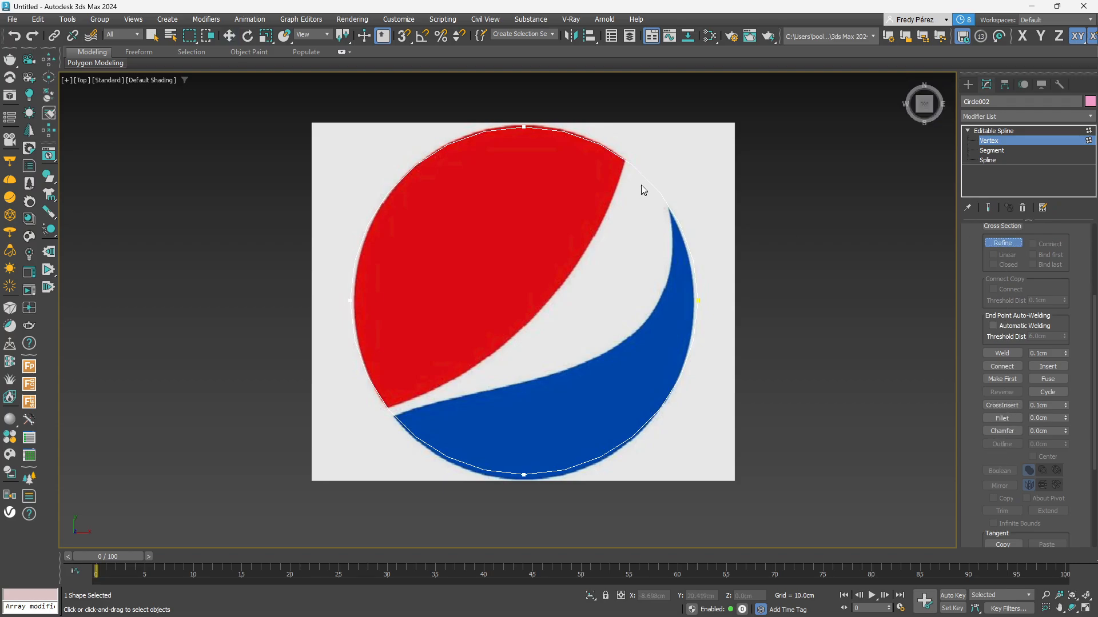
left_click(625, 159)
left_click(389, 407)
Delete the bottom vertex of the copied circle
left_click(228, 36)
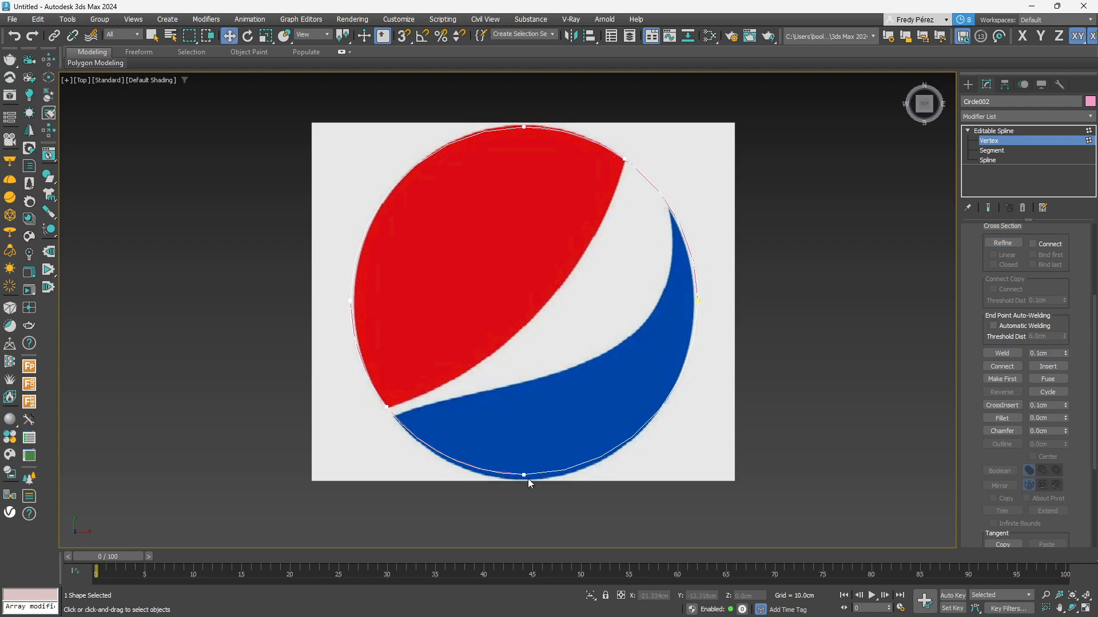
left_click_drag(525, 475, 552, 325)
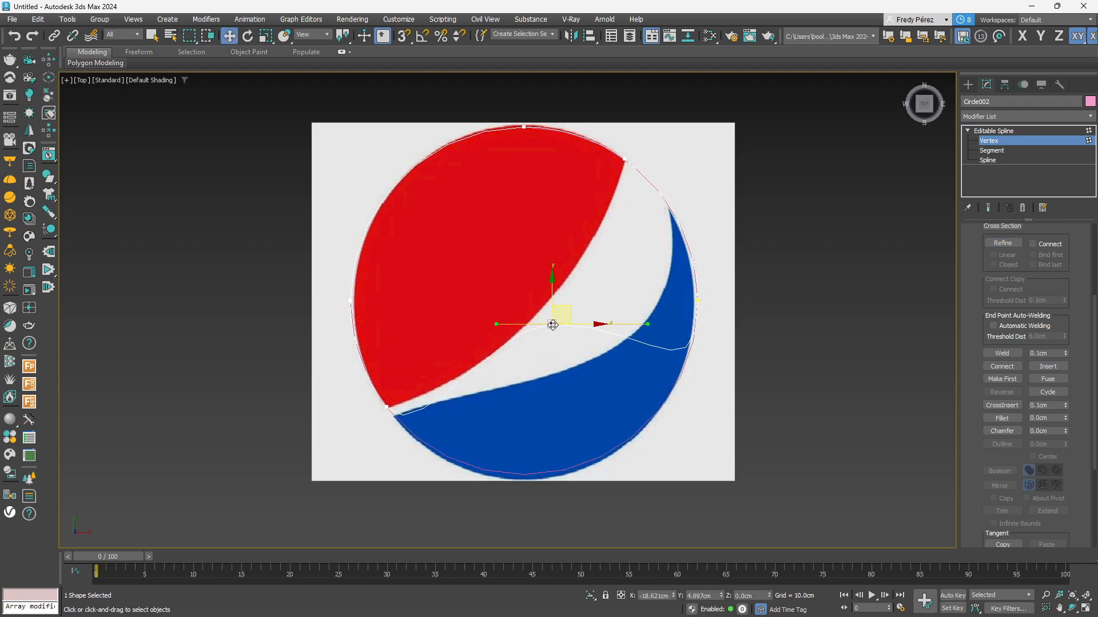
key("Delete")
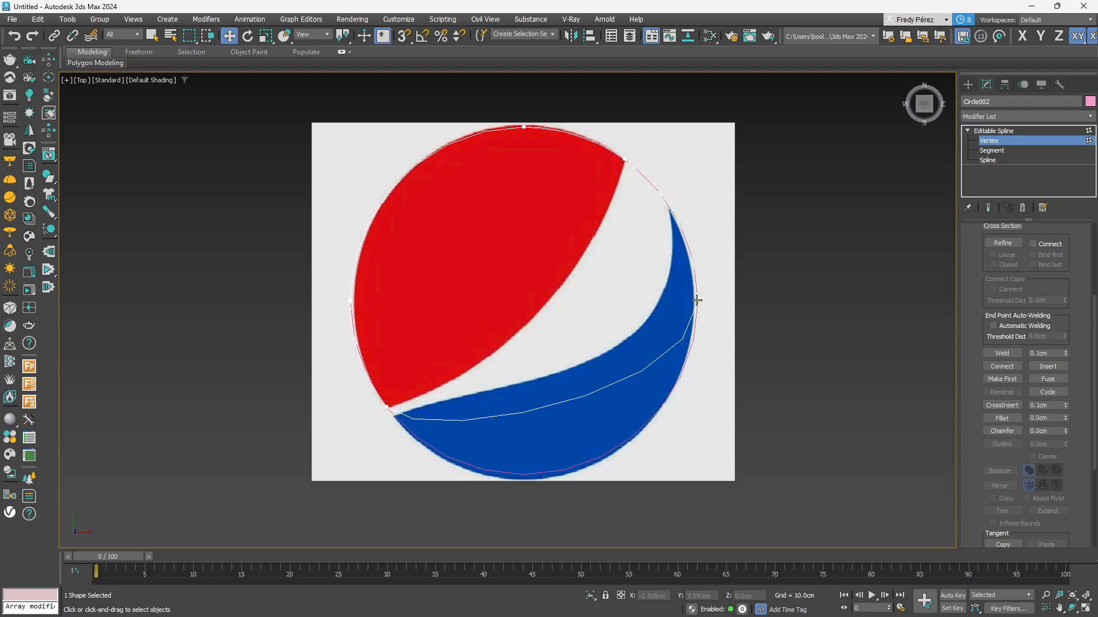
Move the circle's rightmost vertex to the middle of the red shape's inner edge and reset its tangents
left_click_drag(696, 300, 547, 300)
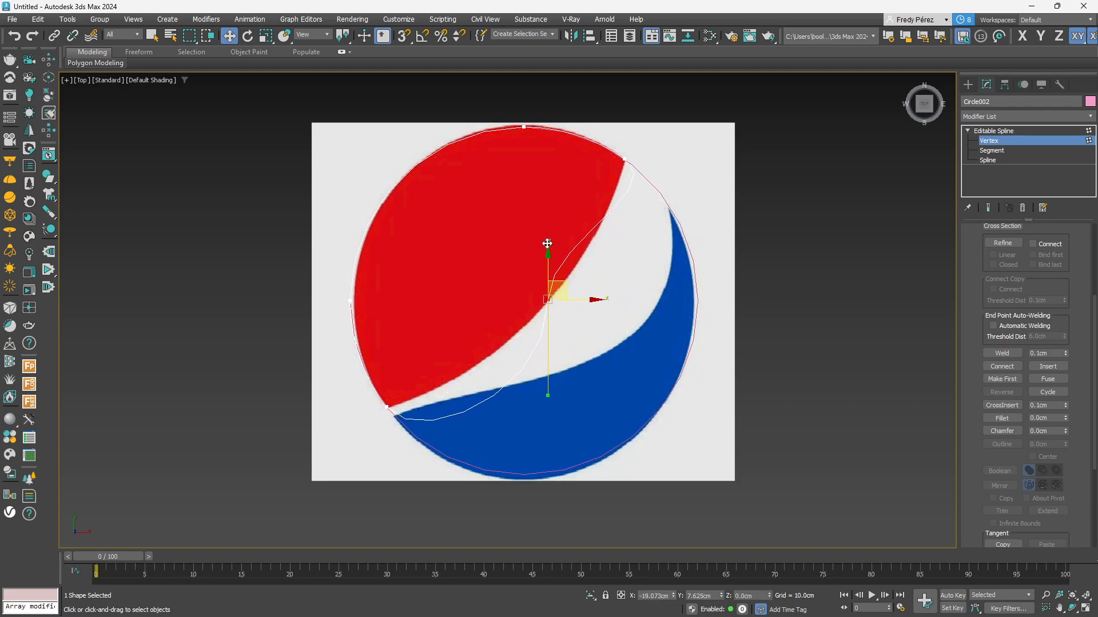
right_click(547, 299)
left_click(514, 254)
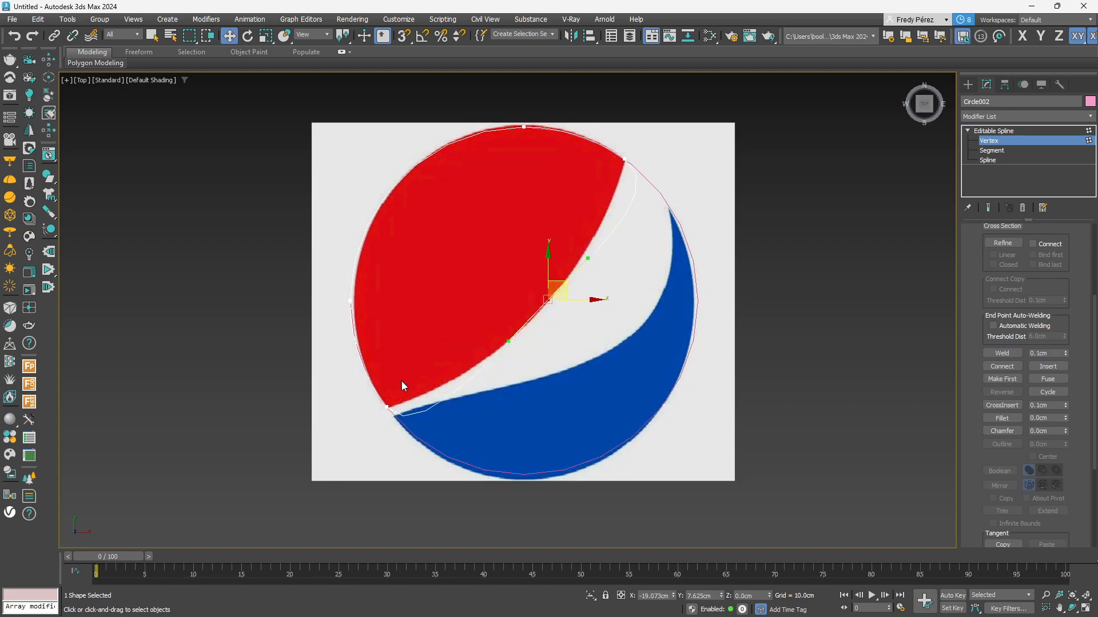
Change the lower-left corner vertex to Bezier Corner and adjust its handle to follow the red shape's inner edge
left_click(387, 406)
right_click(387, 404)
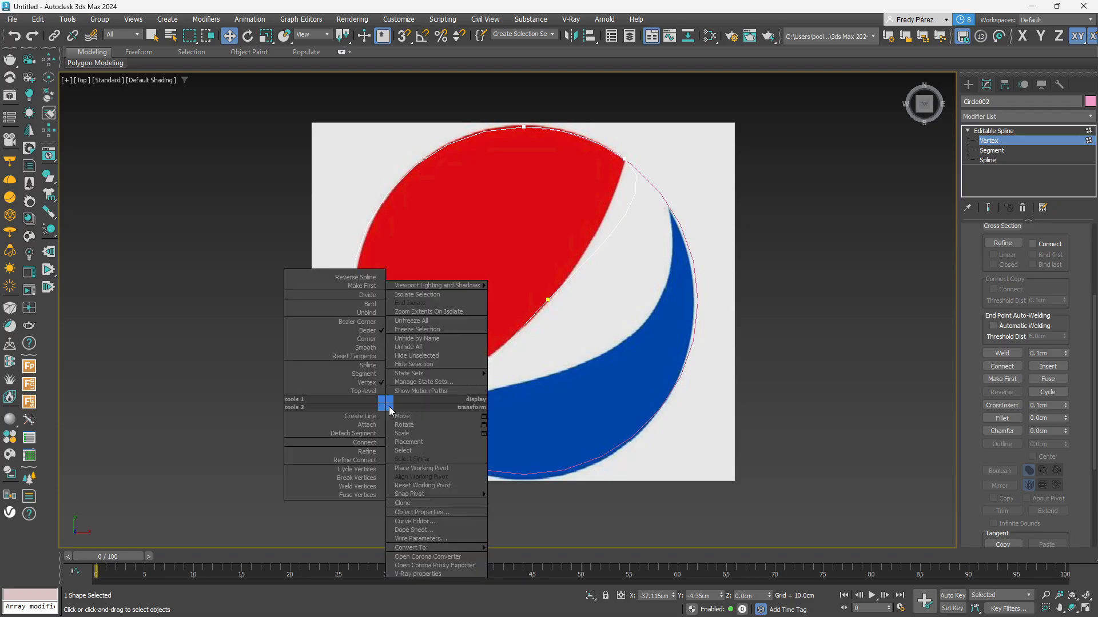
left_click(360, 322)
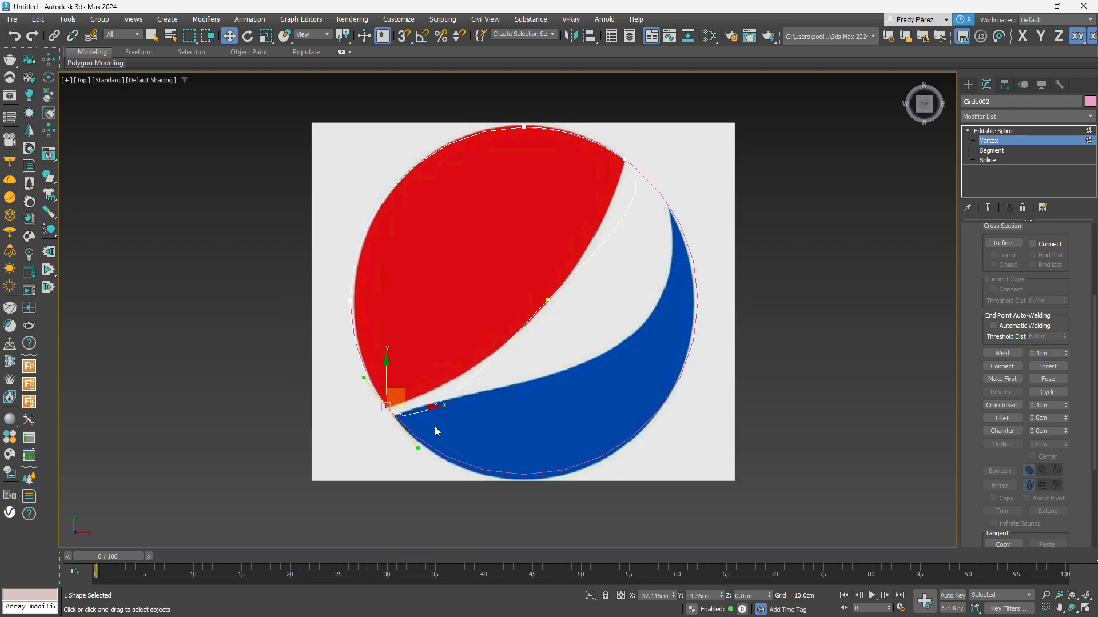
left_click_drag(418, 448, 466, 388)
Make the upper-right vertex a Bezier Corner, fit its handle and the middle vertex to the red edge, and leave vertex editing
left_click(625, 159)
right_click(626, 160)
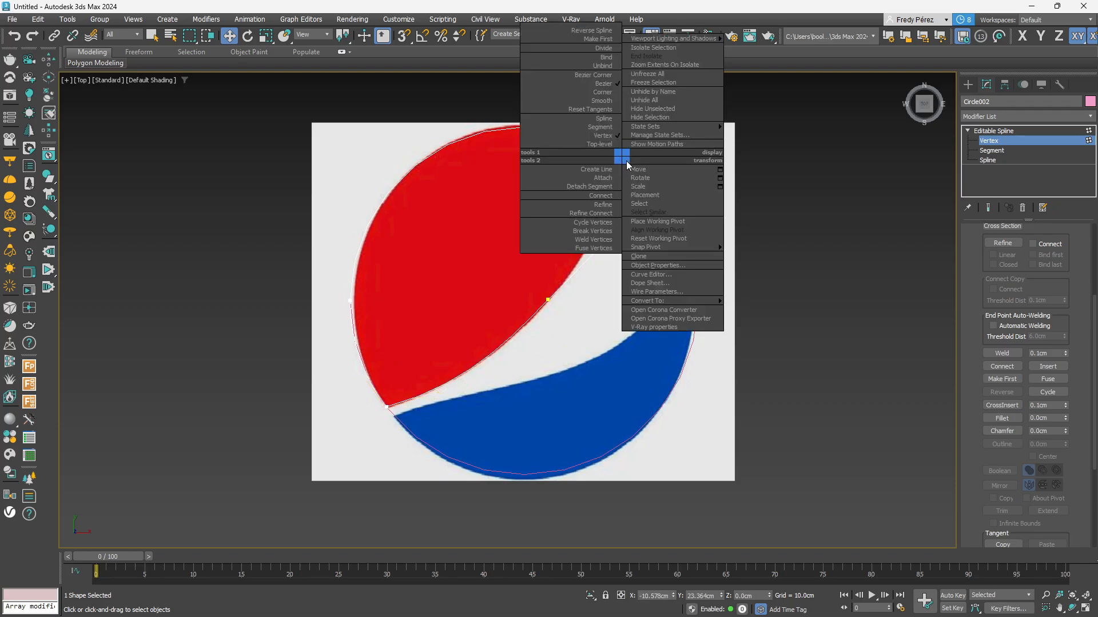
left_click(603, 74)
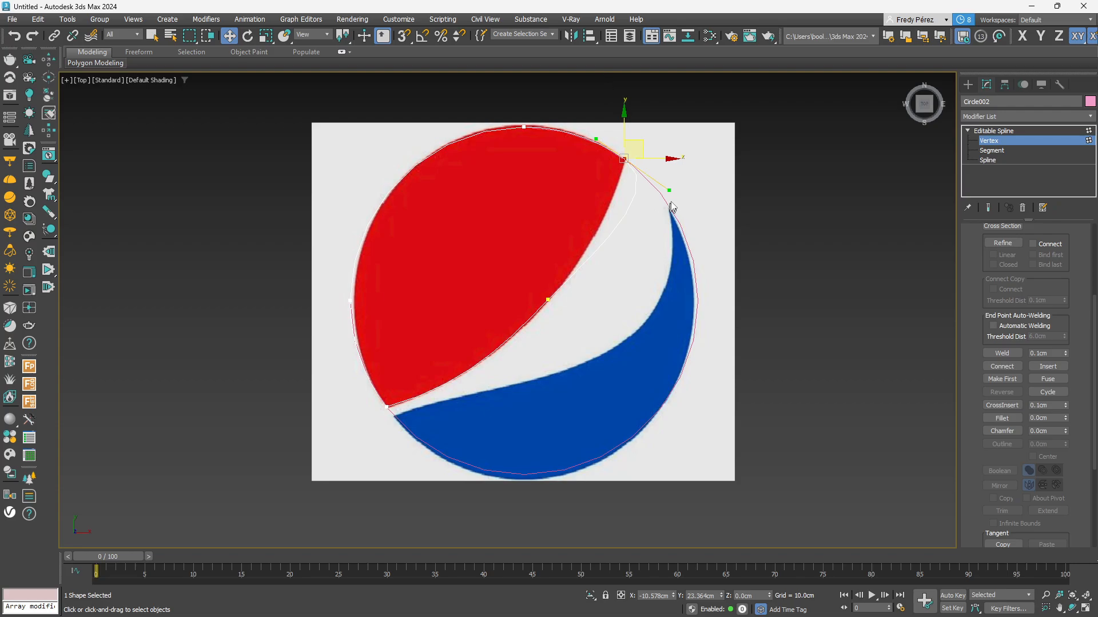
left_click_drag(669, 190, 604, 228)
left_click(548, 300)
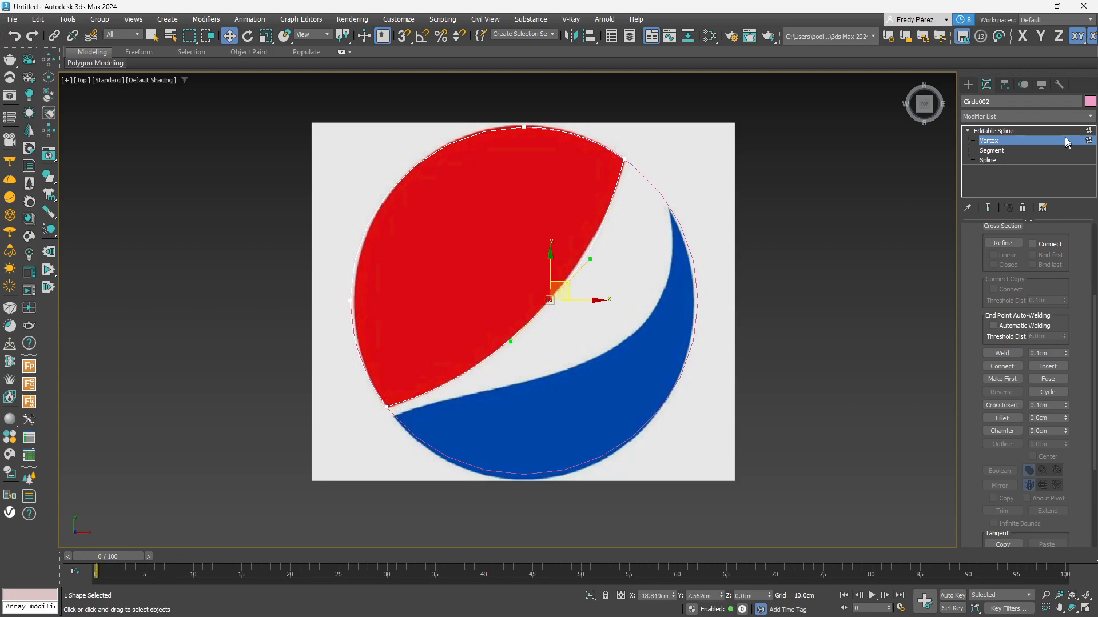
left_click(1086, 143)
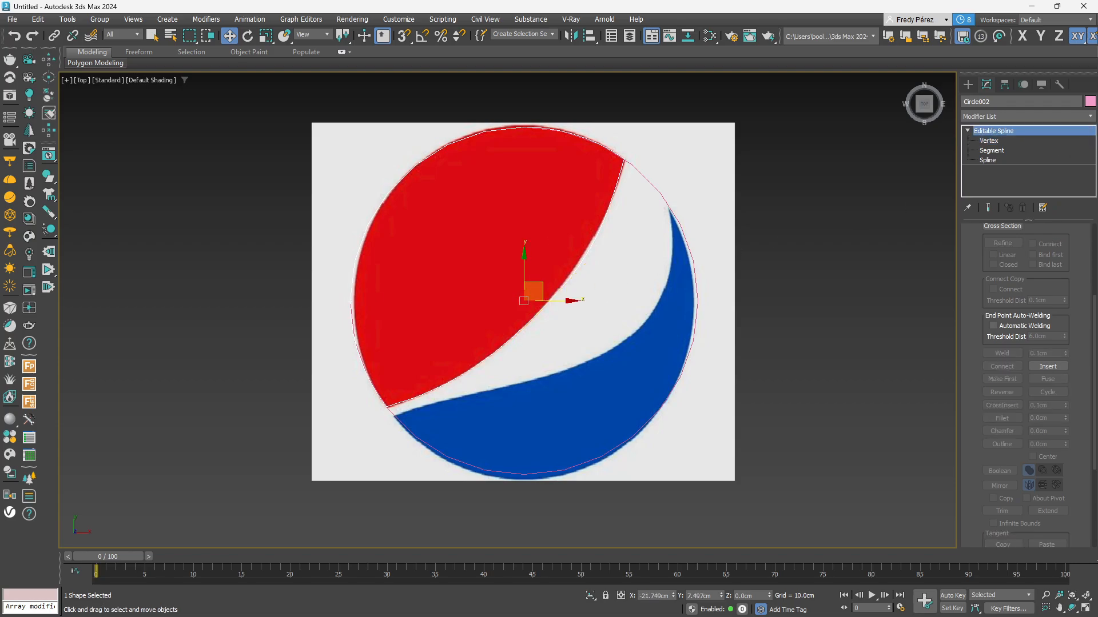
Change the object color of the traced red shape's spline to the custom pure red
left_click(1091, 101)
left_click(445, 340)
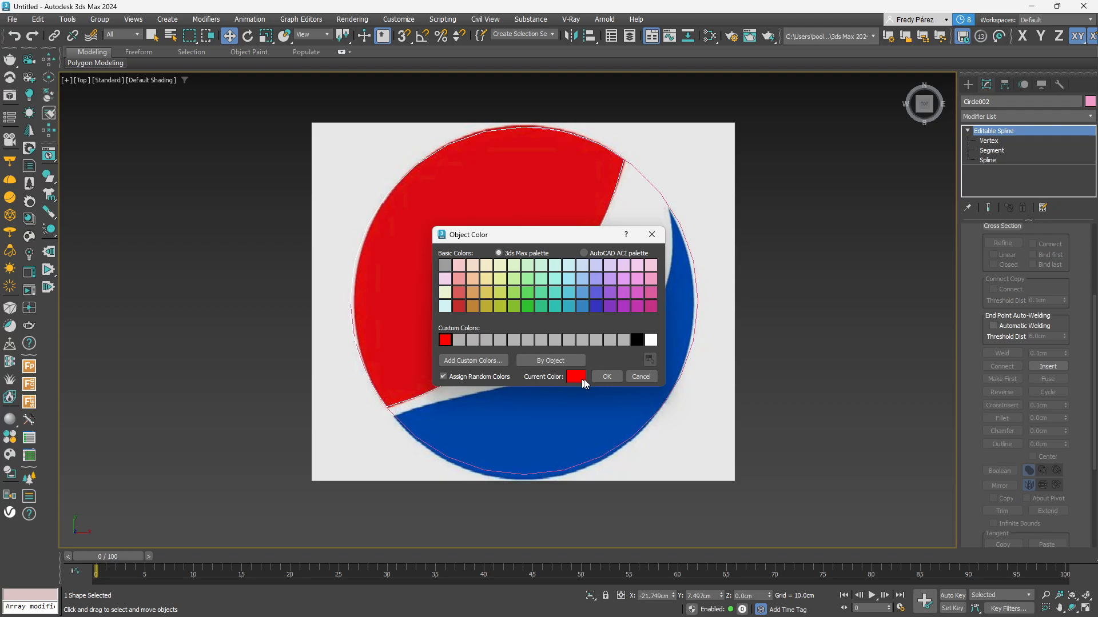
left_click(607, 376)
Apply an Extrude modifier with an amount of 4 cm to the red shape and switch to the four-viewport layout
left_click(1090, 117)
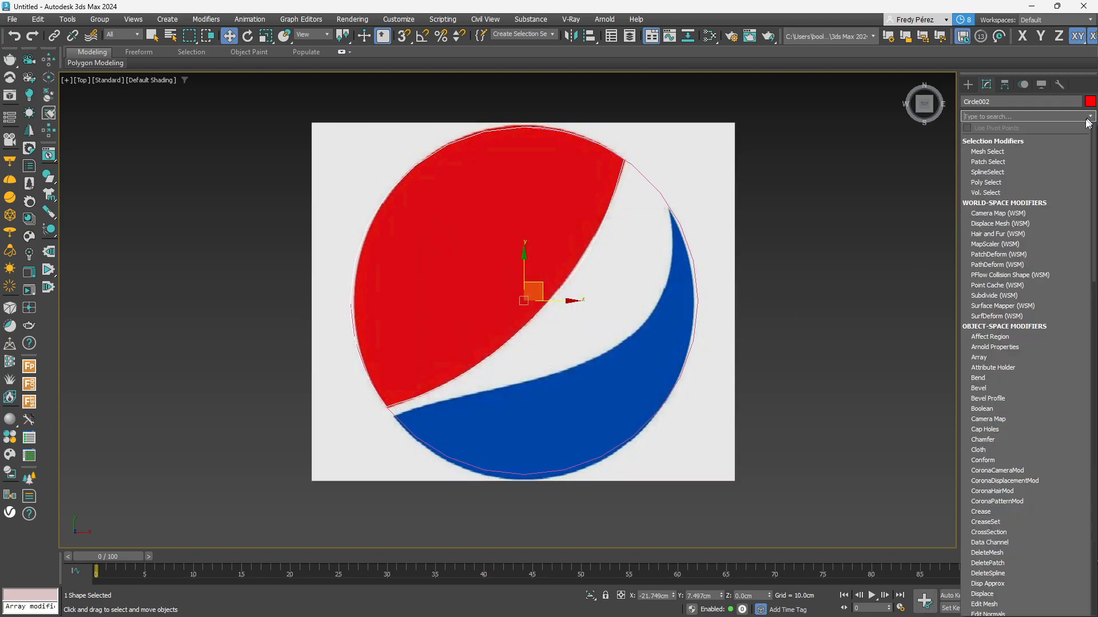
scroll(989, 451, "down", 3)
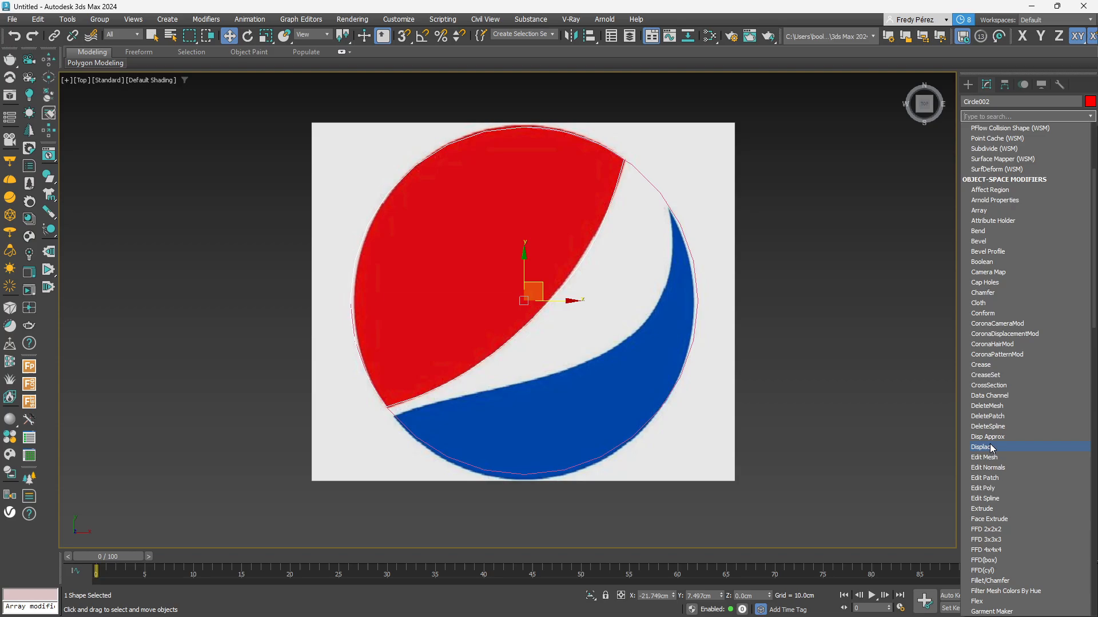
left_click(986, 514)
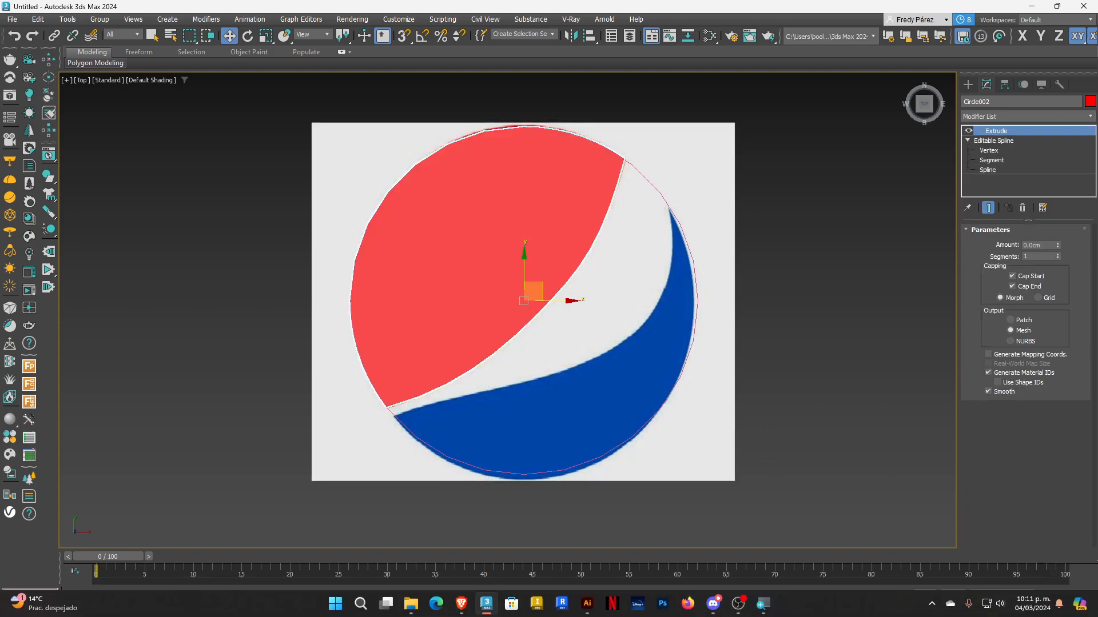
left_click(1085, 609)
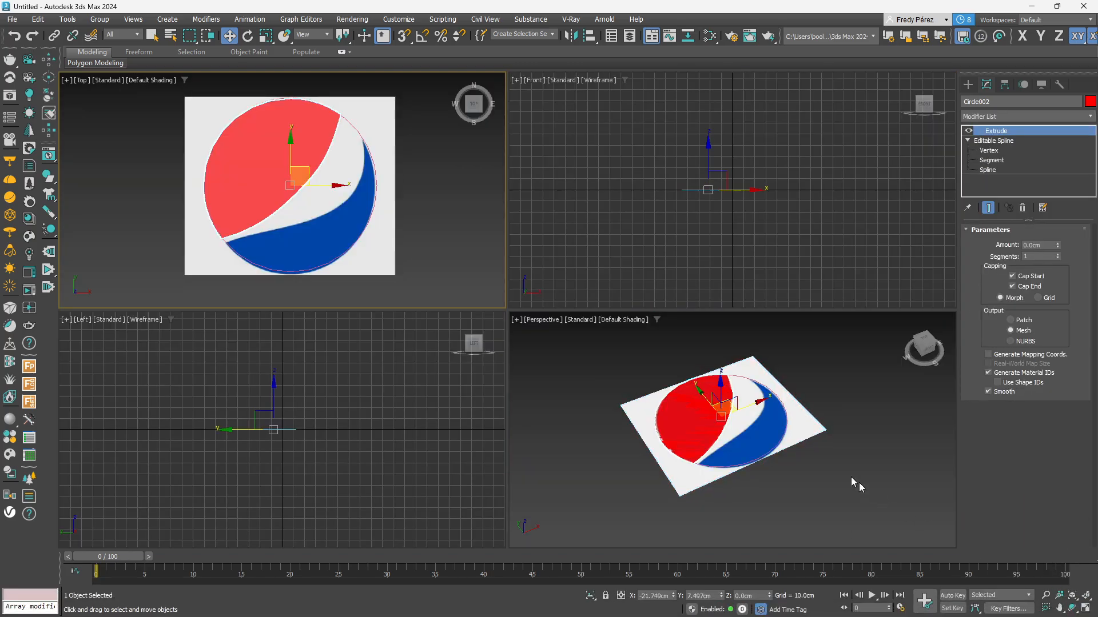
scroll(746, 436, "up", 5)
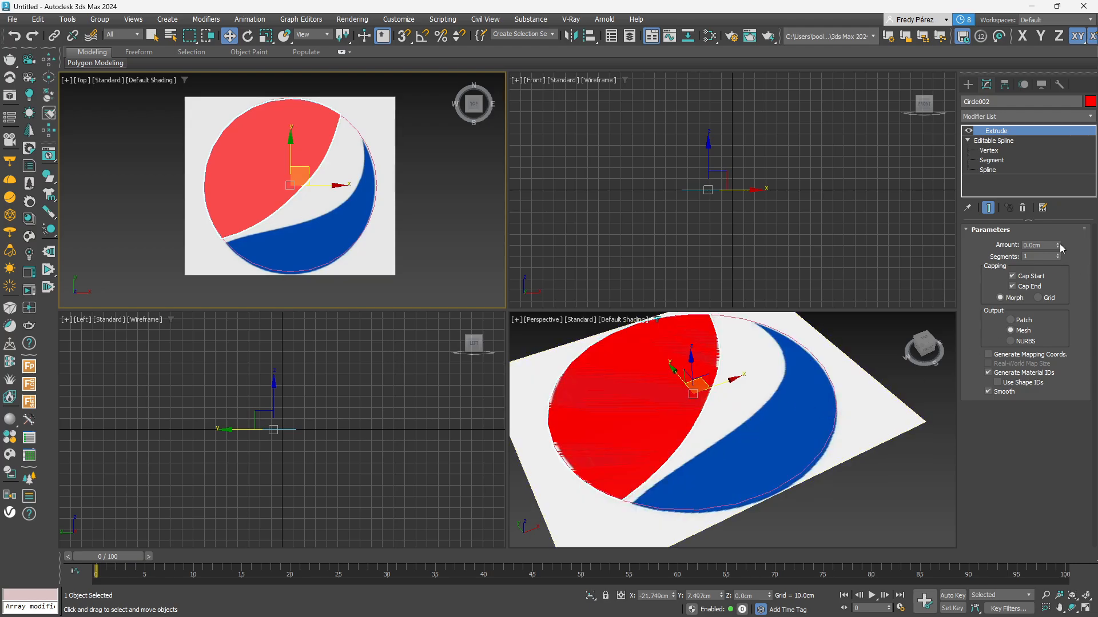
left_click_drag(1057, 245, 1058, 237)
middle_click_drag(784, 347, 834, 384)
scroll(834, 383, "down", 3)
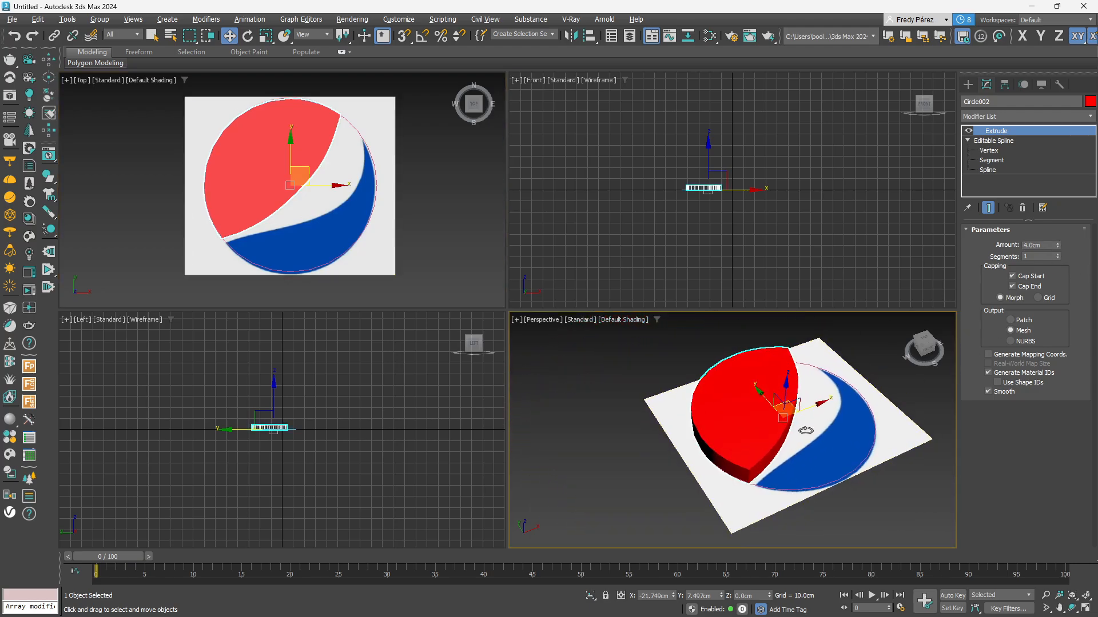
middle_click_drag(806, 431, 765, 439, "alt")
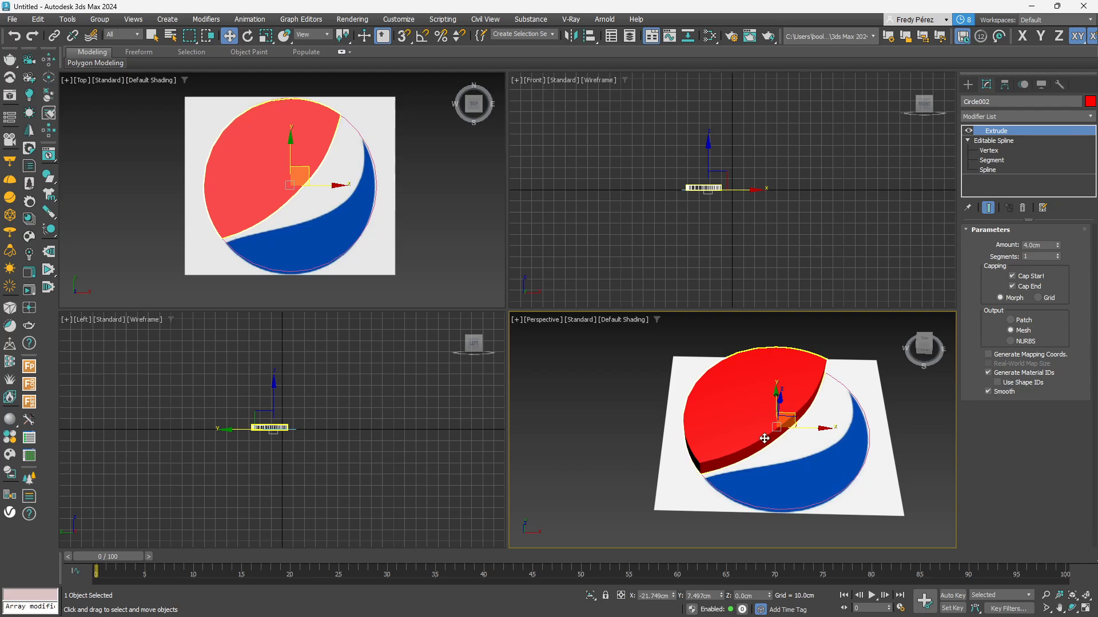
Check the March 2024 dates in the system calendar, then return to the scene and clear the selection
mouse_move(1049, 612)
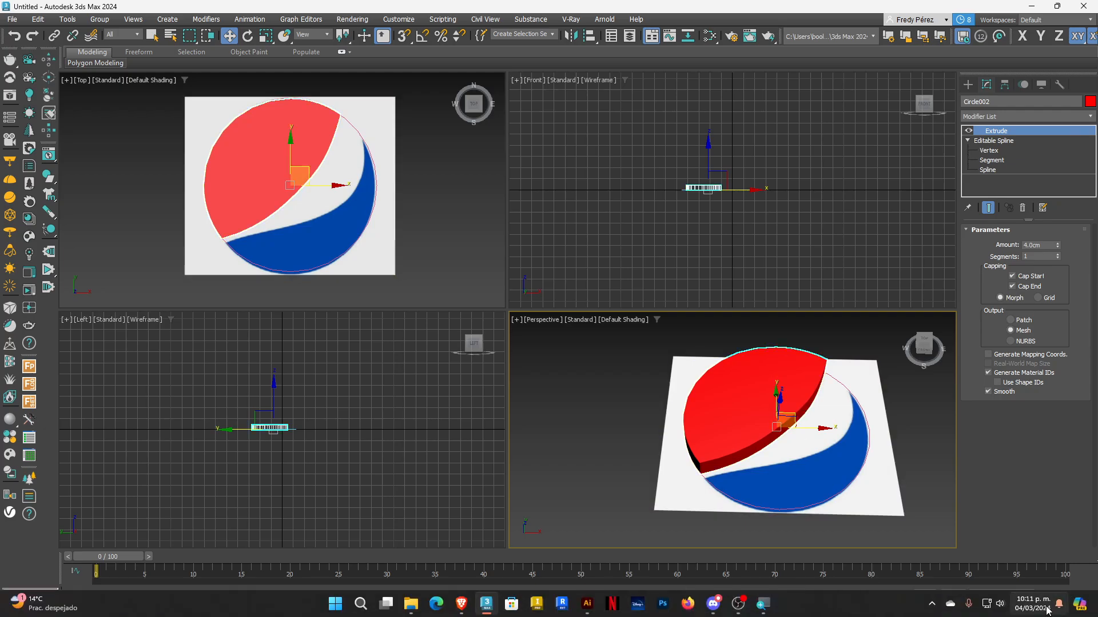
left_click(1033, 607)
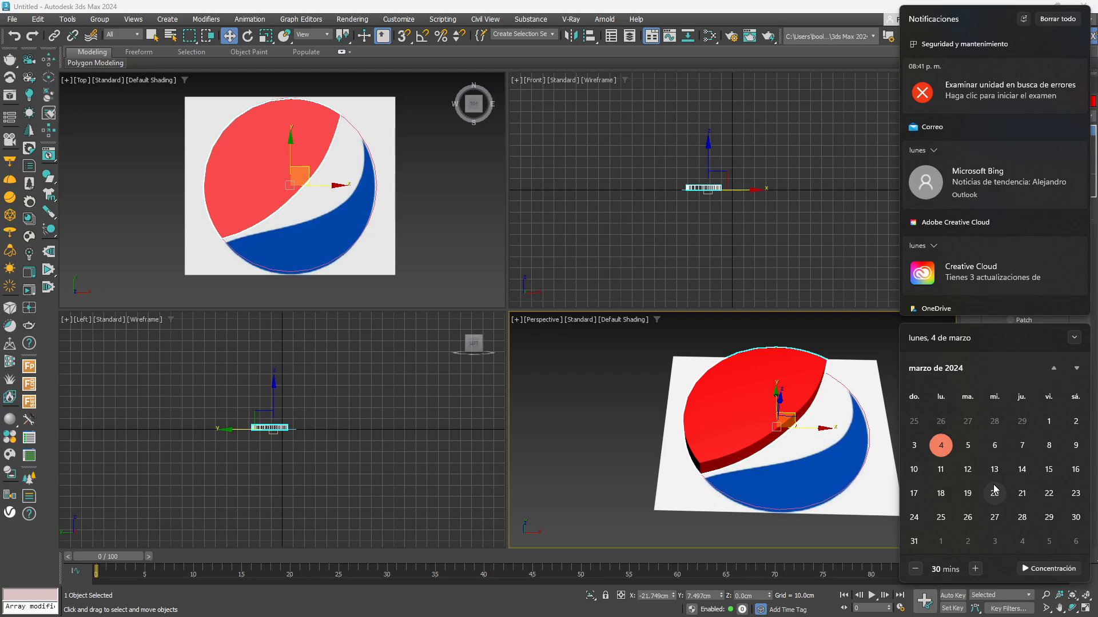
scroll(994, 490, "up", 1)
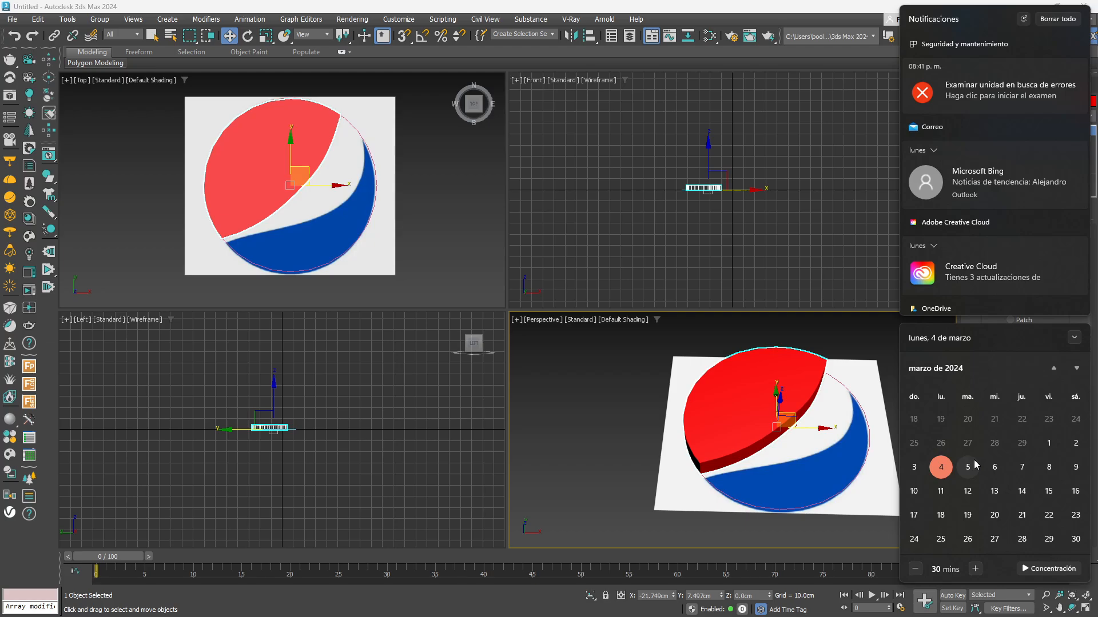
left_click(718, 339)
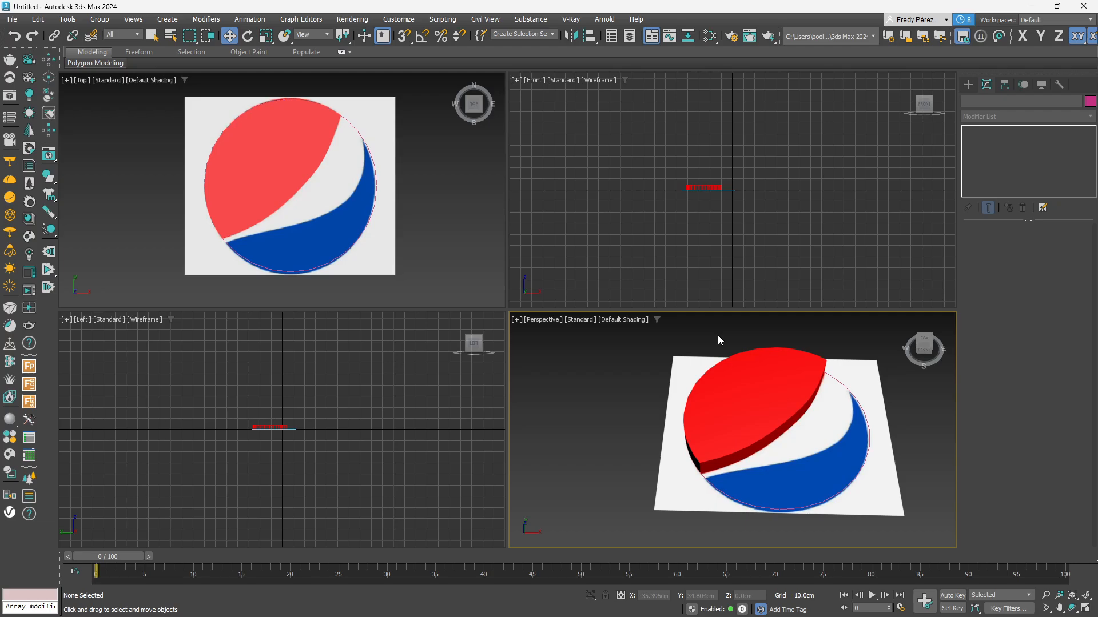
mouse_move(722, 616)
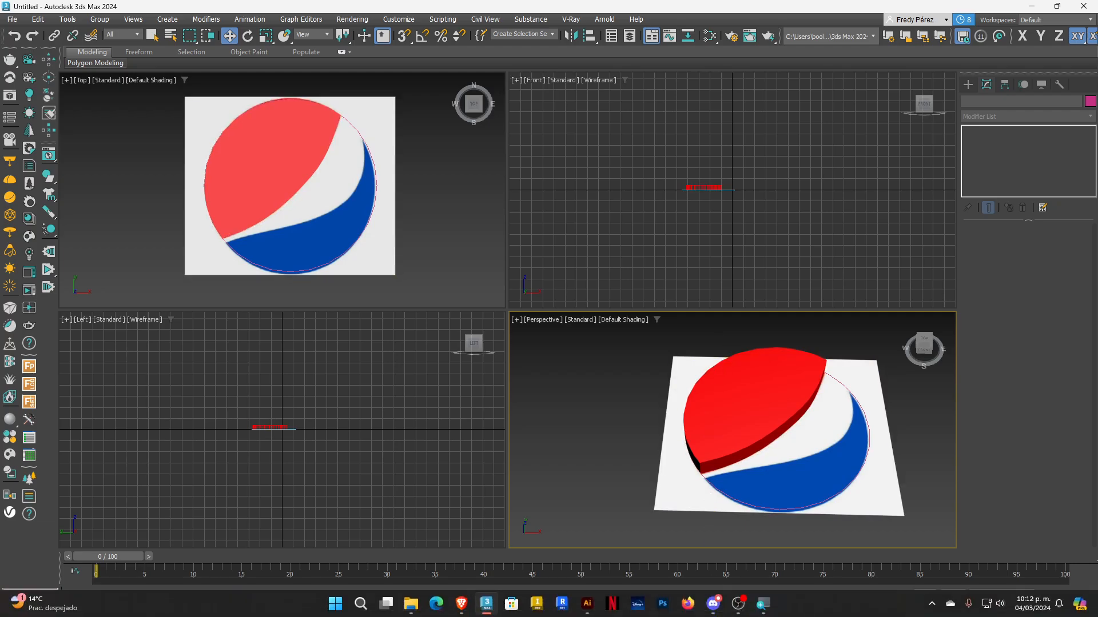